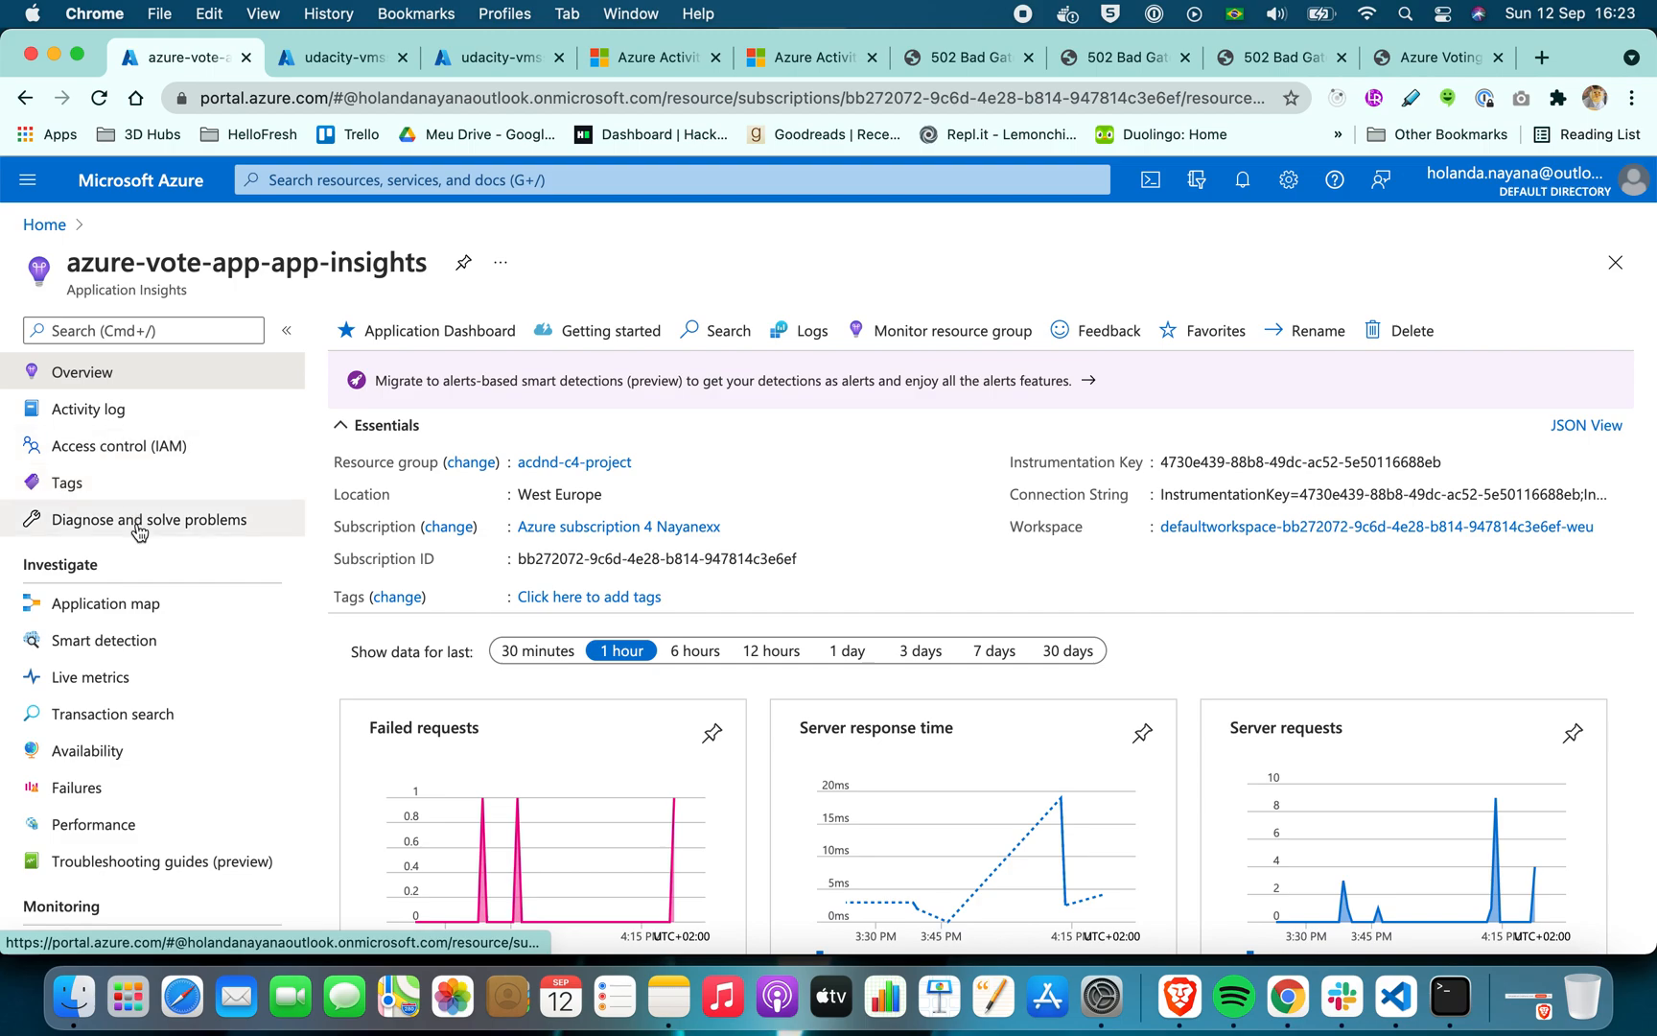
Open the Events usage report of the azure-vote-app-app-insights resource
scroll(137, 755, down, 7)
scroll(139, 757, up, 3)
scroll(138, 815, down, 6)
click(112, 505)
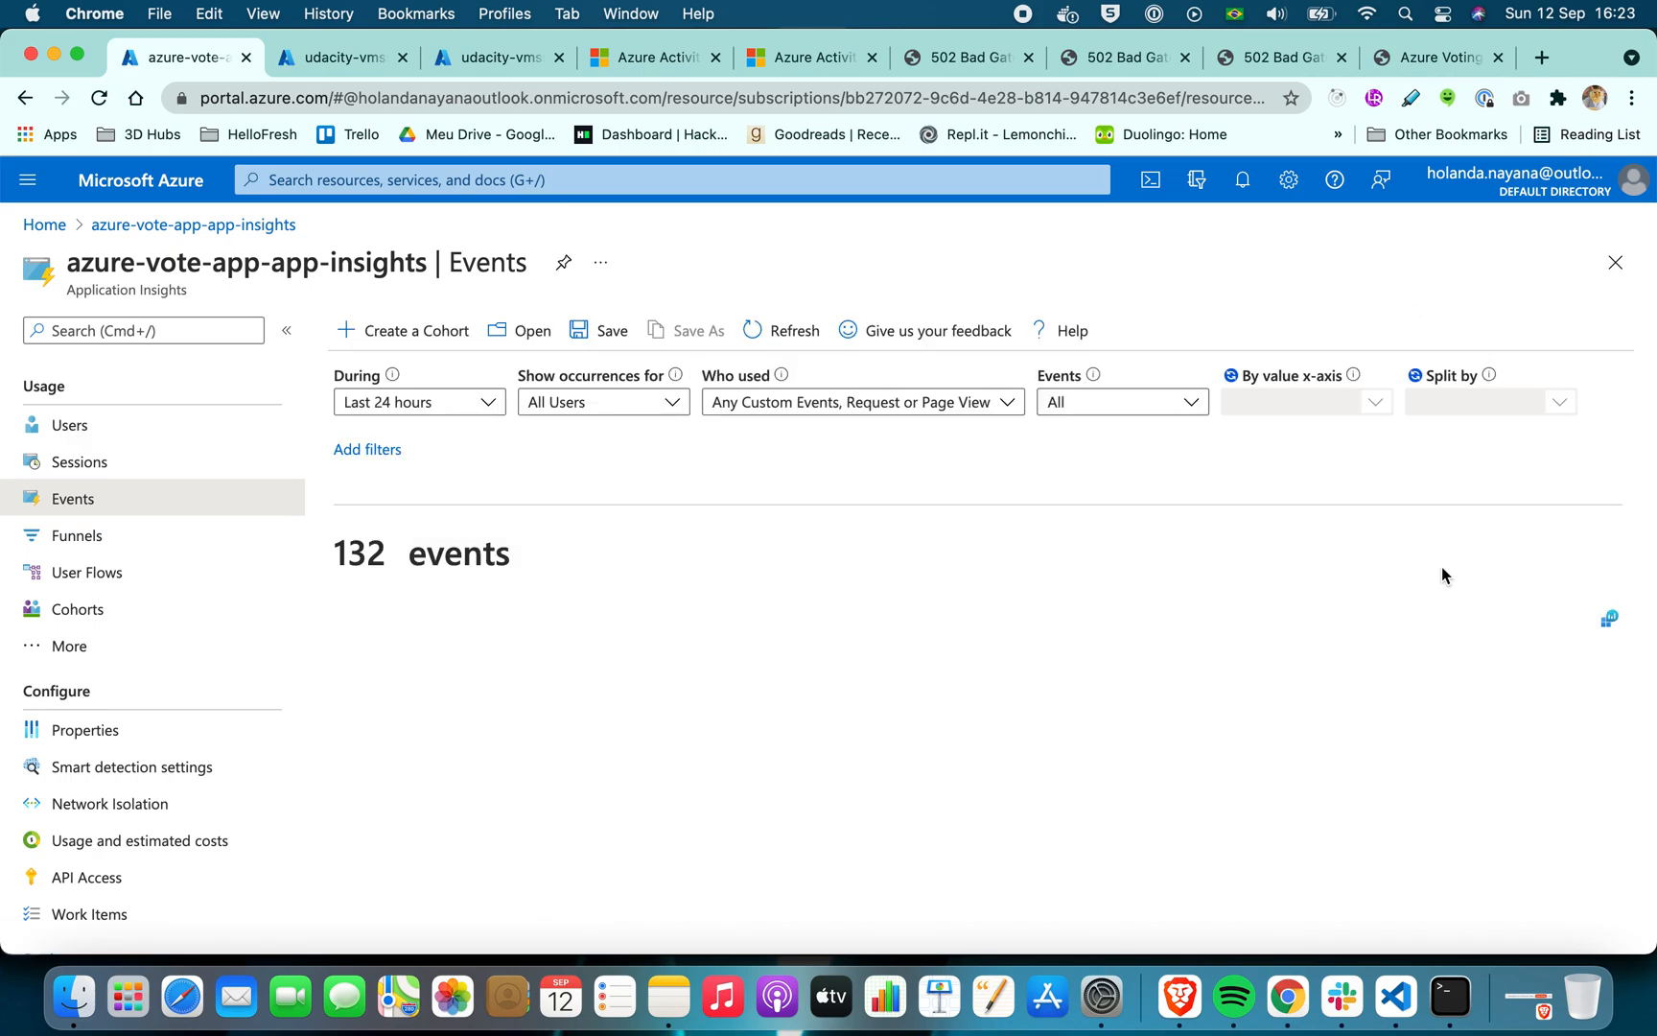
scroll(1441, 565, down, 3)
scroll(1442, 573, up, 3)
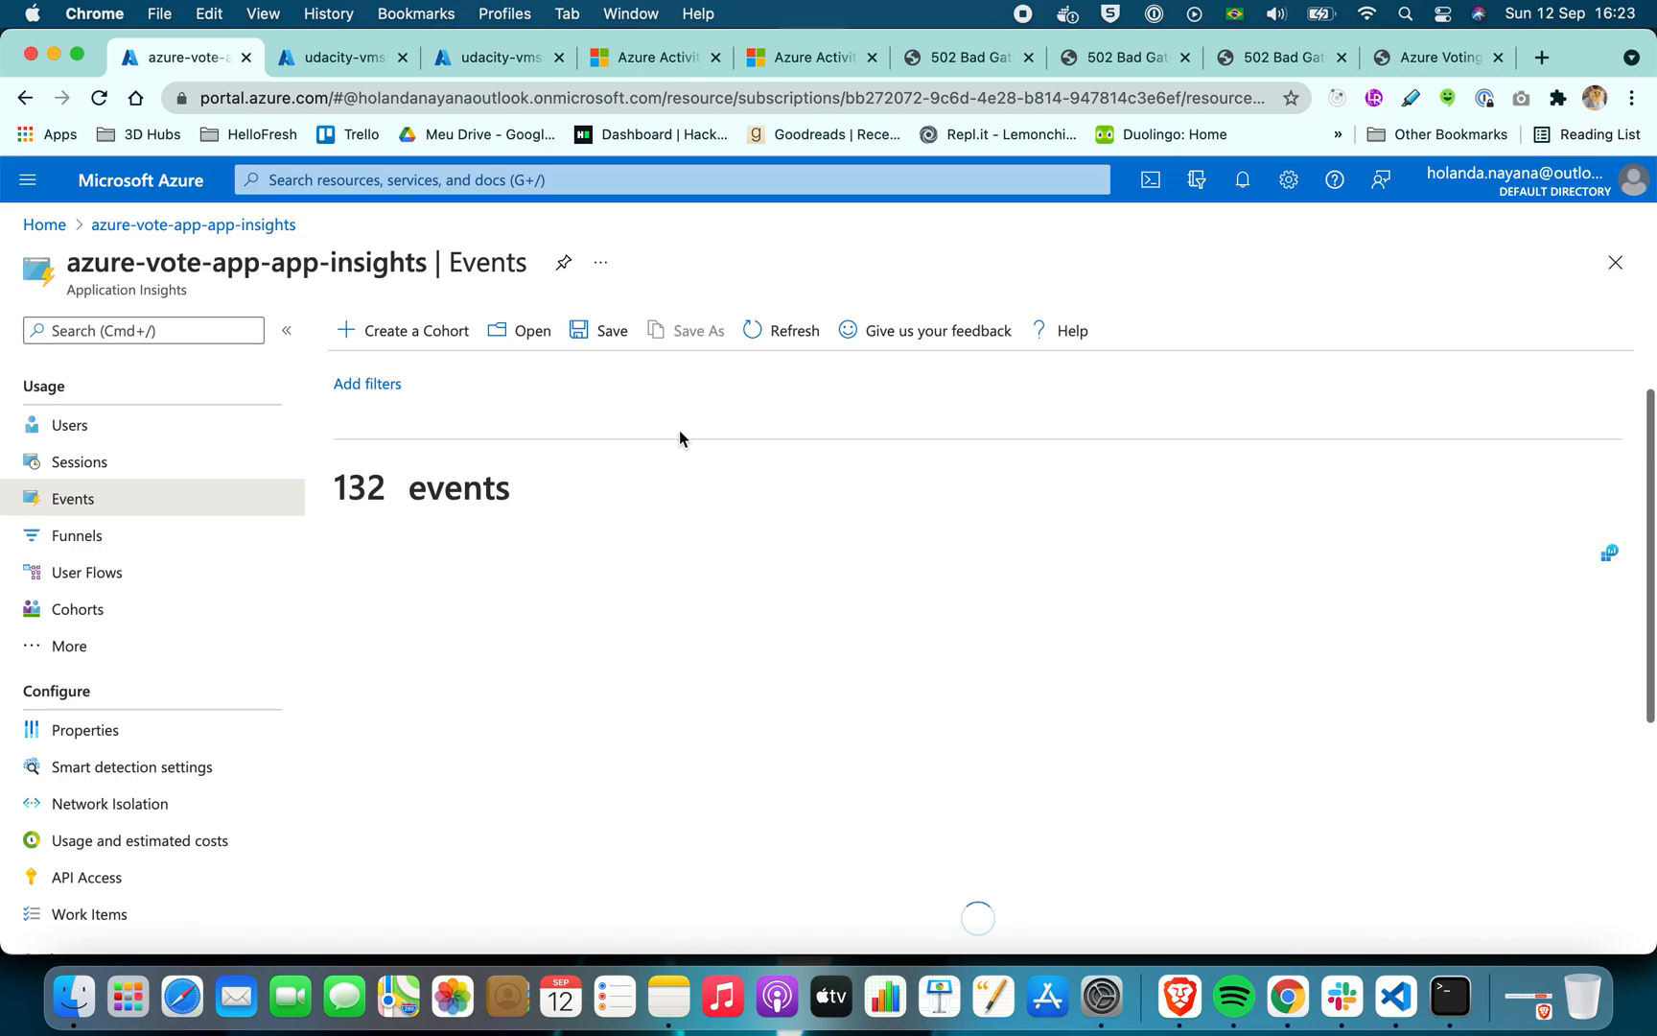
Switch to the Azure Voting App page and vote alternately until Cats has 12 votes and Dogs has 11
click(1431, 57)
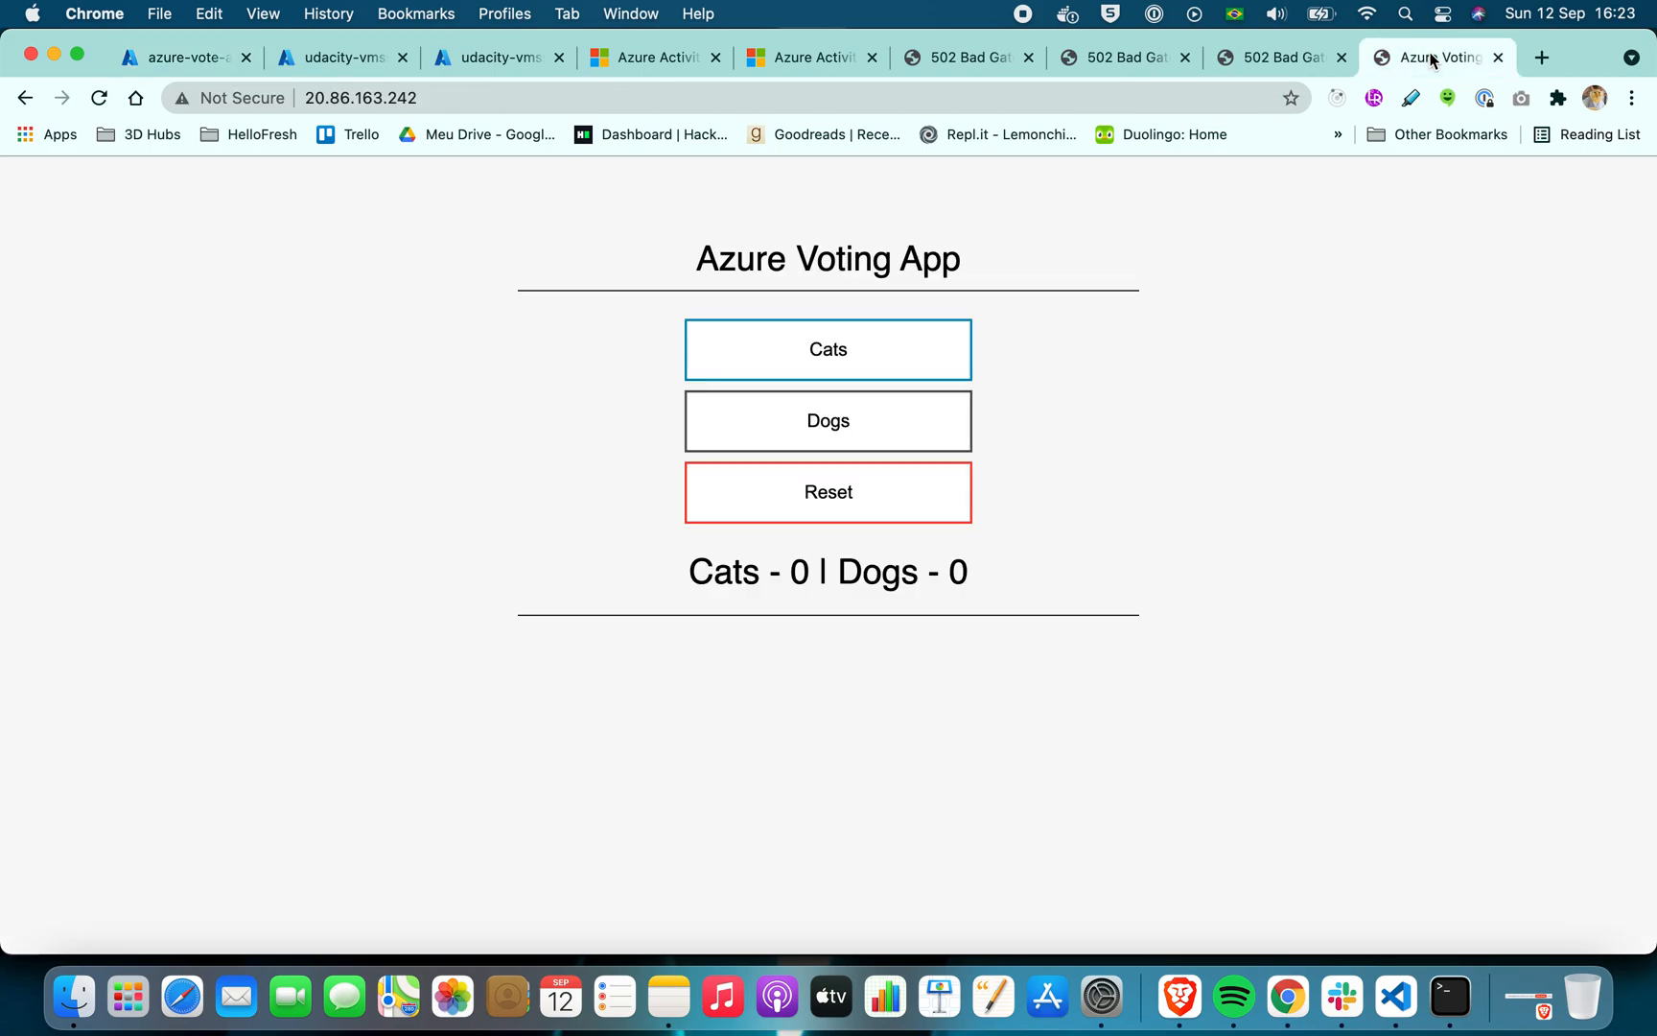
click(766, 359)
click(784, 430)
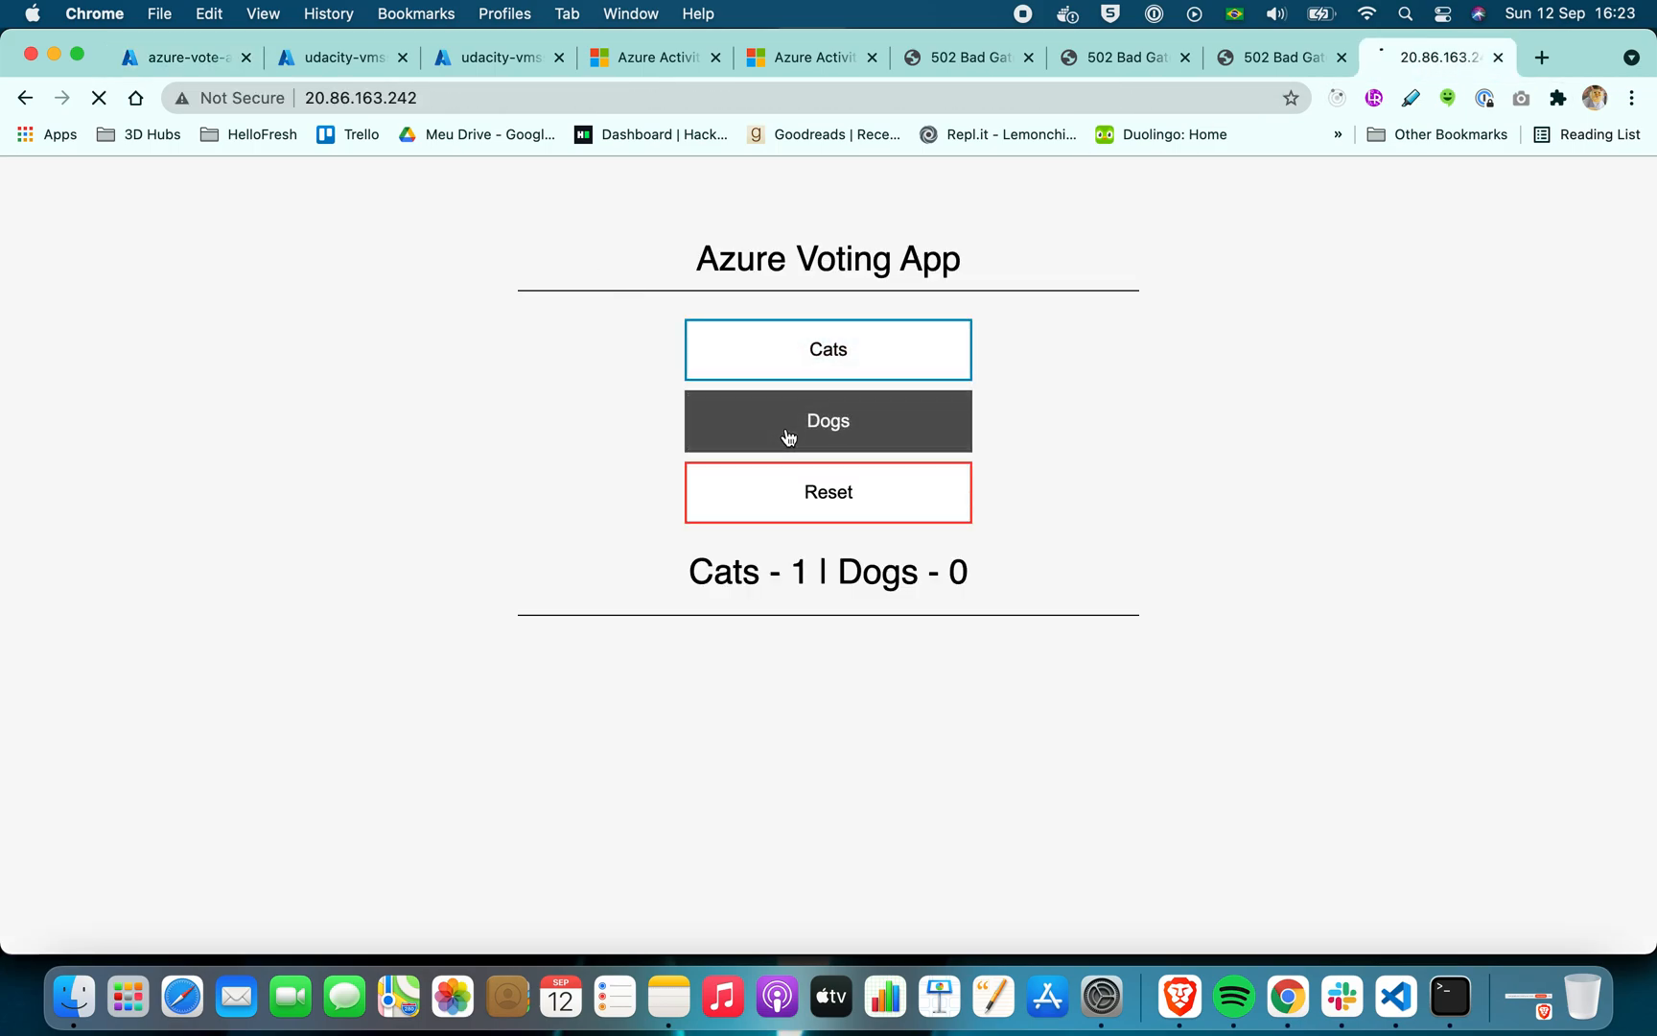
click(816, 371)
click(816, 371)
click(828, 420)
click(828, 420)
click(848, 365)
click(848, 367)
click(840, 419)
click(860, 366)
click(860, 366)
click(862, 403)
click(871, 367)
click(866, 429)
click(870, 402)
click(875, 372)
click(872, 433)
click(878, 373)
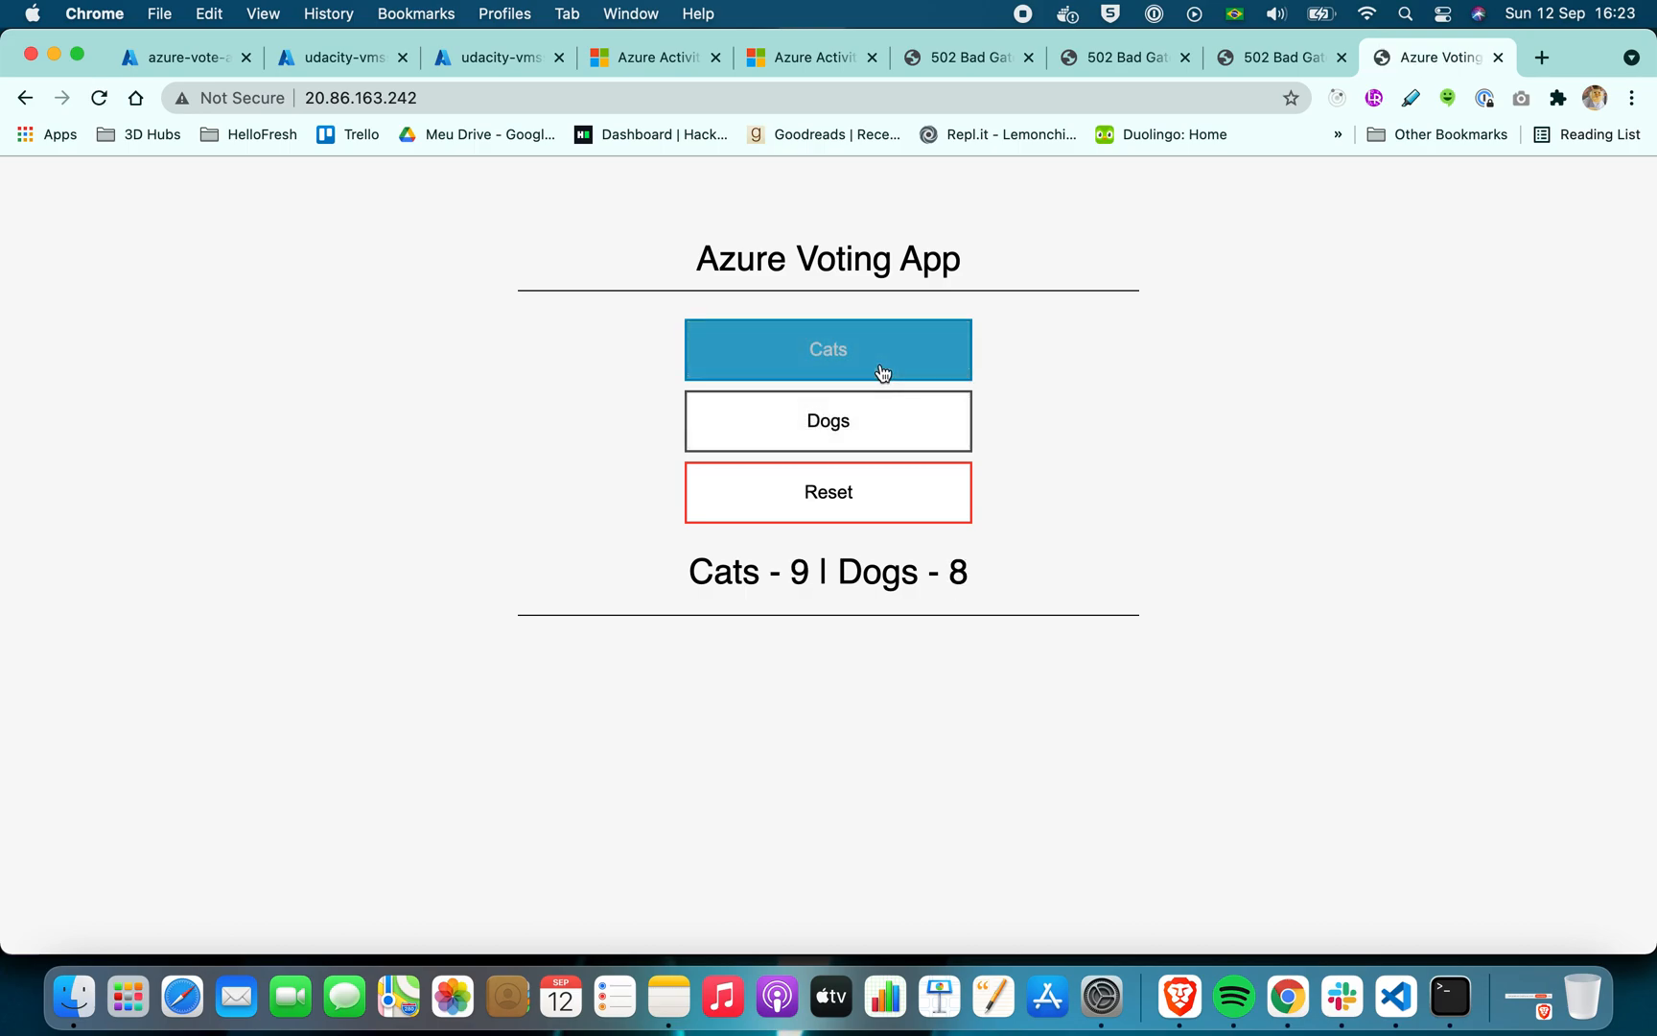
click(869, 439)
click(903, 355)
click(892, 429)
click(903, 348)
click(871, 434)
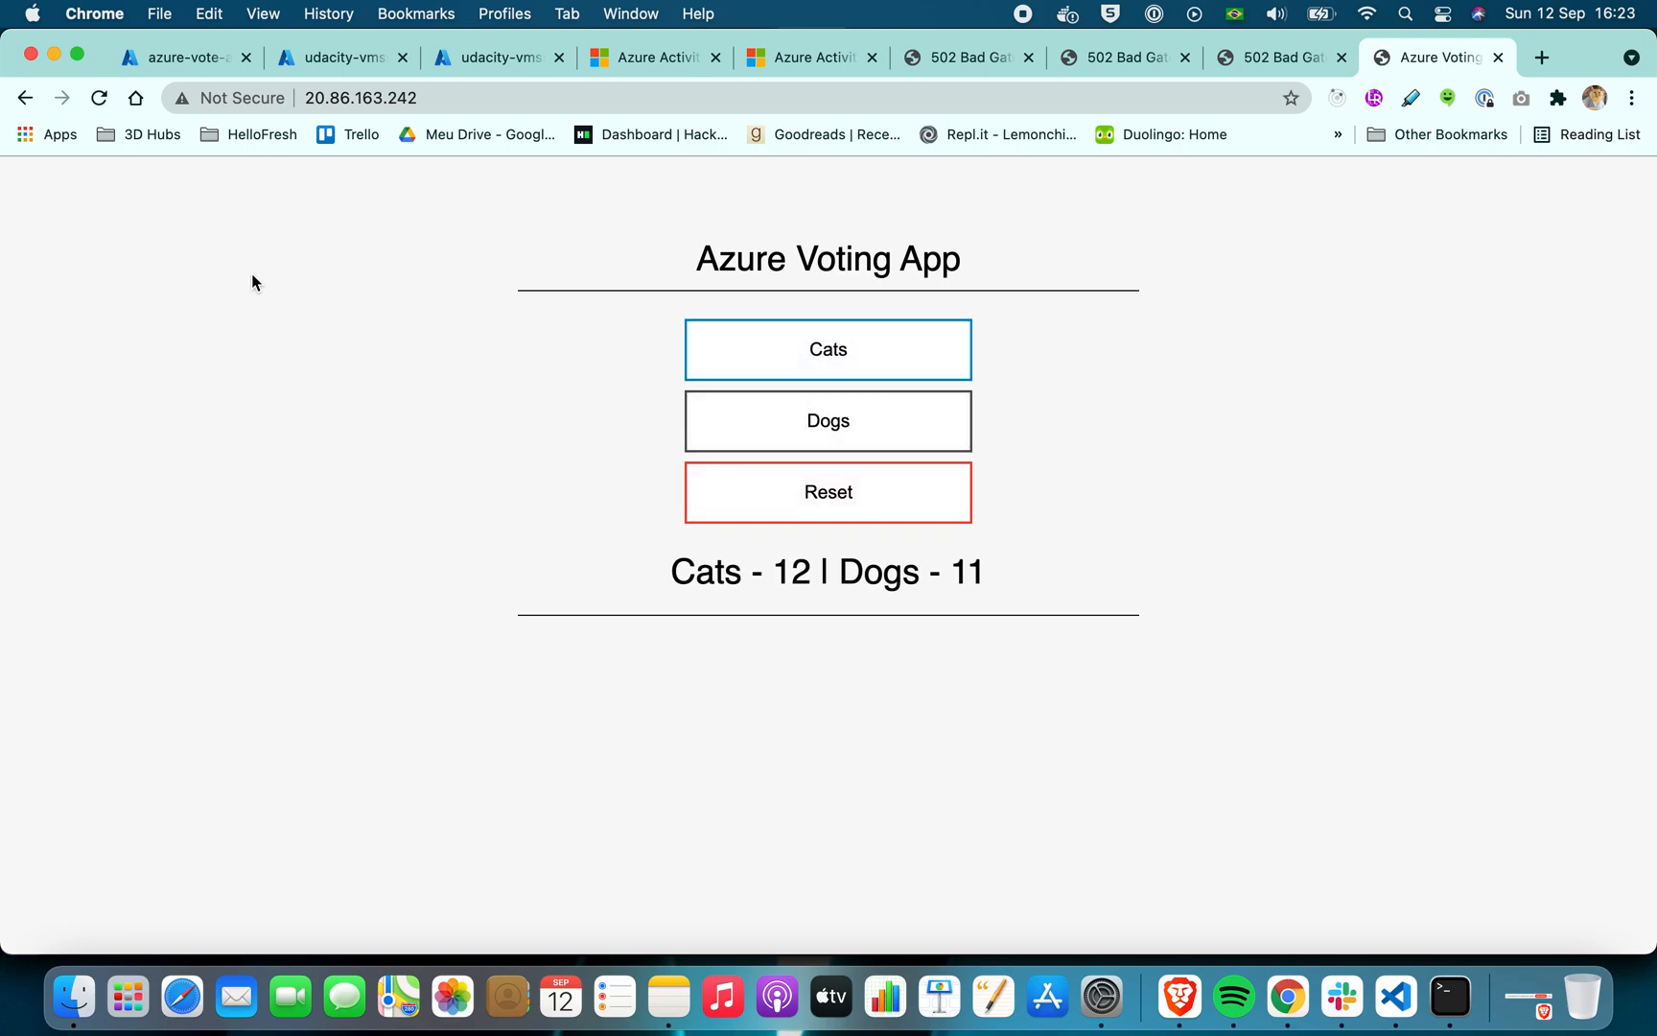
Return to the azure-vote-app-app-insights Events report and refresh its data
click(182, 59)
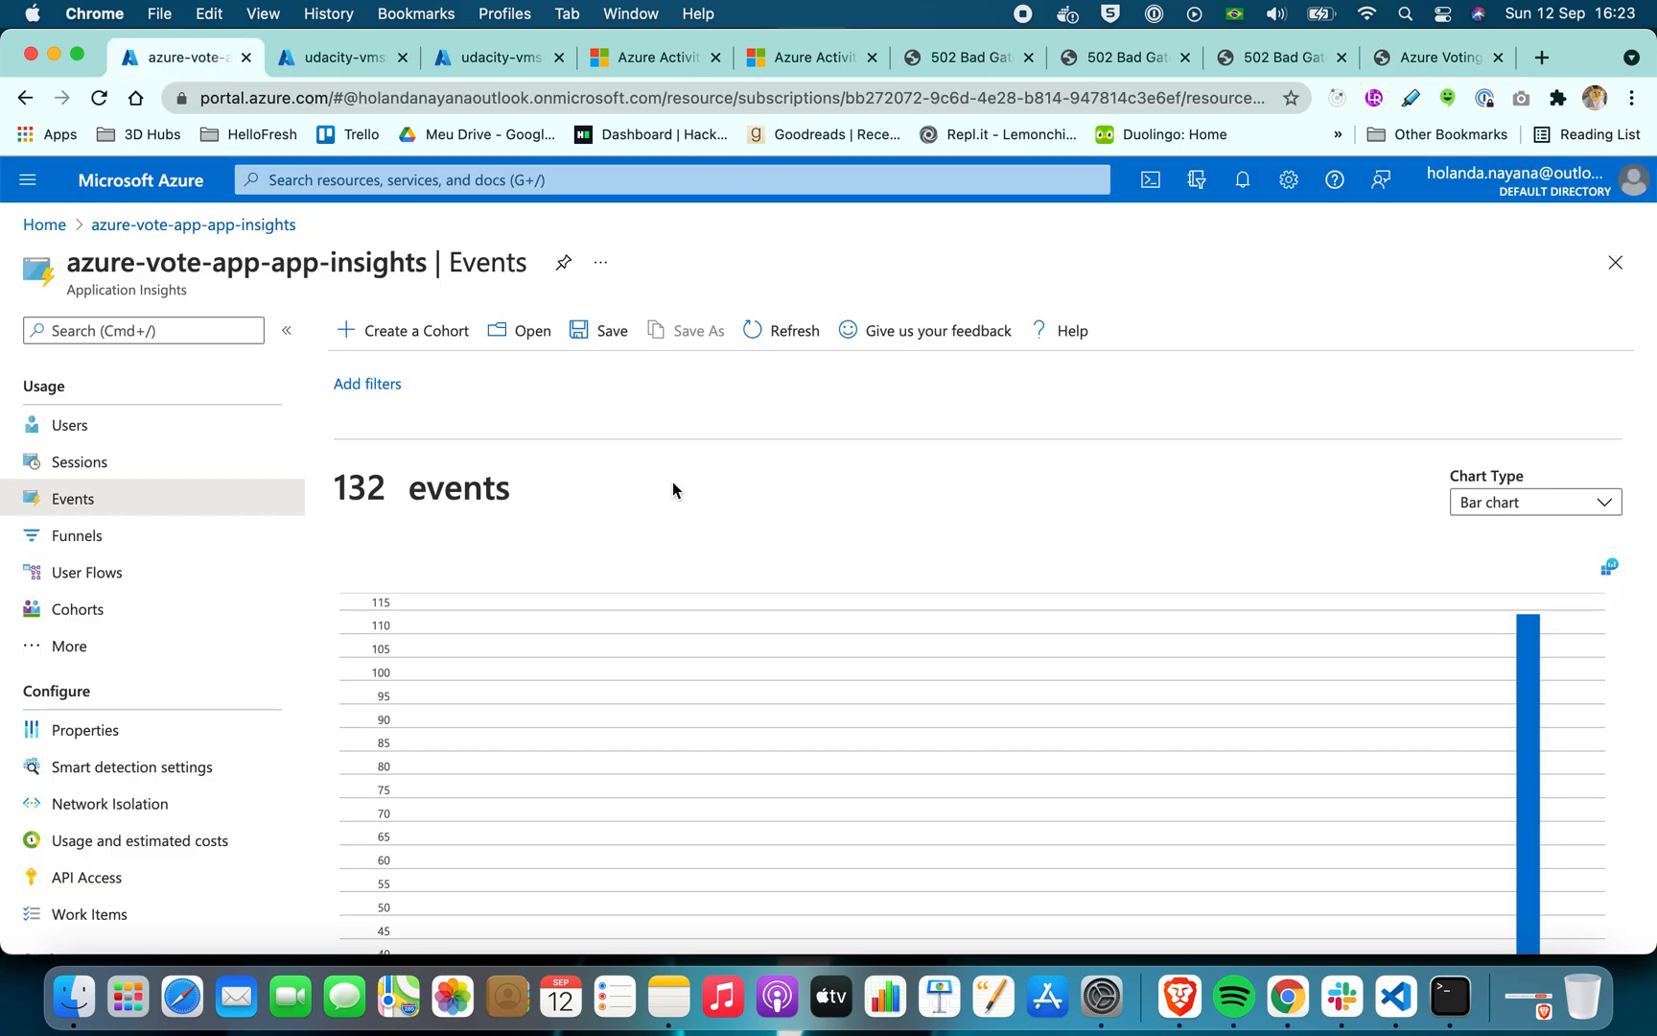
click(804, 338)
click(784, 335)
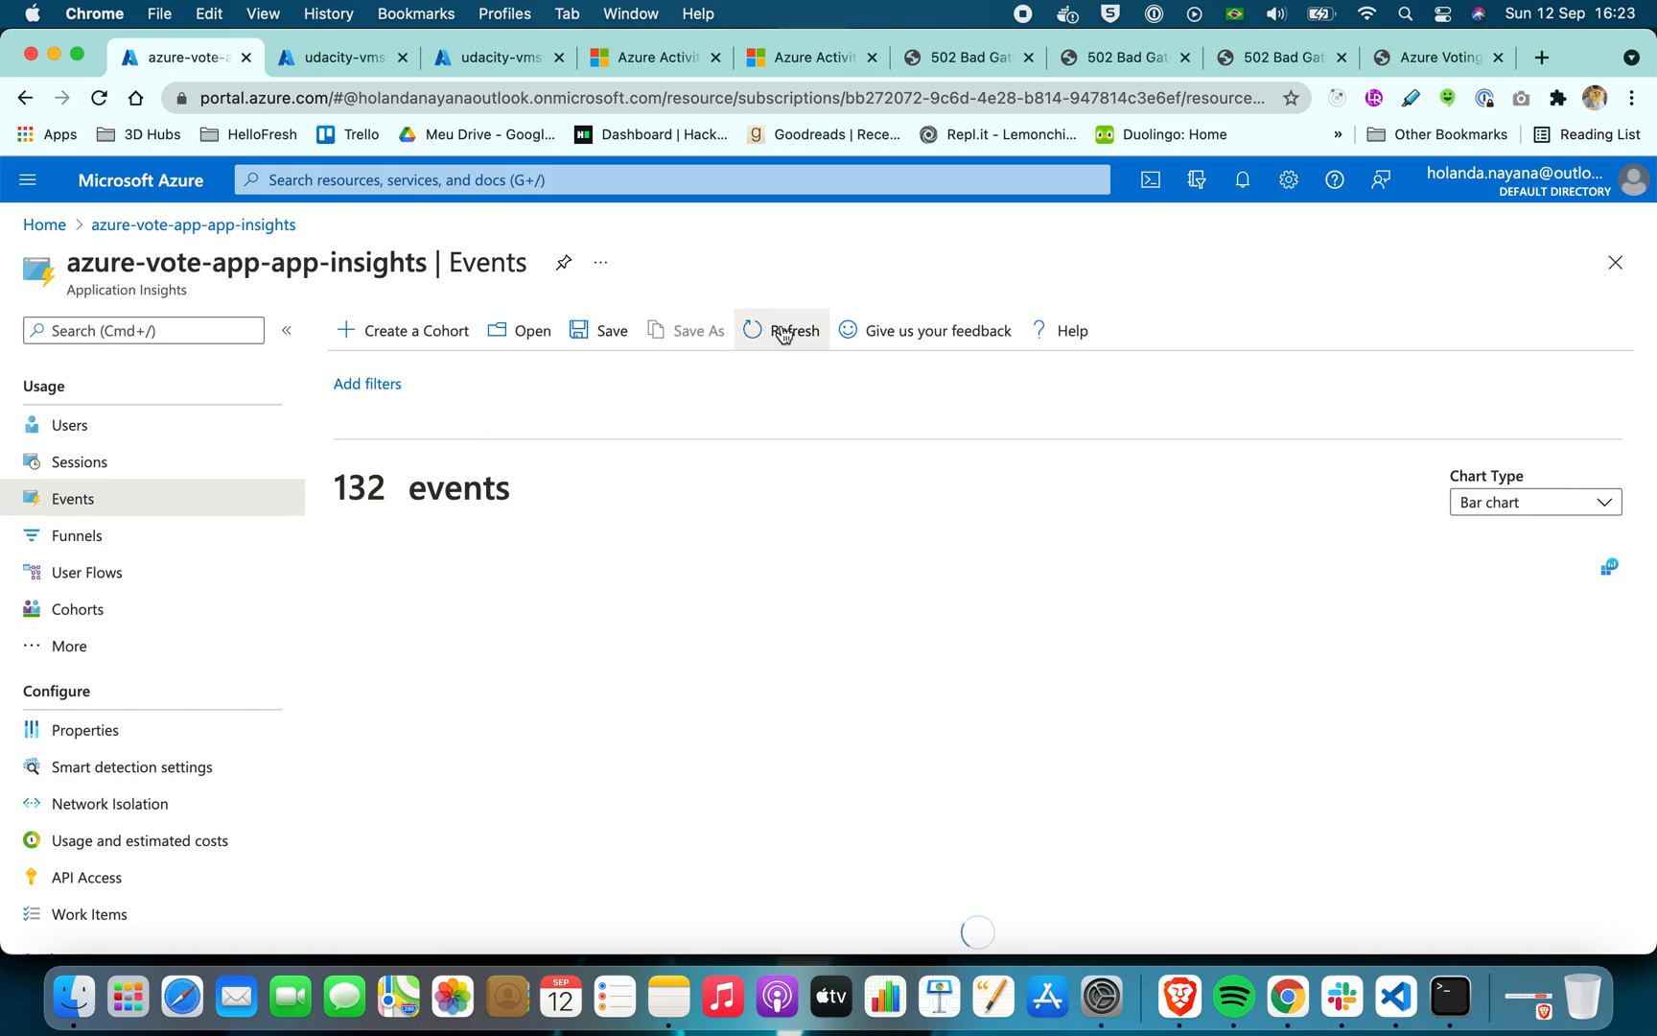
click(795, 339)
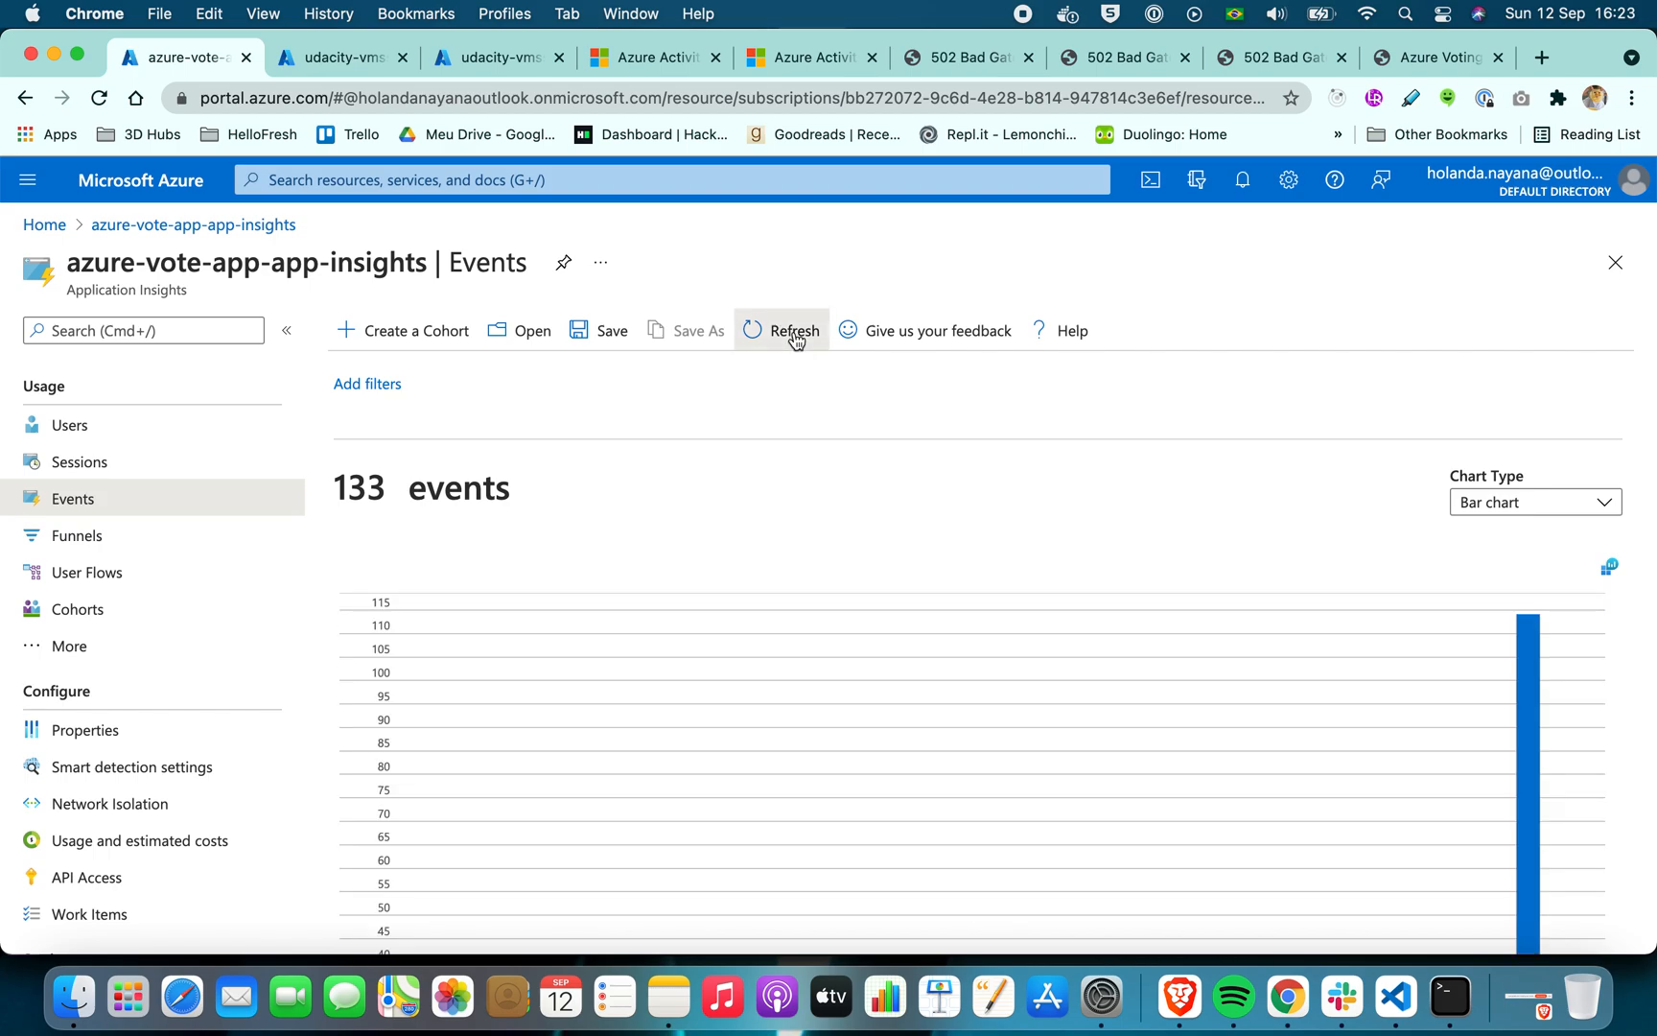
Expand the additional insights below the events chart and refresh the event statistics table
scroll(466, 474, down, 5)
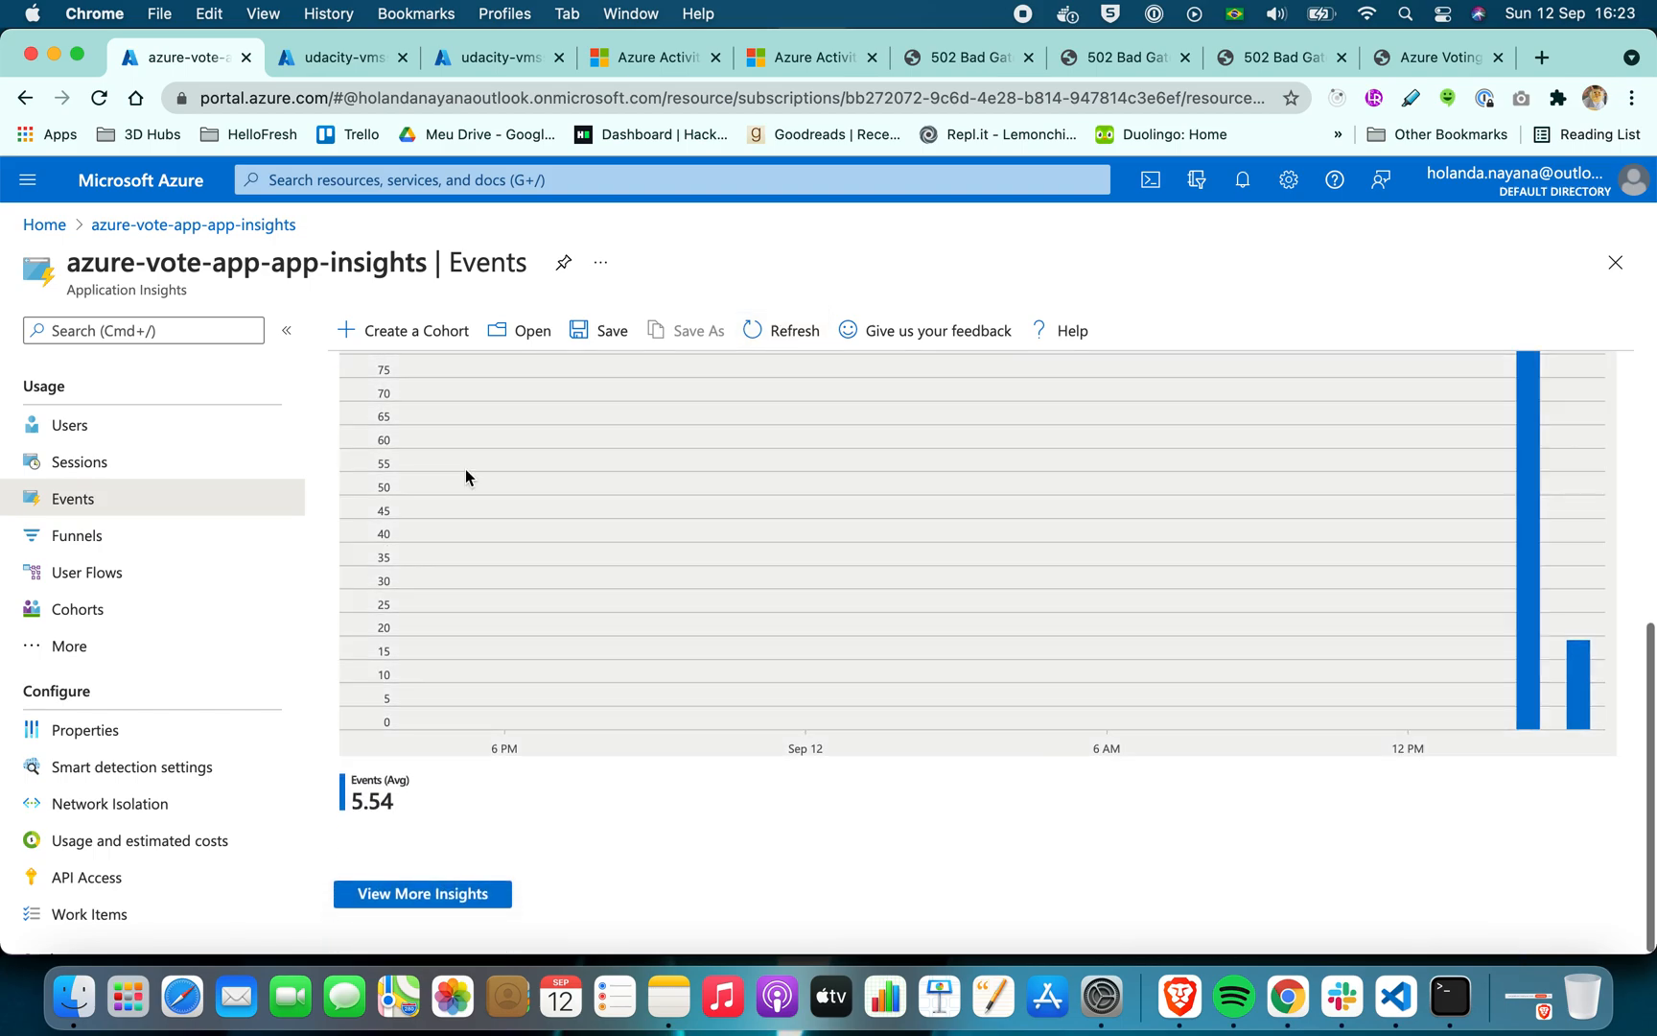
click(428, 897)
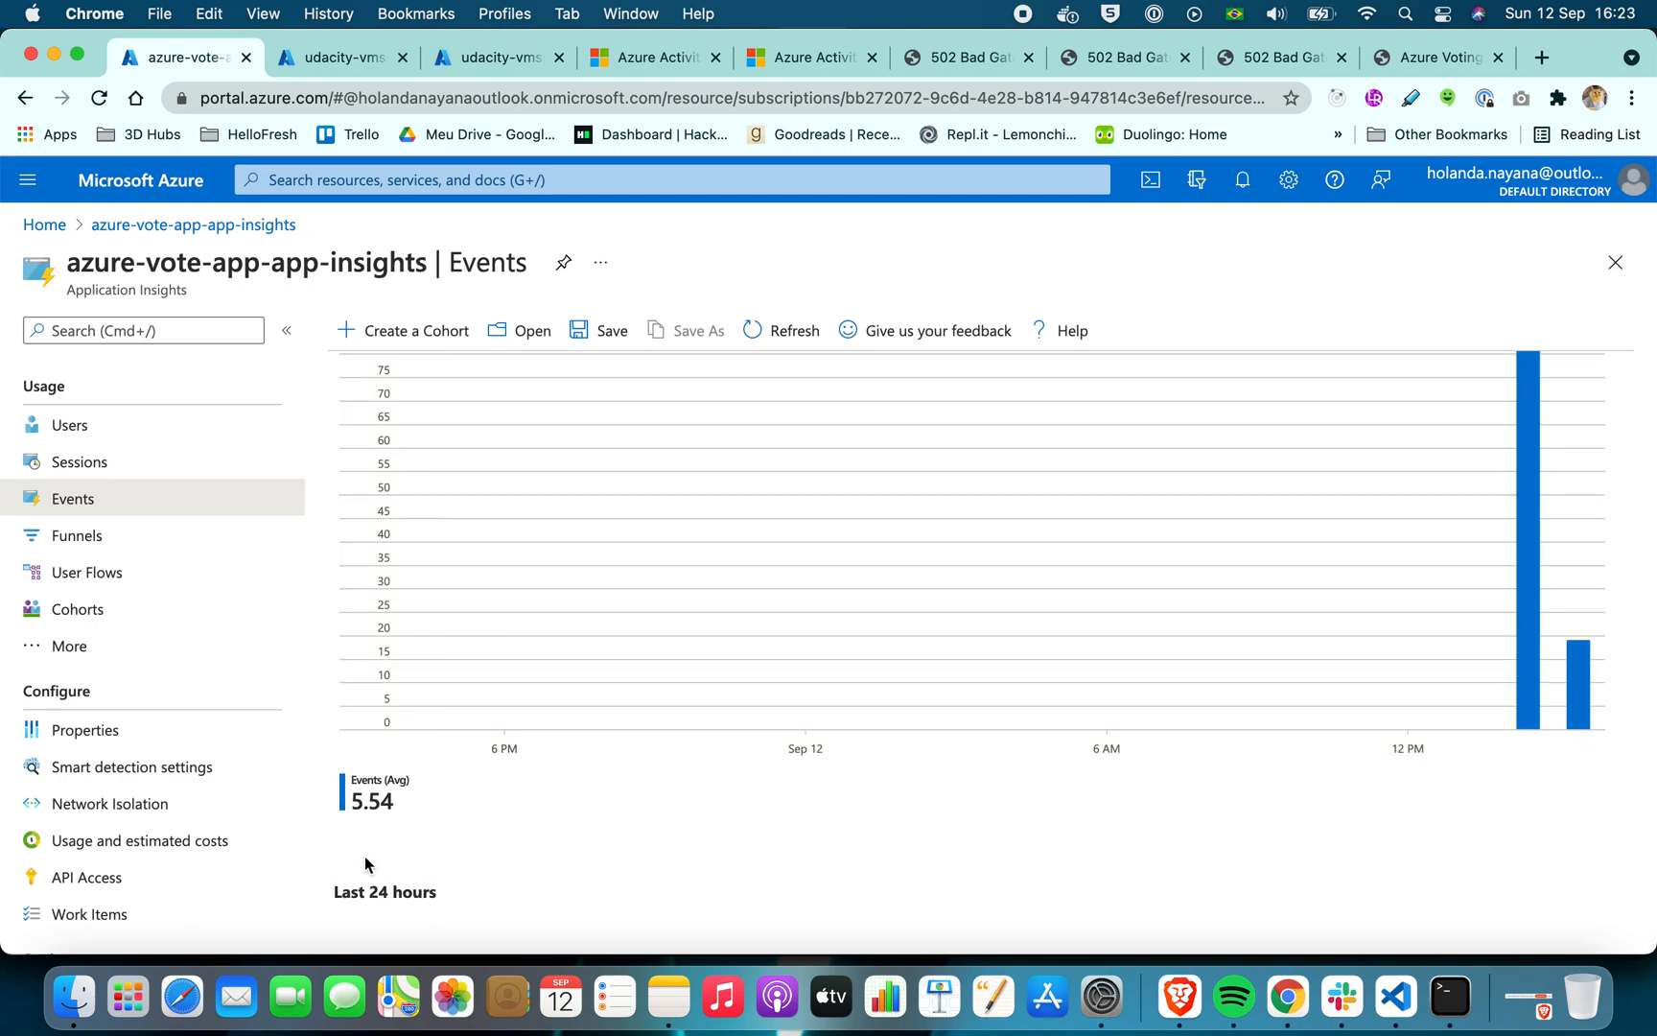
scroll(364, 863, down, 5)
scroll(364, 863, down, 3)
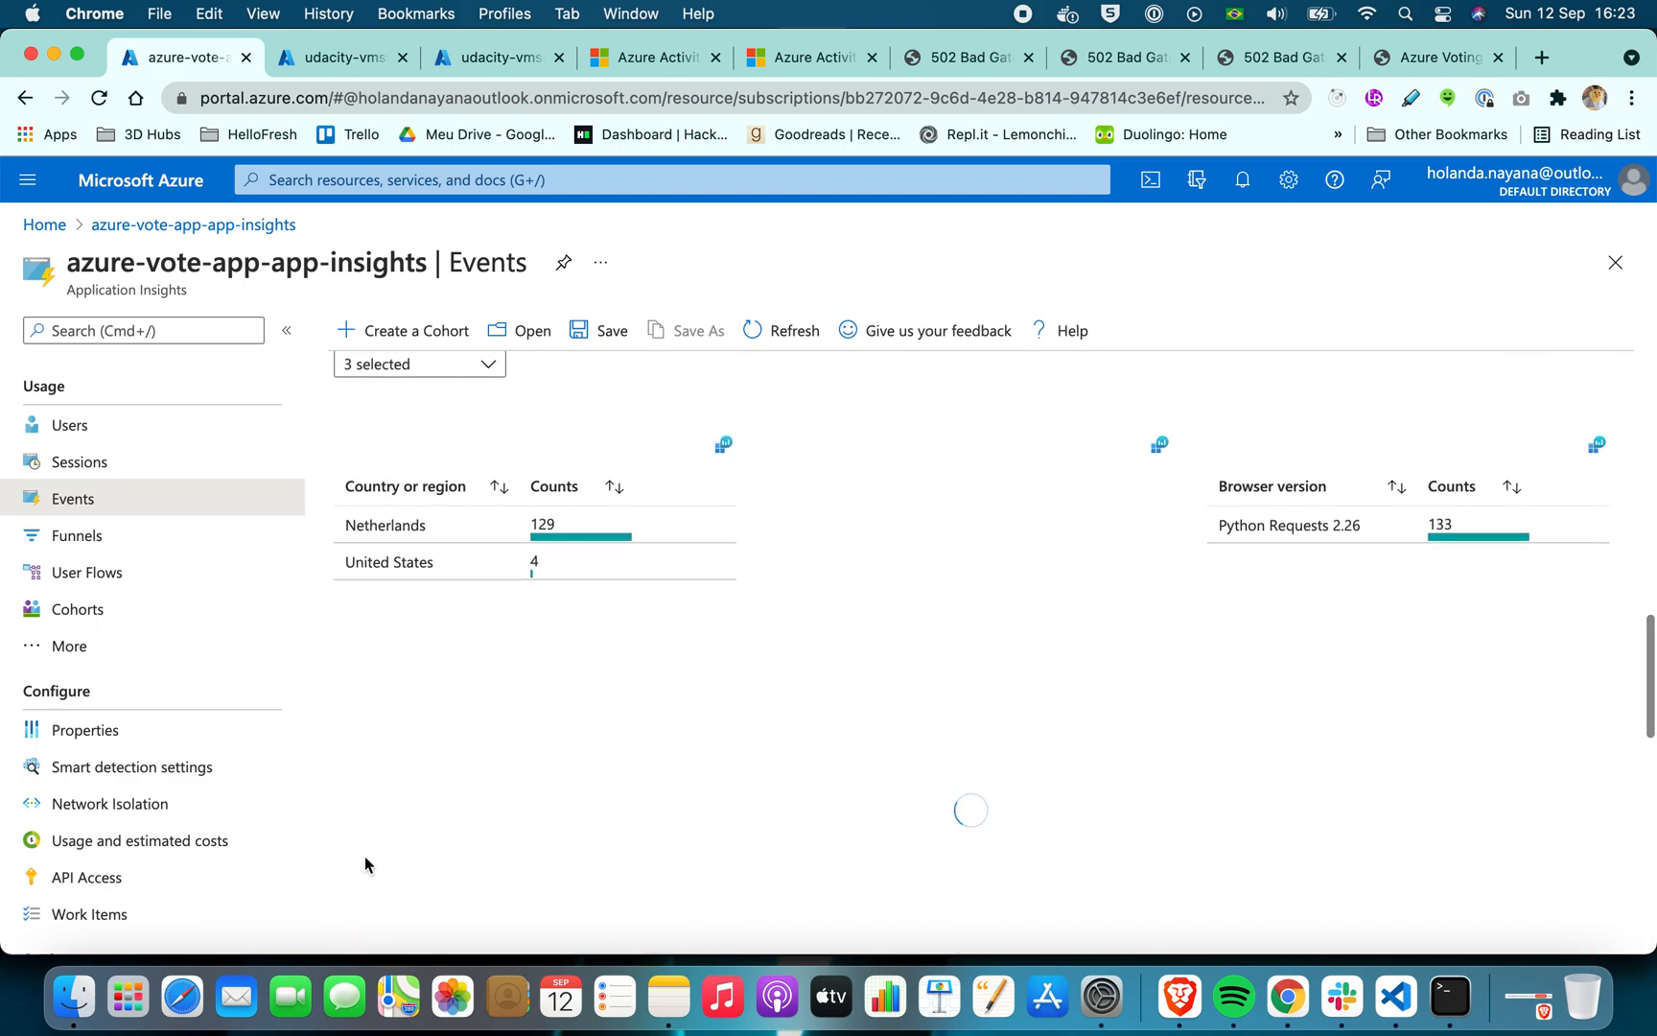
scroll(364, 863, down, 5)
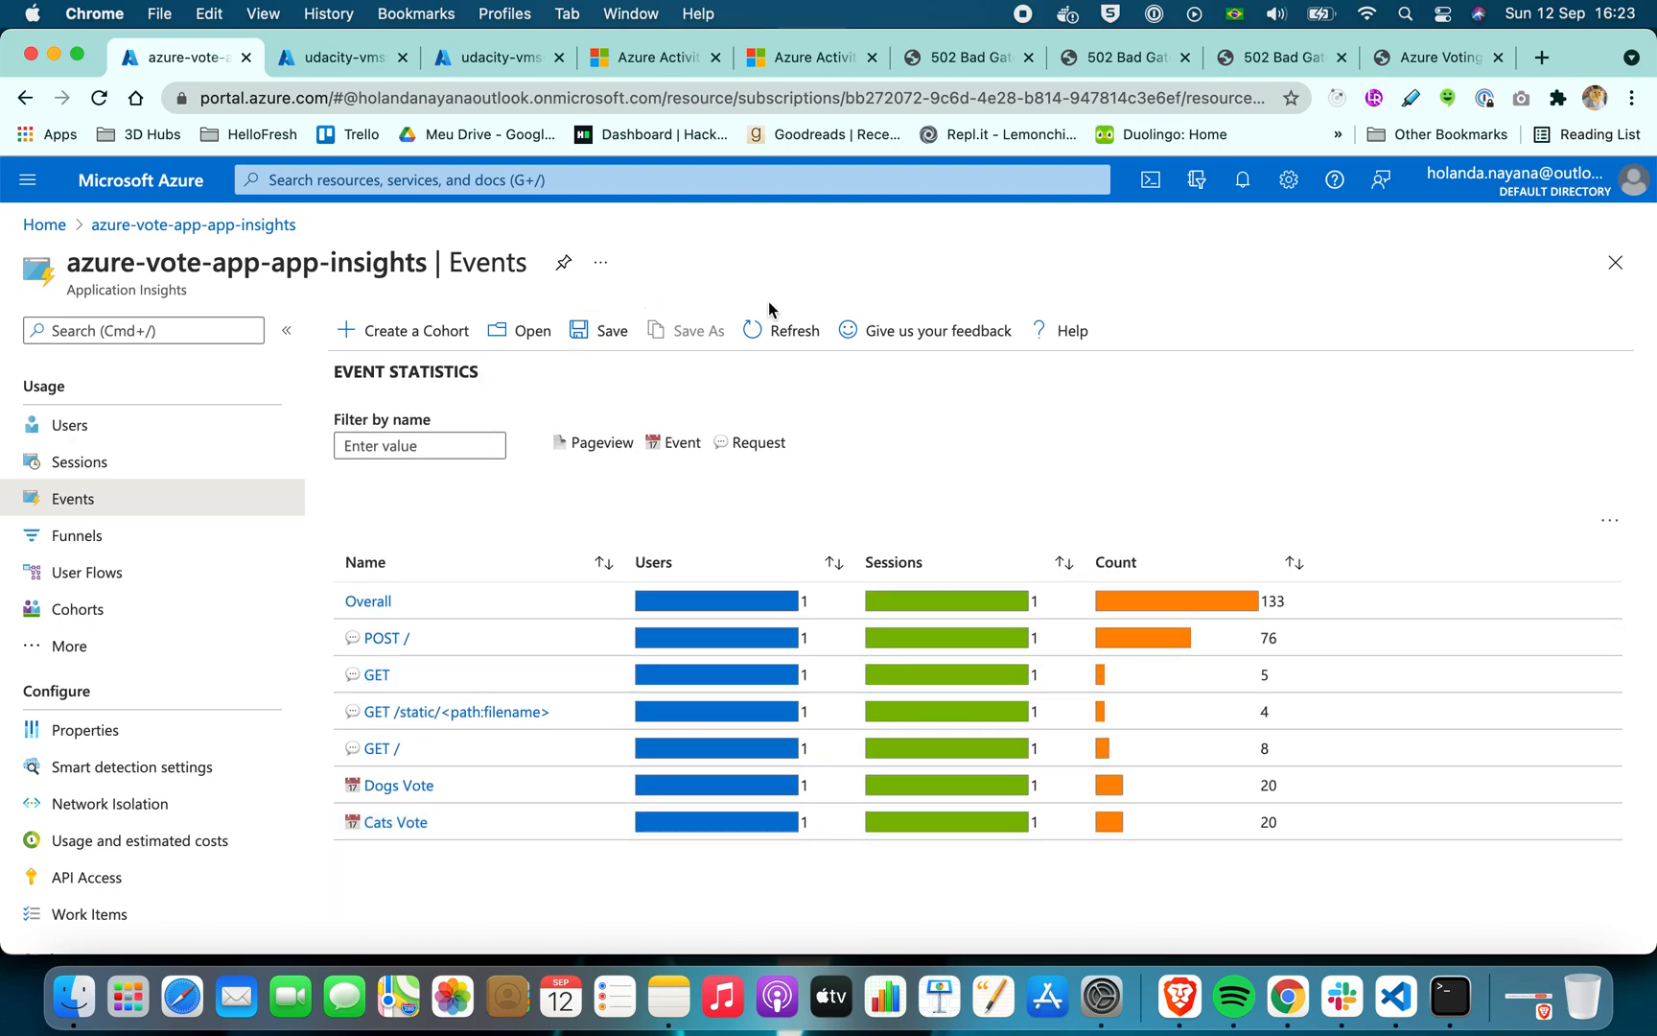
click(776, 331)
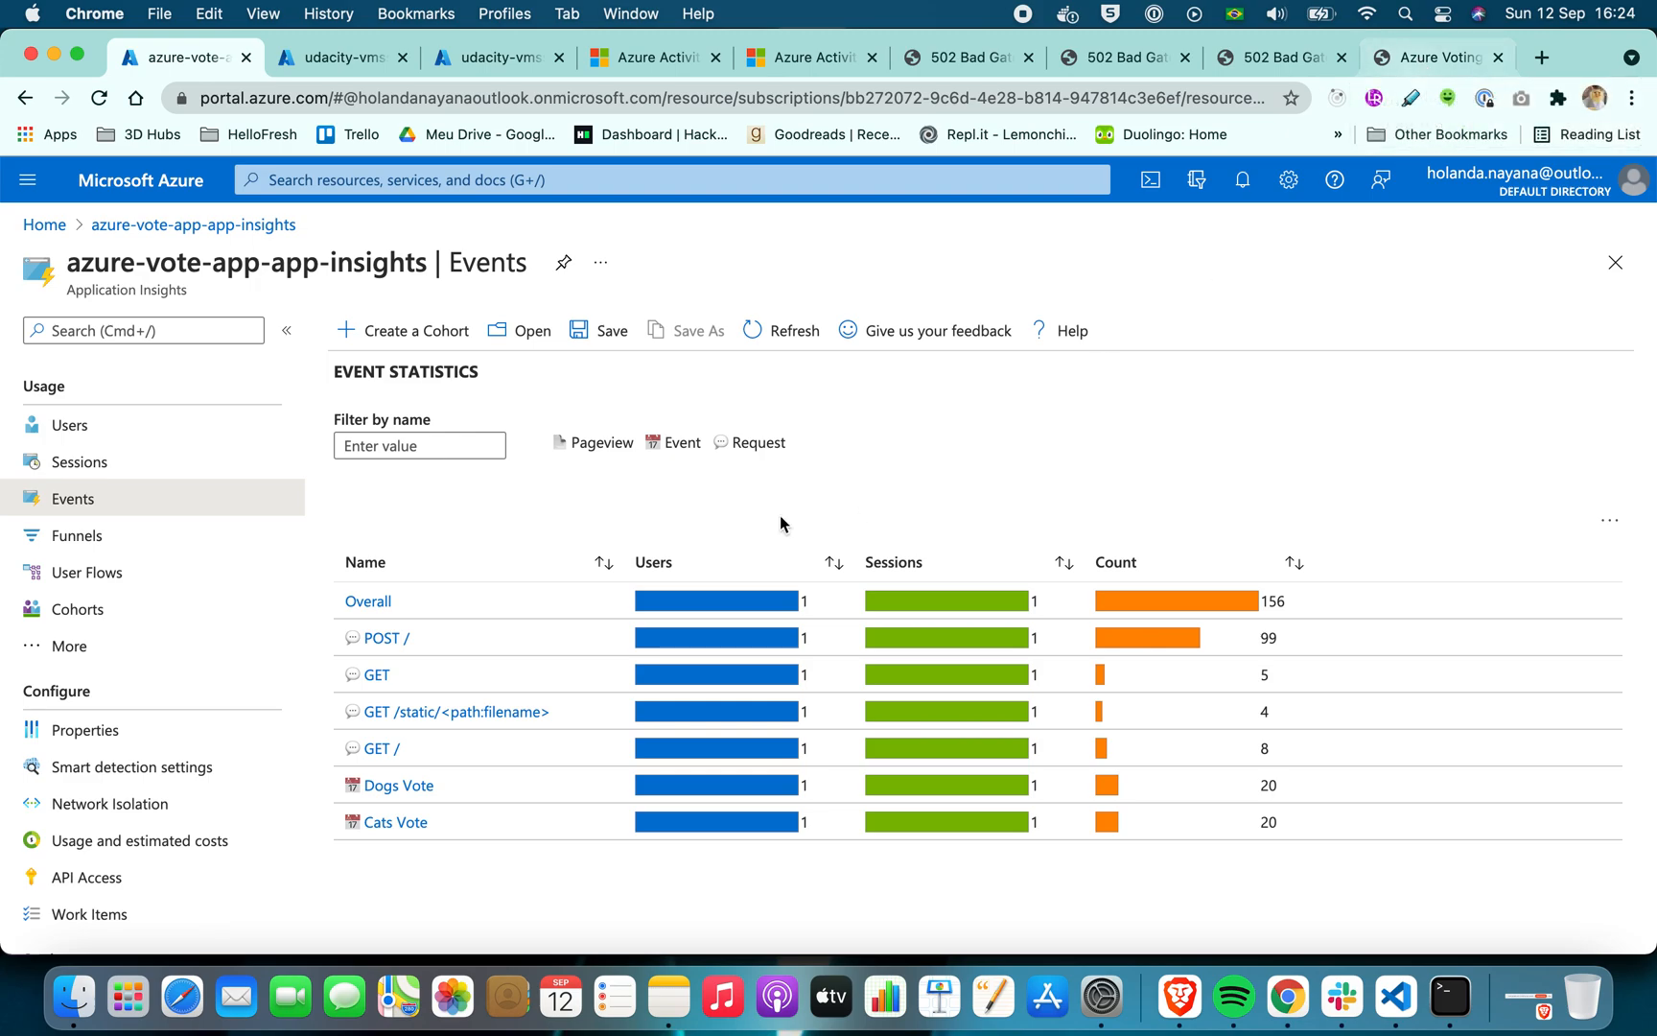
click(811, 321)
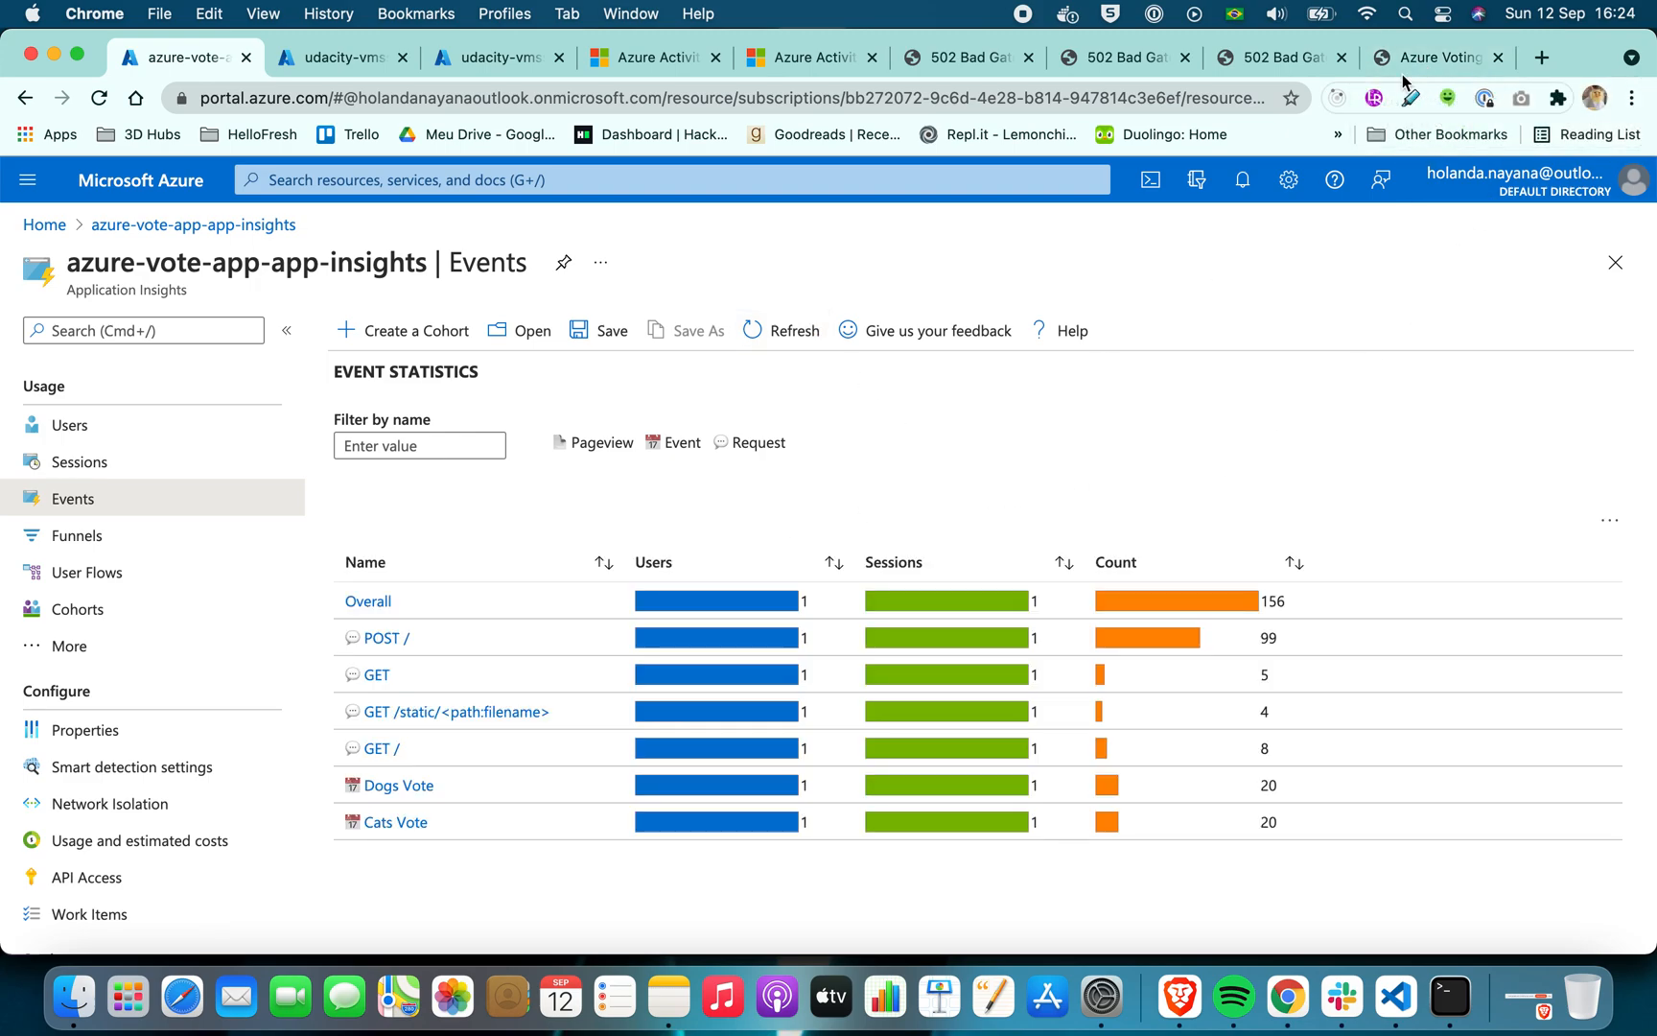
Close the 502 Bad Gateway page beside the voting app and reset the Cats and Dogs votes
click(1347, 63)
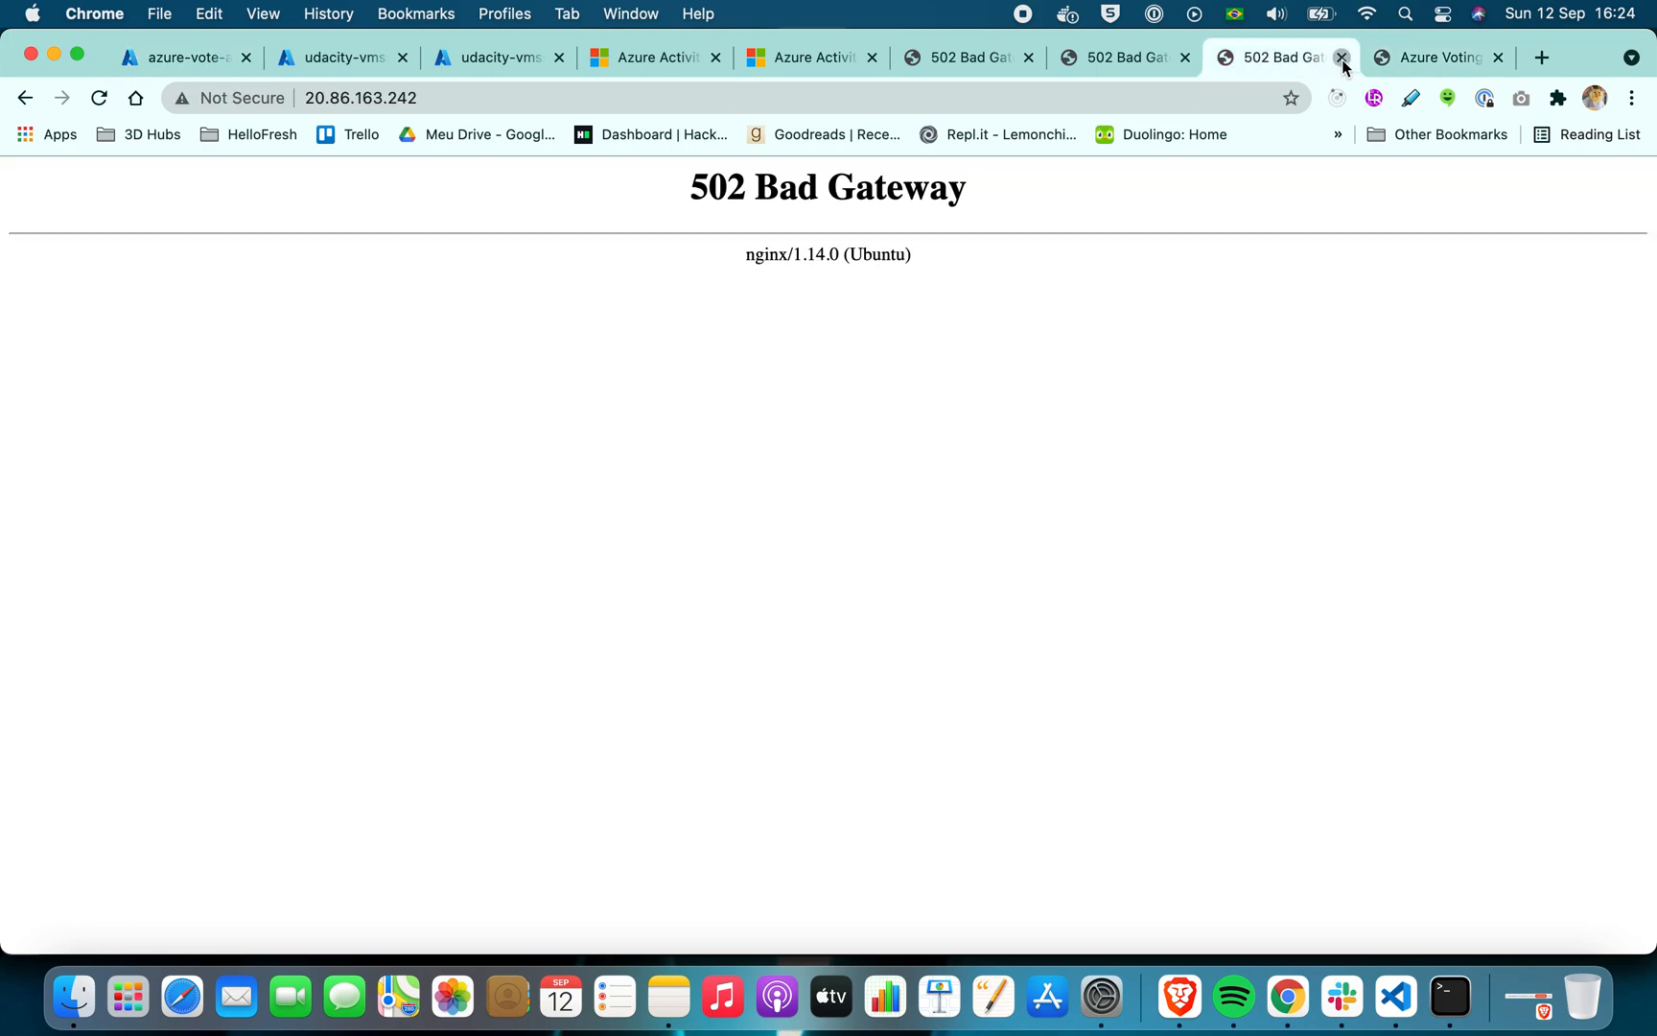
click(1342, 58)
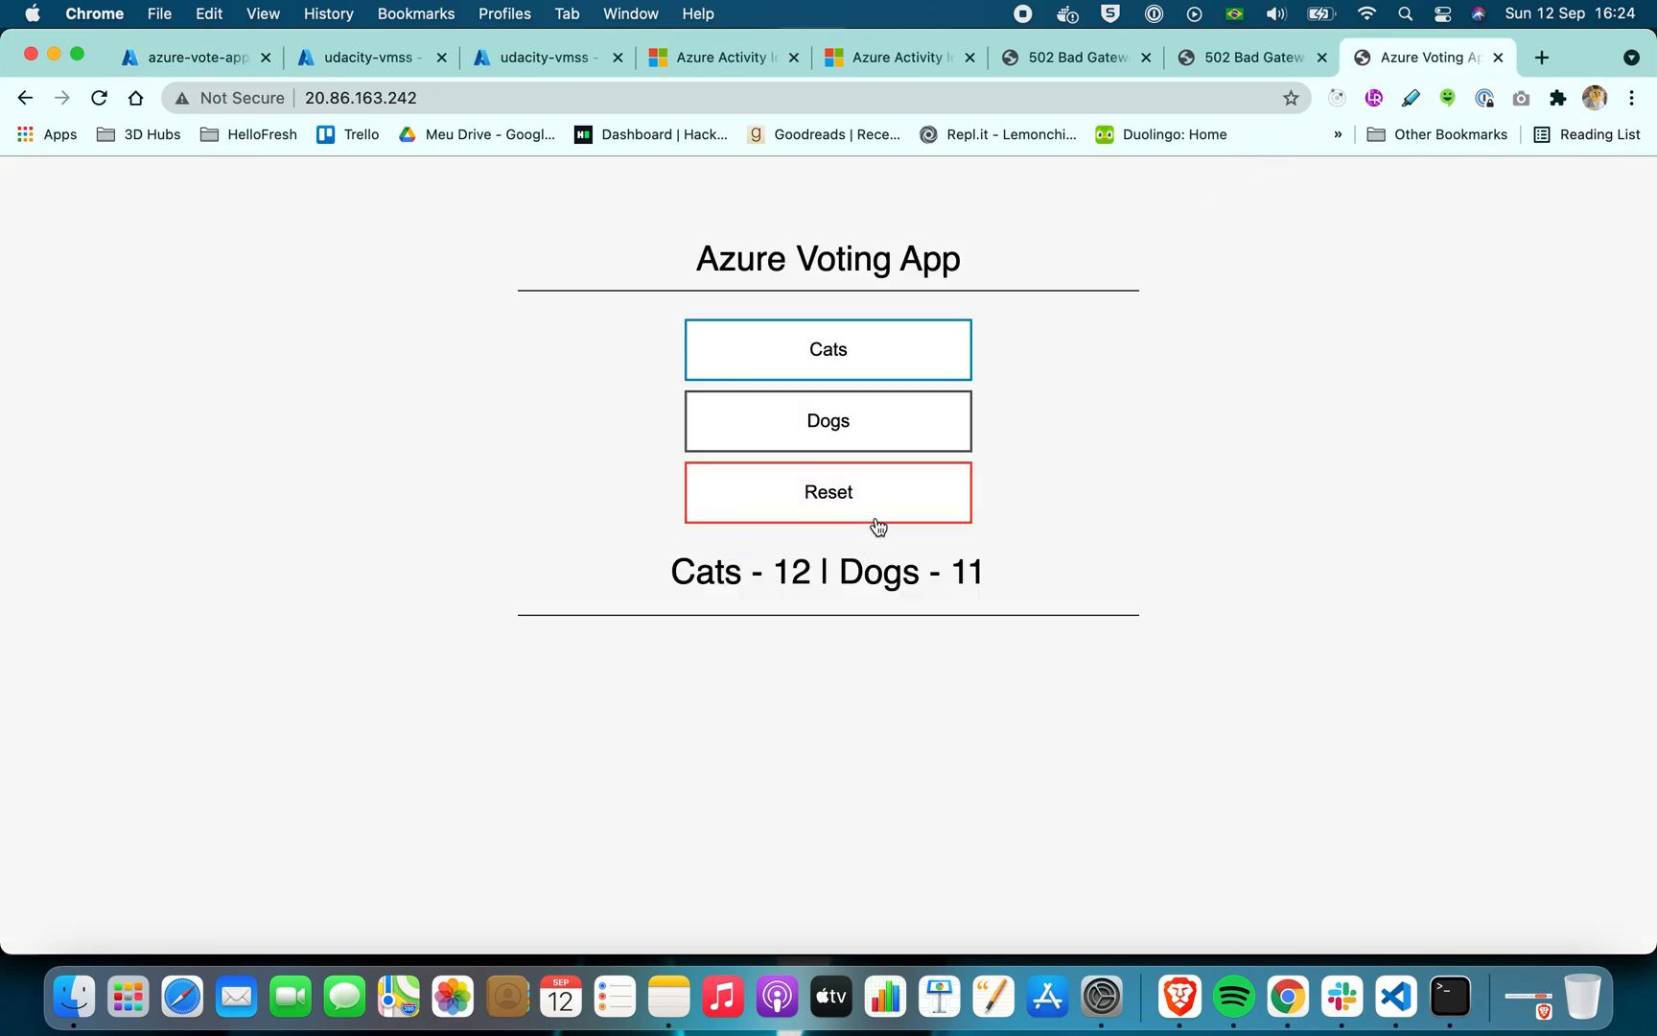
click(884, 492)
Cast new votes in the voting app until Cats has 13 and Dogs has 12
click(910, 357)
click(913, 363)
click(915, 410)
click(914, 398)
click(916, 373)
click(917, 374)
click(919, 422)
click(920, 408)
click(919, 376)
click(919, 417)
click(918, 416)
click(917, 403)
click(918, 378)
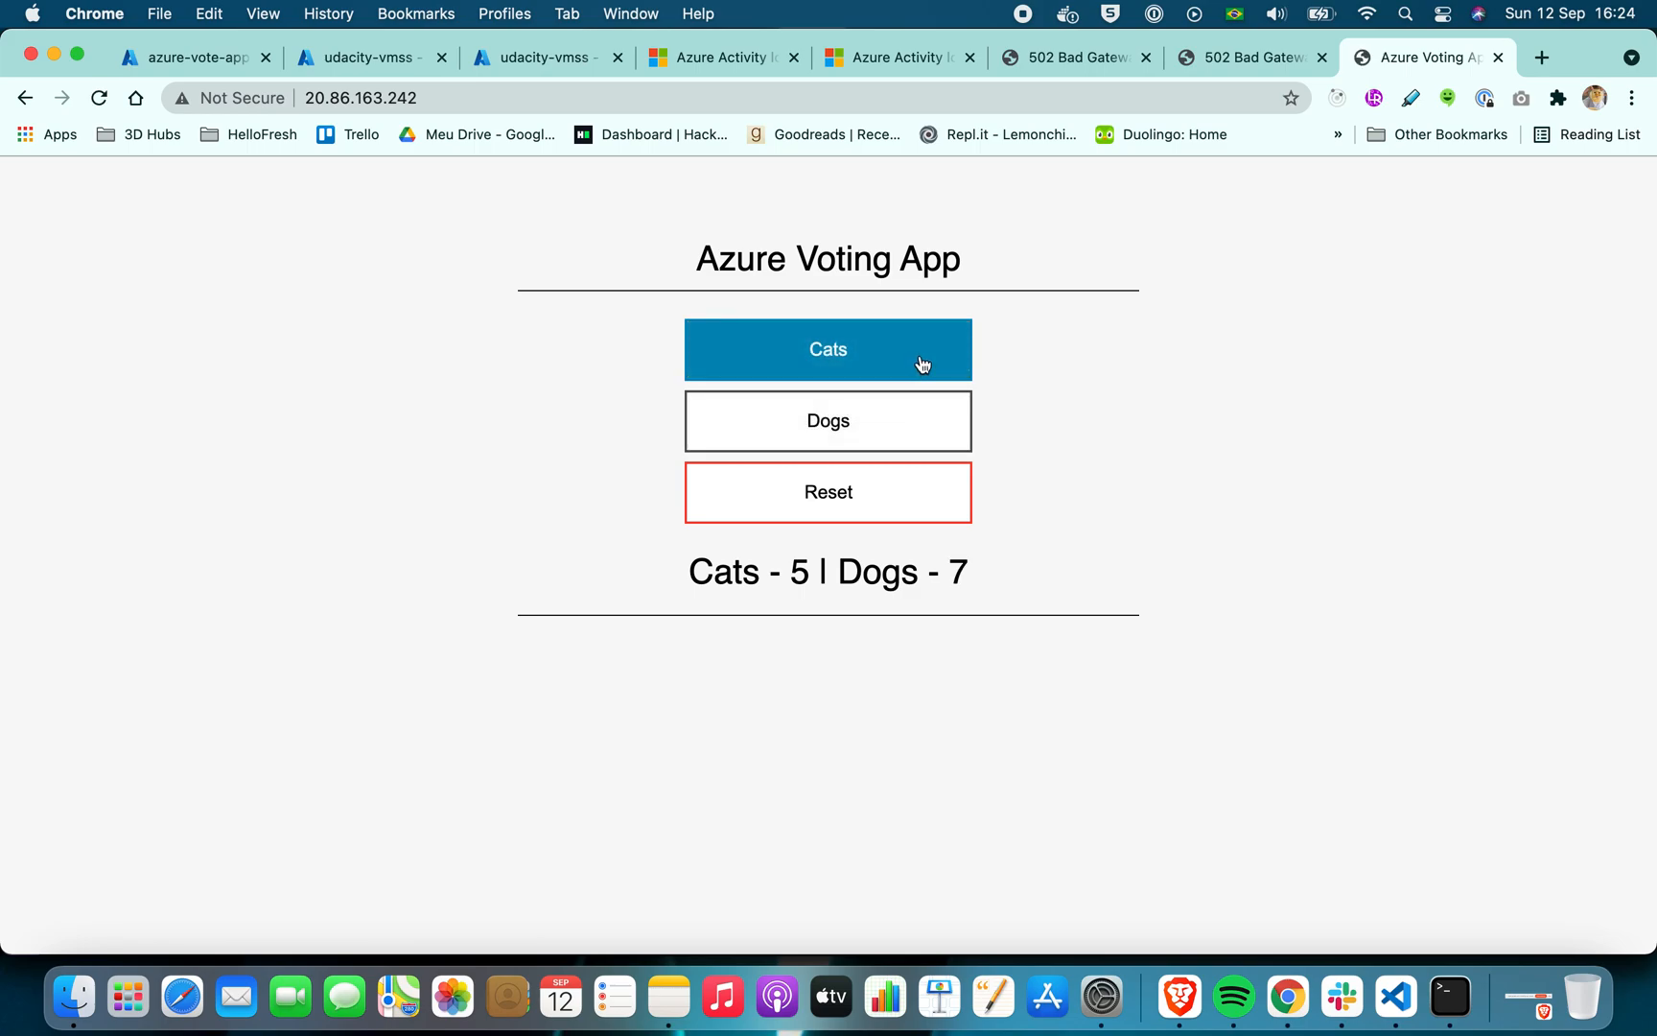
click(900, 417)
click(911, 360)
click(901, 369)
click(880, 426)
click(881, 426)
click(884, 417)
click(895, 373)
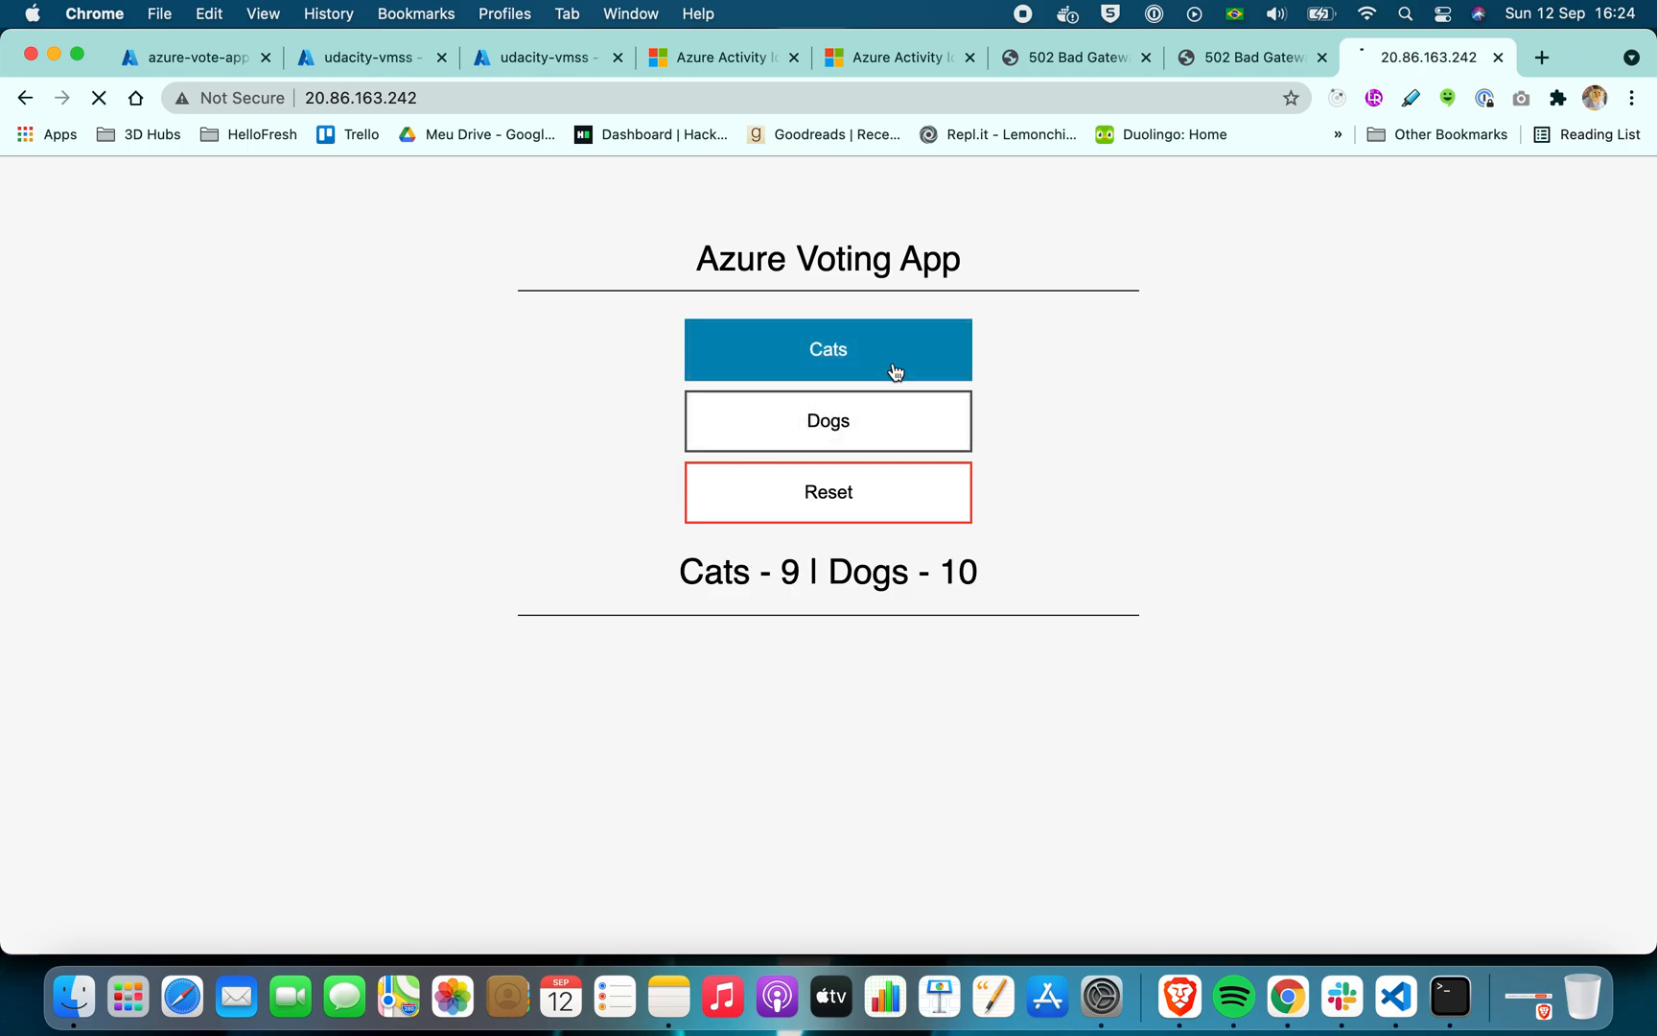
click(895, 373)
click(891, 371)
click(878, 422)
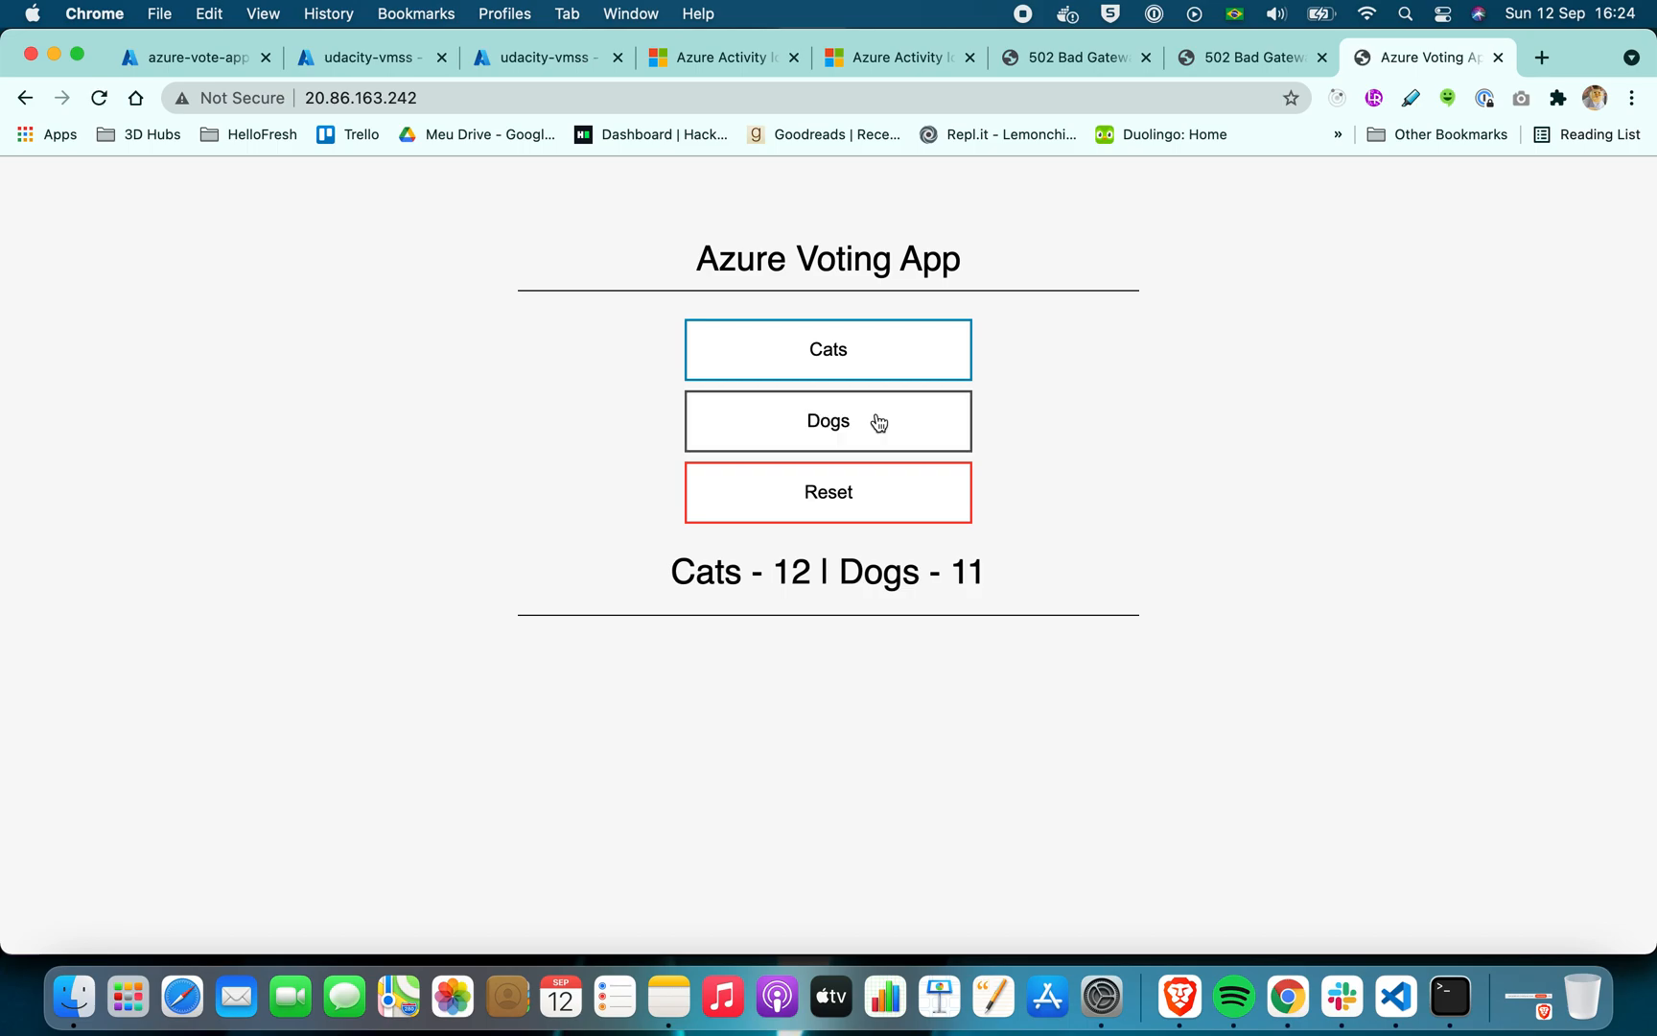
click(878, 422)
click(893, 373)
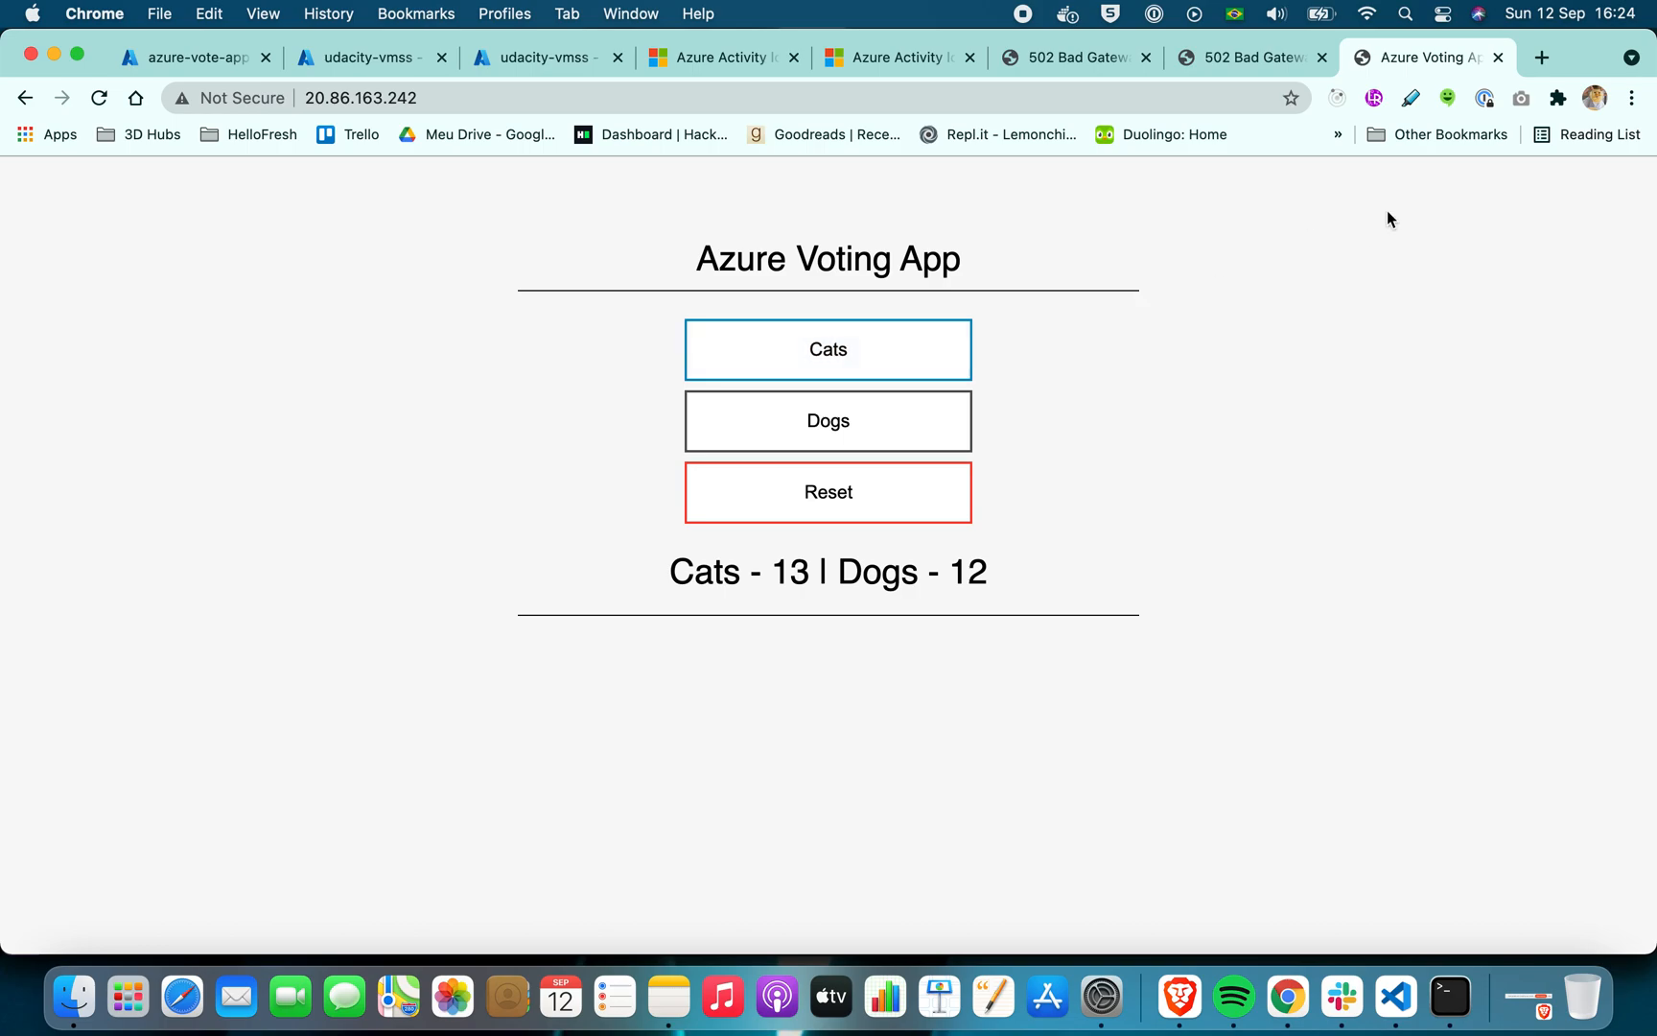
Search Google for "seq log python" in a new browser tab
click(1542, 57)
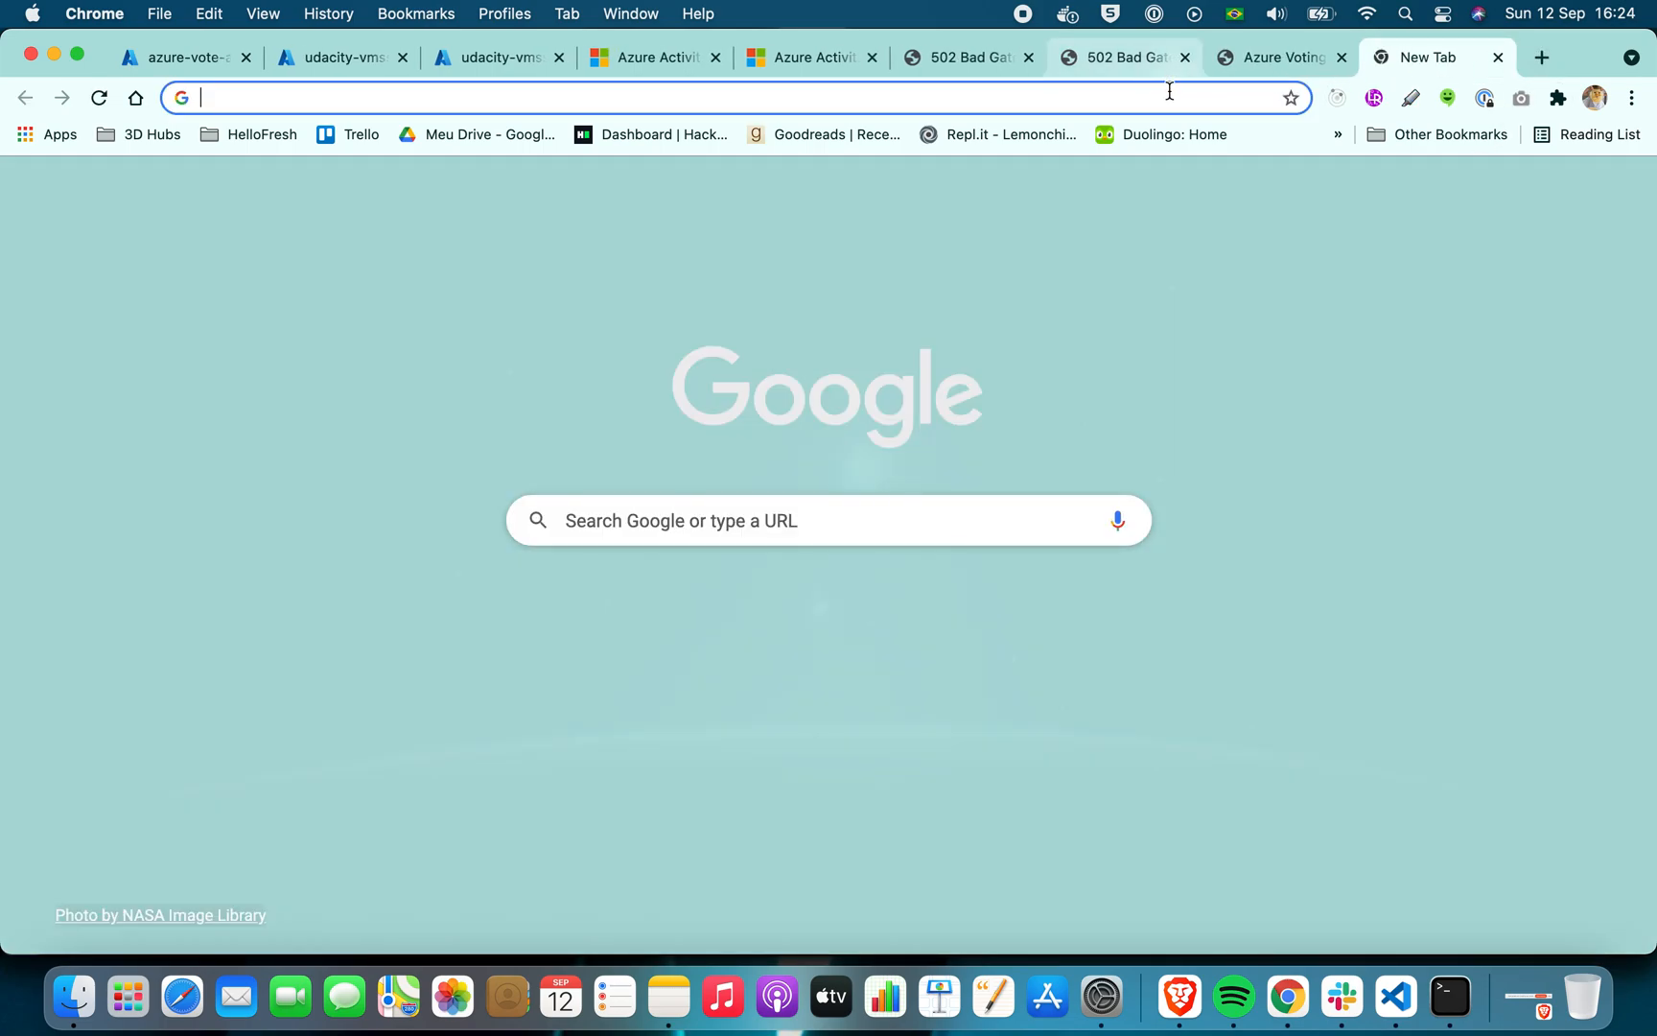
text(seq log )
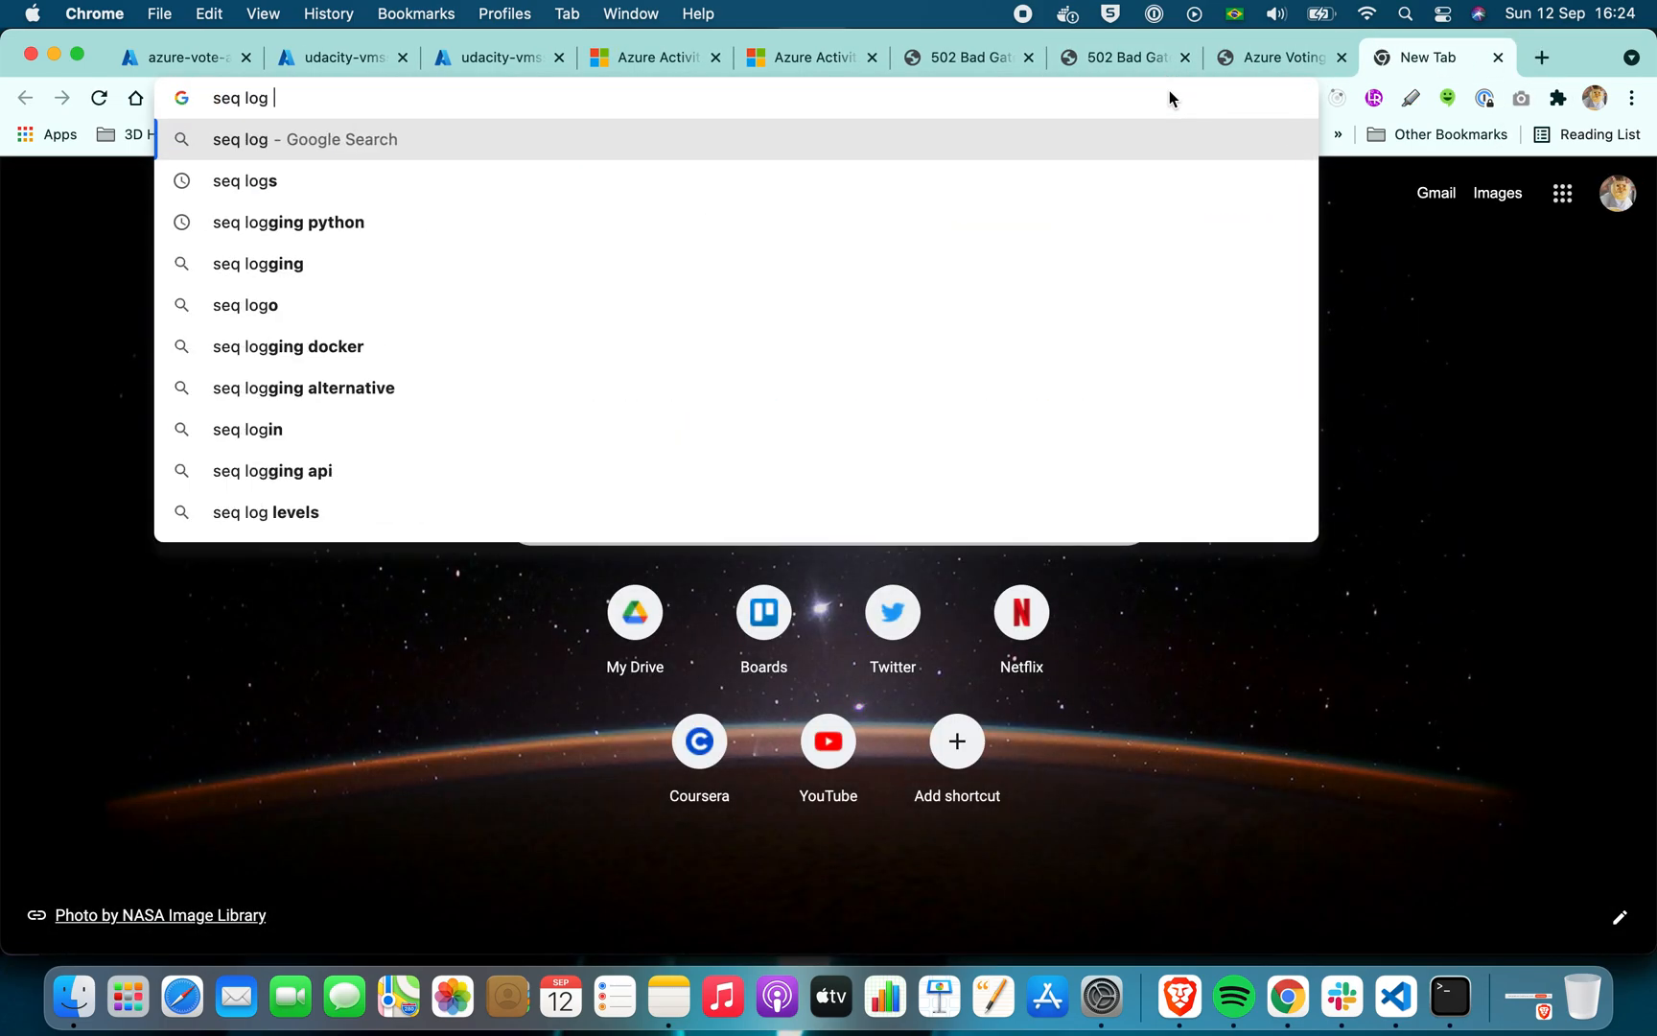
text(python)
key(Return)
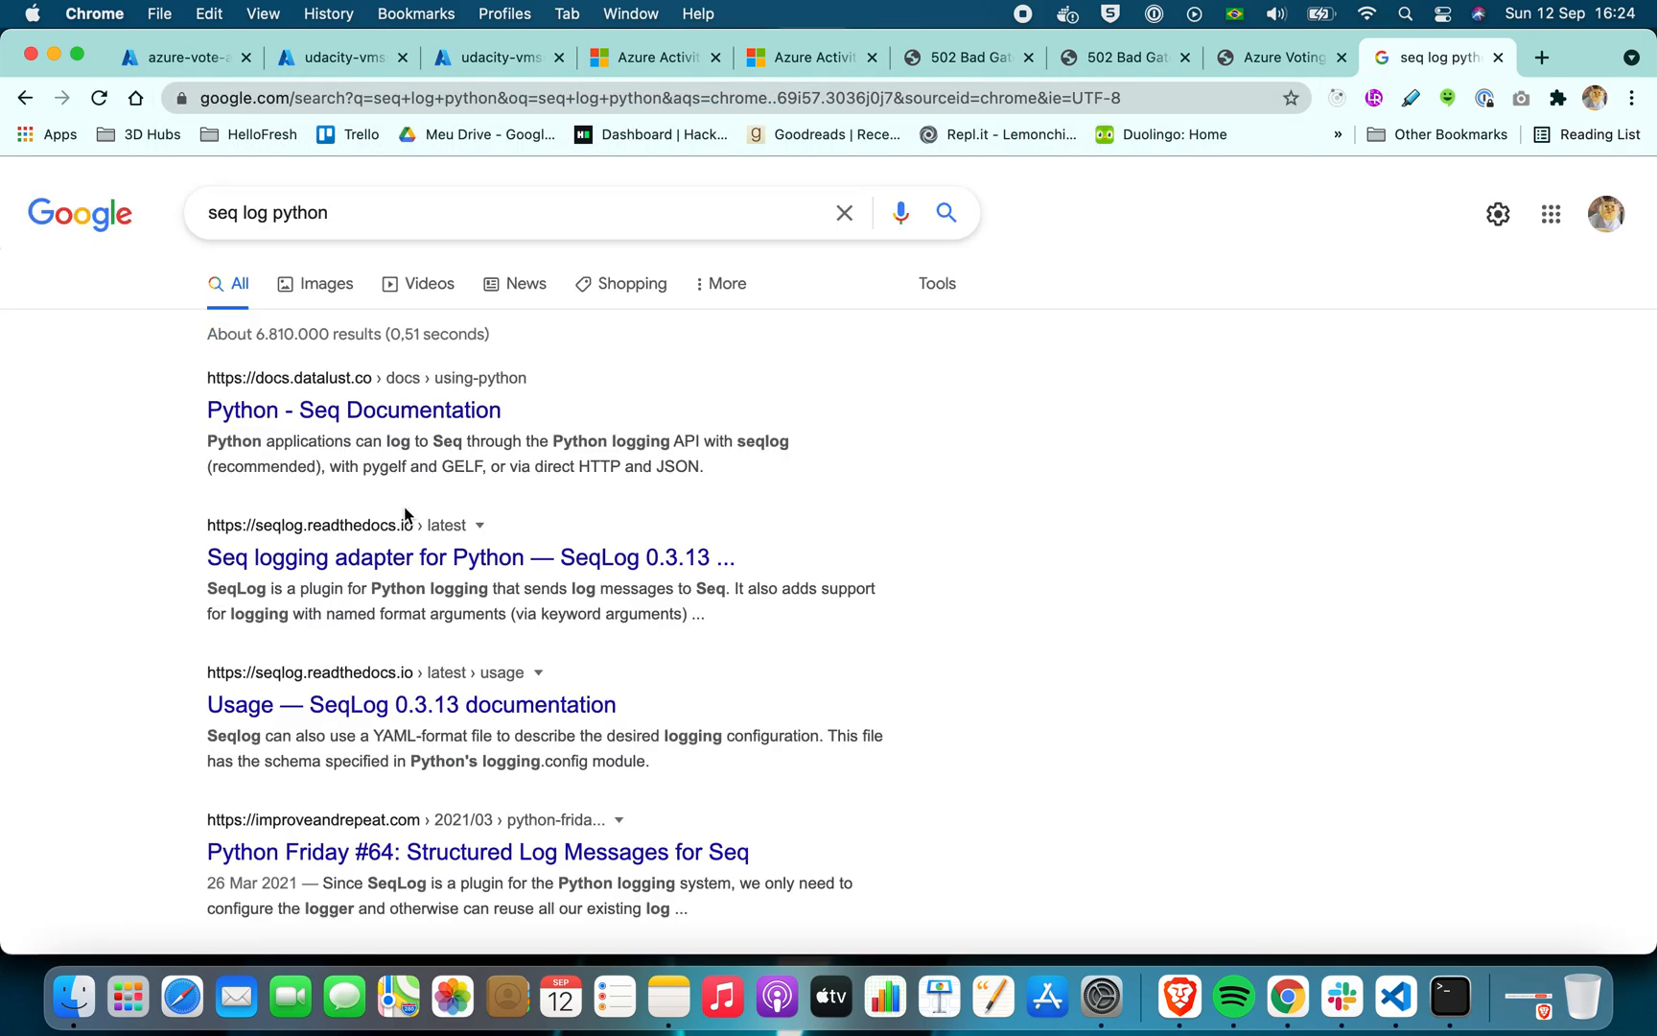
Open the "Usage — SeqLog 0.3.13 documentation" result in a separate browser tab
scroll(403, 506, down, 3)
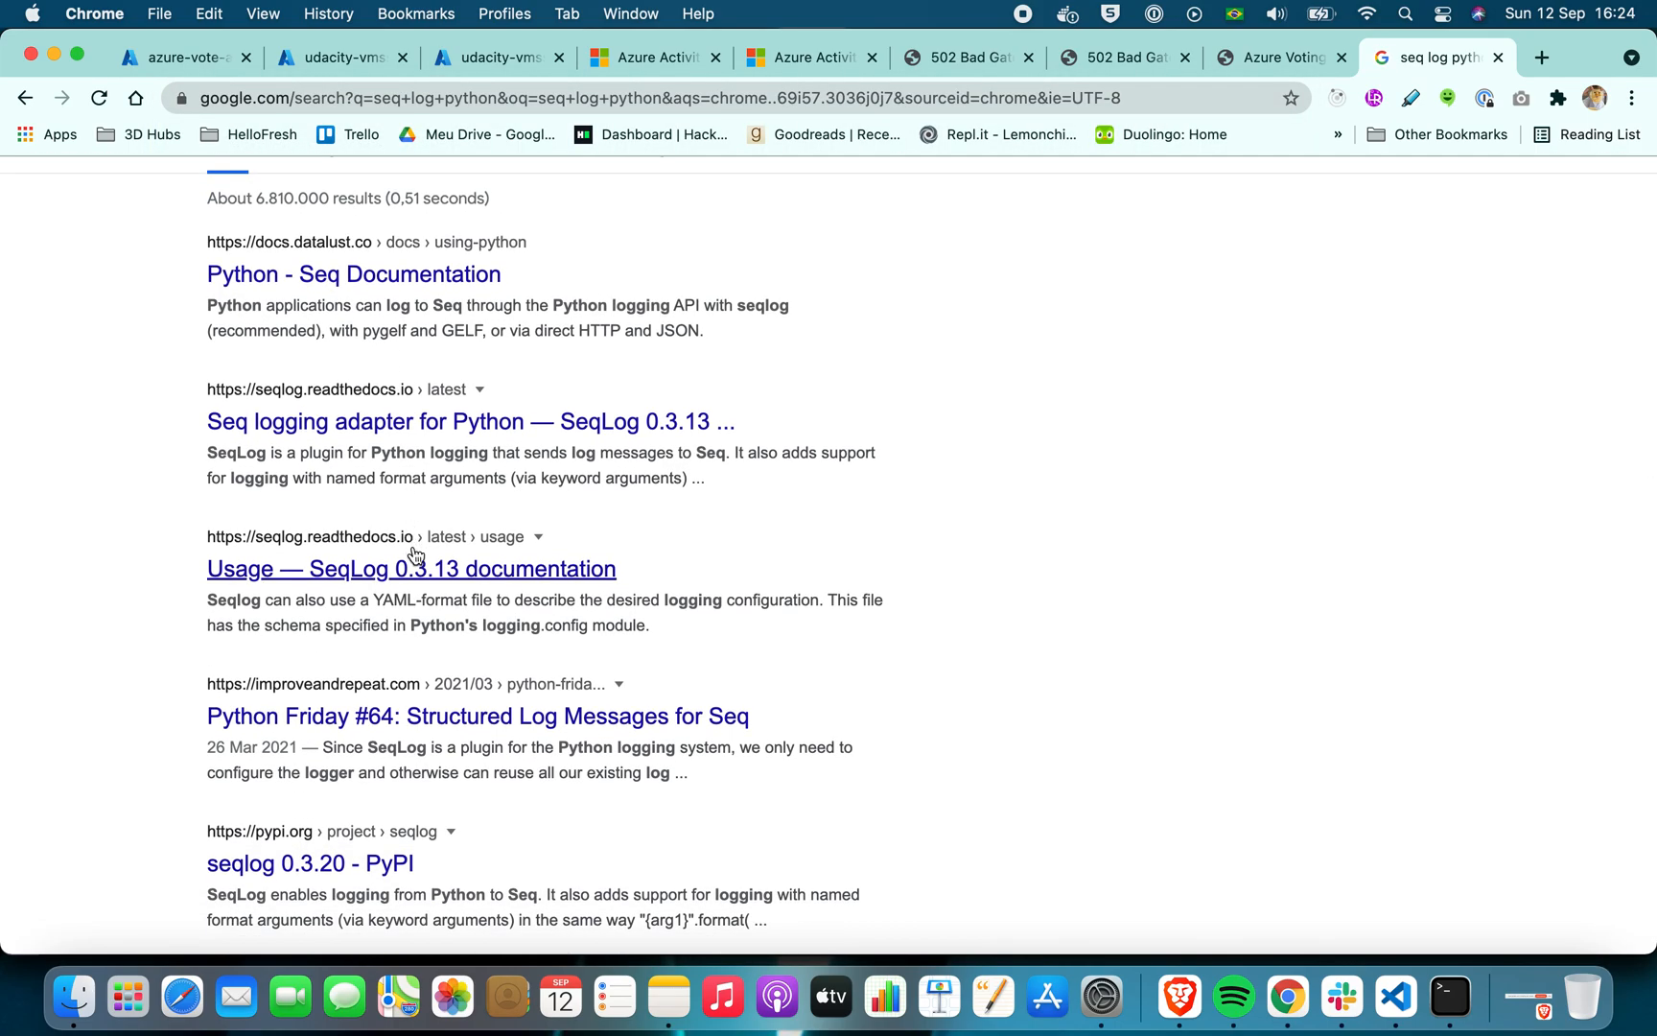
right_click(415, 556)
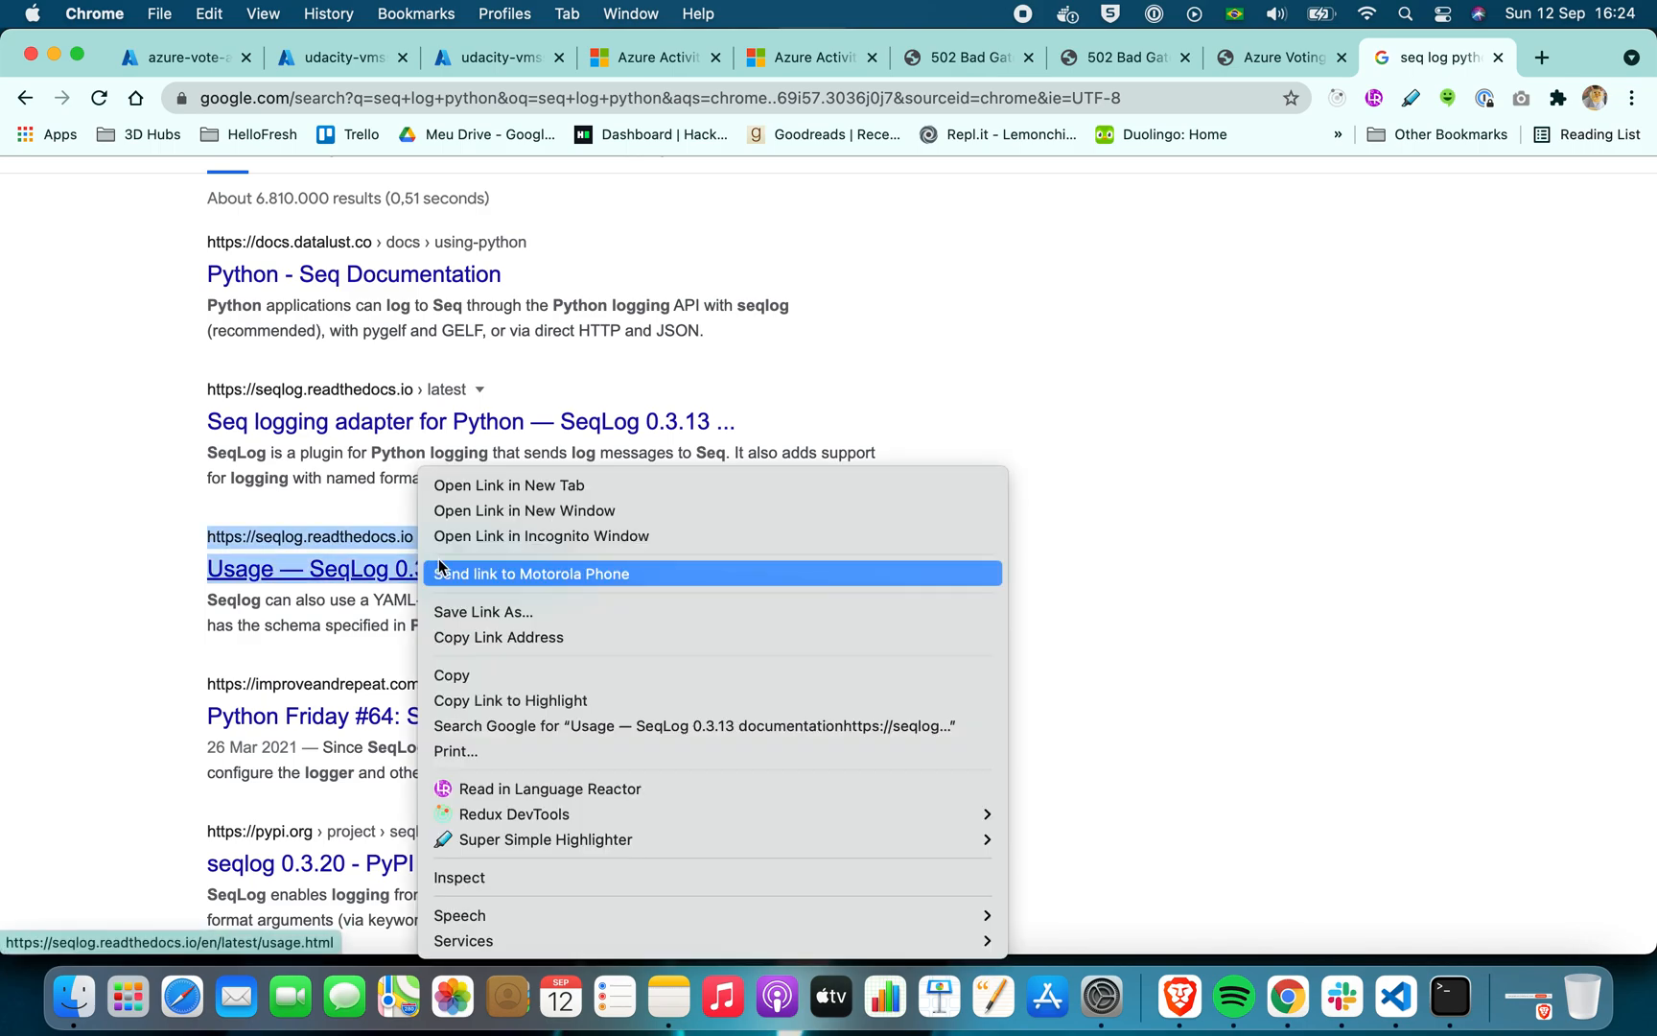
click(509, 487)
scroll(383, 403, up, 3)
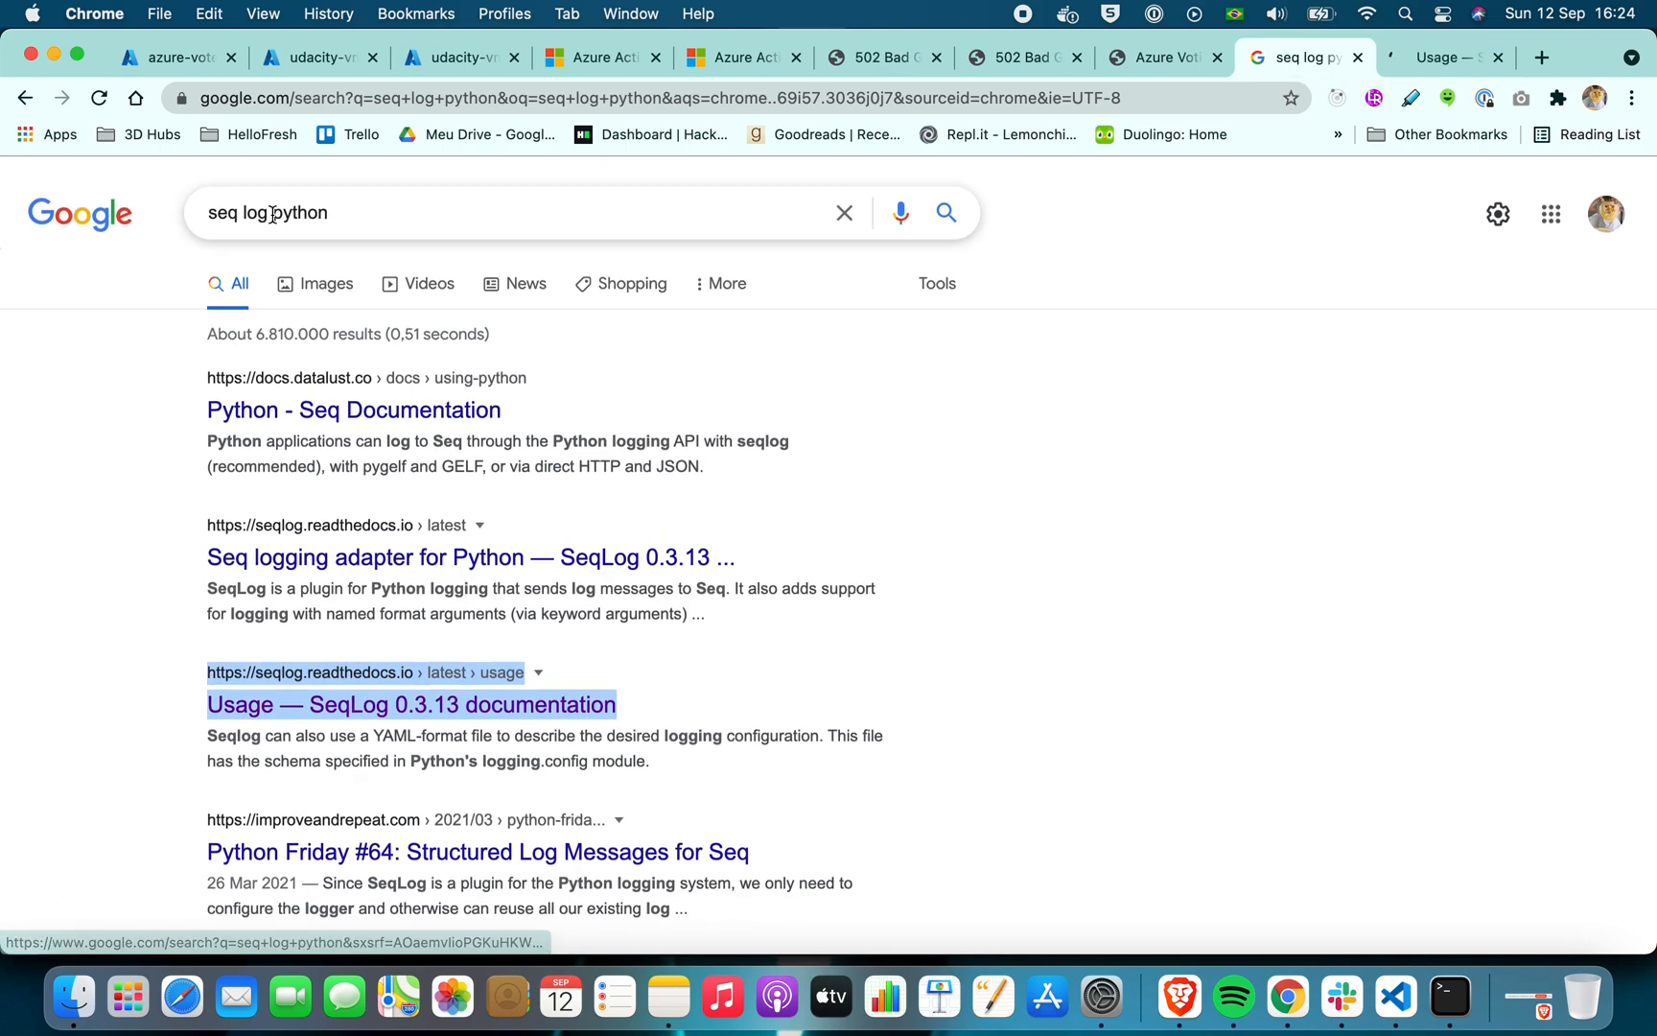
Extend the Google search to "seq log python monitoring"
double_click(351, 212)
click(399, 212)
text(o)
key(BackSpace)
key(BackSpace)
text(monitoring)
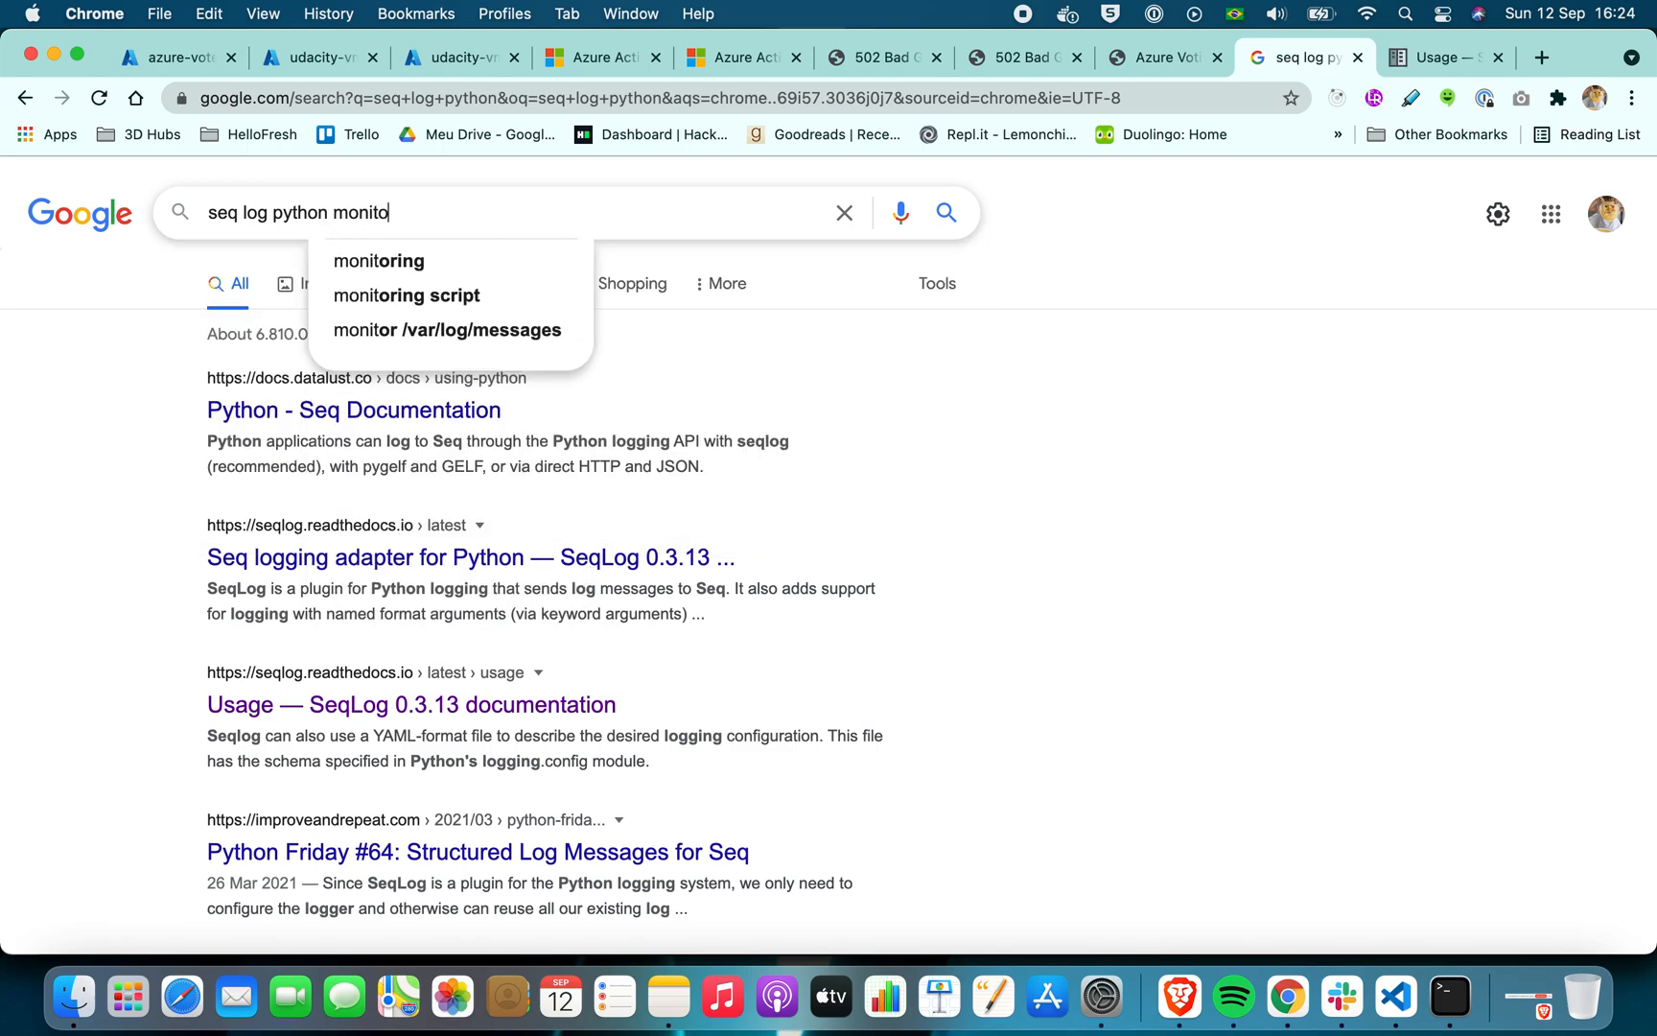
key(Return)
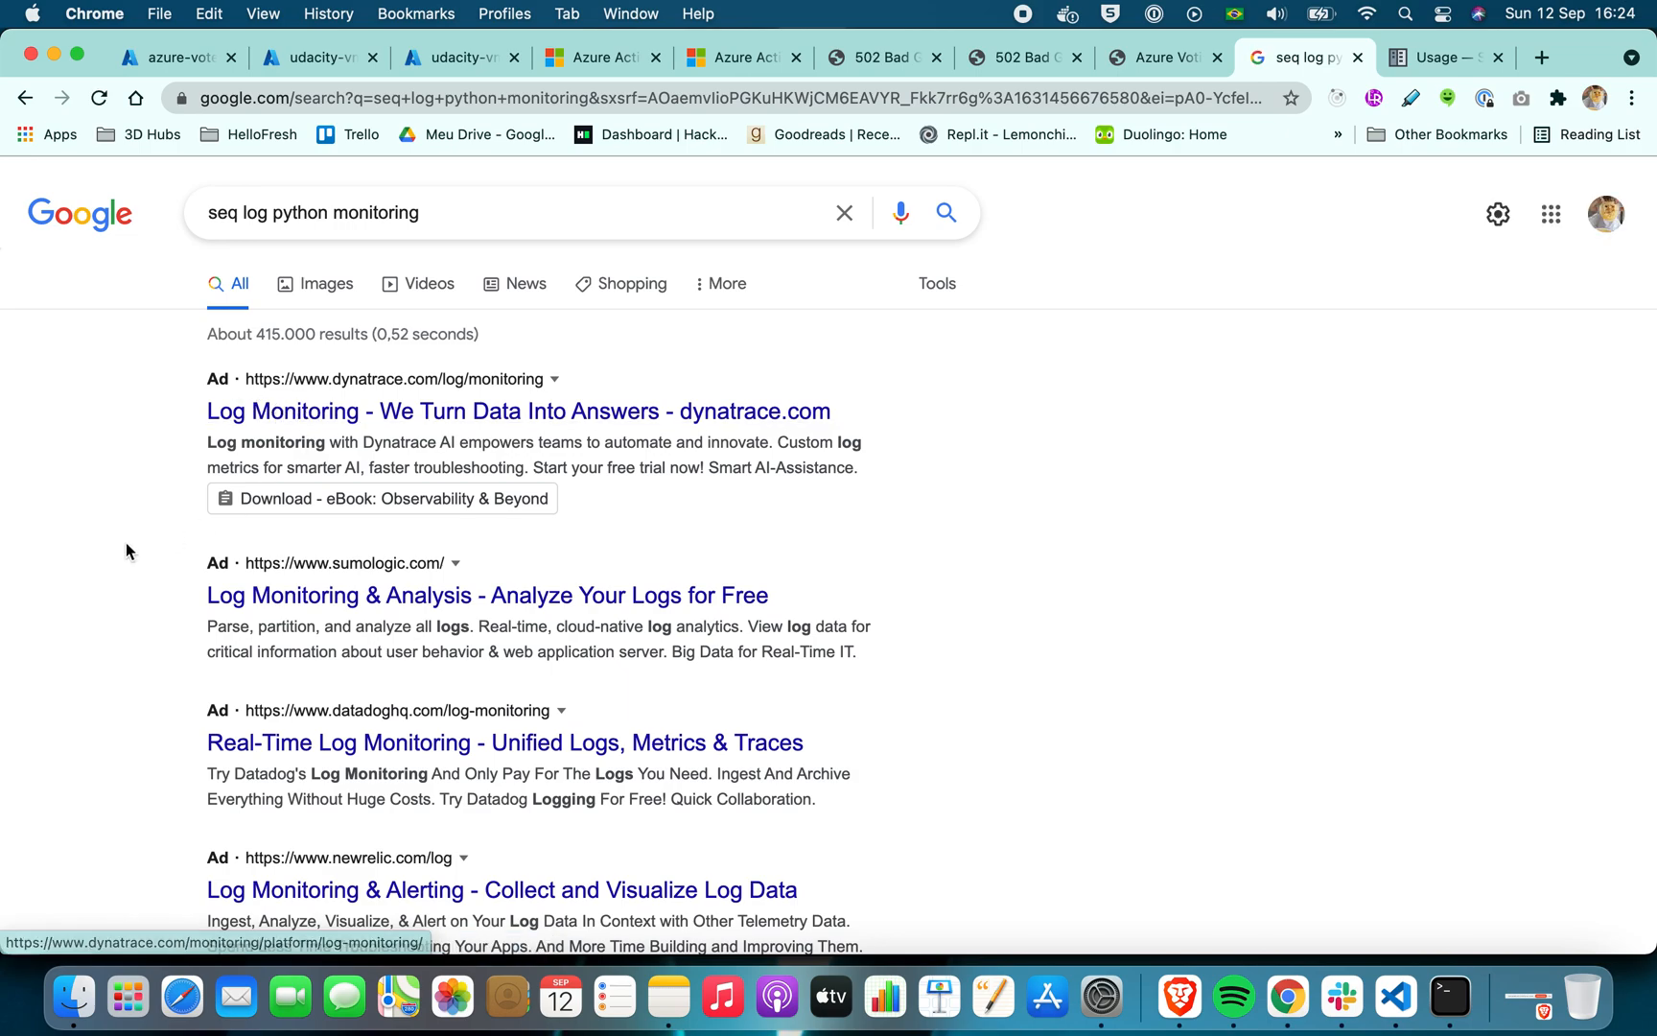
Open the "Python - Seq Documentation" result in a separate browser tab and switch to it
scroll(125, 545, down, 5)
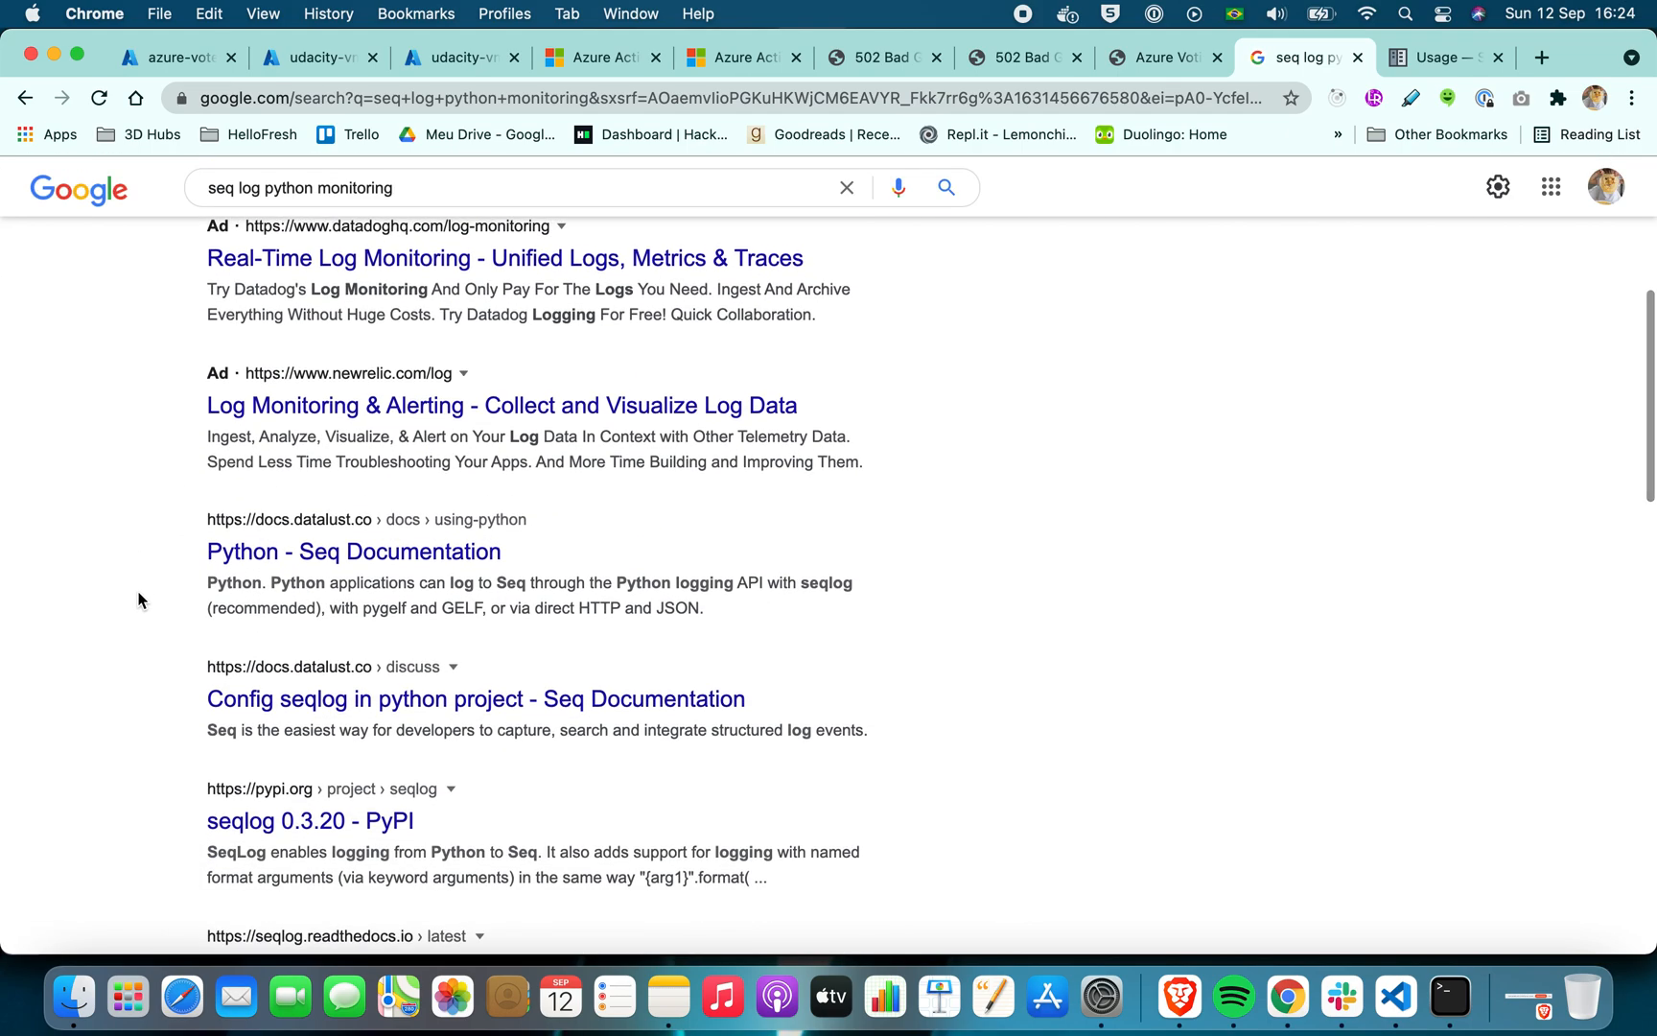
right_click(367, 555)
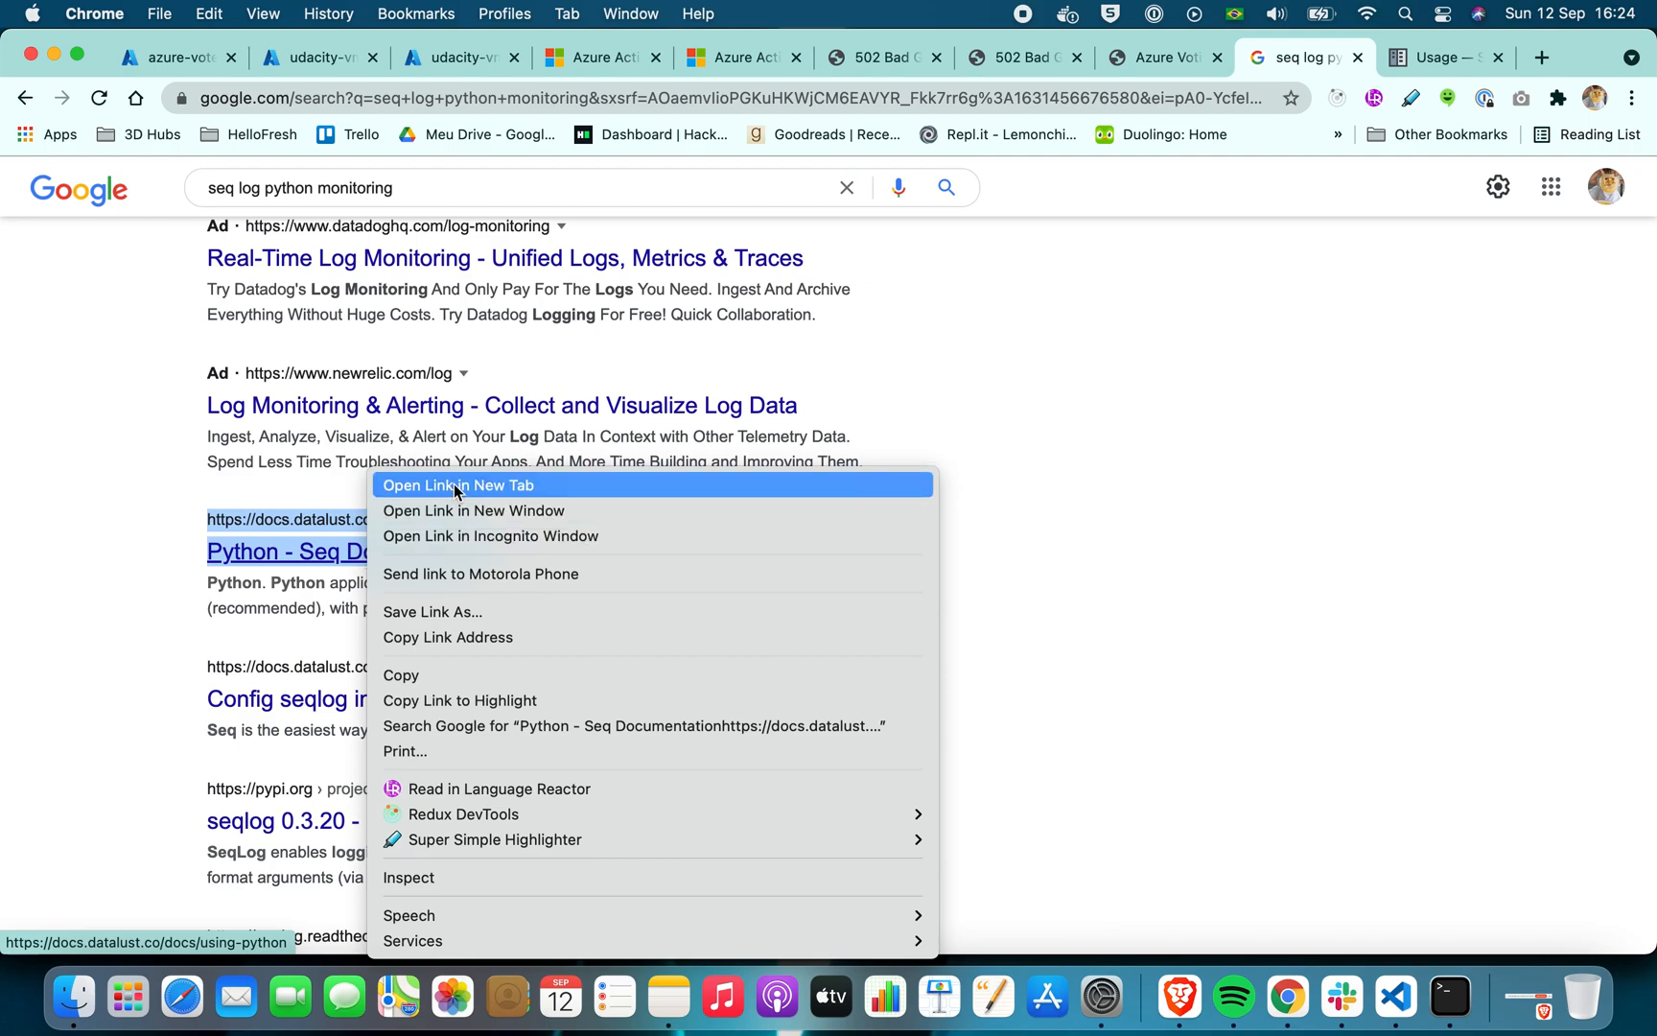
click(411, 485)
click(1433, 59)
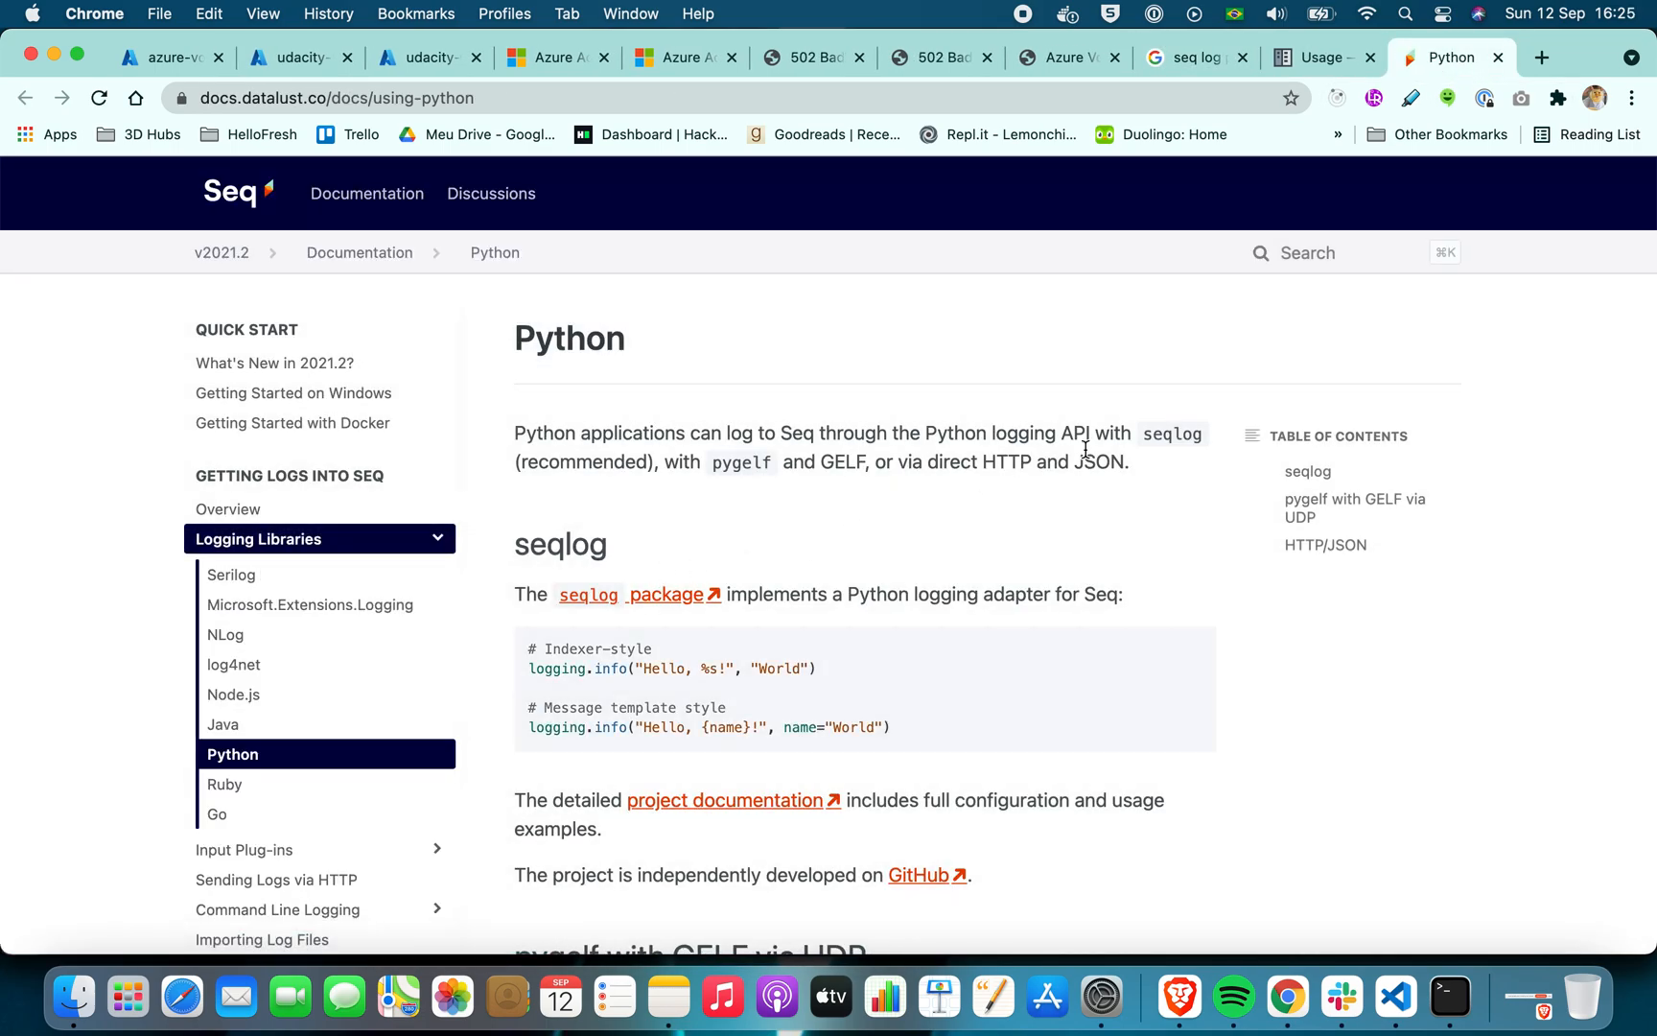
Look through the Seq Python logging page and open the Python entry under Logging Libraries in a new tab
scroll(488, 595, down, 3)
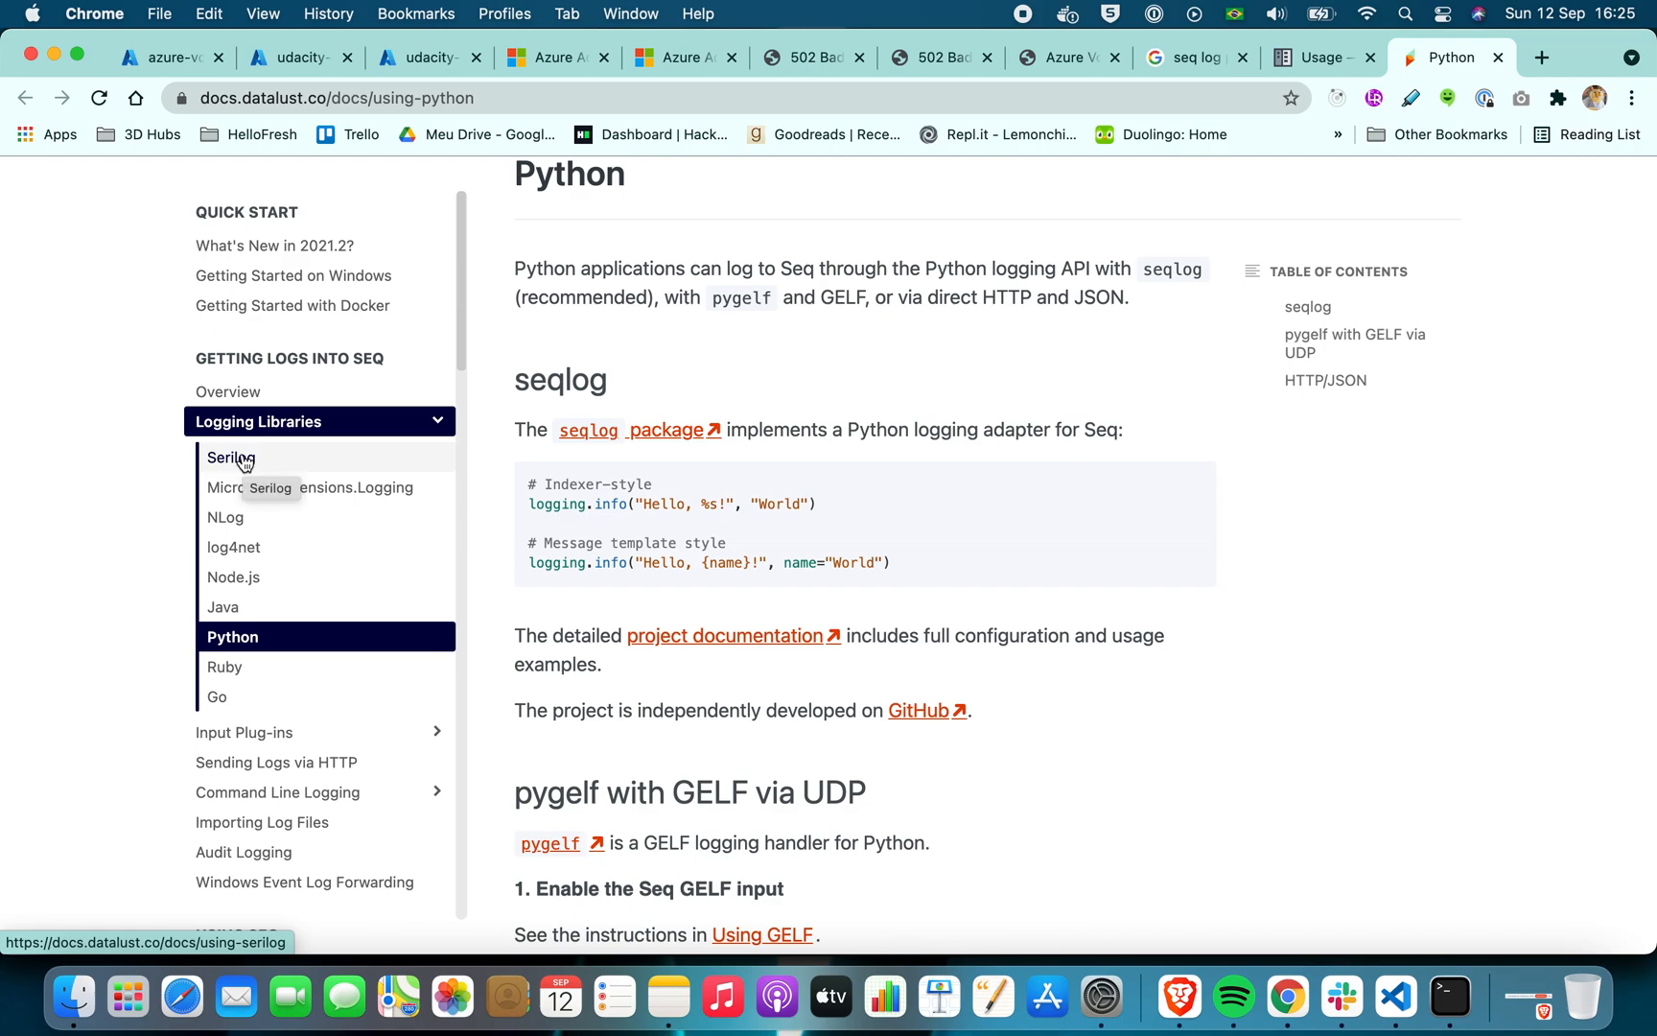
scroll(940, 380, up, 3)
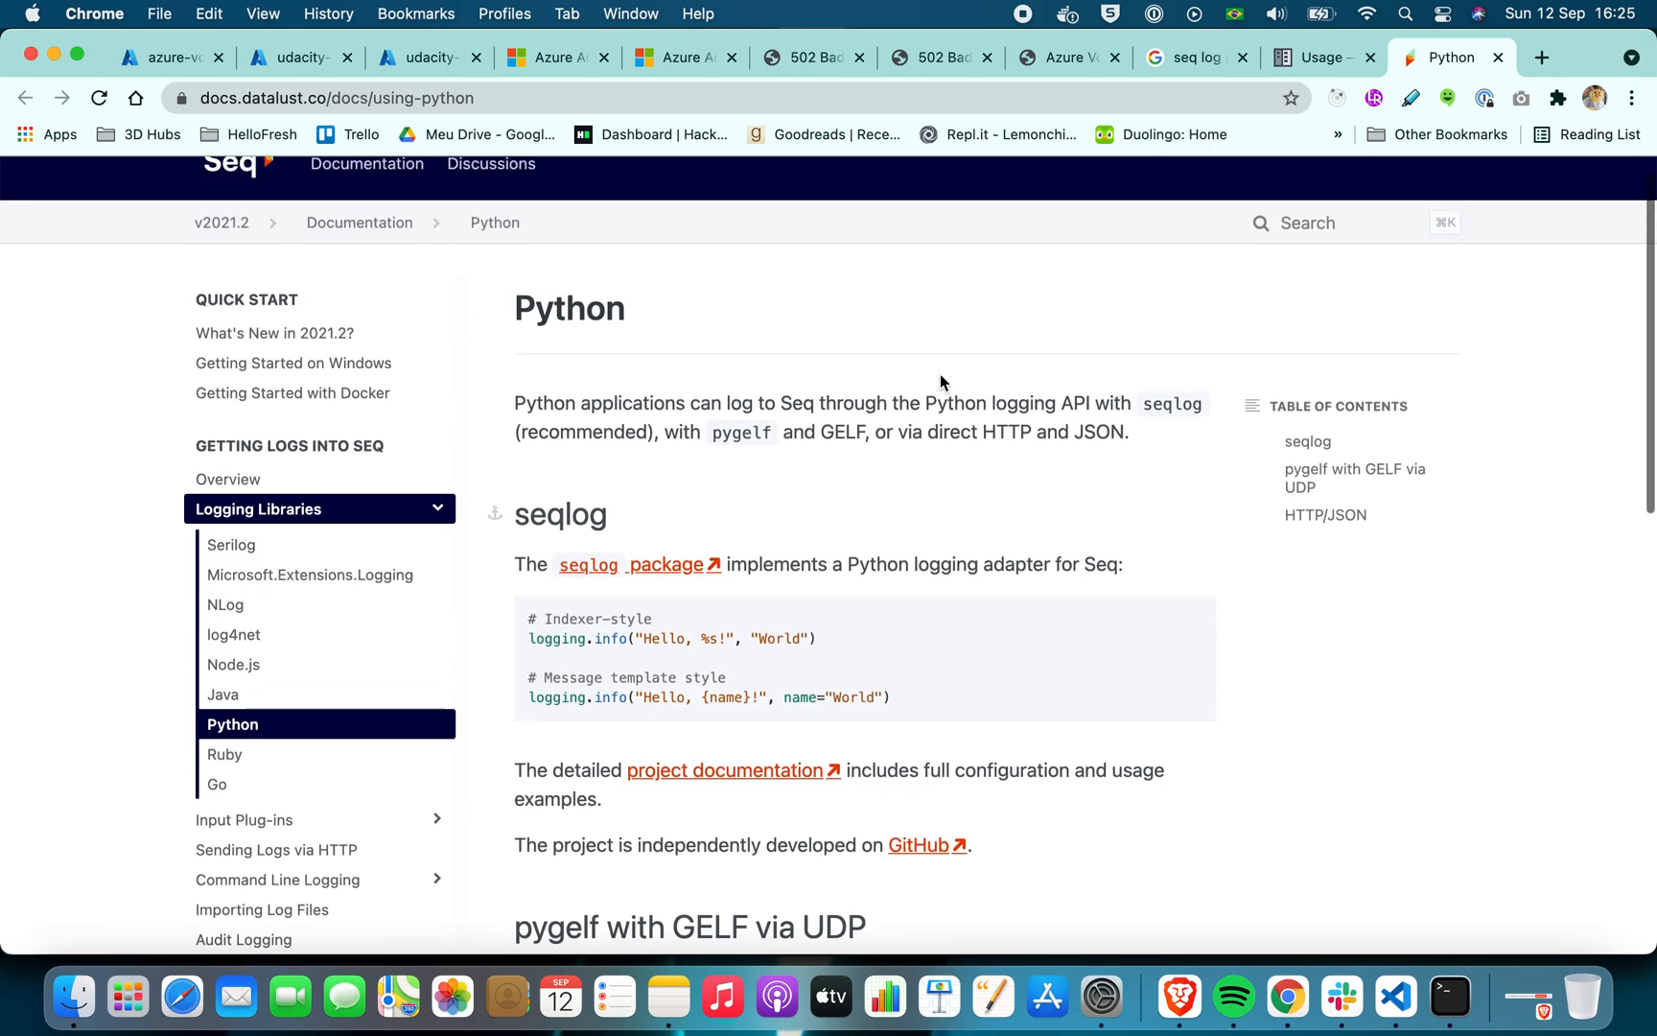
right_click(291, 727)
click(353, 686)
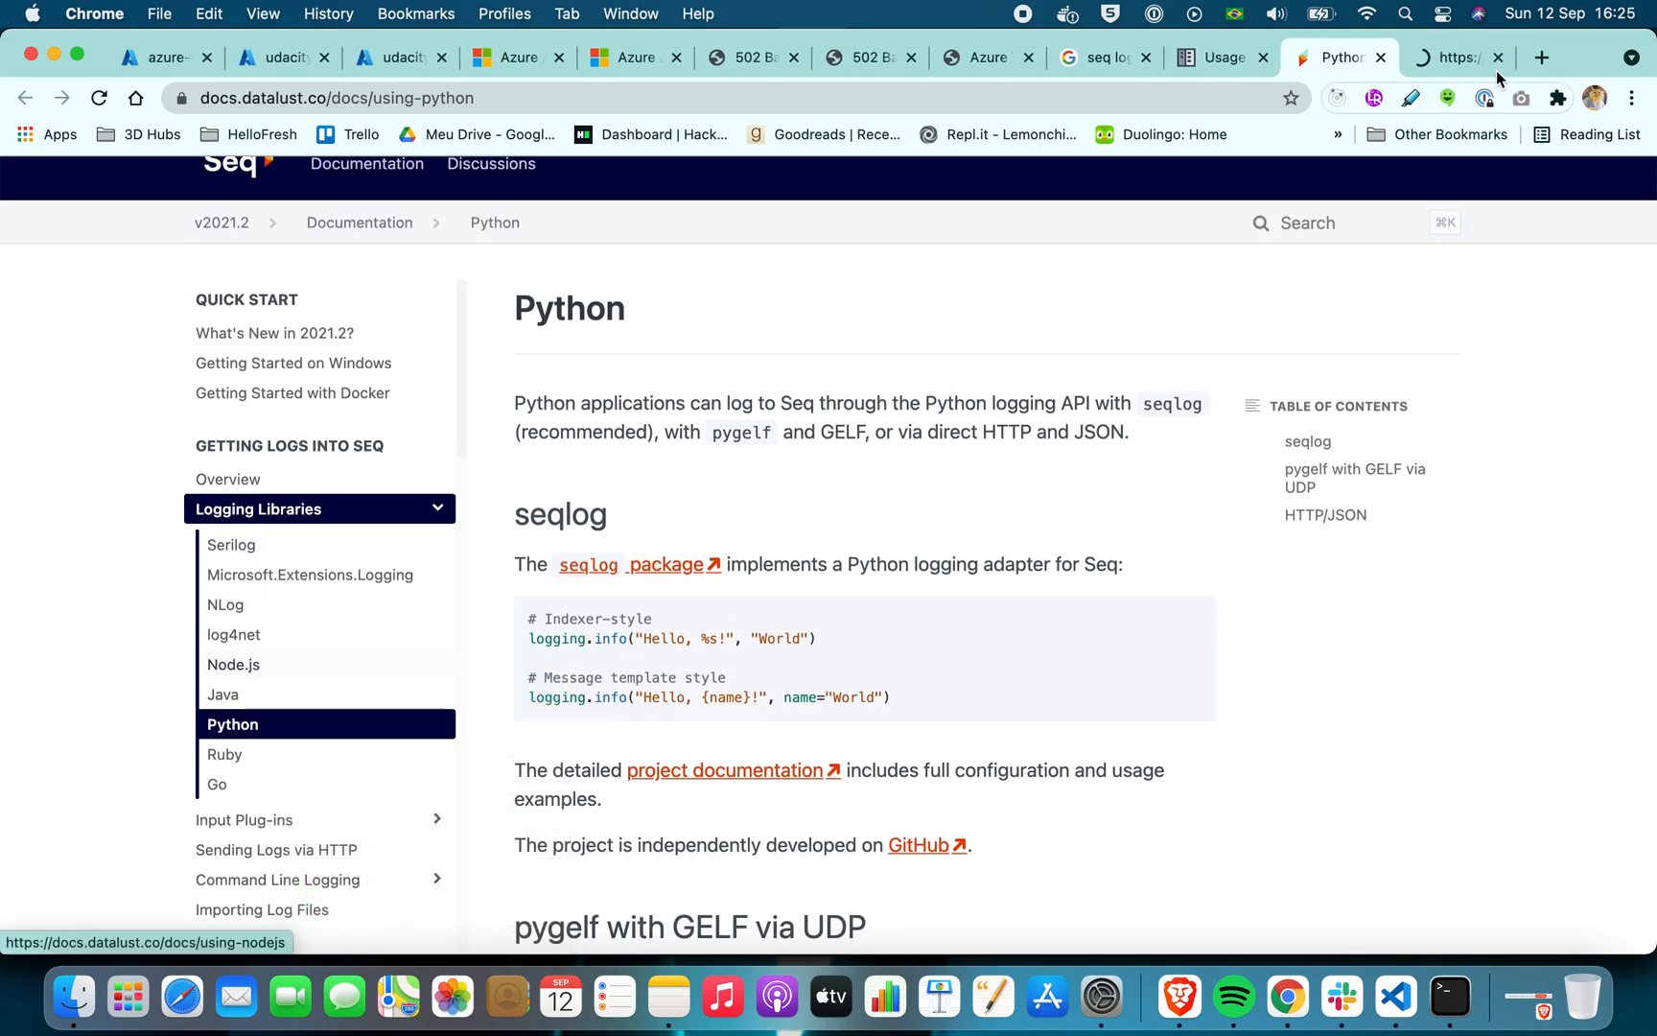
Look through the newly opened Seq Python documentation page and open the HTTP API link in its HTTP/JSON section
click(1446, 60)
scroll(1127, 414, down, 10)
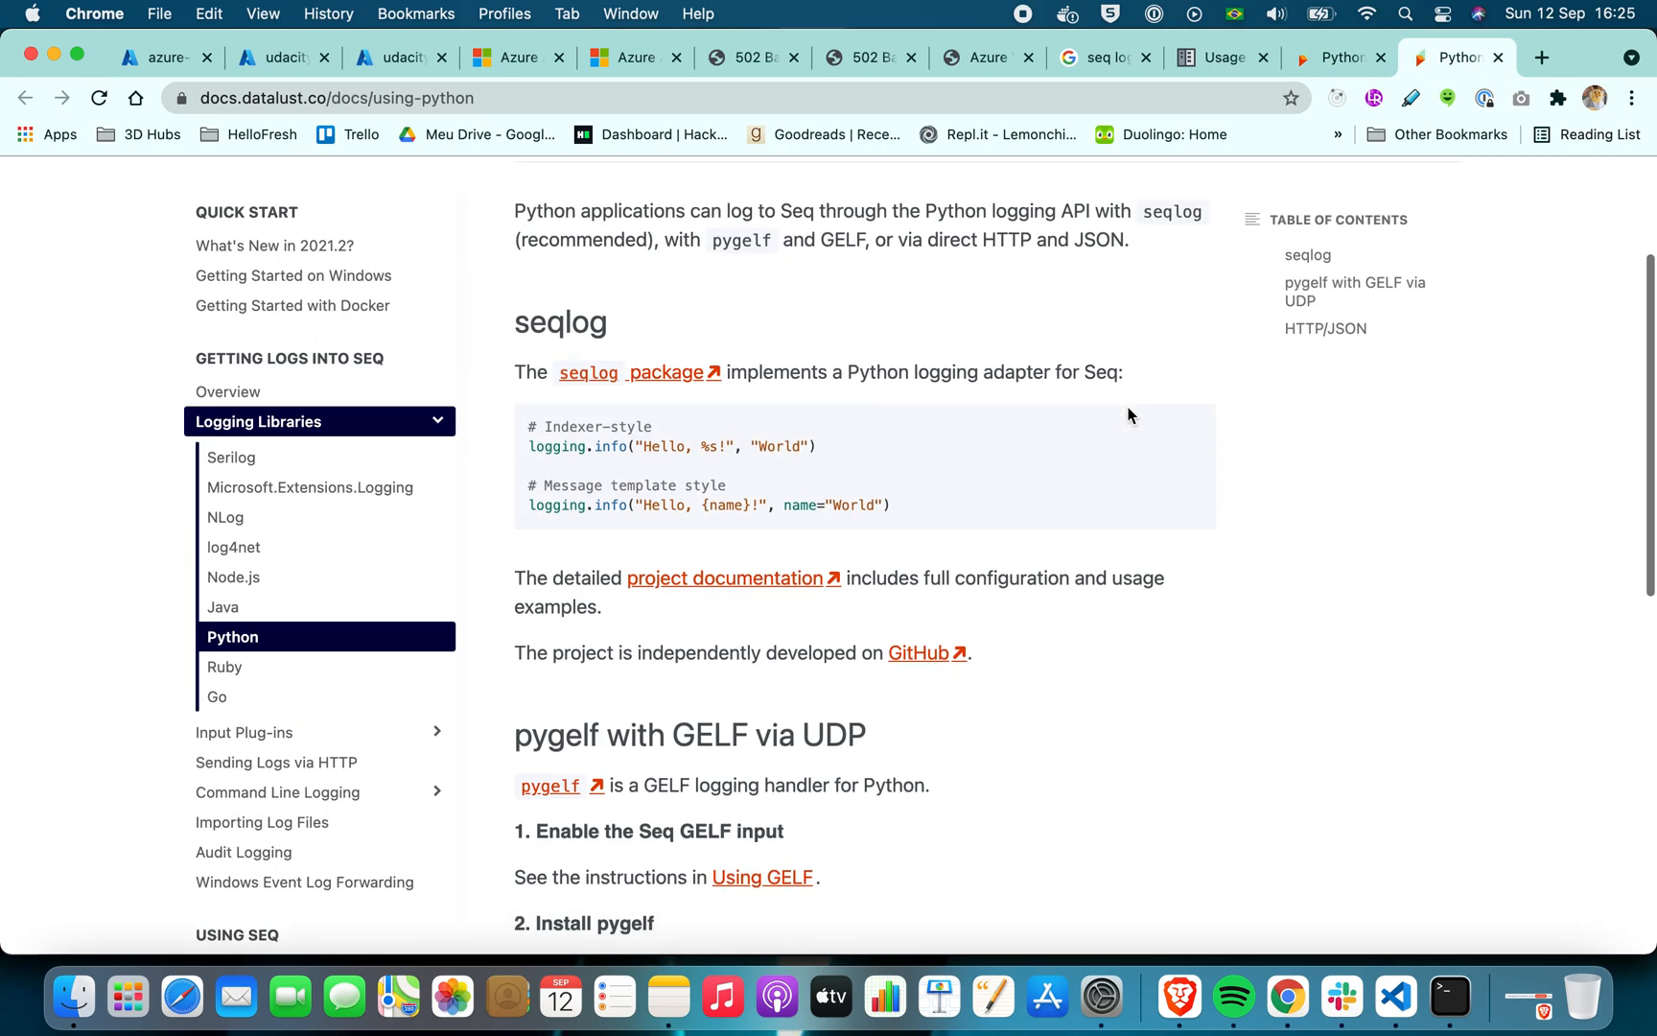
scroll(1128, 415, down, 3)
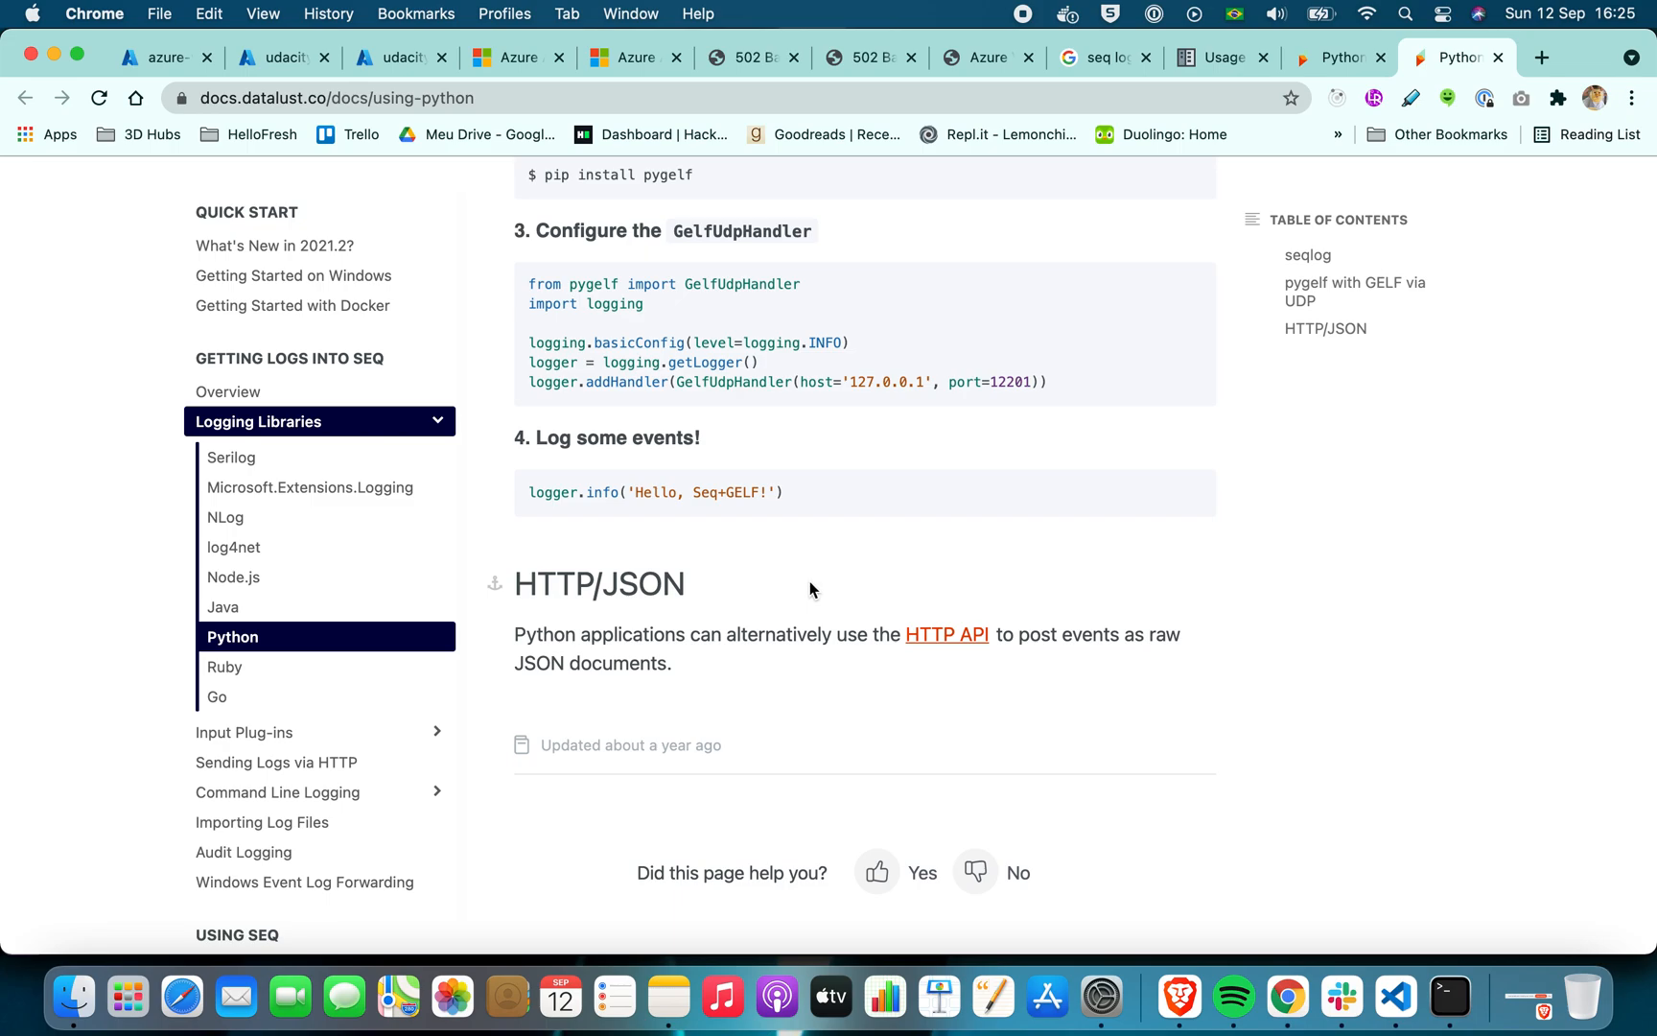
click(947, 636)
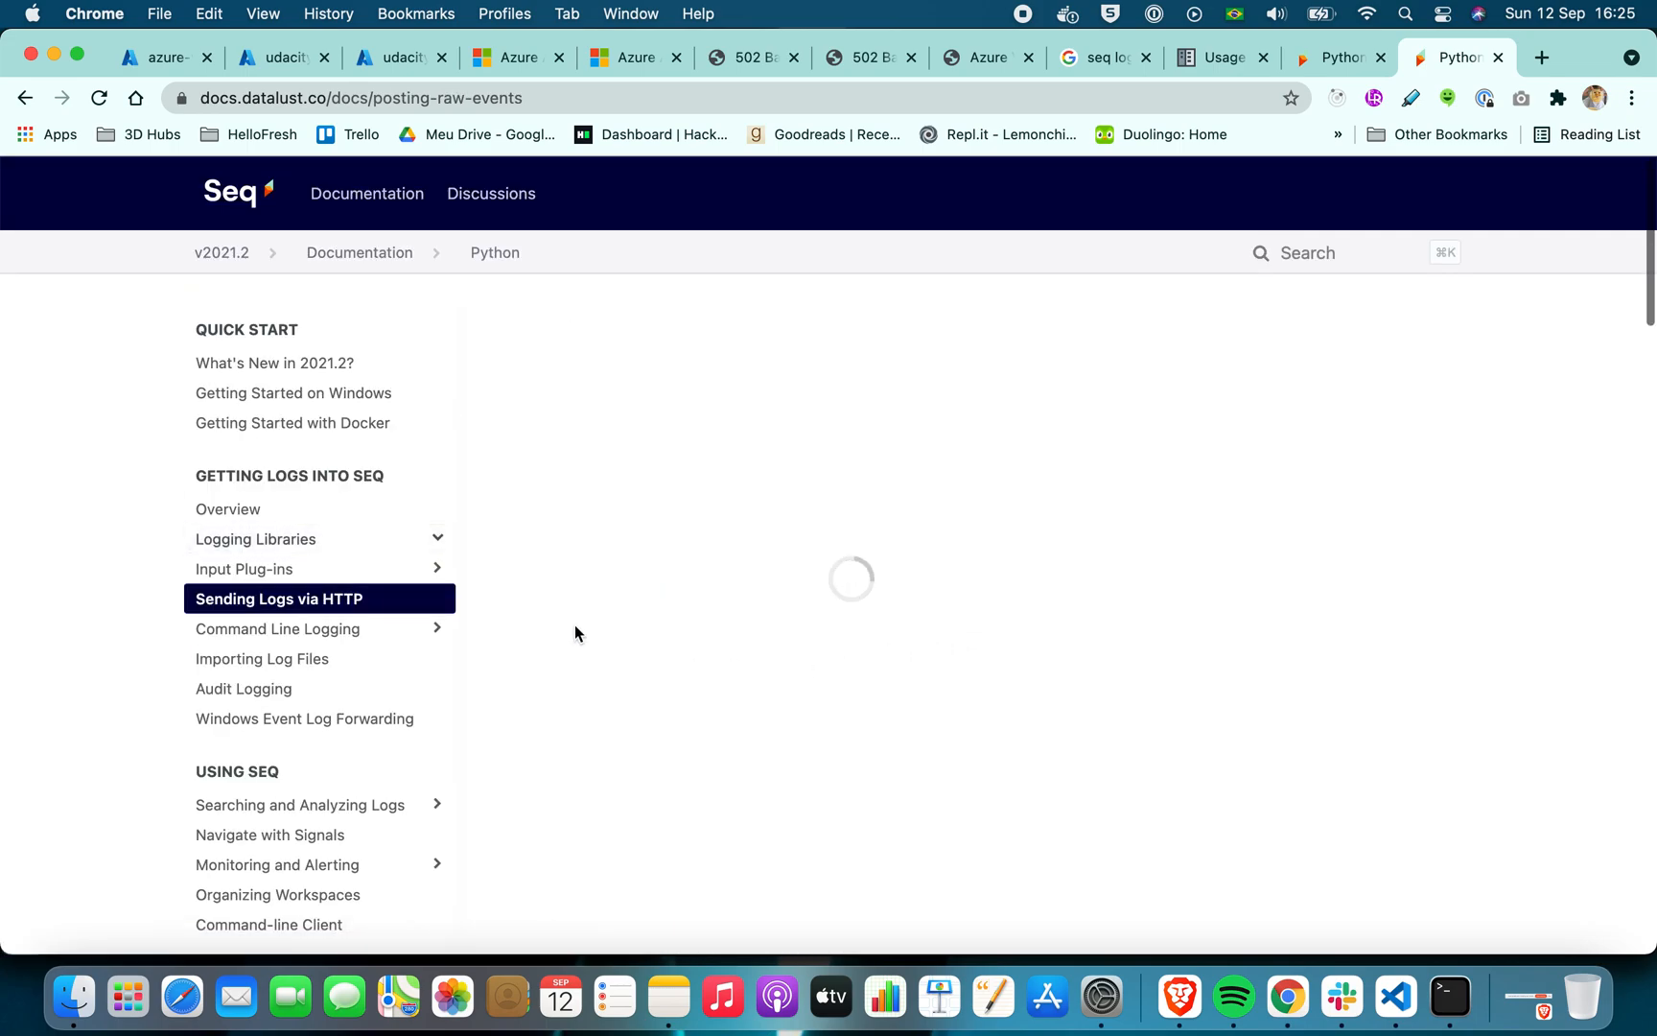
Highlight the example POST request under Compact JSON format on the Sending Logs via HTTP page
scroll(575, 625, down, 5)
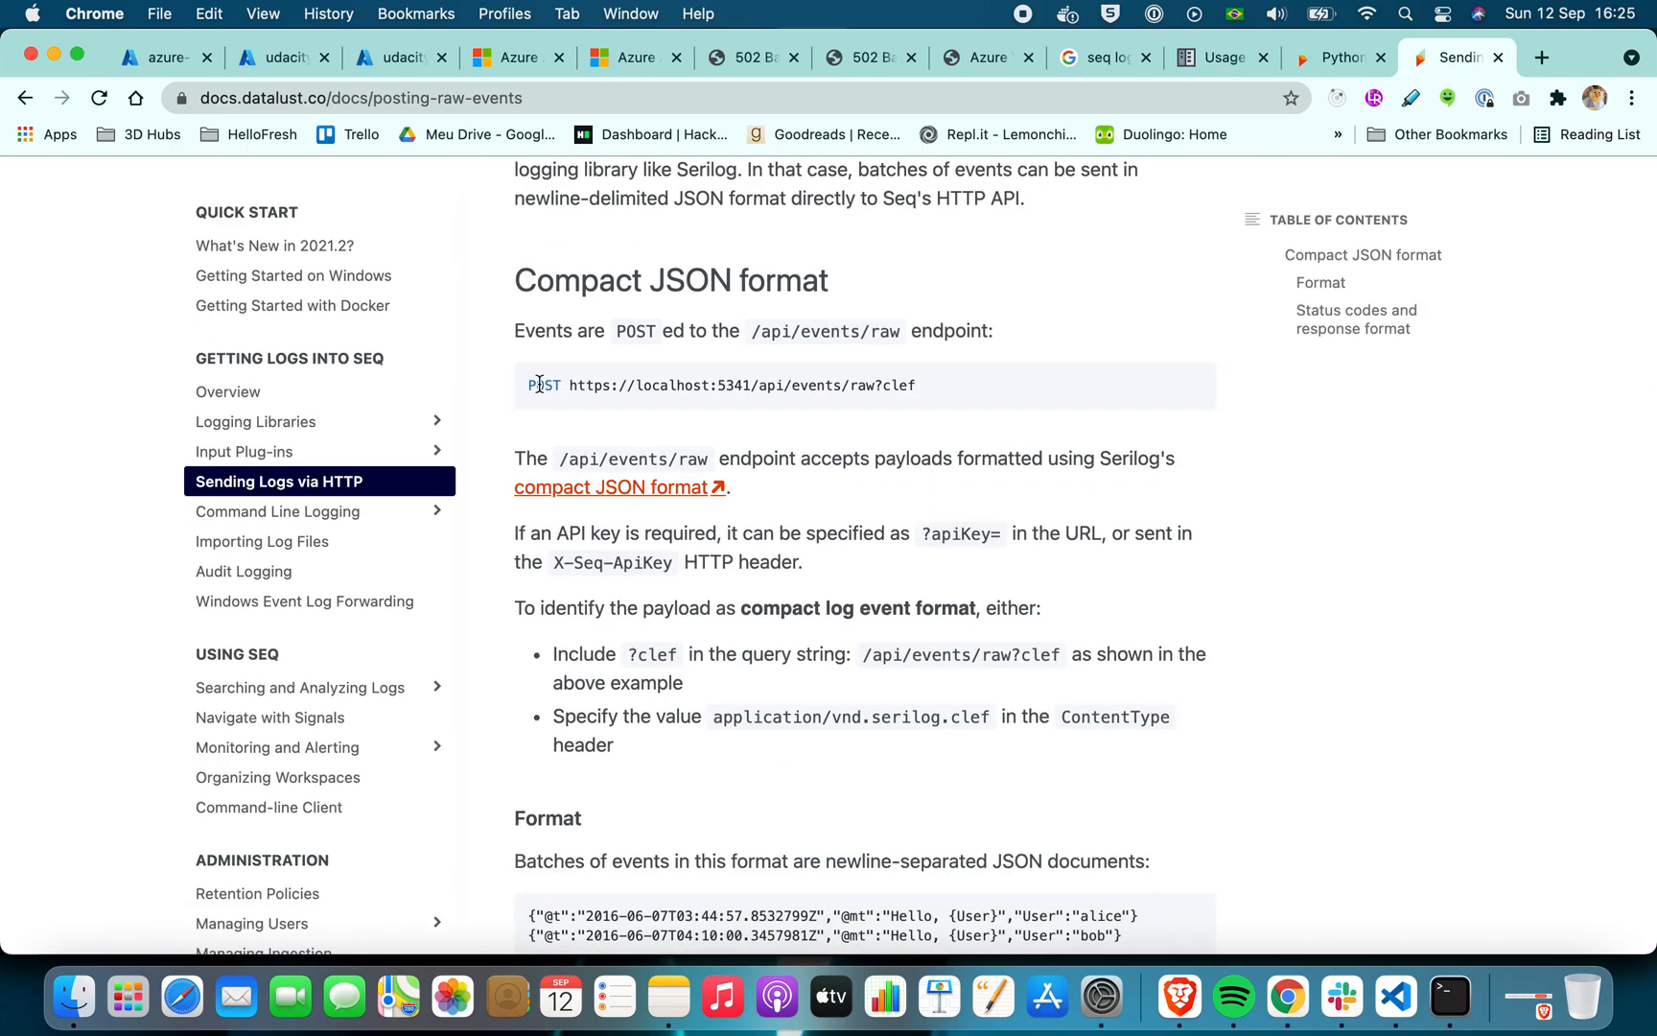
drag(526, 391, 903, 387)
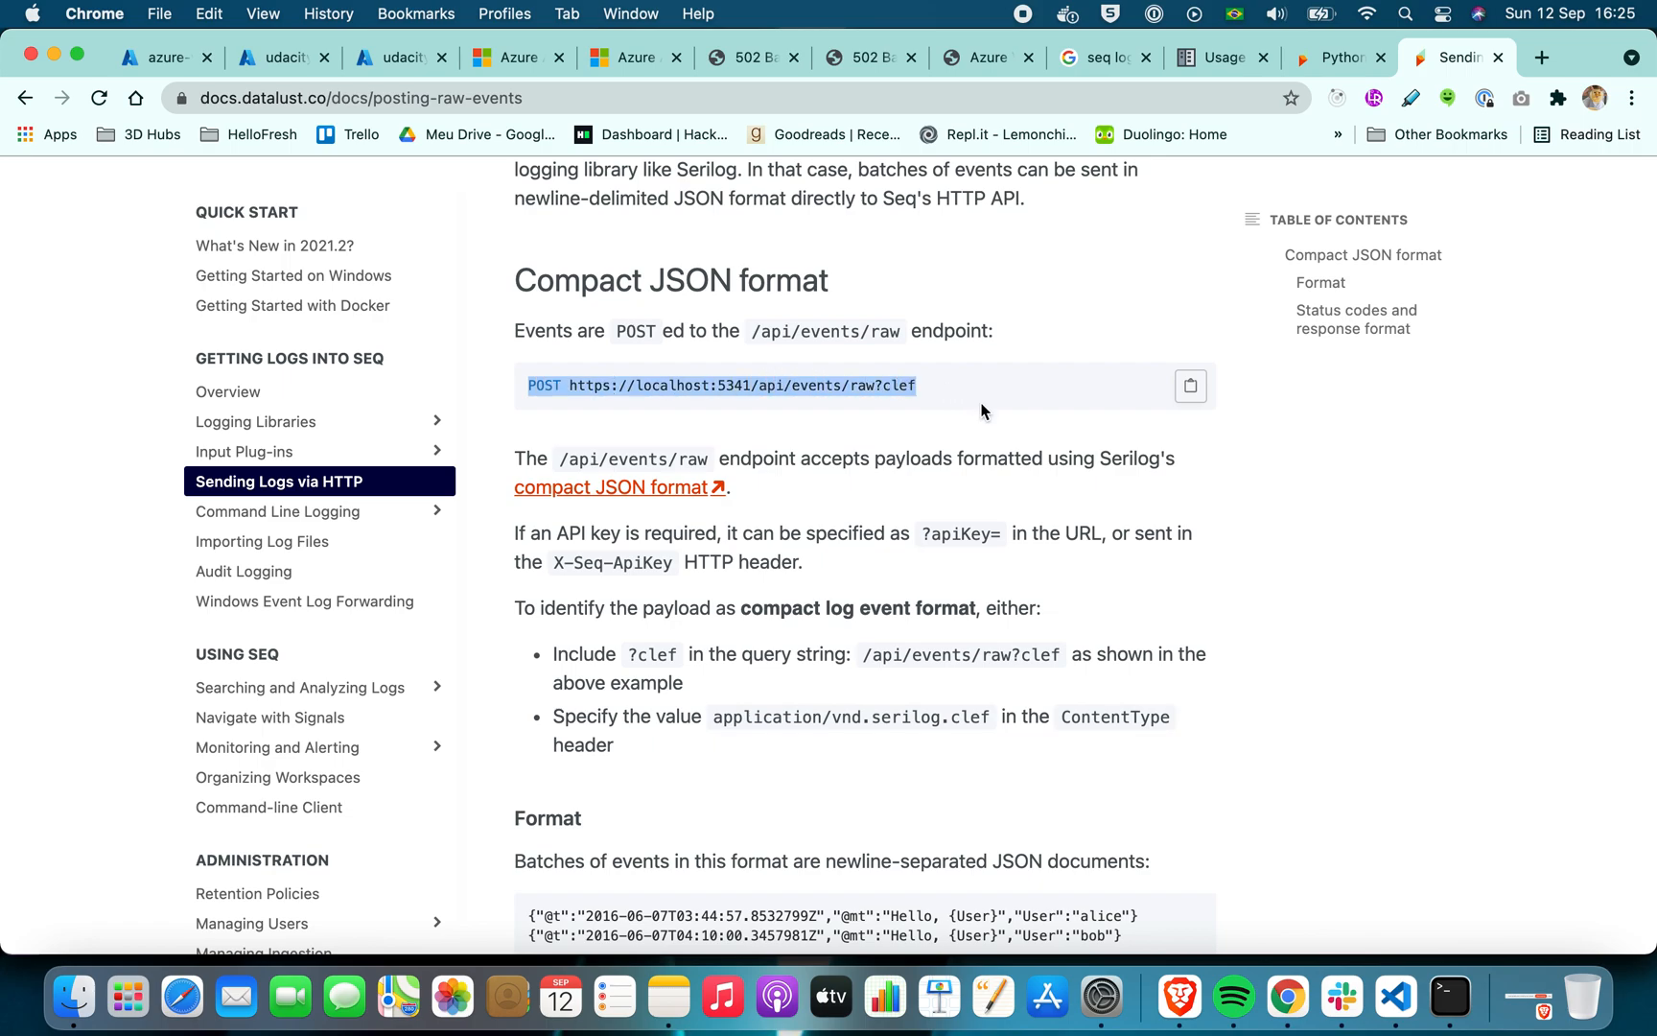
click(1287, 566)
Read the Sending Logs via HTTP page, including the event format, reified properties, status codes and classic format note
scroll(1288, 566, down, 5)
scroll(1288, 566, down, 3)
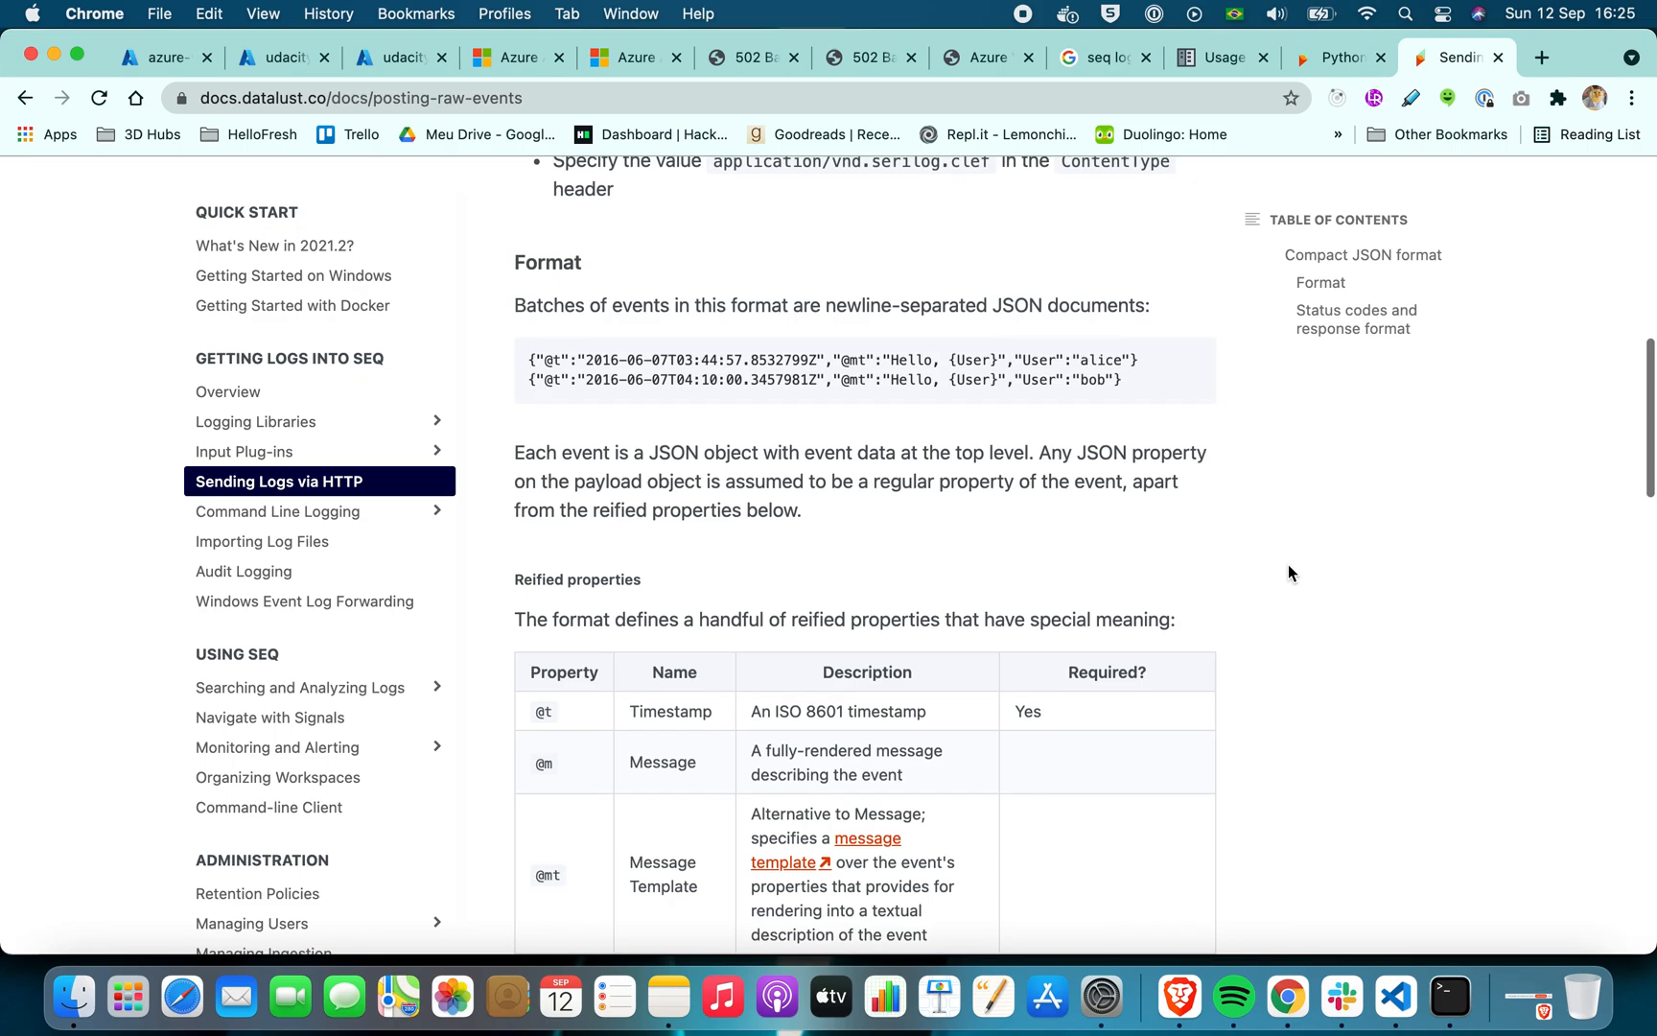
scroll(1288, 566, down, 3)
scroll(1288, 566, down, 15)
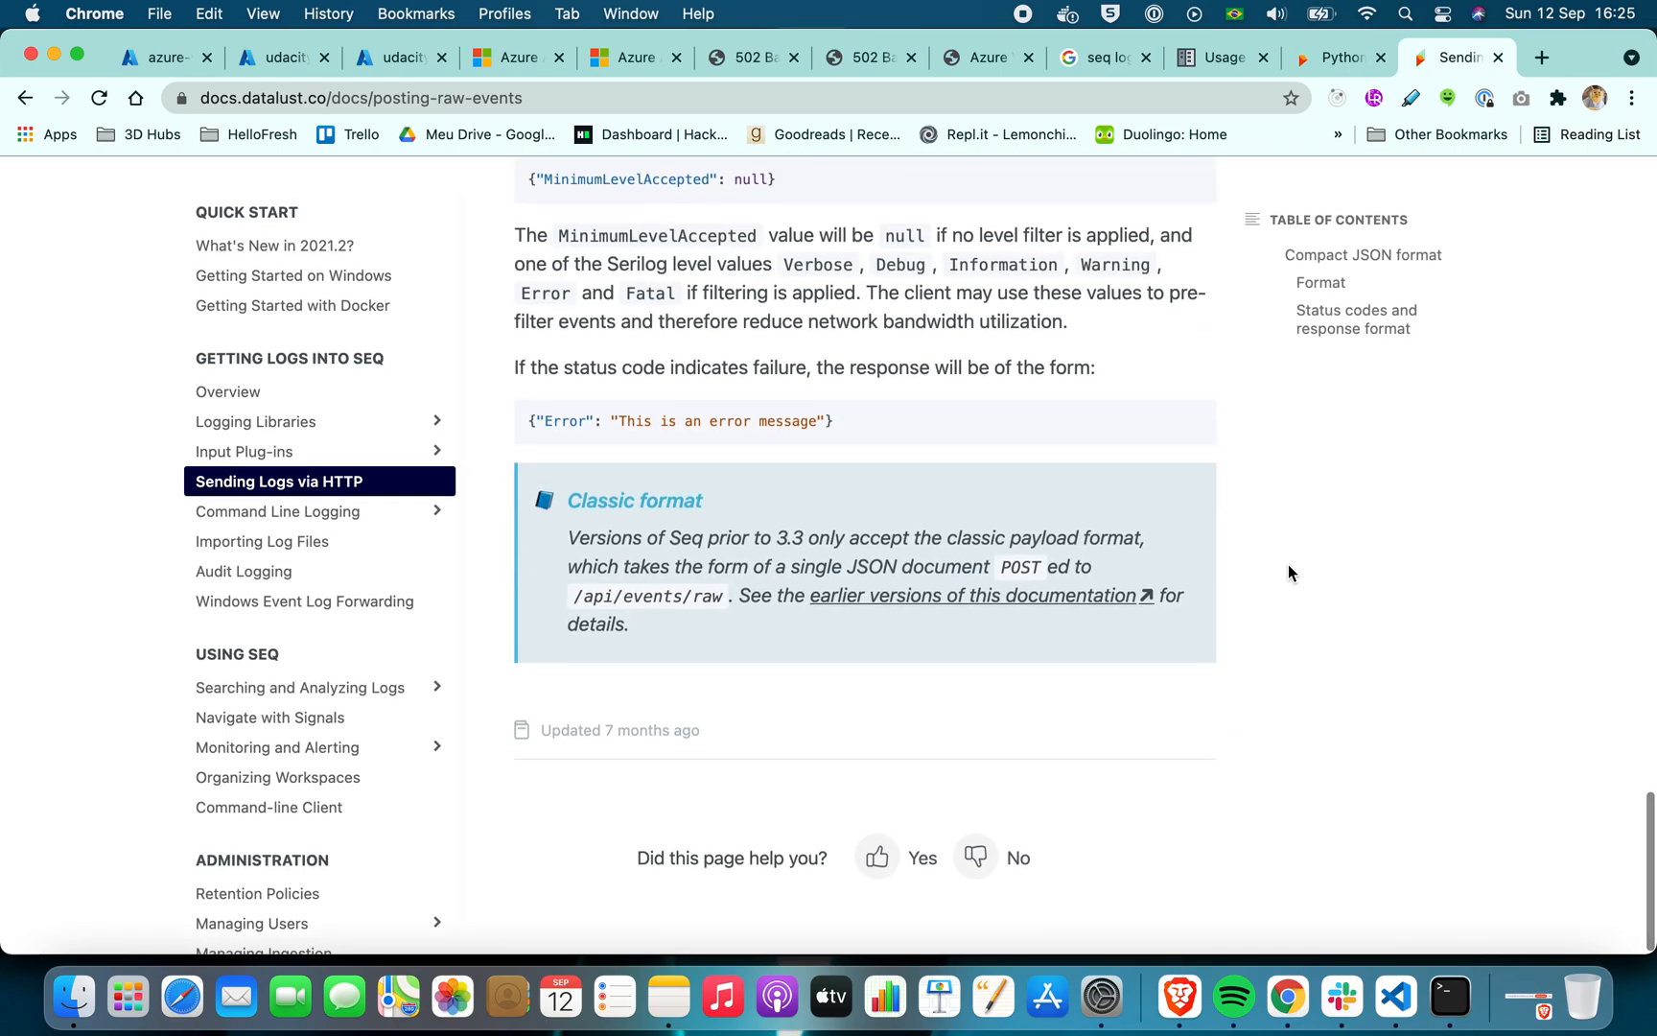
scroll(1288, 564, up, 3)
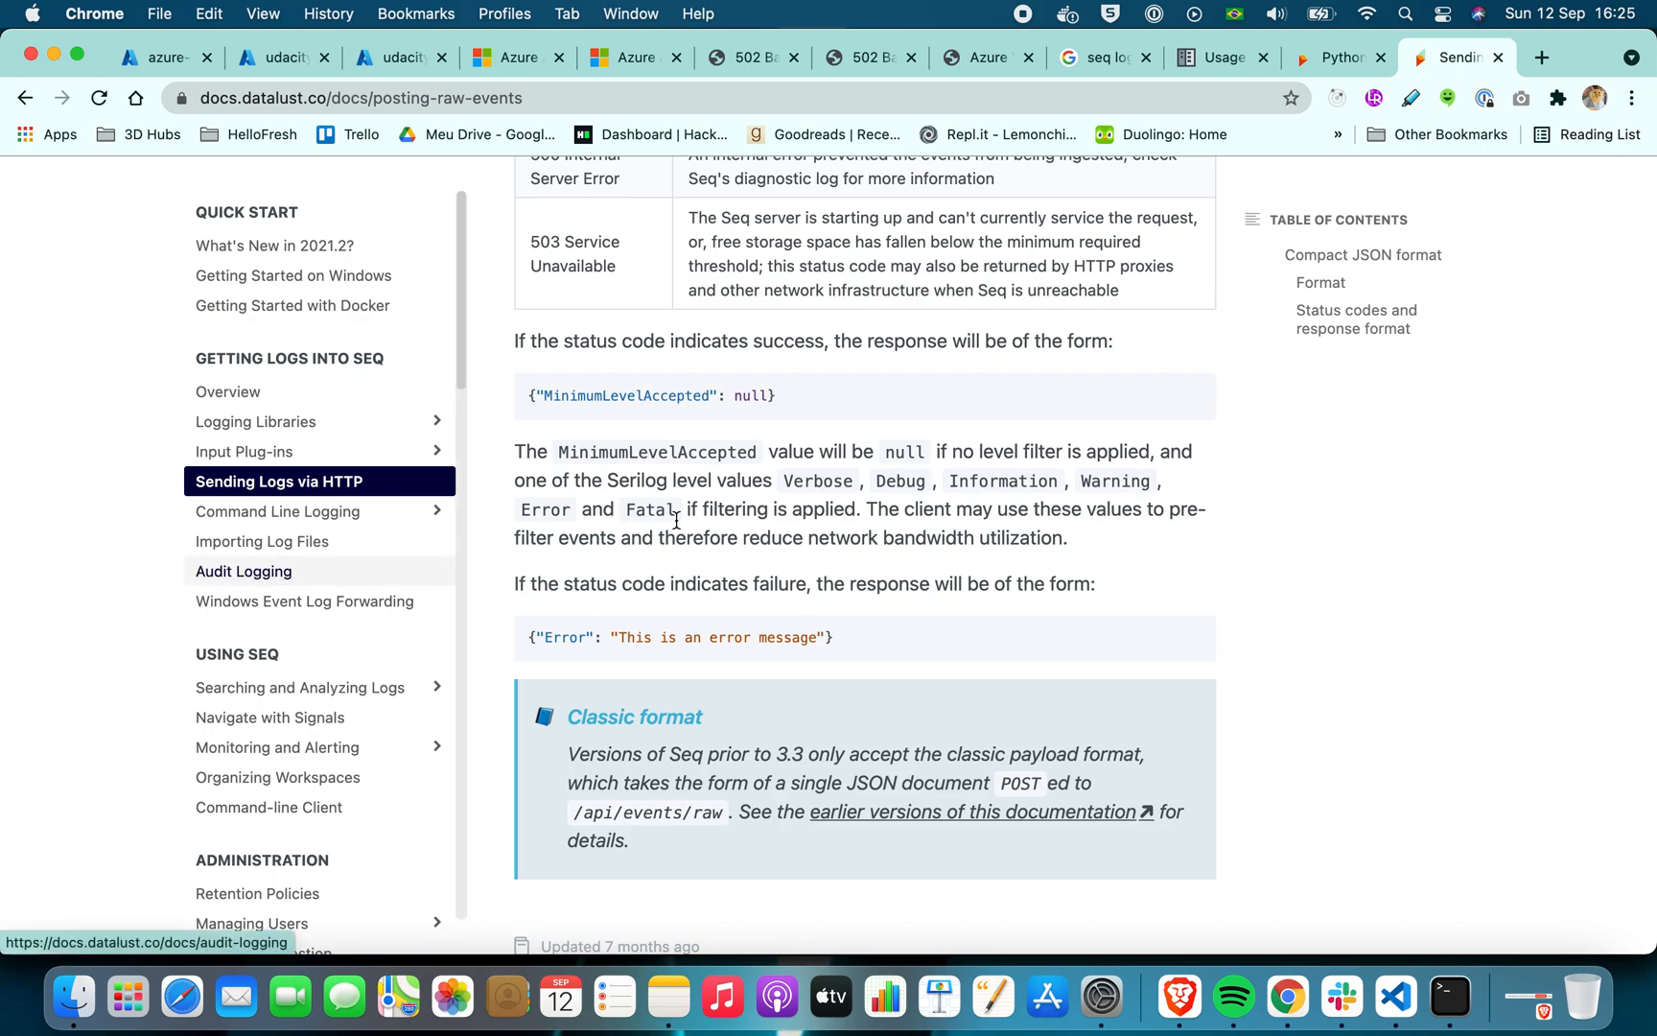
scroll(1333, 523, down, 3)
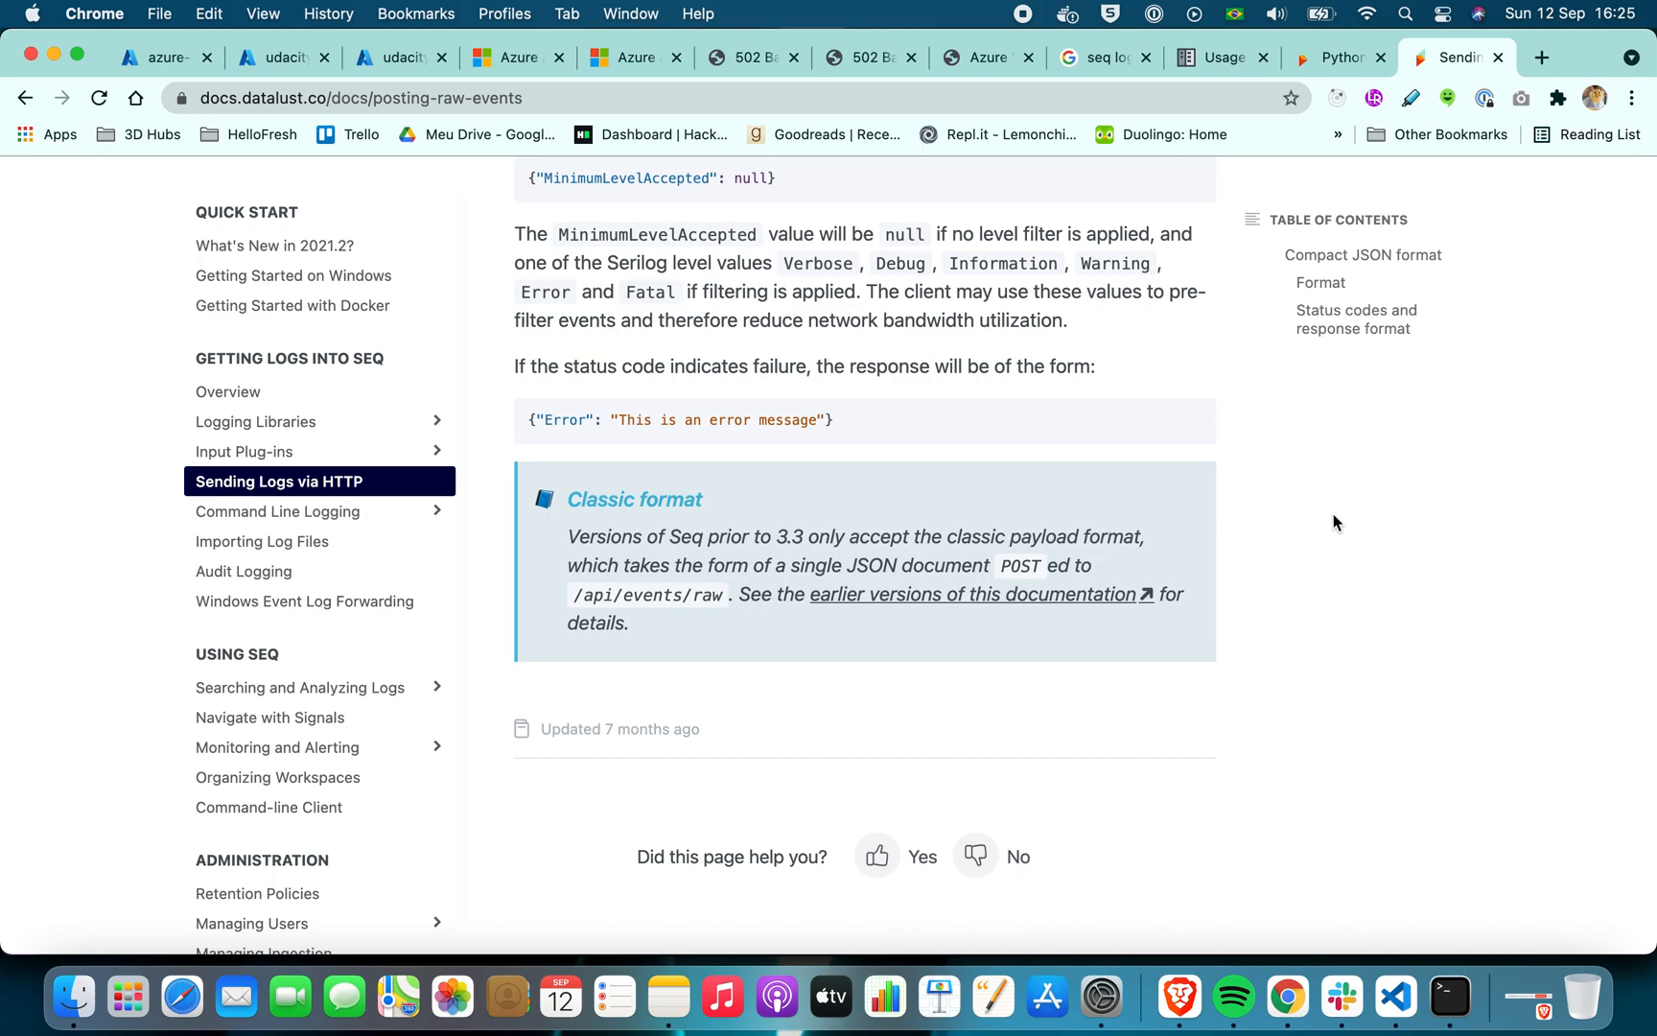
scroll(1333, 522, up, 15)
scroll(1333, 522, down, 3)
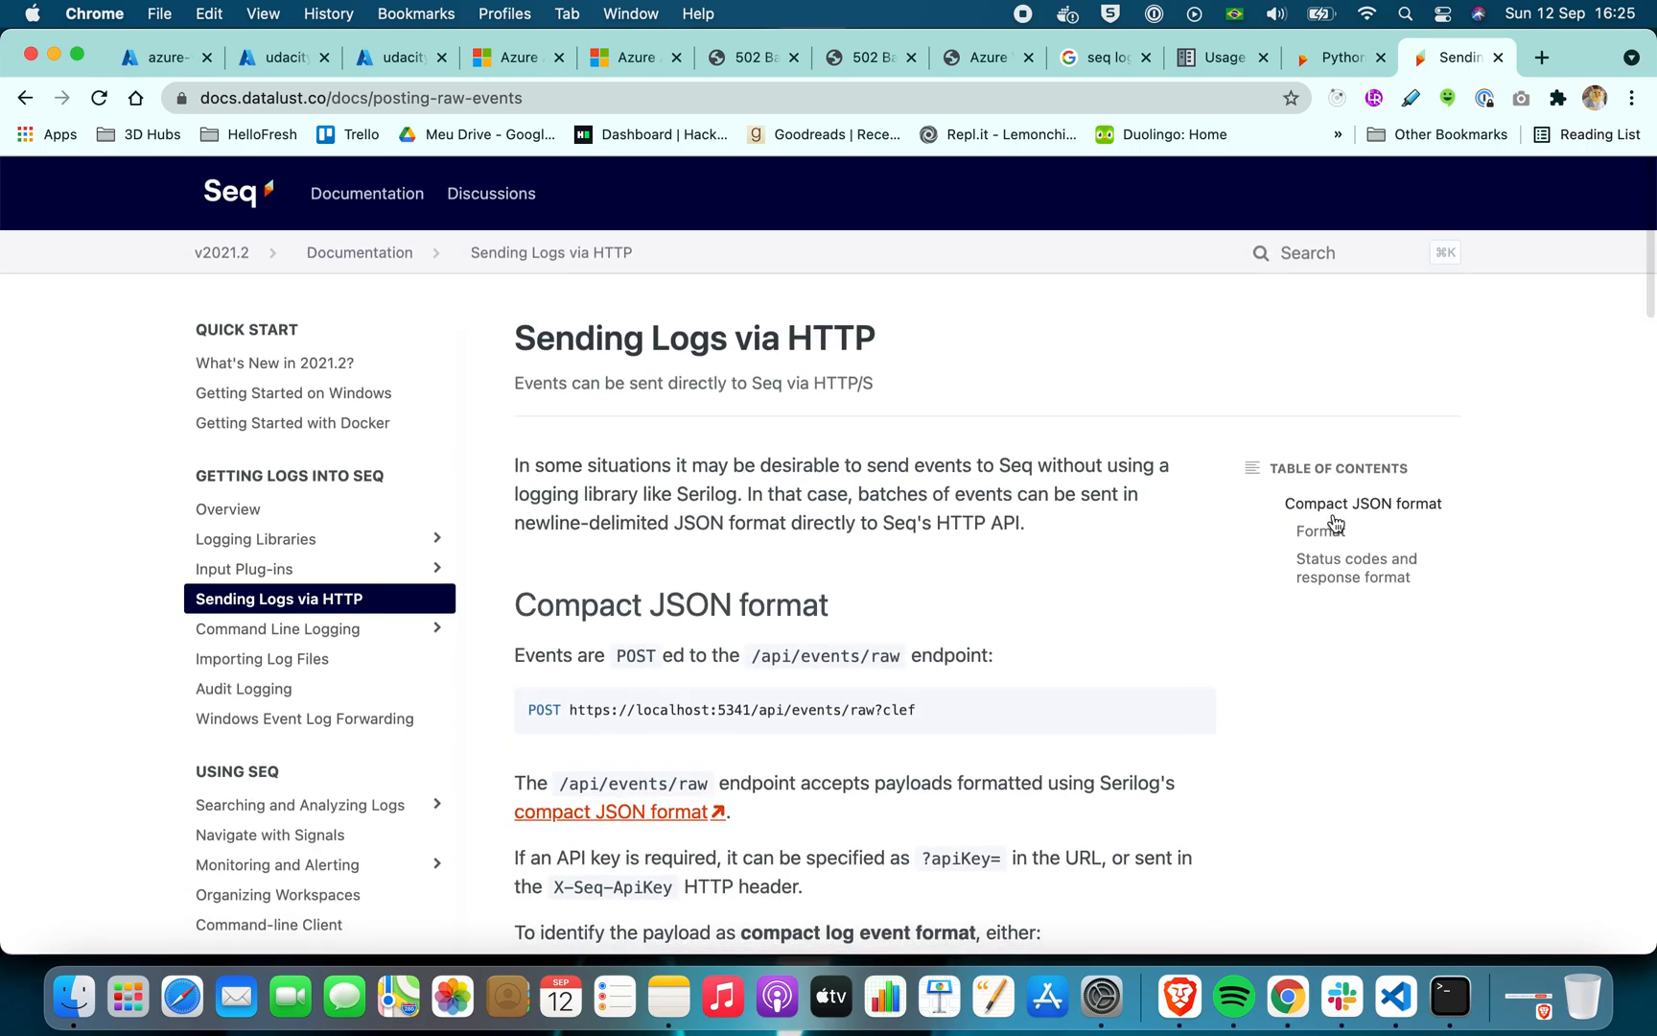
scroll(1333, 523, down, 5)
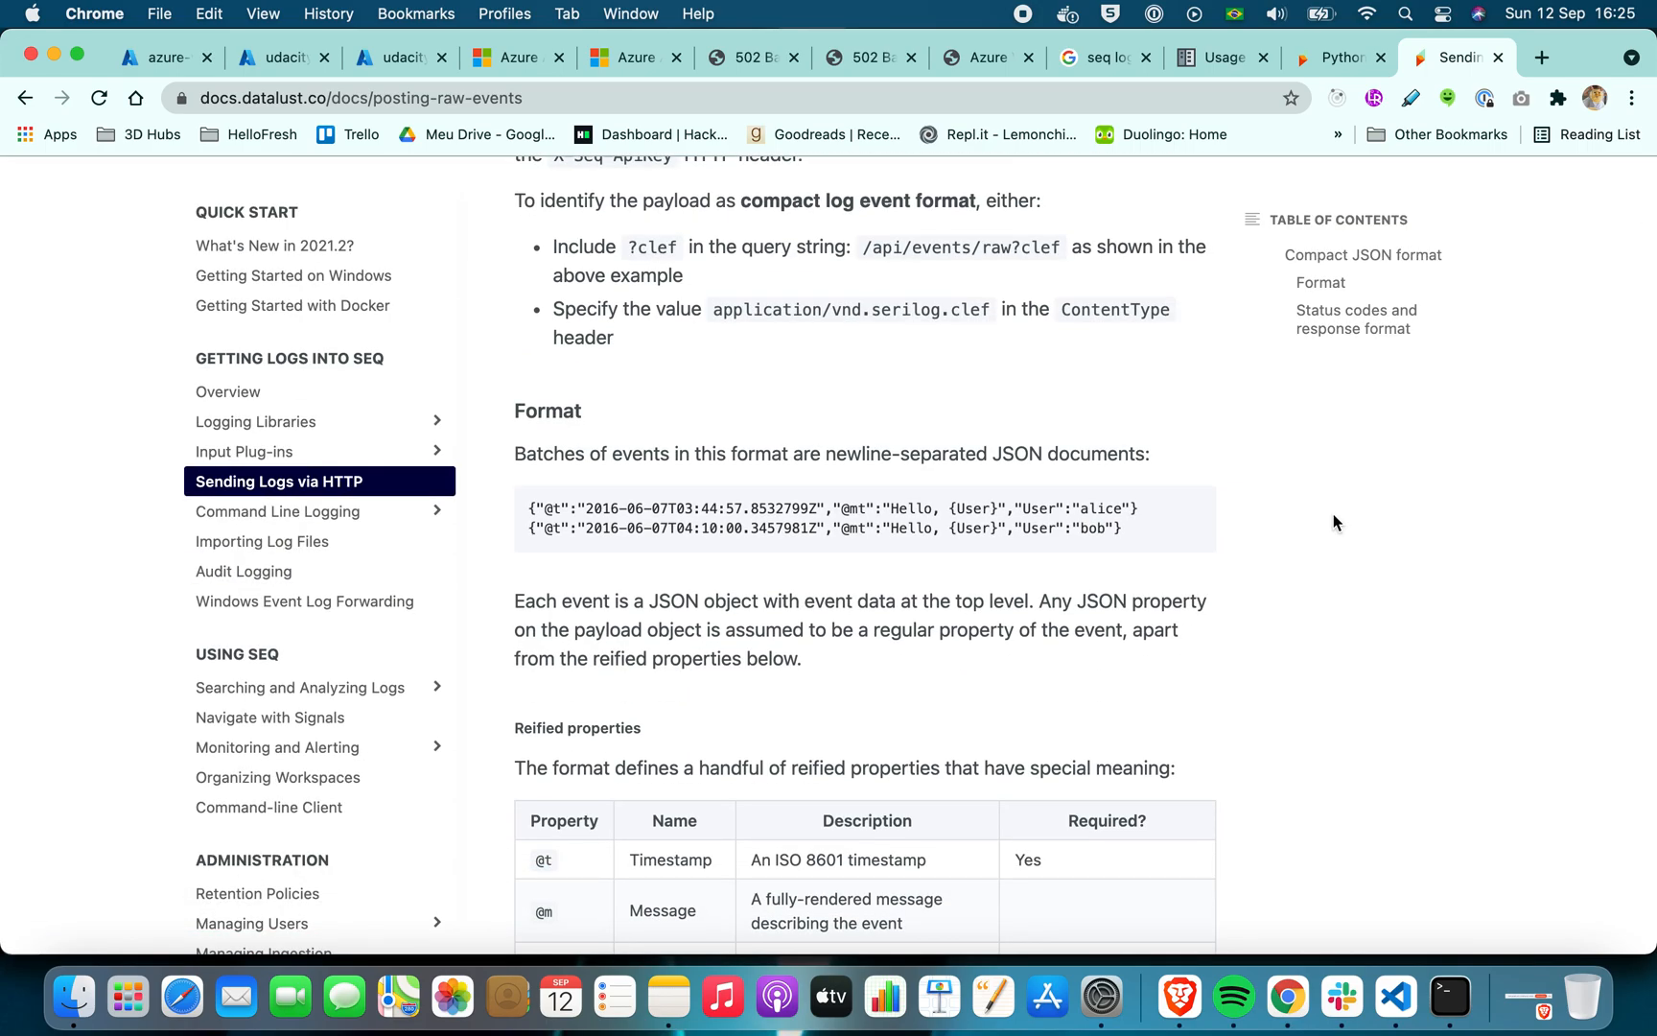
scroll(1333, 522, down, 1)
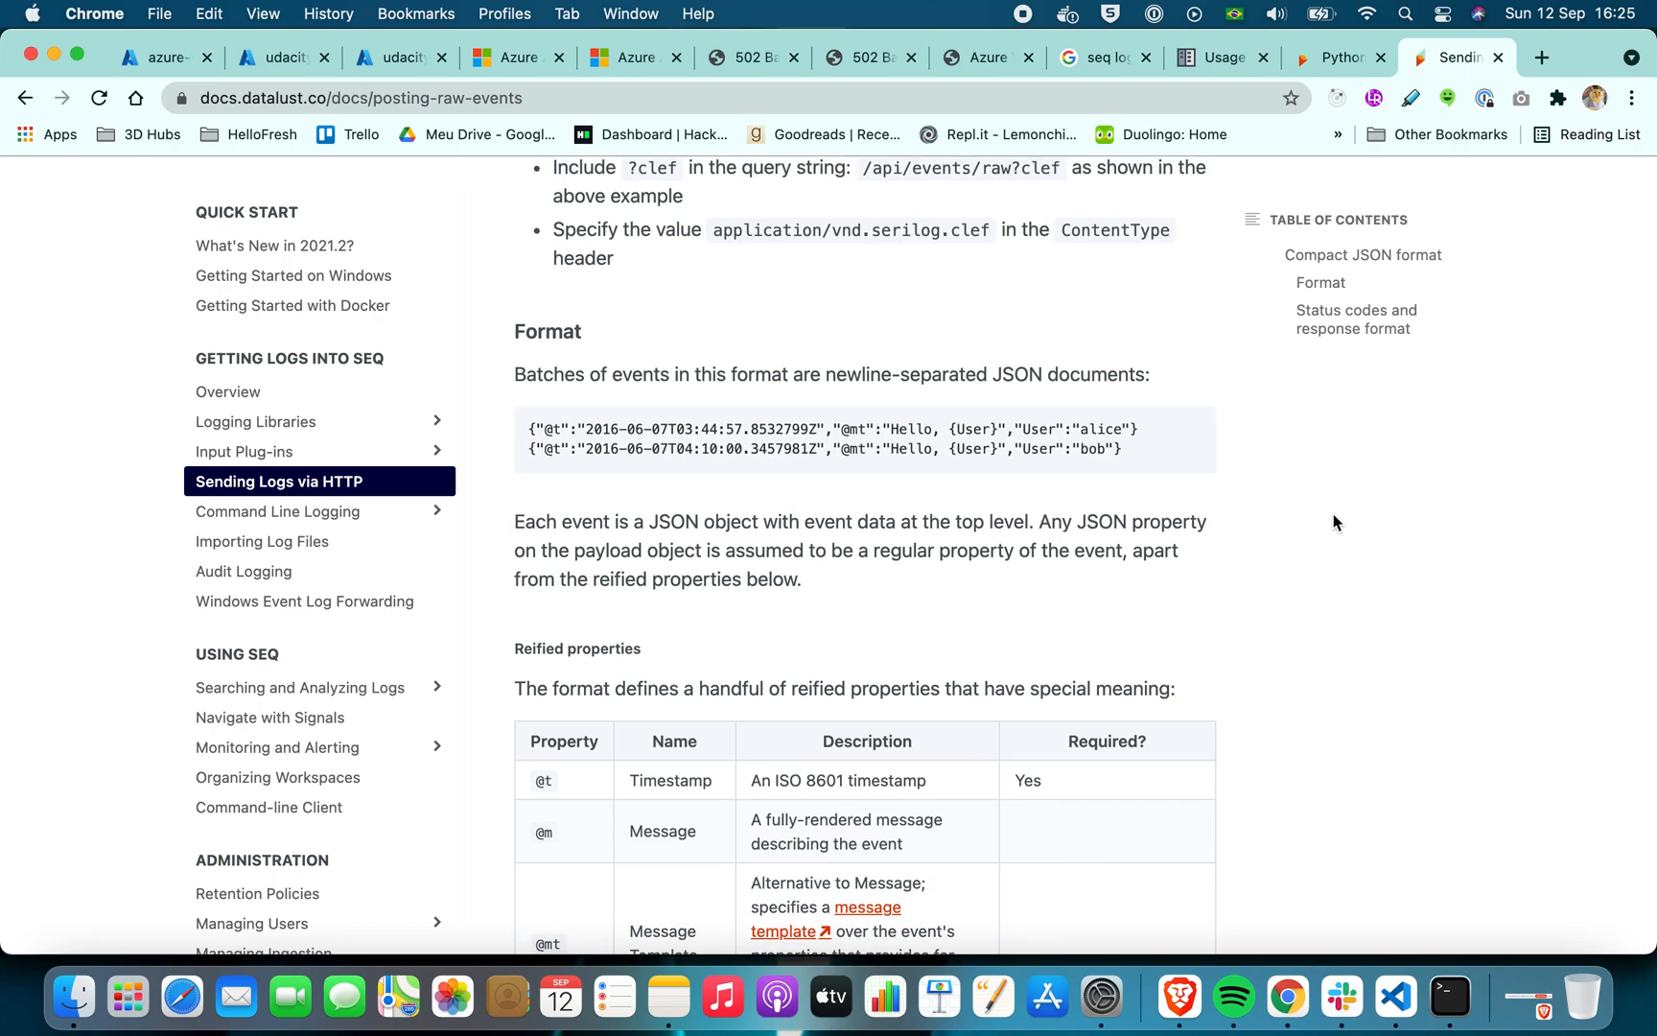
scroll(1333, 522, down, 3)
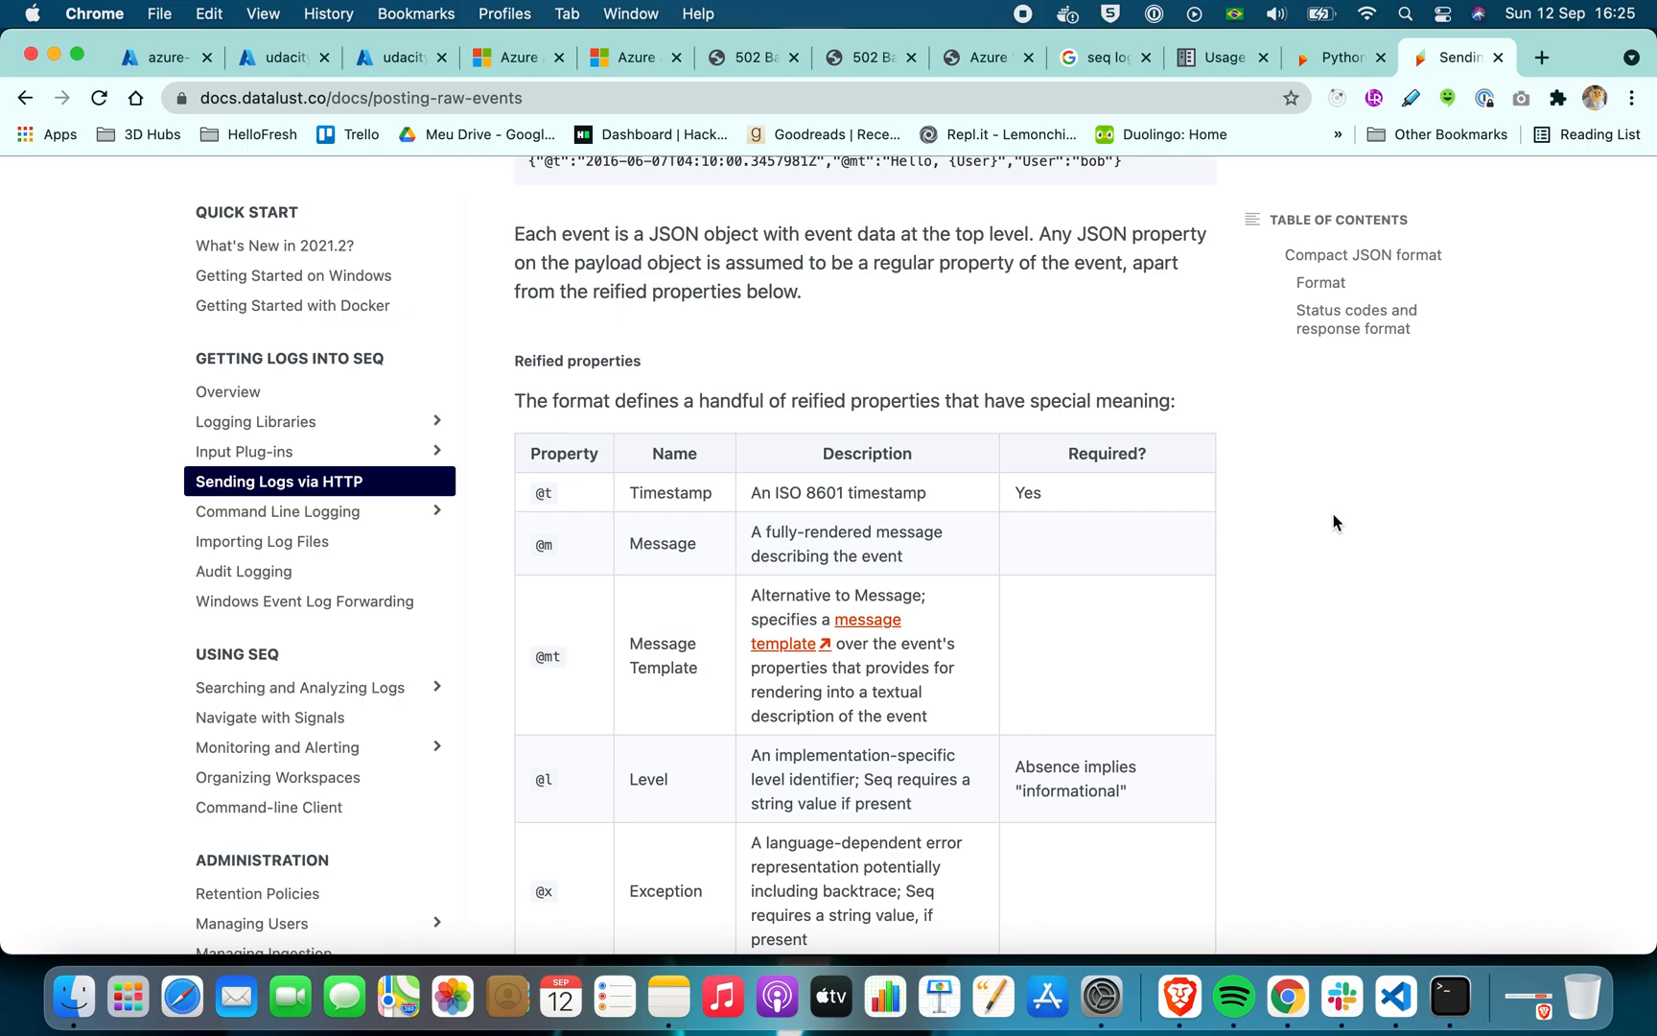
scroll(1333, 523, down, 20)
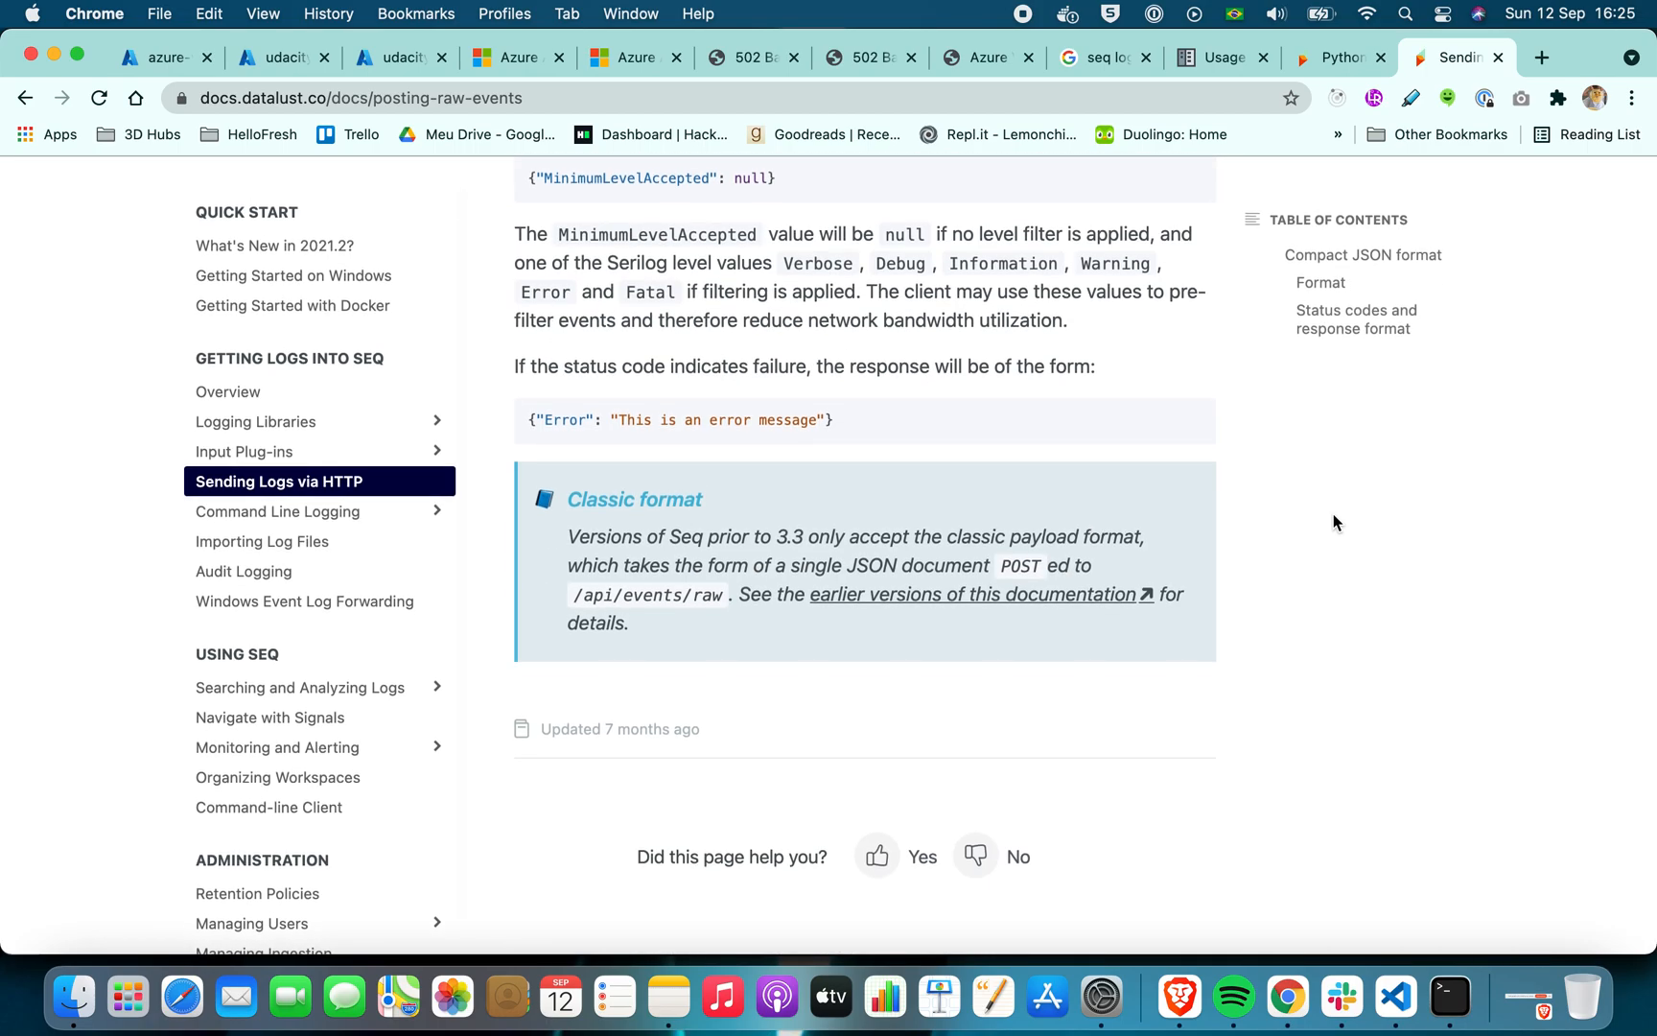
scroll(1333, 523, up, 20)
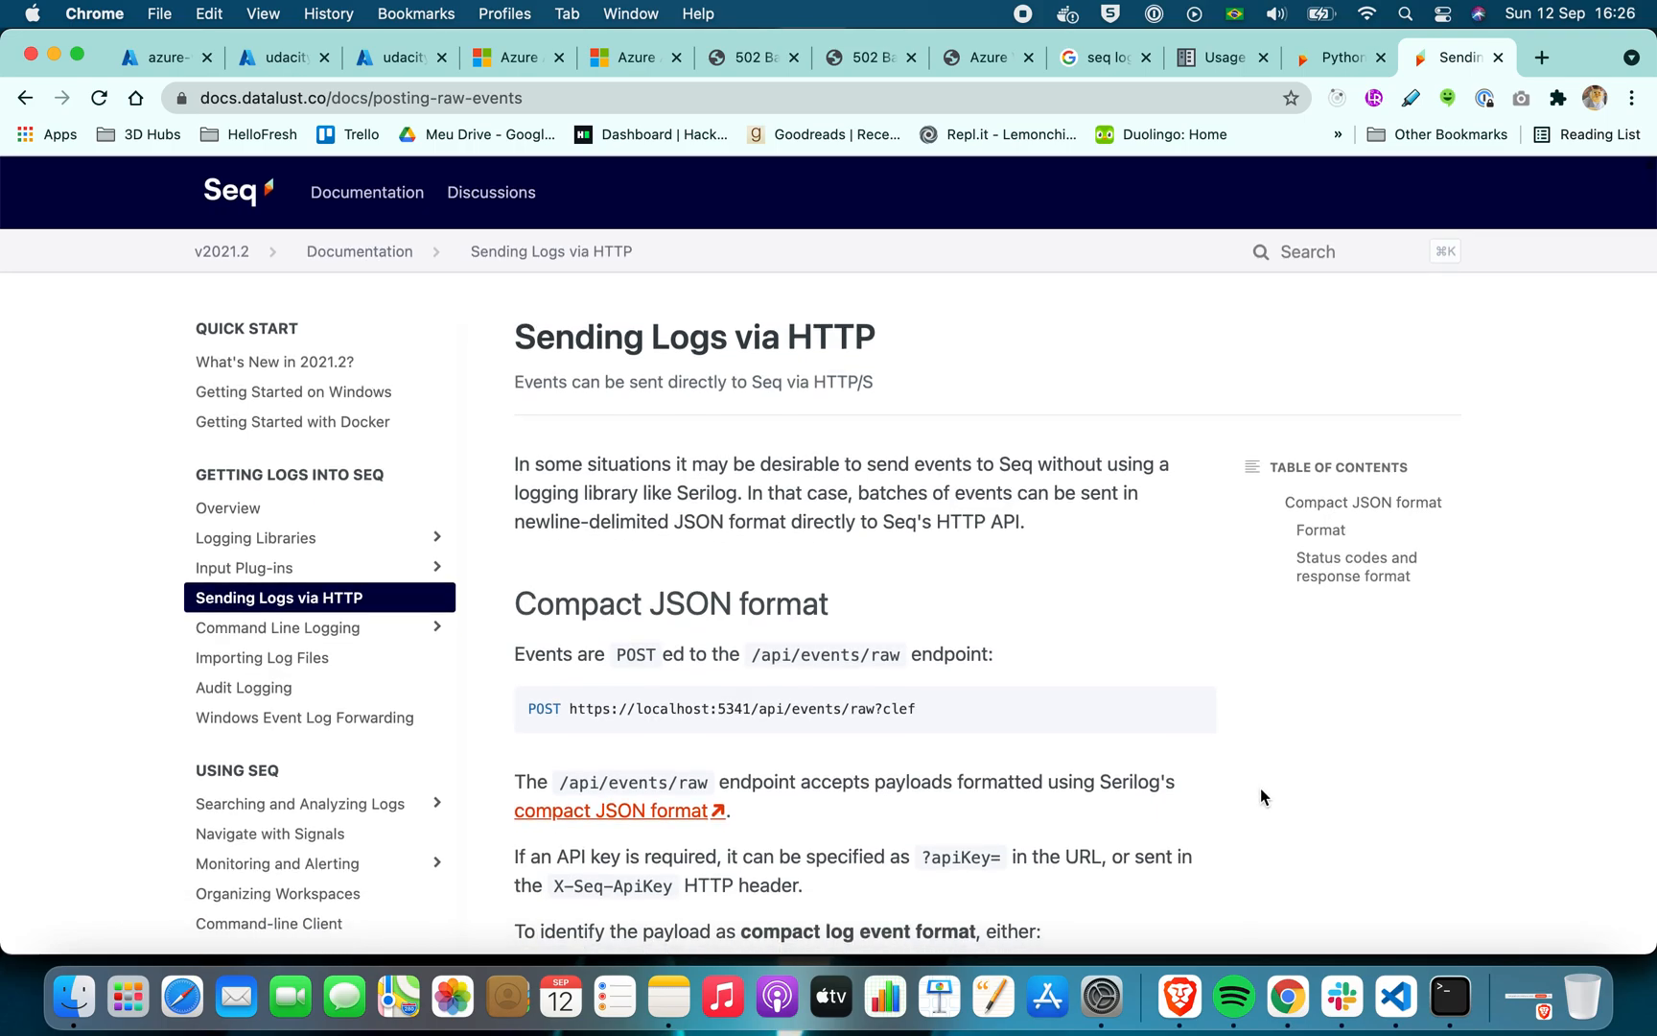
scroll(1262, 790, down, 20)
scroll(1261, 789, up, 20)
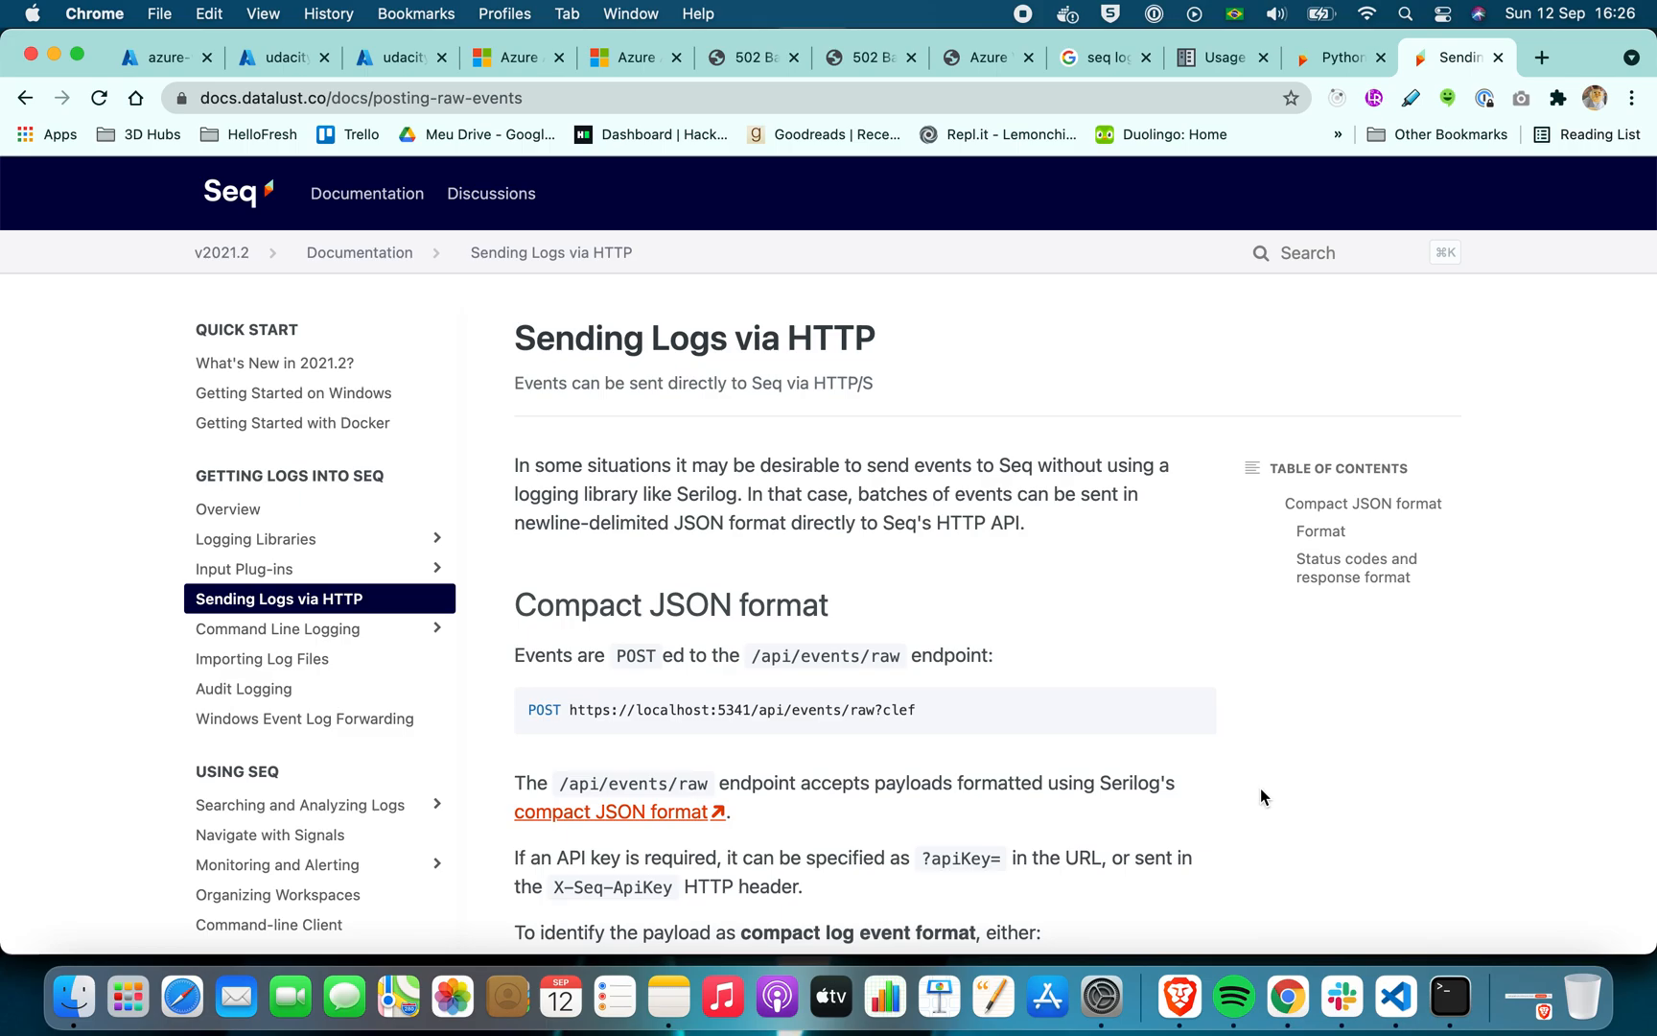
scroll(1261, 794, down, 20)
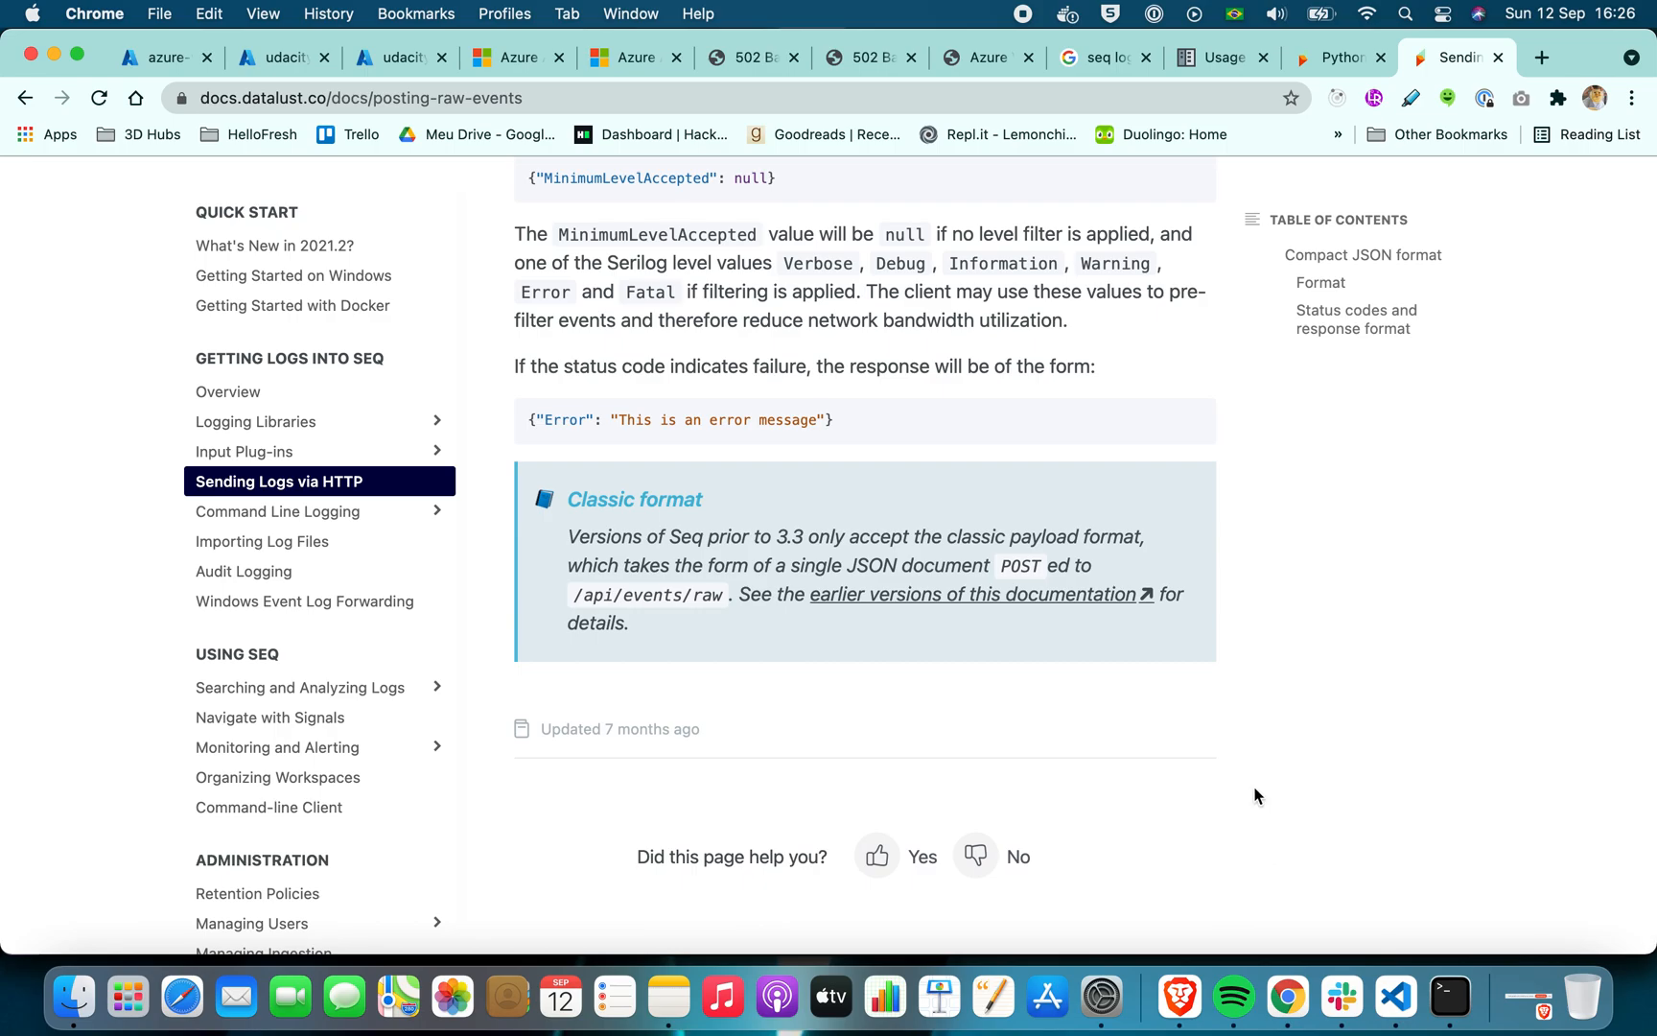
scroll(1257, 792, up, 20)
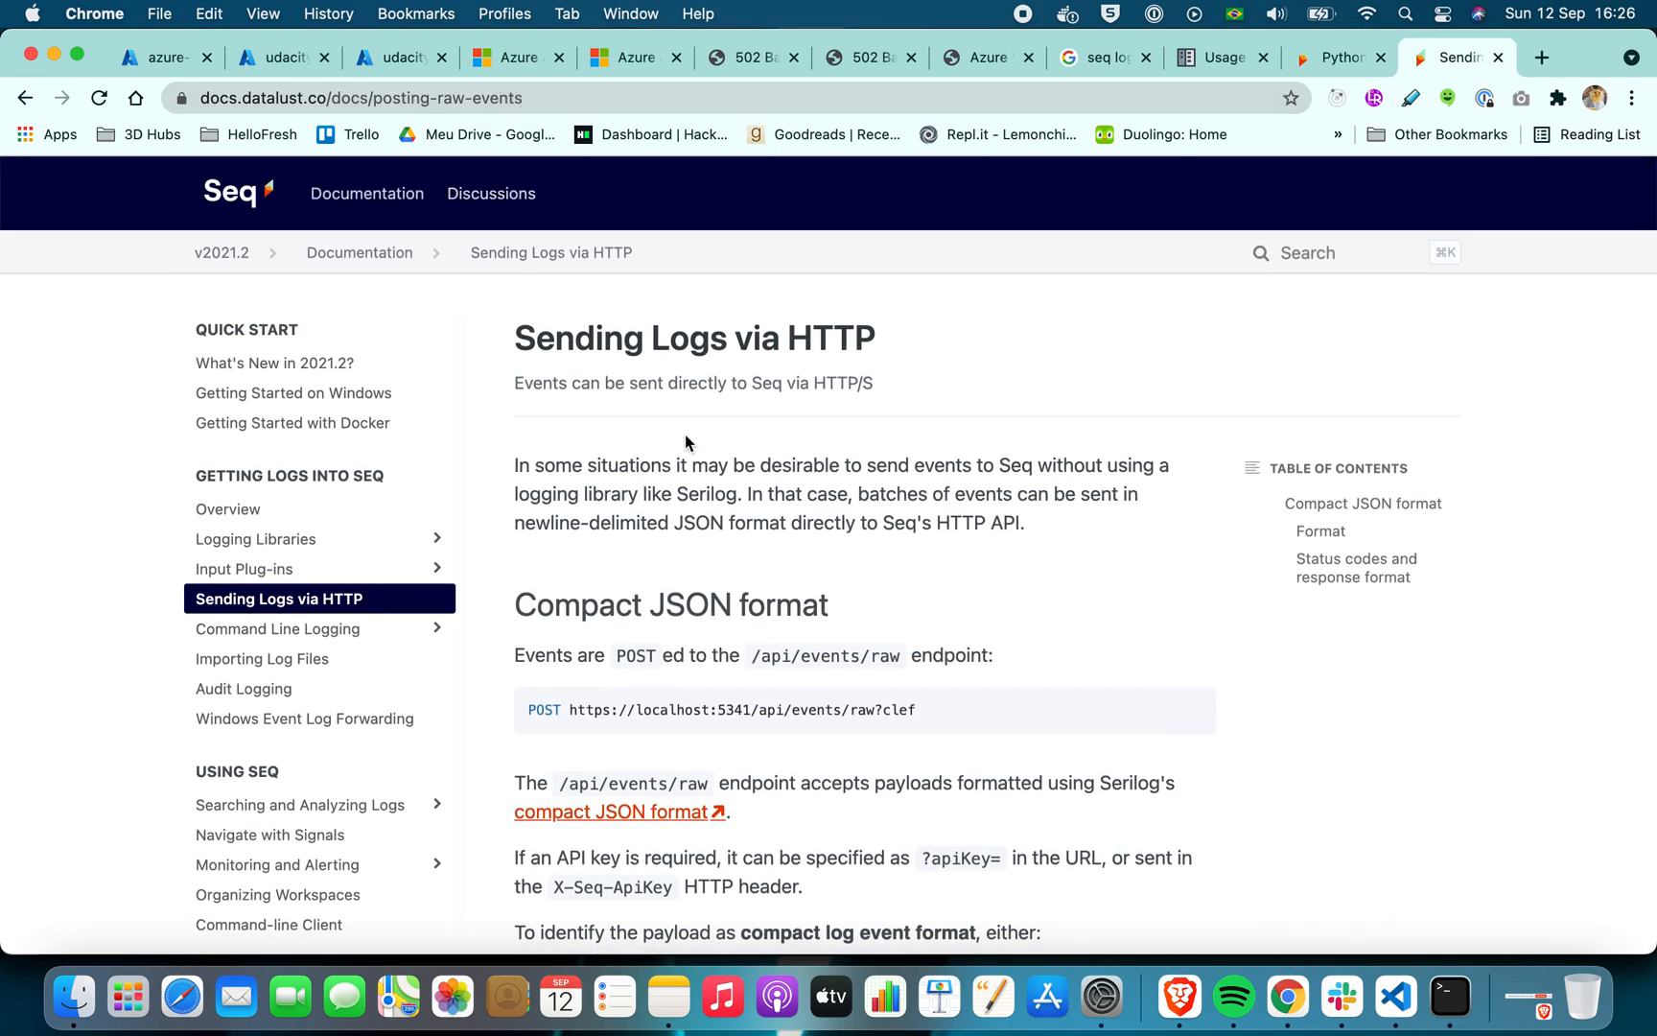
drag(534, 93, 271, 106)
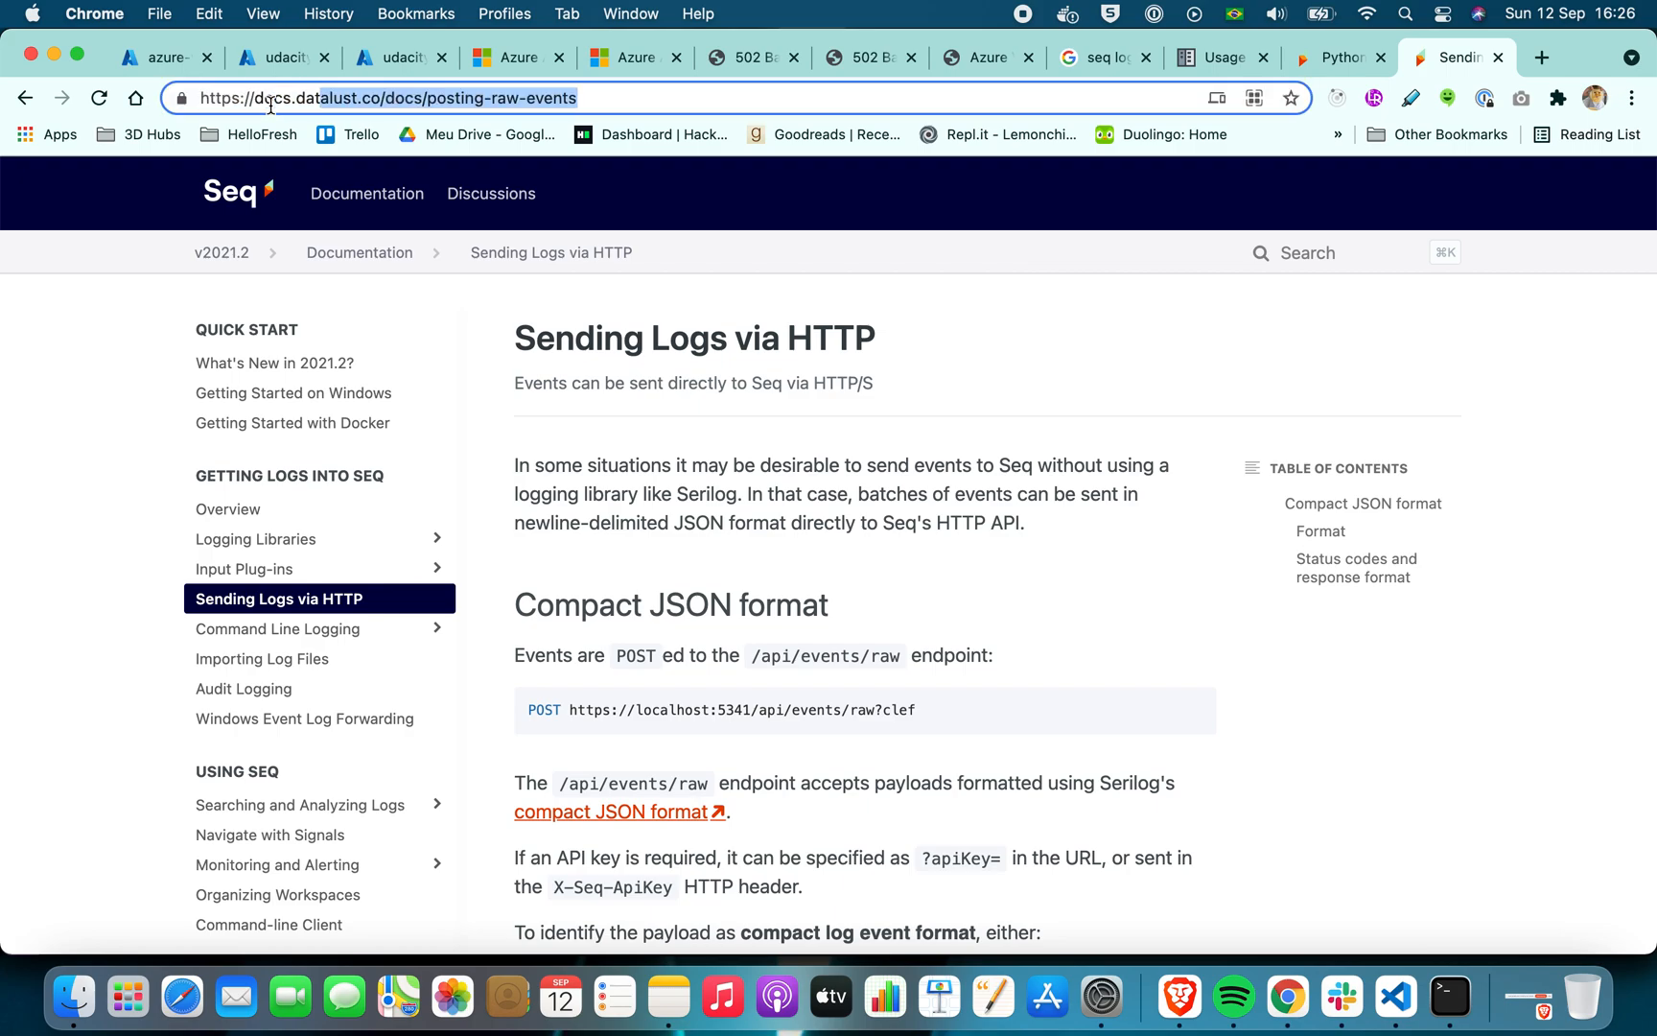
click(733, 495)
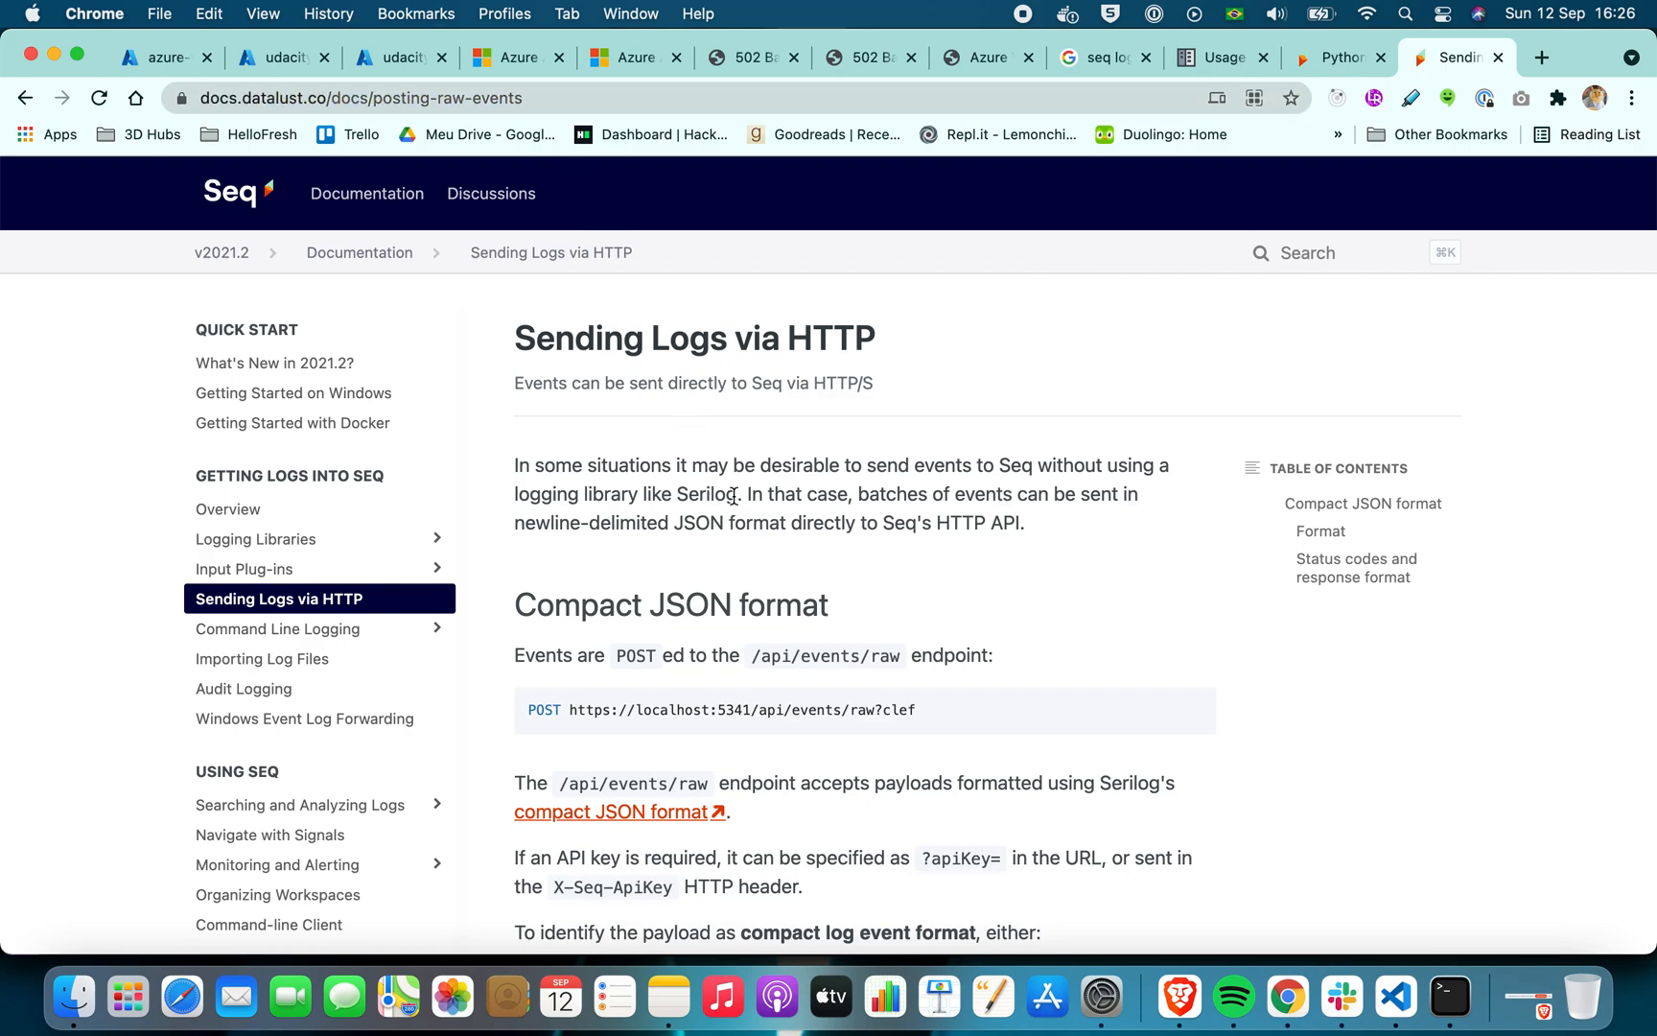
scroll(733, 495, down, 20)
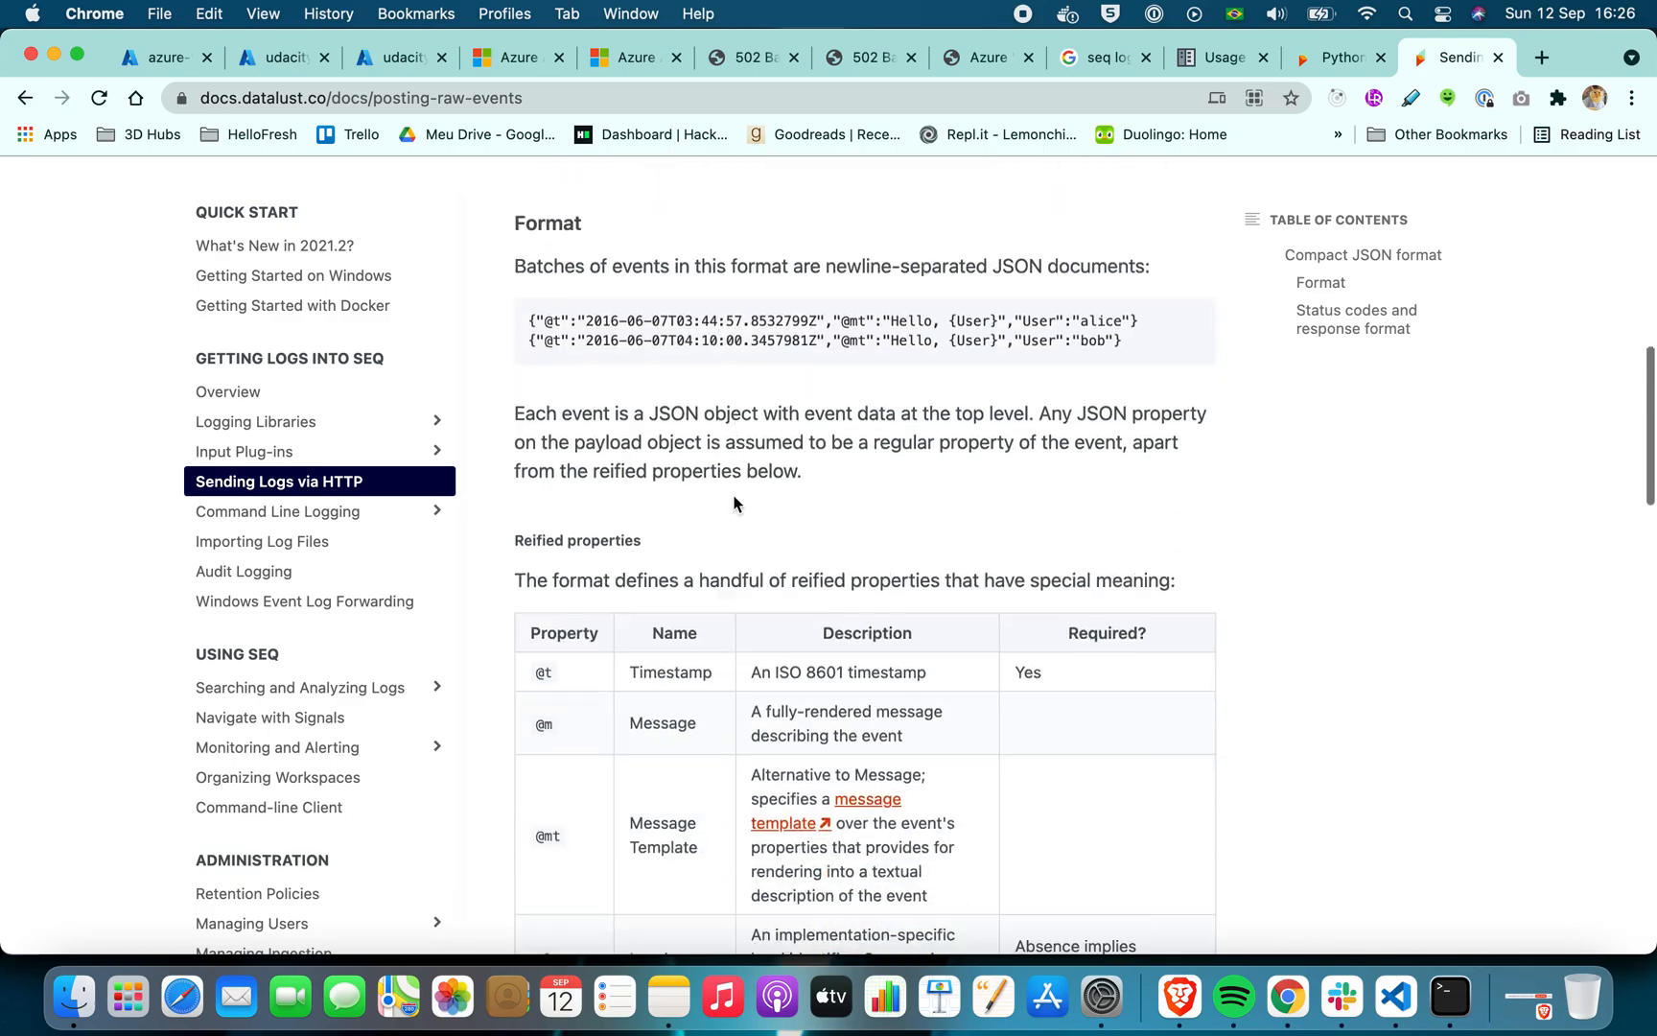
scroll(733, 501, up, 20)
scroll(731, 508, down, 8)
scroll(731, 513, down, 10)
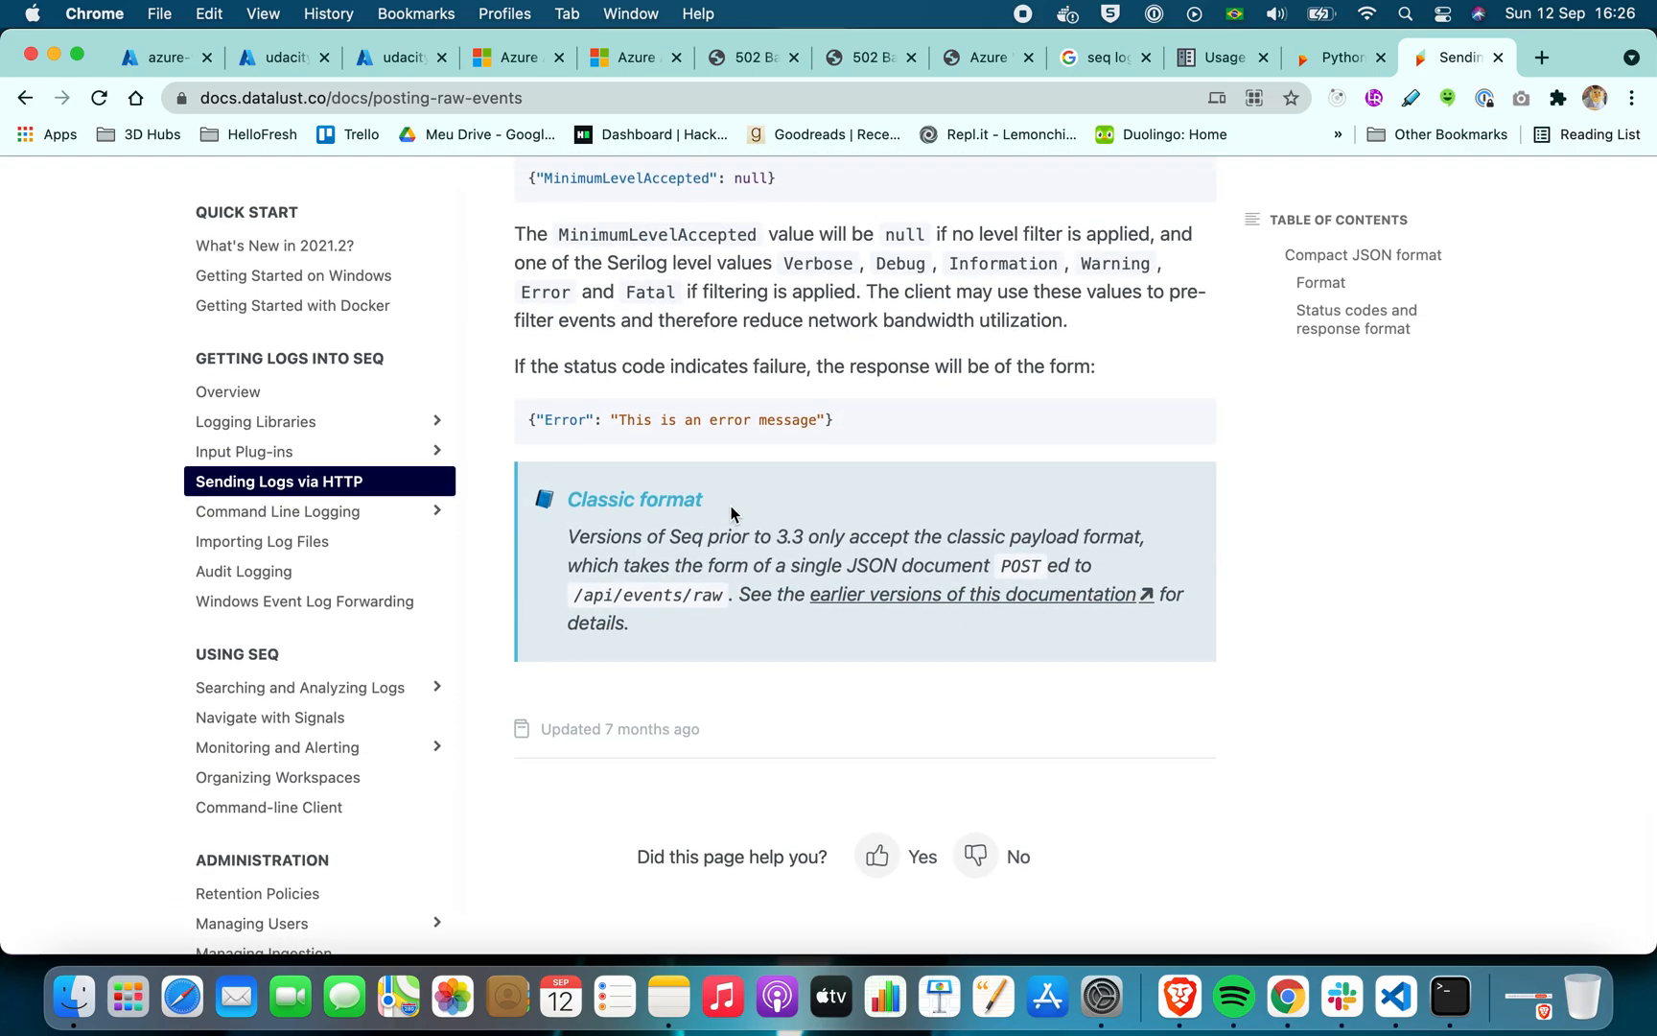
scroll(729, 518, up, 20)
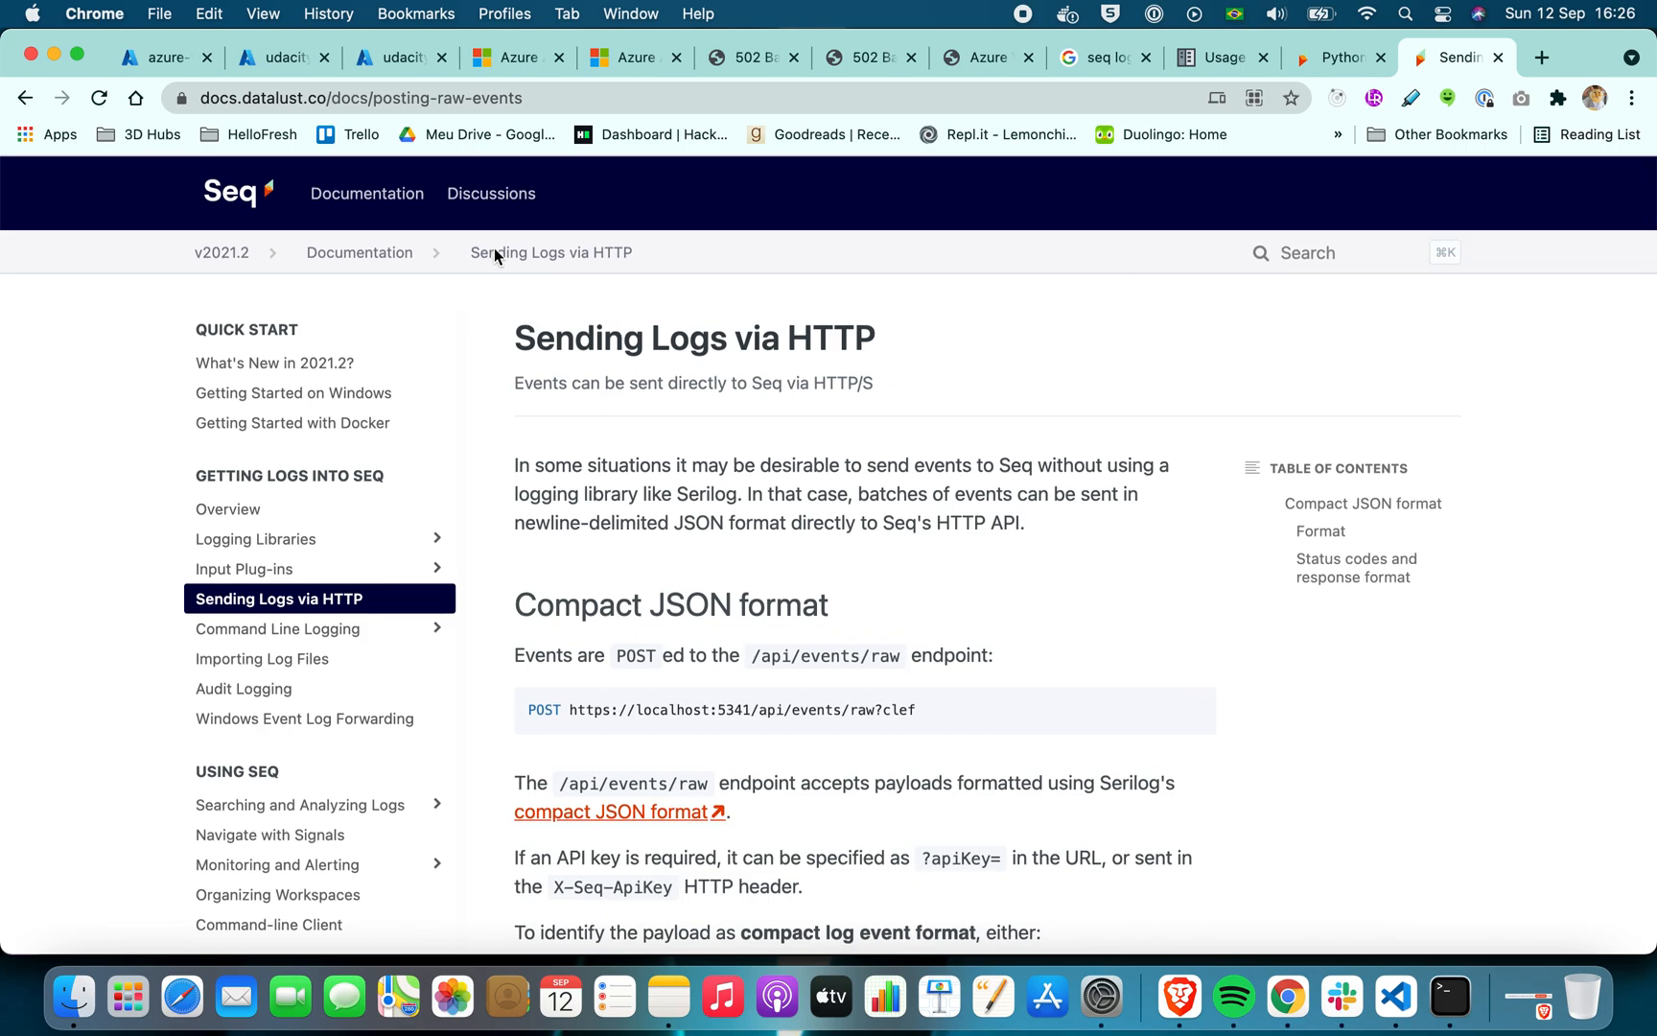
Return to the azure-vote-app-app-insights Events page, refresh it, and review the events chart and event statistics
click(284, 58)
click(163, 57)
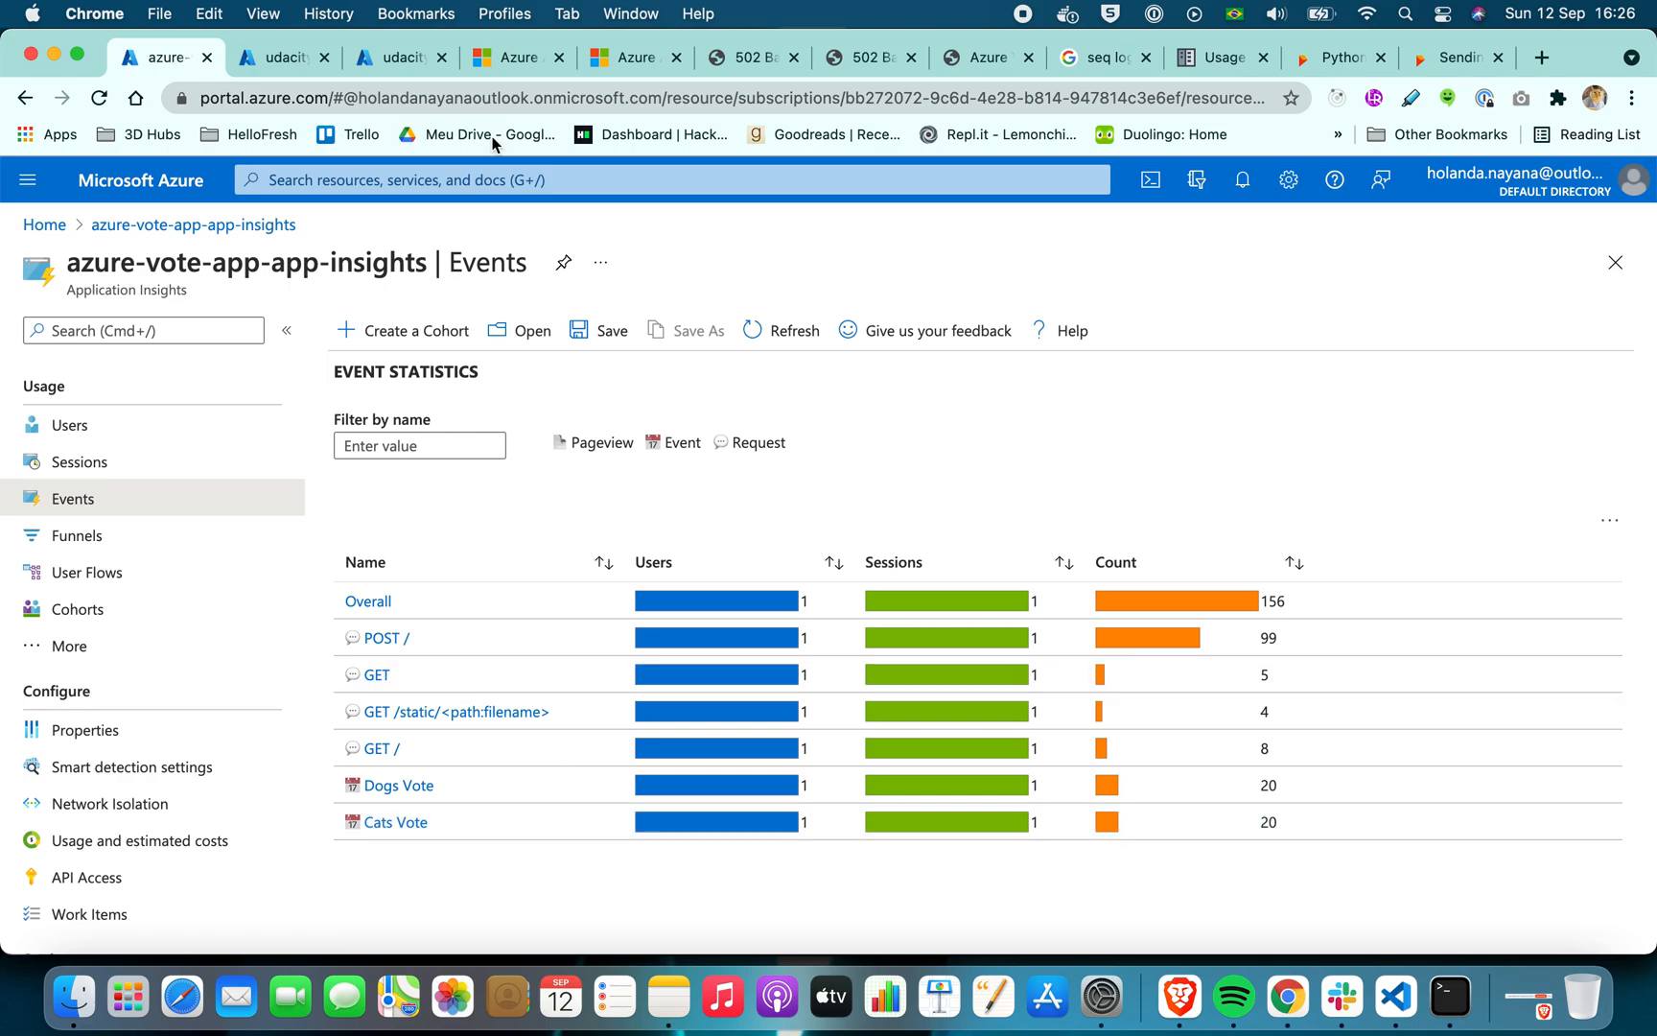
click(777, 338)
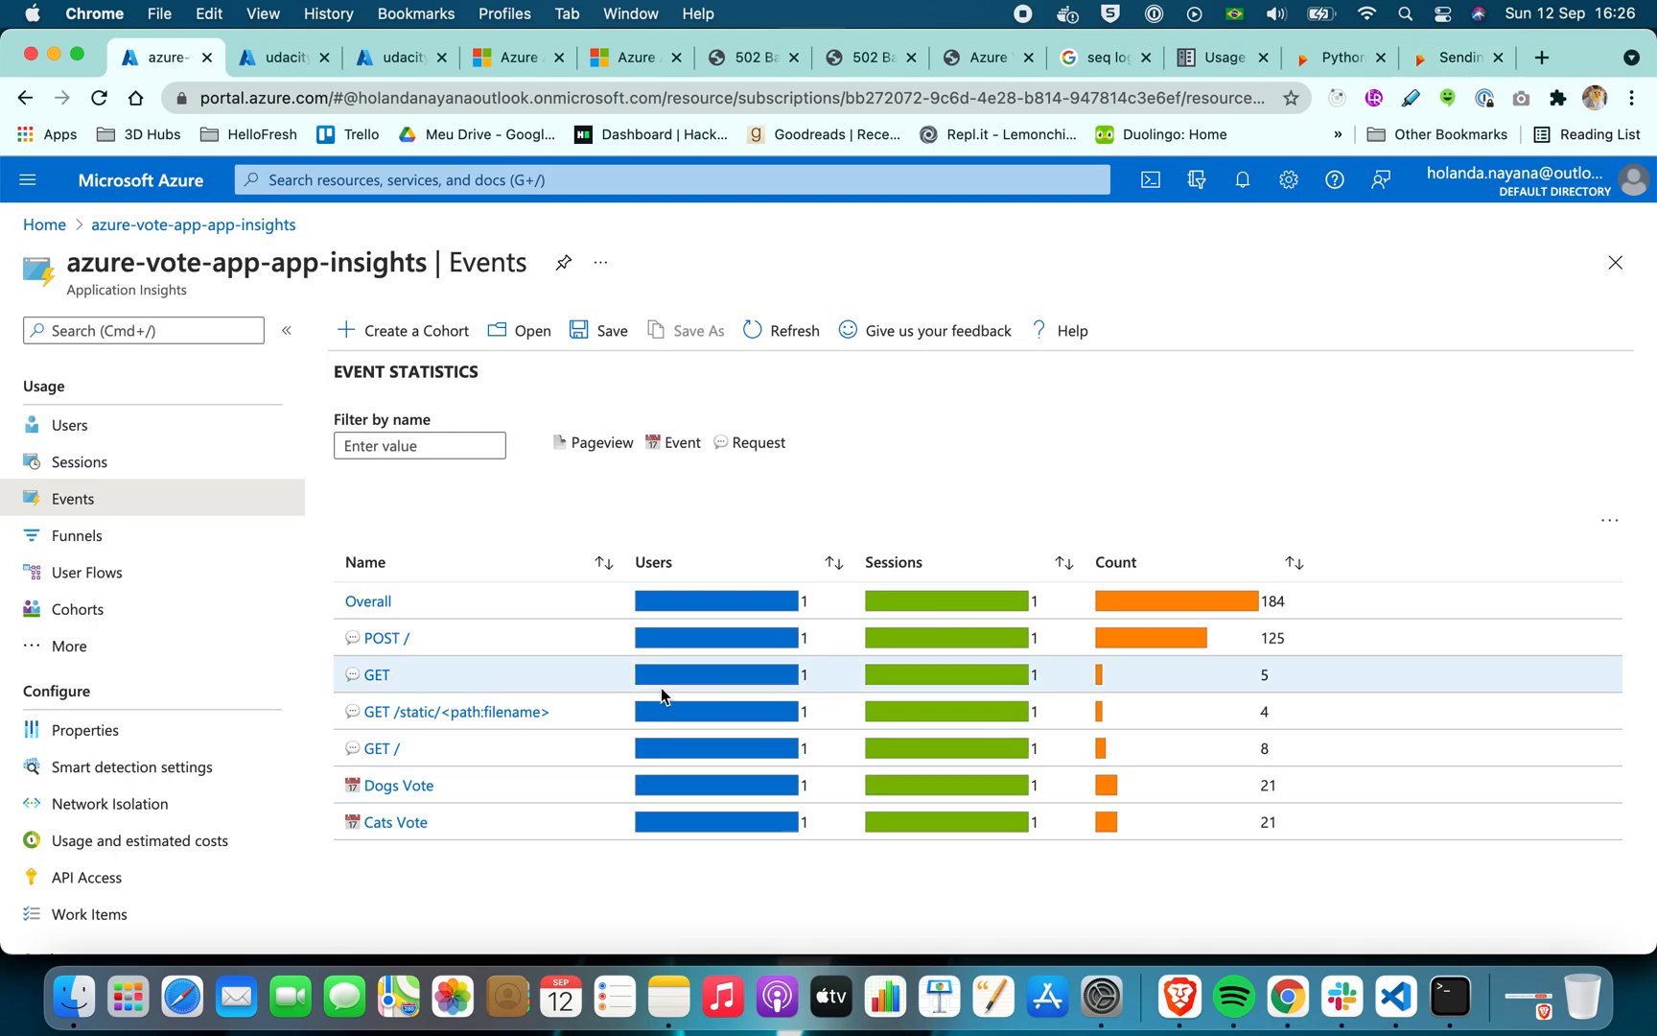
scroll(642, 836, up, 10)
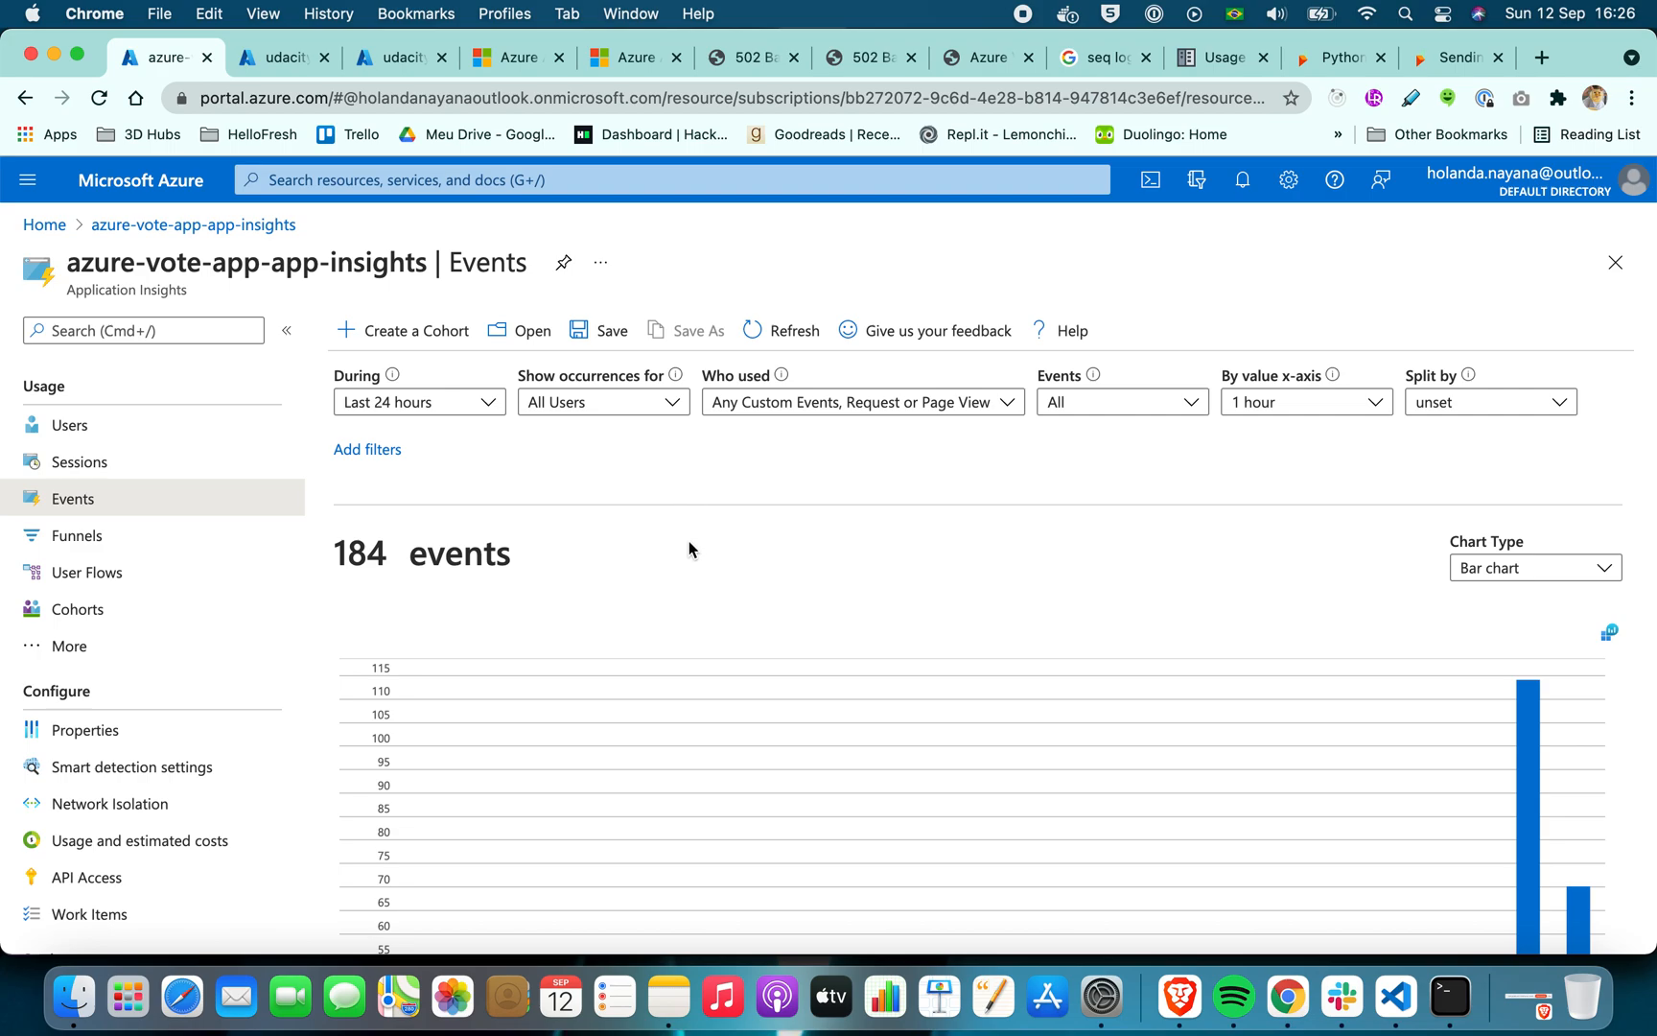
scroll(688, 539, down, 10)
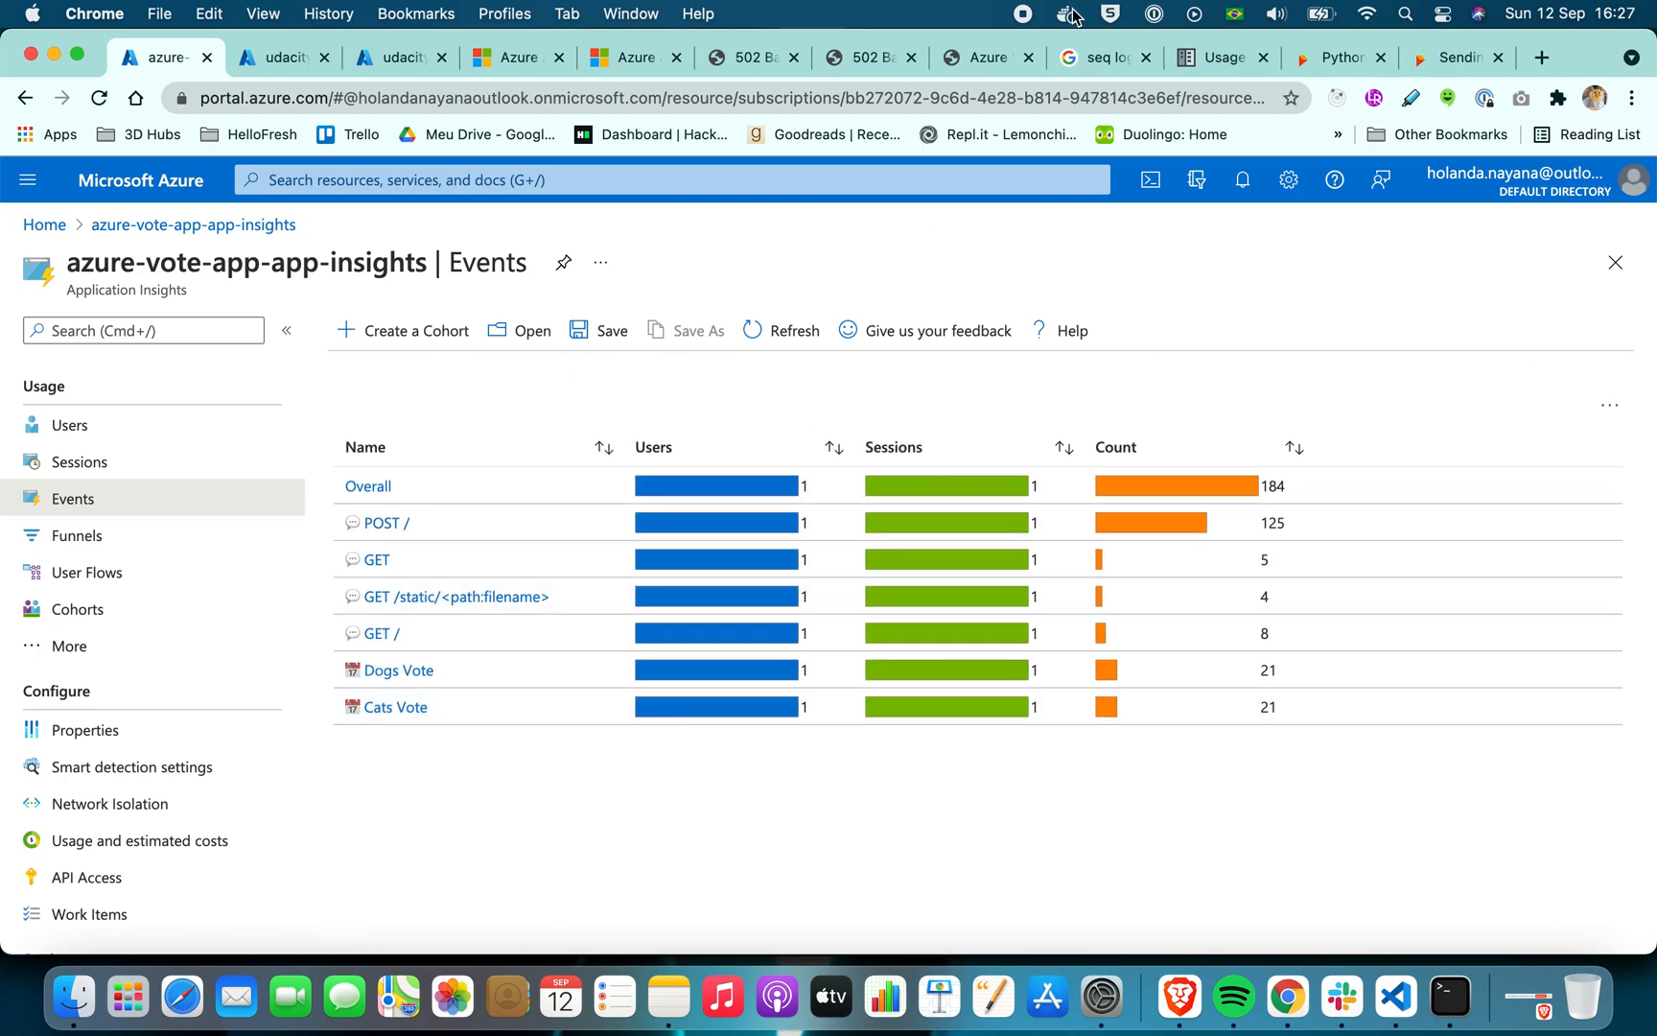
scroll(541, 537, up, 10)
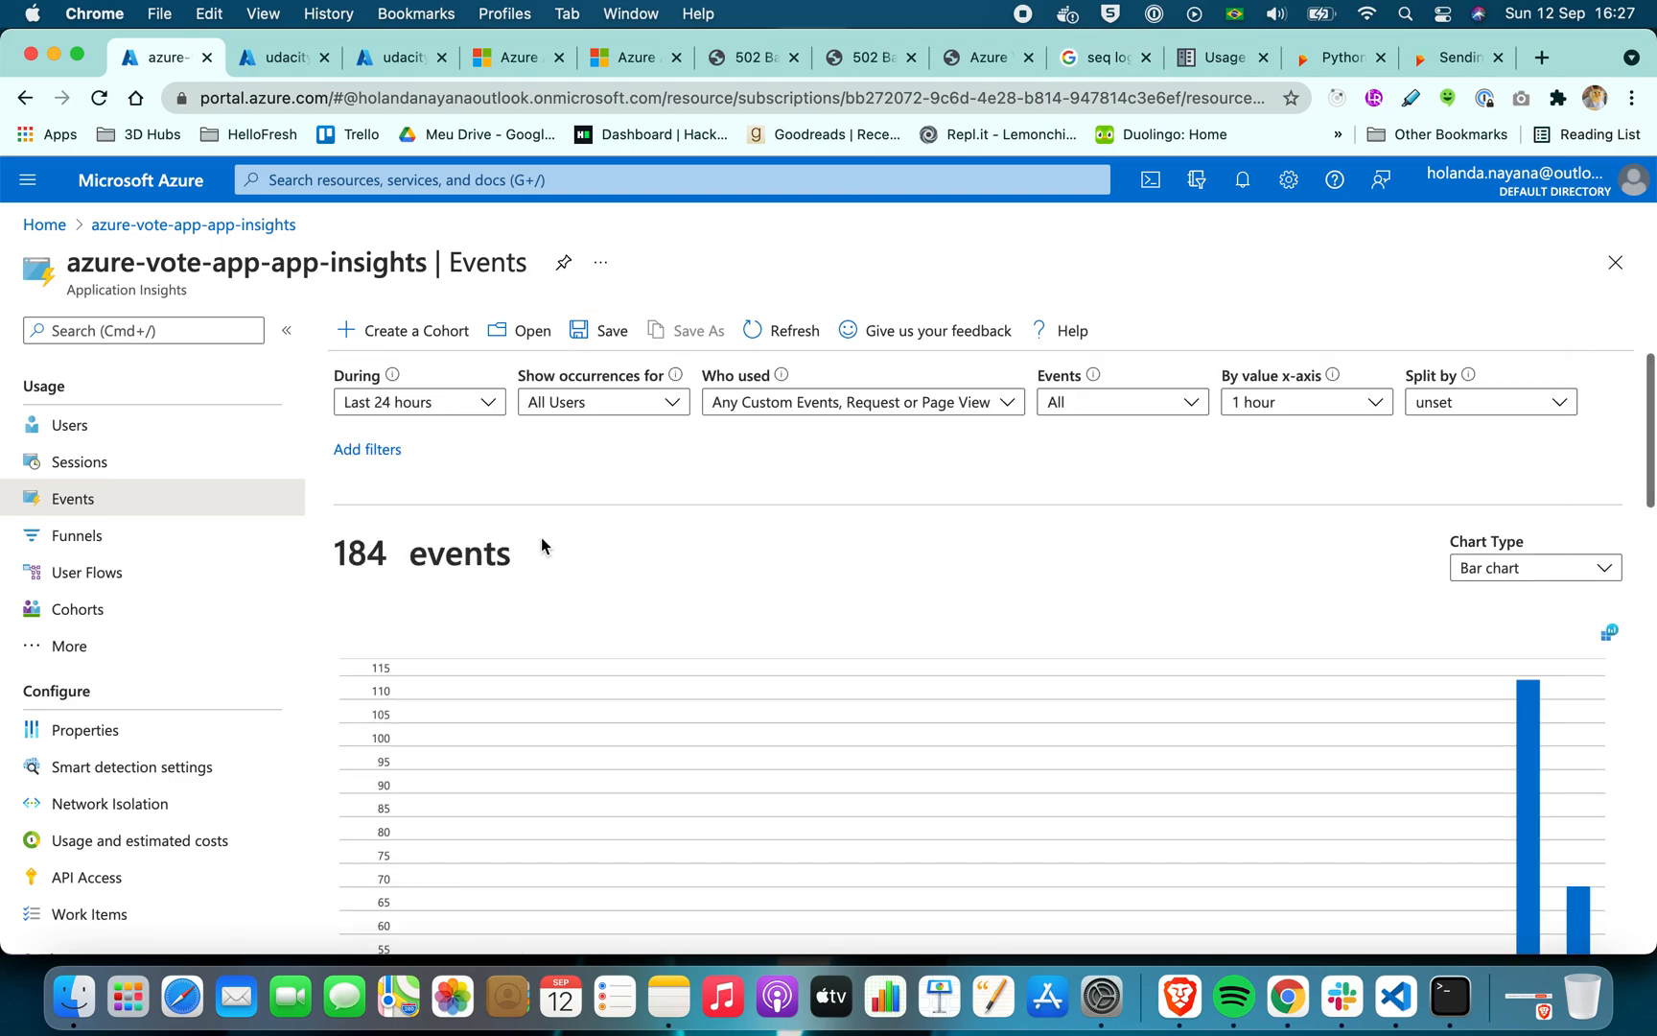
scroll(376, 564, down, 5)
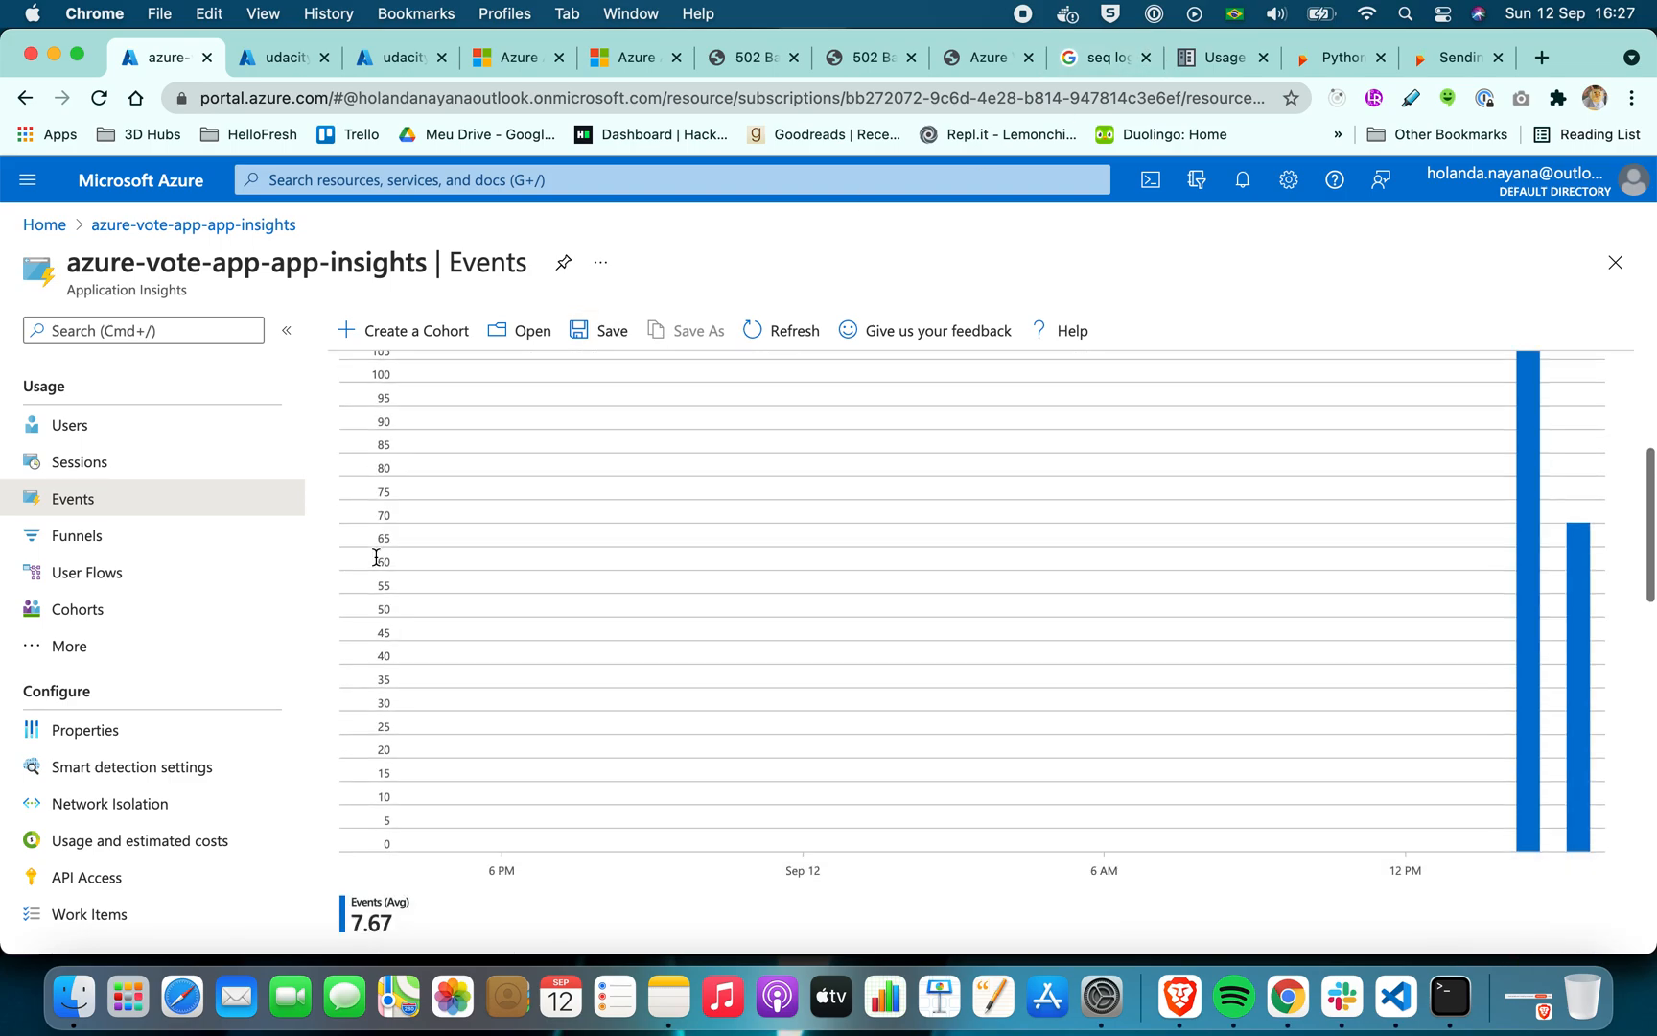
scroll(376, 564, down, 5)
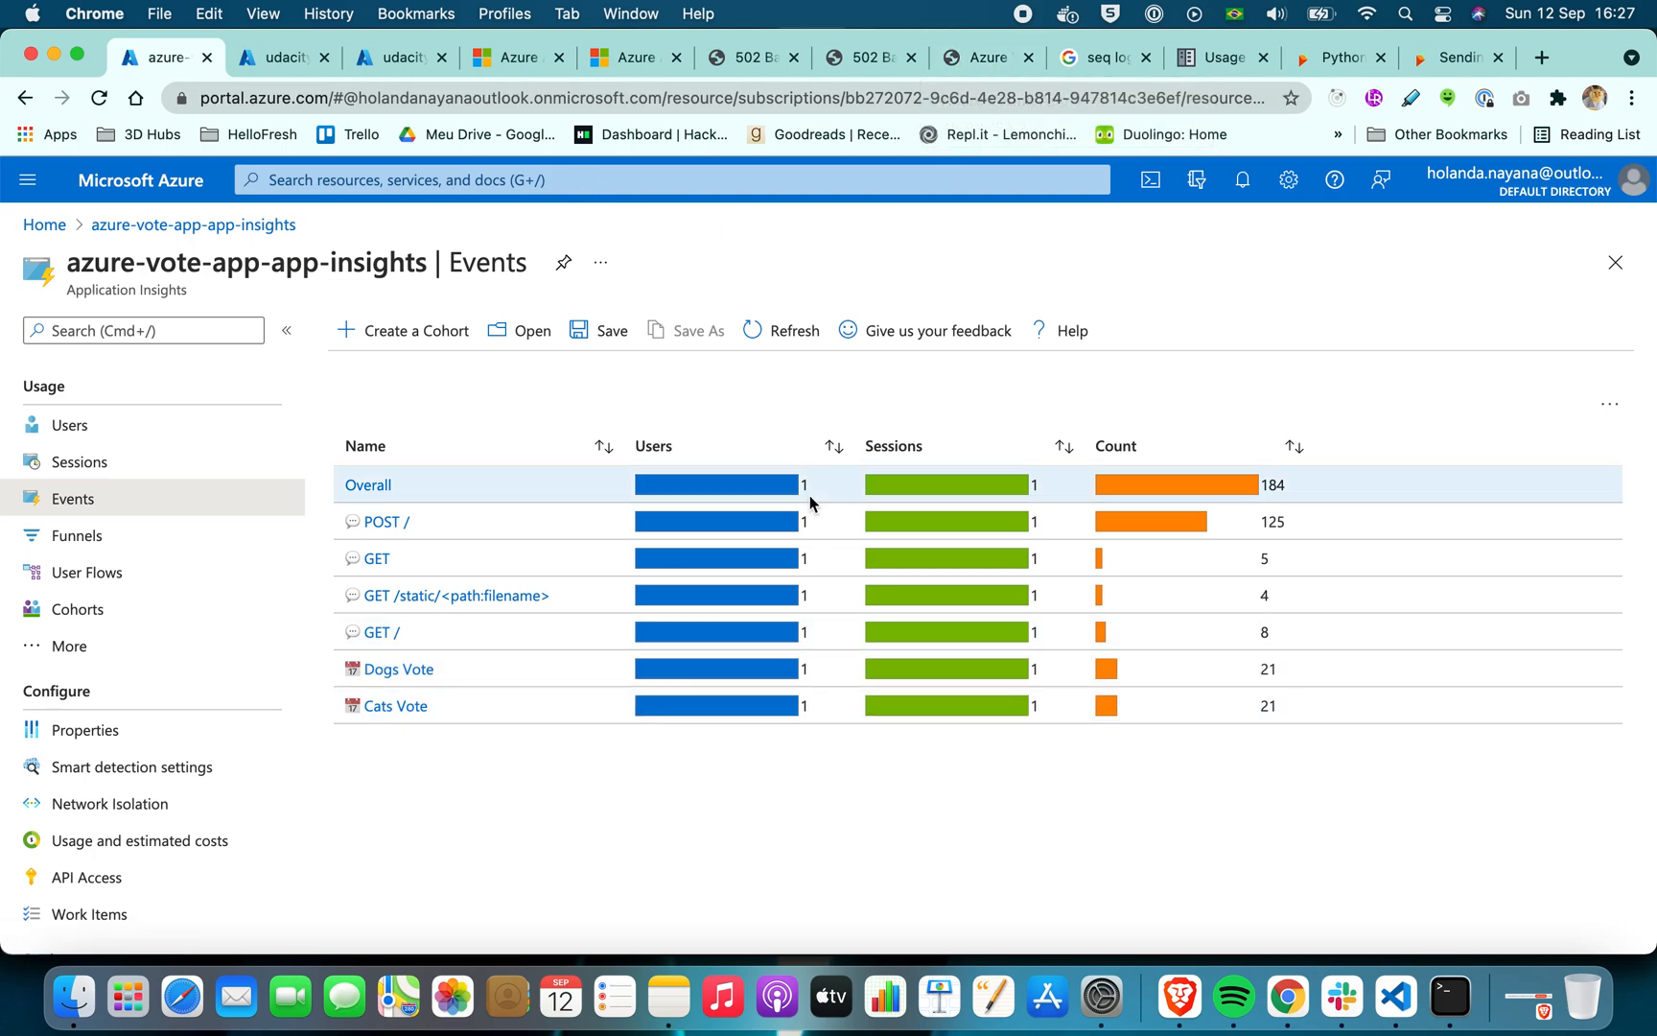
Close the two browser tabs whose titles begin with 502
click(768, 48)
click(793, 58)
click(793, 58)
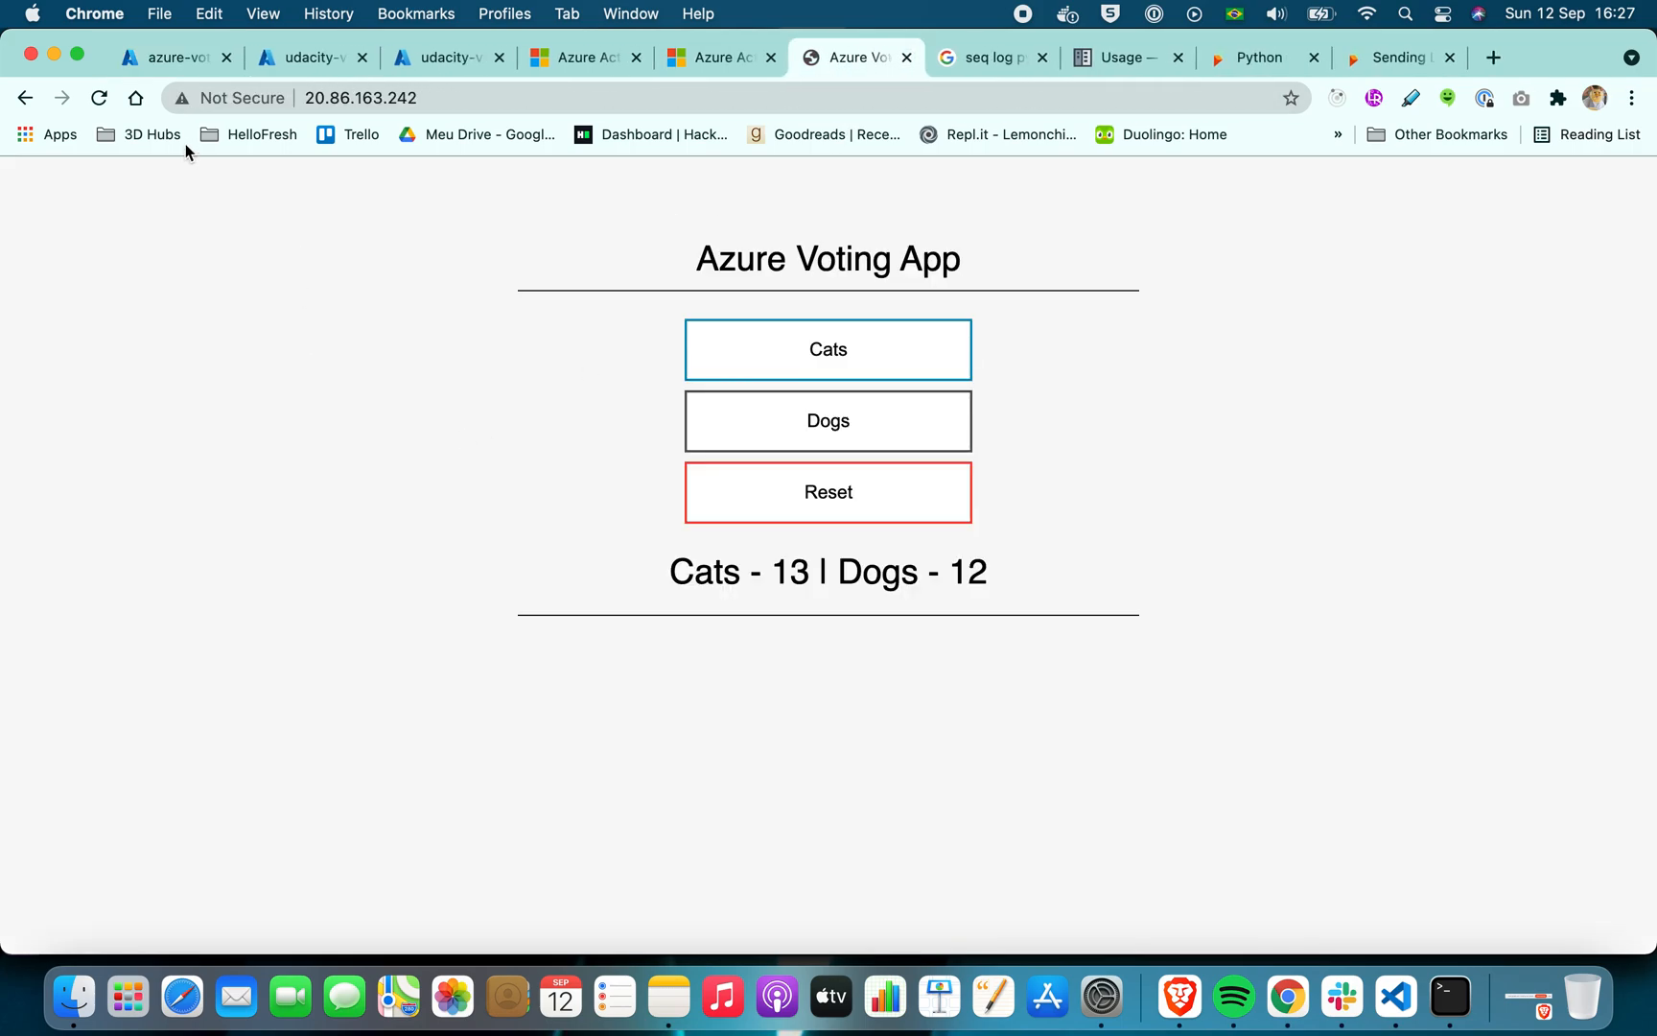
Reload the Azure Voting App with form resubmission allowed, and cast six more Cats votes and four more Dogs votes
click(99, 98)
click(1003, 282)
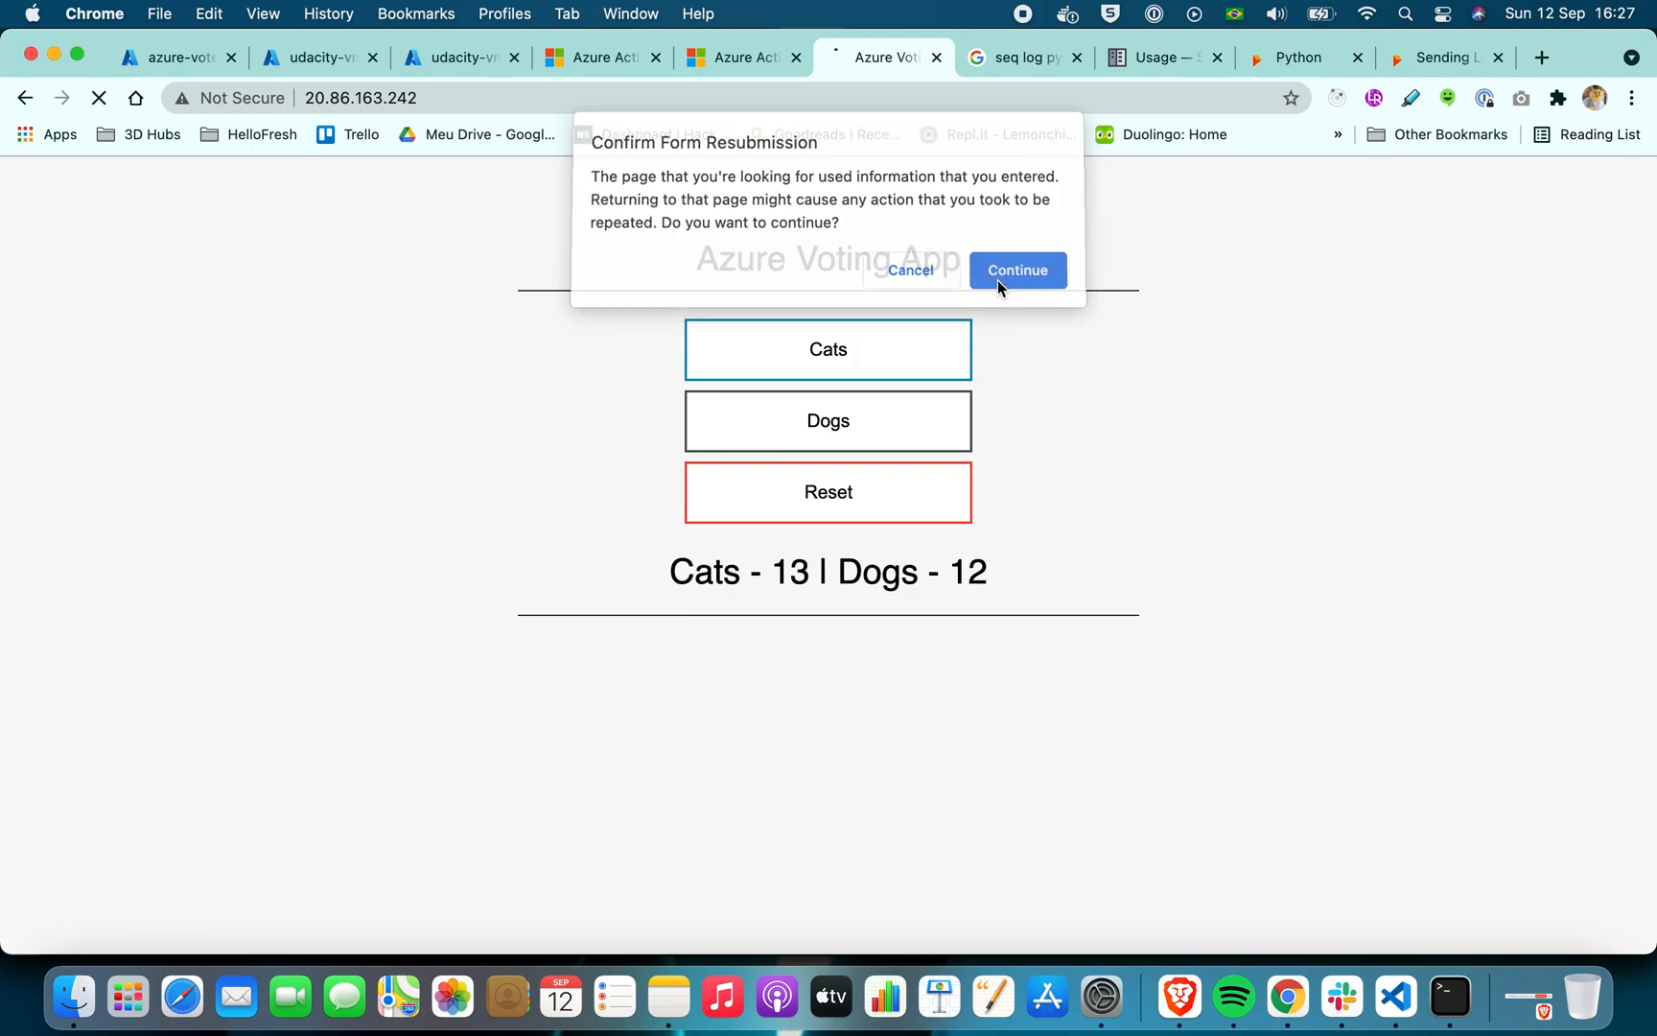
click(853, 367)
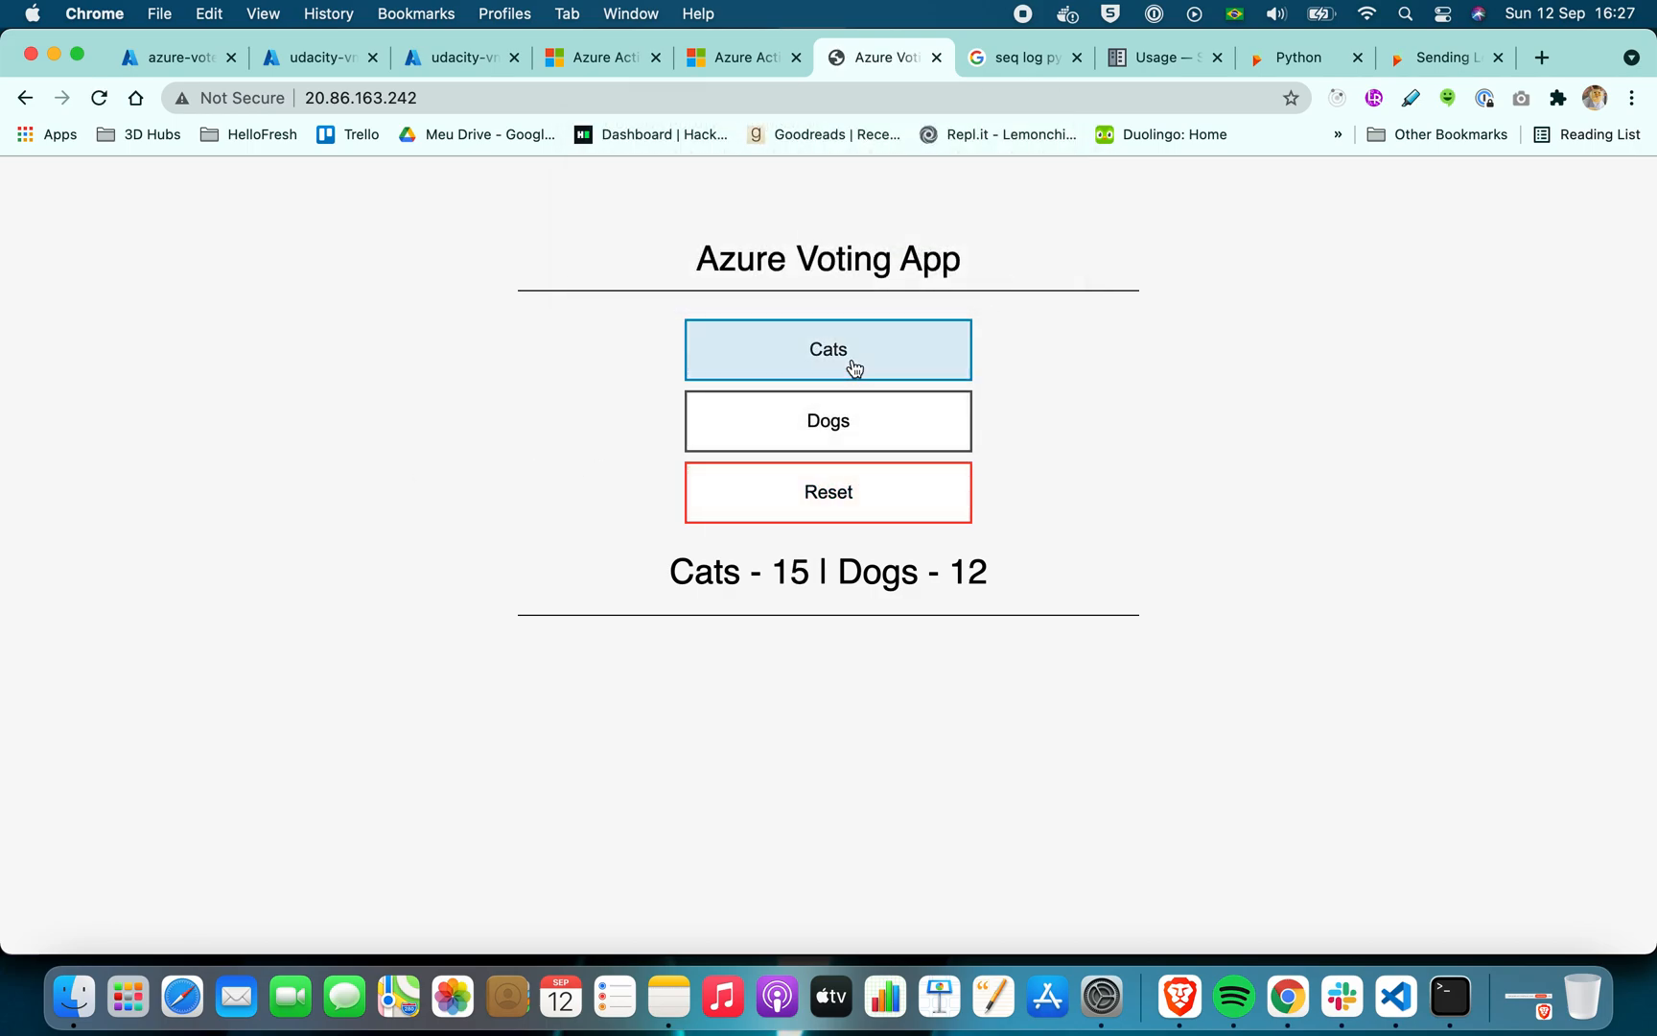
click(855, 367)
click(855, 419)
click(856, 362)
click(858, 369)
click(862, 427)
click(868, 427)
click(877, 360)
click(878, 424)
click(870, 363)
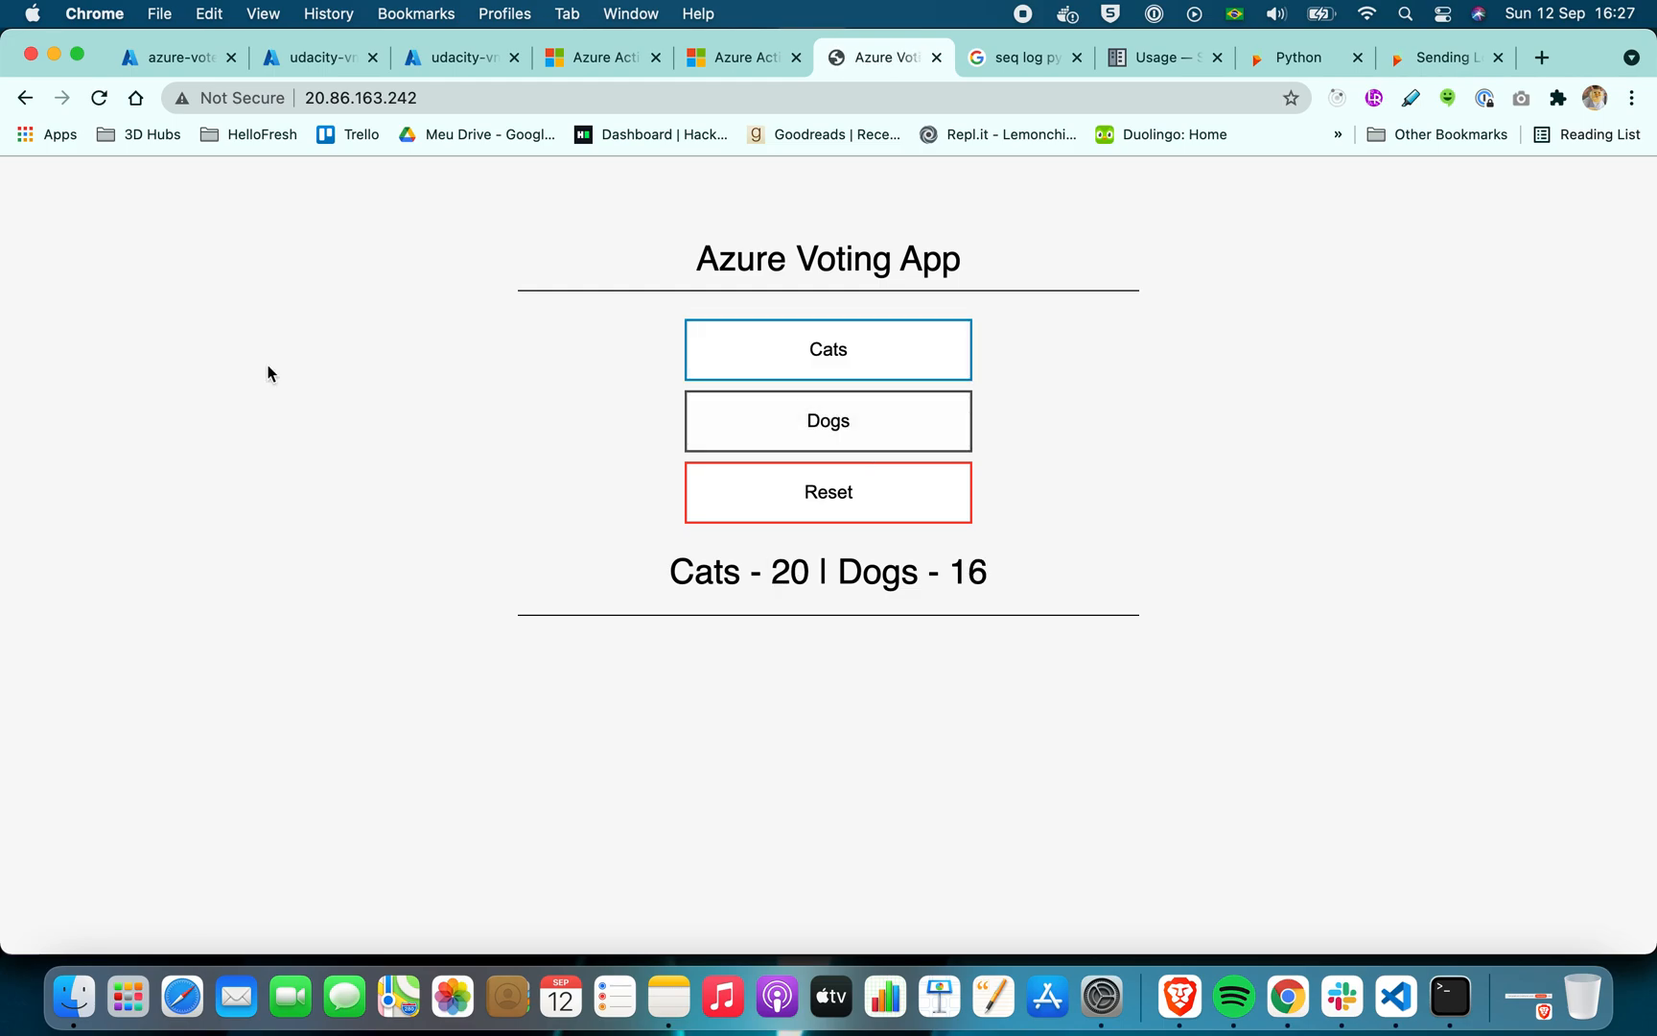
Return to the azure-vote-app-app-insights resource, open its Logs page, and dismiss the example queries dialog
click(184, 49)
scroll(192, 479, down, 5)
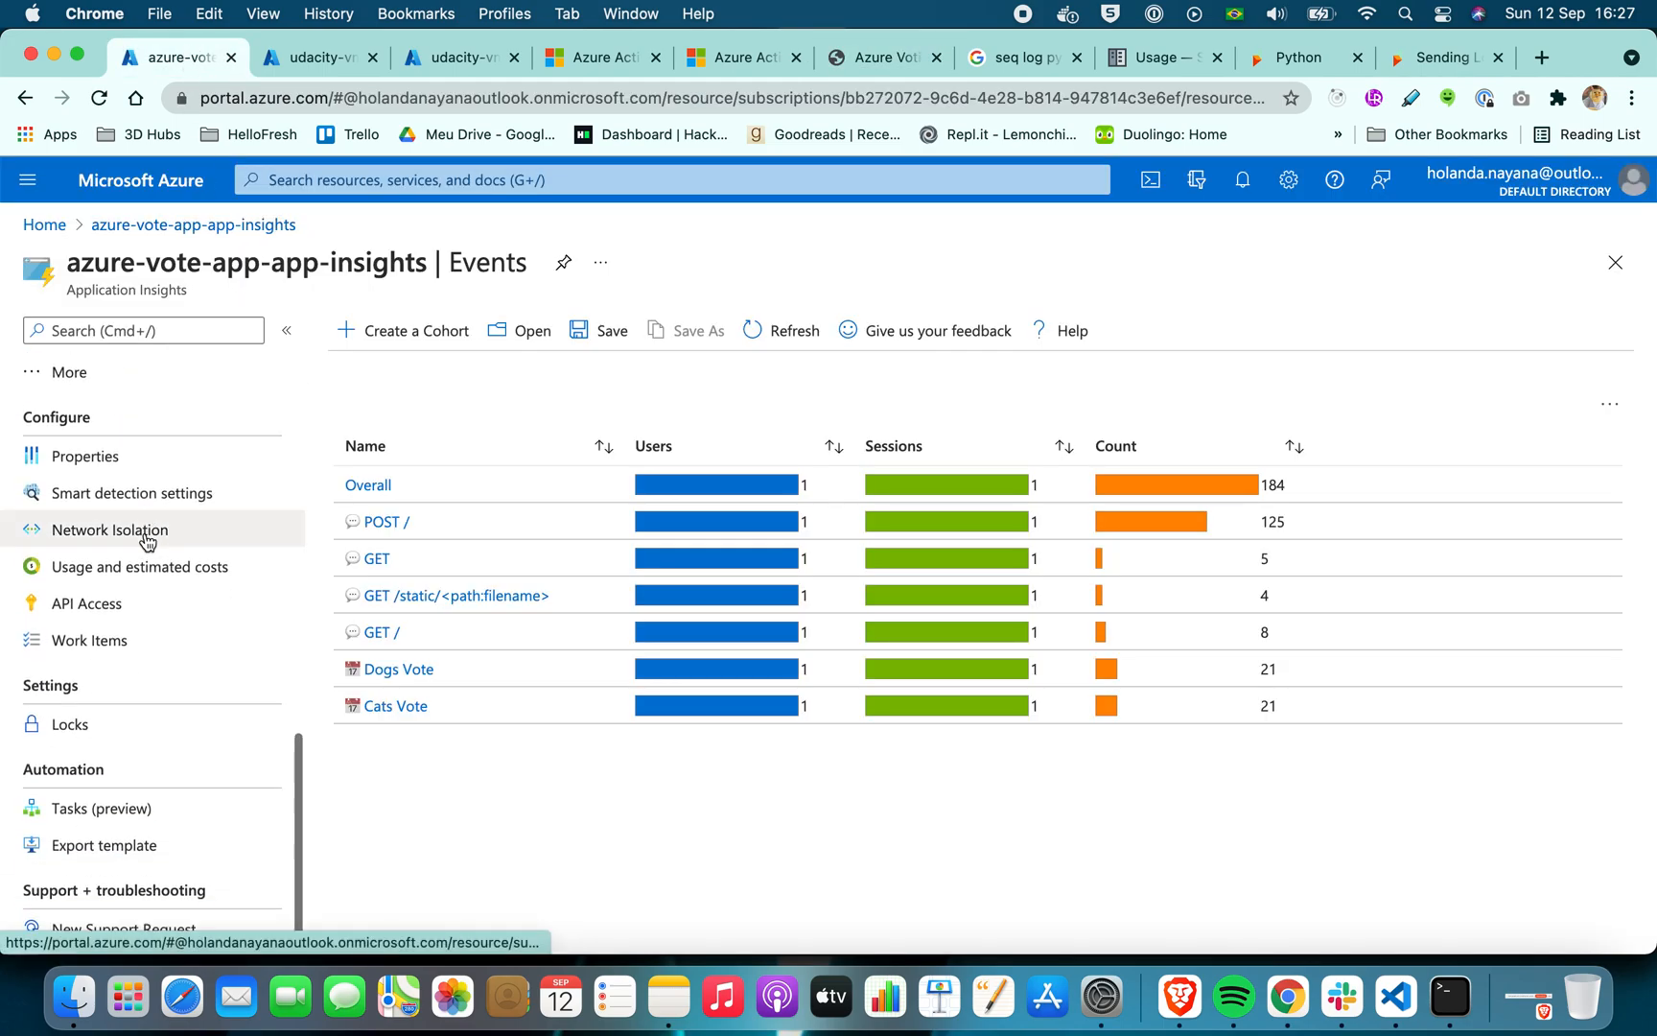
scroll(146, 600, up, 6)
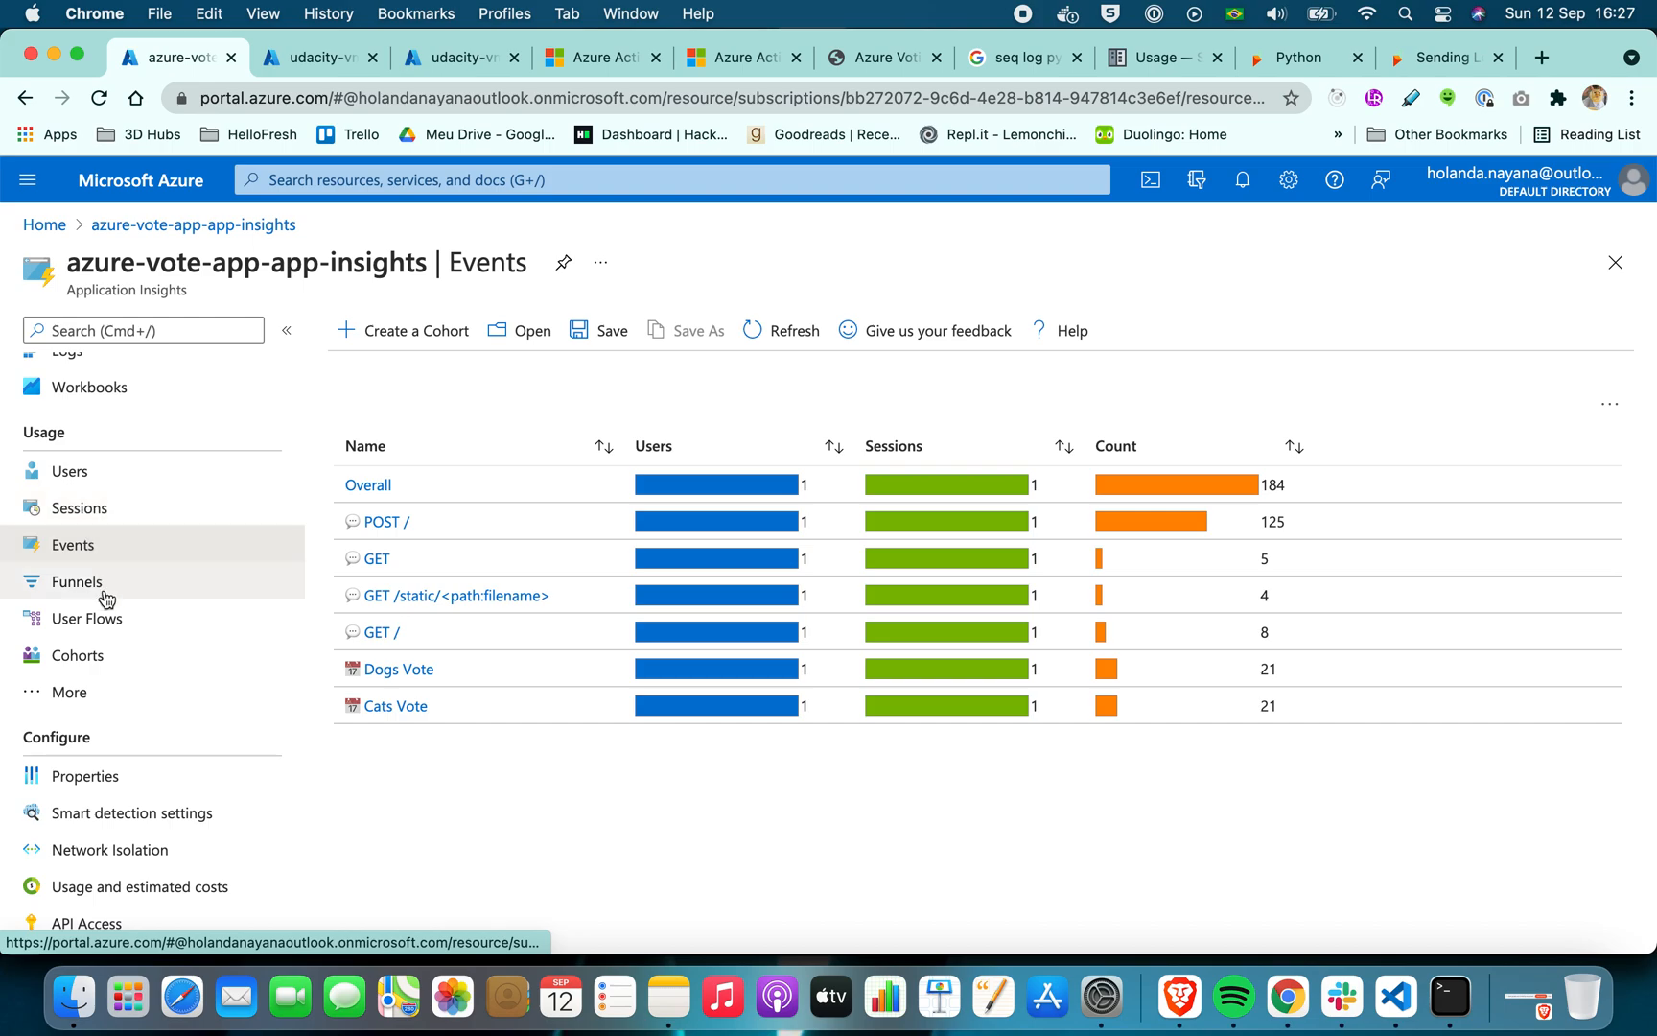
scroll(105, 604, up, 5)
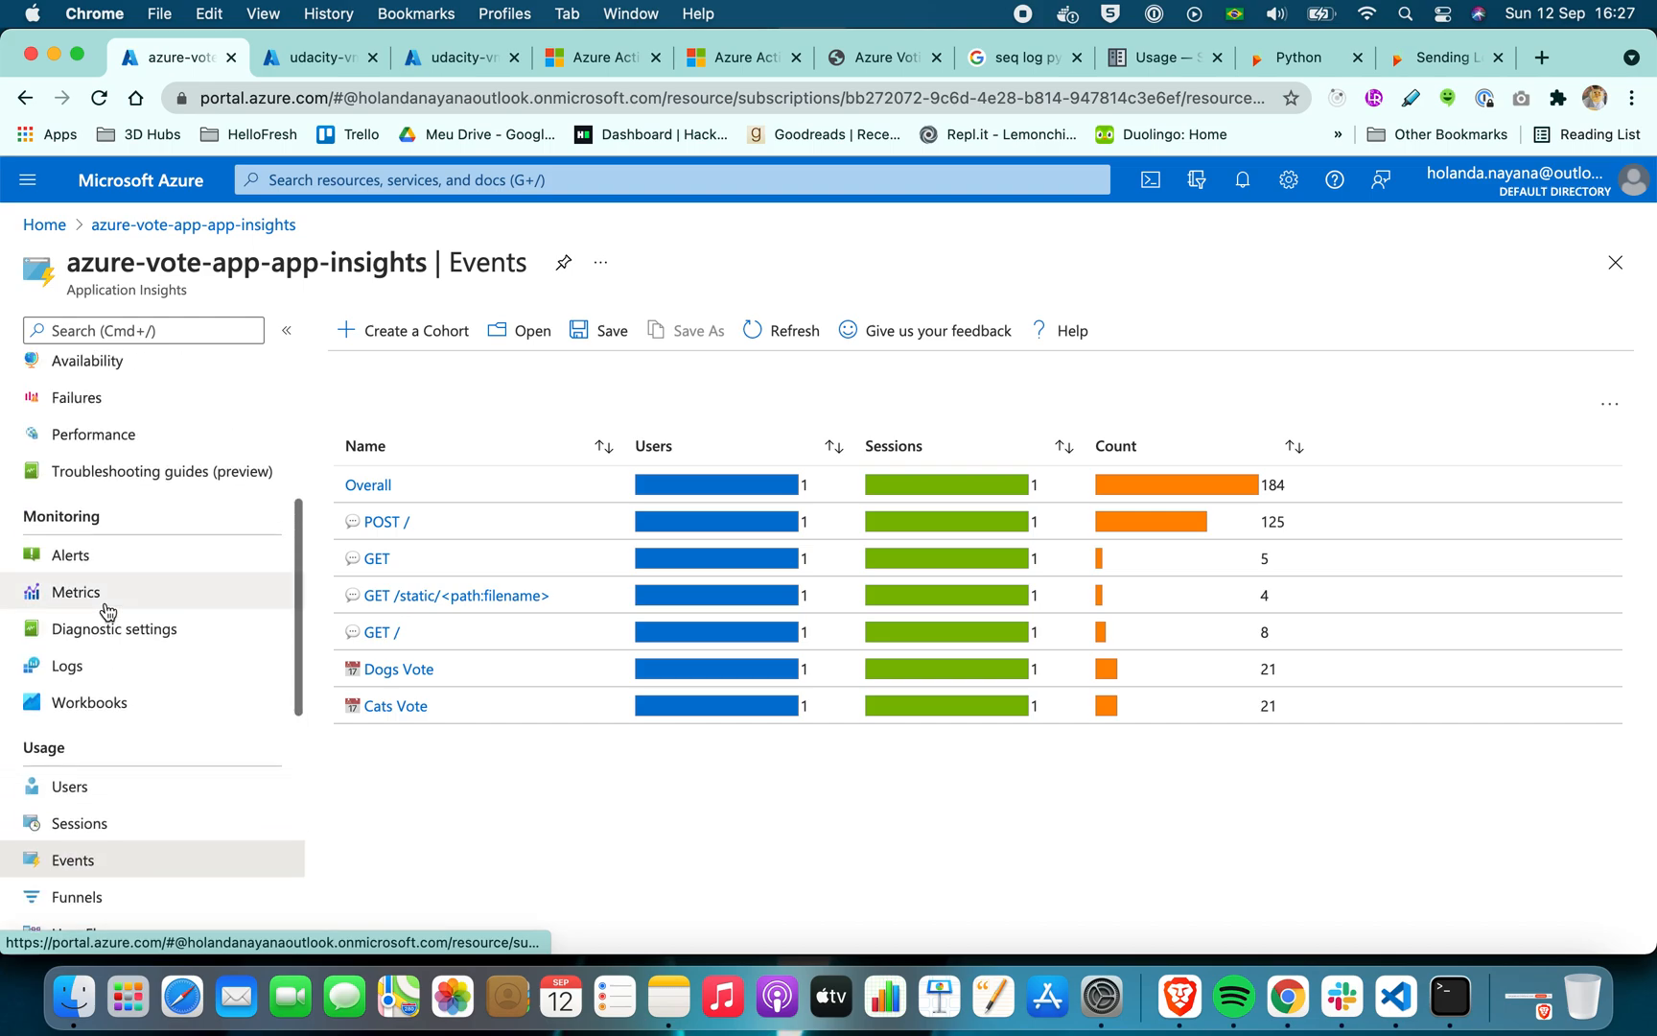
click(98, 665)
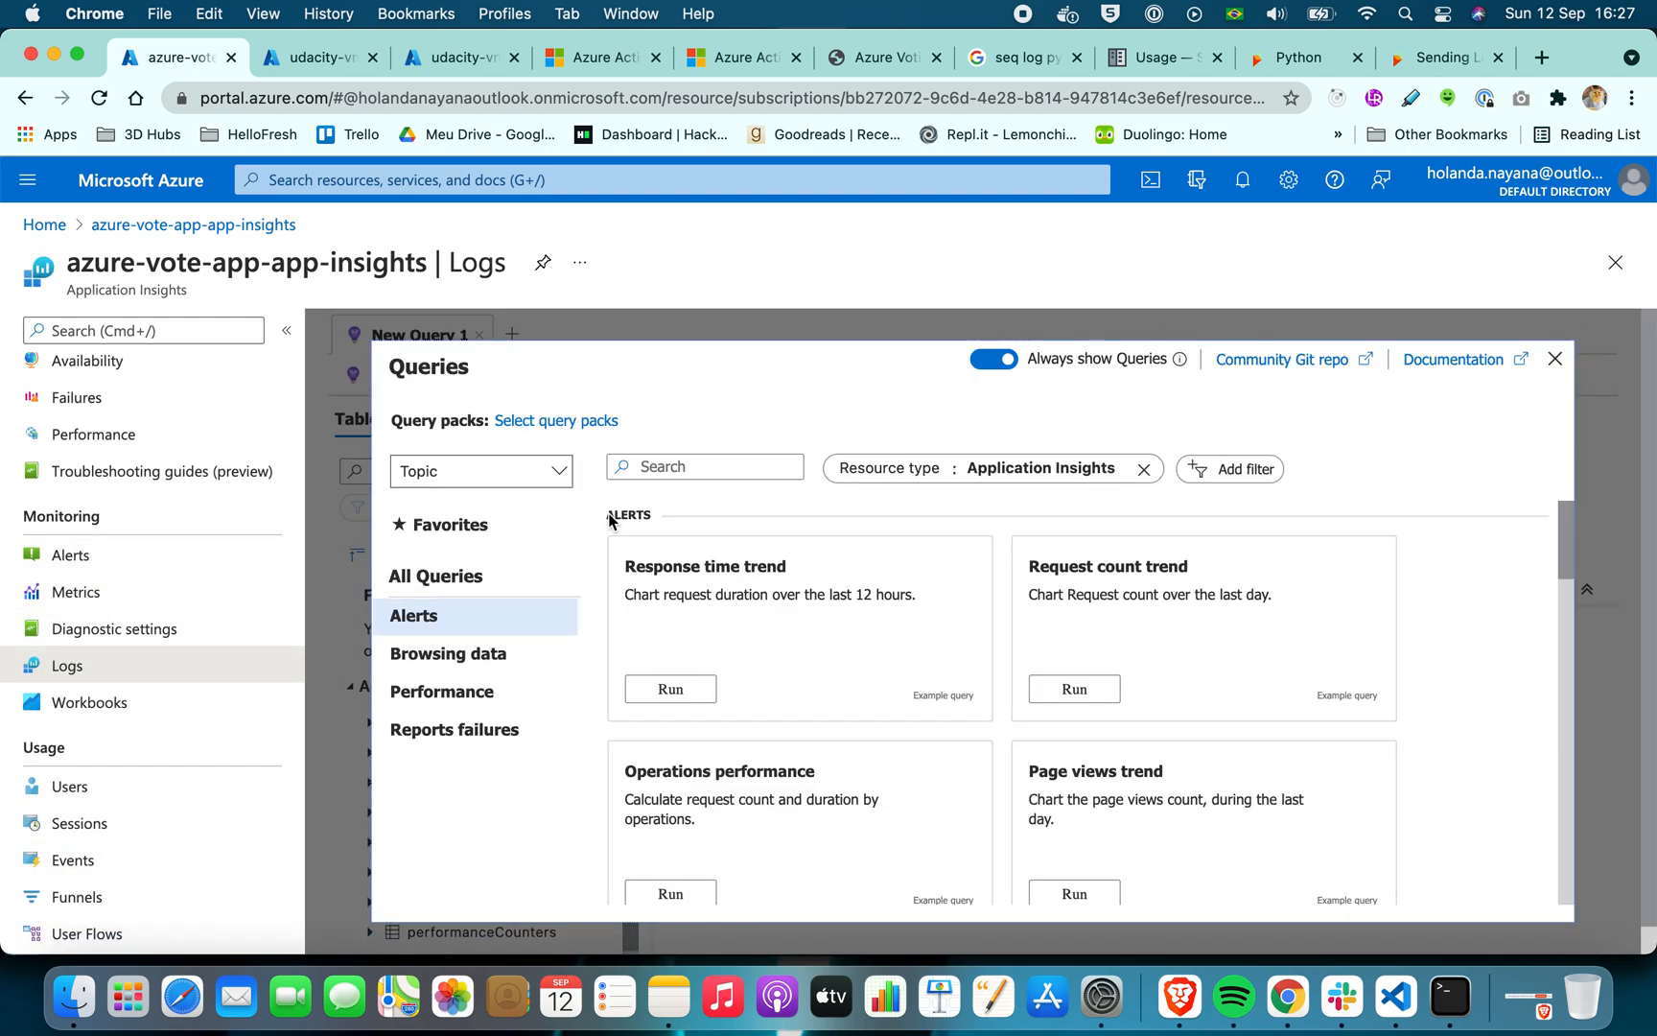
scroll(985, 518, down, 3)
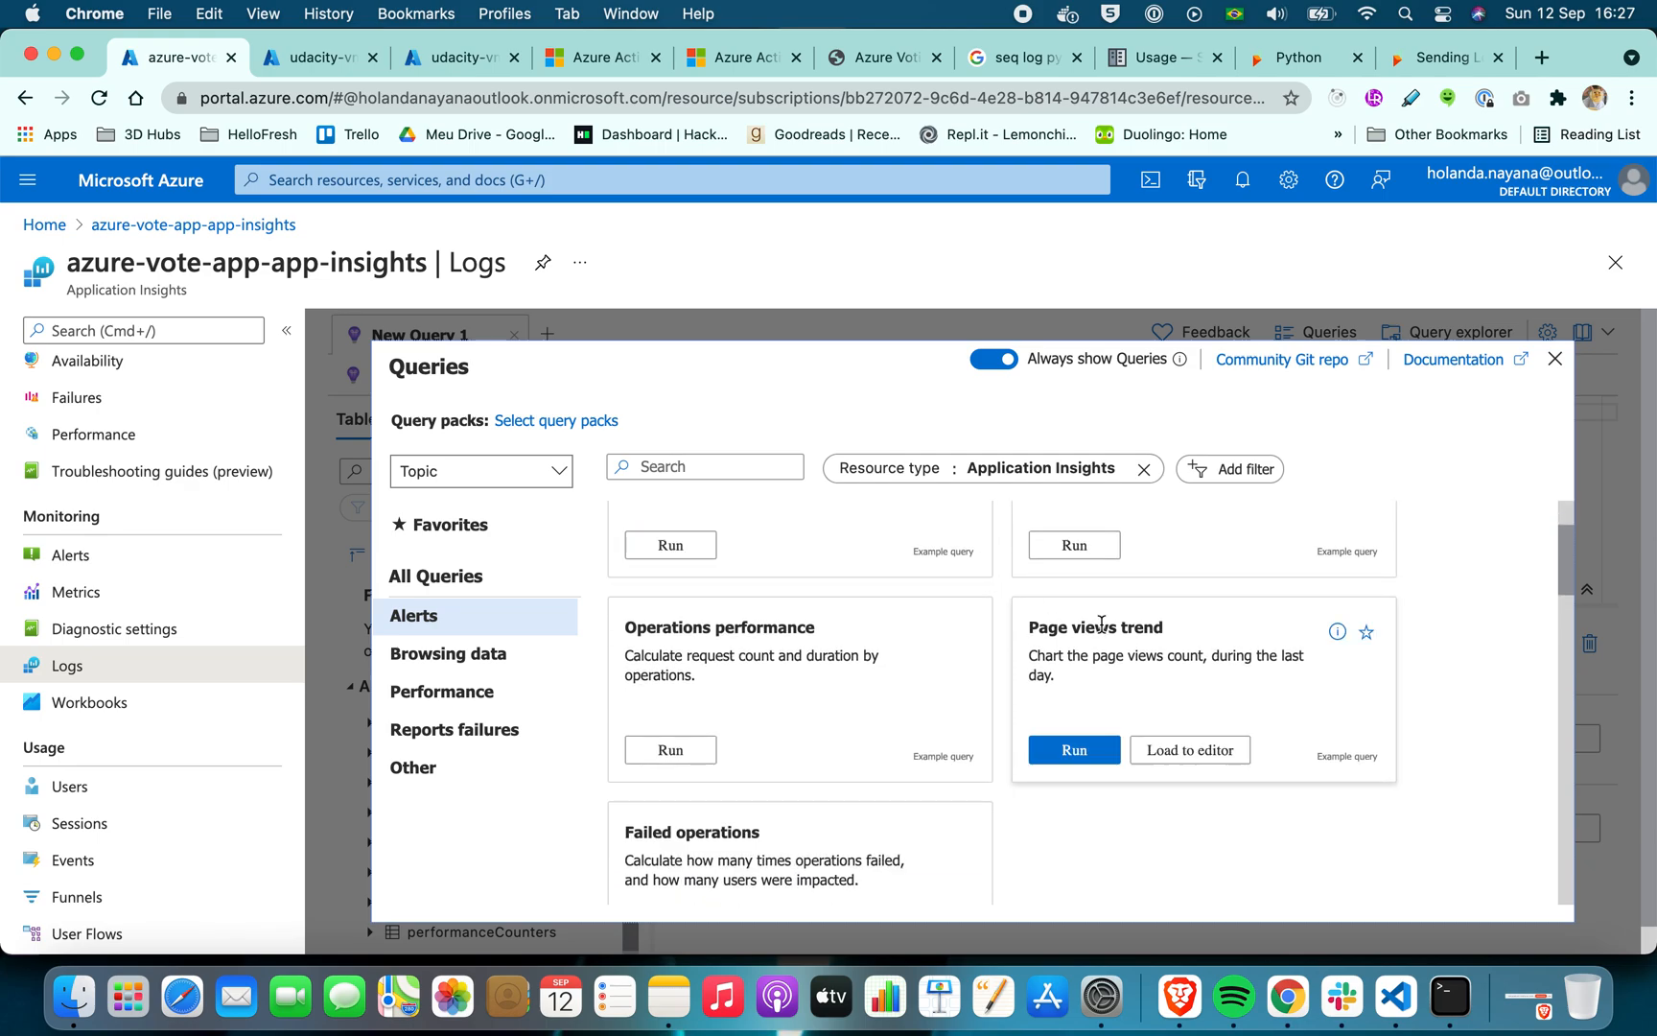
click(1555, 358)
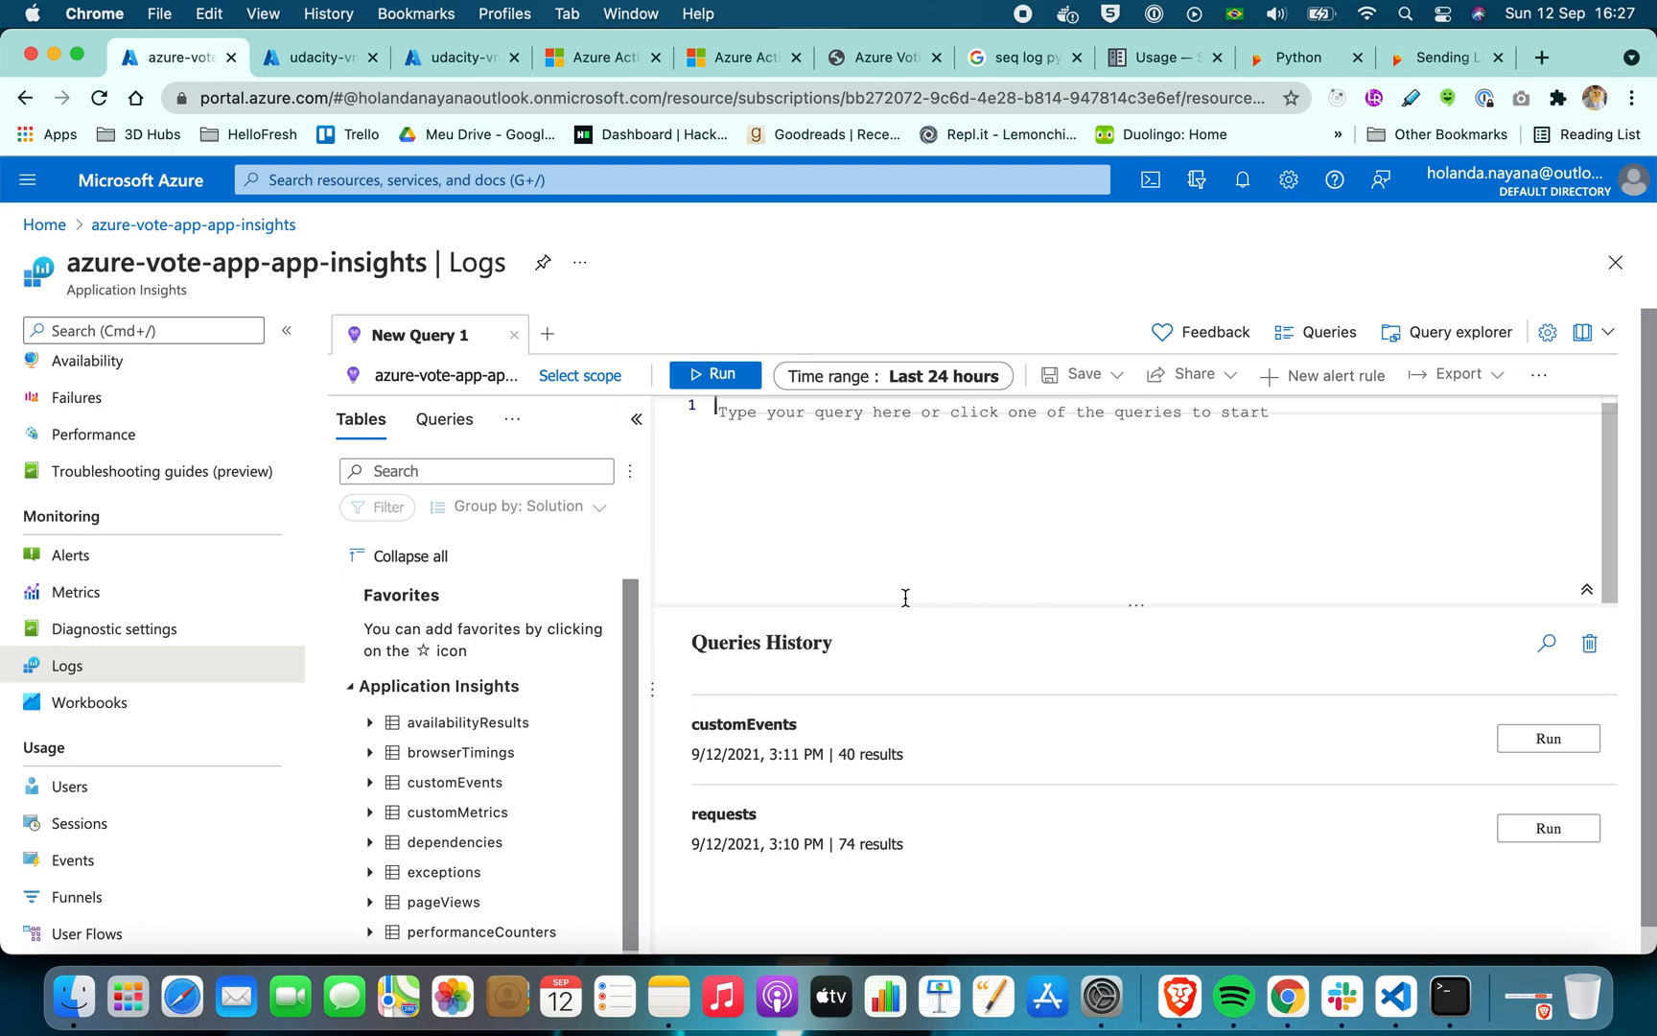
Insert the customEvents table into the query, end it with a semicolon, and run it over the last 24 hours
scroll(517, 734, down, 1)
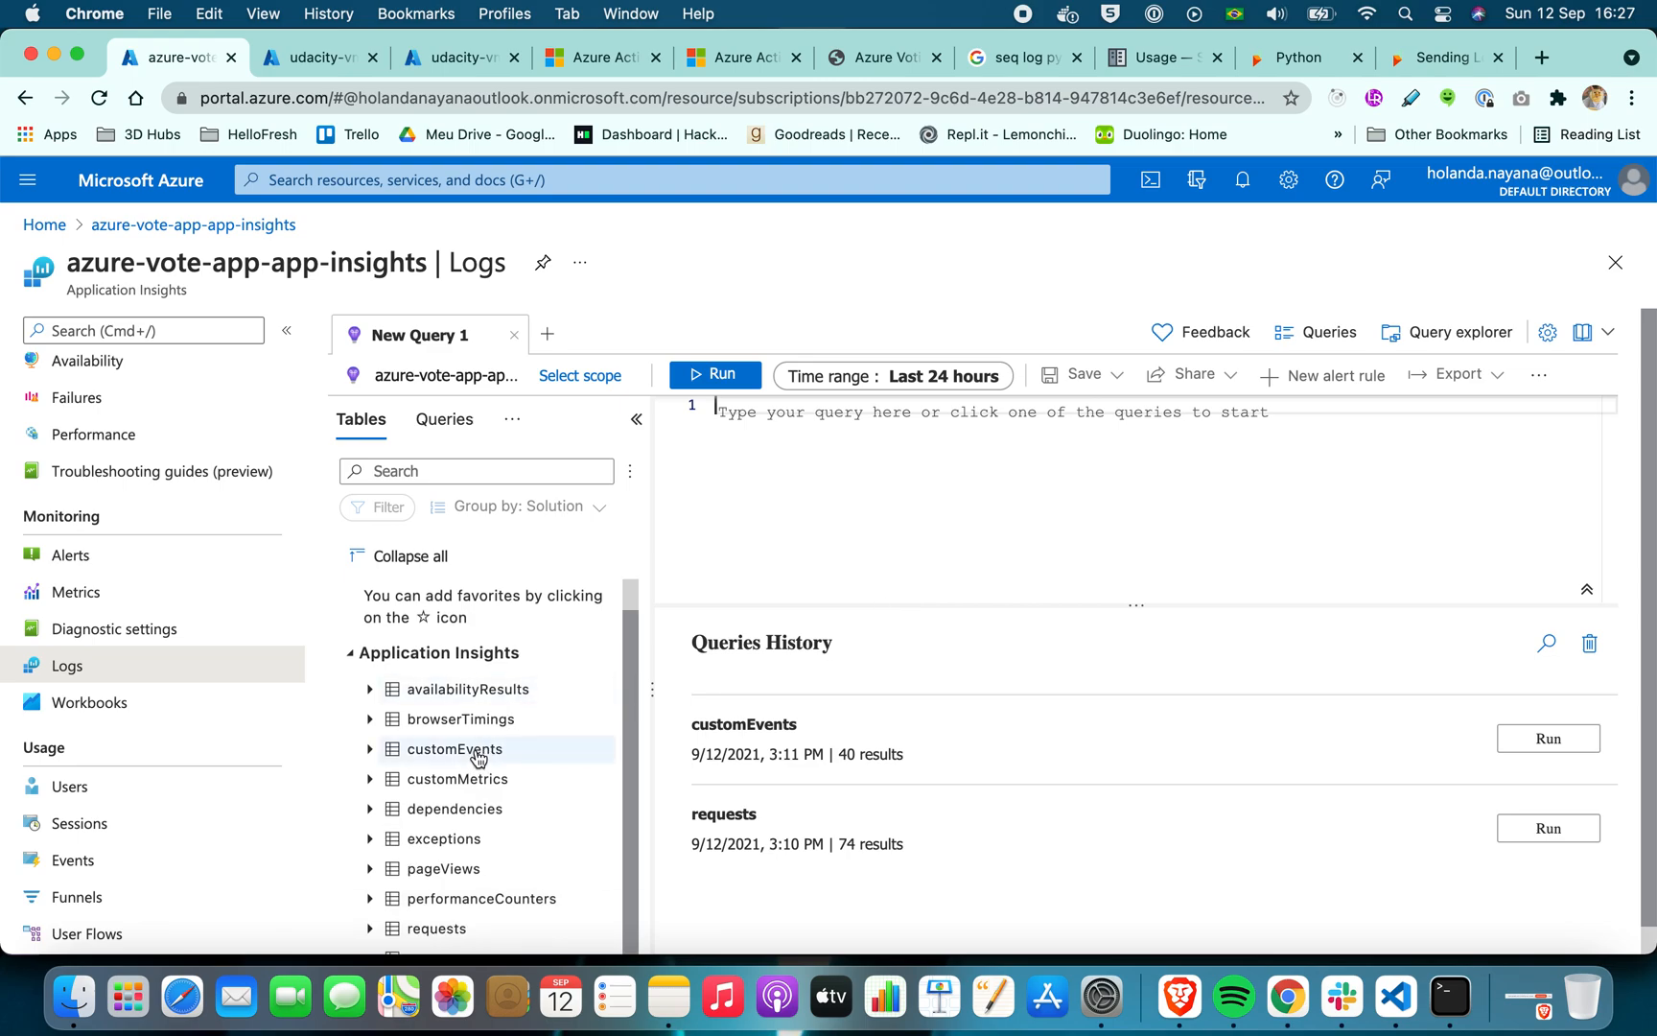
click(476, 758)
double_click(475, 758)
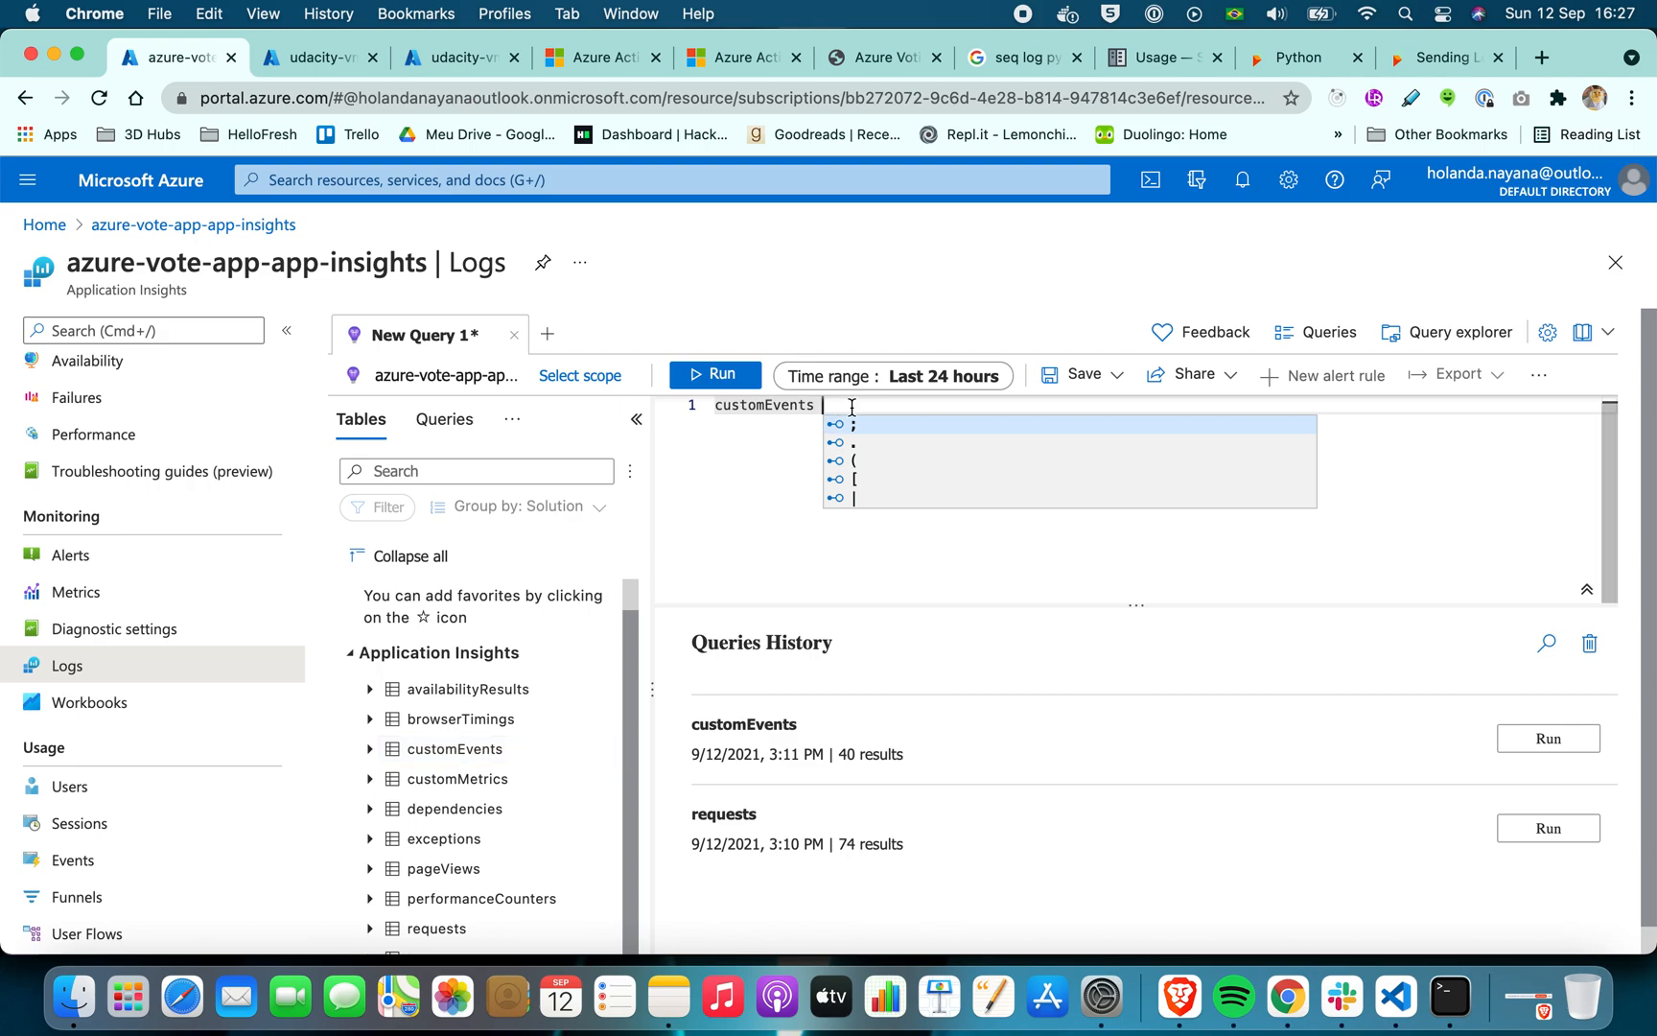
text(;)
click(714, 373)
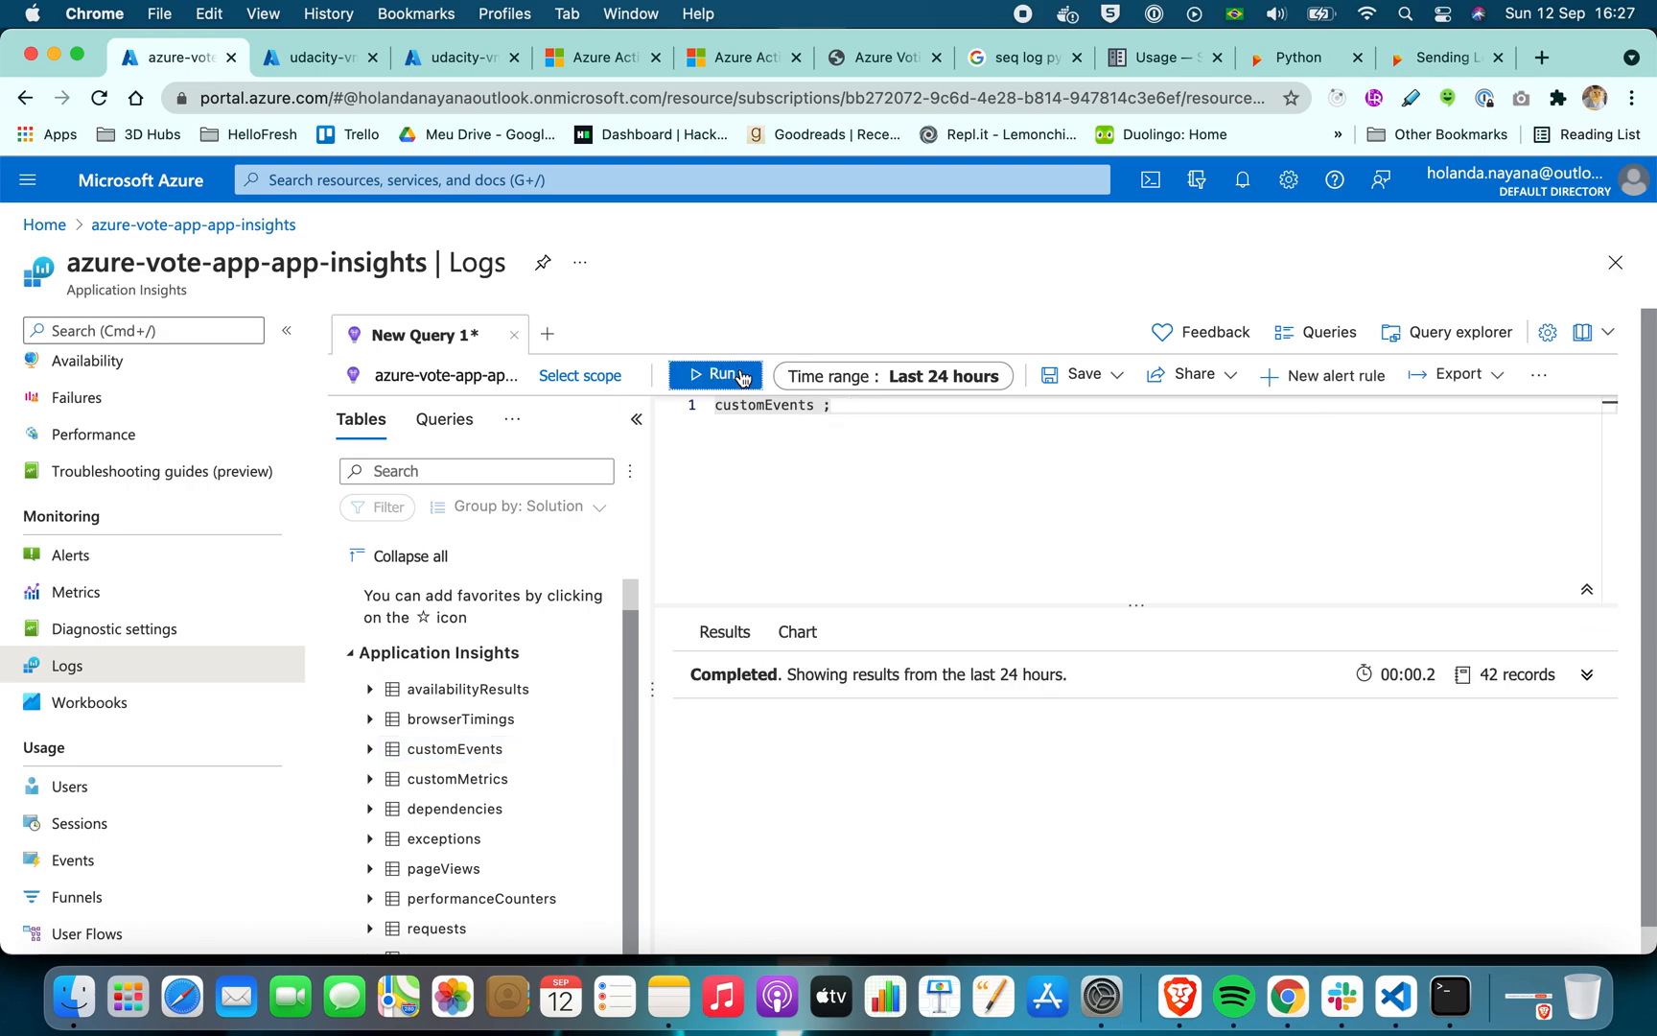
Collapse the resource navigation and enlarge the query results area by shrinking the query editor
click(286, 330)
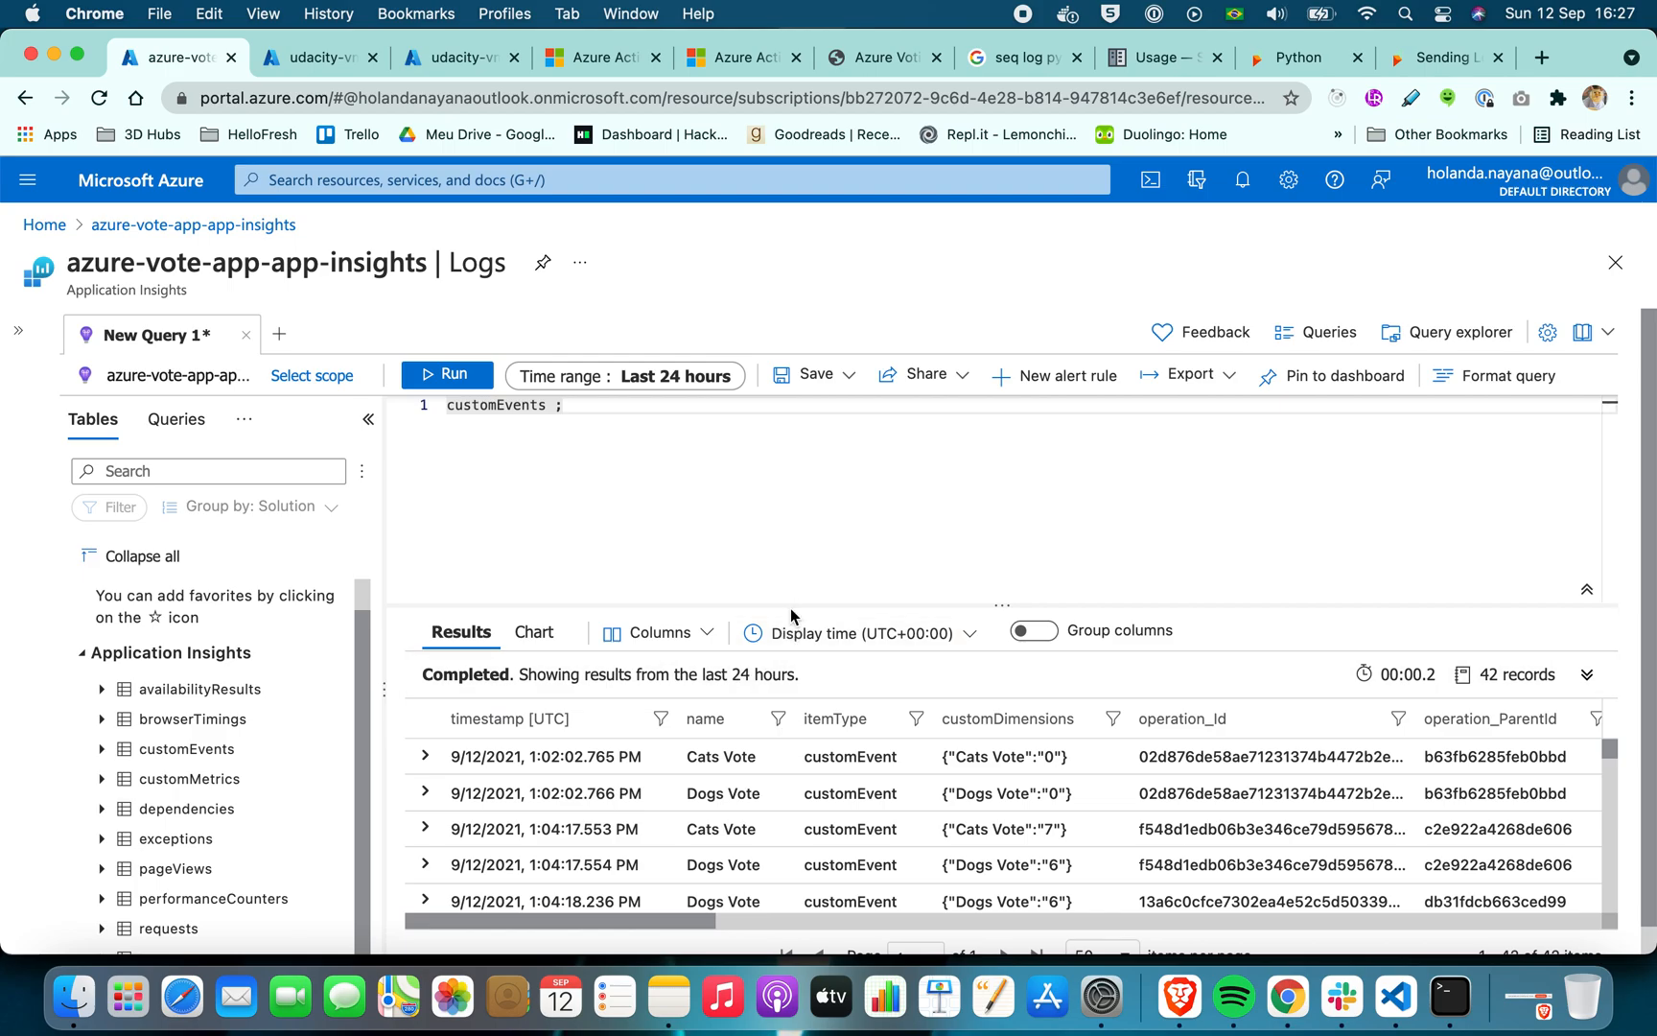
drag(790, 606, 774, 505)
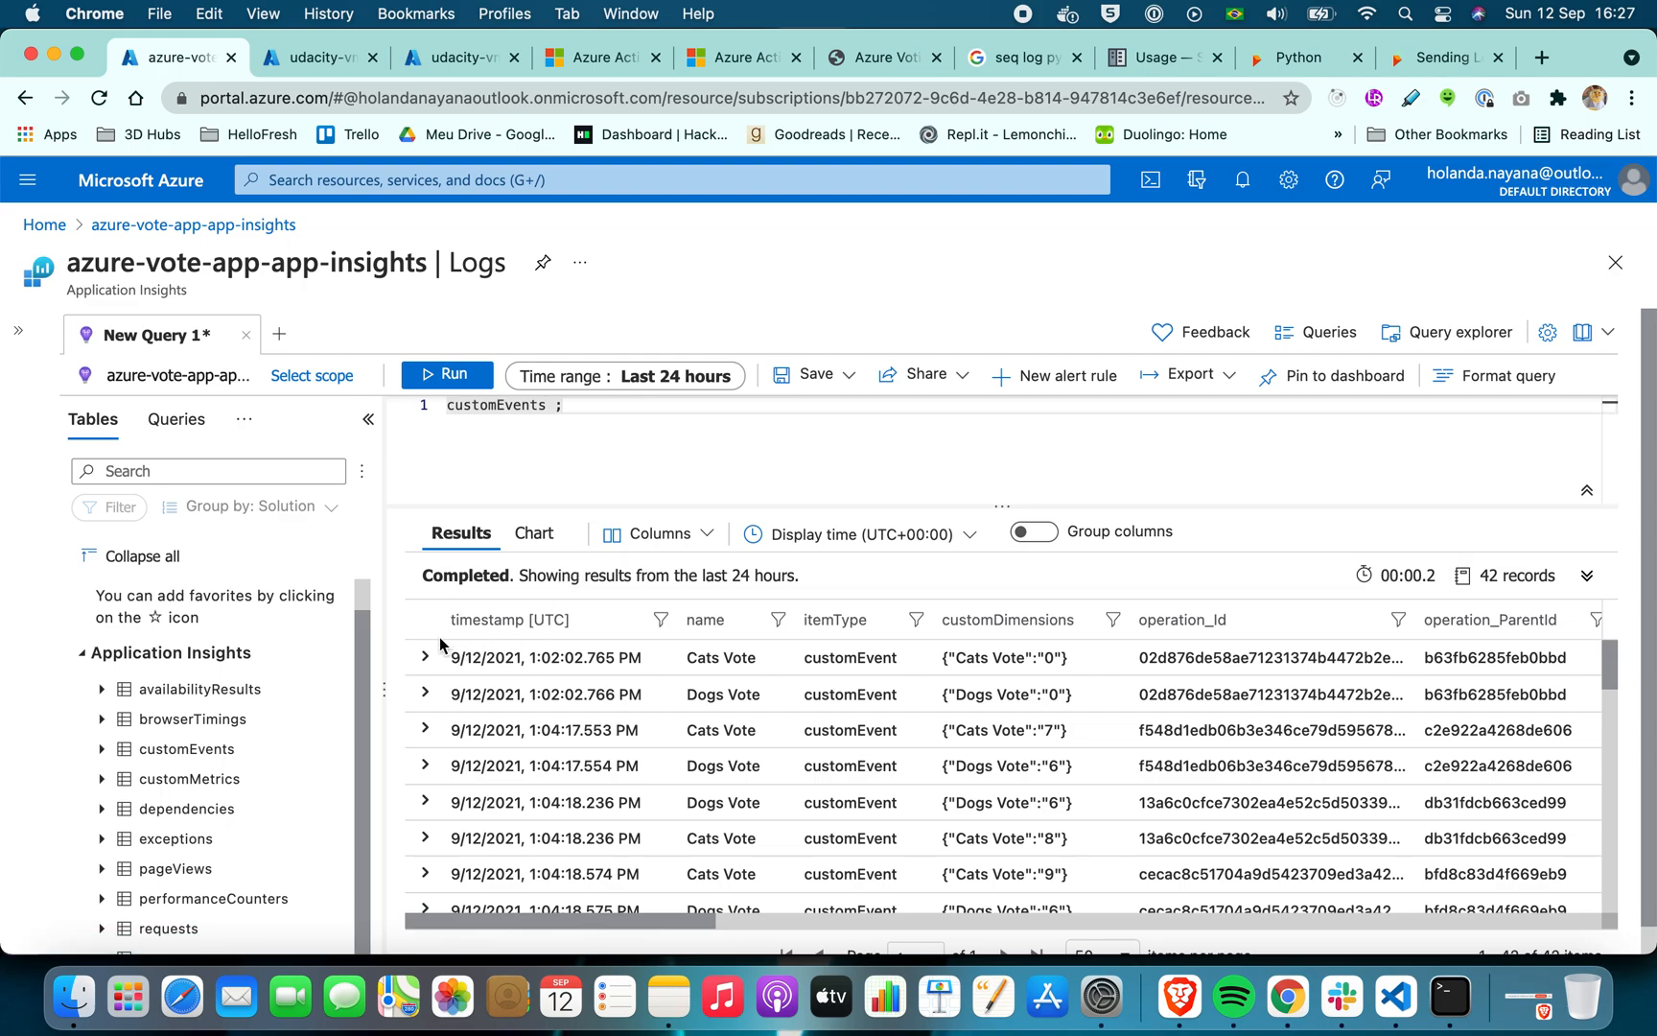
scroll(191, 826, down, 1)
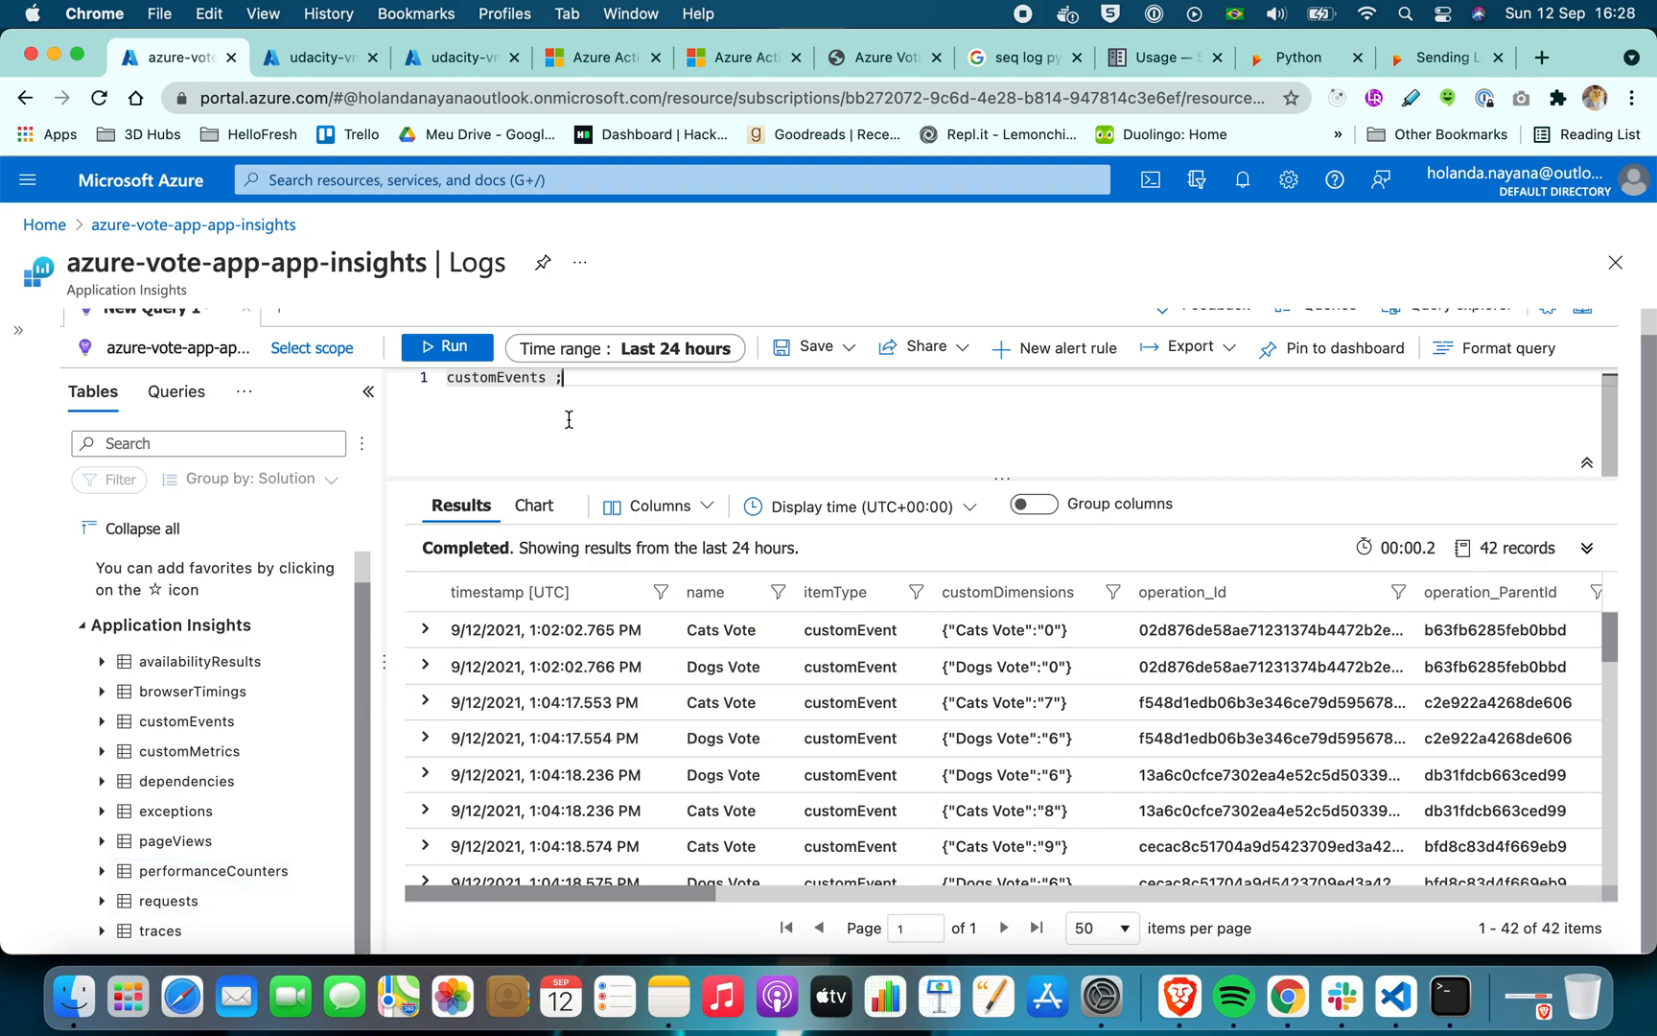
Expand the first Cats Vote record in the results and inspect its customDimensions and other properties
click(422, 632)
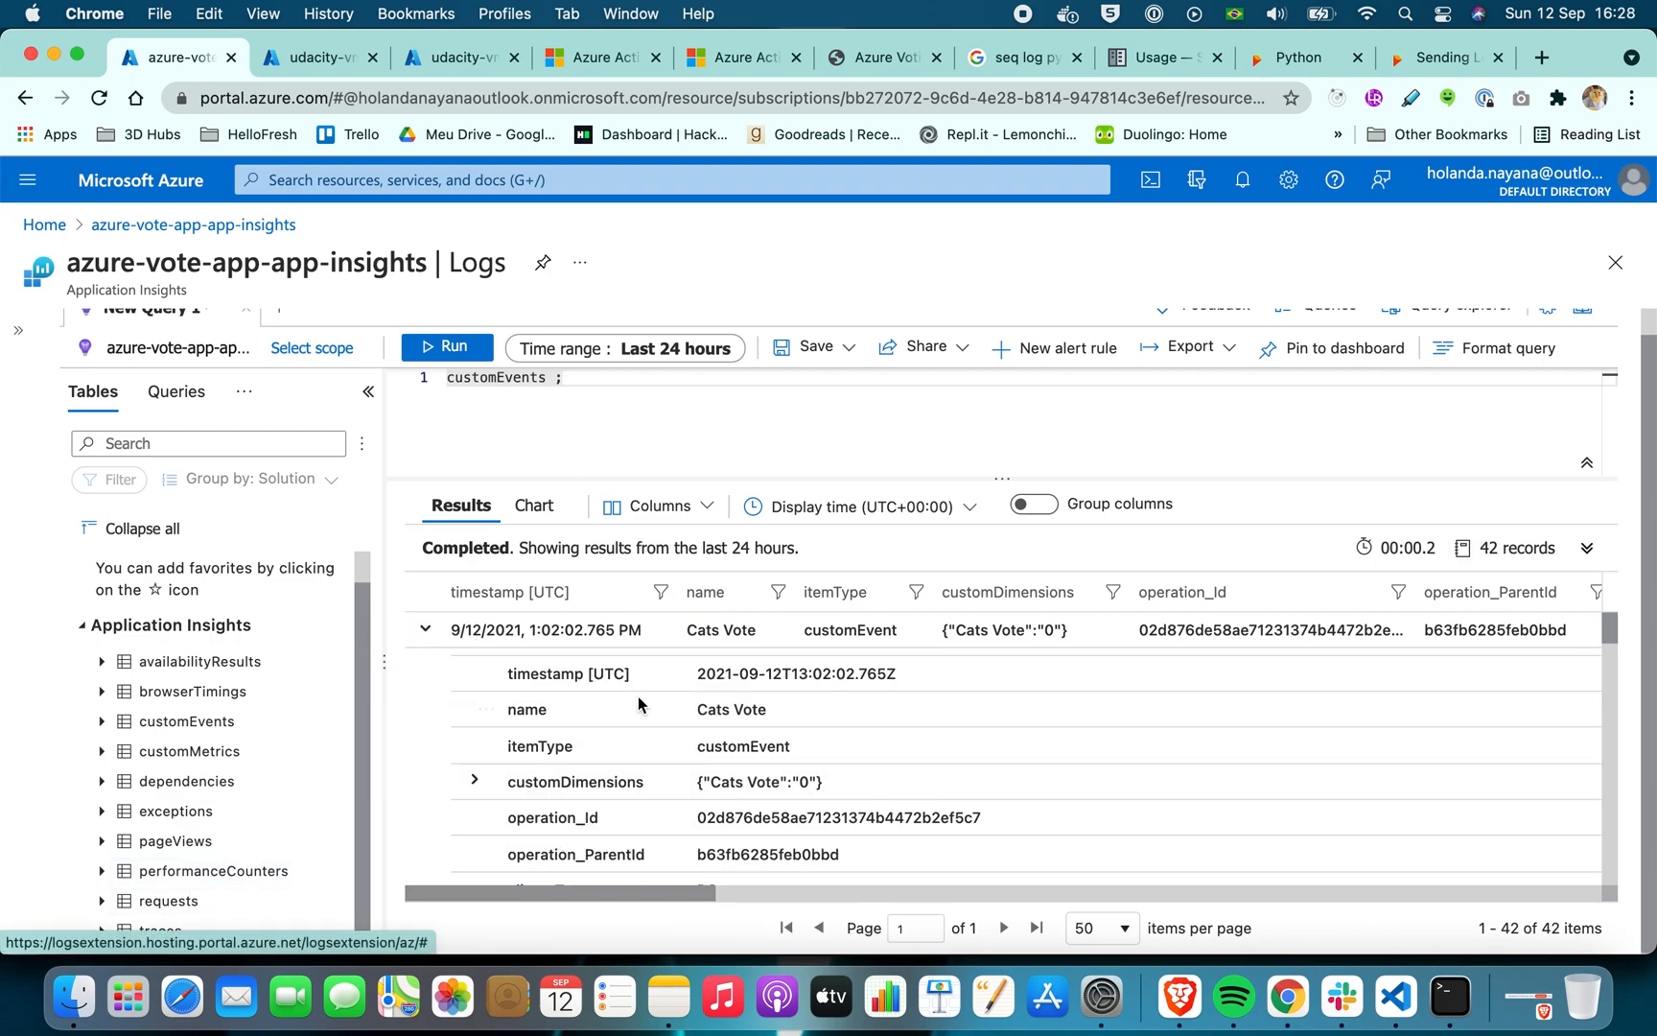
click(474, 780)
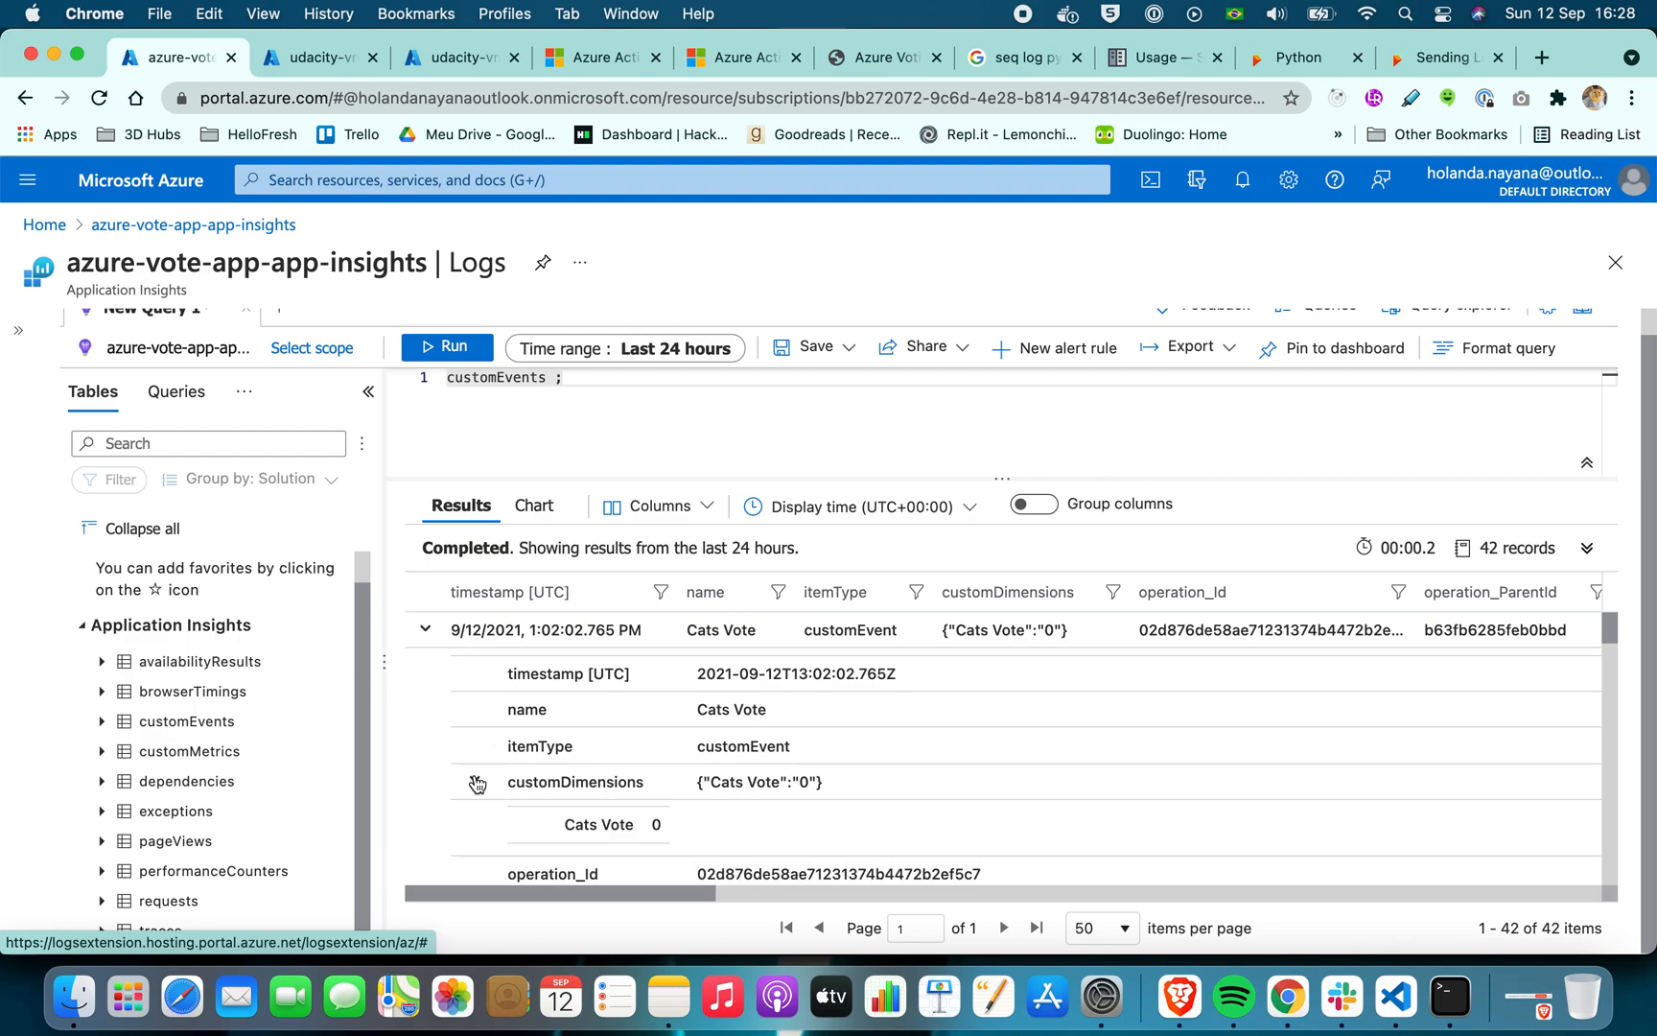
scroll(731, 737, down, 3)
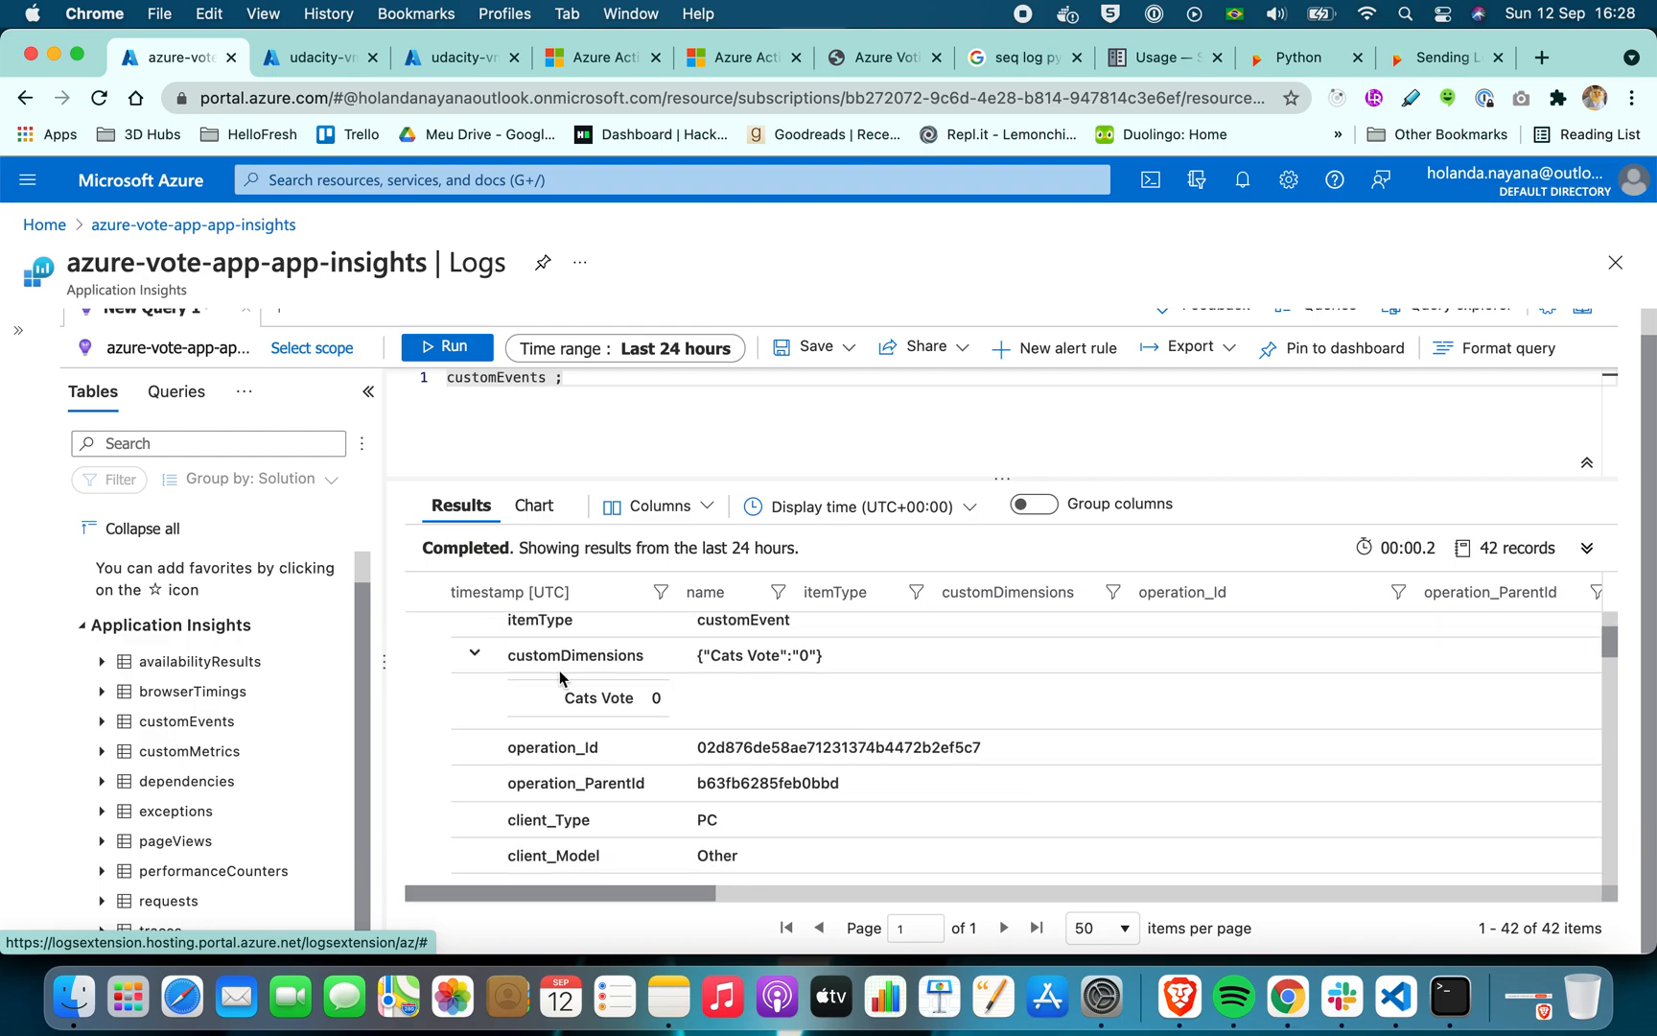
click(475, 653)
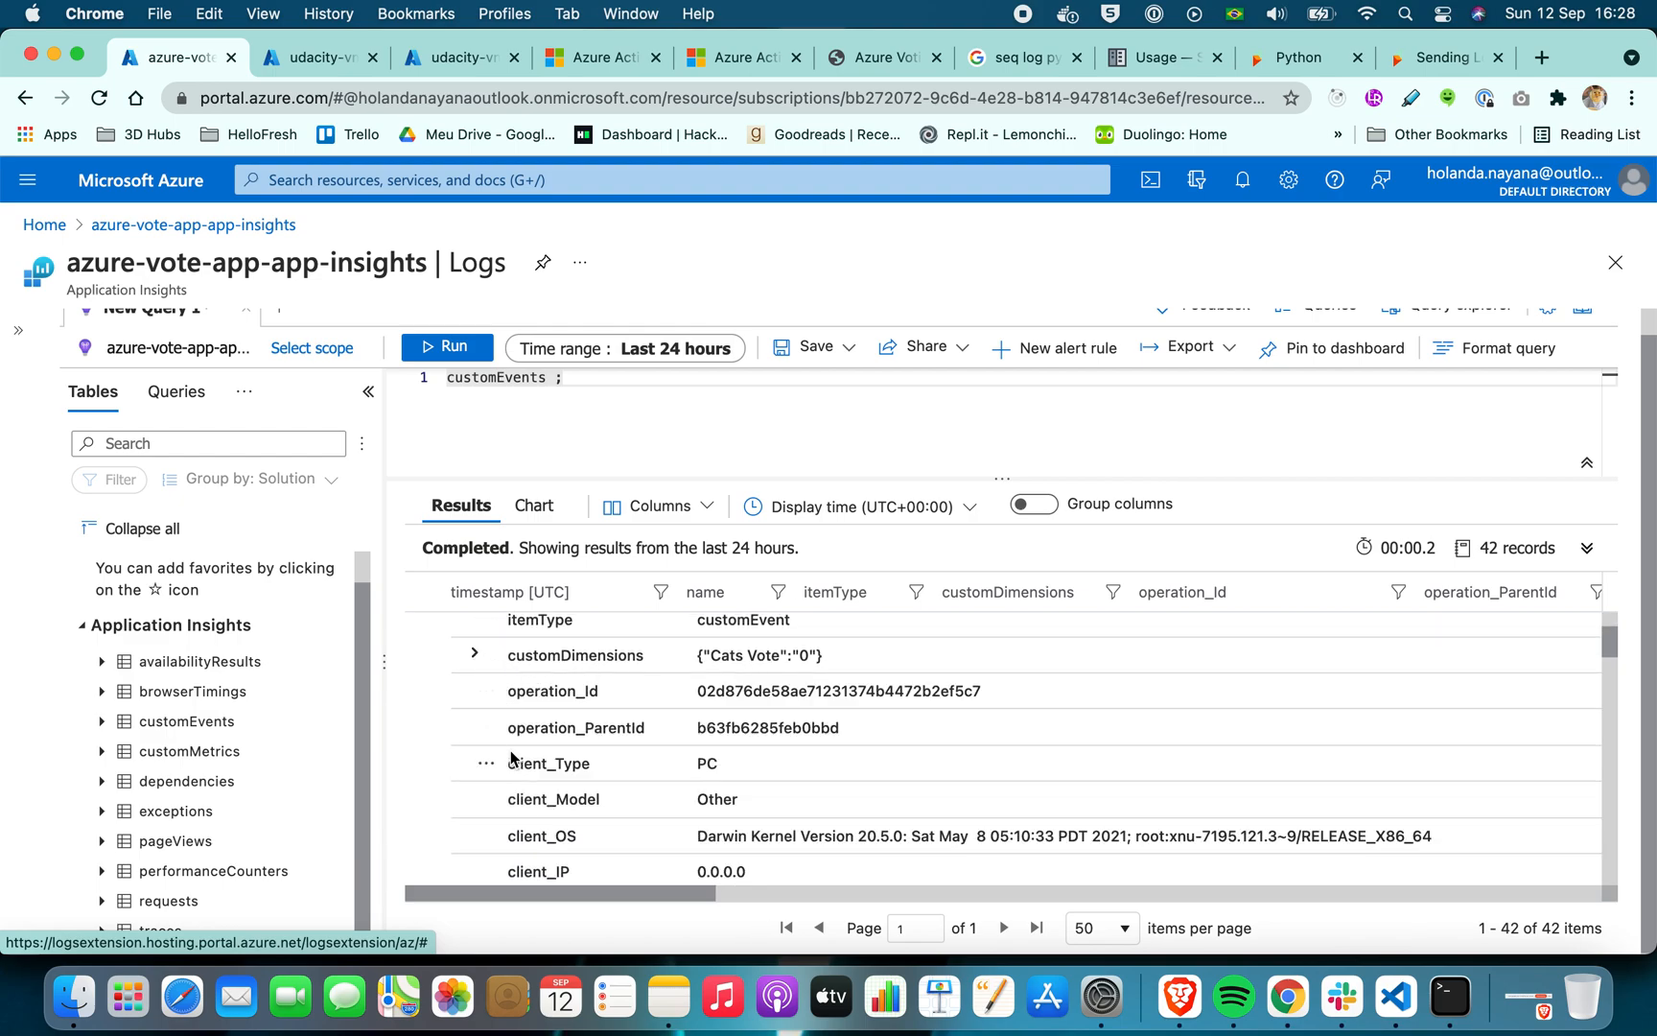
click(475, 655)
click(475, 656)
Display the customEvents results as a chart and change the chart type to Doughnut
click(534, 505)
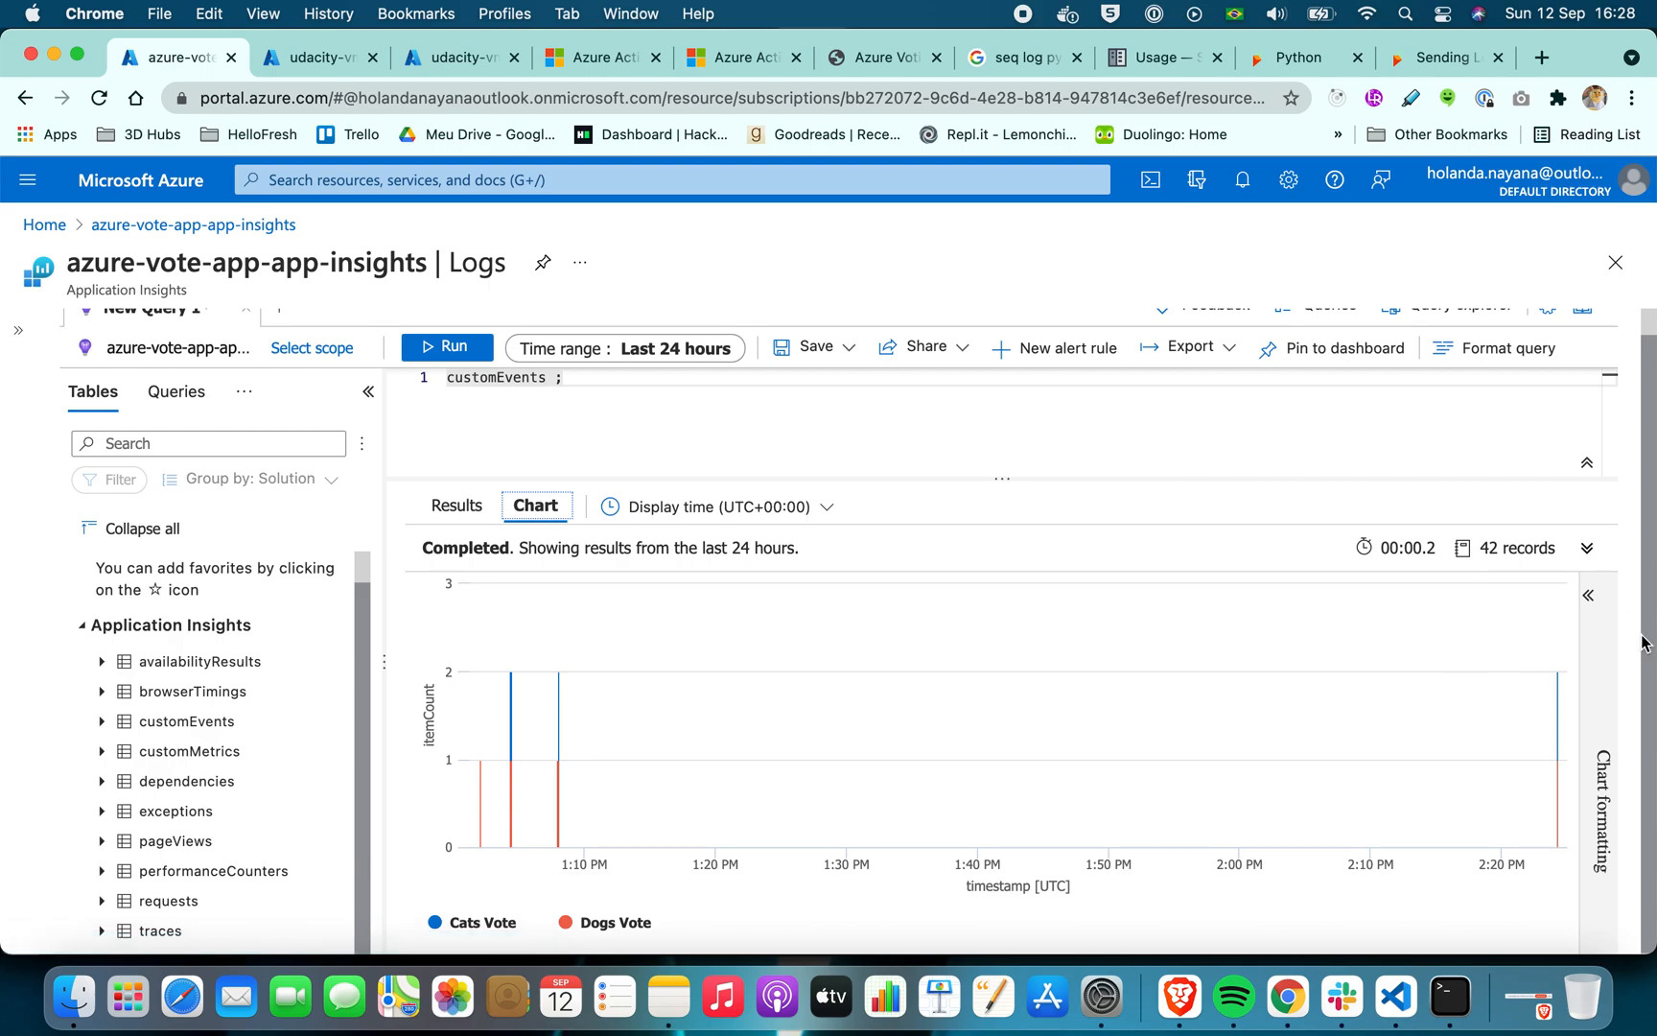
click(1597, 600)
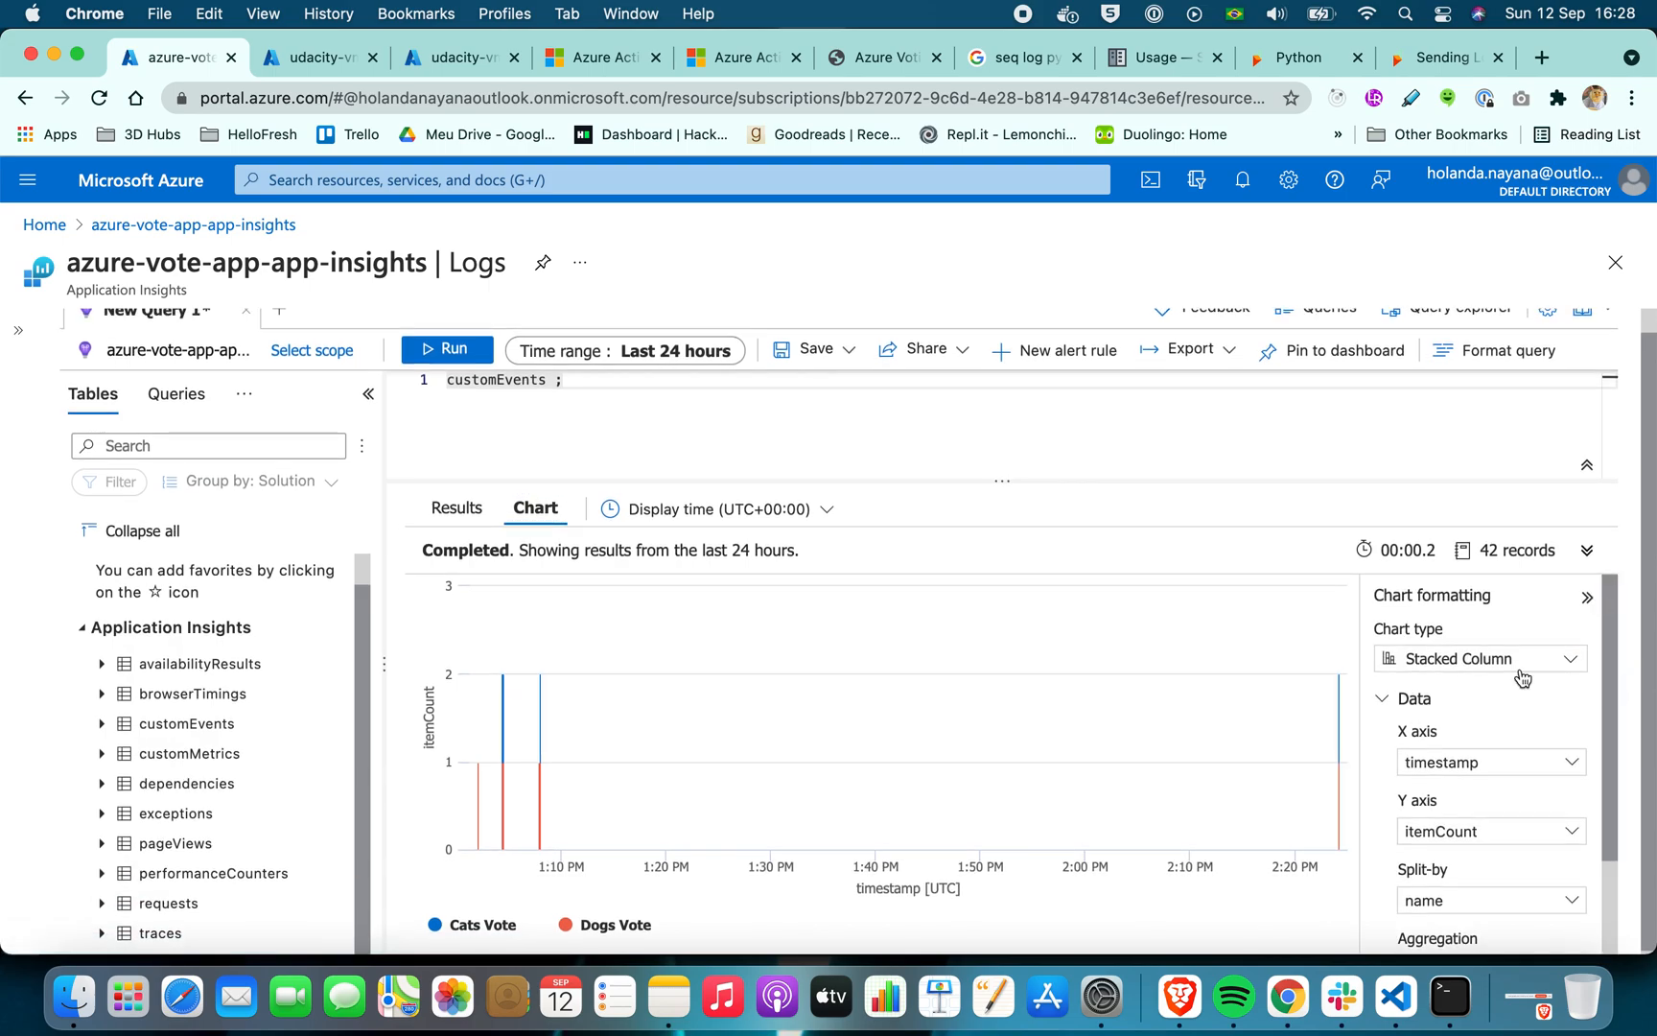
click(1491, 668)
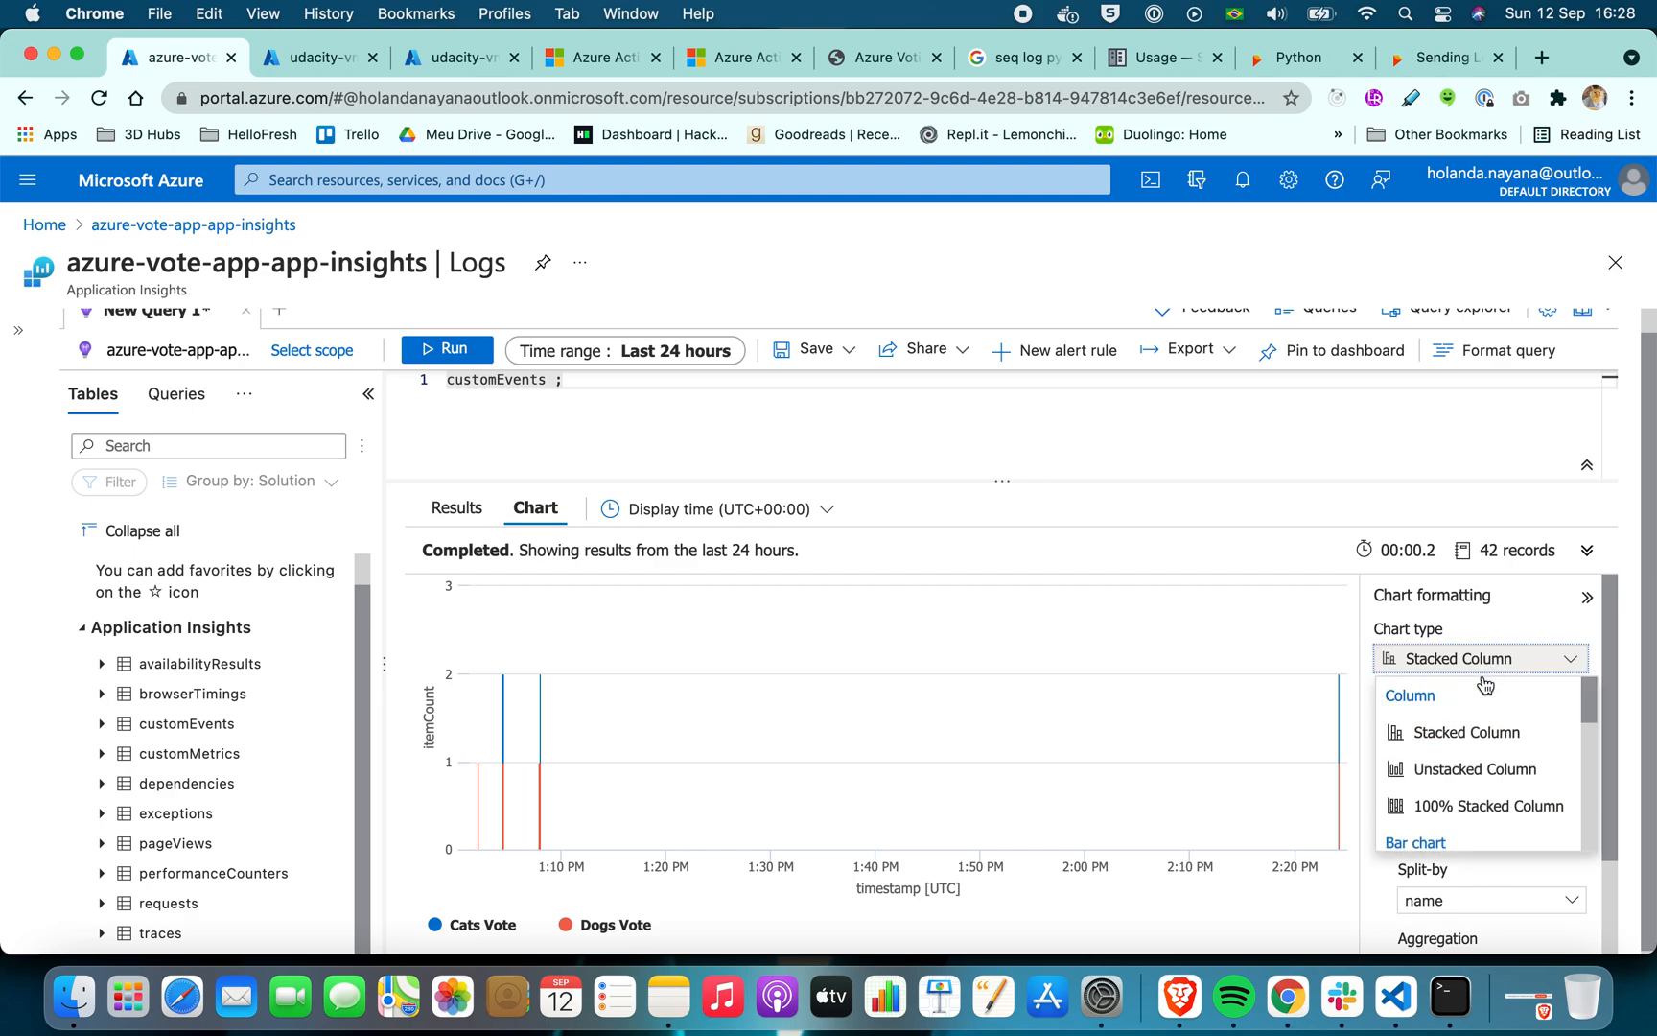
scroll(1472, 739, down, 3)
scroll(1467, 736, down, 5)
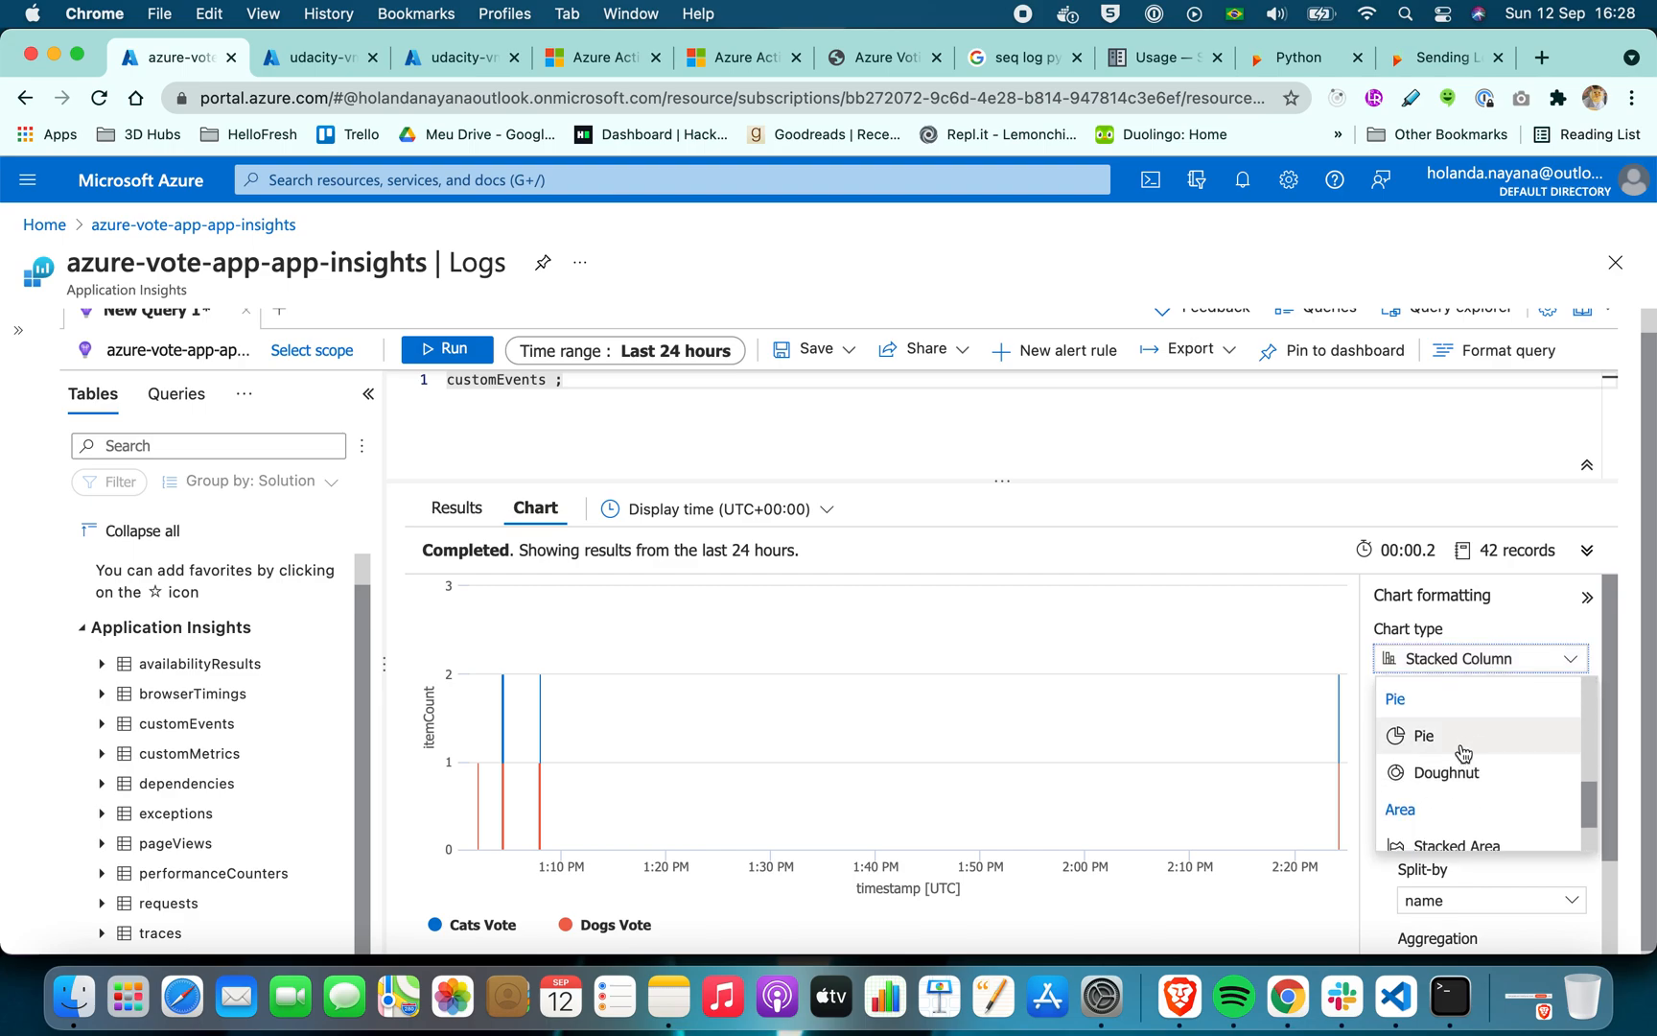
click(1460, 772)
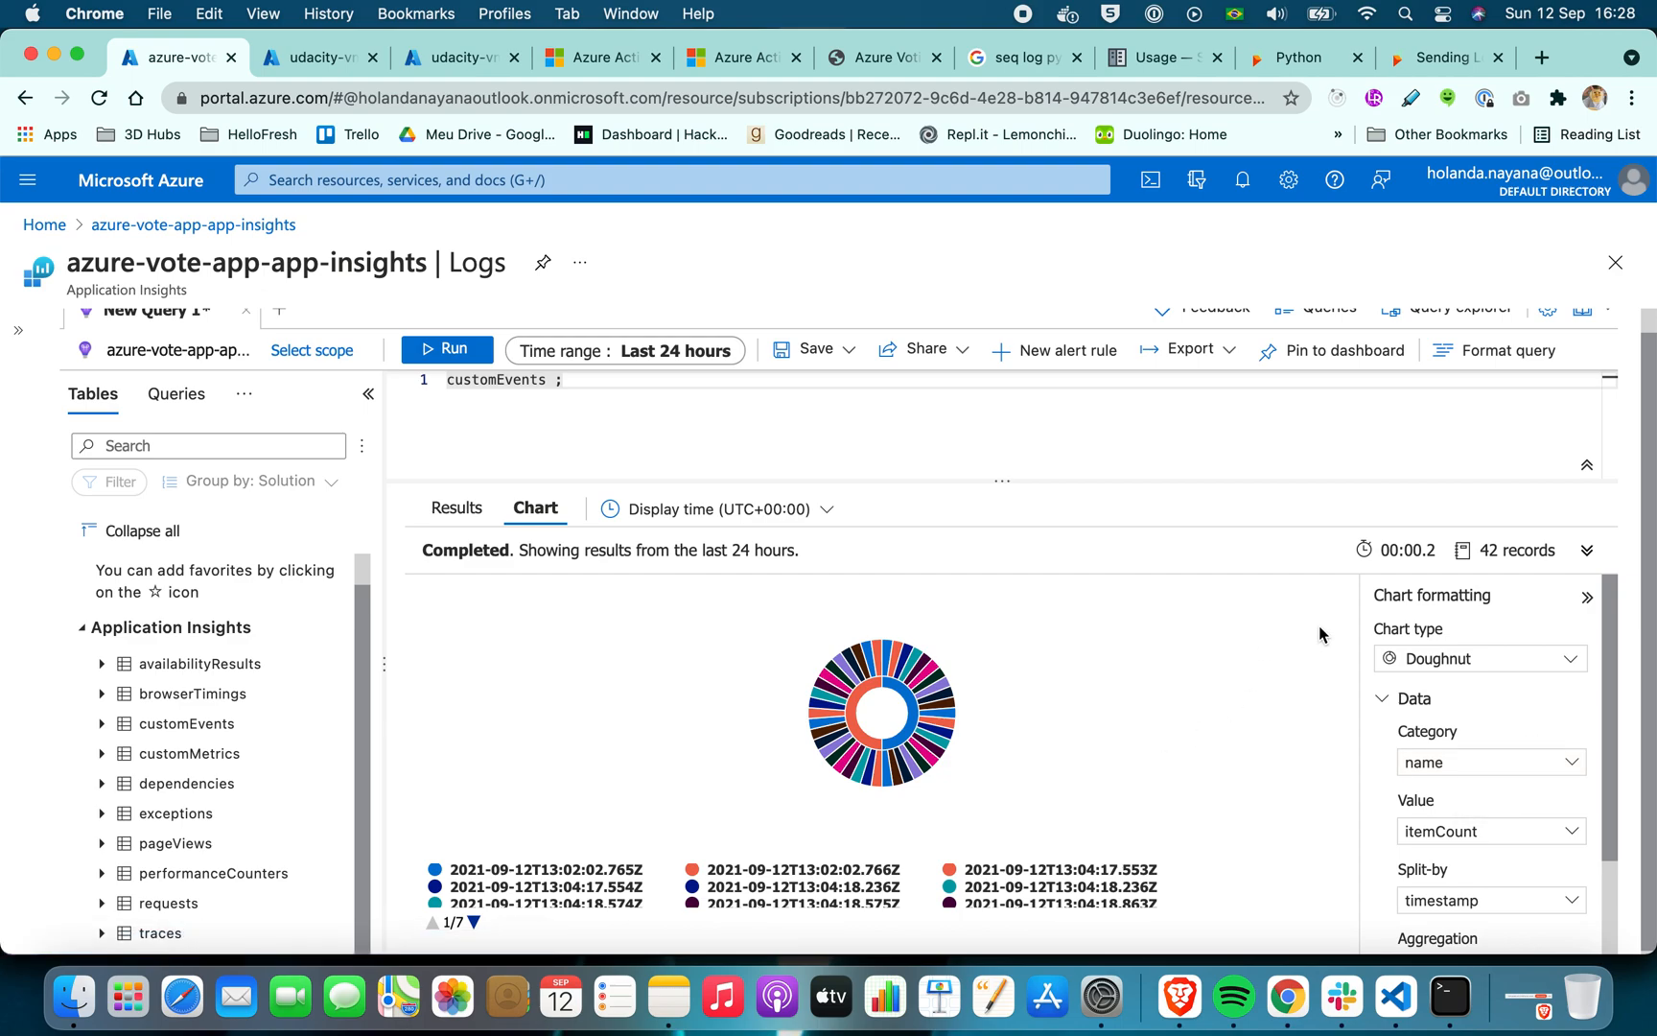
scroll(1319, 635, down, 1)
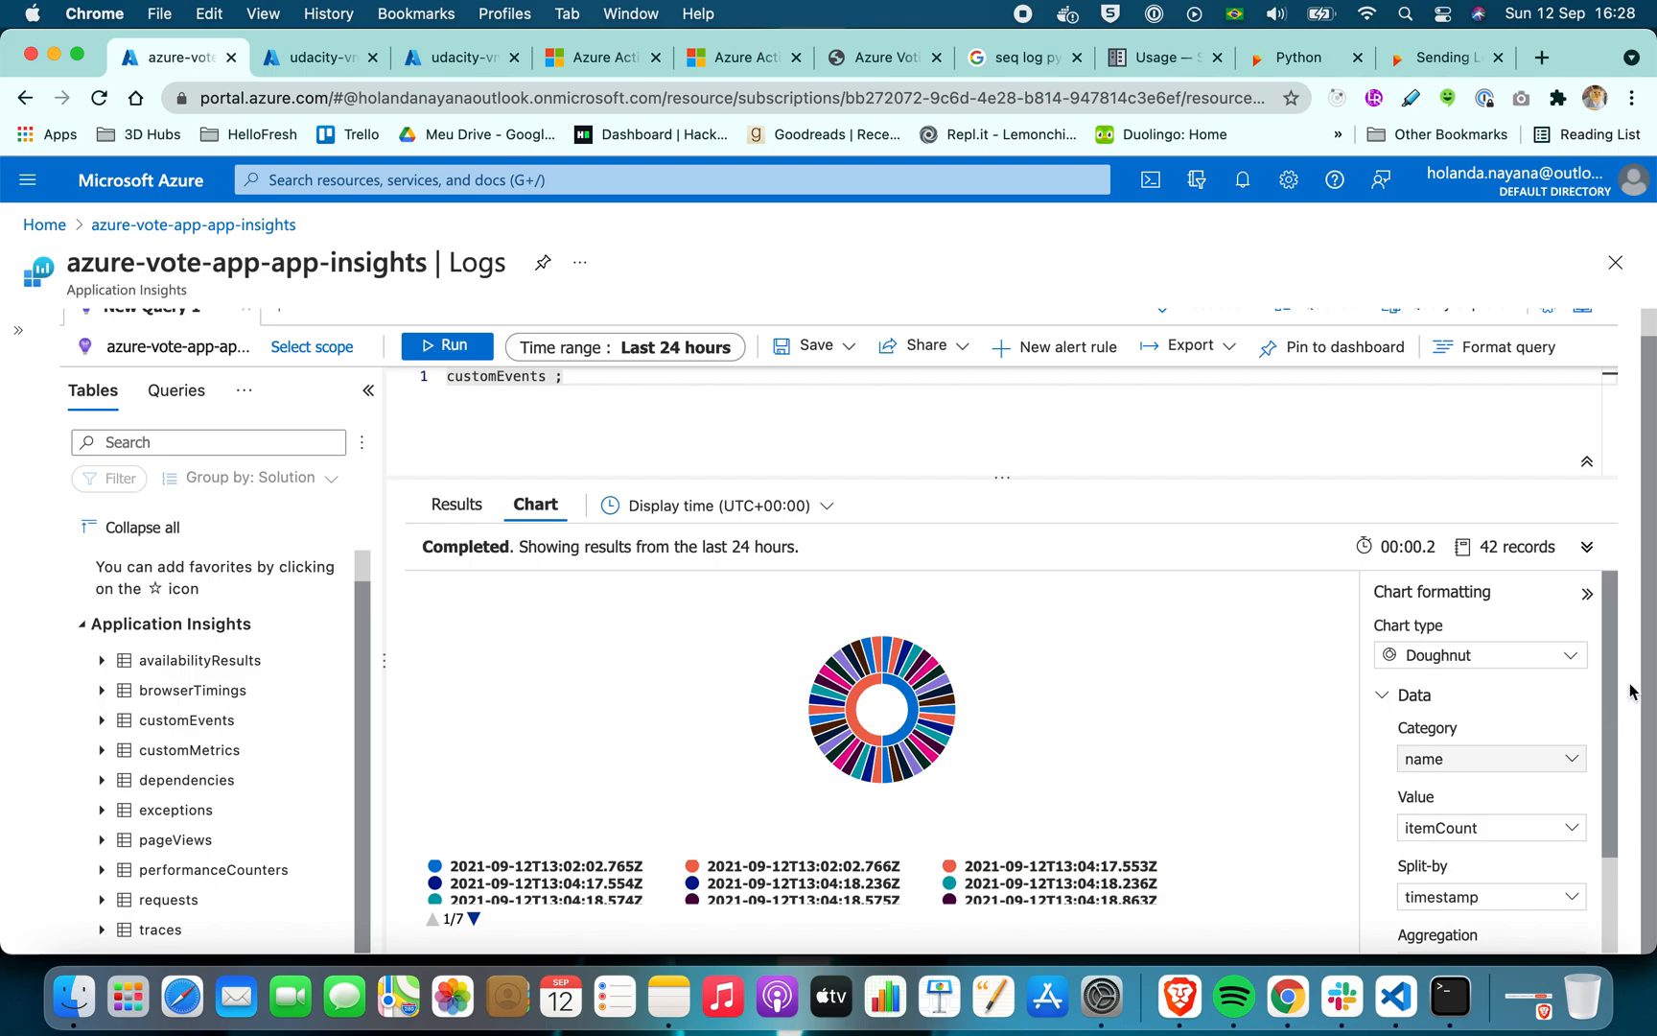
drag(1611, 697, 1612, 791)
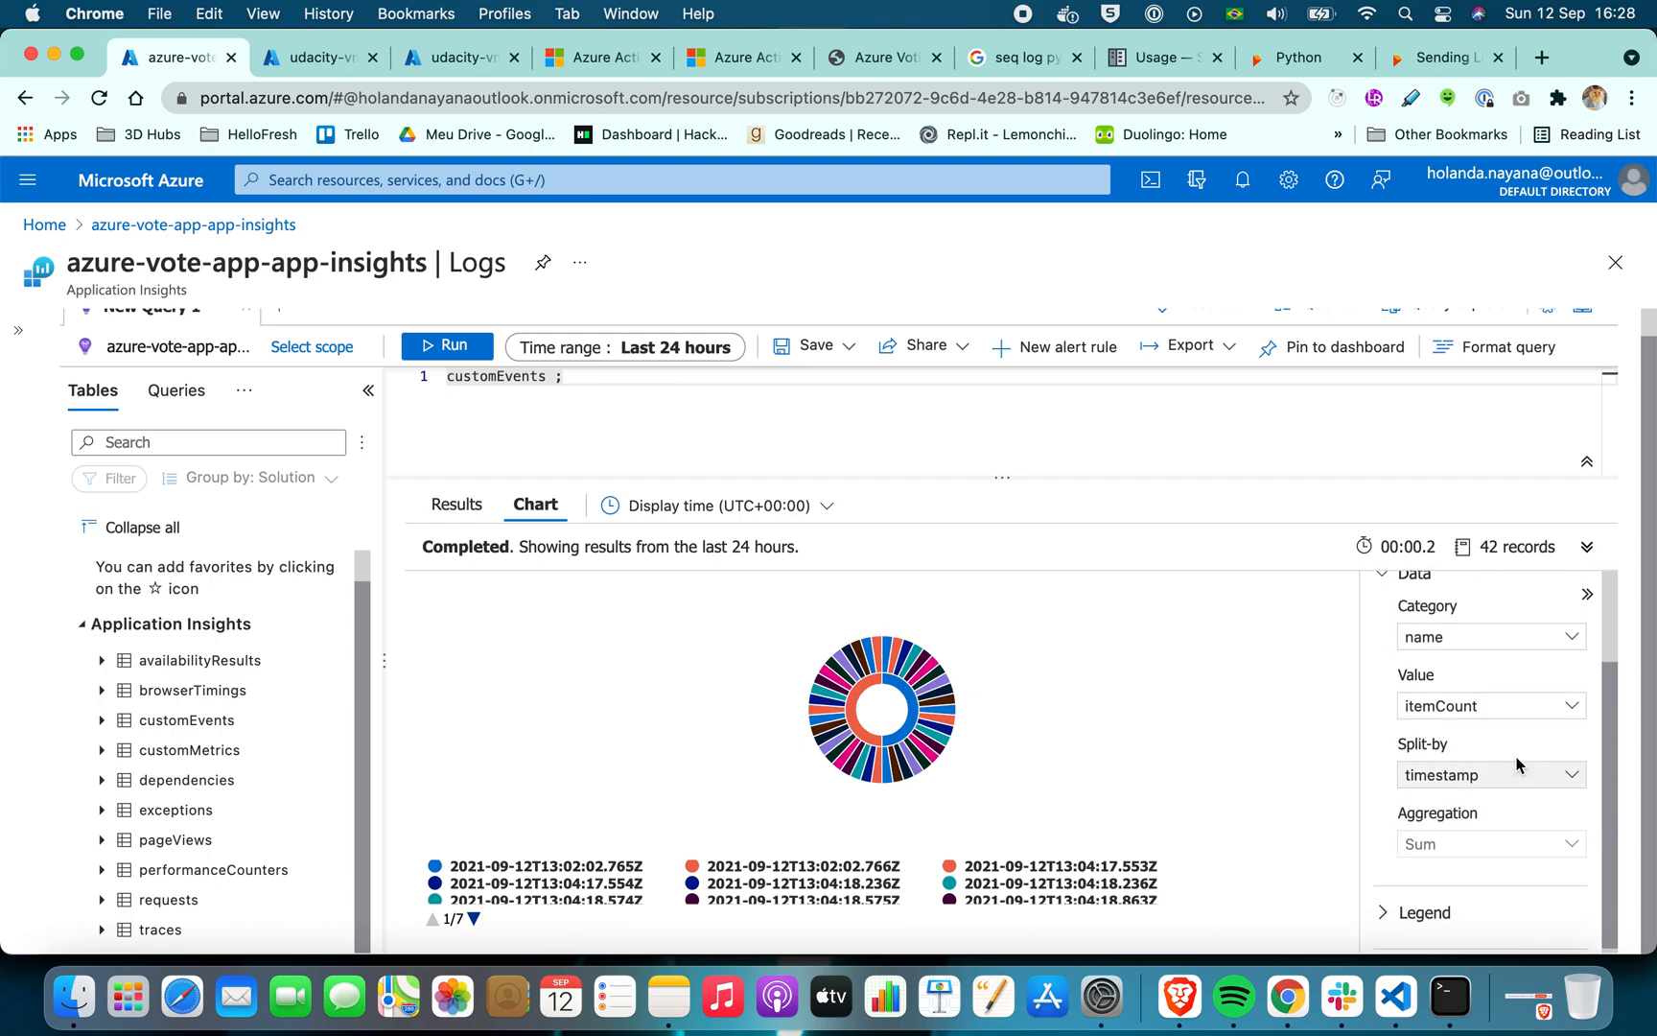
click(1486, 710)
click(1378, 655)
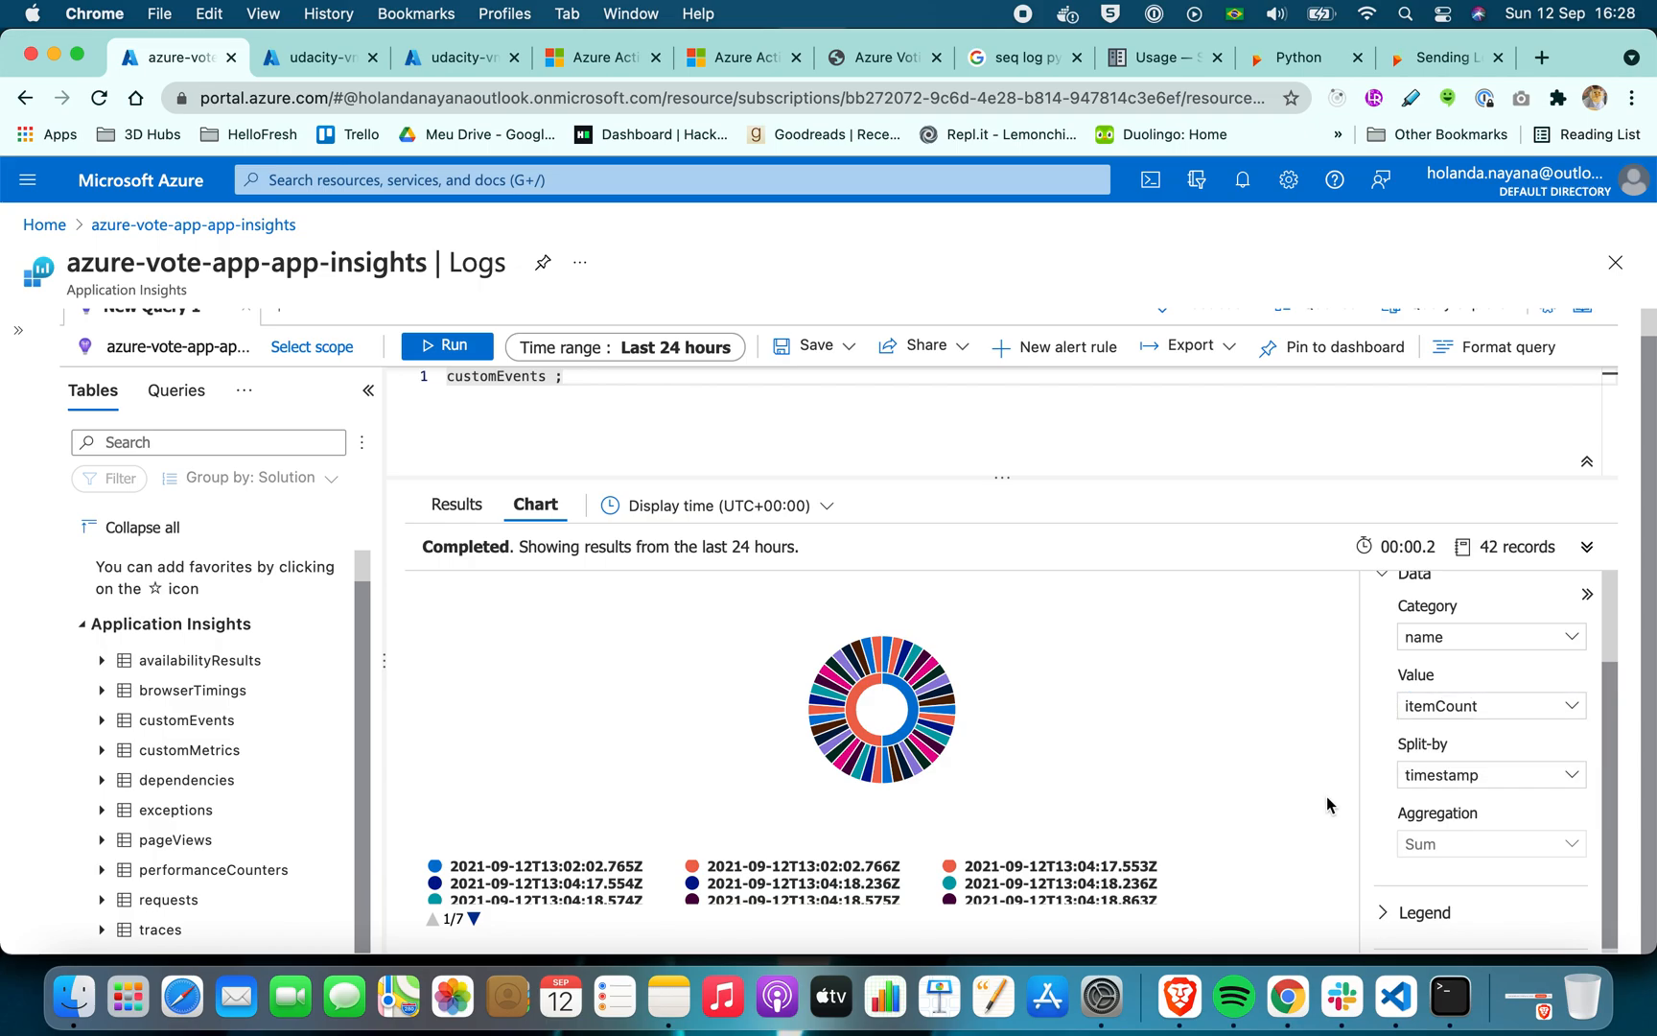
Switch to Finder, review the screenshots in the application-insights folder for the doughnut chart settings, and return to the Logs page in Chrome
click(76, 1001)
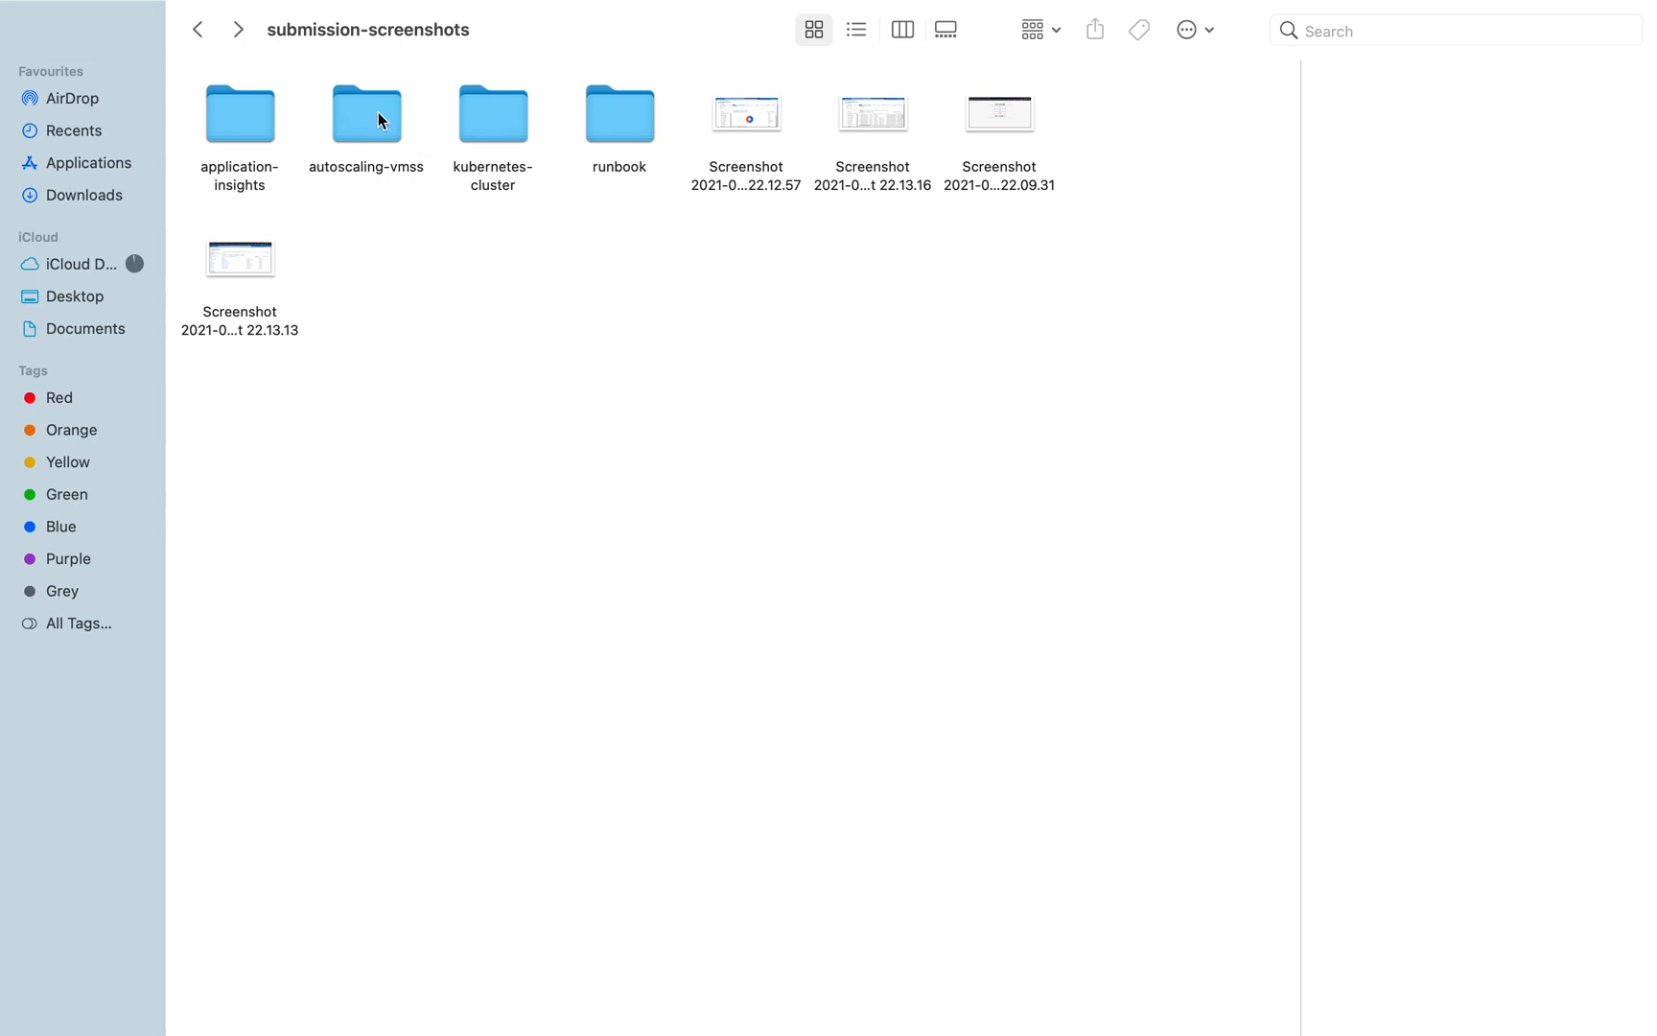
double_click(242, 125)
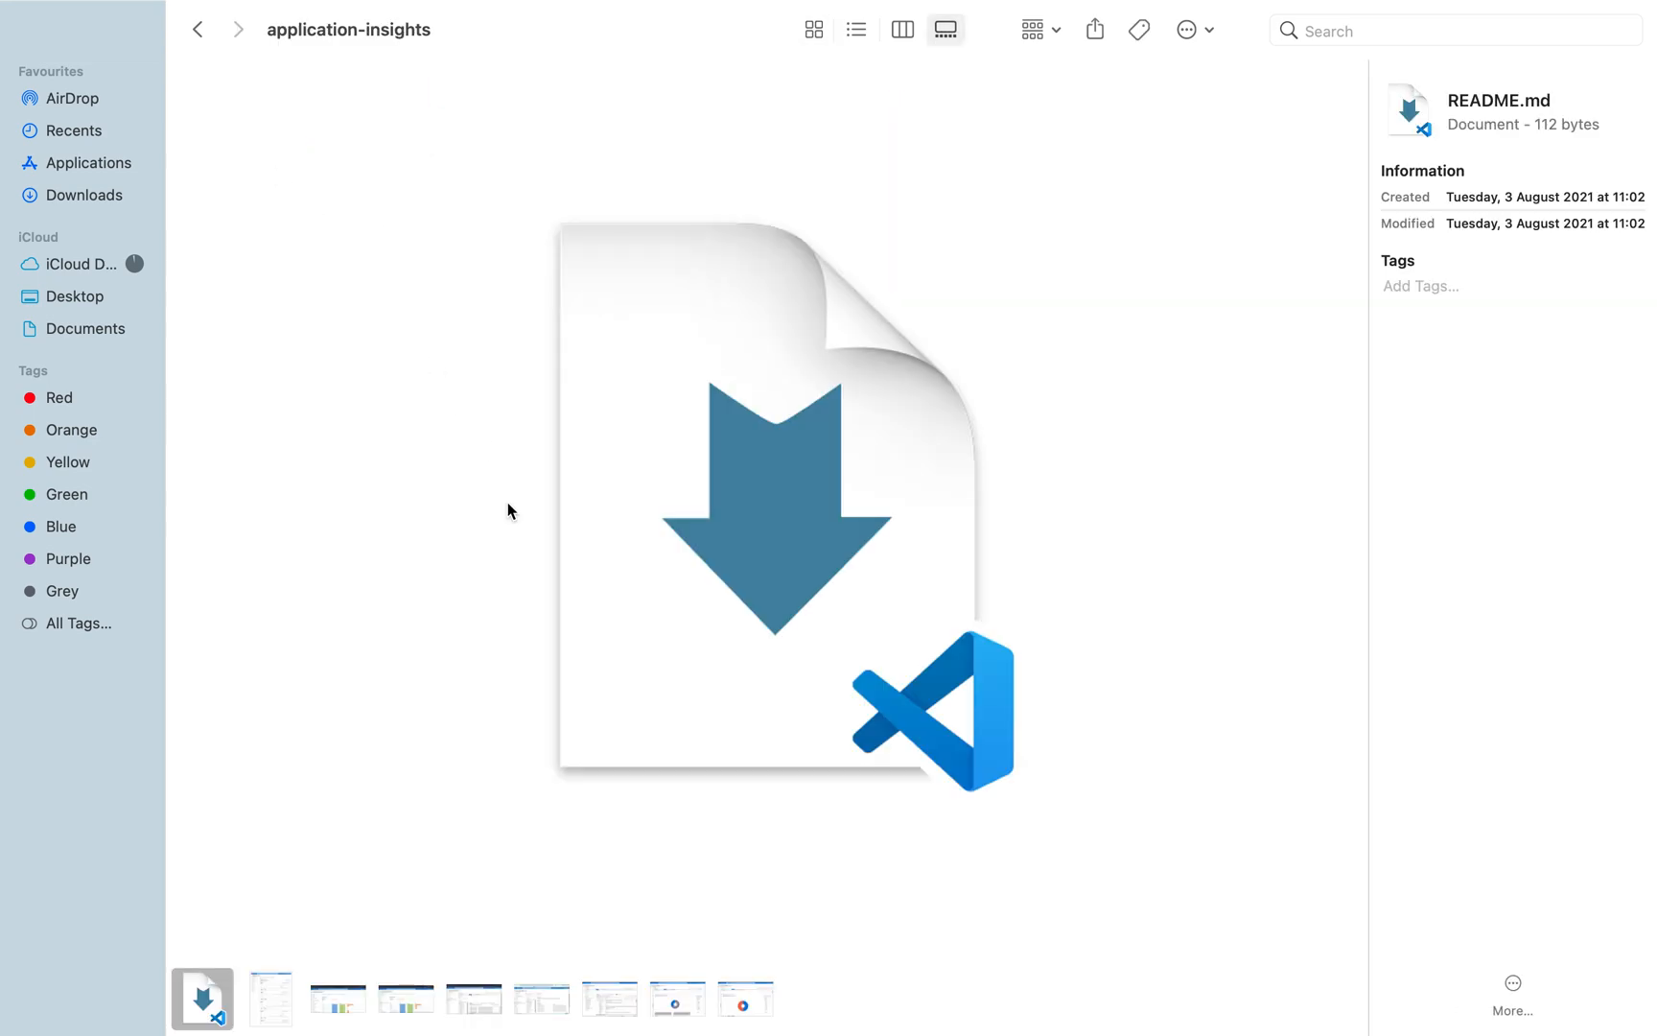
click(340, 998)
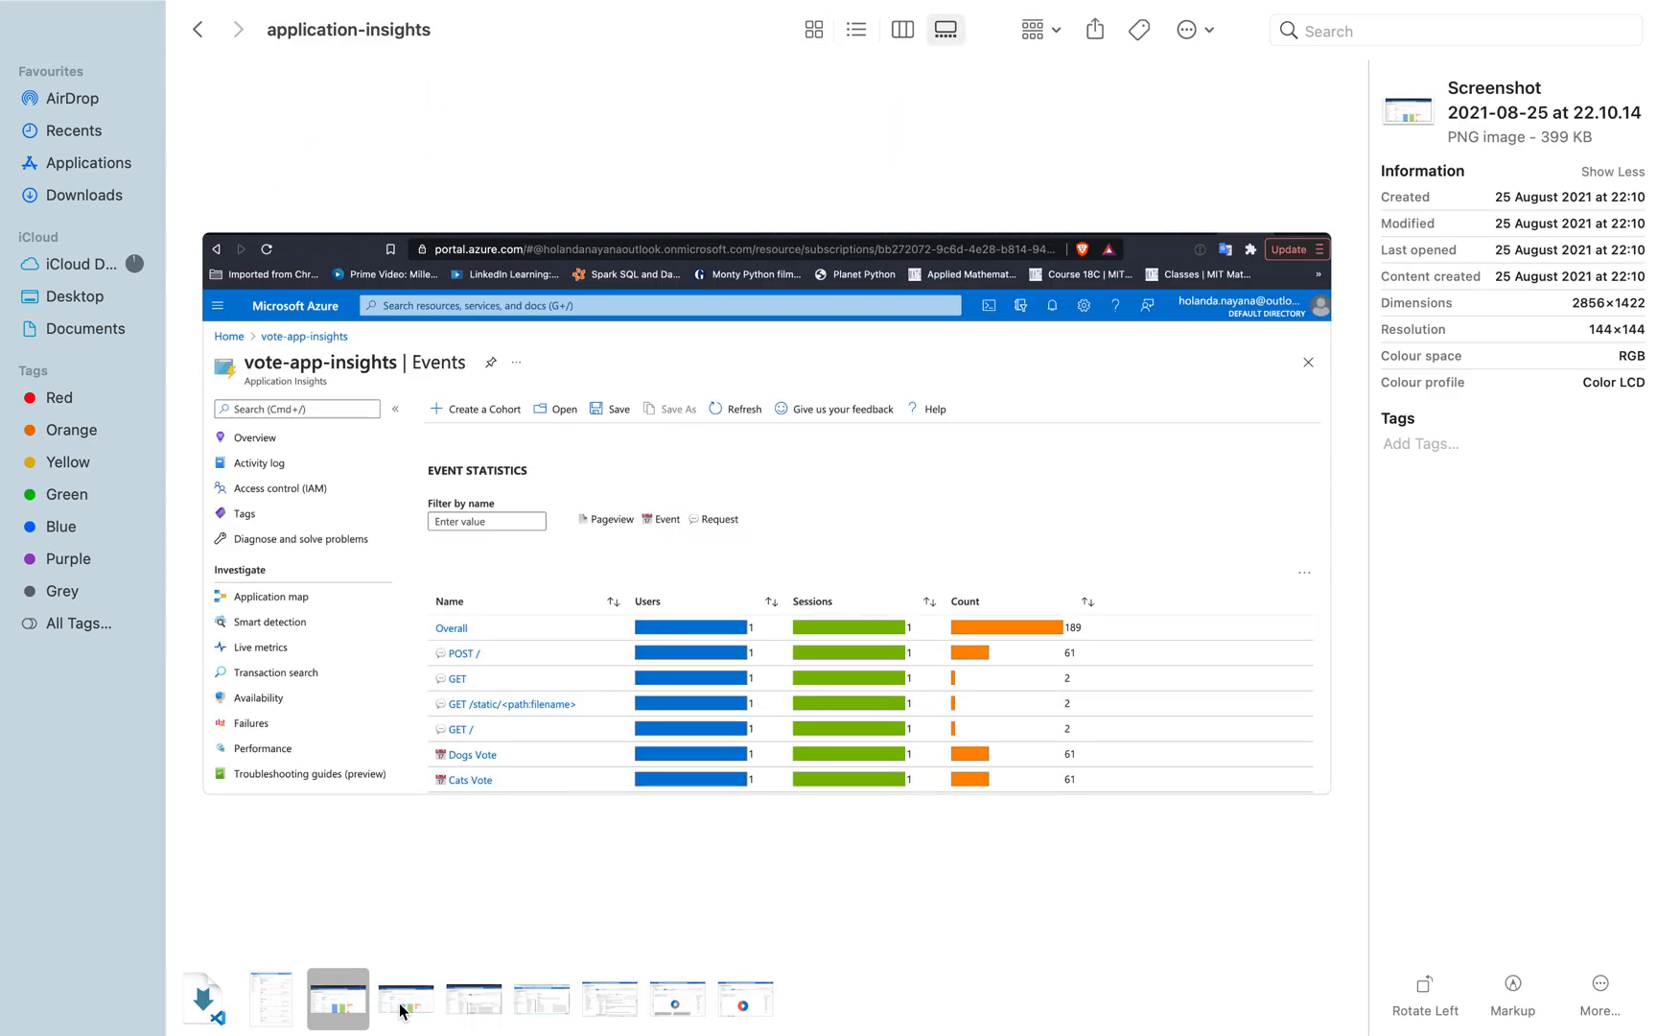
click(406, 999)
key(Right)
key(Right)
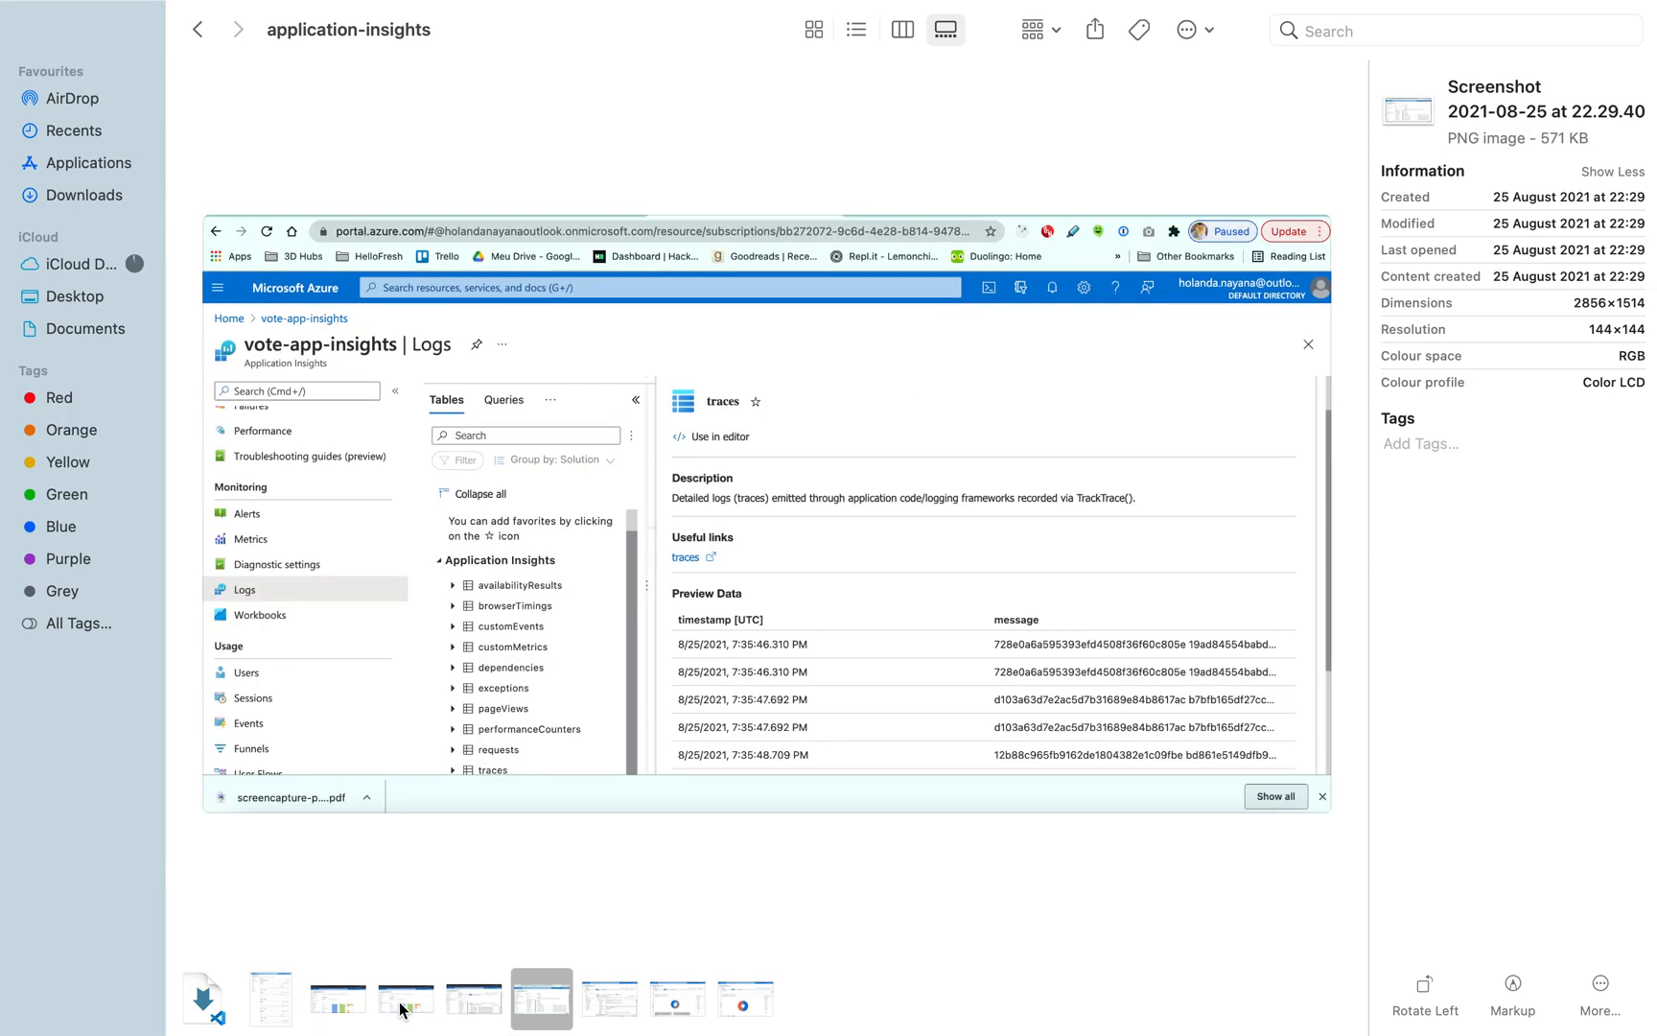
key(Right)
key(Right)
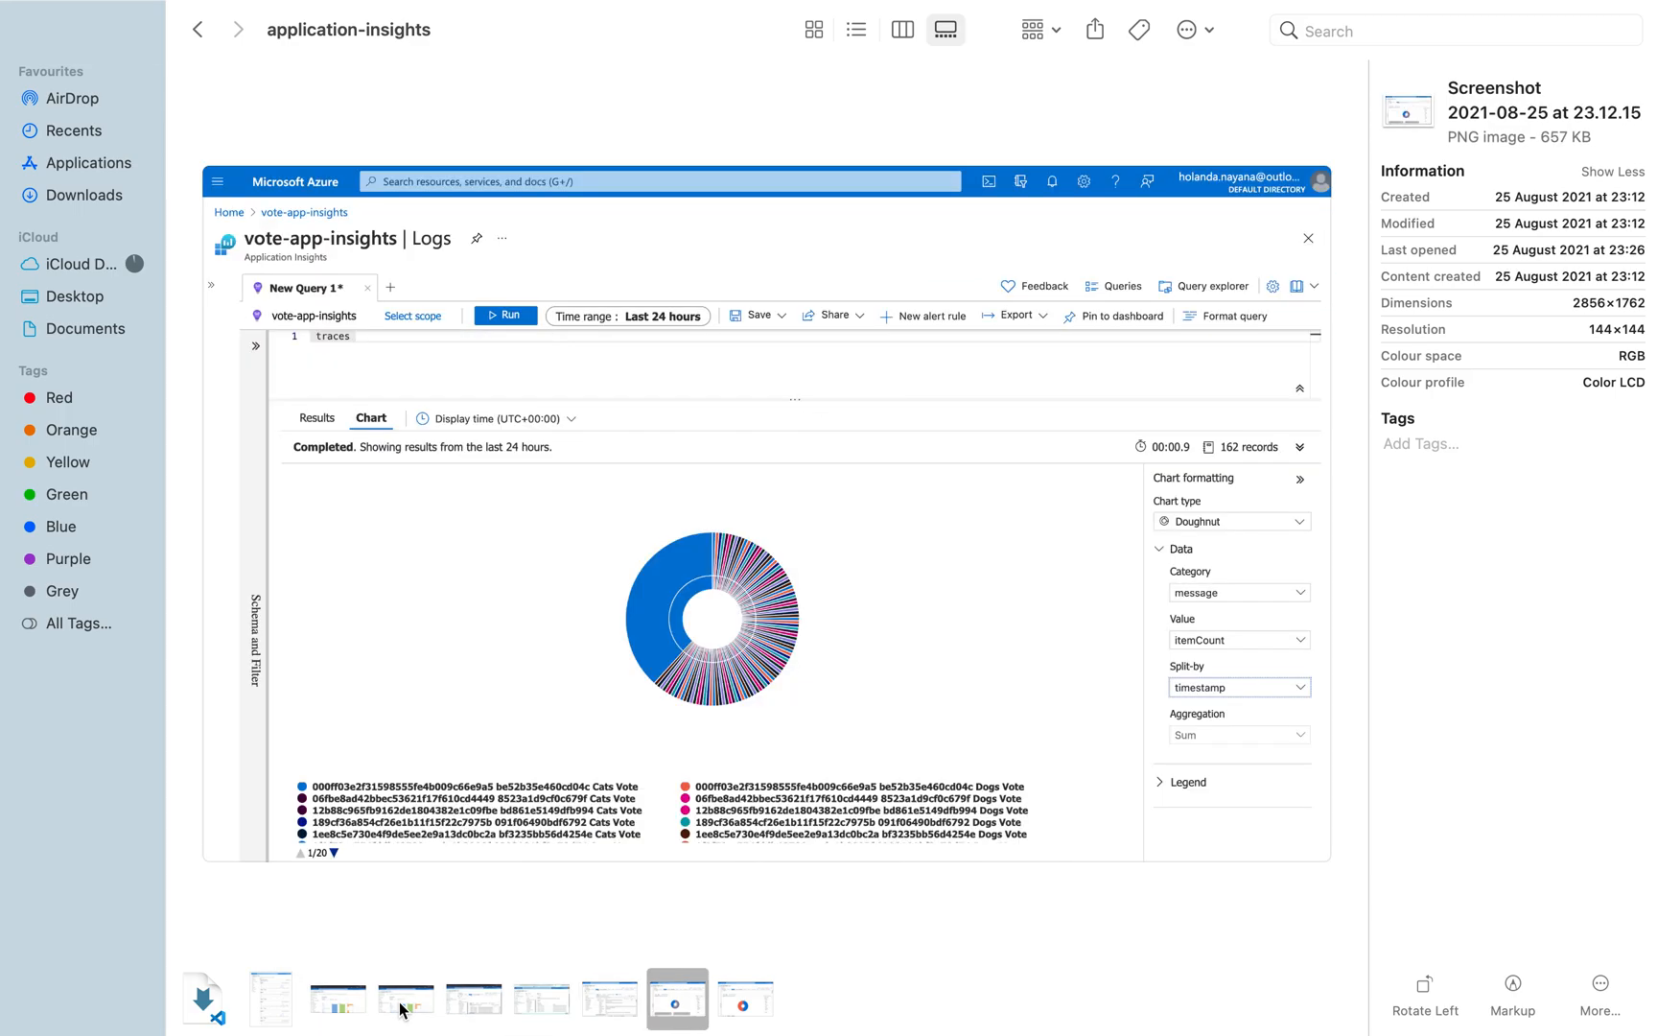
key(Right)
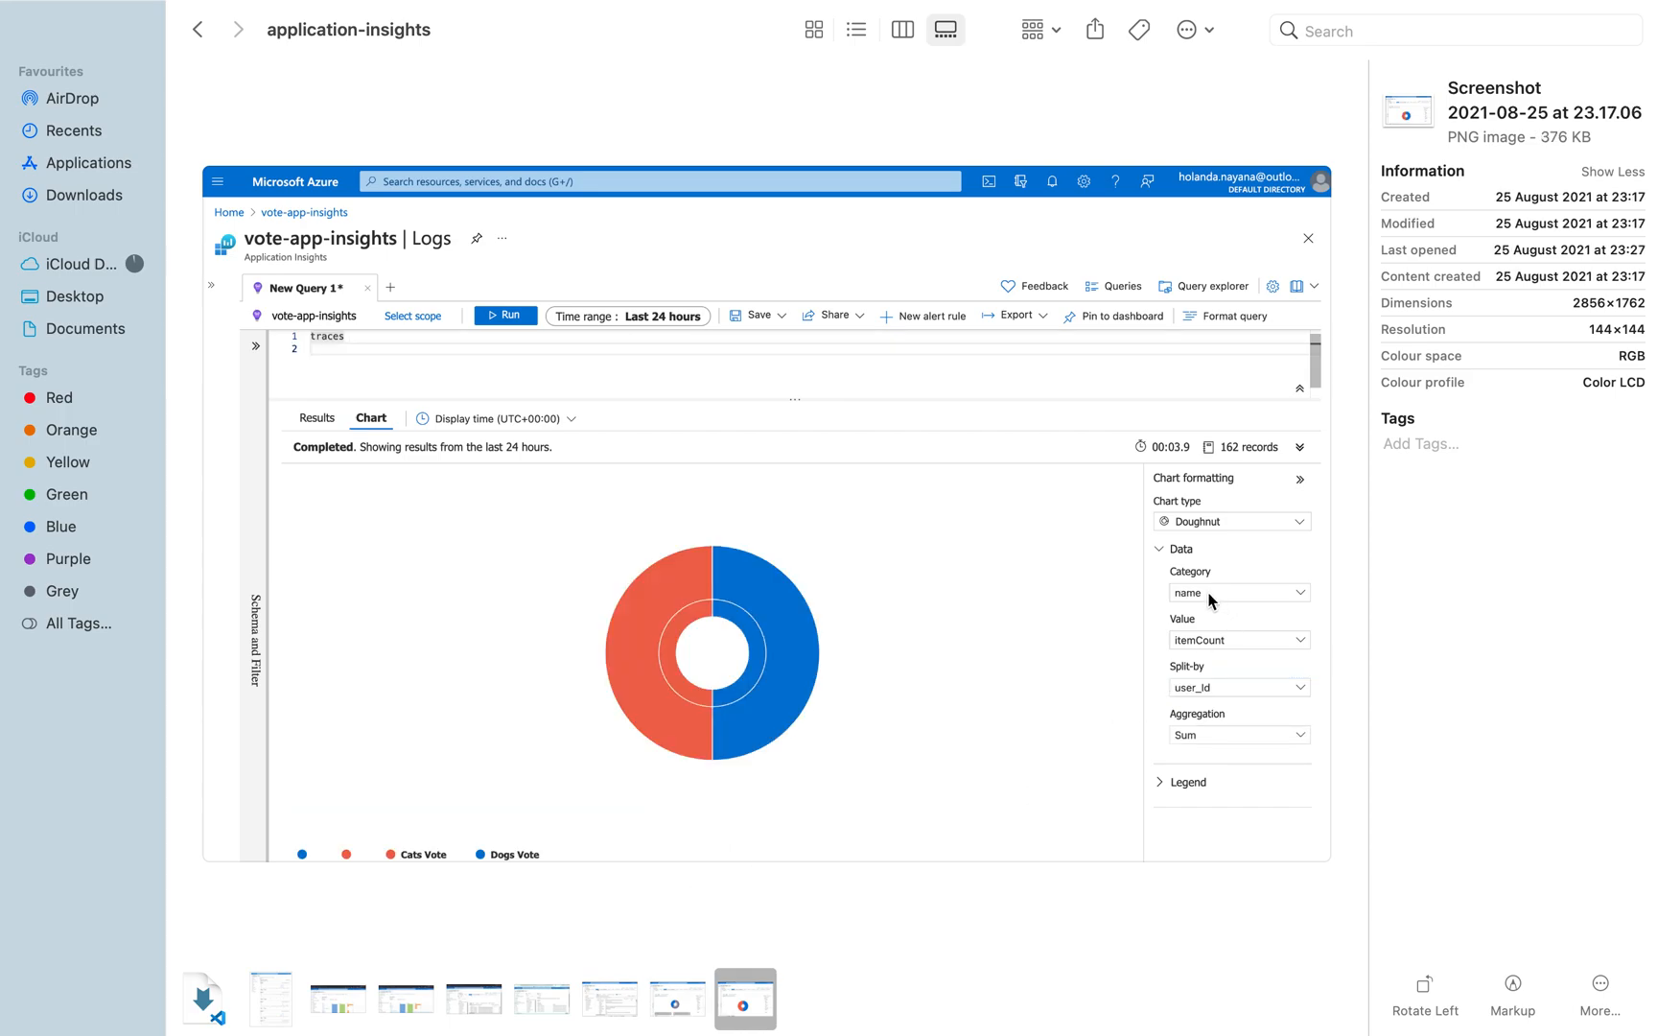
key(ctrl+Left)
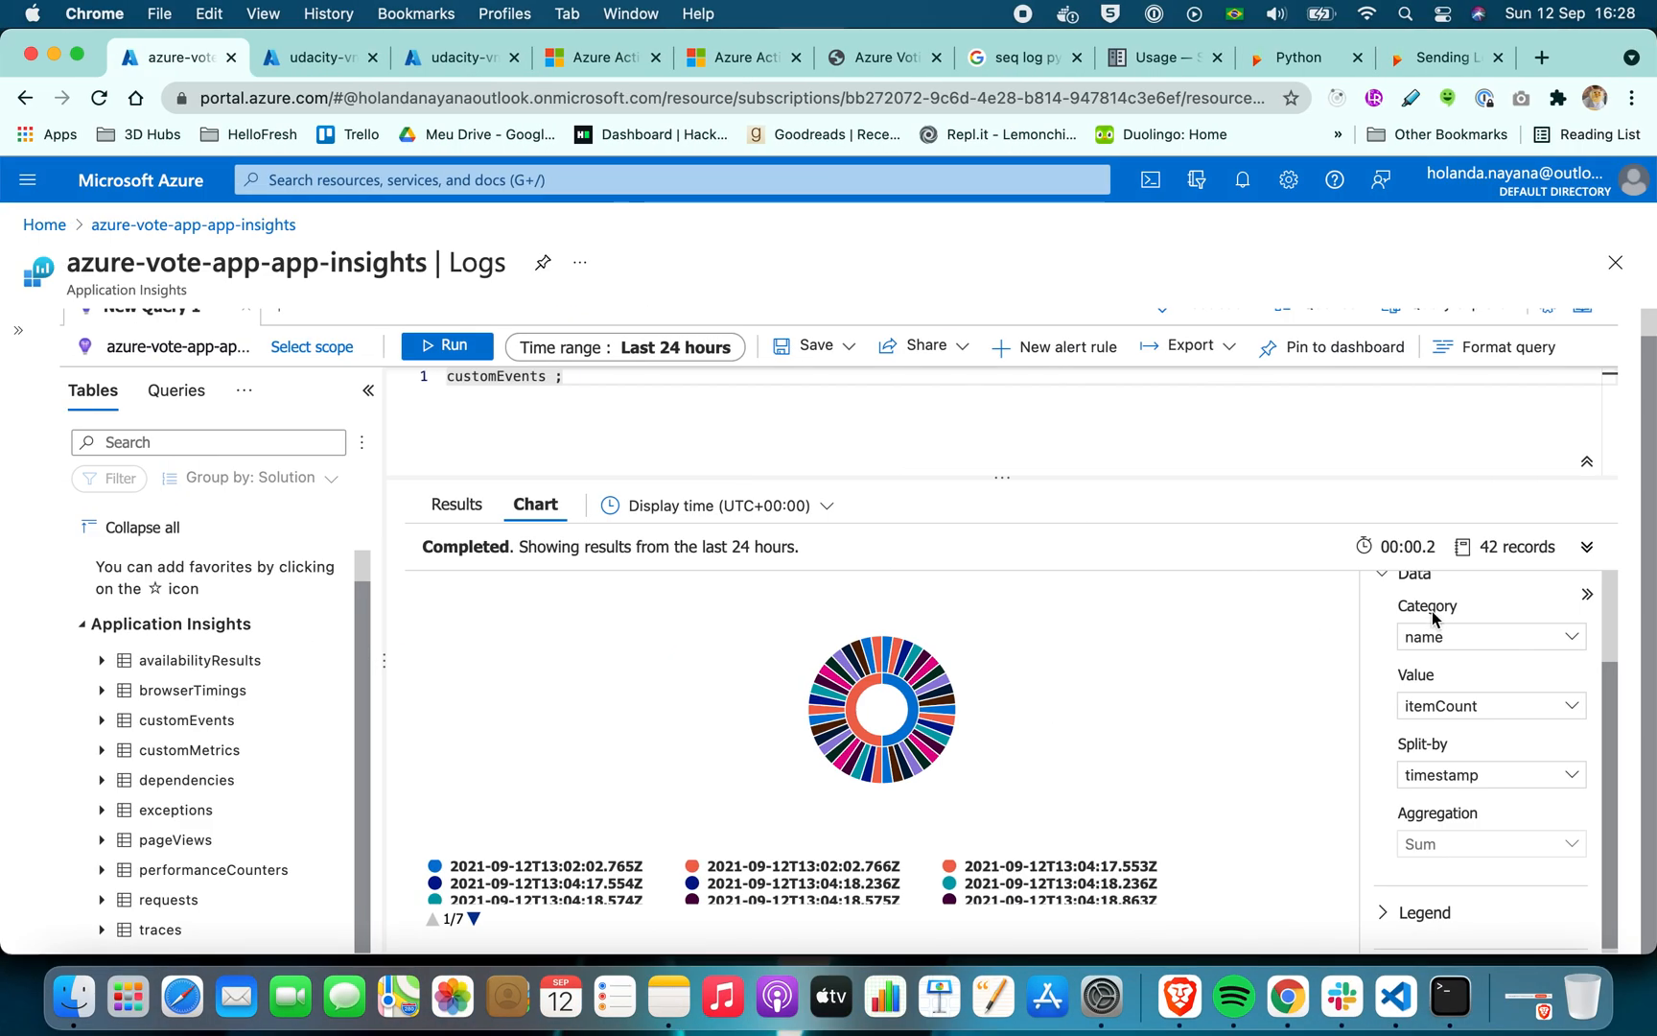
key(ctrl+Right)
key(ctrl+Left)
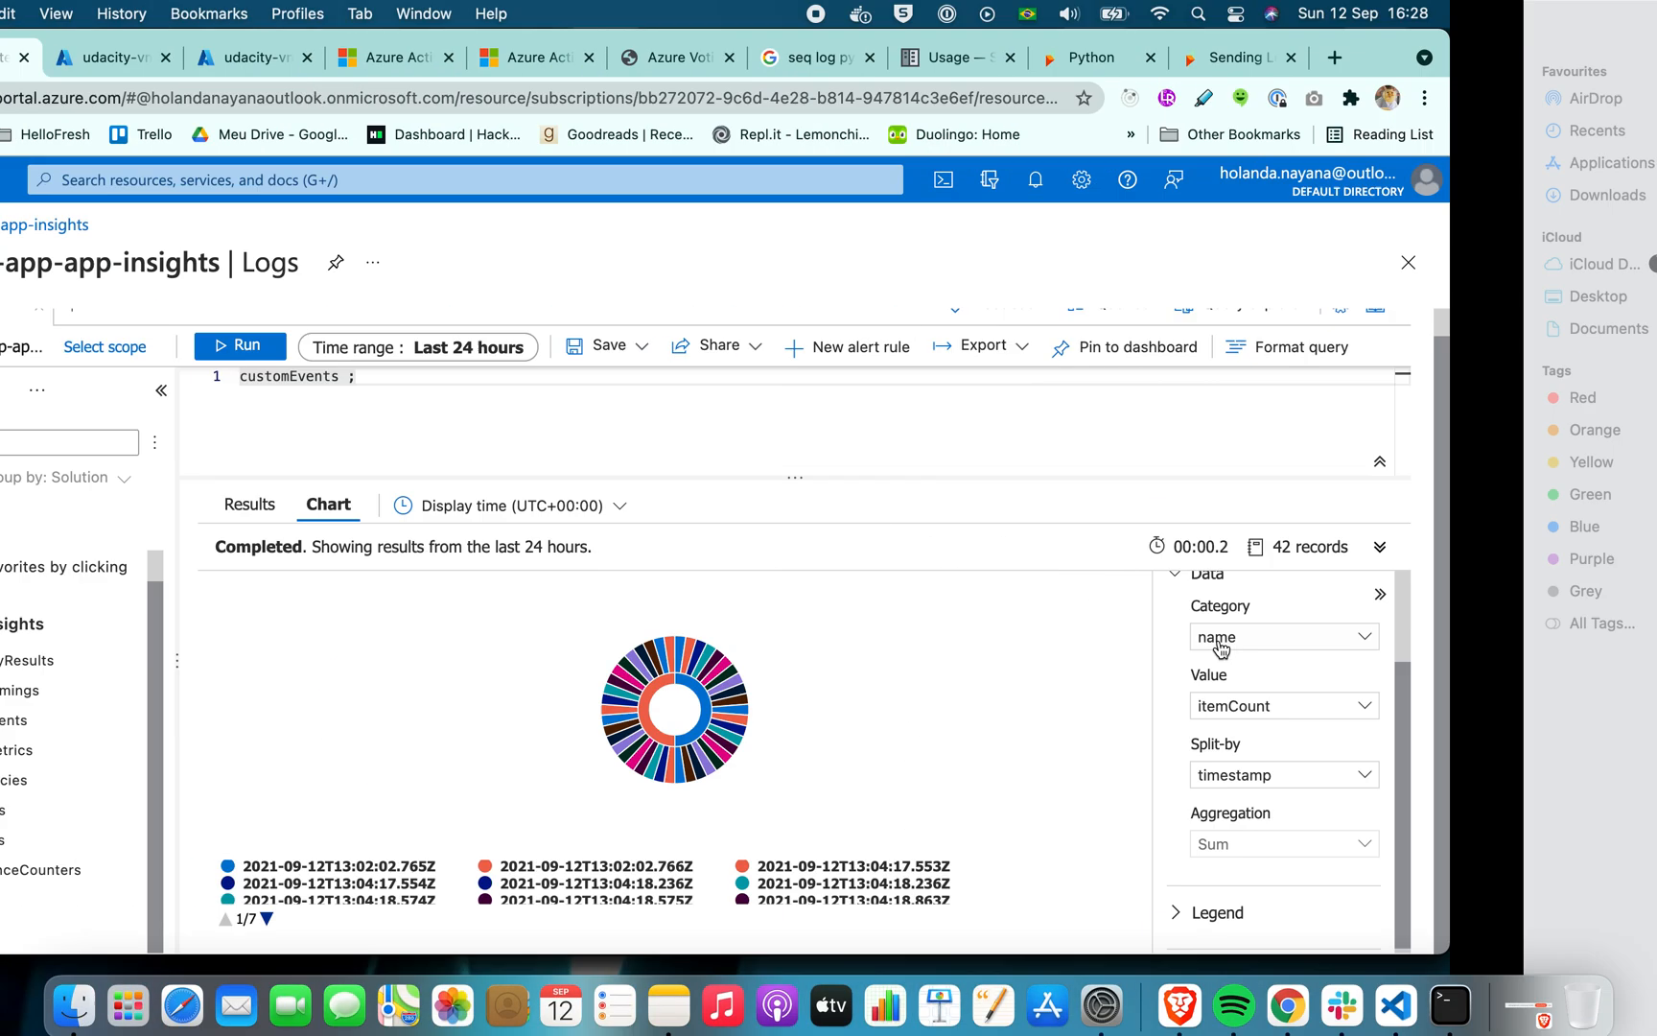
Split the customEvents doughnut chart by user_AccountId only and inspect the item counts of its slices
click(1470, 777)
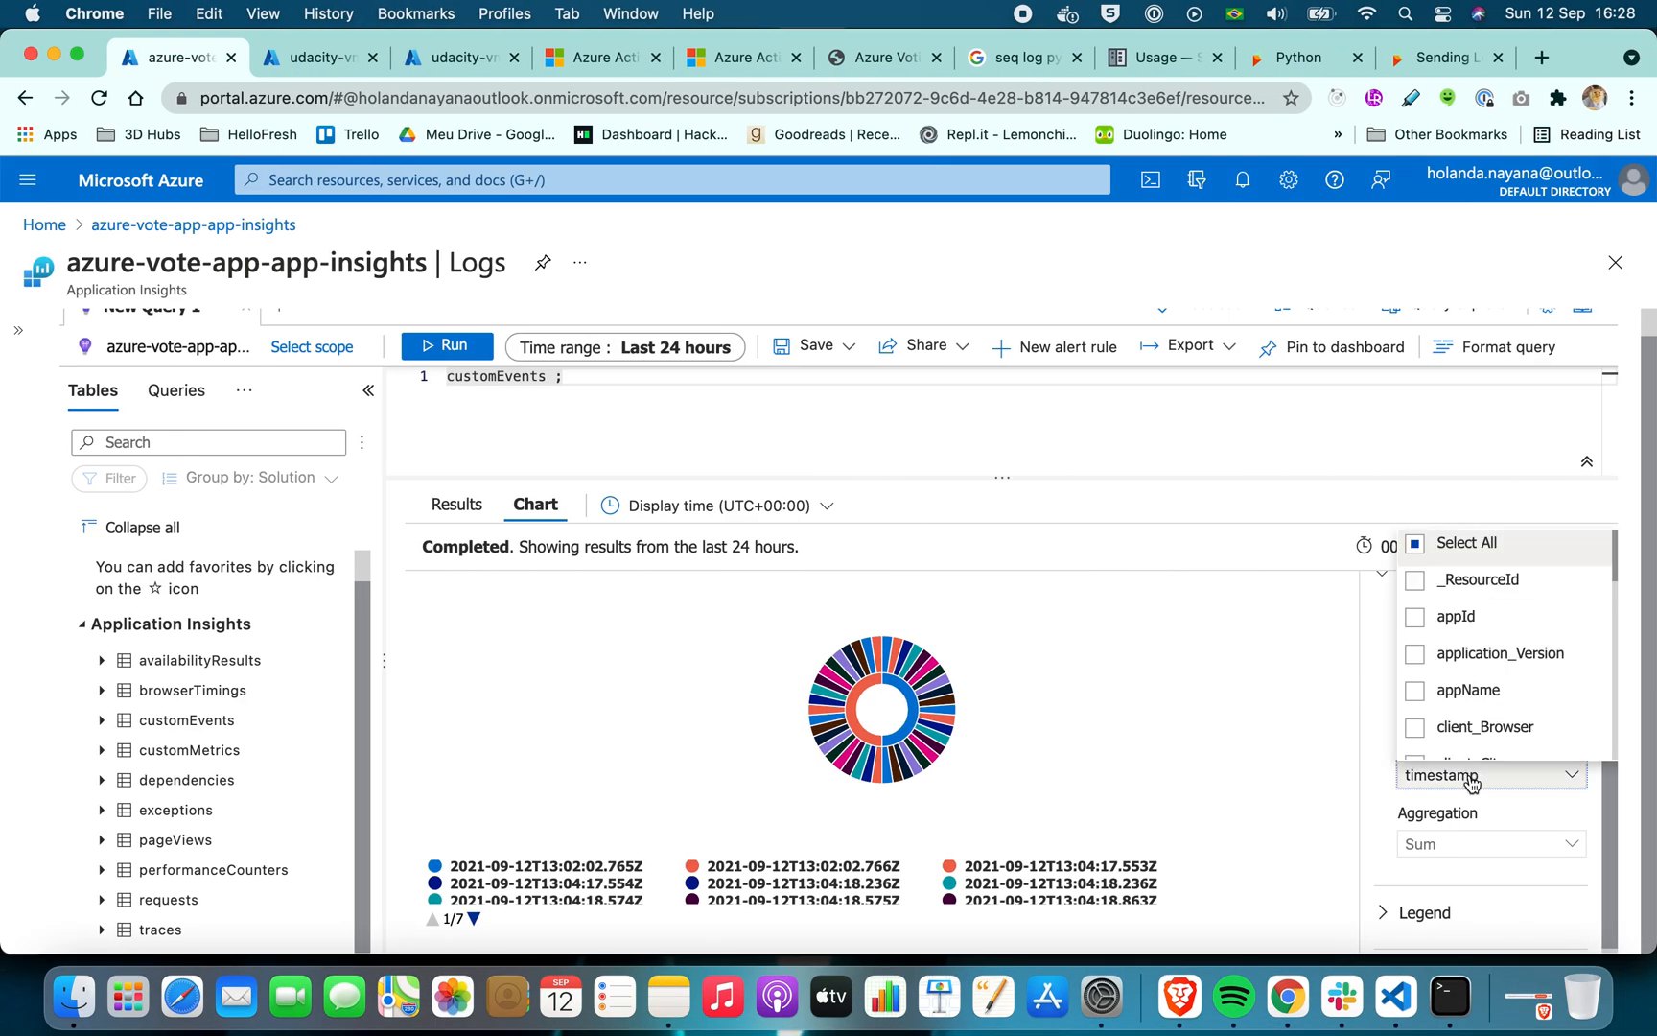
scroll(1486, 653, down, 5)
scroll(1482, 666, down, 5)
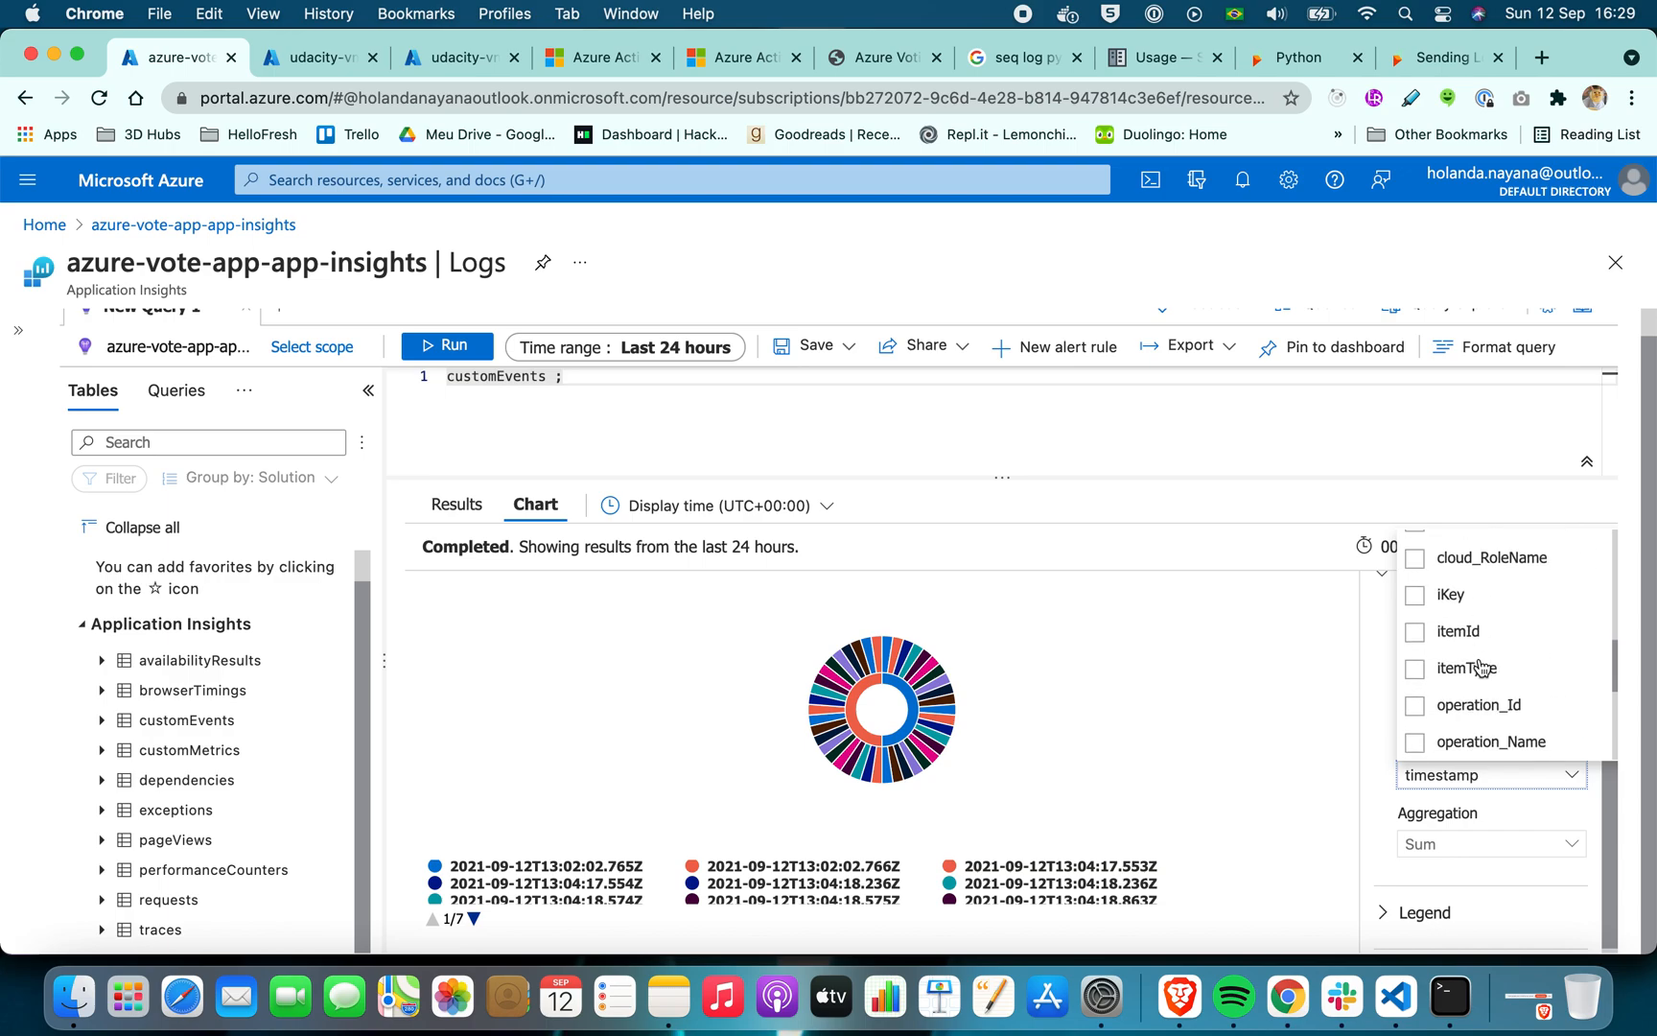
click(1414, 697)
click(1417, 735)
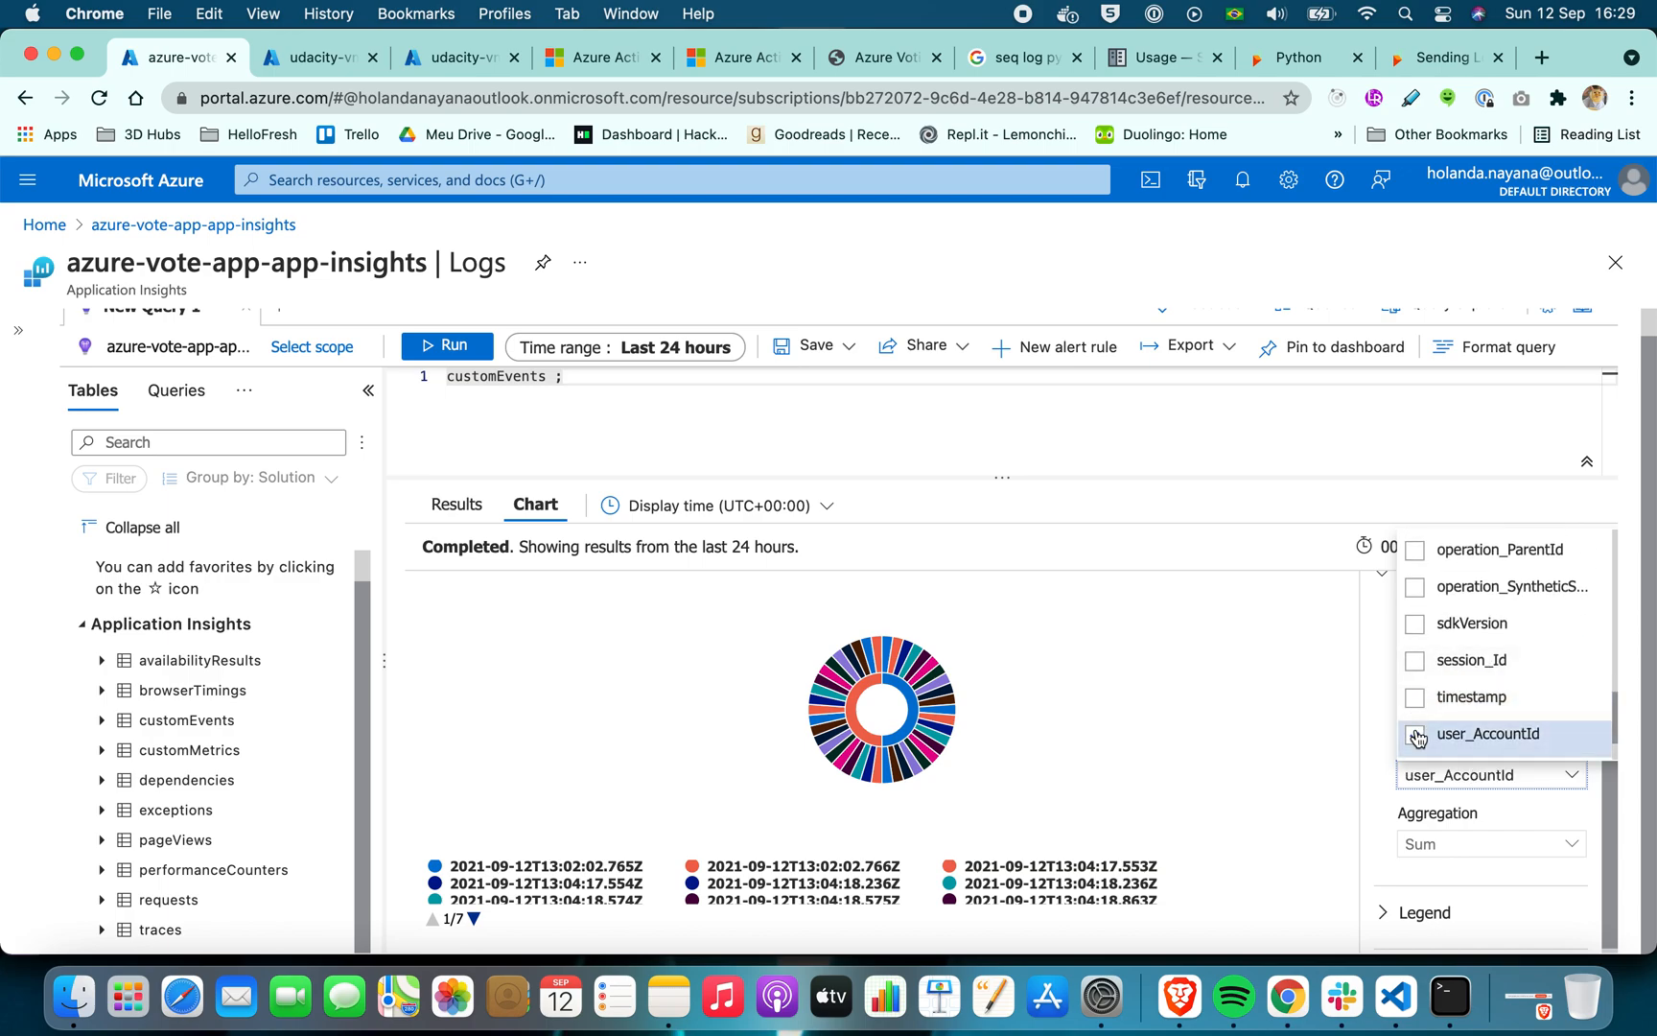
click(1341, 755)
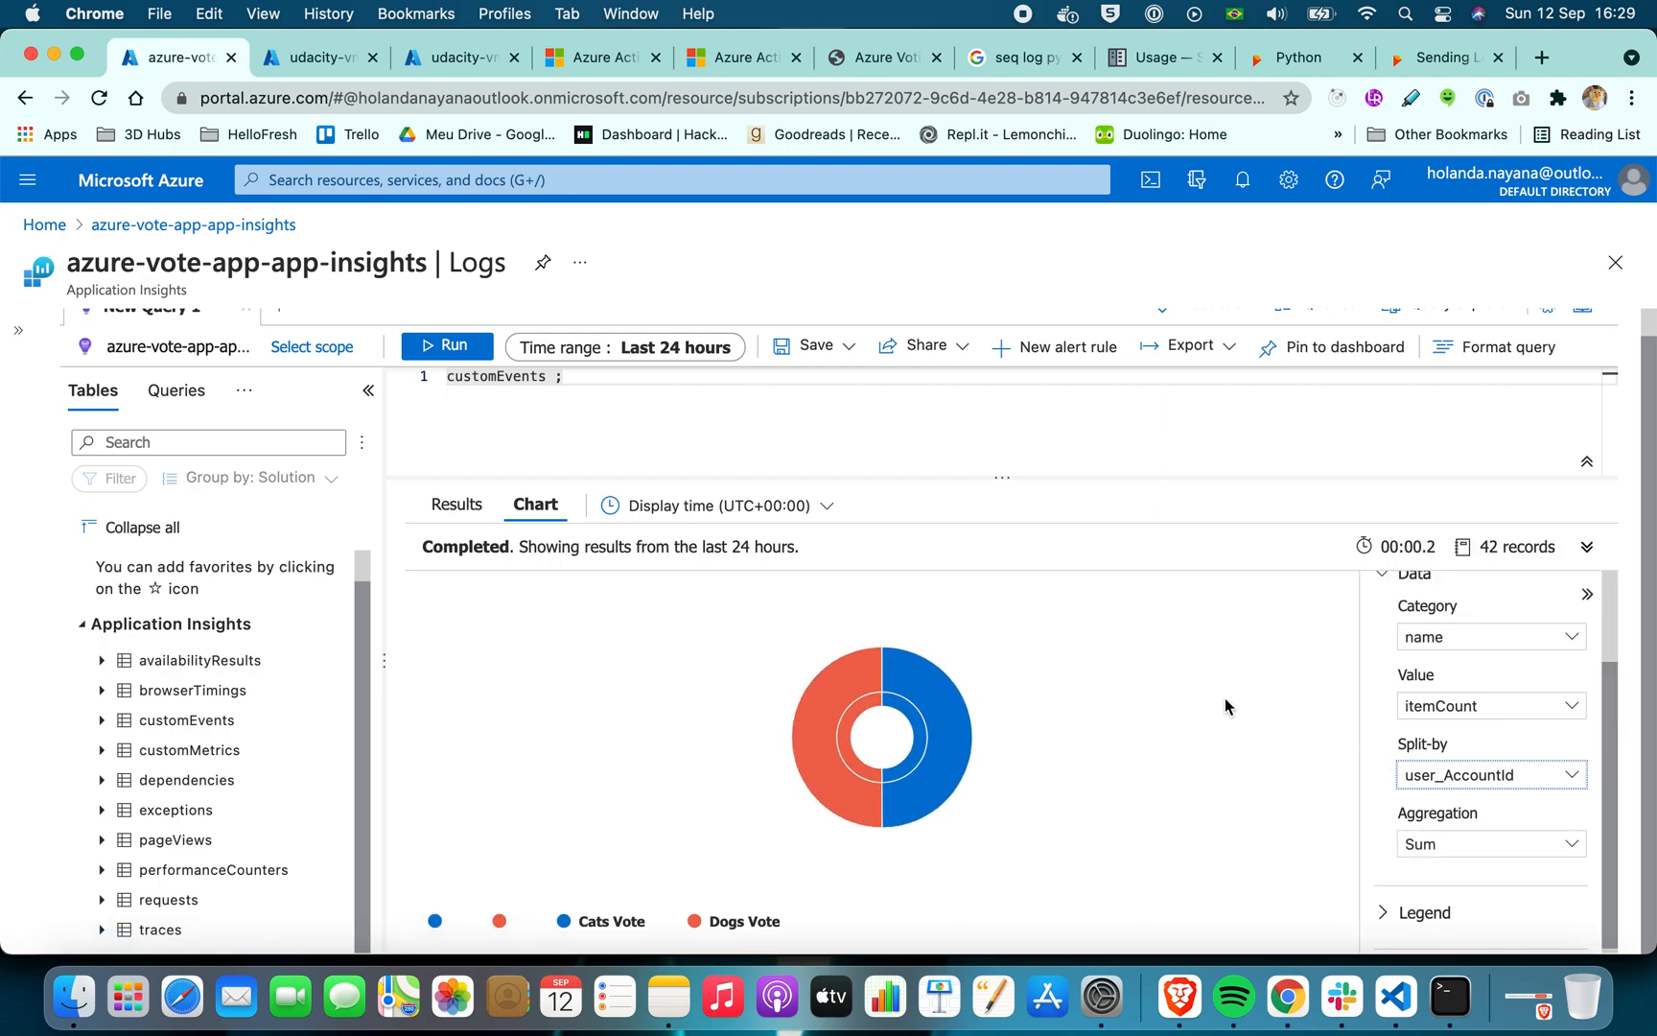
mouse_move(816, 730)
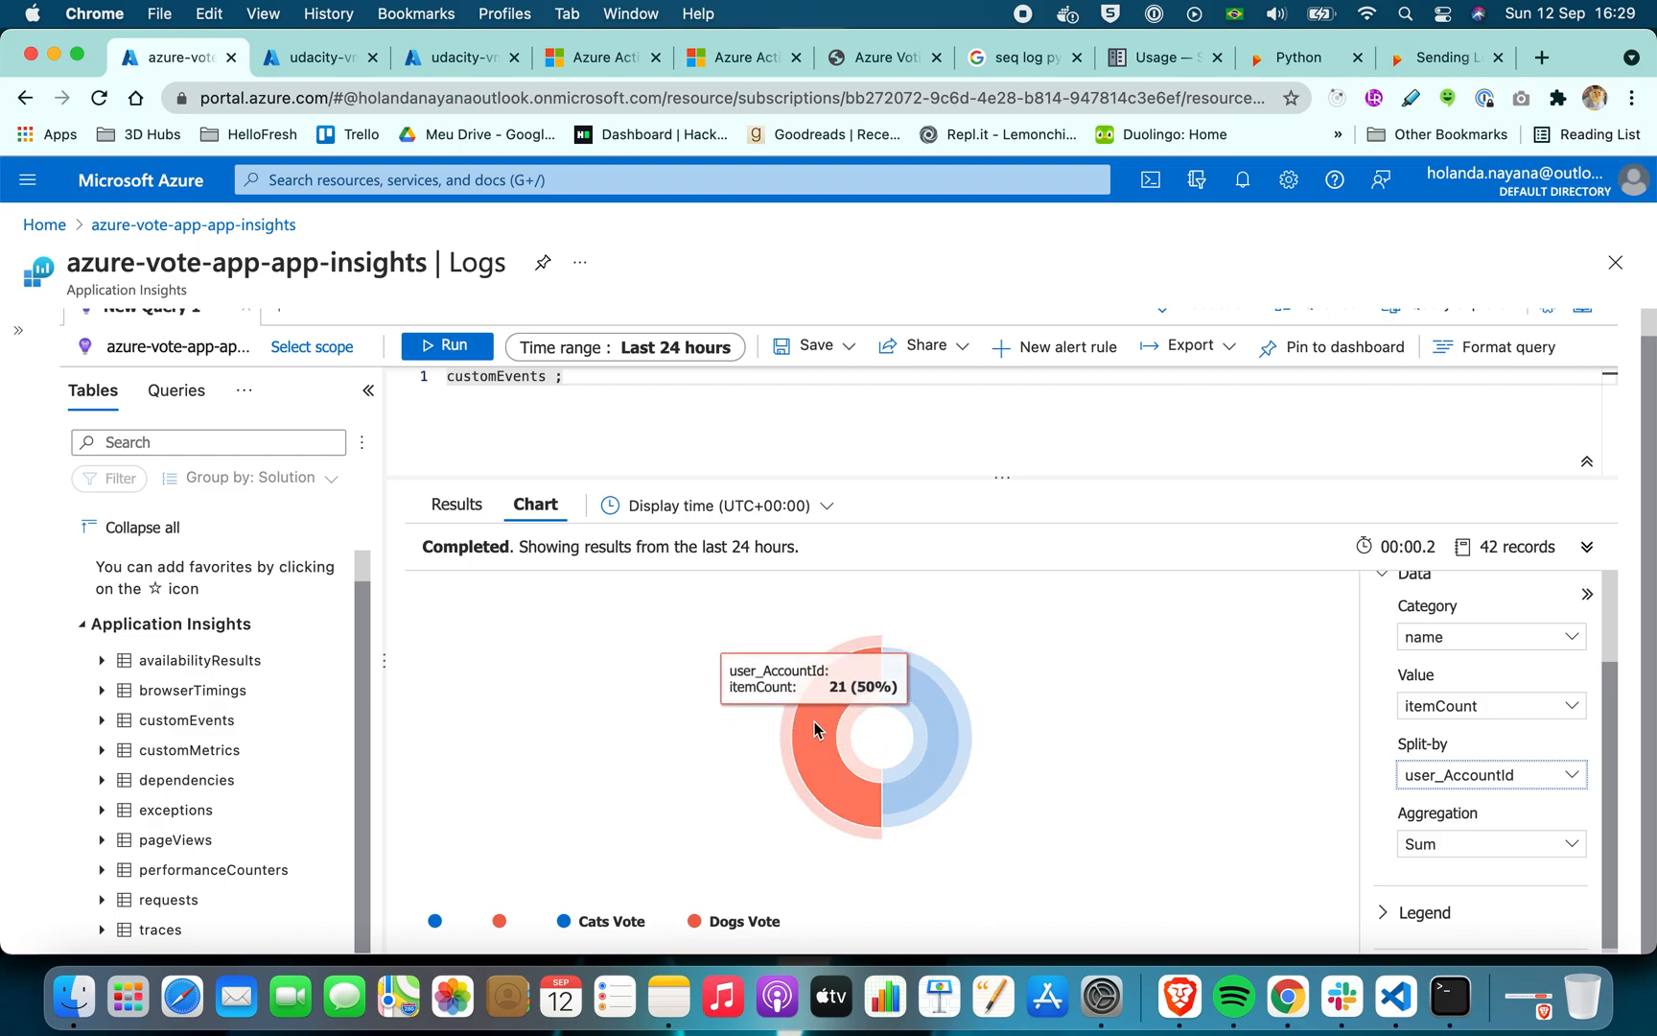
mouse_move(927, 685)
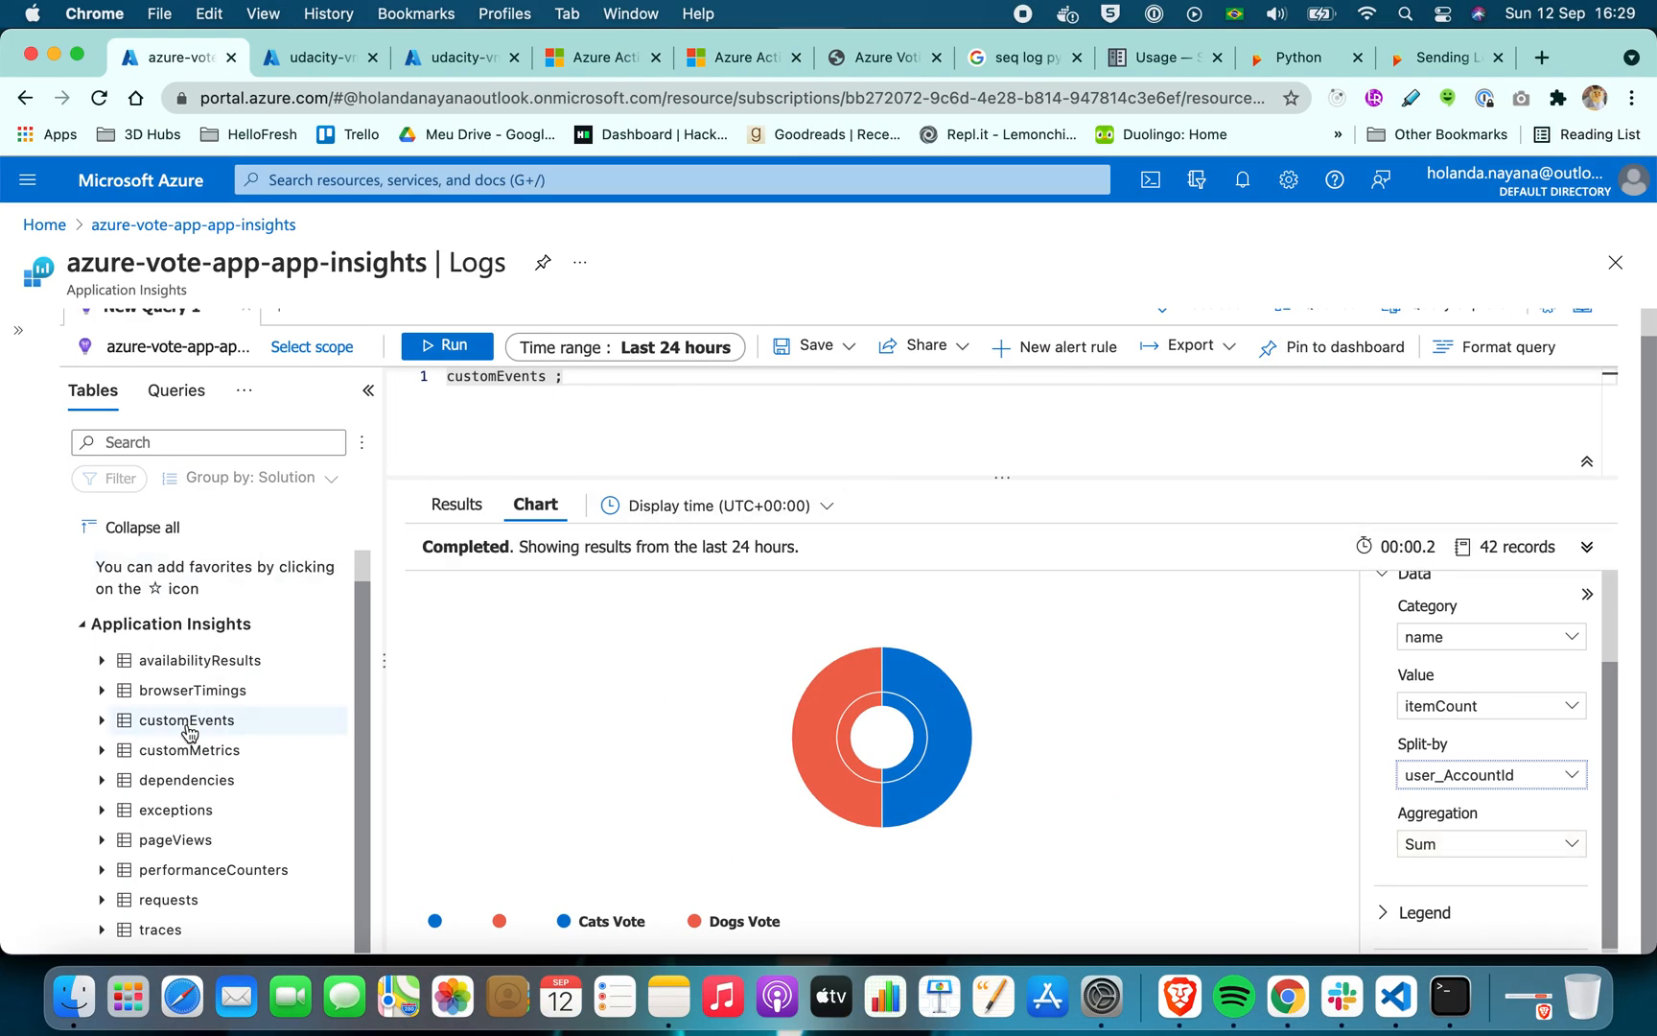
Replace the customEvents query with traces and run it
double_click(168, 928)
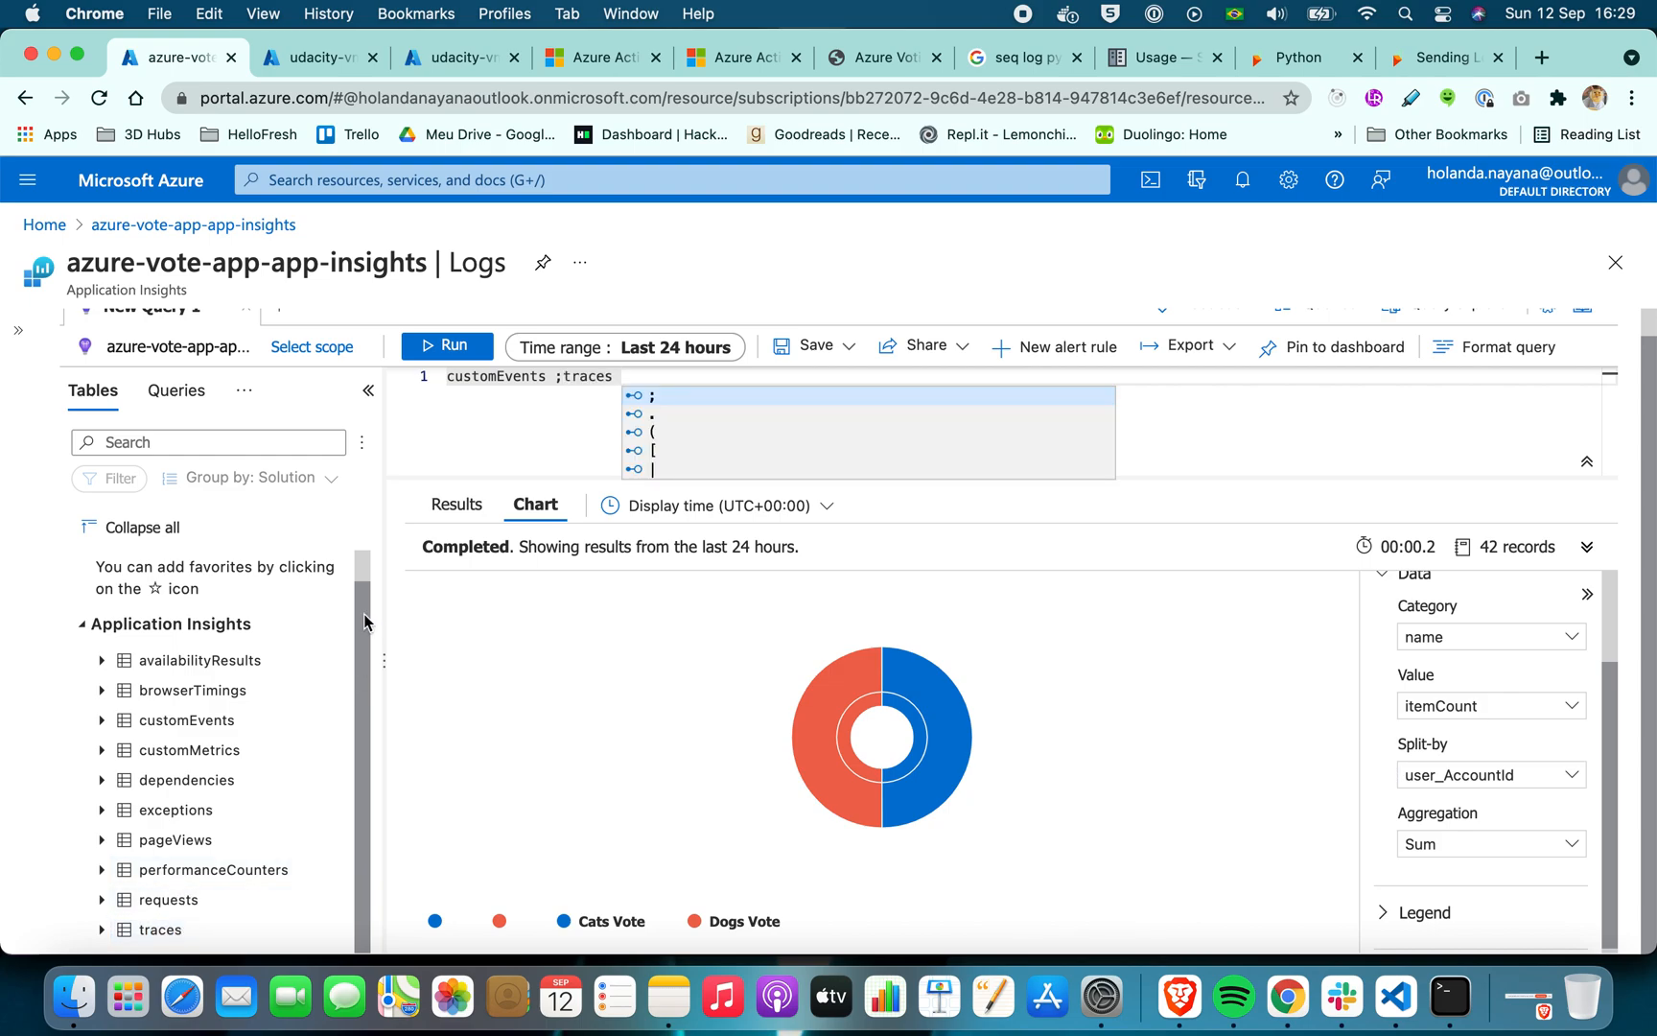
drag(562, 375, 447, 375)
key(BackSpace)
click(457, 348)
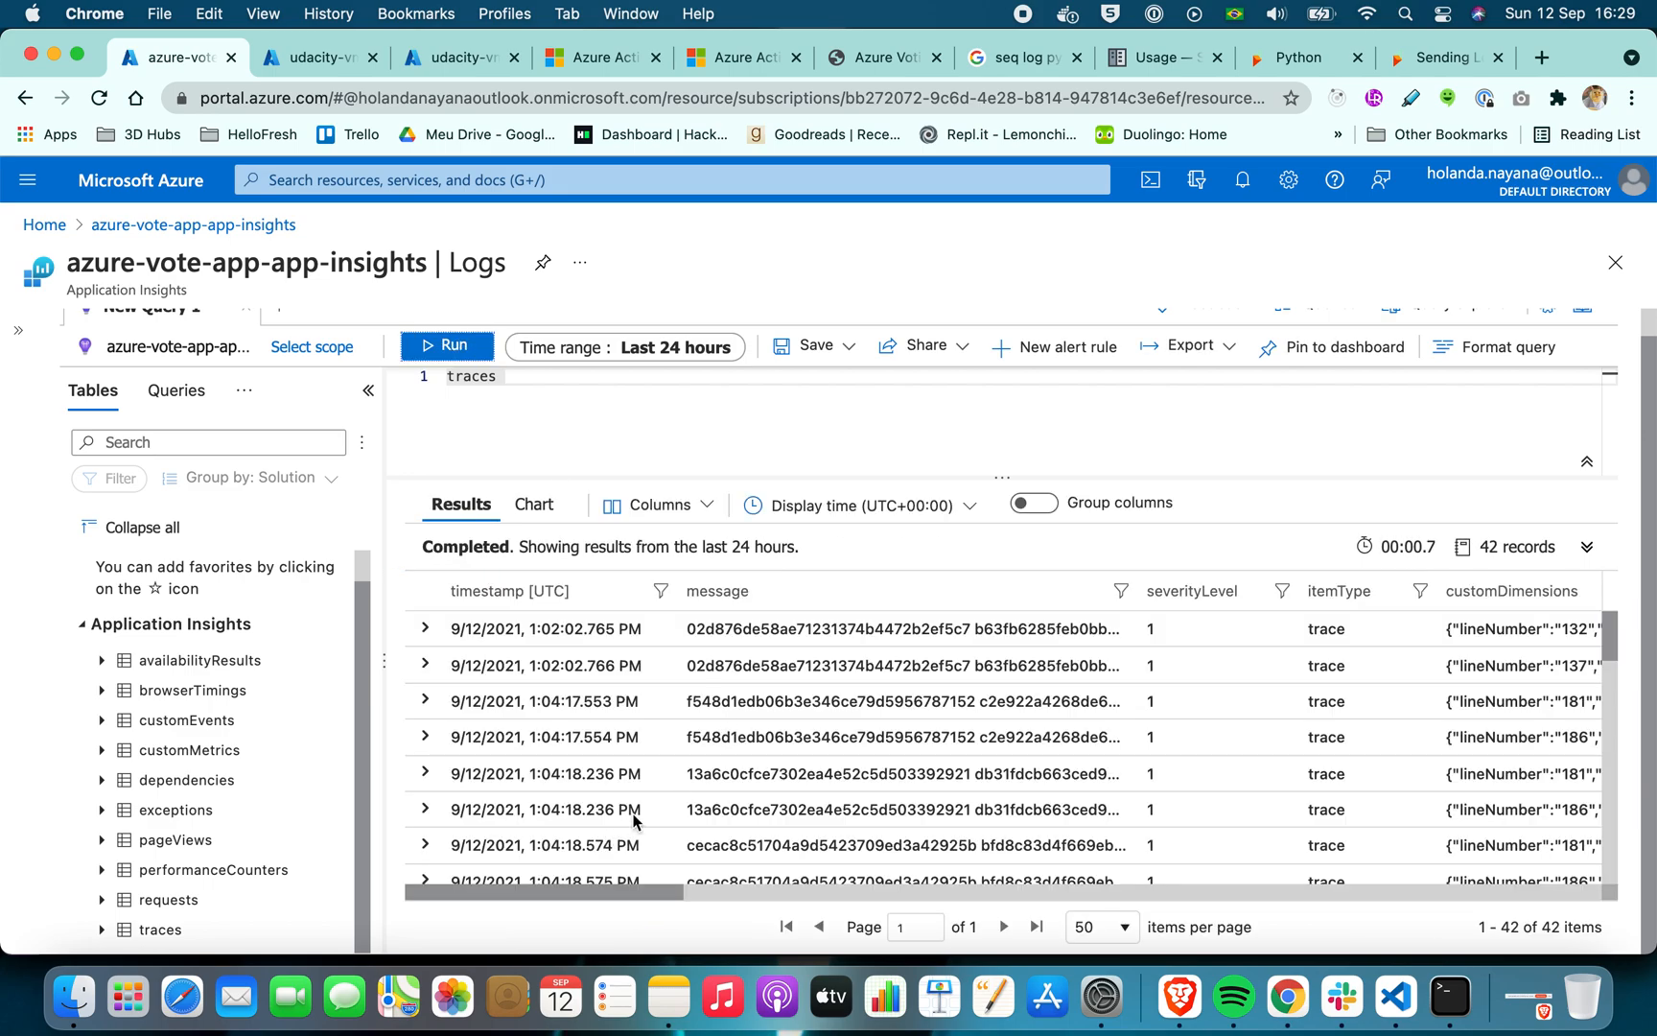
Expand the first trace record to view its details, and display the traces chart with its formatting options
click(428, 629)
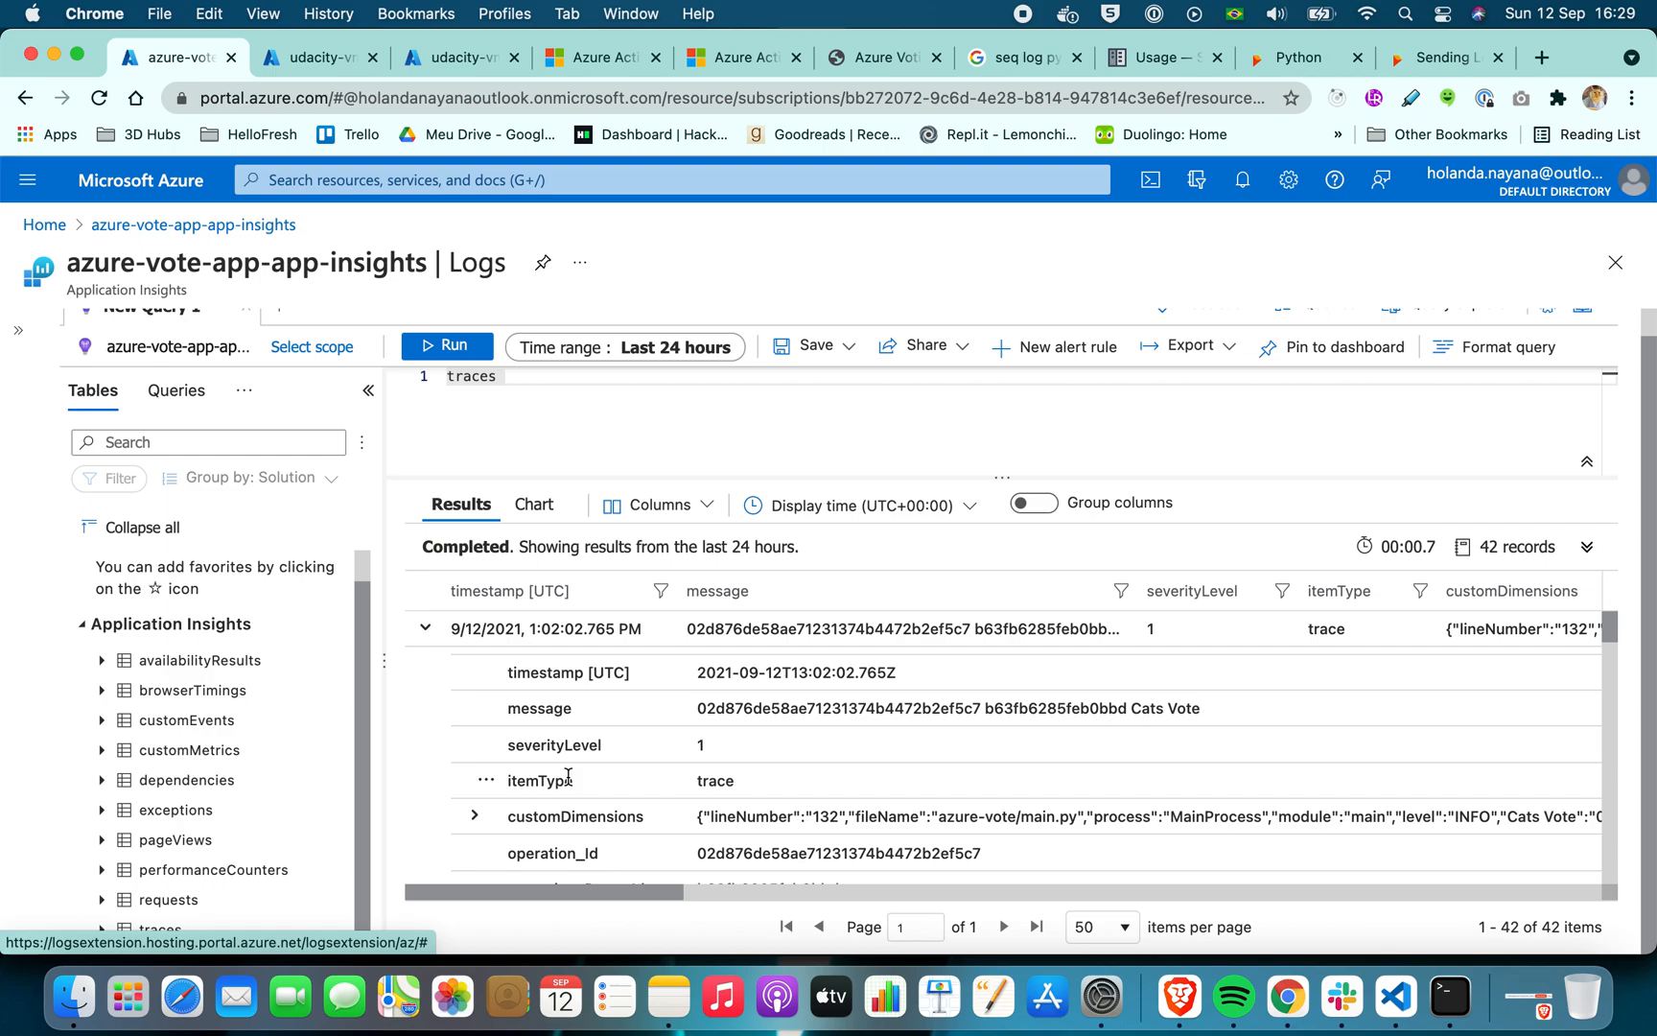
click(537, 505)
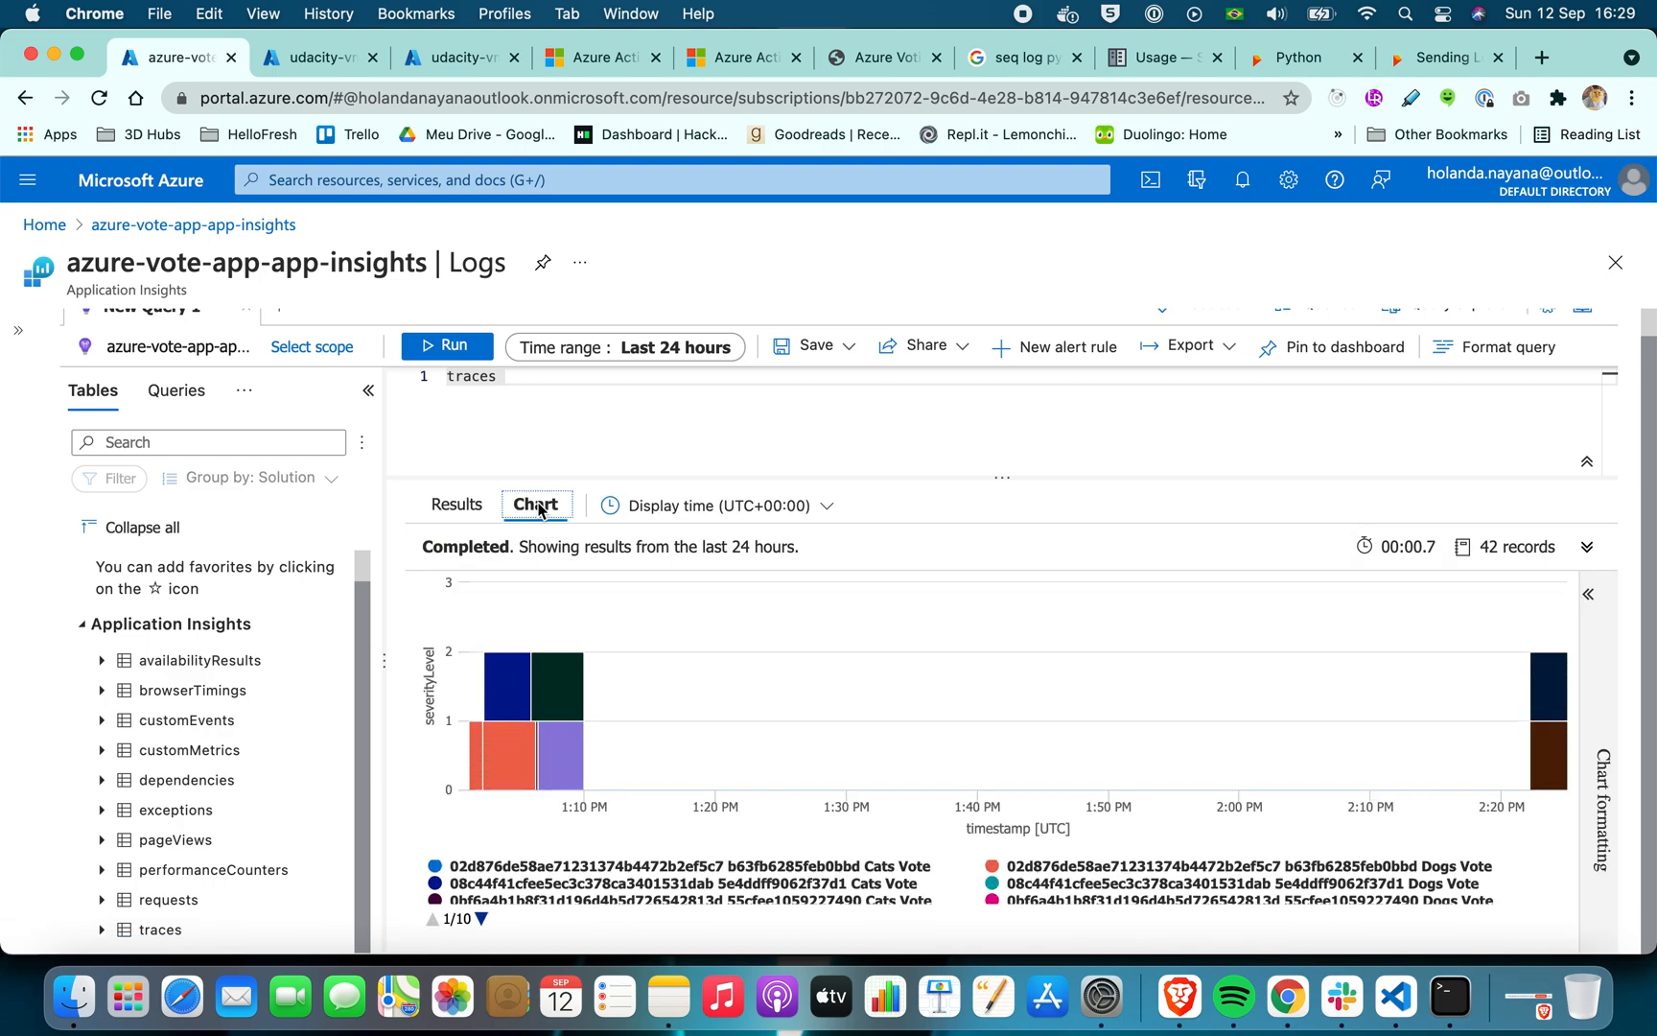
click(1590, 599)
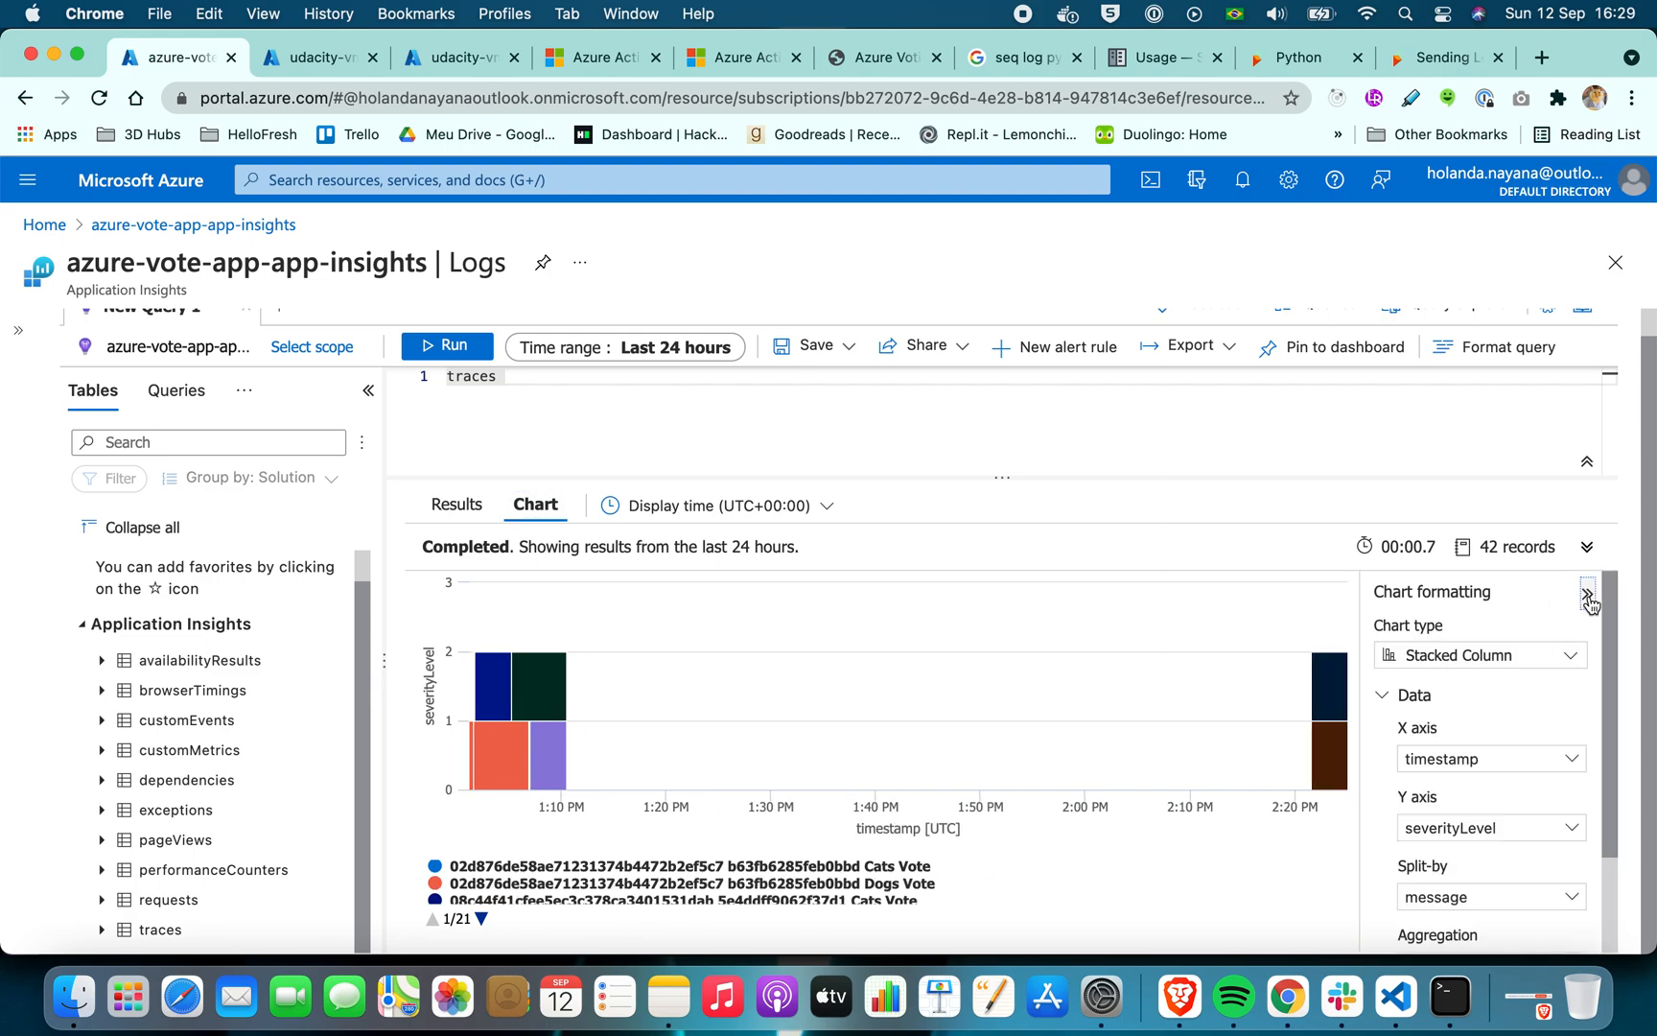
Return to the traces results table, collapse the first record and browse the remaining records
click(464, 506)
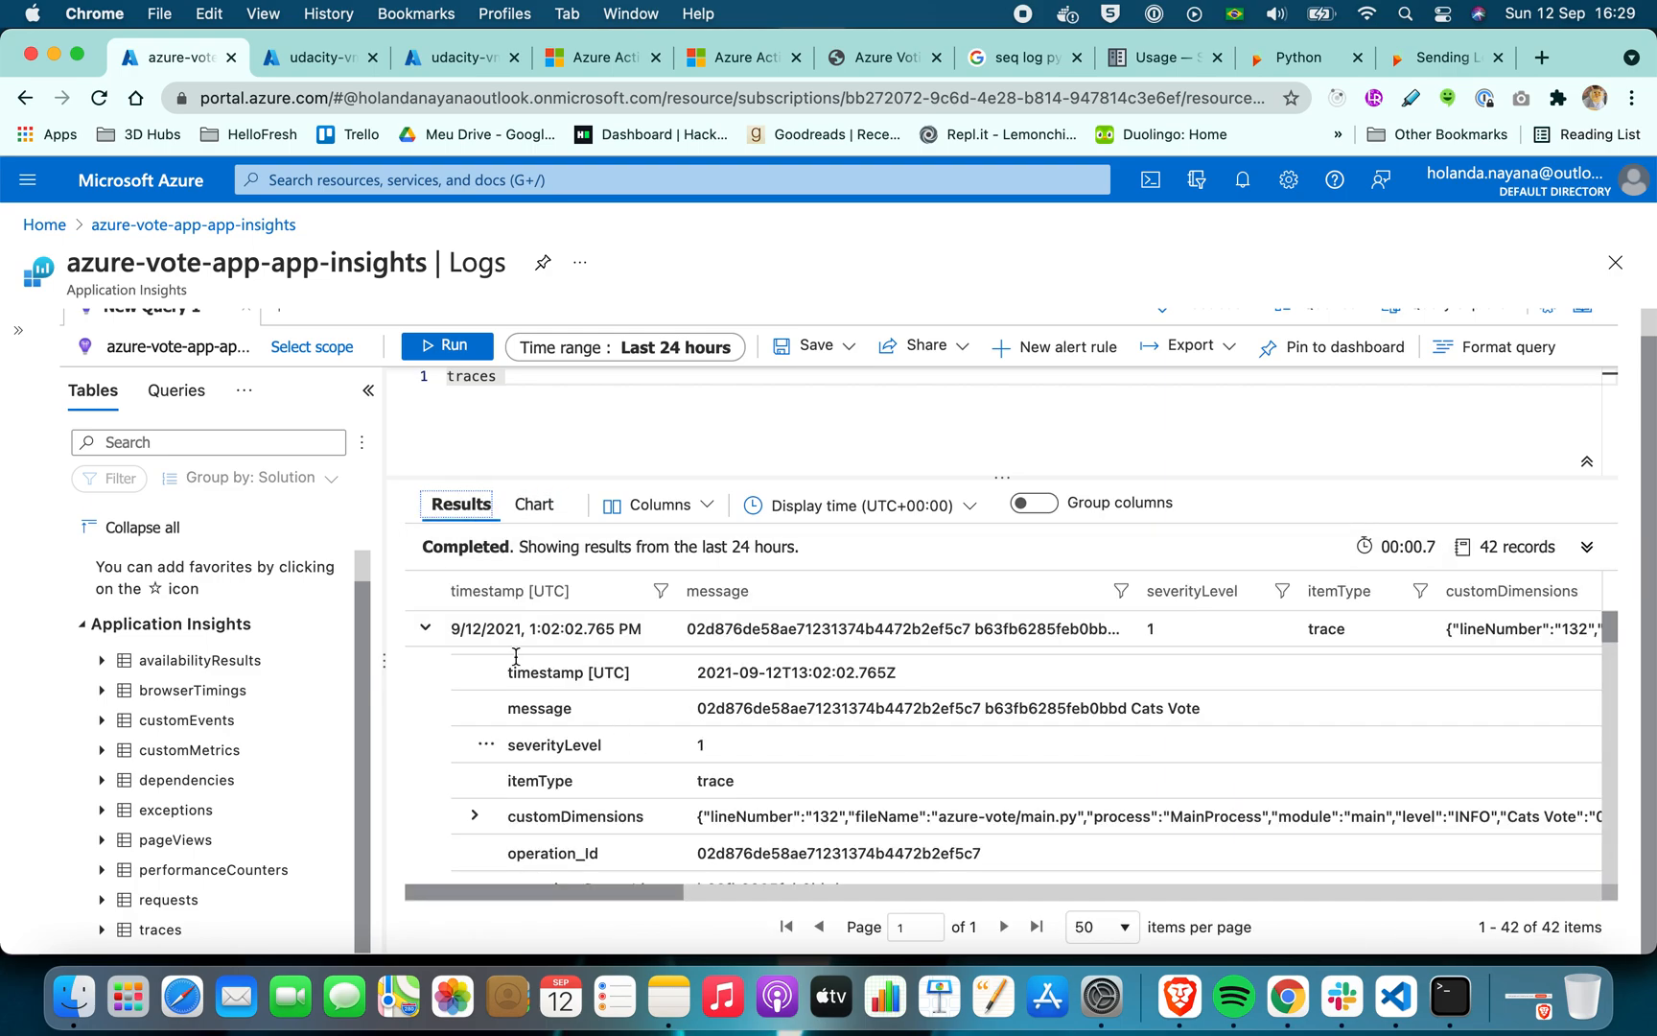
click(424, 628)
scroll(614, 691, down, 4)
scroll(614, 690, down, 10)
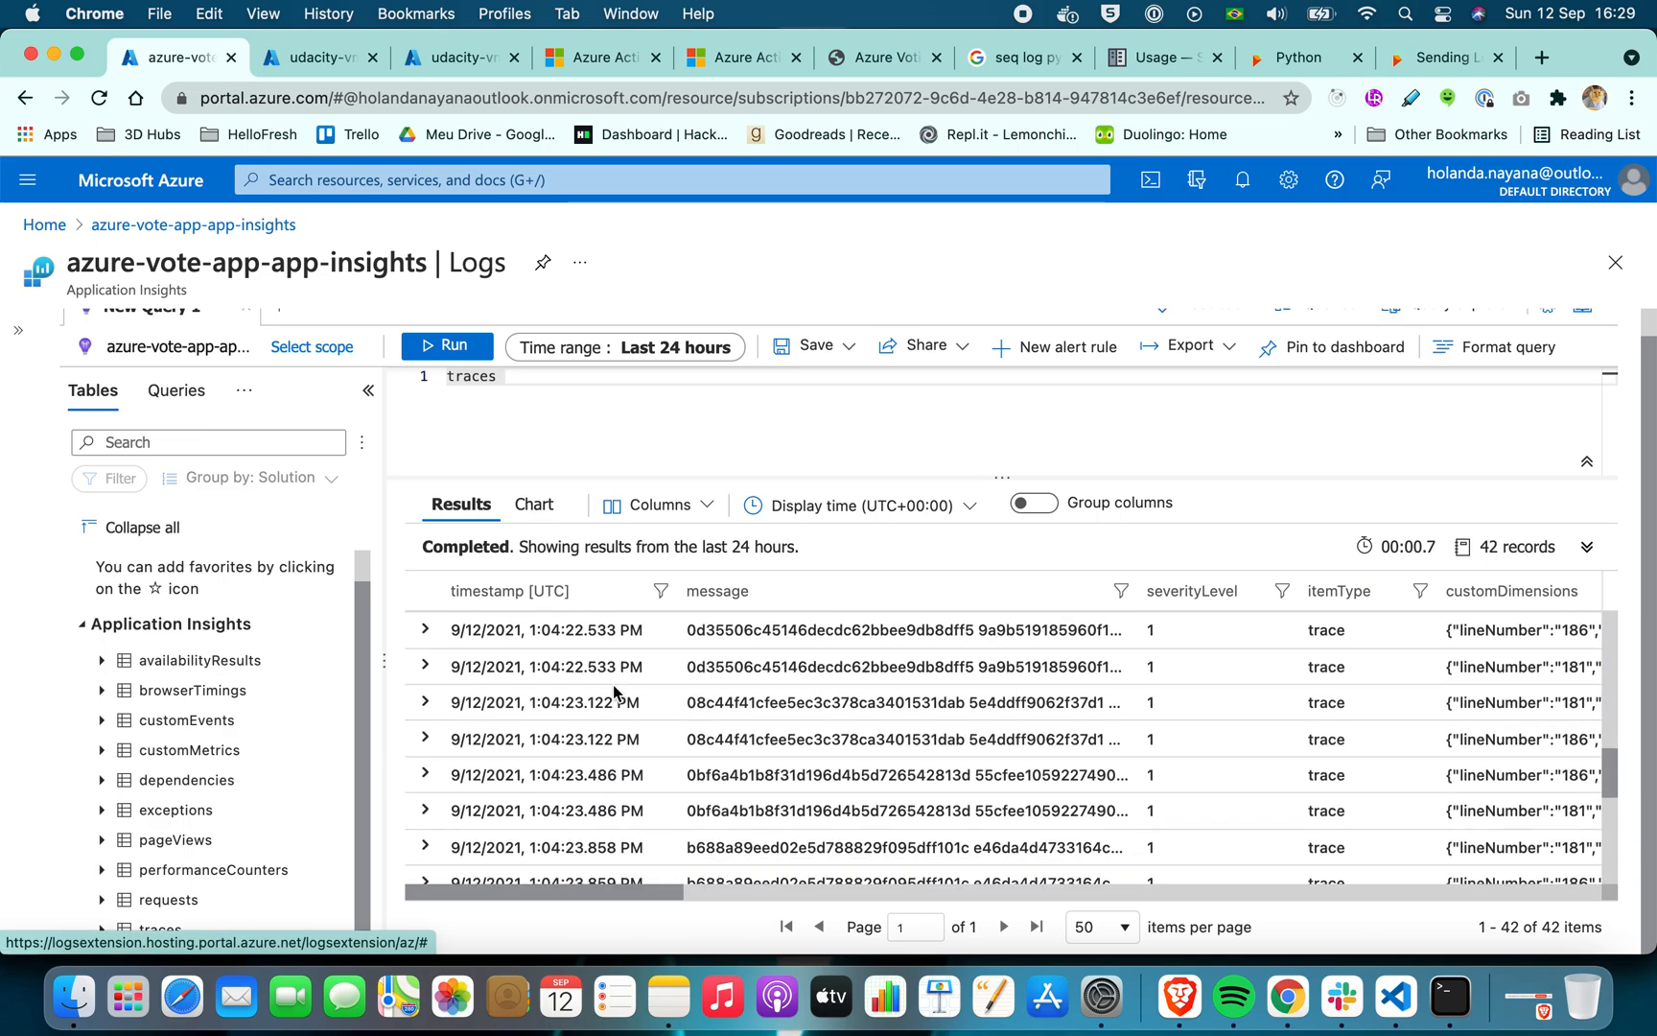
scroll(613, 690, up, 3)
scroll(613, 684, up, 5)
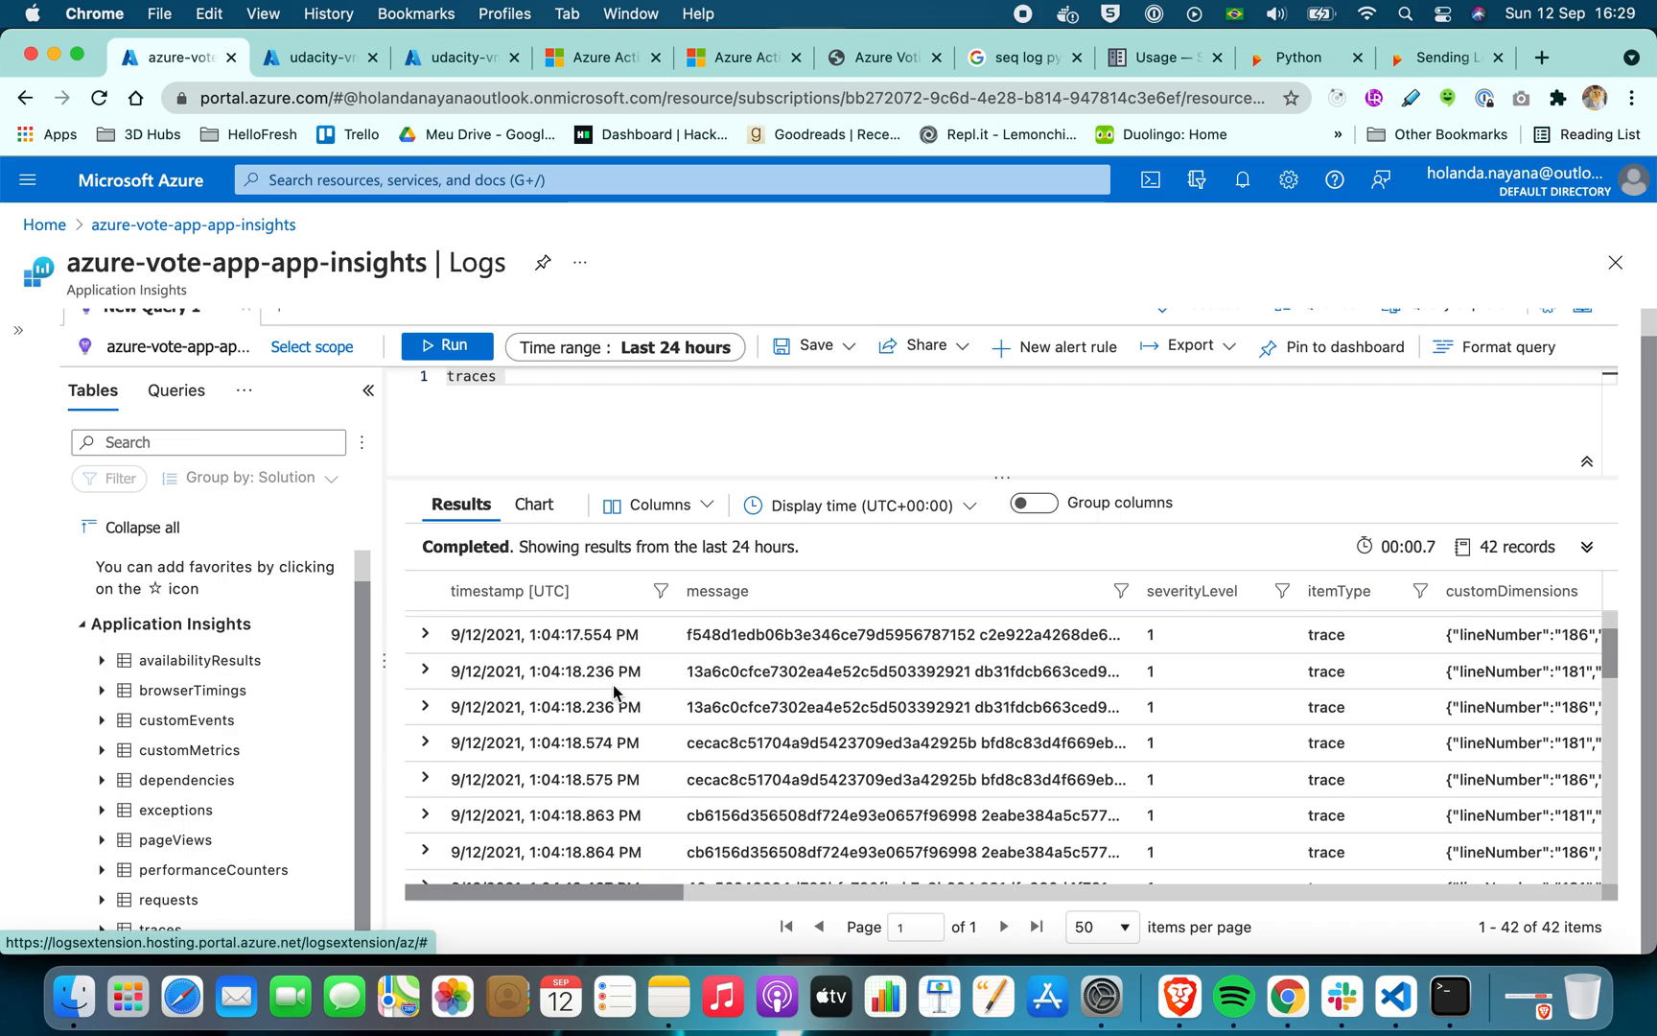
Display the traces results as a chart and change the chart type to Doughnut
click(540, 514)
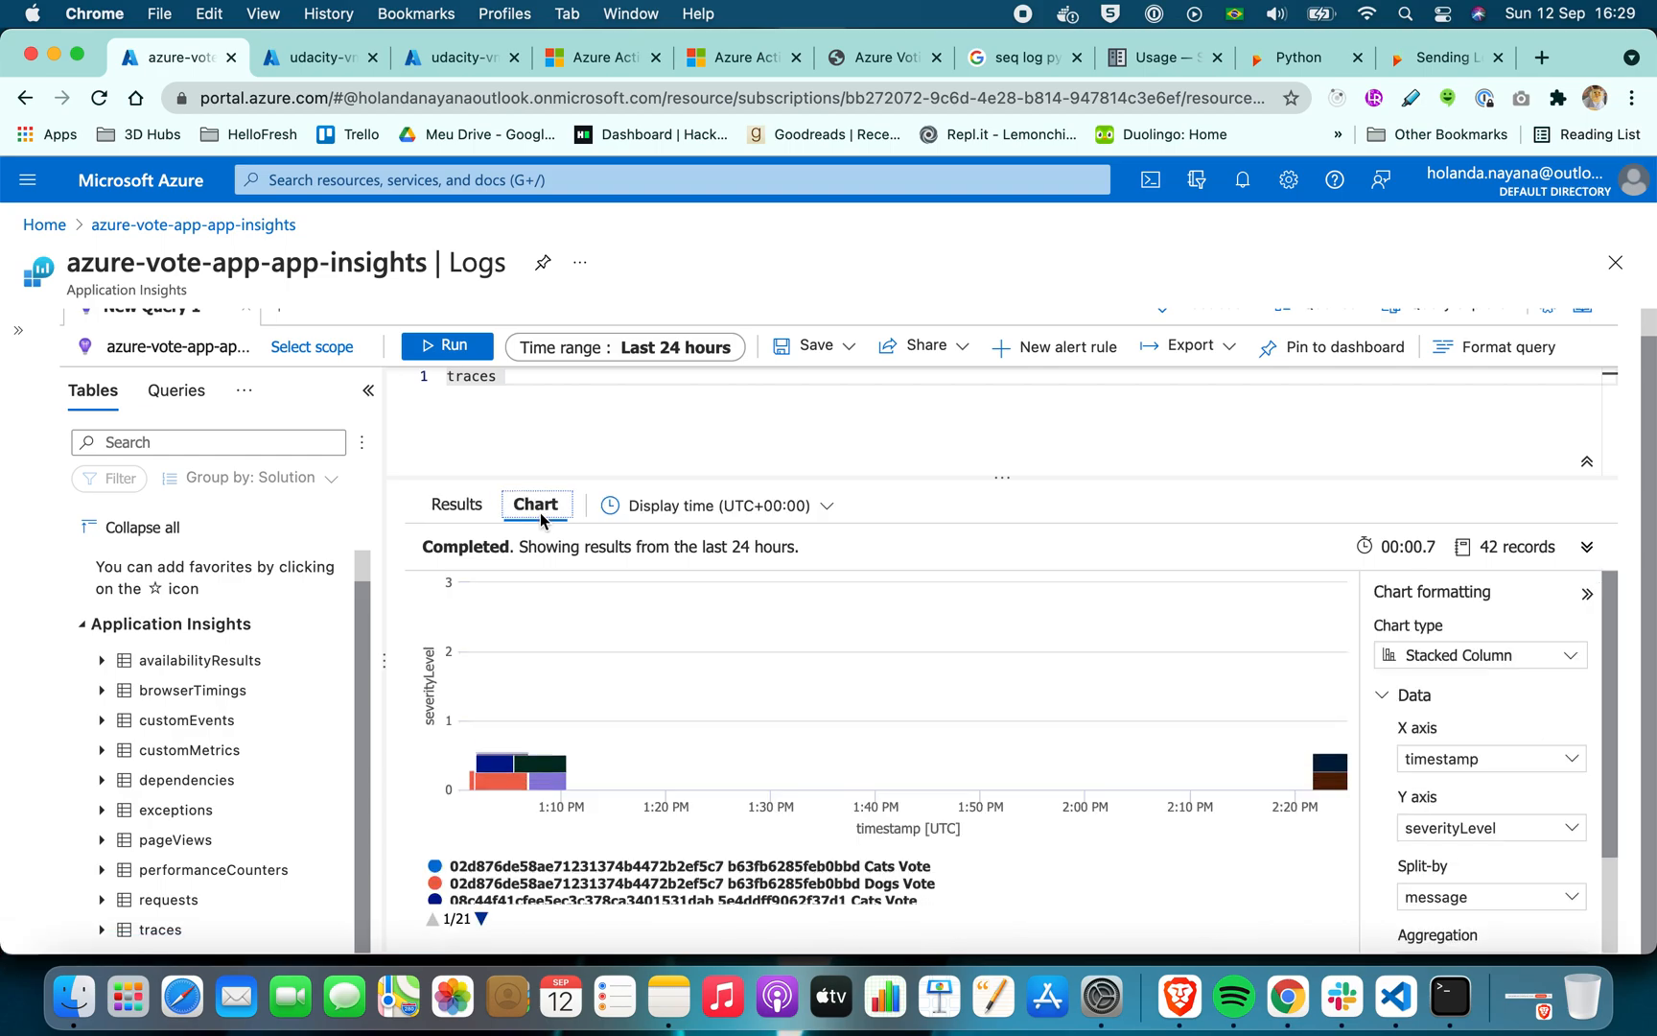
click(1527, 654)
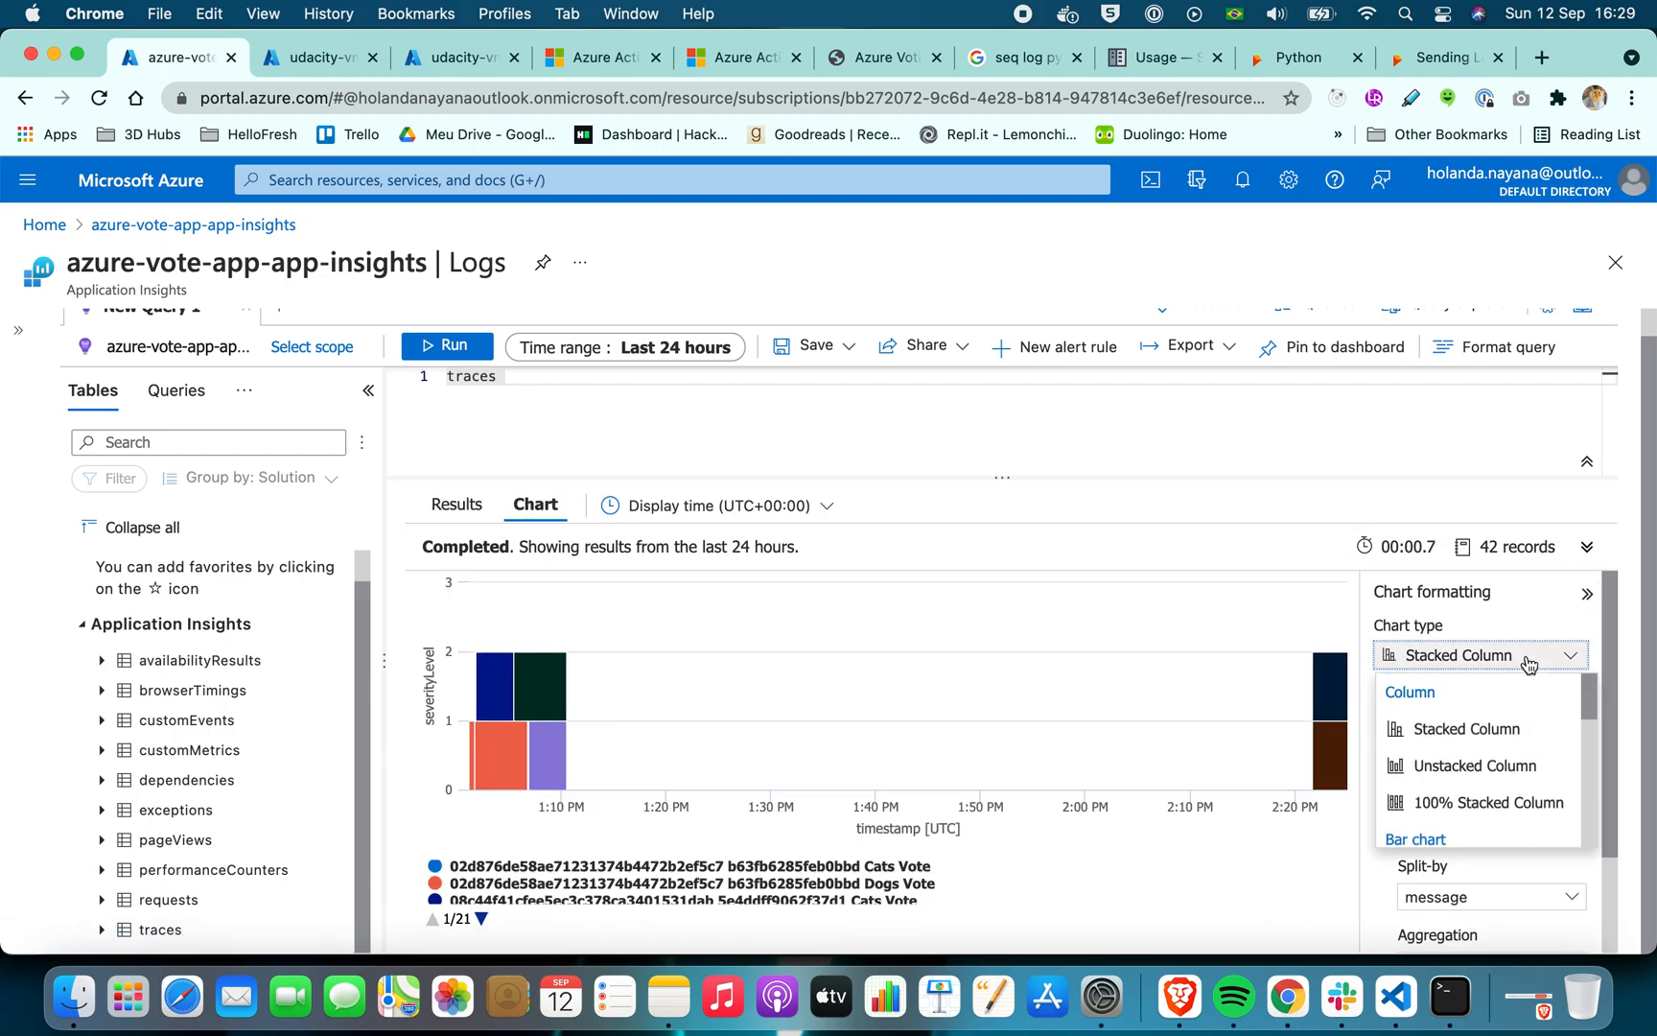
scroll(1462, 739, down, 3)
scroll(1464, 757, up, 2)
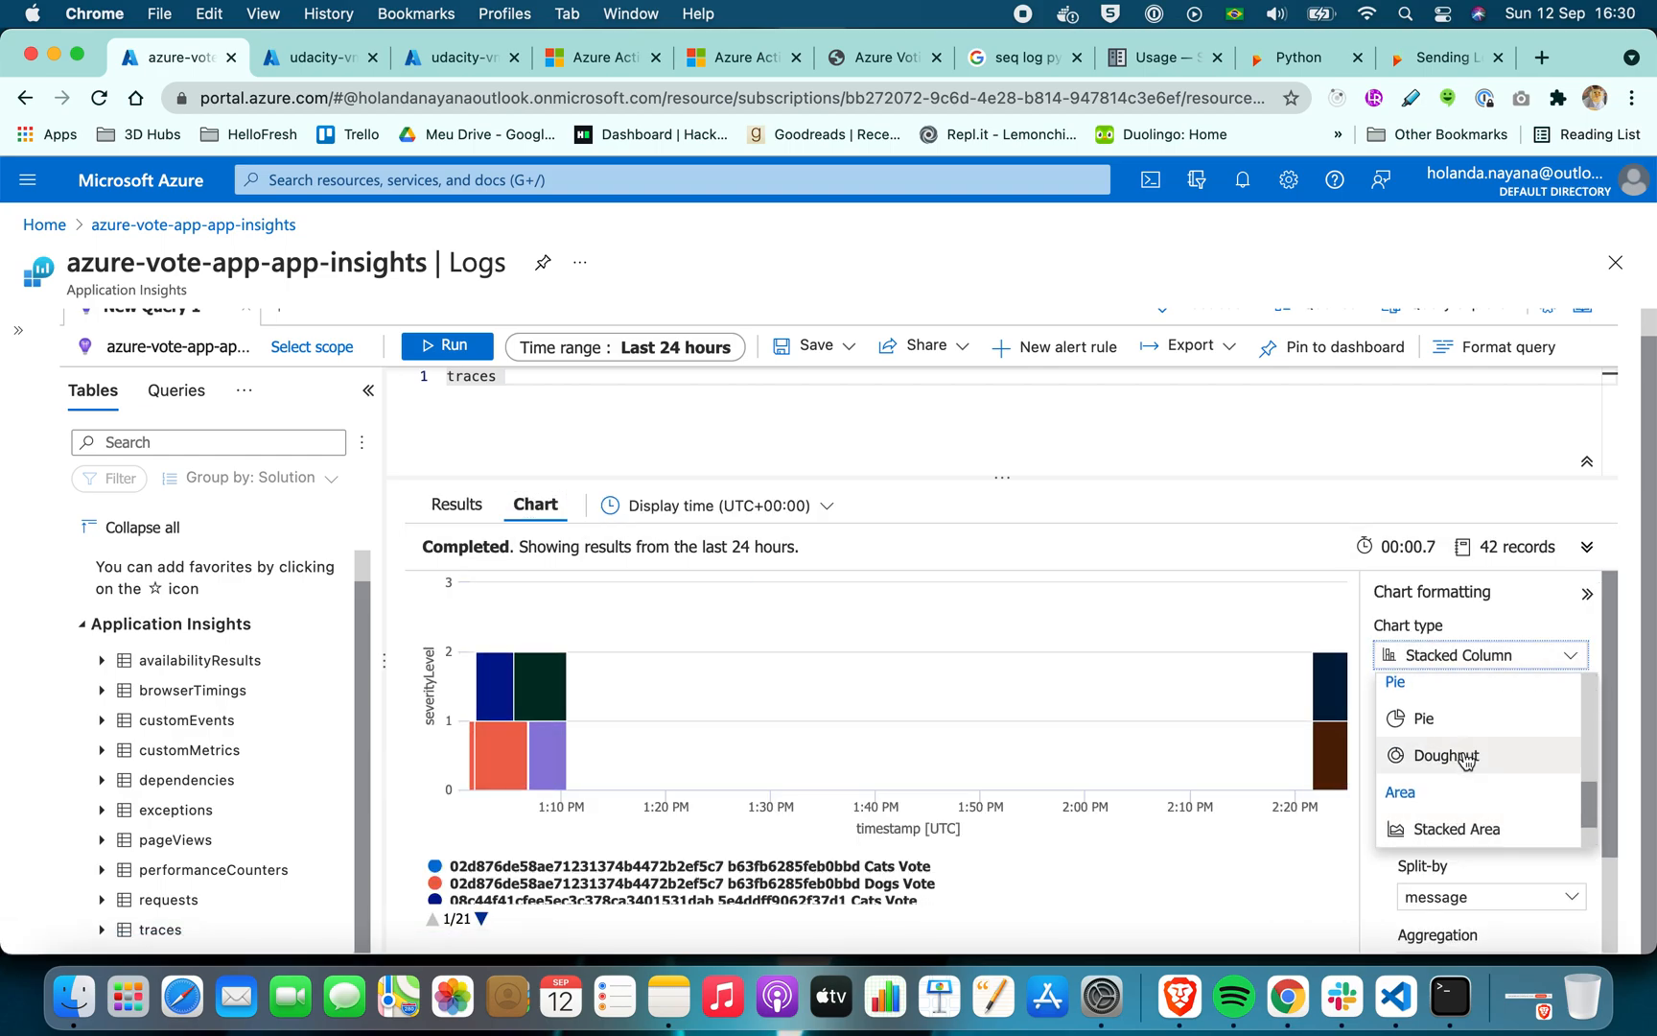
click(1457, 752)
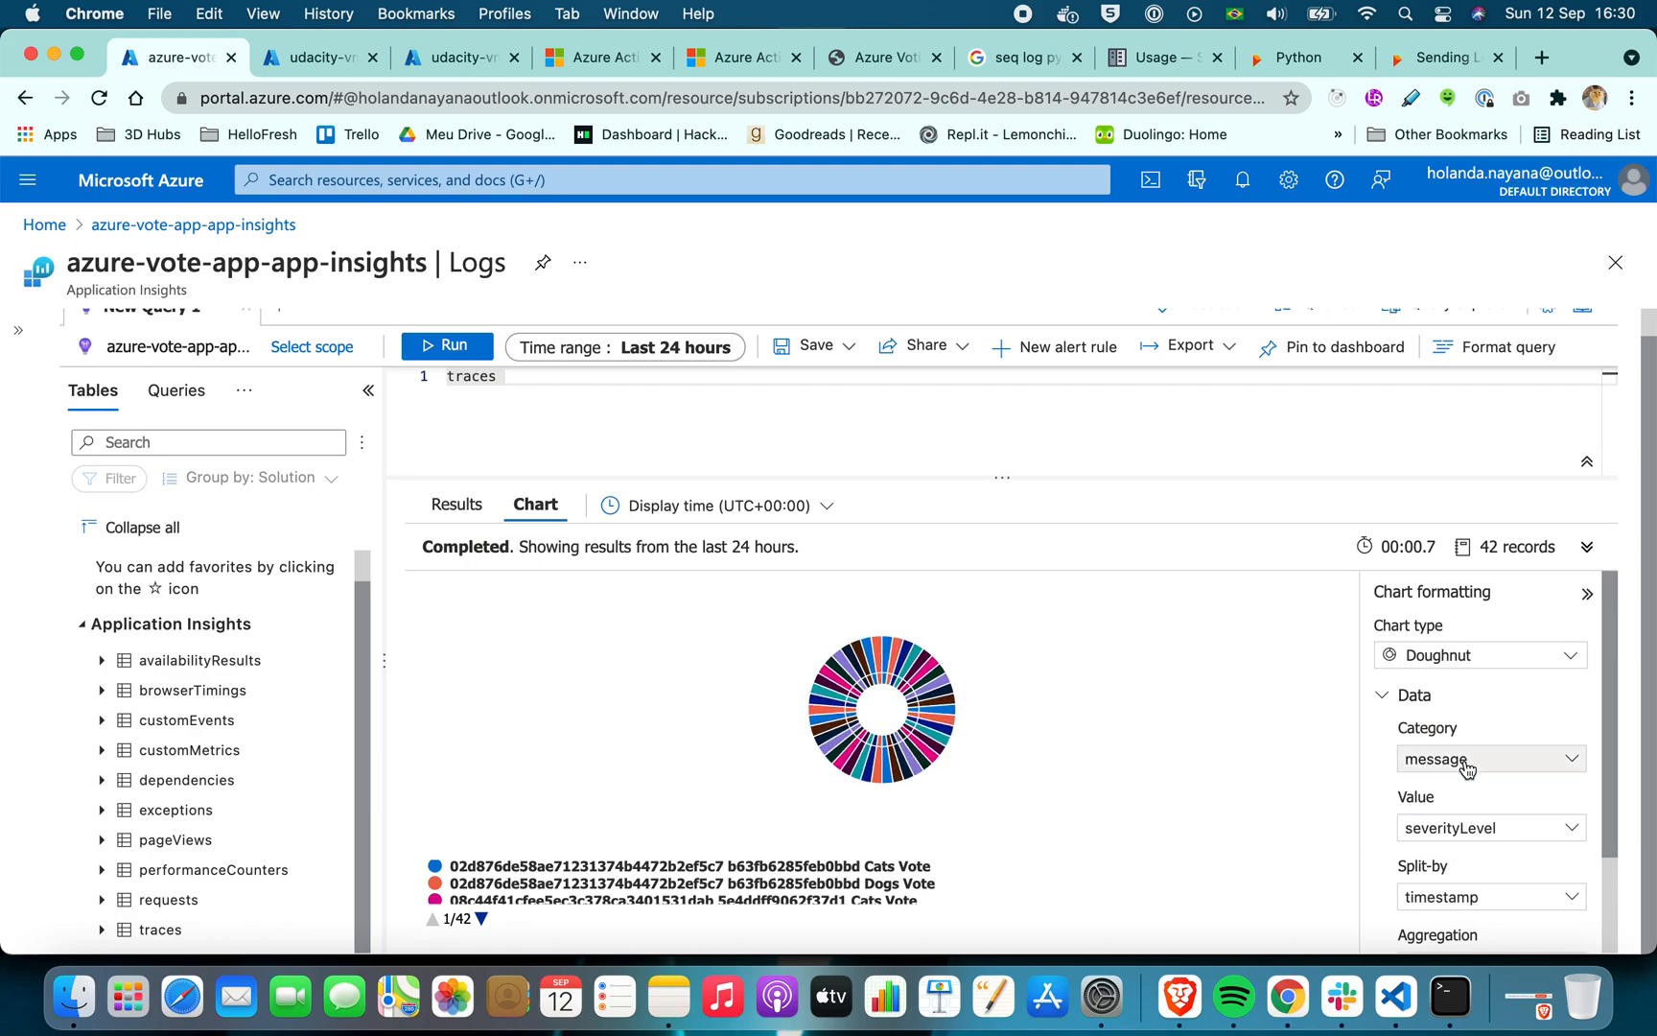
Split the traces doughnut chart by user_Id only
scroll(1467, 767, down, 3)
click(1467, 769)
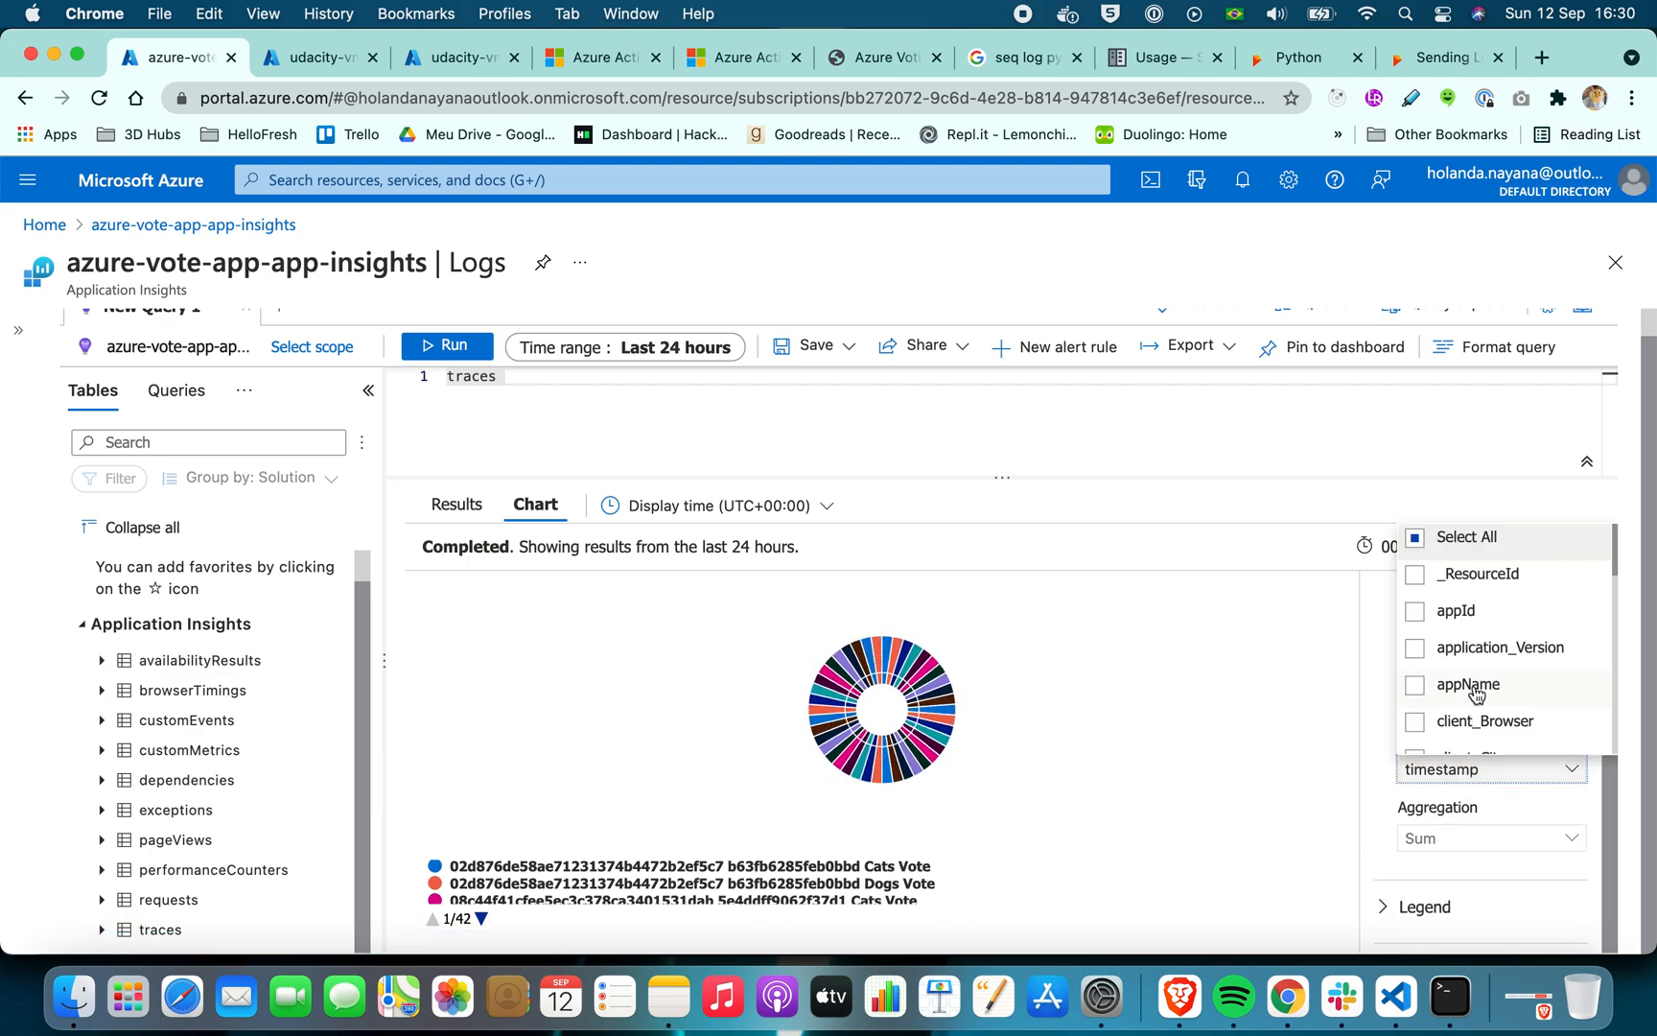
scroll(1474, 686, down, 5)
scroll(1468, 686, down, 3)
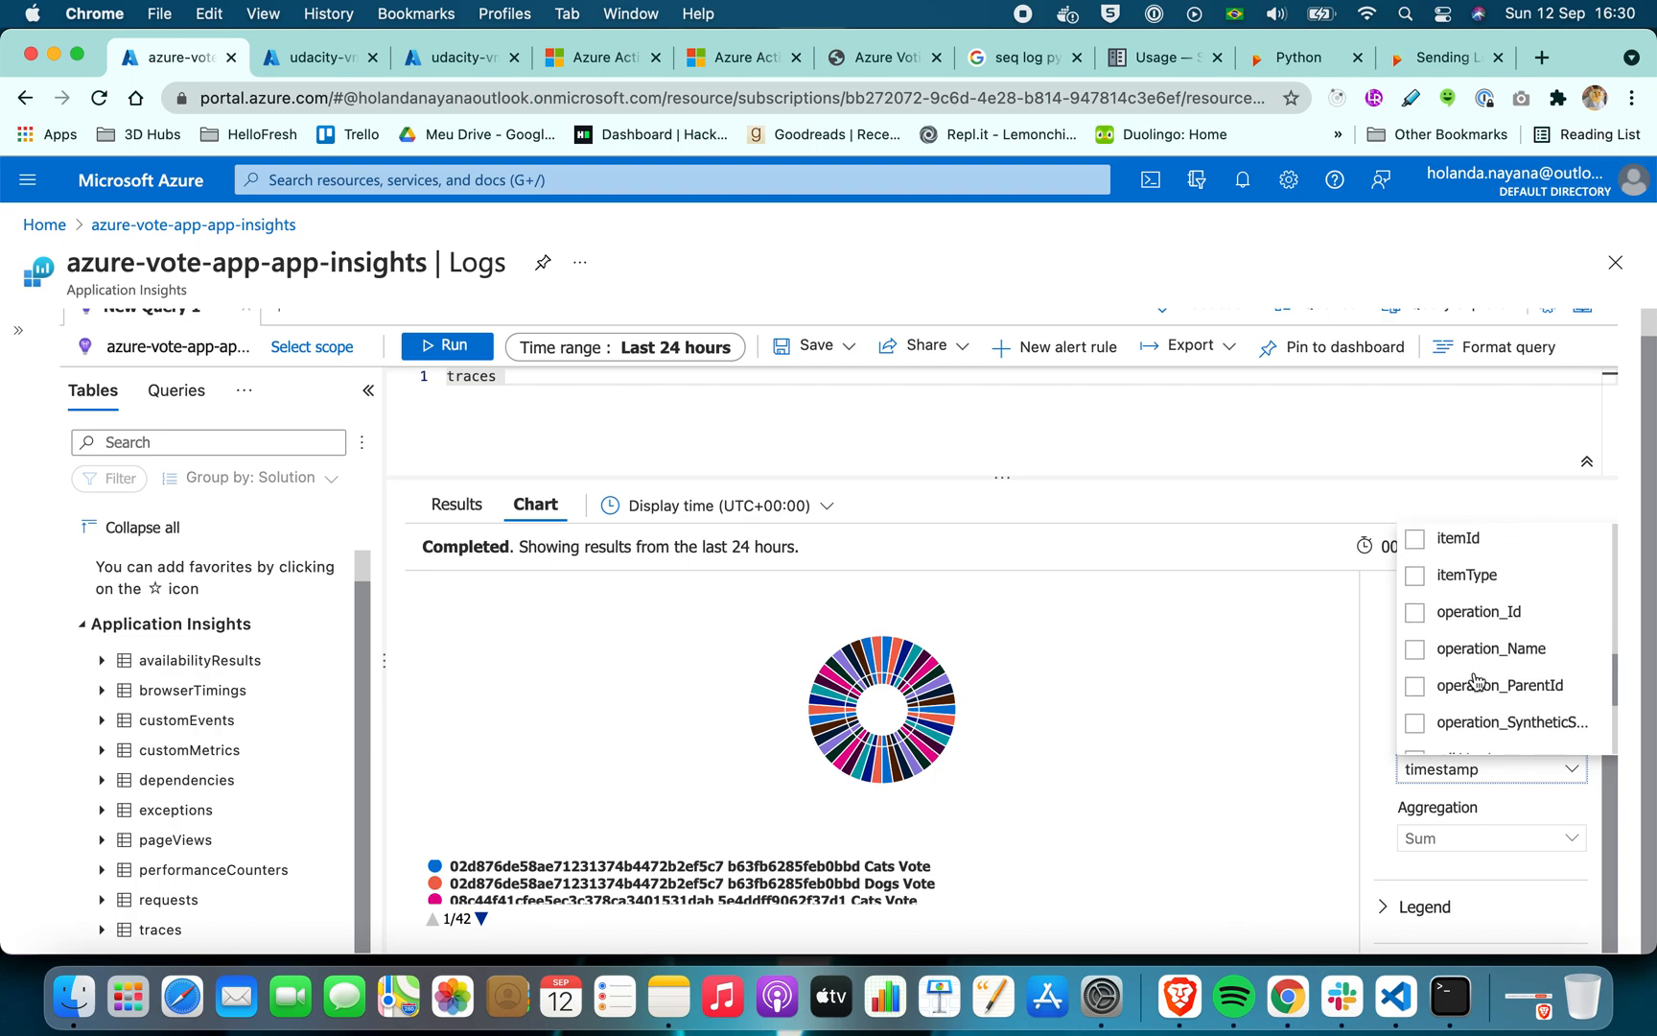
scroll(1464, 652, down, 4)
scroll(1461, 659, down, 2)
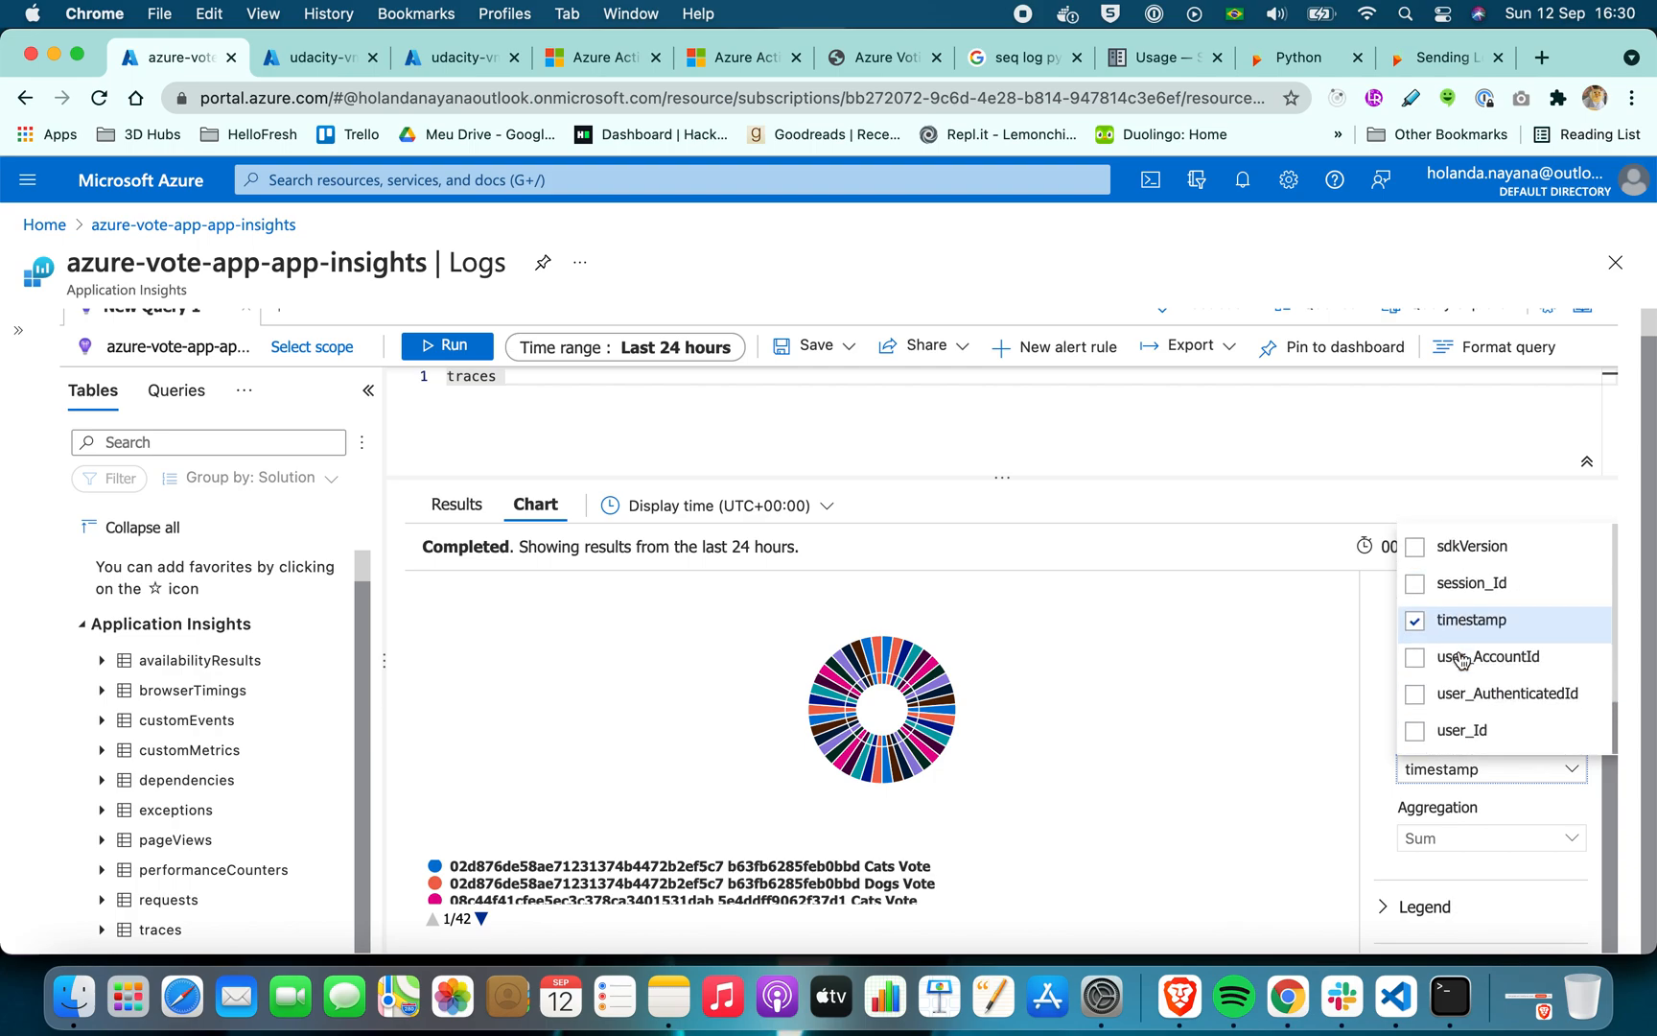
click(1414, 628)
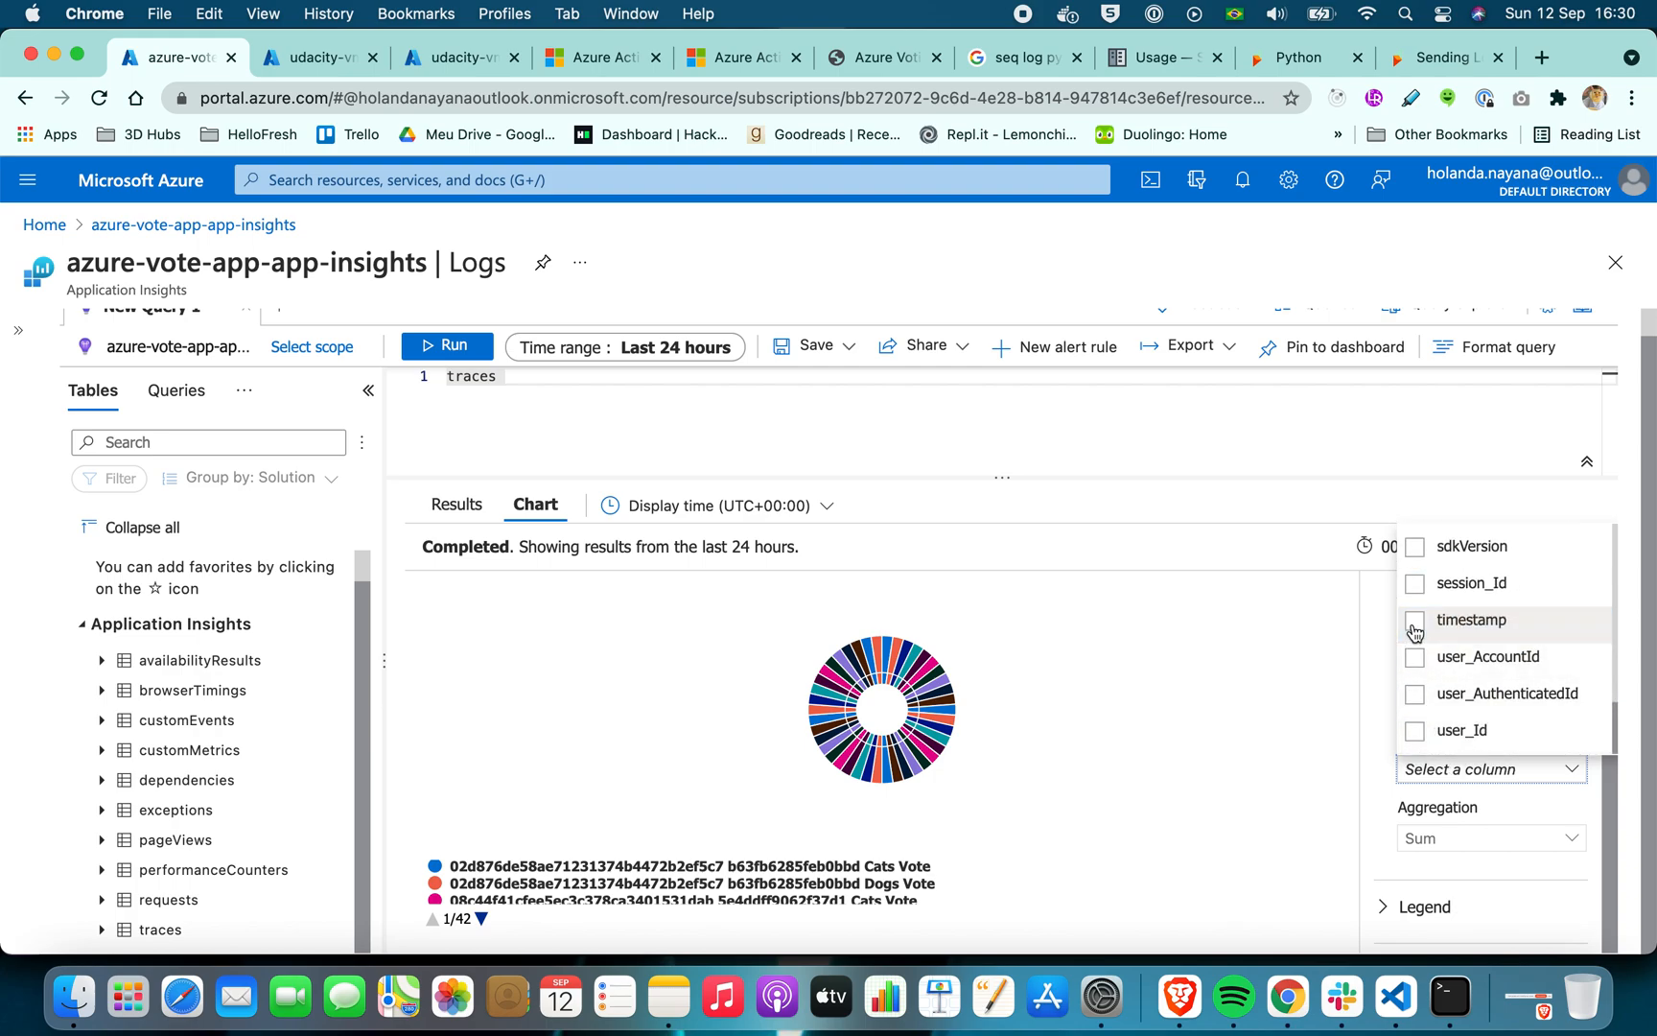
click(1415, 743)
click(1221, 721)
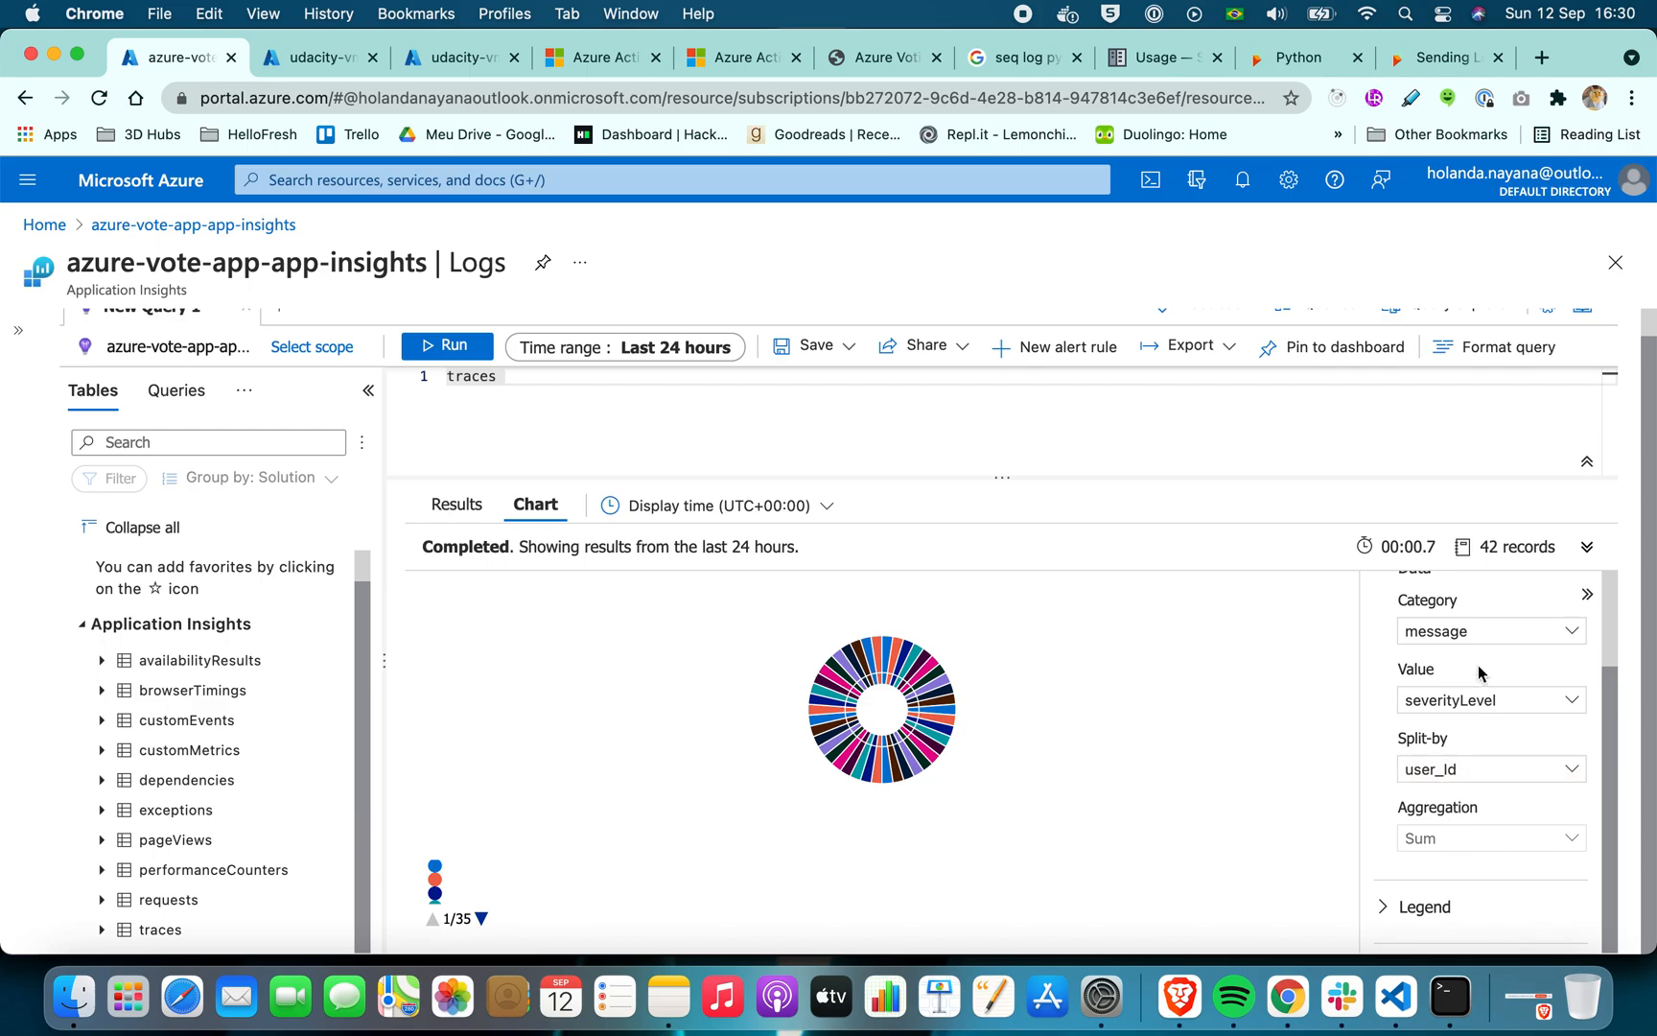
Compare the doughnut settings in the Finder reference screenshot with the Category columns available for traces, and return to Chrome
key(ctrl+Right)
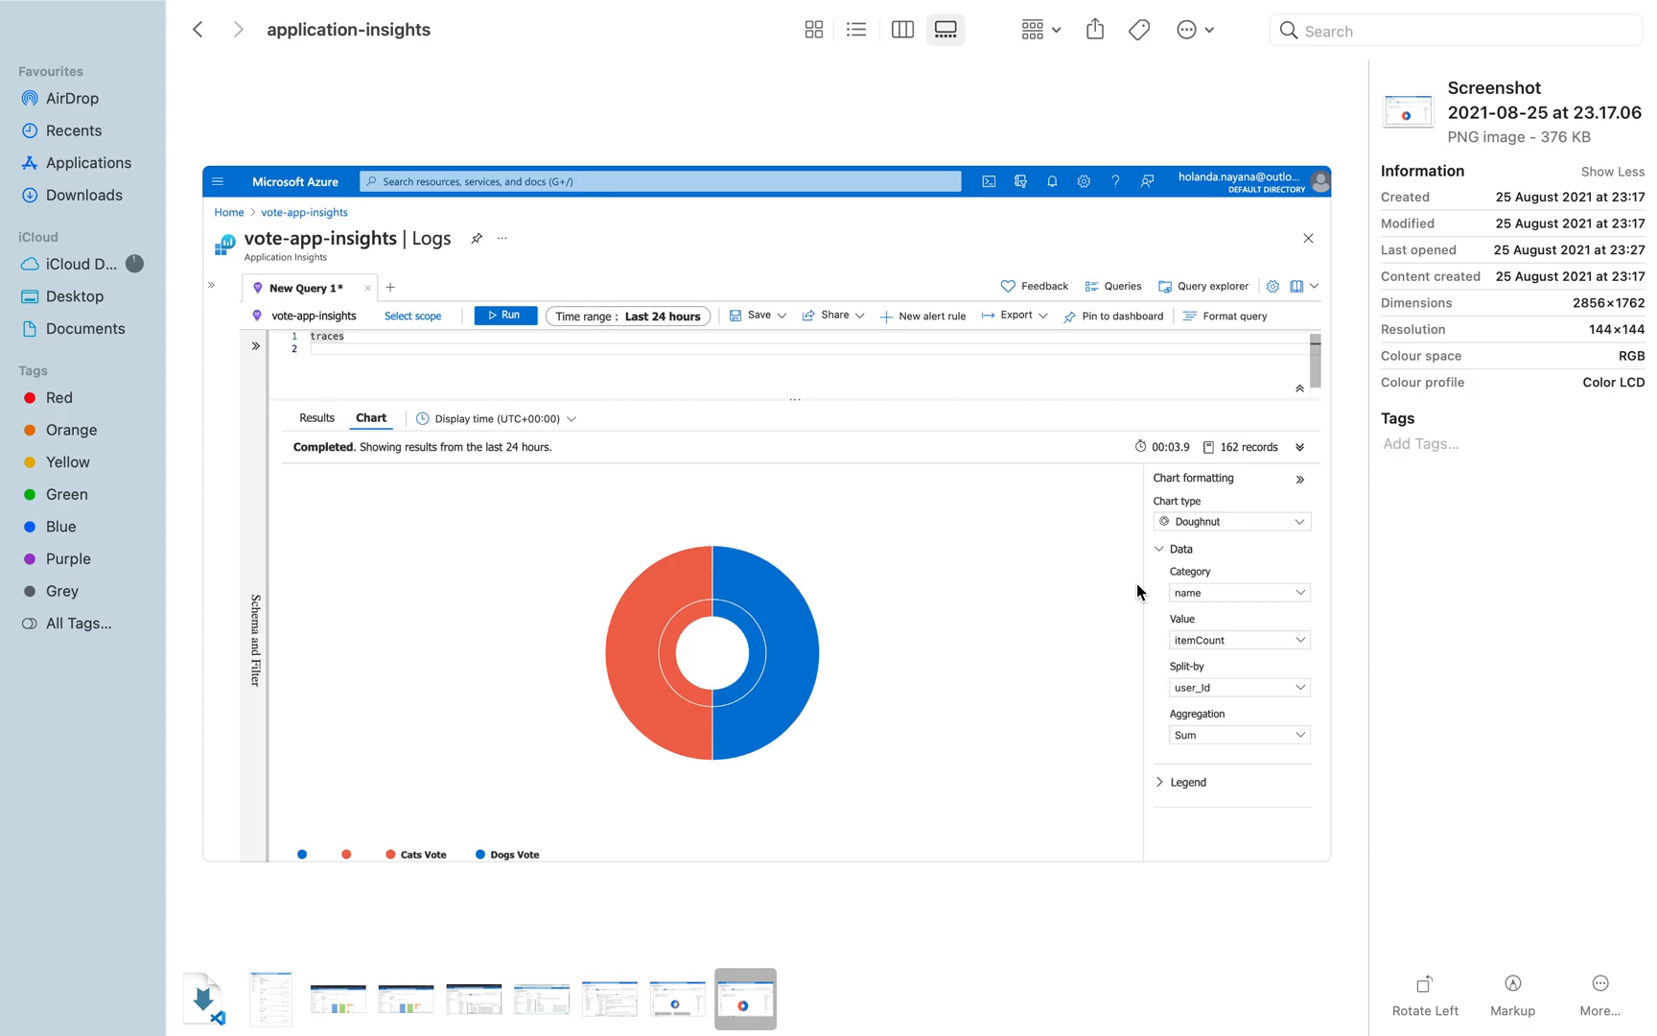
key(ctrl+Left)
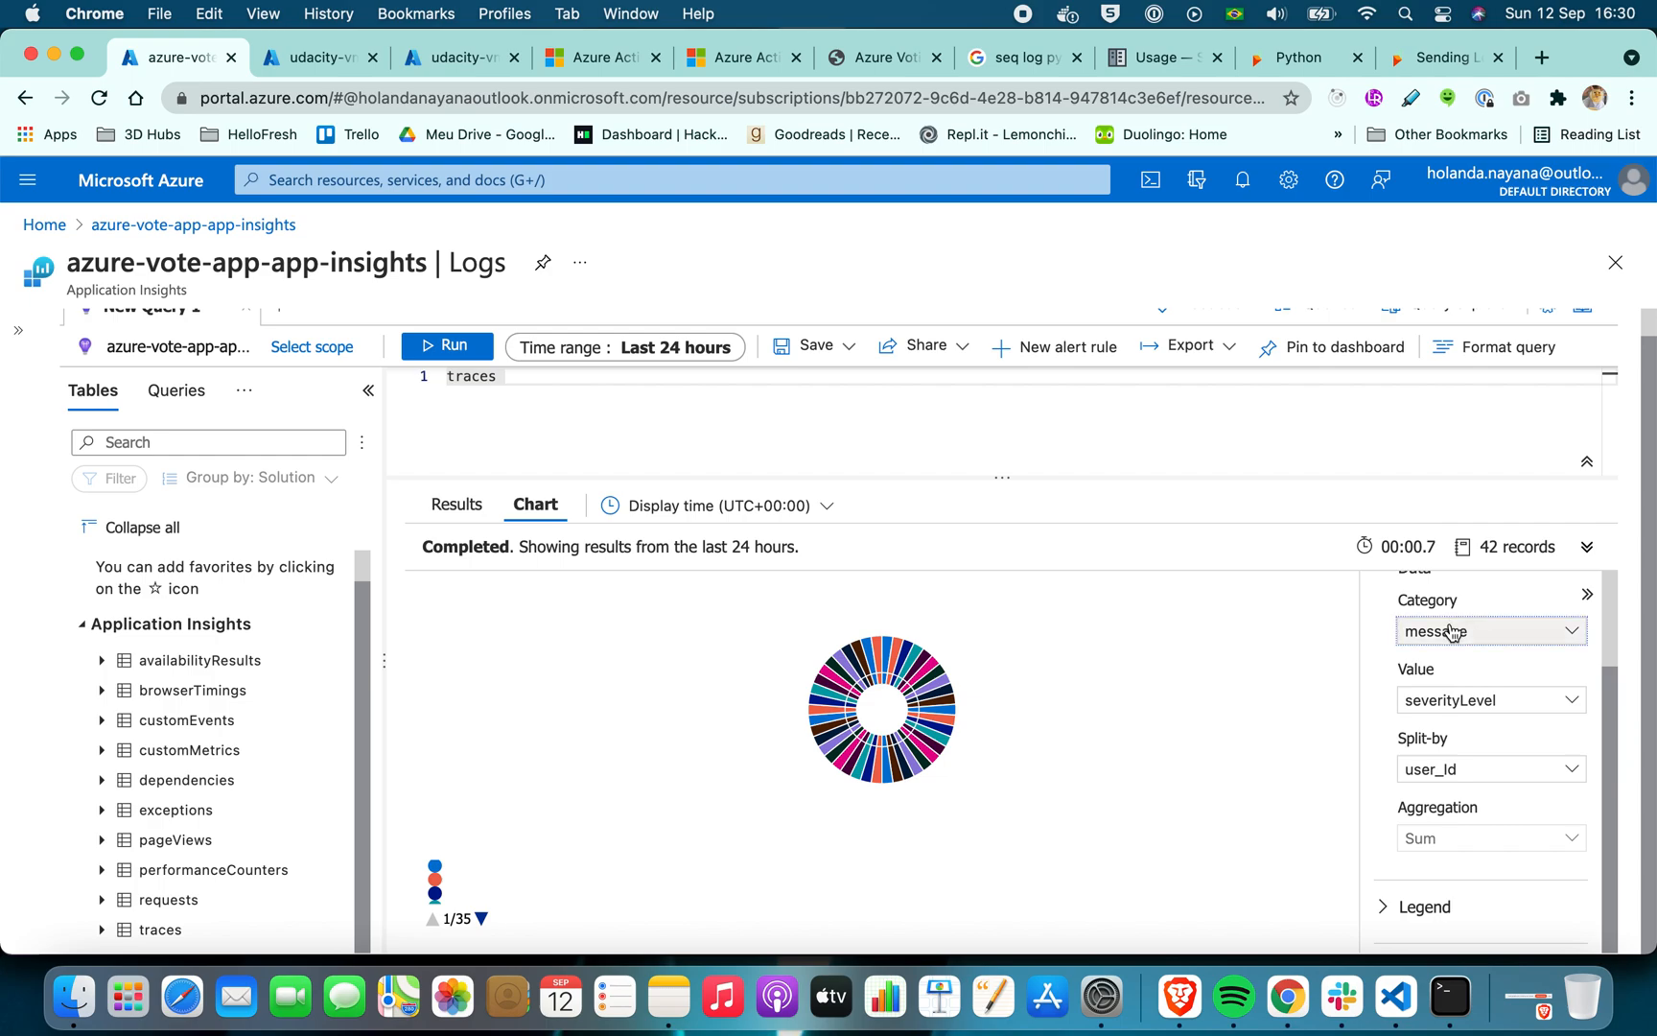
click(1453, 630)
scroll(1446, 729, down, 5)
scroll(1446, 738, down, 5)
scroll(1446, 739, up, 10)
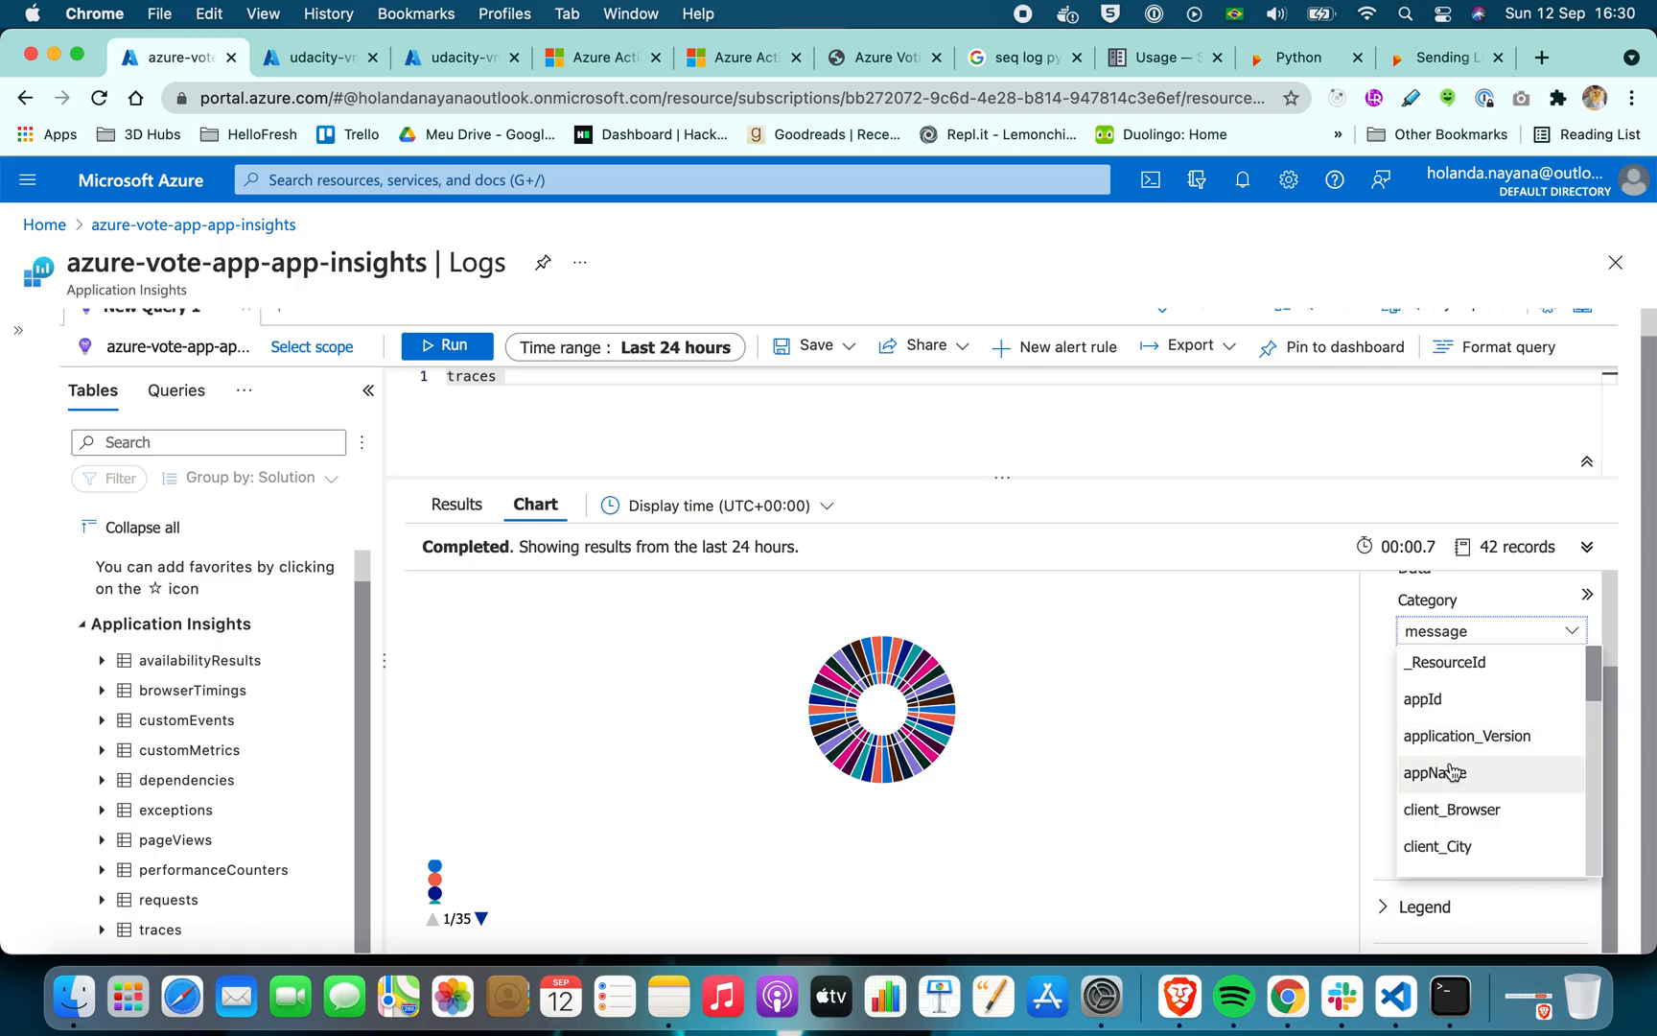
key(ctrl+Right)
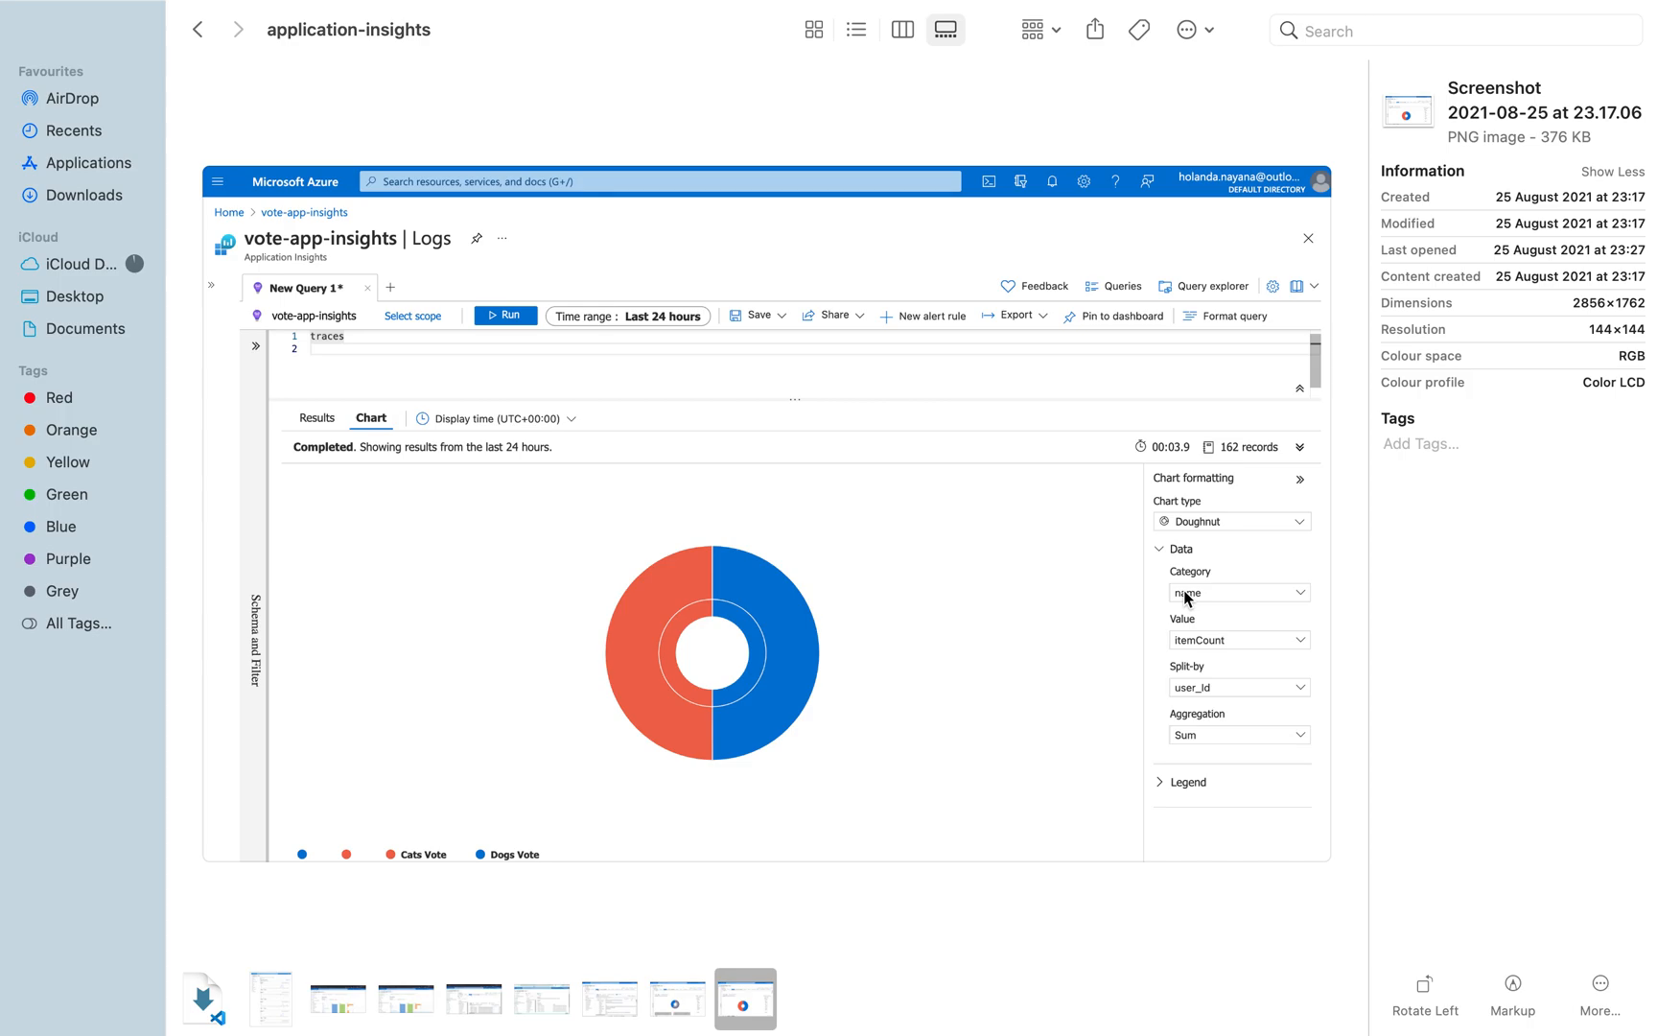
key(ctrl+Left)
Set the traces doughnut chart's Category to operation_Name
click(1432, 641)
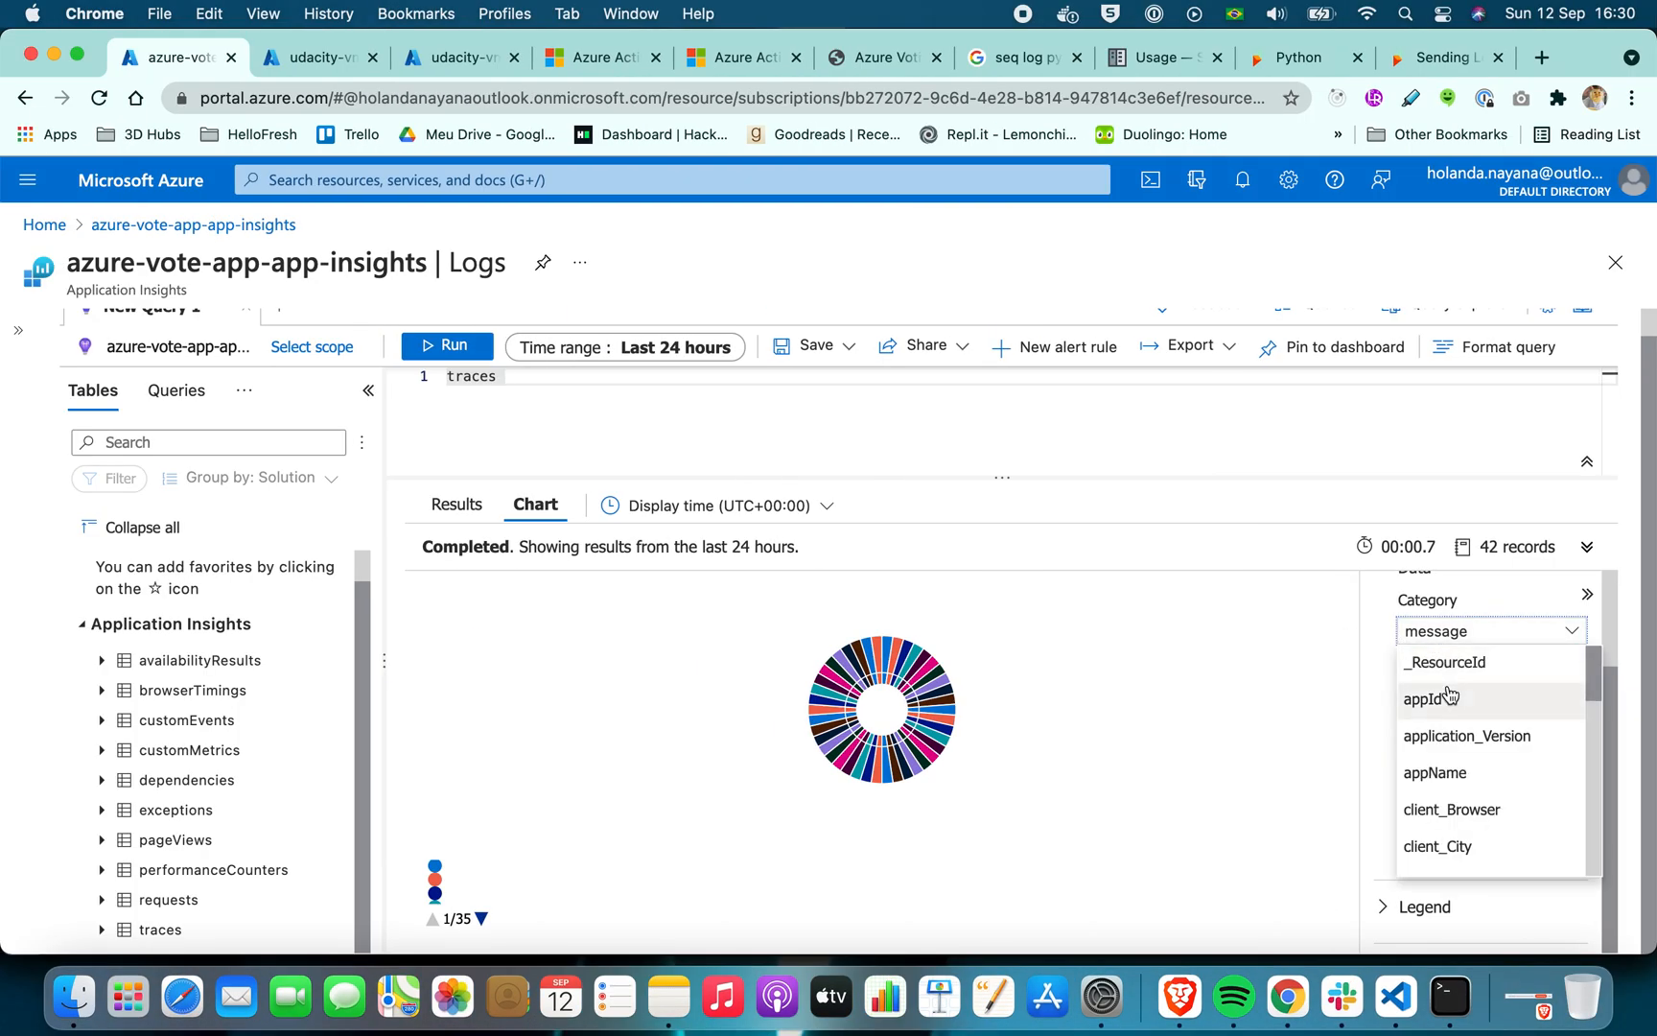
scroll(1450, 691, down, 3)
scroll(1449, 705, down, 6)
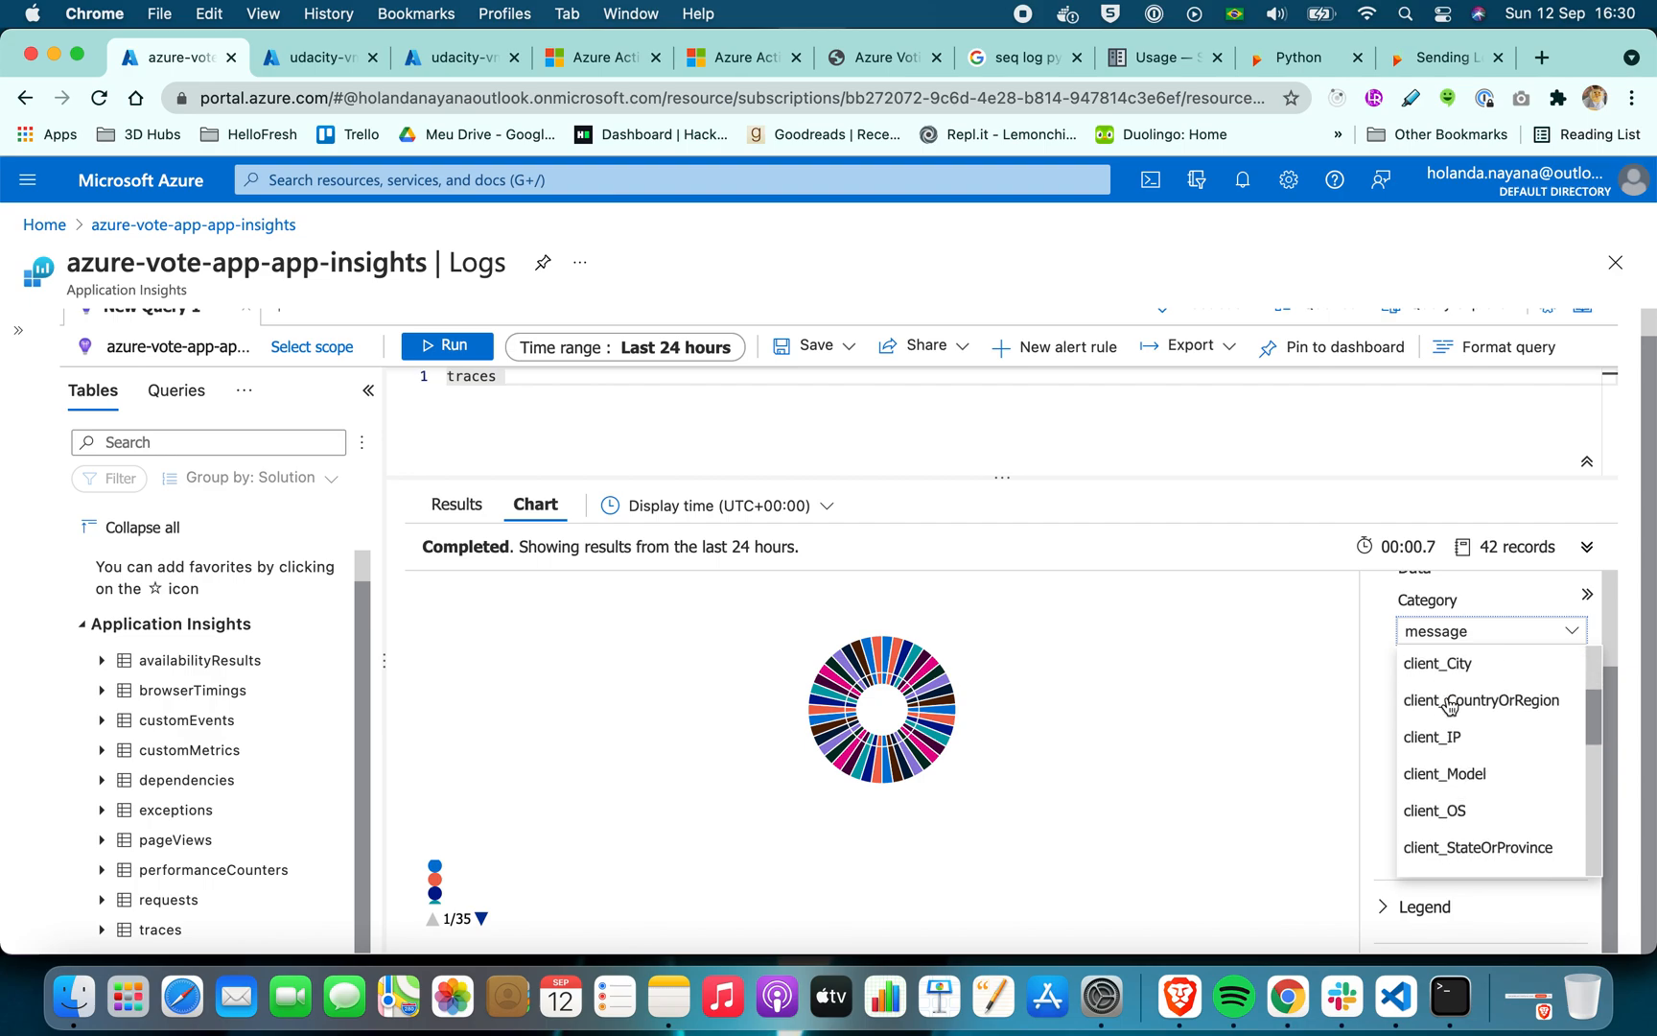
scroll(1449, 707, down, 5)
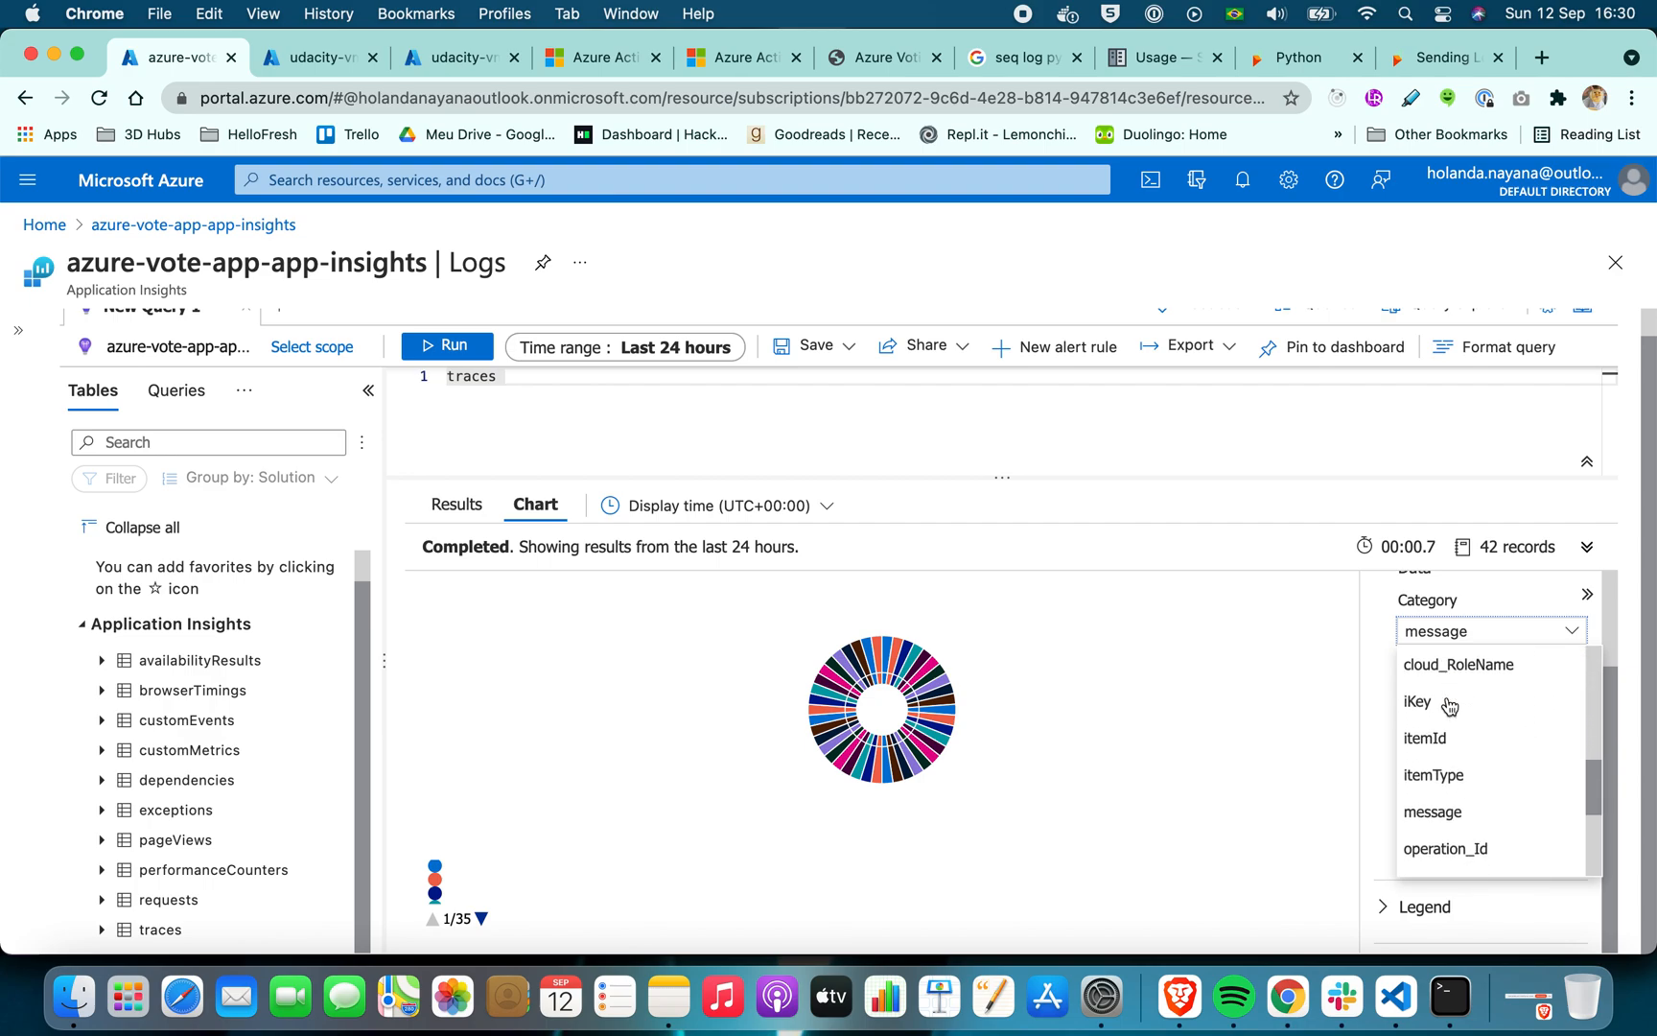
scroll(1454, 712, down, 4)
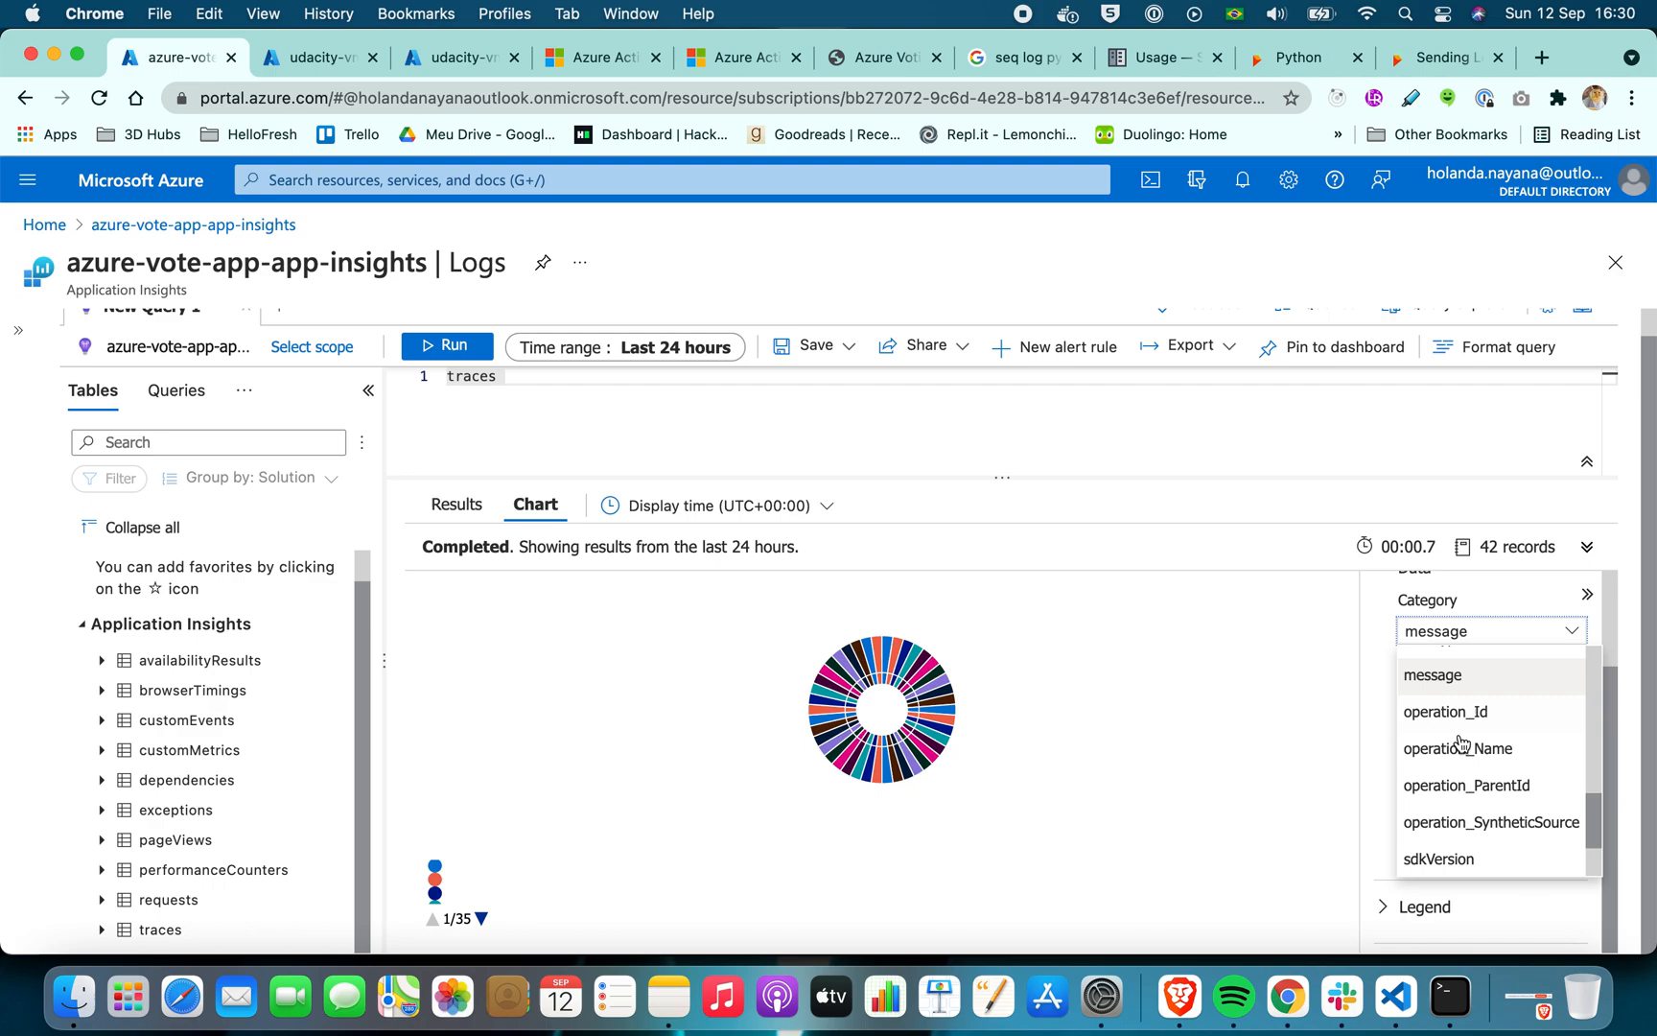
scroll(1465, 752, up, 3)
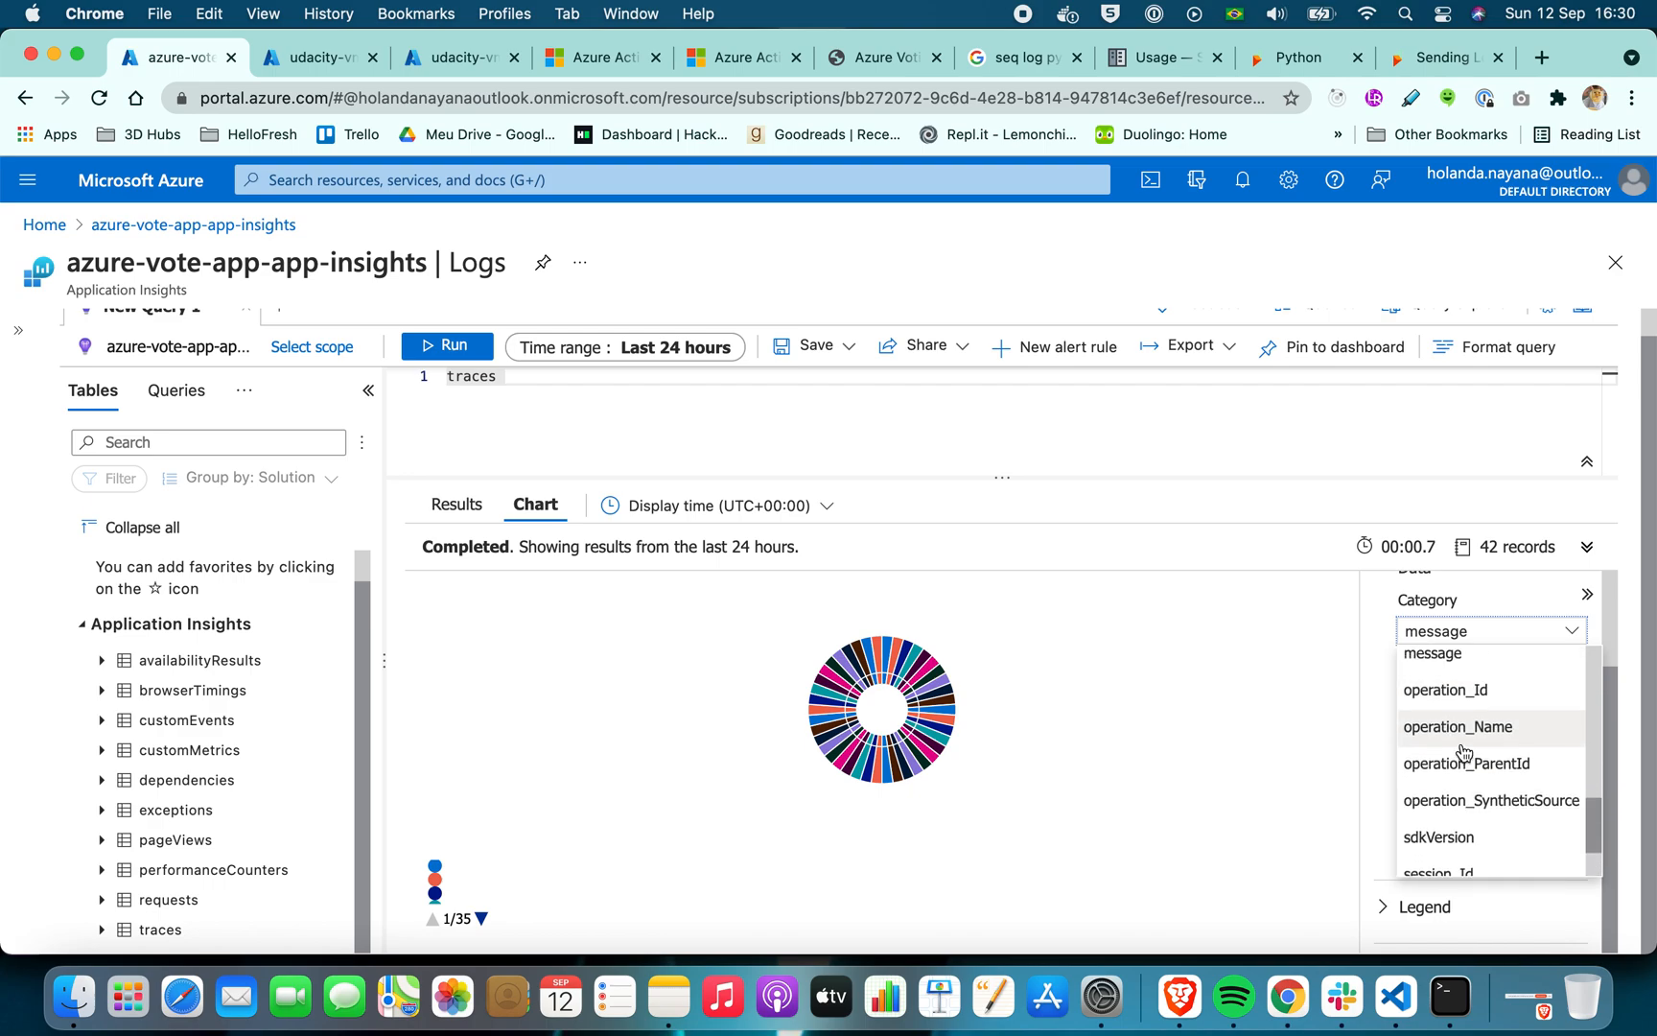
click(1470, 744)
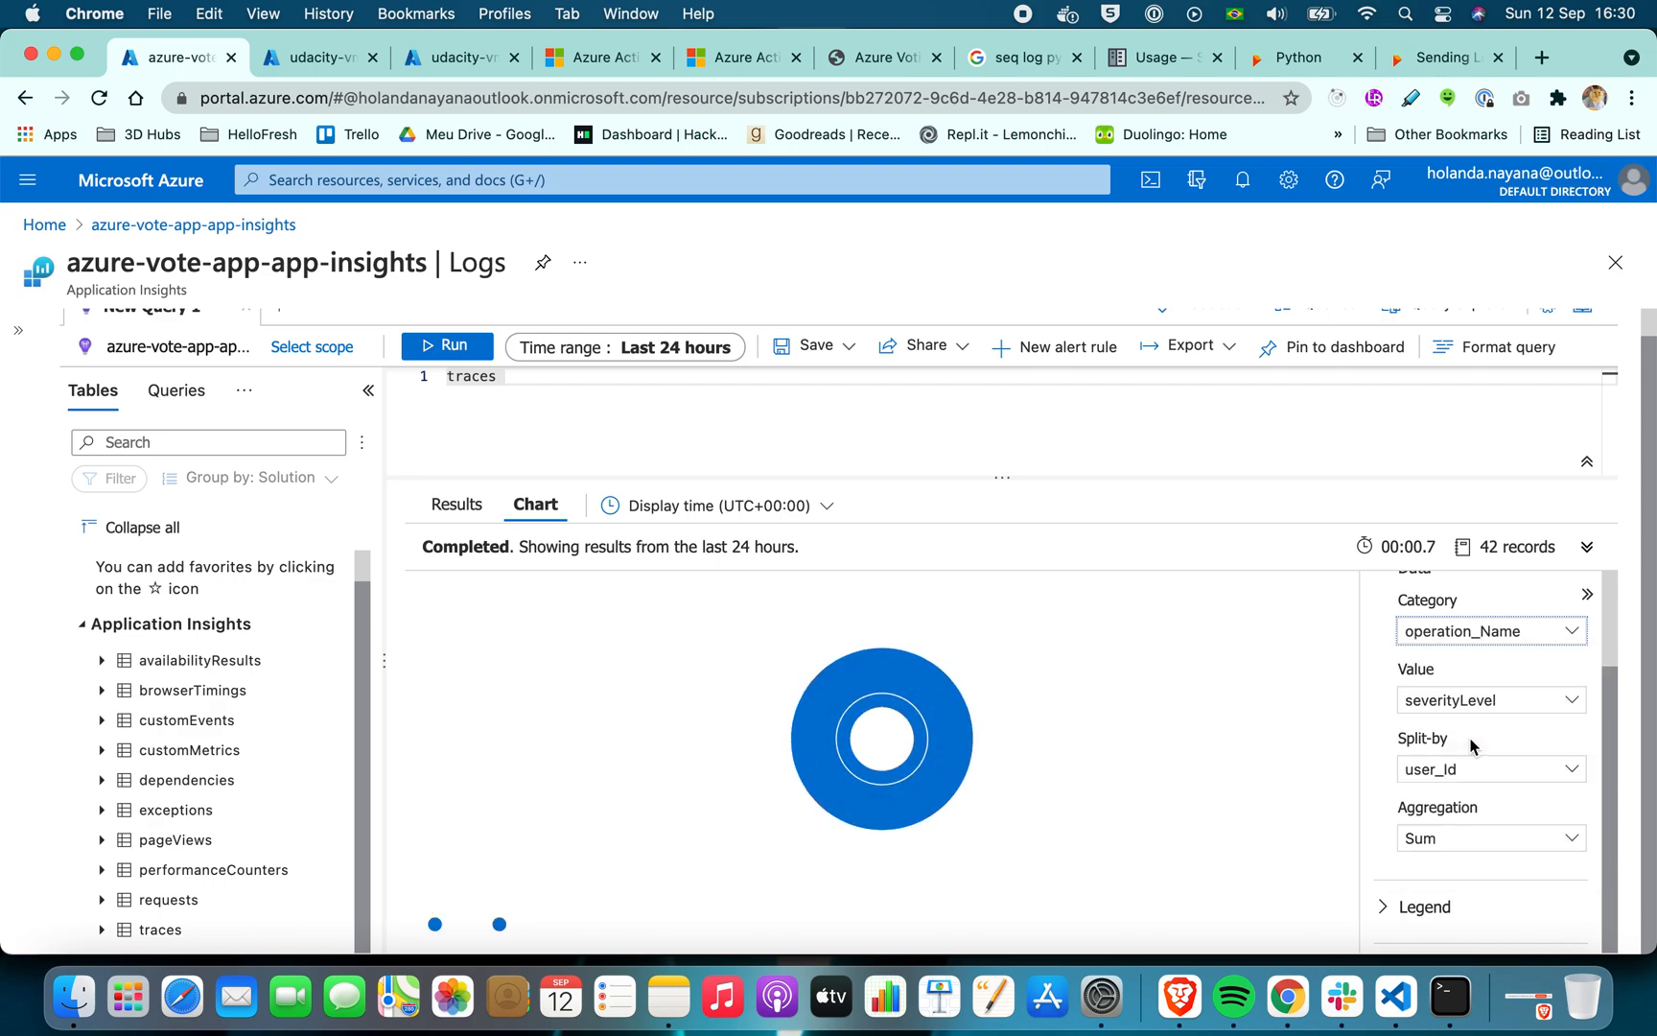
Try appName and another available column as the Category of the traces doughnut chart
click(1472, 633)
scroll(1464, 717, down, 3)
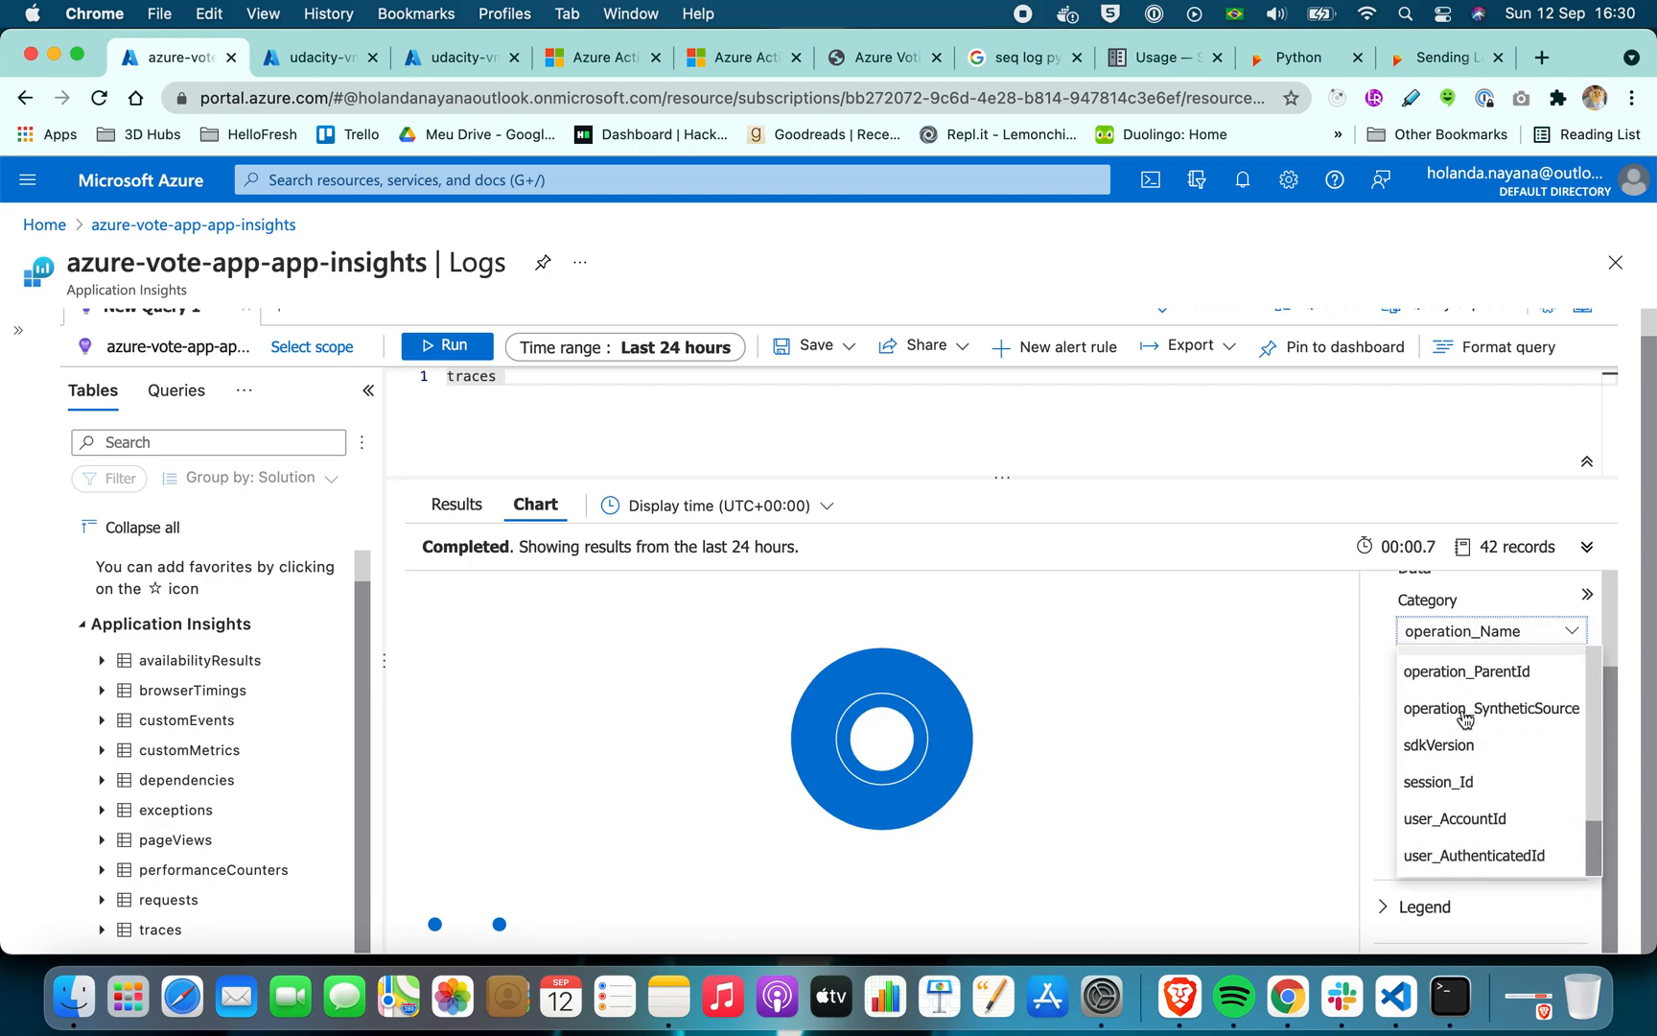
scroll(1465, 717, up, 10)
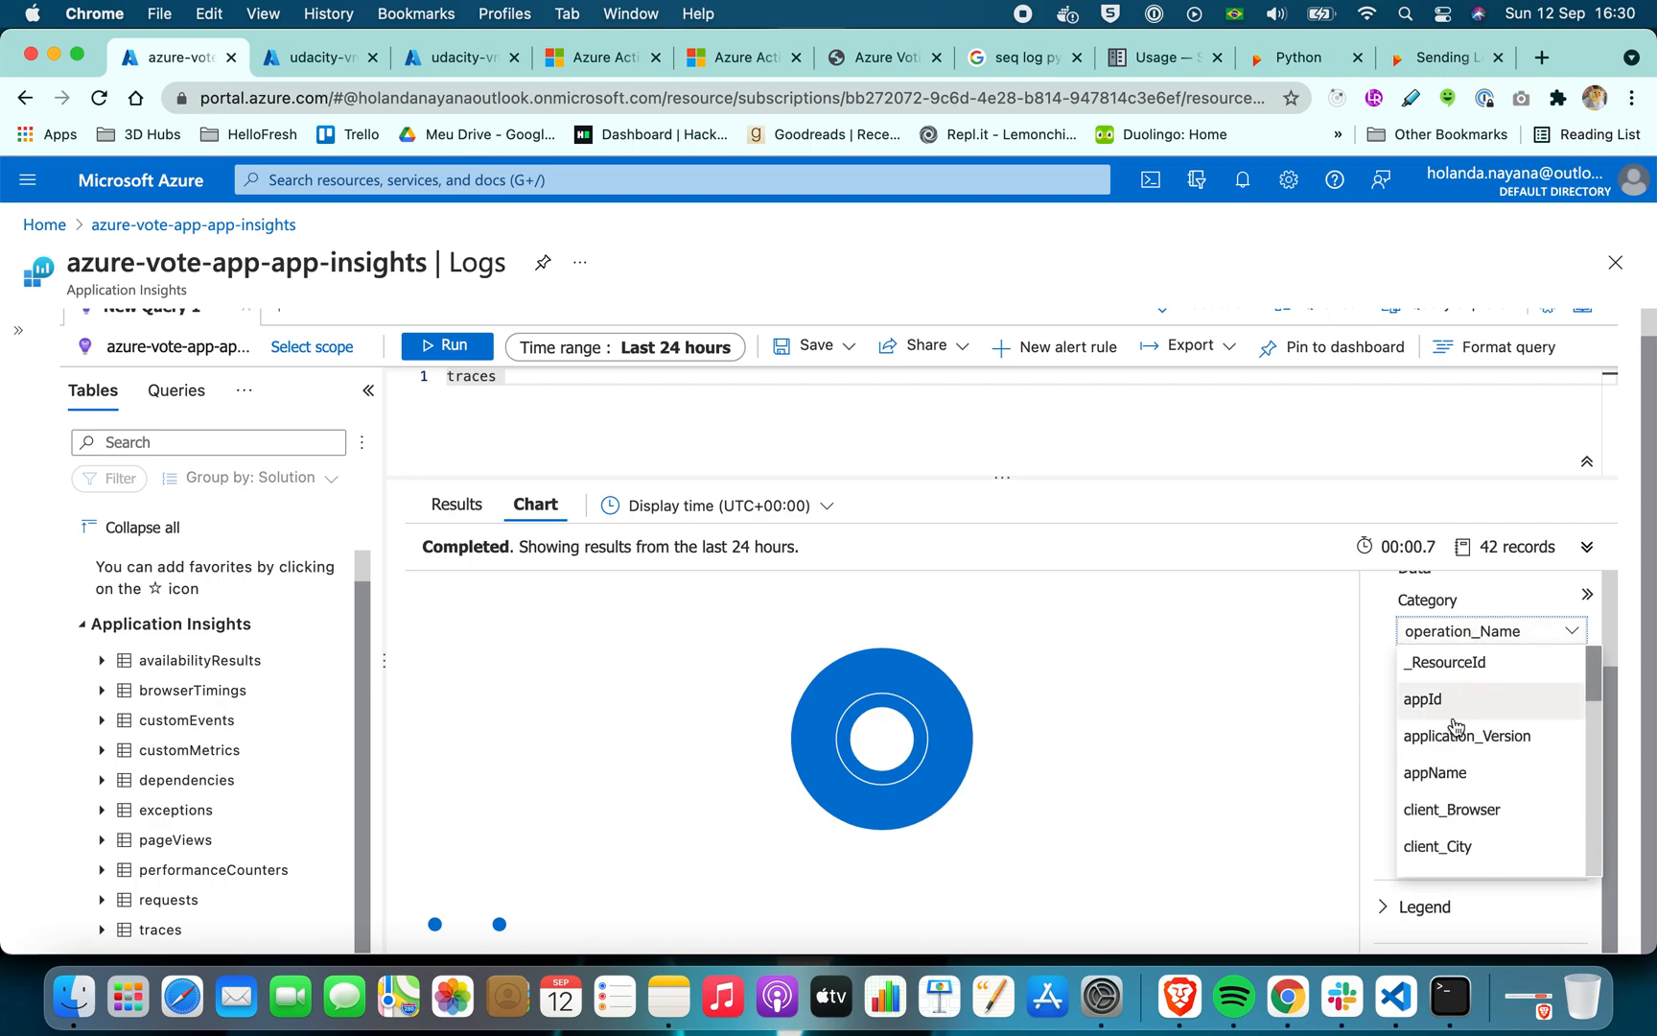
click(1458, 773)
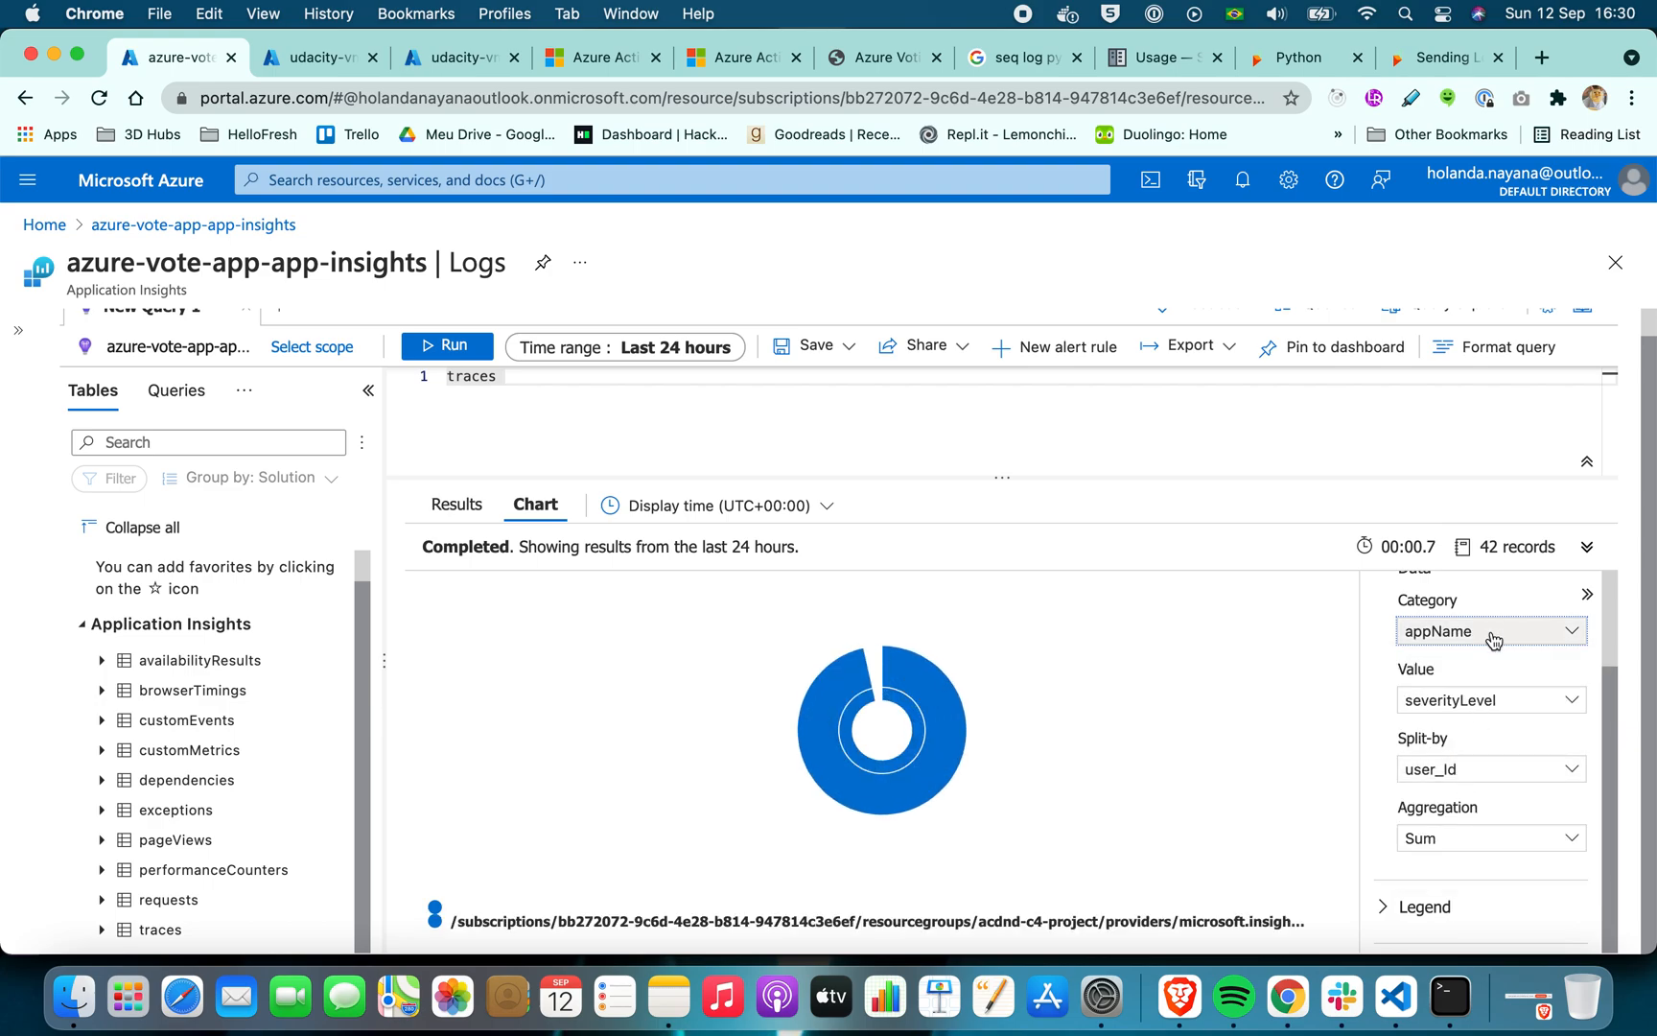
click(1483, 636)
scroll(1482, 787, down, 2)
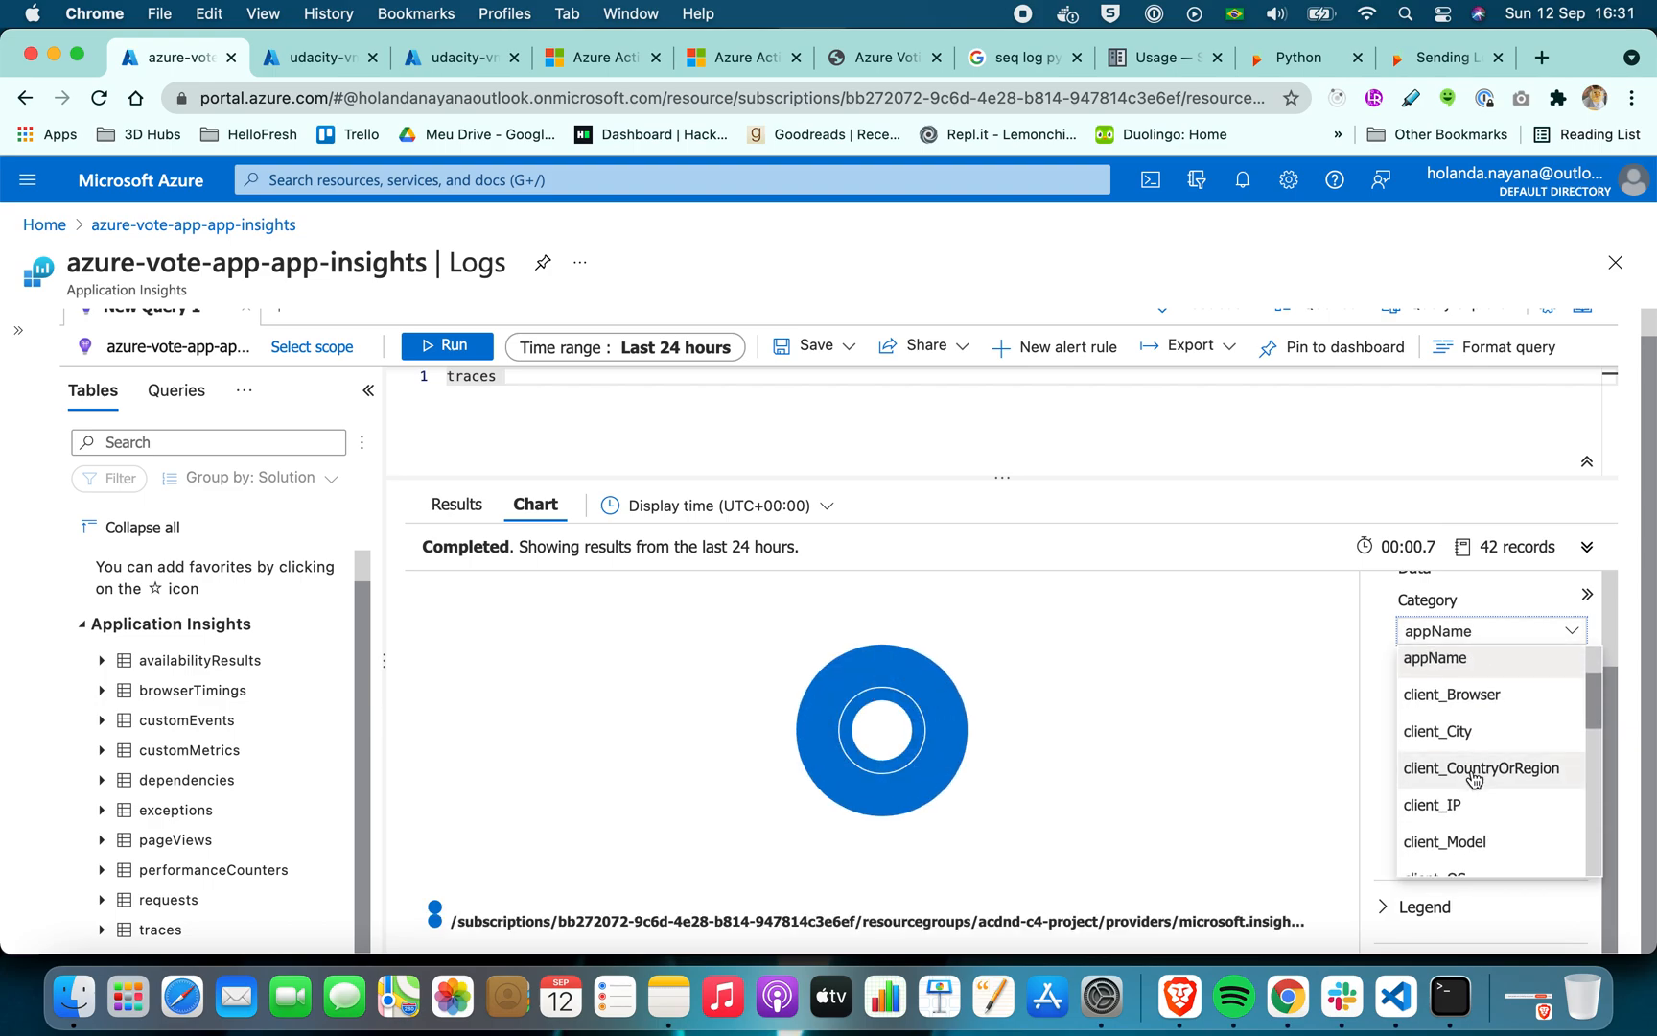
scroll(1474, 777, down, 1)
click(1457, 729)
Show the traces results as rows, expand the first record and examine the ID part and vote text of its message
click(451, 506)
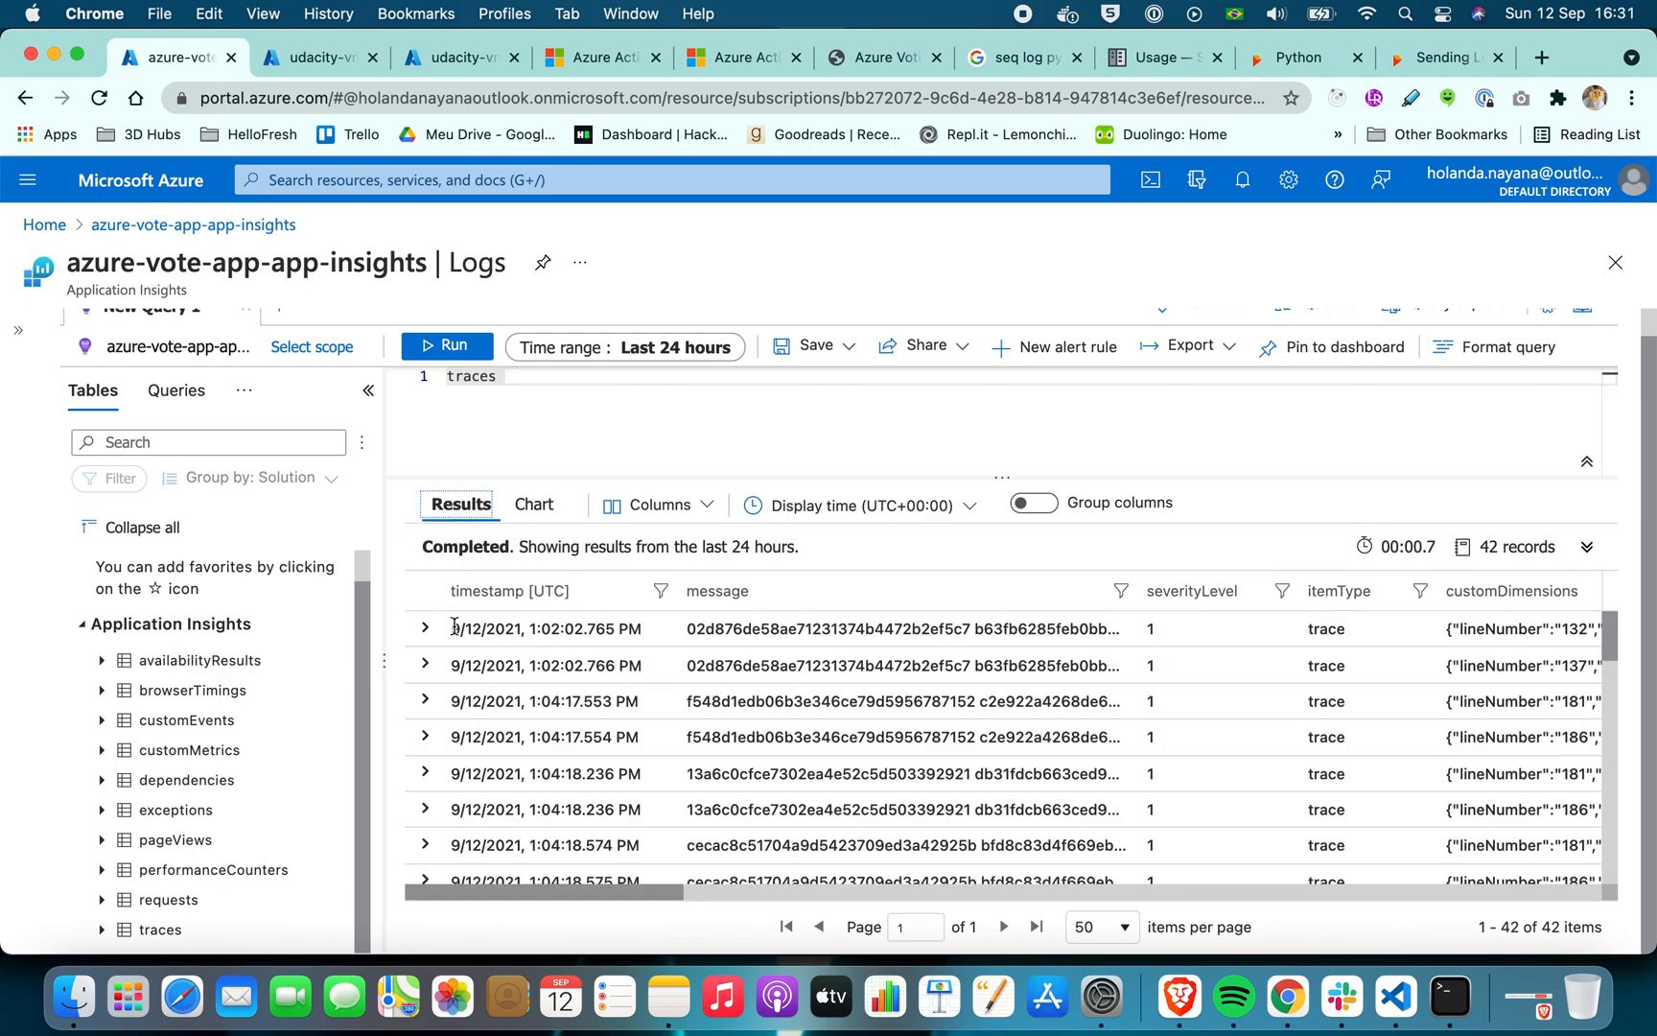
click(425, 628)
scroll(617, 695, up, 1)
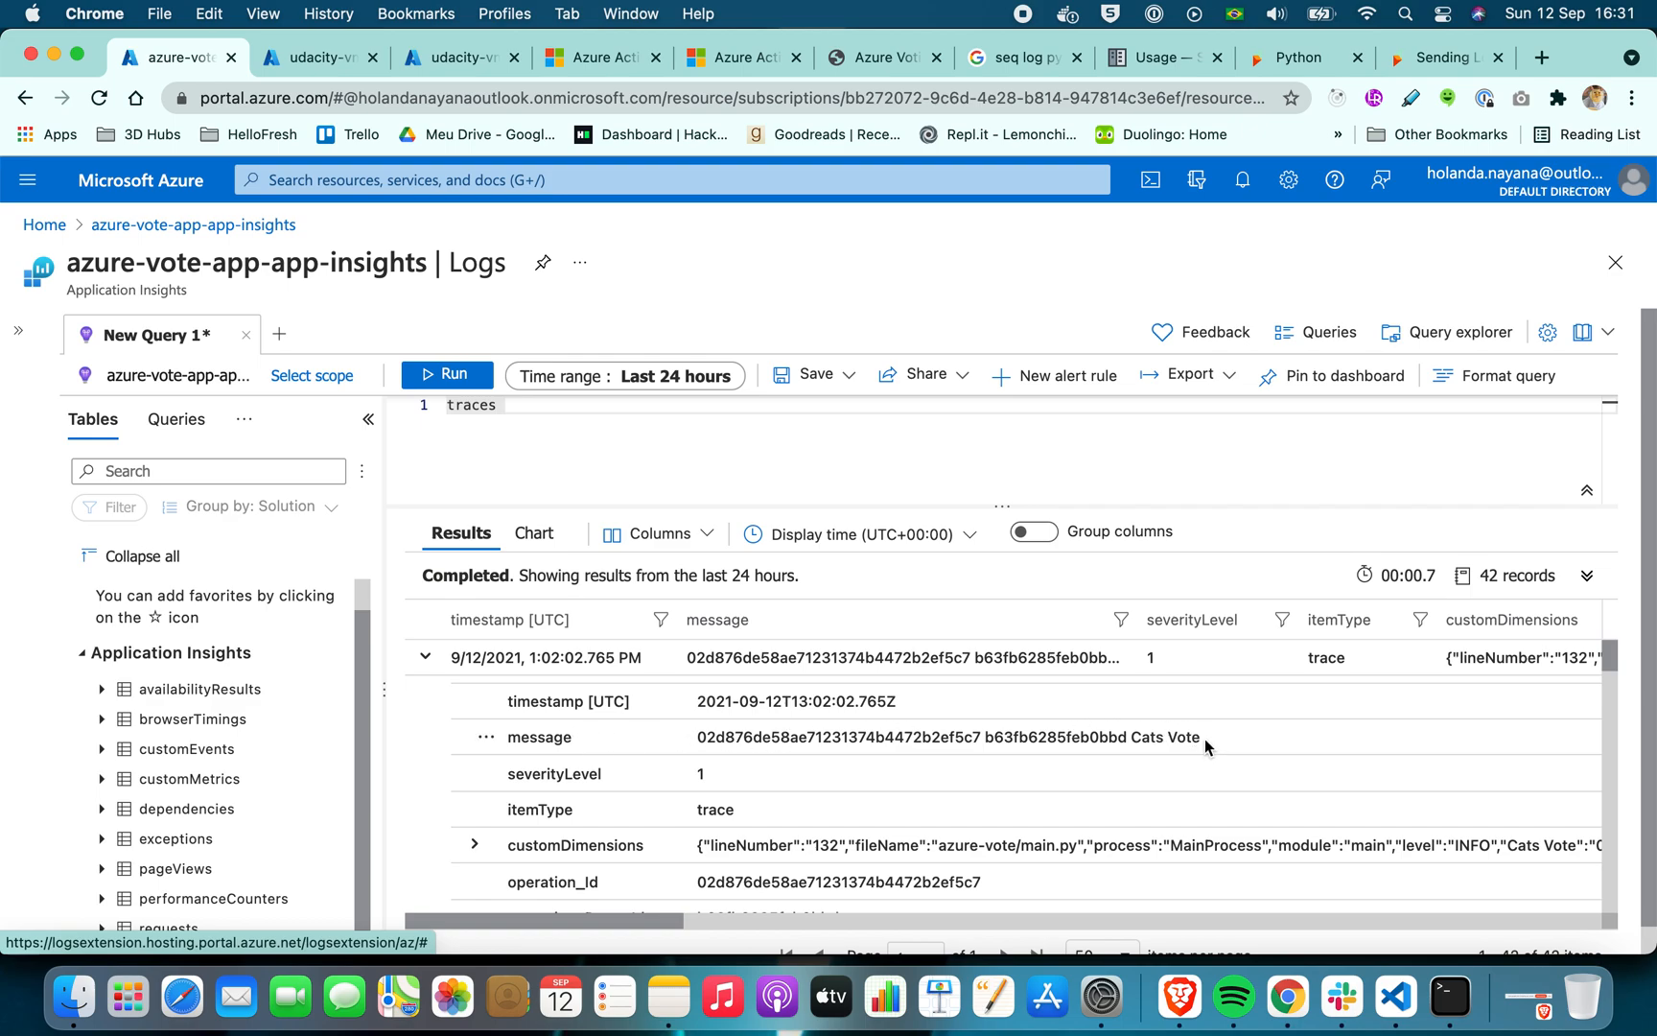
drag(1204, 739, 1132, 736)
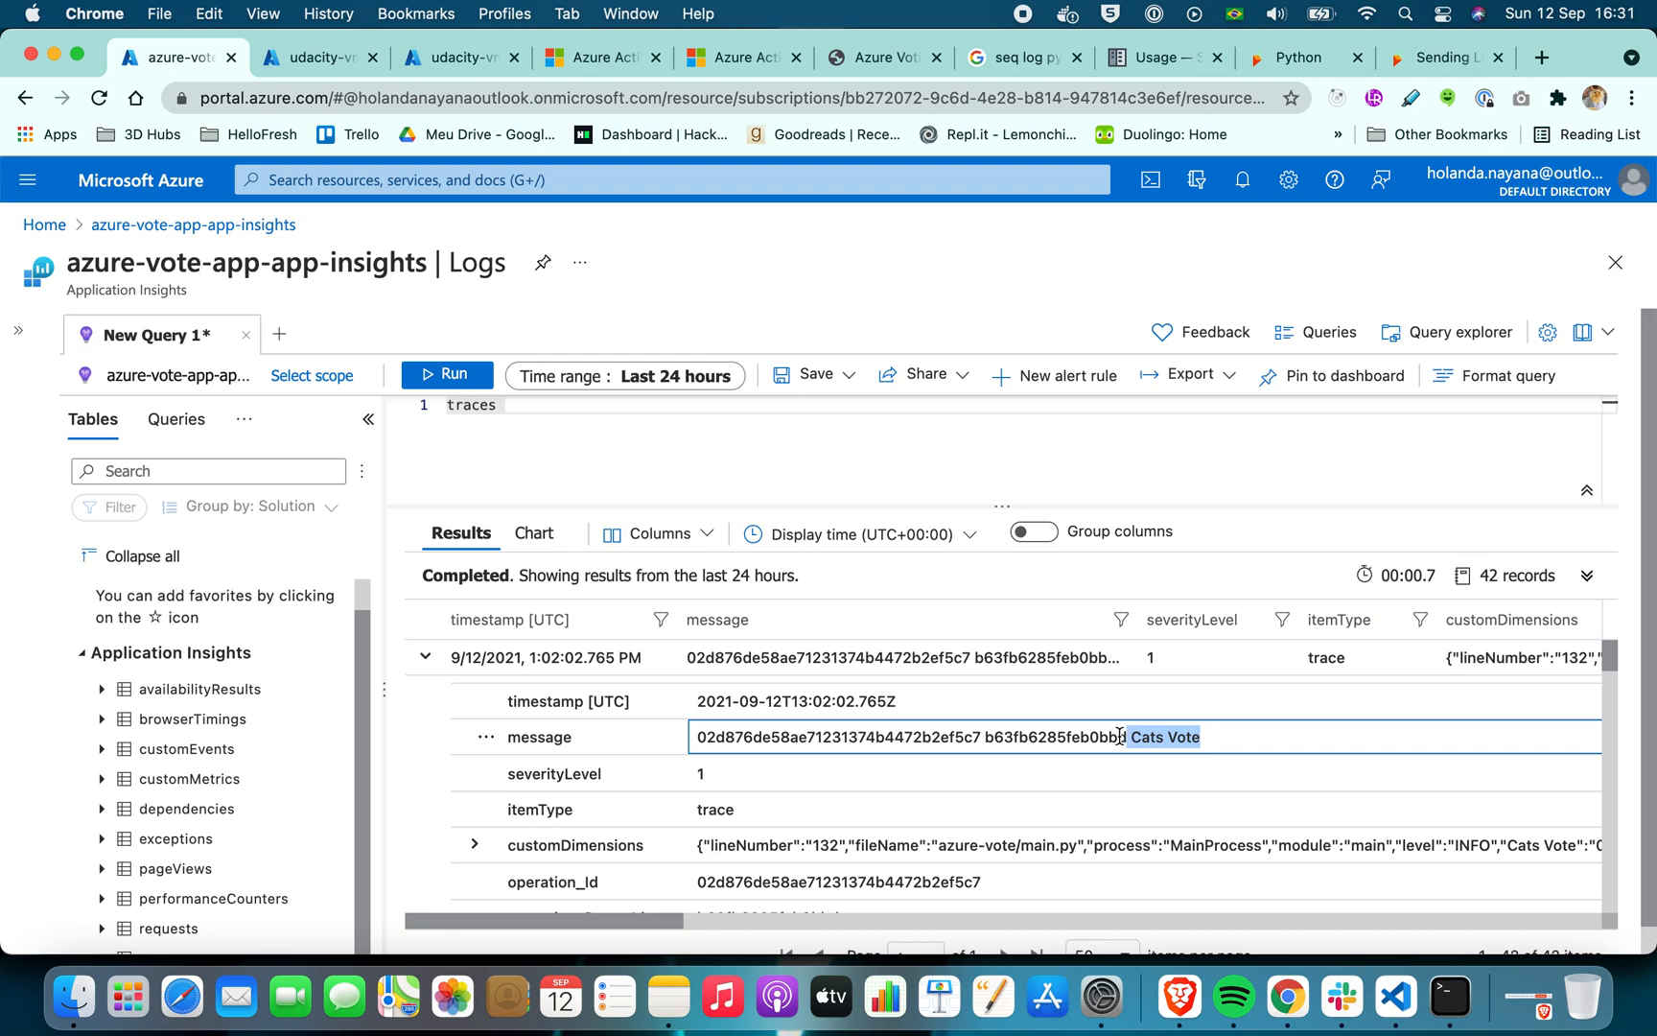
click(1120, 737)
drag(1128, 737, 686, 736)
click(747, 740)
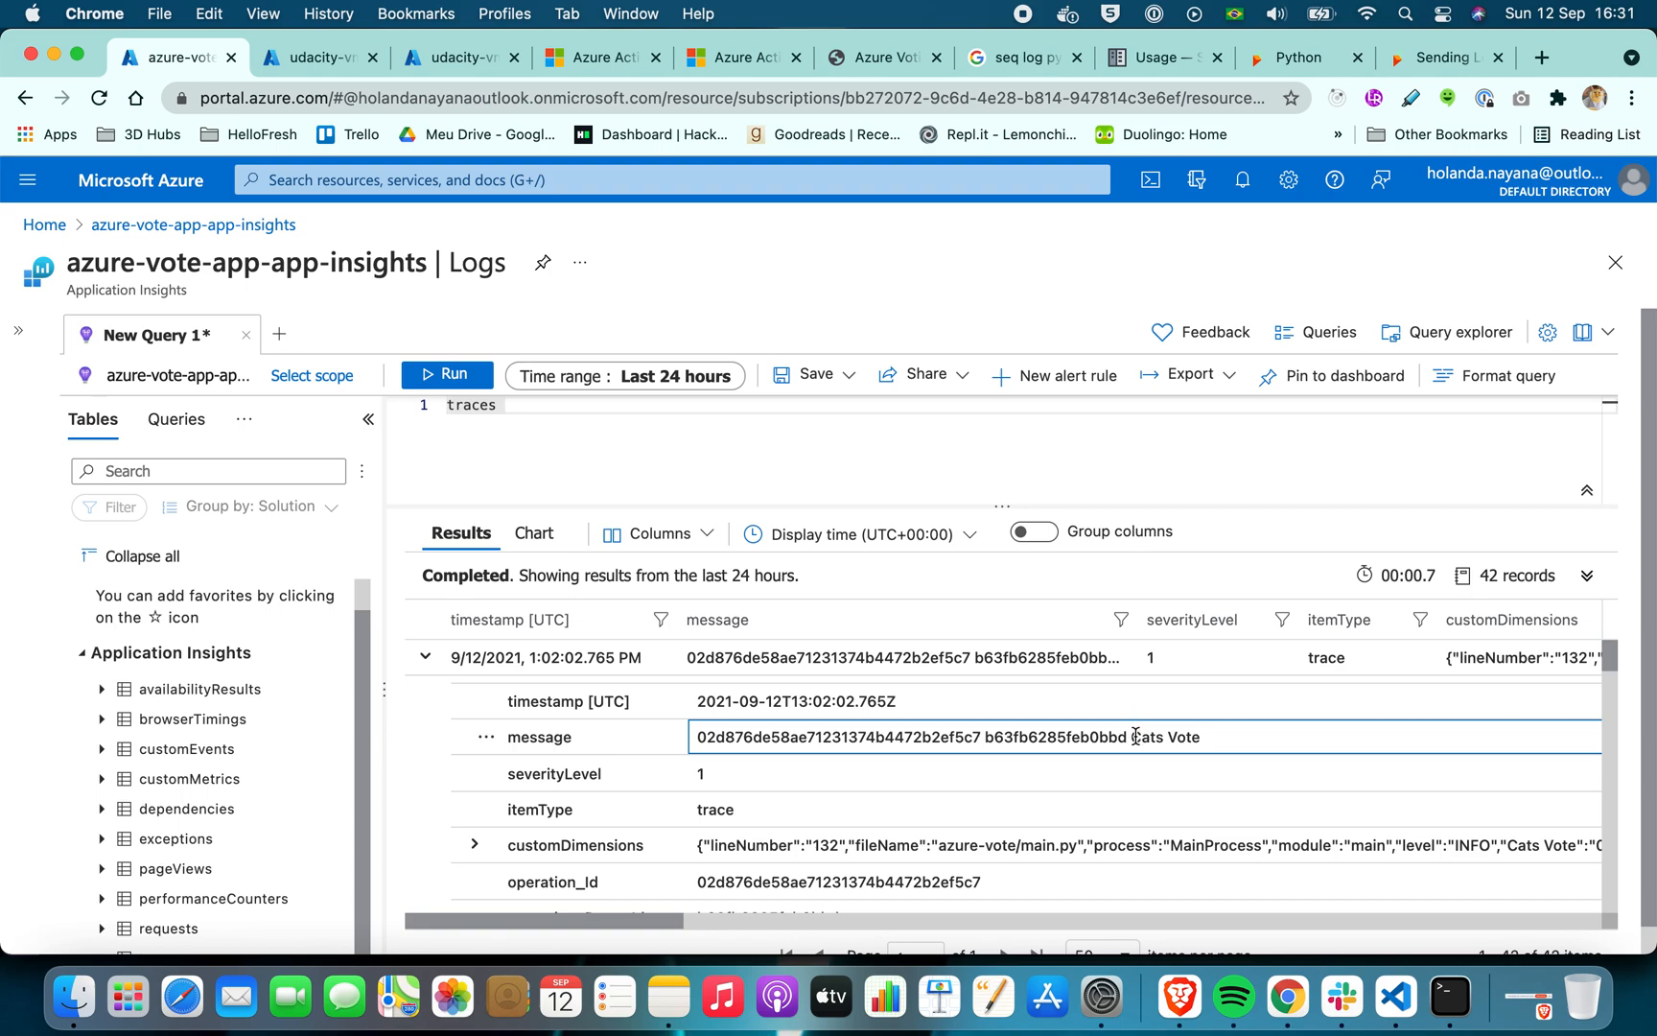
drag(1131, 737, 1201, 737)
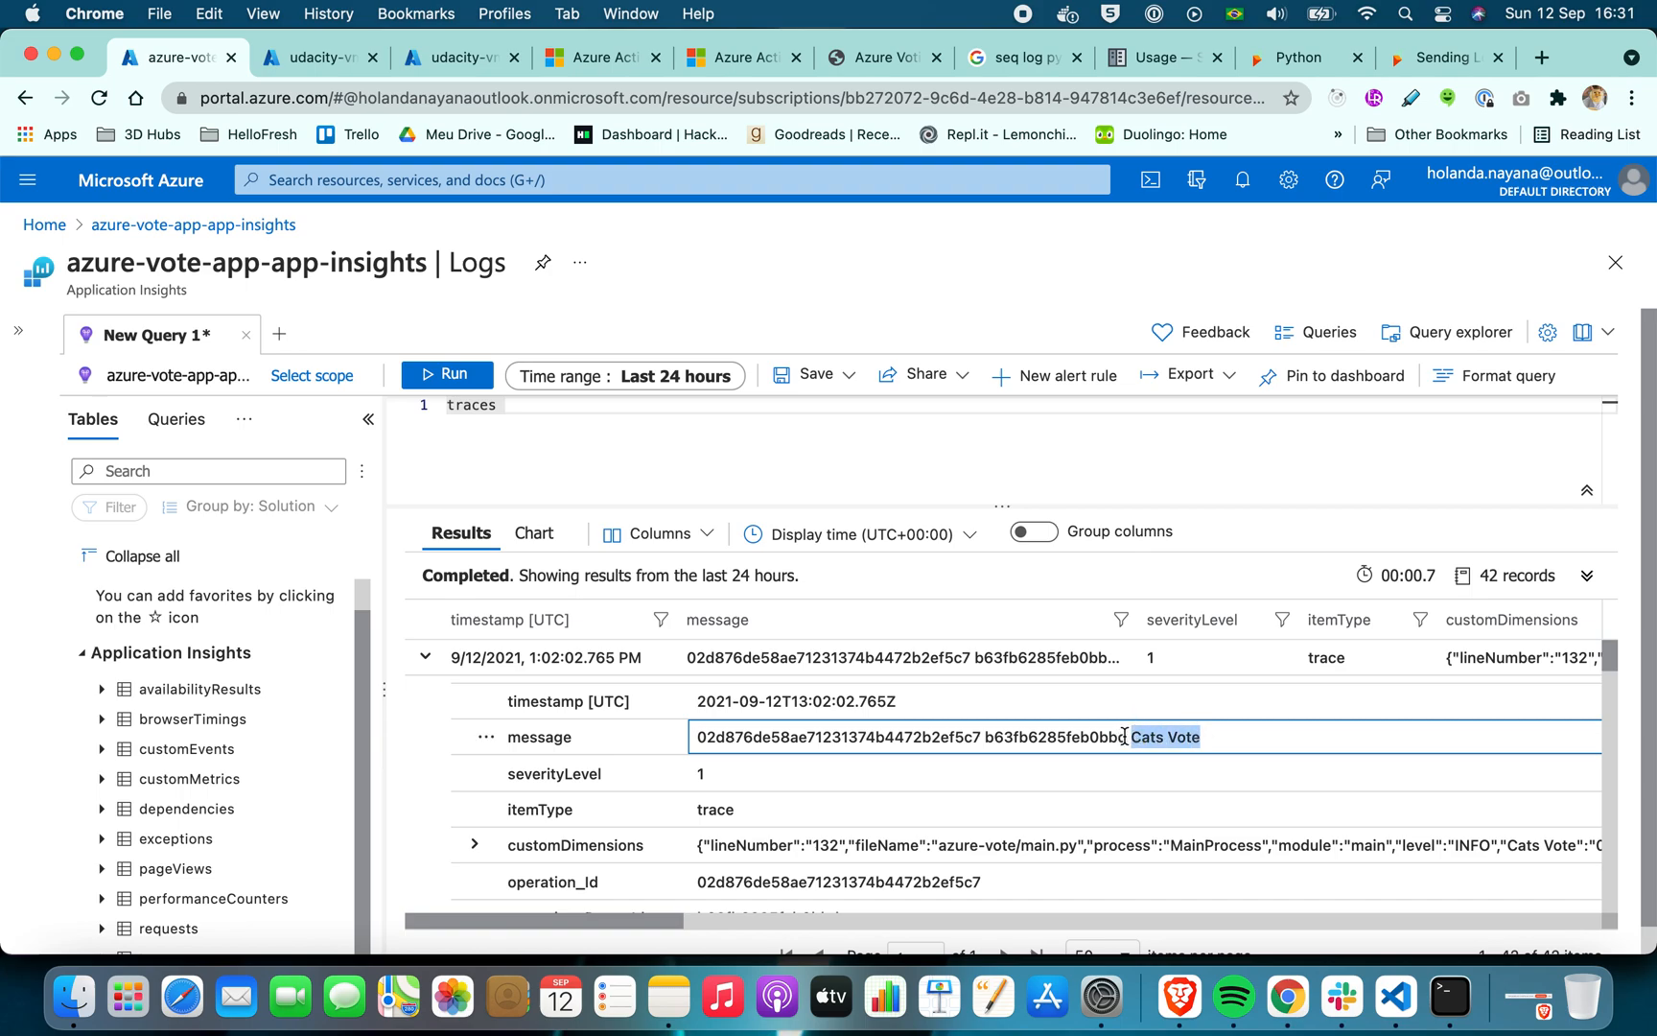
drag(1130, 736, 715, 736)
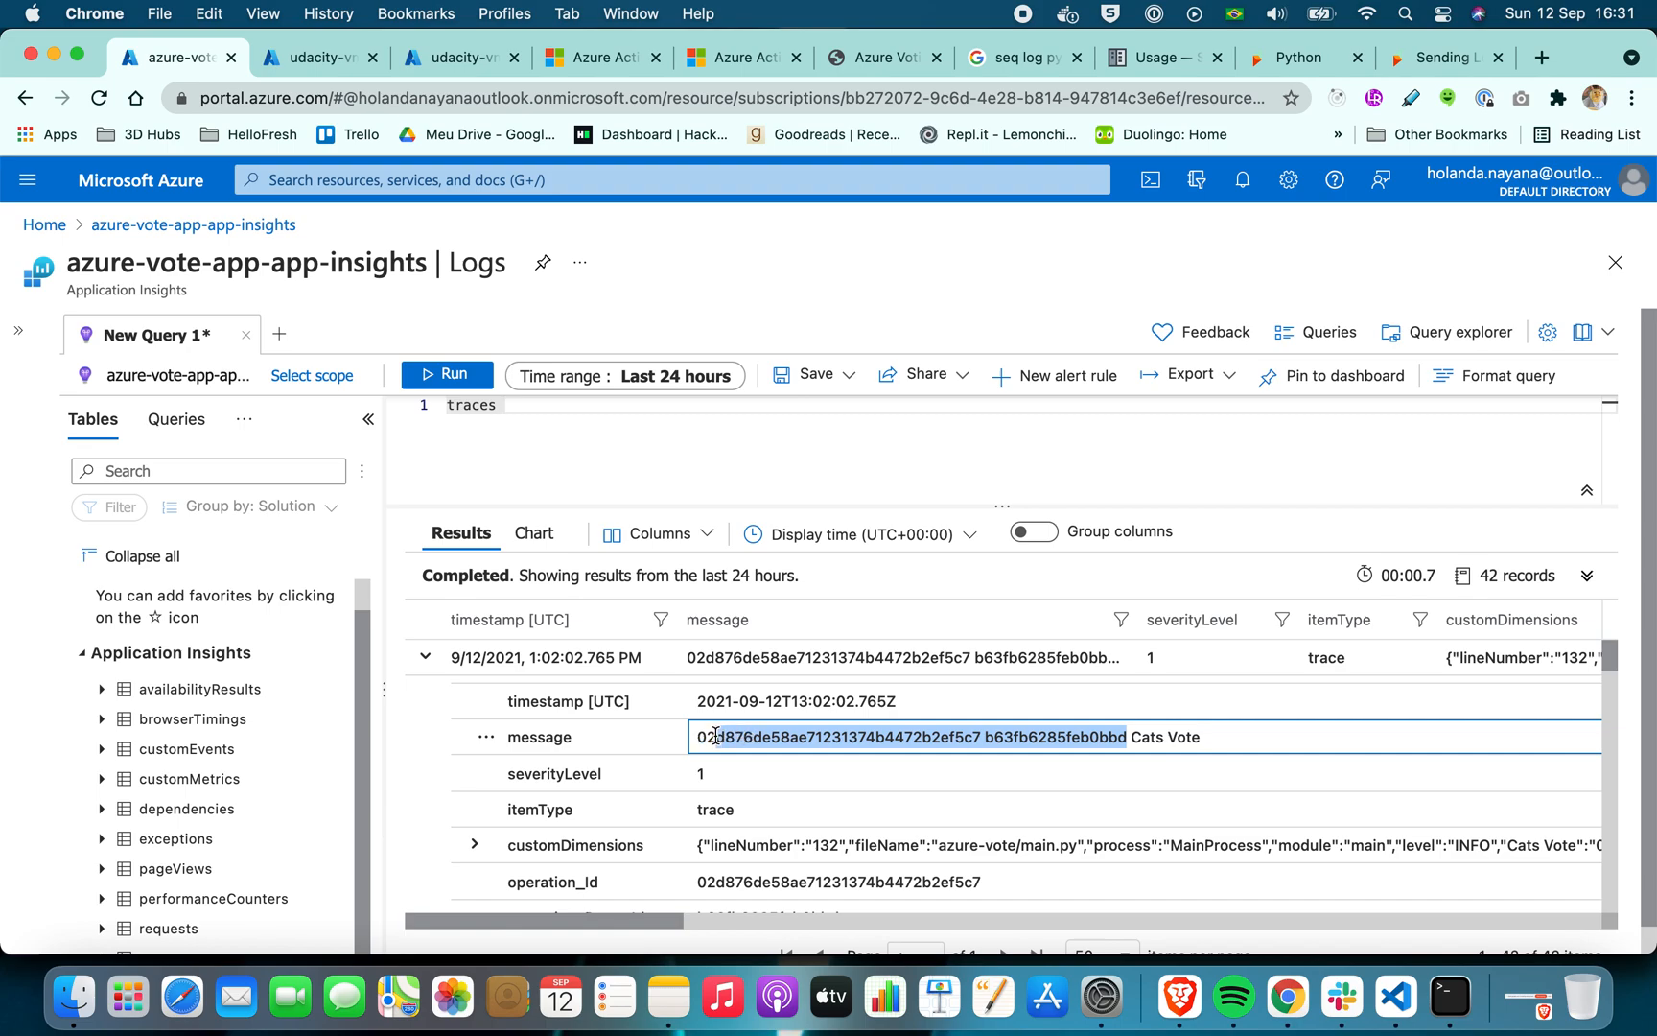
triple_click(734, 738)
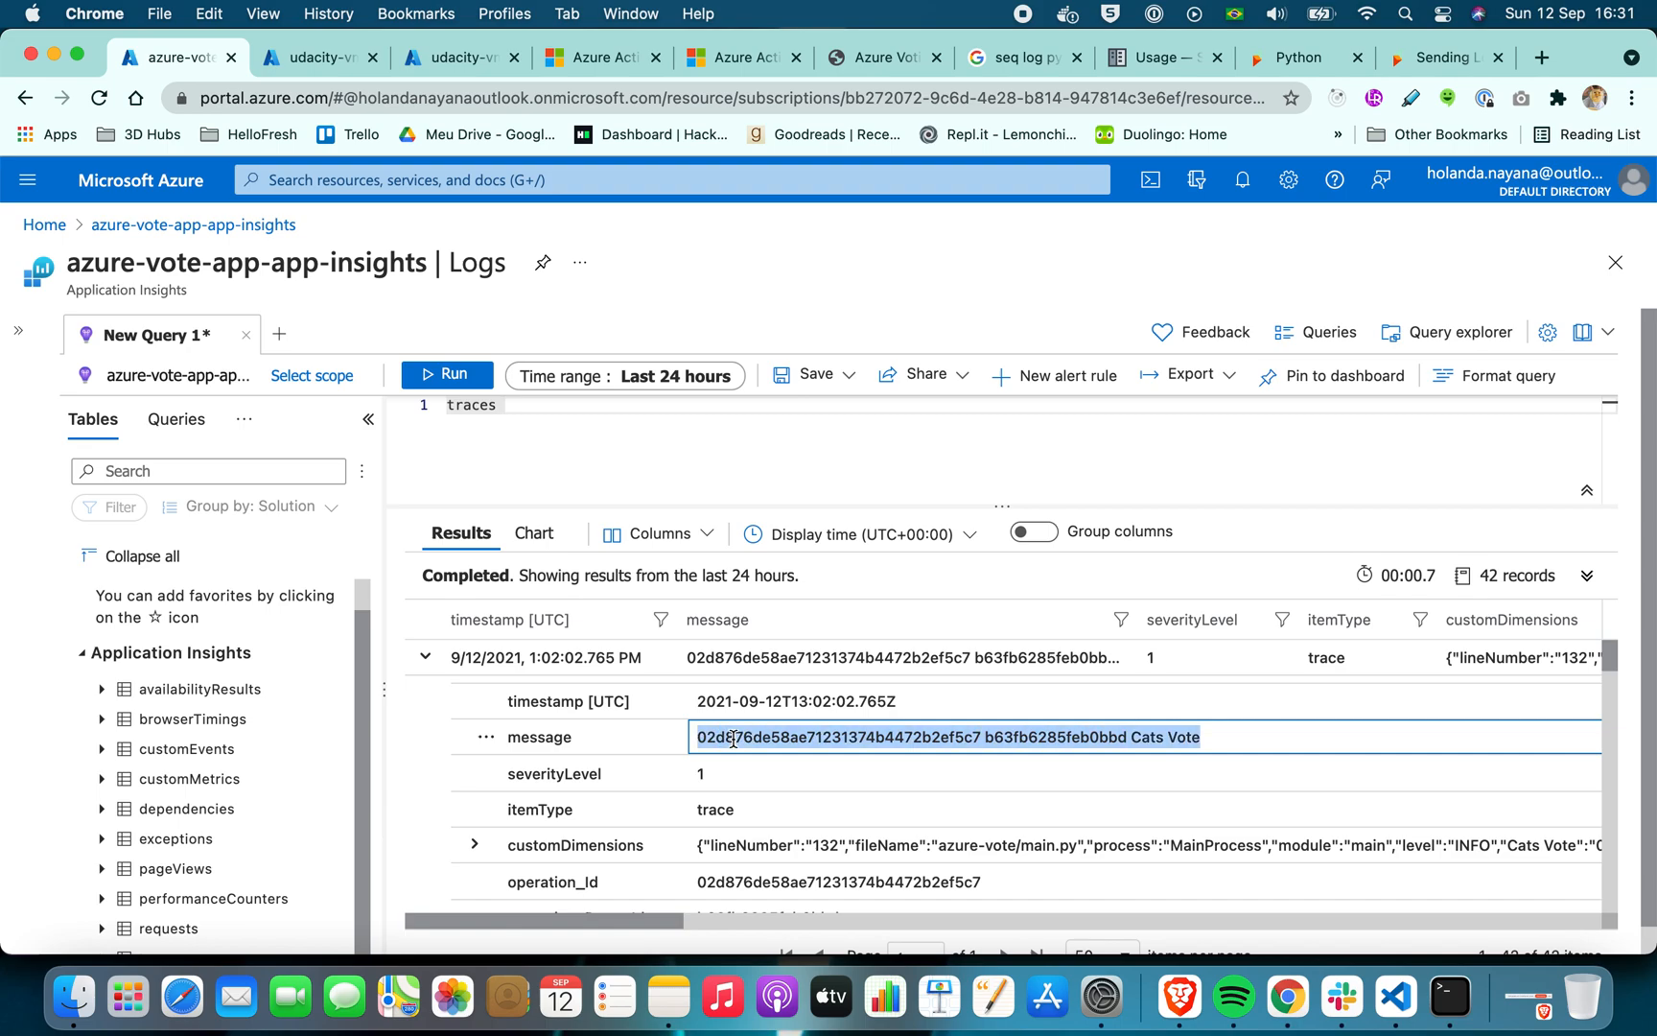
Expand customDimensions in the first trace record and review its fields along with the record's operation and client details
click(474, 844)
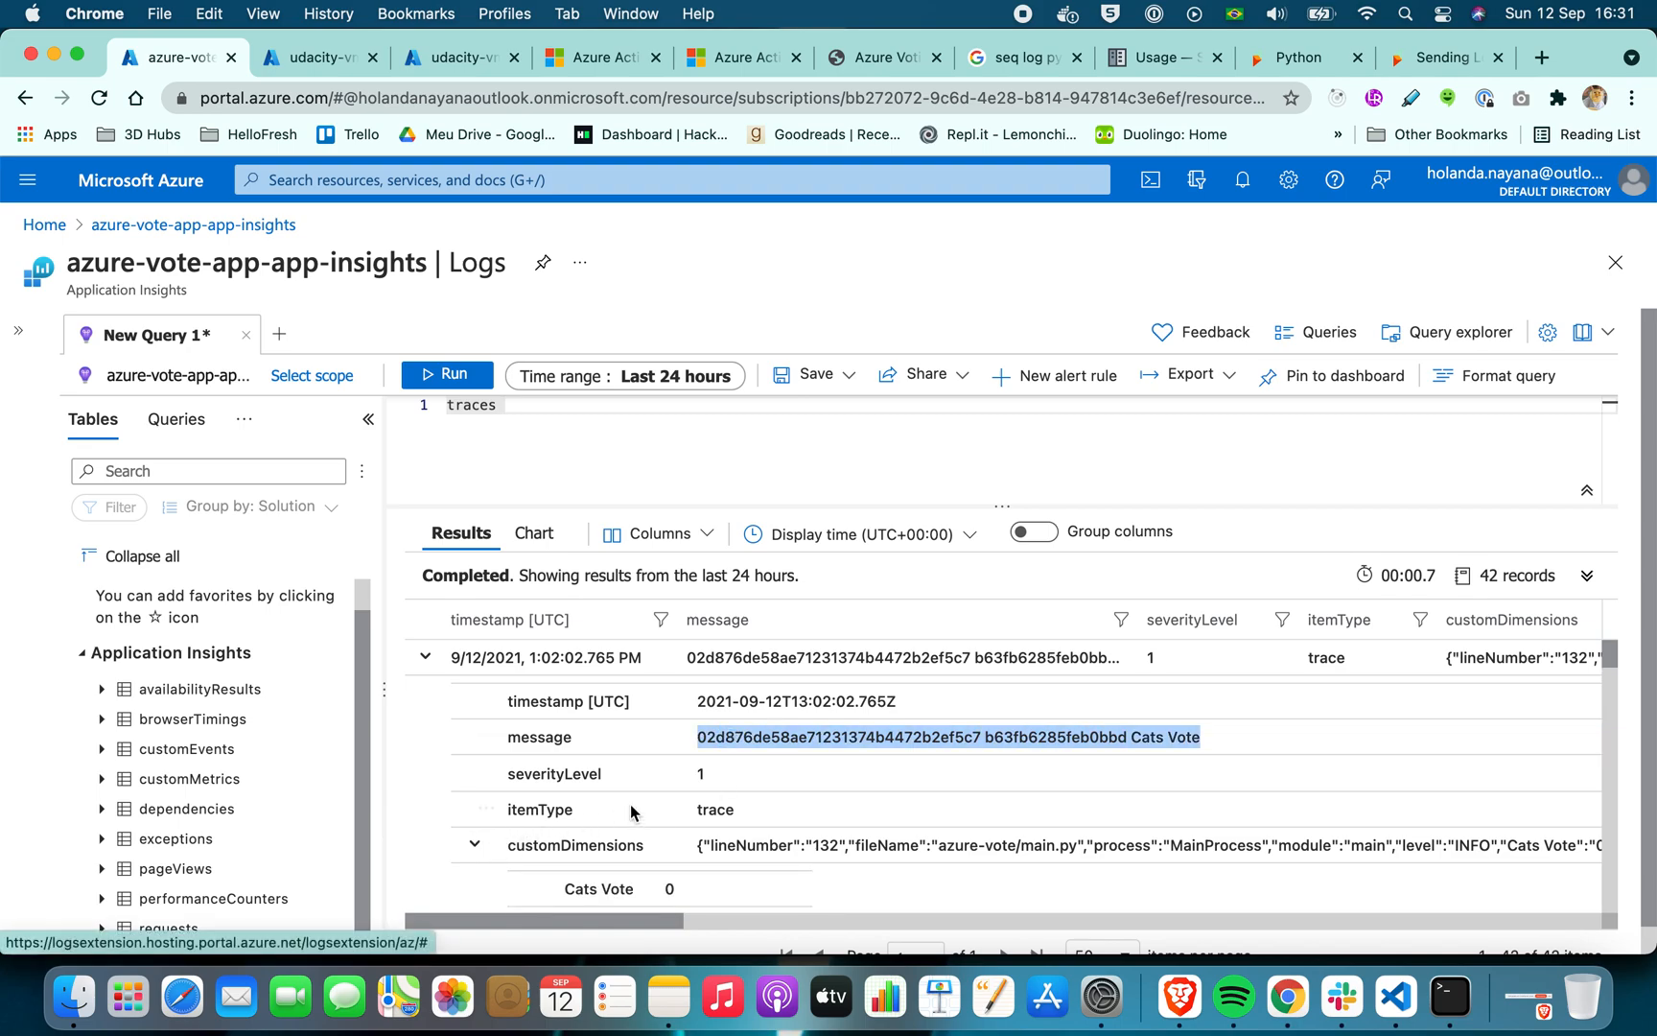
scroll(630, 804, down, 3)
scroll(630, 804, up, 1)
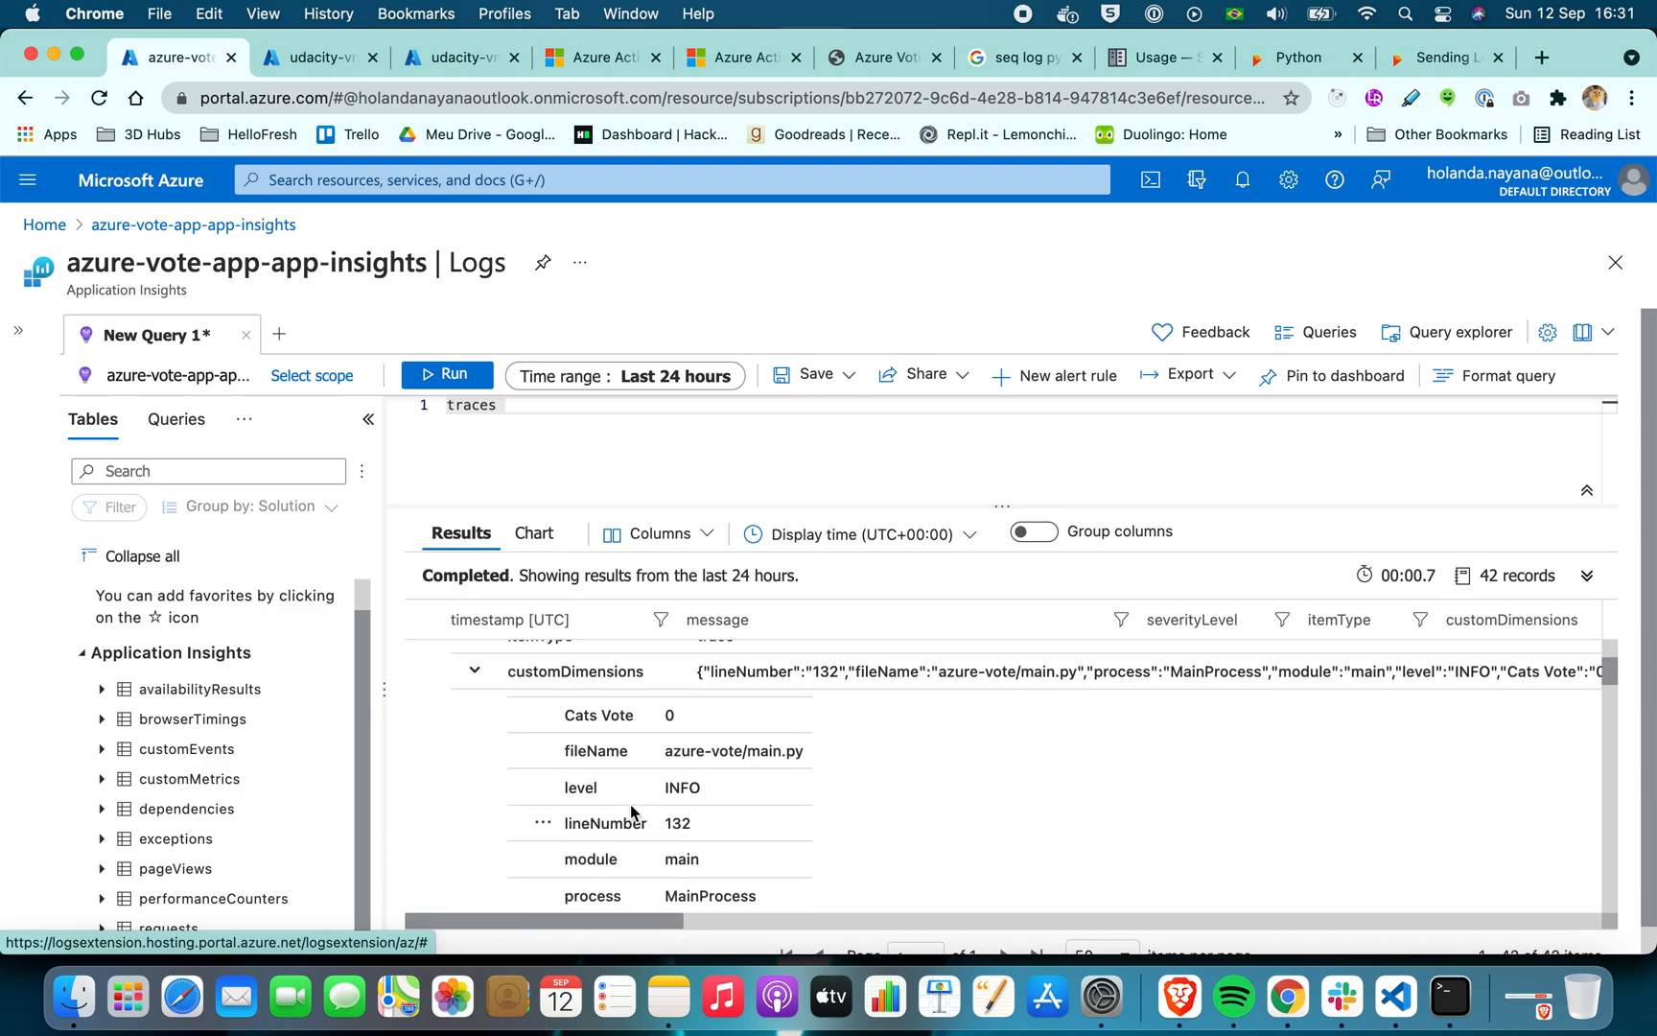
scroll(630, 804, up, 3)
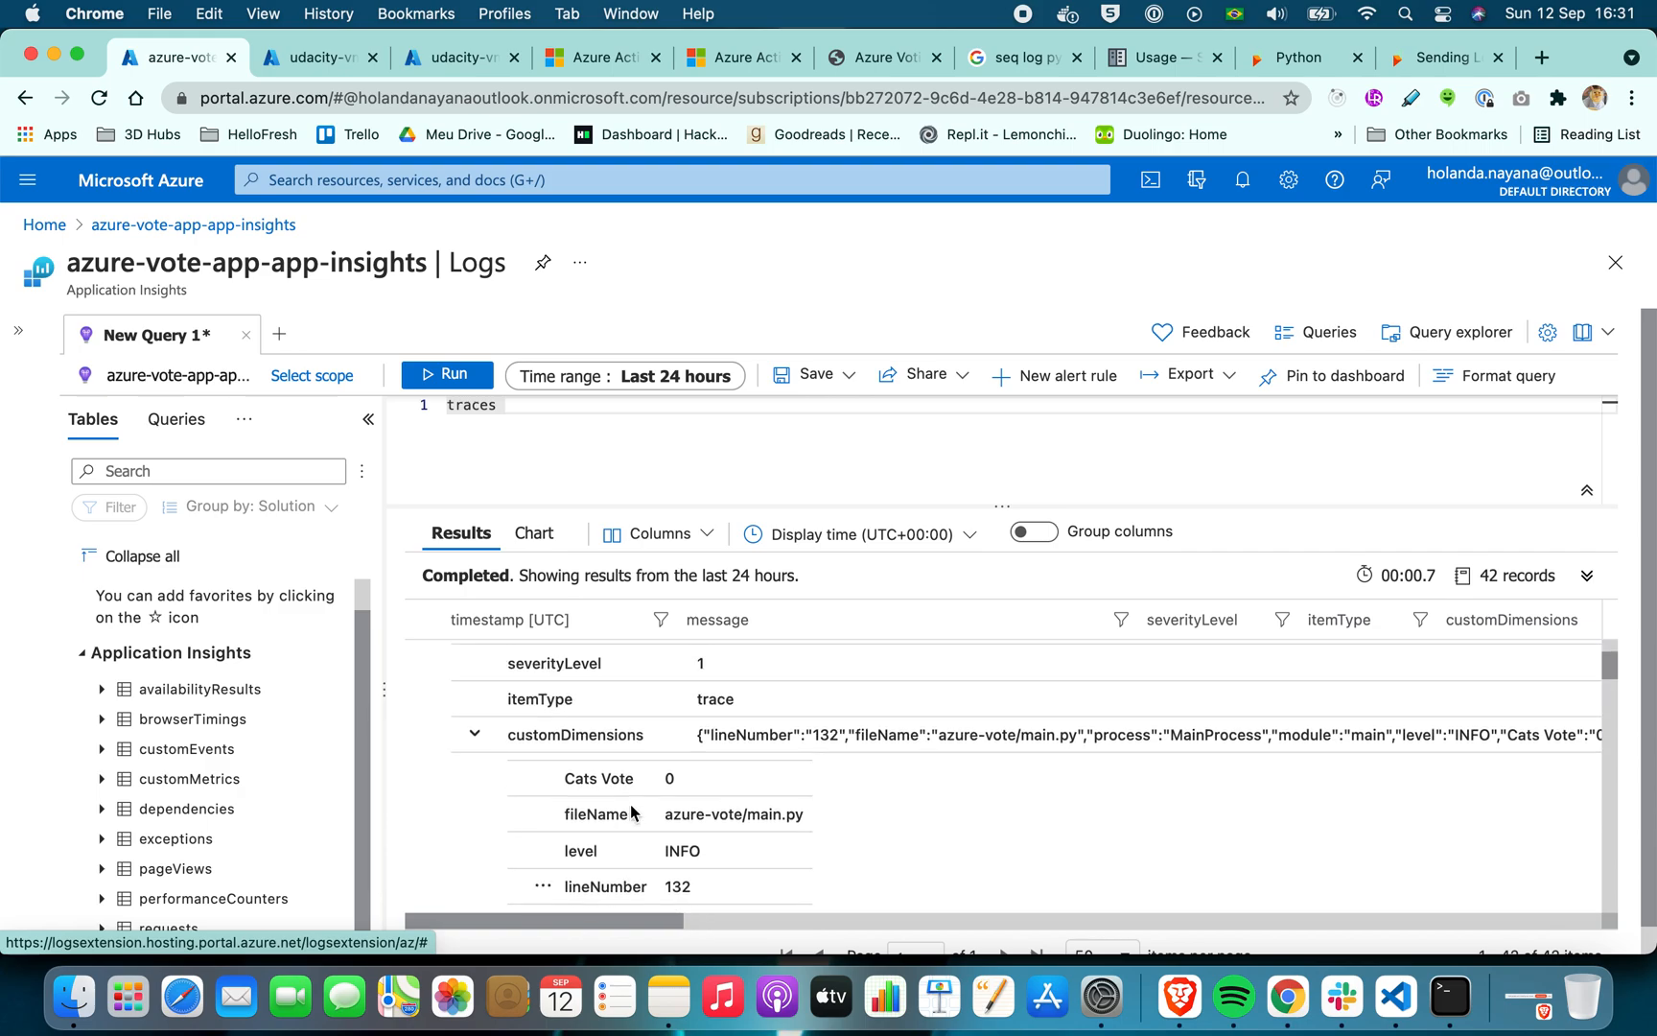
scroll(630, 803, down, 2)
scroll(630, 811, down, 2)
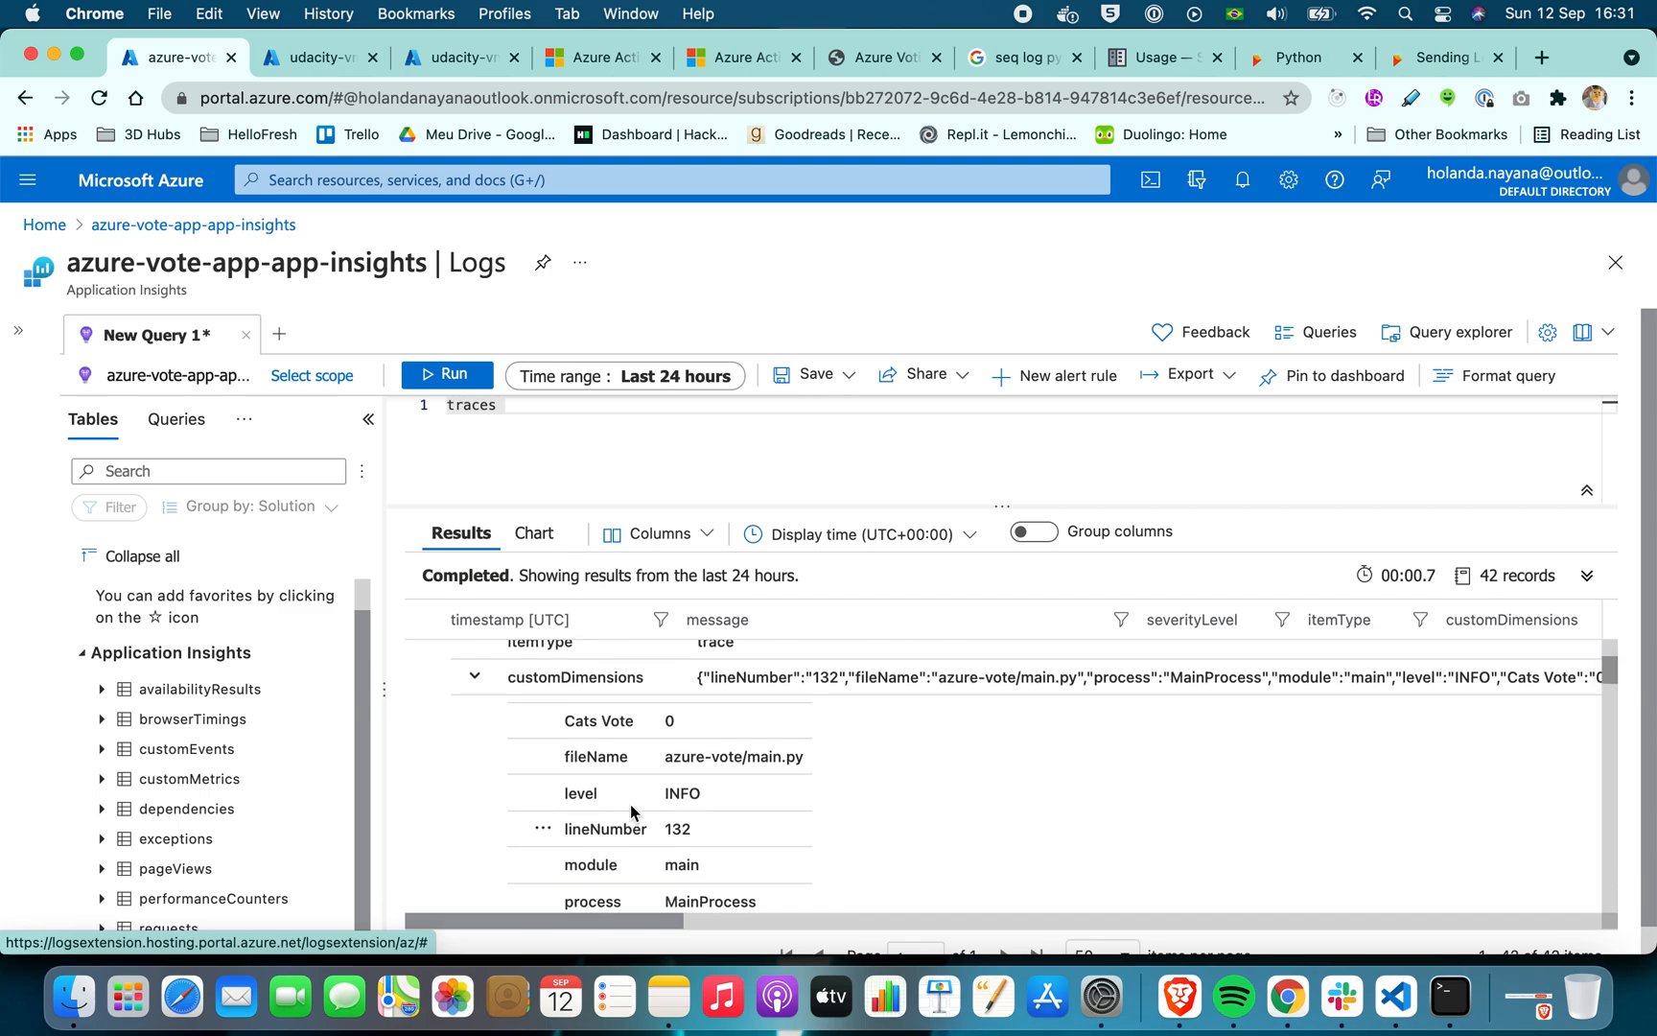
scroll(630, 811, down, 10)
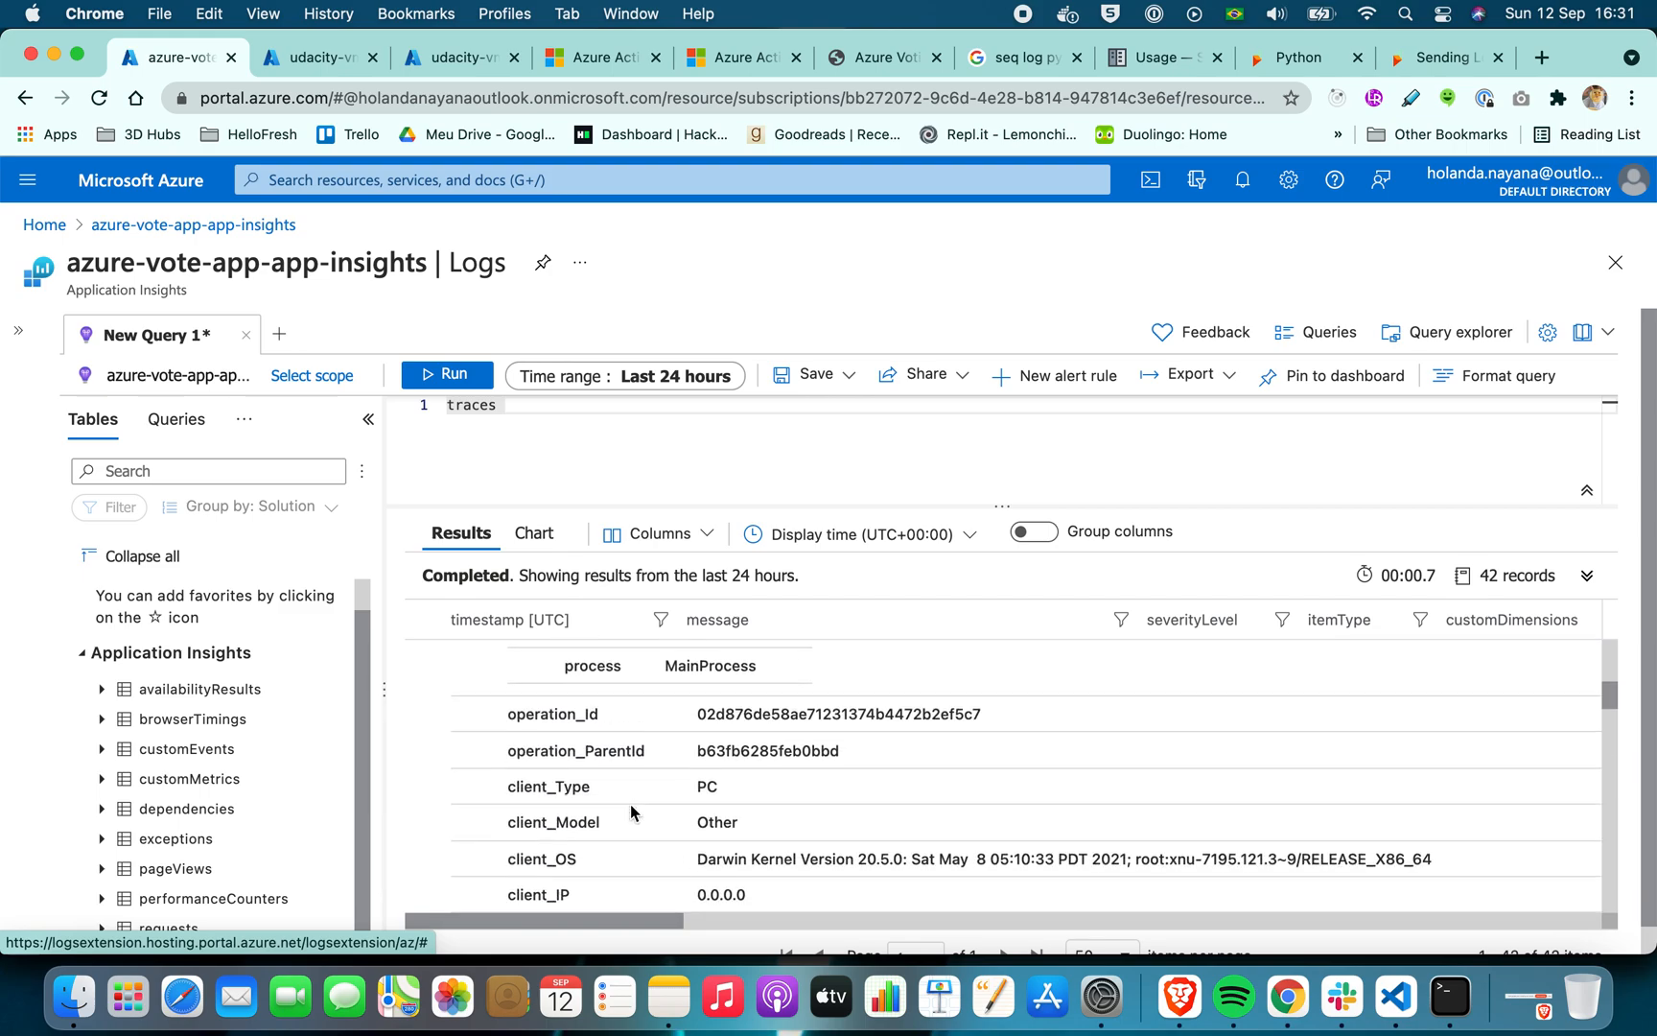
scroll(630, 811, up, 7)
scroll(630, 808, up, 3)
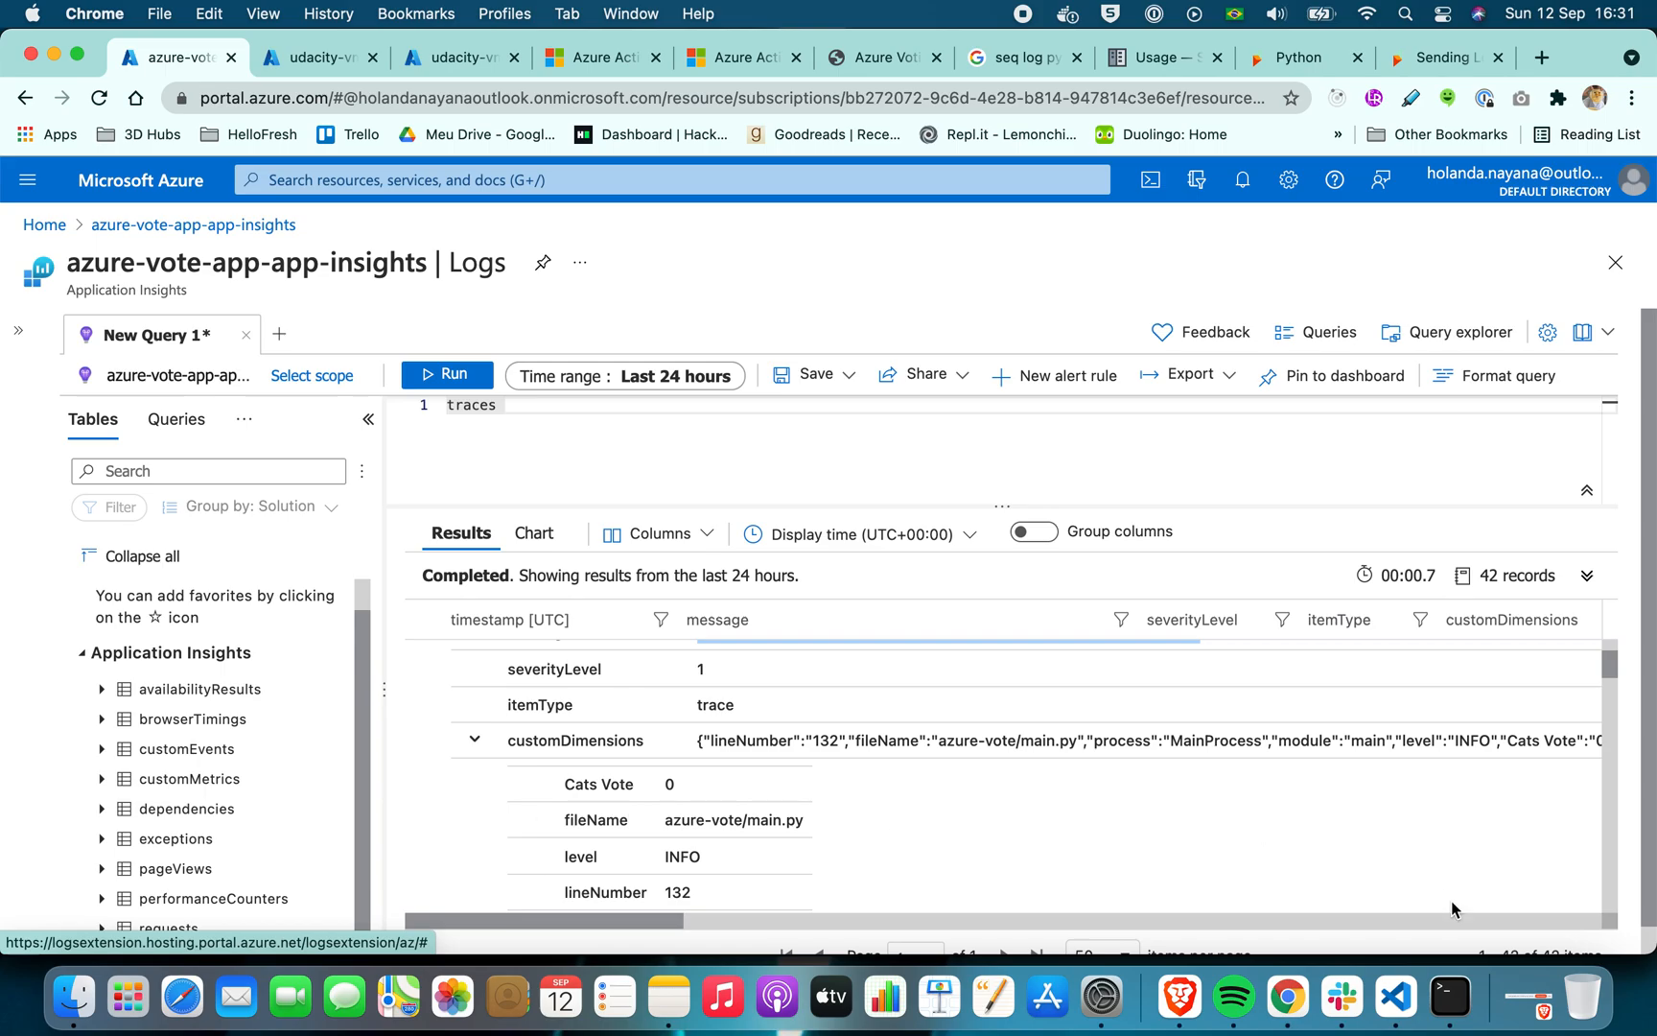
Switch to Visual Studio Code and examine the AzureLogHandler formatter string on line 37 of main.py
click(1396, 997)
scroll(1131, 373, up, 4)
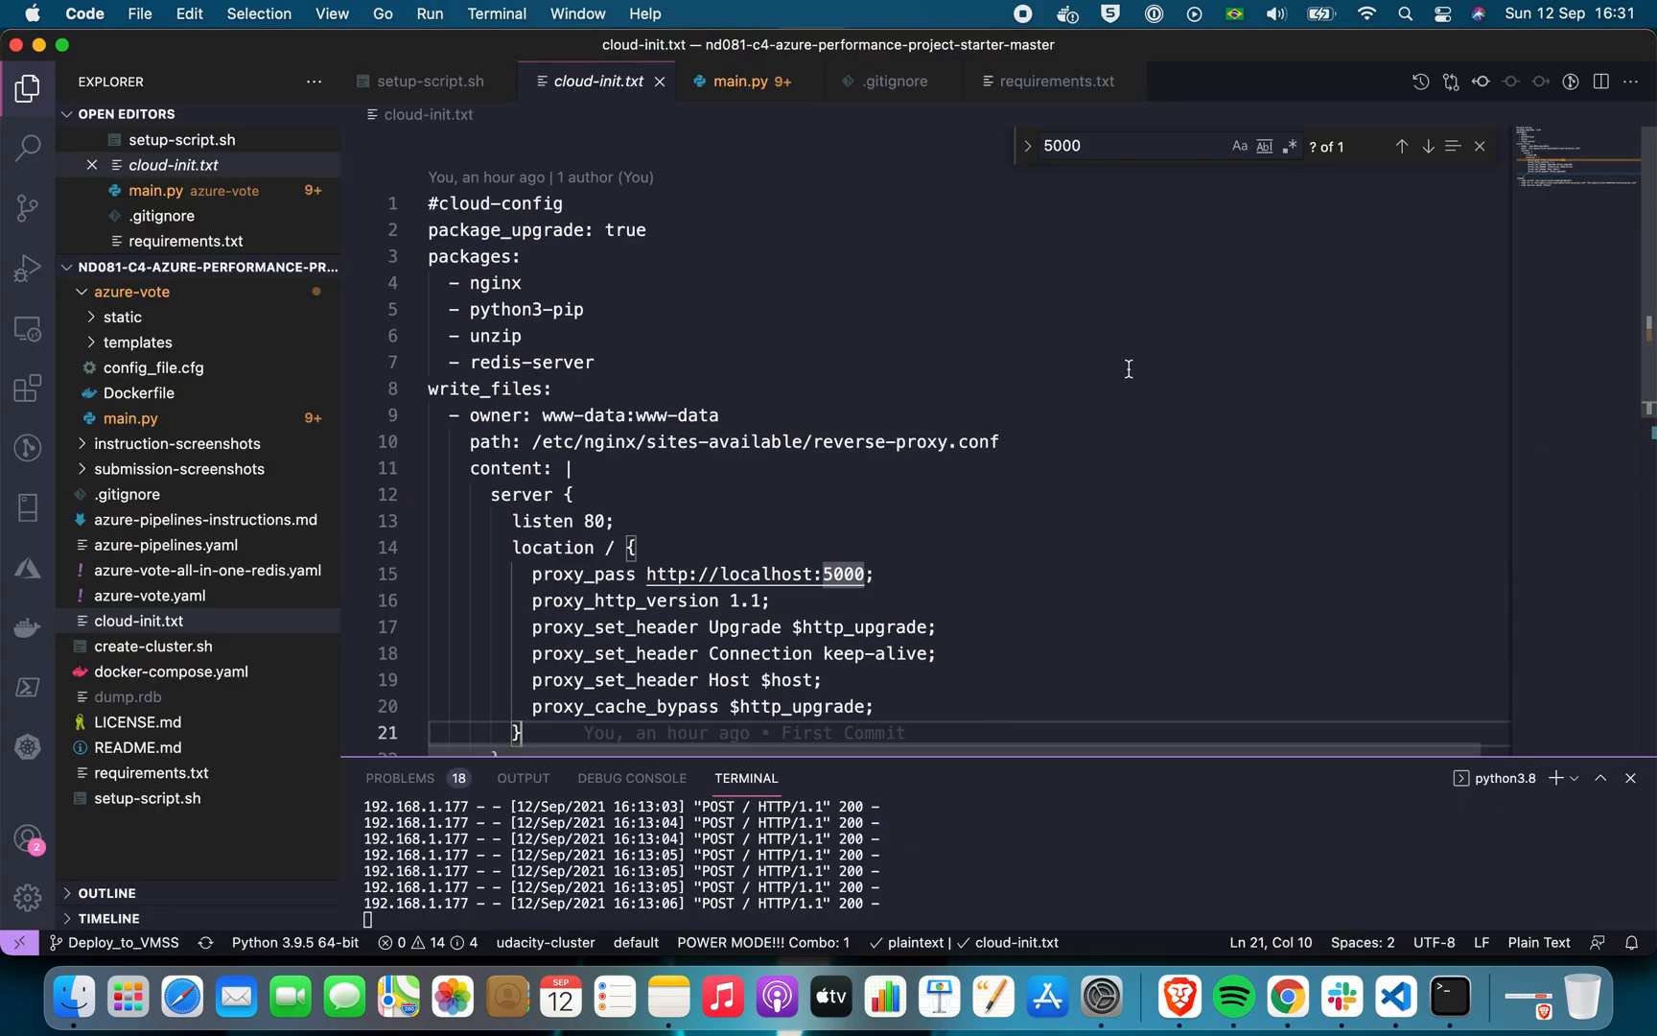
click(740, 80)
scroll(775, 267, up, 20)
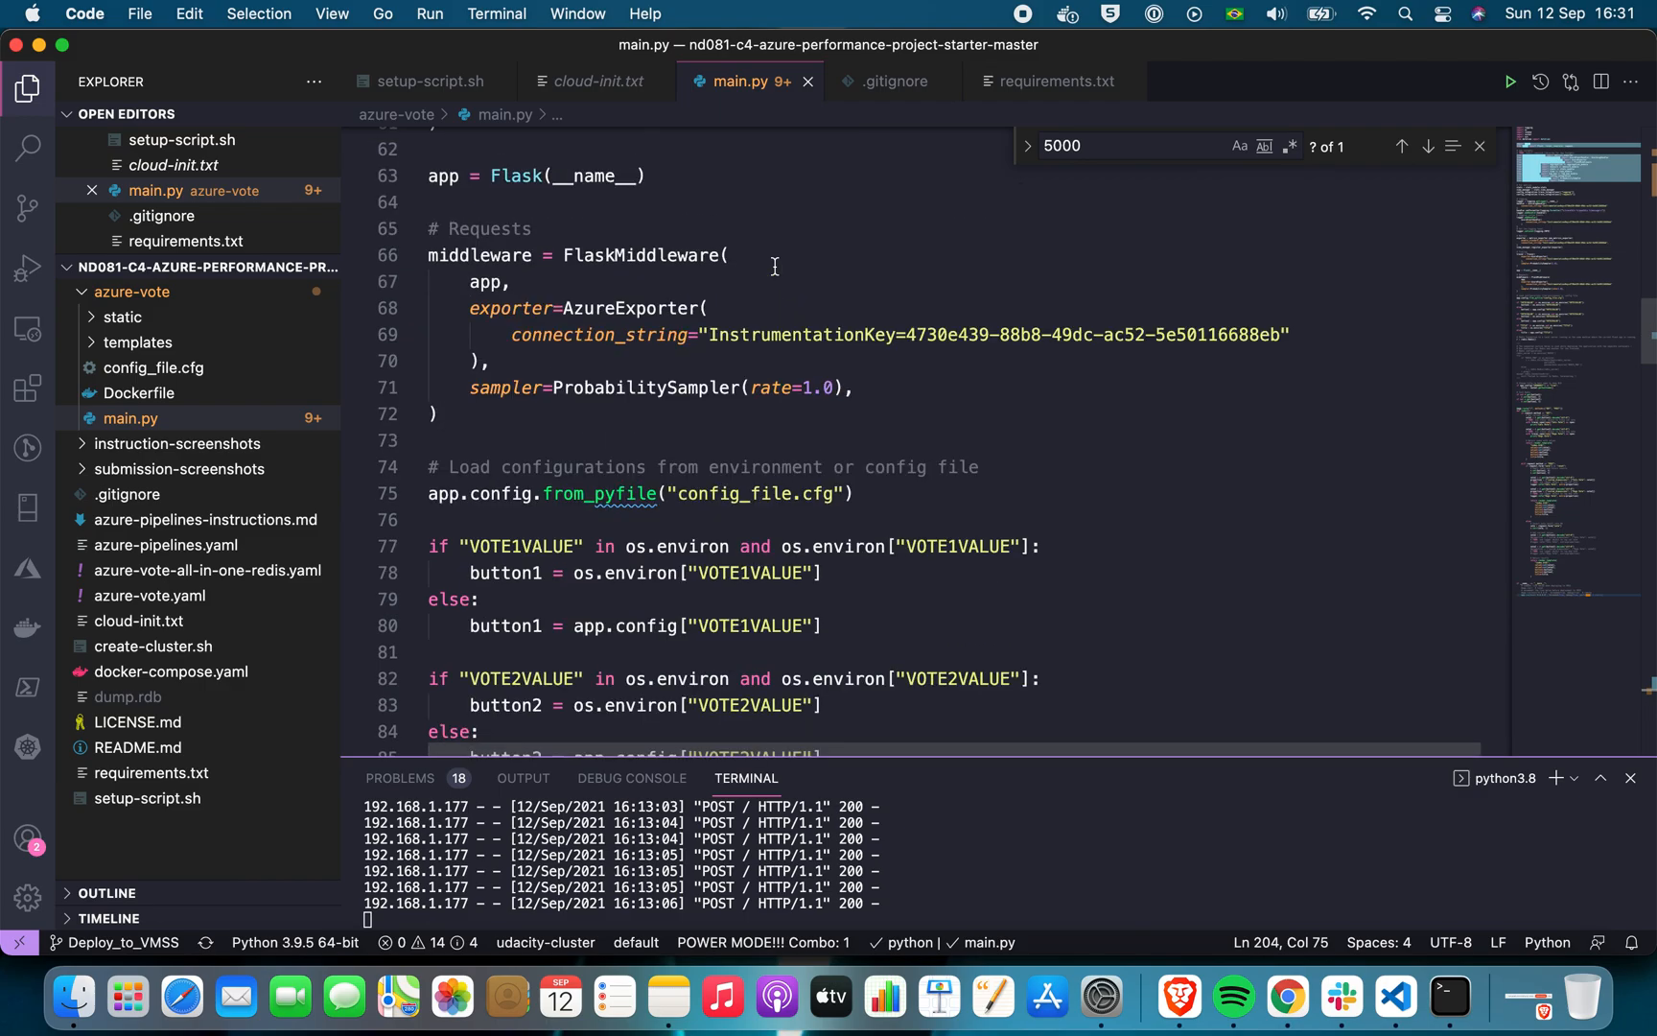
scroll(775, 266, down, 10)
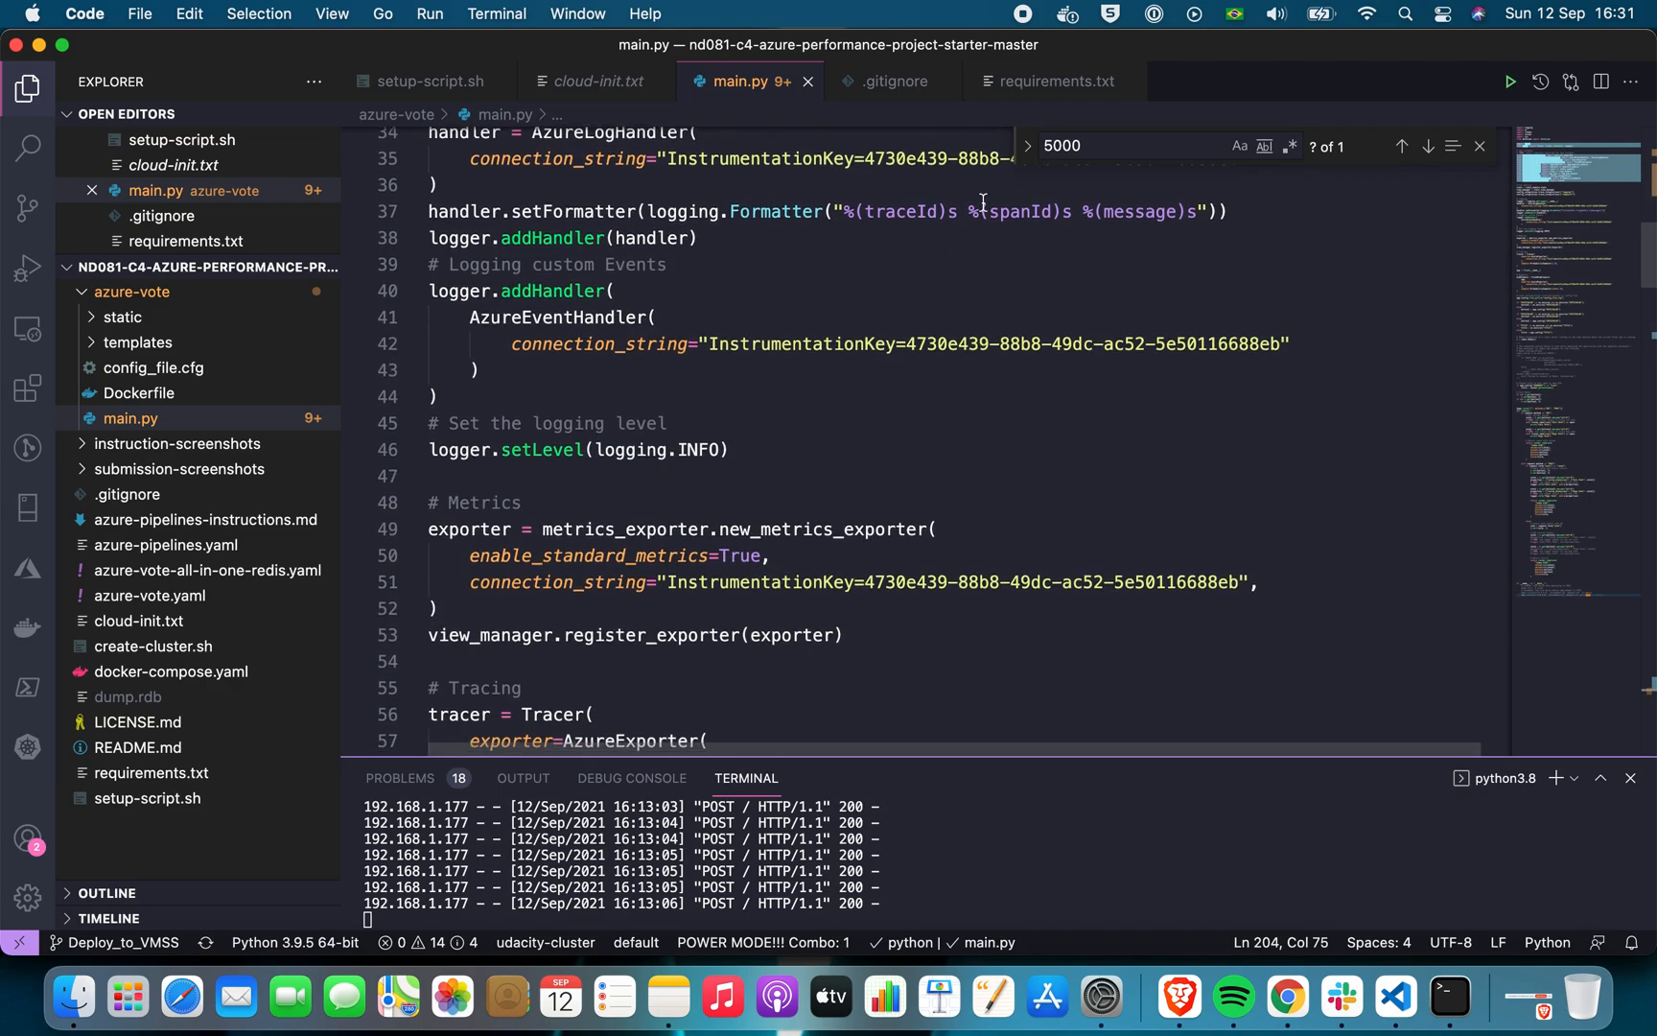
drag(967, 211, 856, 211)
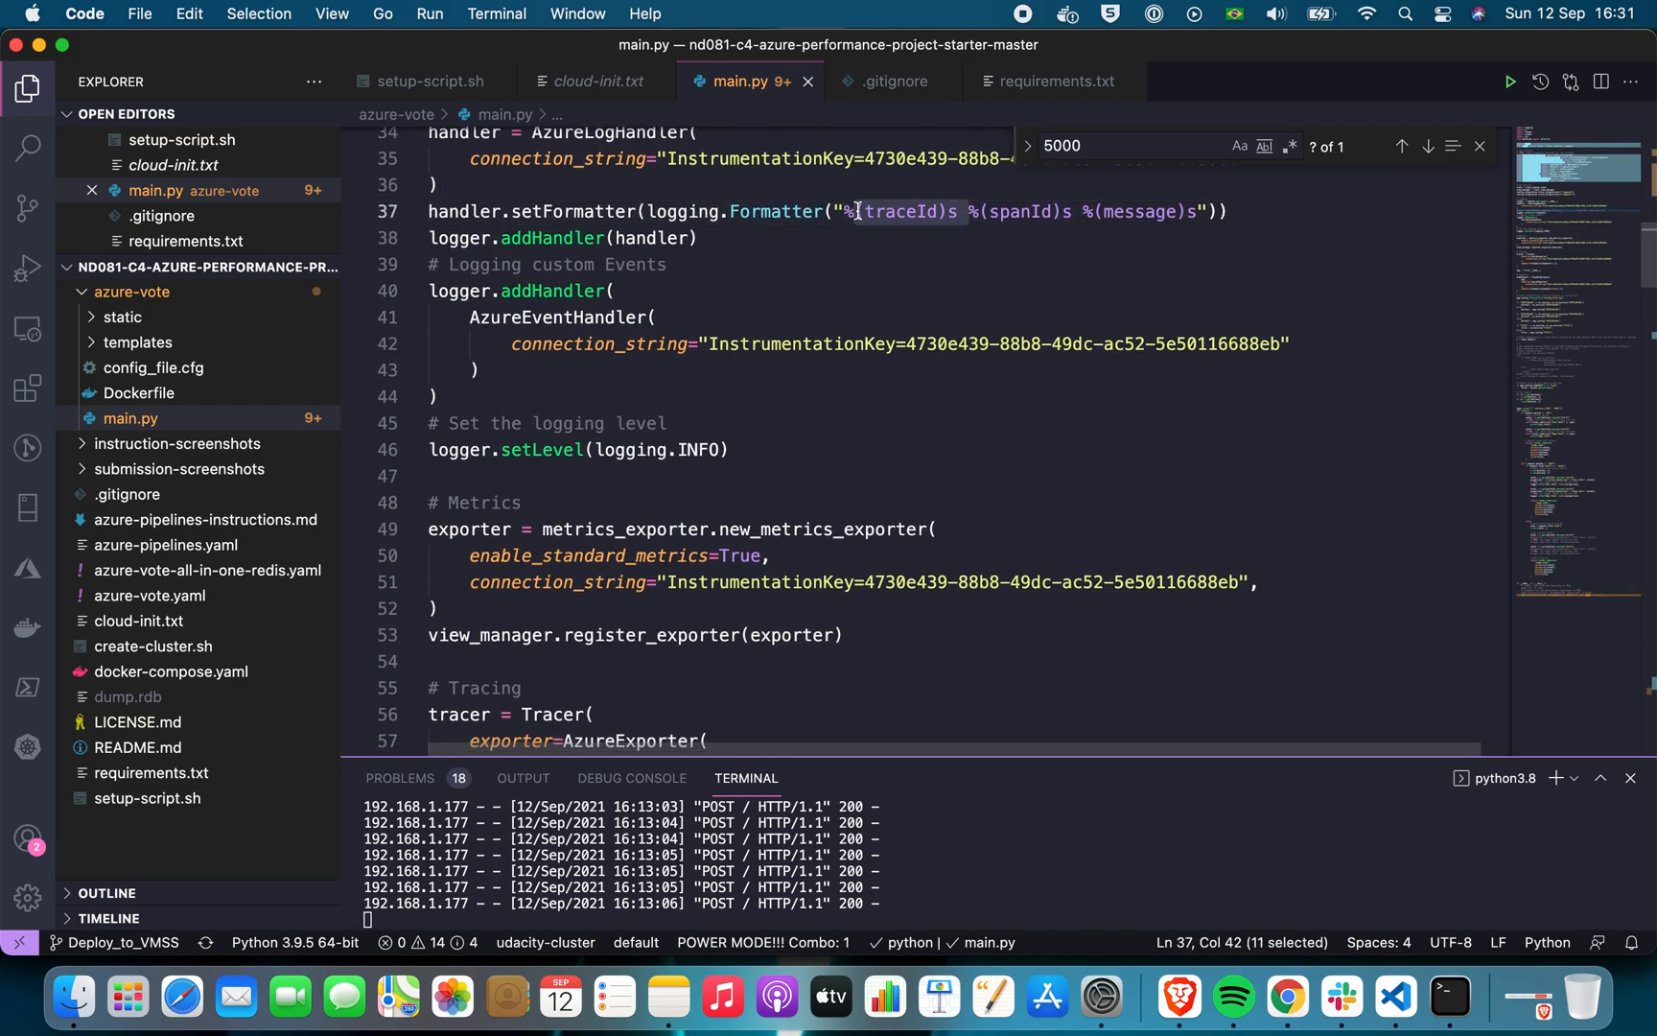
click(1067, 273)
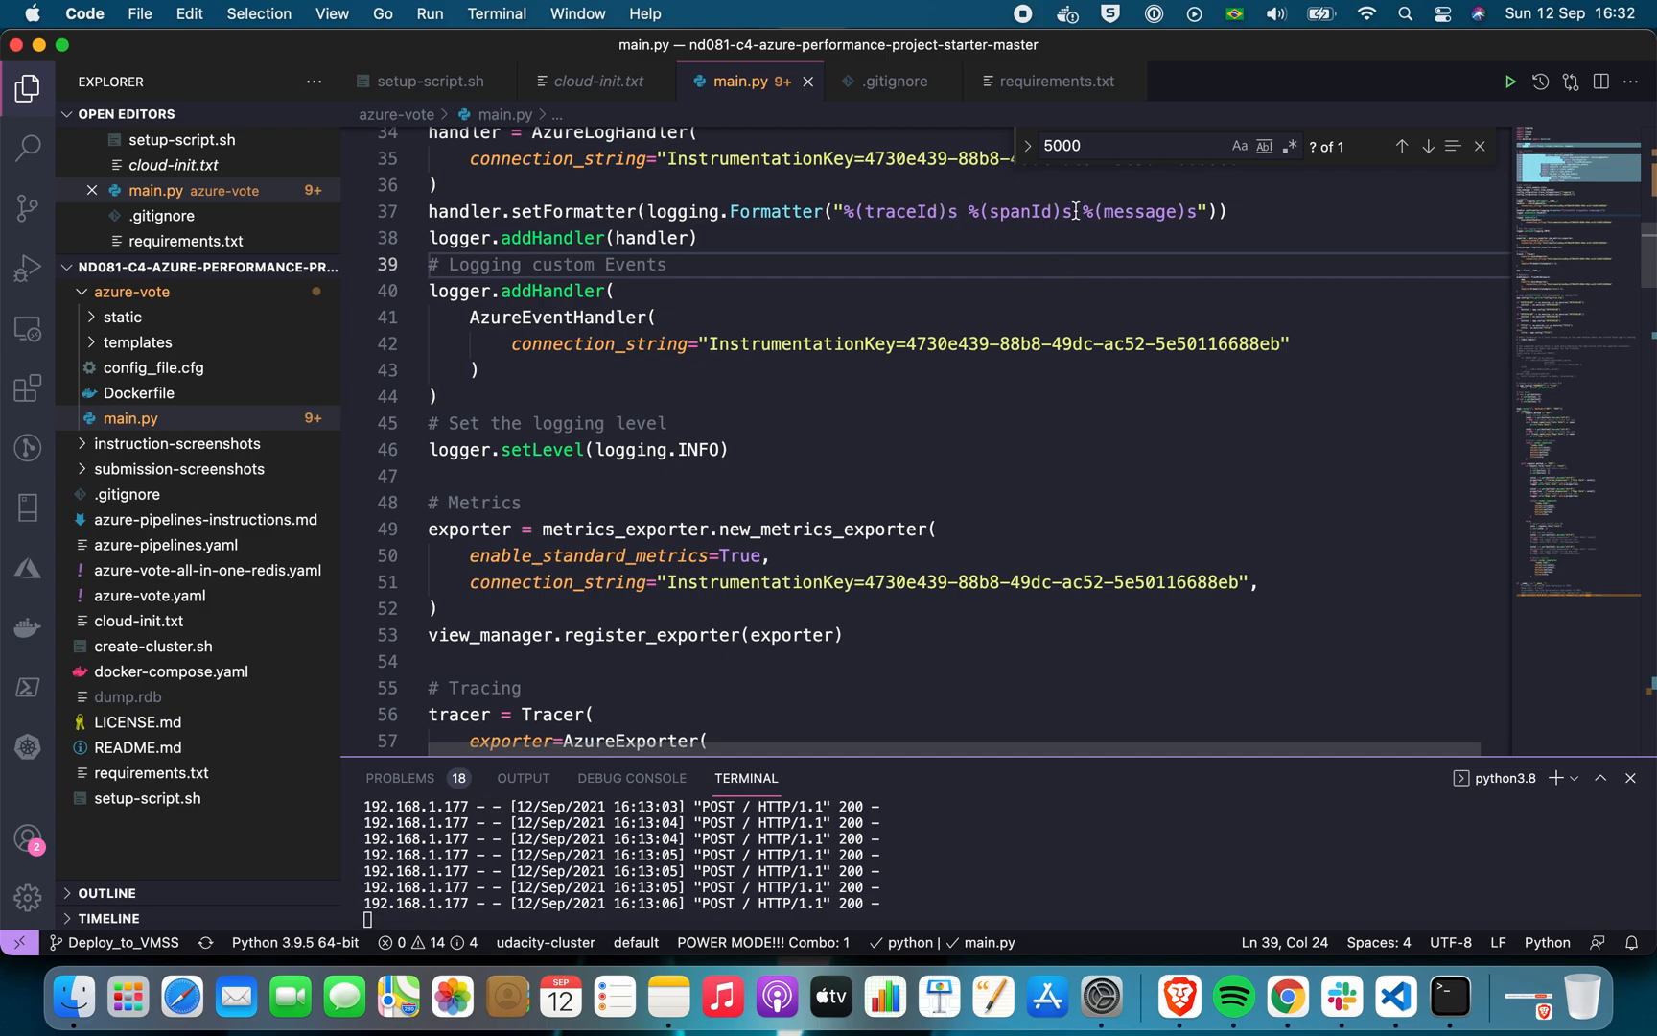
Remove %(traceId)s and %(spanId)s from the line 37 log formatter in main.py and compare it with the trace message in Chrome
drag(1081, 211, 844, 211)
key(super+c)
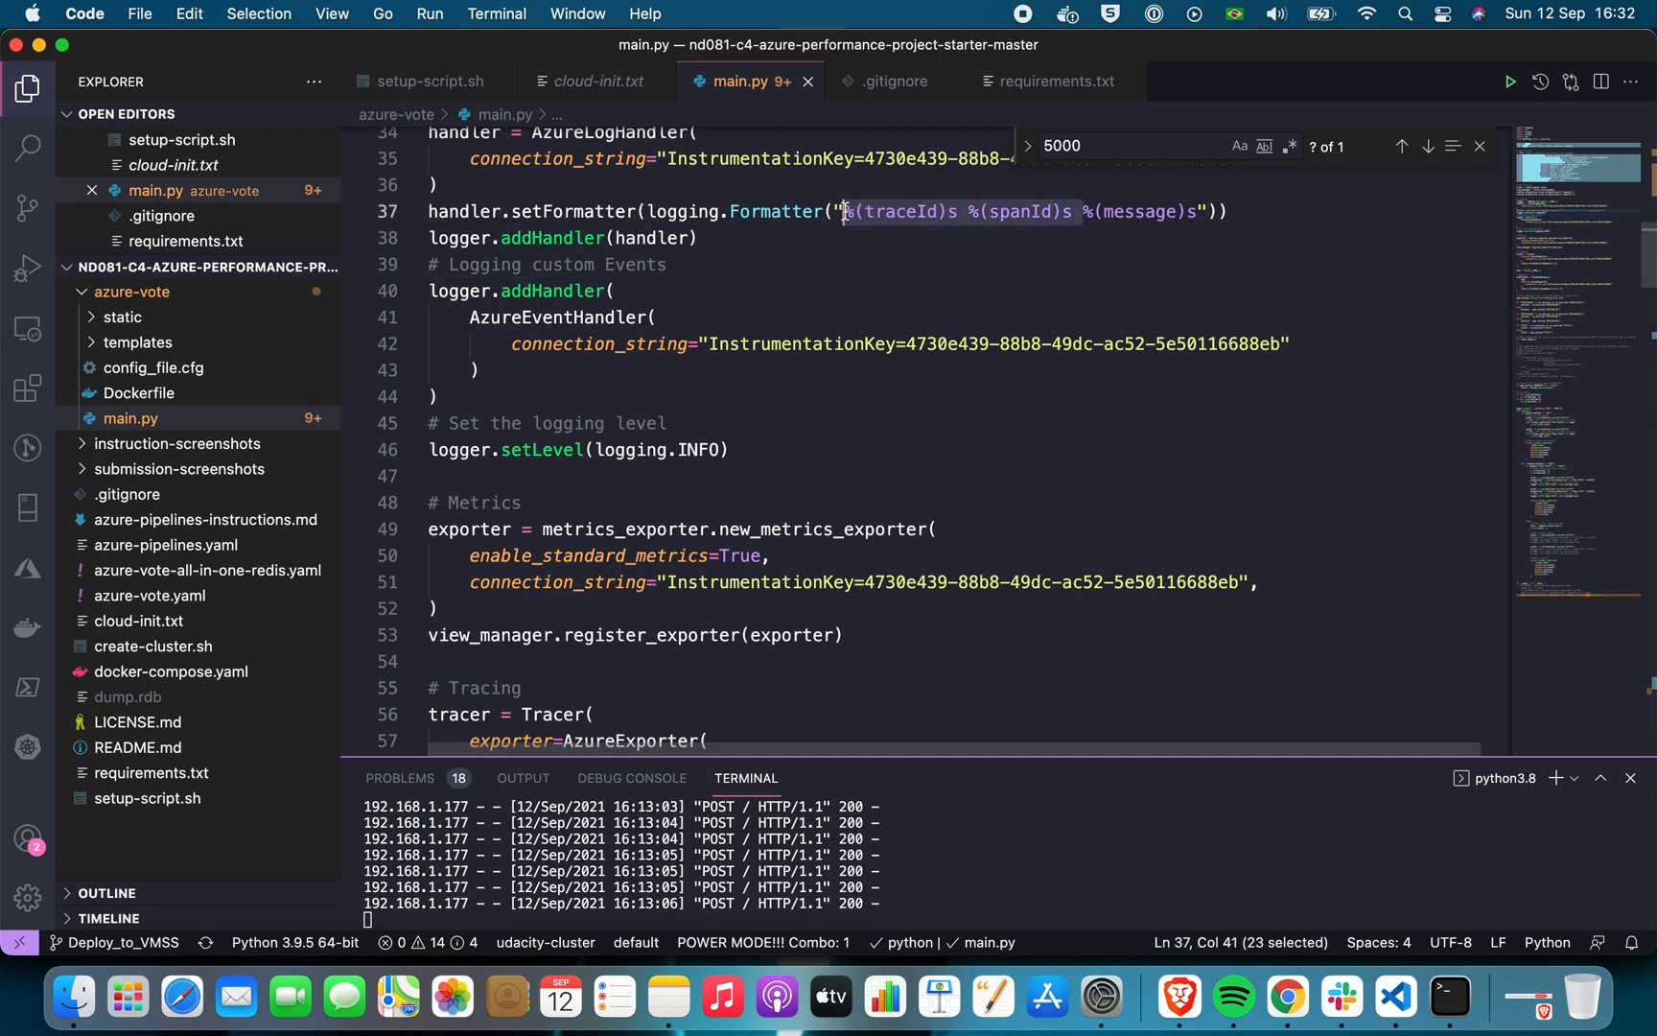
key(BackSpace)
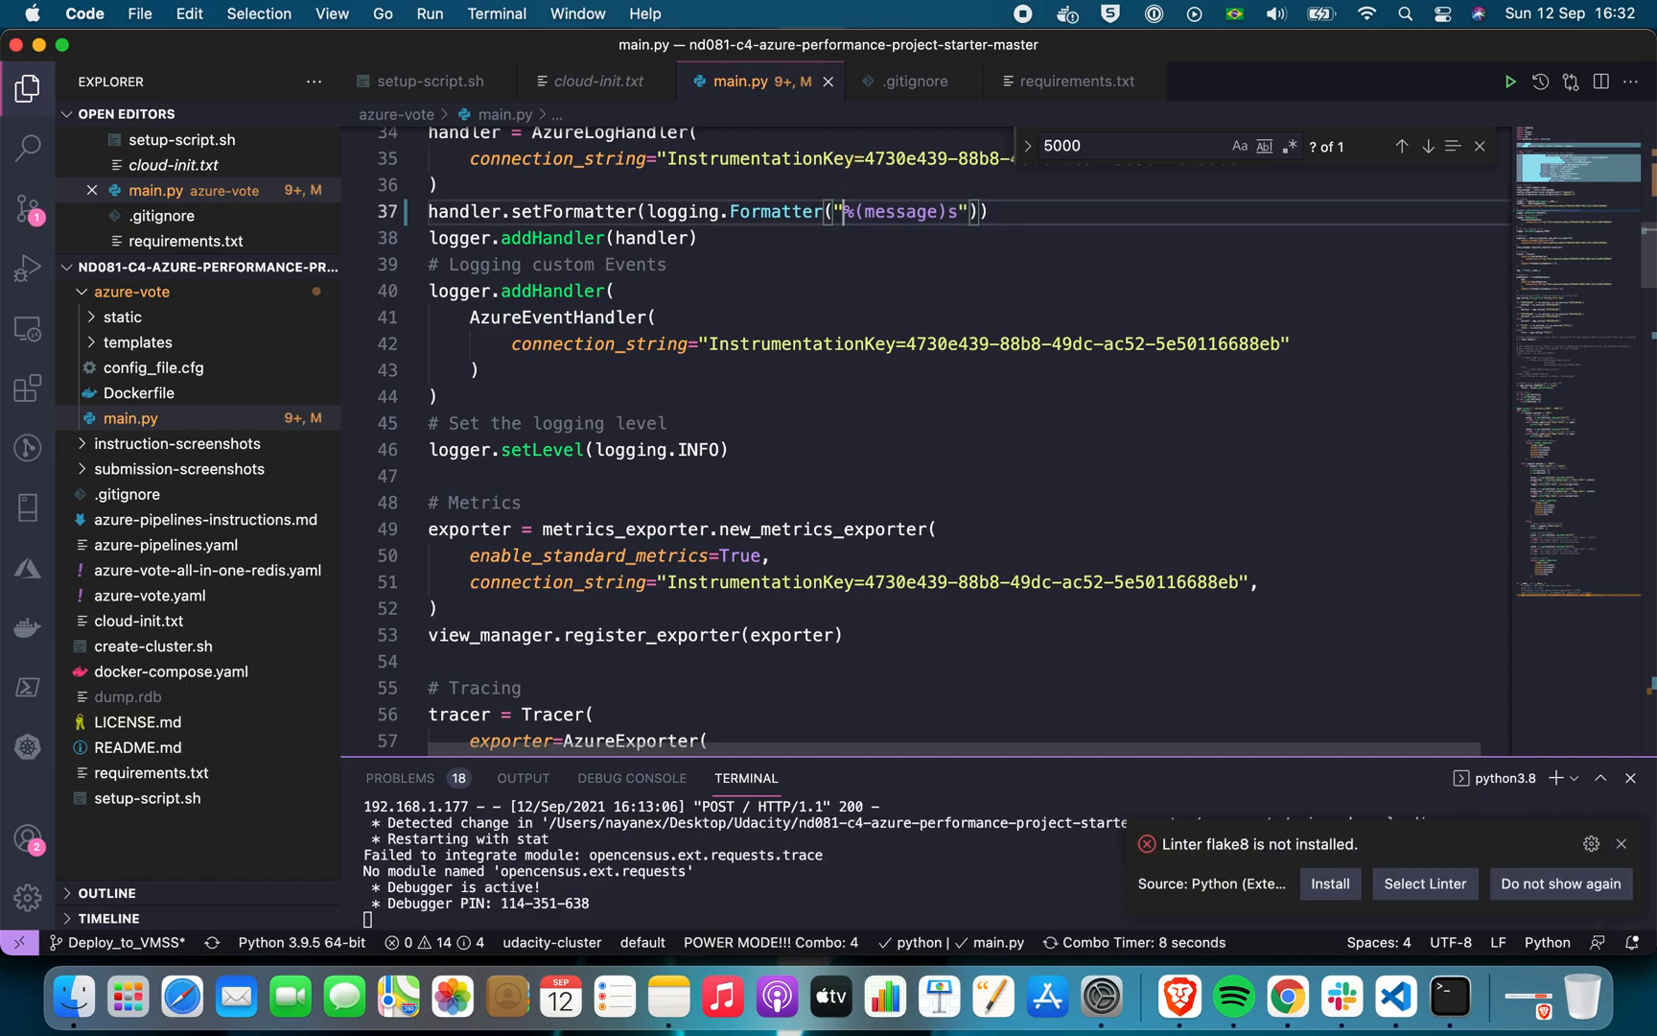
key(super+Tab)
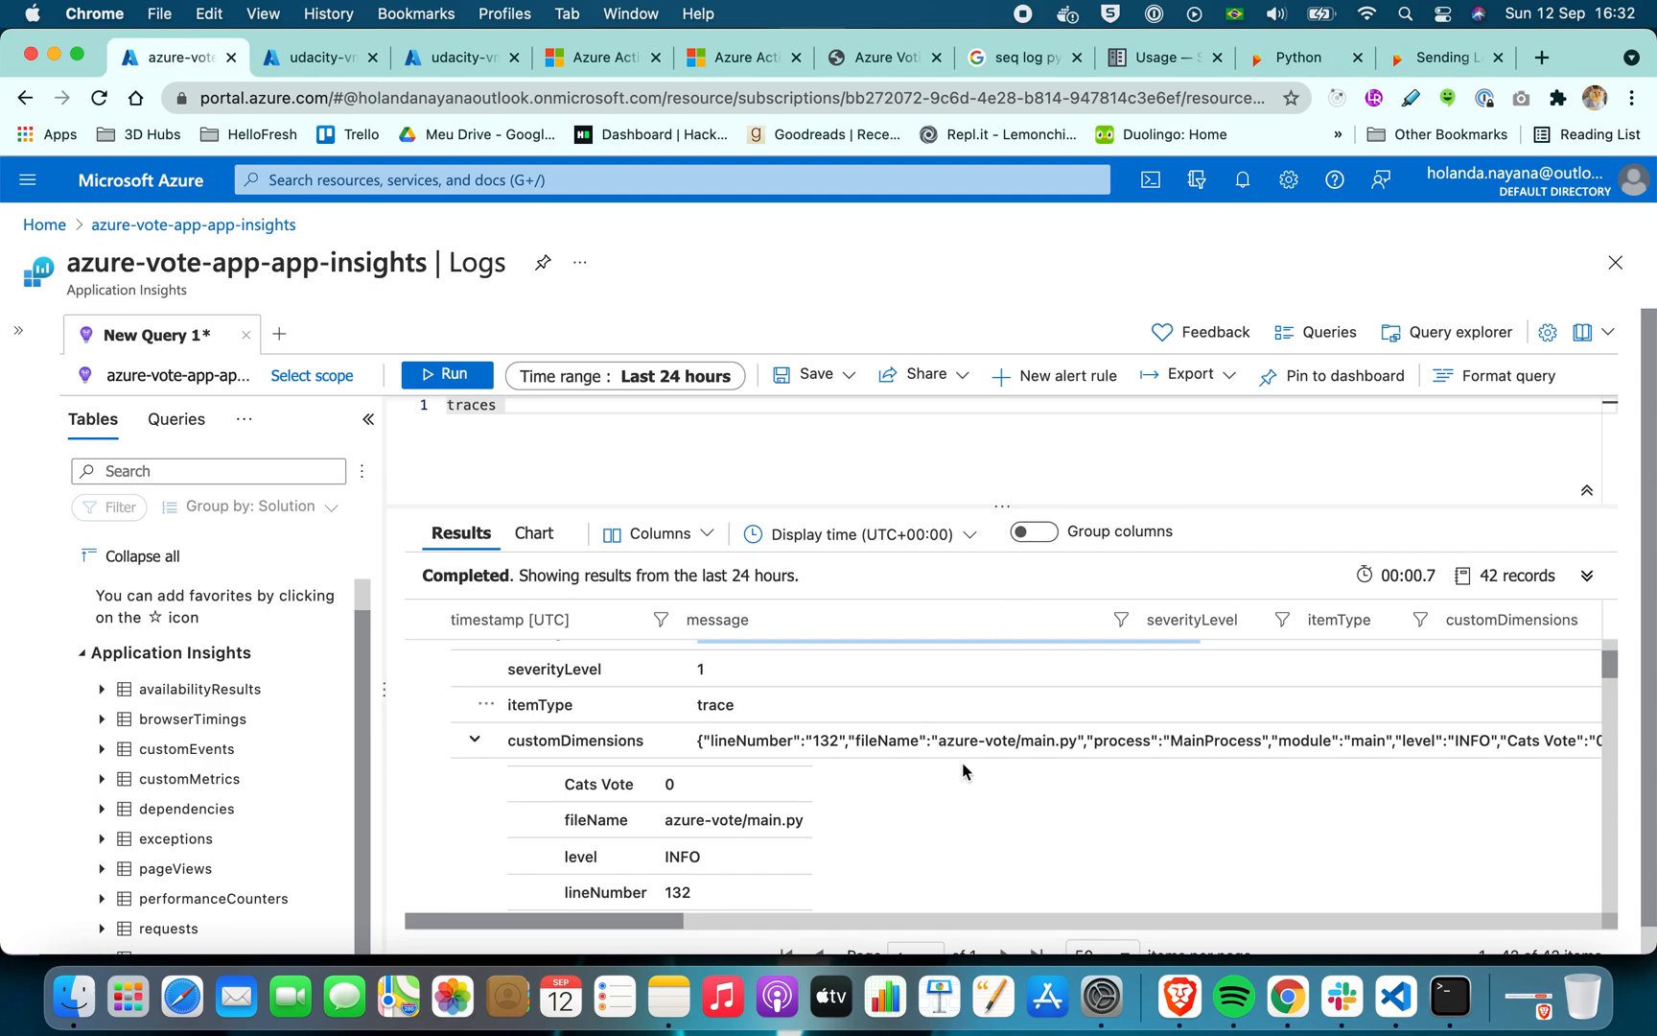
scroll(910, 737, up, 1)
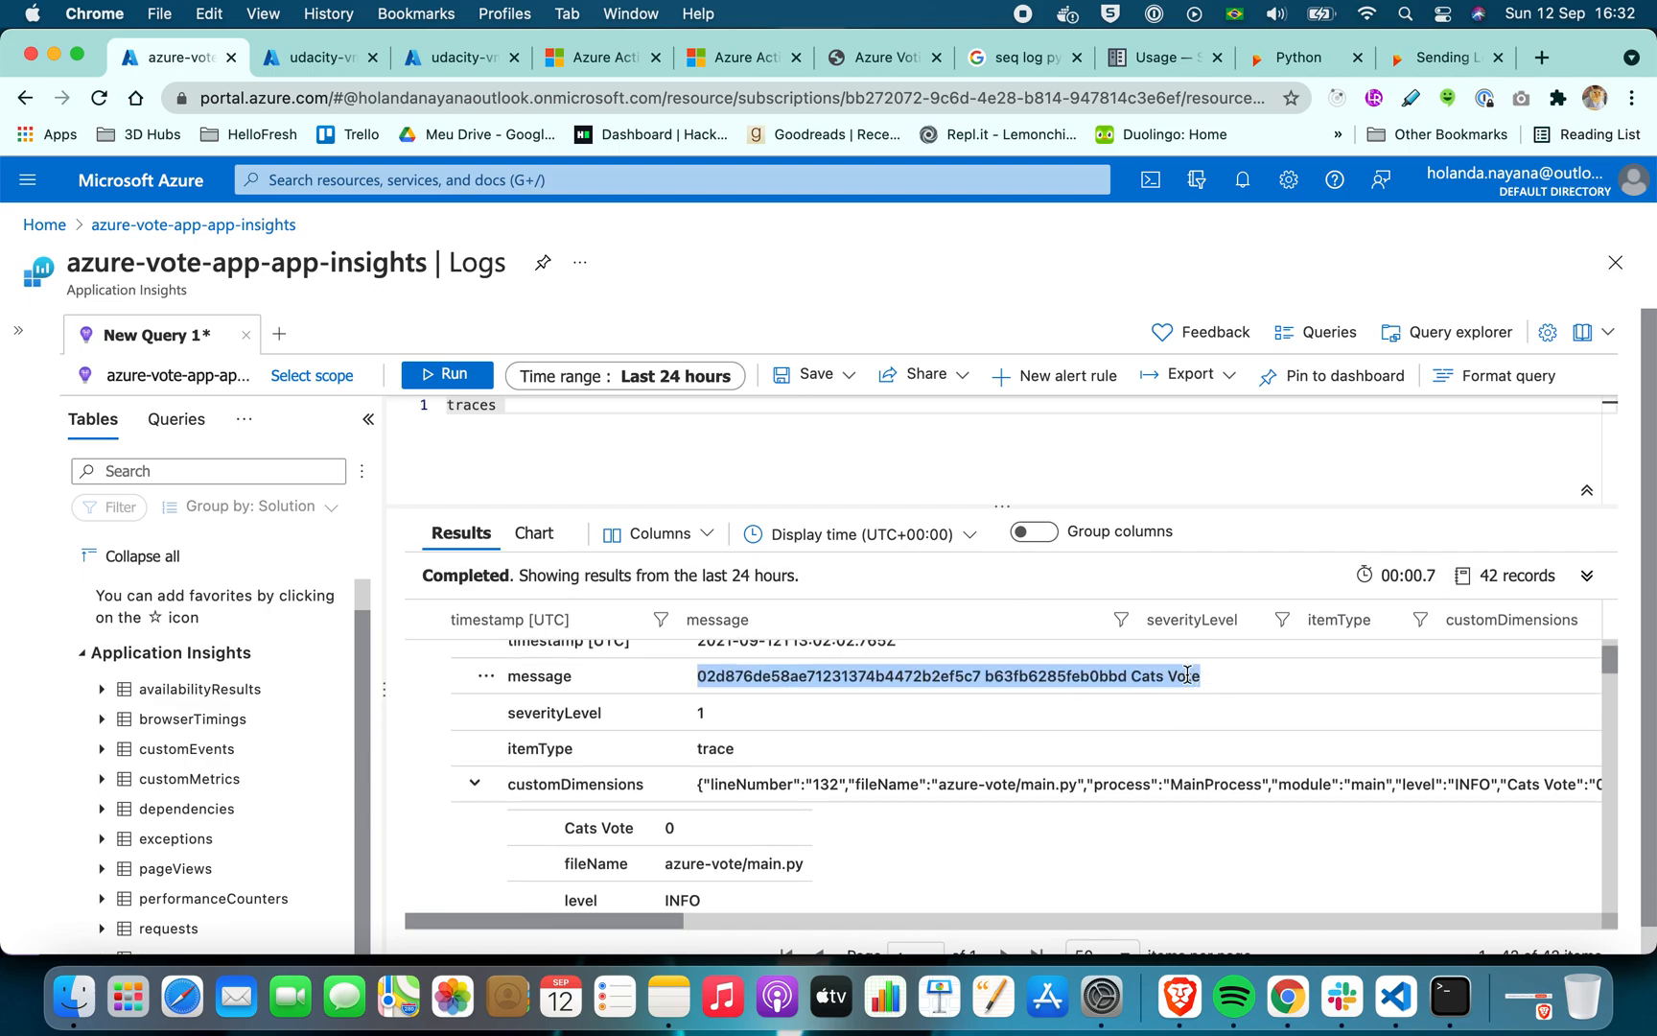
key(super+Tab)
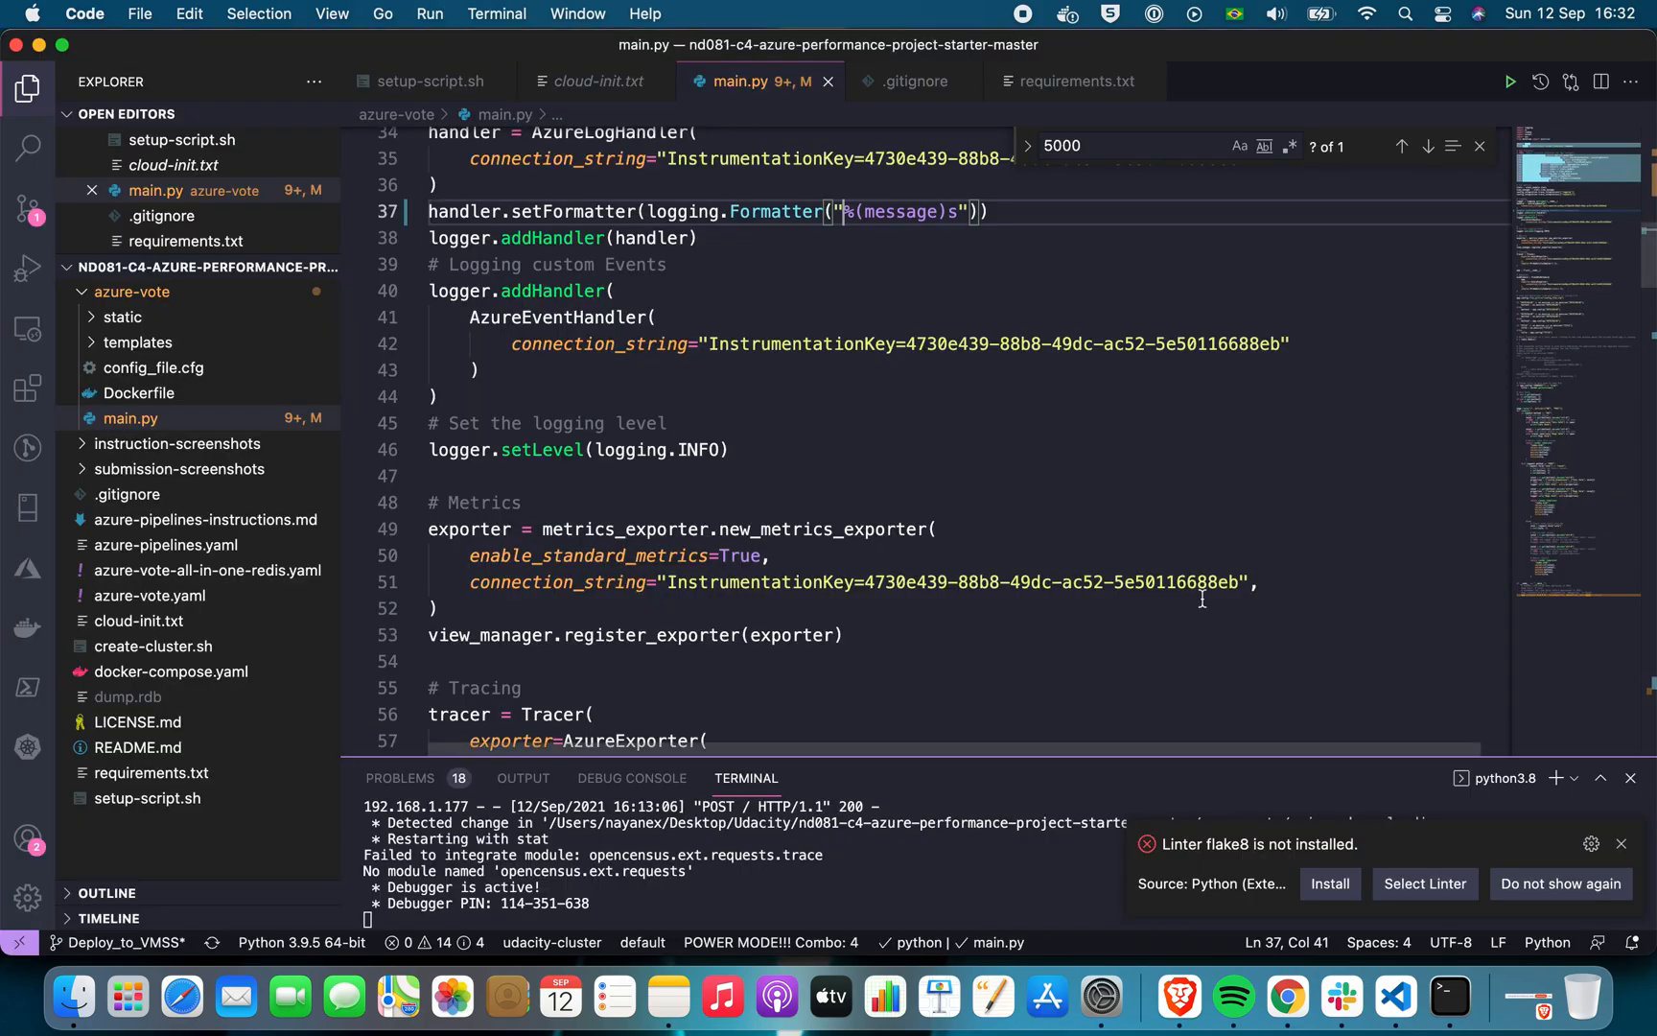
key(super+Tab)
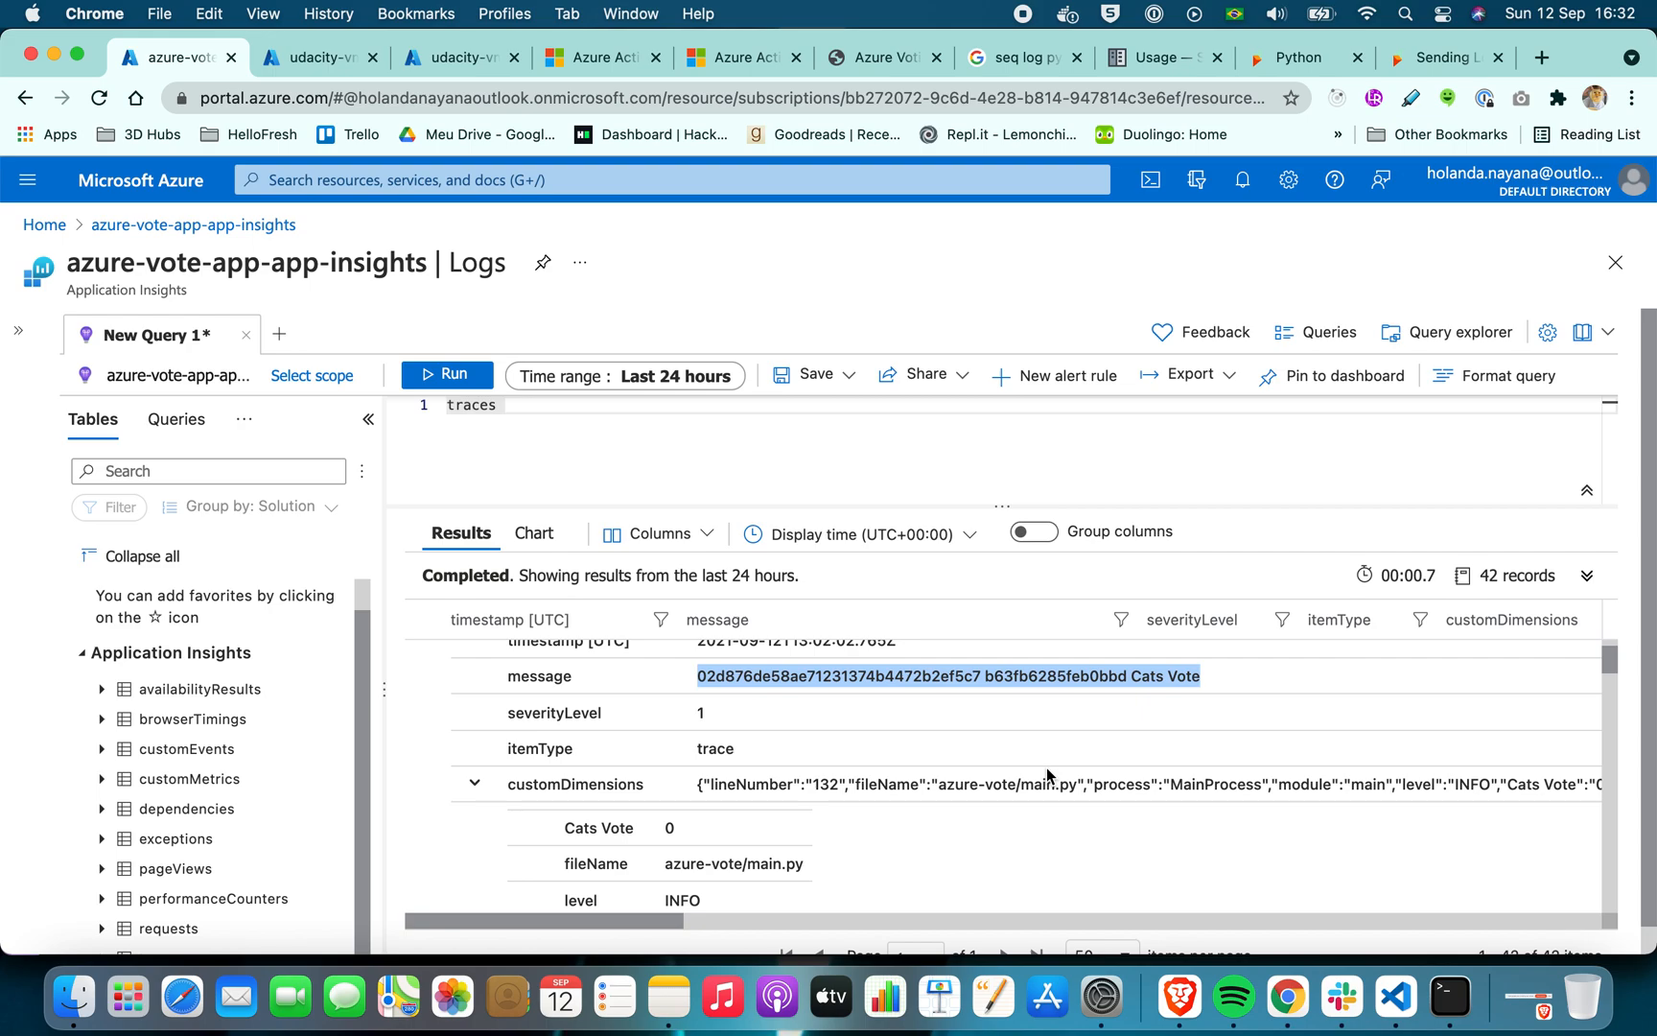
Undo the removal of the traceId and spanId placeholders in main.py's log formatter
key(super+Tab)
key(super+v)
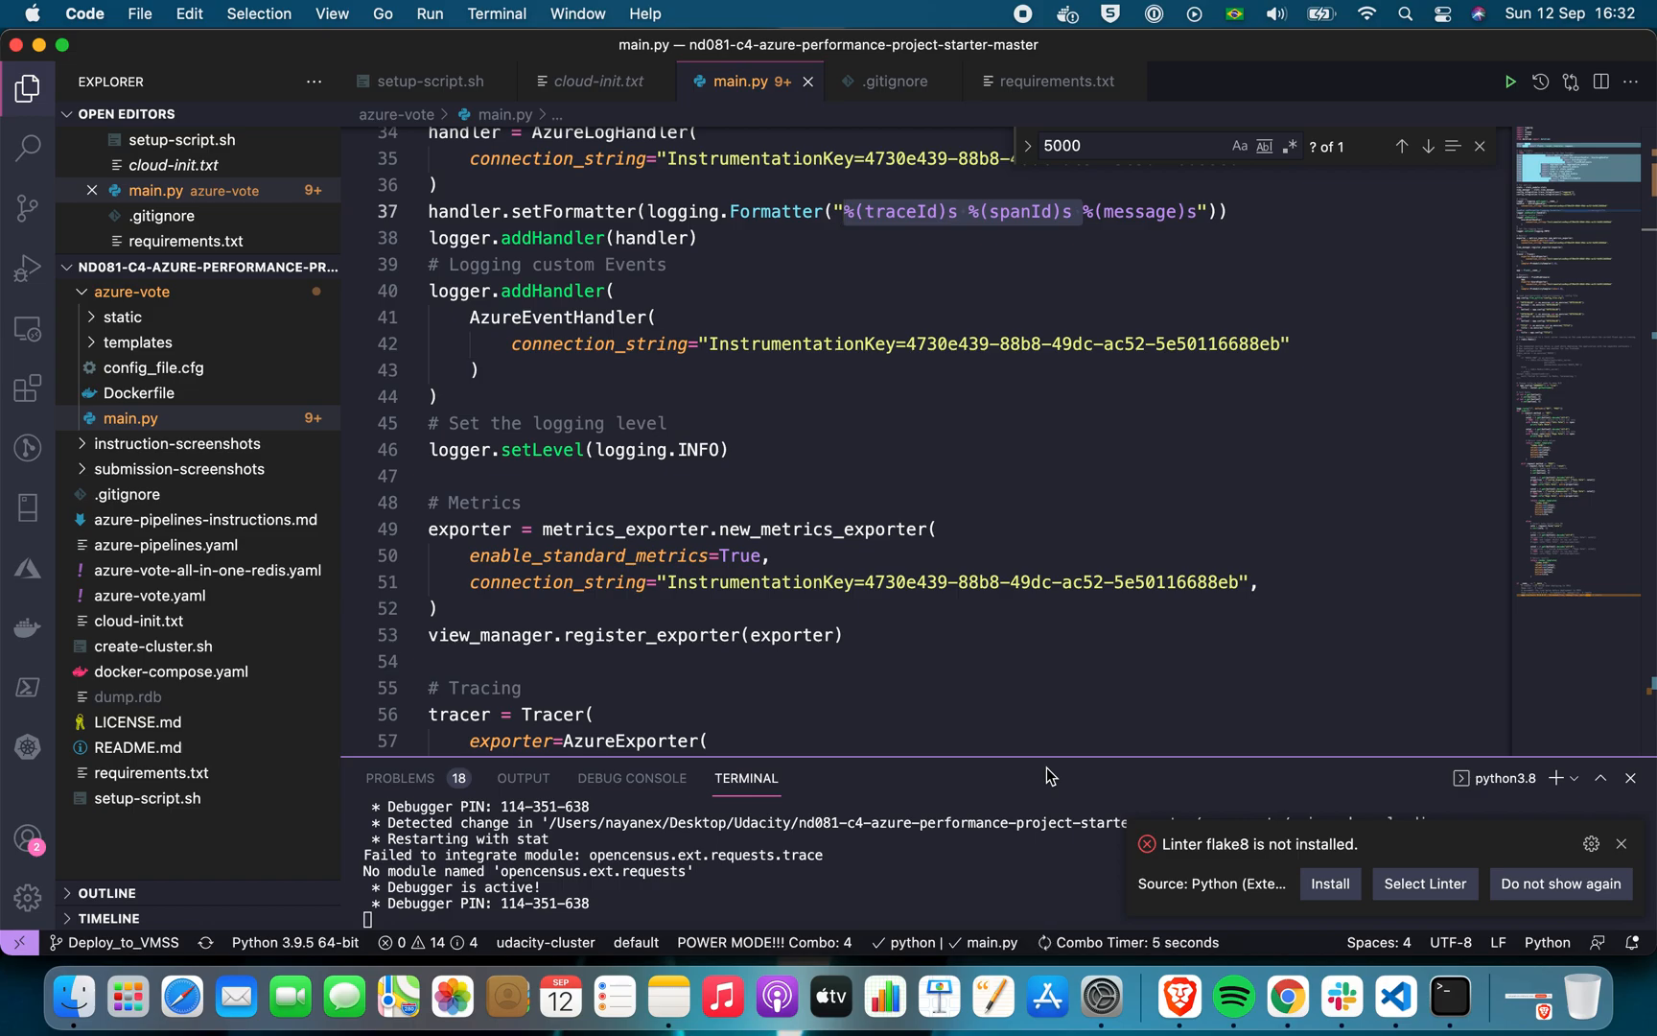
Compare the traceId, spanId and message placeholders in main.py's formatter with the first trace record's message in Chrome
key(super+Tab)
key(super+Tab)
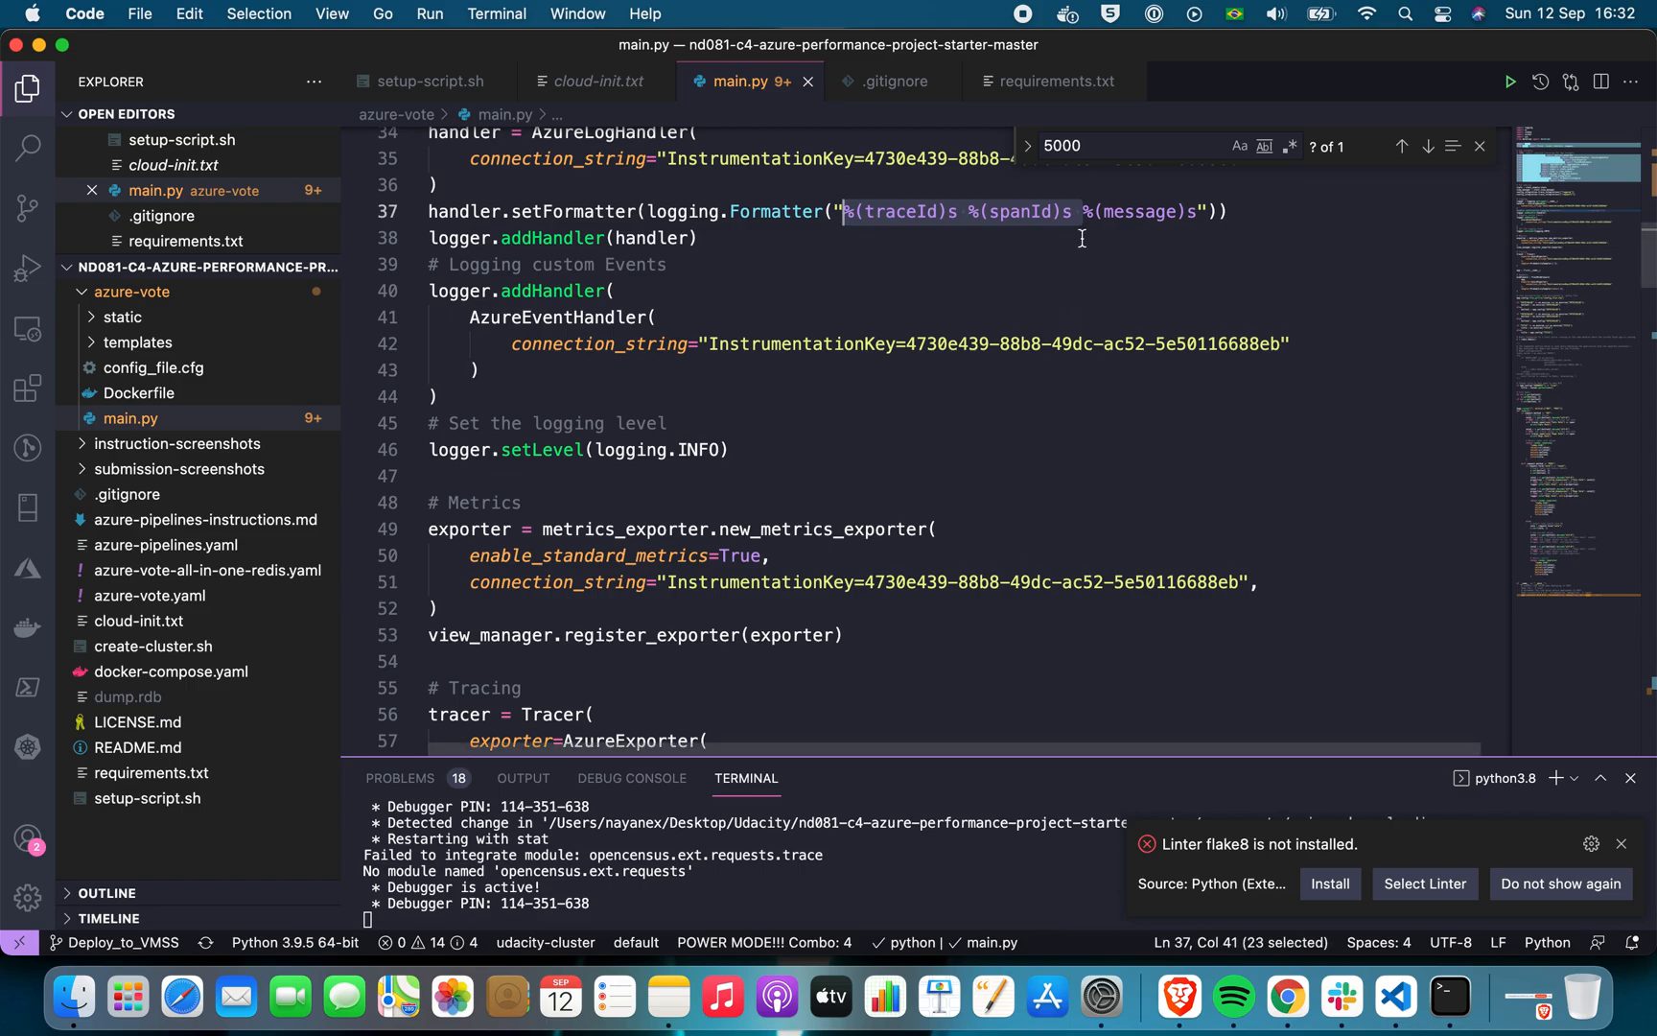
mouse_move(828, 221)
key(super+Tab)
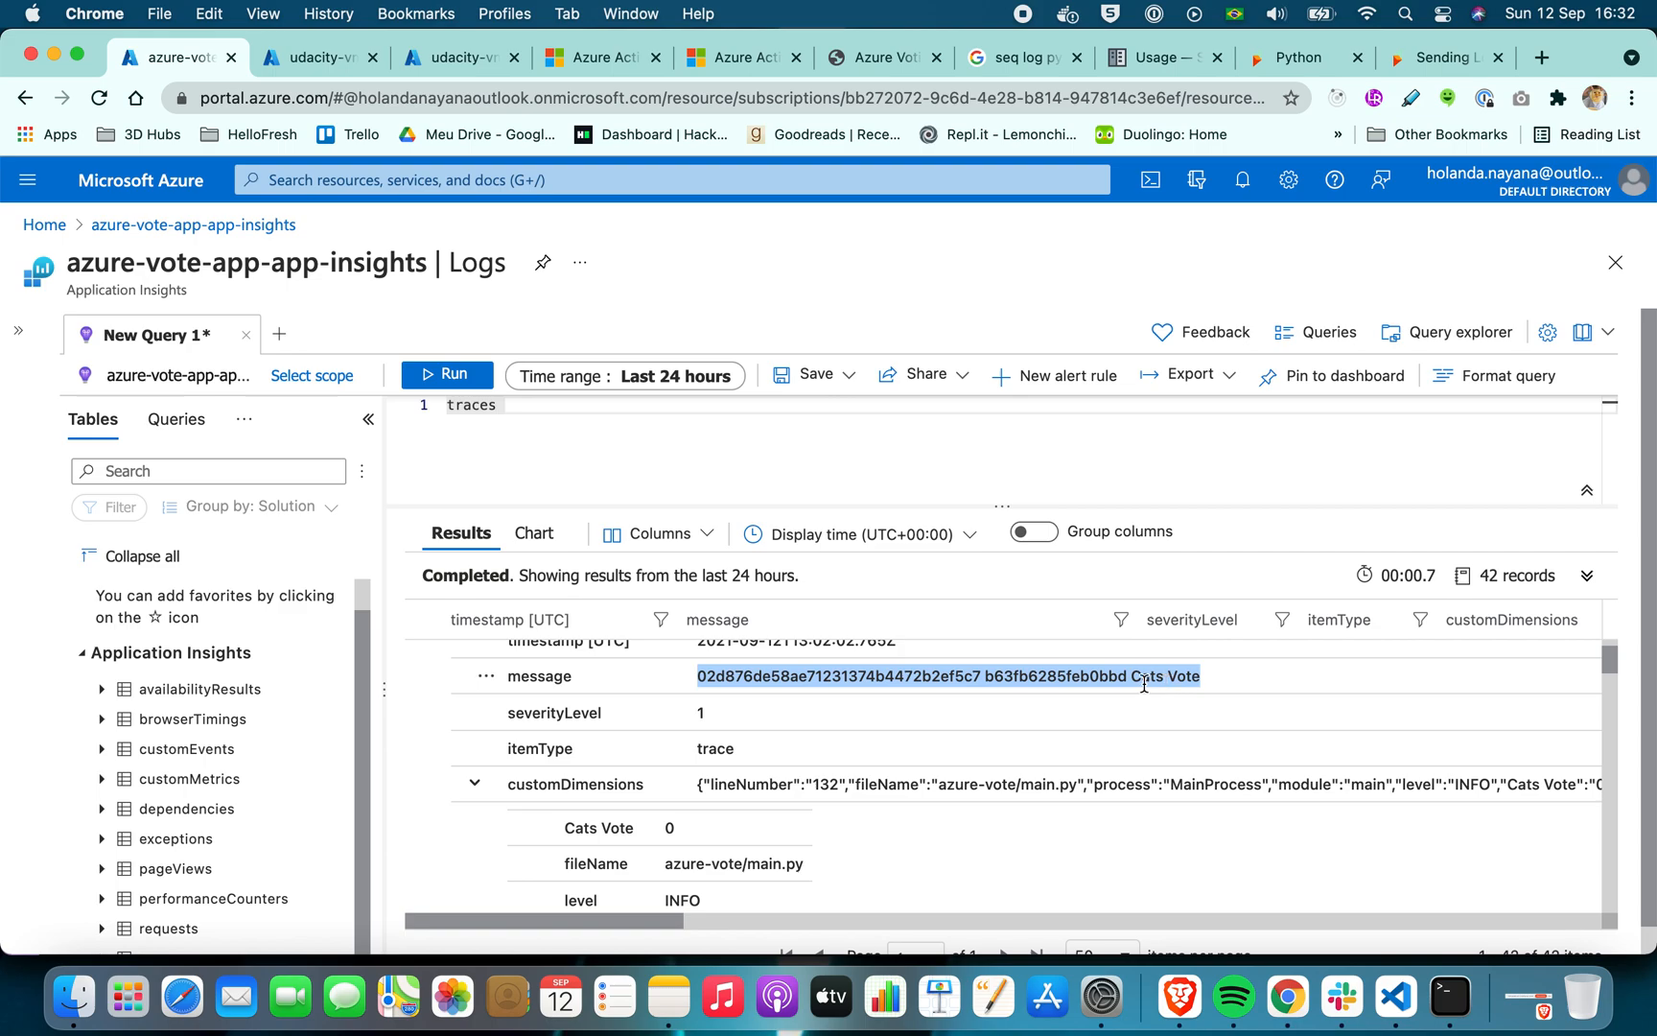
scroll(549, 710, up, 2)
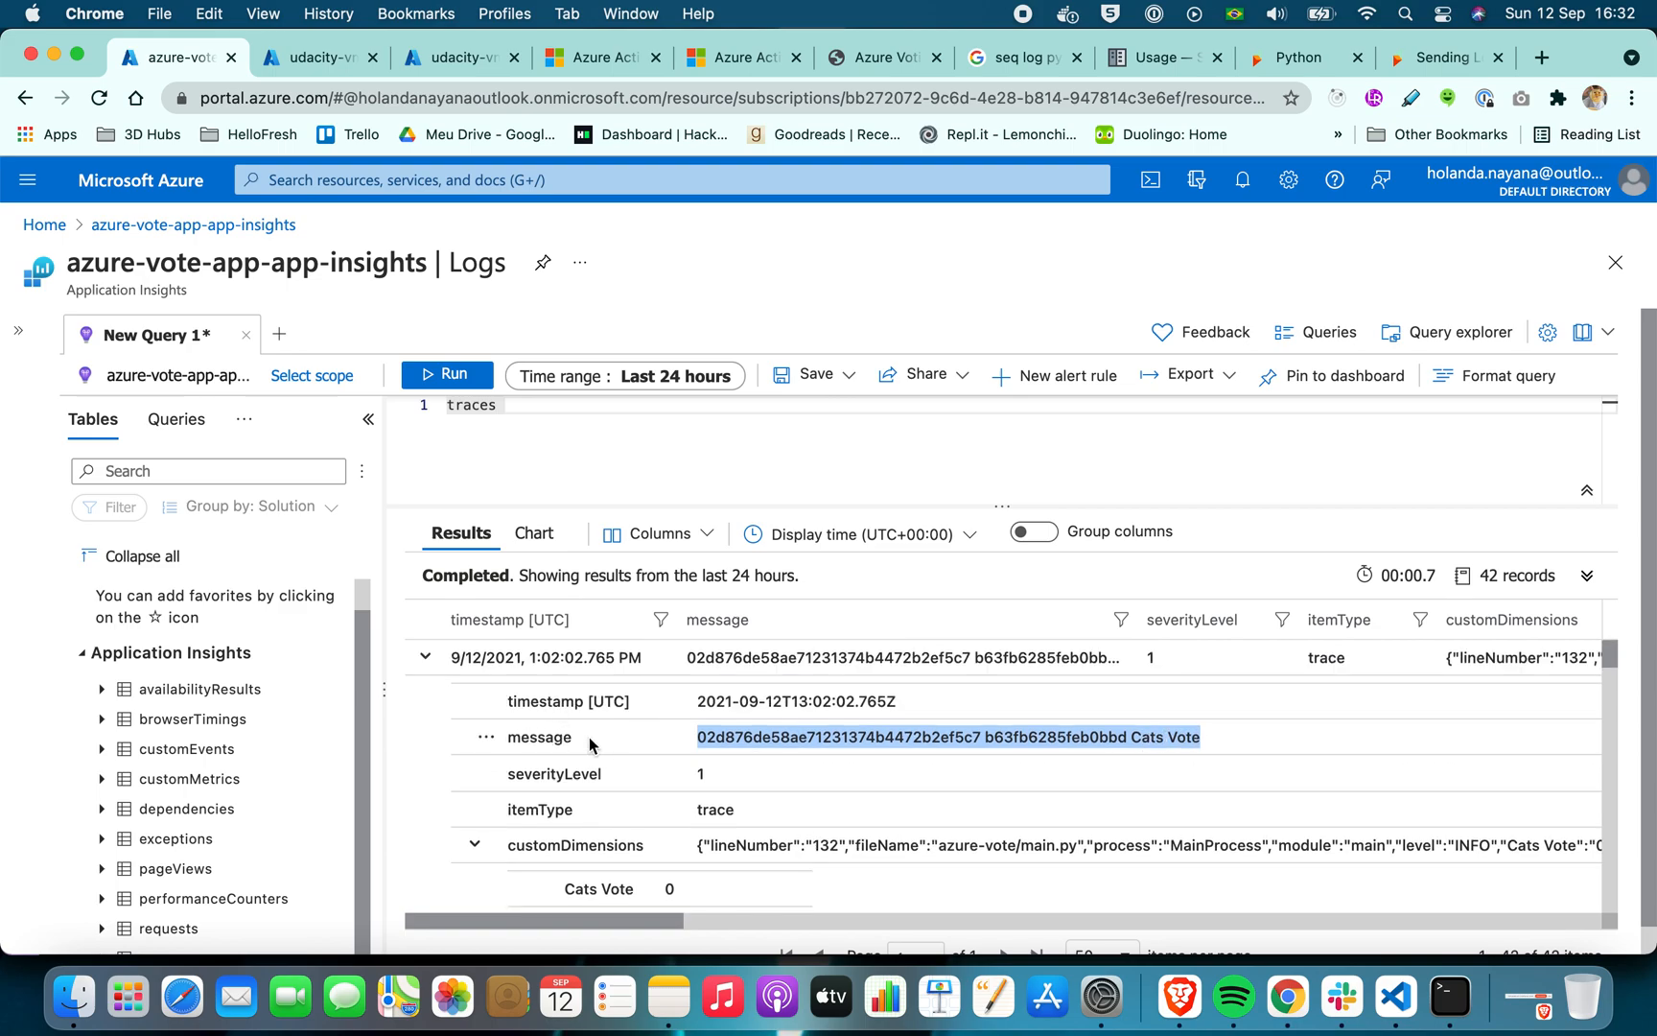
key(super+Tab)
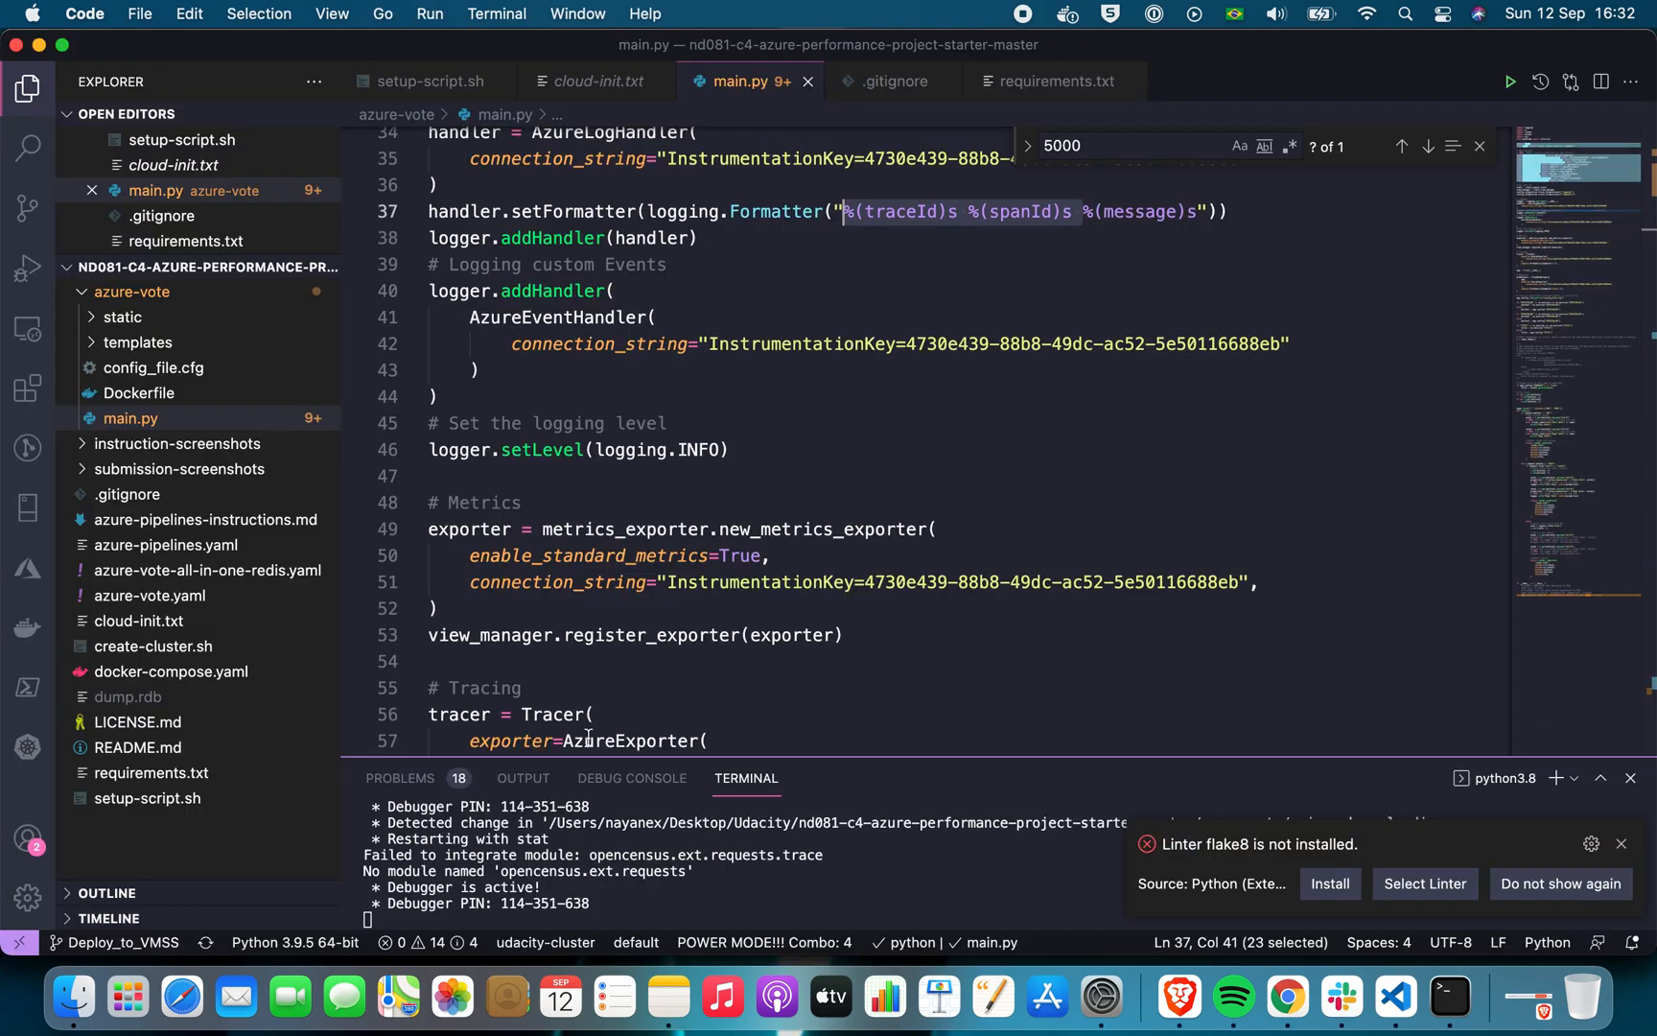
click(1047, 276)
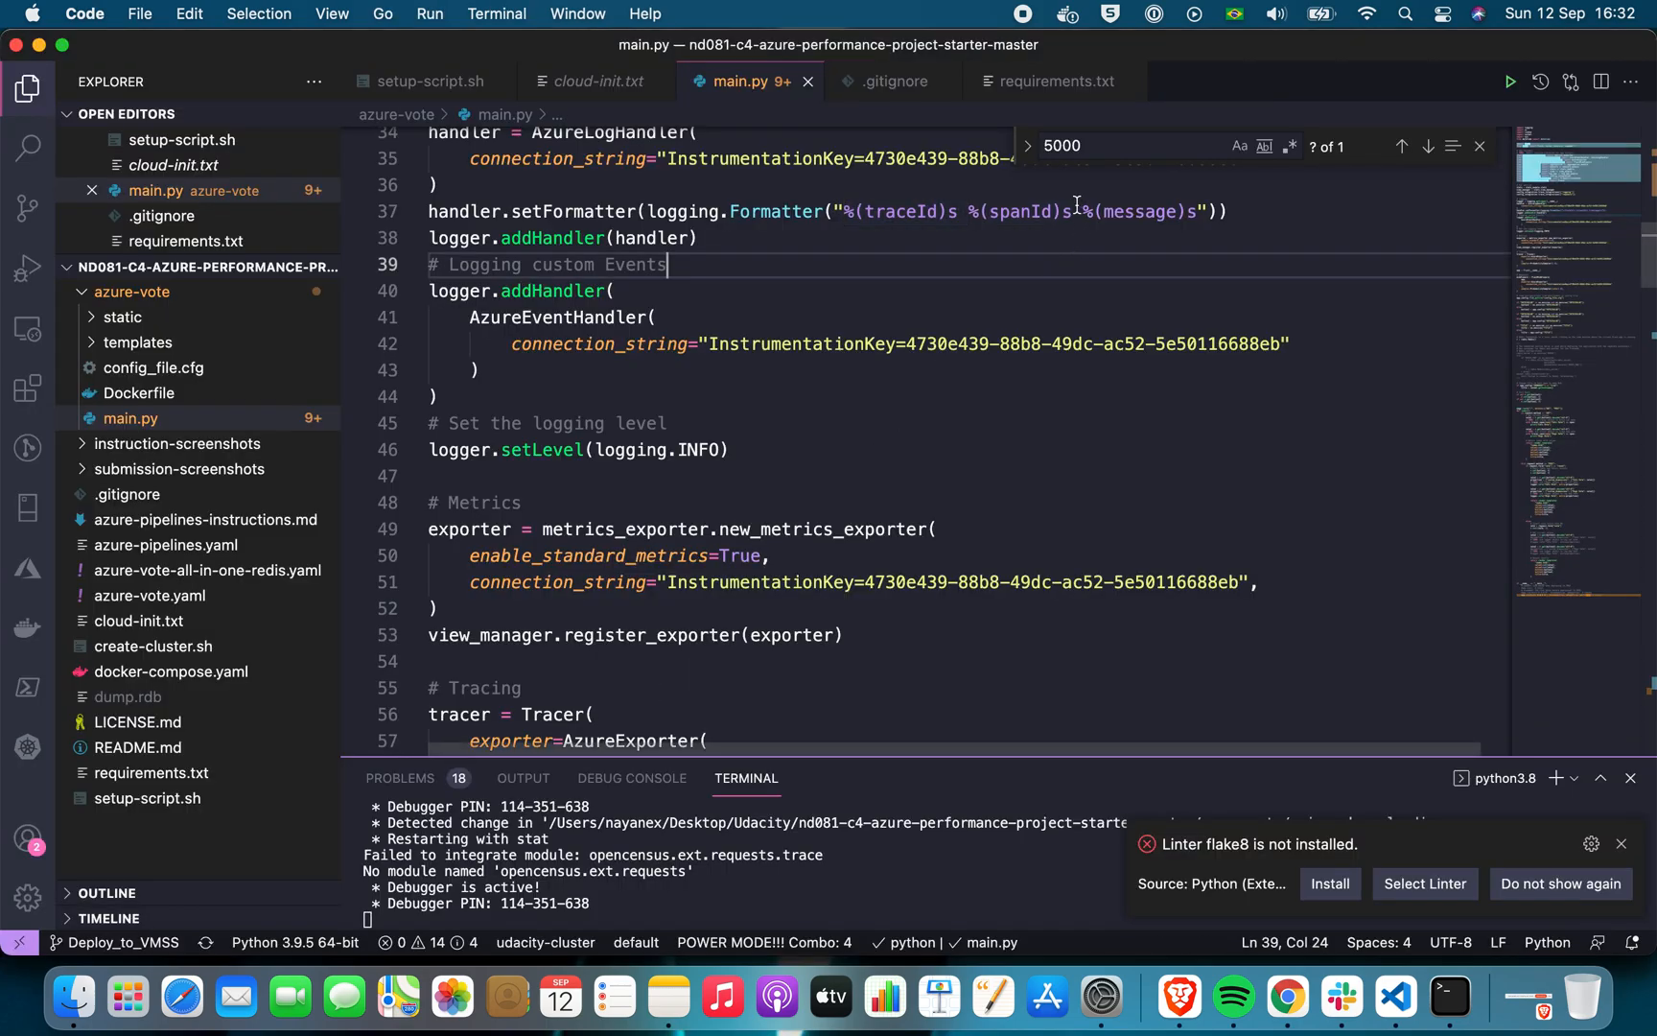
key(super+Tab)
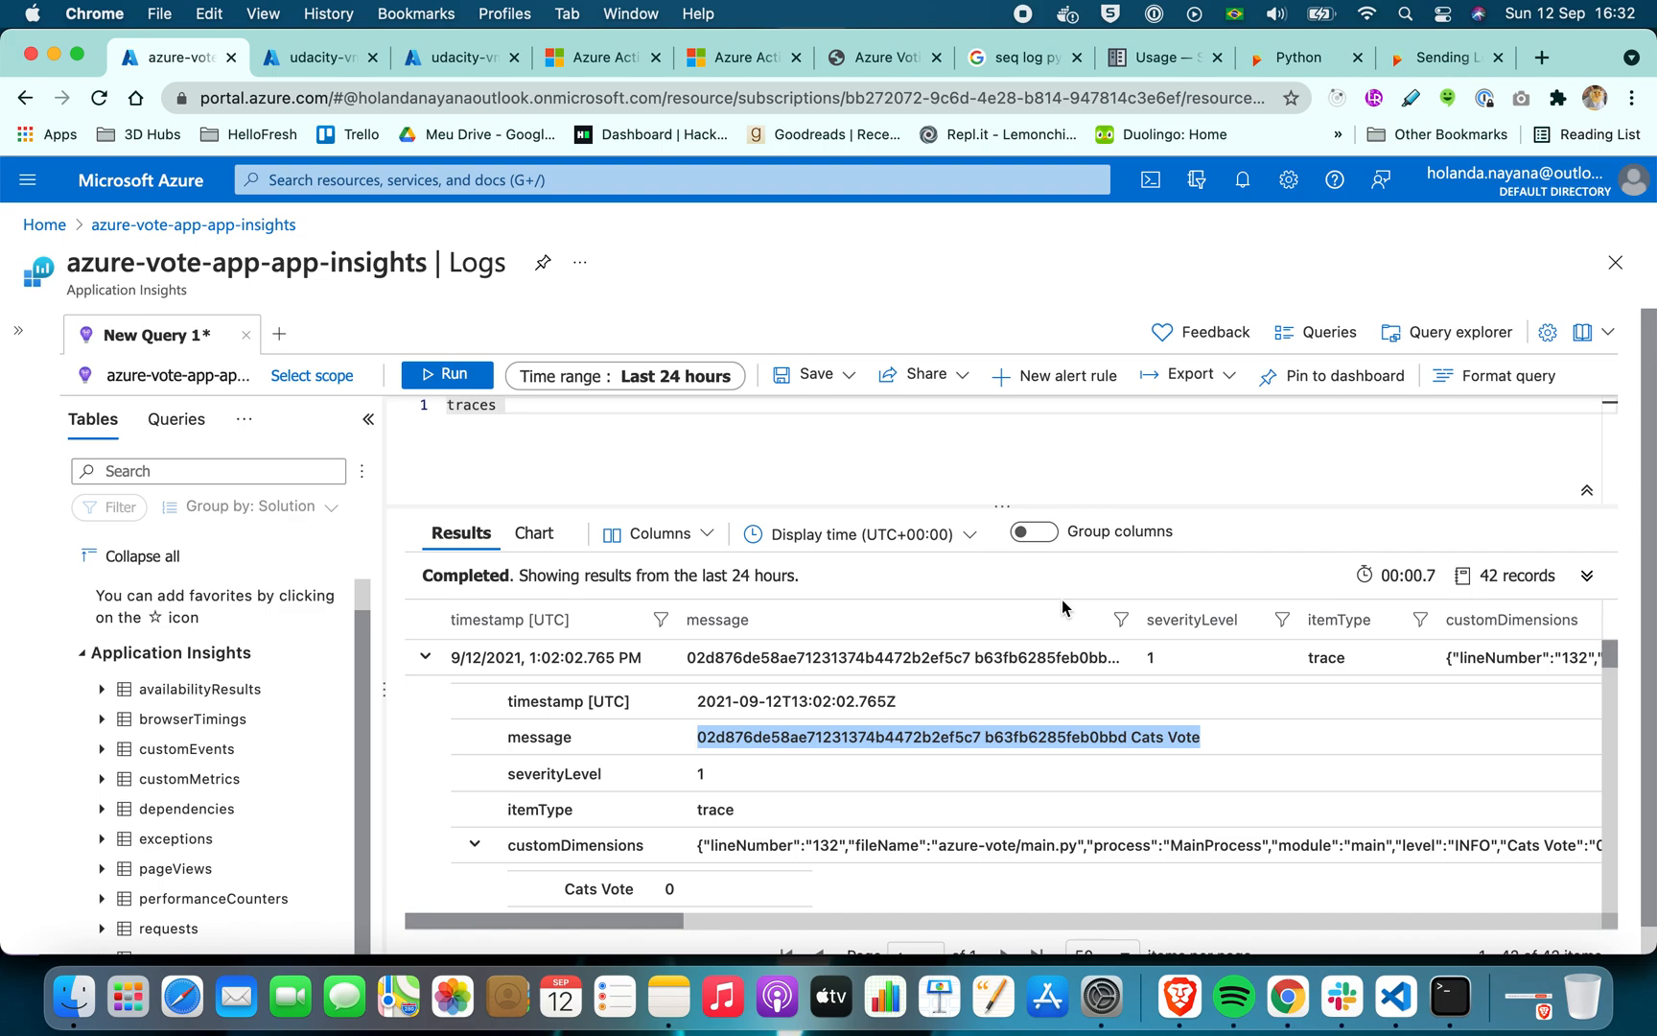
Check which part of the first trace record's message in Chrome comes from the traceId and spanId placeholders on main.py's line 37
key(super+Tab)
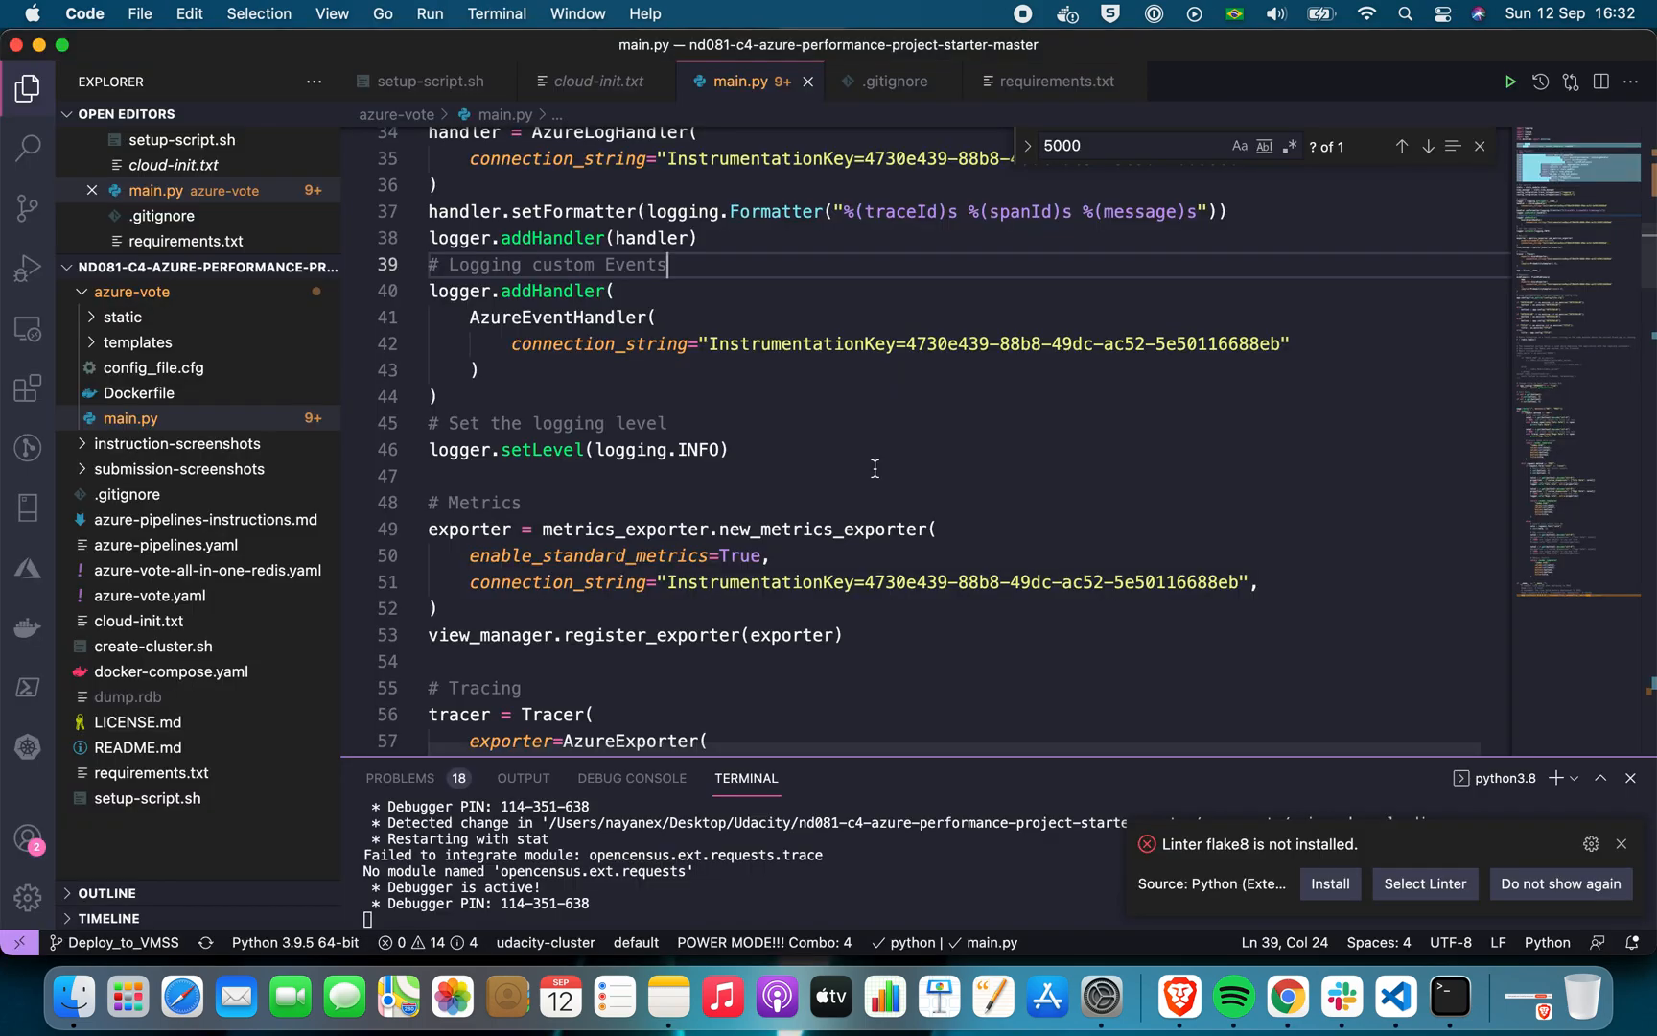
click(955, 212)
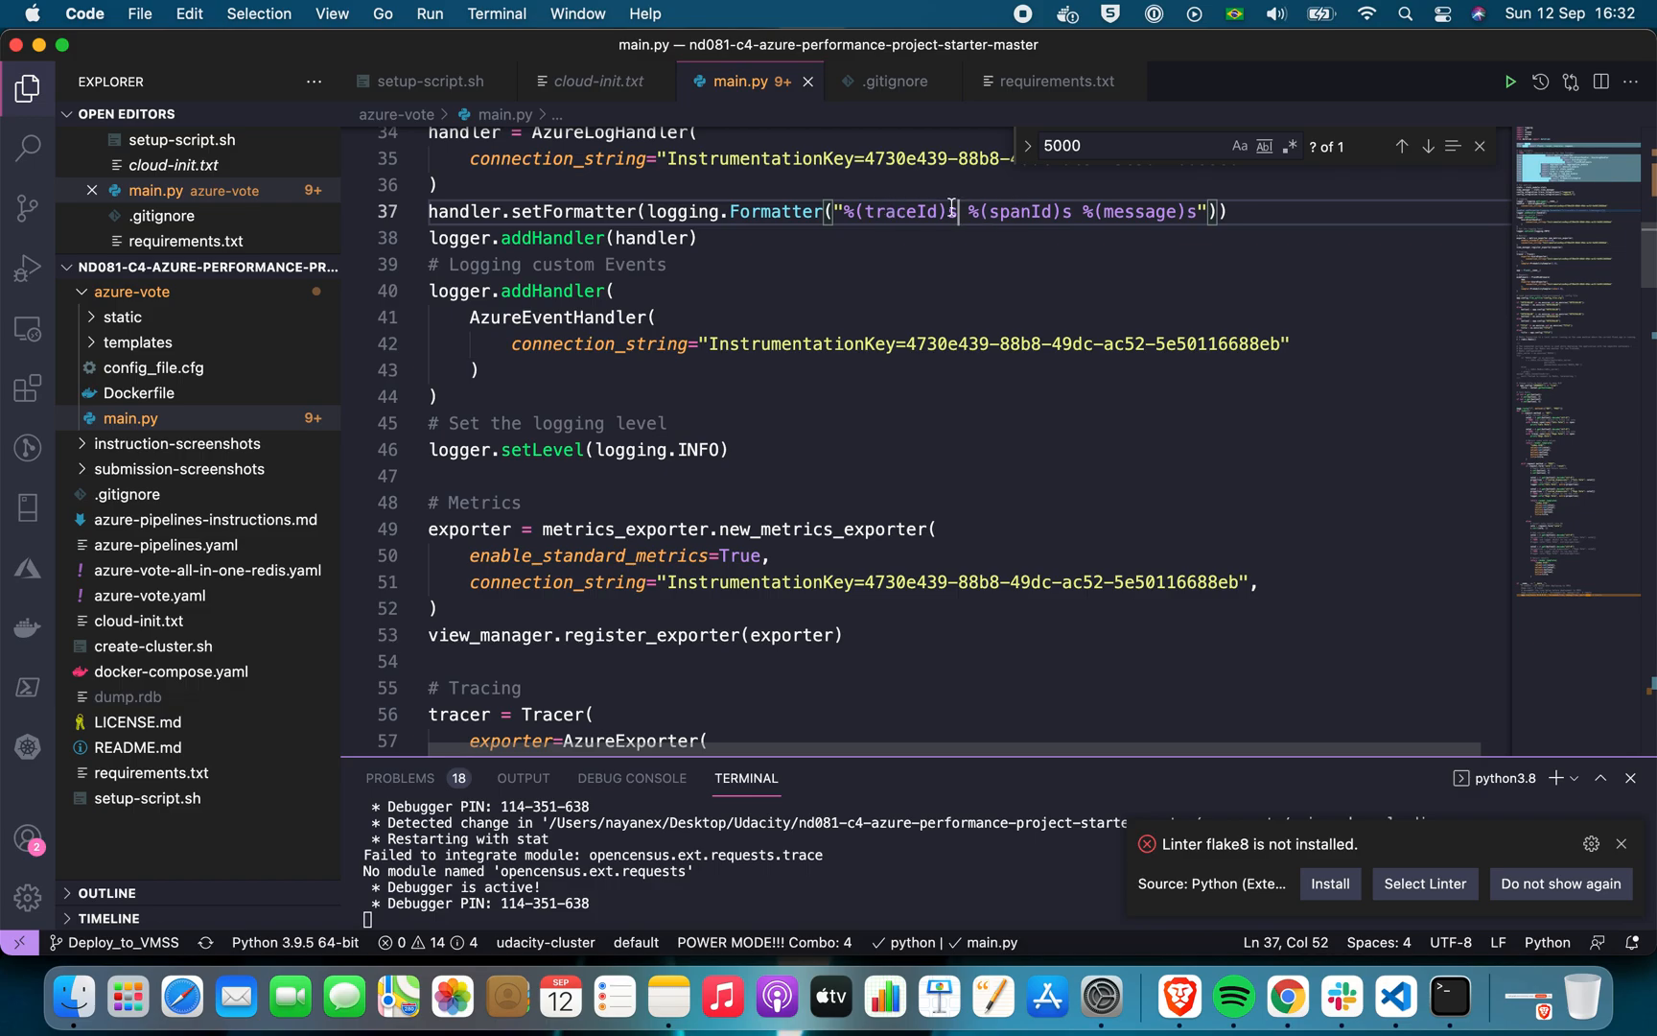
key(super+Tab)
click(692, 463)
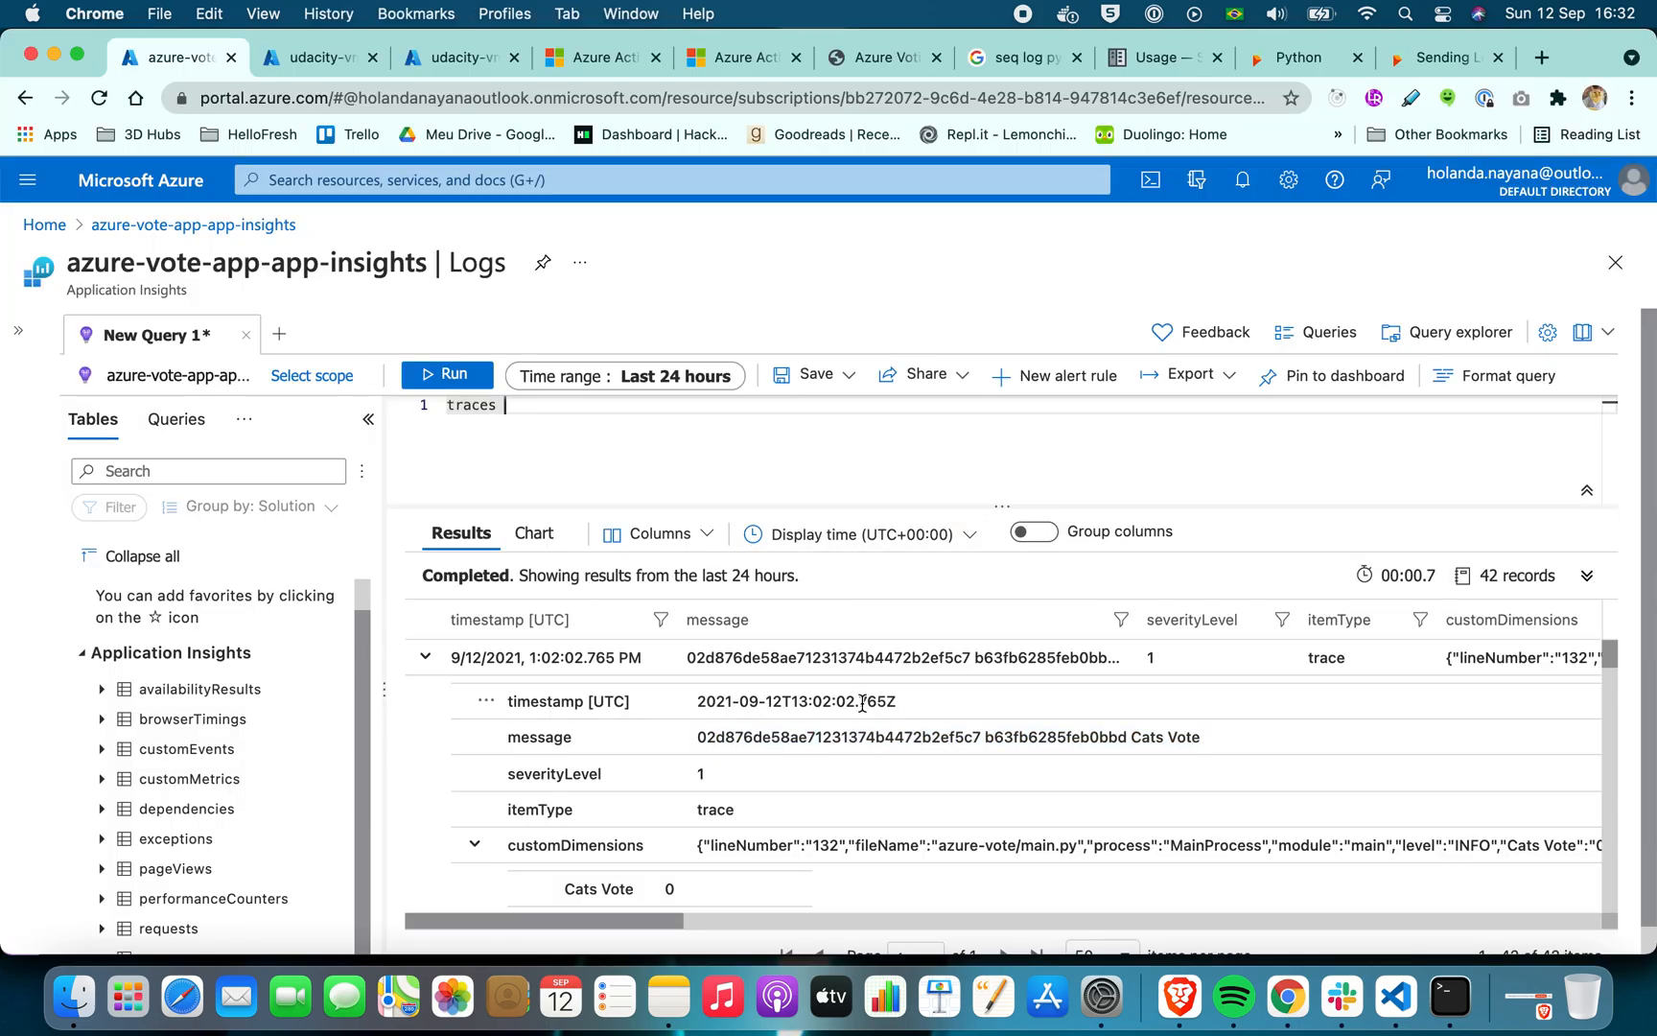
key(super+Tab)
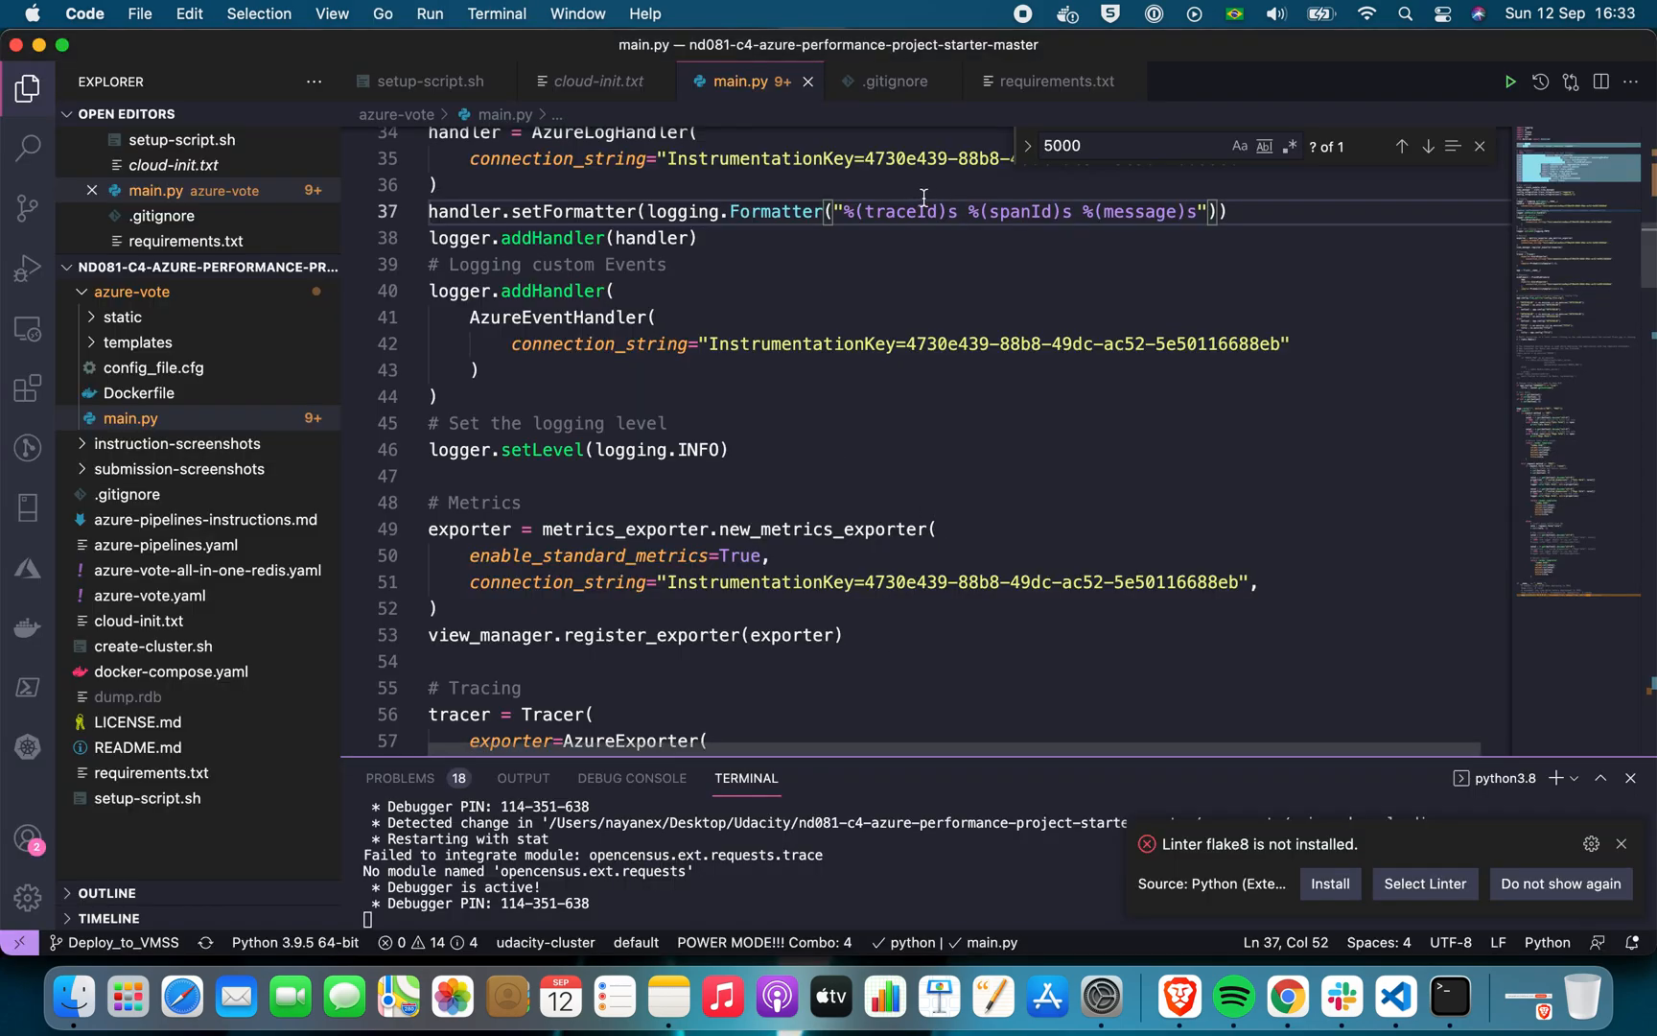
key(super+Tab)
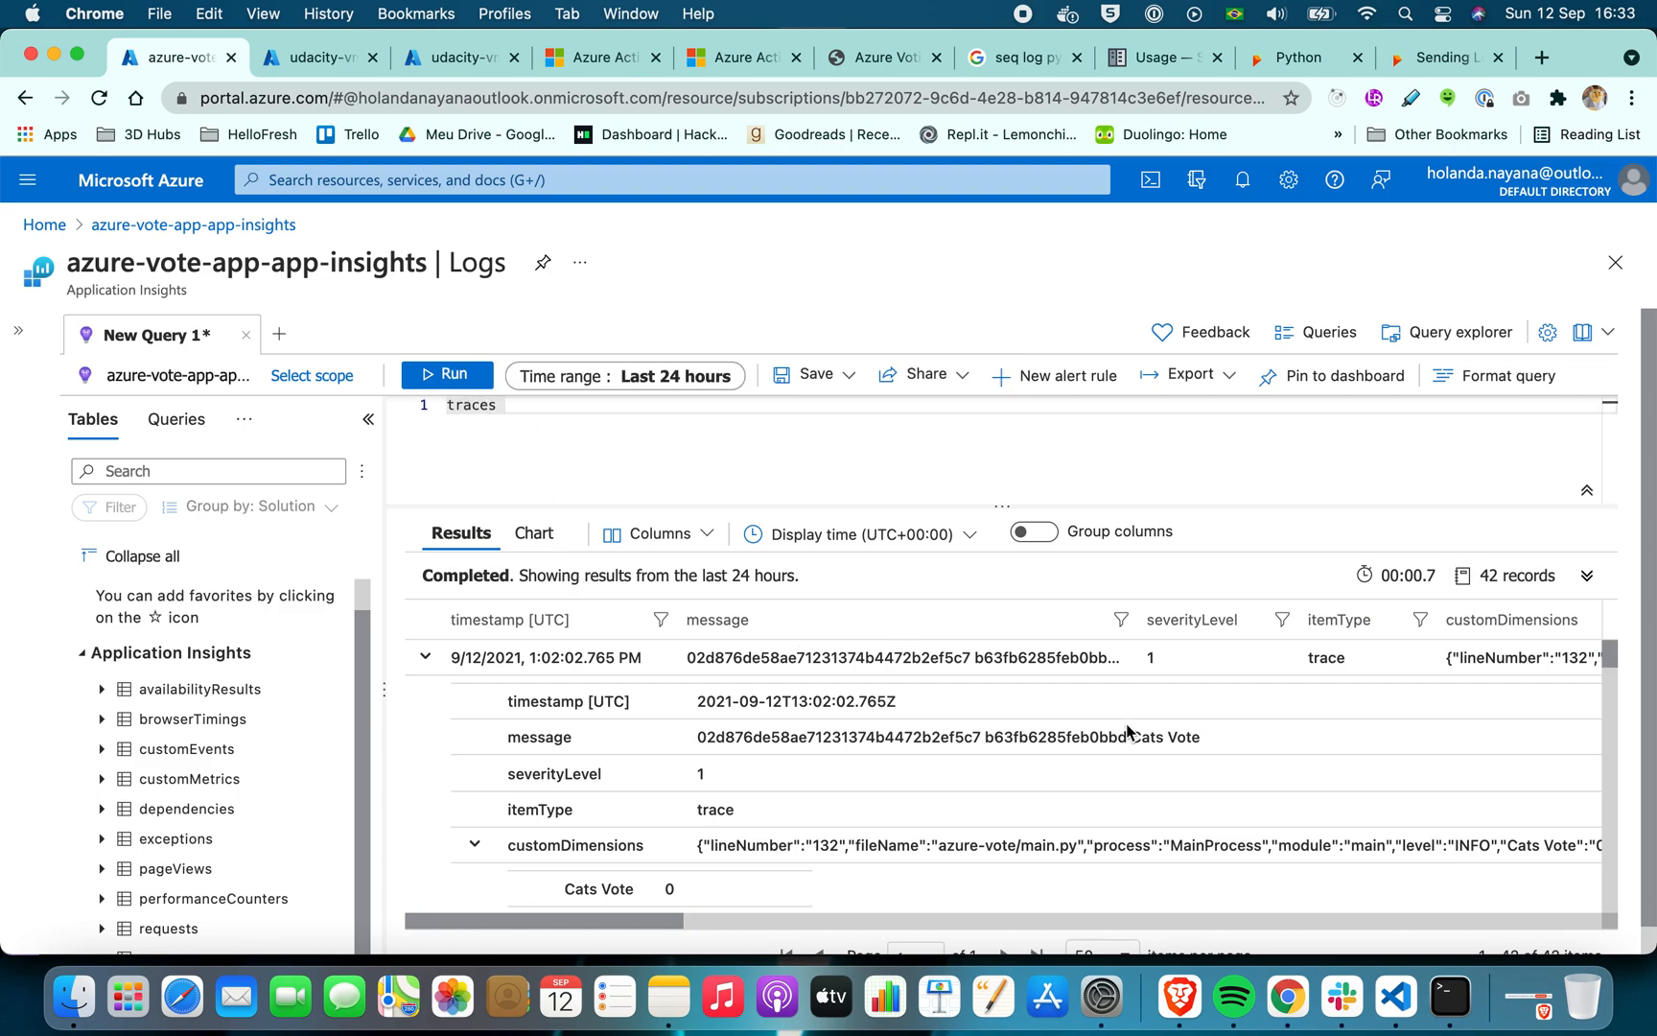
drag(1130, 736, 696, 736)
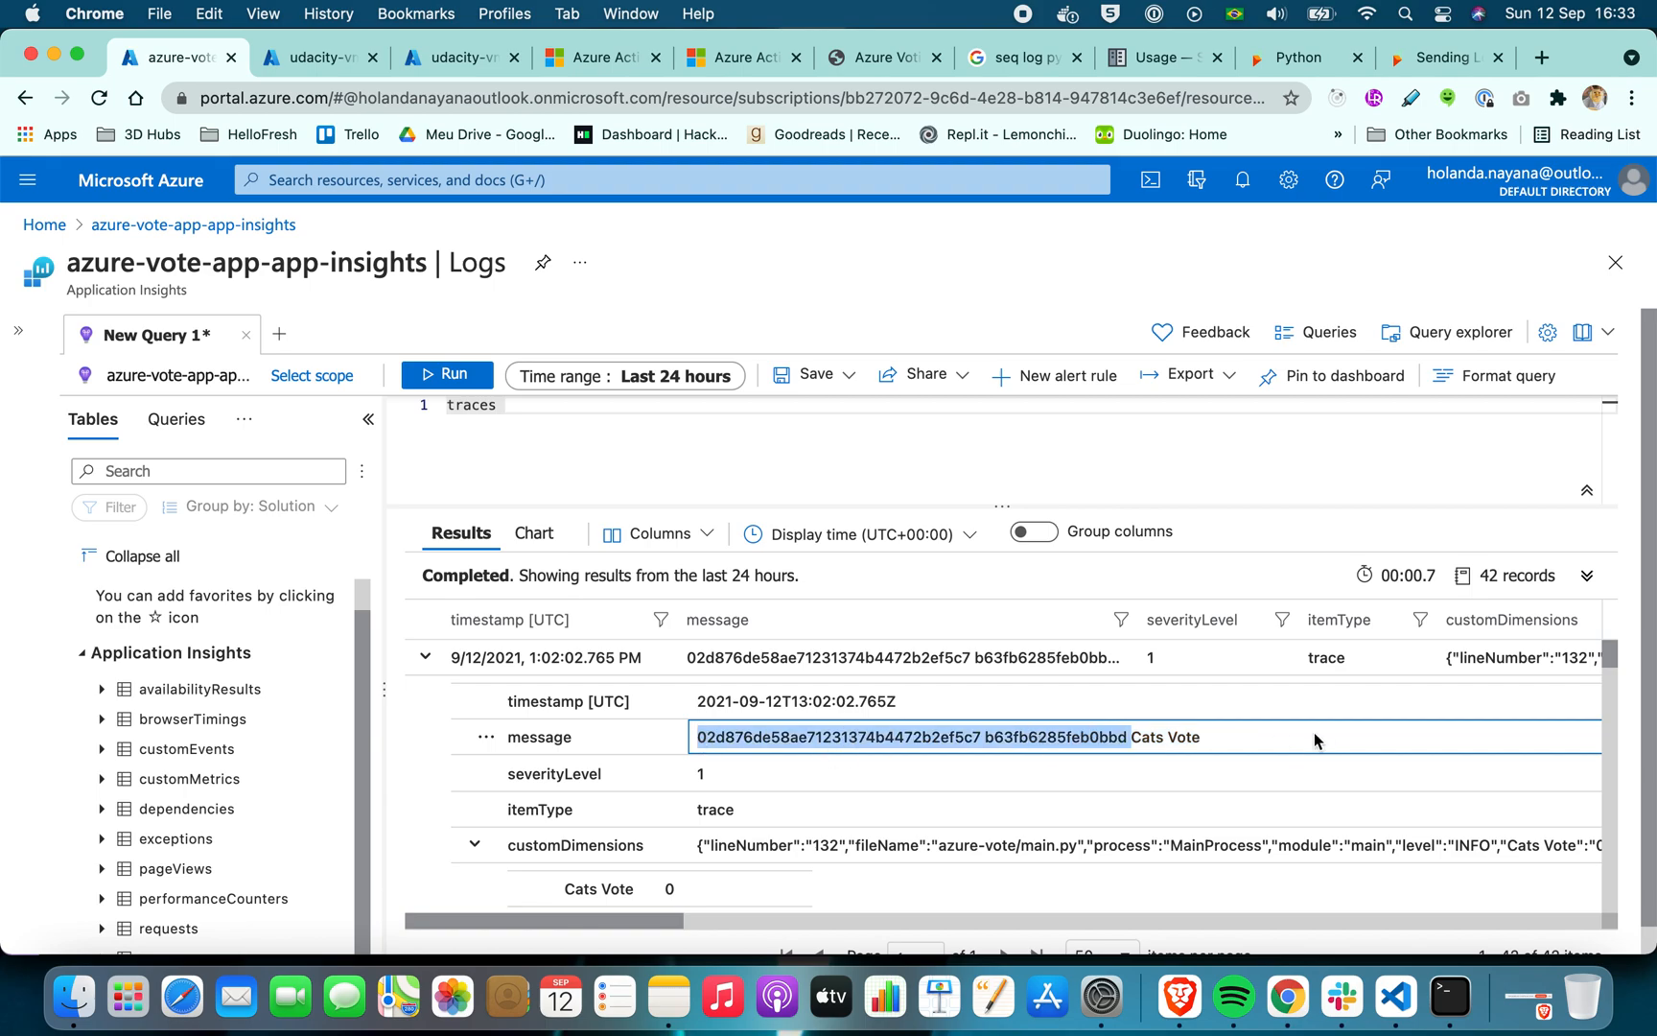
click(686, 463)
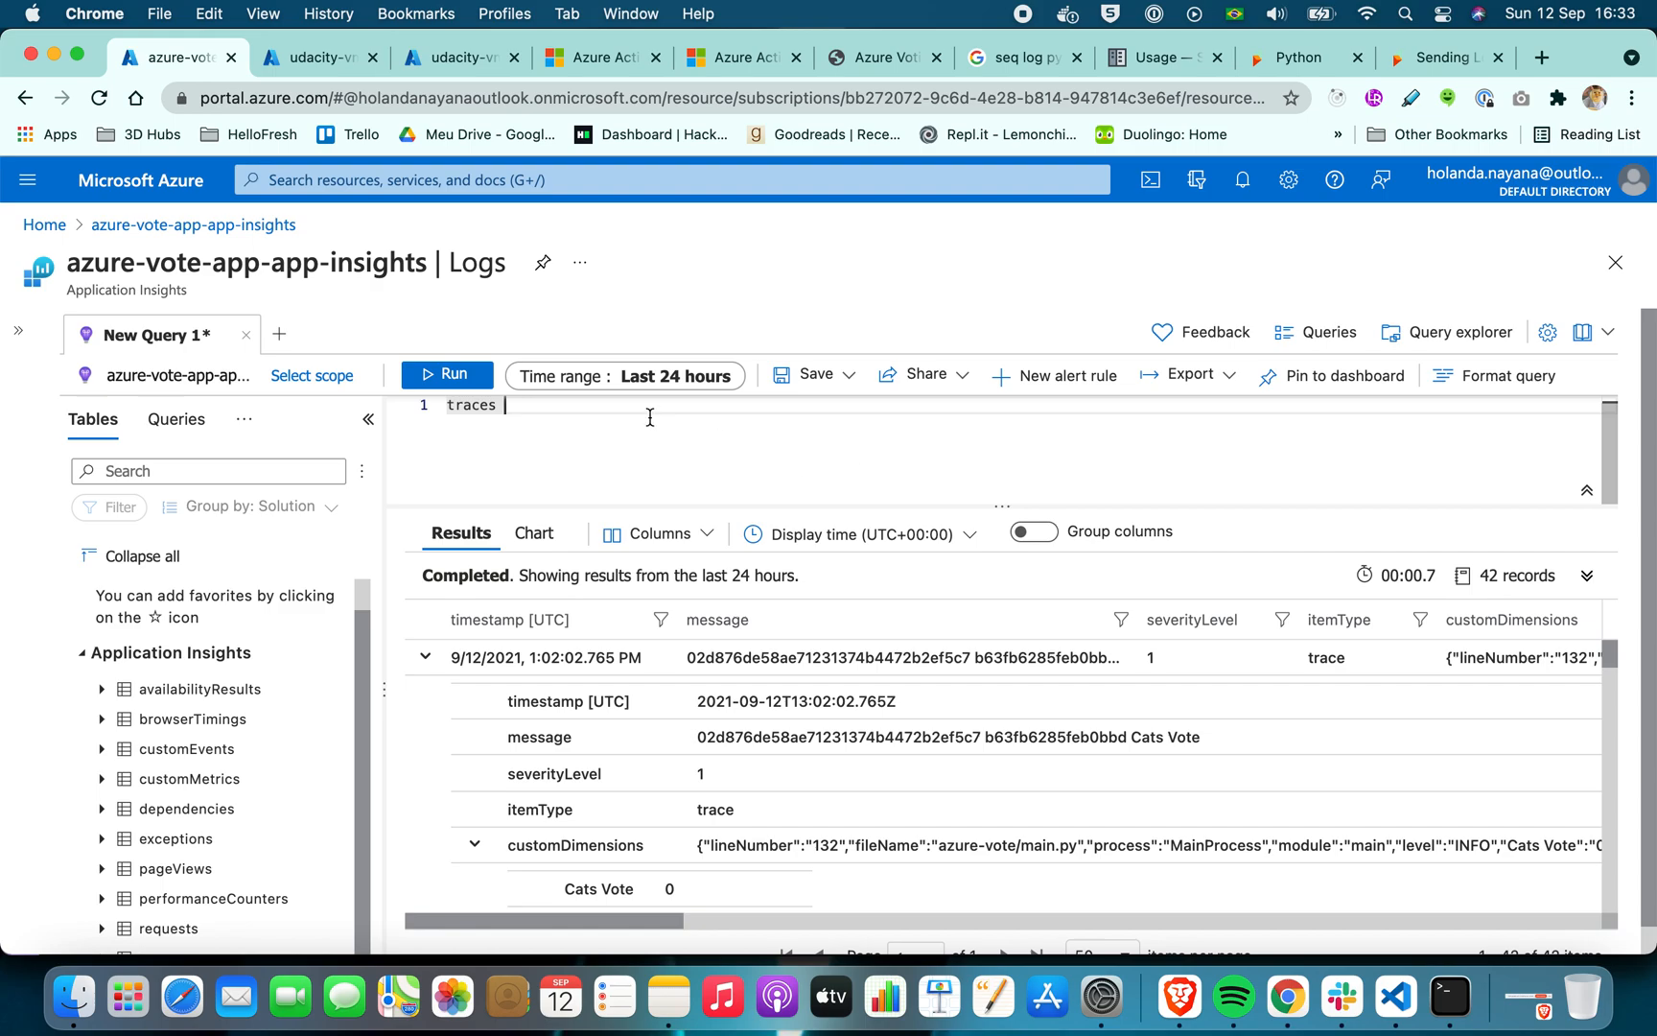
Switch to Brave and review the Udacity Project Instructions for the VMSS deployment, autoscaling and Runbook tasks
click(1187, 1007)
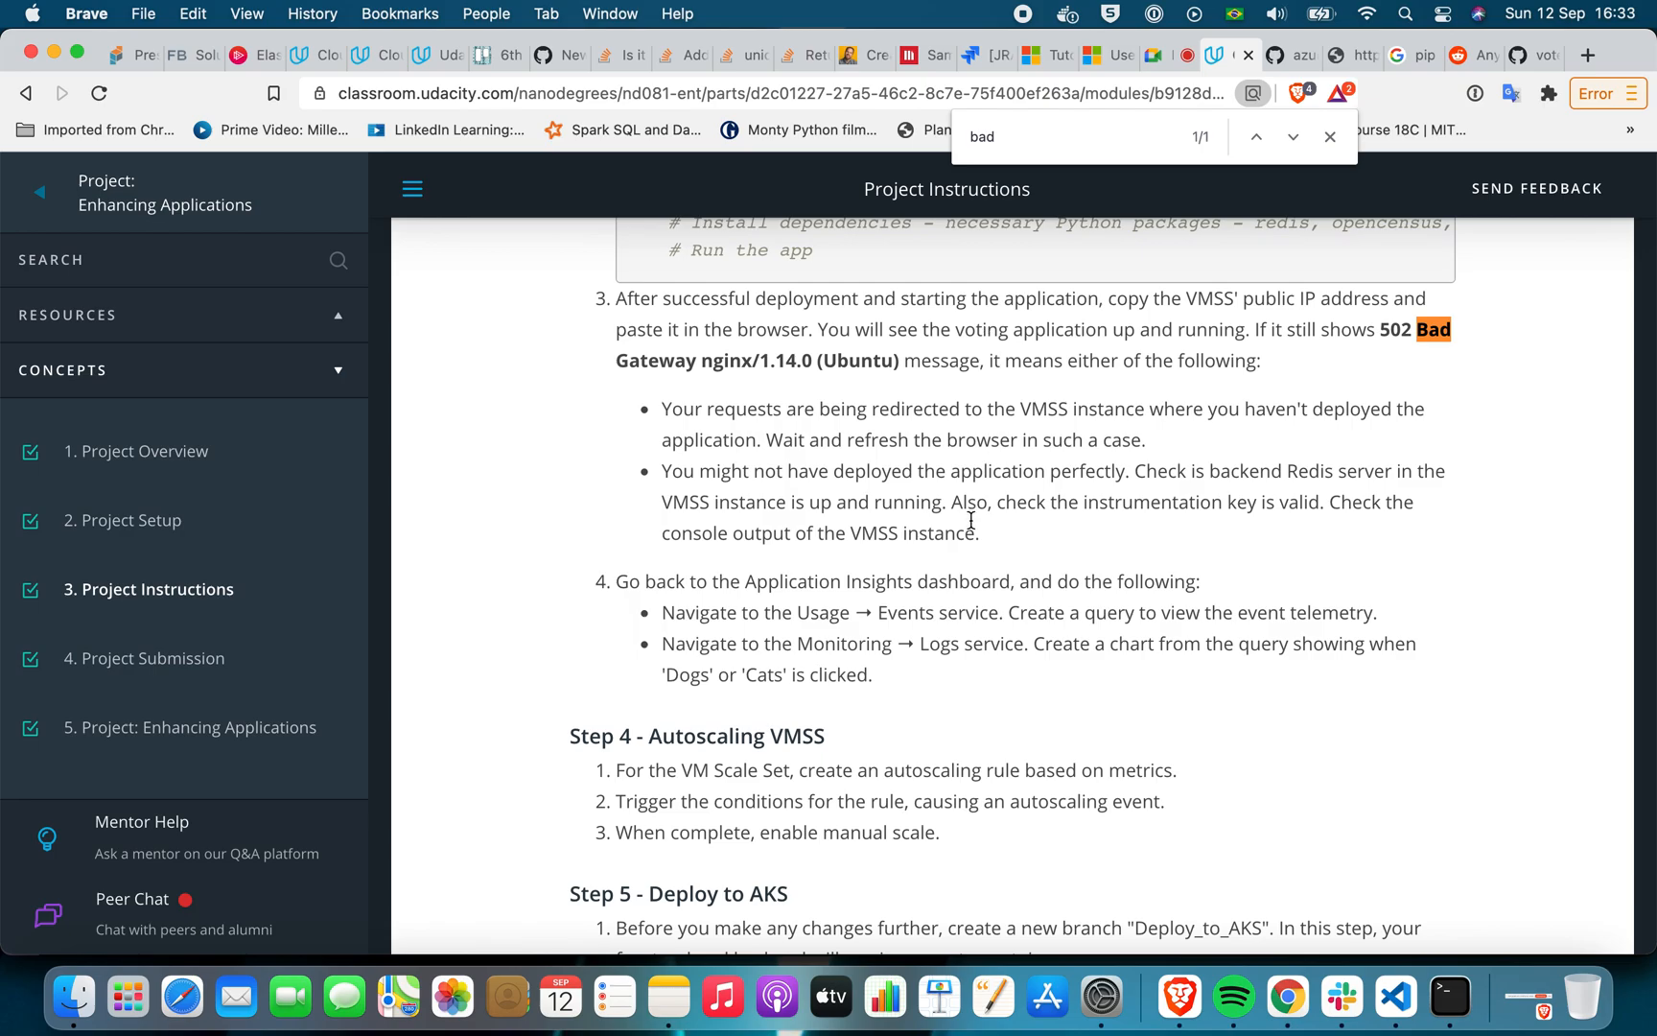
scroll(971, 519, up, 3)
scroll(972, 519, up, 3)
scroll(971, 519, down, 5)
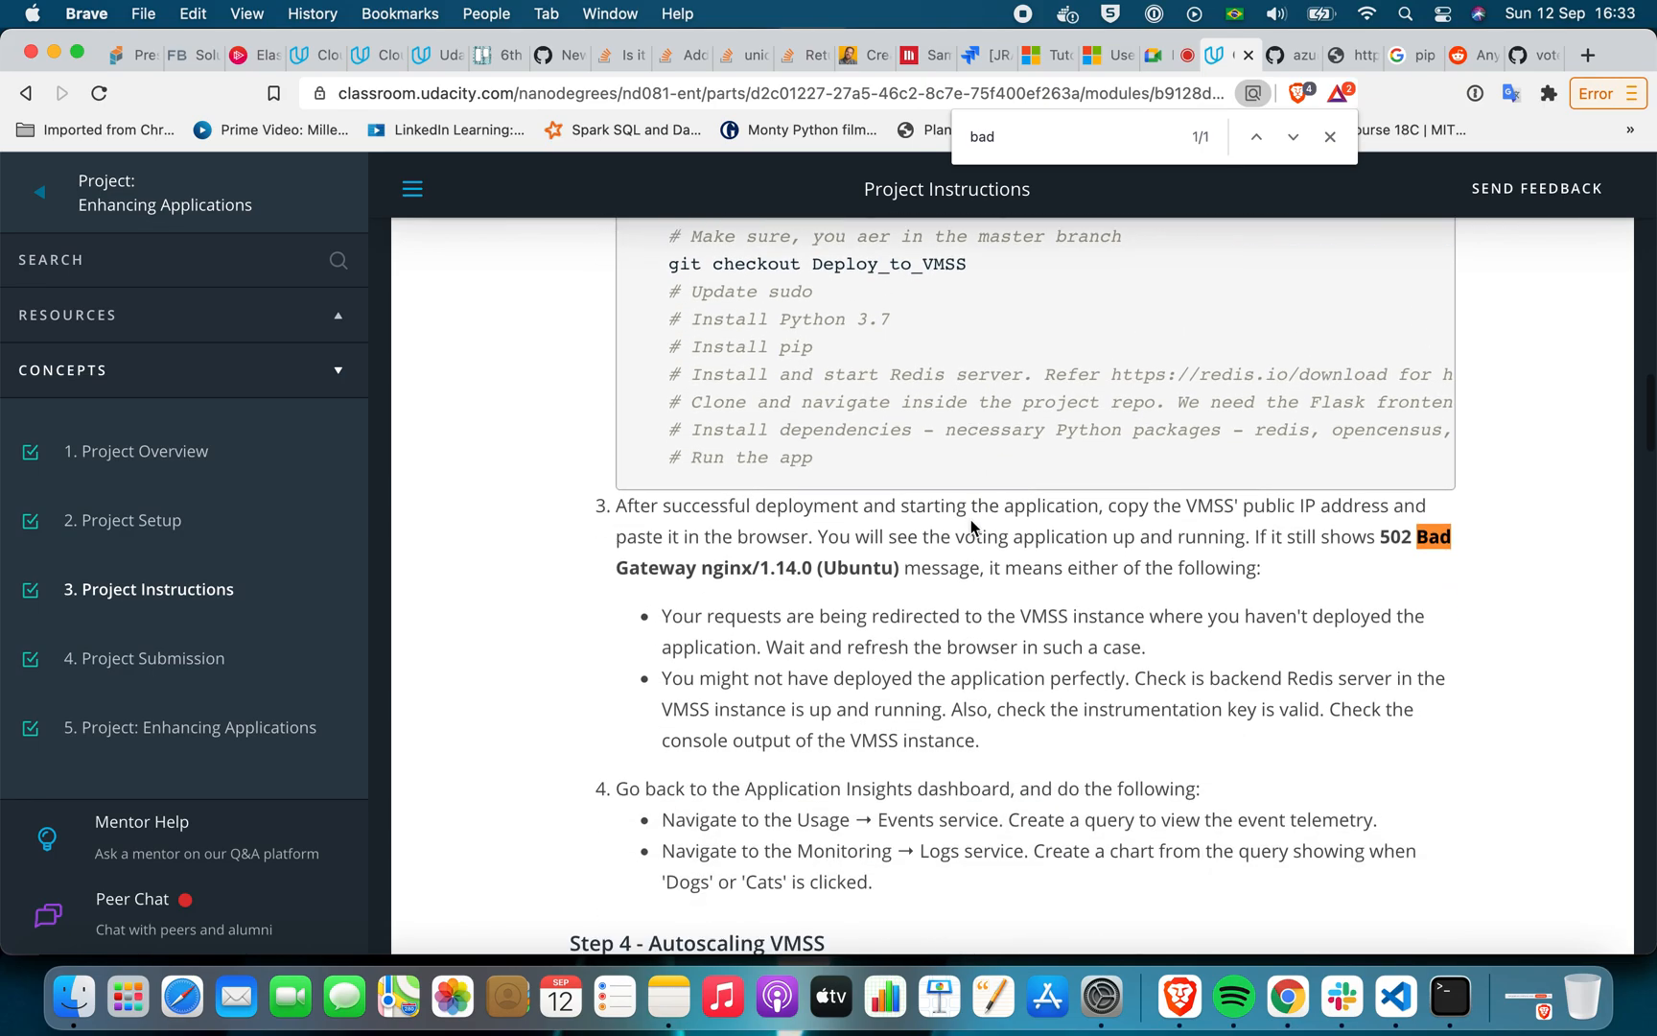
scroll(972, 521, up, 10)
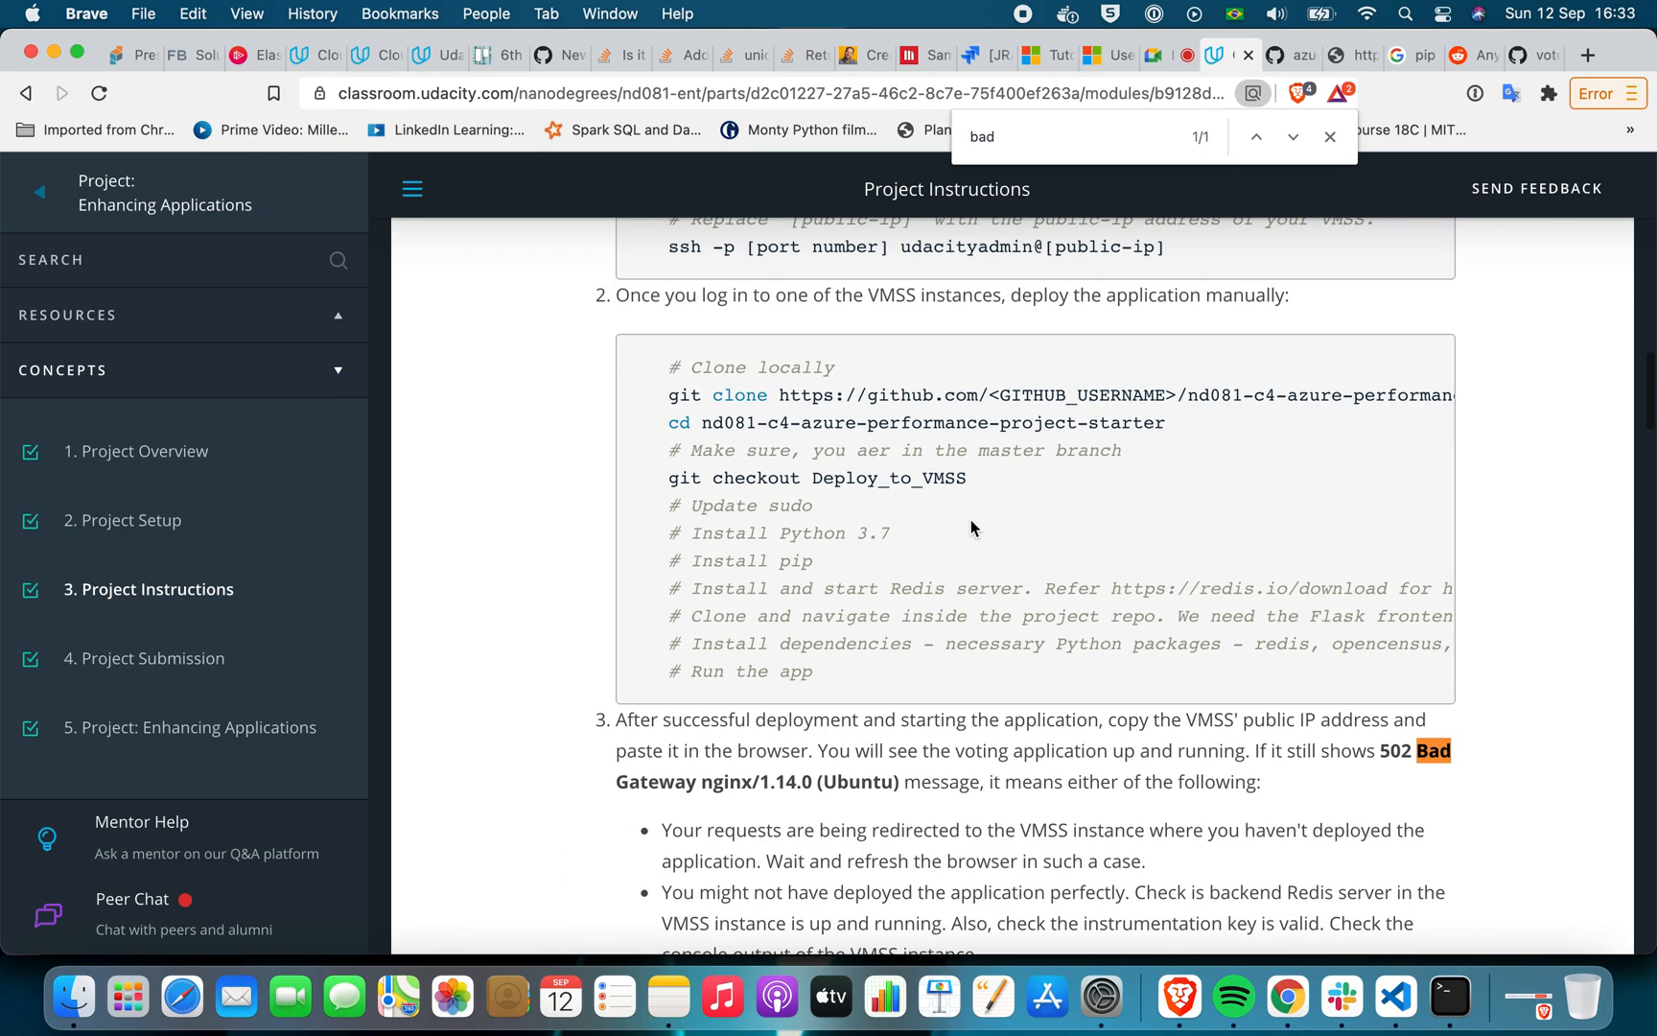
scroll(972, 526, down, 20)
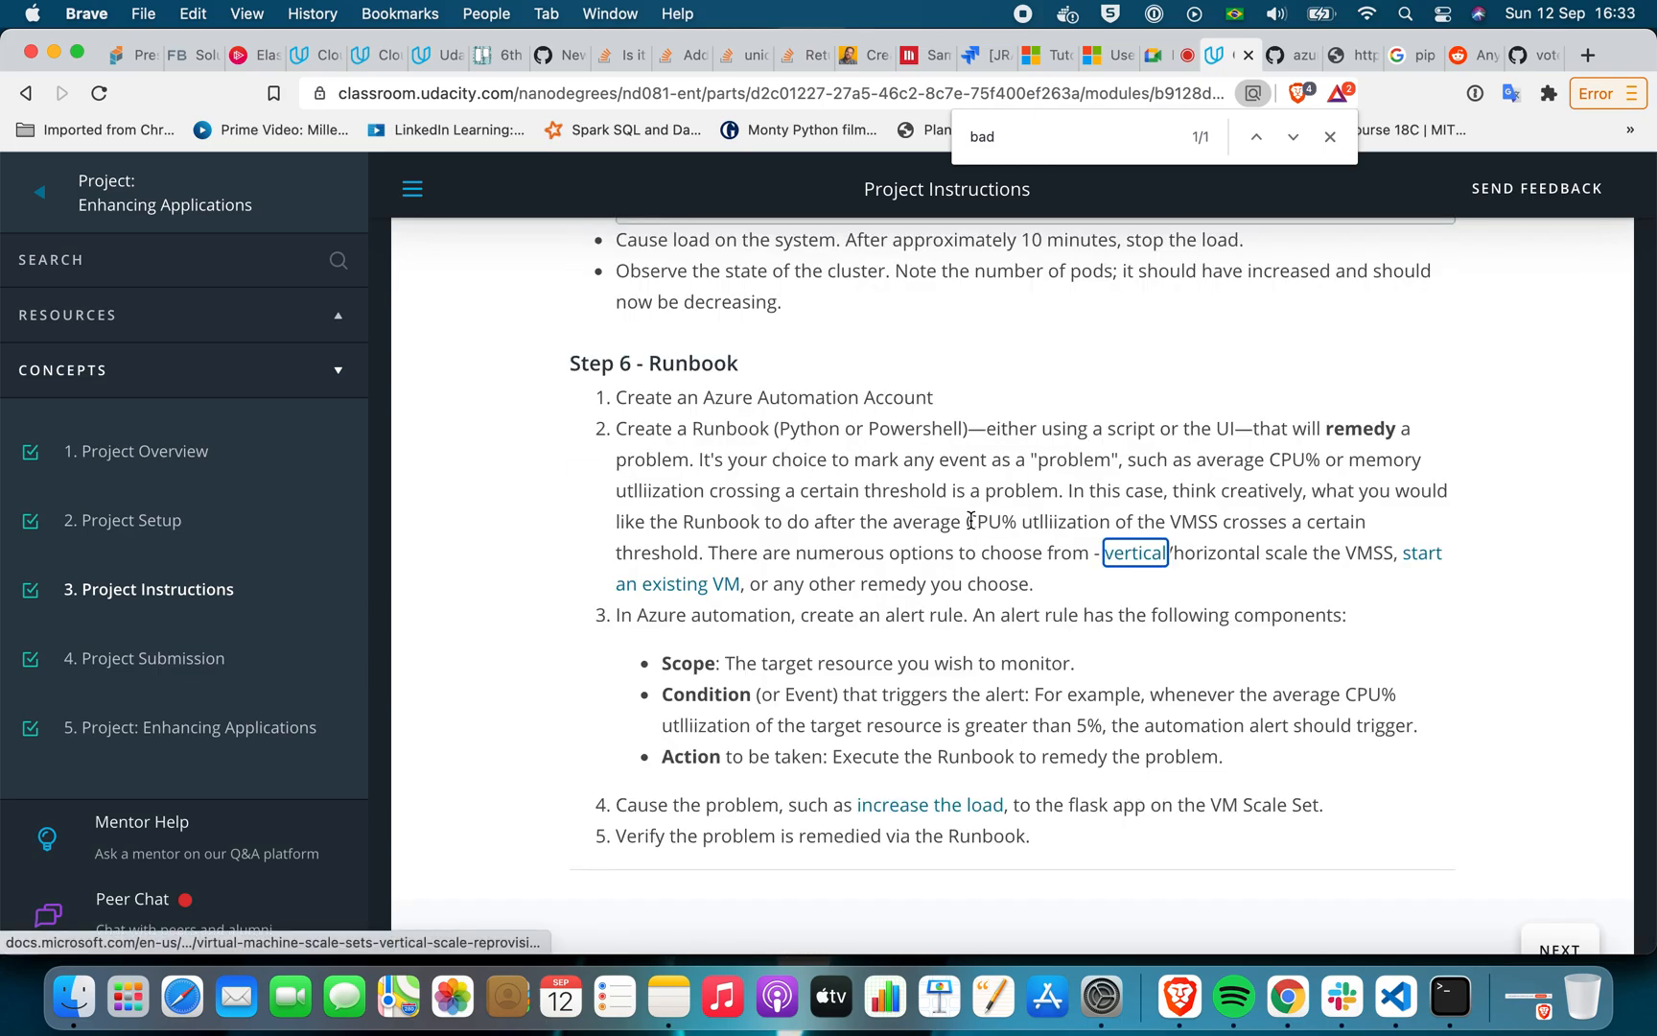
scroll(766, 487, up, 10)
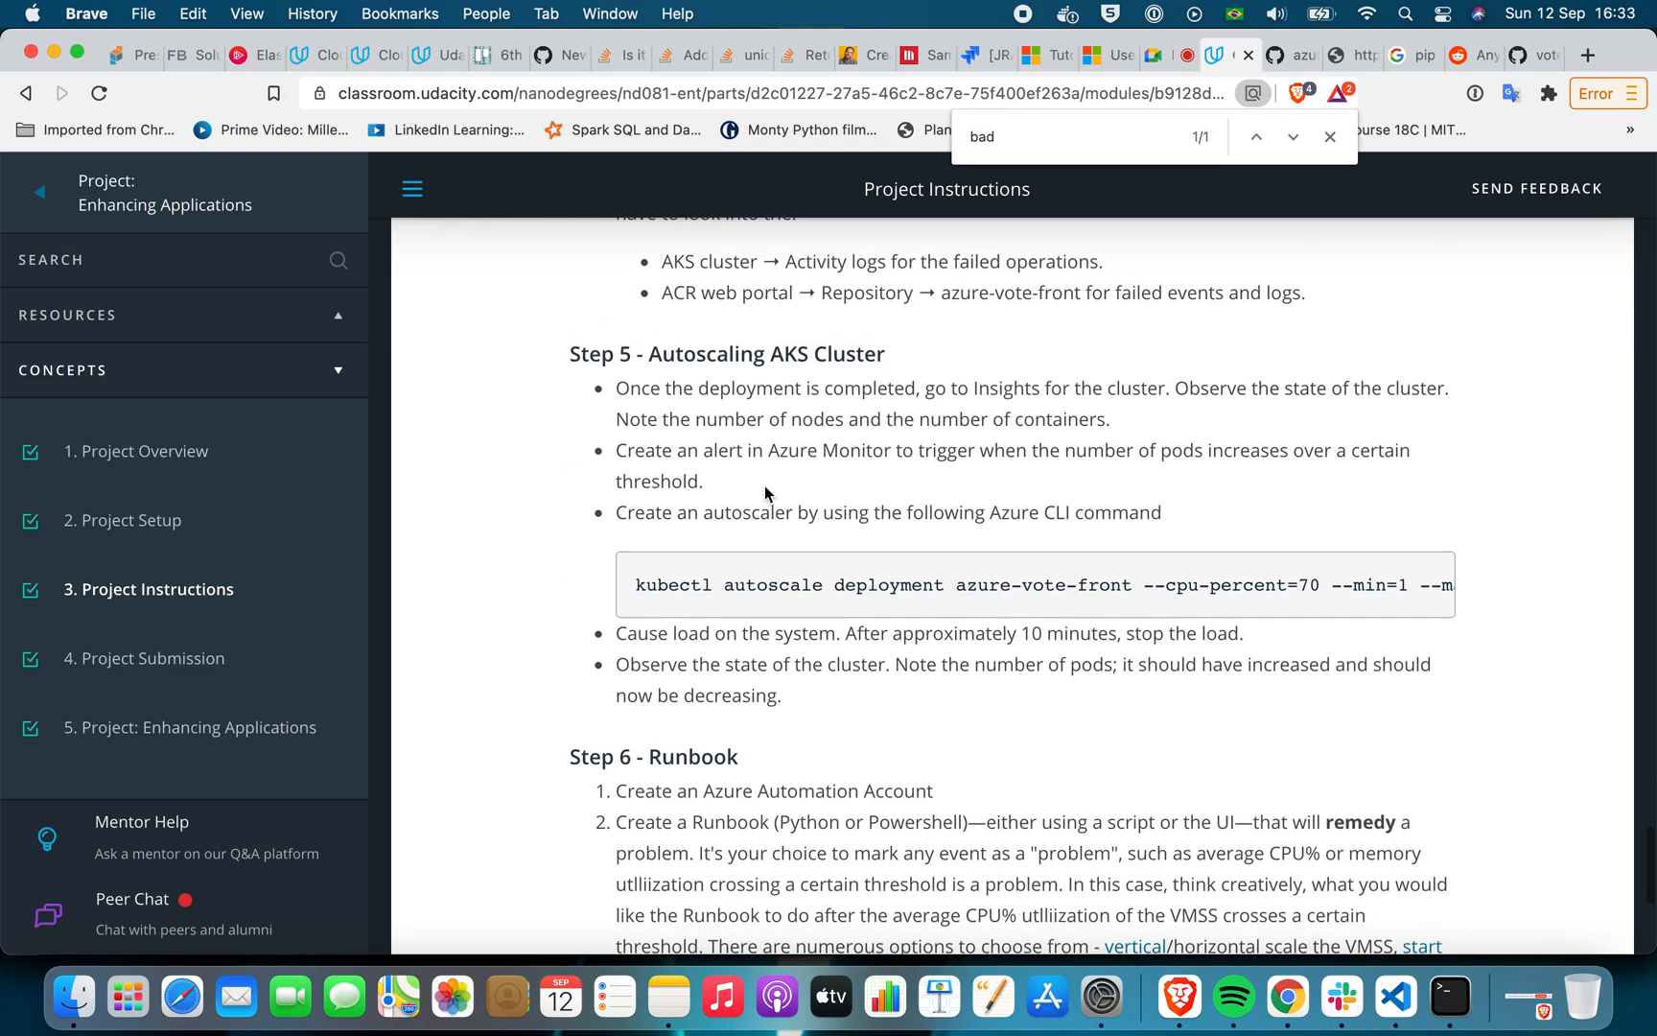
scroll(778, 369, down, 5)
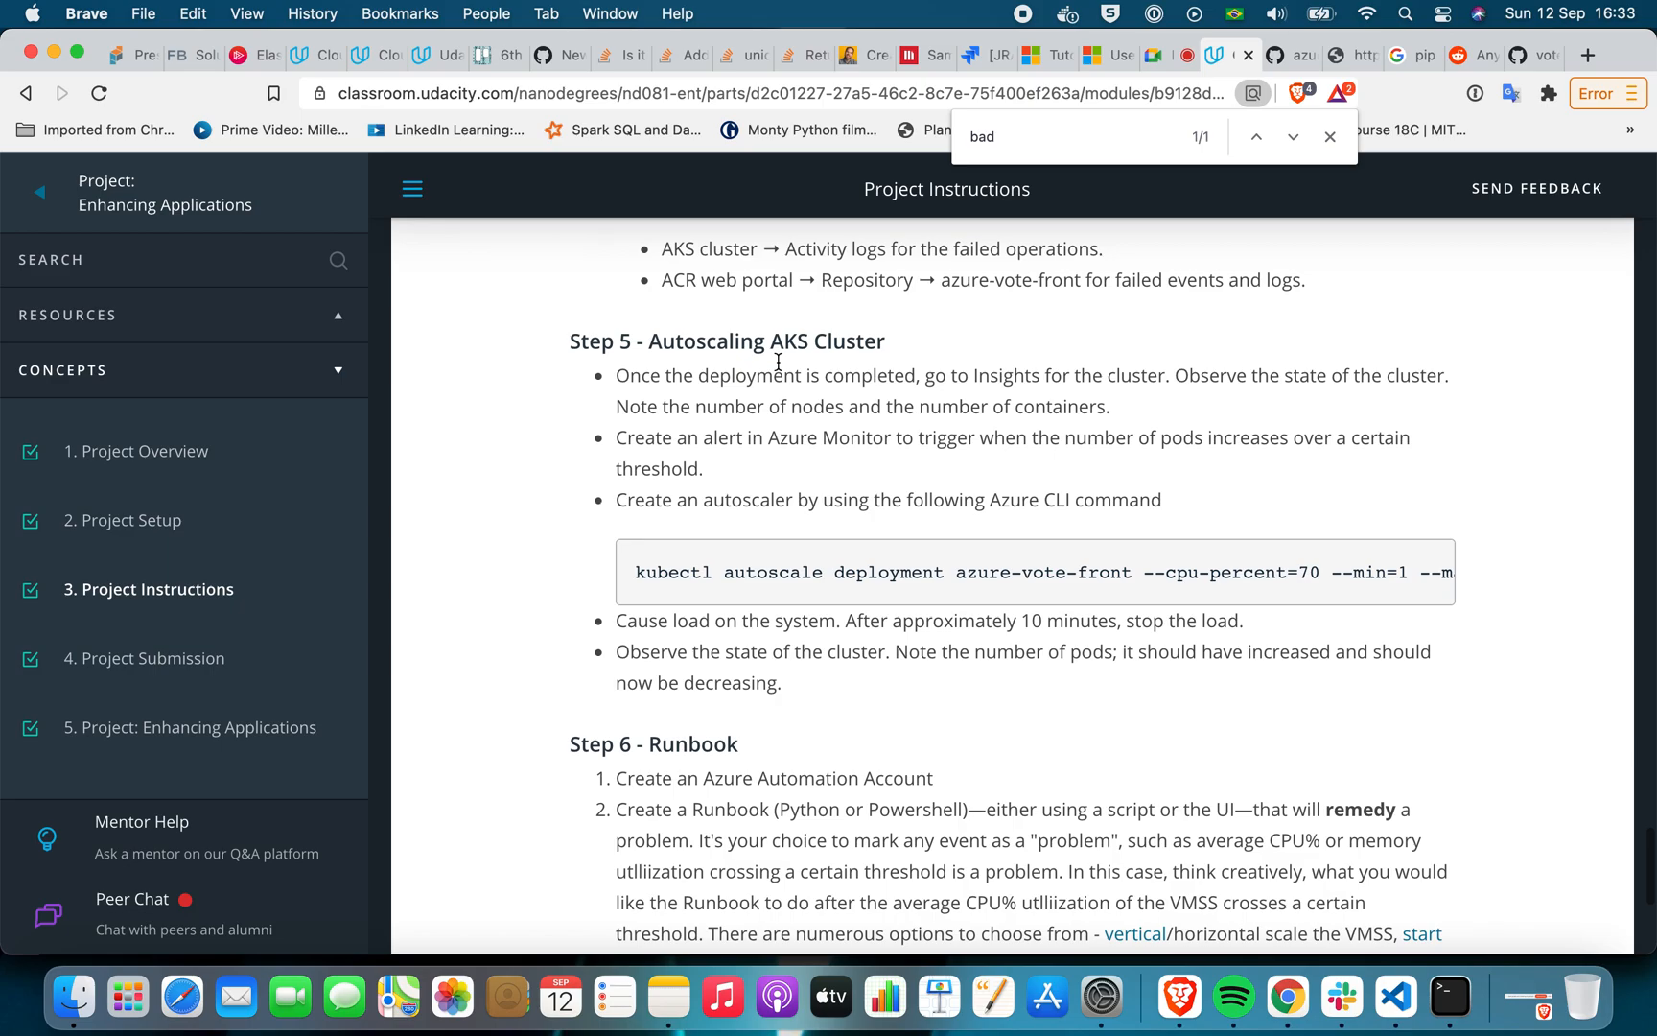
Switch to Chrome and open the udacity-vmss scale set's Scaling settings at the default autoscale condition
click(1286, 997)
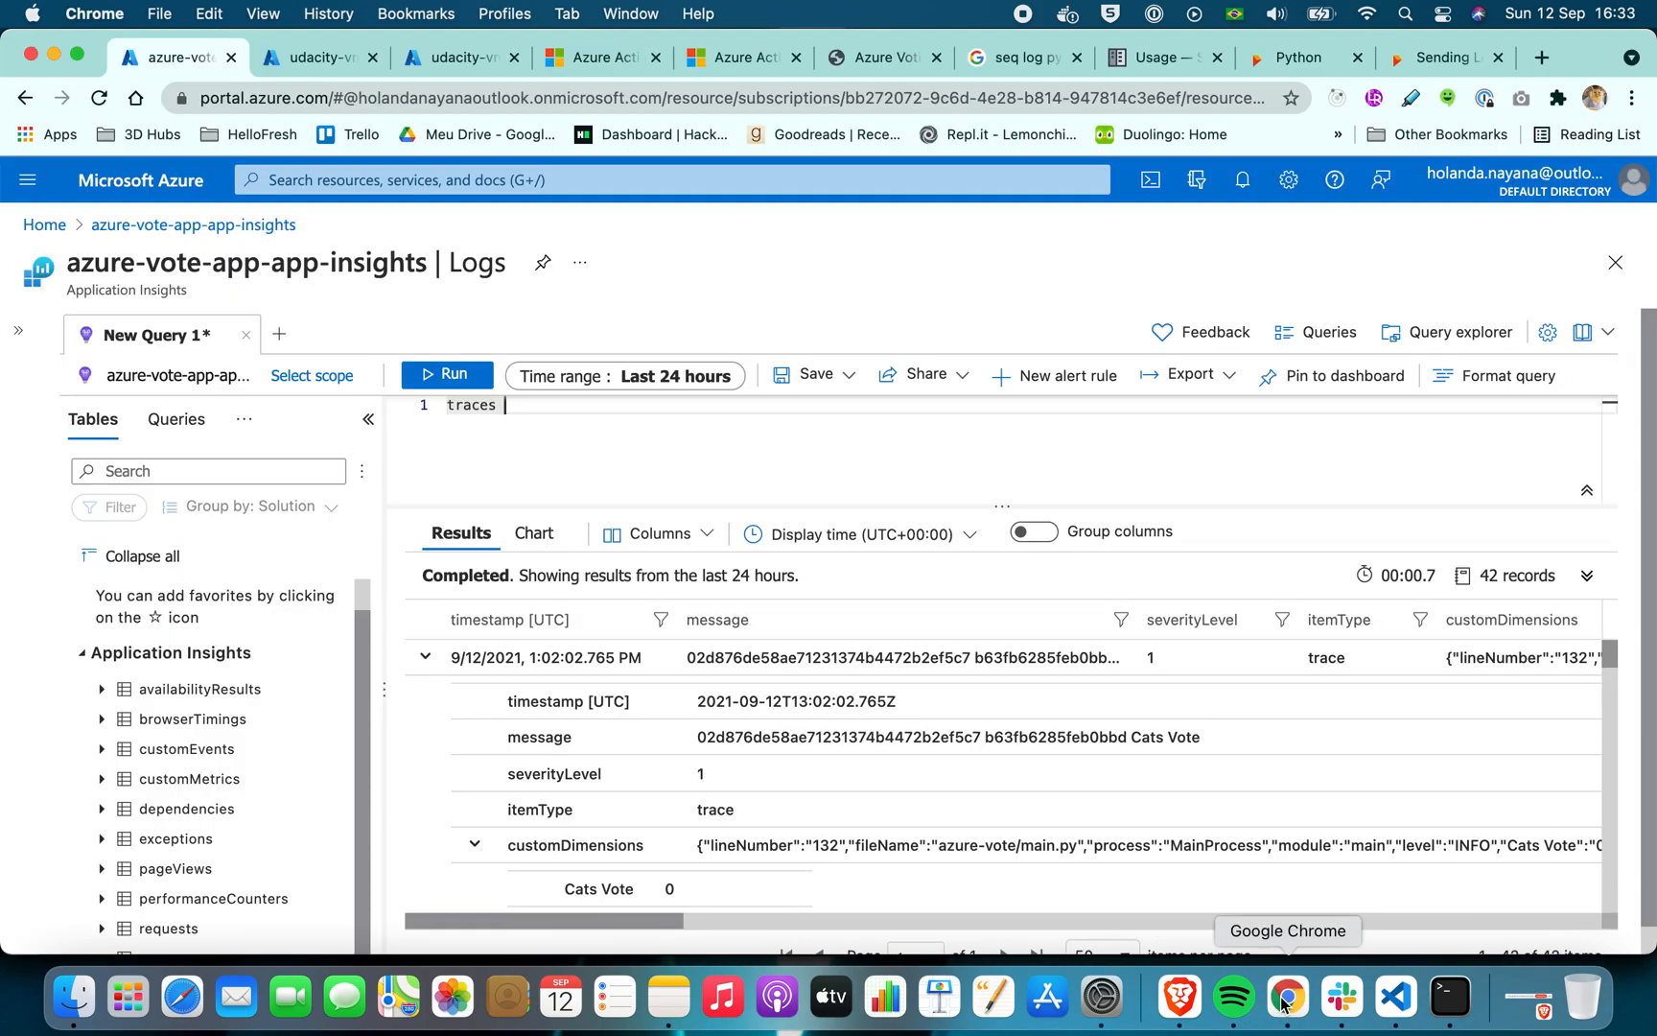
click(331, 58)
scroll(121, 671, down, 3)
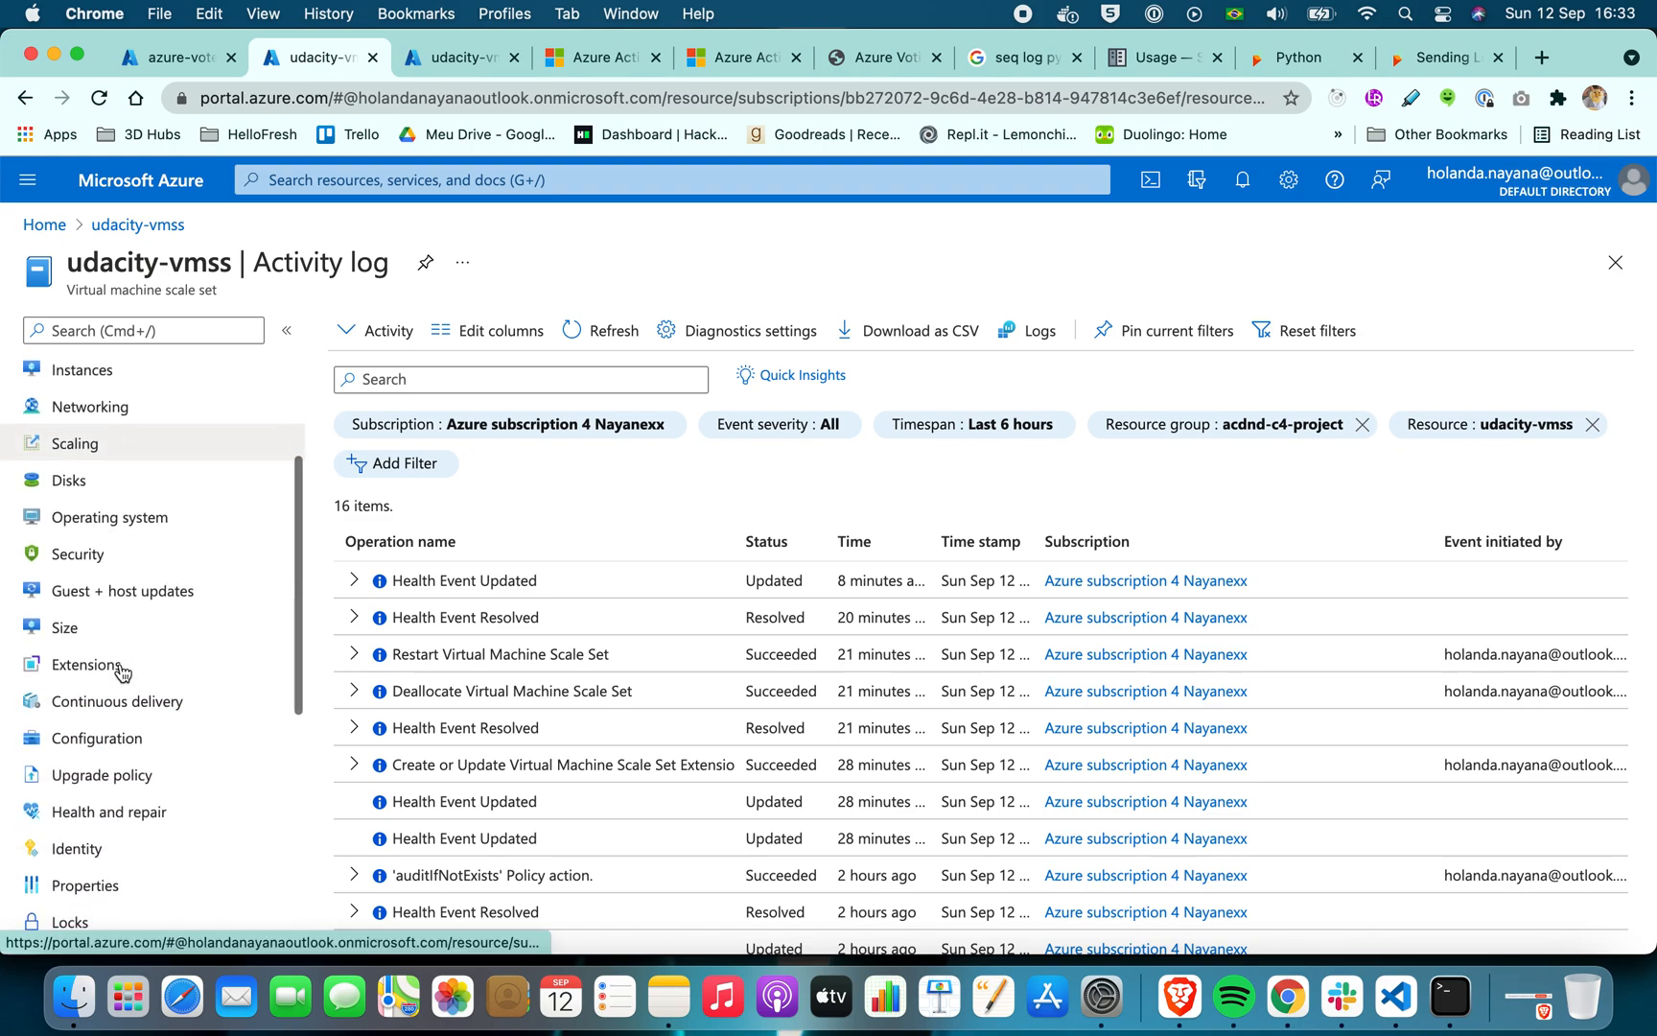
click(124, 449)
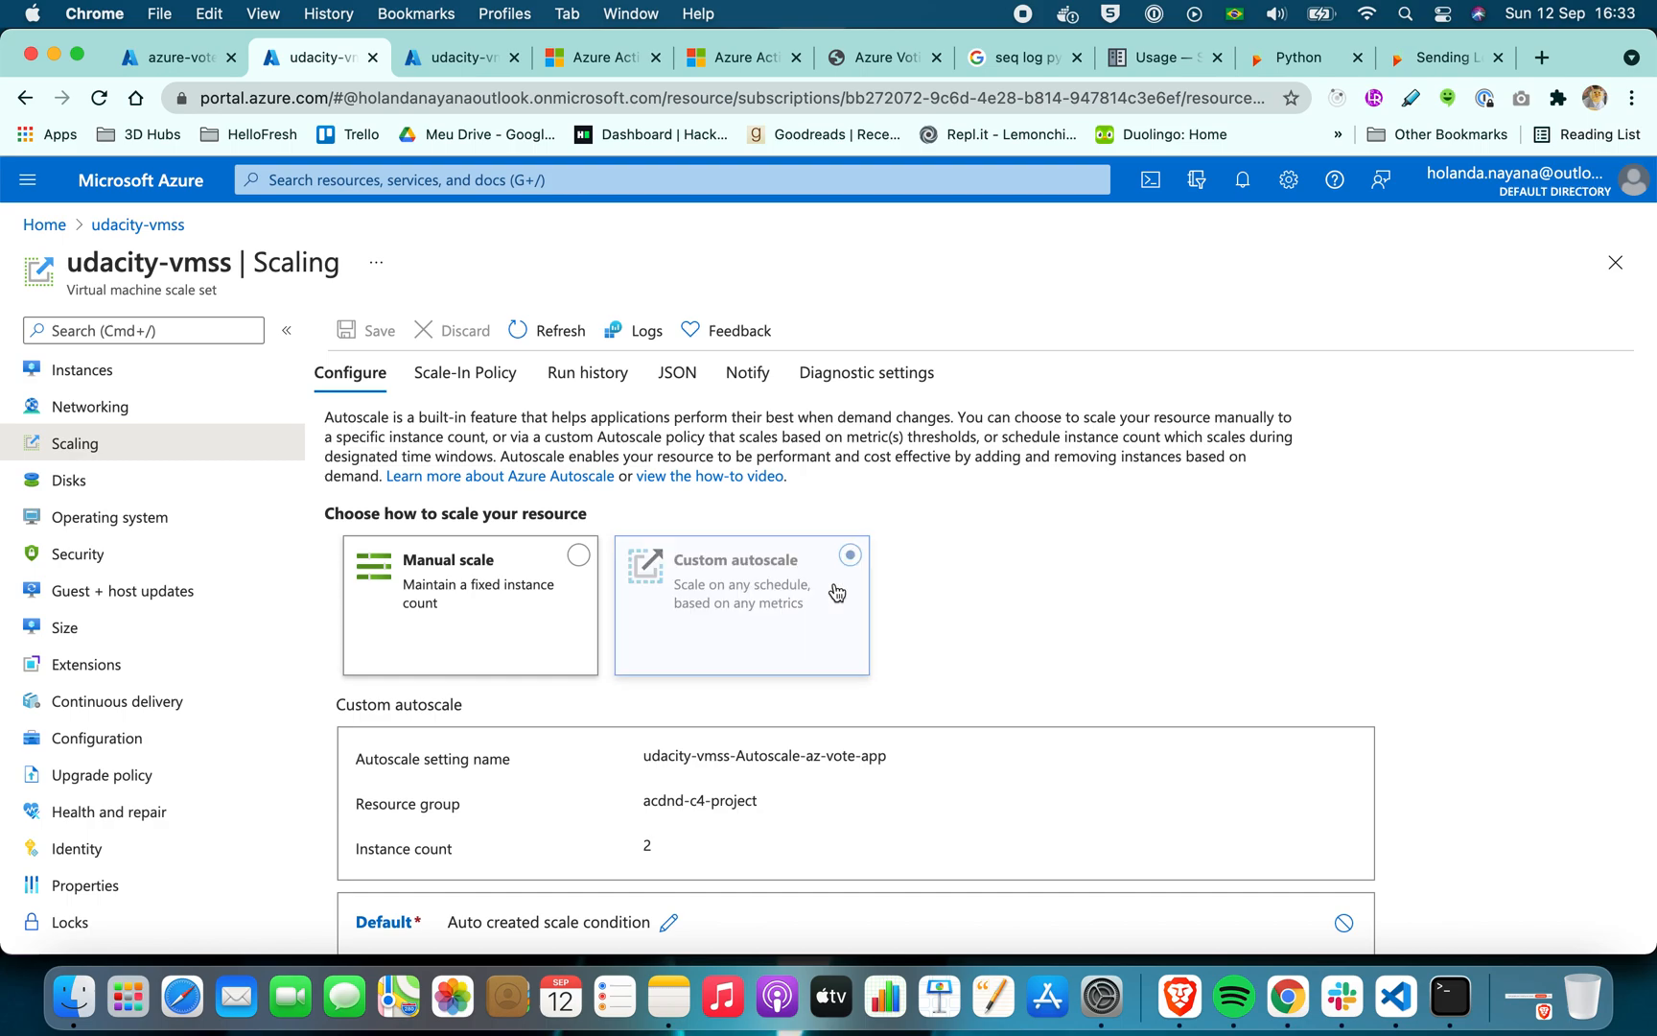
scroll(1059, 559, down, 3)
scroll(1058, 560, down, 3)
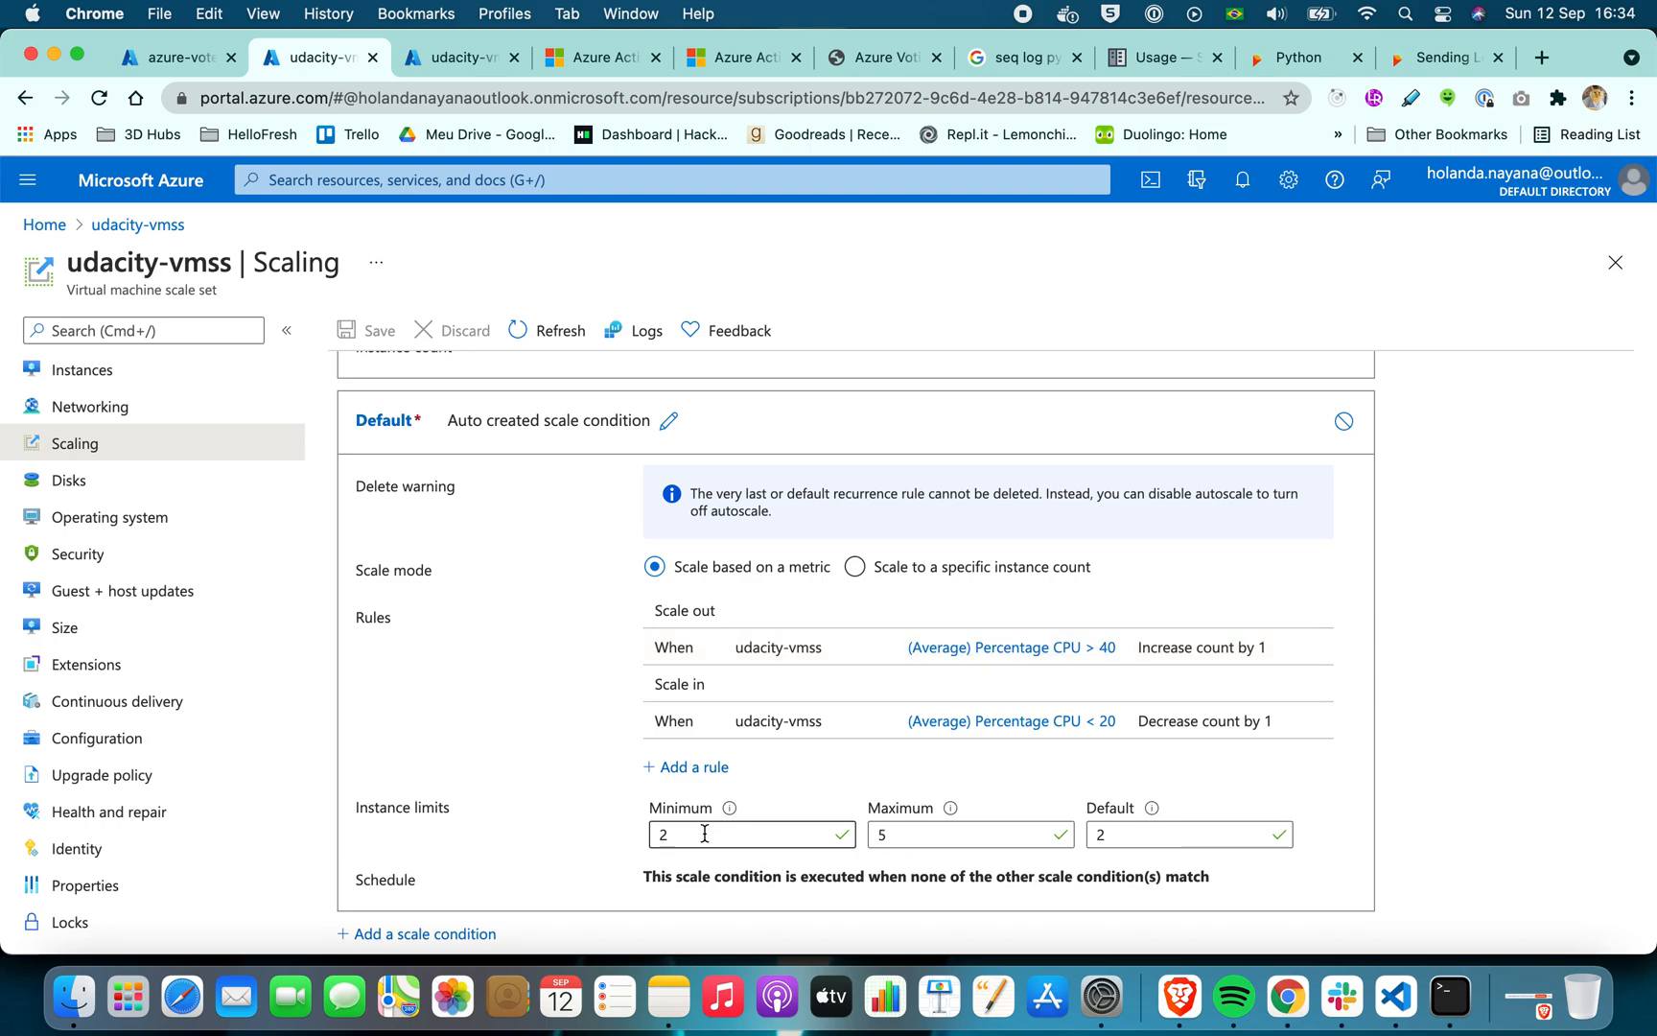
Set the default scale condition's maximum instance limit to 8 and save the autoscale configuration
click(946, 833)
key(BackSpace)
text(8)
click(1467, 734)
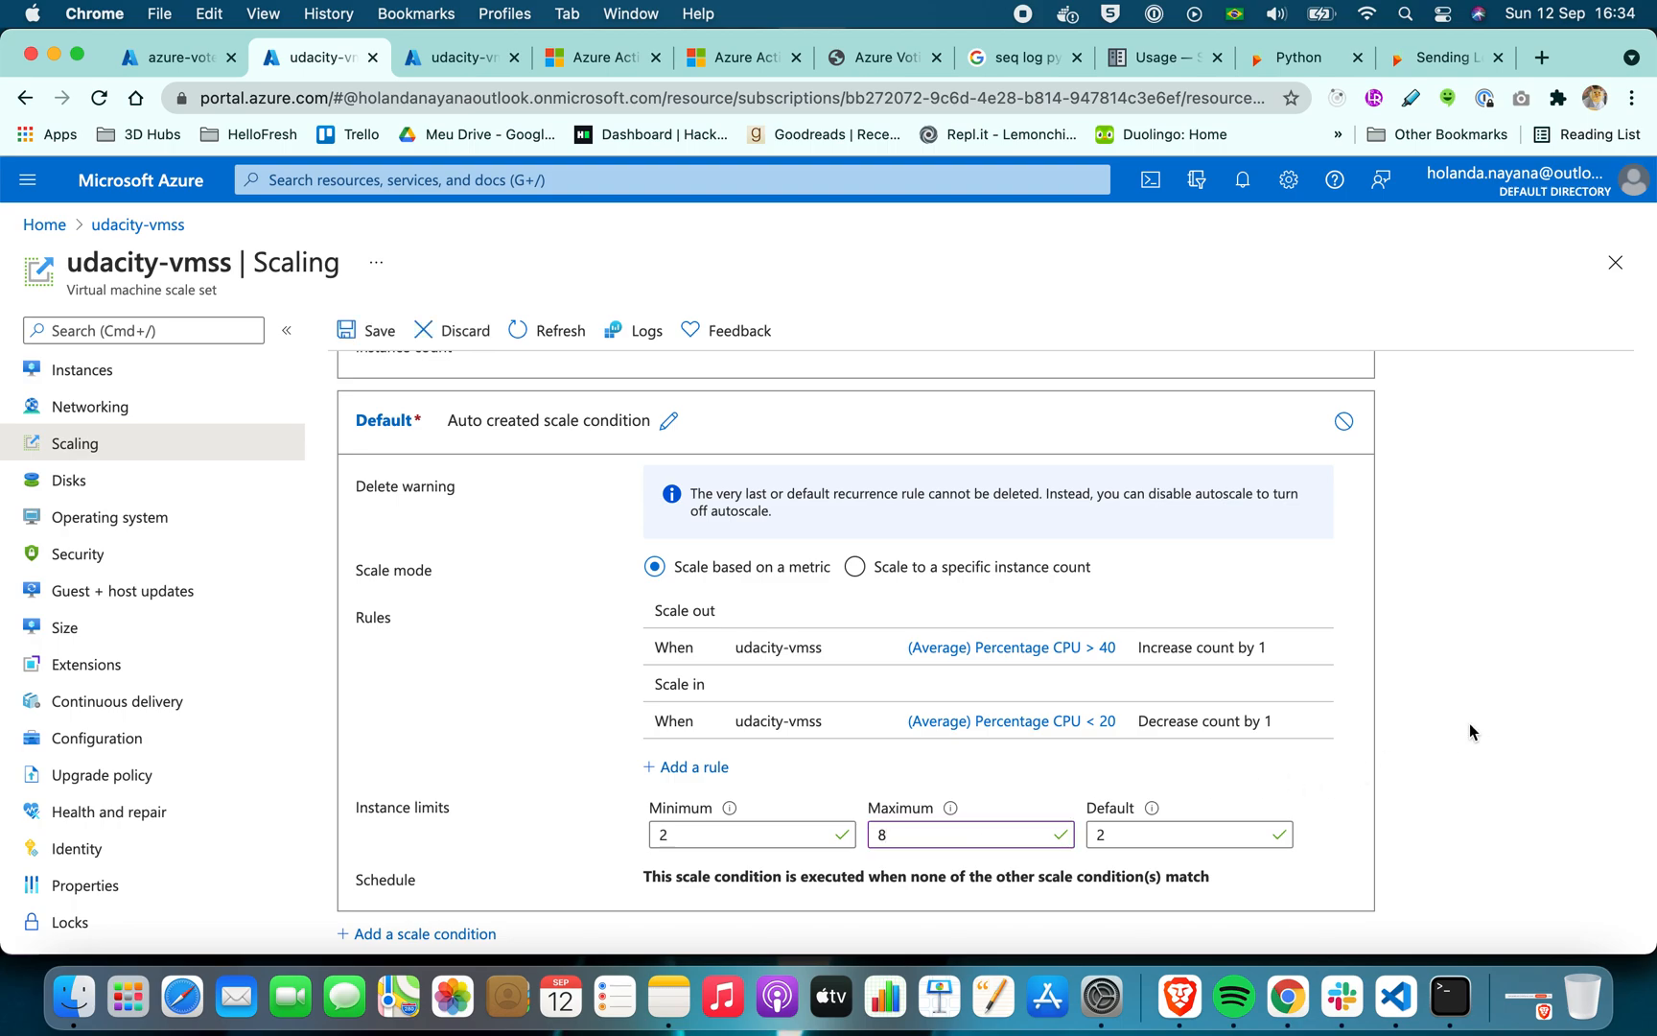
click(367, 331)
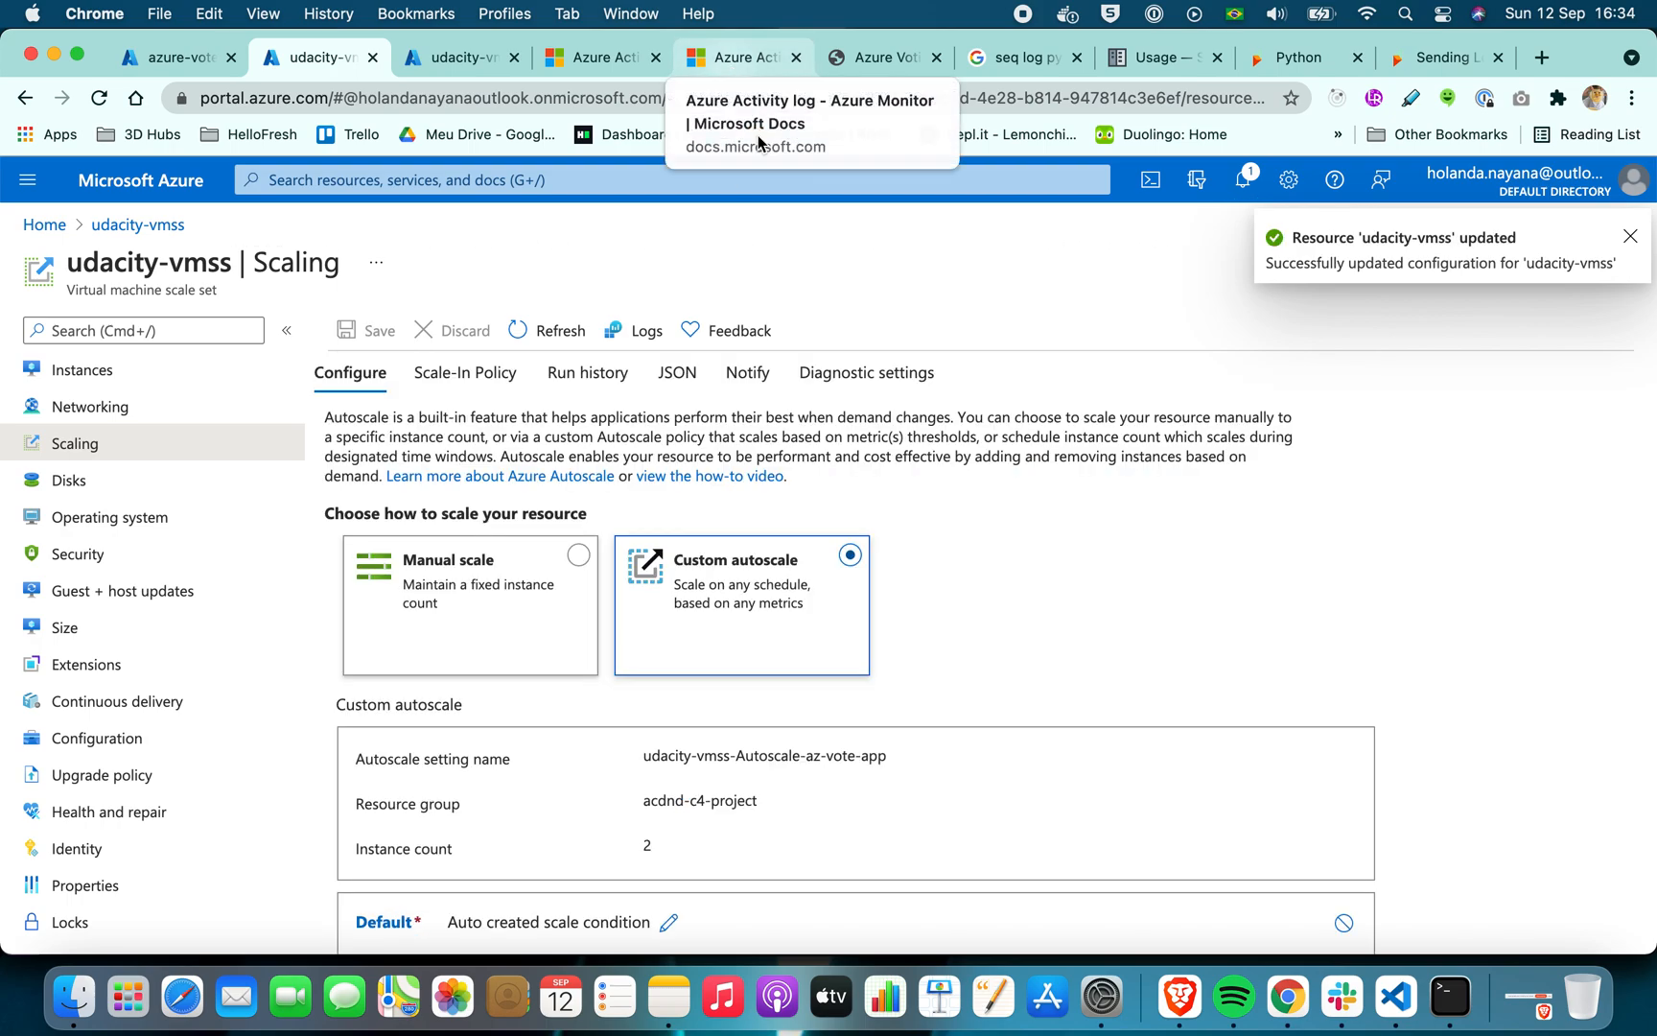
scroll(1221, 586, down, 5)
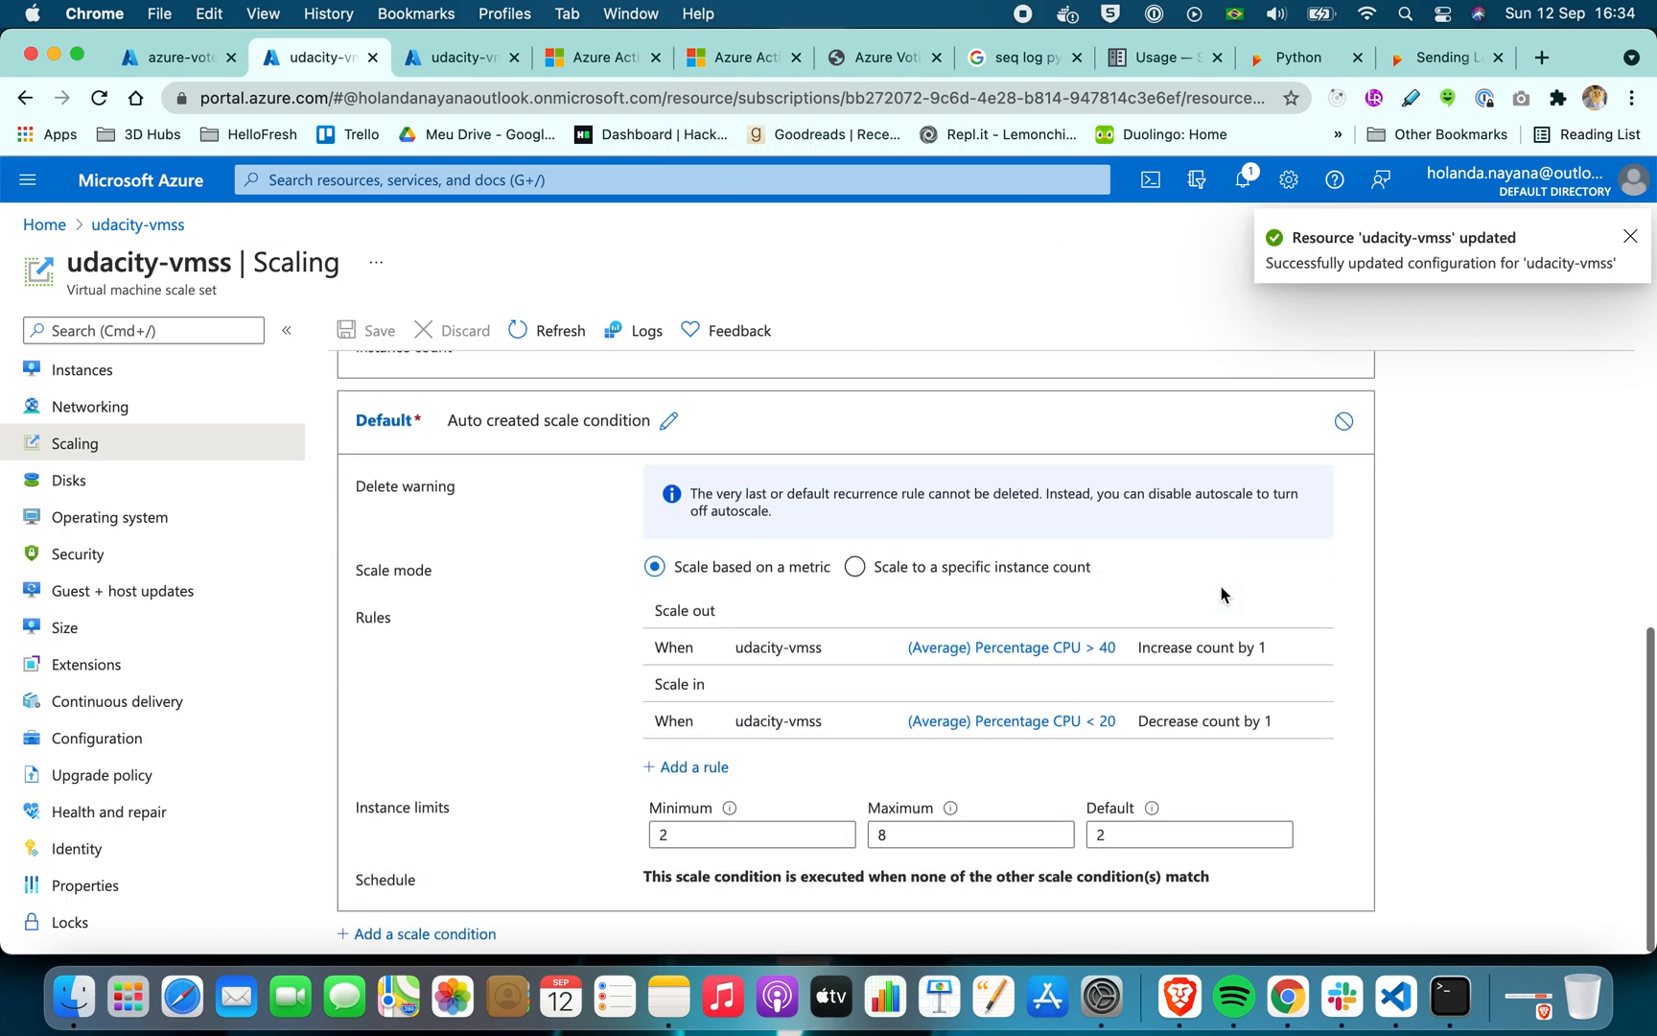
Switch to Brave and copy the sudo apt-get update command from the Microsoft Docs autoscale tutorial's CPU load section
click(1181, 995)
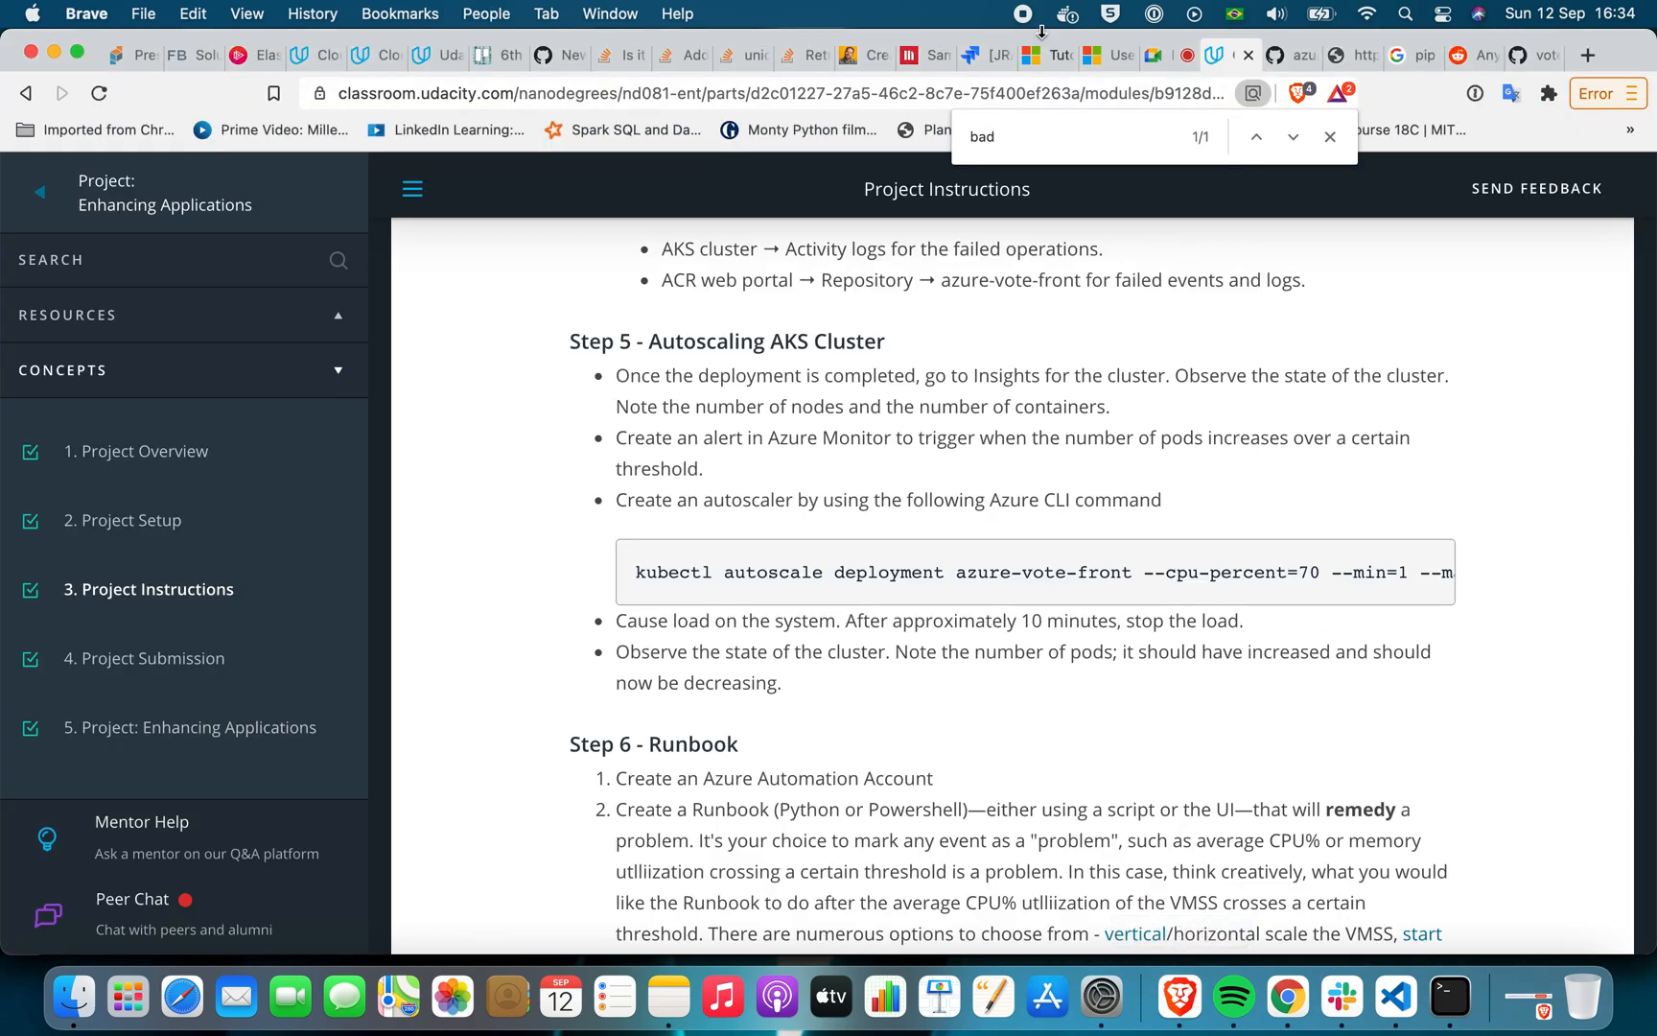
click(1044, 54)
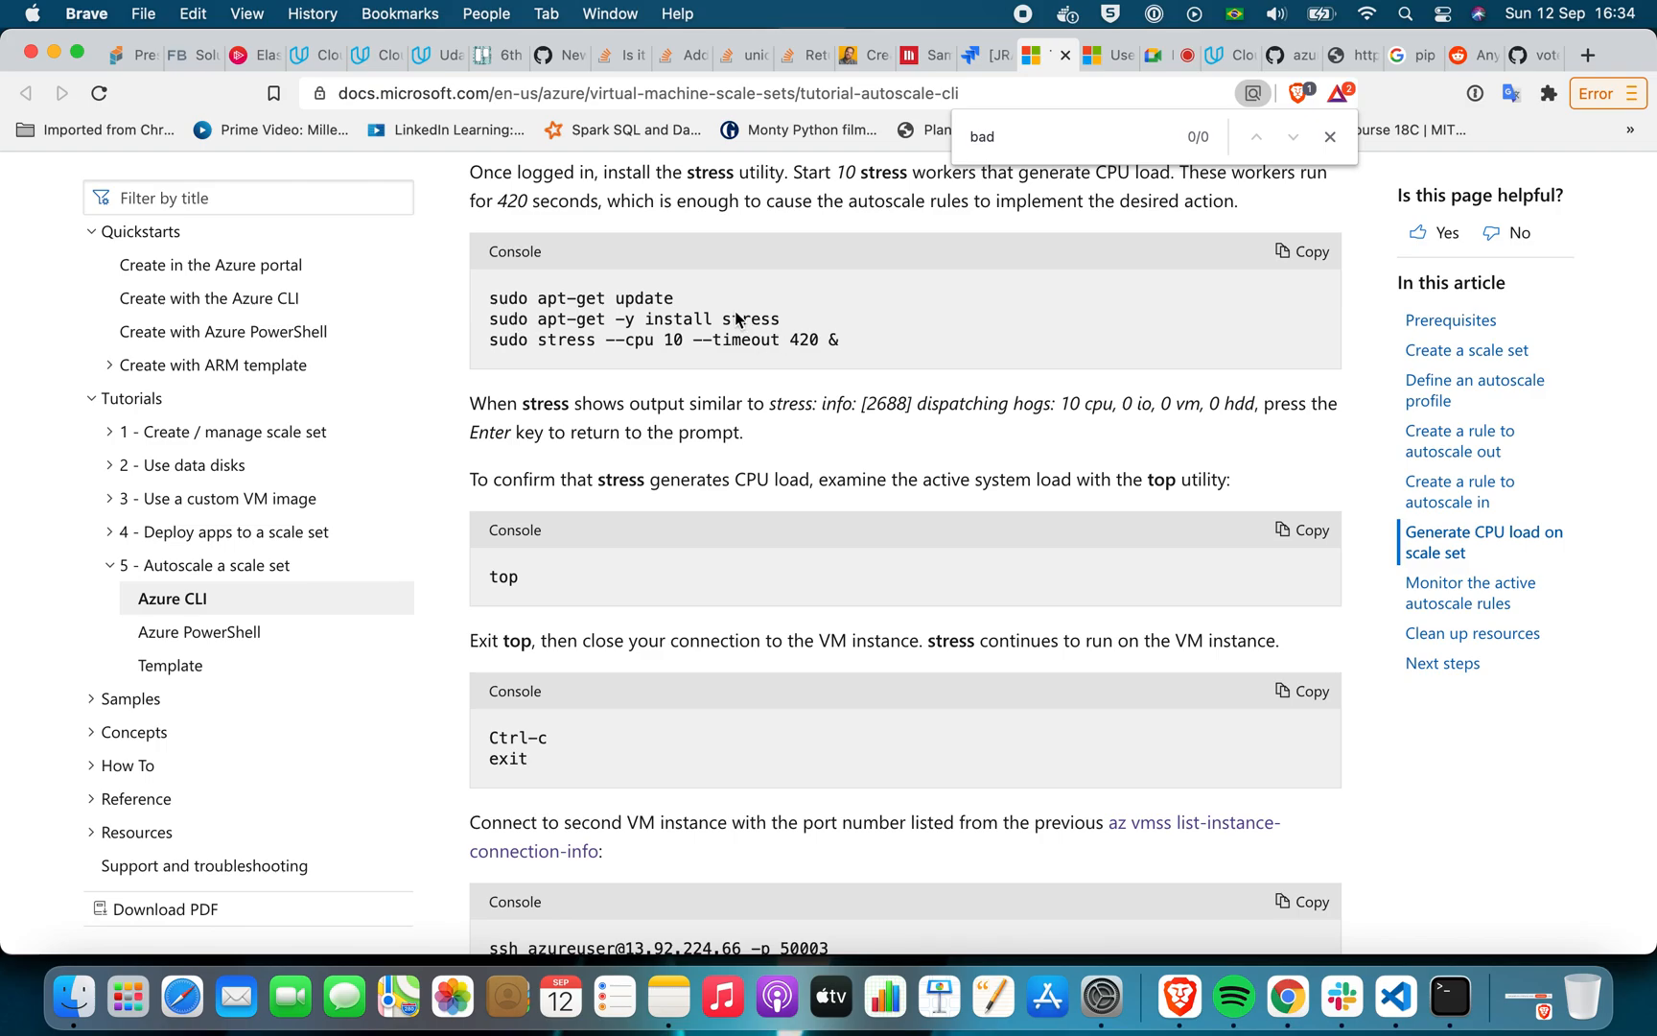
drag(487, 300, 669, 301)
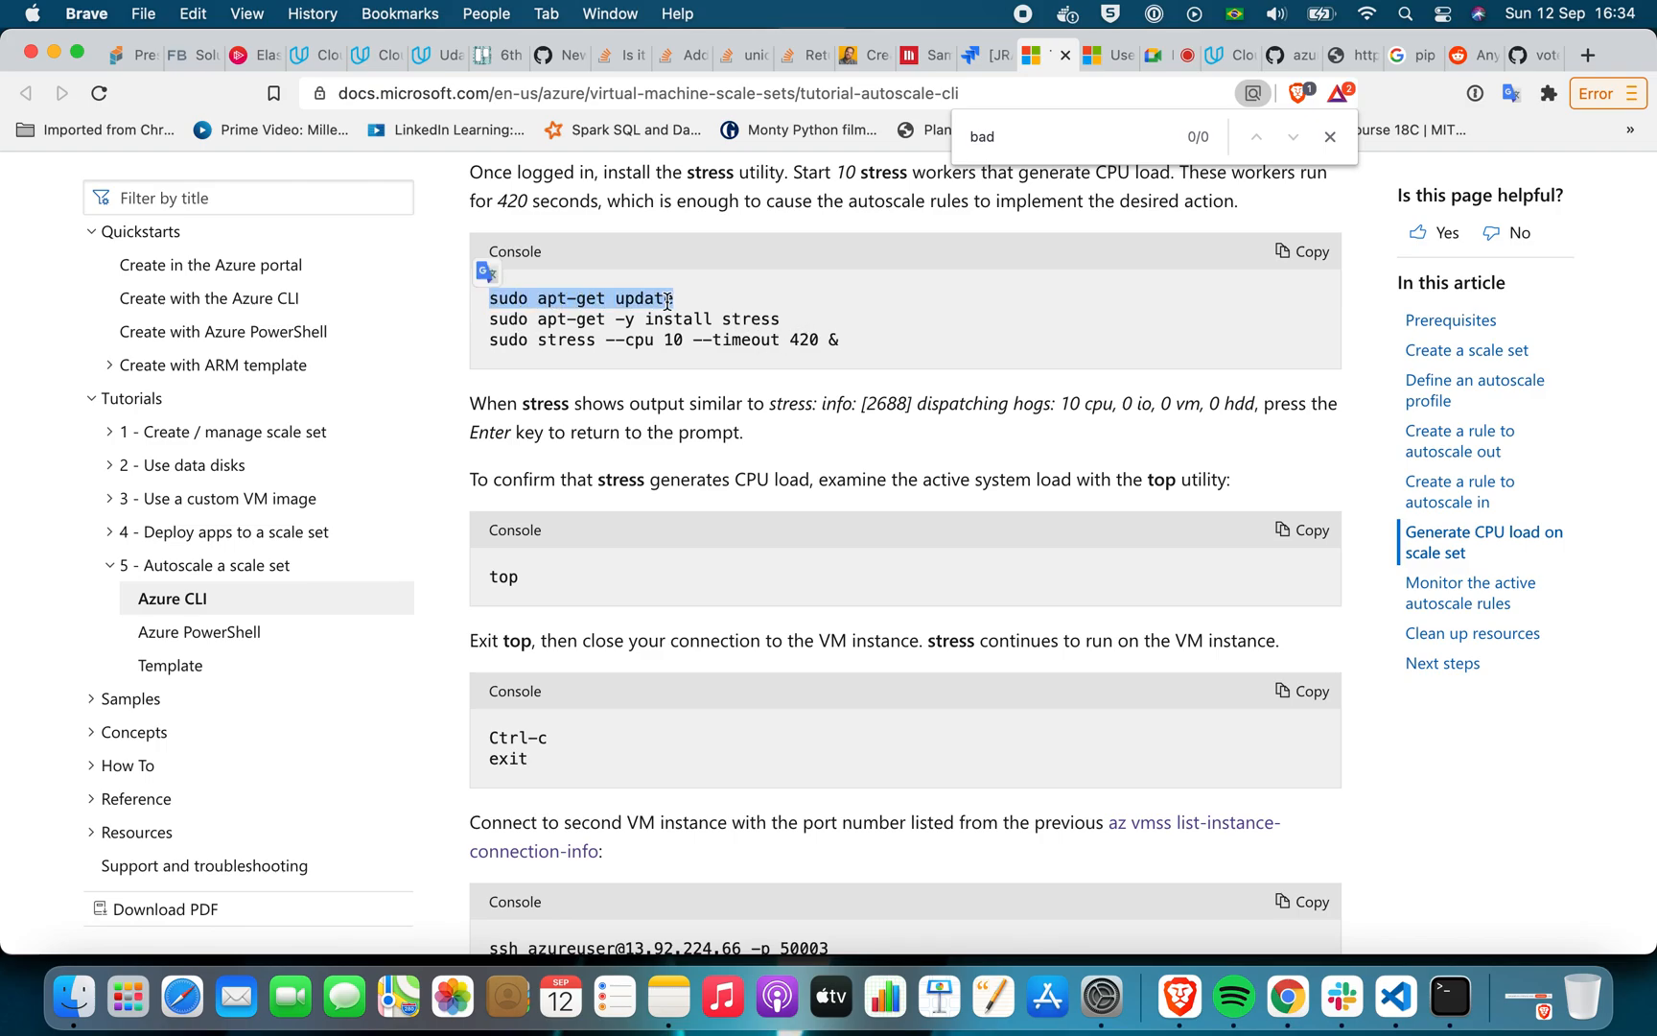
Switch to Terminal, stop the Flask voting app running in the SSH session and clear the screen
click(1465, 997)
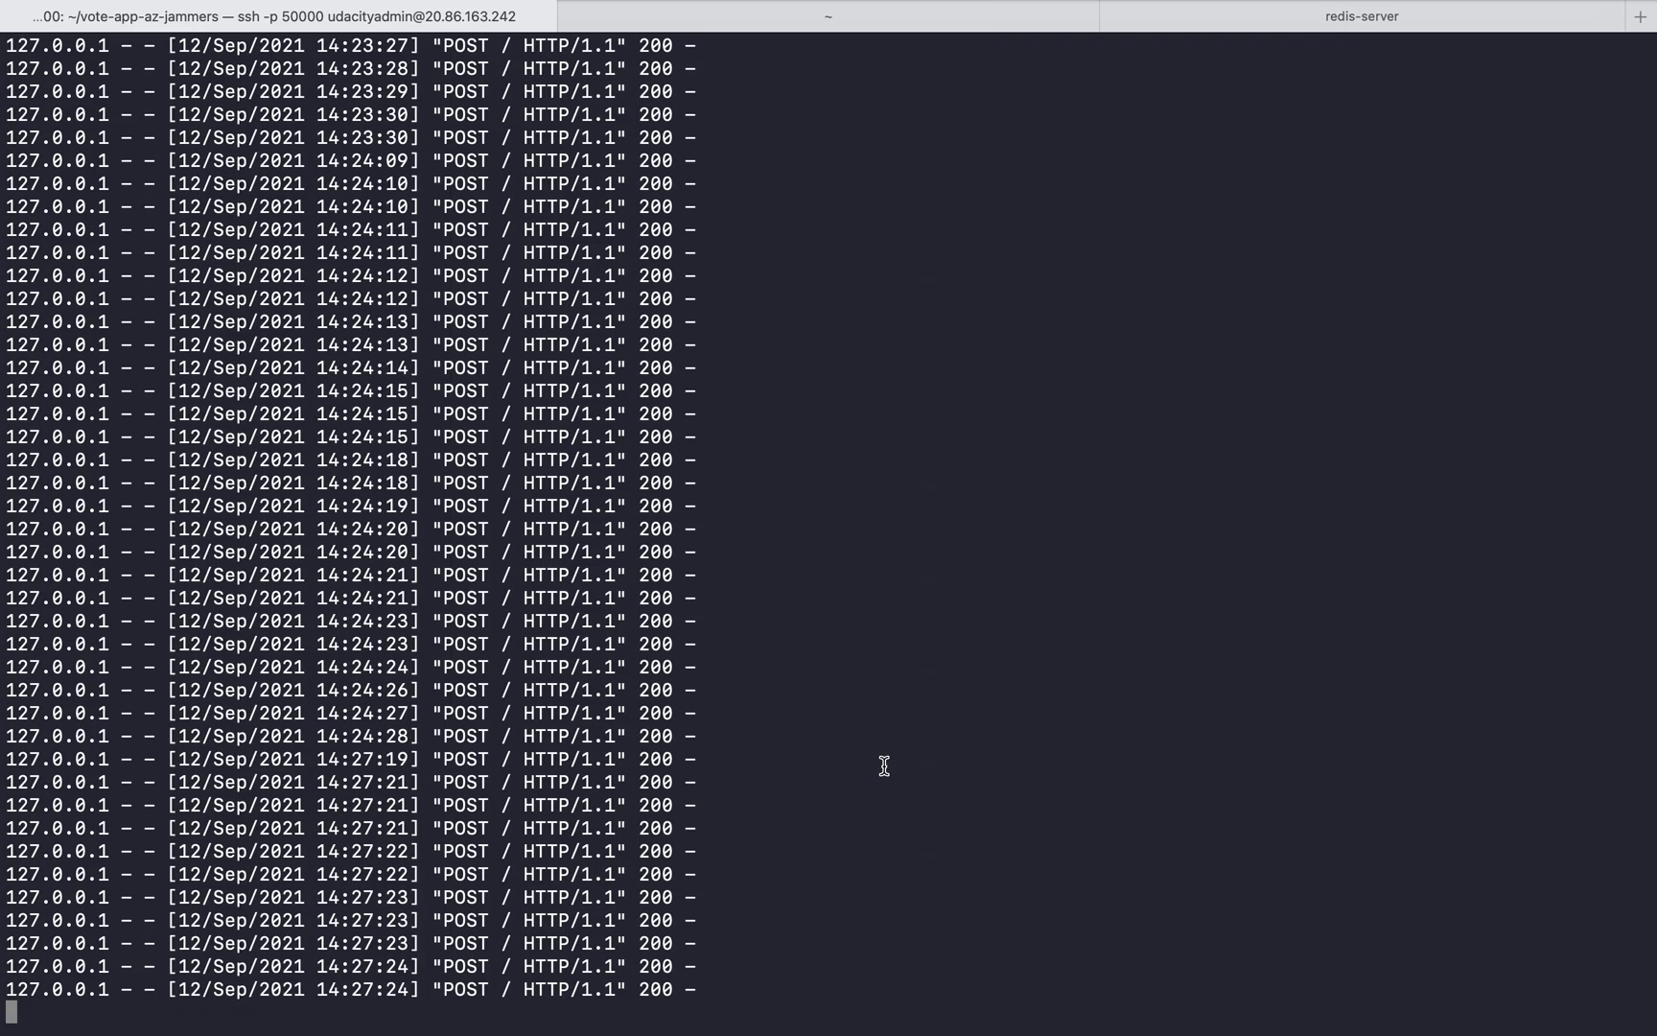
scroll(884, 765, up, 15)
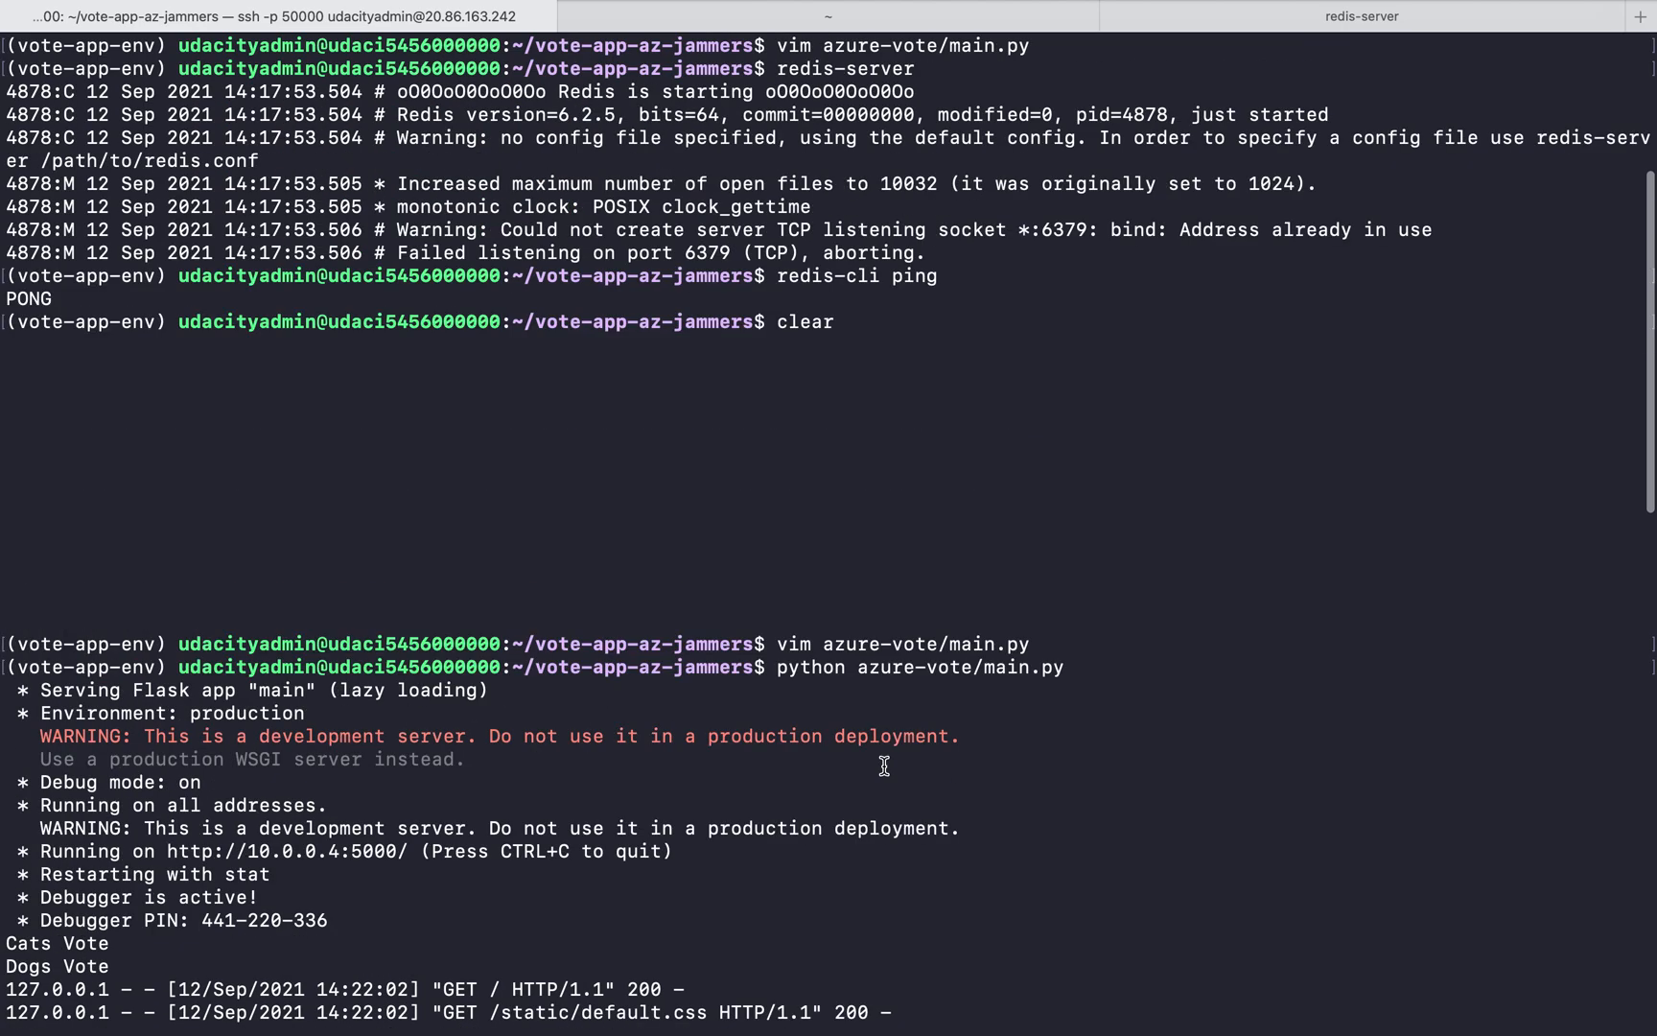
scroll(885, 765, down, 15)
key(ctrl+c)
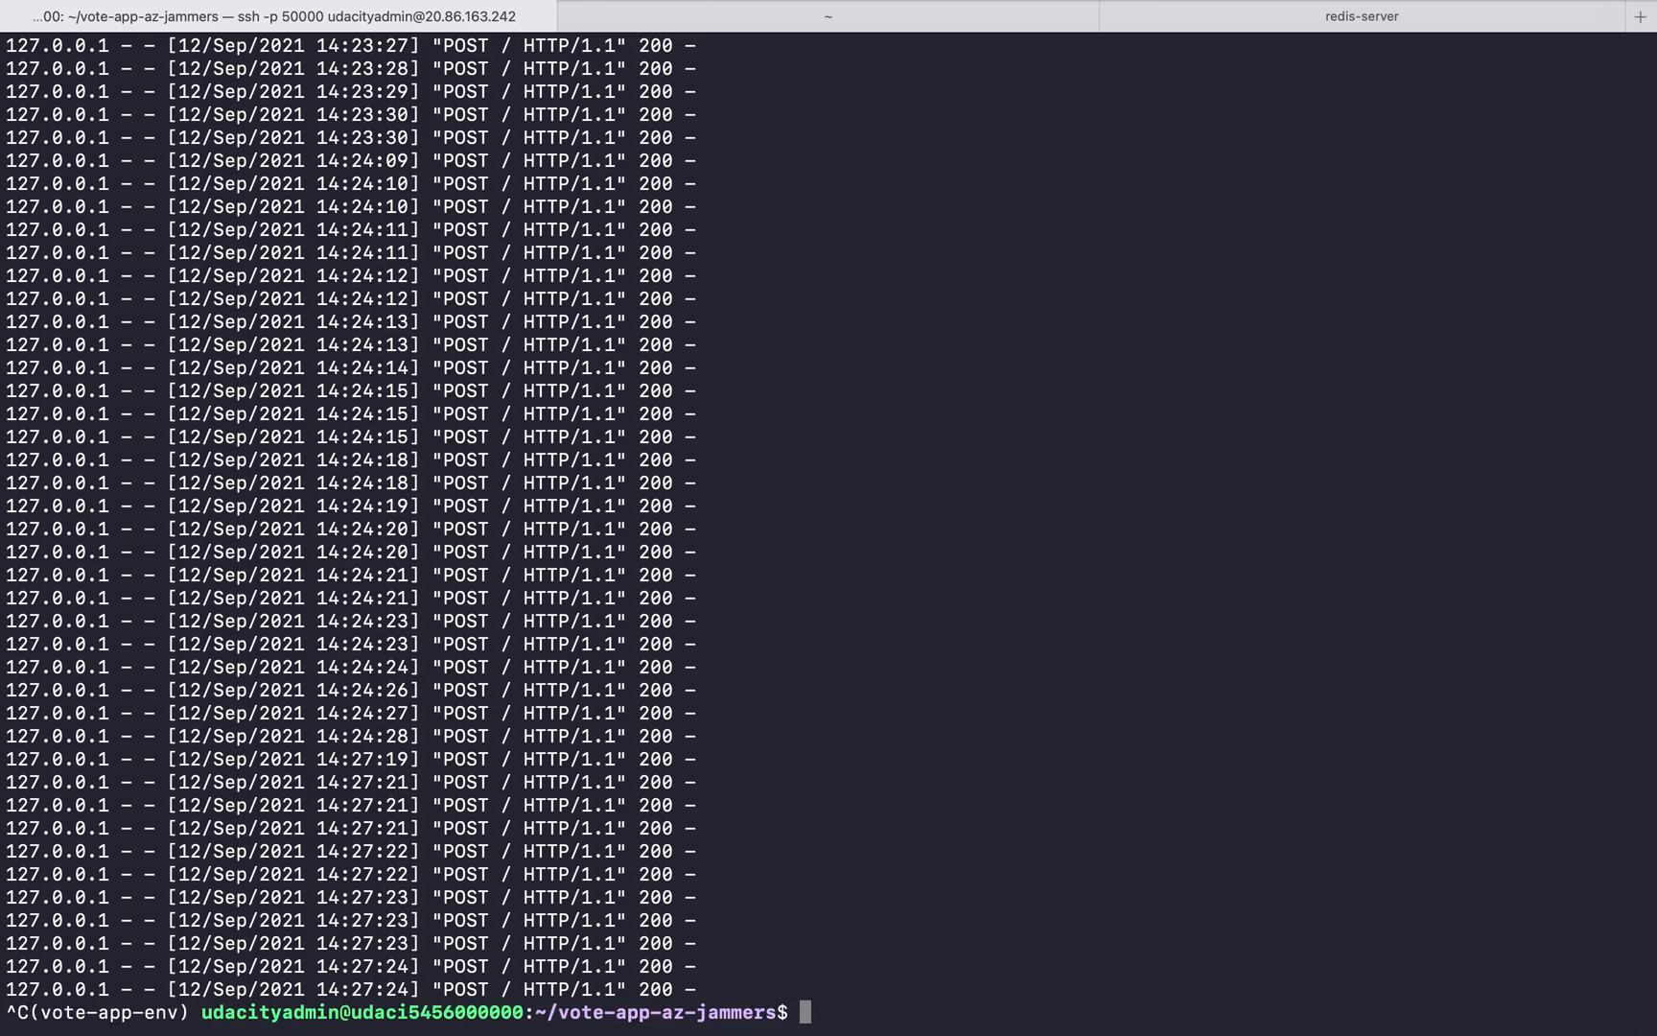
text(clear)
key(Return)
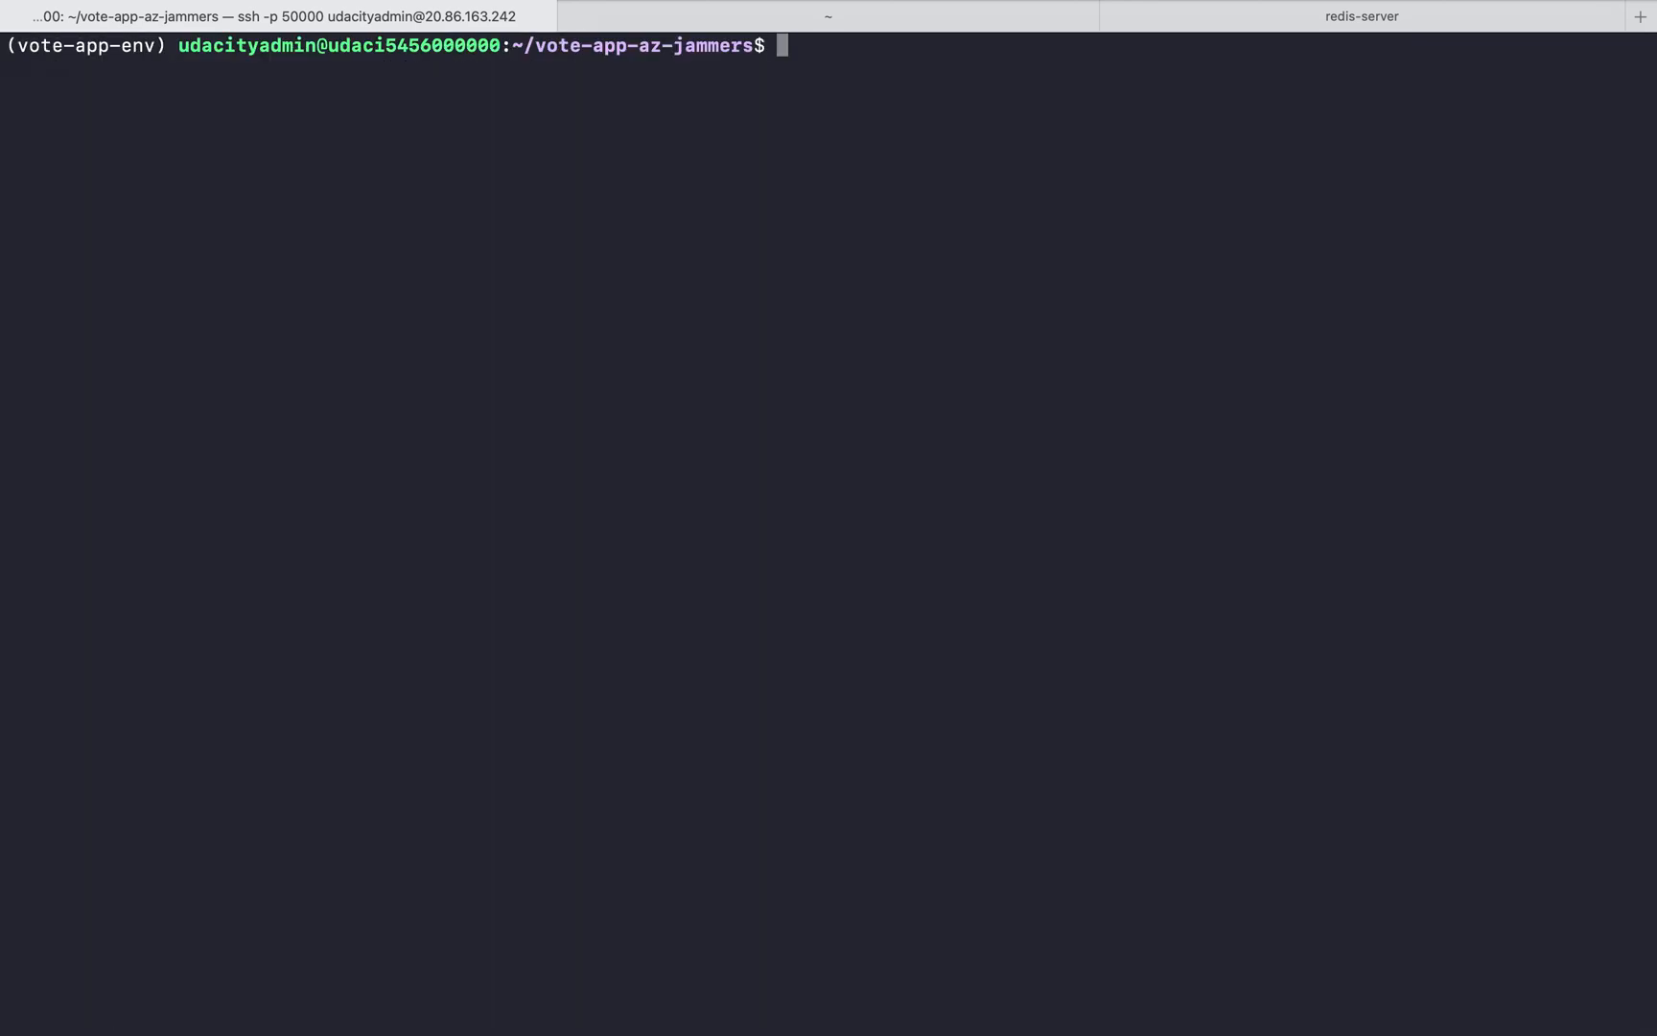
text(cd ~\)
key(Return)
key(ctrl+c)
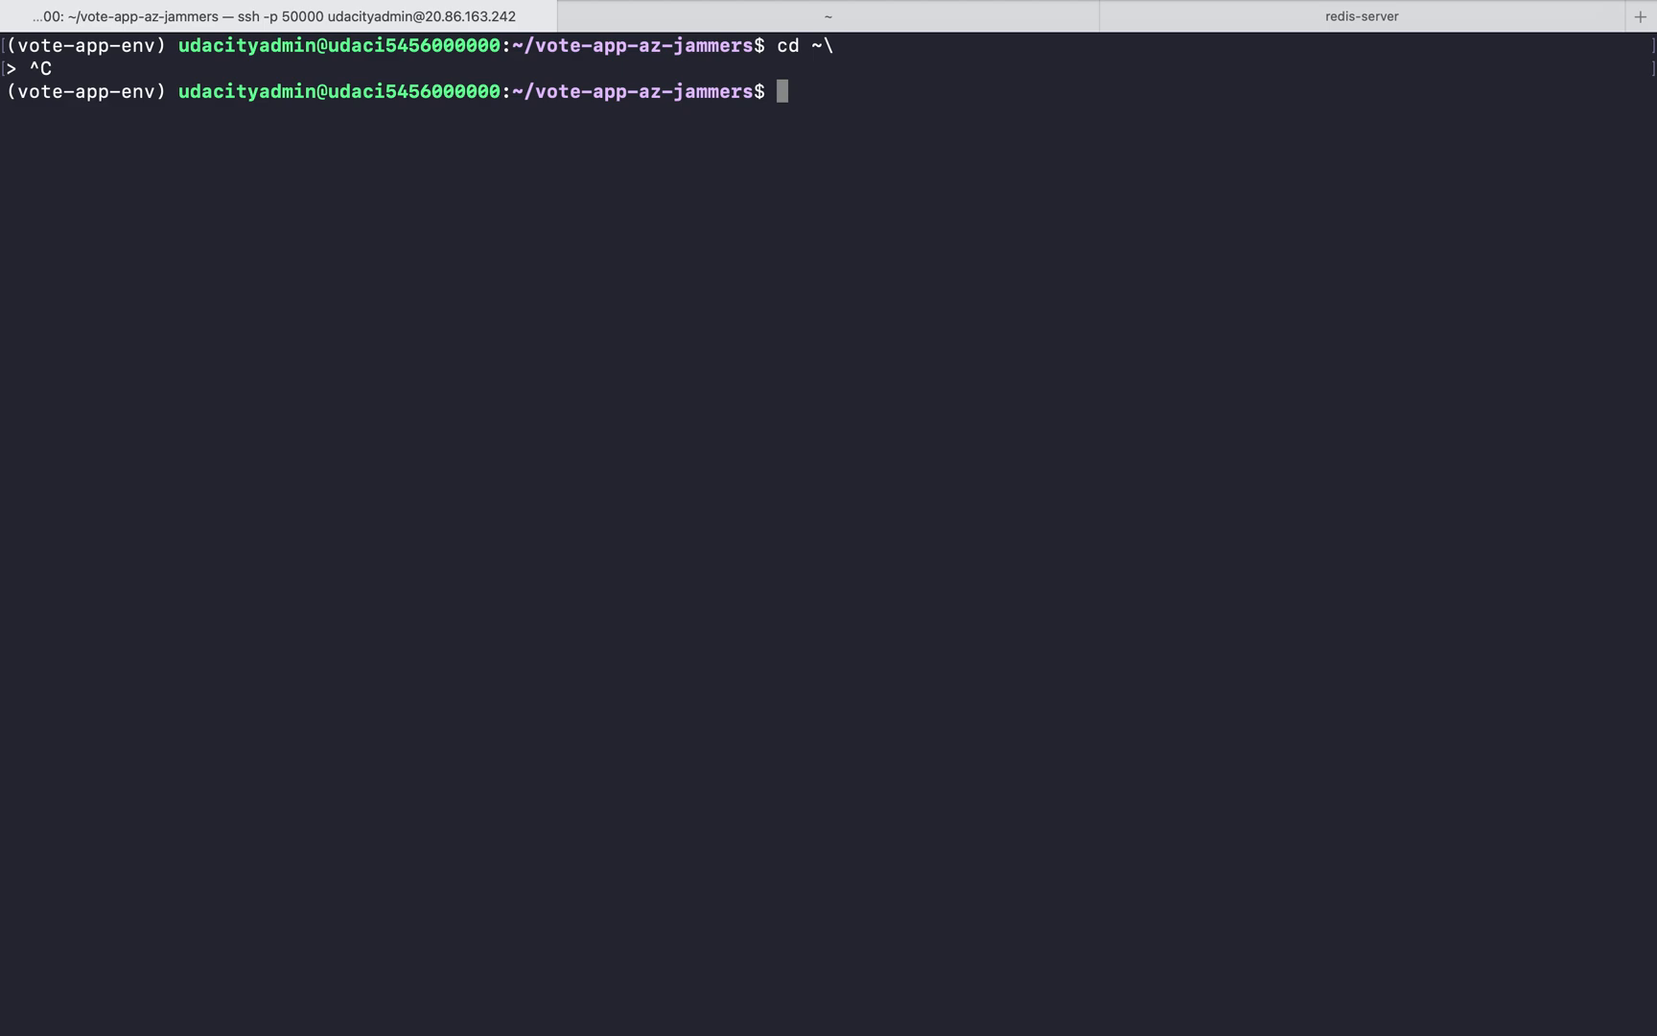
Change to the VM's home directory and run sudo apt-get update there
text(cd ~)
key(Return)
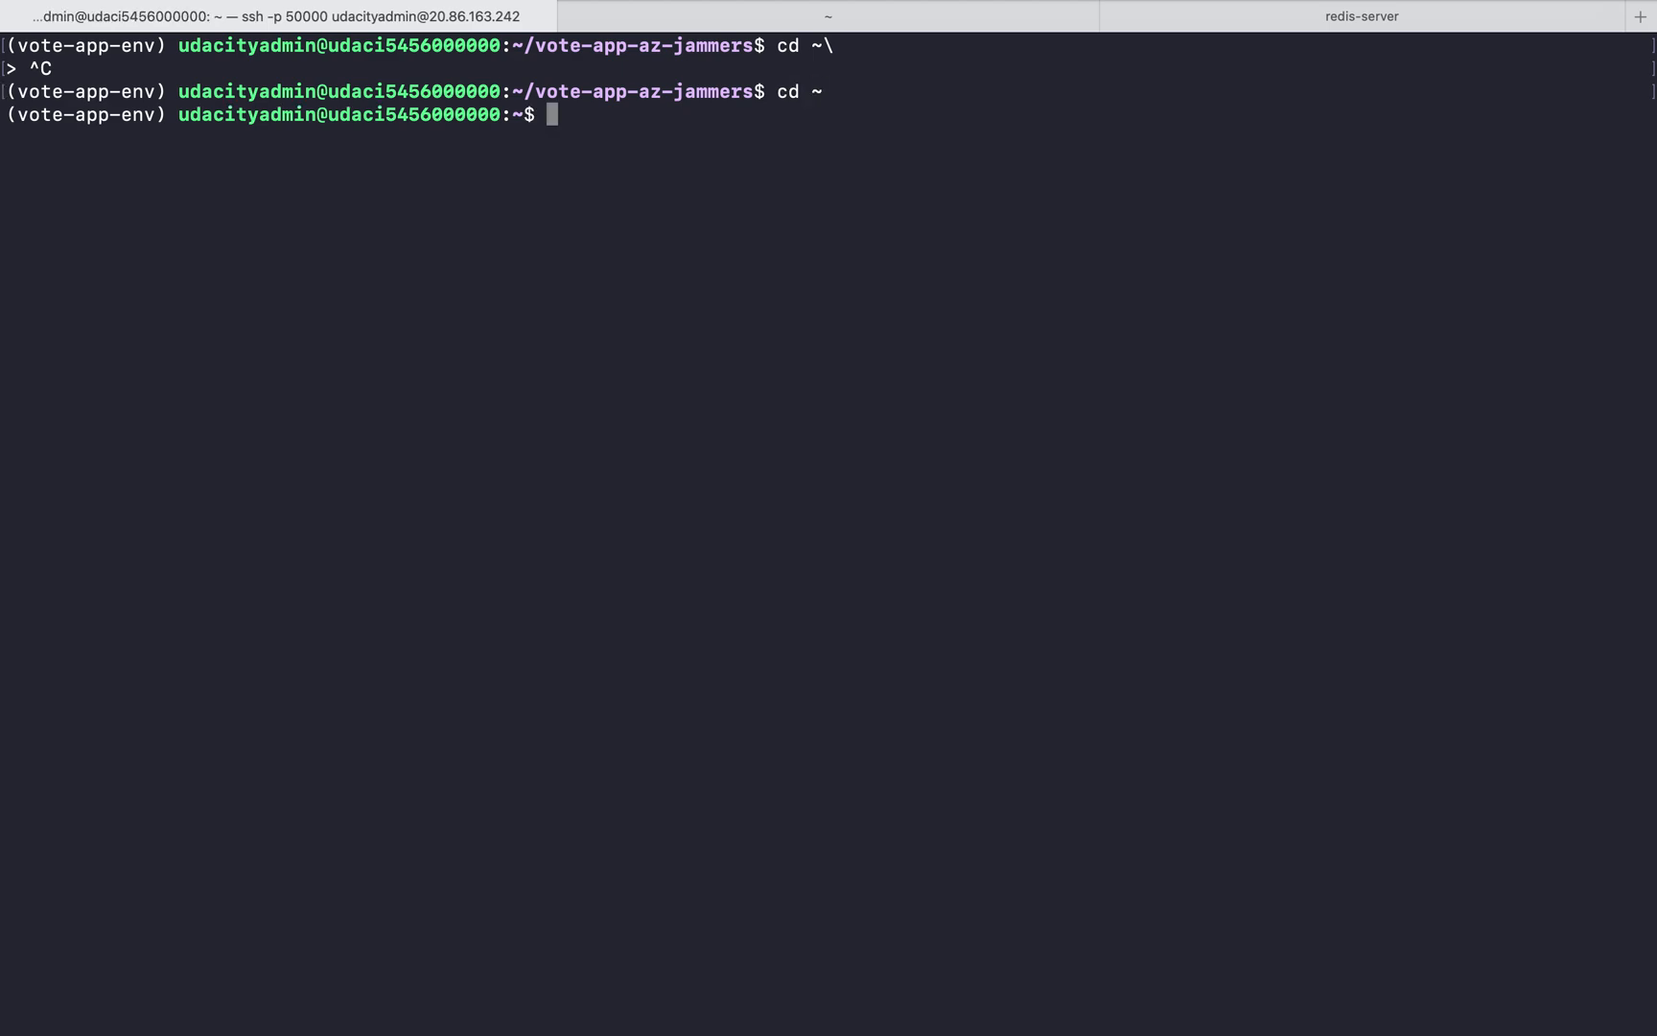
key(super+v)
key(Return)
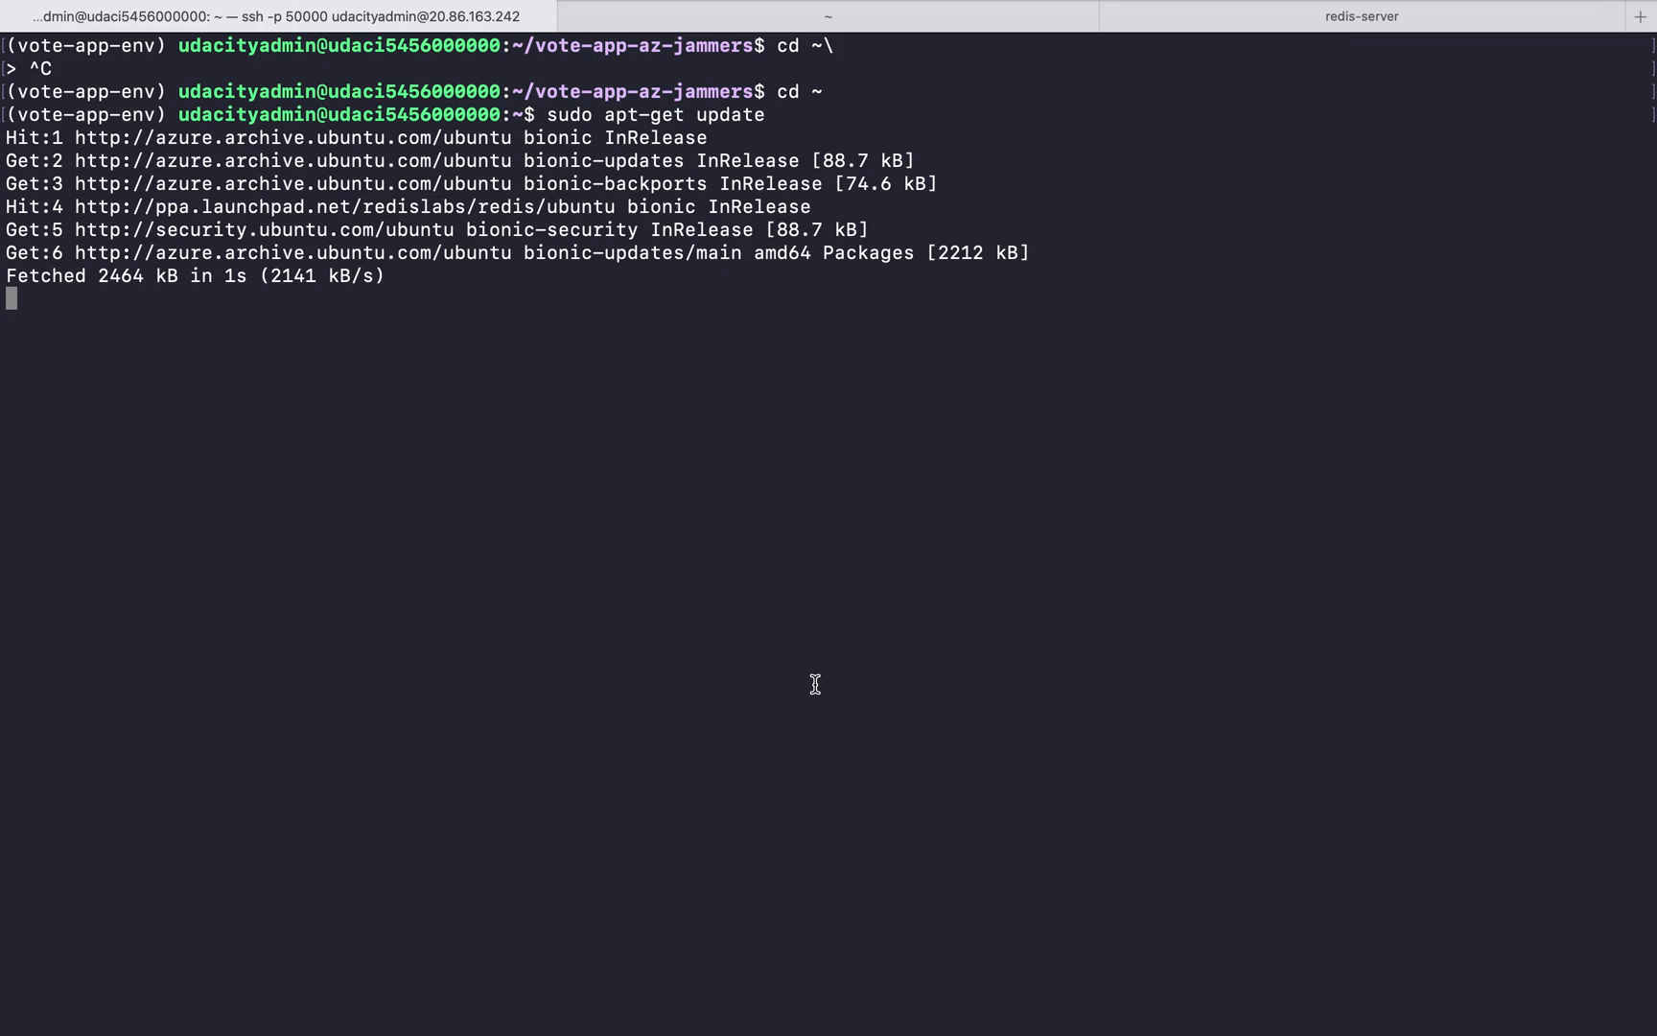
Check the local terminal session with the az vmss list-instance-connection-info output for udacity-vmss, keeping the SSH session open
mouse_move(816, 11)
click(855, 65)
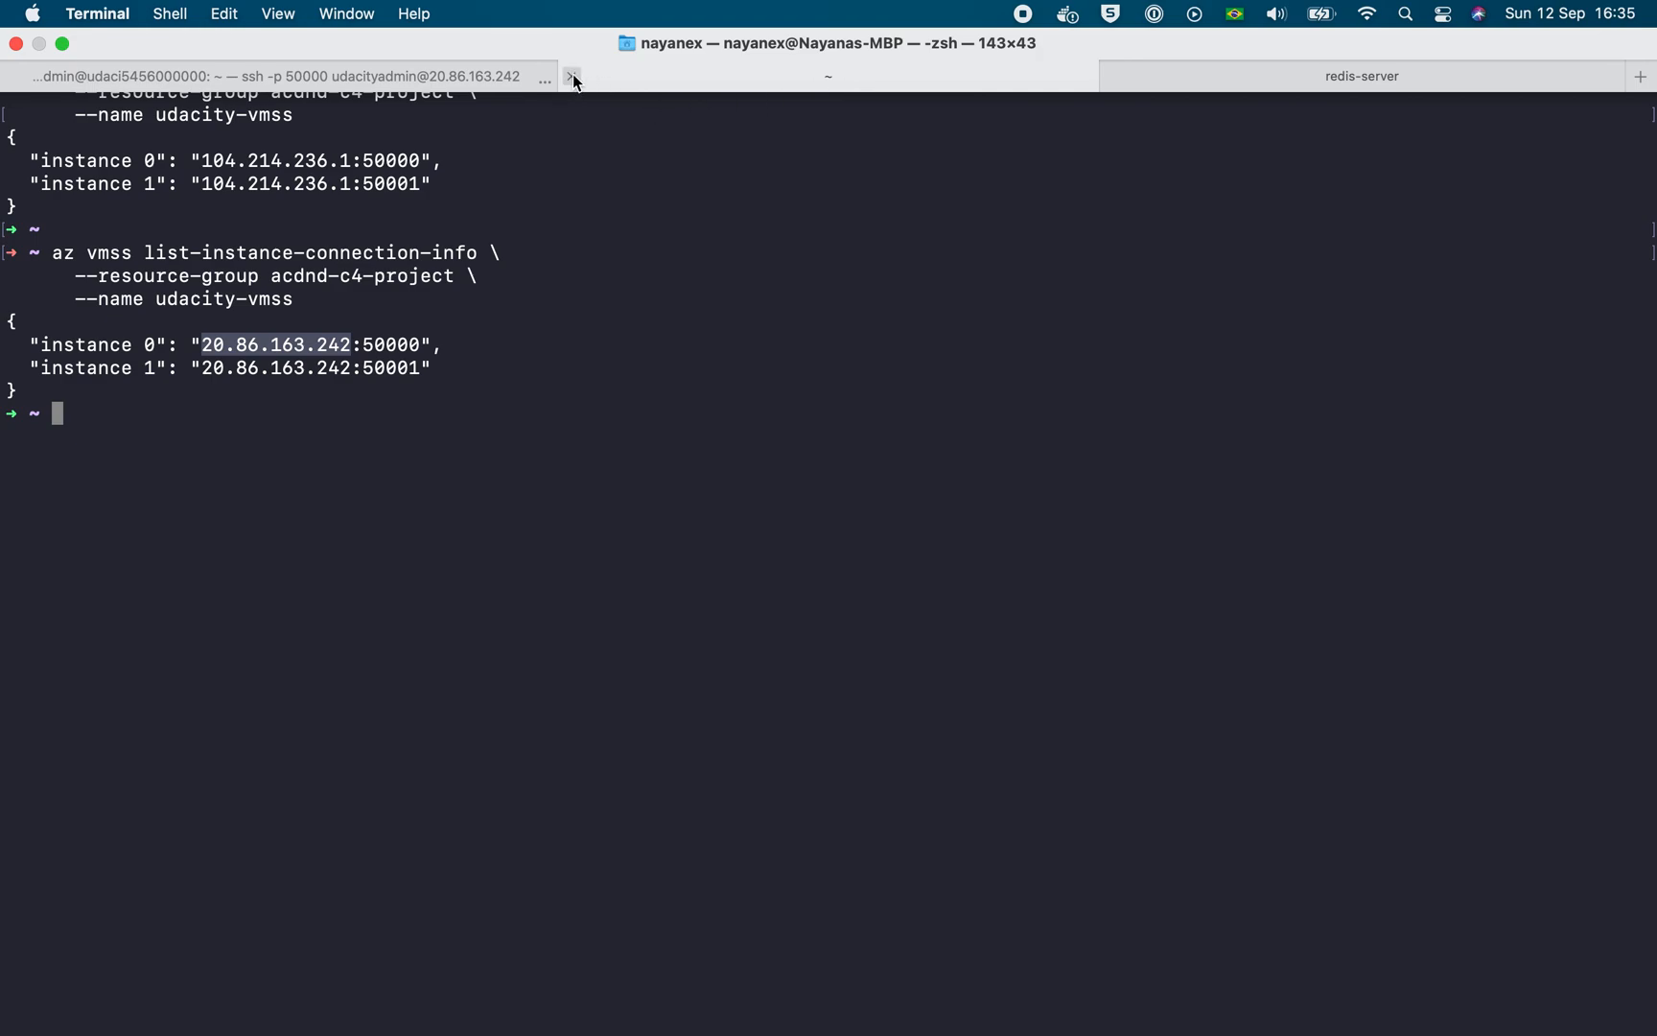
click(447, 77)
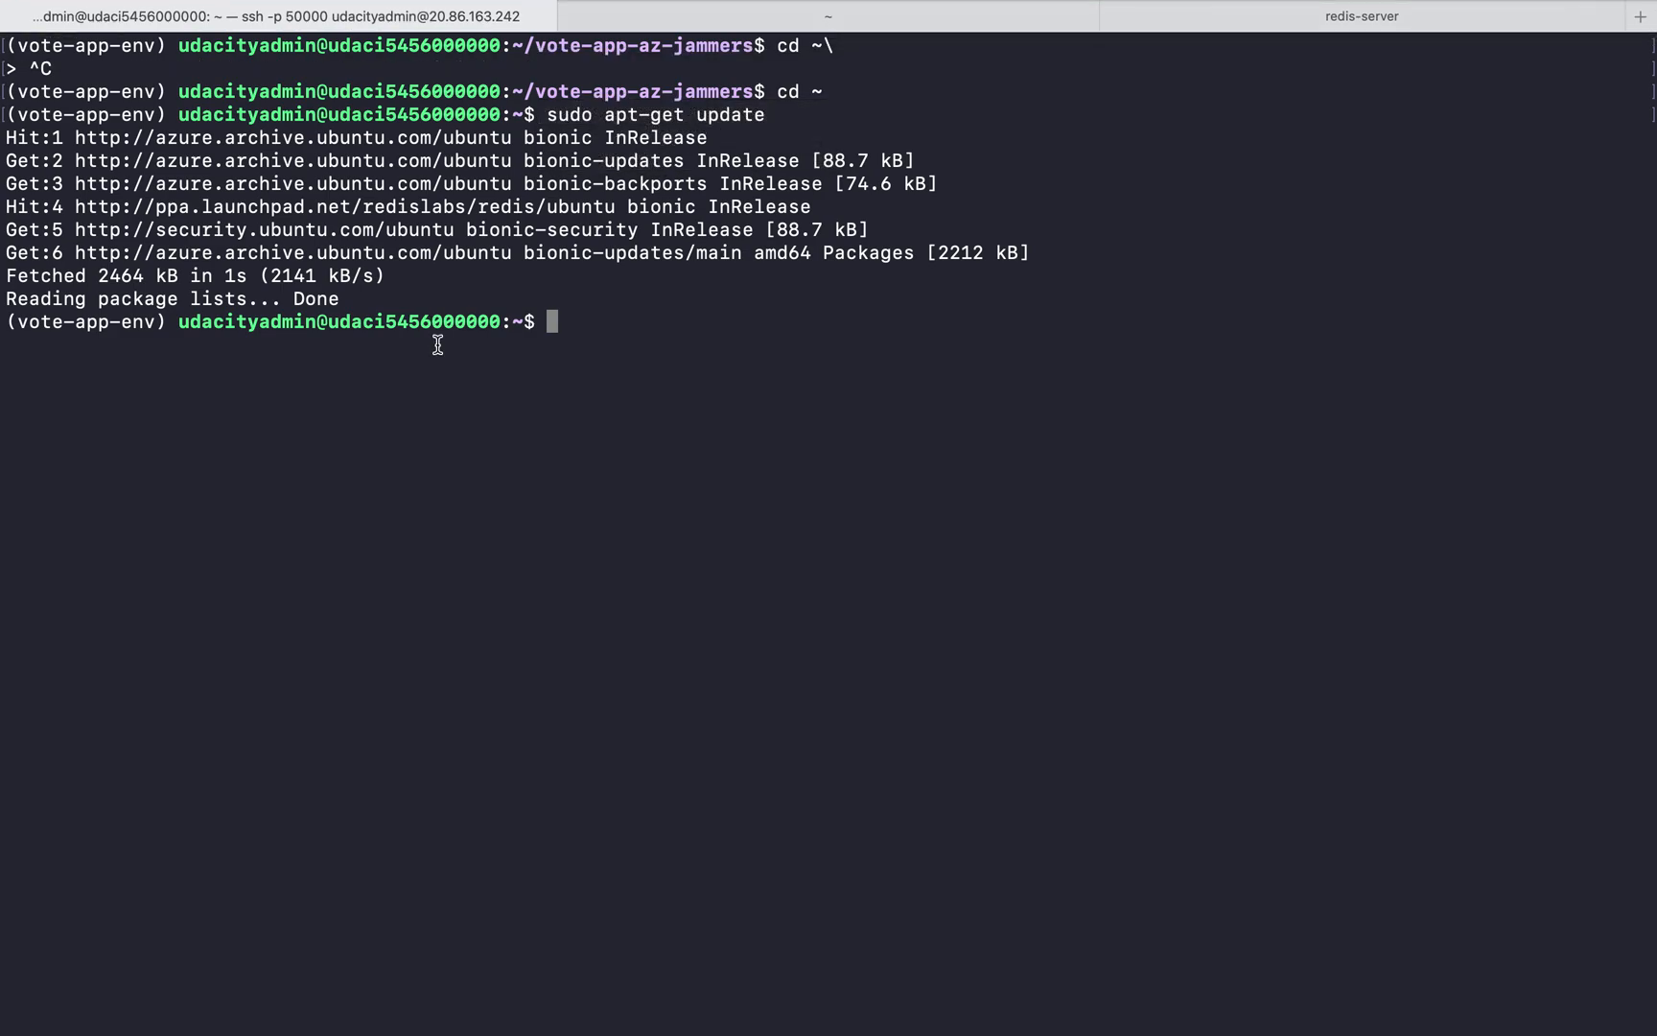
key(super+w)
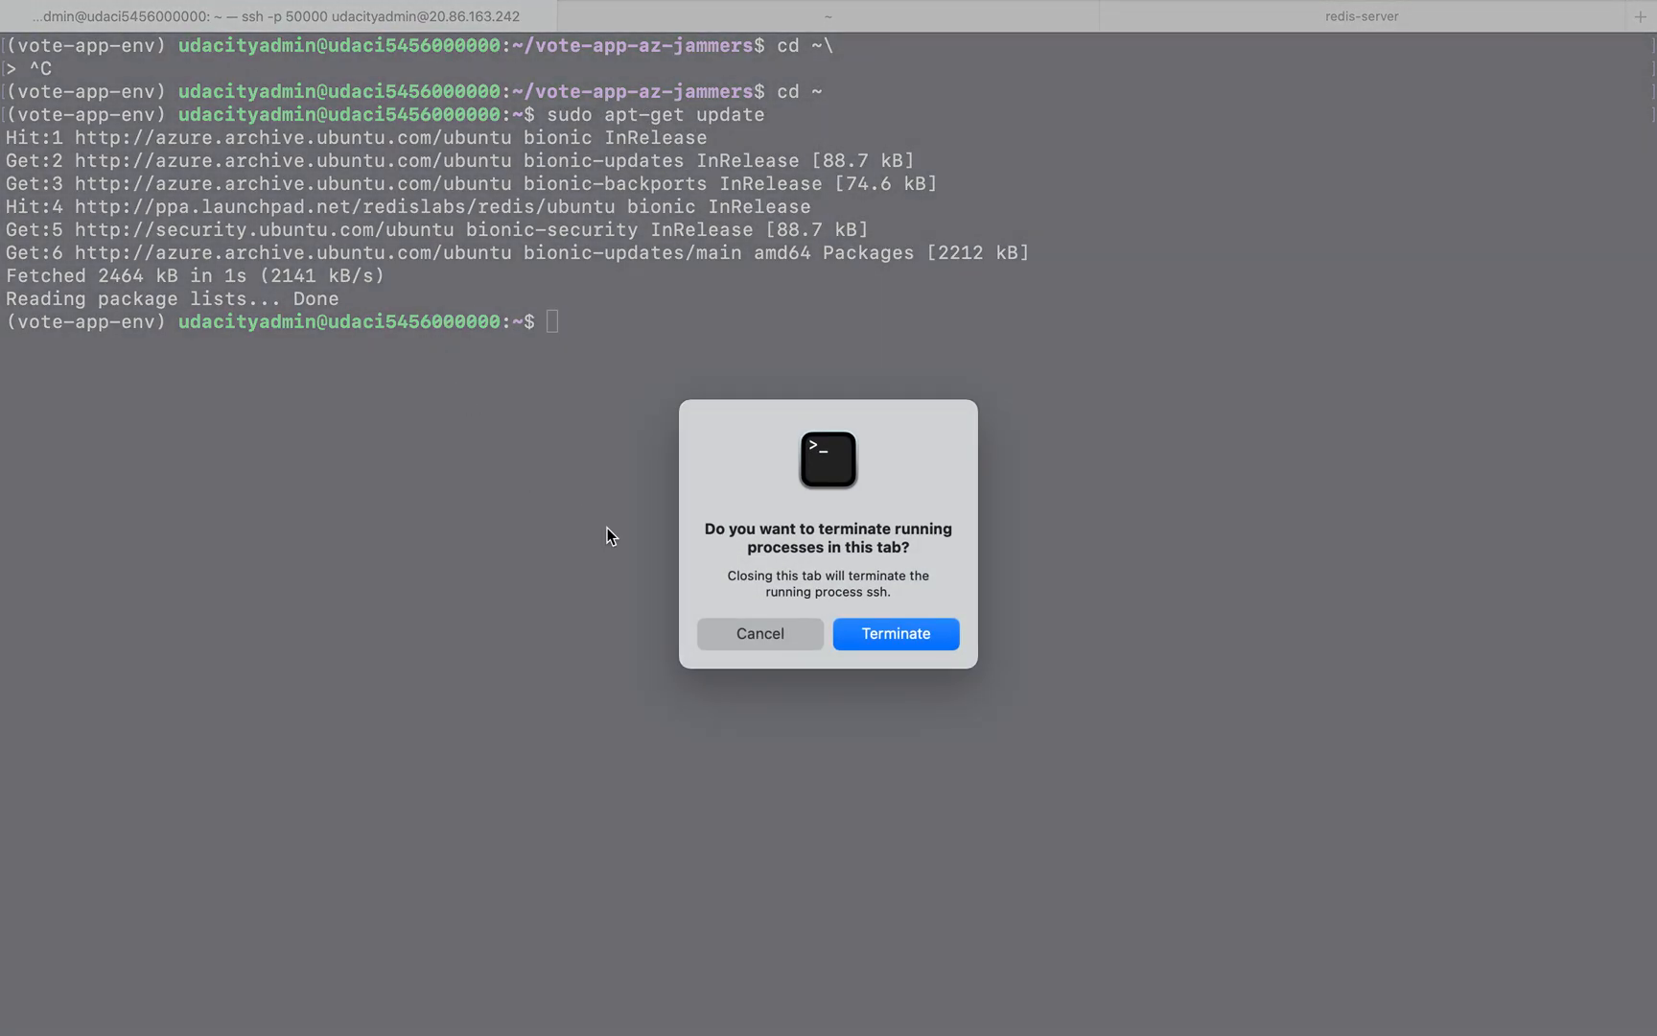
click(760, 631)
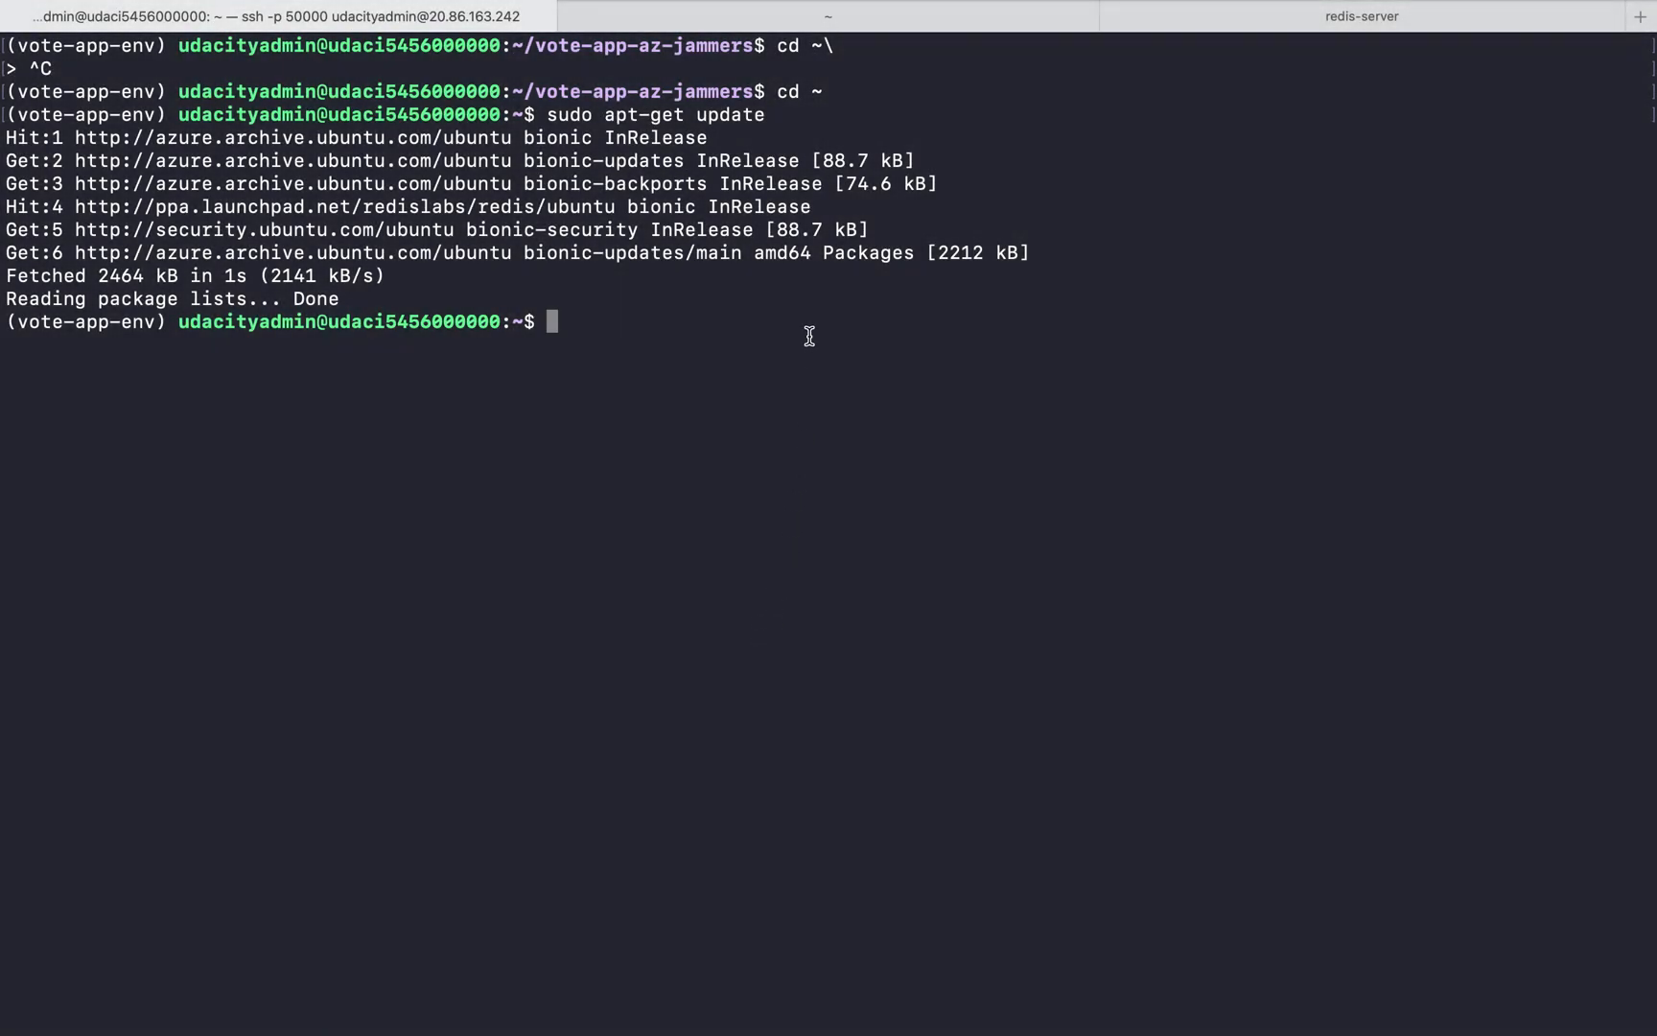
click(691, 25)
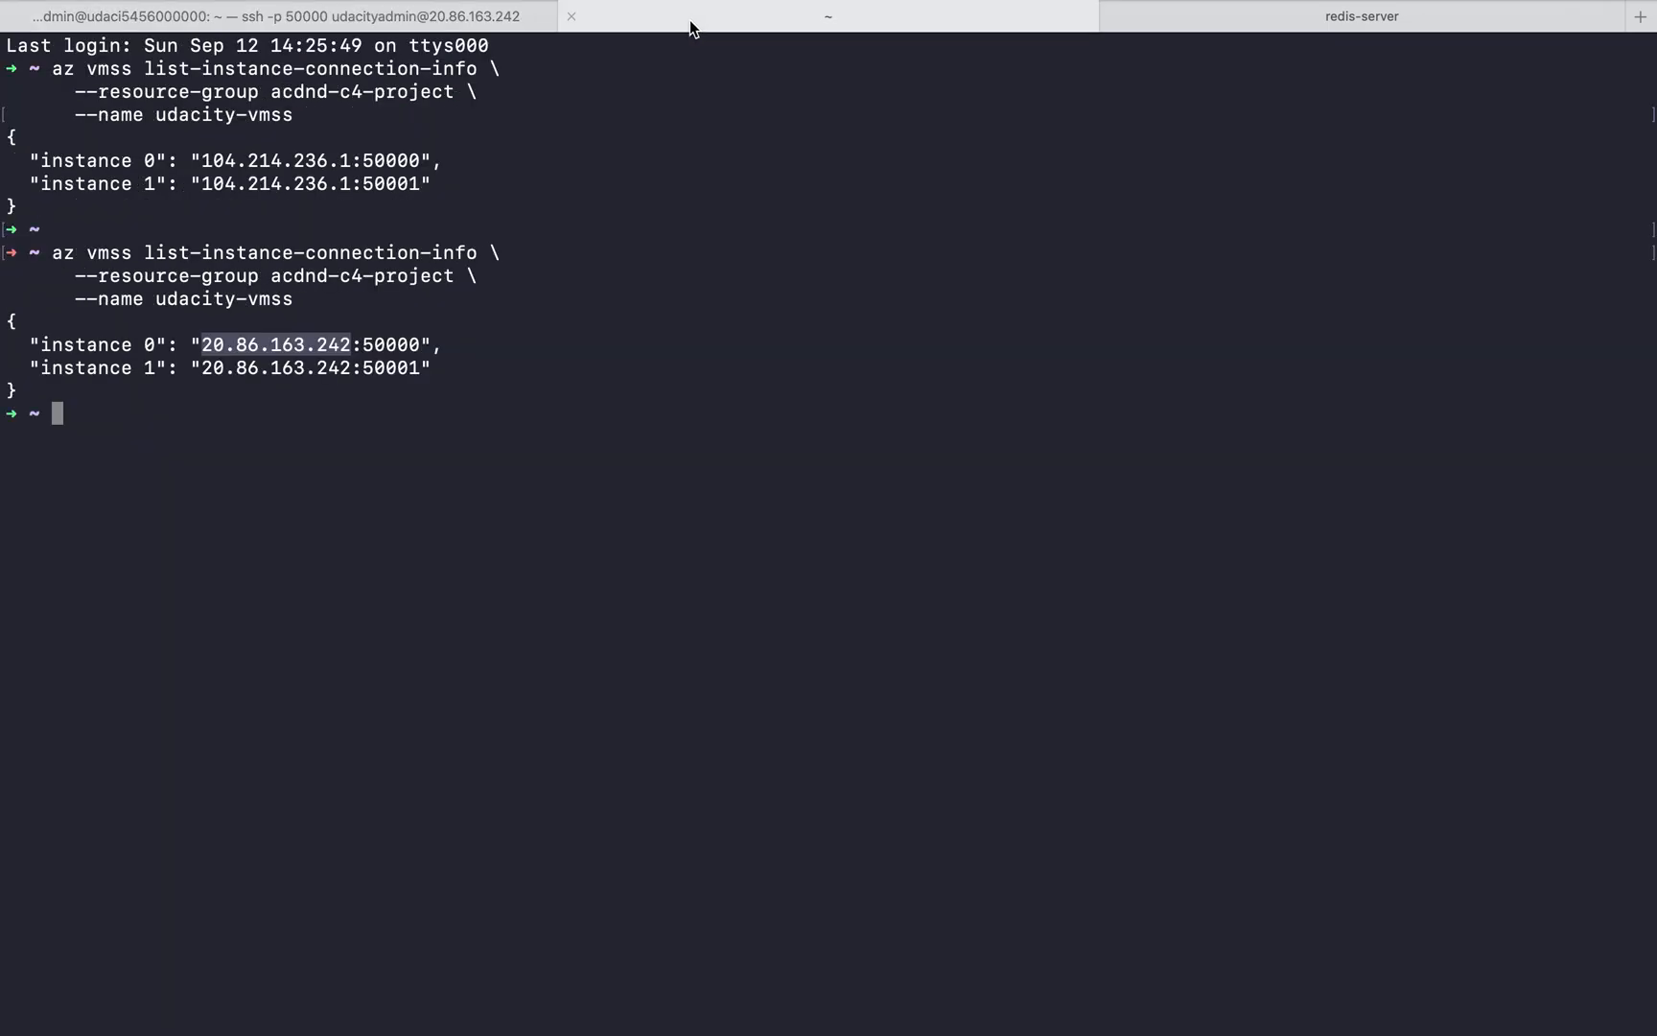
Close the local shell and redis-server terminal sessions, terminating Redis, then open a new local session and return to the SSH session
click(572, 16)
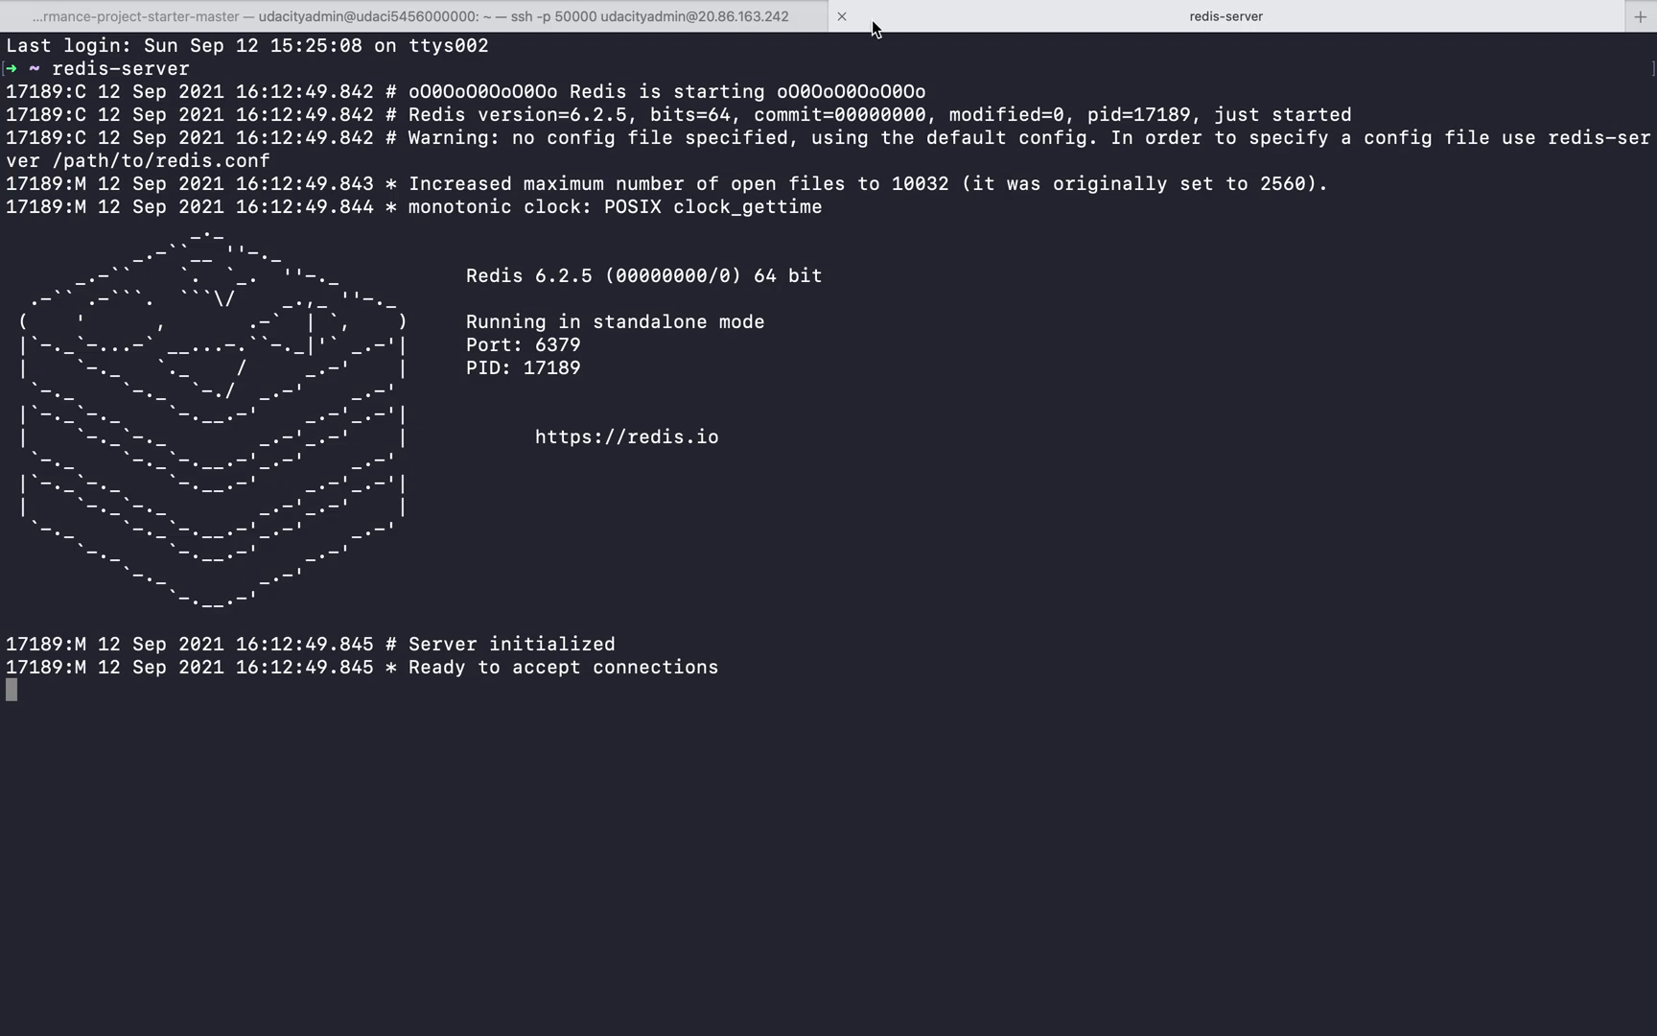
click(842, 16)
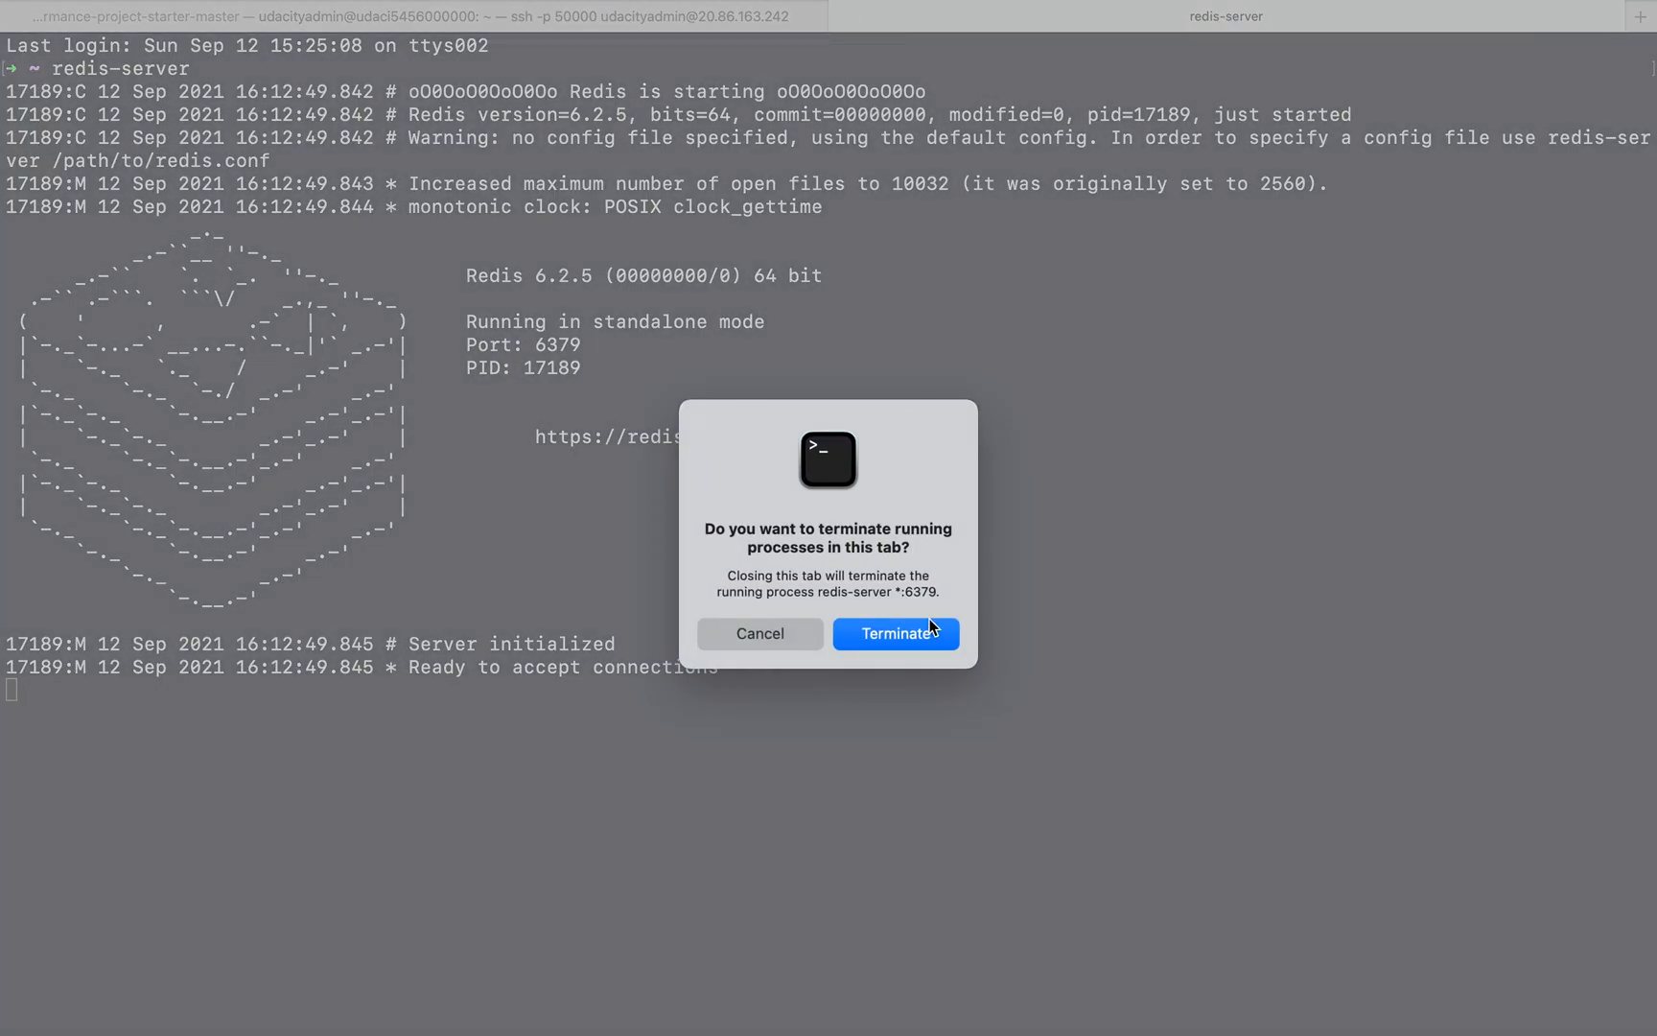
click(877, 635)
key(super+t)
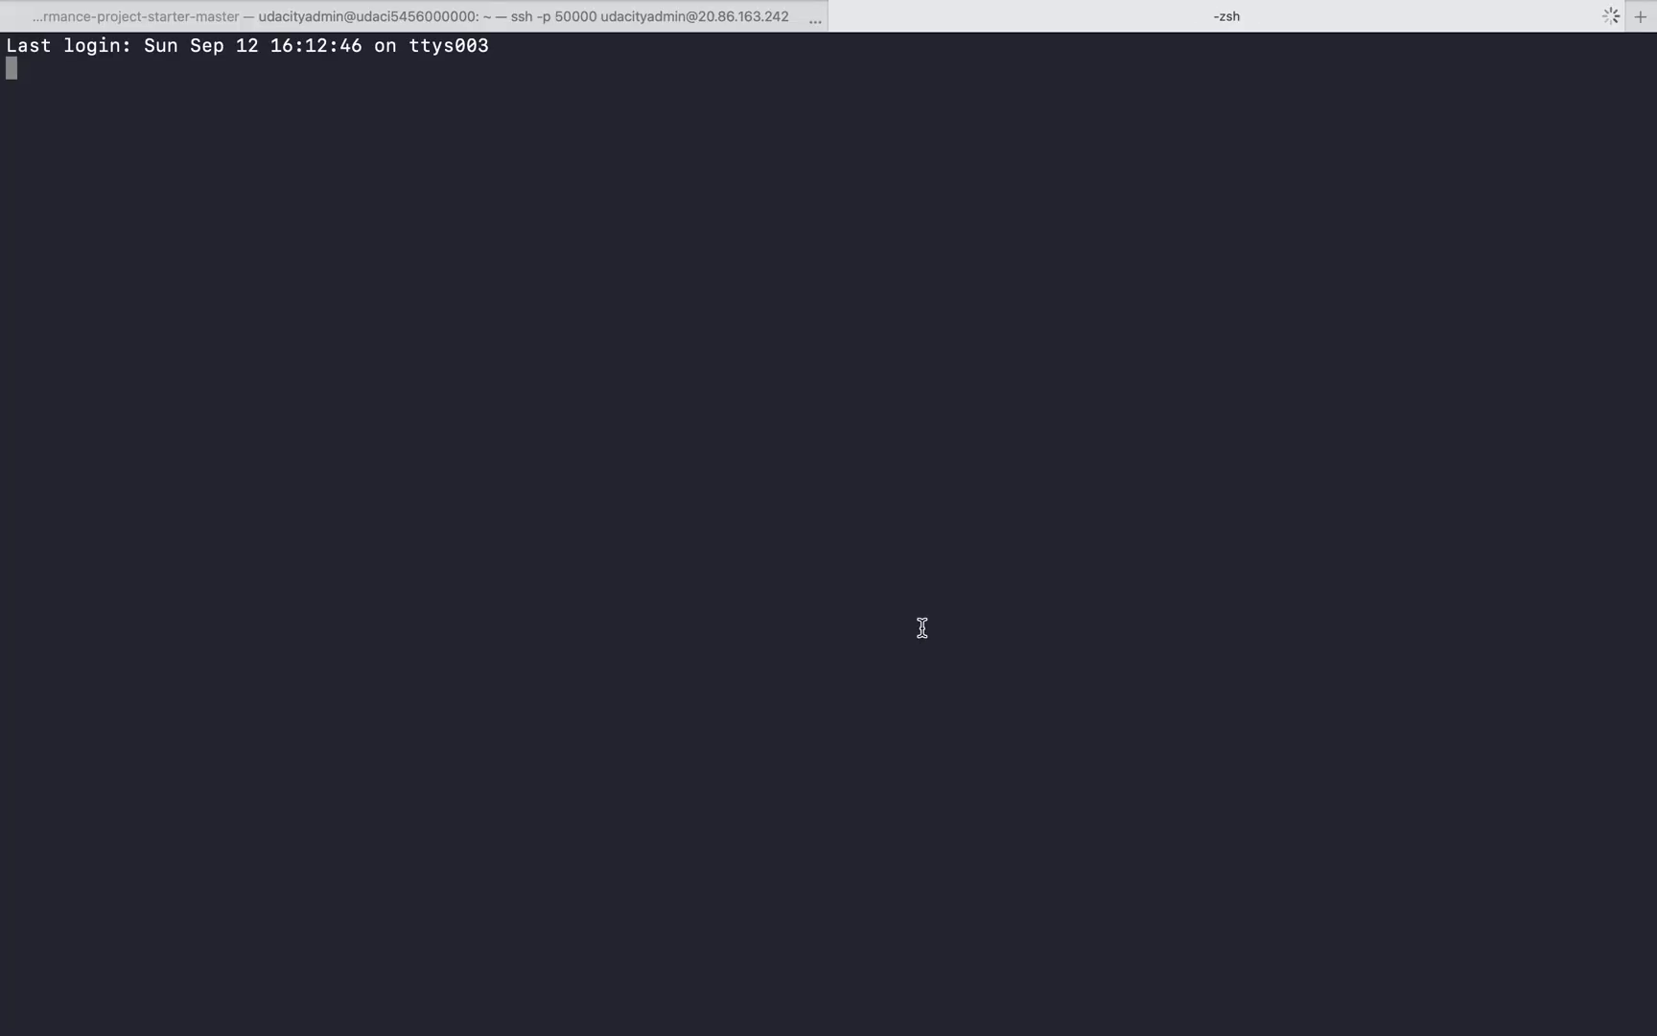
click(598, 8)
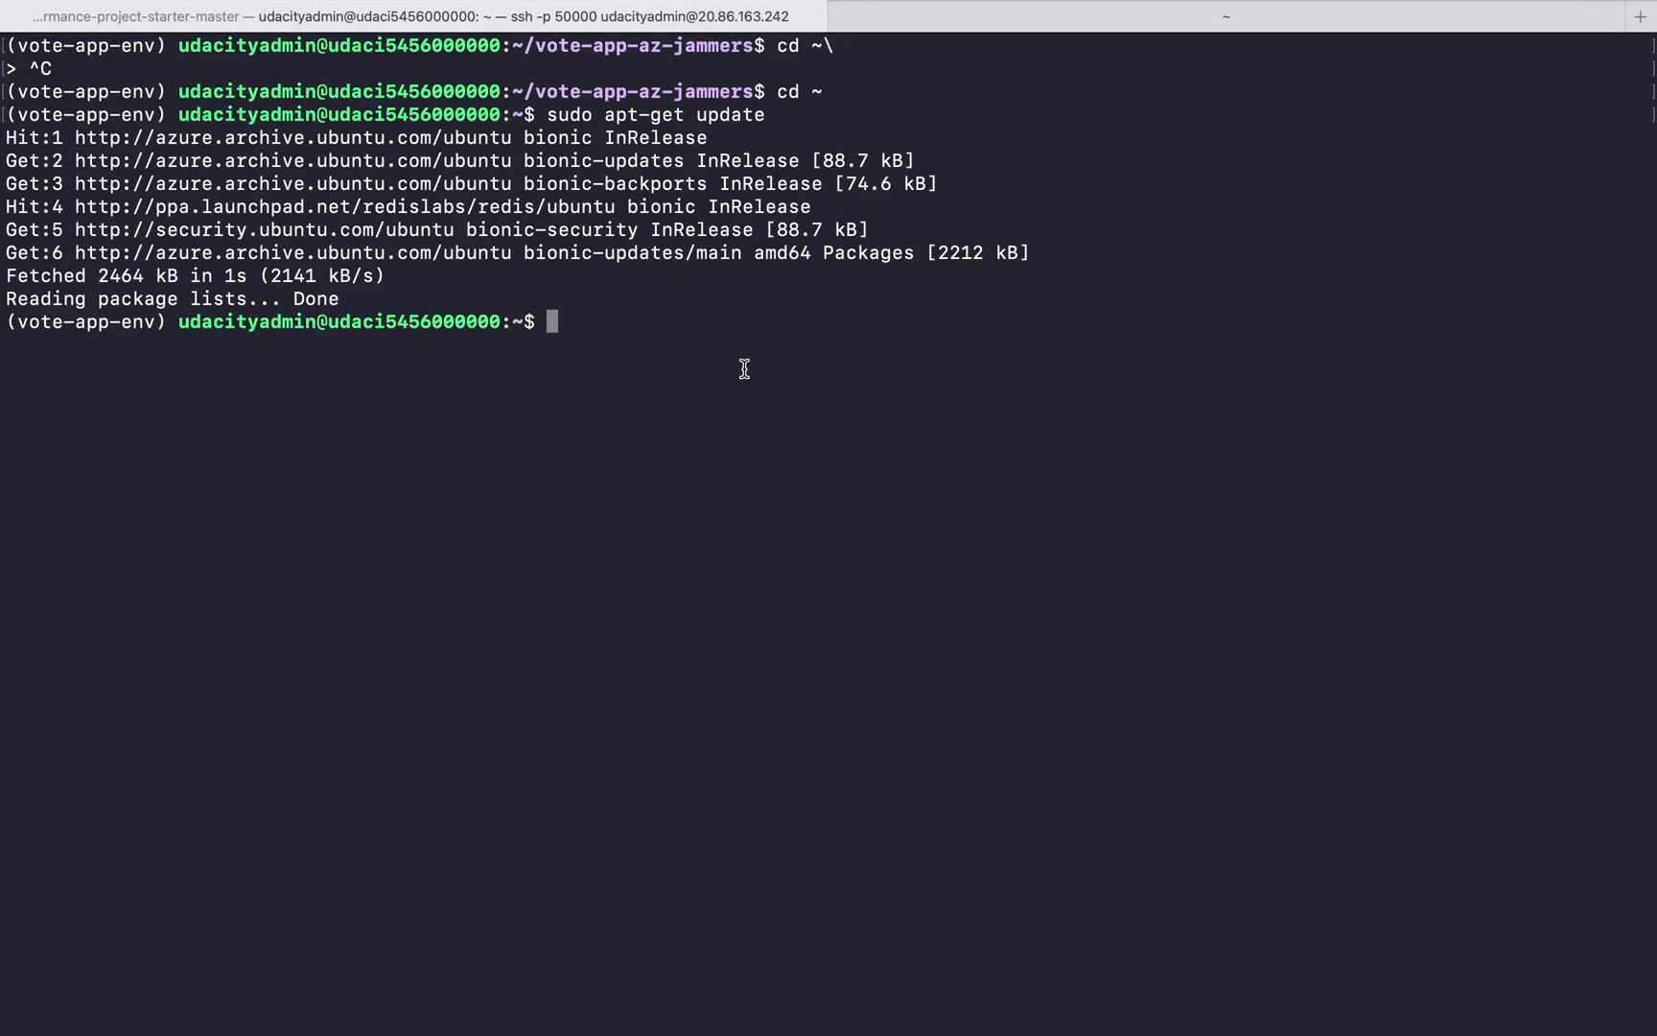
key(Up)
key(BackSpace)
key(BackSpace)
key(BackSpace)
key(BackSpace)
key(BackSpace)
key(BackSpace)
key(BackSpace)
key(BackSpace)
key(BackSpace)
key(BackSpace)
key(BackSpace)
key(BackSpace)
key(BackSpace)
key(BackSpace)
key(BackSpace)
key(BackSpace)
key(BackSpace)
key(BackSpace)
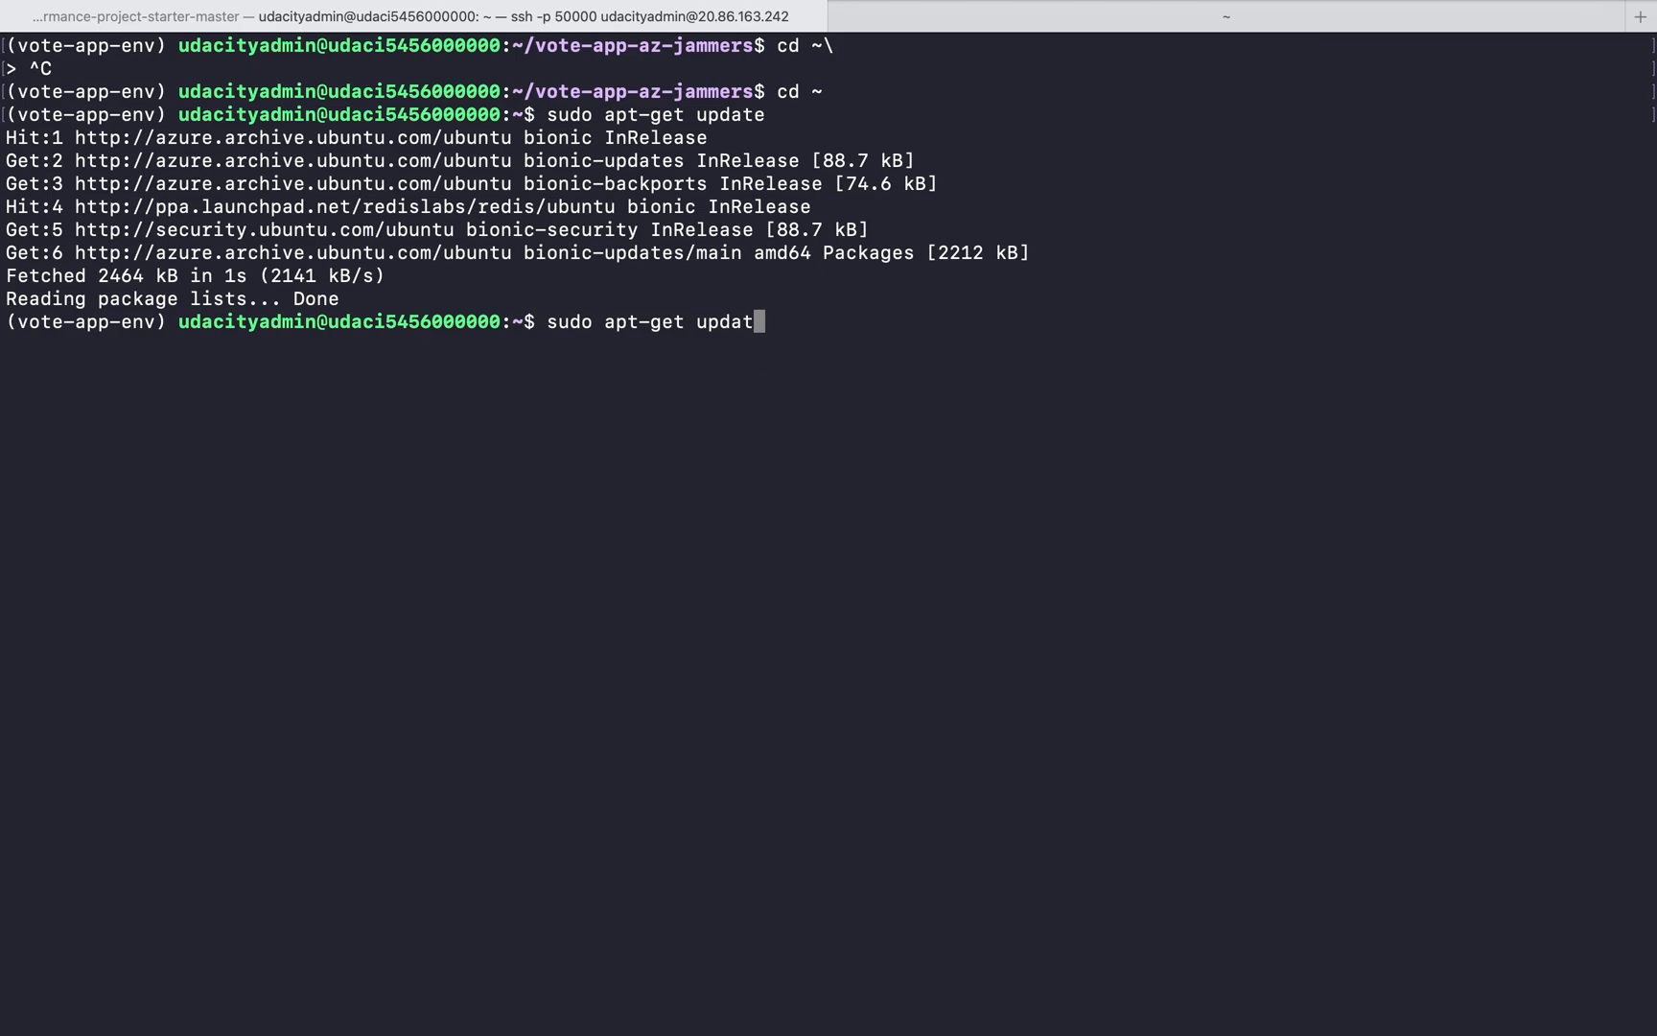
key(BackSpace)
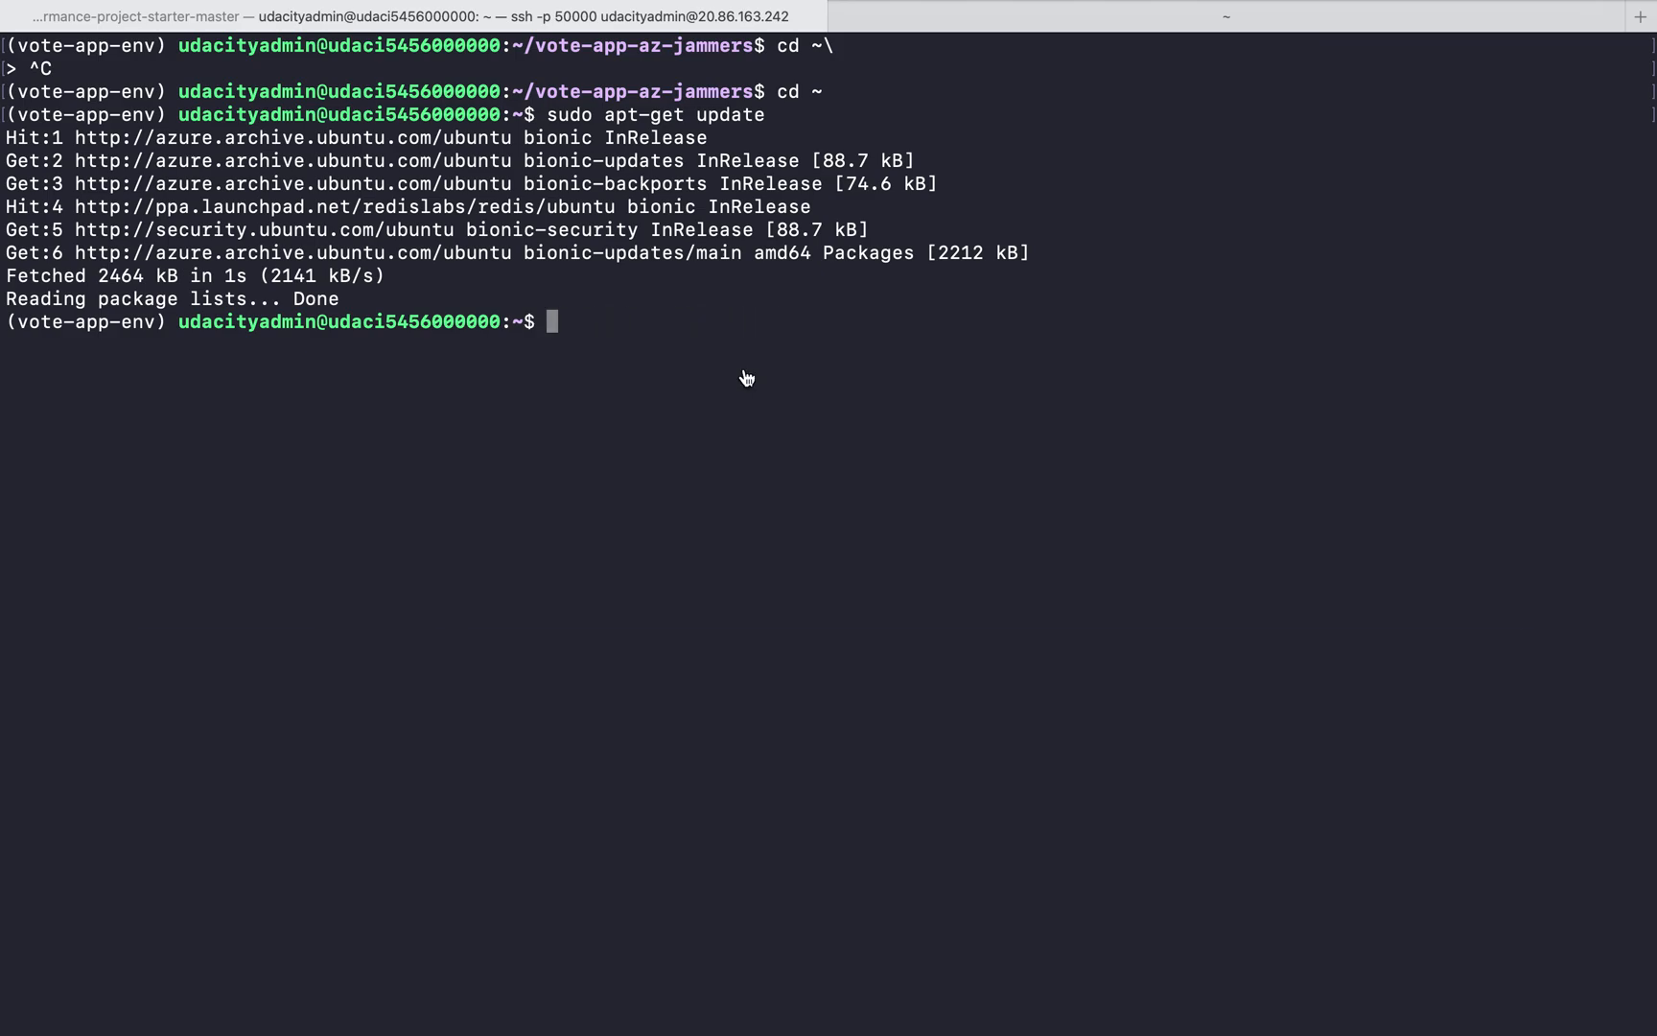
Switch to Brave and copy the sudo apt-get -y install stress command from the autoscale tutorial
key(super+Tab)
key(super+Tab)
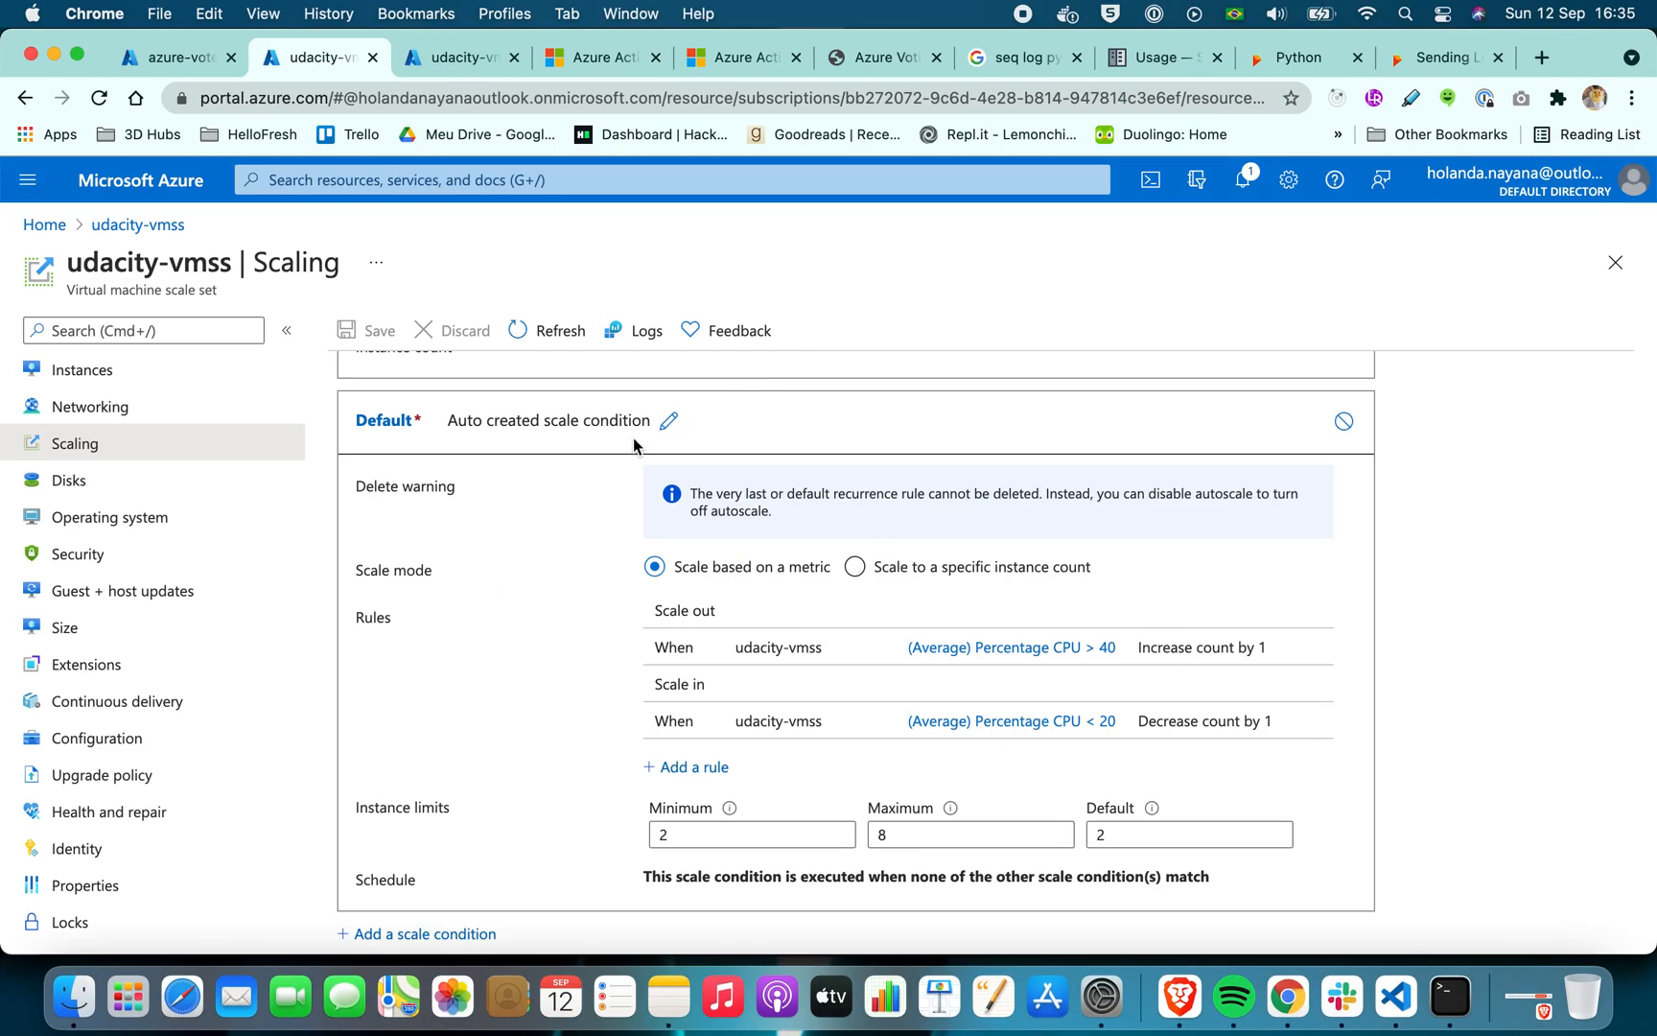
key(super+Tab)
key(super+Tab)
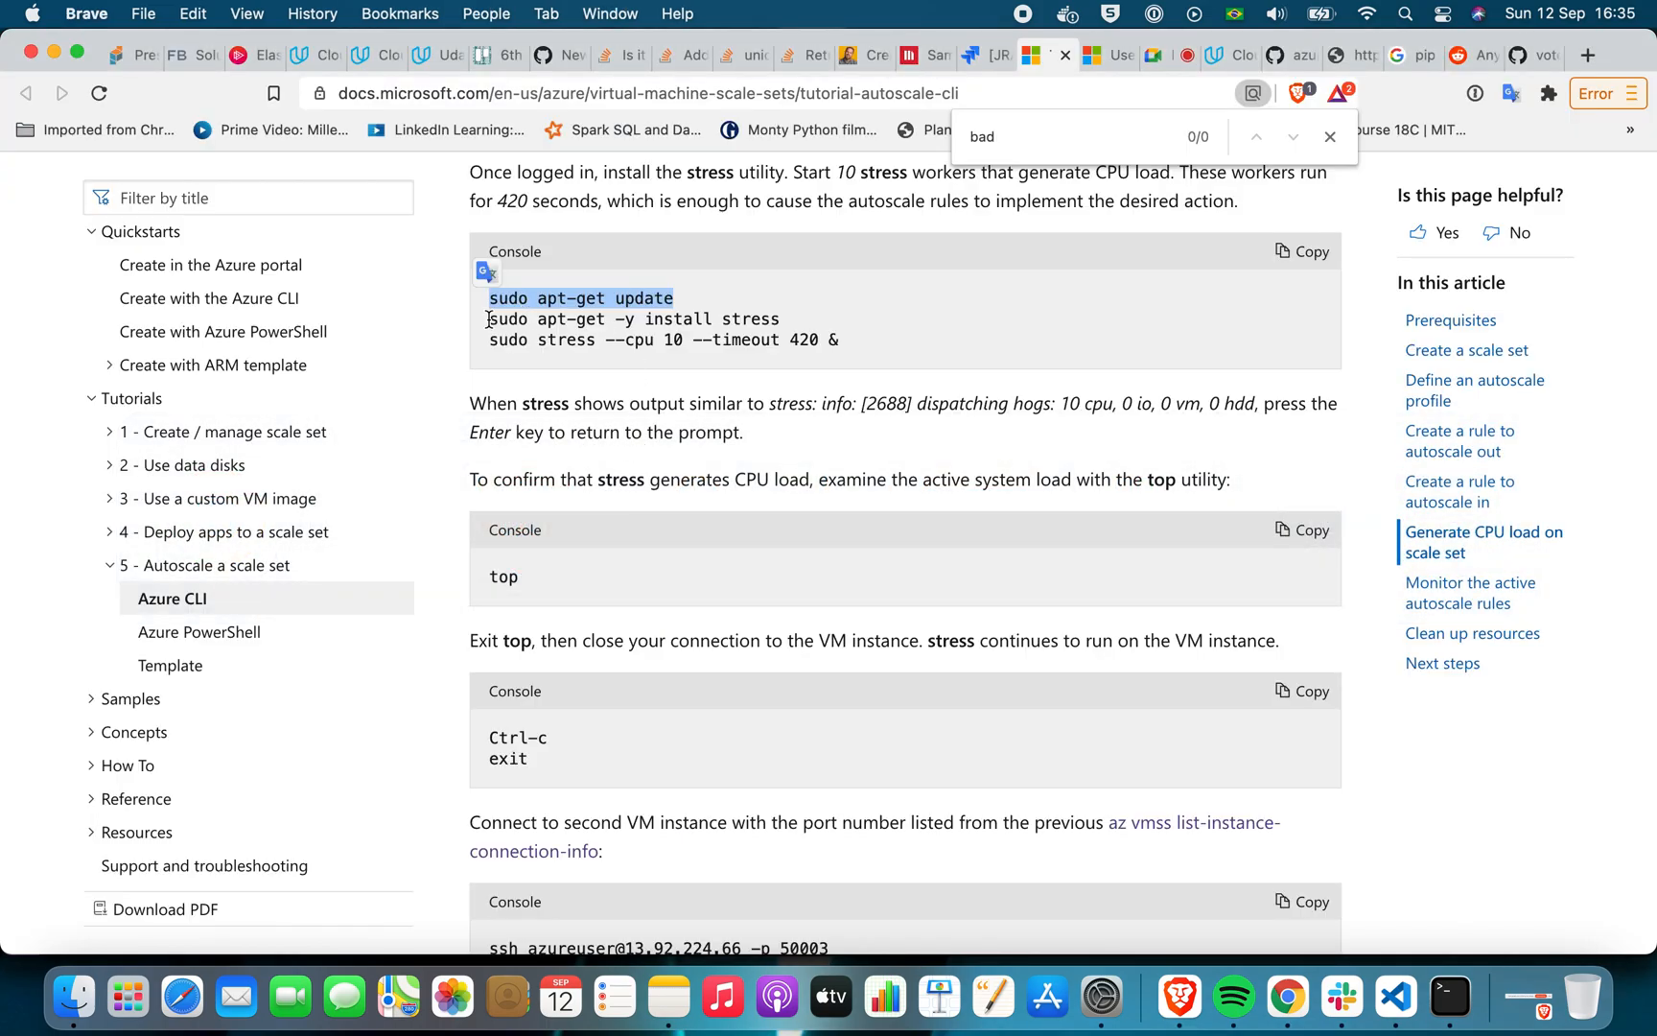
drag(489, 319, 790, 317)
key(super+c)
Switch to Terminal and run sudo apt-get -y install stress in the VM's SSH session
key(super+Tab)
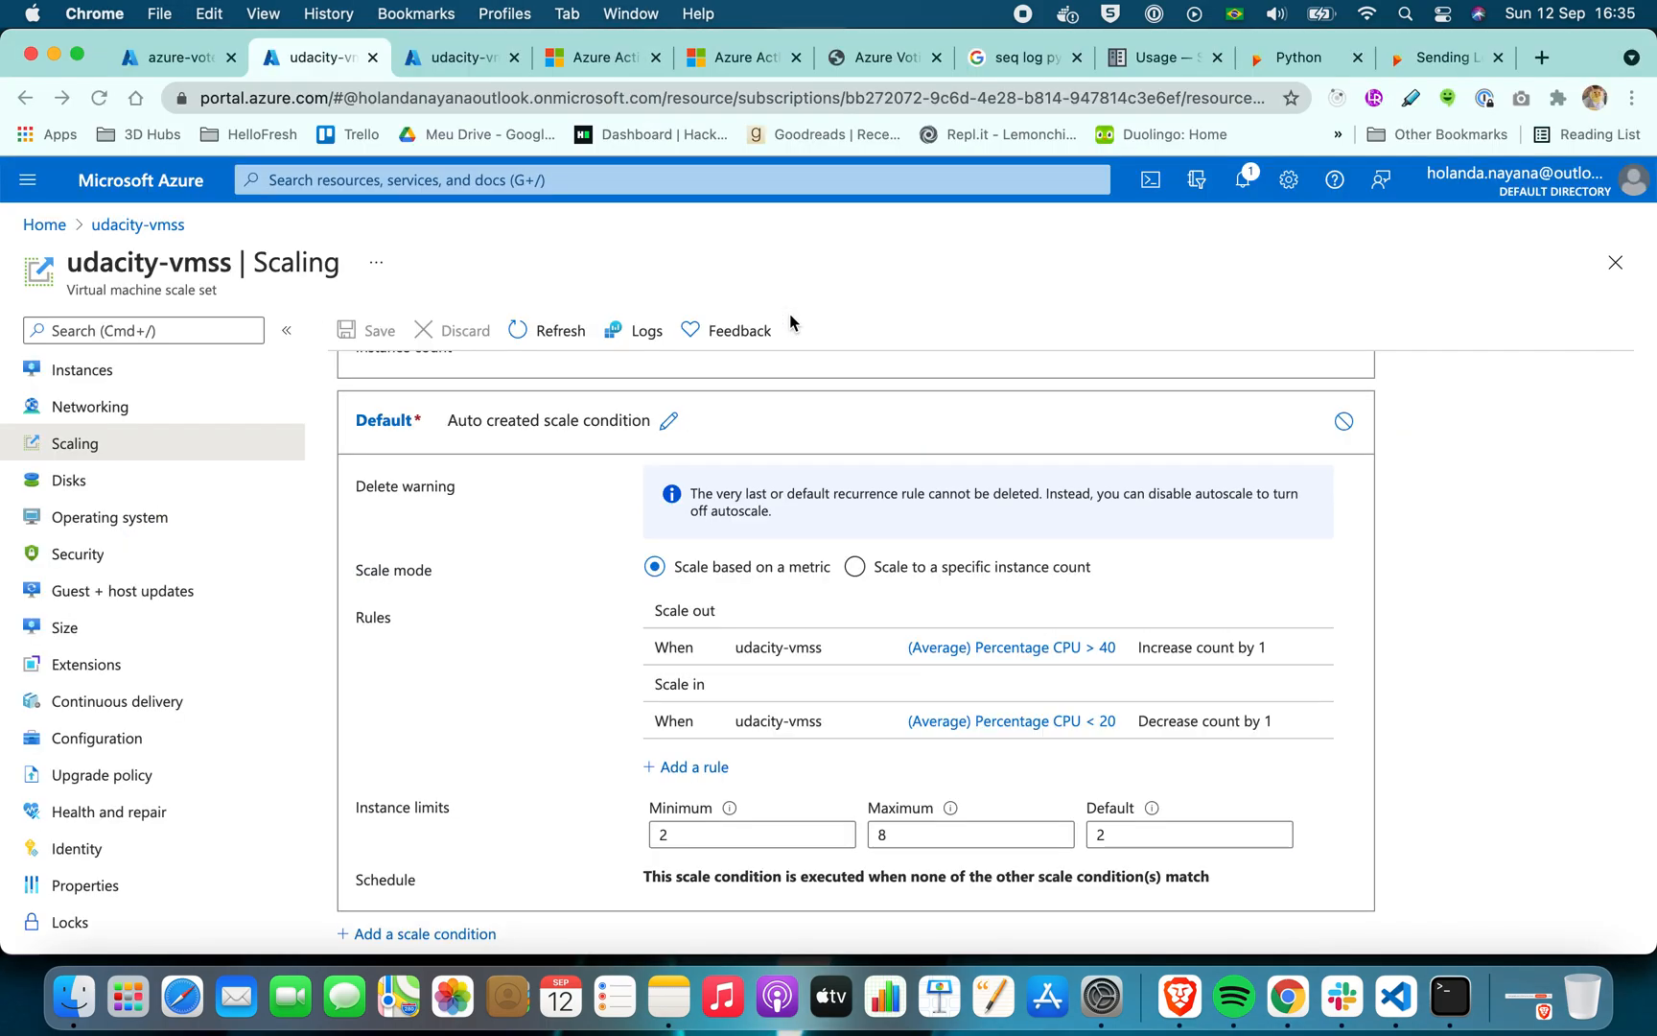
key(super+Tab)
key(super+Tab)
key(super+Tab)
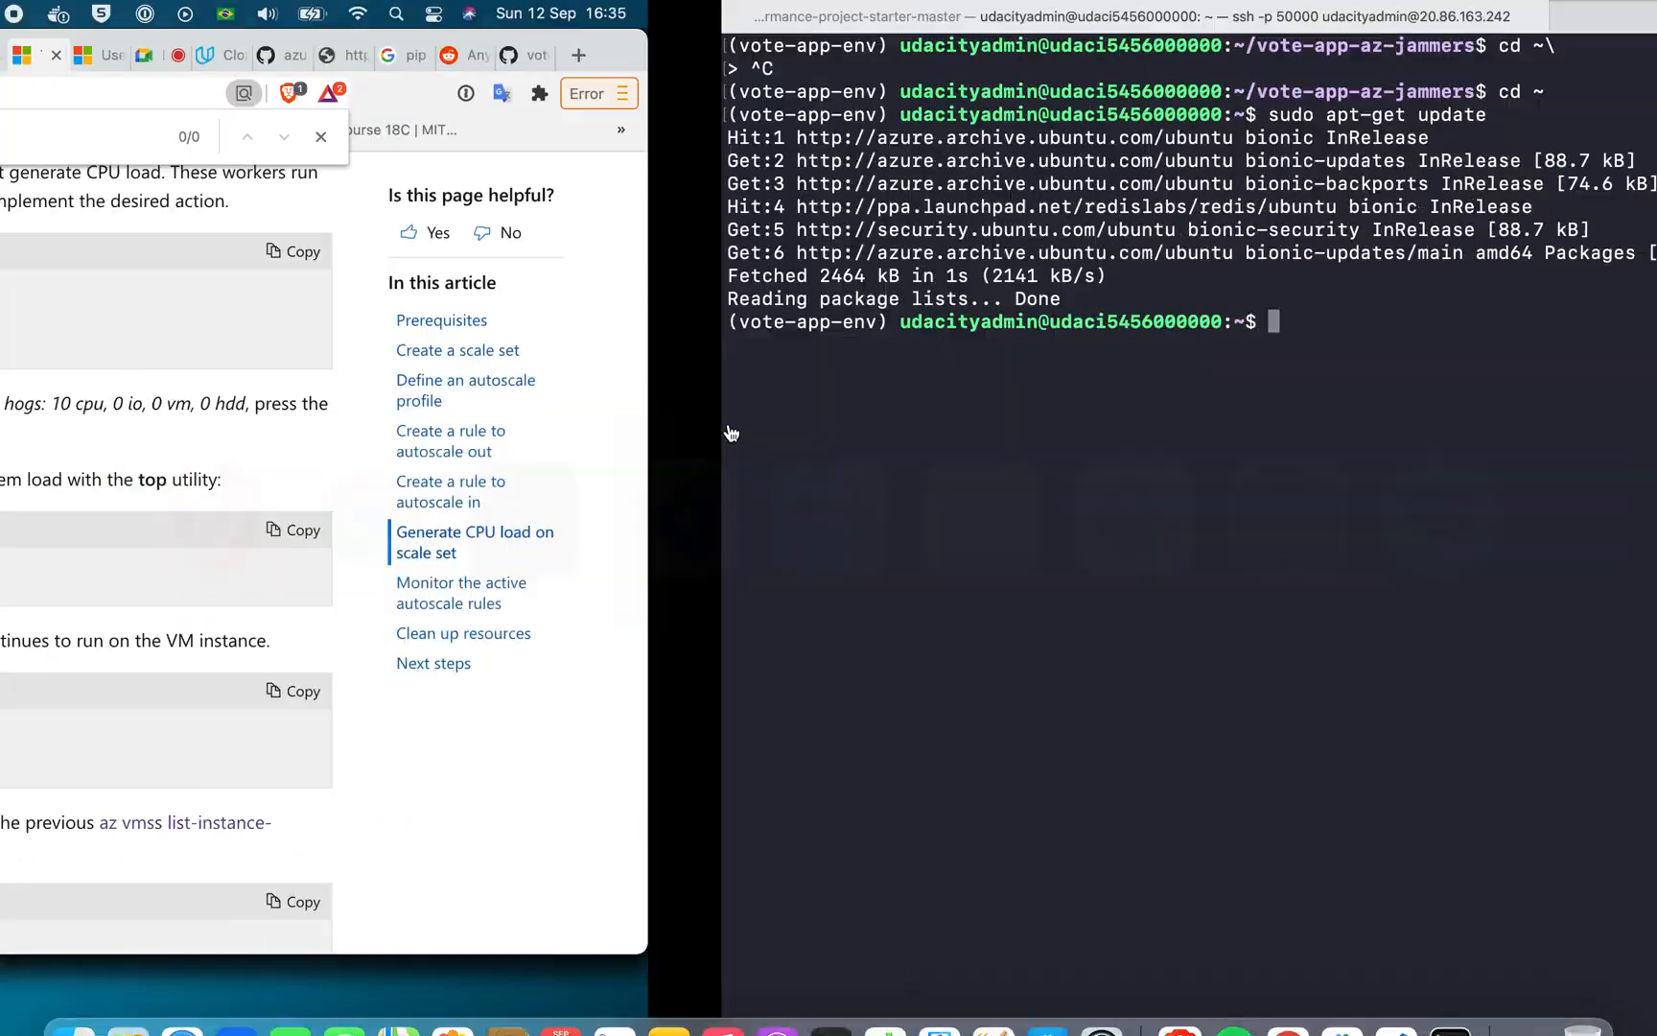
key(super+v)
key(Return)
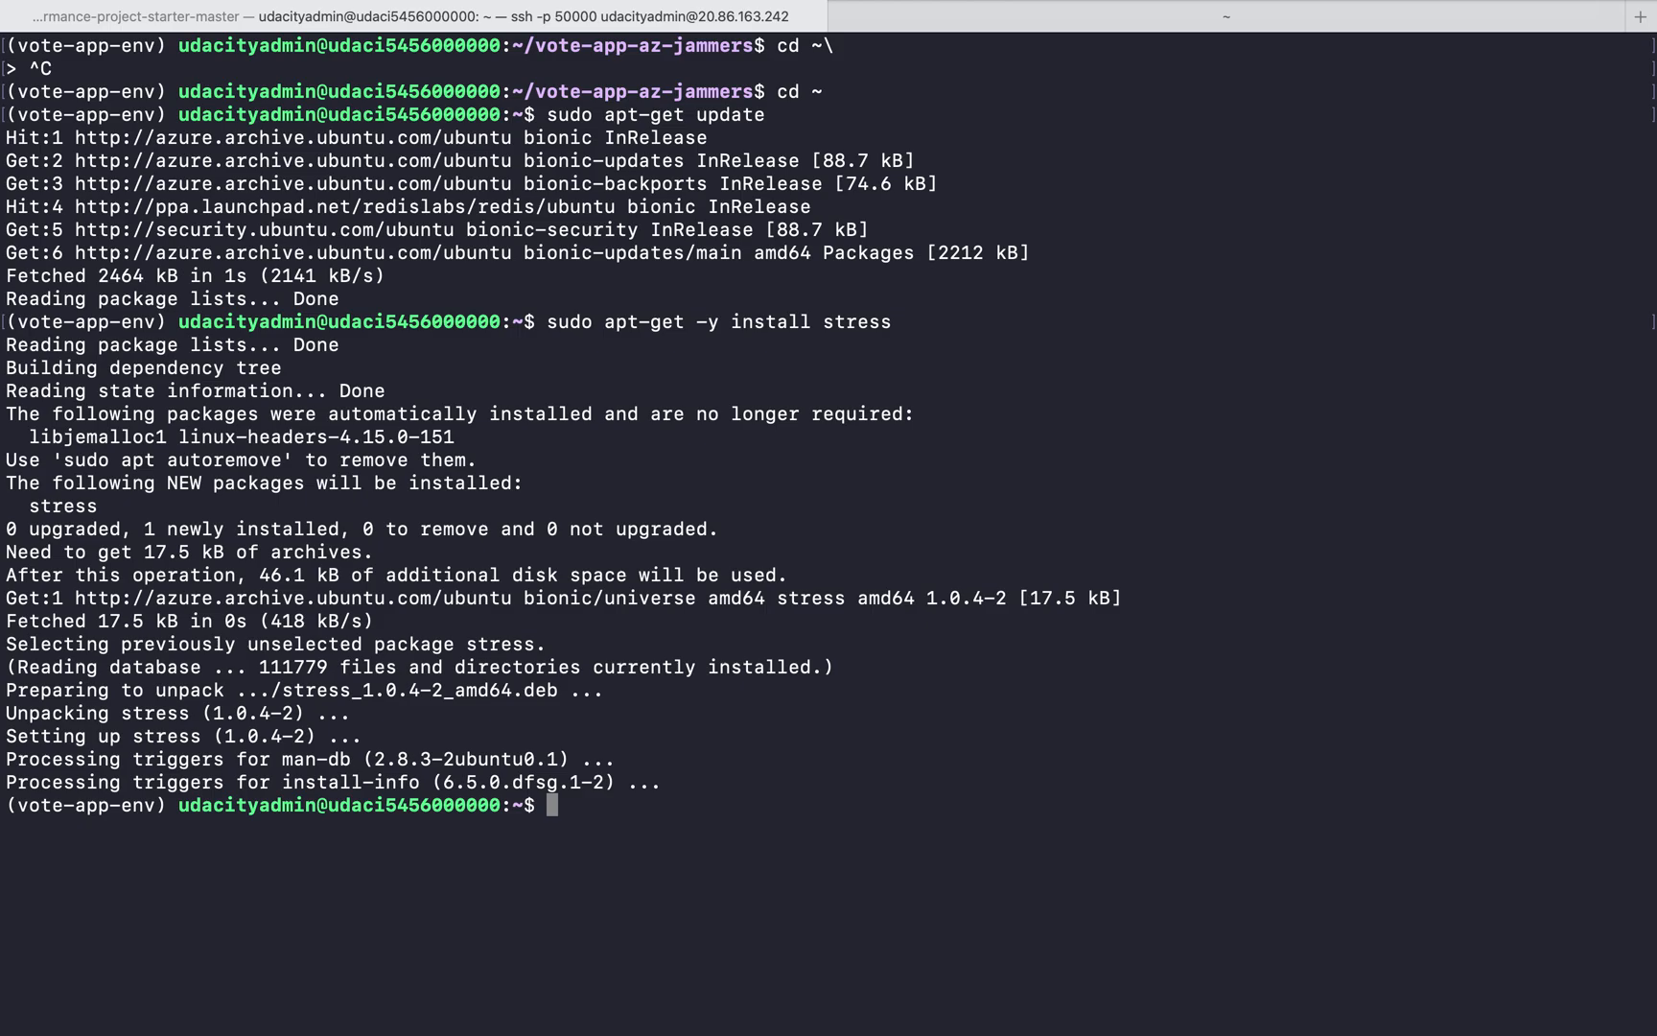
Copy sudo stress --cpu 10 --timeout 420 & from the tutorial in Brave and run it in Terminal's SSH session
key(ctrl+Left)
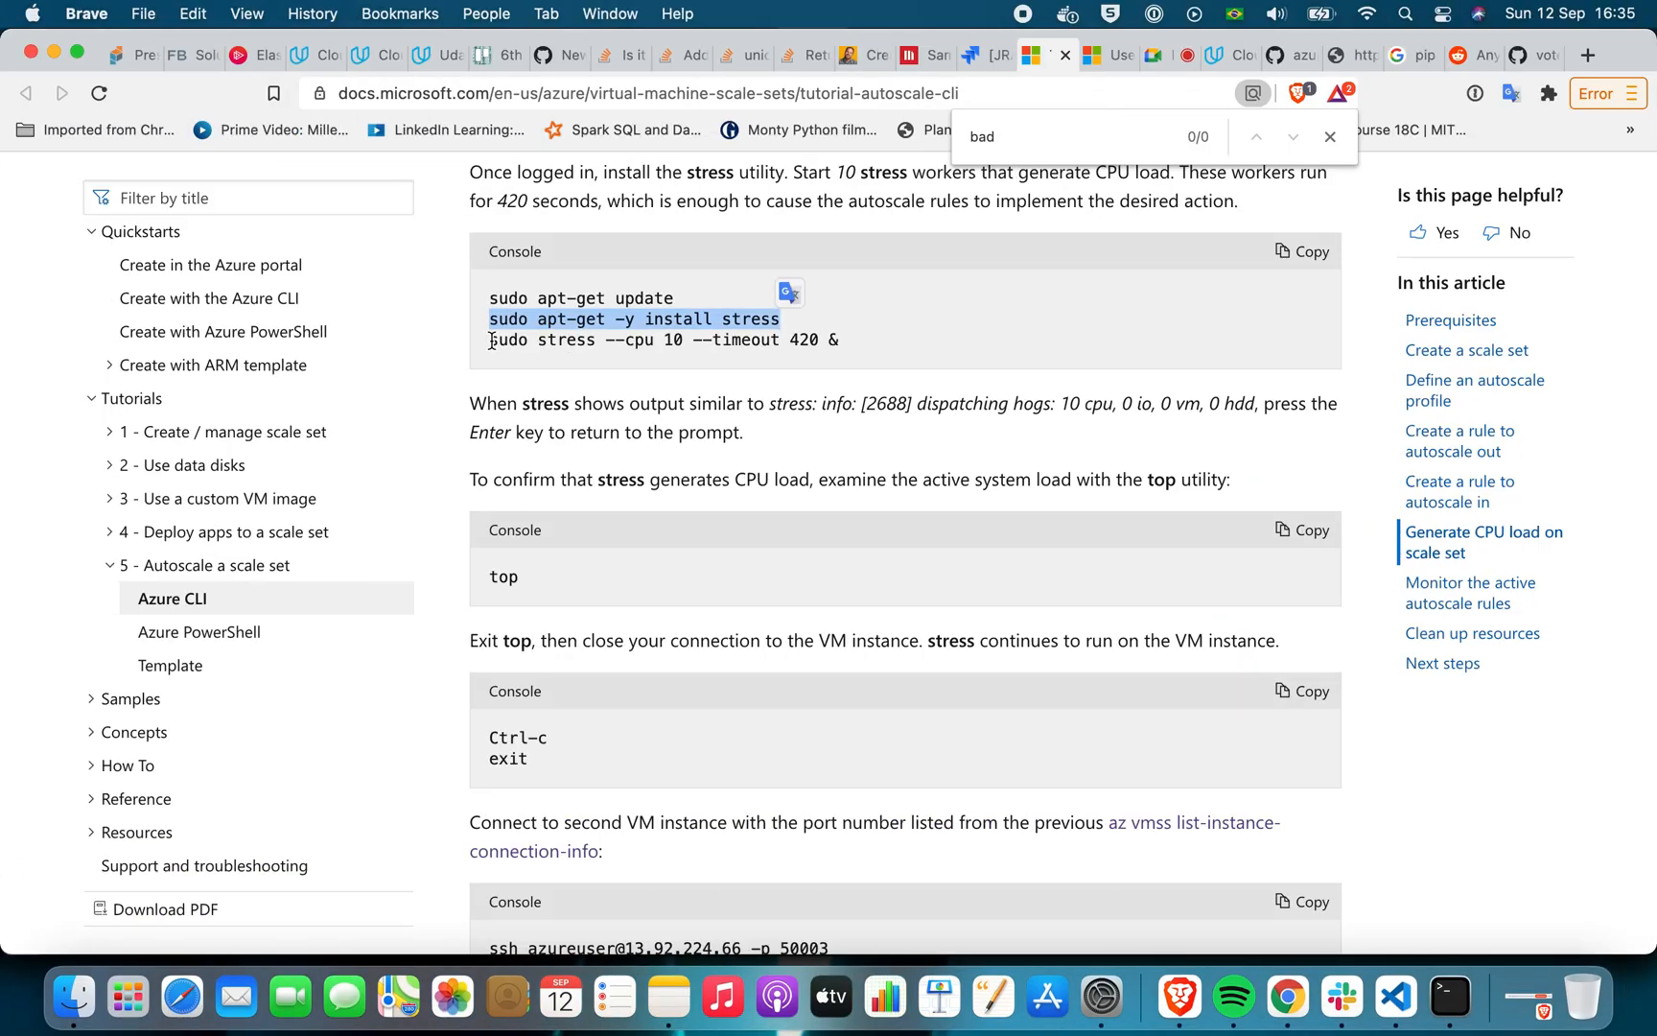
drag(492, 340, 856, 348)
key(super+c)
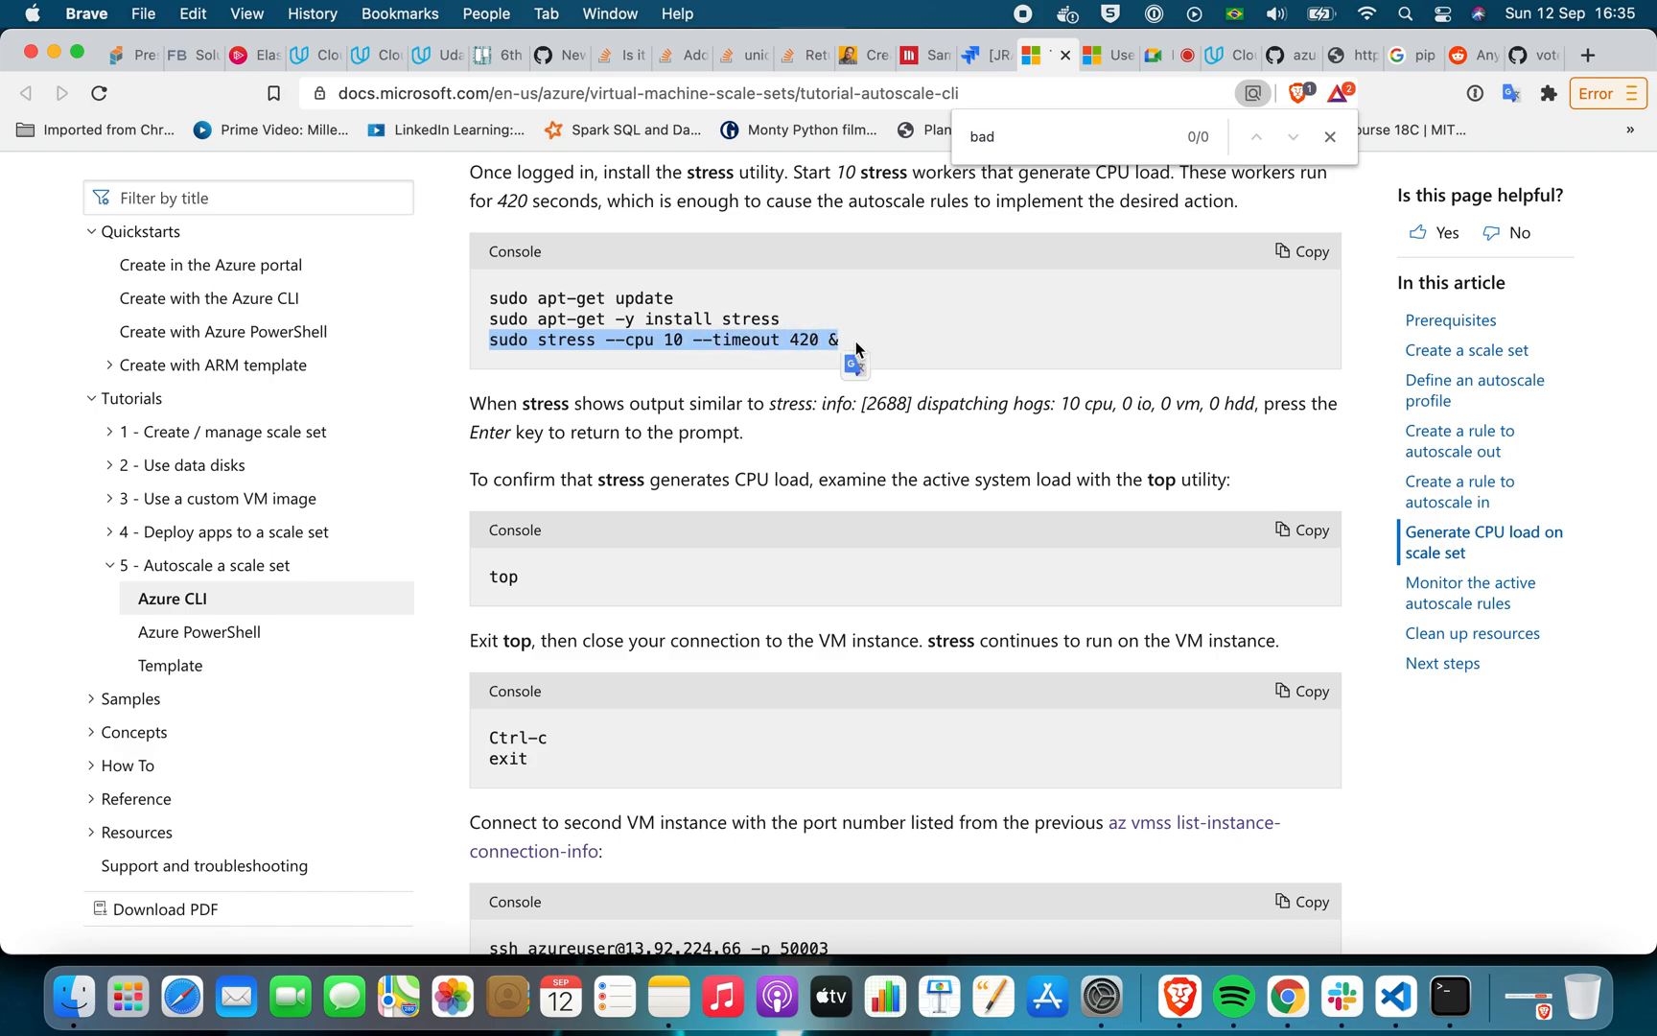
scroll(857, 348, up, 3)
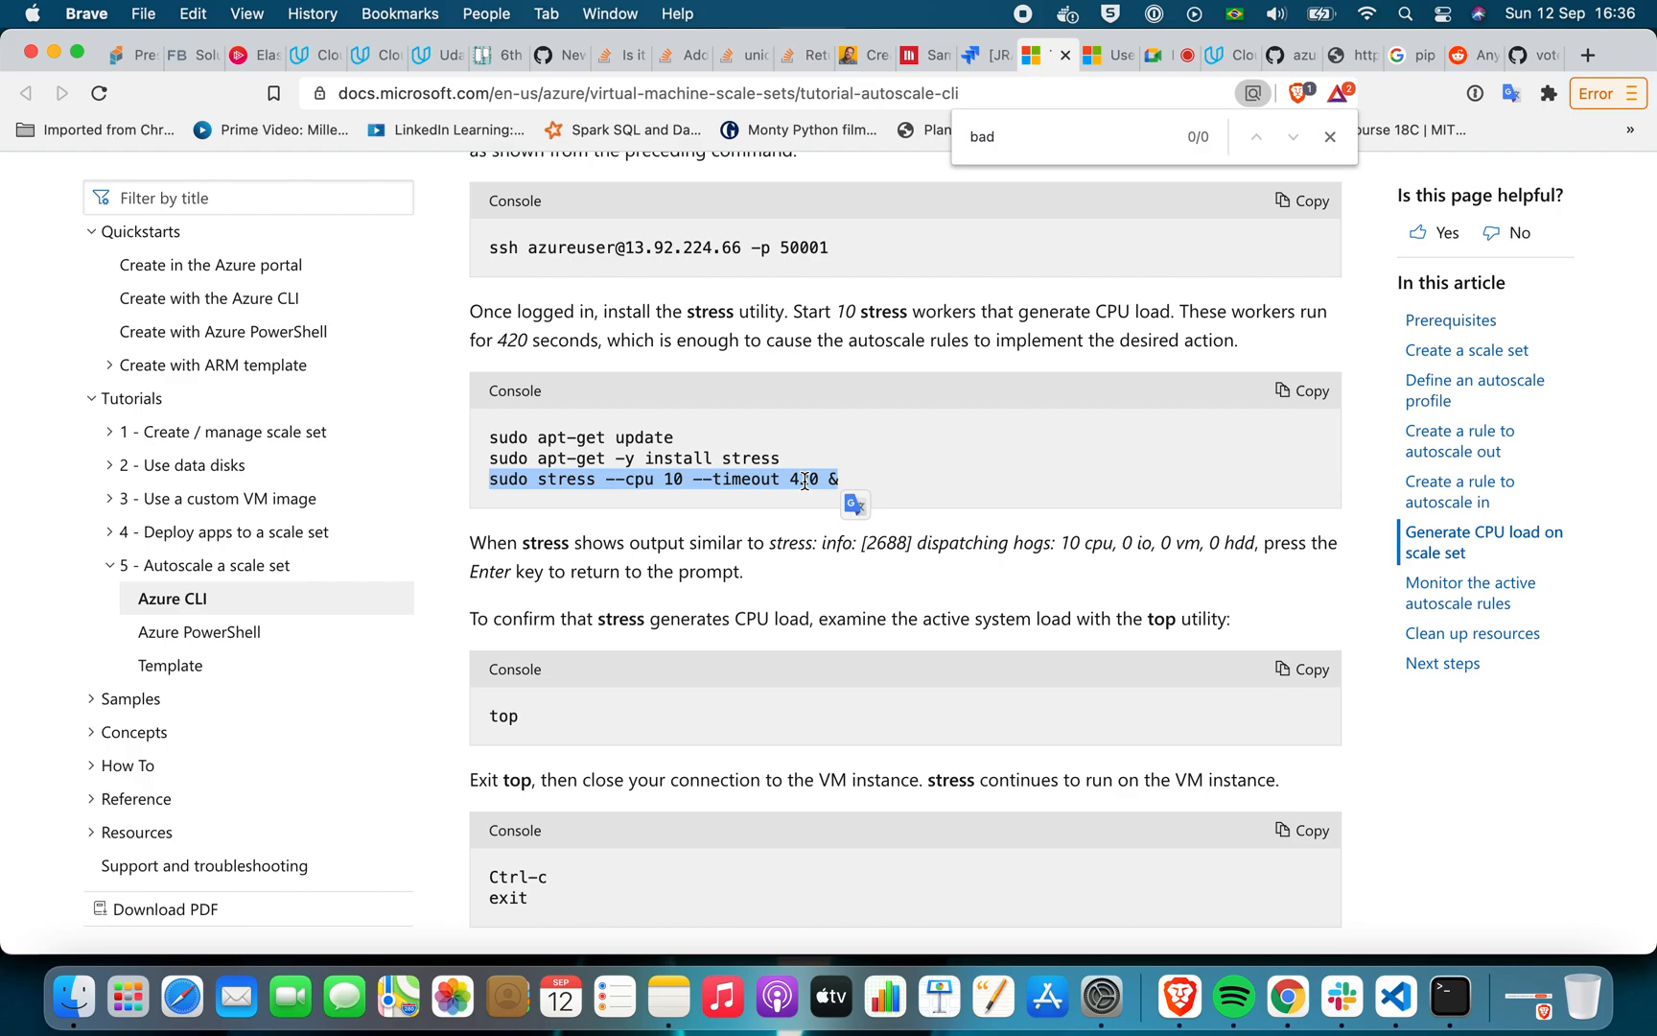
key(ctrl+Right)
key(super+v)
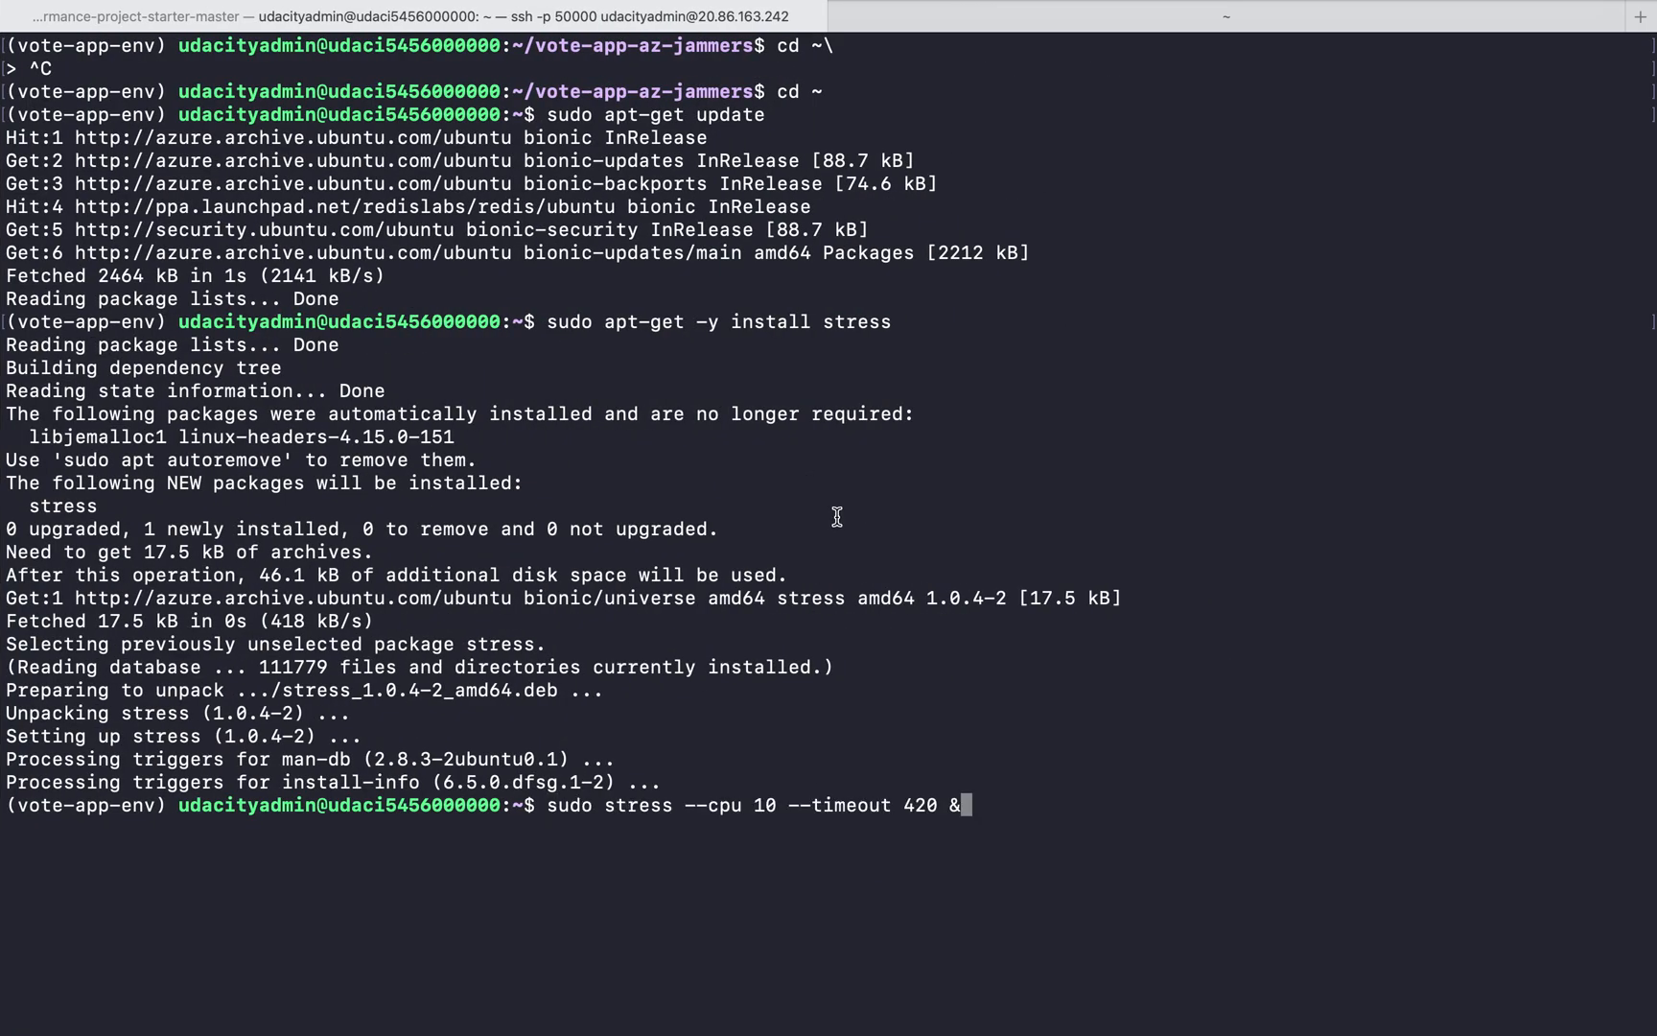
key(Return)
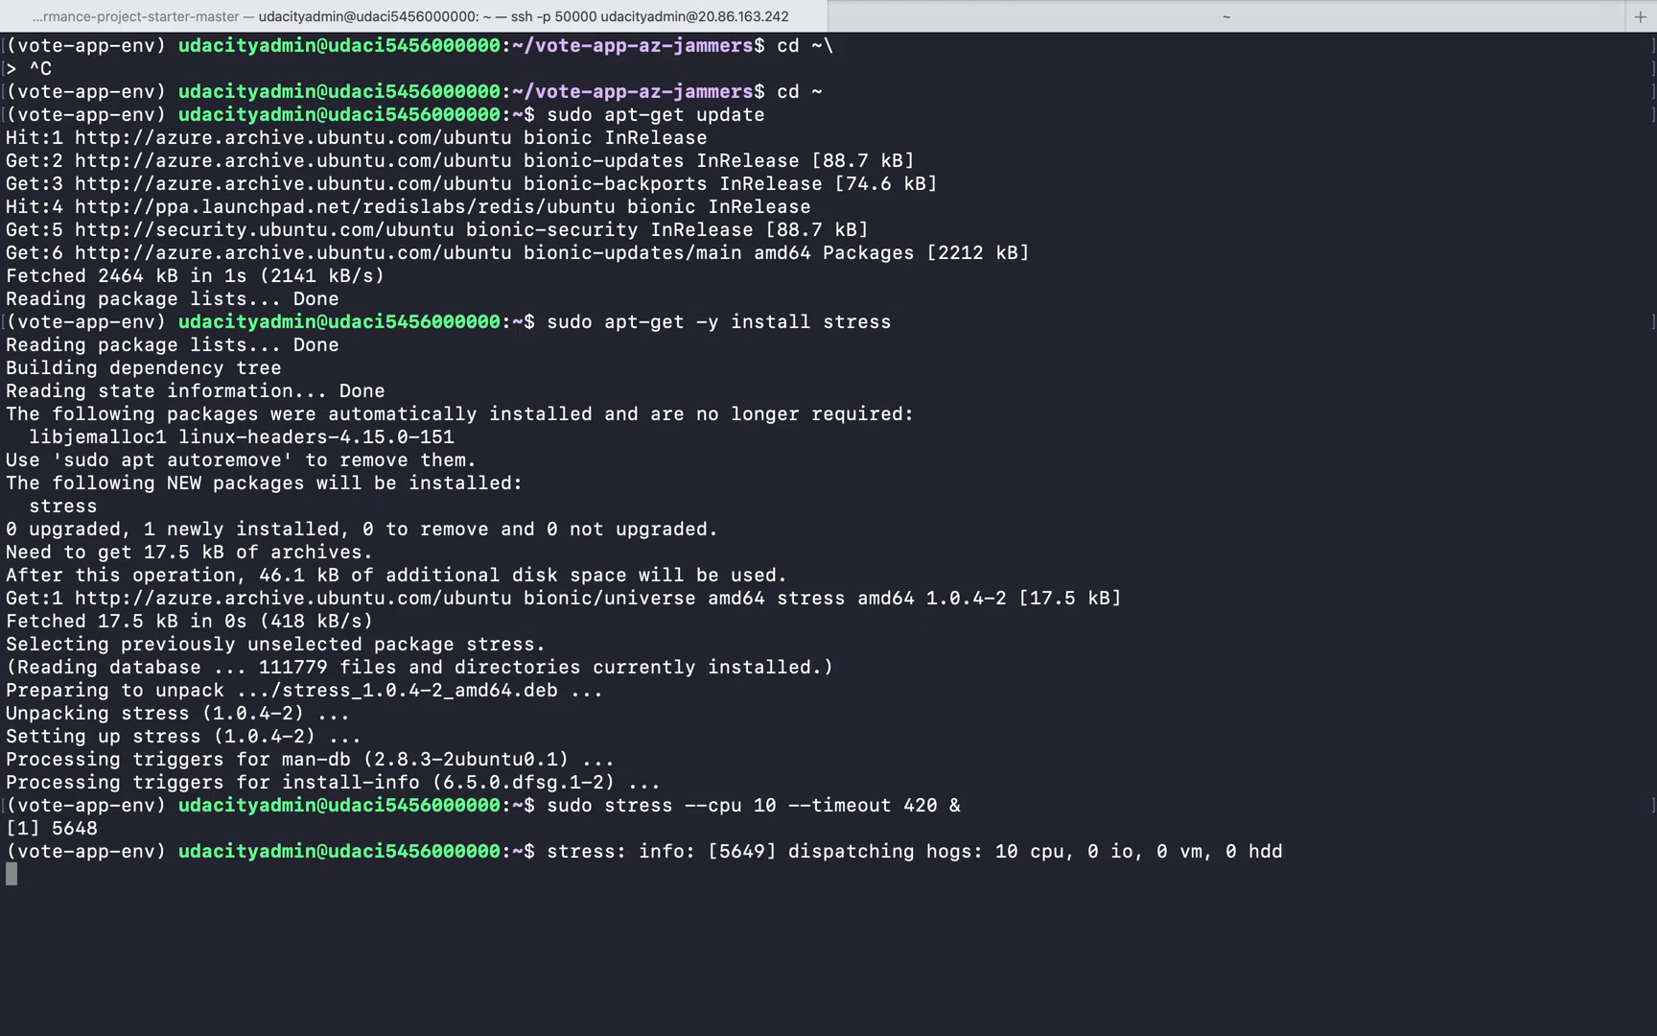
Check the tutorial's instructions following the stress command in Brave, then switch to Terminal and bring back the shell prompt
key(super+Tab)
scroll(875, 484, down, 5)
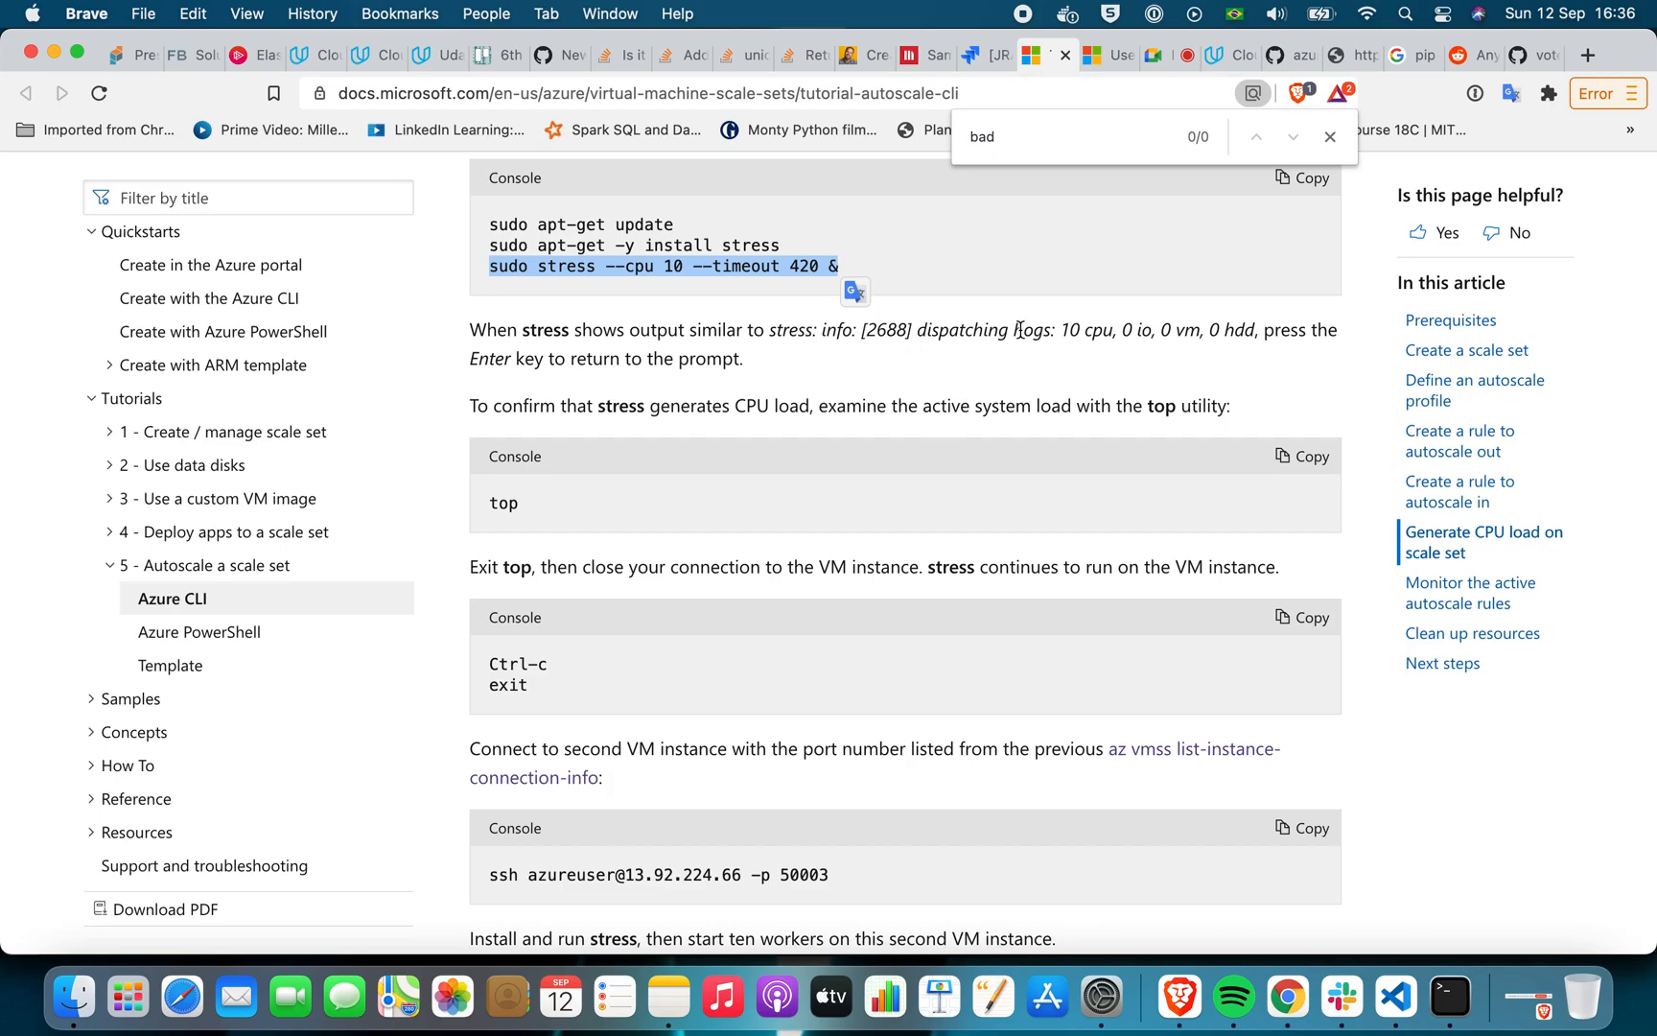
key(super+Tab)
key(super+Tab)
key(super+Tab)
key(Return)
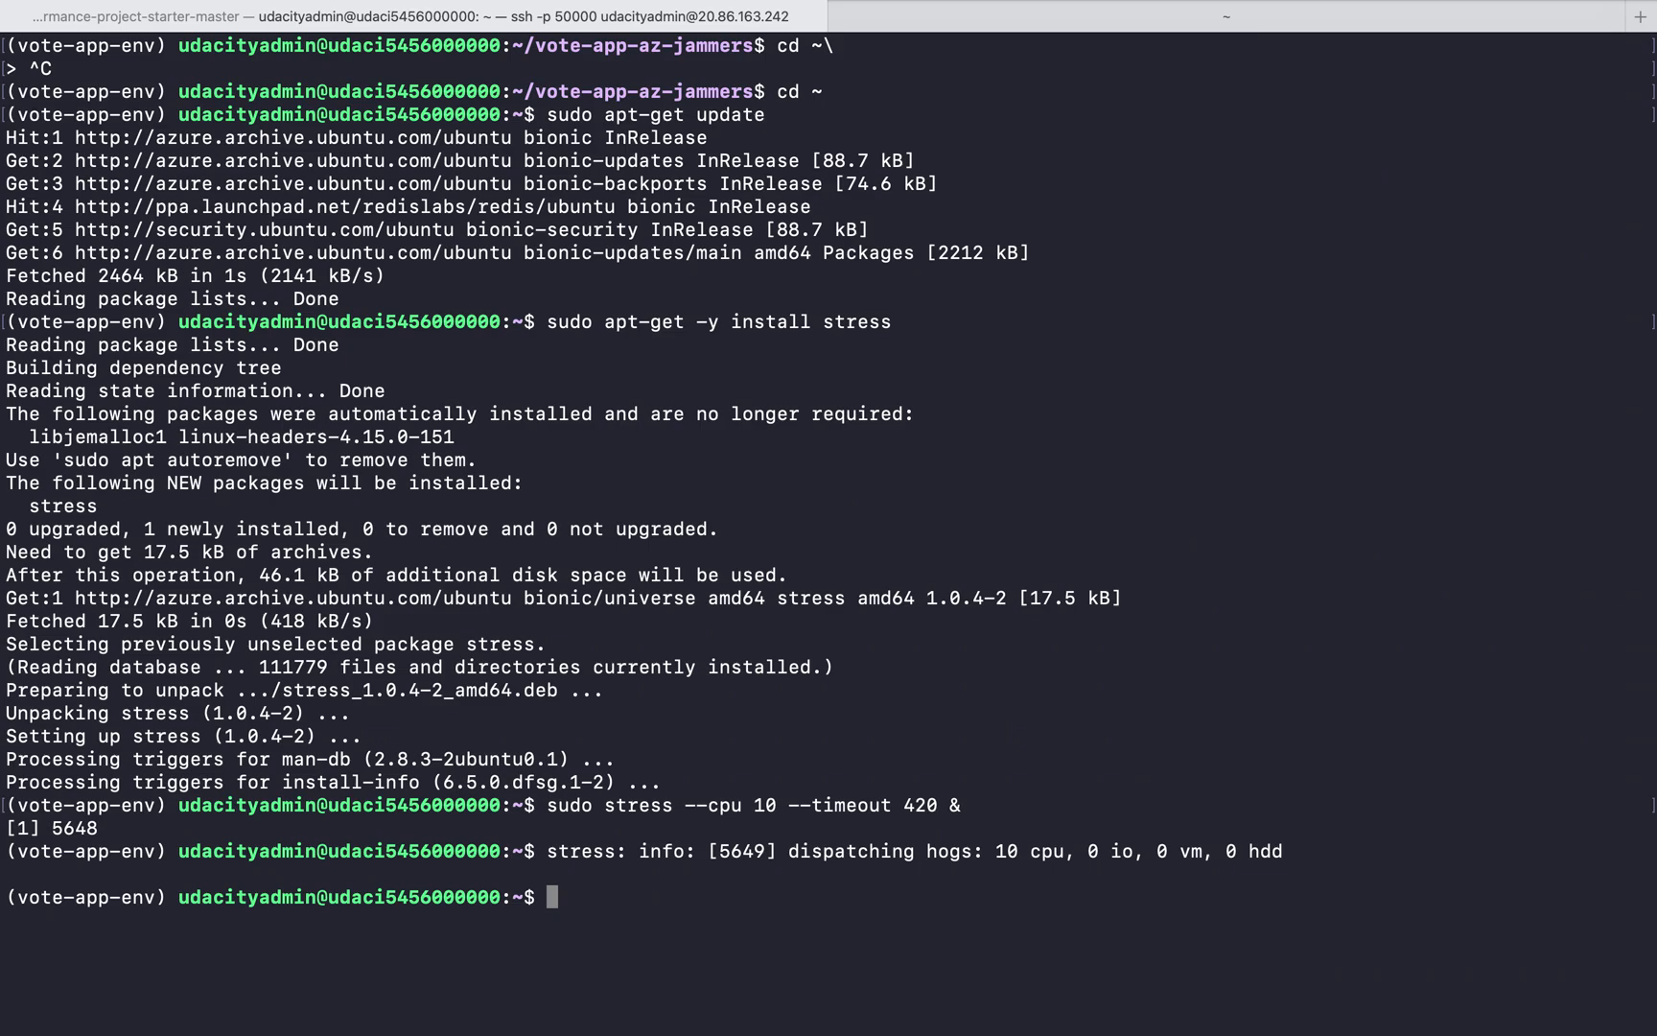
Run top in the VM's SSH session to examine the CPU load of the stress workers
key(super+Tab)
key(super+Tab)
text(top)
key(Return)
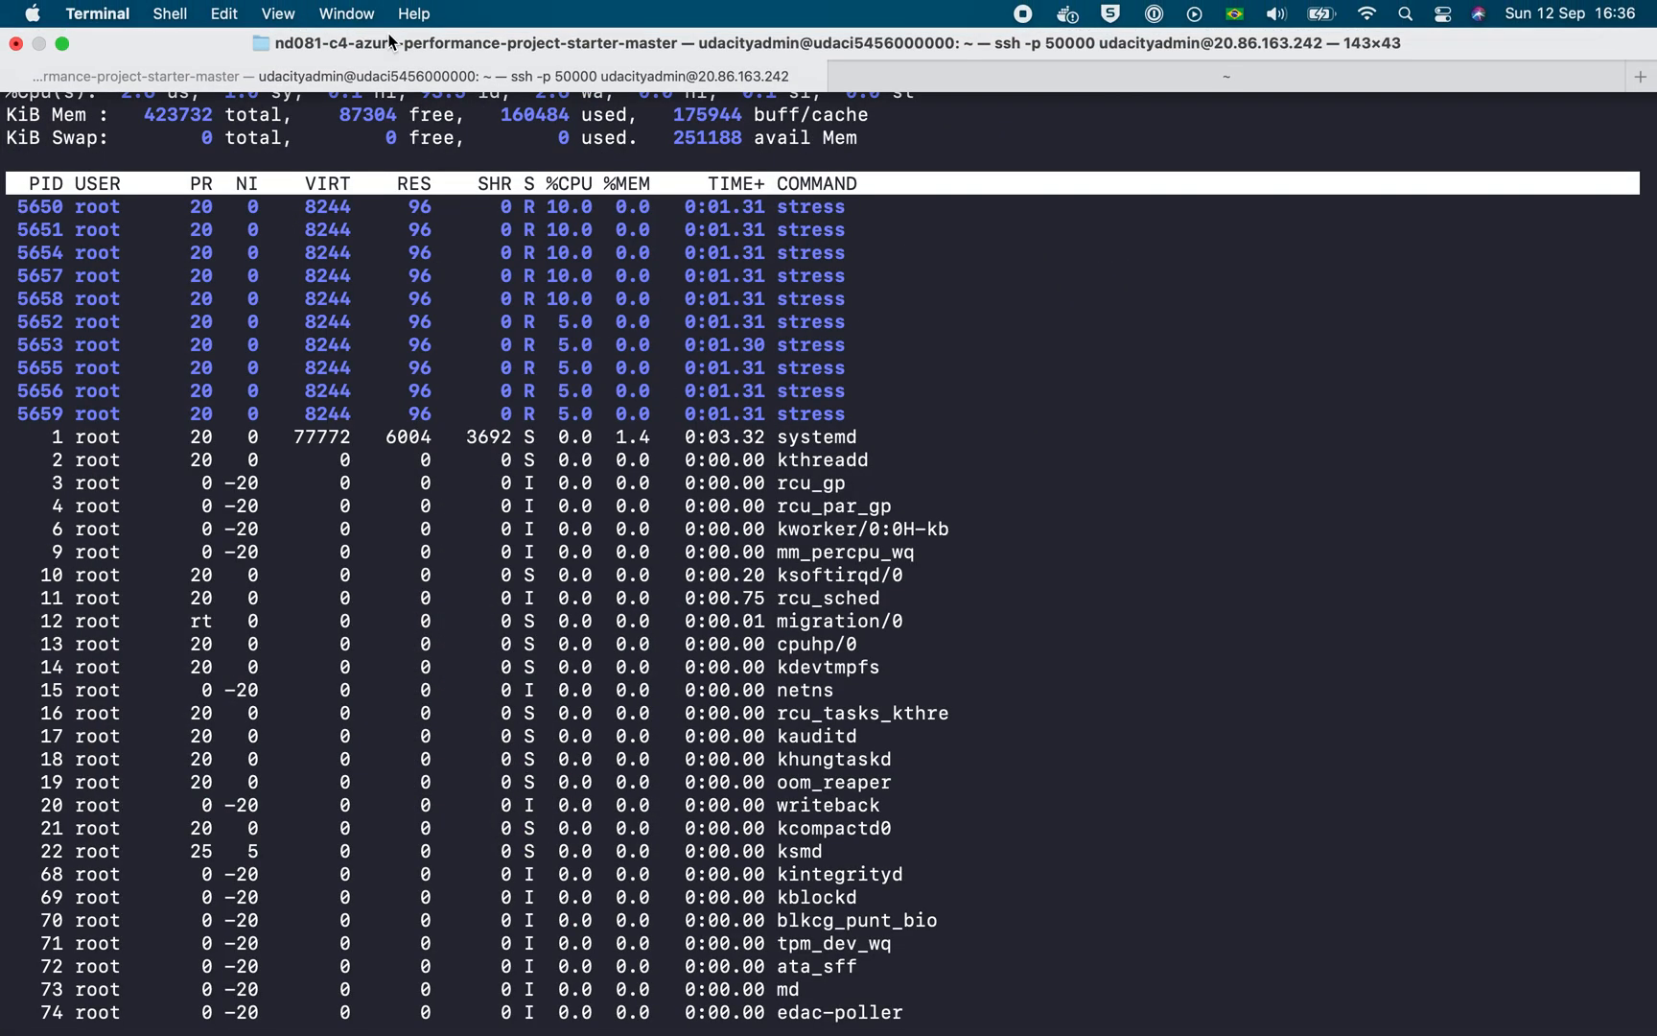
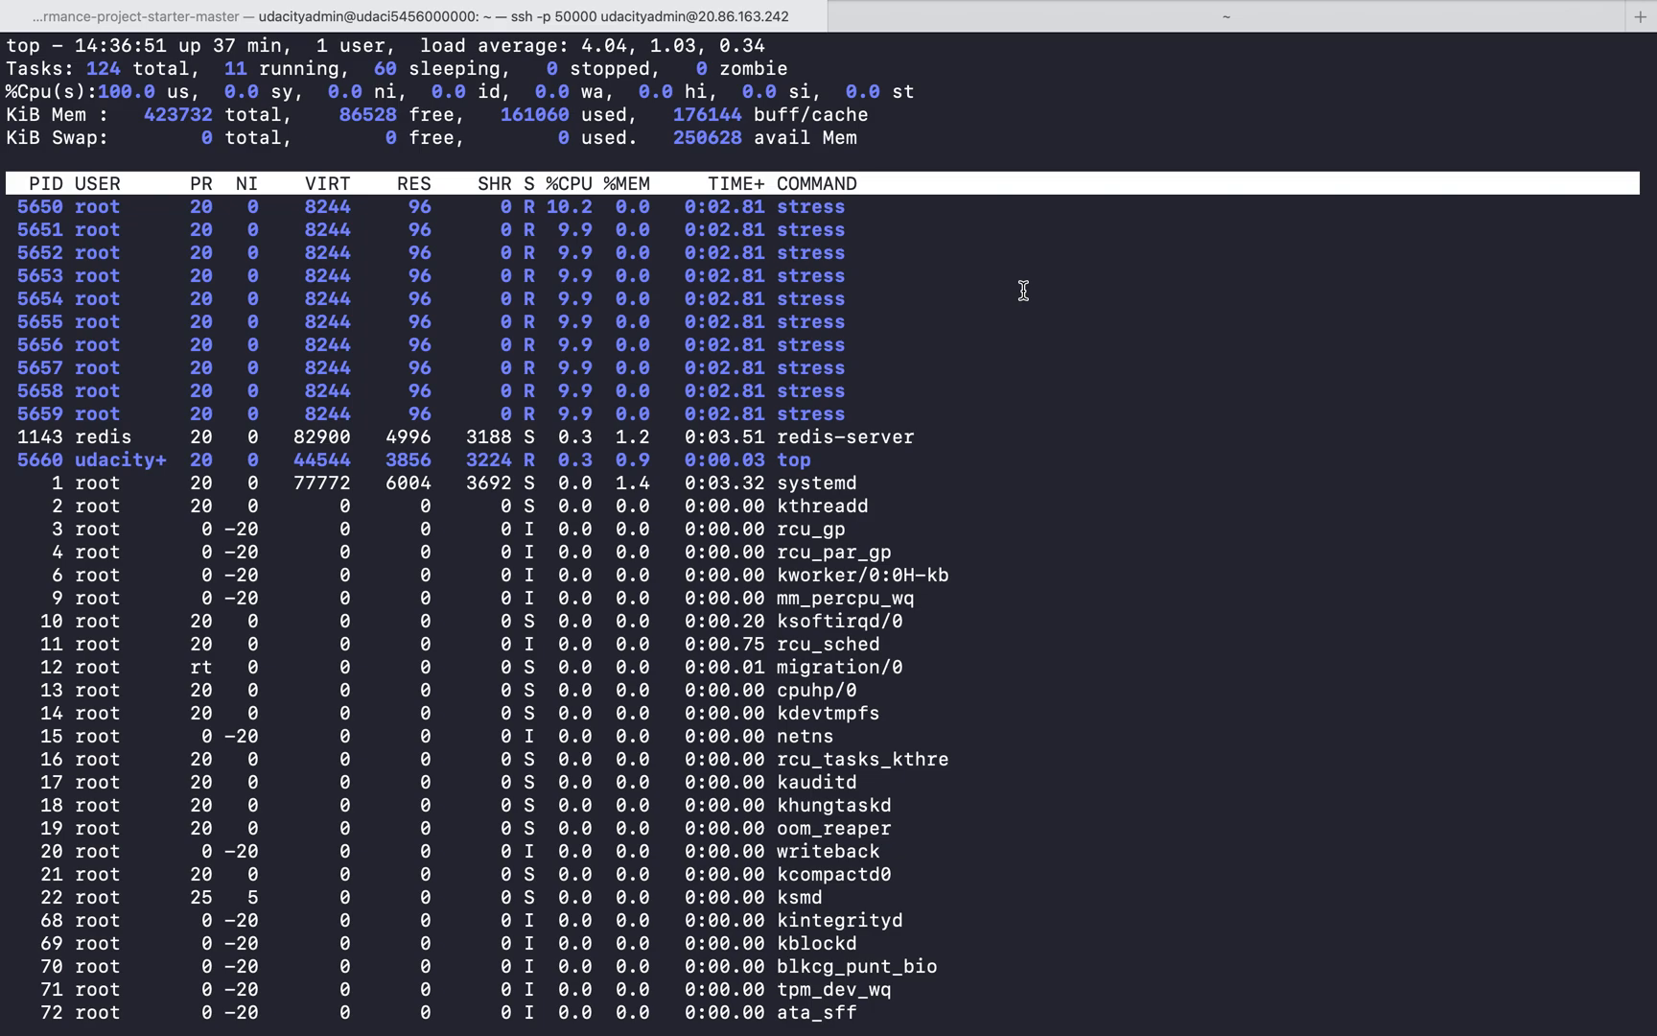
From the Udacity Project Instructions in Brave, copy the az vmss list-instance-connection-info command for udacity-vmss and run it in Terminal's second, local session
mouse_move(1026, 11)
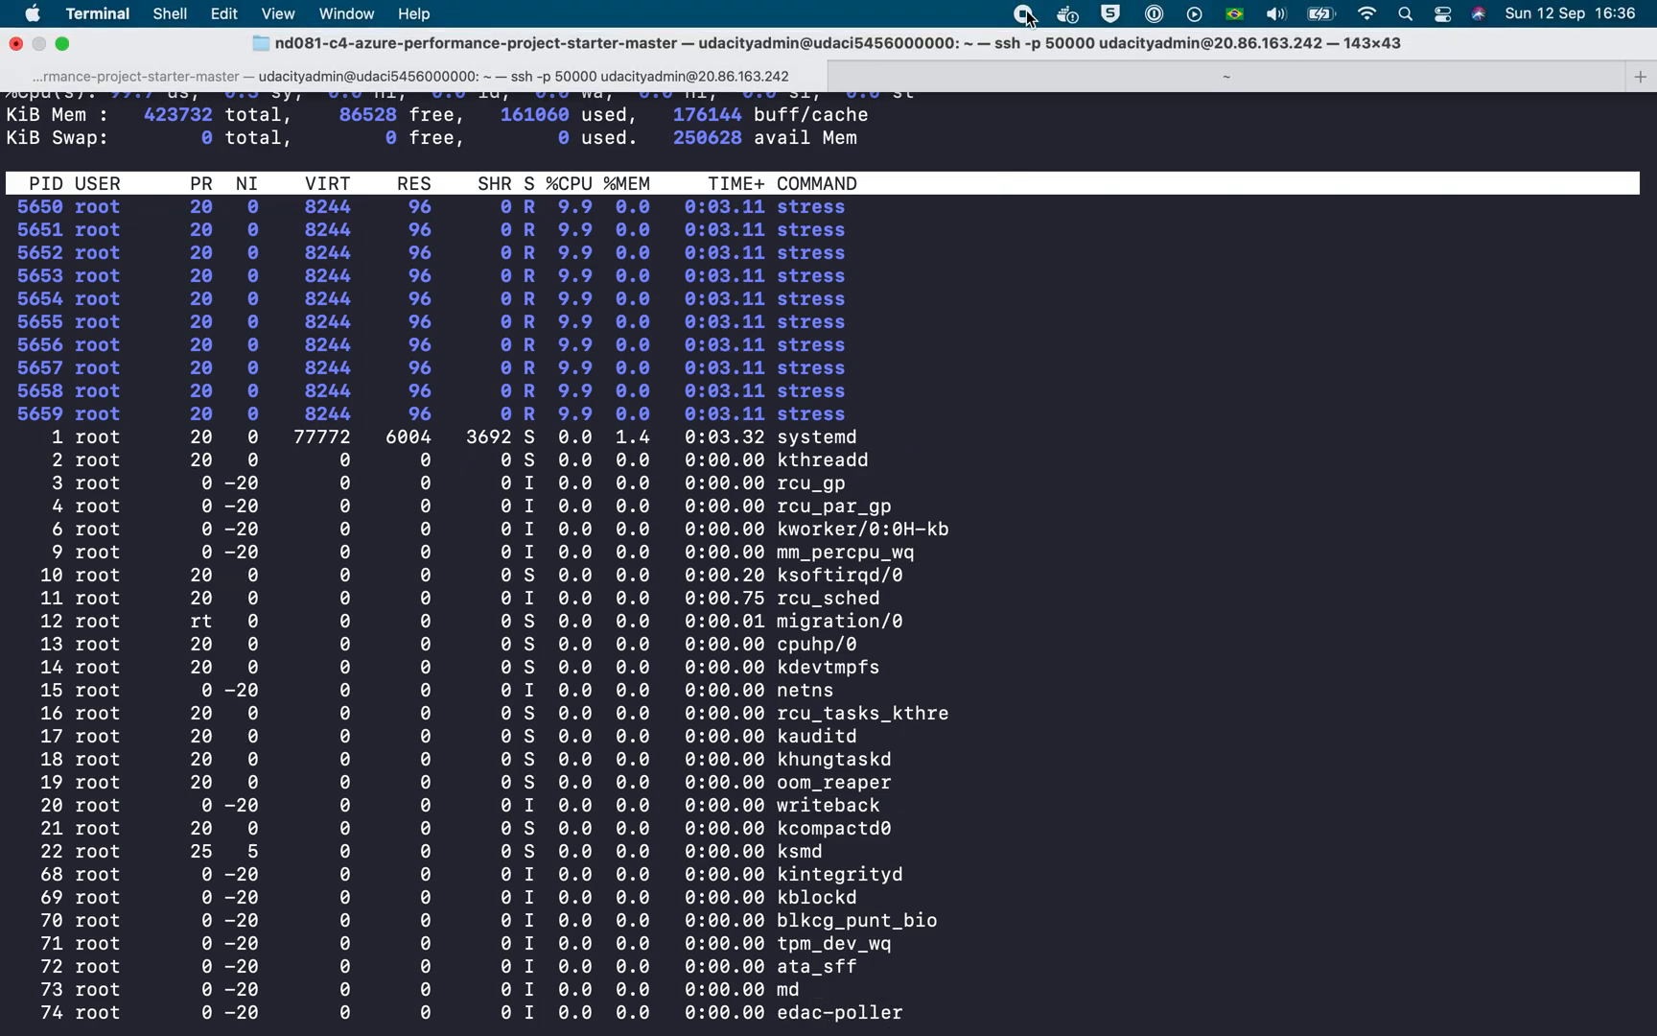
click(959, 72)
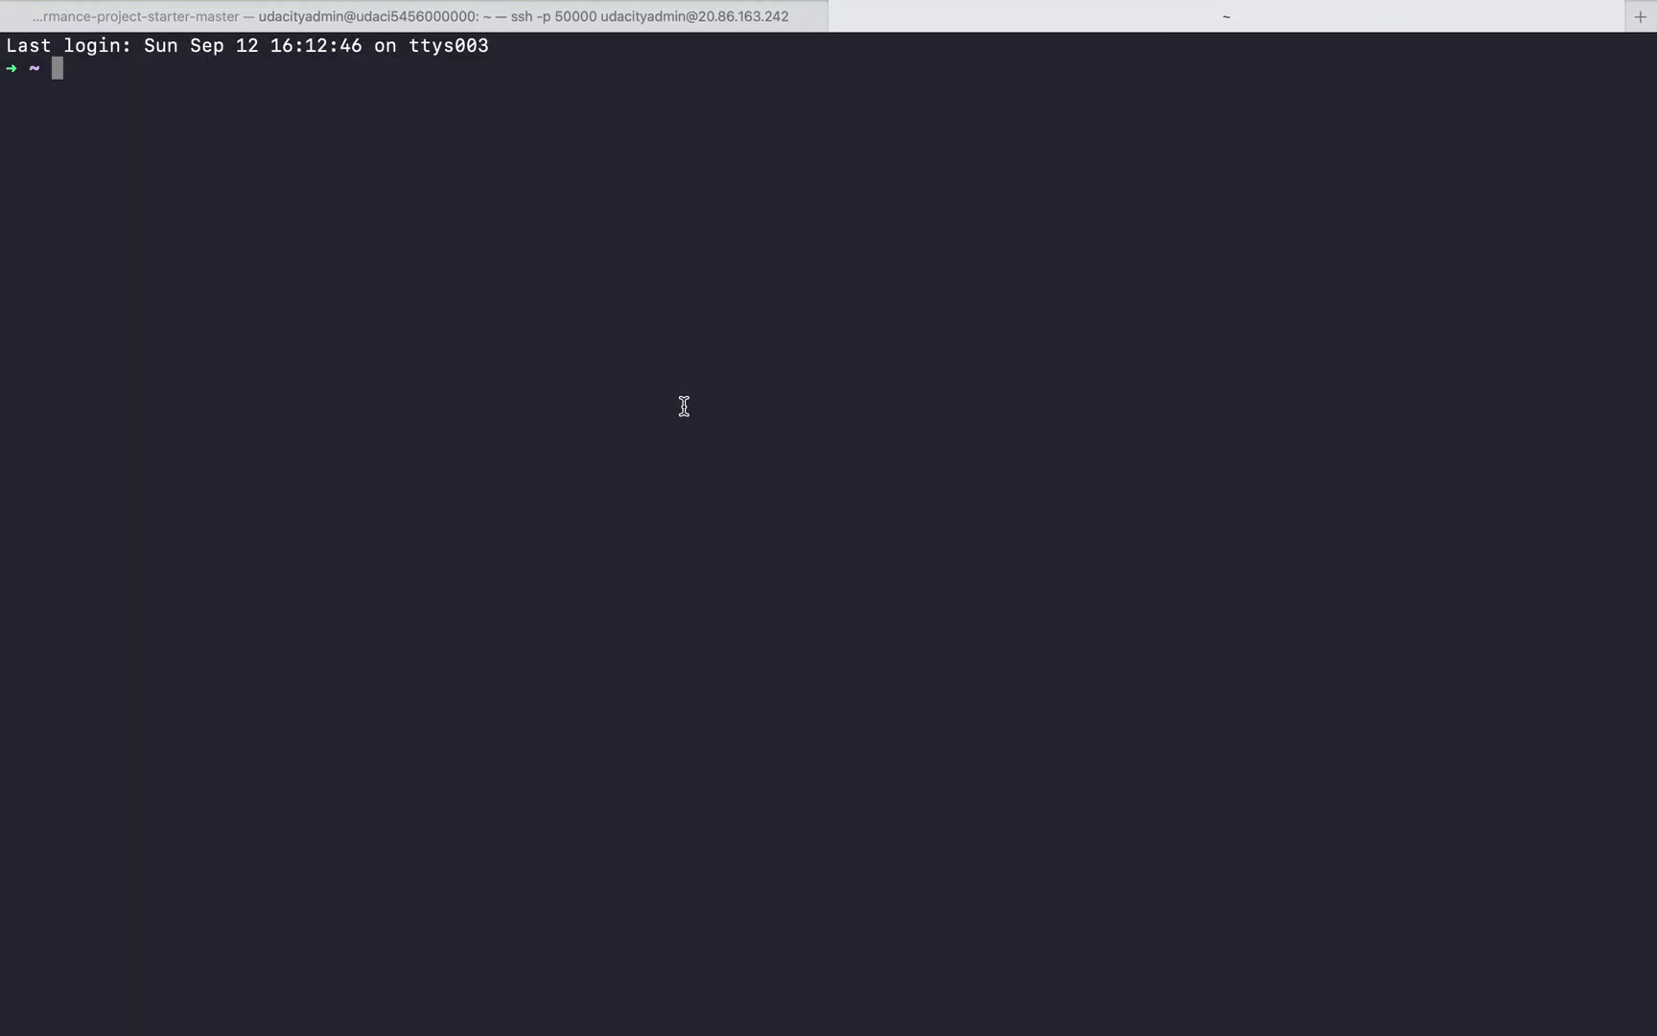
key(super+Tab)
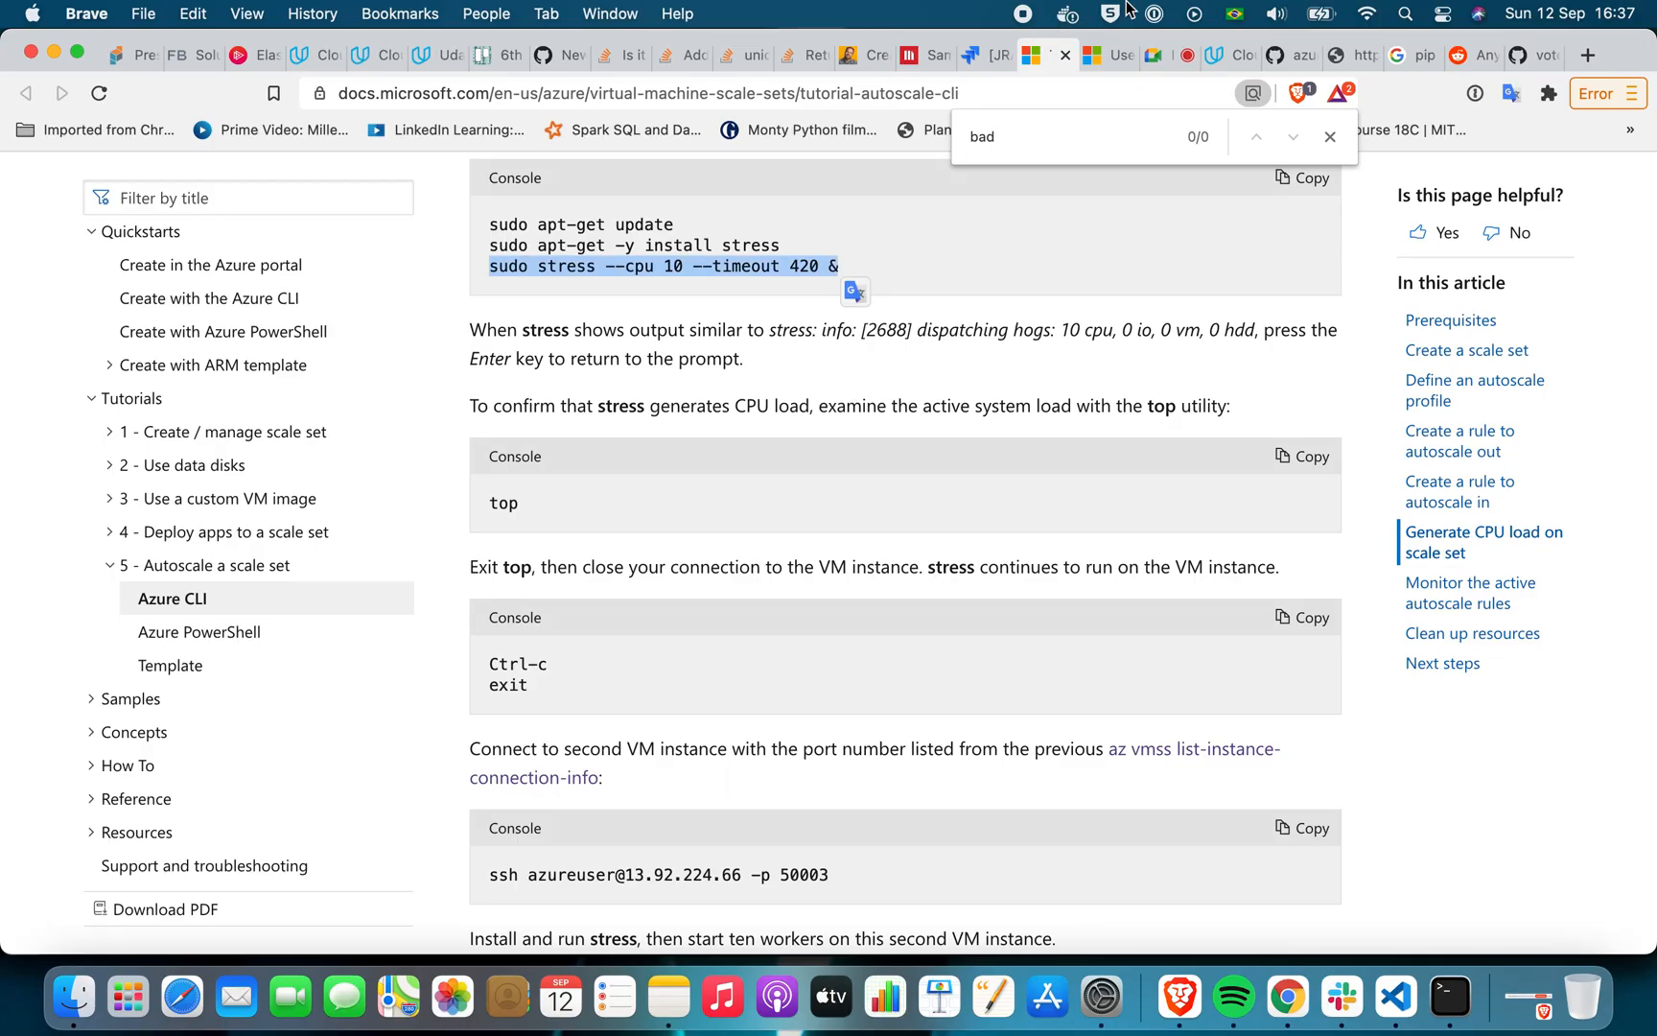
click(1230, 52)
scroll(662, 389, up, 10)
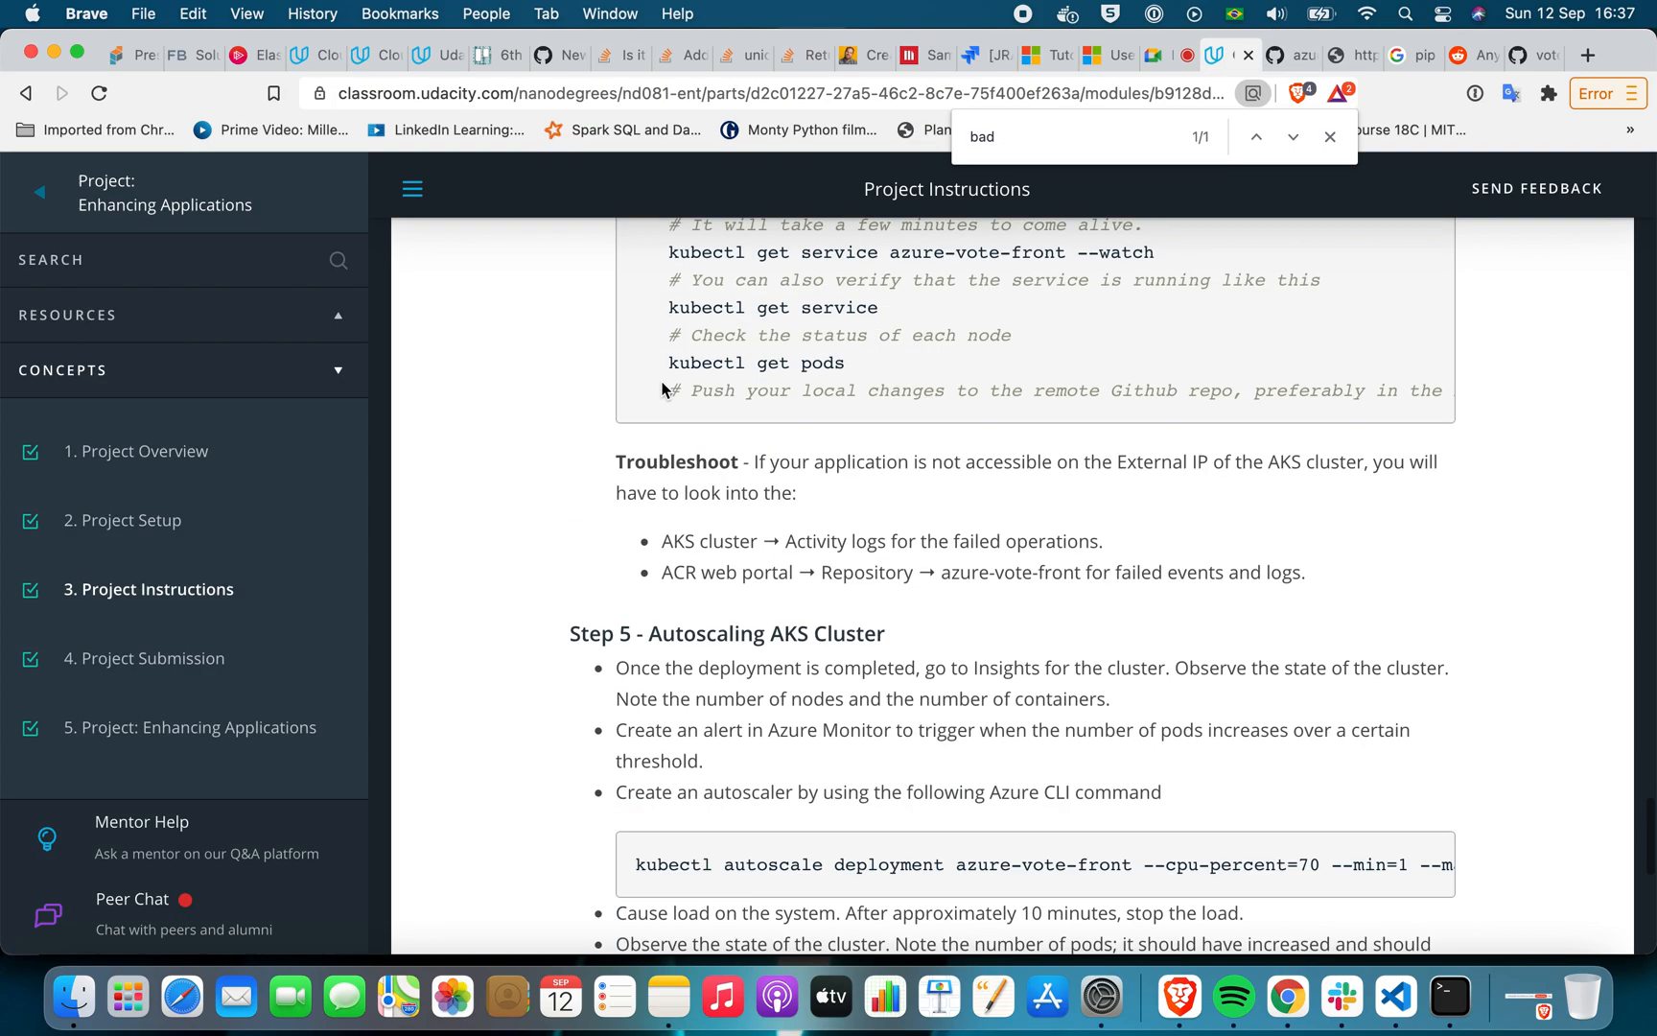
scroll(662, 388, up, 15)
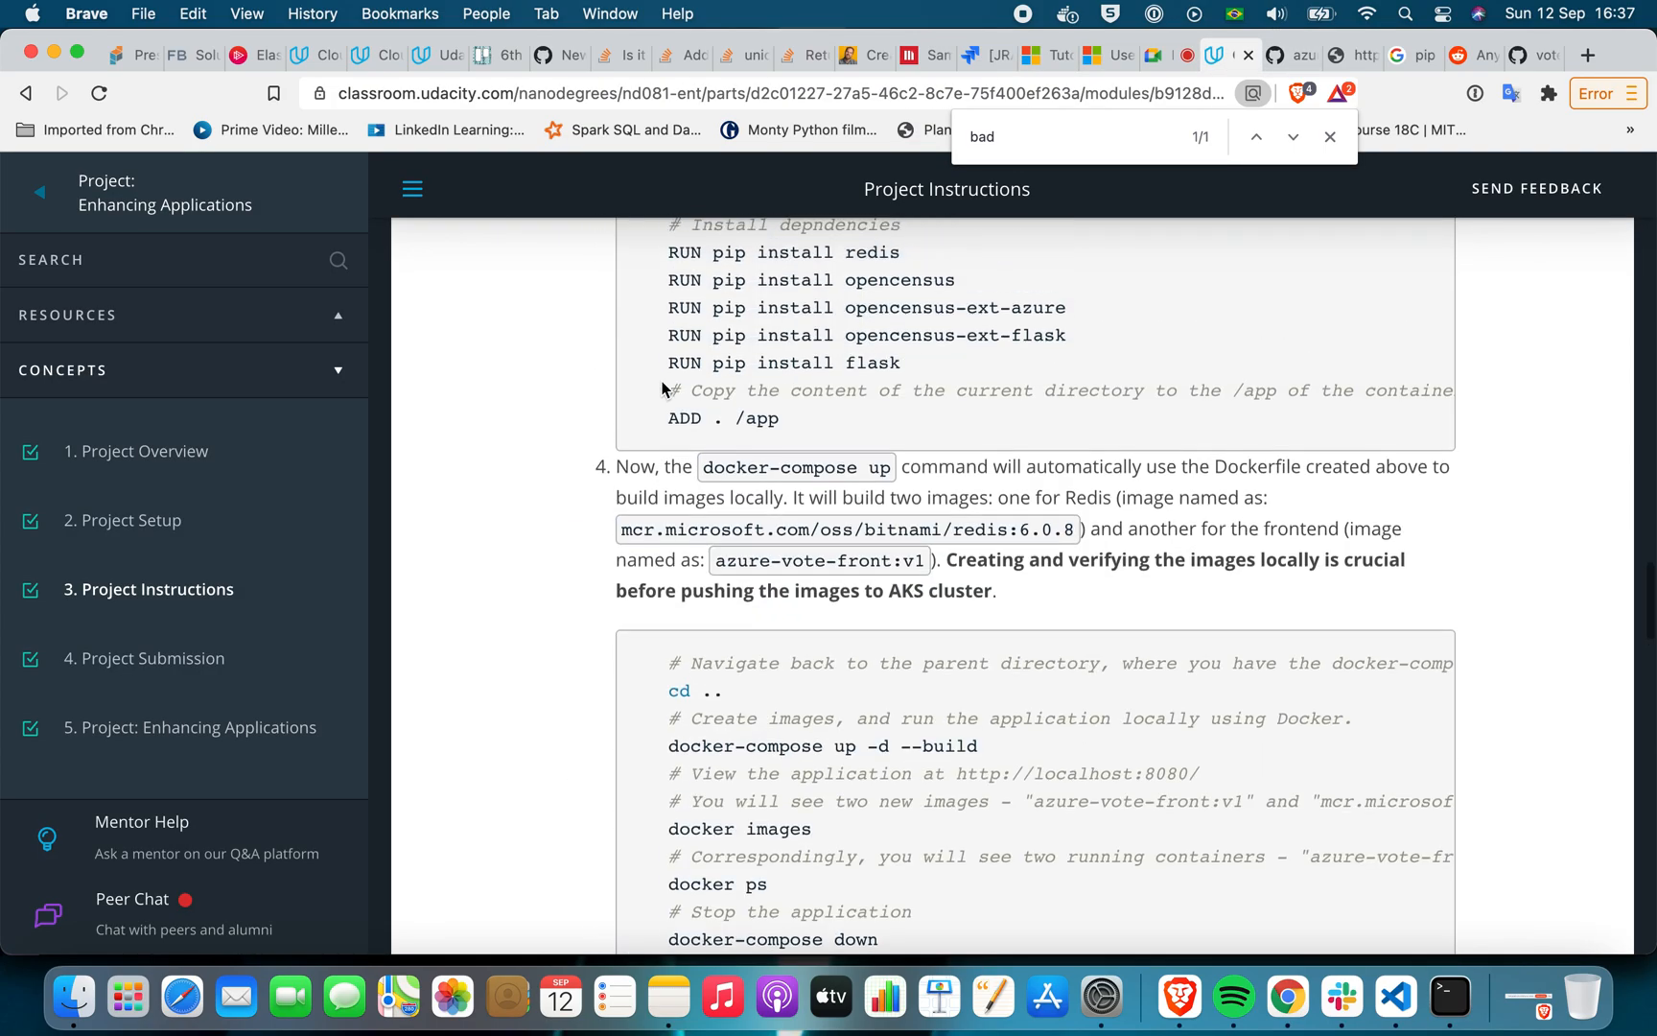
scroll(662, 389, up, 15)
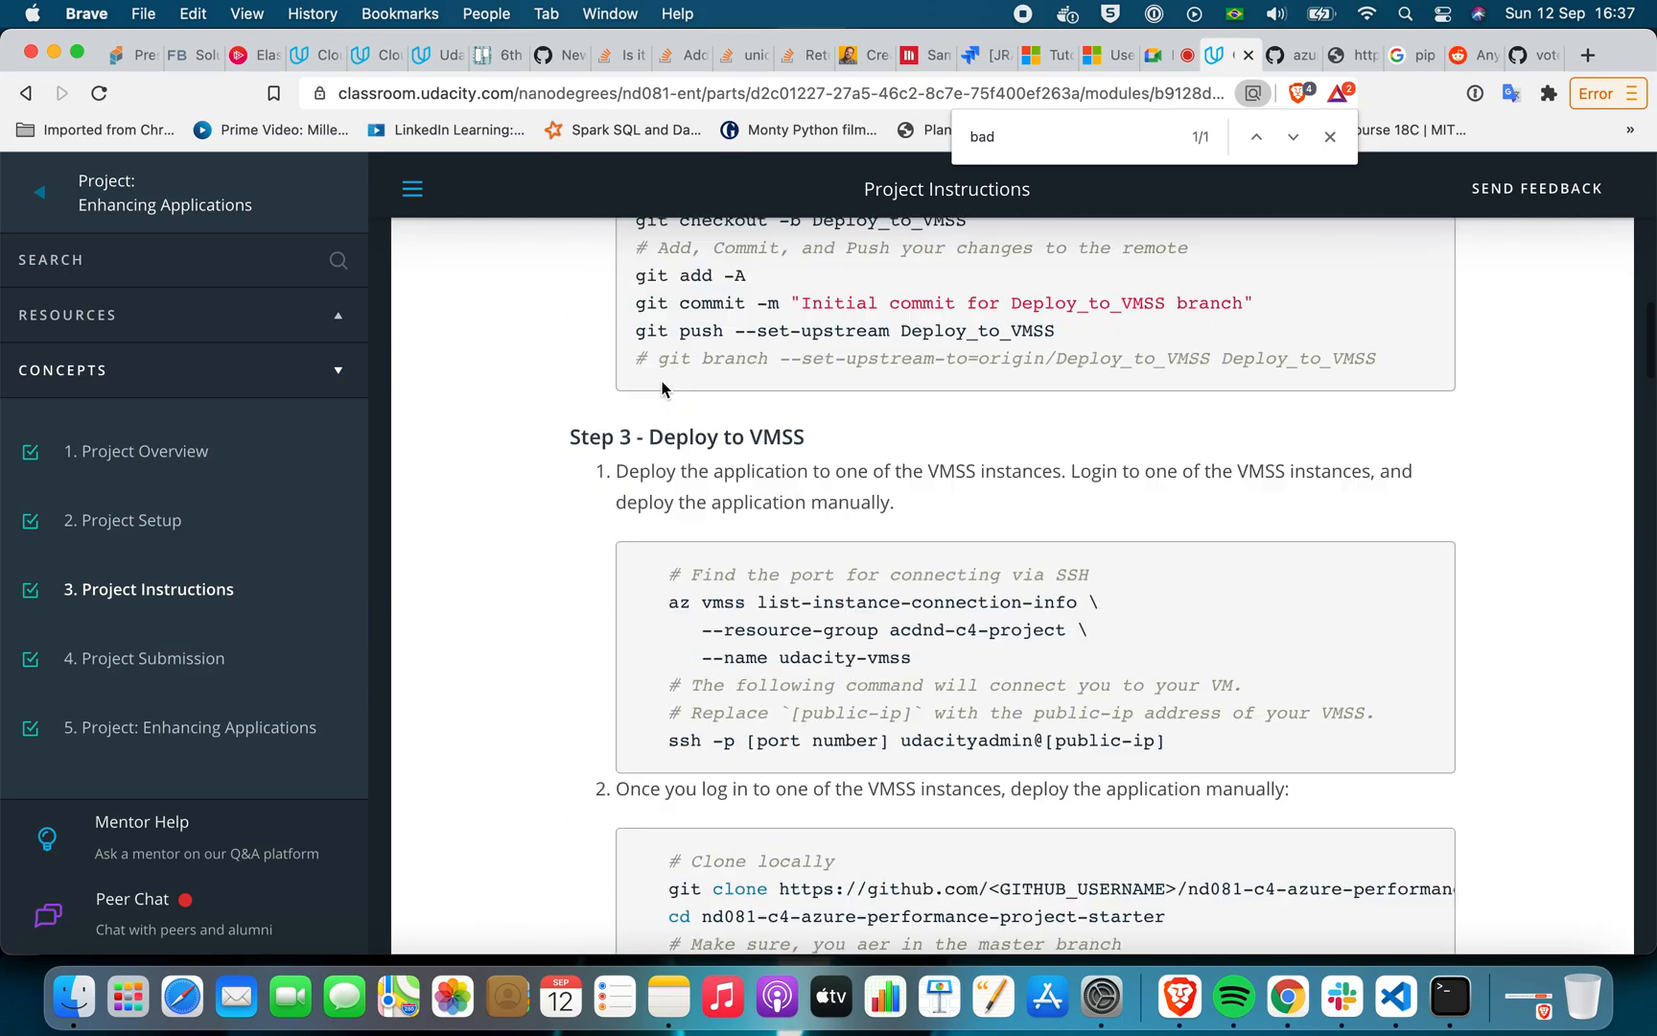
scroll(661, 389, down, 5)
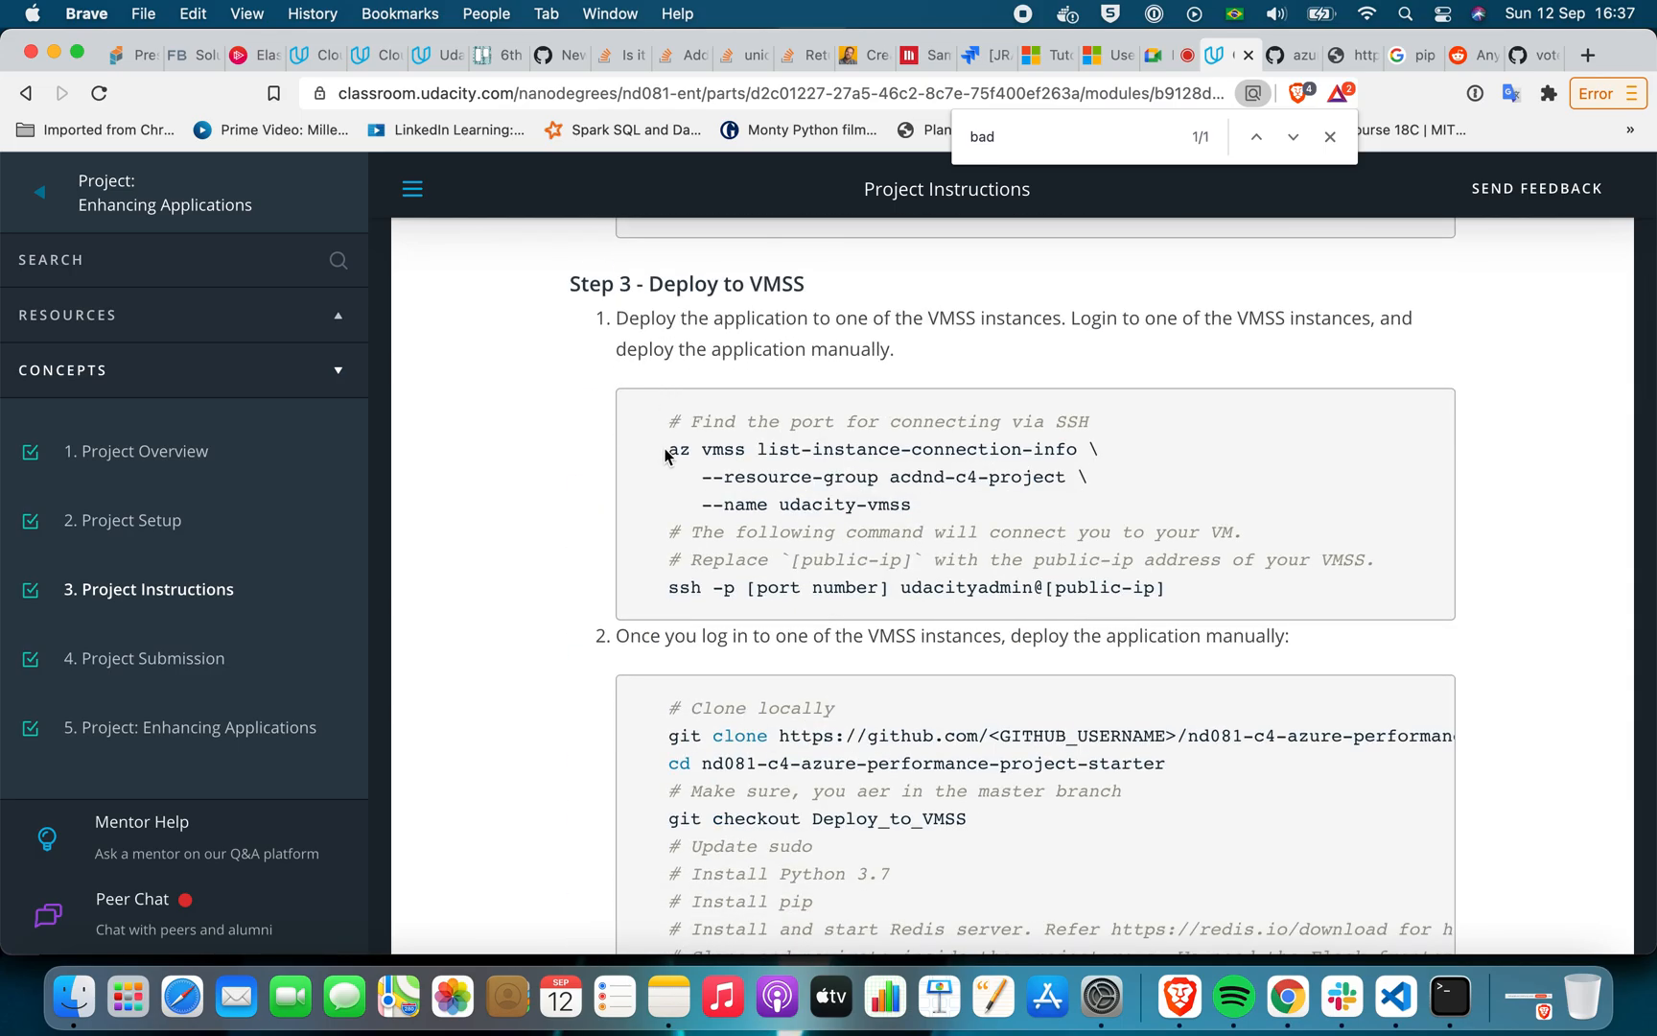
drag(913, 506, 666, 457)
key(super+c)
key(super+Tab)
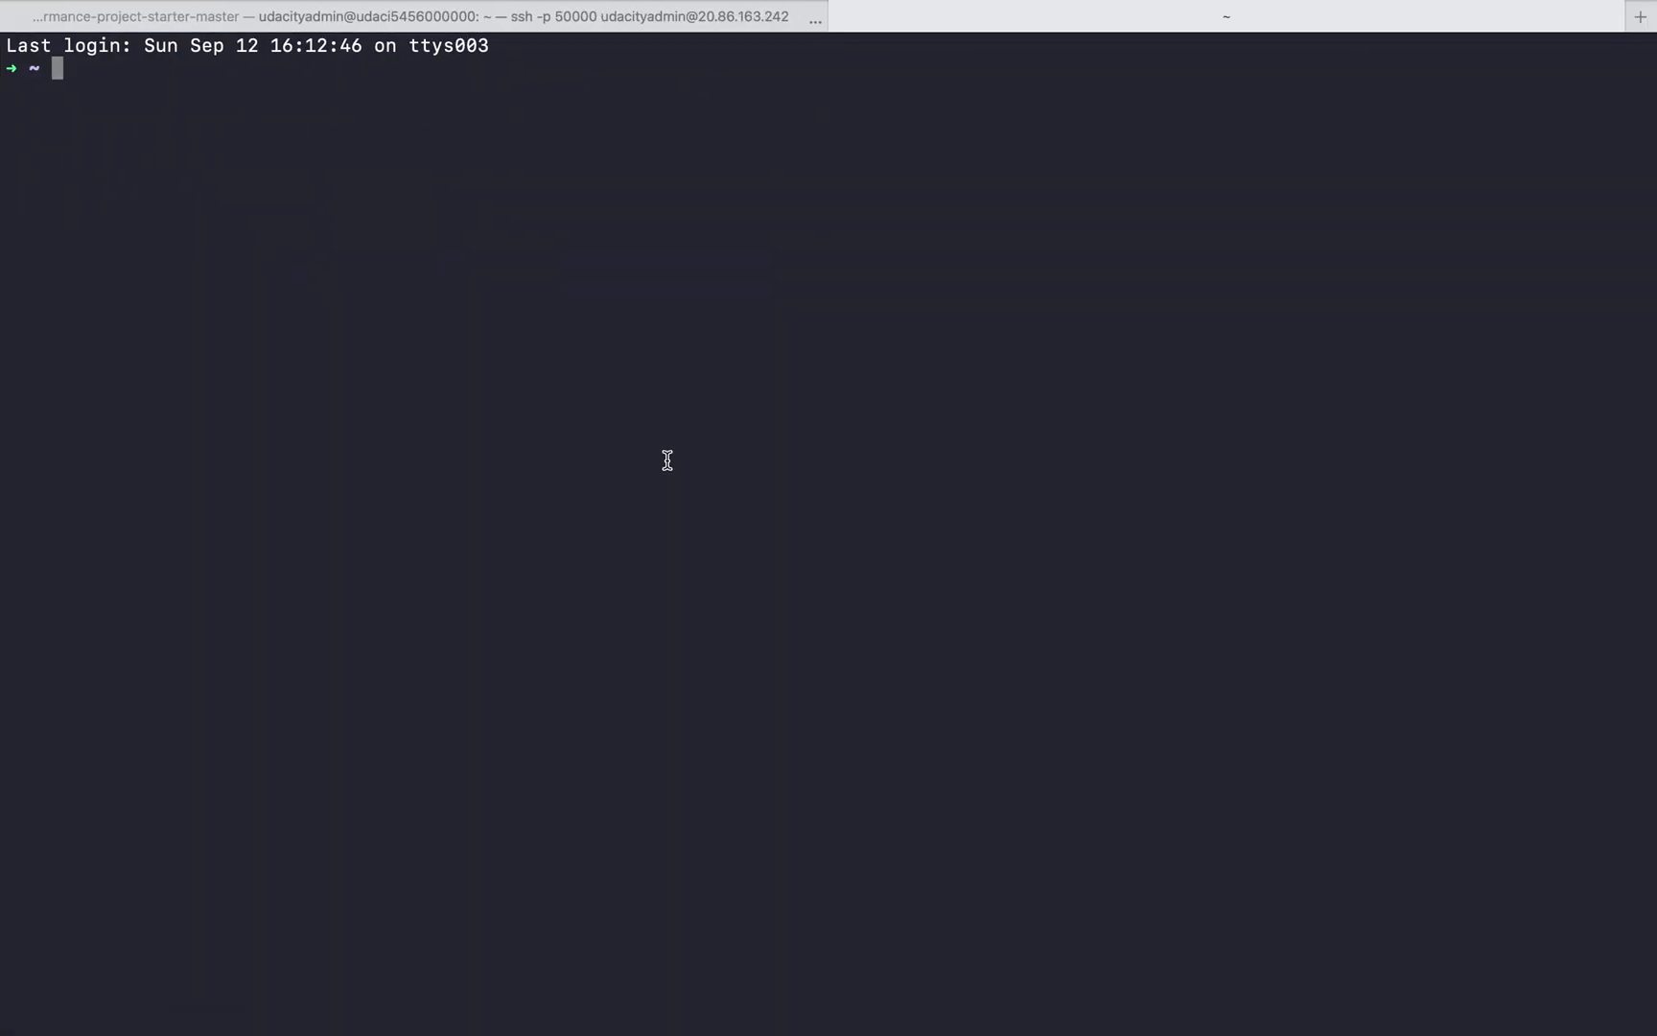
key(super+v)
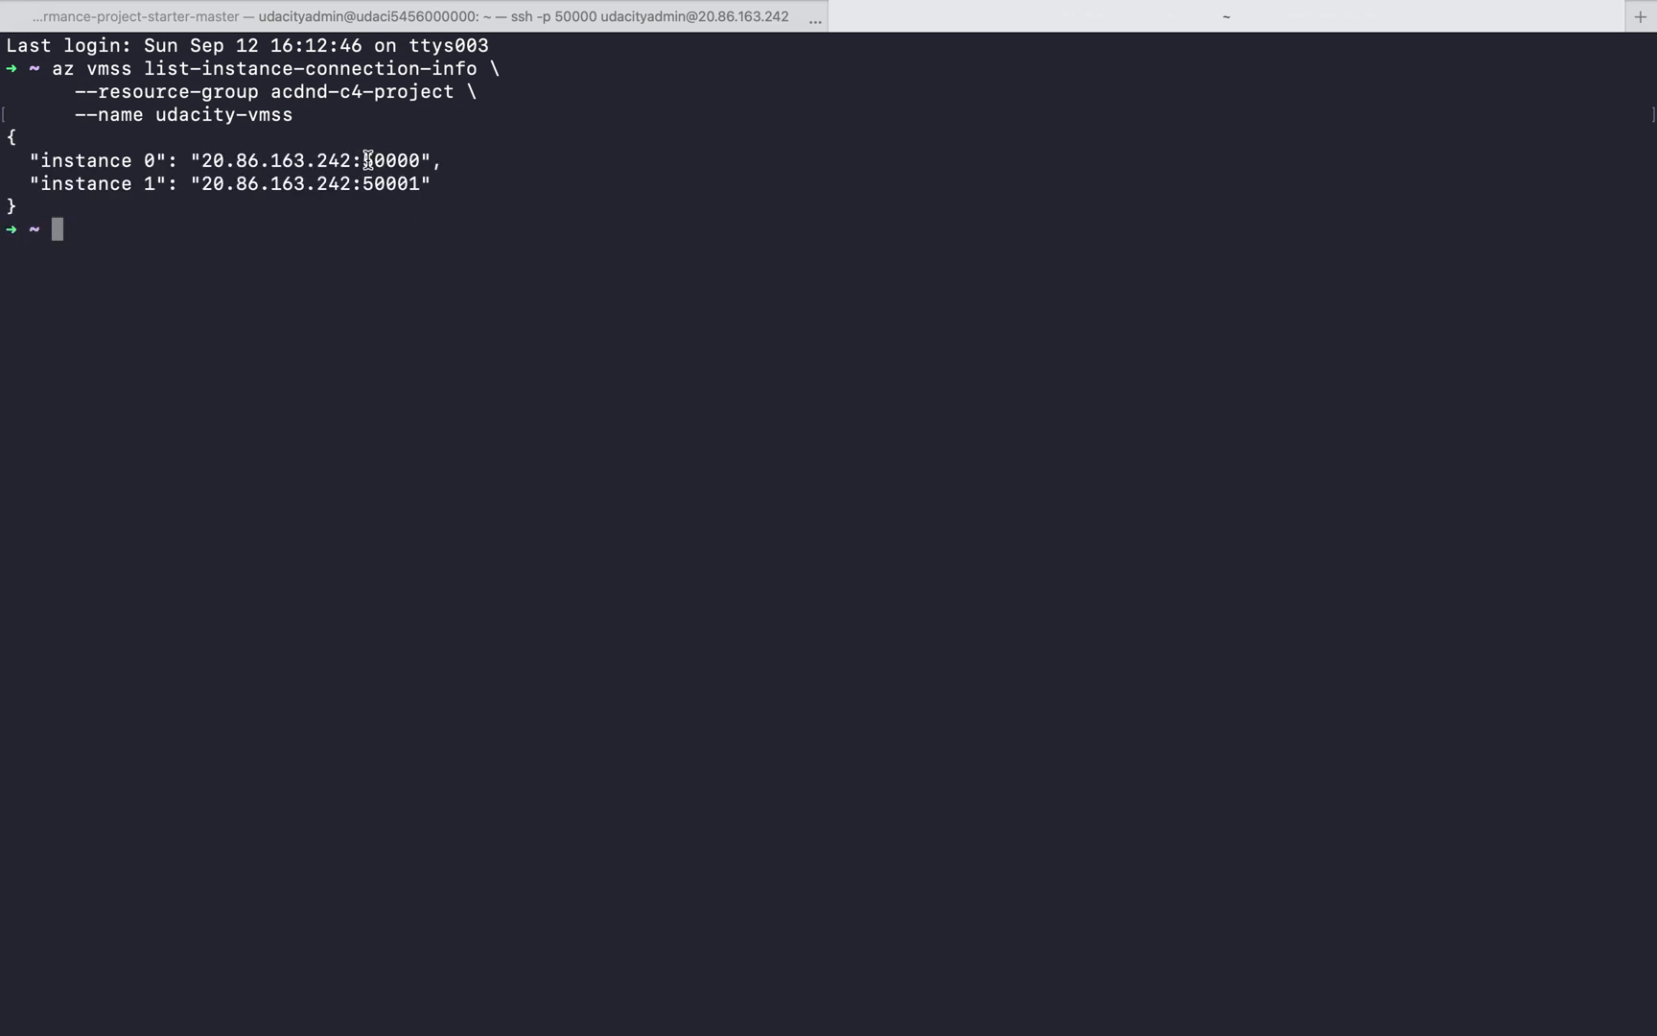
Copy the ssh -p [port number] connection template from the Project Instructions in Brave and place it at Terminal's local prompt
key(ctrl+Left)
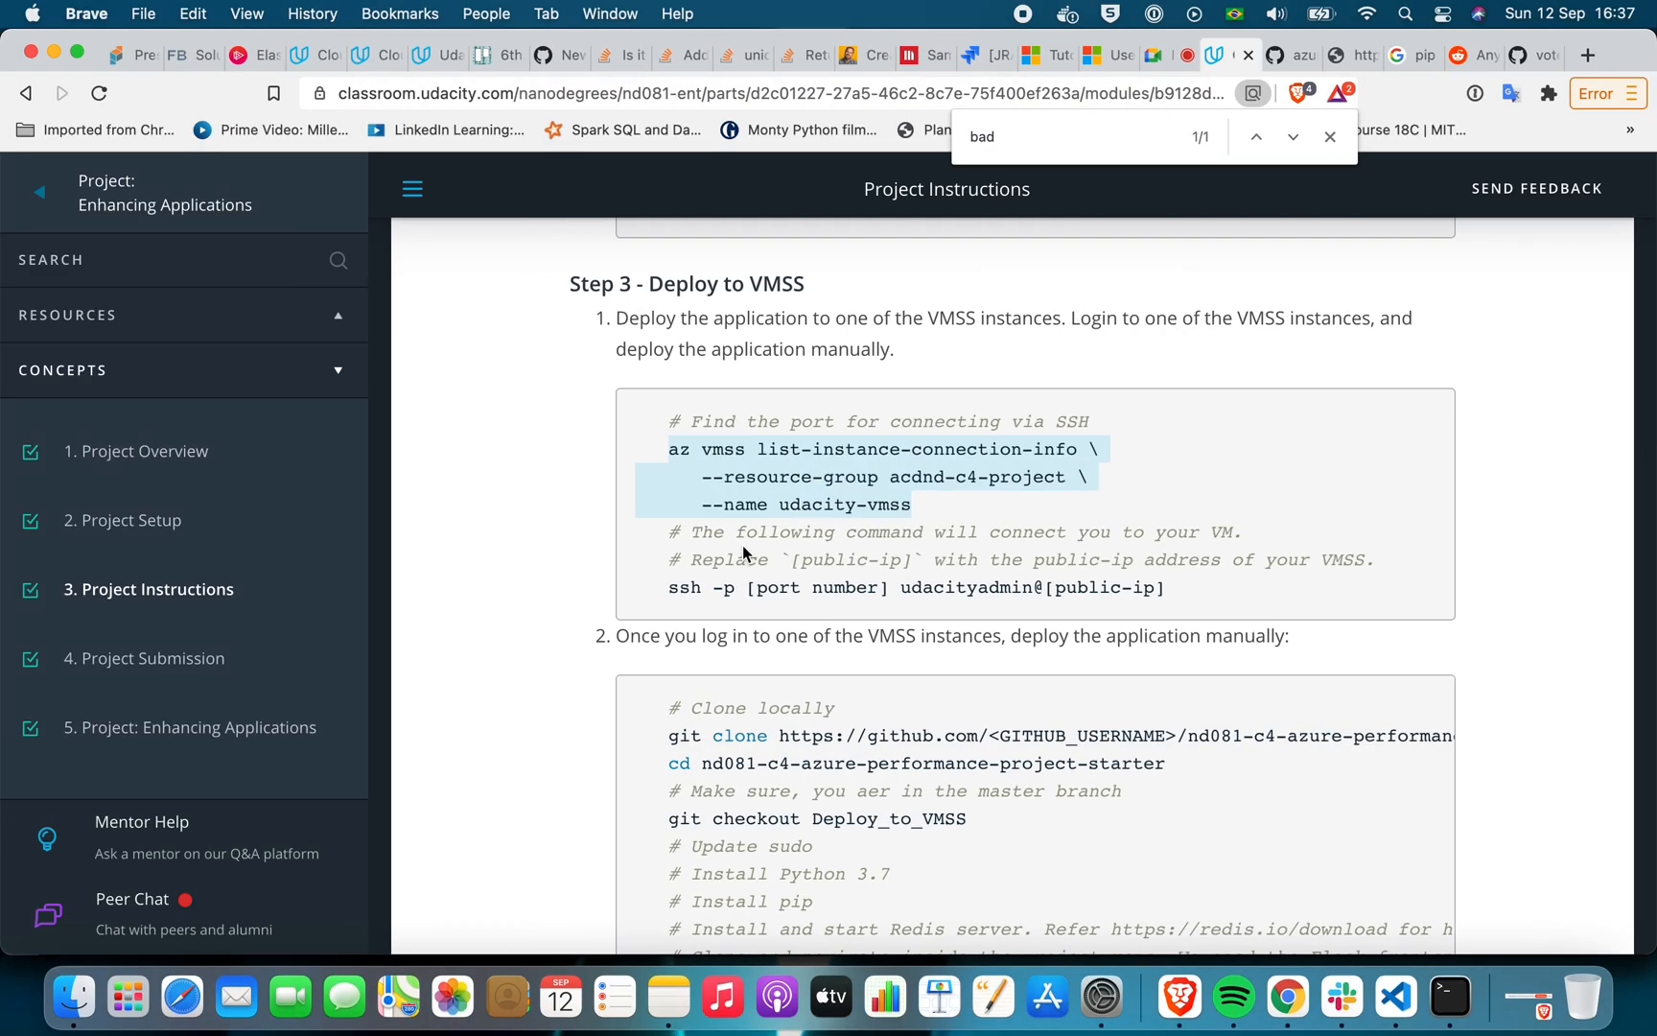
click(747, 556)
drag(661, 589, 1177, 599)
key(super+c)
key(ctrl+Right)
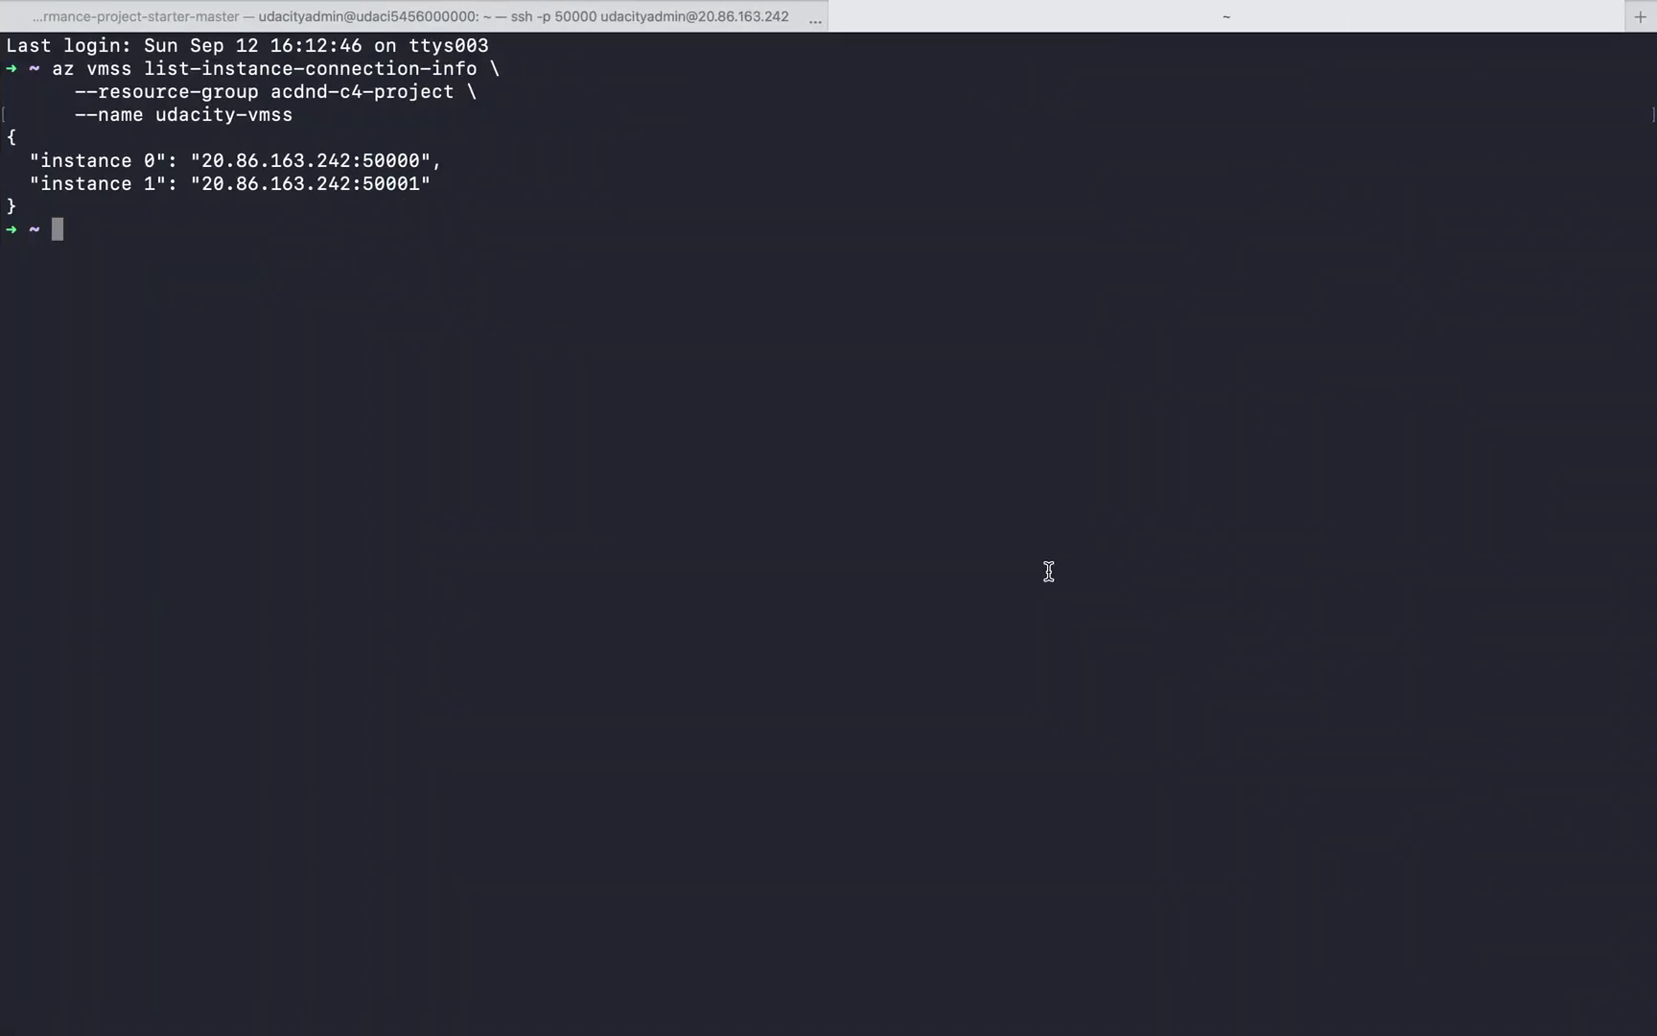
key(super+v)
key(Right)
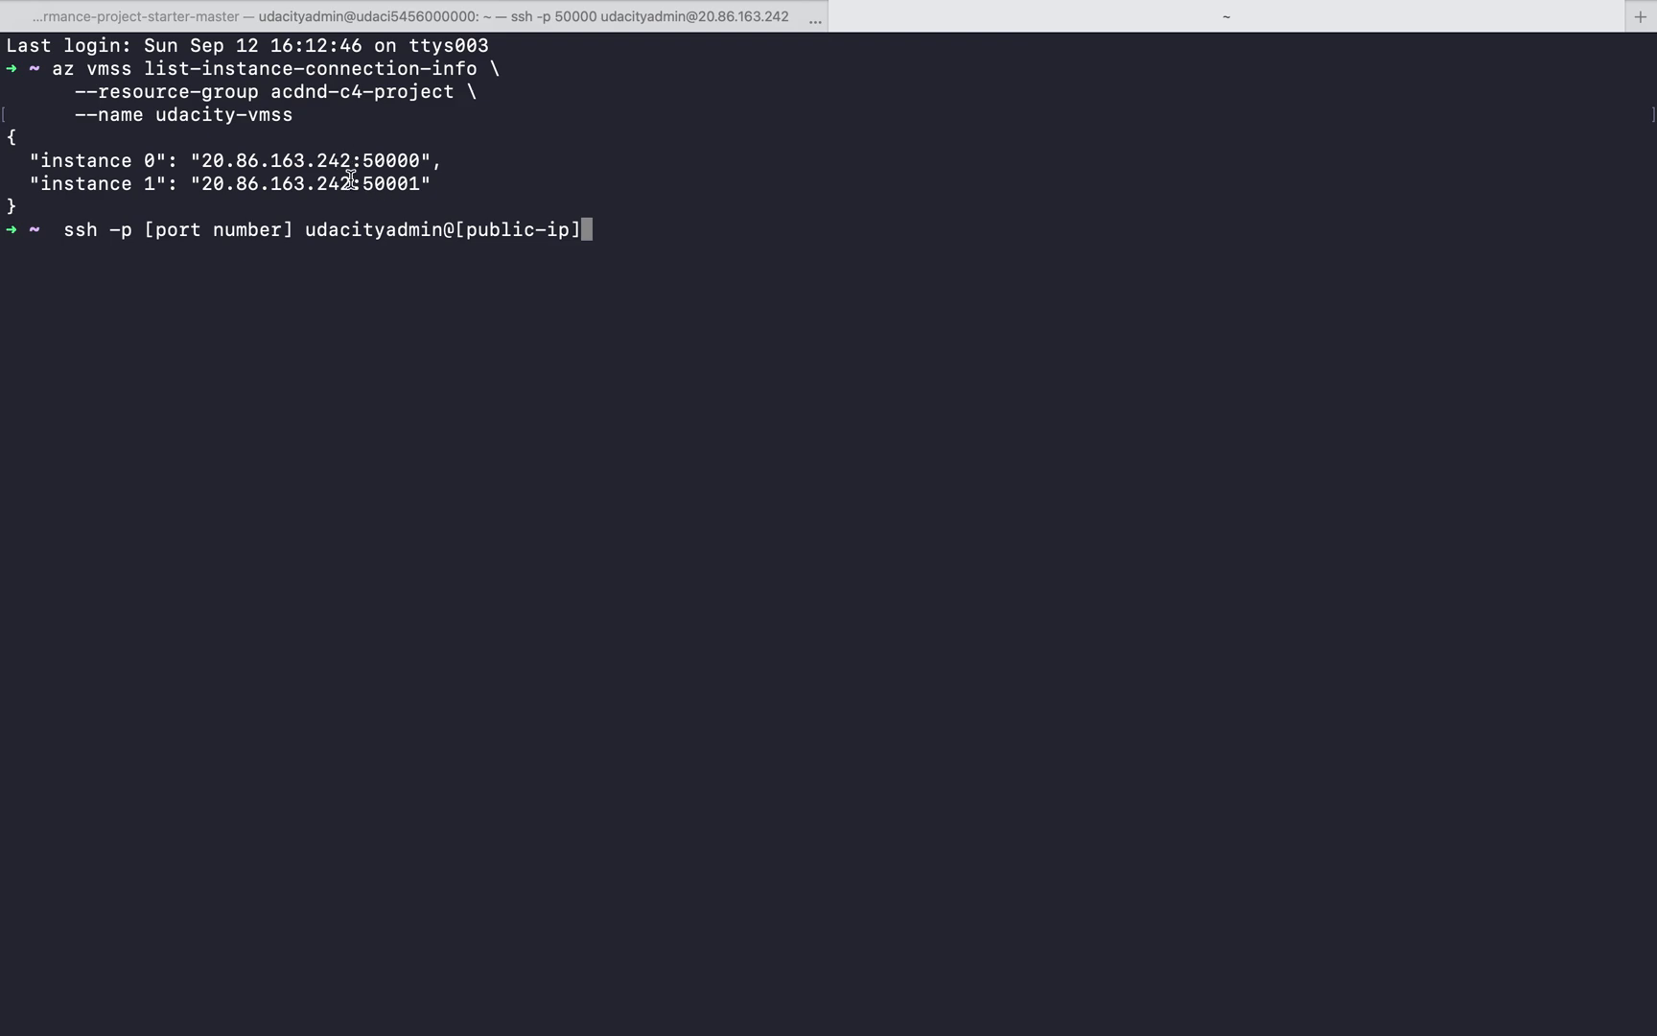
Replace the [public-ip] placeholder in the ssh command with instance 1's address, 20.86.163.242
drag(351, 183, 209, 183)
click(767, 228)
key(BackSpace)
key(BackSpace)
key(BackSpace)
key(BackSpace)
key(BackSpace)
key(BackSpace)
key(BackSpace)
key(BackSpace)
key(BackSpace)
key(BackSpace)
key(BackSpace)
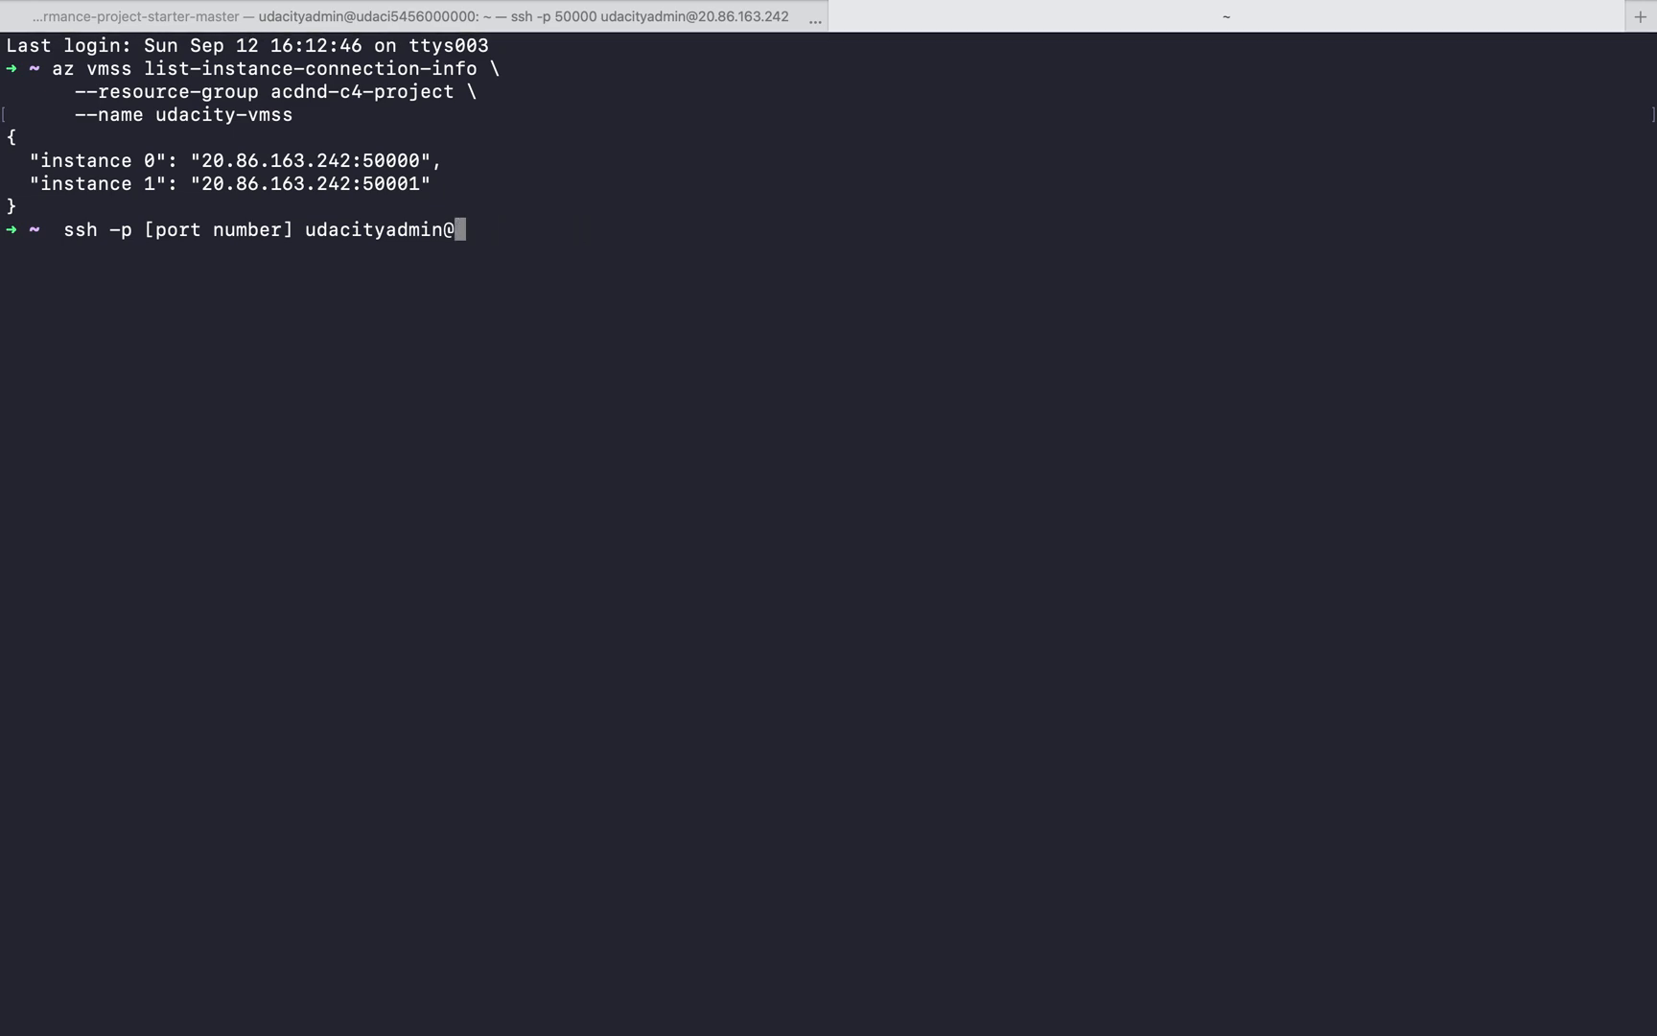
key(super+v)
Replace the [port number] placeholder in the ssh command with 50001
key(Left)
key(Left)
key(Left)
key(Left)
key(Left)
key(Left)
key(Left)
key(Left)
key(Left)
key(Left)
key(Left)
key(Left)
key(Left)
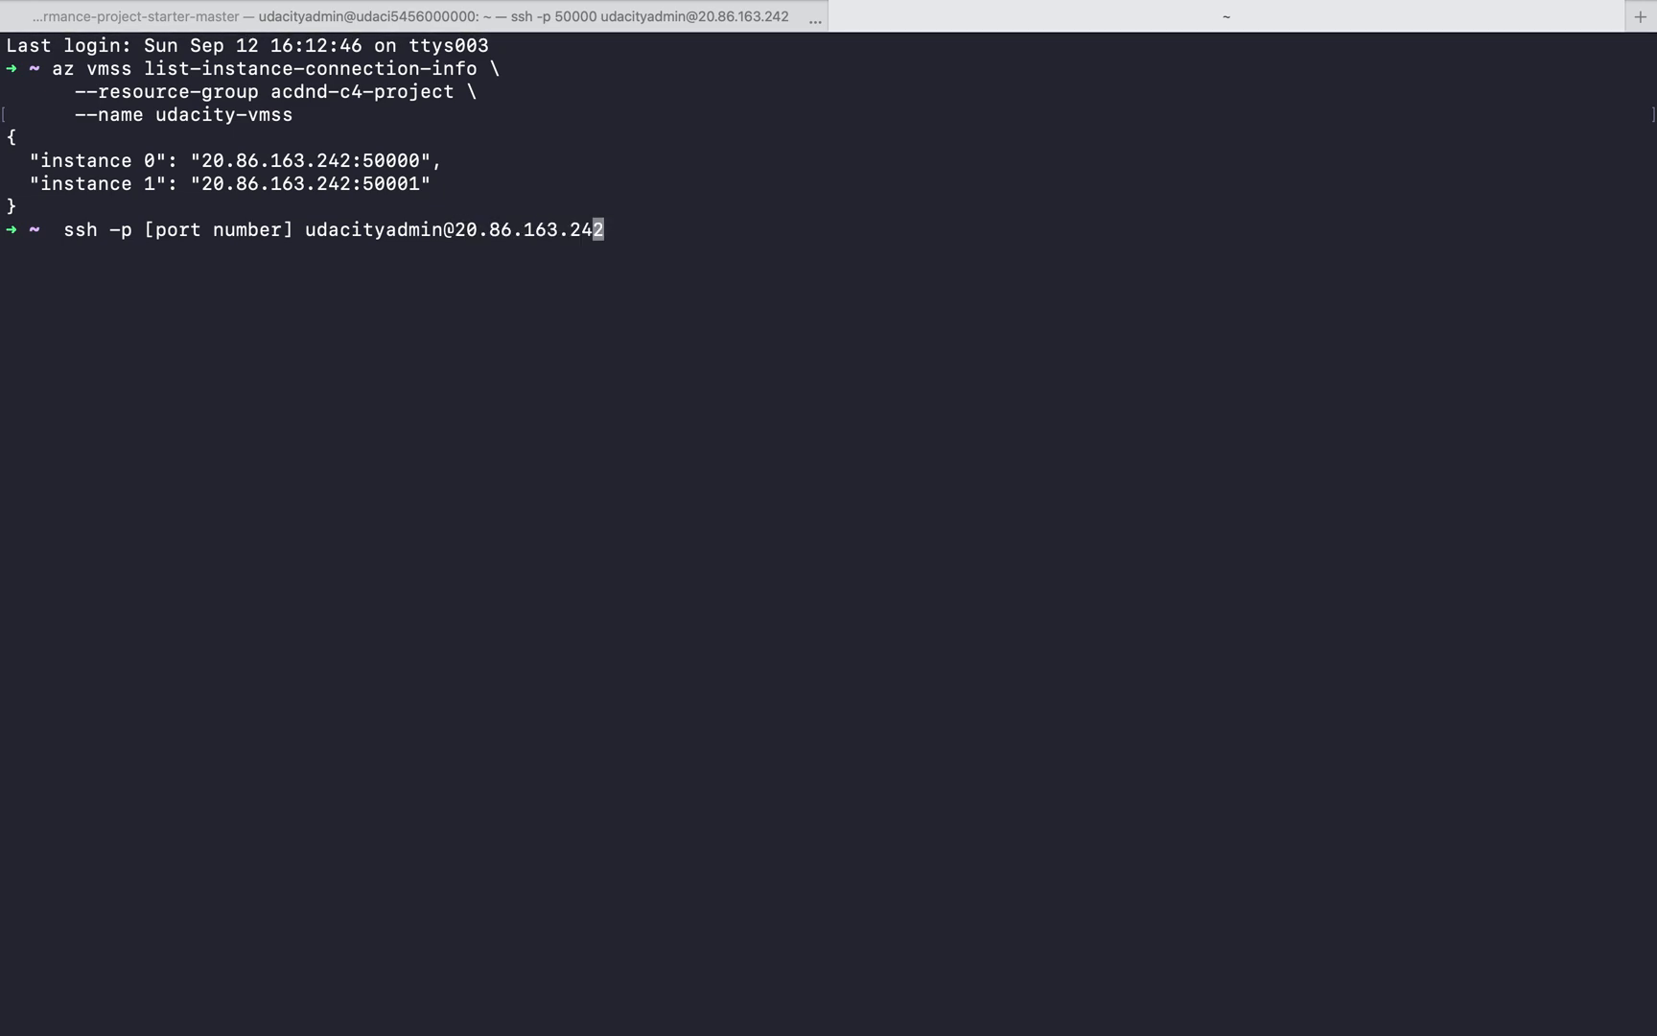
key(Left)
key(Left)
key(Left)
key(Left)
key(Left)
key(Left)
key(Left)
key(Left)
key(Left)
key(Left)
key(Left)
key(Left)
key(Left)
key(Left)
key(Left)
key(Delete)
key(BackSpace)
key(BackSpace)
key(BackSpace)
key(BackSpace)
key(BackSpace)
key(BackSpace)
key(BackSpace)
key(BackSpace)
key(BackSpace)
key(BackSpace)
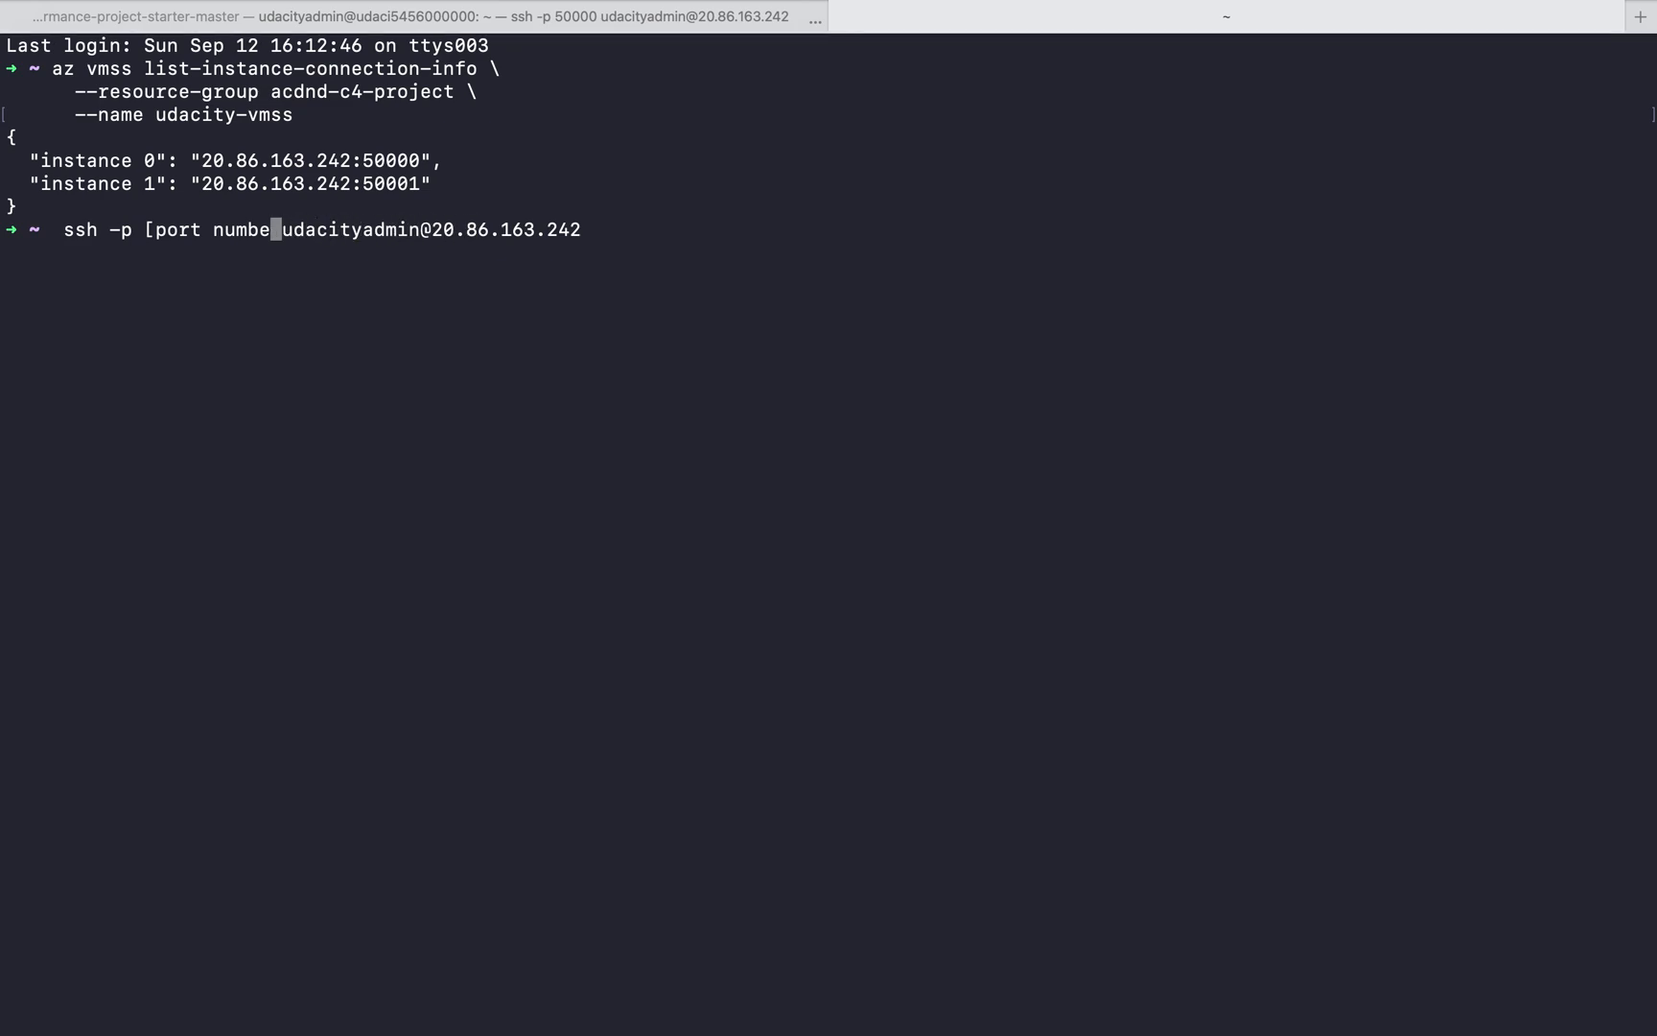
key(BackSpace)
key(BackSpace)
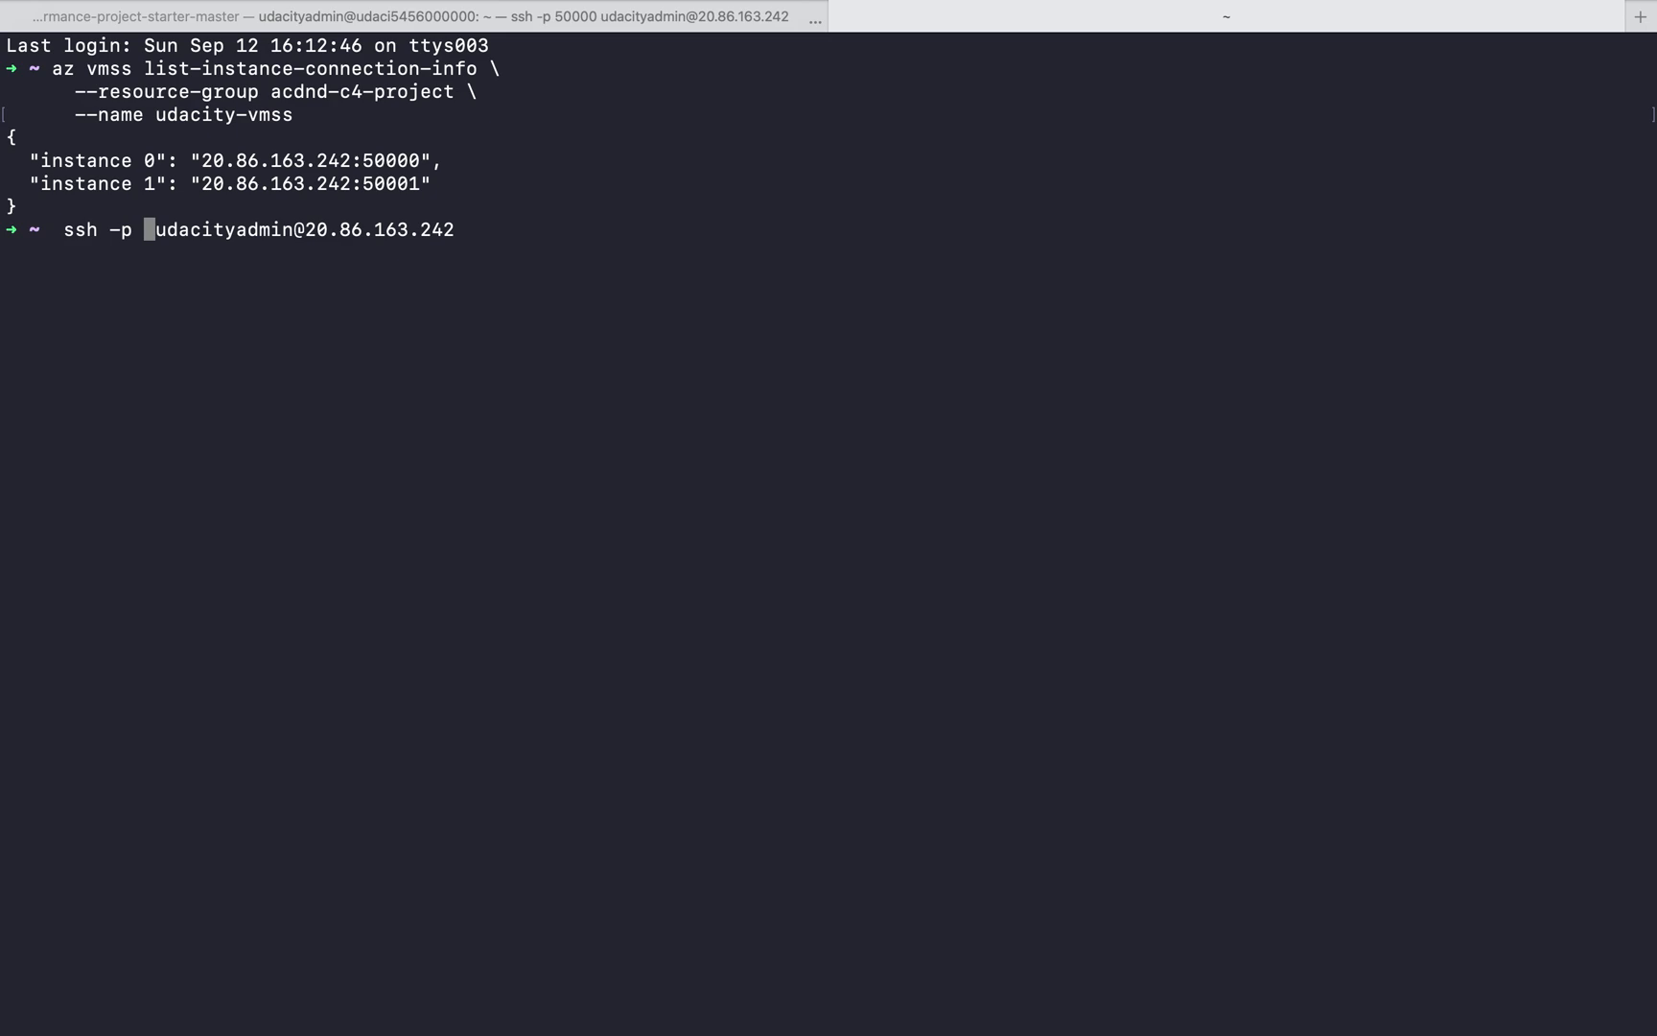
text(50001)
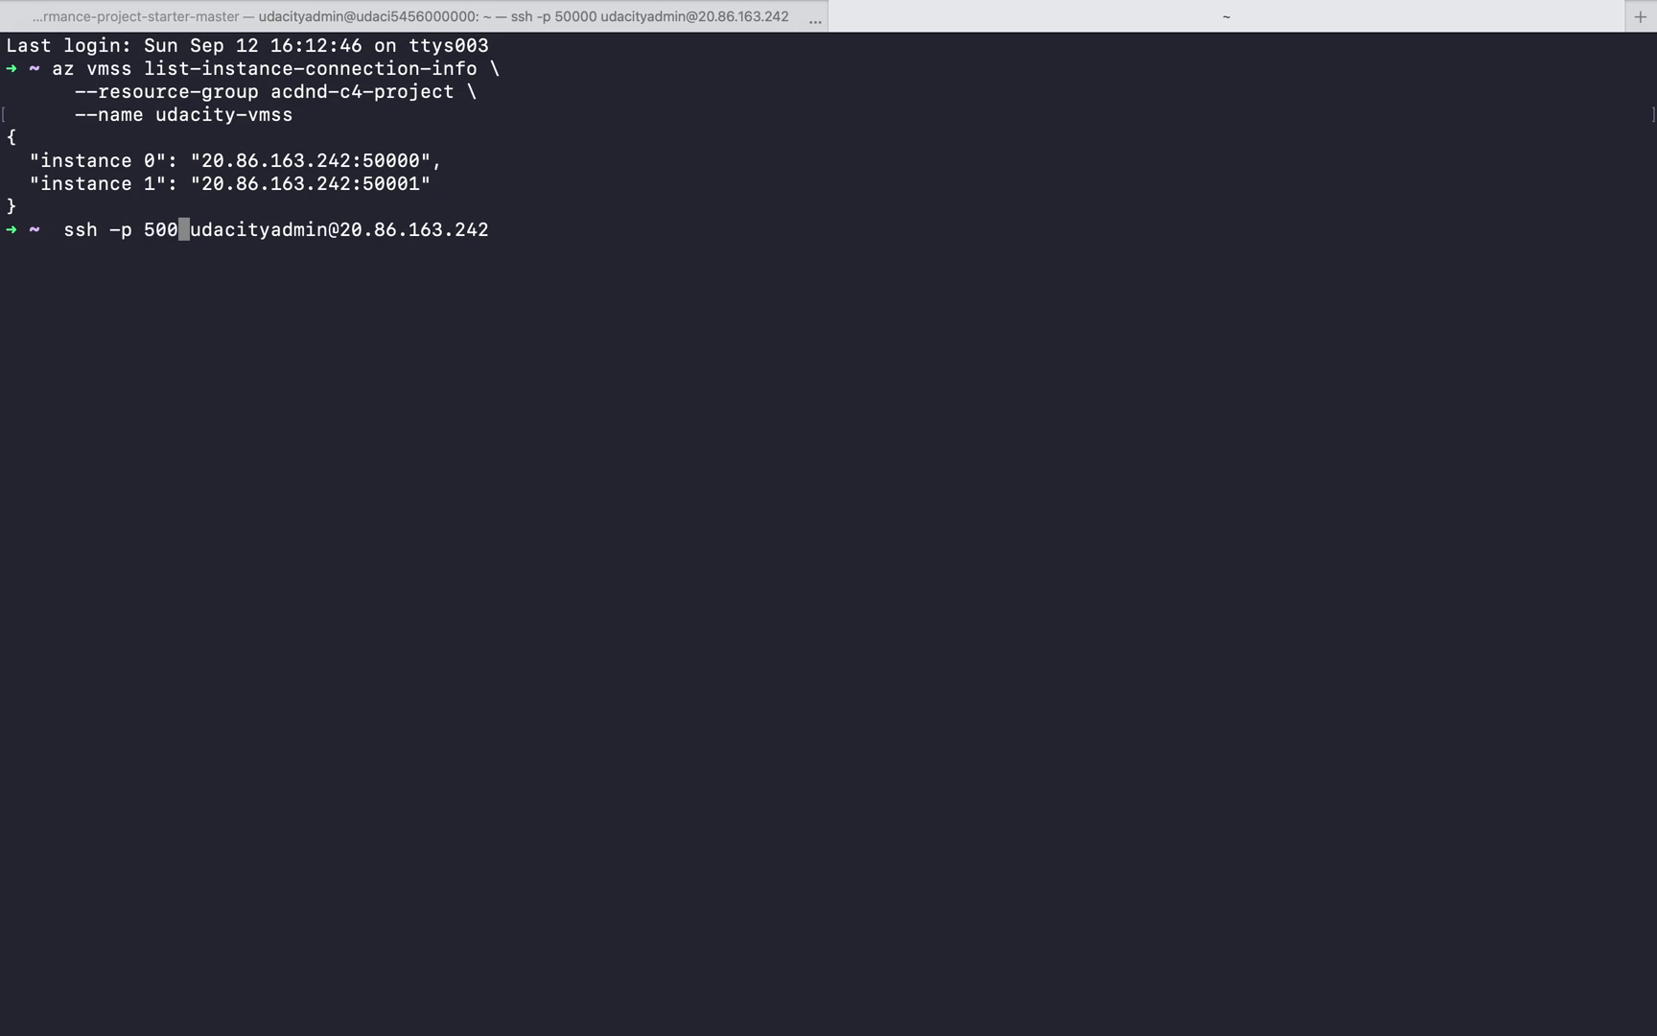
Connect to instance 1 over SSH, accepting its host key with yes, and clear the terminal output
key(Return)
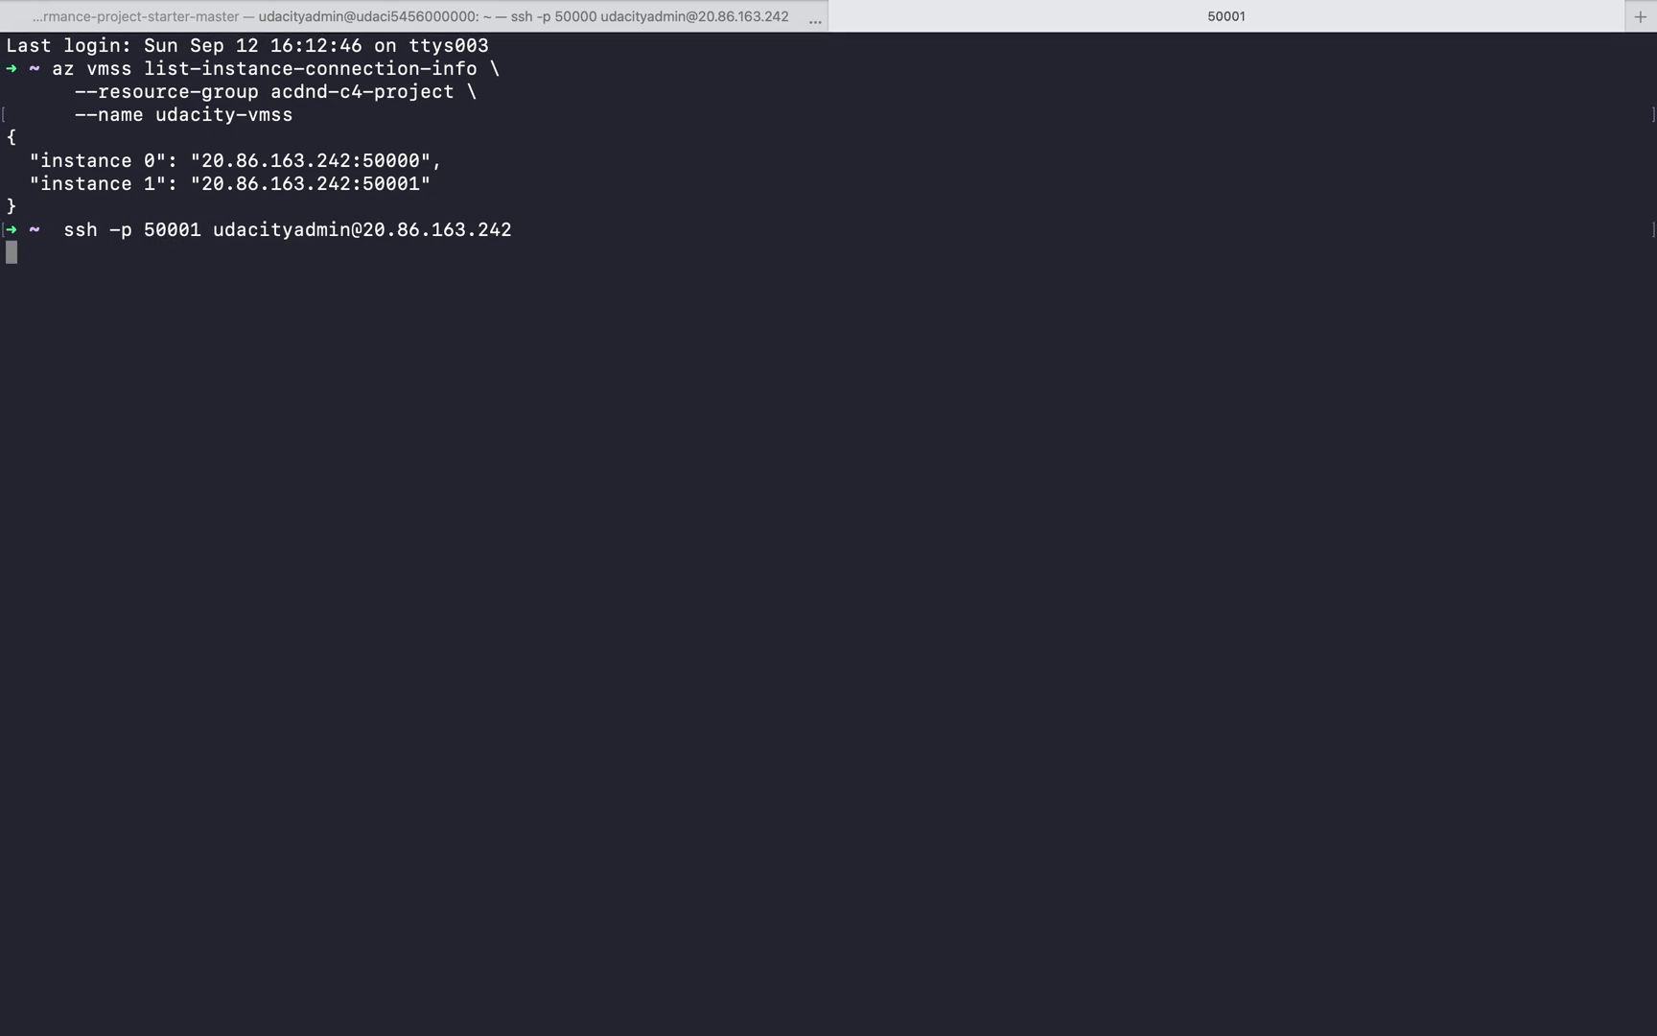
text(yes)
key(Return)
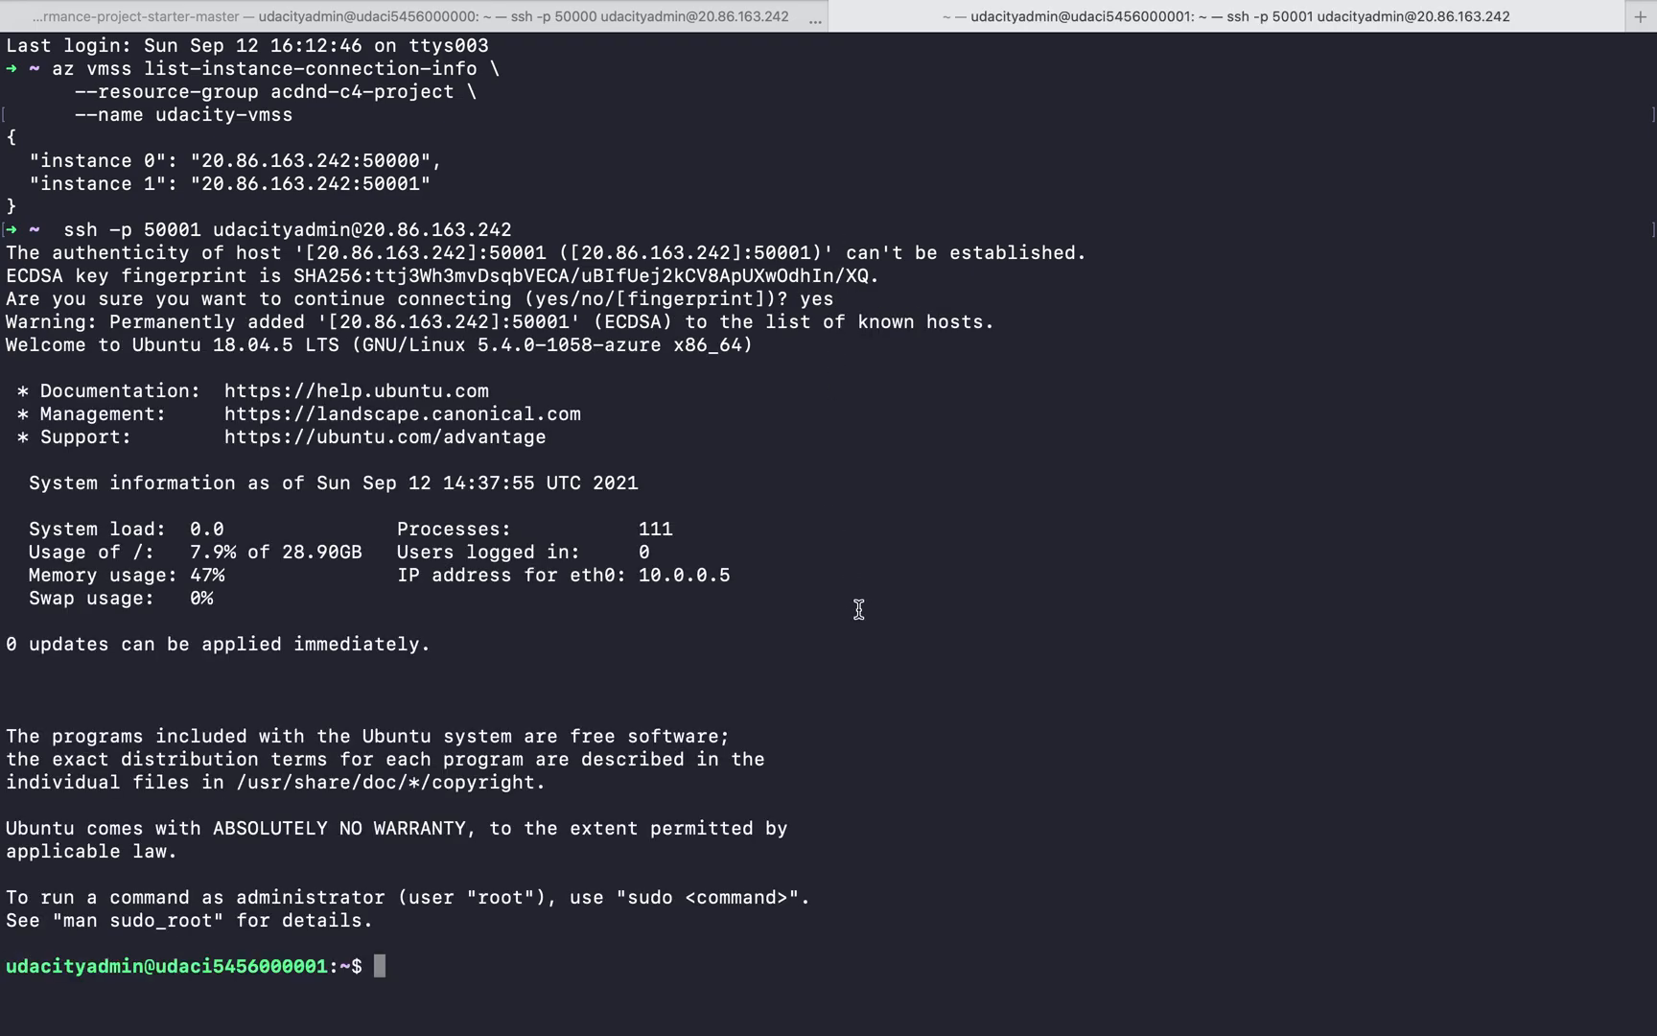
text(clear)
key(Return)
Try to run sudo stress --cpu 10 --timeout 420 &, copied from the Azure autoscale tutorial in Brave, in Terminal's instance 1 session
key(super+Tab)
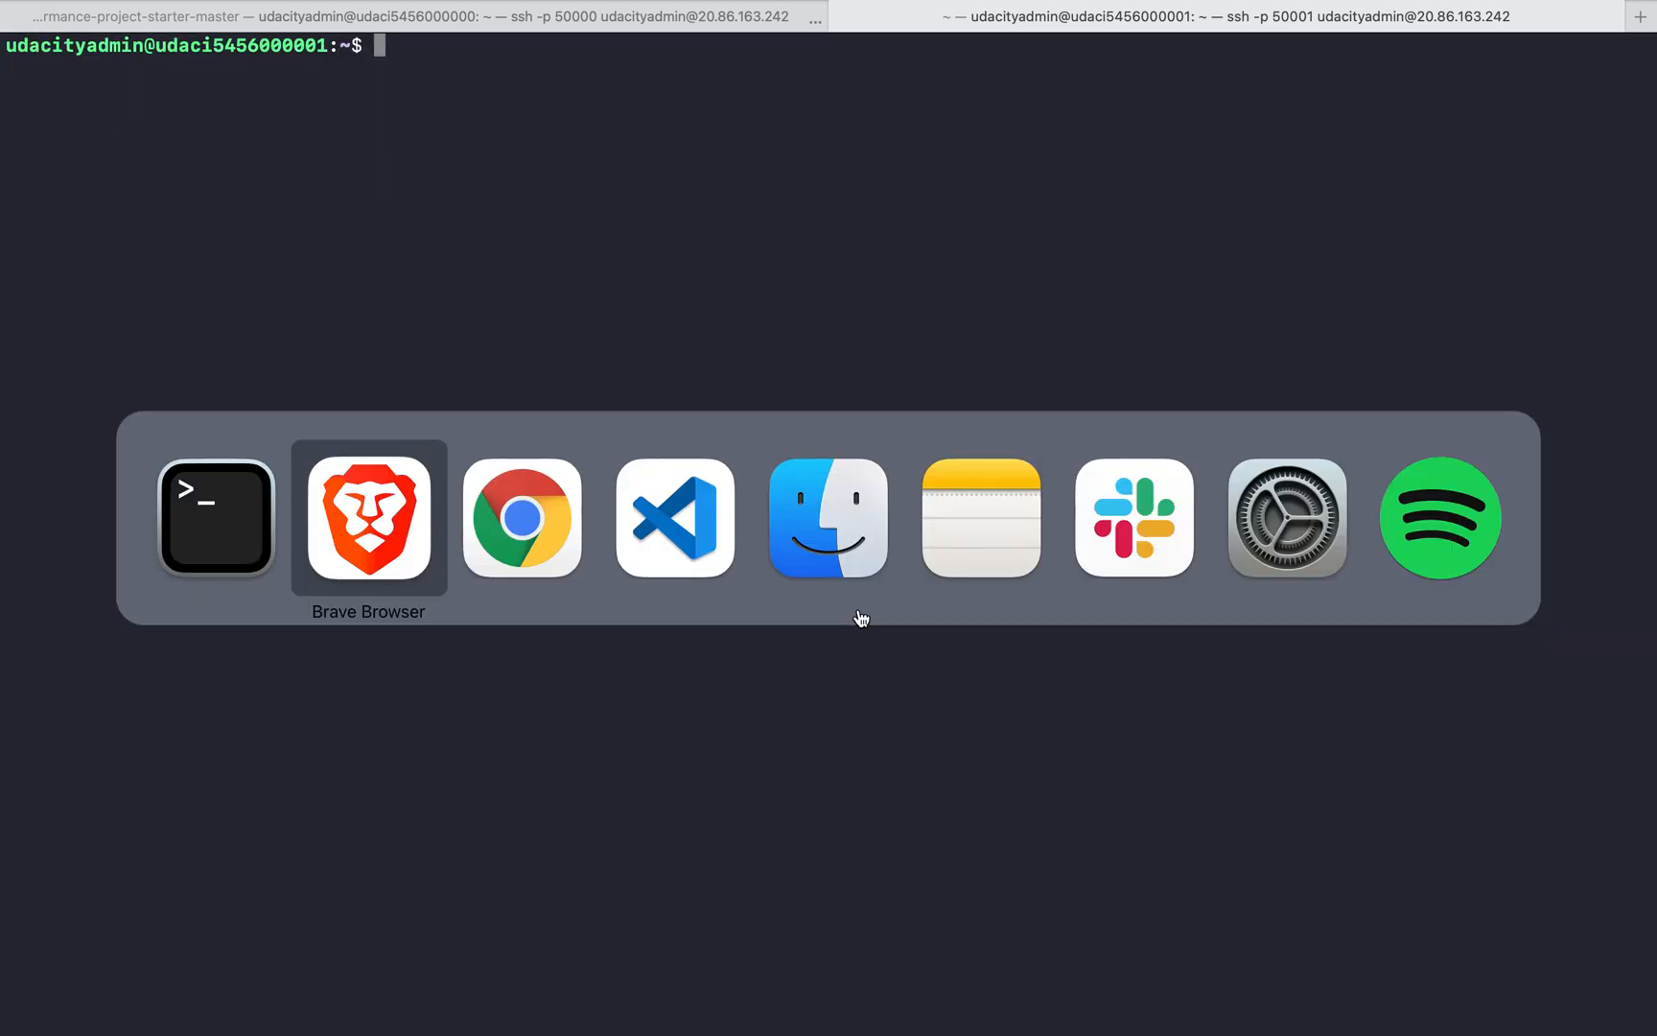
key(super+Tab)
key(super+Tab)
key(super+Tab)
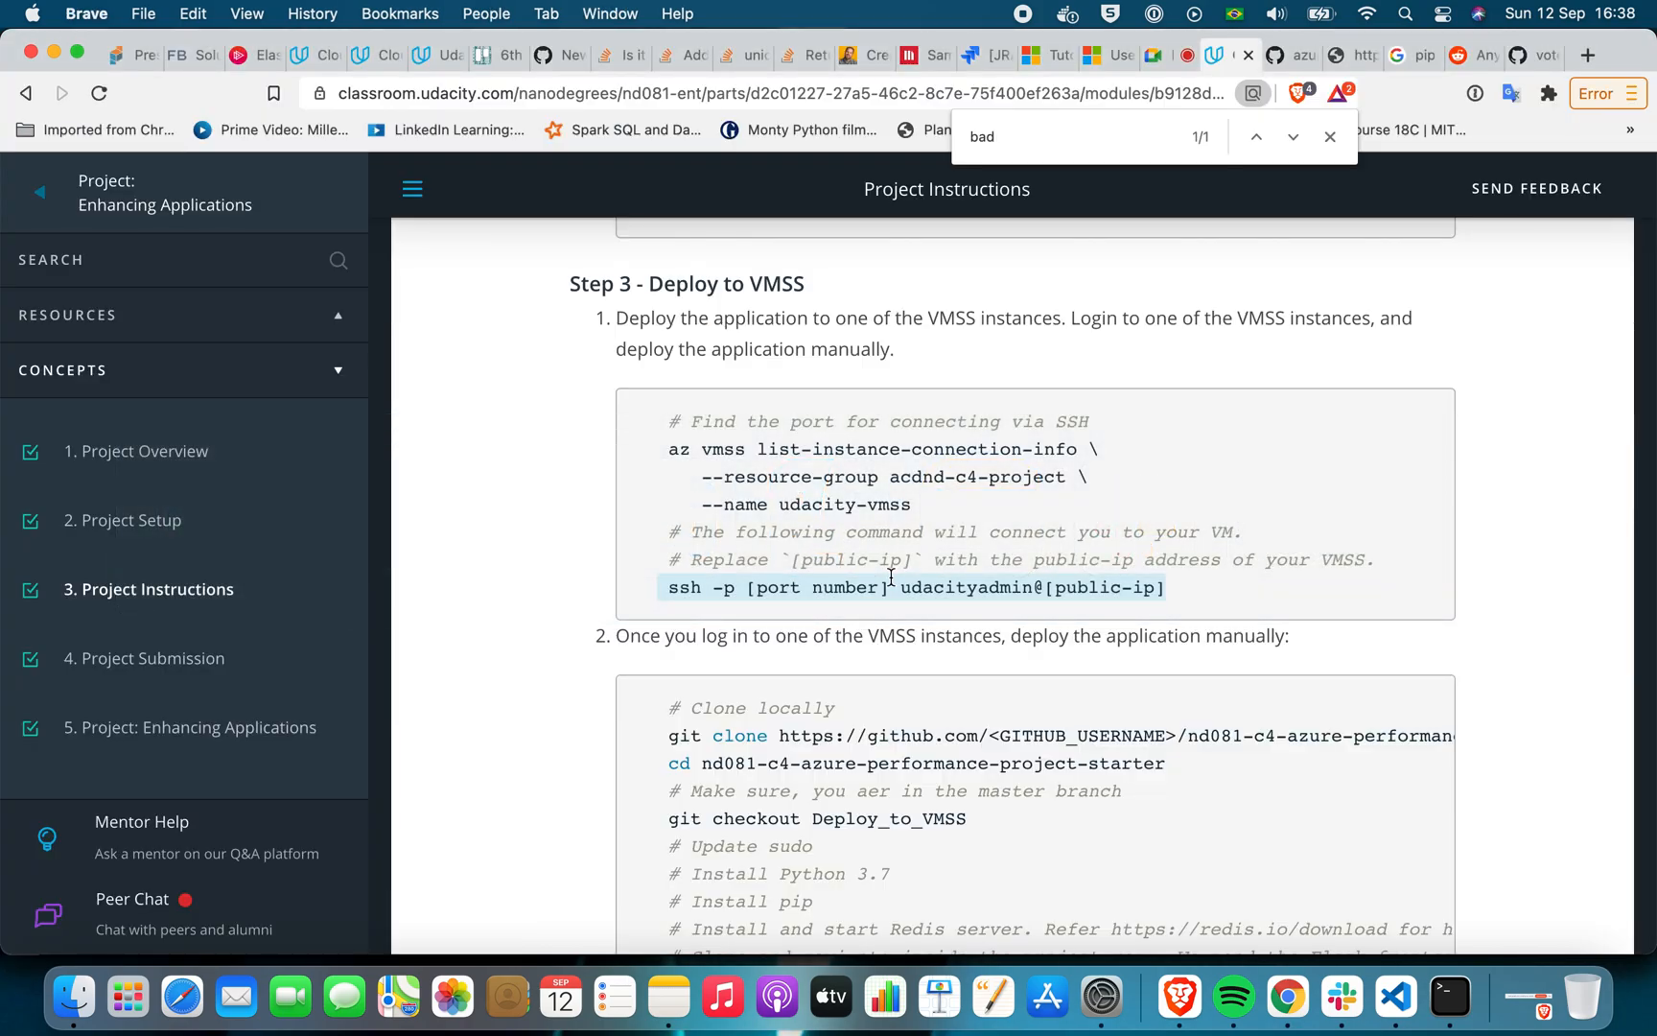
click(1053, 66)
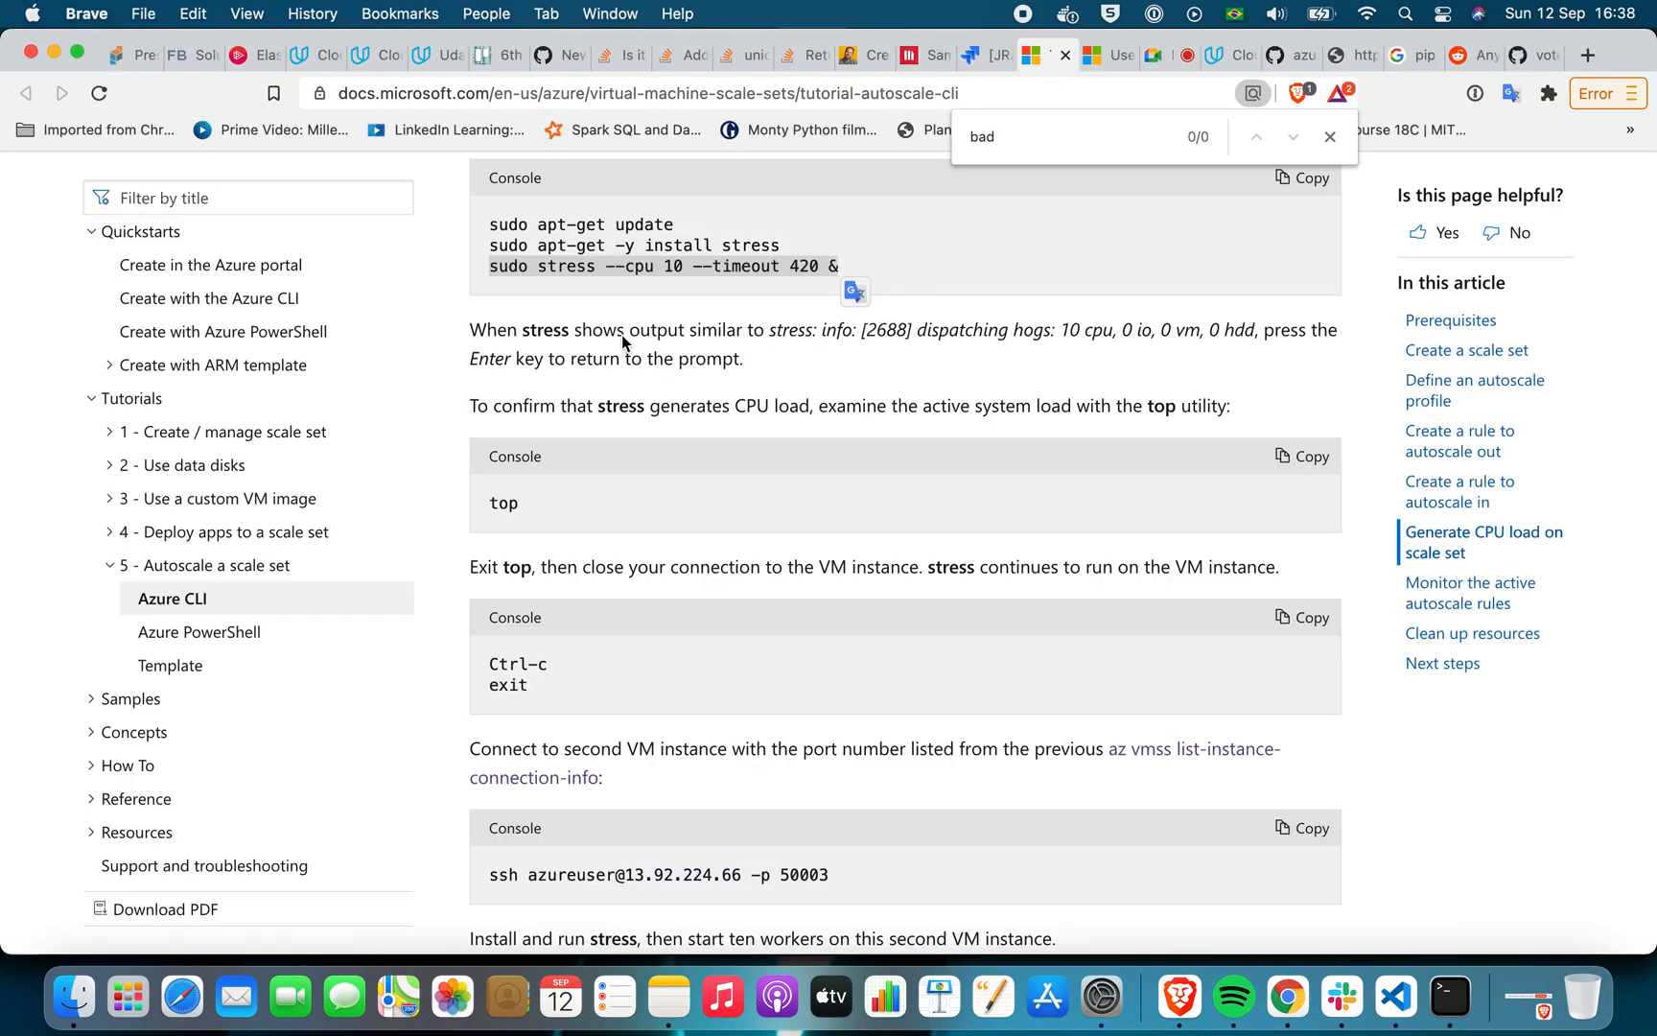
click(504, 226)
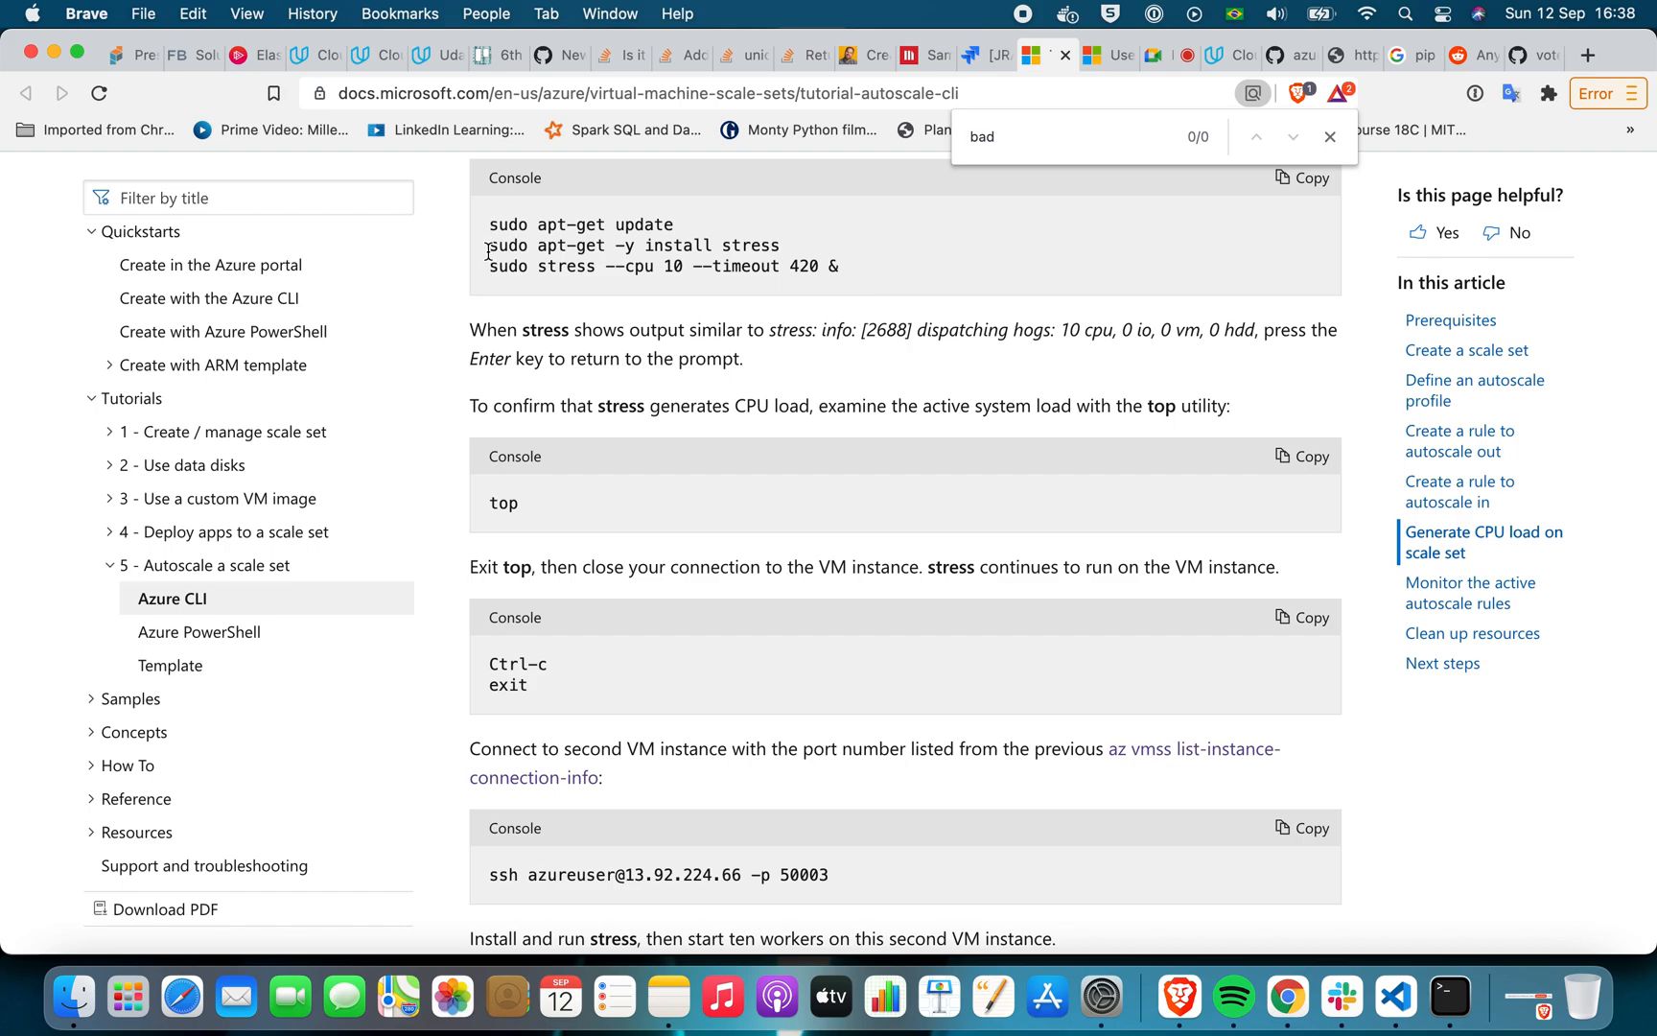
drag(490, 265, 931, 280)
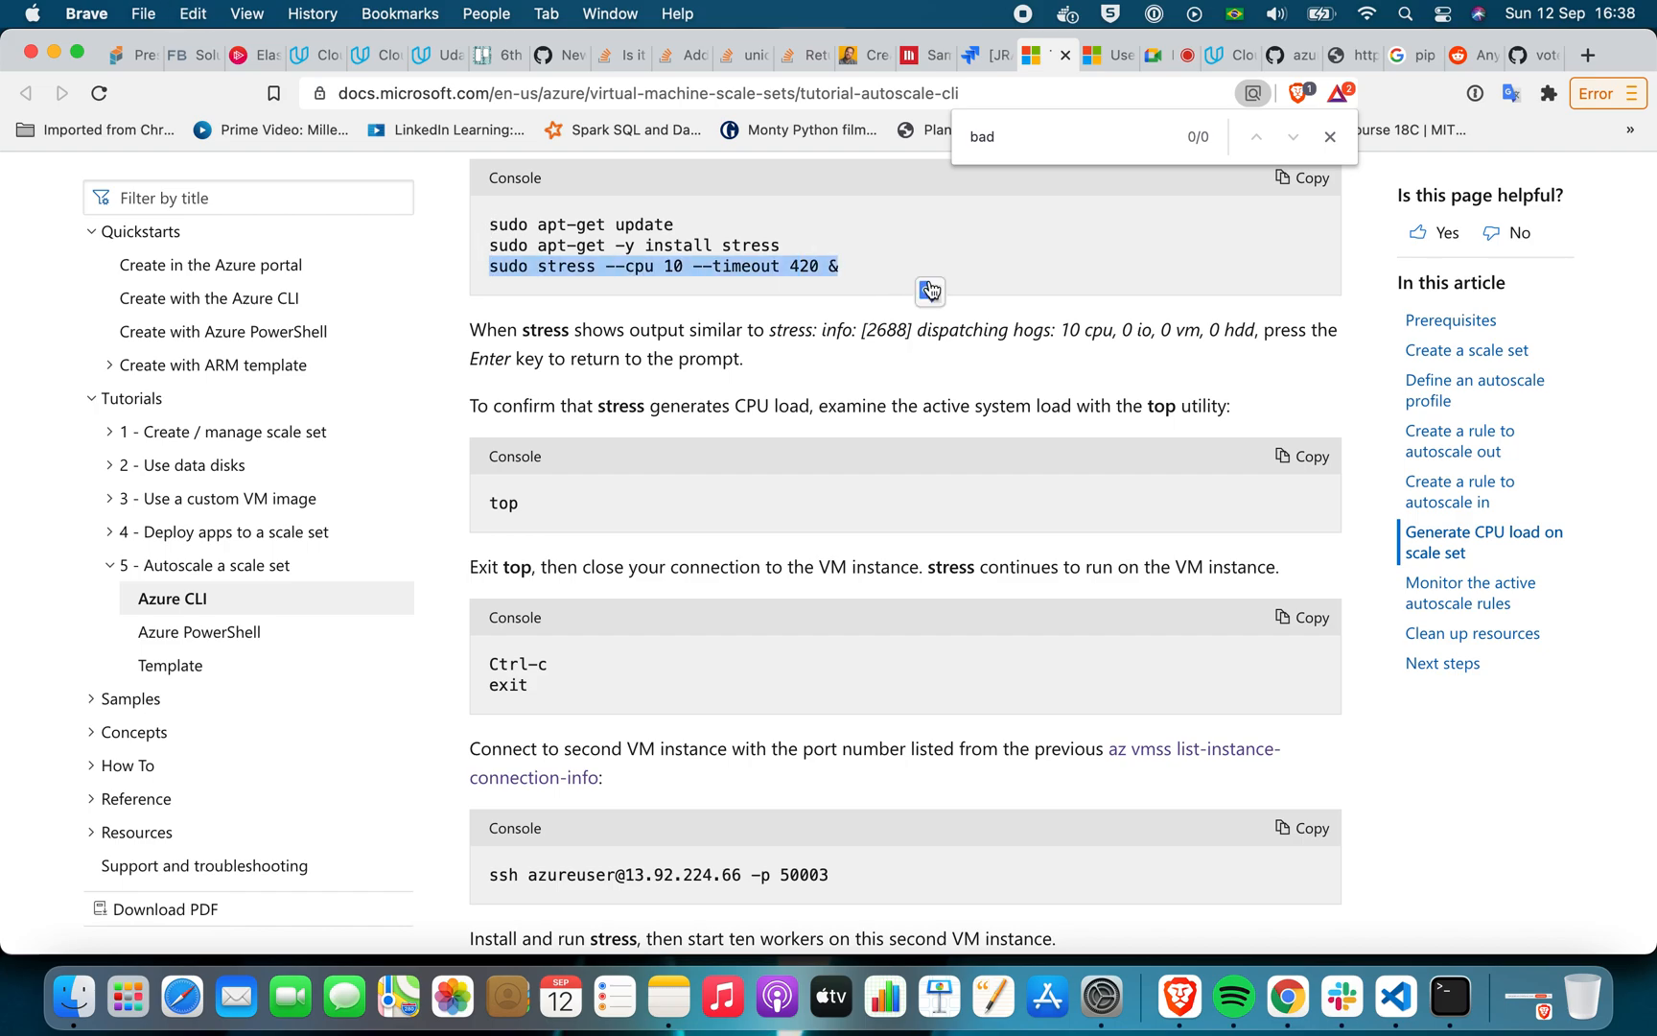
key(super+Tab)
key(super+Tab)
key(super+Tab)
key(super+Tab)
key(super+v)
key(Return)
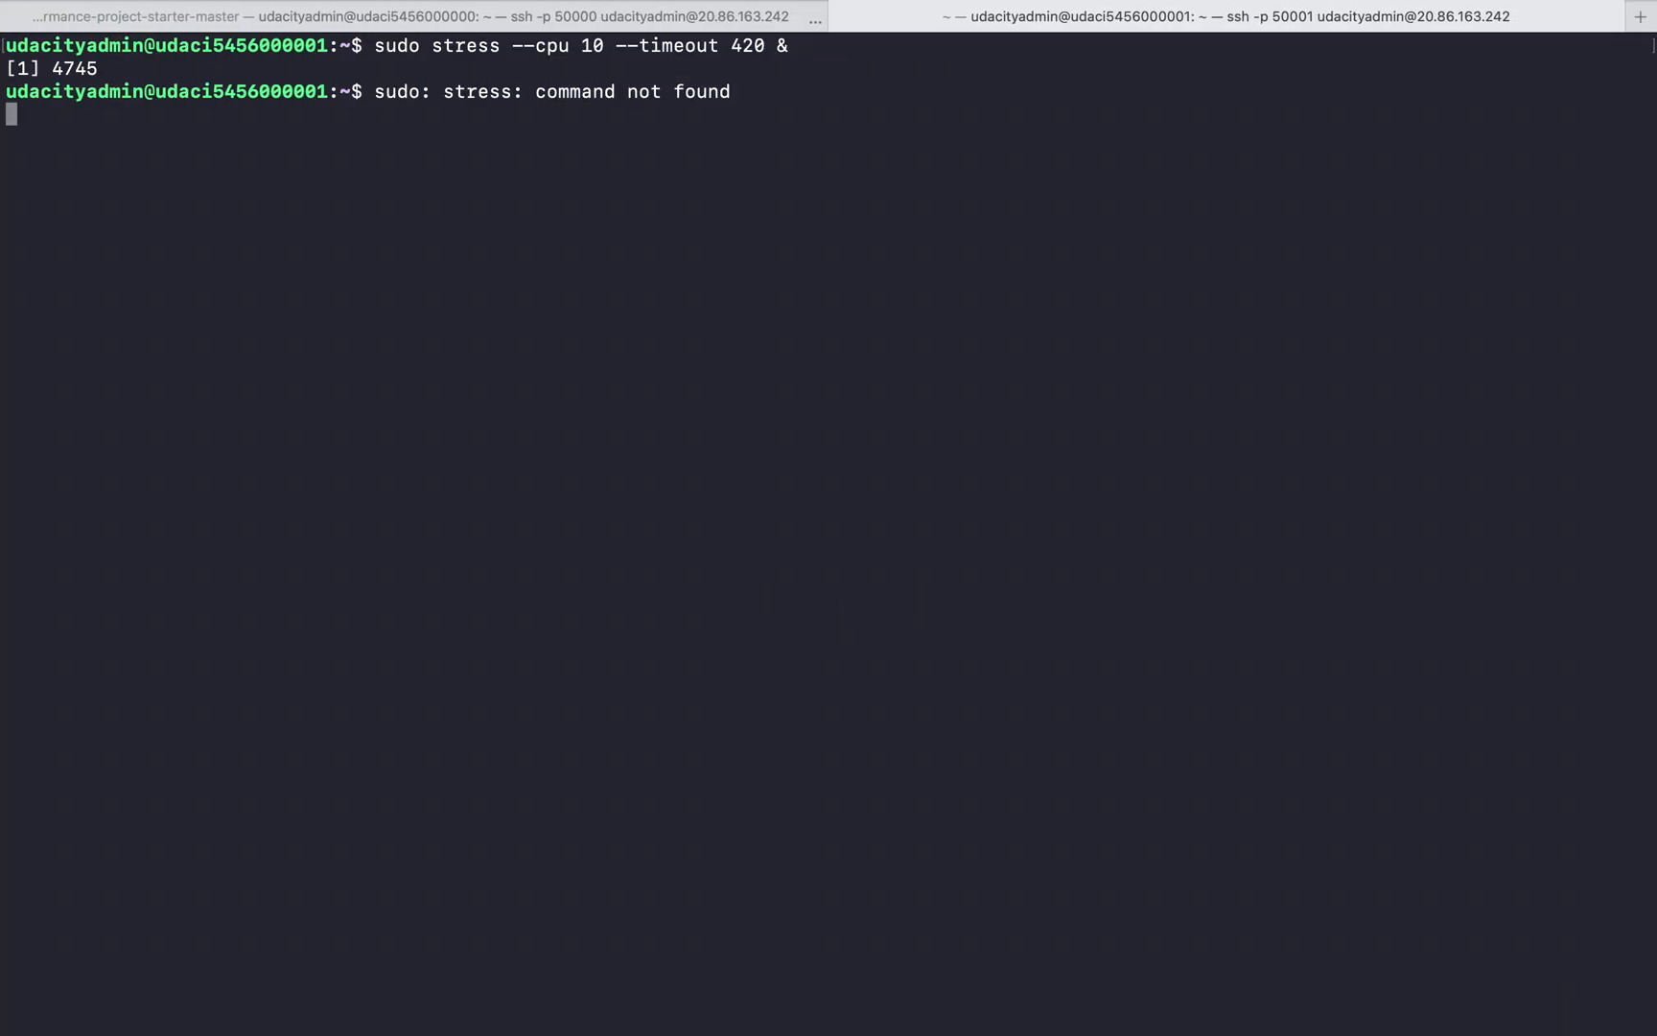
Copy sudo apt-get update from the Azure tutorial in Brave and run it in Terminal's instance 1 session
key(super+Tab)
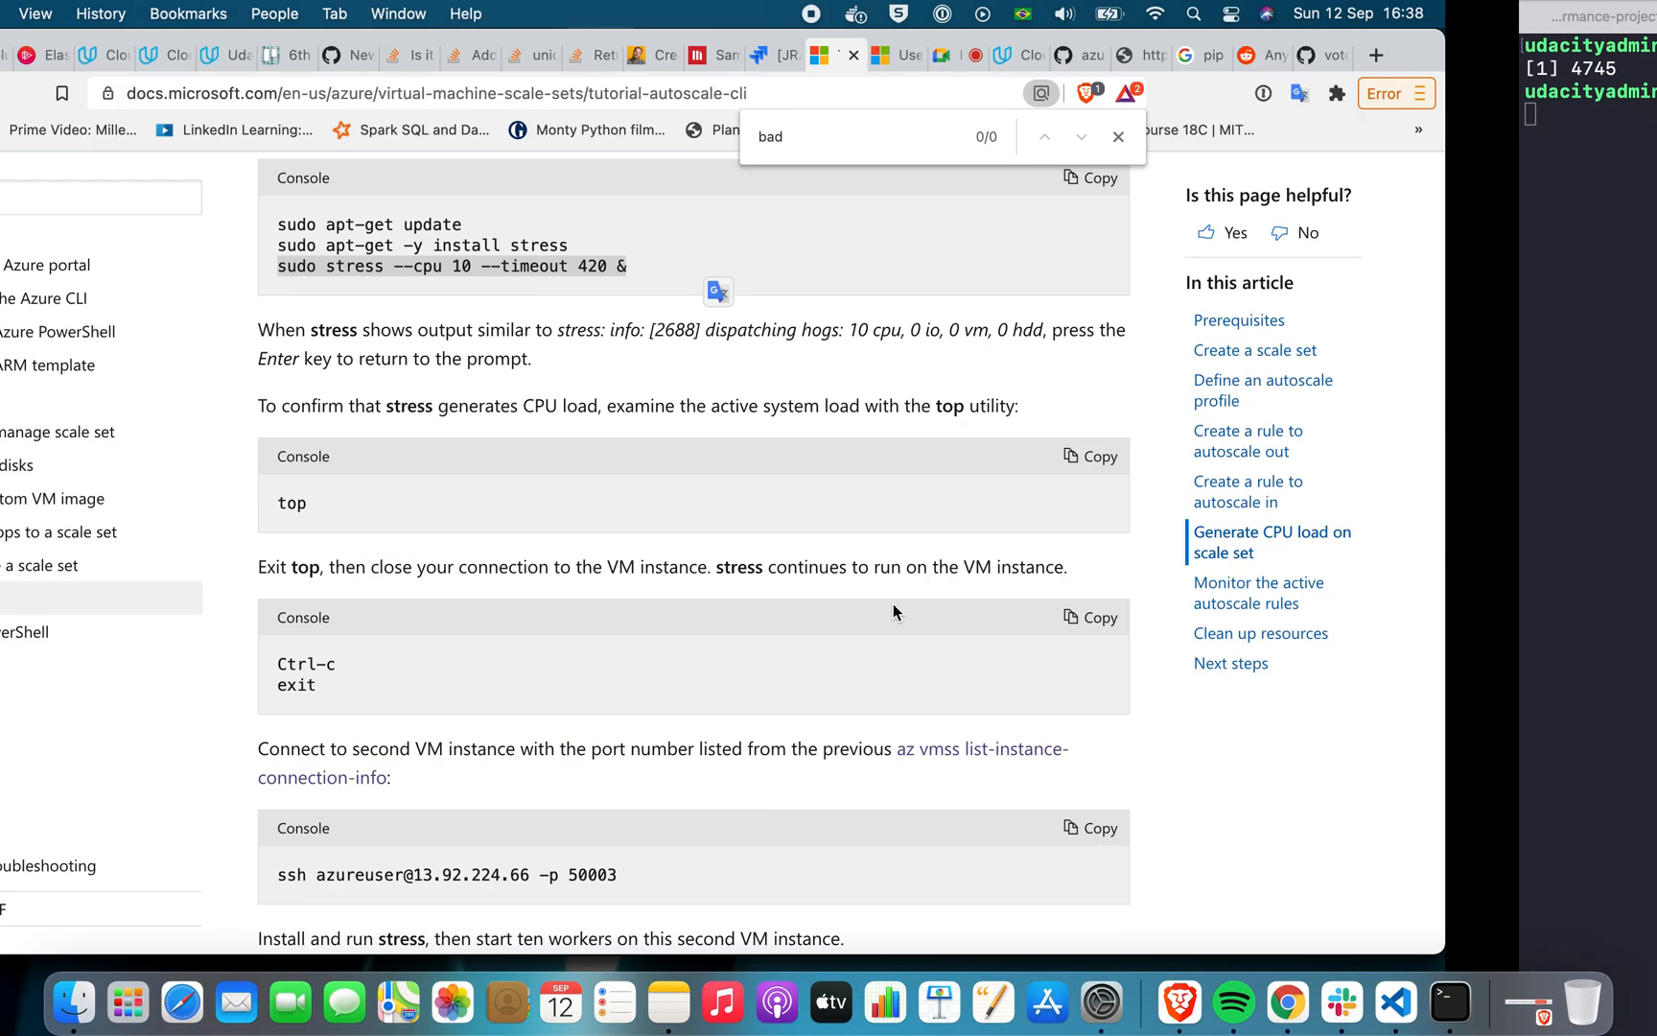
drag(493, 221, 715, 226)
key(super+c)
key(super+Tab)
key(super+v)
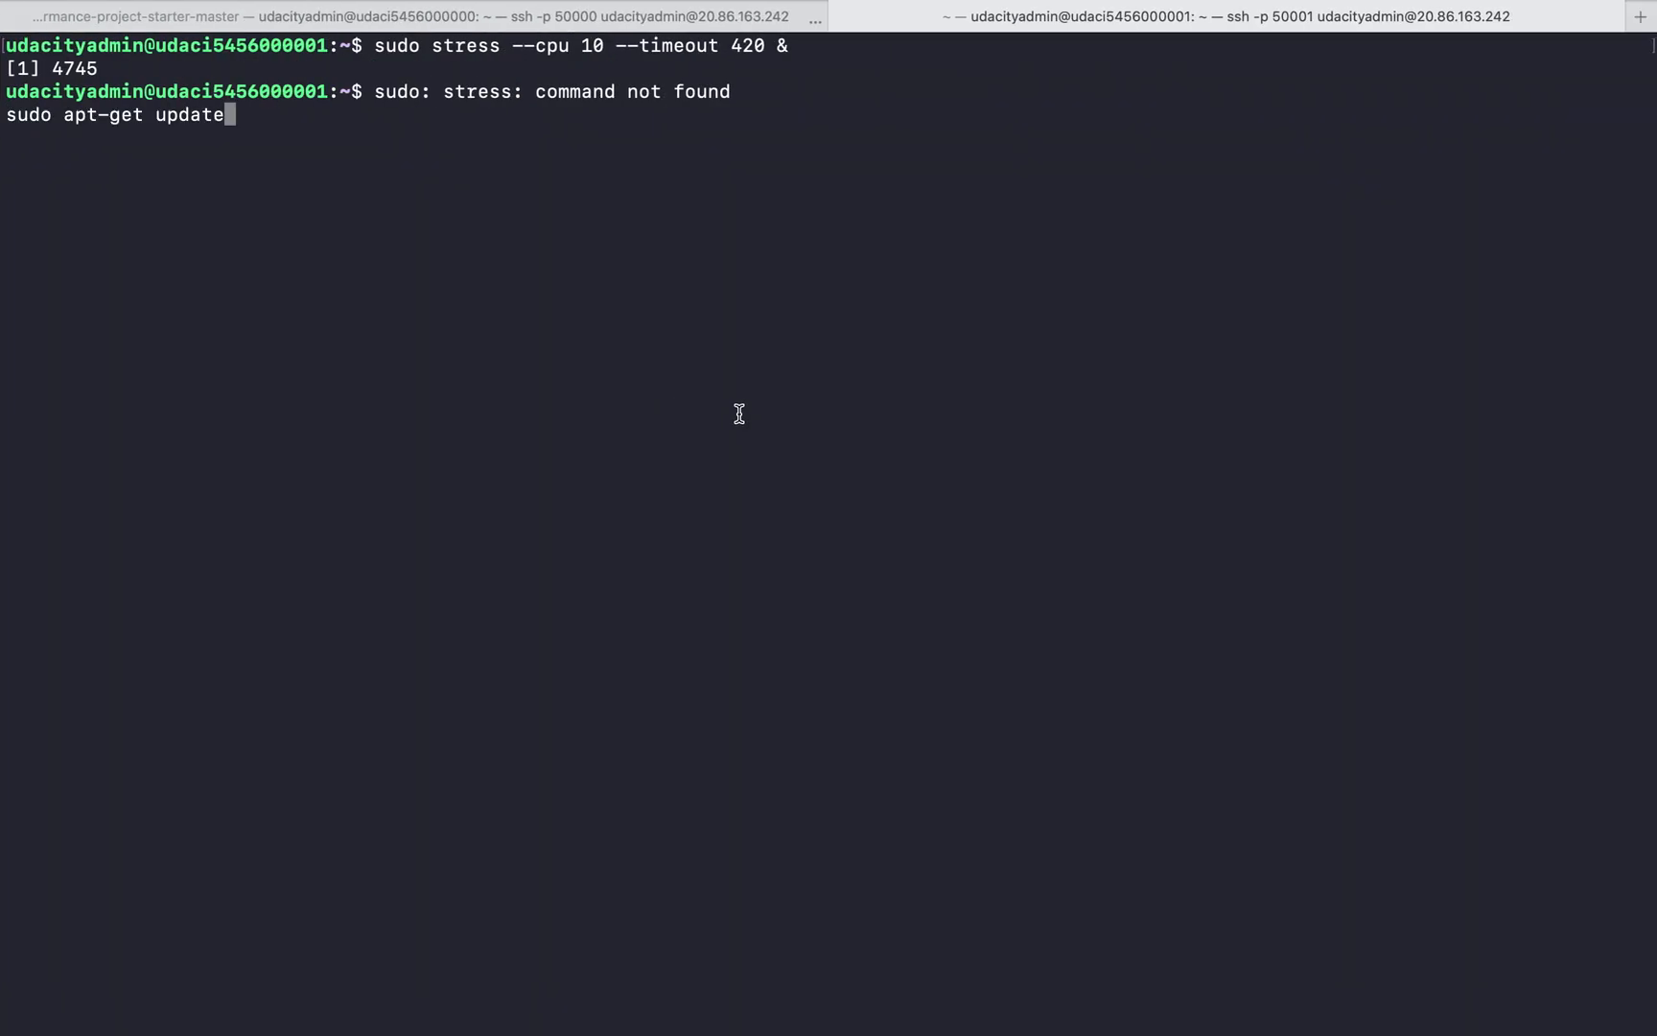
key(Return)
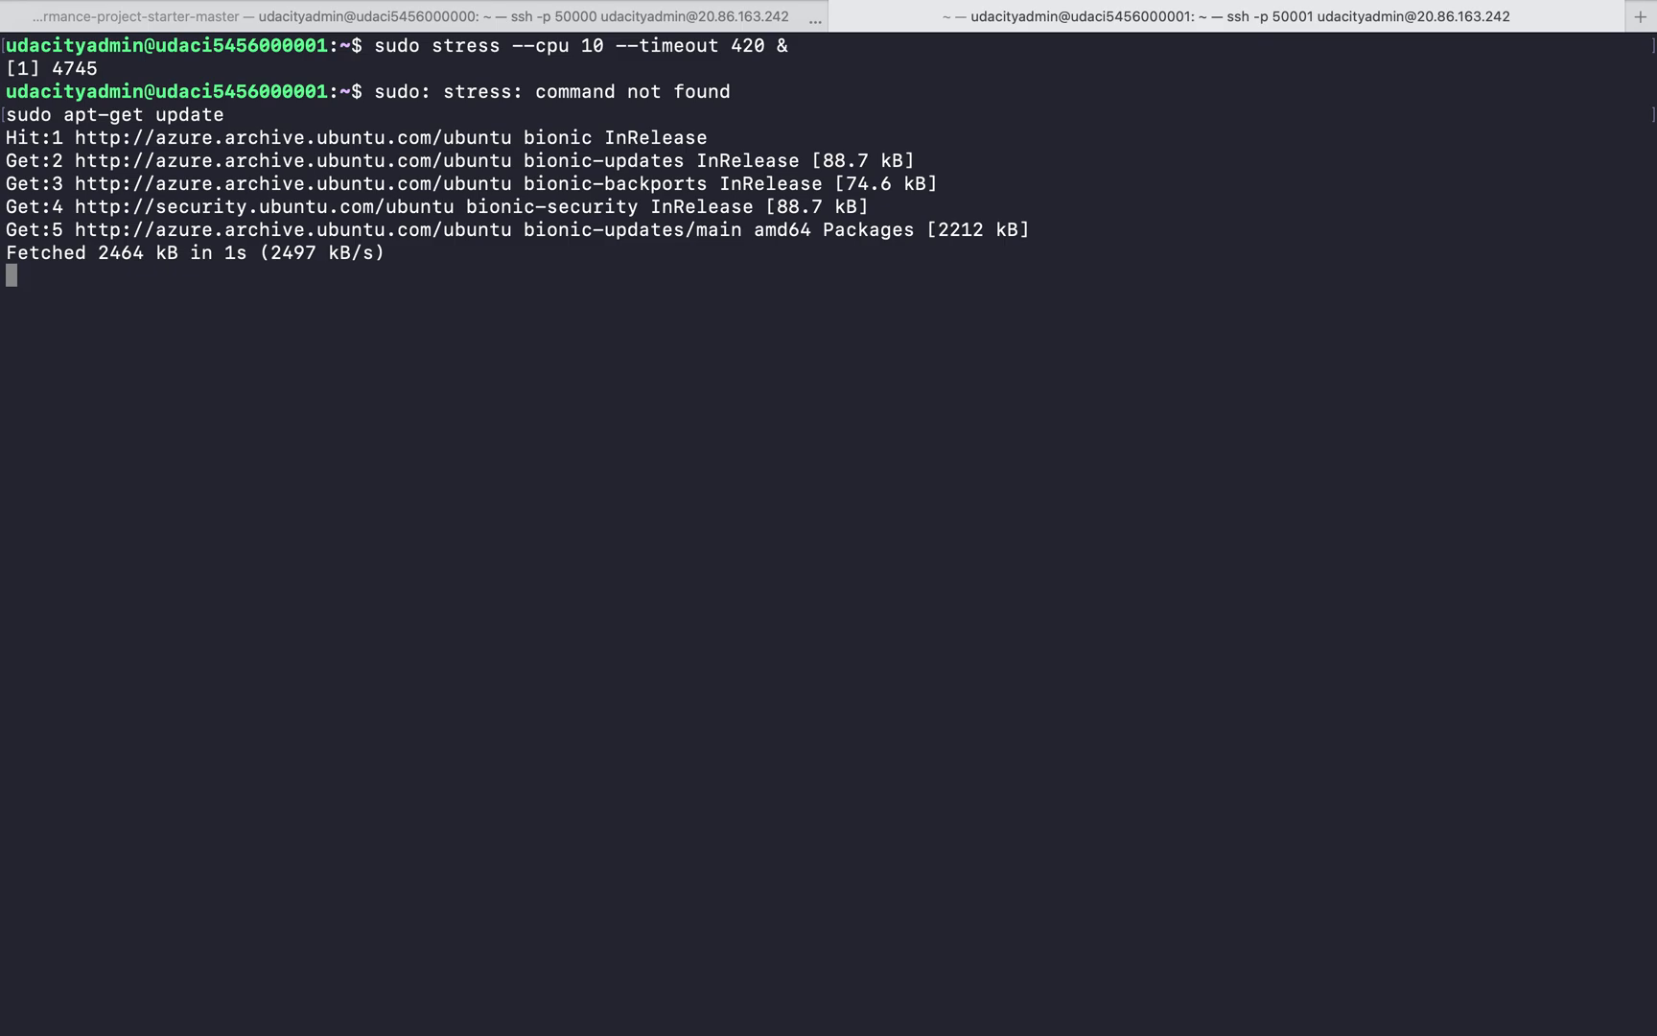
Take sudo apt-get -y install stress from the tutorial in Brave and run it in Terminal on instance 1
key(super+Tab)
drag(491, 245, 801, 254)
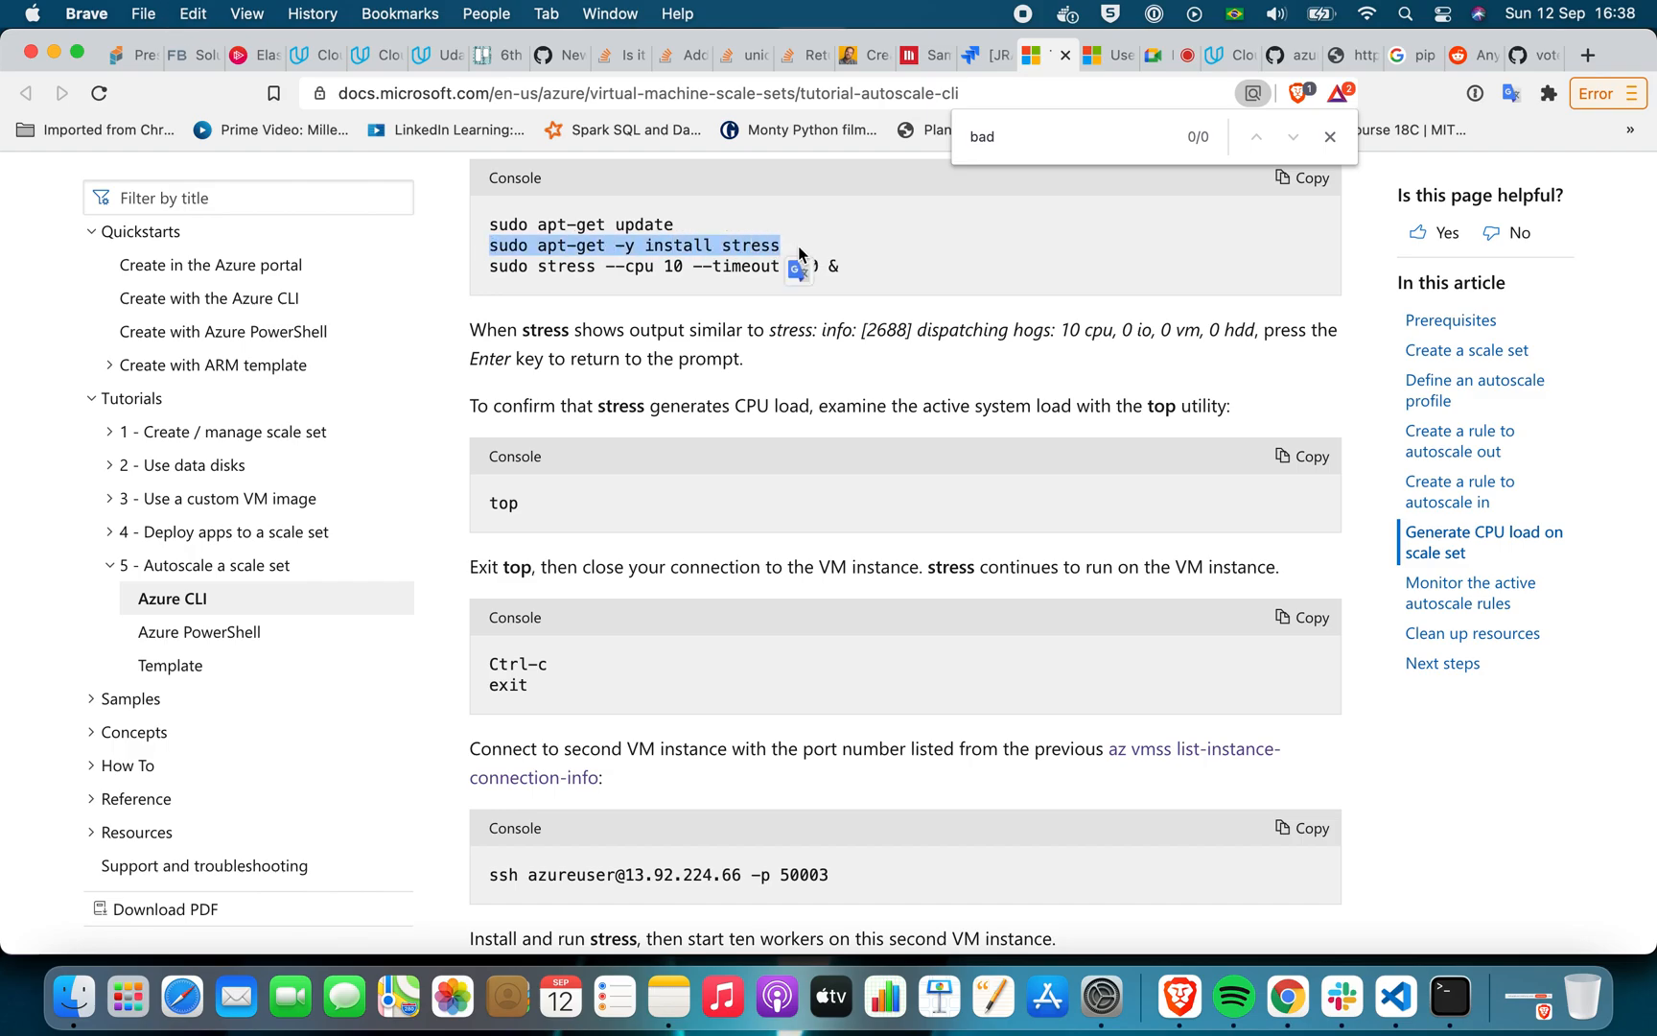
key(super+Tab)
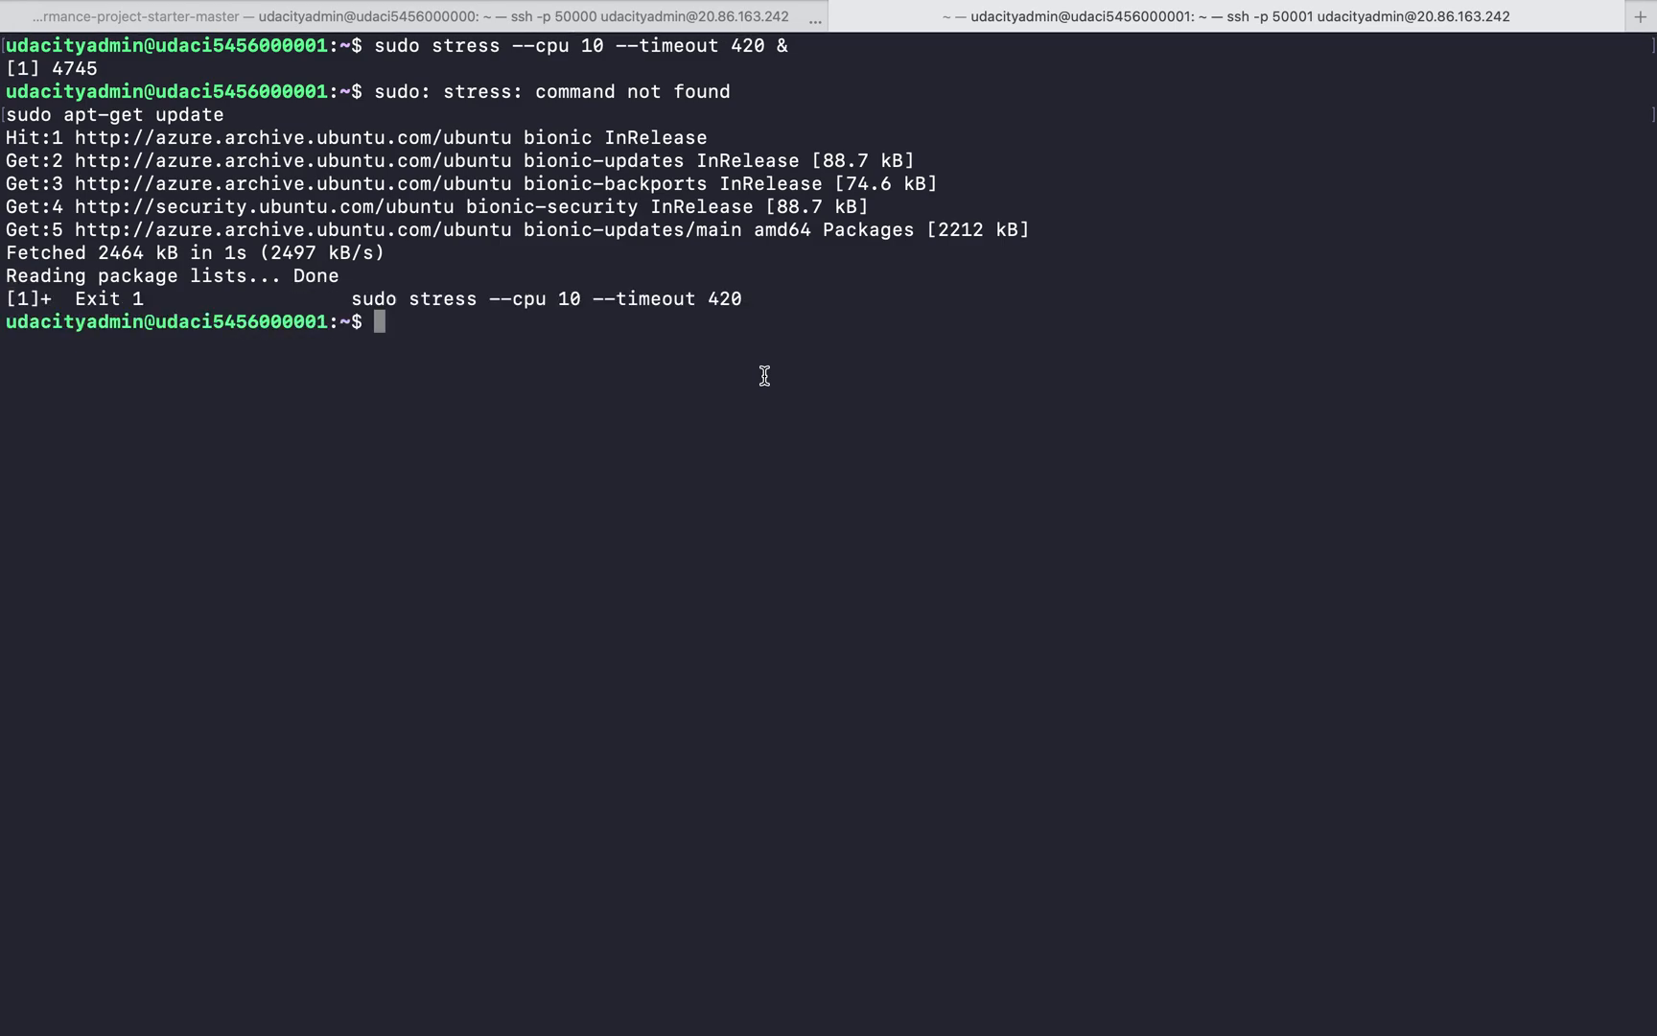
text(sudo apt-get -y install stress)
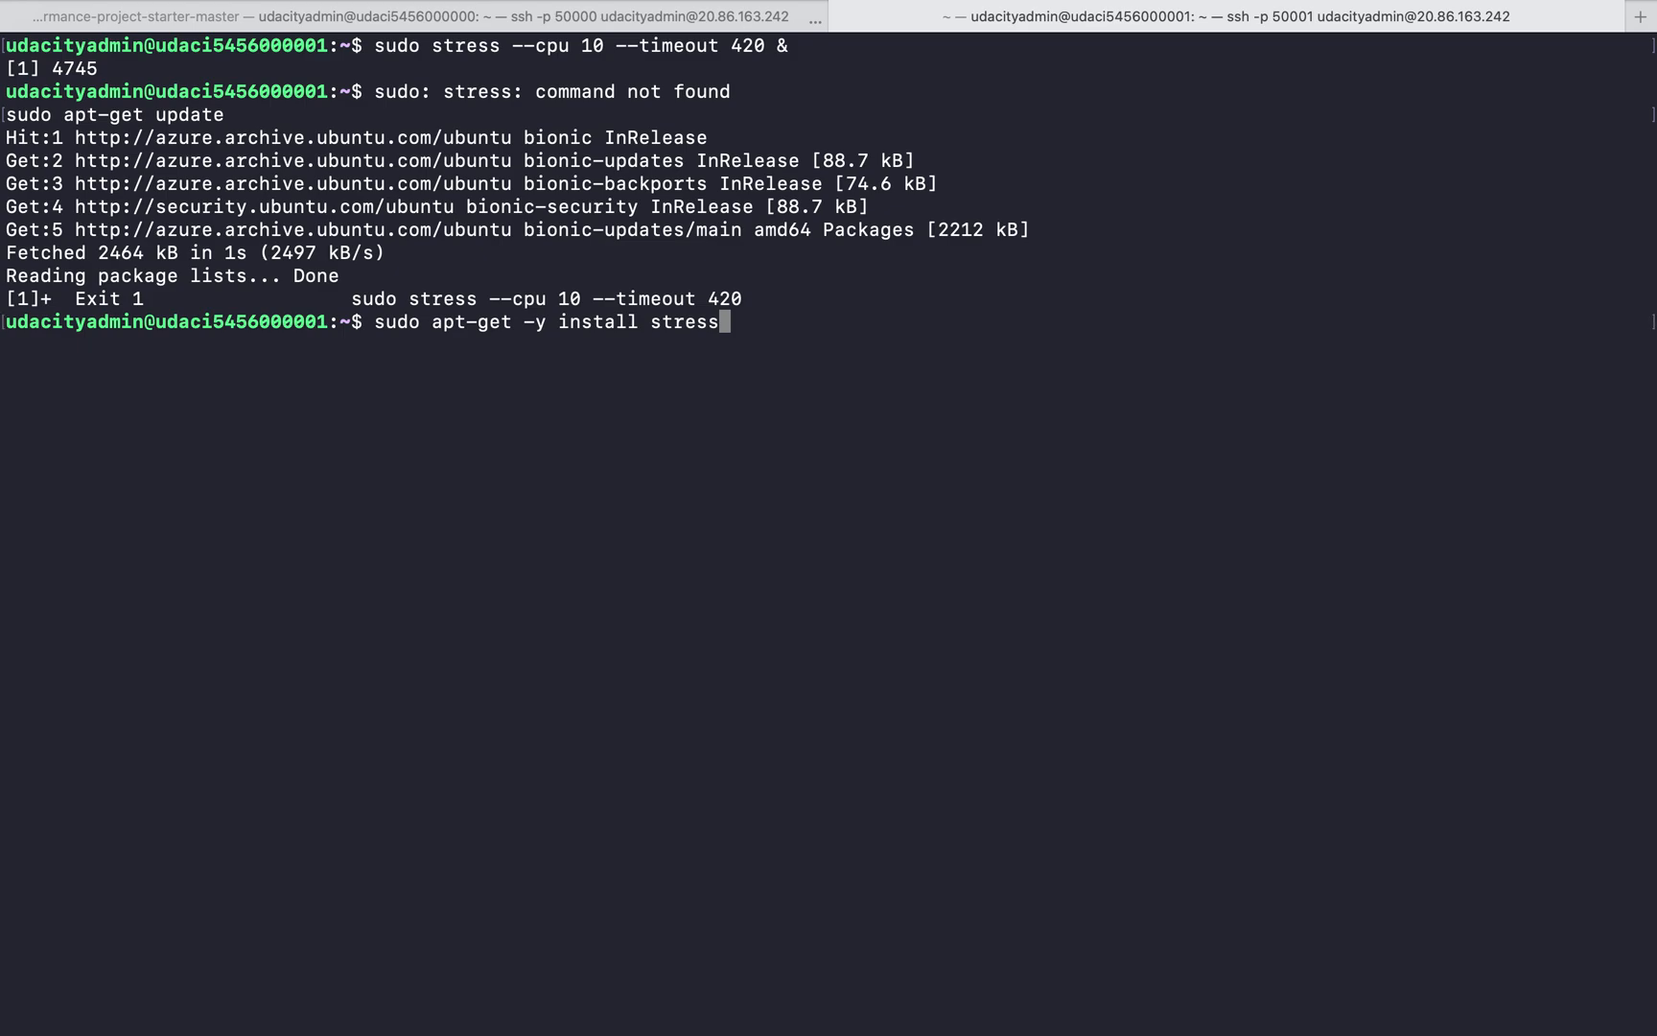
key(Return)
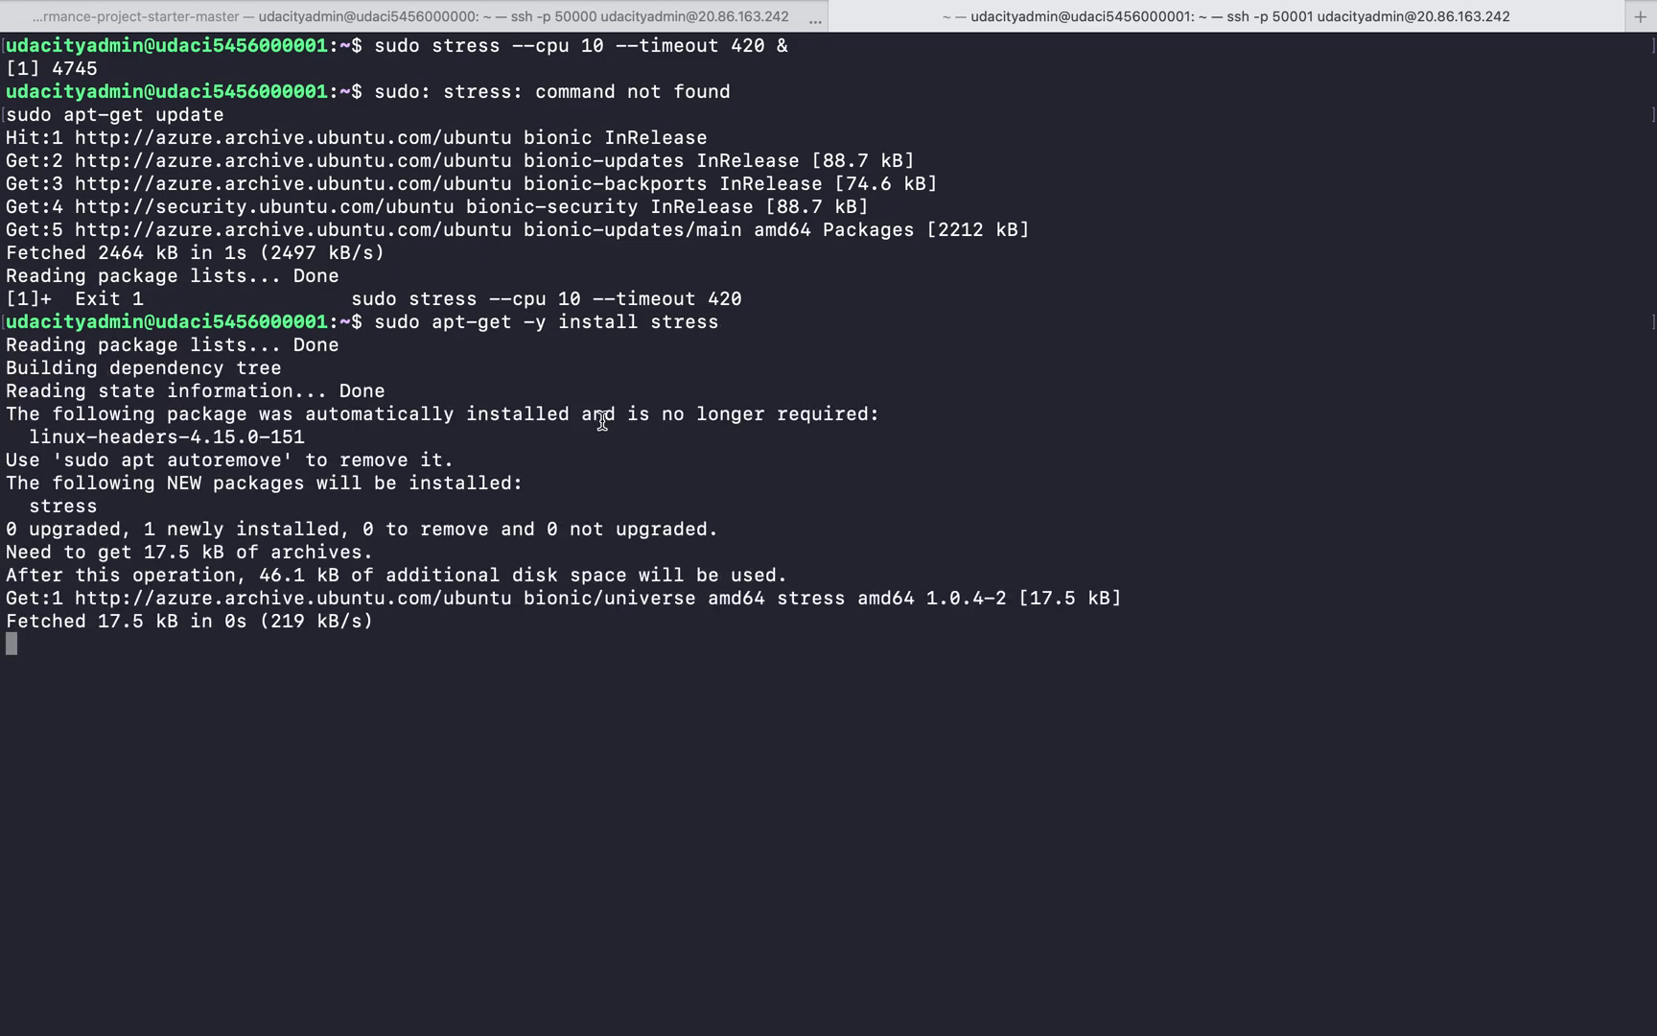
Copy sudo stress --cpu 10 --timeout 420 & from the tutorial in Brave and start the stress workers on instance 1 in Terminal
key(ctrl+Left)
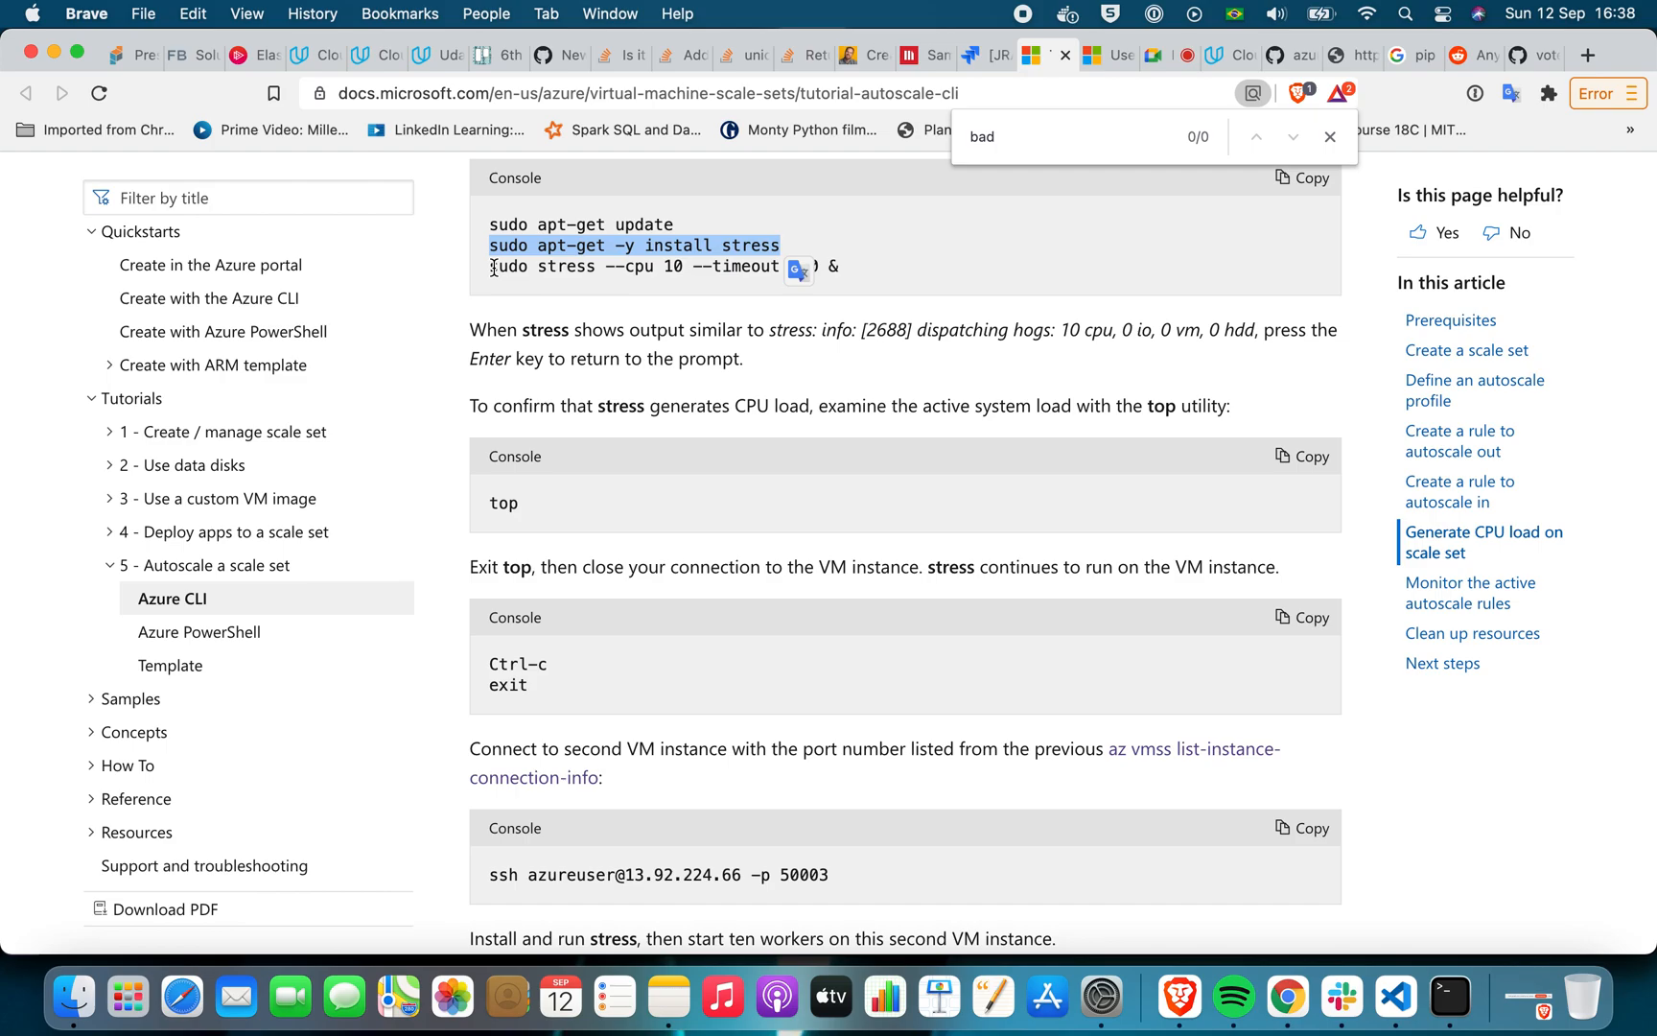
click(493, 267)
drag(490, 268, 877, 288)
key(super+c)
key(ctrl+Right)
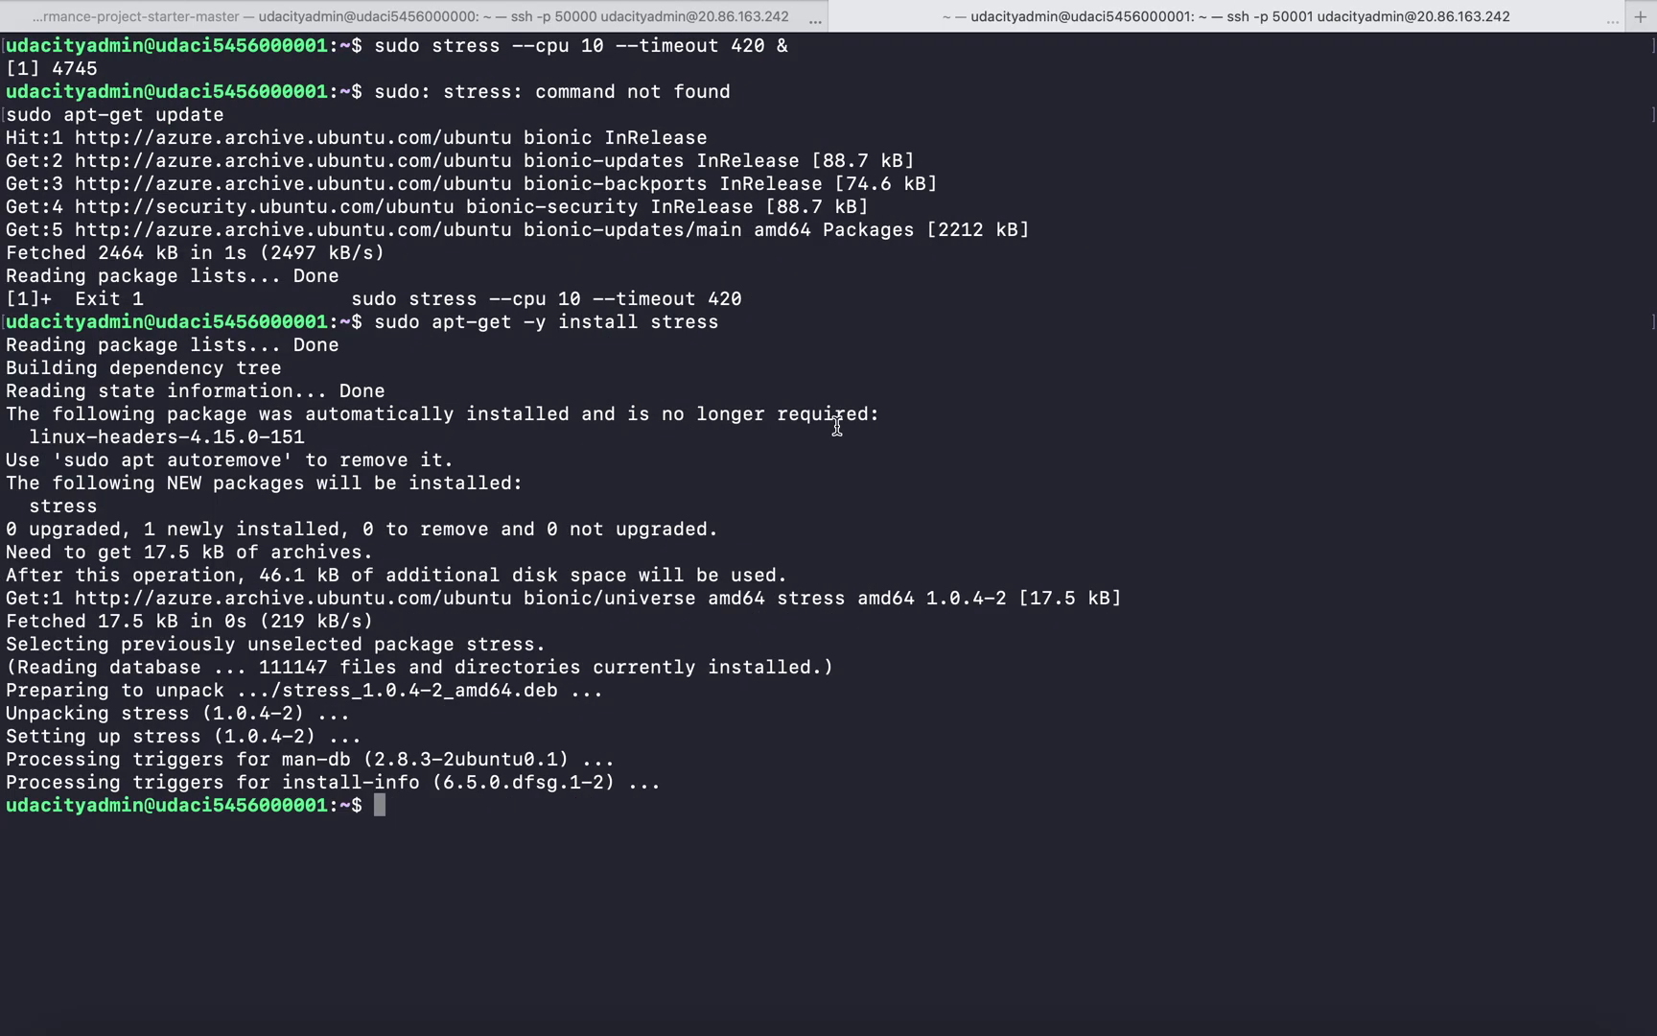
key(super+v)
key(Return)
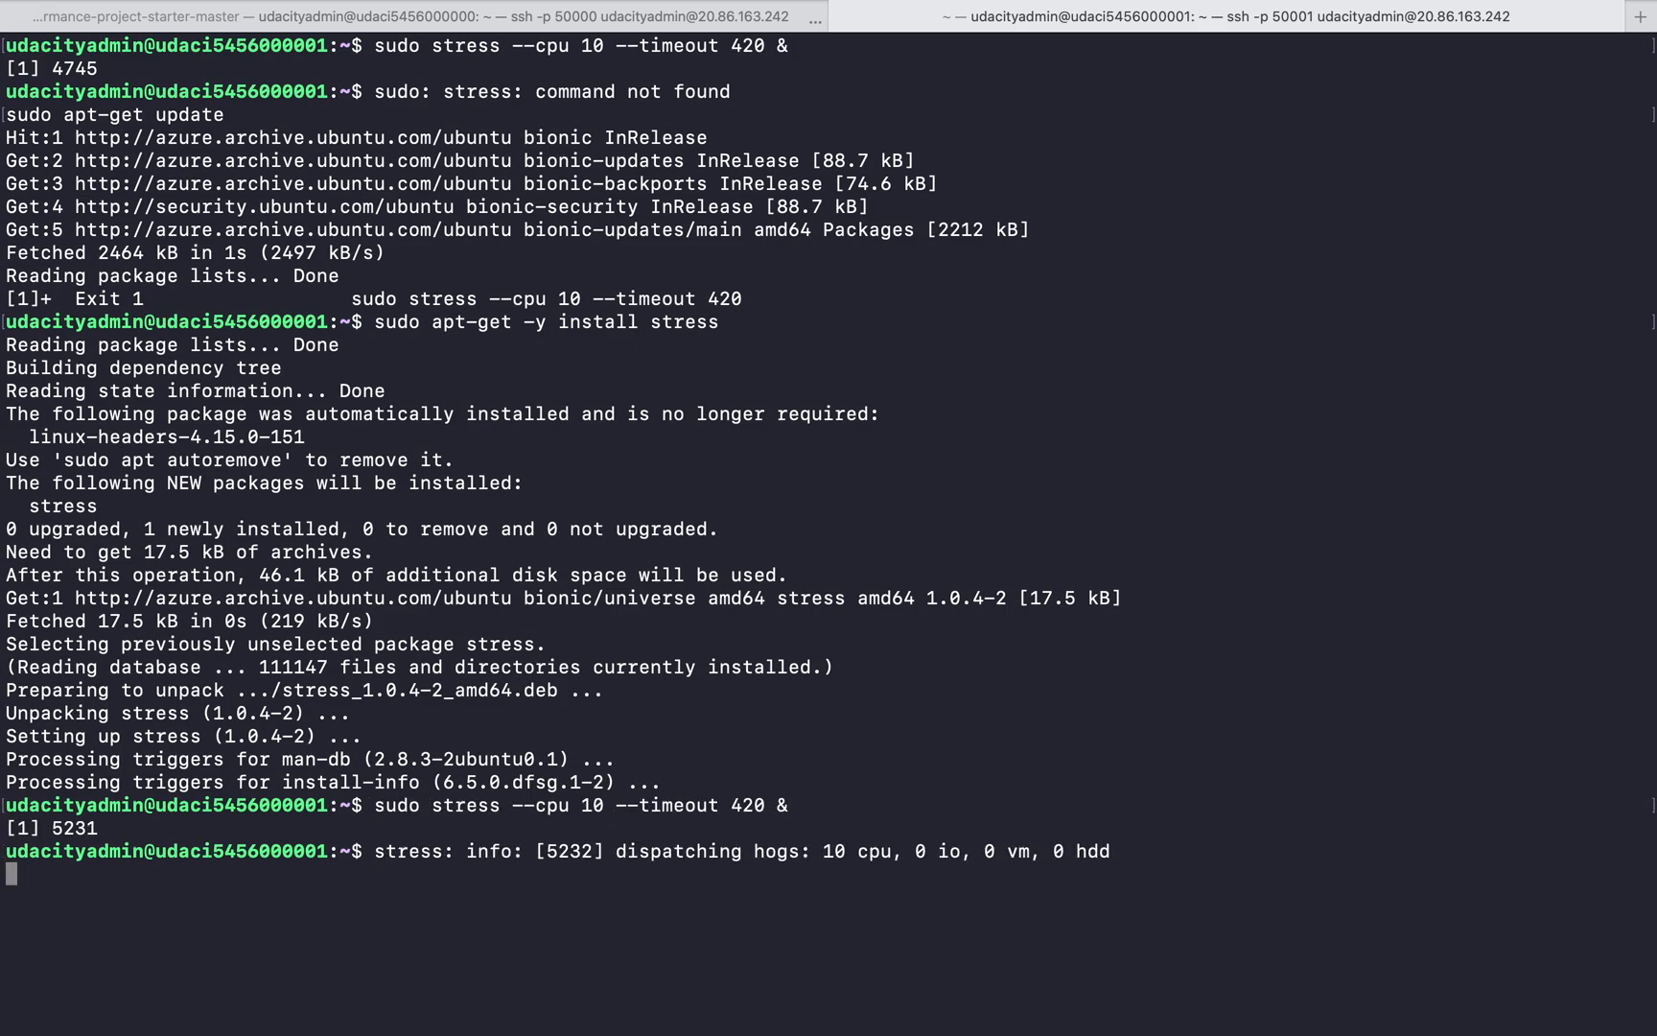
Check the CPU load generated by the stress workers on instance 1 with the top utility
key(Return)
text(top)
key(Return)
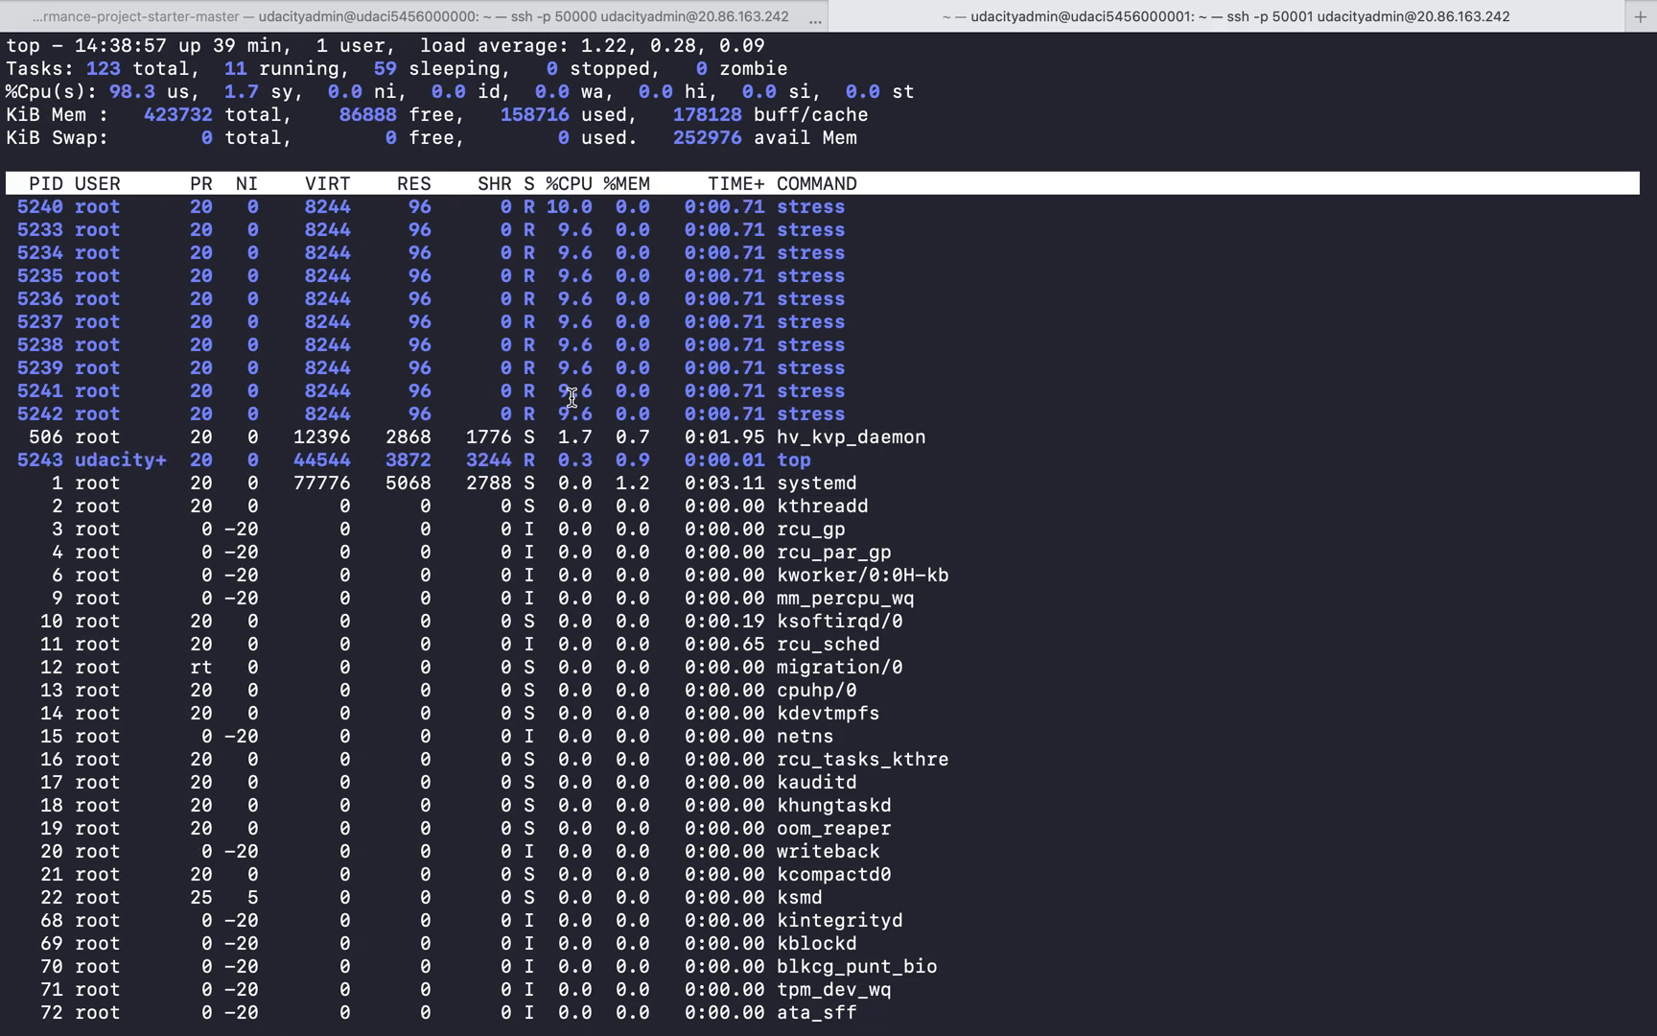
Switch to Chrome, close the Scaling page and reopen the udacity-vmss scale set from the Azure home page's recent resources
mouse_move(1333, 1026)
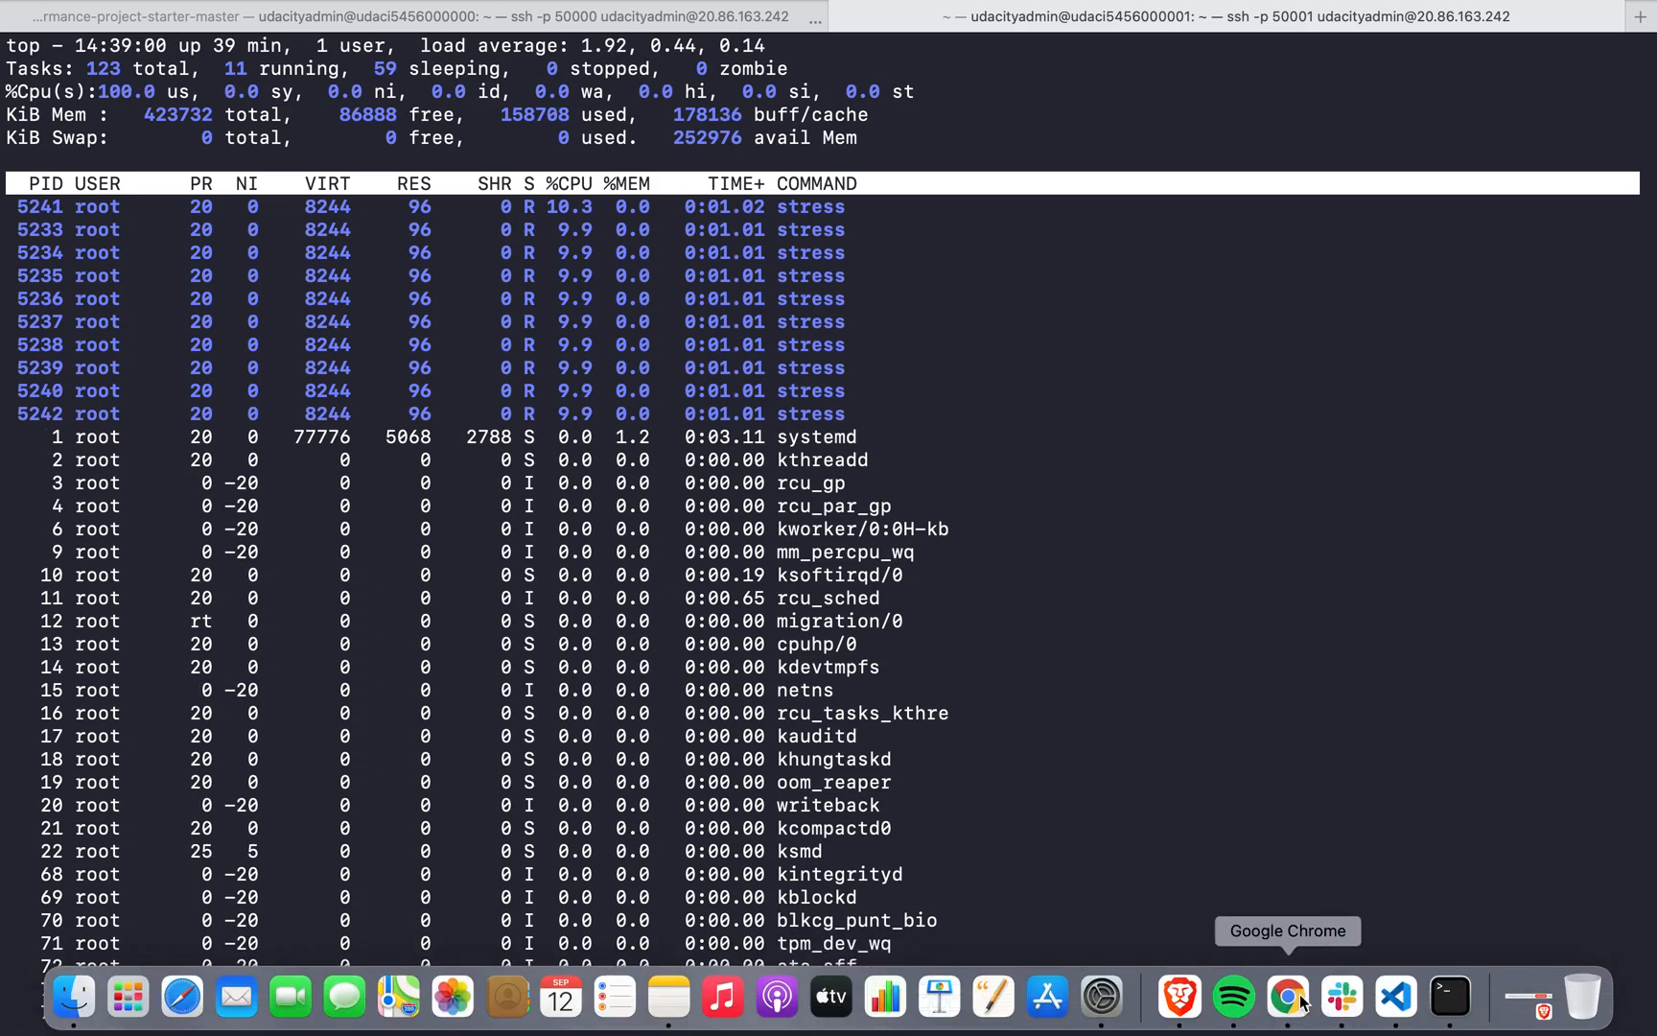
click(1301, 1000)
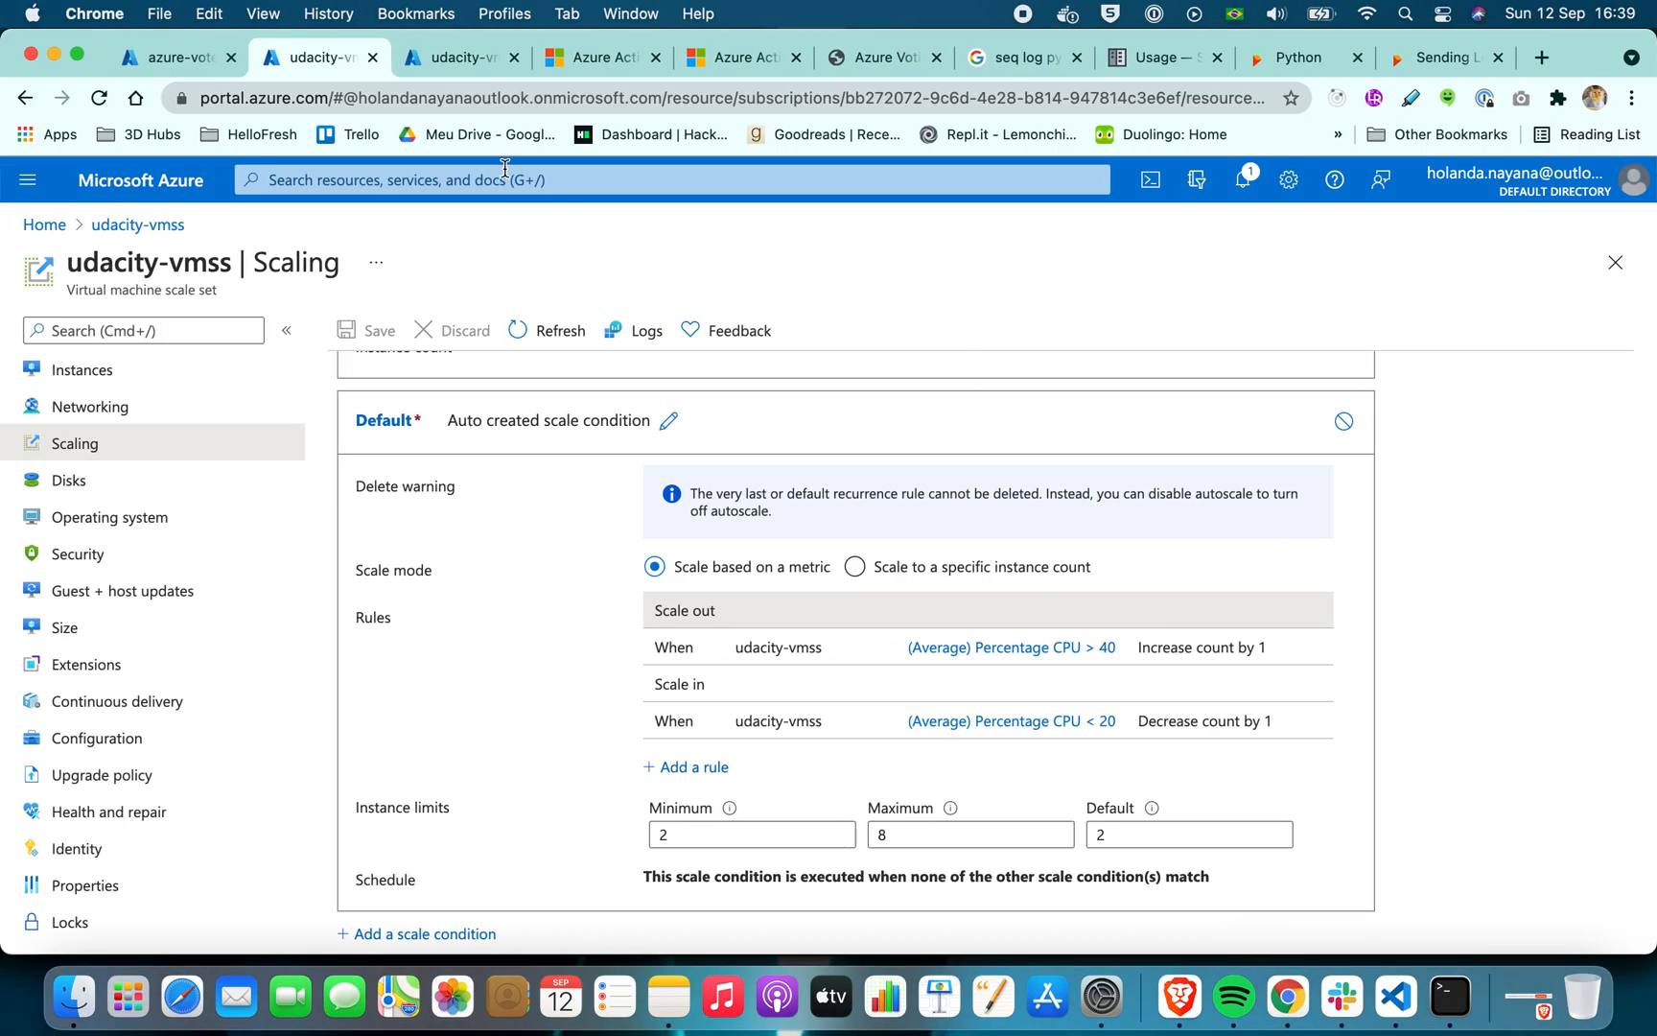
click(144, 64)
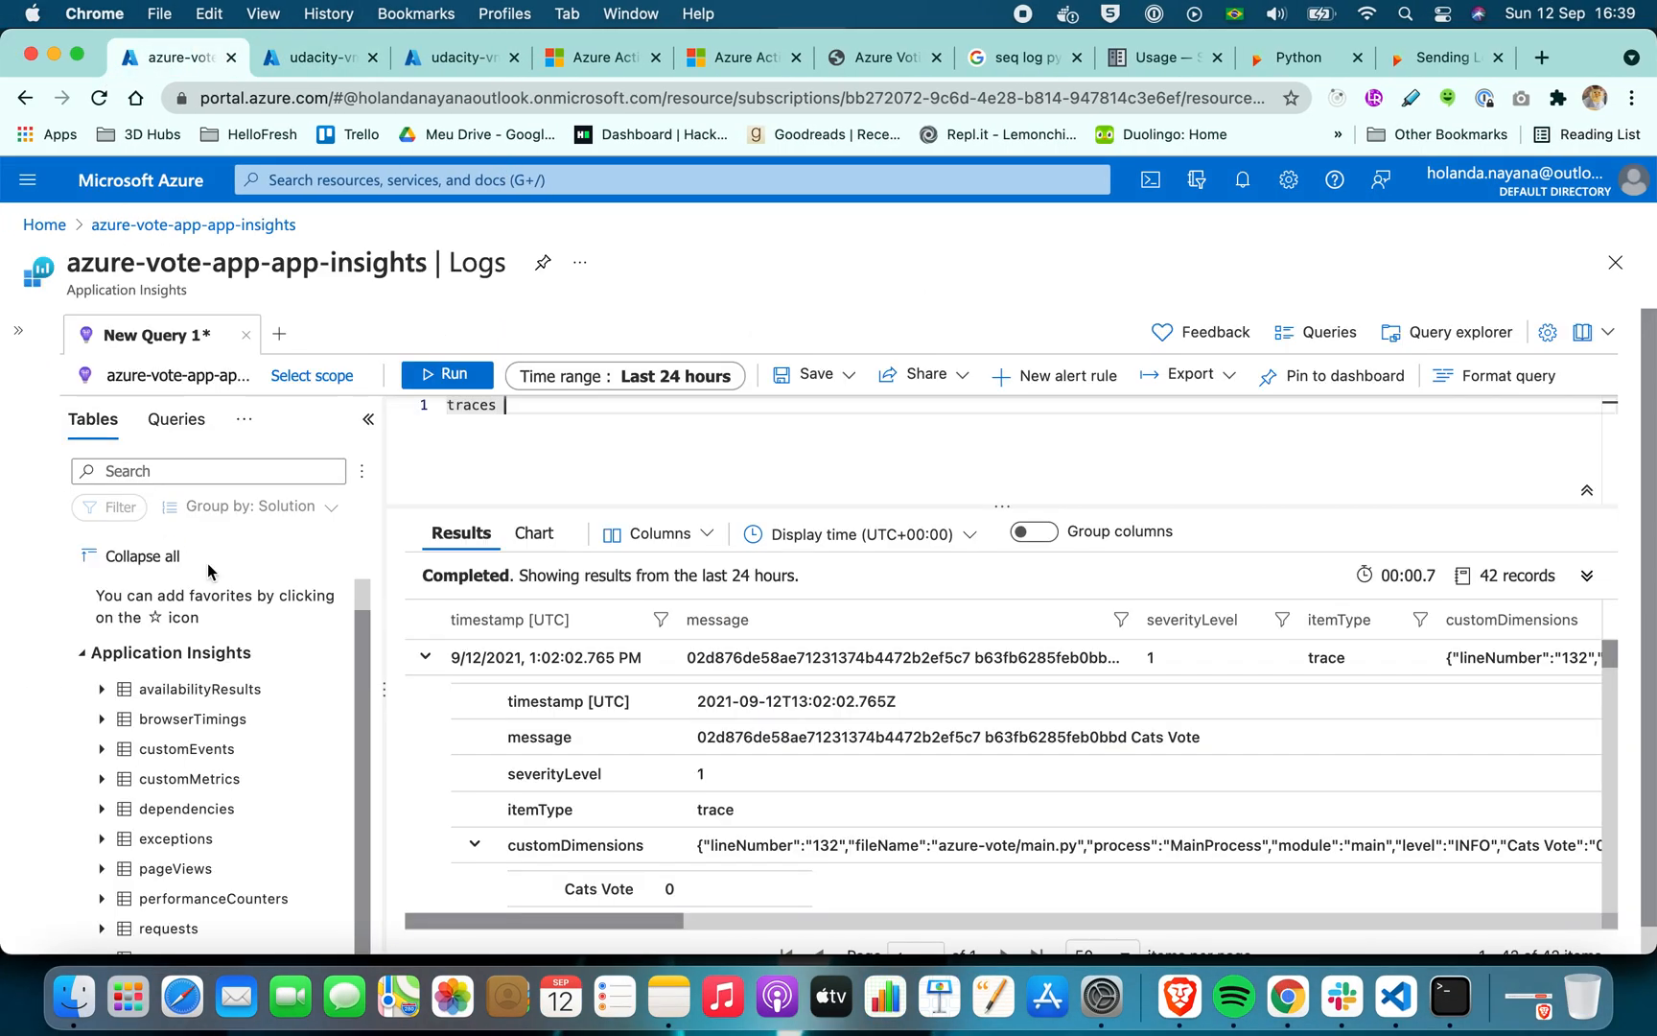
click(315, 63)
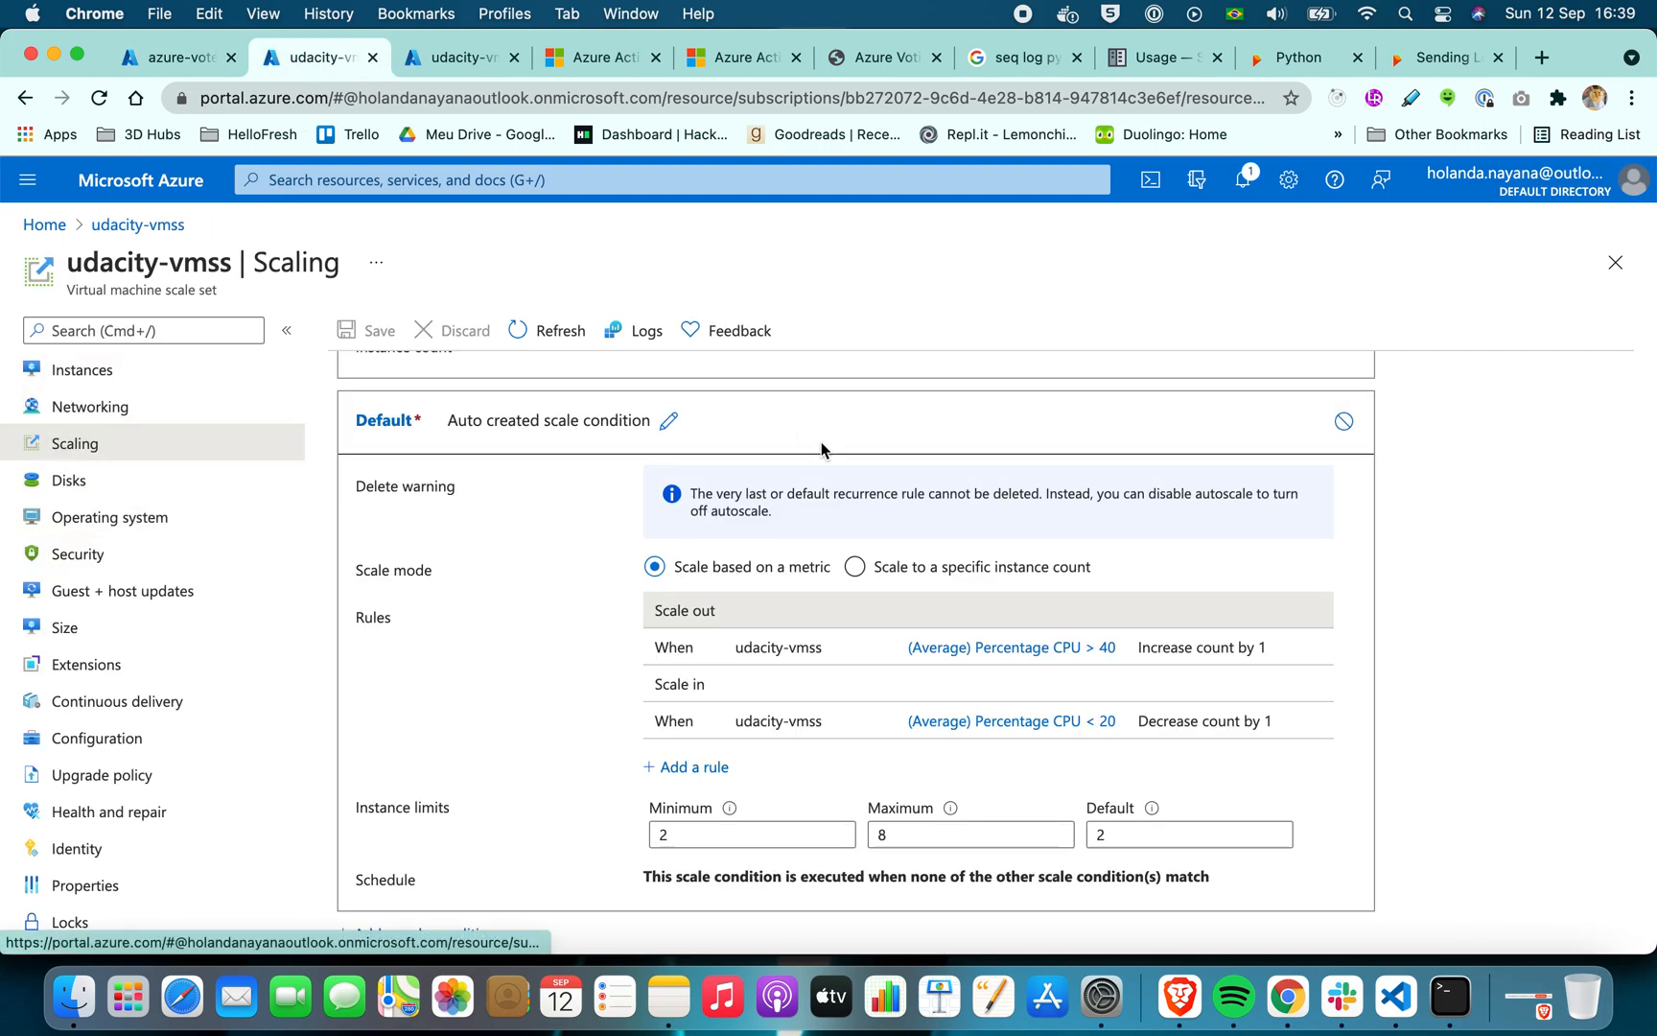
click(1615, 262)
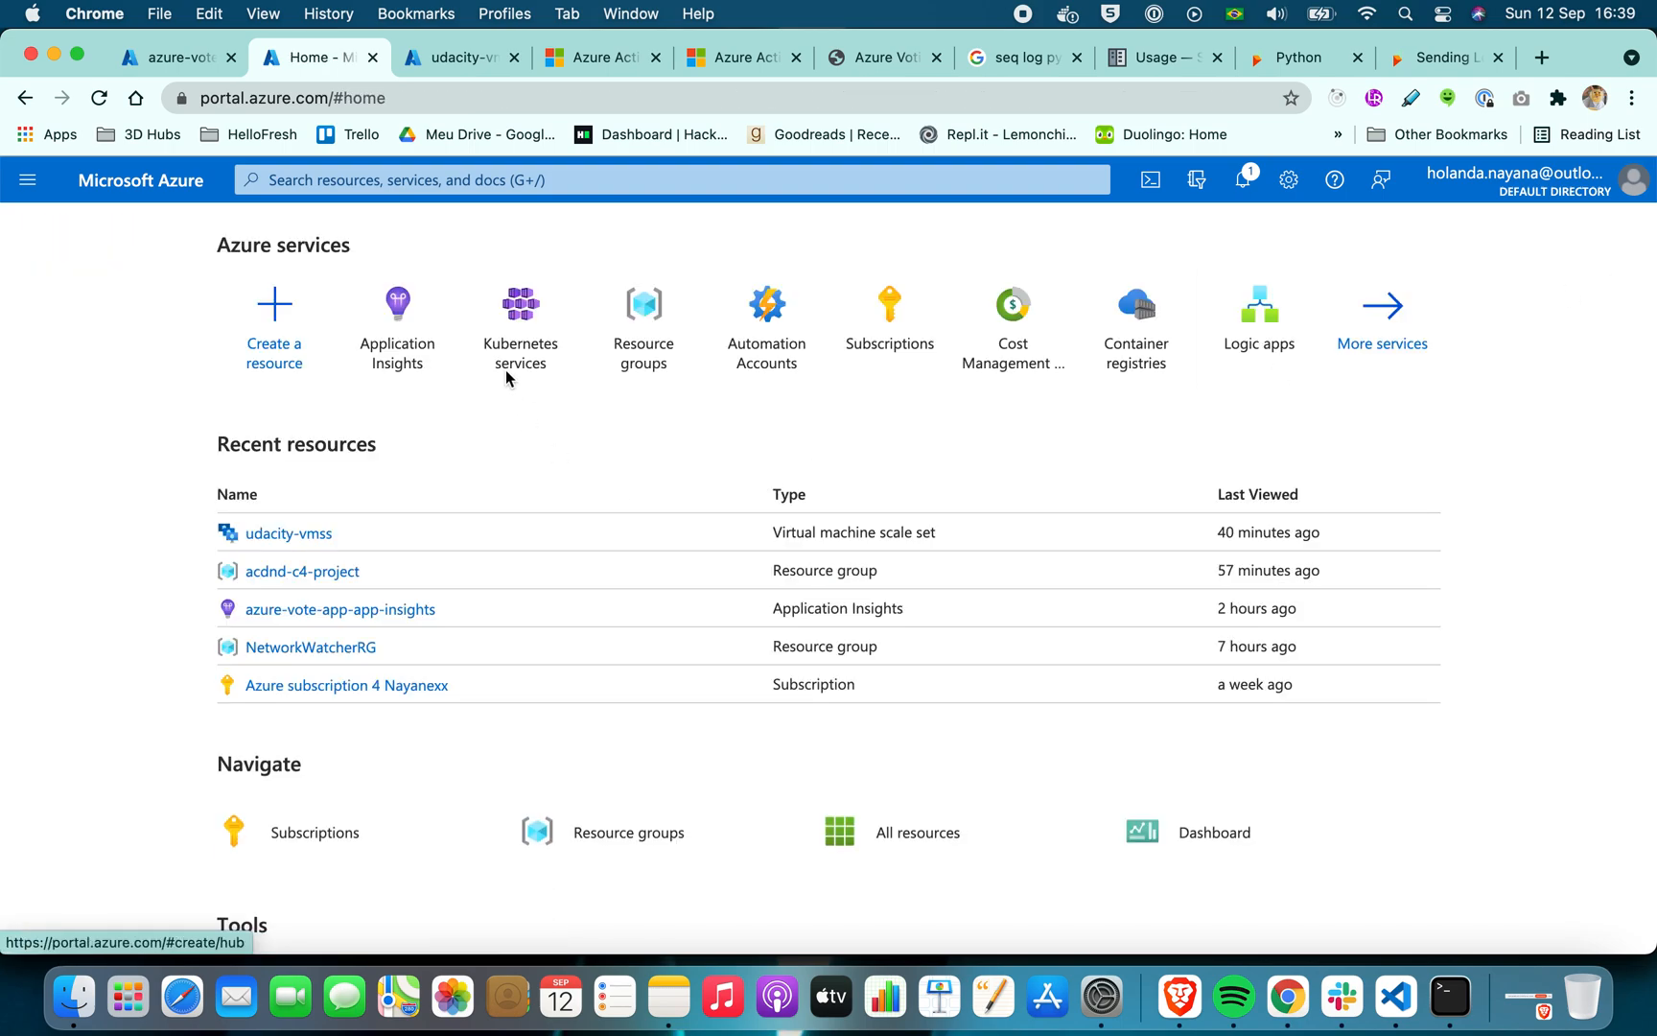
click(316, 536)
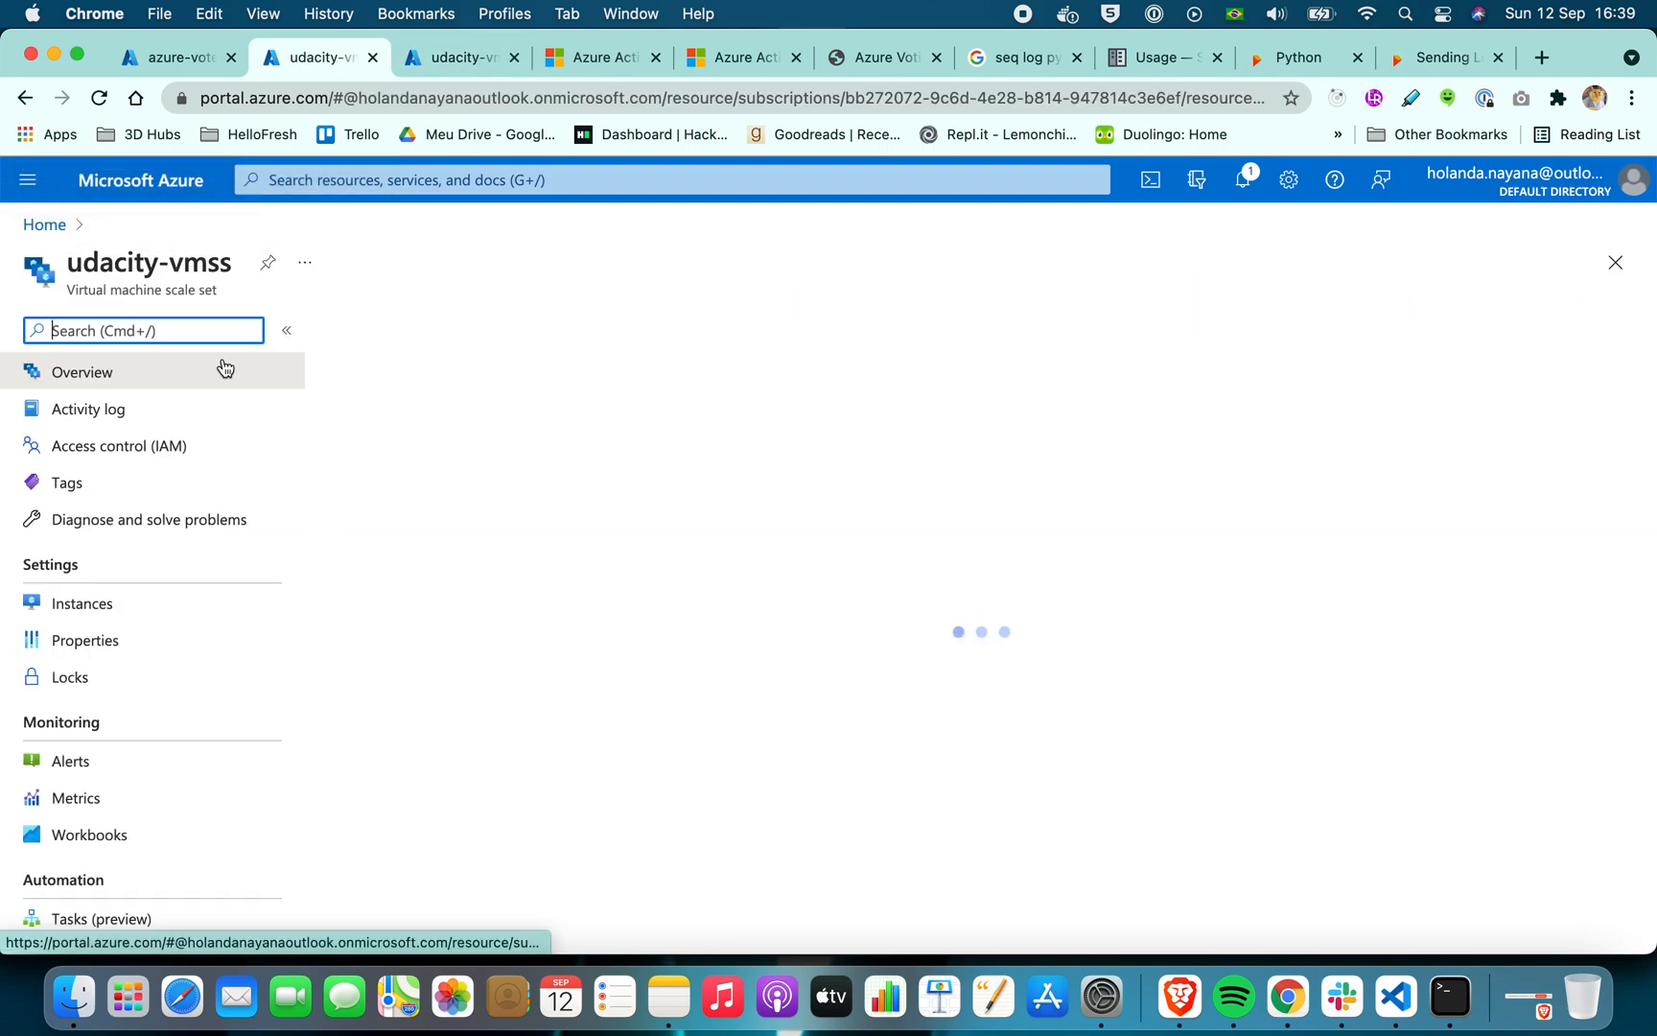
Enable monitoring Insights for udacity-vmss using the default West Europe Log Analytics workspace
scroll(155, 565, down, 10)
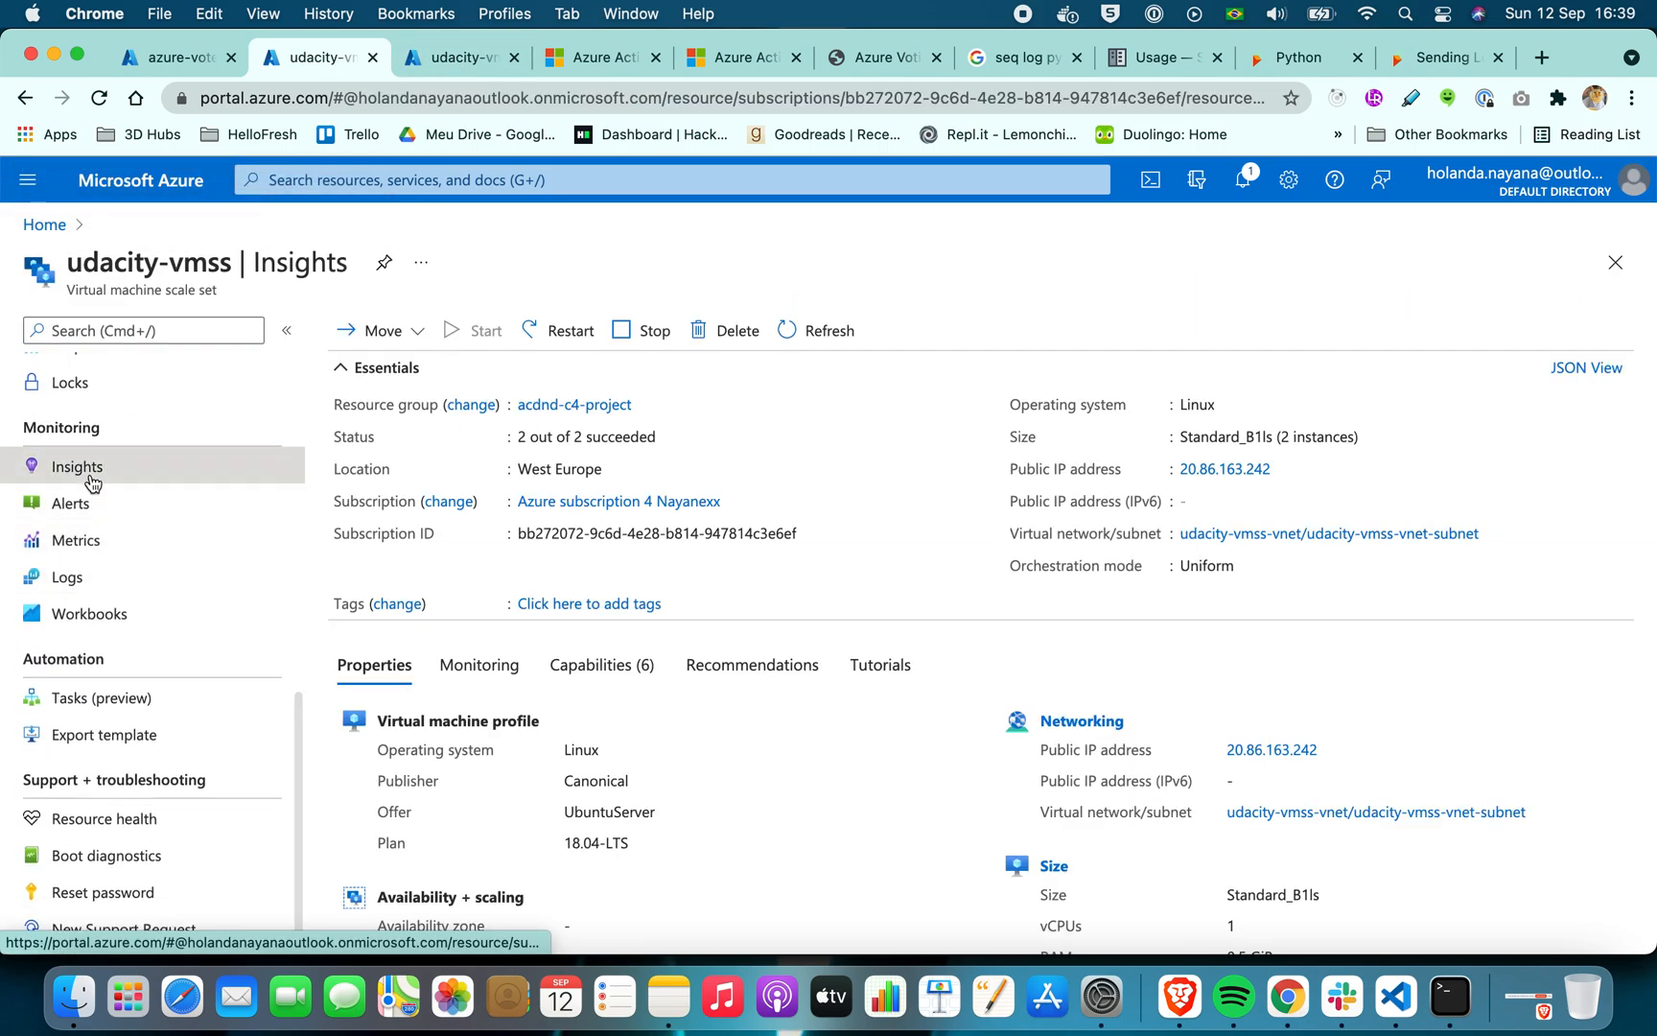
click(81, 468)
click(664, 930)
scroll(831, 788, down, 5)
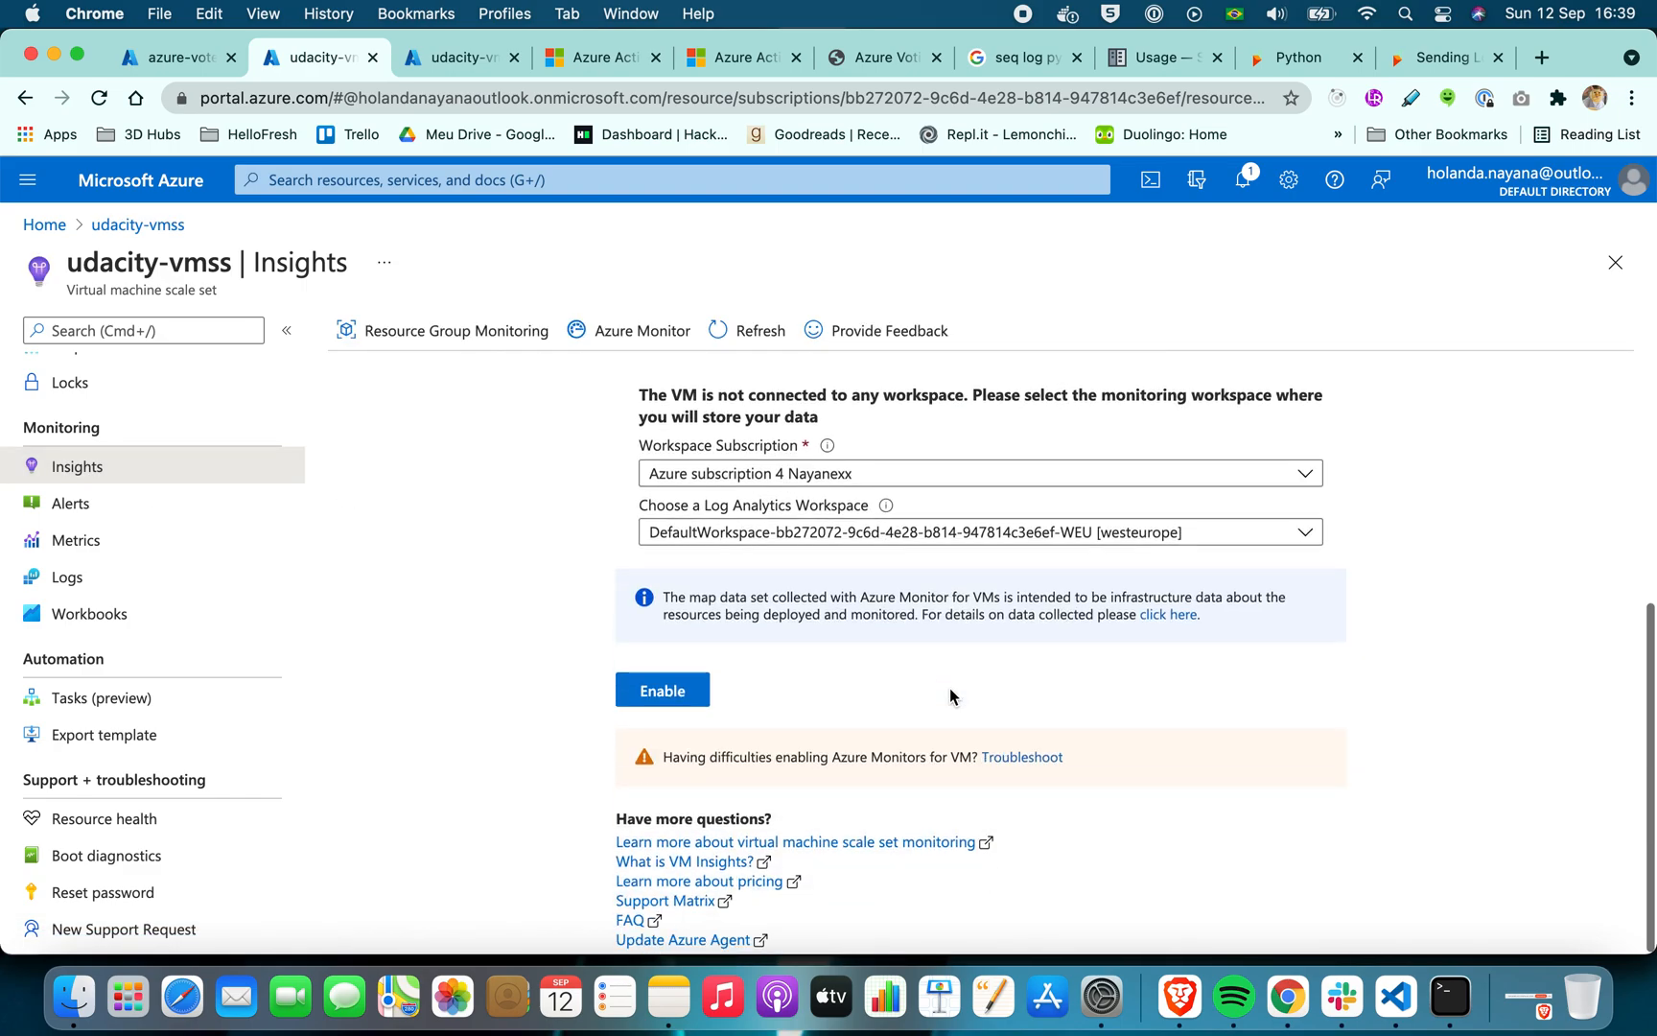
click(678, 699)
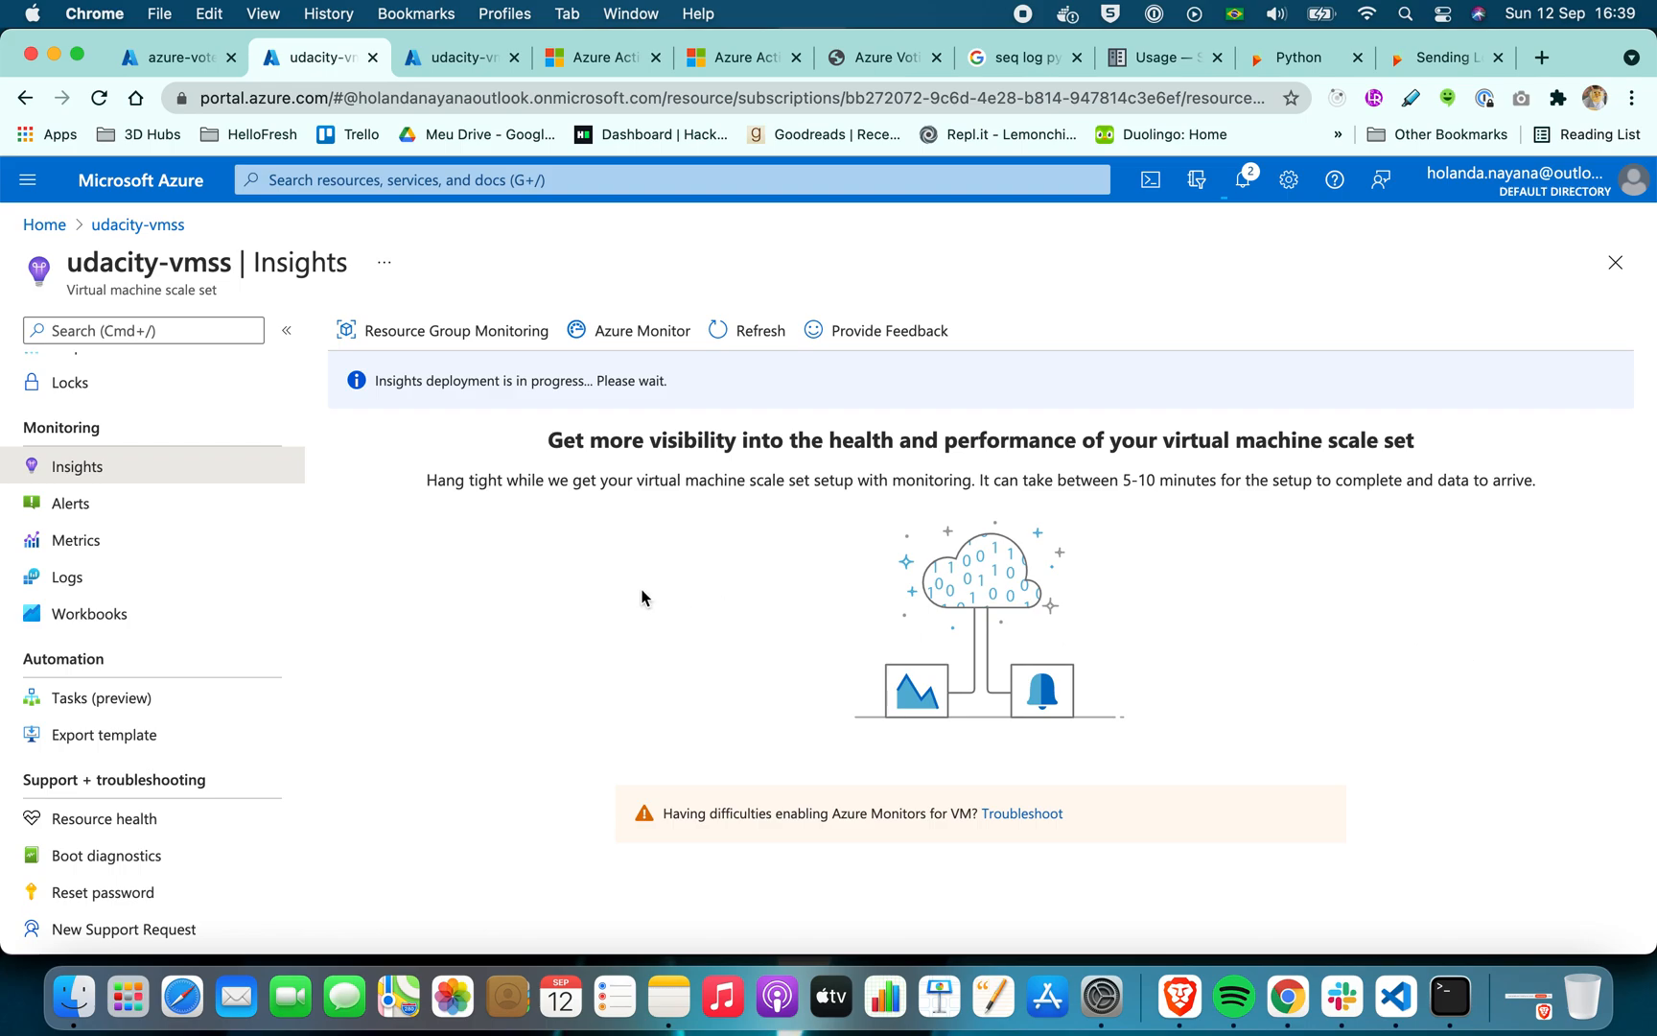
Examine the activity log and the list of instances of udacity-vmss
scroll(110, 649, up, 5)
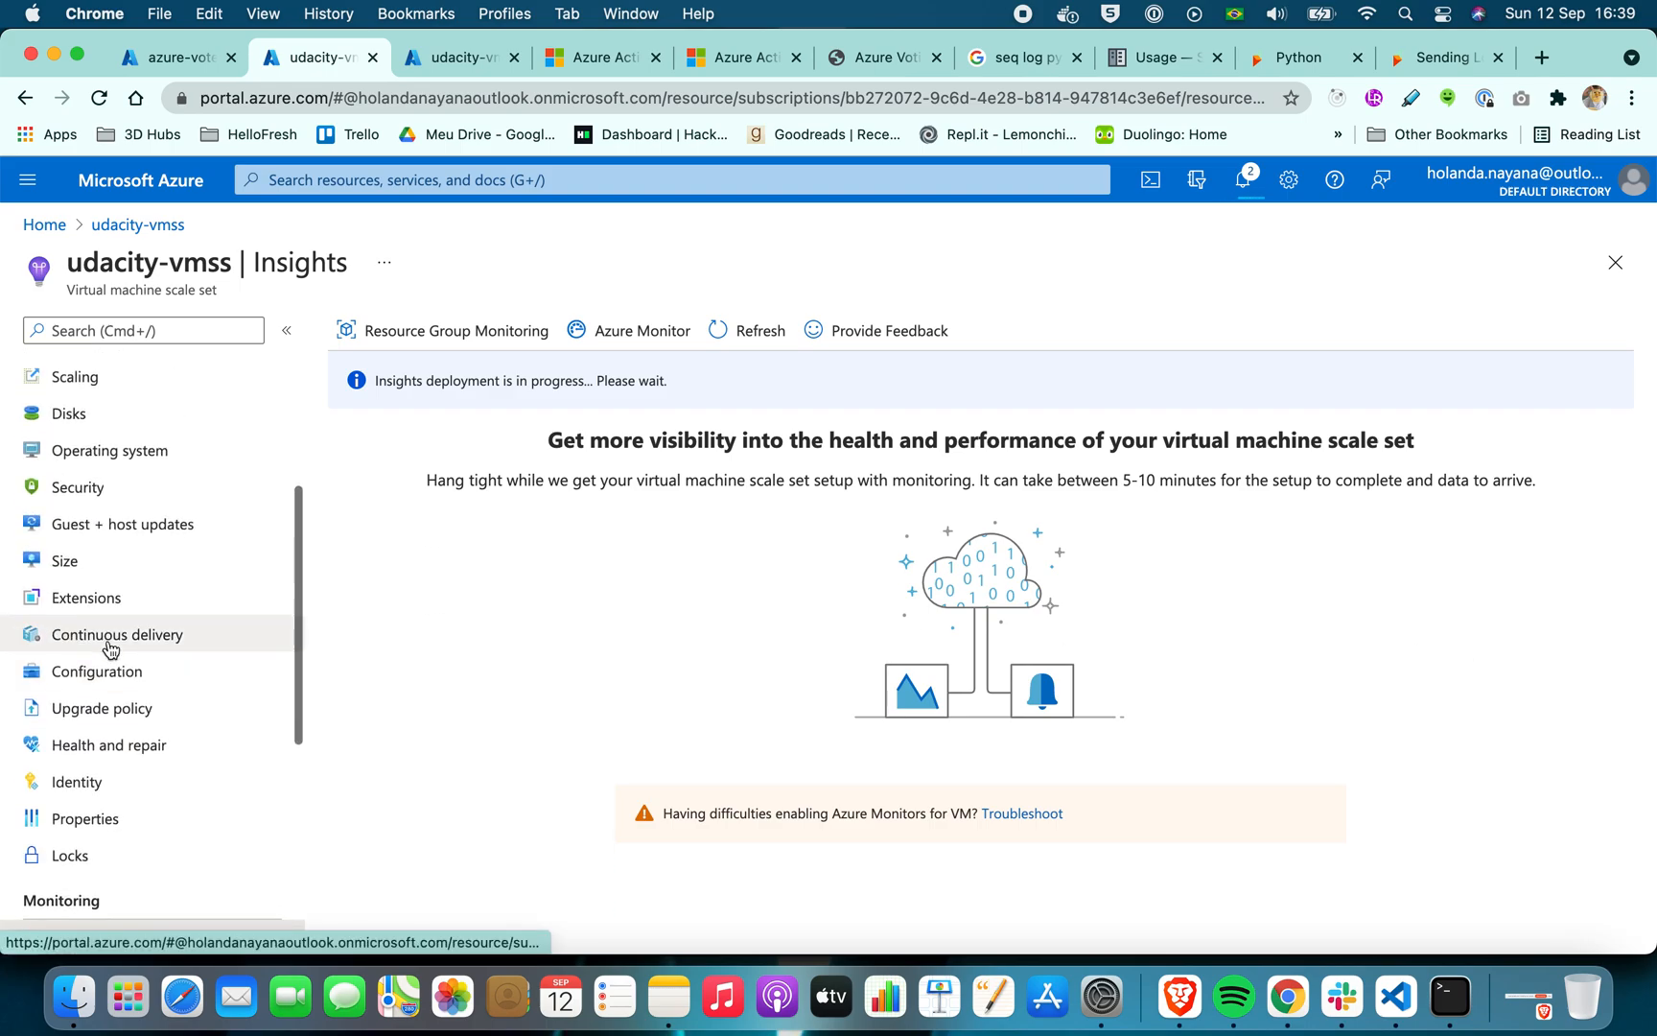
scroll(110, 649, up, 5)
click(120, 413)
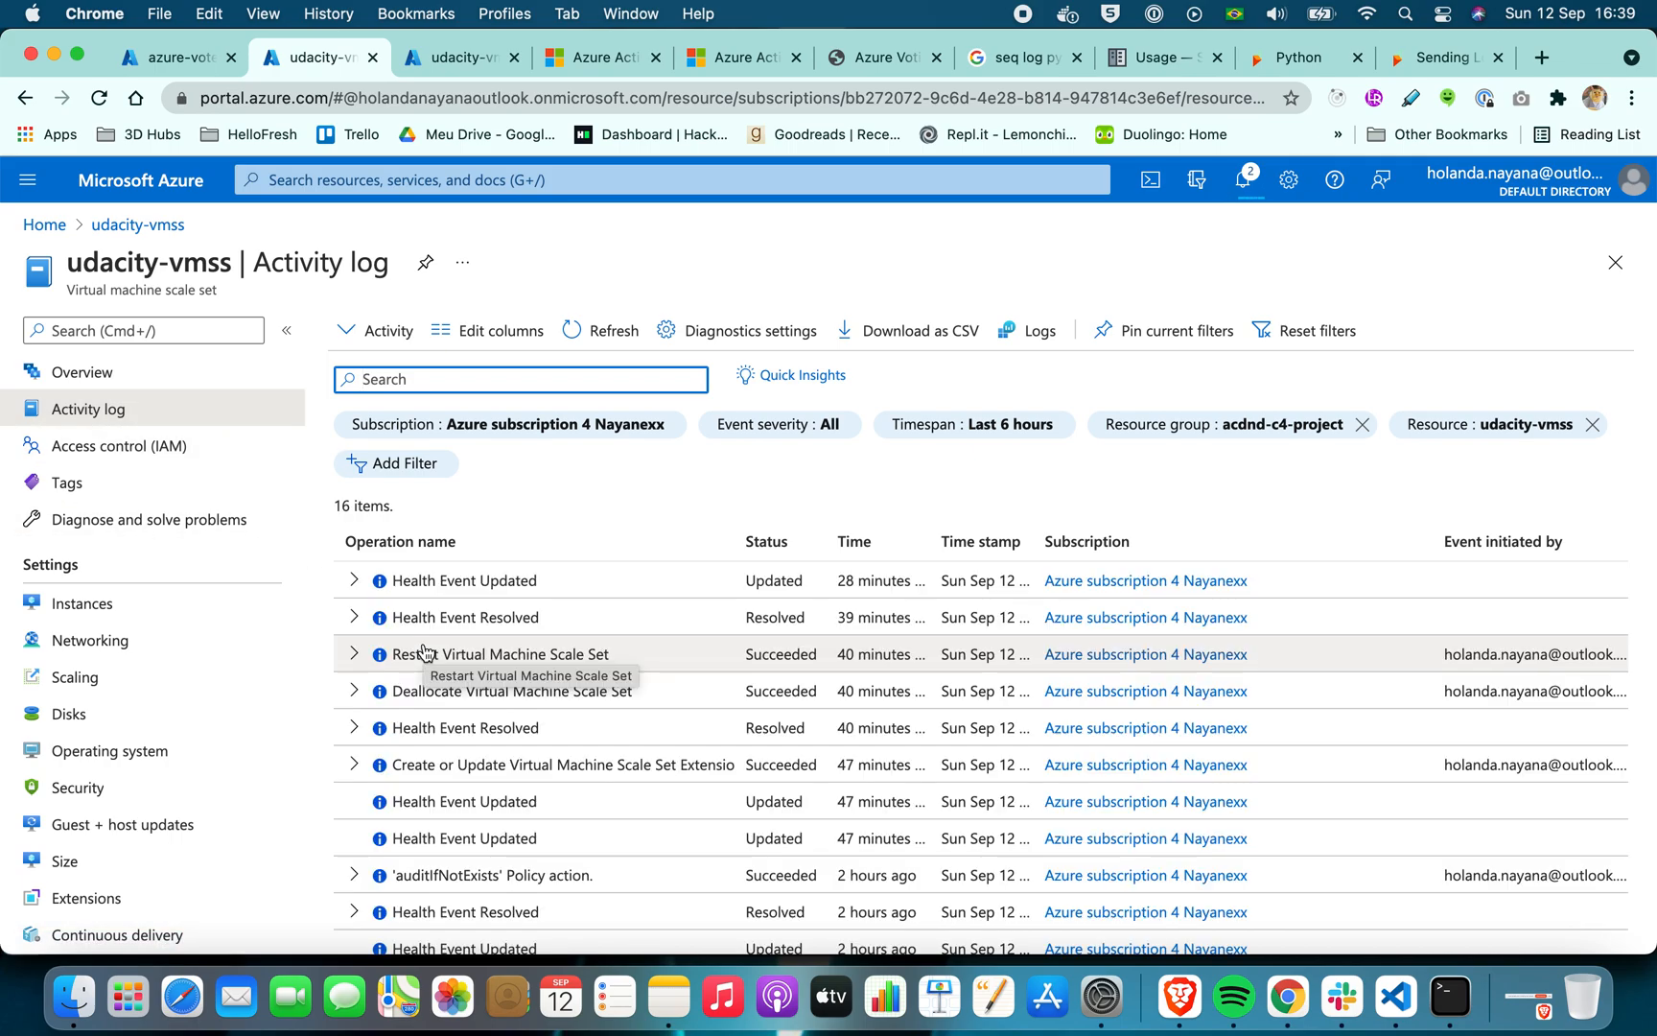
click(108, 612)
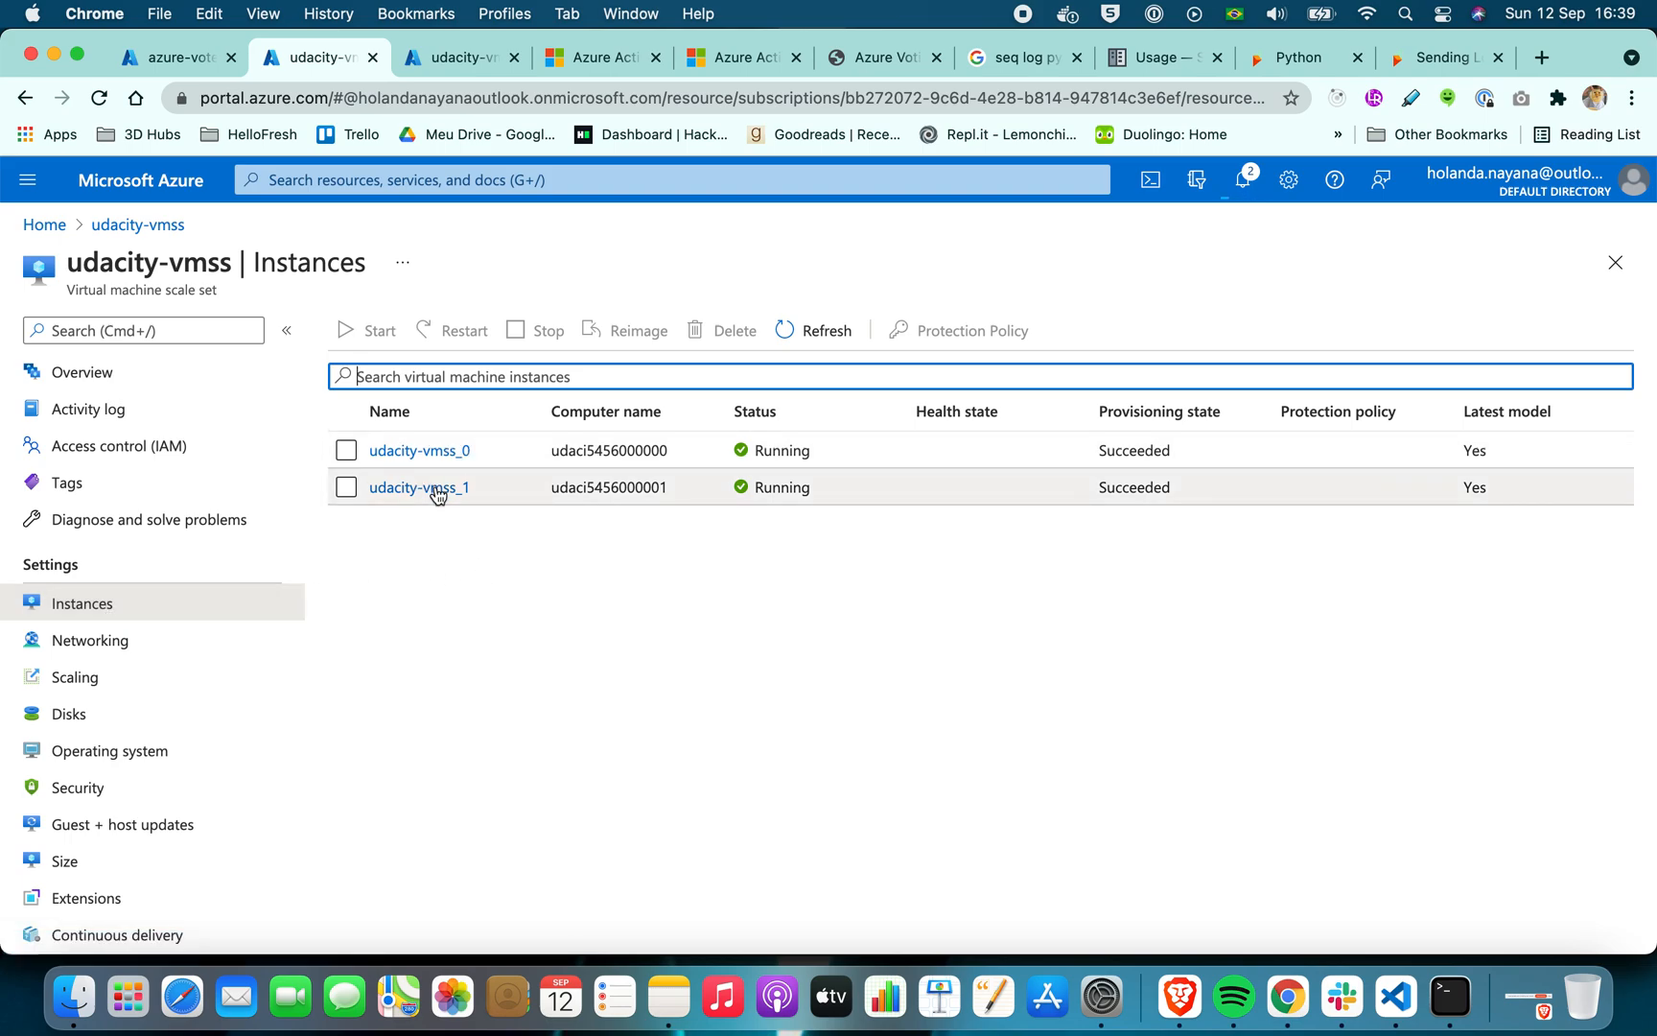
Check the Insights deployment status of udacity-vmss in the portal notifications and reload the Insights page
scroll(184, 522, down, 2)
scroll(182, 523, down, 5)
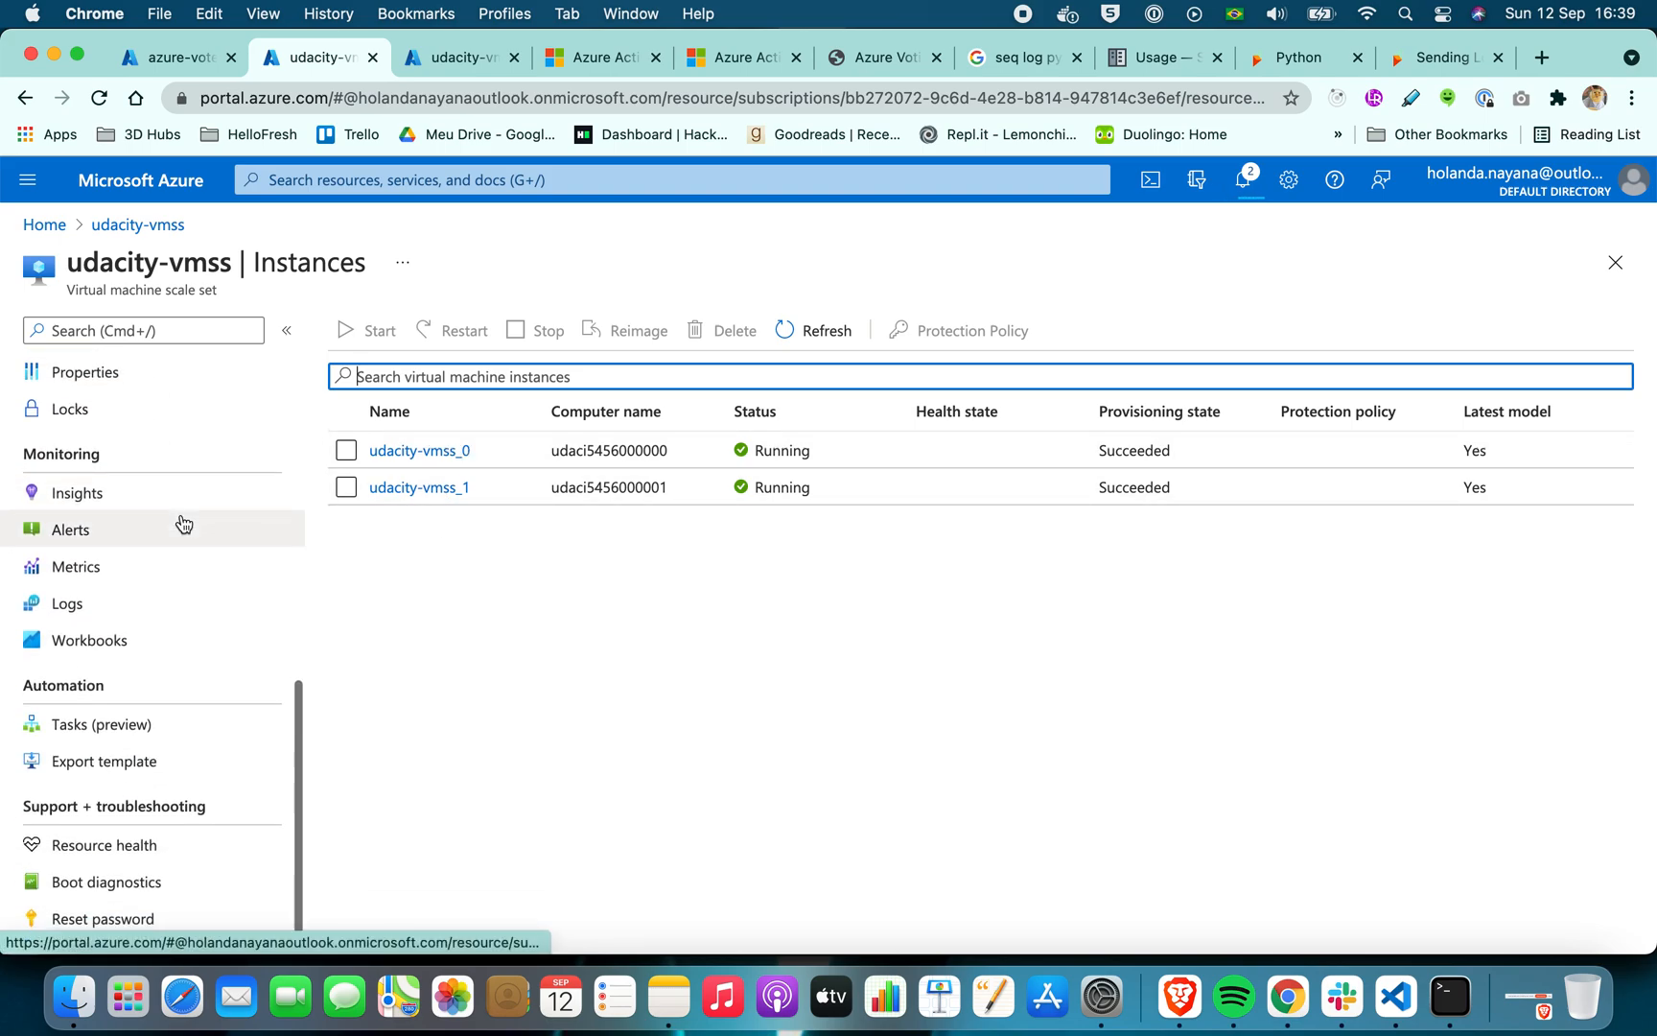
click(131, 471)
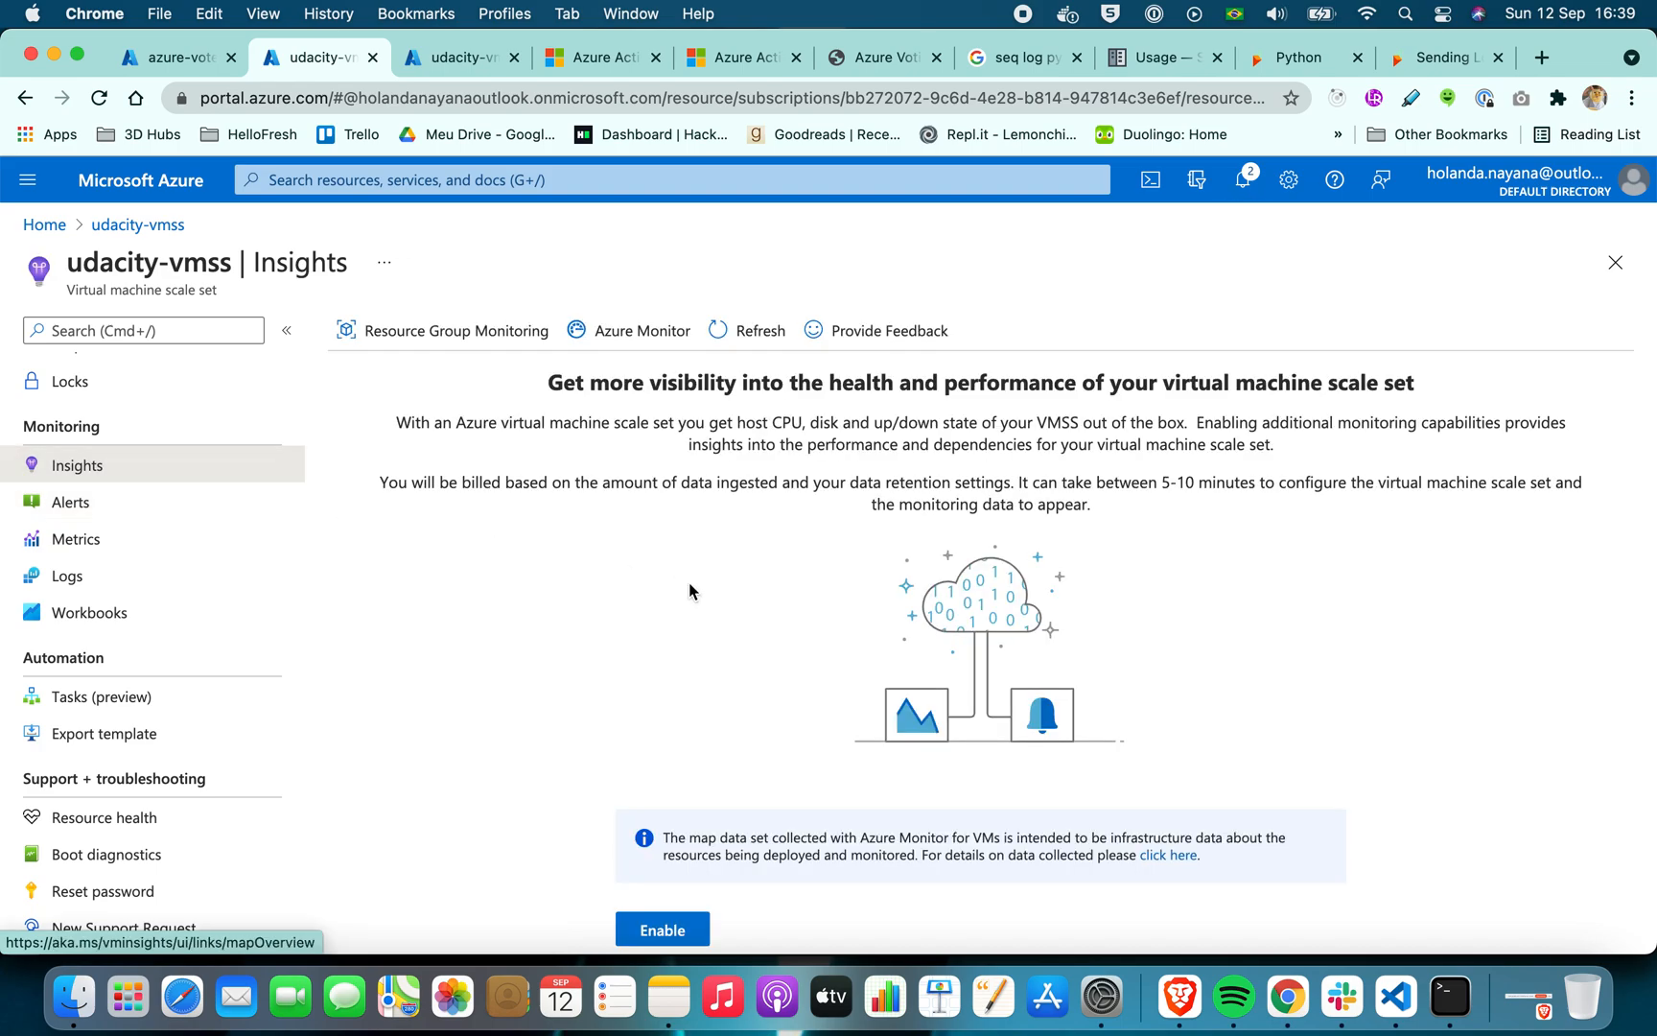
scroll(666, 890, down, 3)
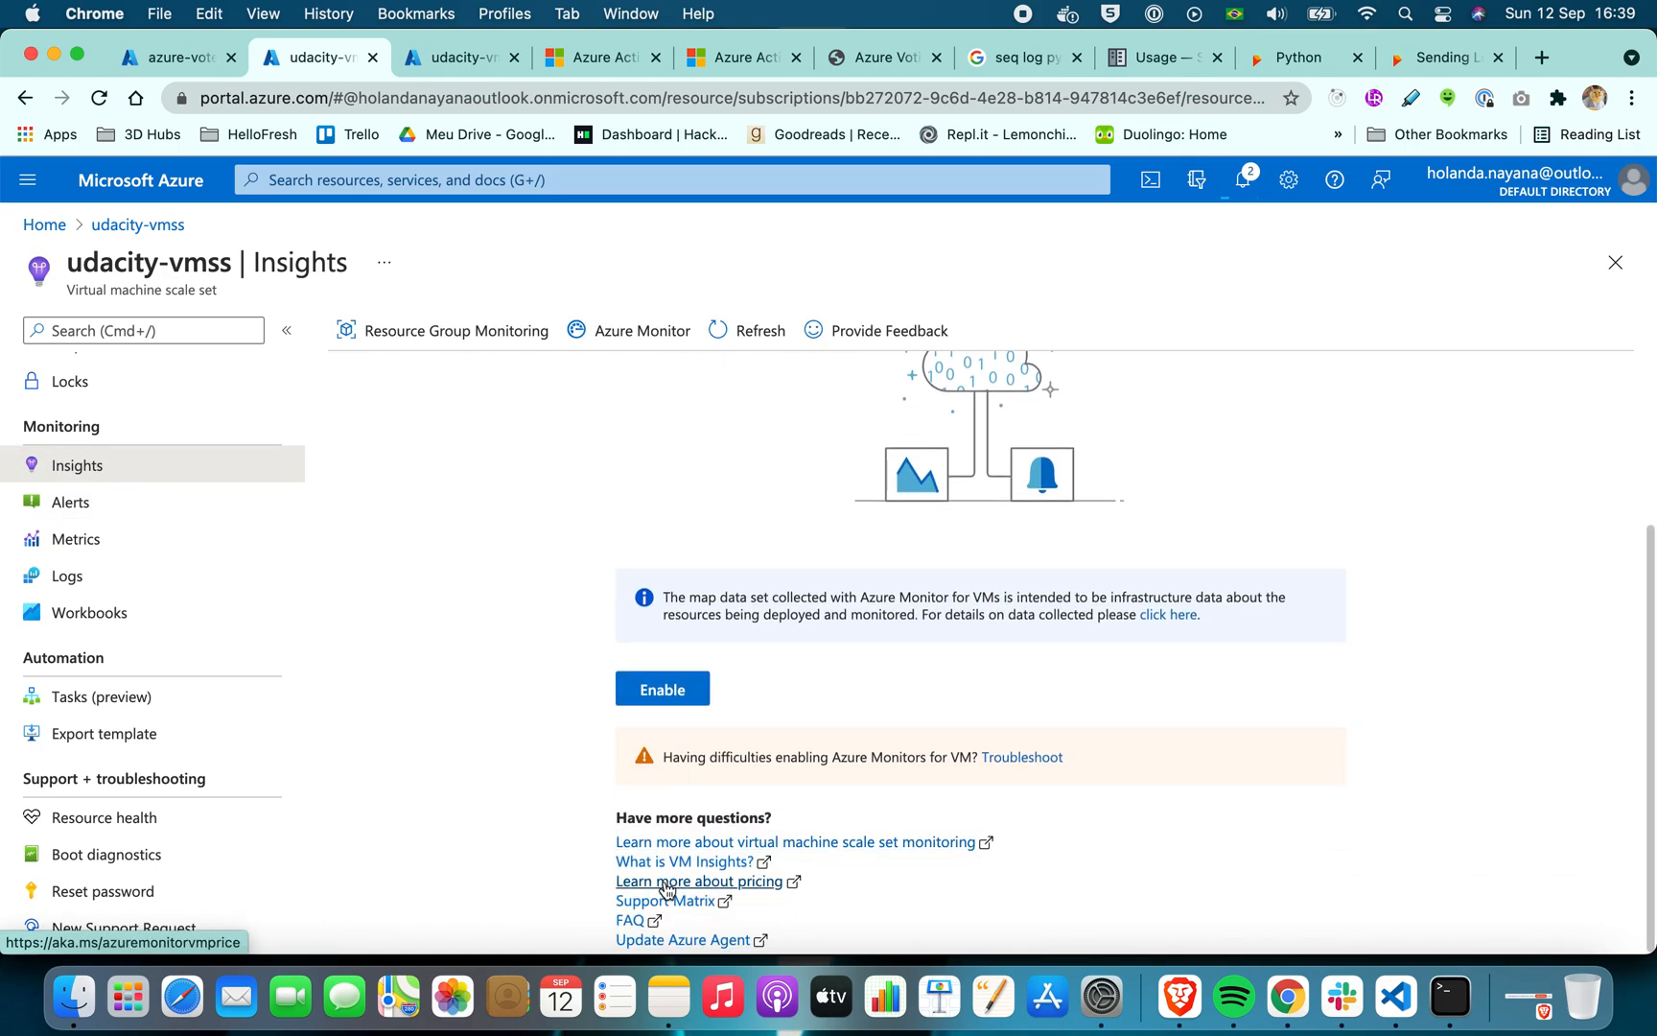
click(1245, 182)
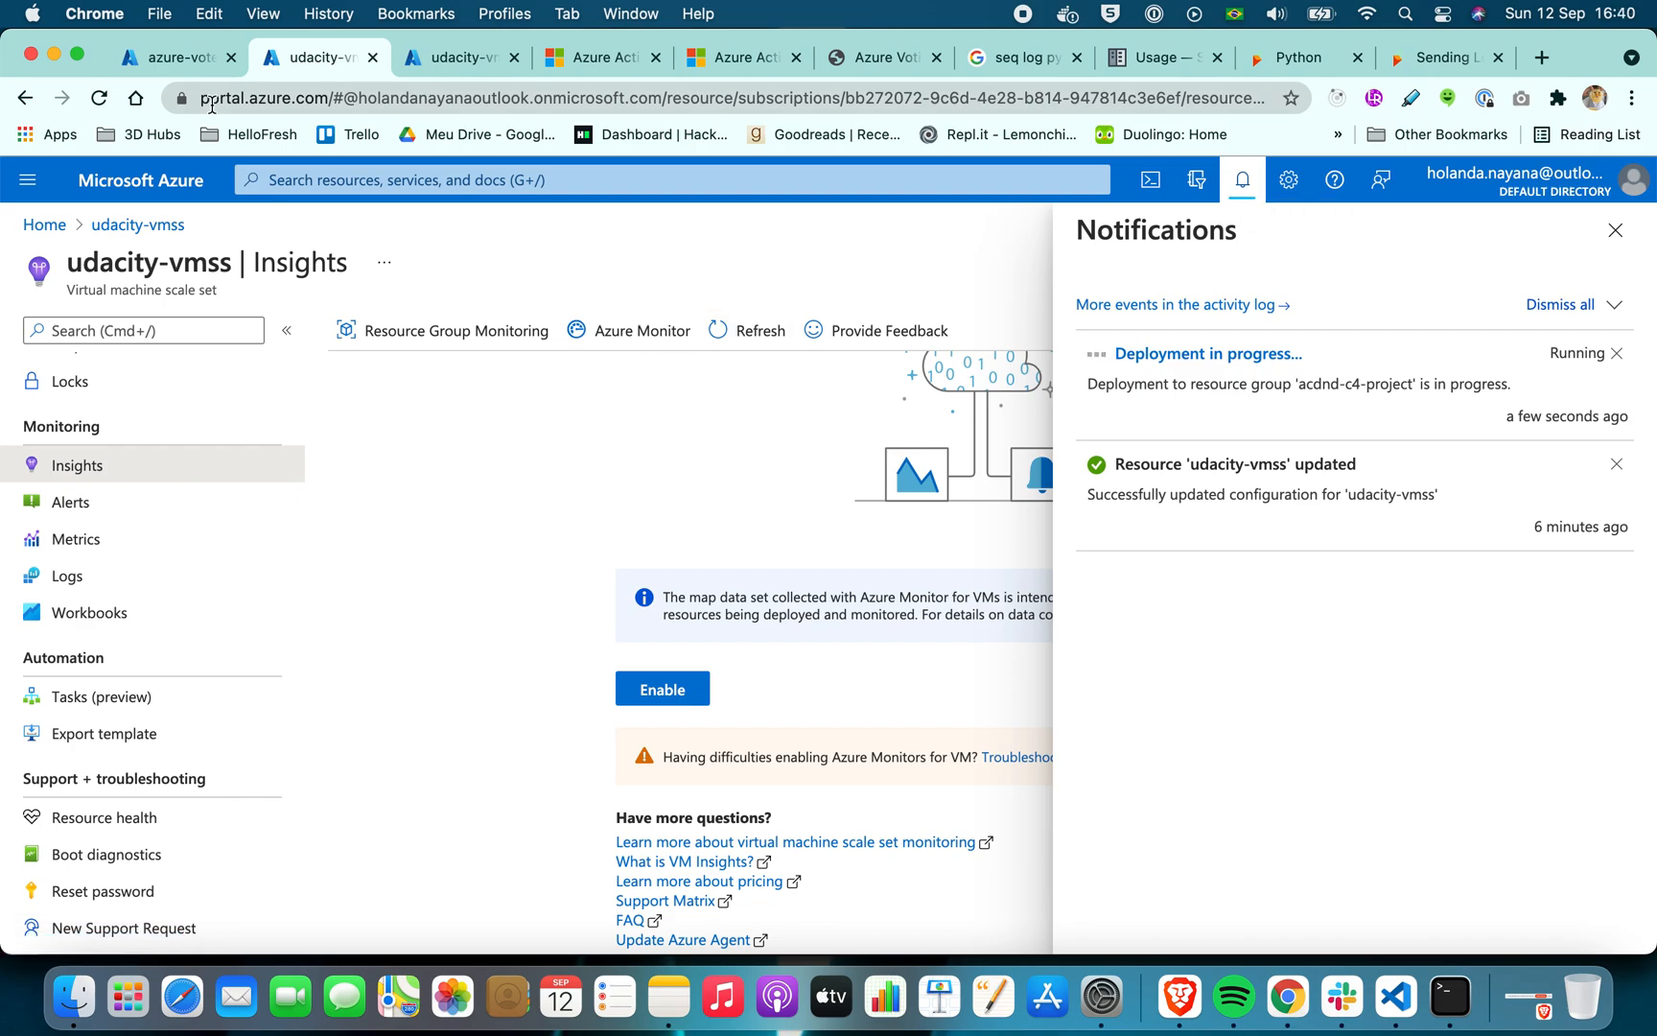
click(101, 100)
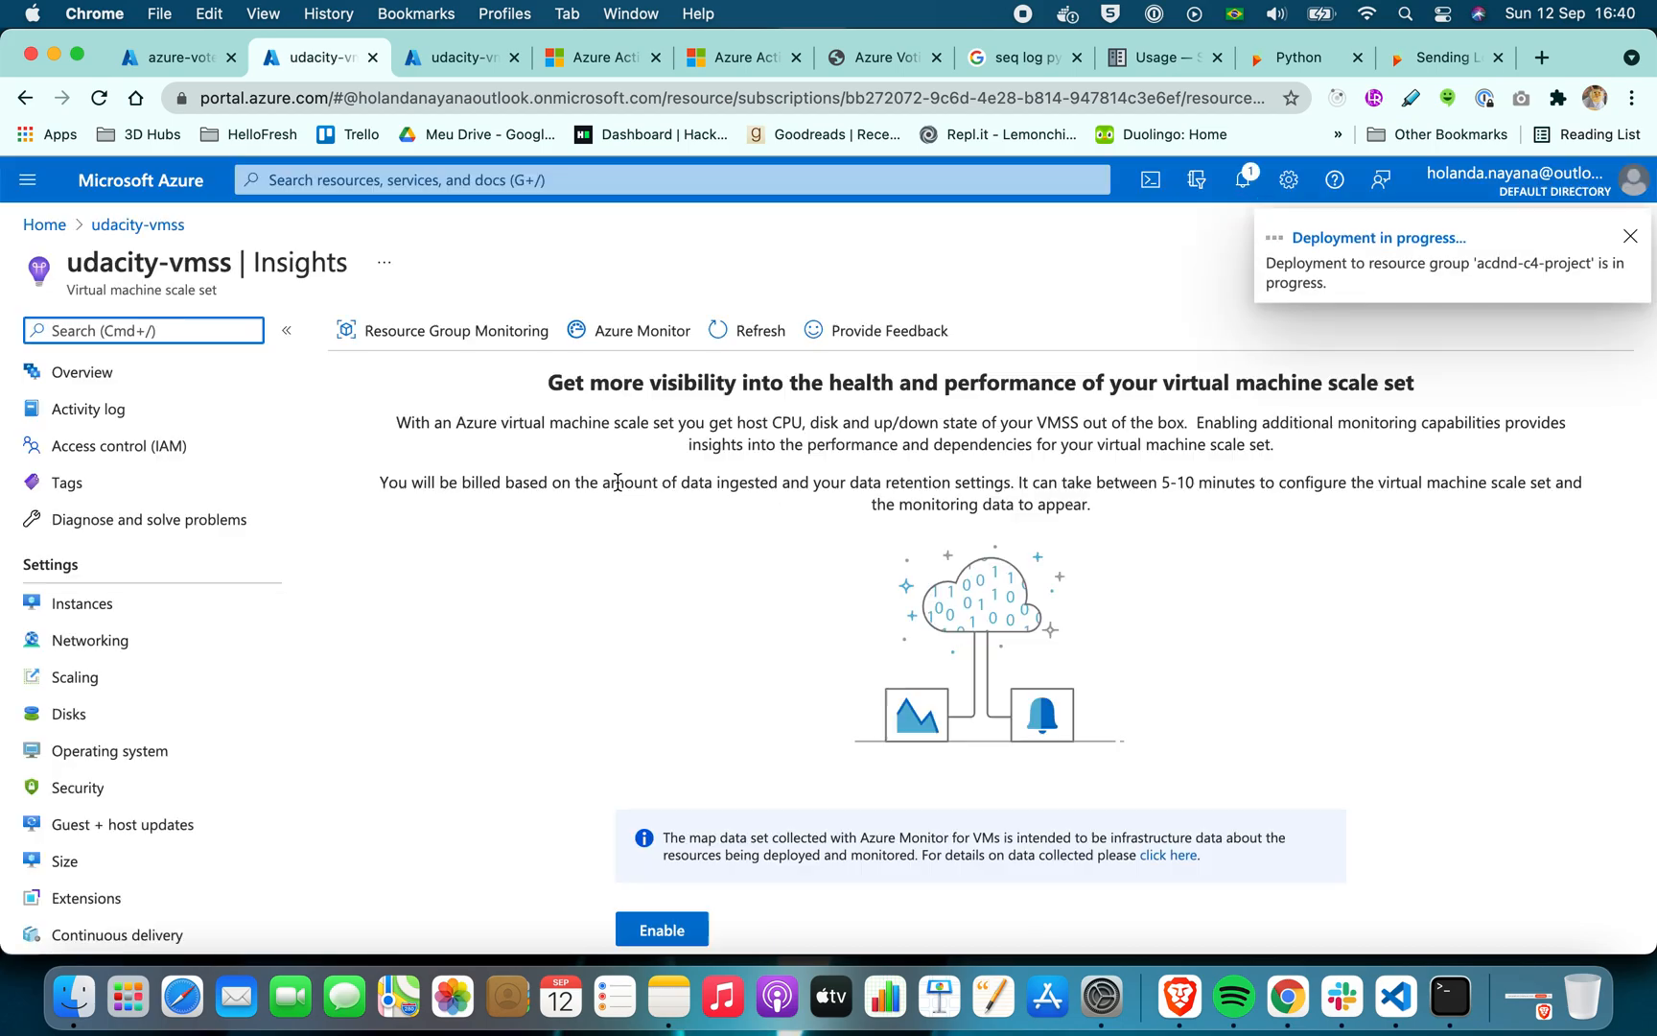
Check the status of the scale set instances in the second udacity-vmss browser tab
click(195, 67)
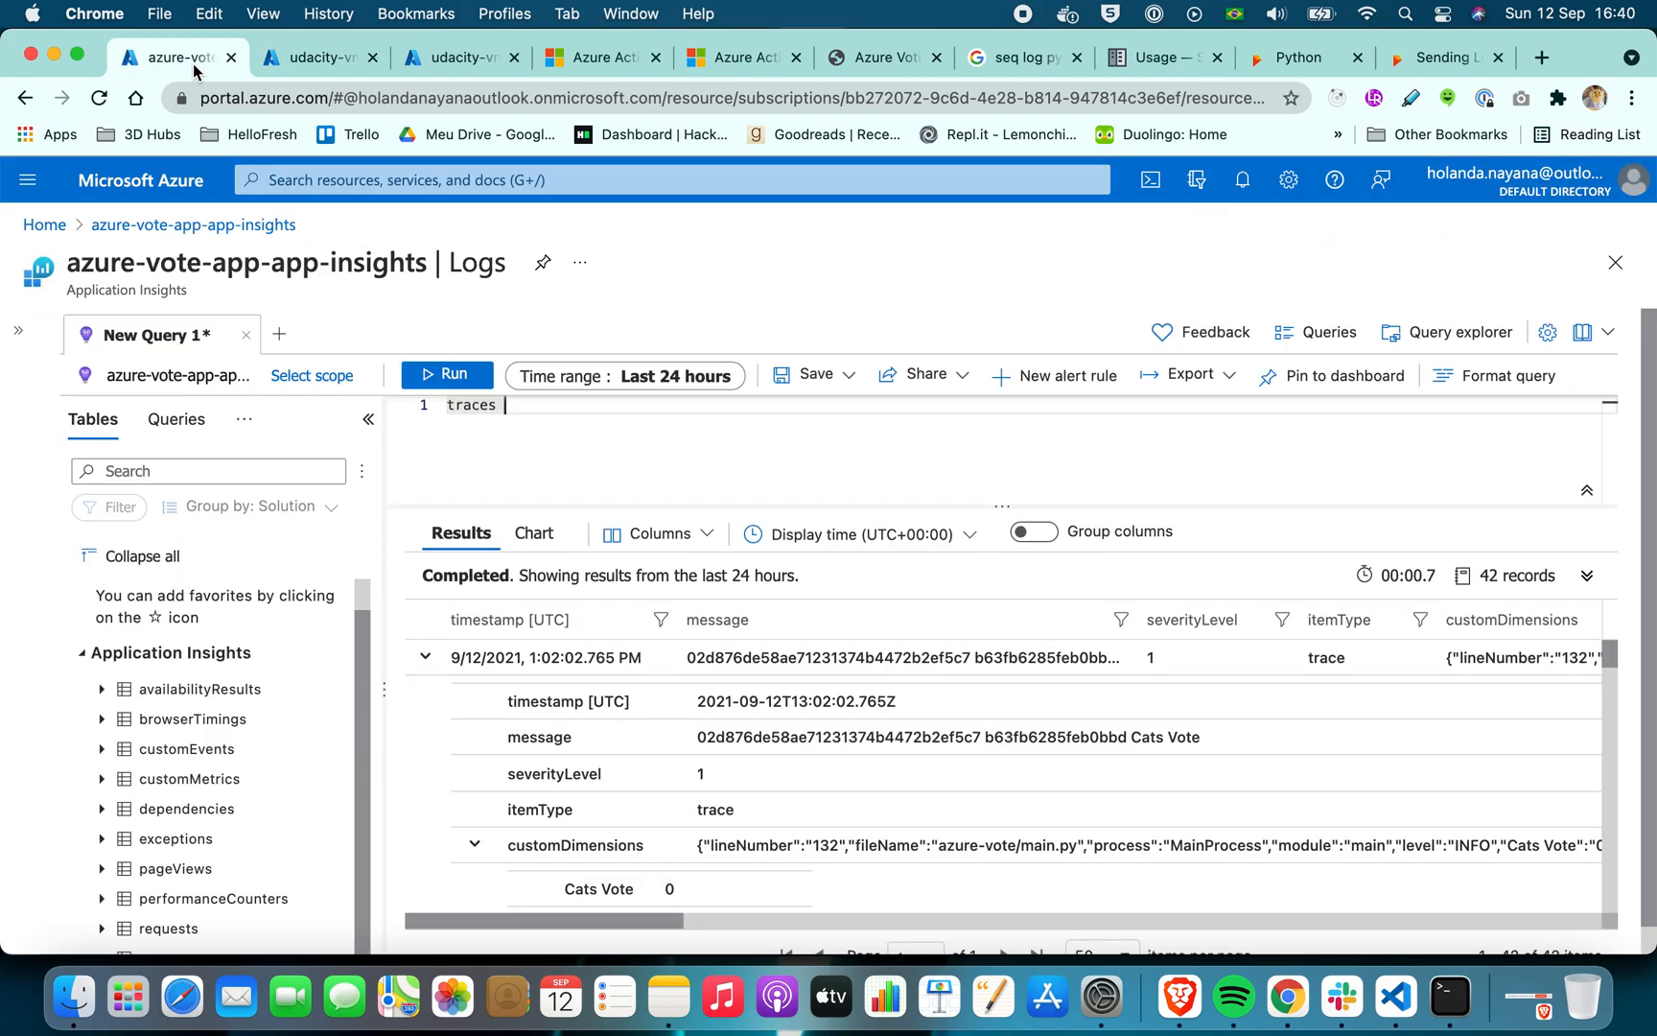
click(316, 58)
click(461, 58)
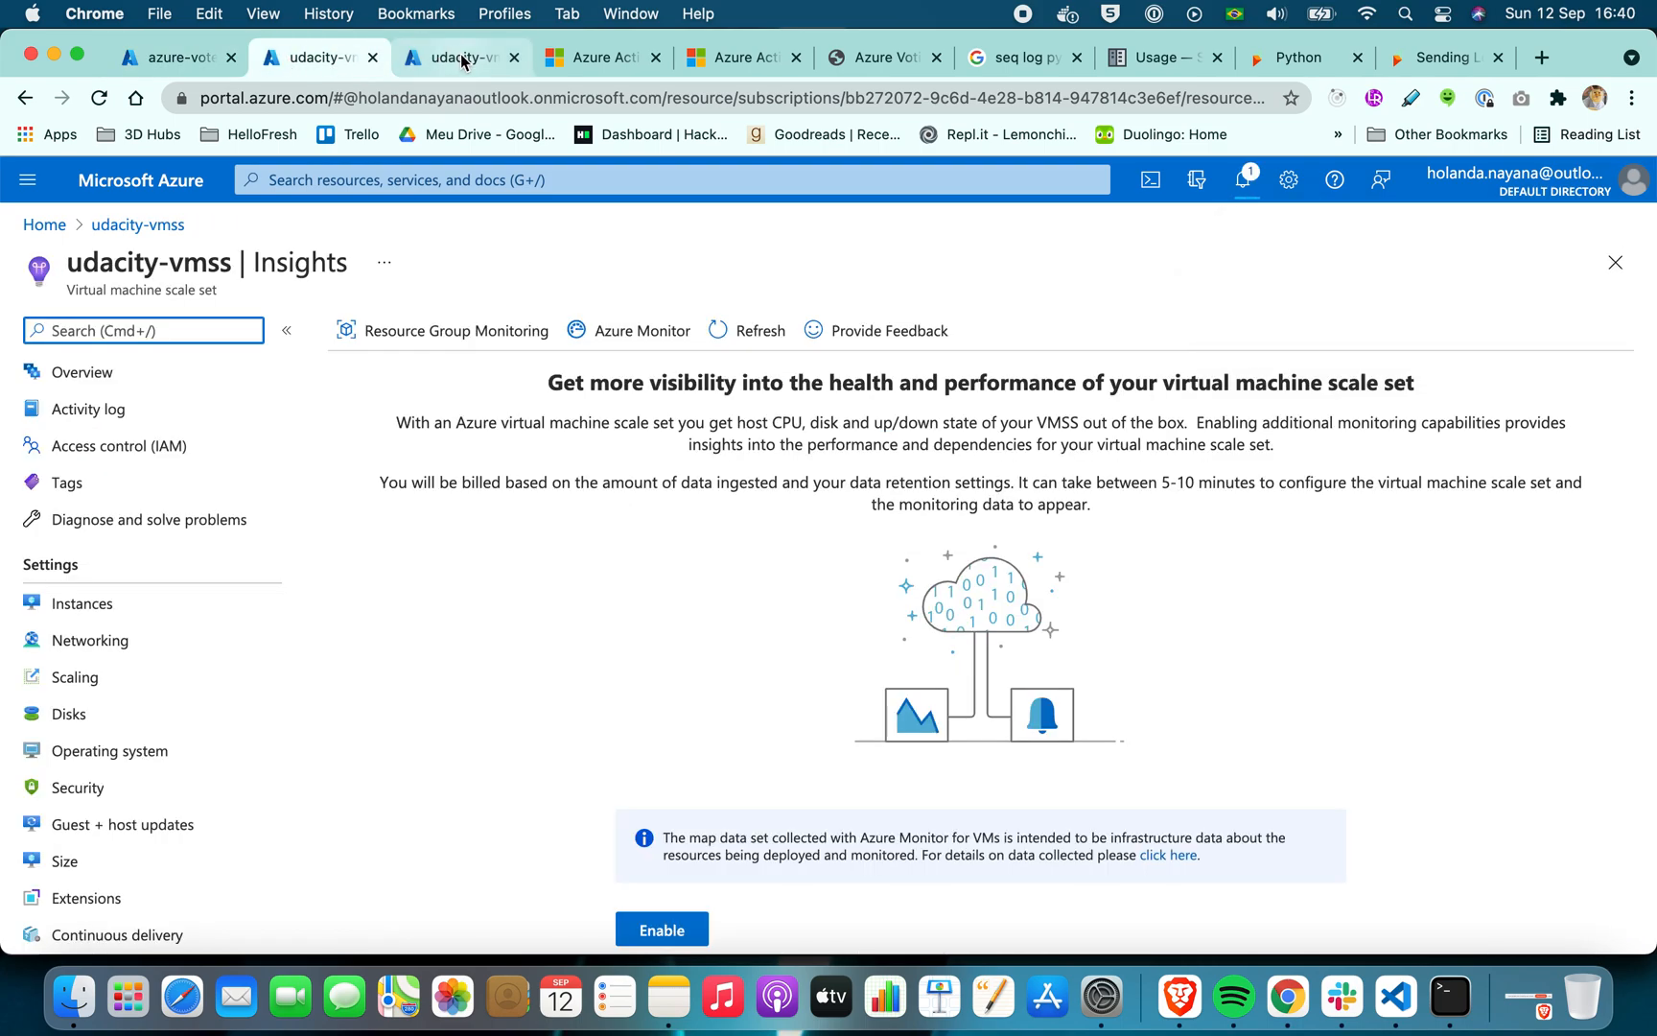
click(107, 610)
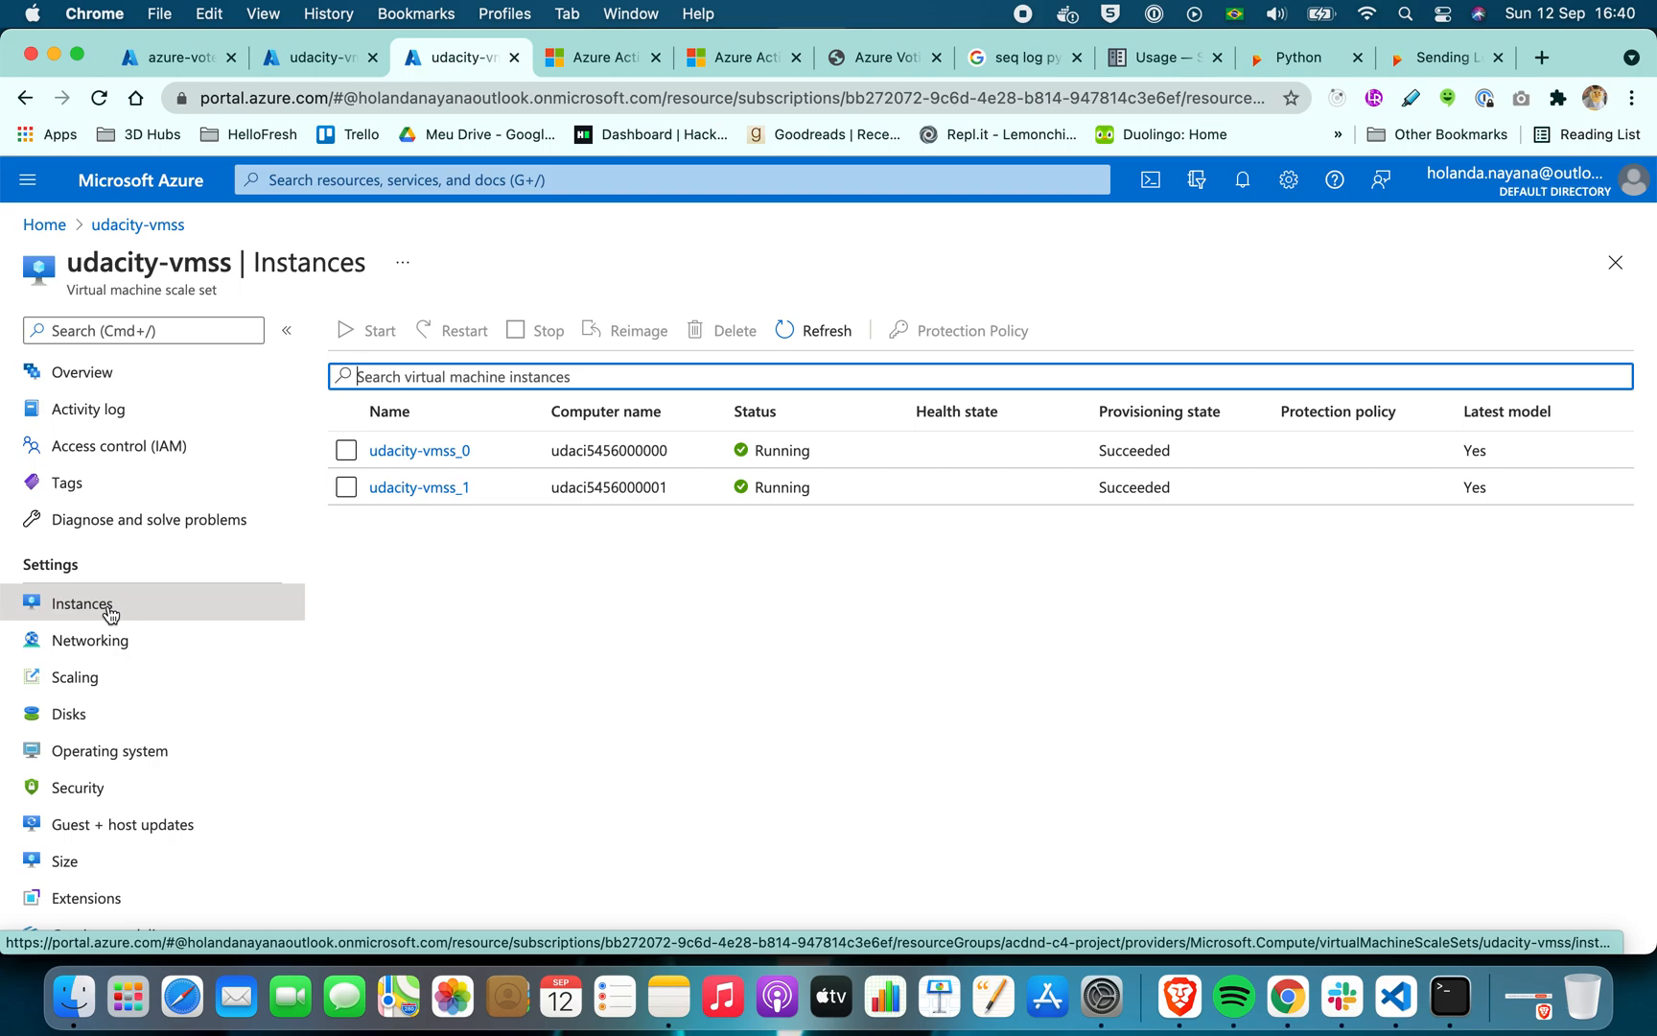
Inspect the udacity-vmss custom autoscale settings and the Percentage CPU > 40 scale-out rule, including its CPU chart, threshold, duration and cool down
click(102, 679)
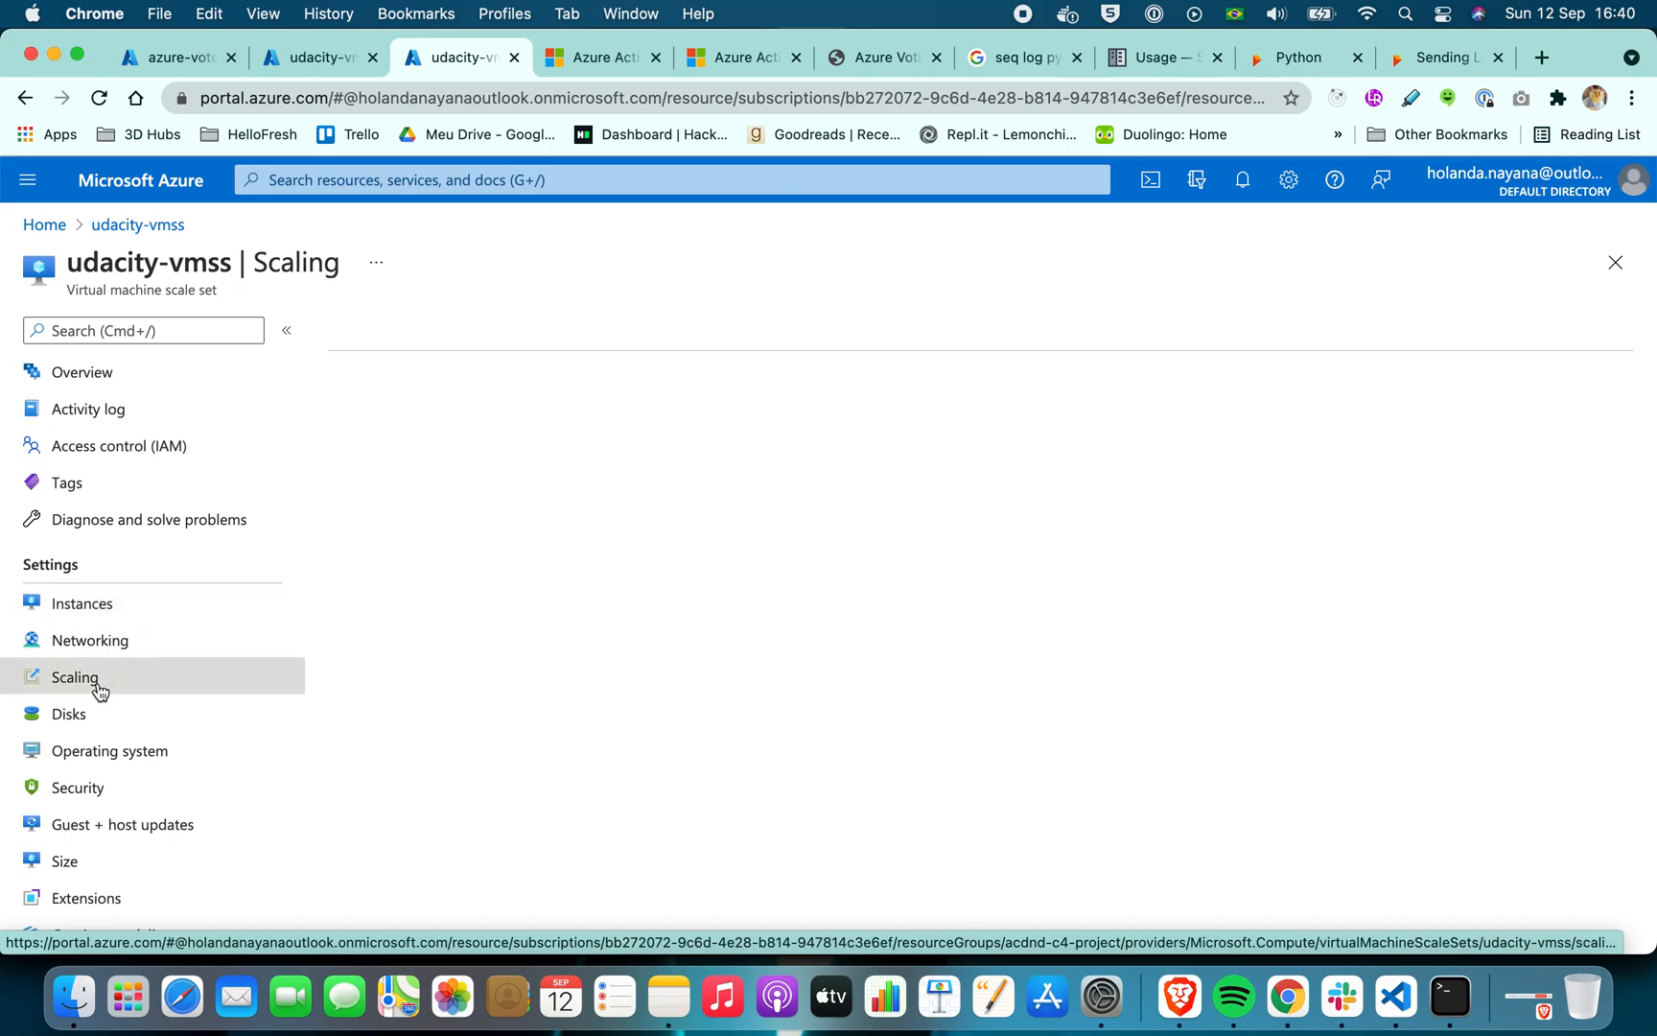
scroll(1072, 556, down, 4)
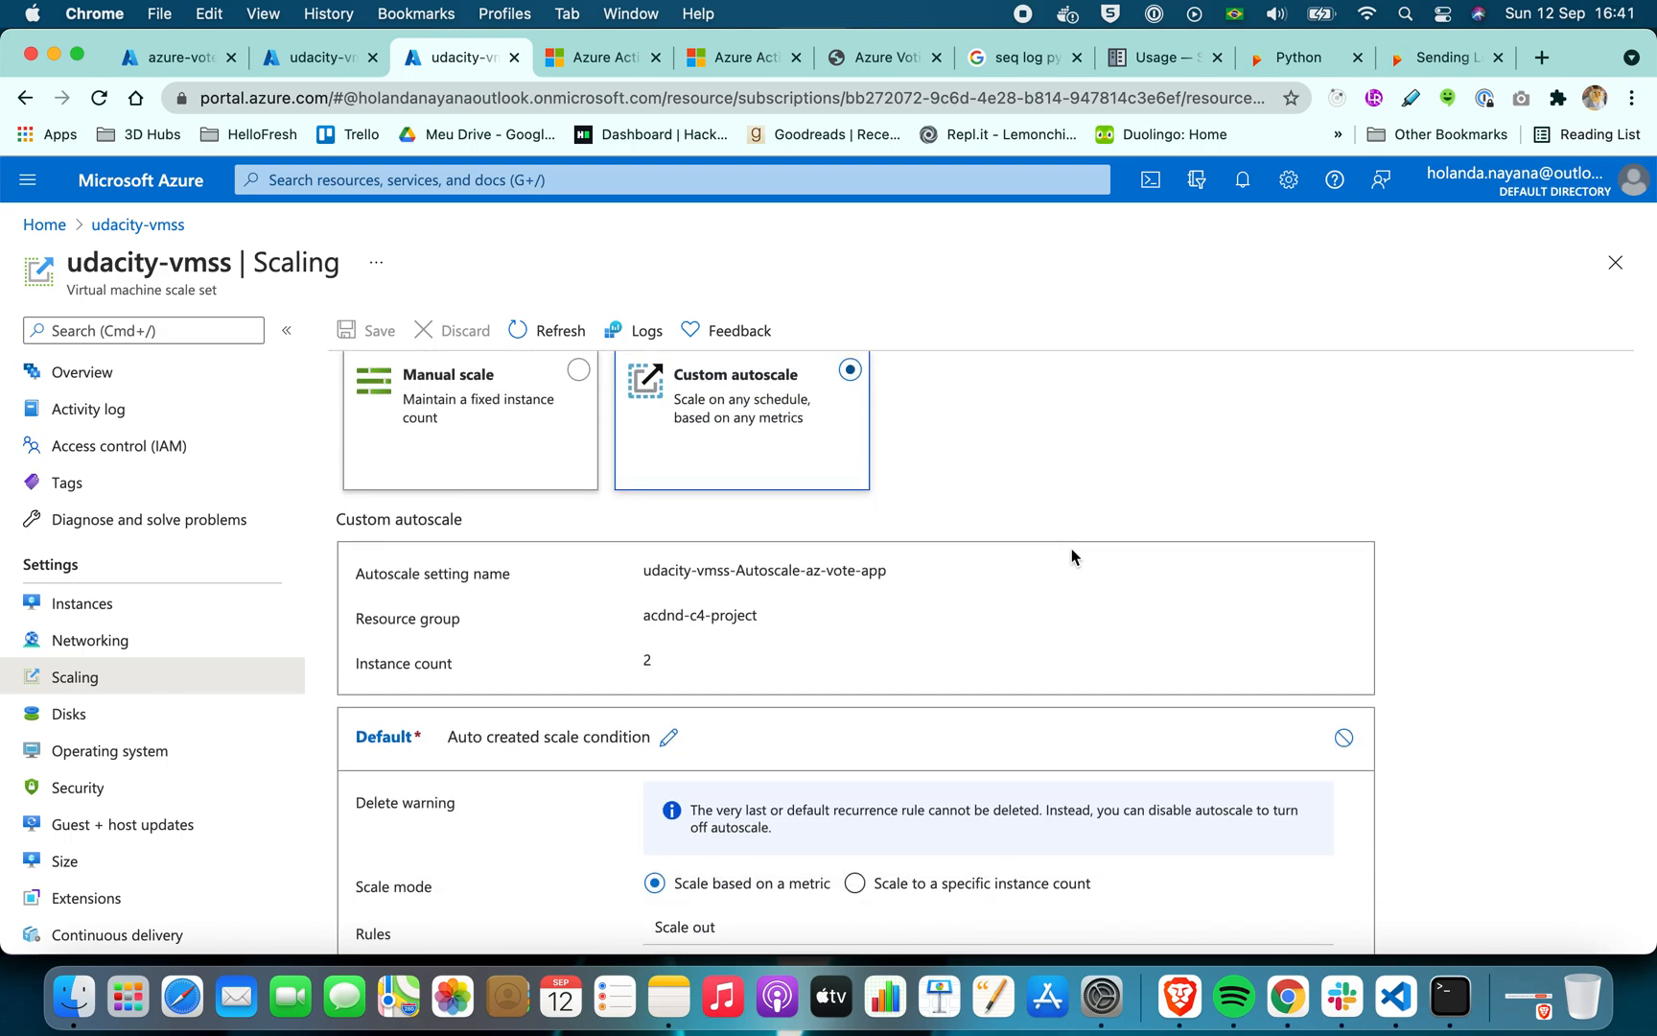
scroll(1072, 556, up, 1)
scroll(1072, 556, down, 5)
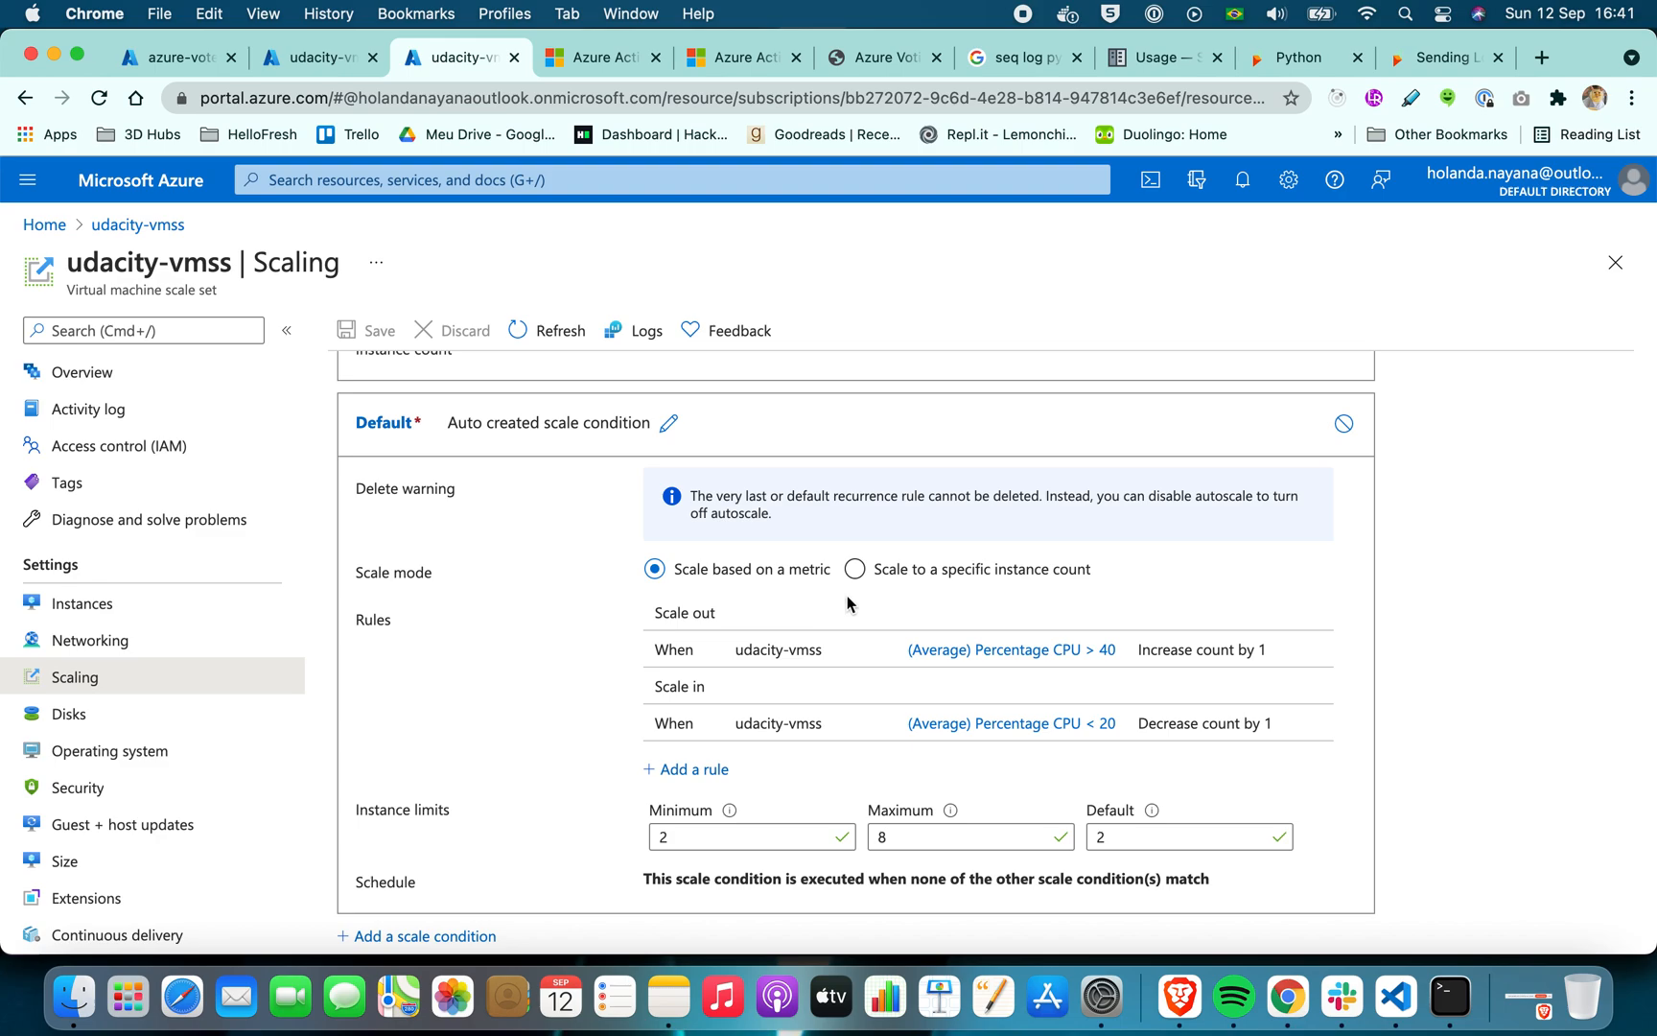
click(967, 651)
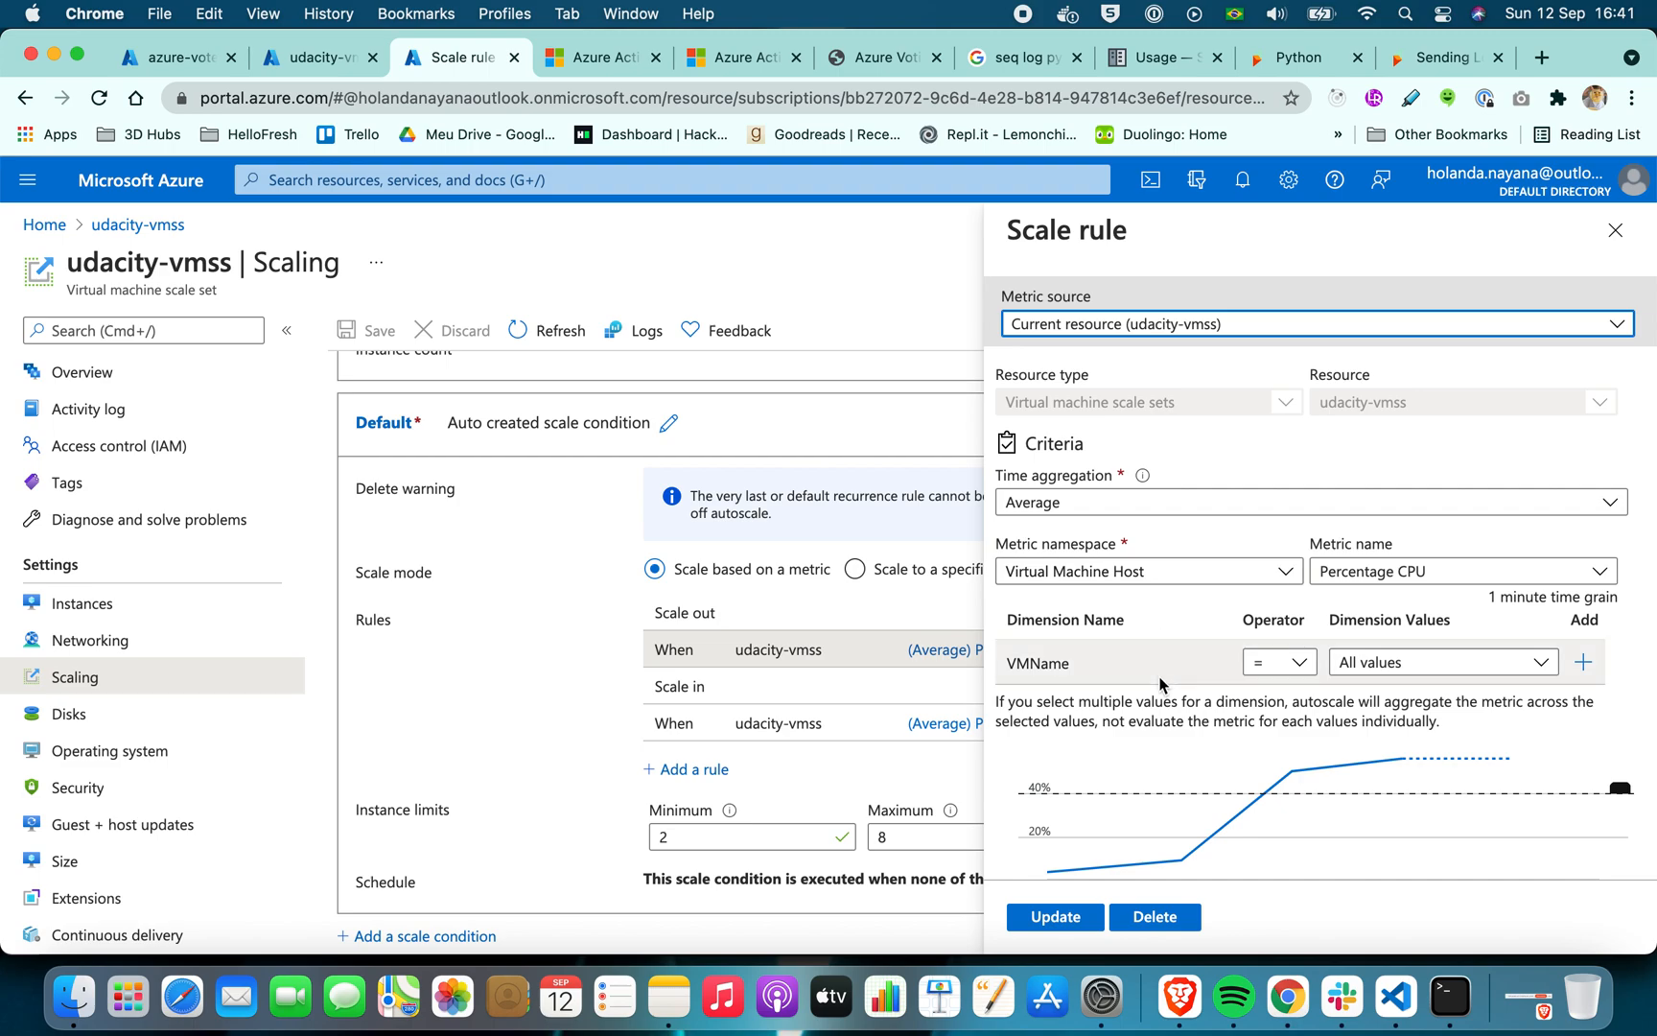
scroll(1160, 683, down, 4)
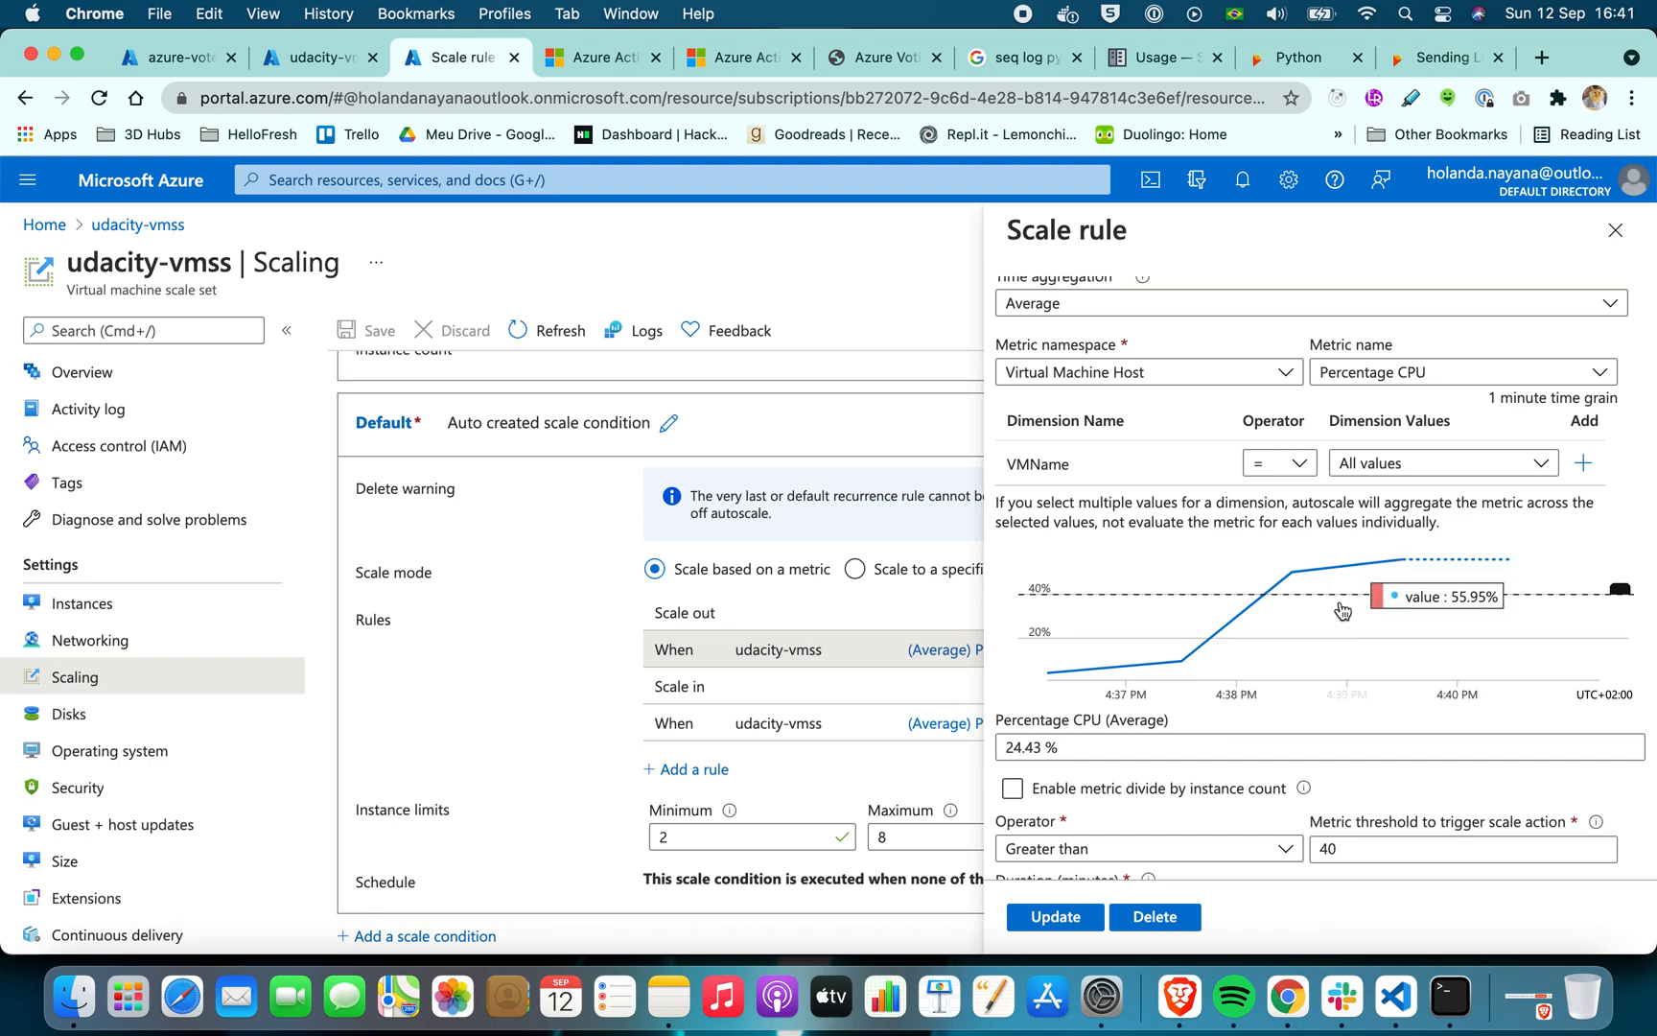
scroll(1324, 619, up, 5)
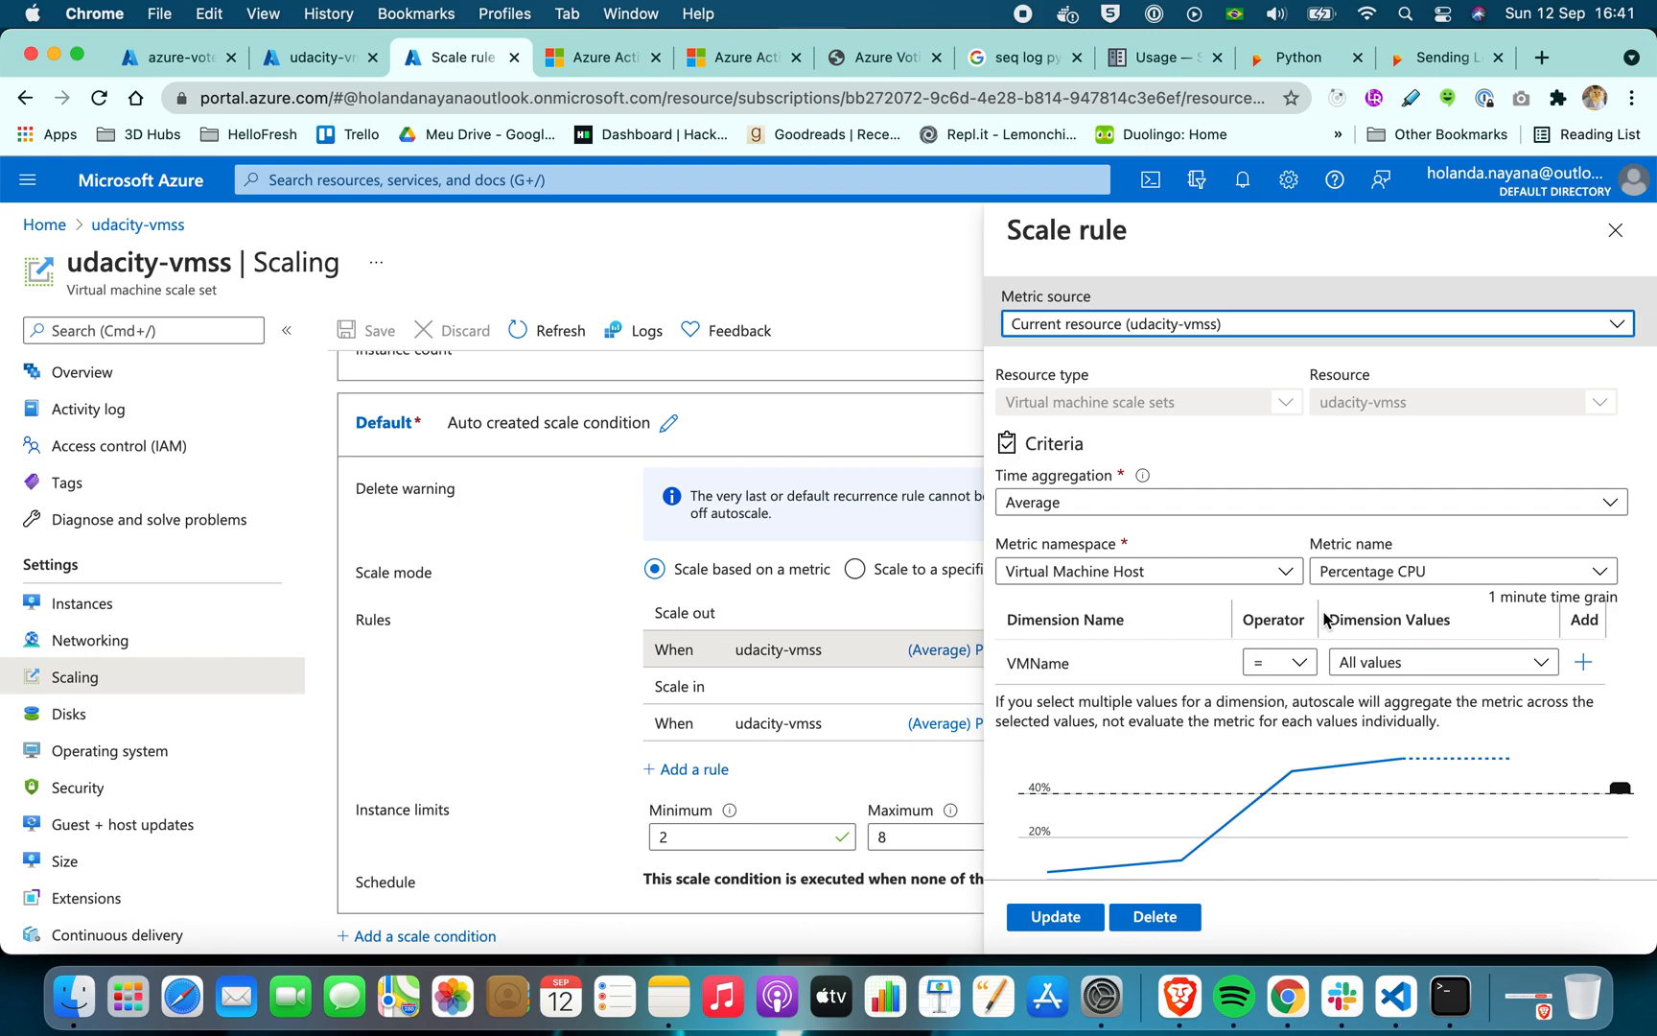
scroll(1325, 619, down, 10)
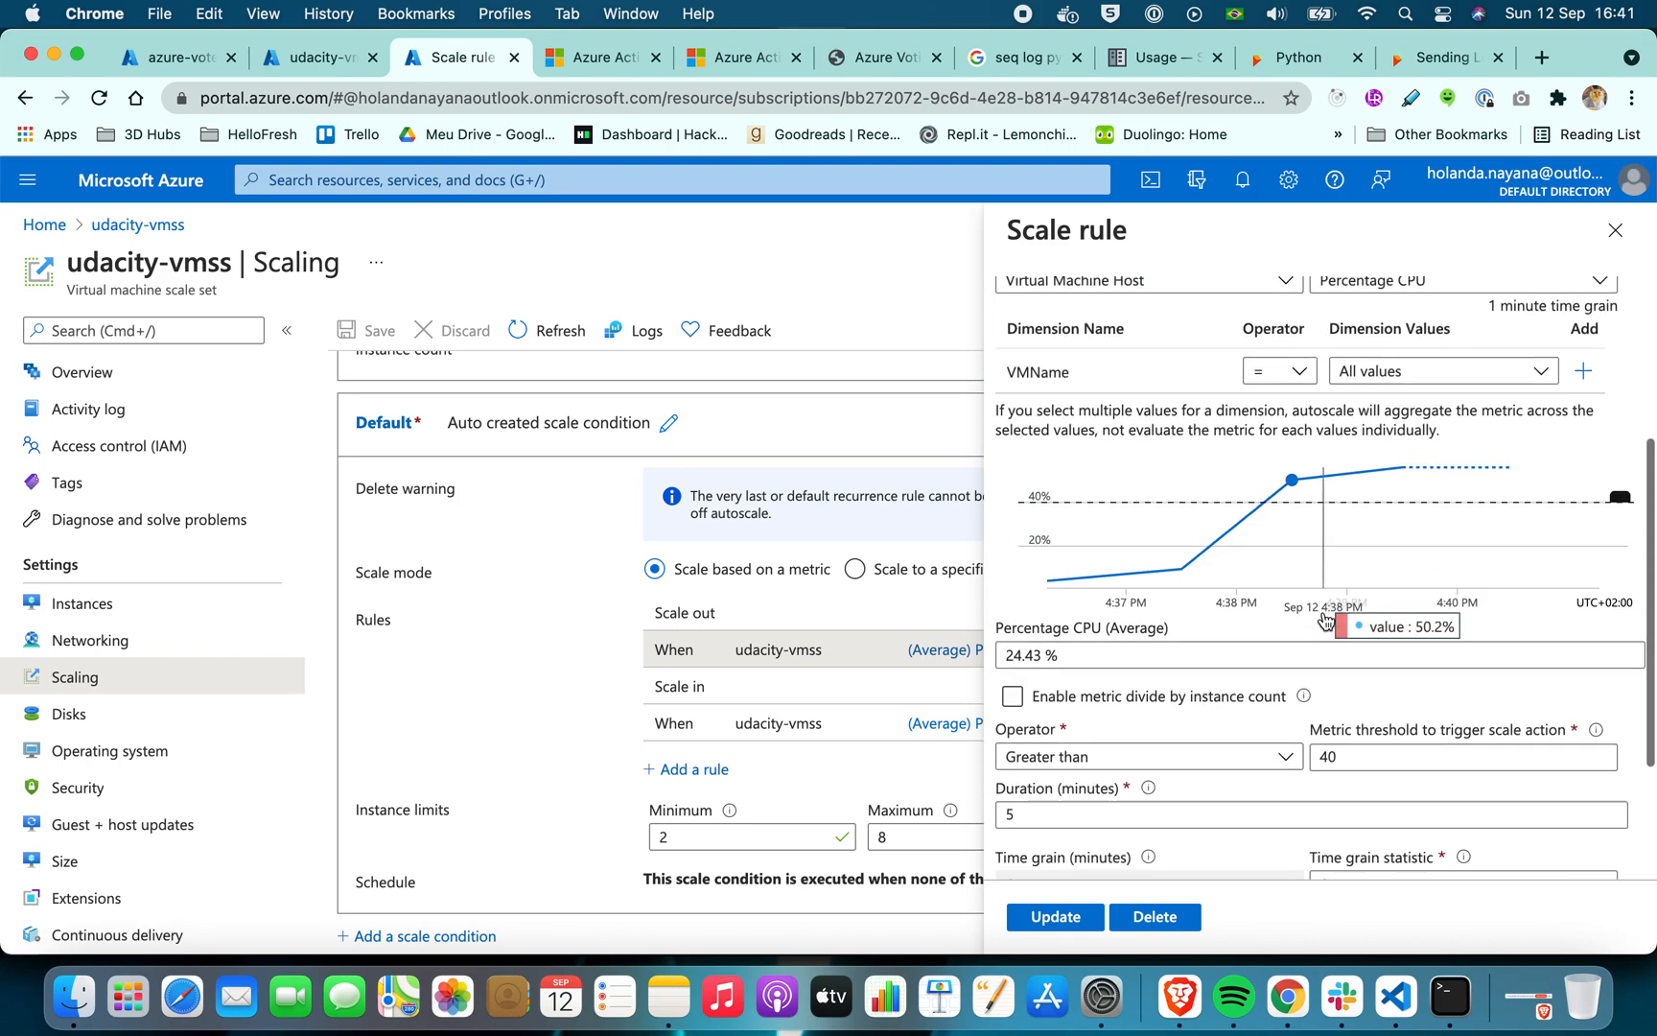
scroll(1325, 618, down, 3)
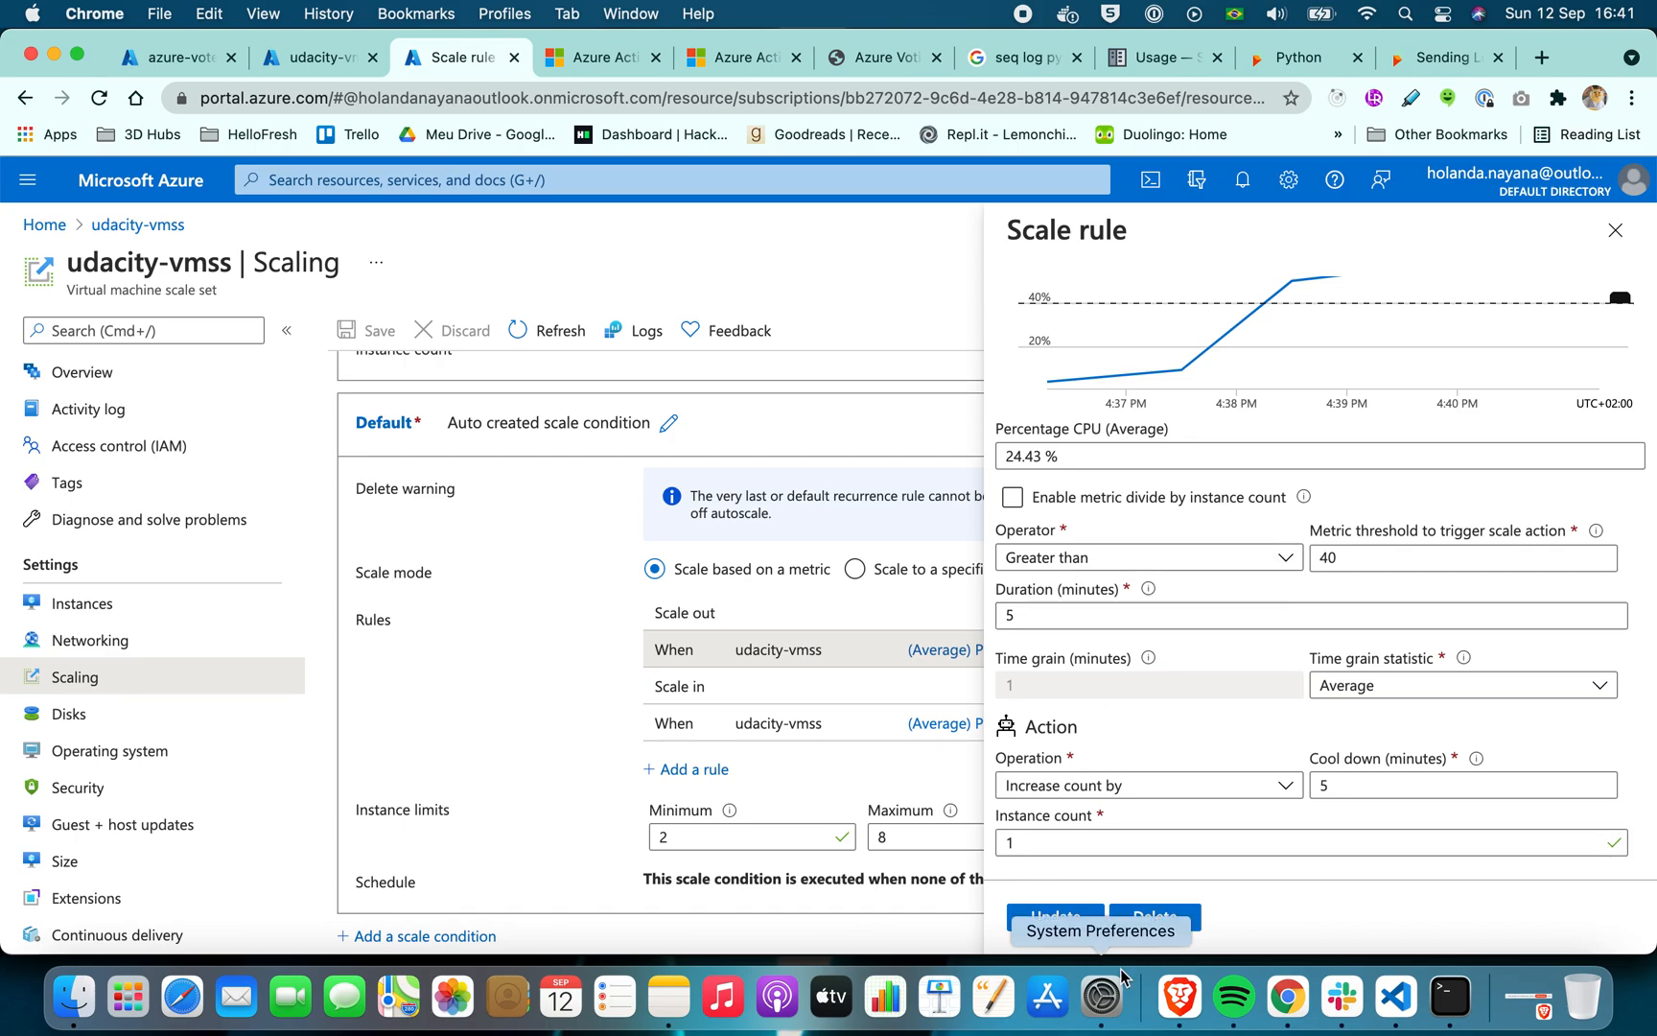
Switch to Brave and review the "Create a rule to autoscale out" section of the Azure CLI autoscale tutorial
click(1179, 998)
click(1098, 55)
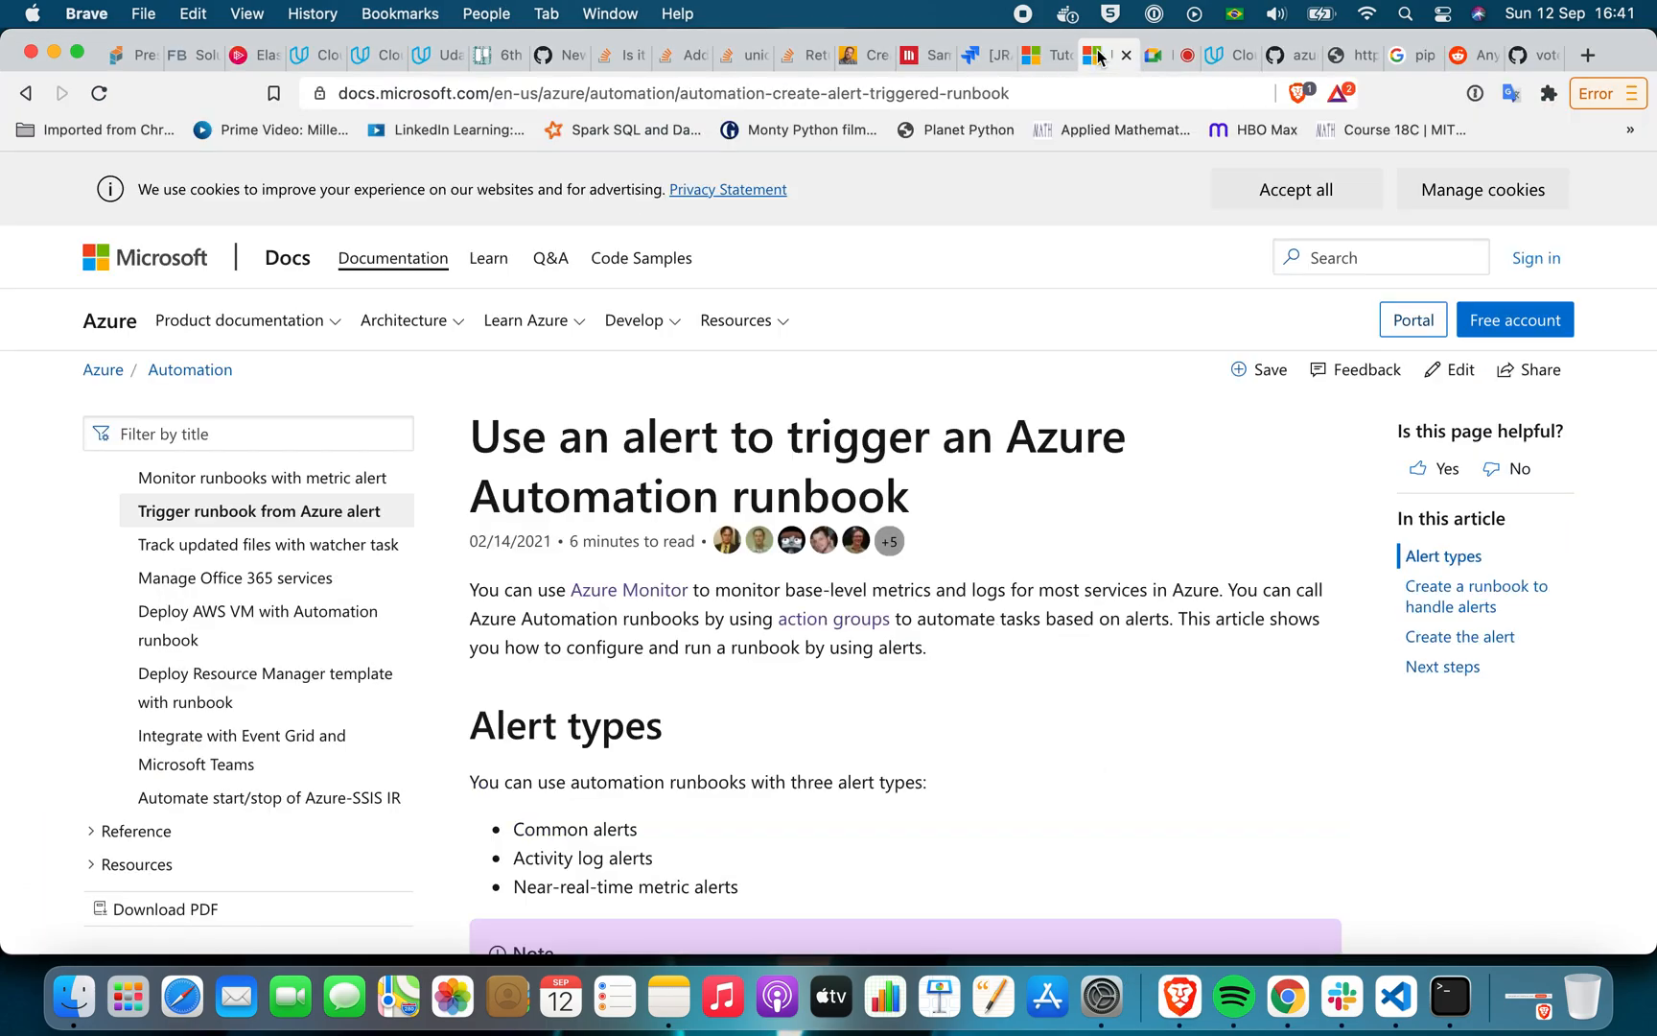
click(1040, 56)
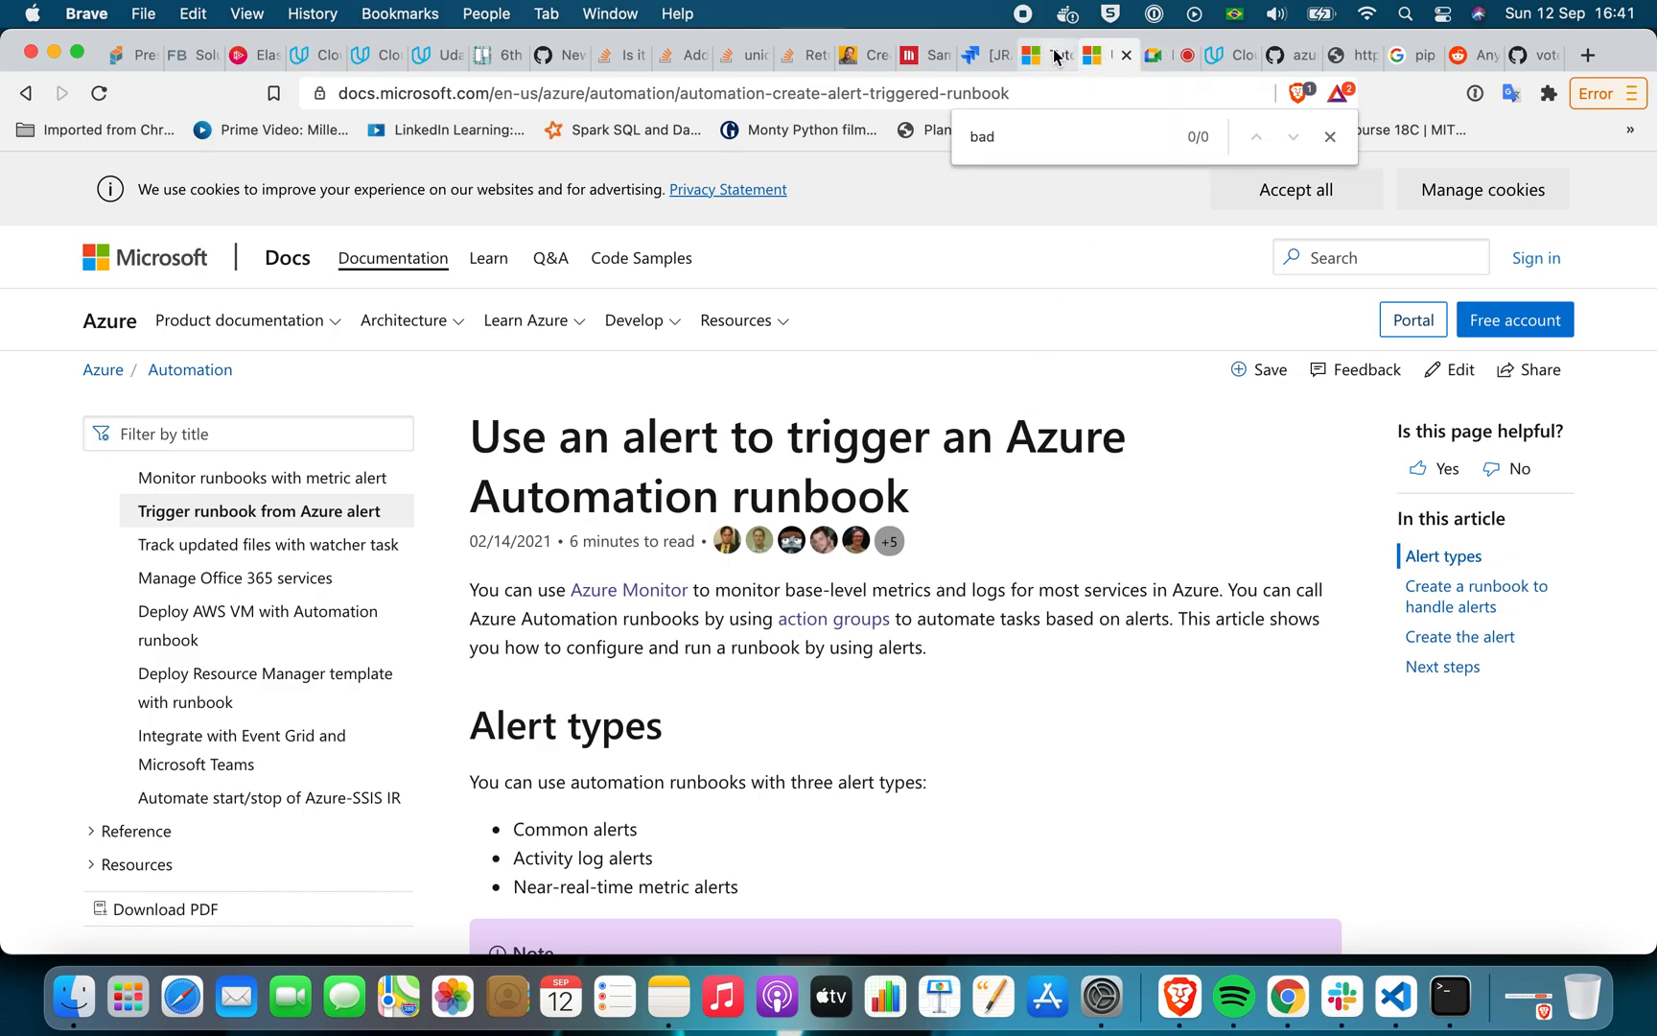
scroll(920, 403, up, 5)
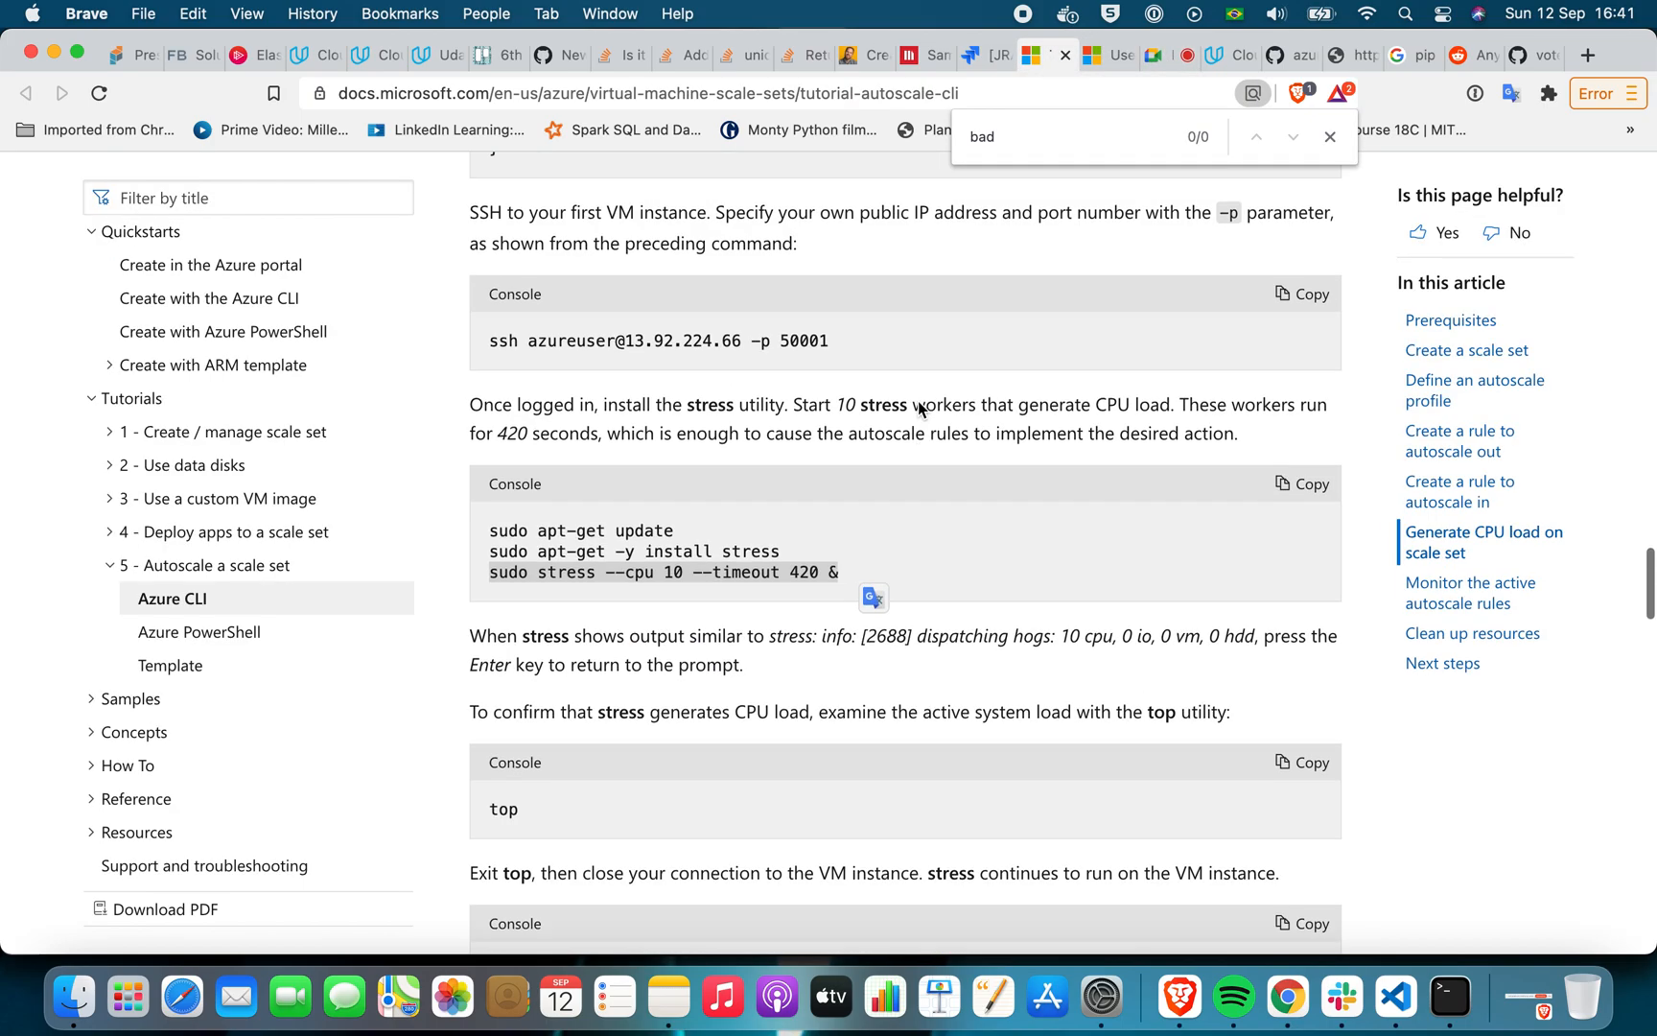
scroll(918, 409, up, 15)
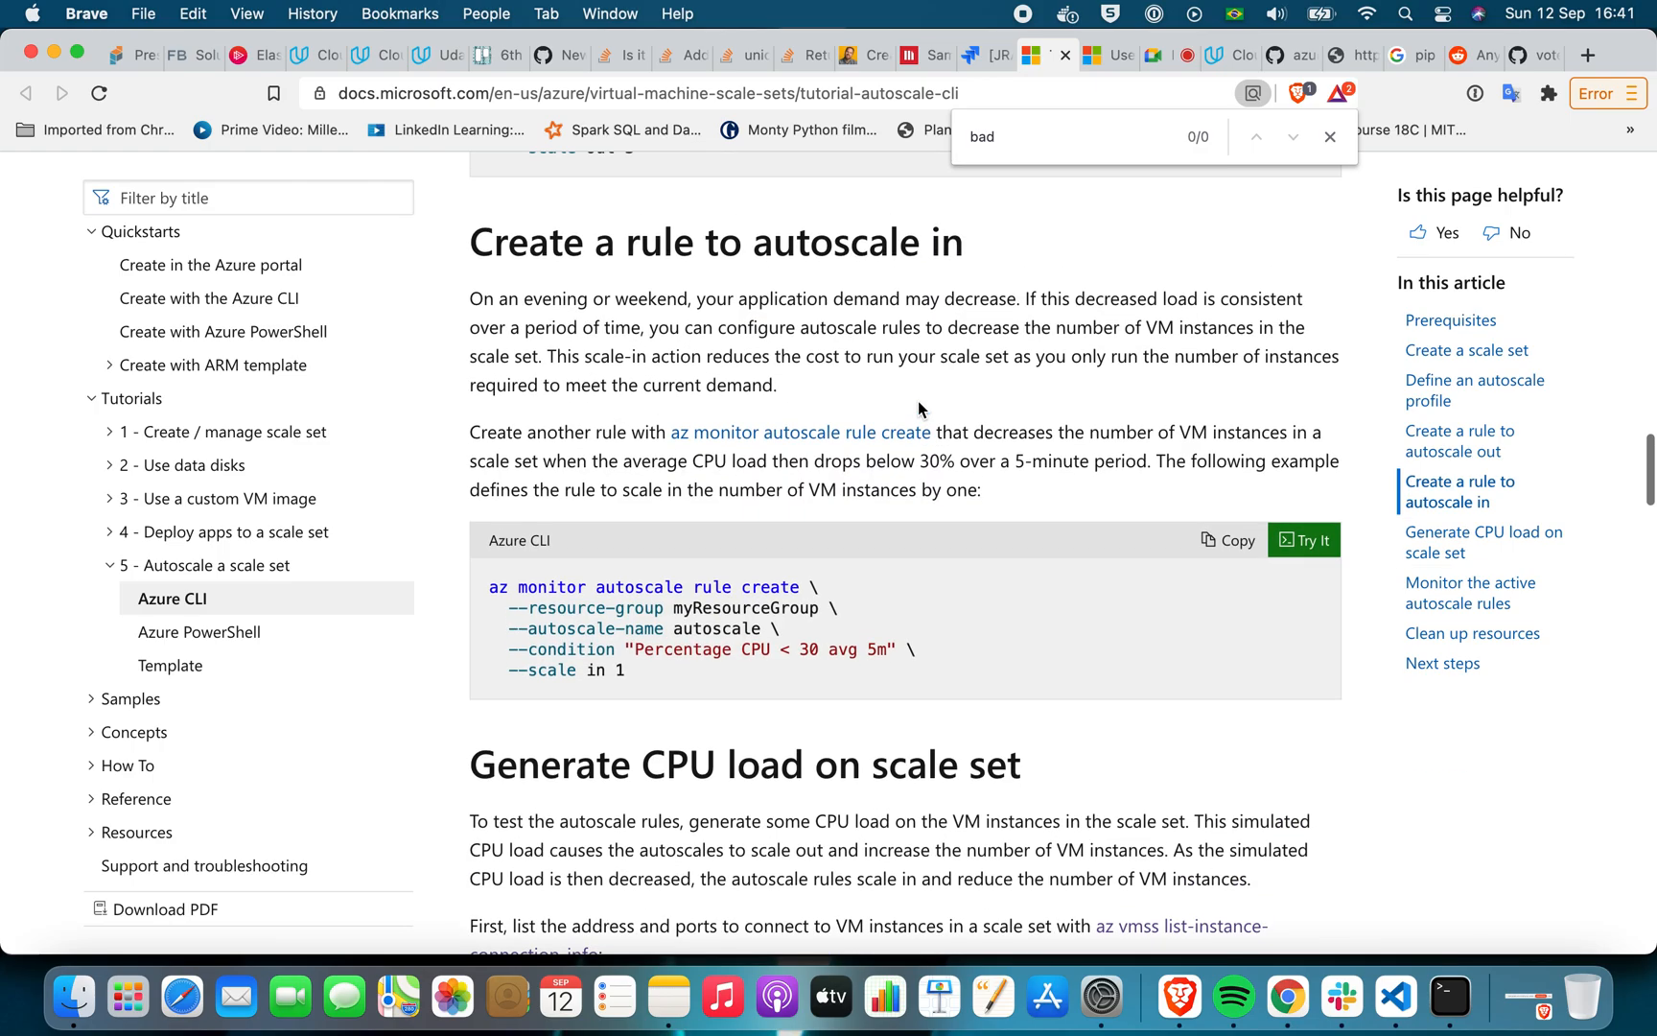
scroll(919, 409, up, 1)
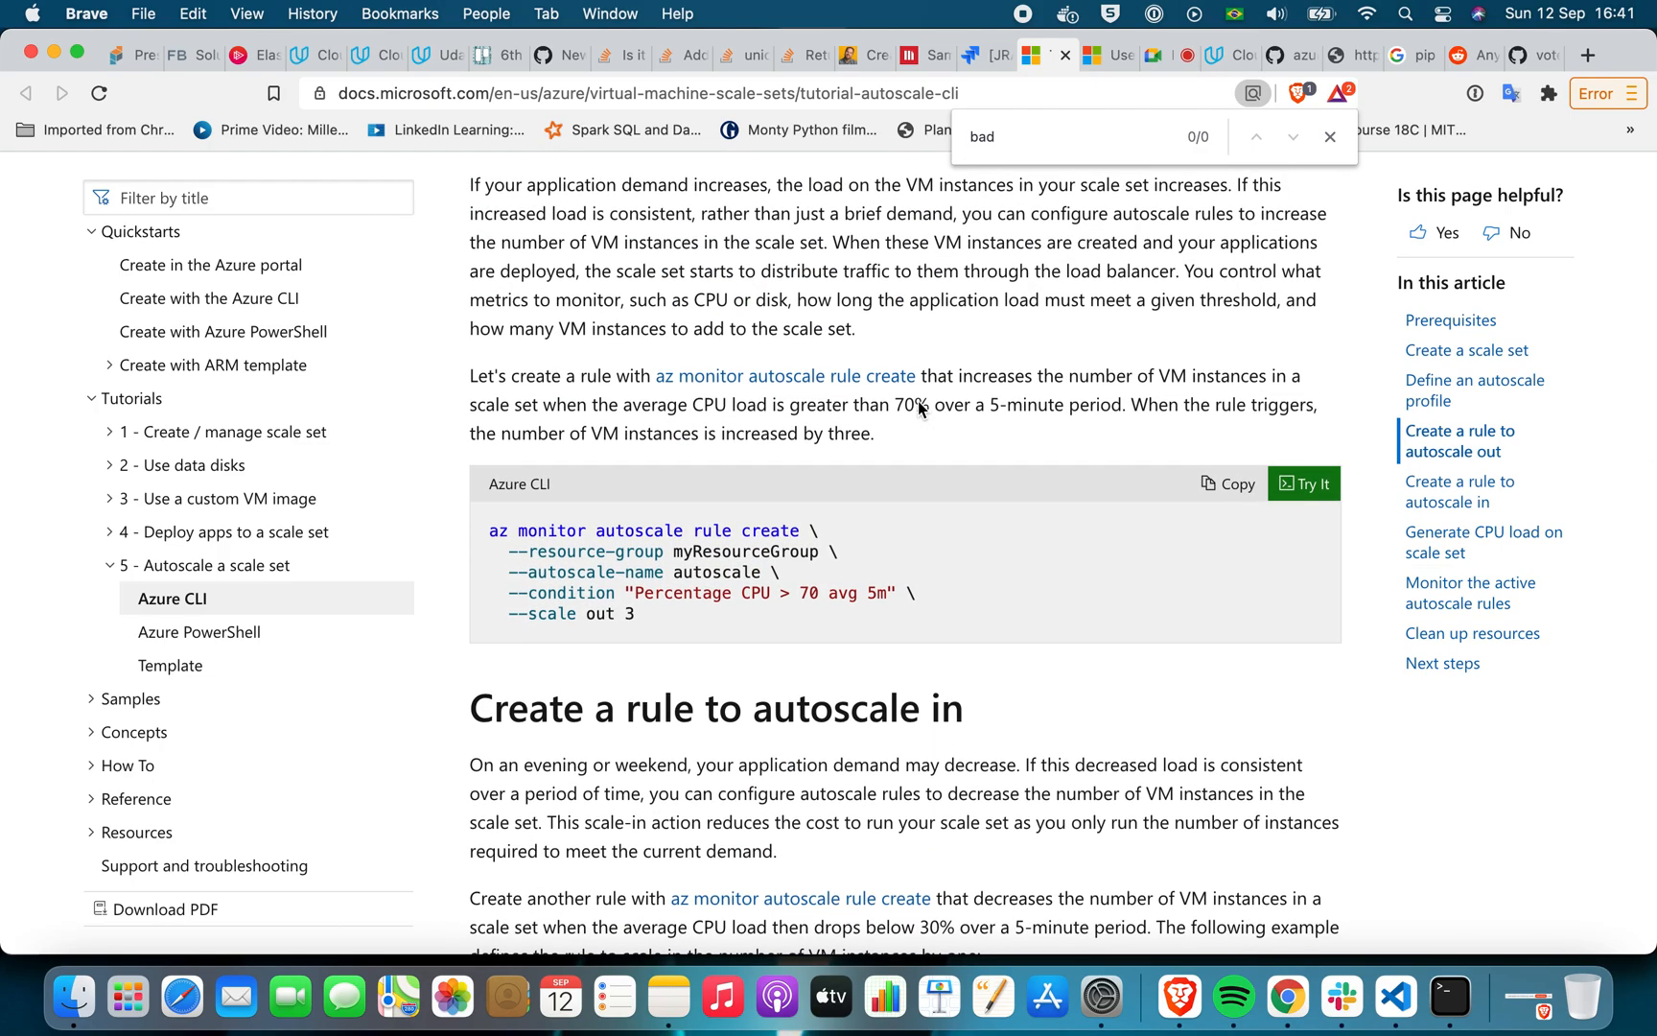
scroll(919, 409, up, 1)
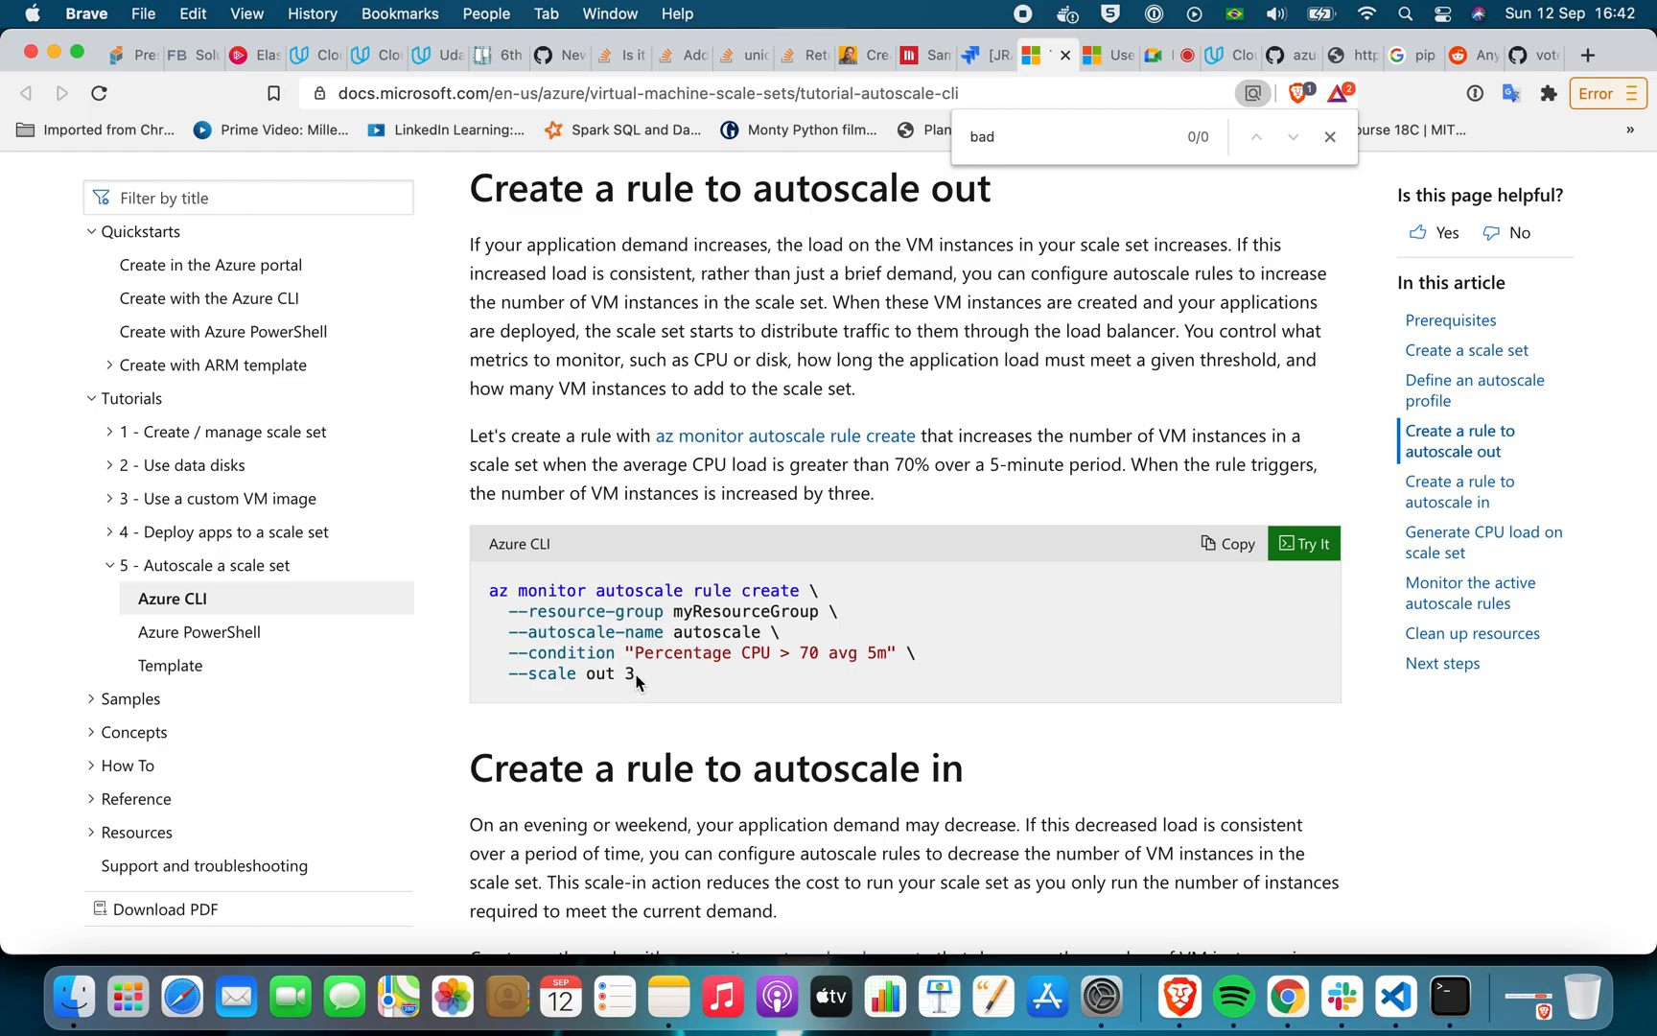
Return from the tutorial's scale-in example to Chrome and review the scale-out rule's Operation choices and CPU chart, closing the rule unchanged
scroll(570, 683, down, 5)
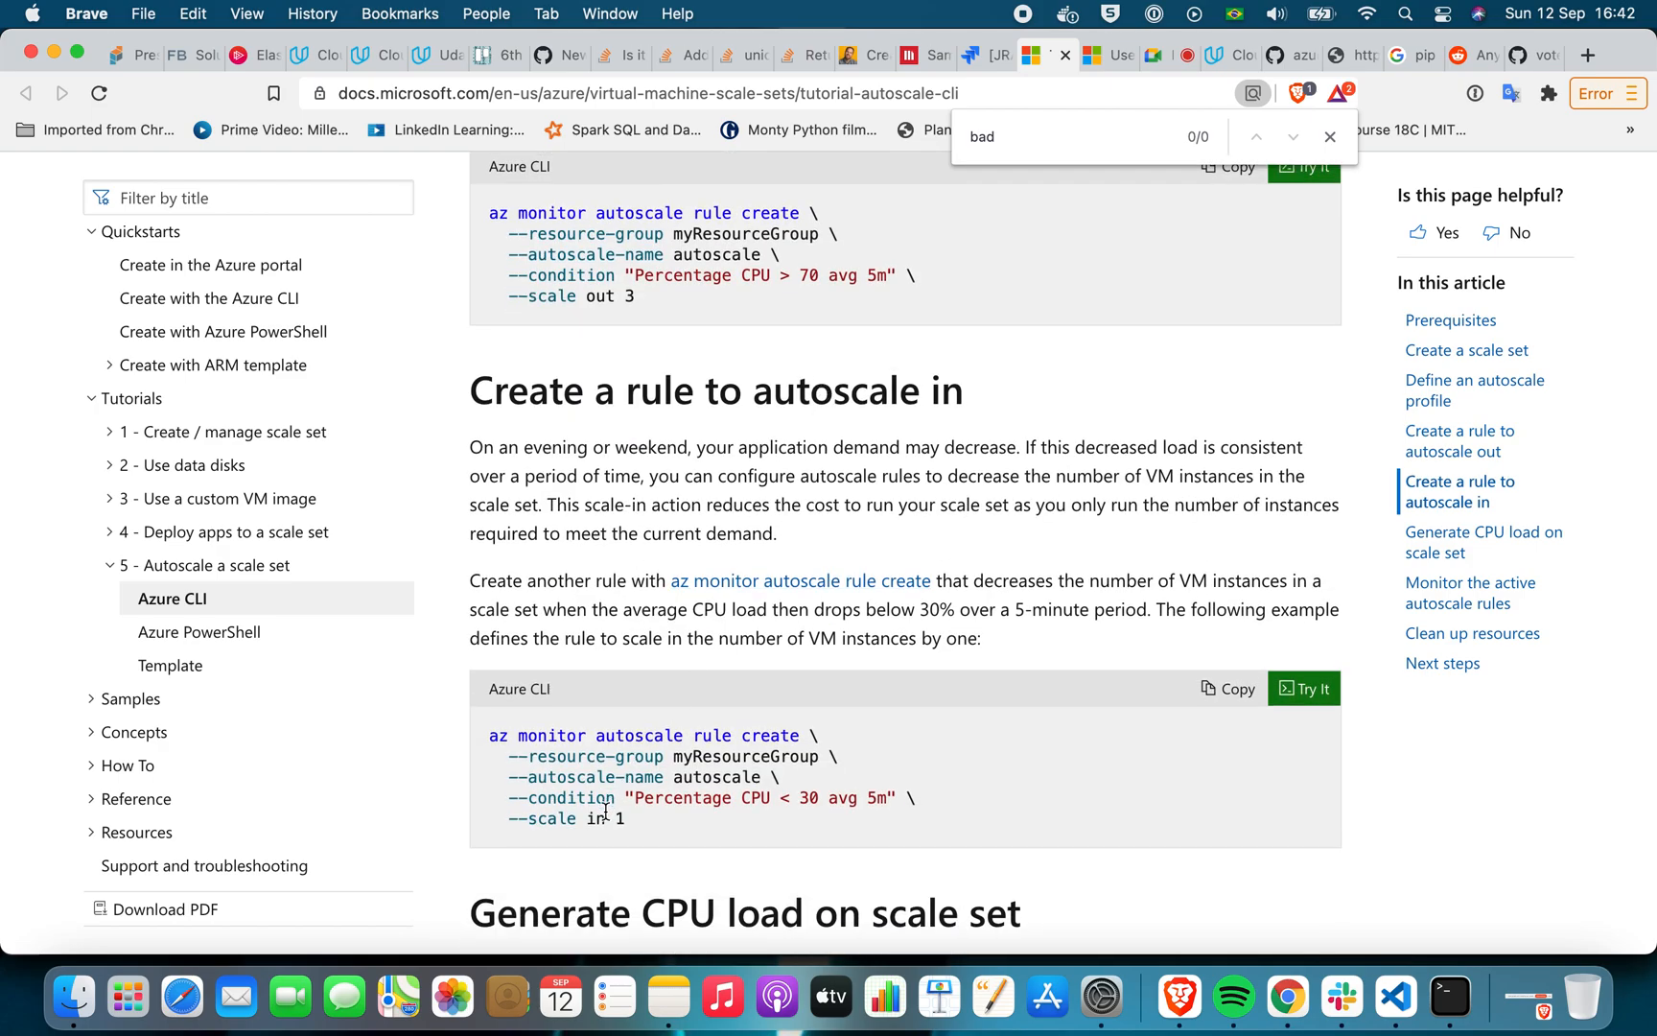
click(1288, 998)
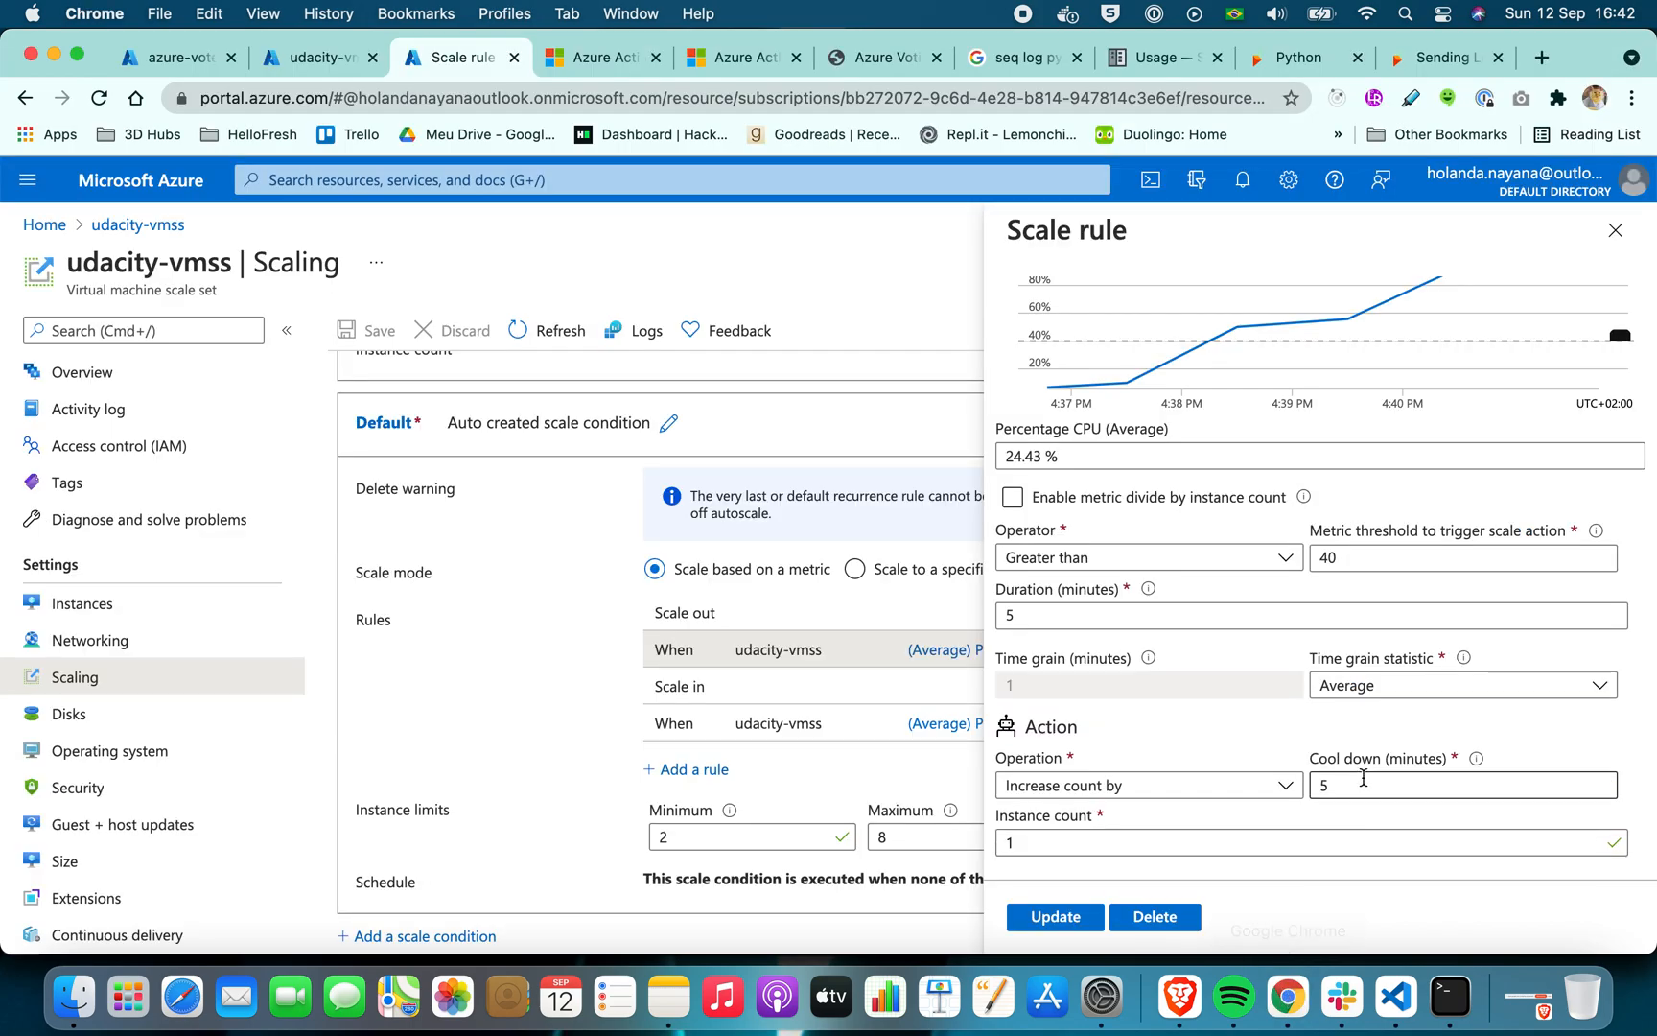
click(1134, 788)
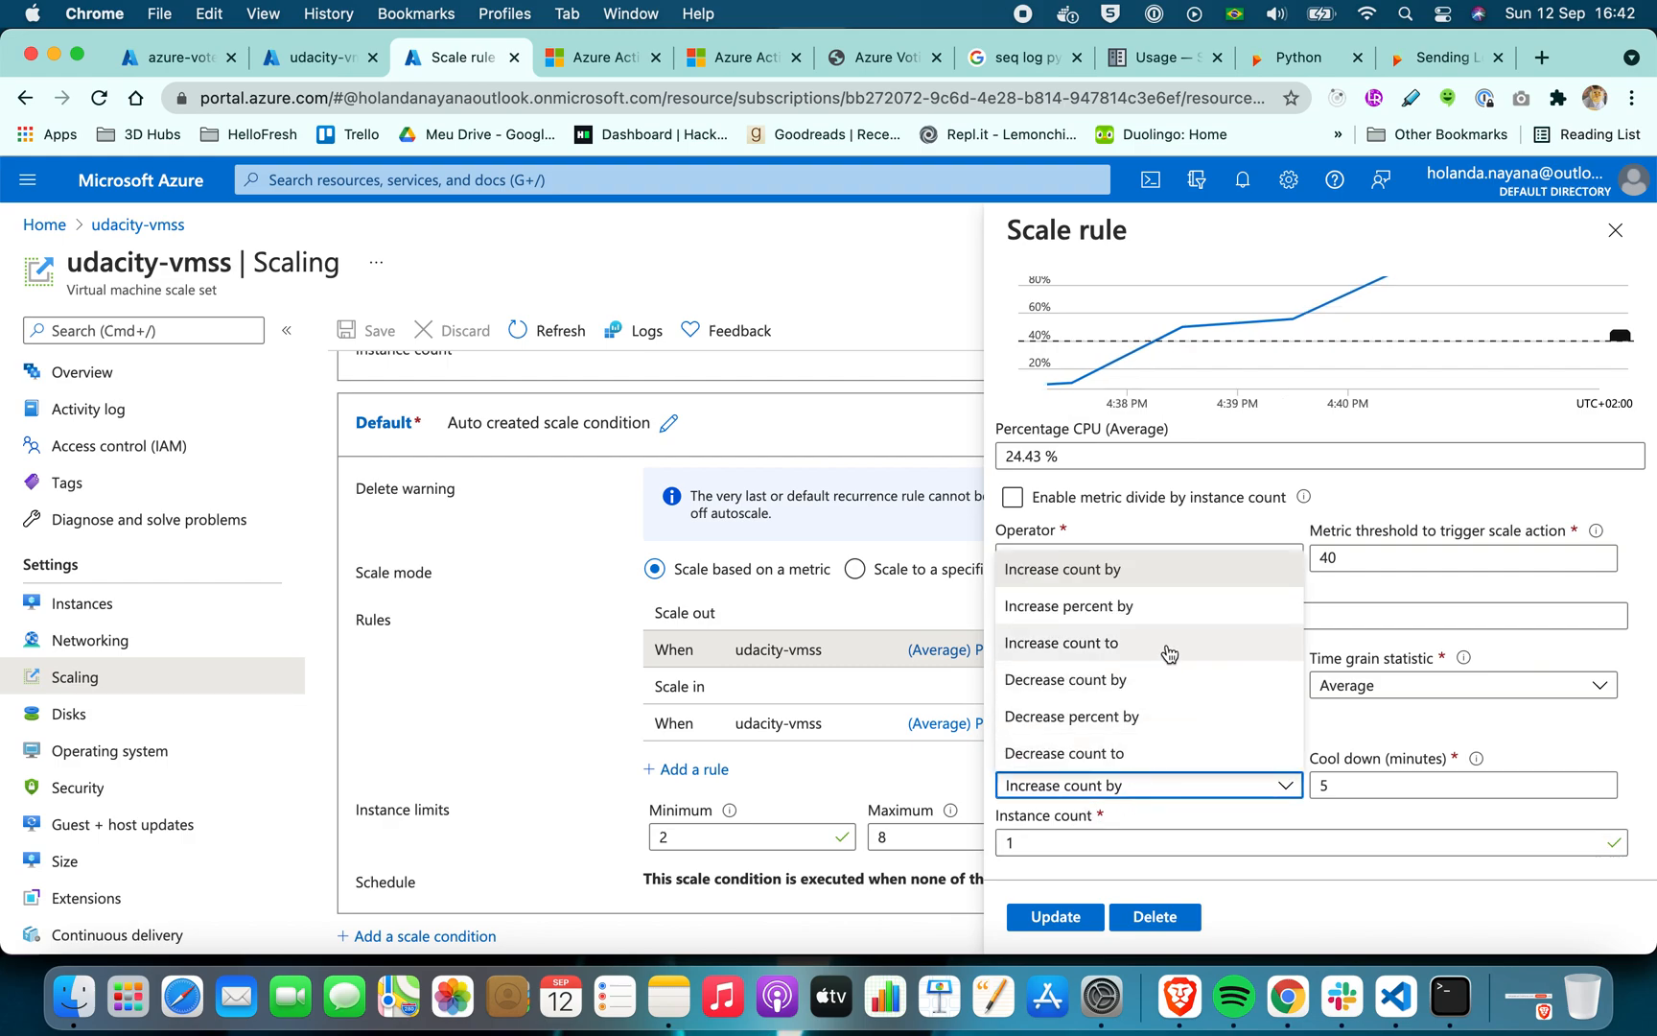
click(1611, 733)
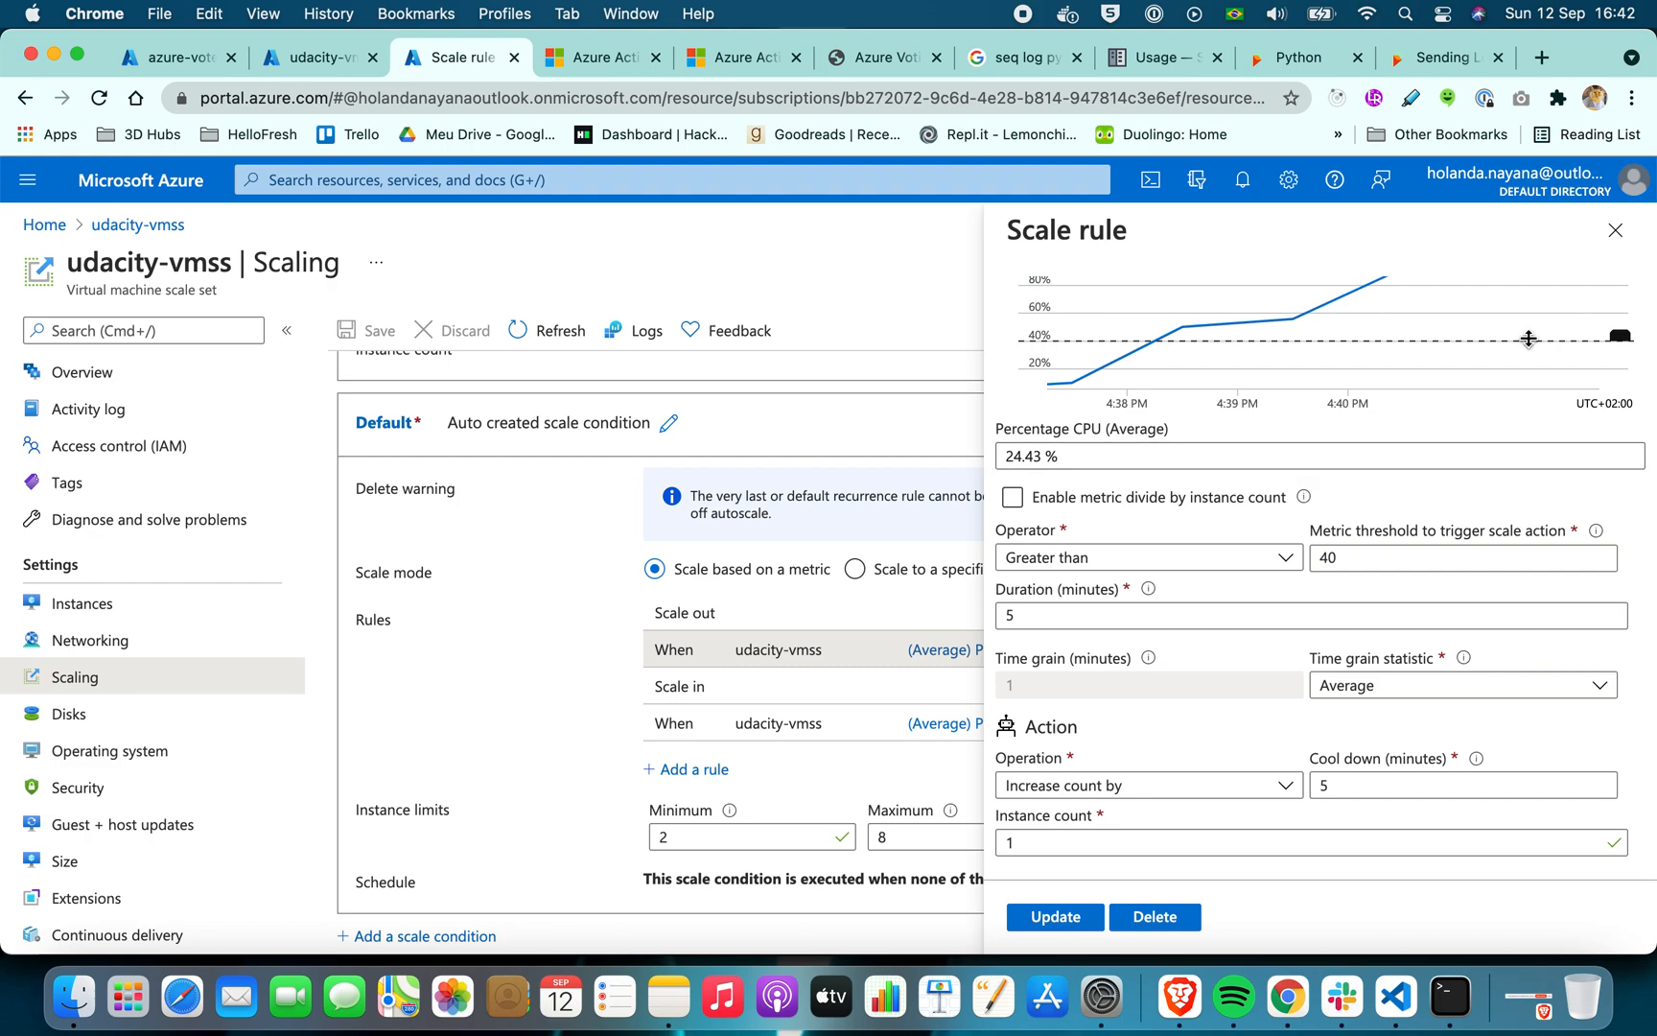
scroll(1534, 326, up, 3)
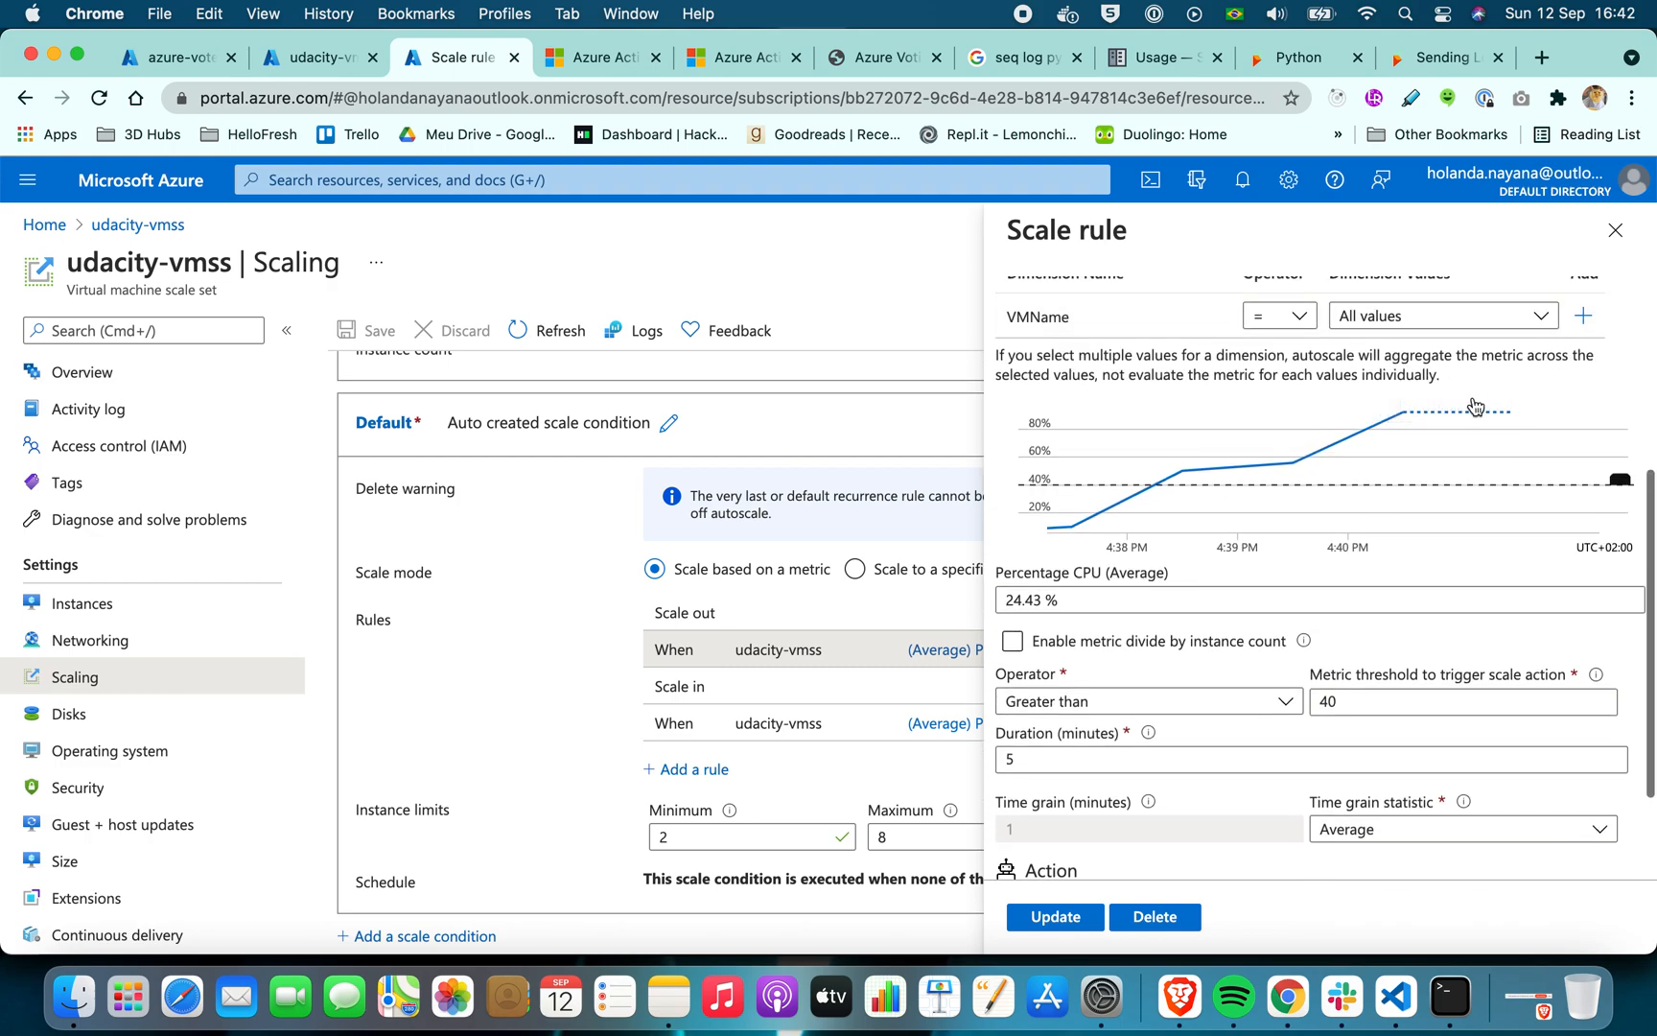
click(1615, 230)
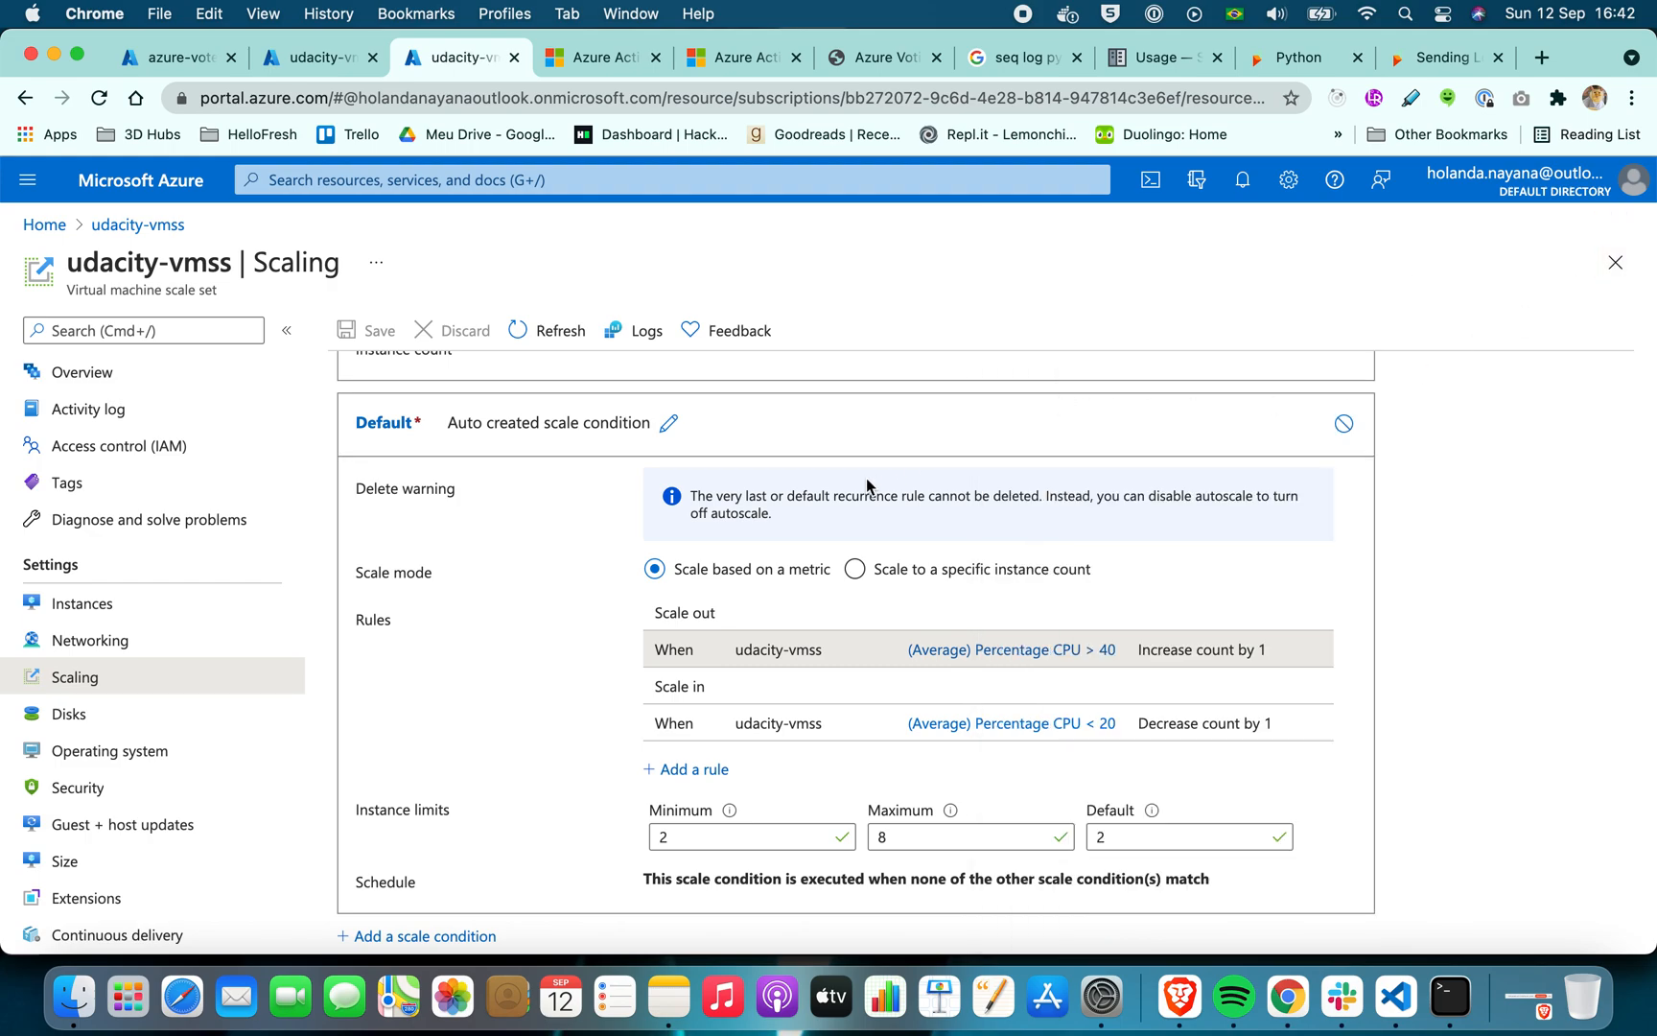
Check the udacity-vmss instance list and its custom autoscale settings, including the instance count and the CPU scale rules
click(171, 605)
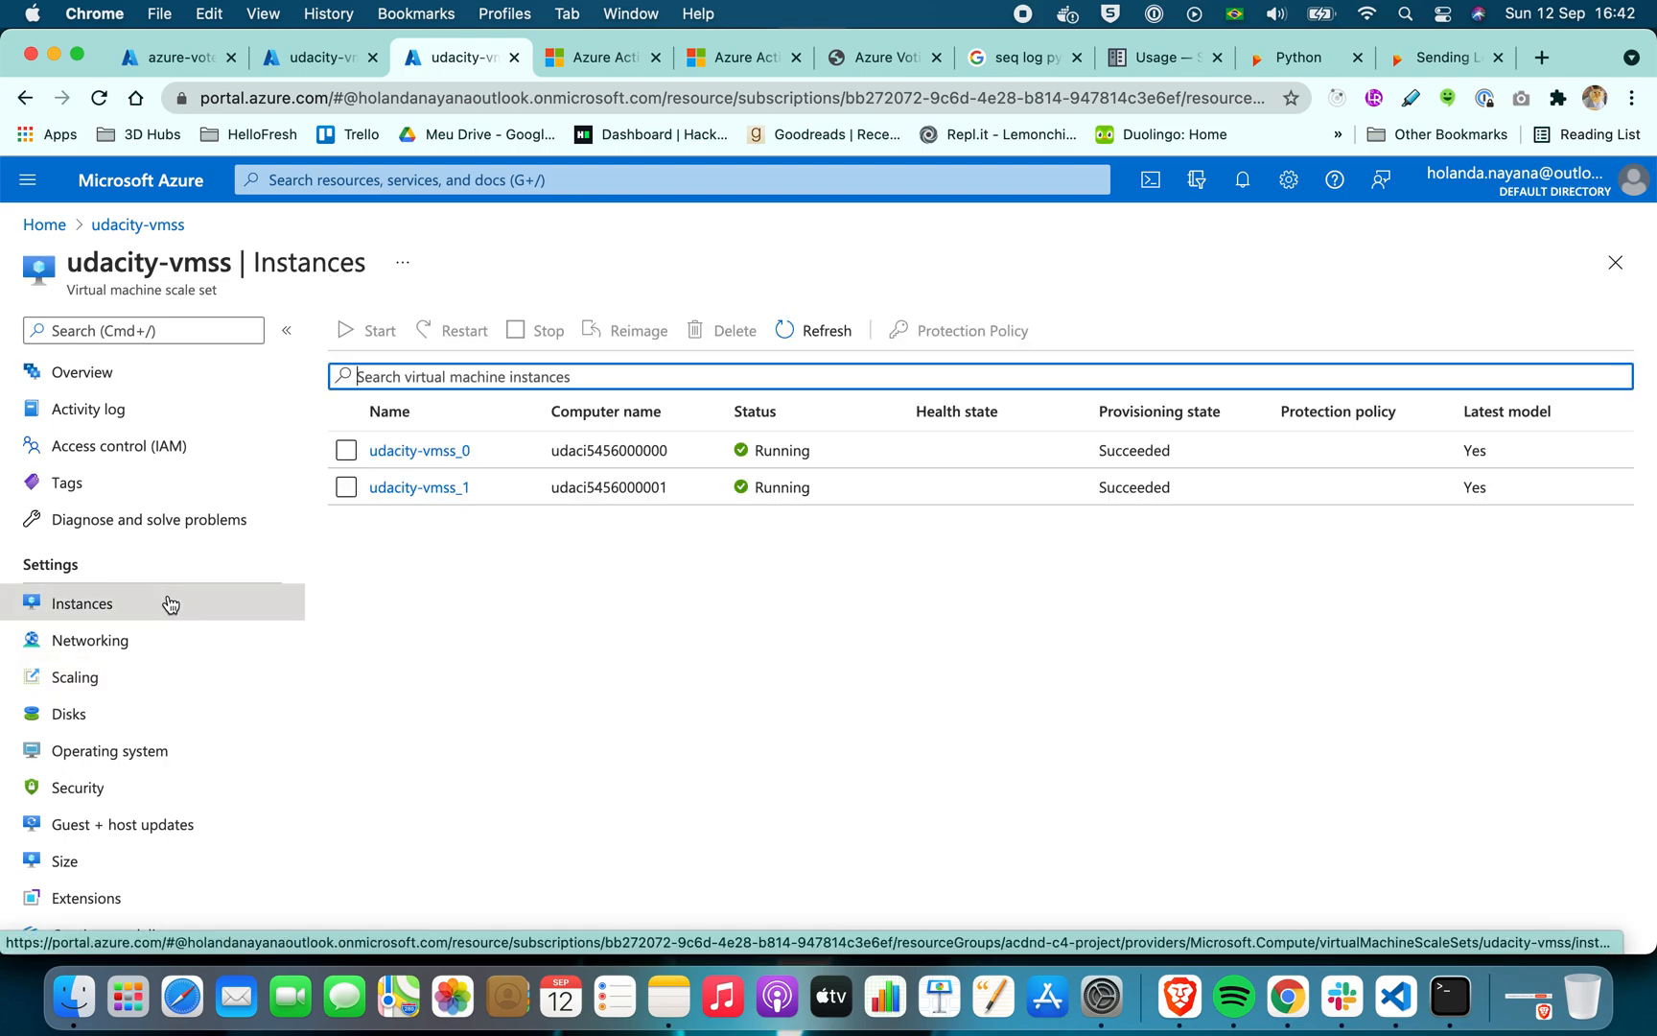
click(123, 680)
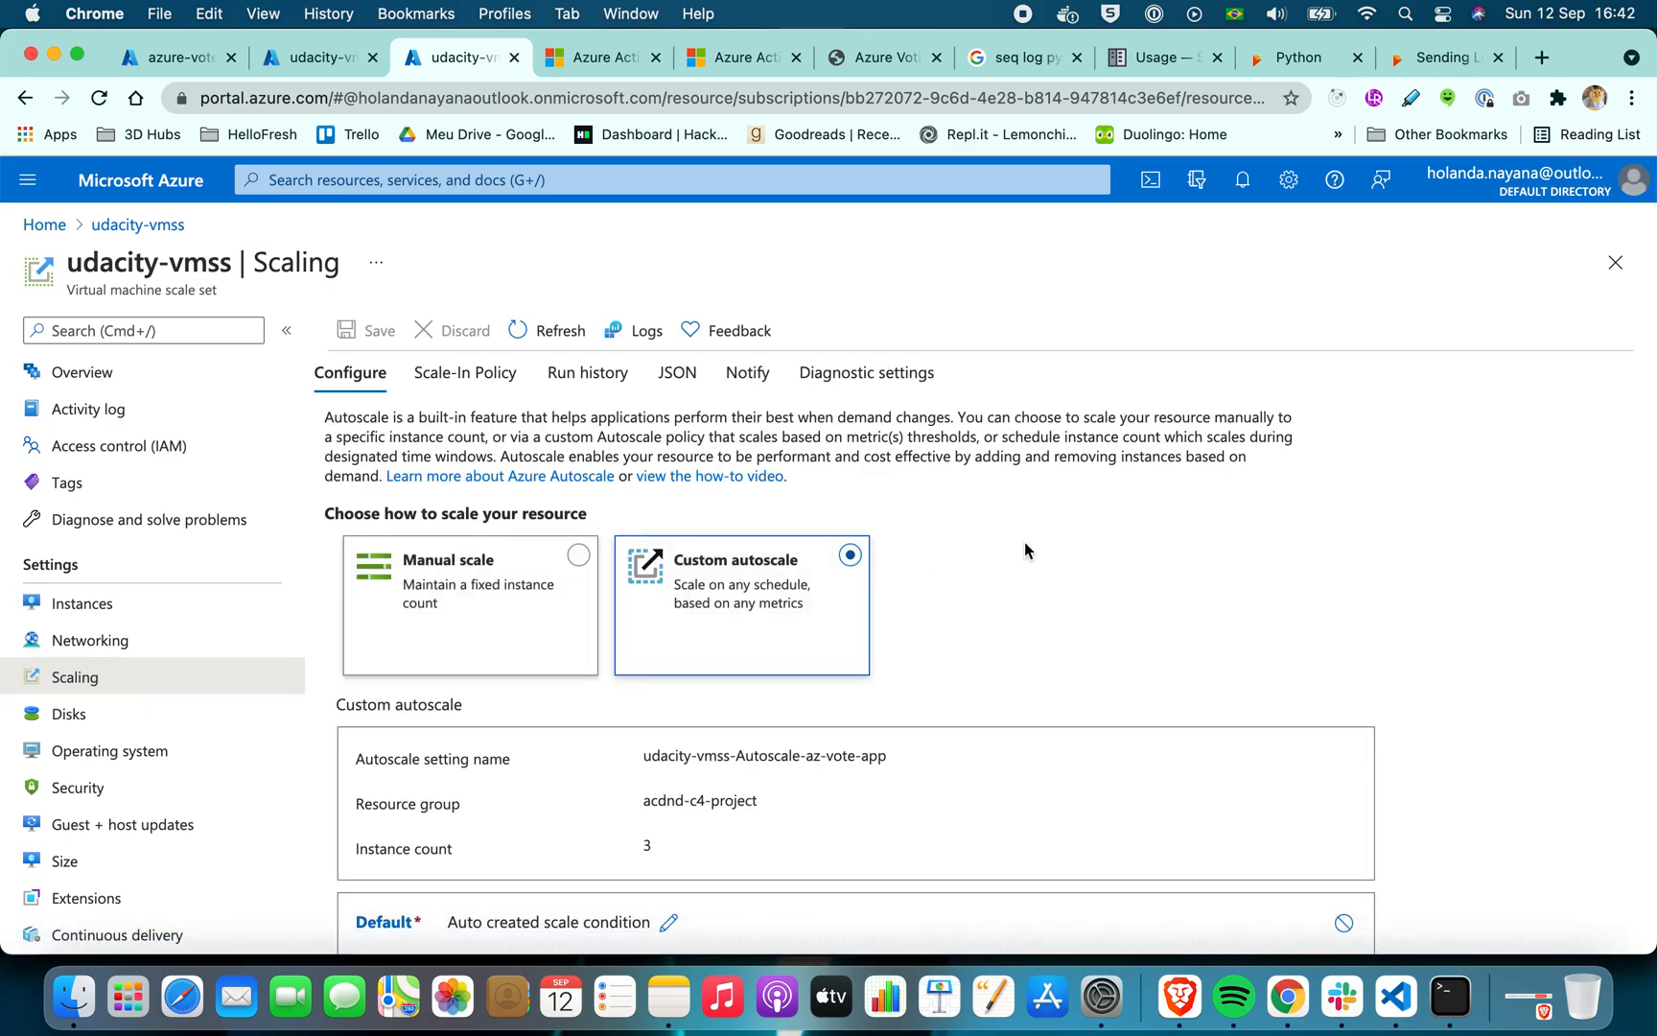
scroll(1025, 543, down, 5)
scroll(1024, 543, down, 1)
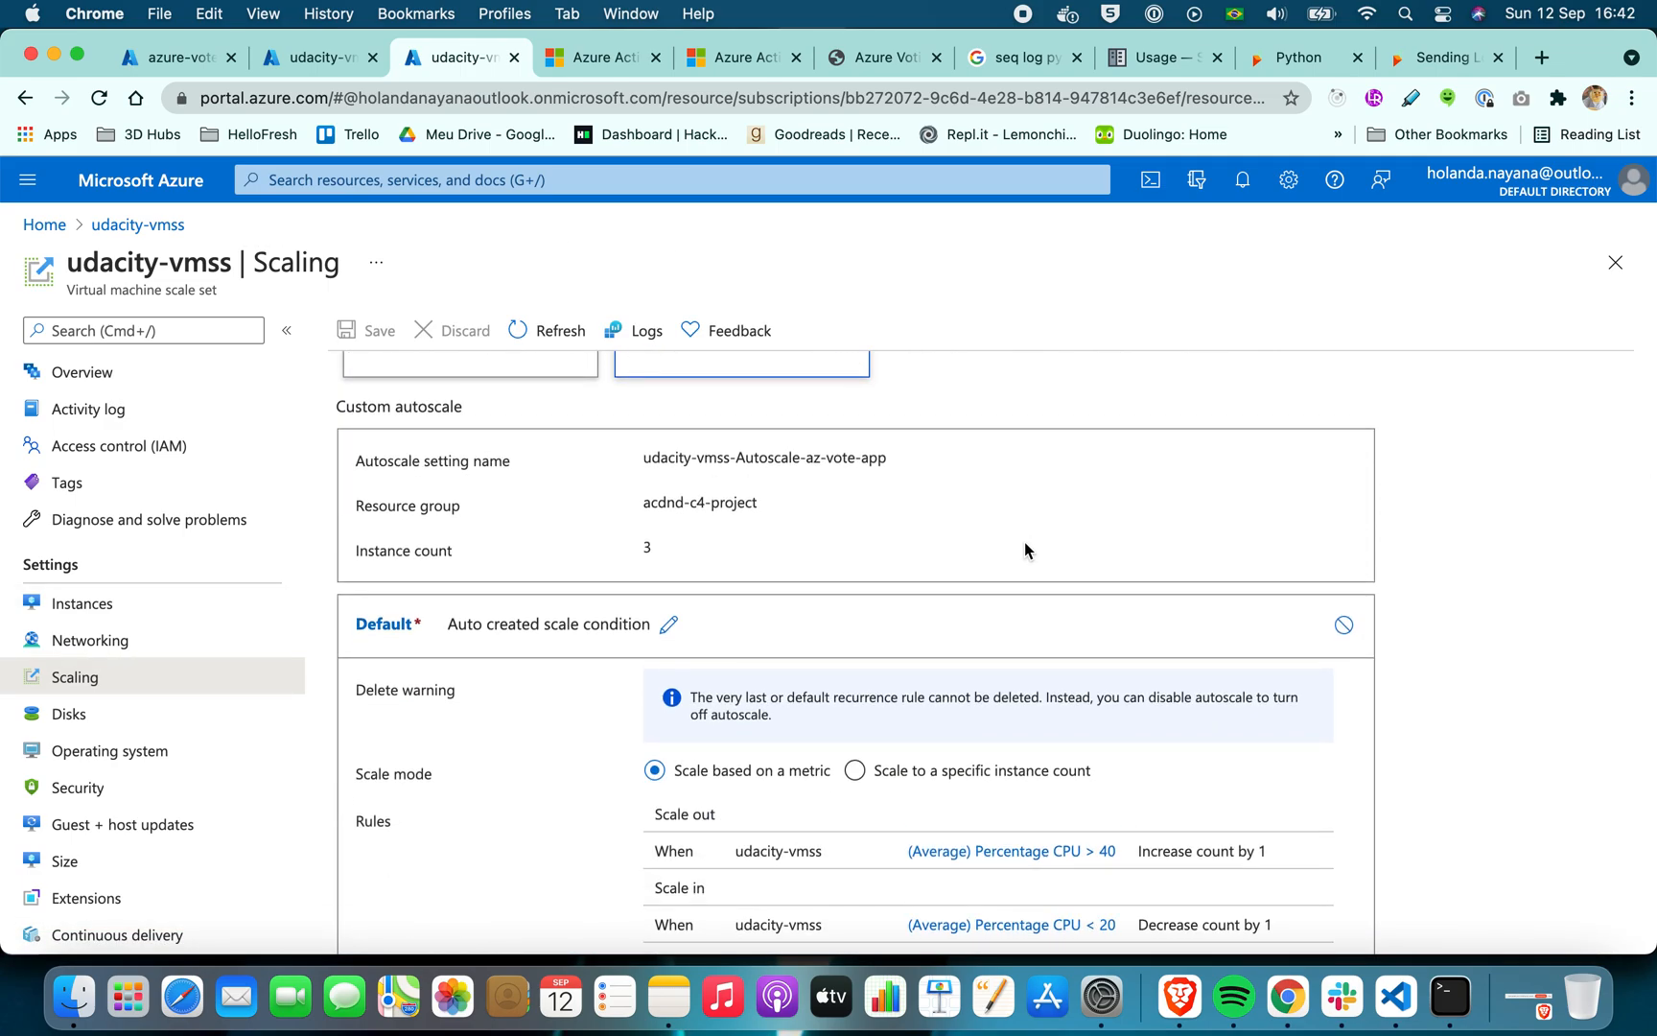
scroll(1024, 543, up, 3)
scroll(1025, 543, down, 5)
Enable Insights monitoring for udacity-vmss and read the data collection notice
scroll(133, 863, down, 4)
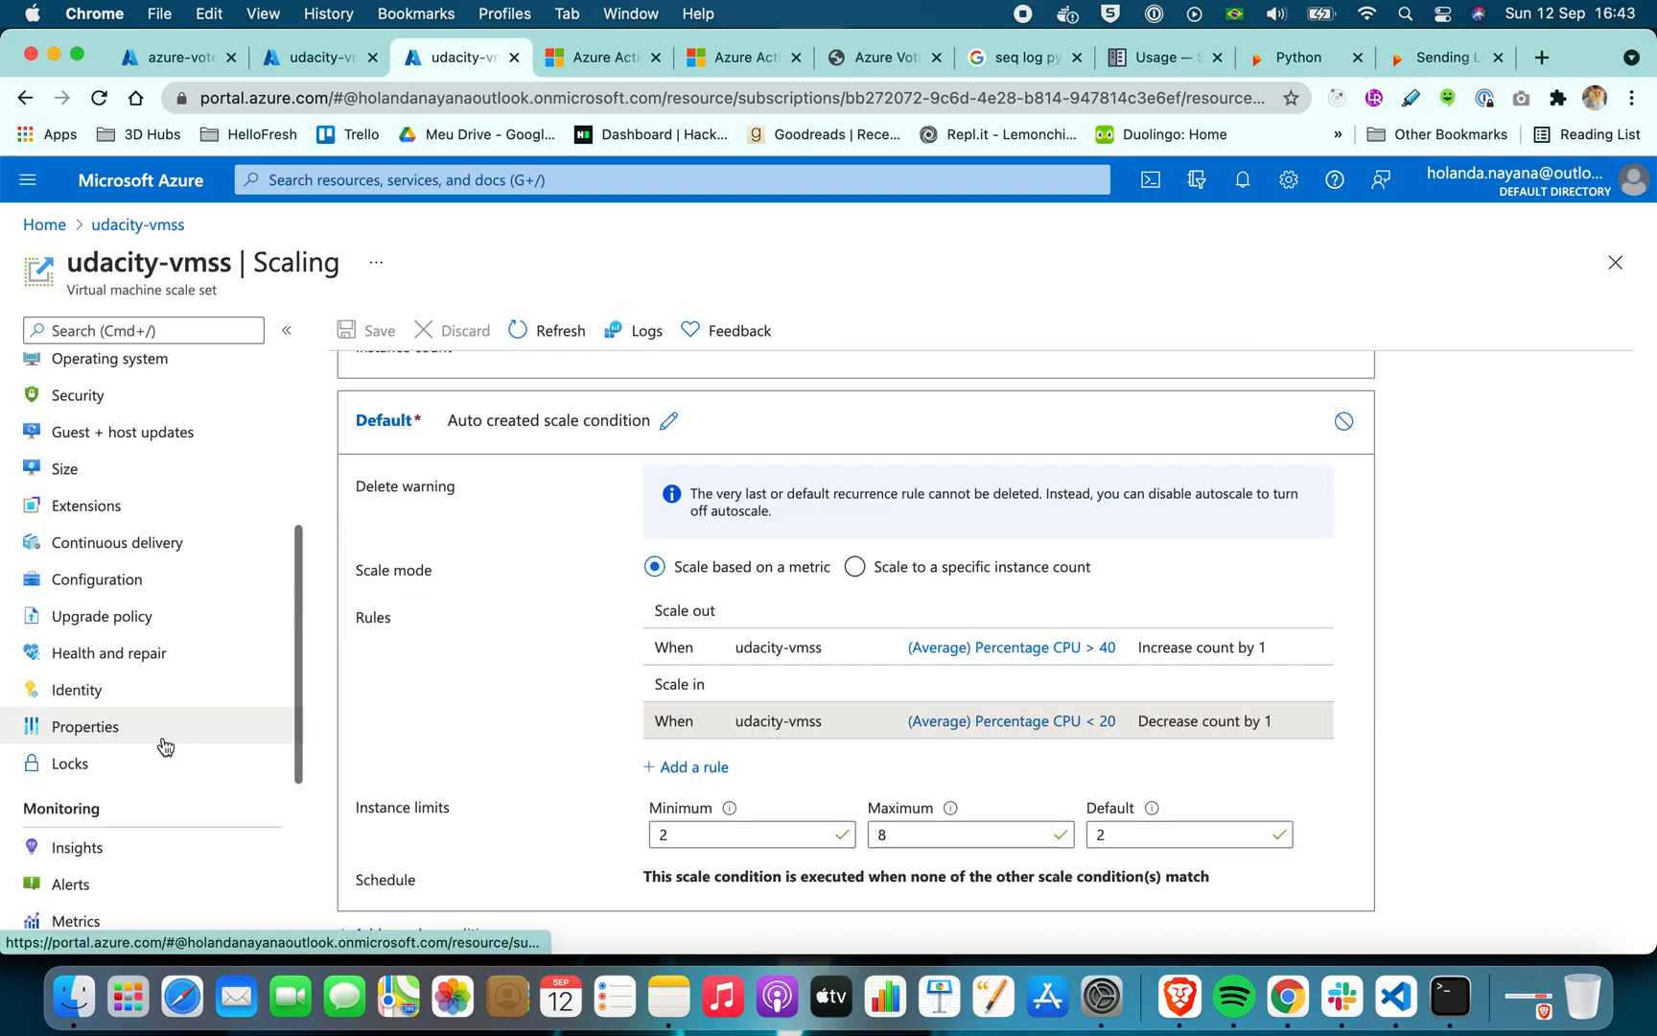
click(132, 863)
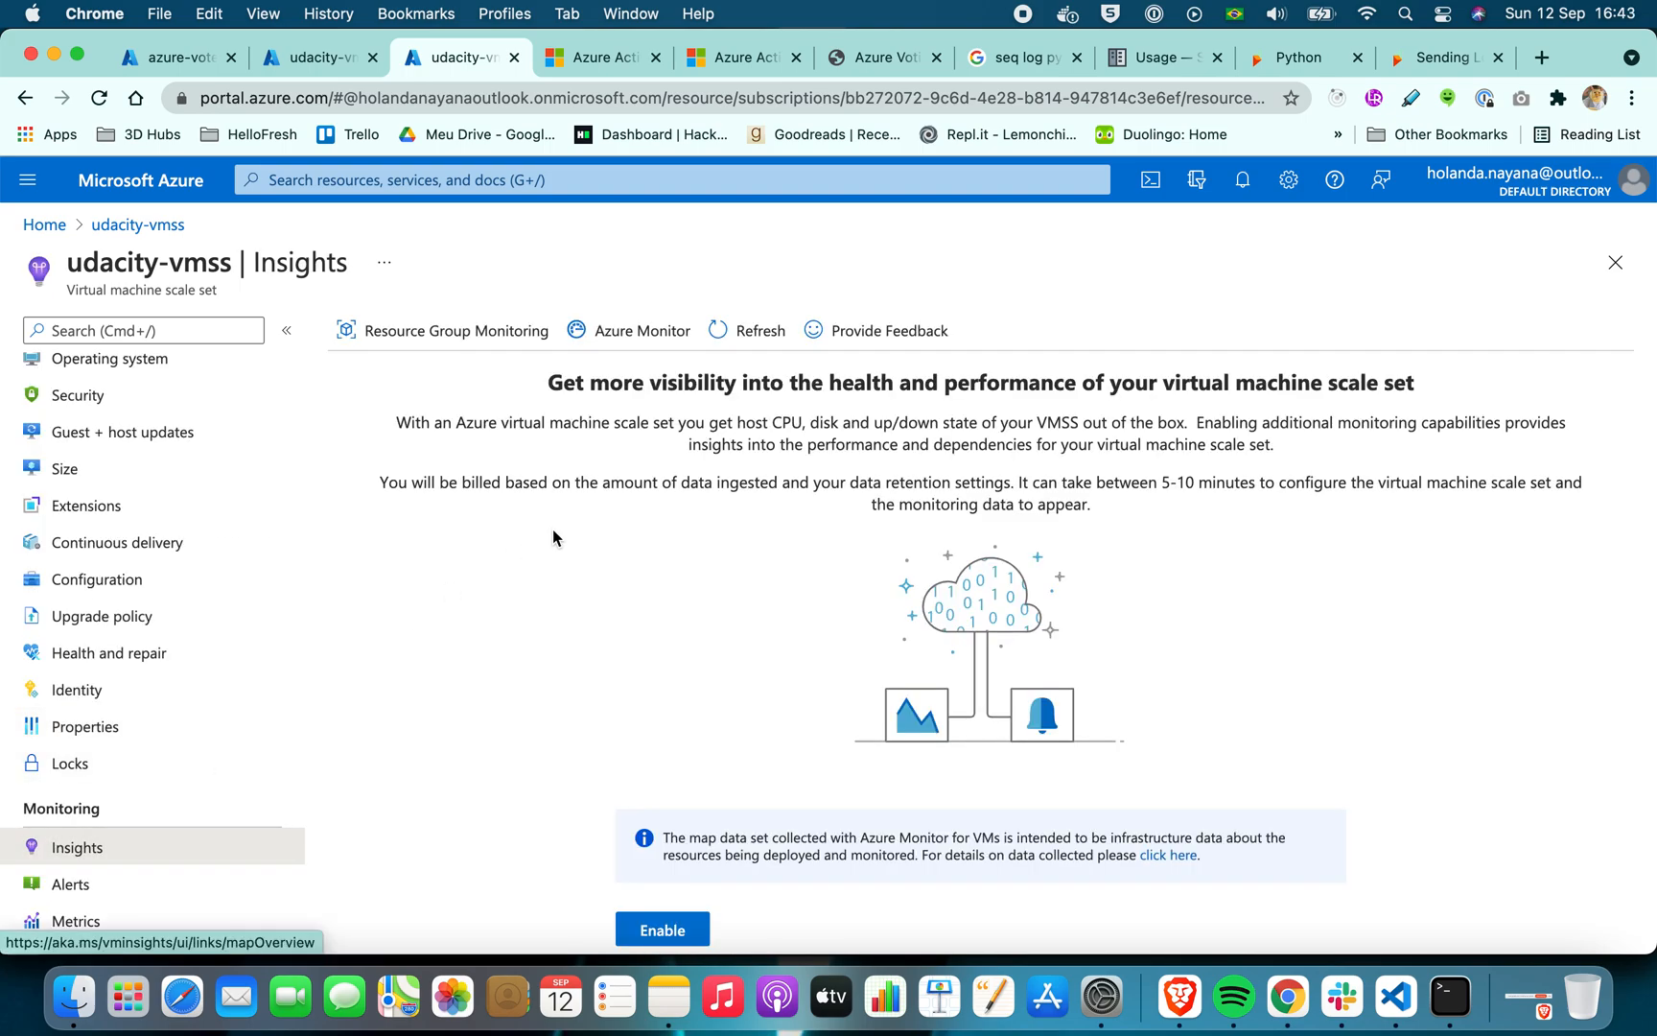
scroll(554, 537, down, 2)
scroll(553, 528, down, 3)
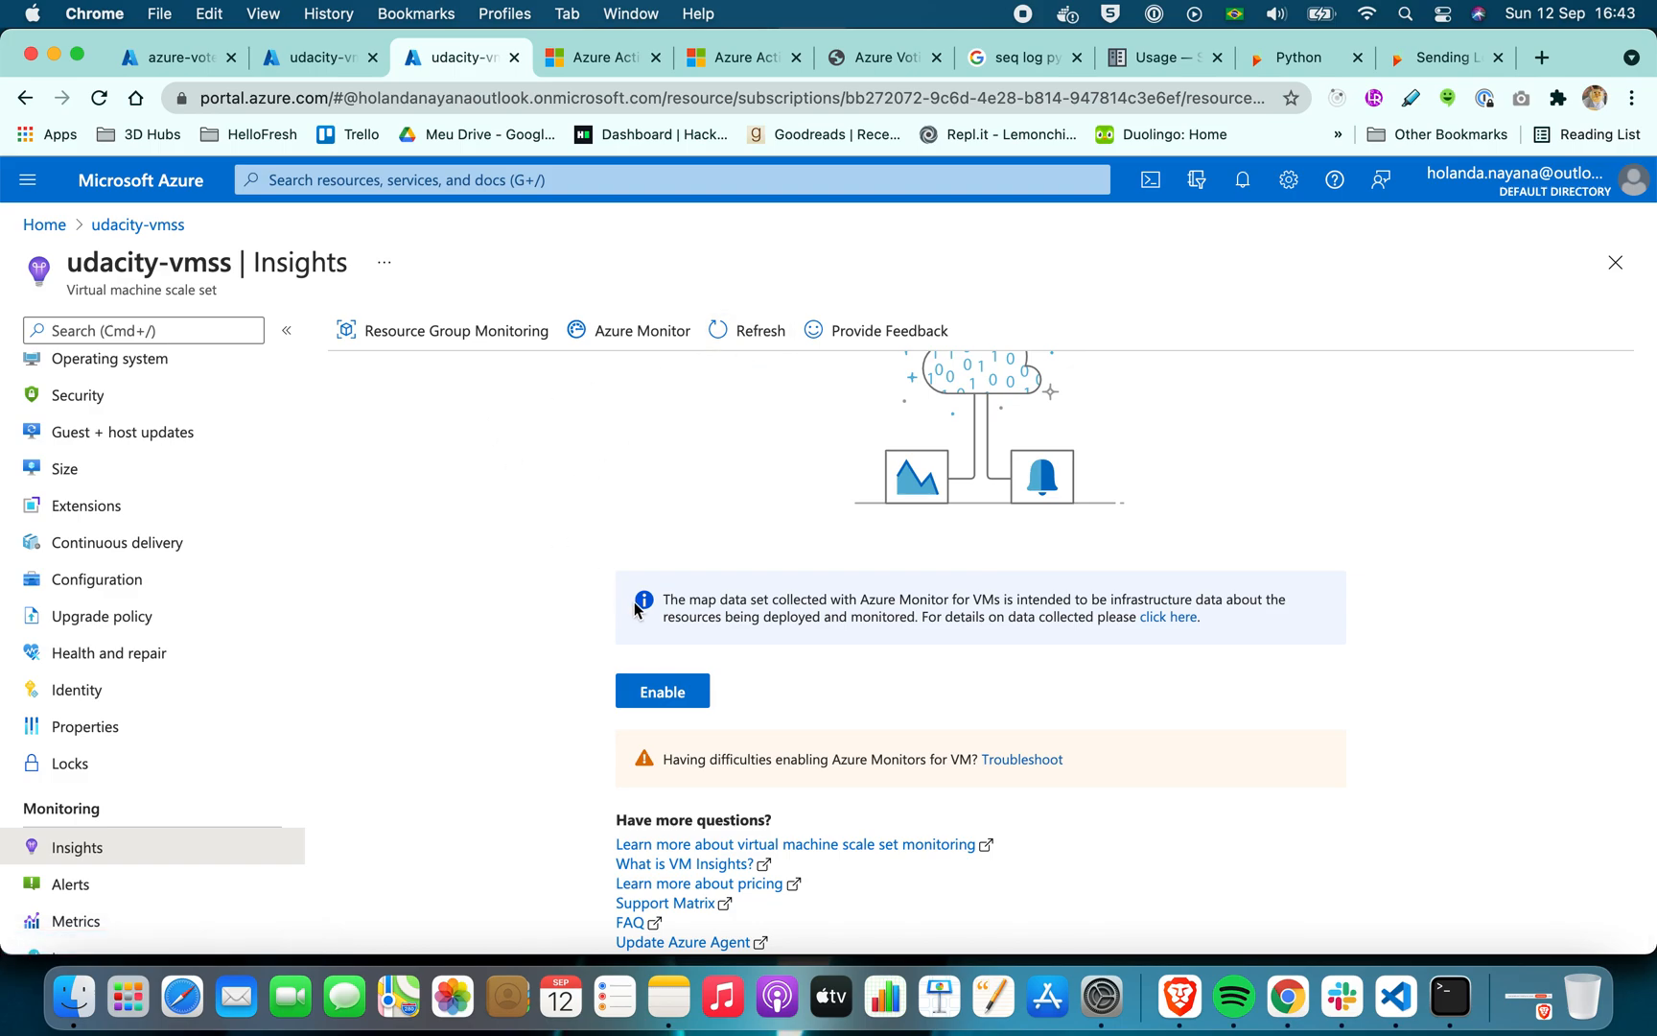
click(661, 687)
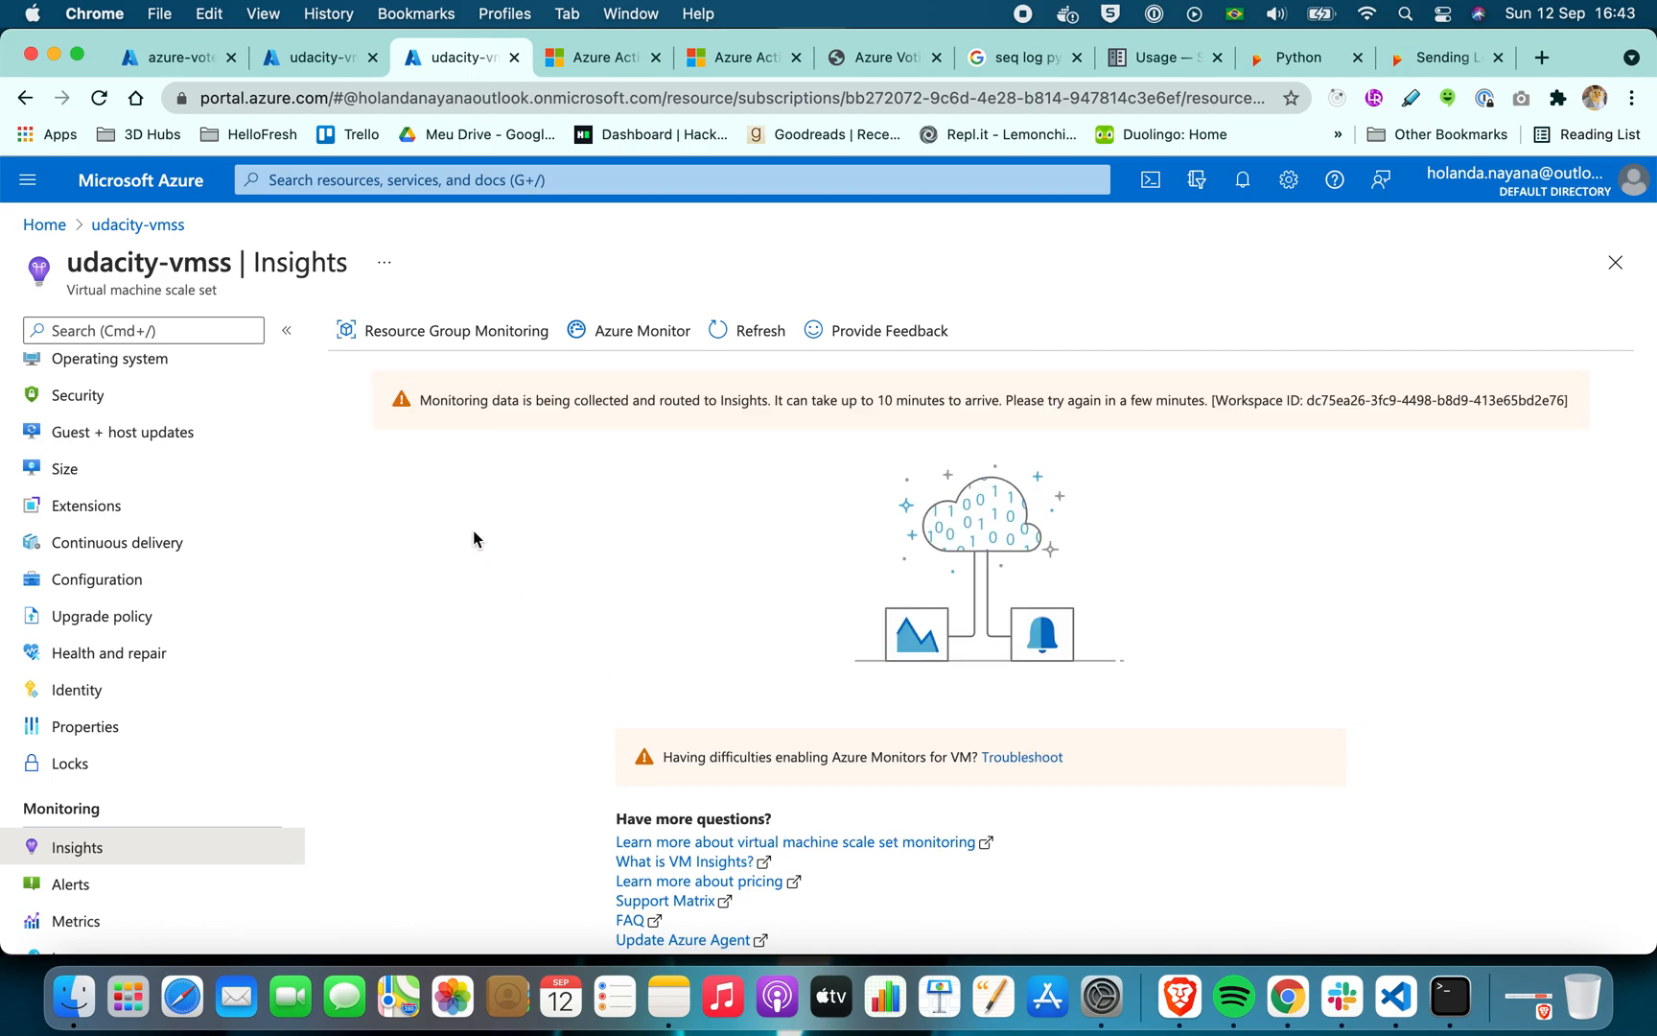
click(837, 400)
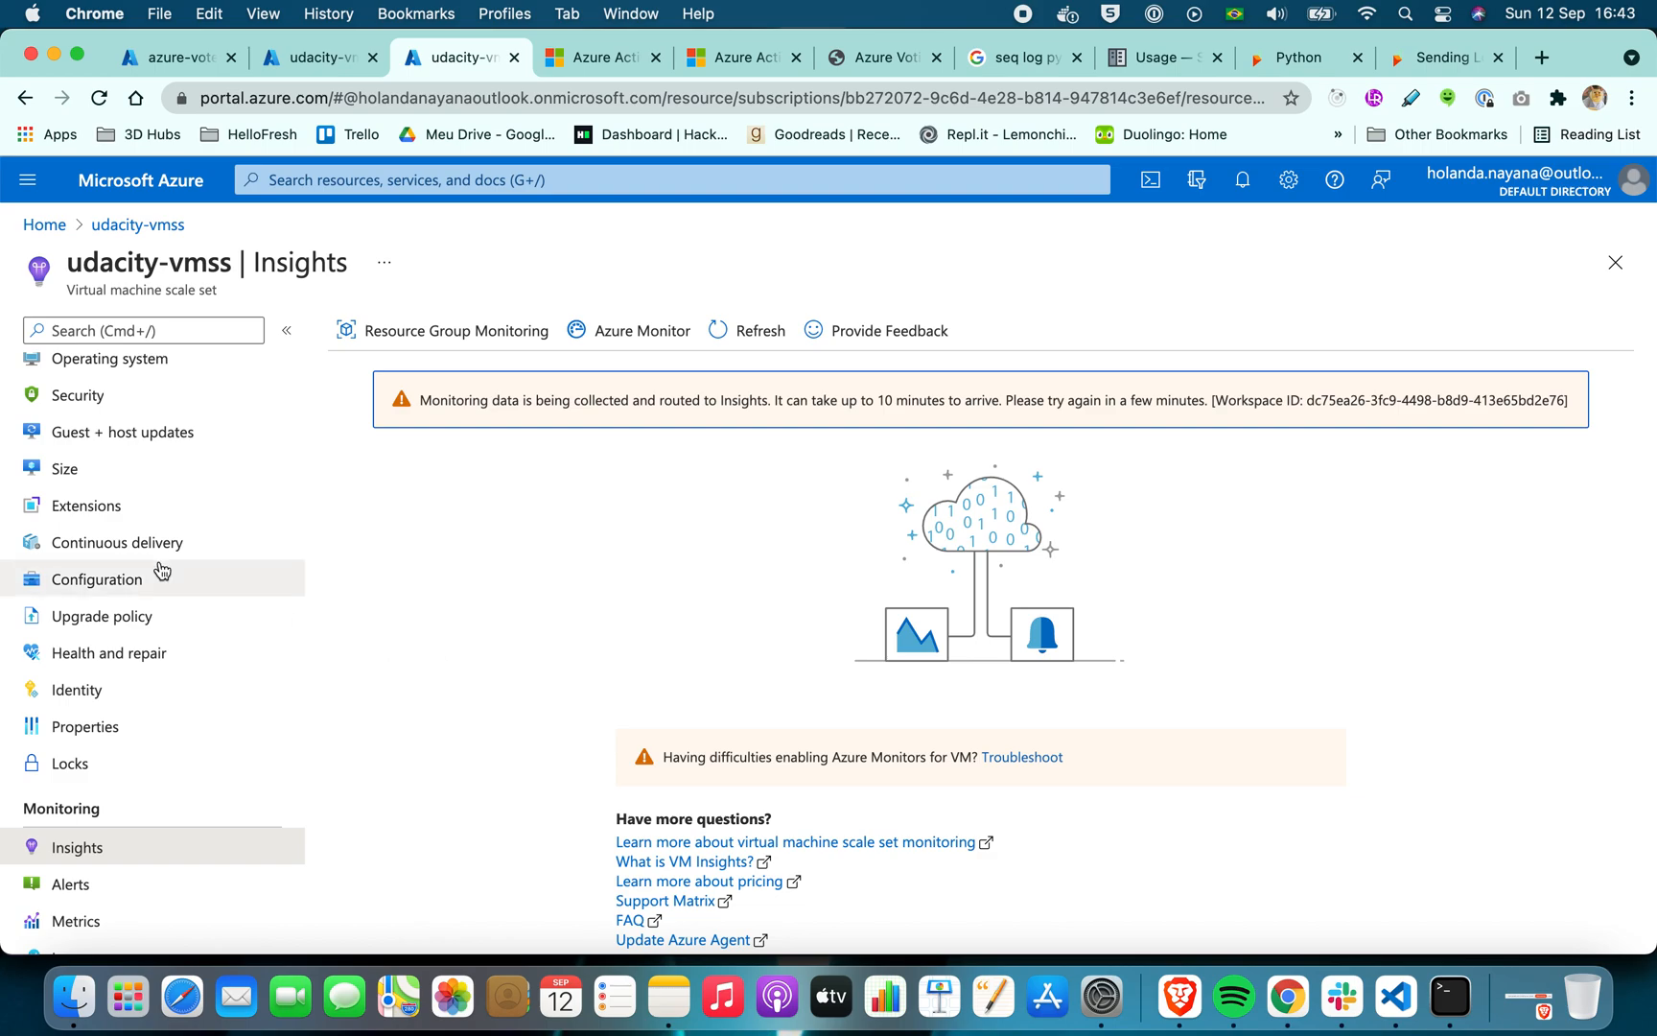
Check the udacity-vmss overview for its status and size, and look over its instance list
scroll(129, 577, up, 5)
click(116, 381)
click(116, 382)
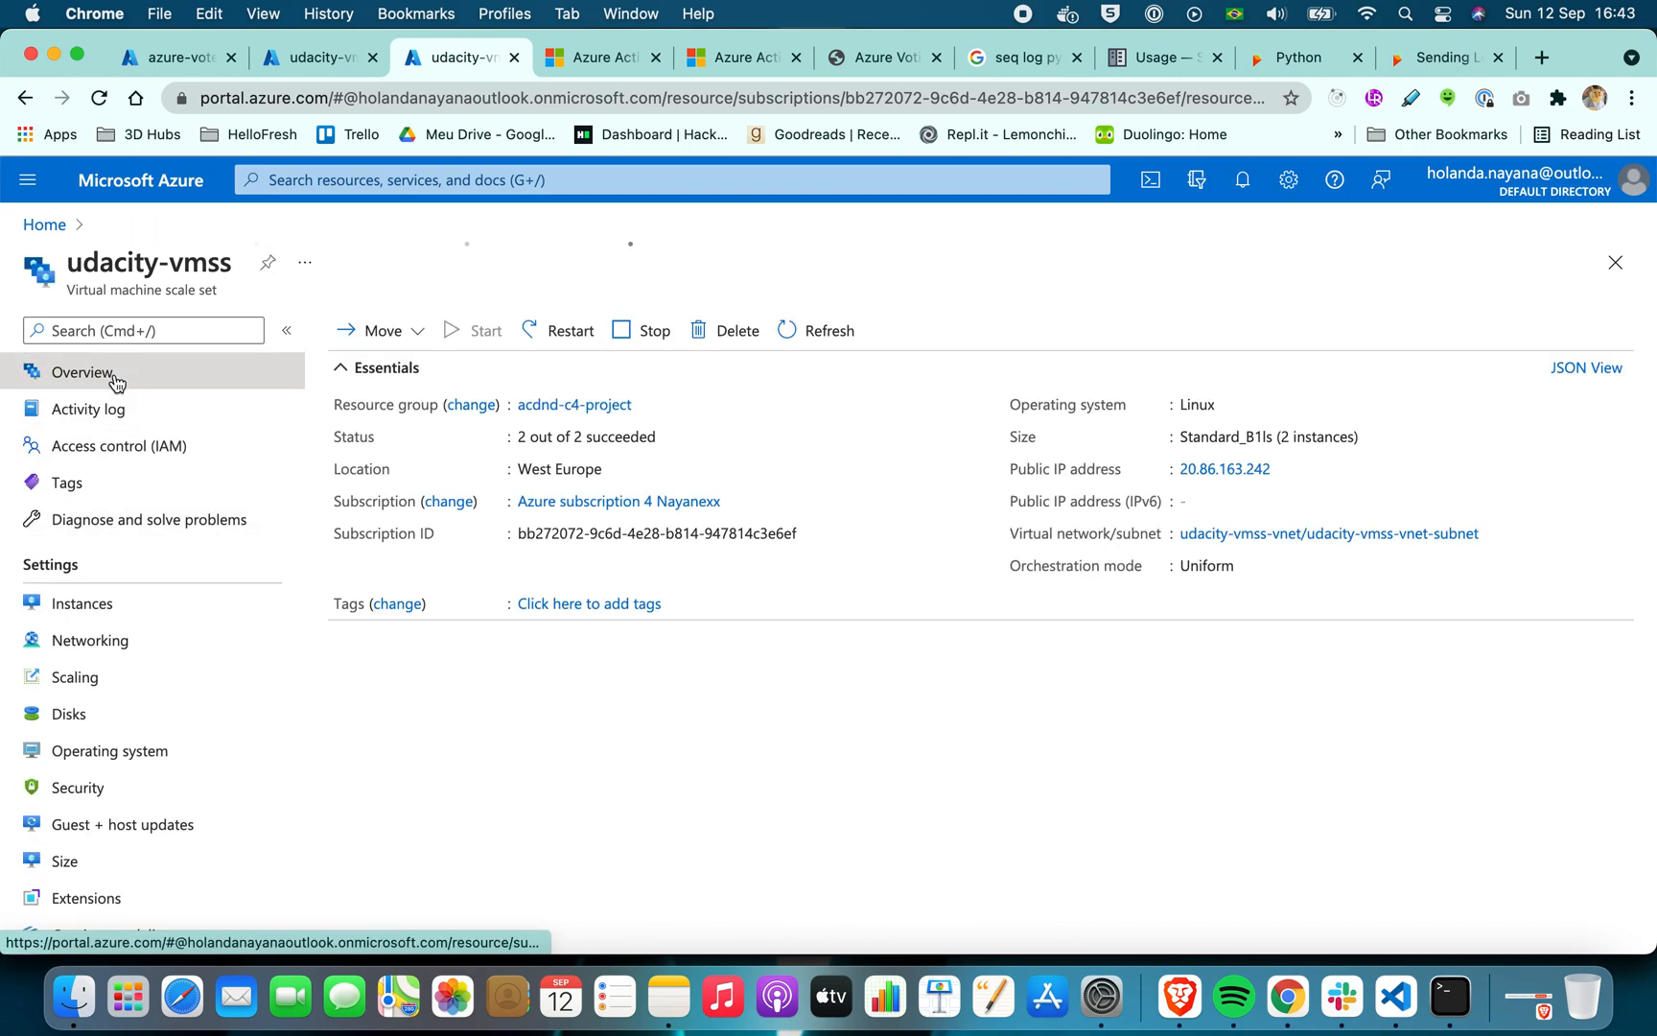
click(113, 602)
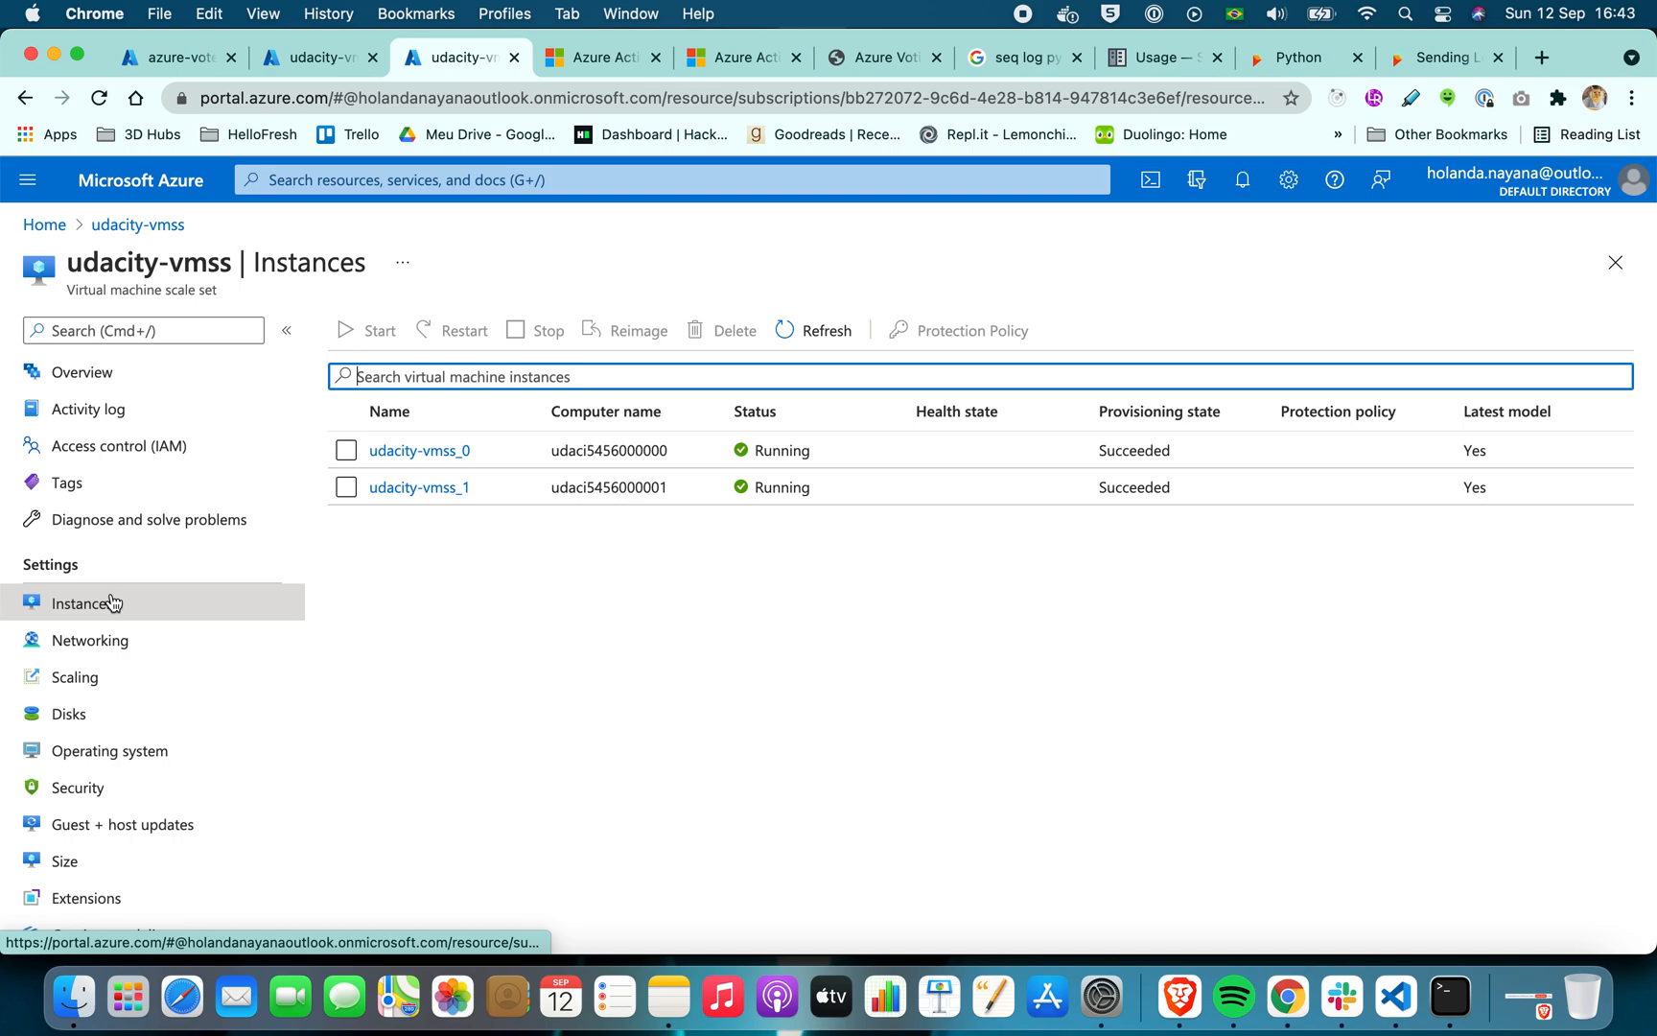
Inspect the Percentage CPU > 40 scale-out rule's CPU chart, threshold, duration and action settings, and leave the rule unchanged
click(96, 677)
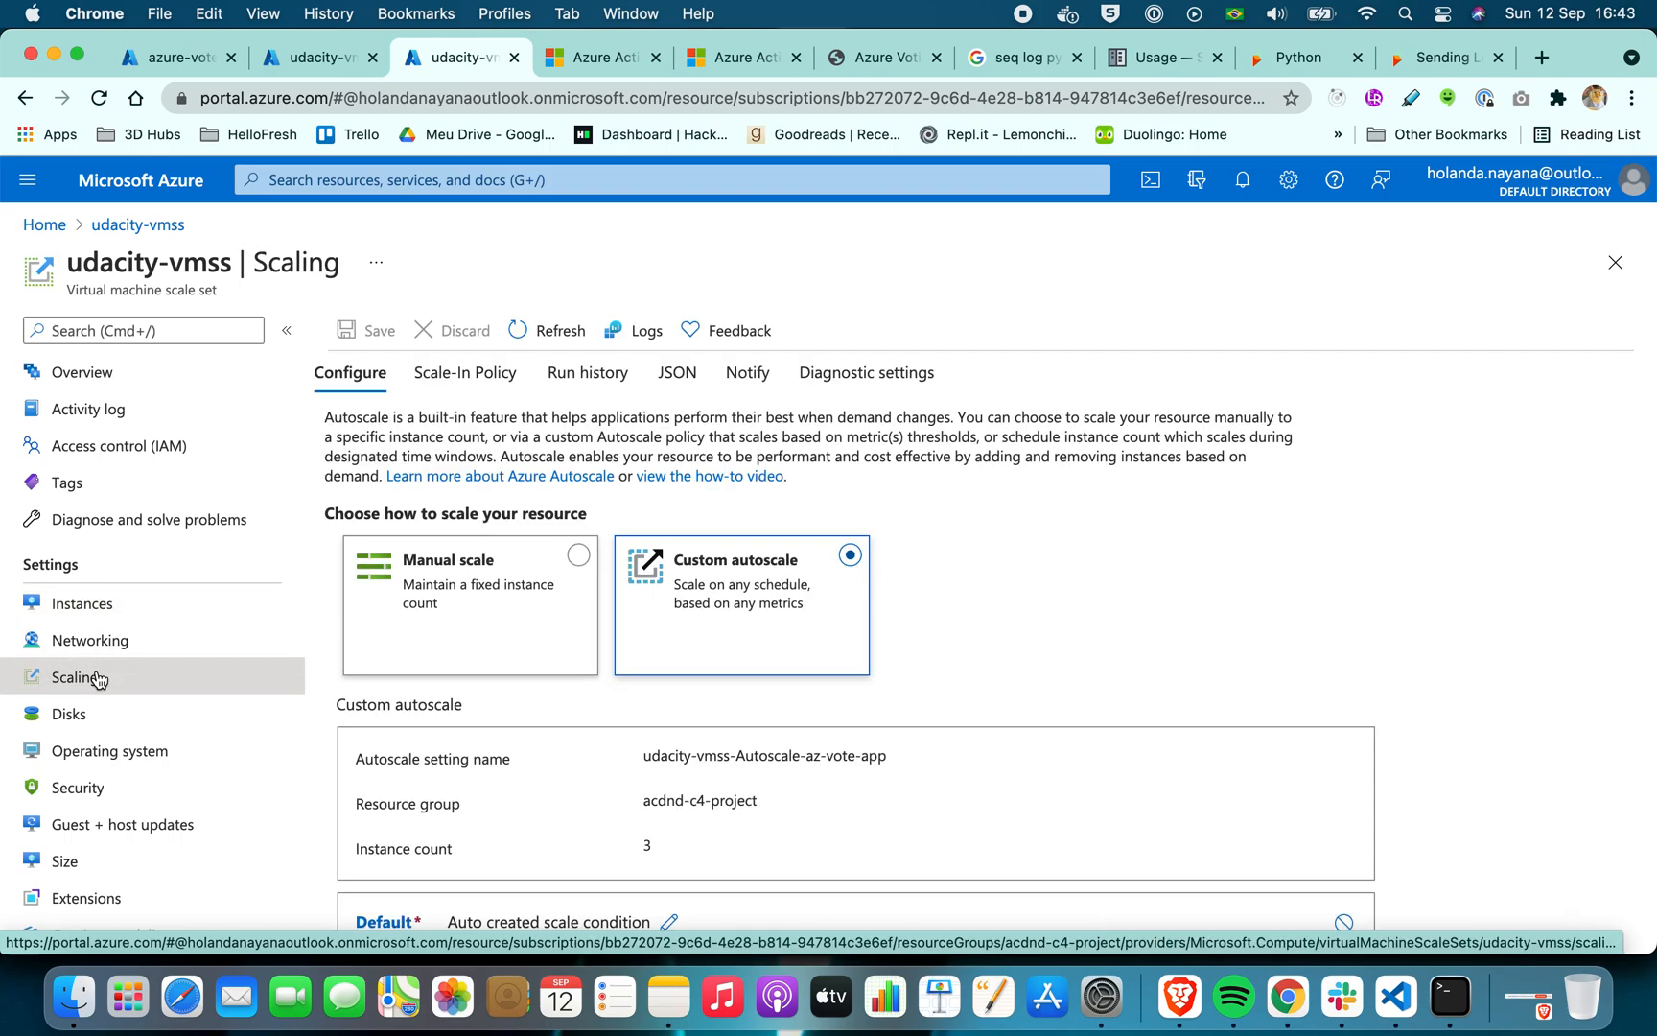
scroll(1082, 547, down, 10)
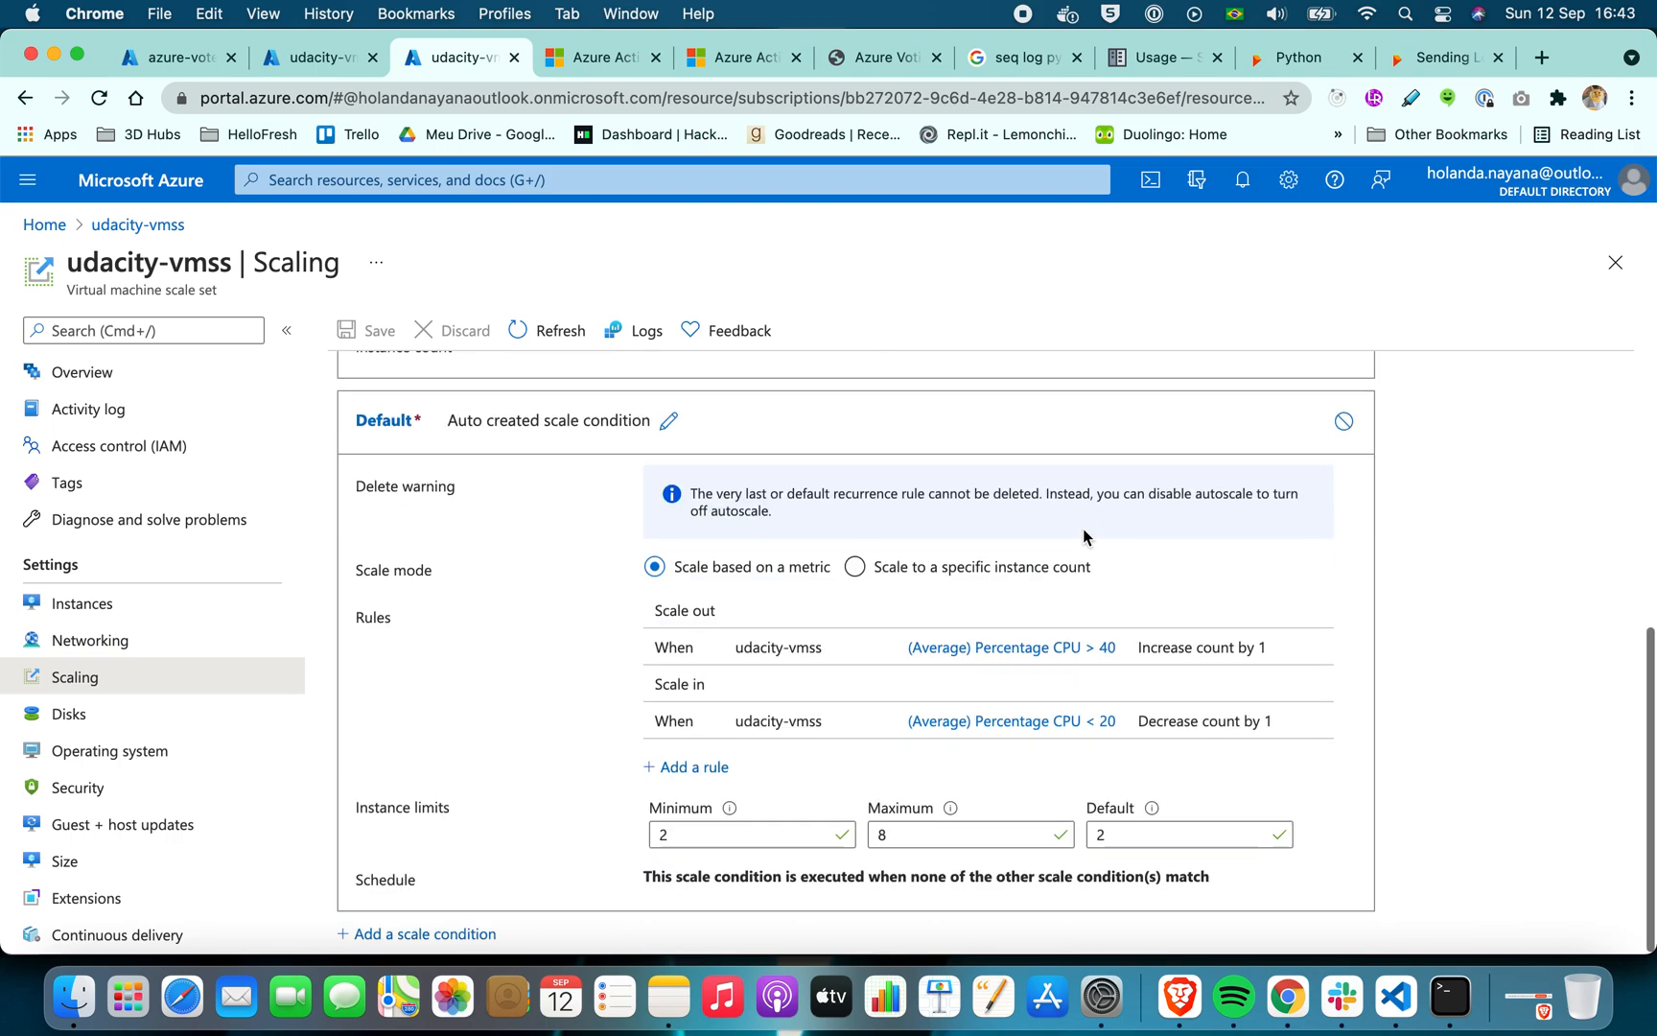
click(1018, 649)
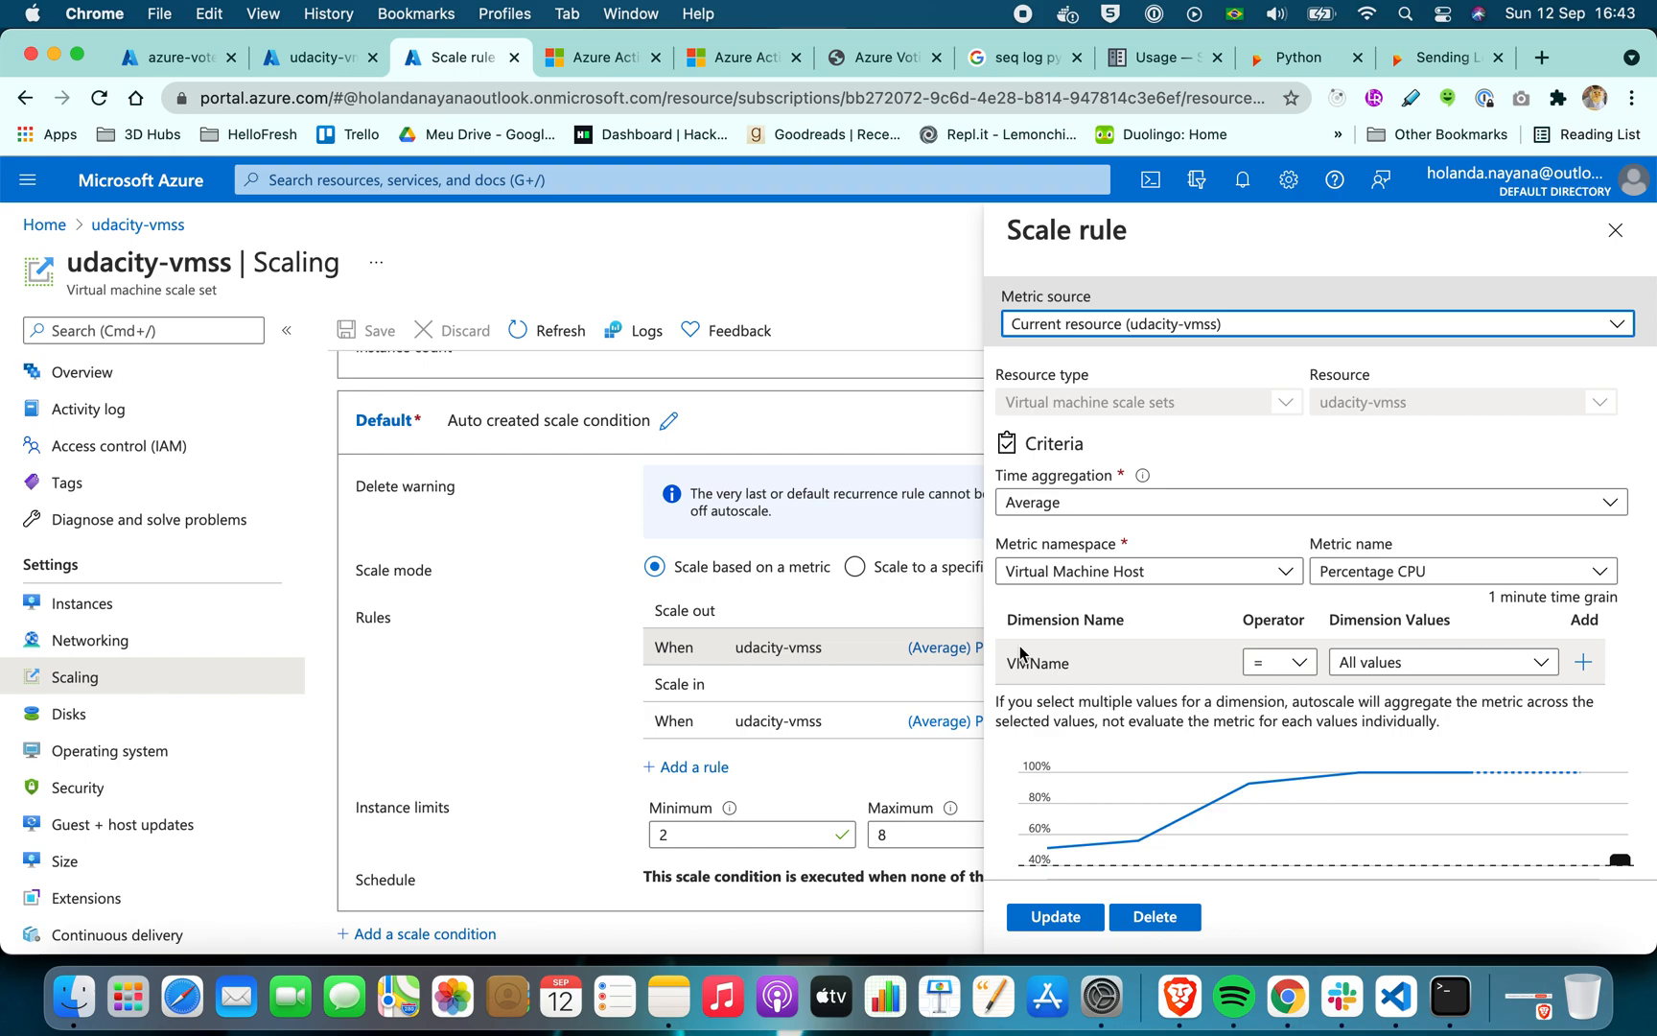
scroll(1137, 705, down, 6)
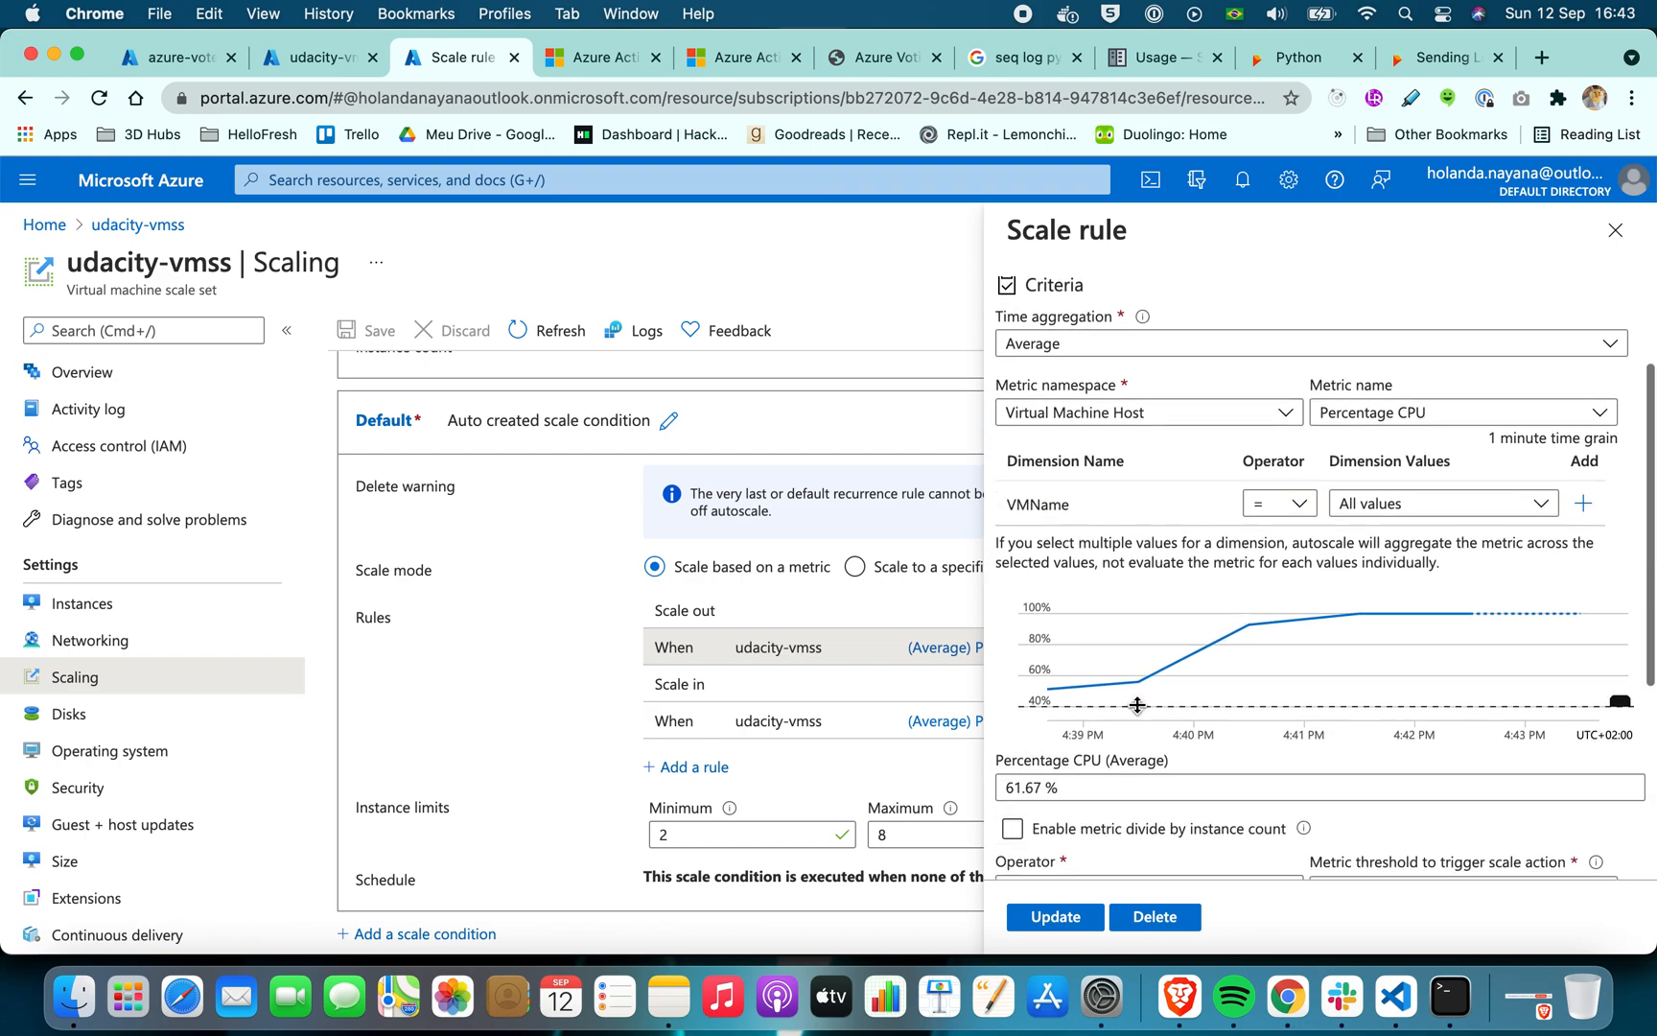
scroll(1138, 705, down, 2)
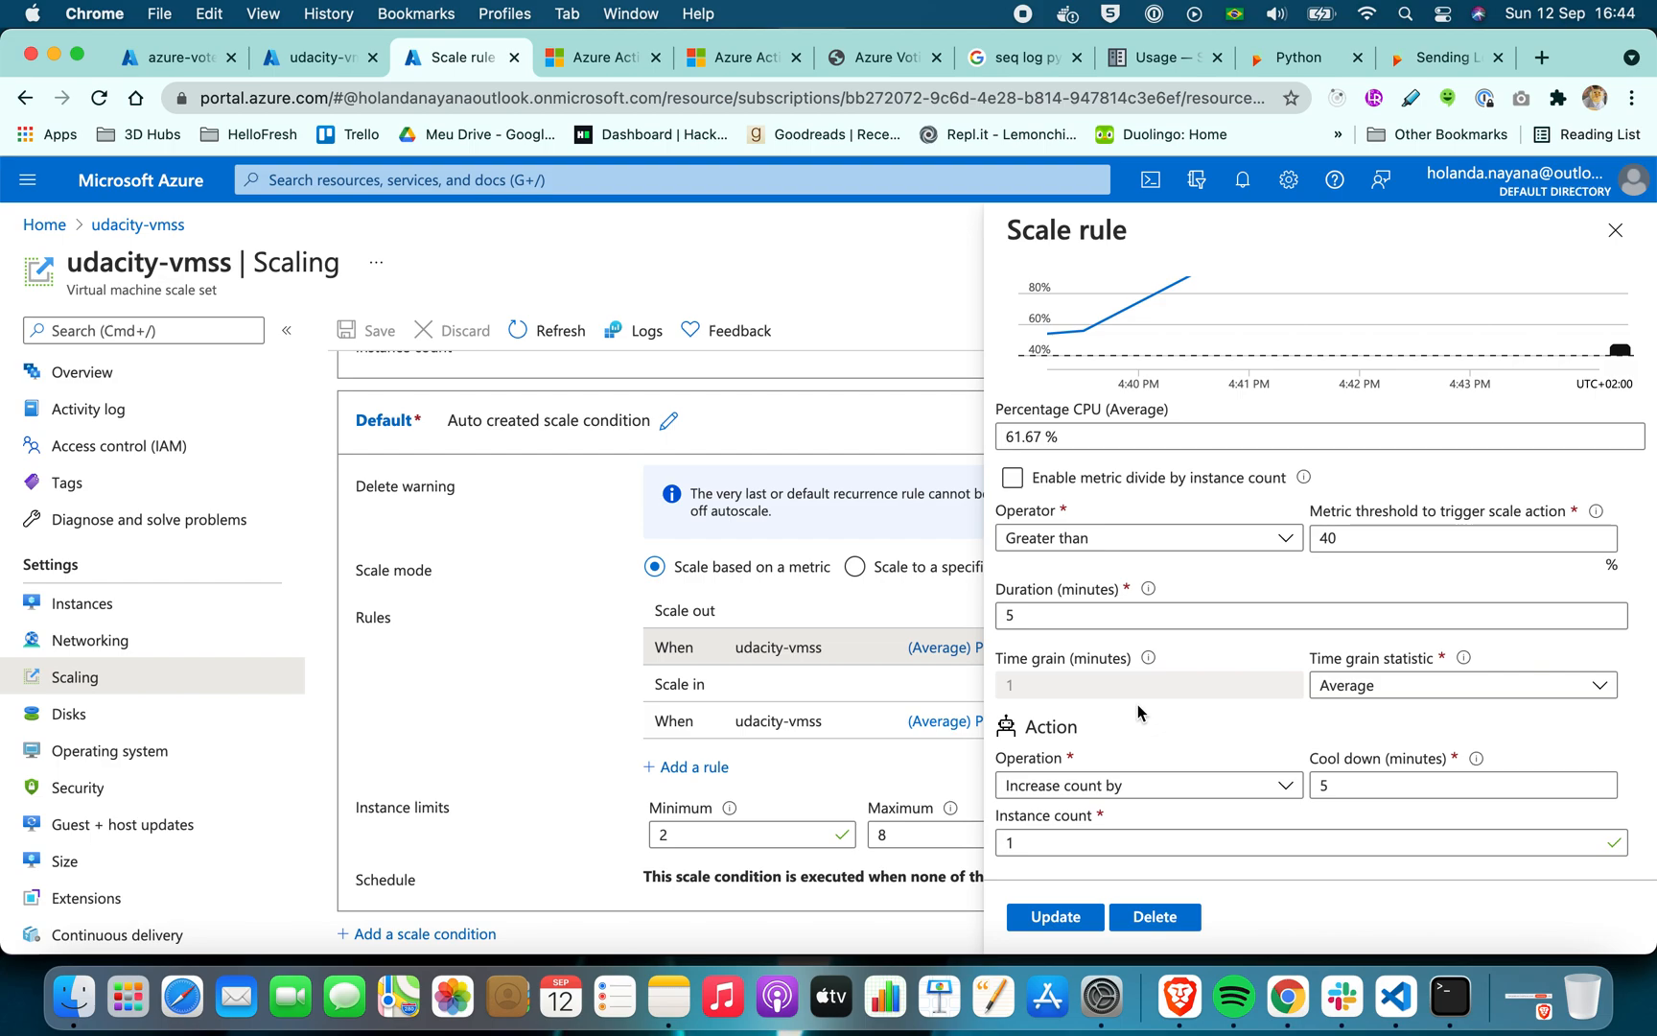
click(732, 467)
Review the udacity-vmss activity log for autoscale events and check the status of the scale set instances
click(104, 602)
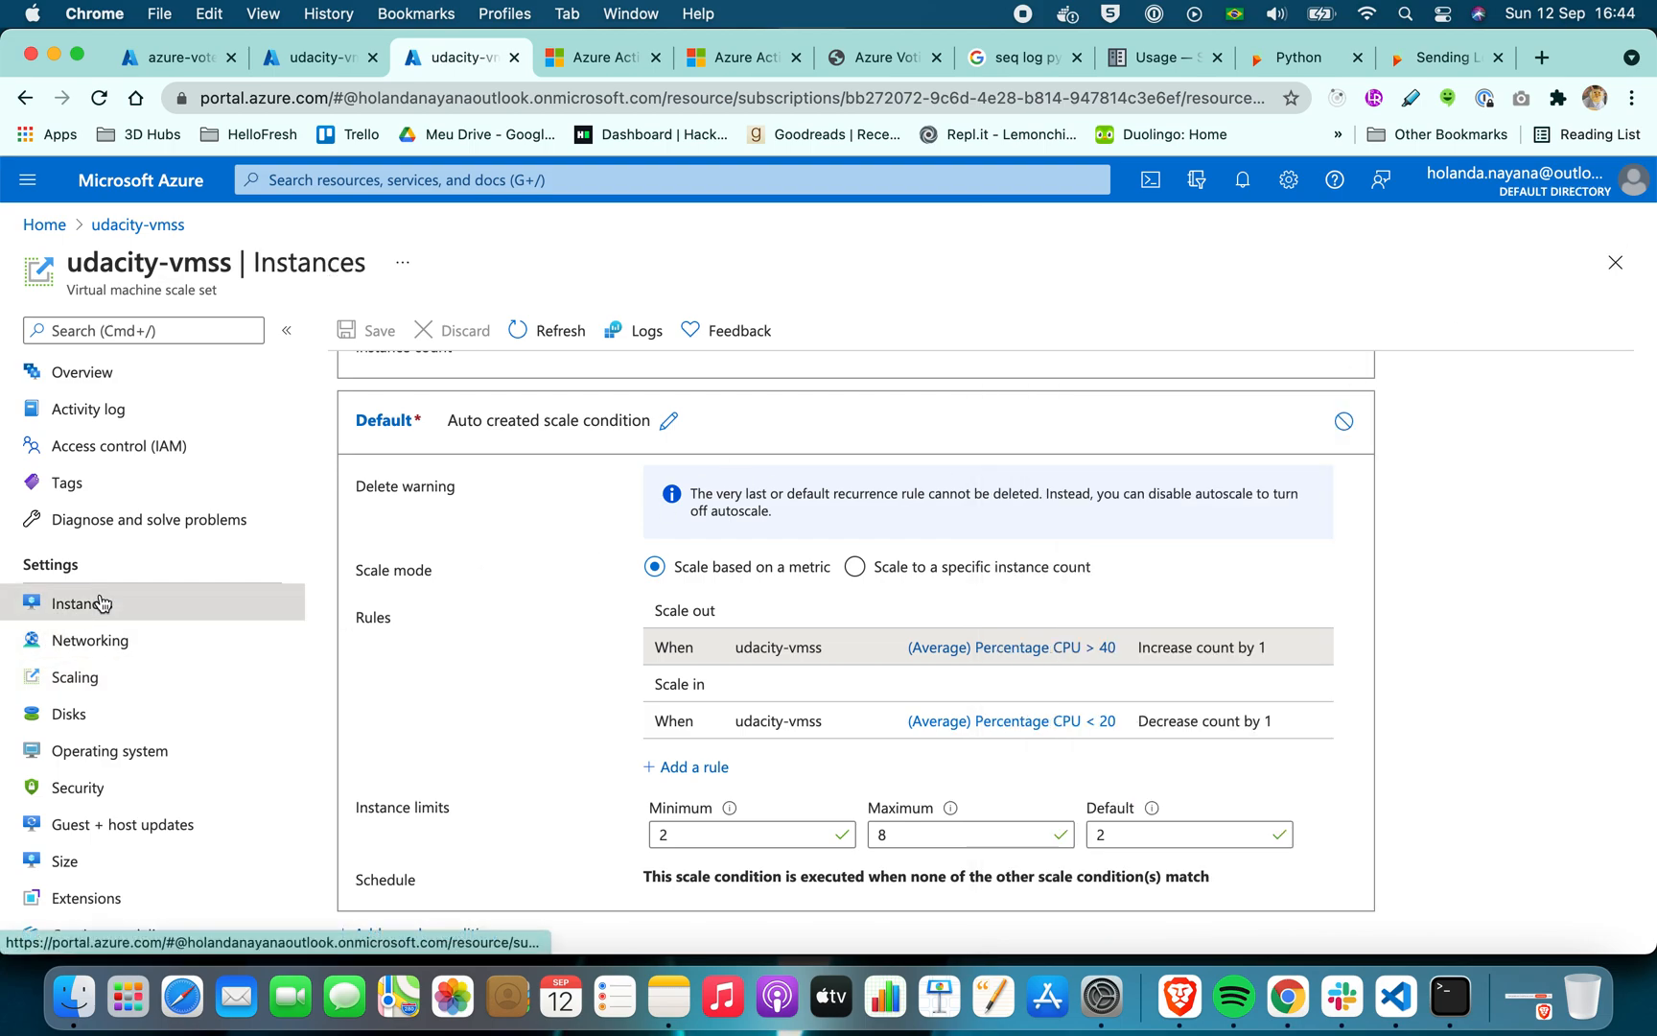
click(76, 418)
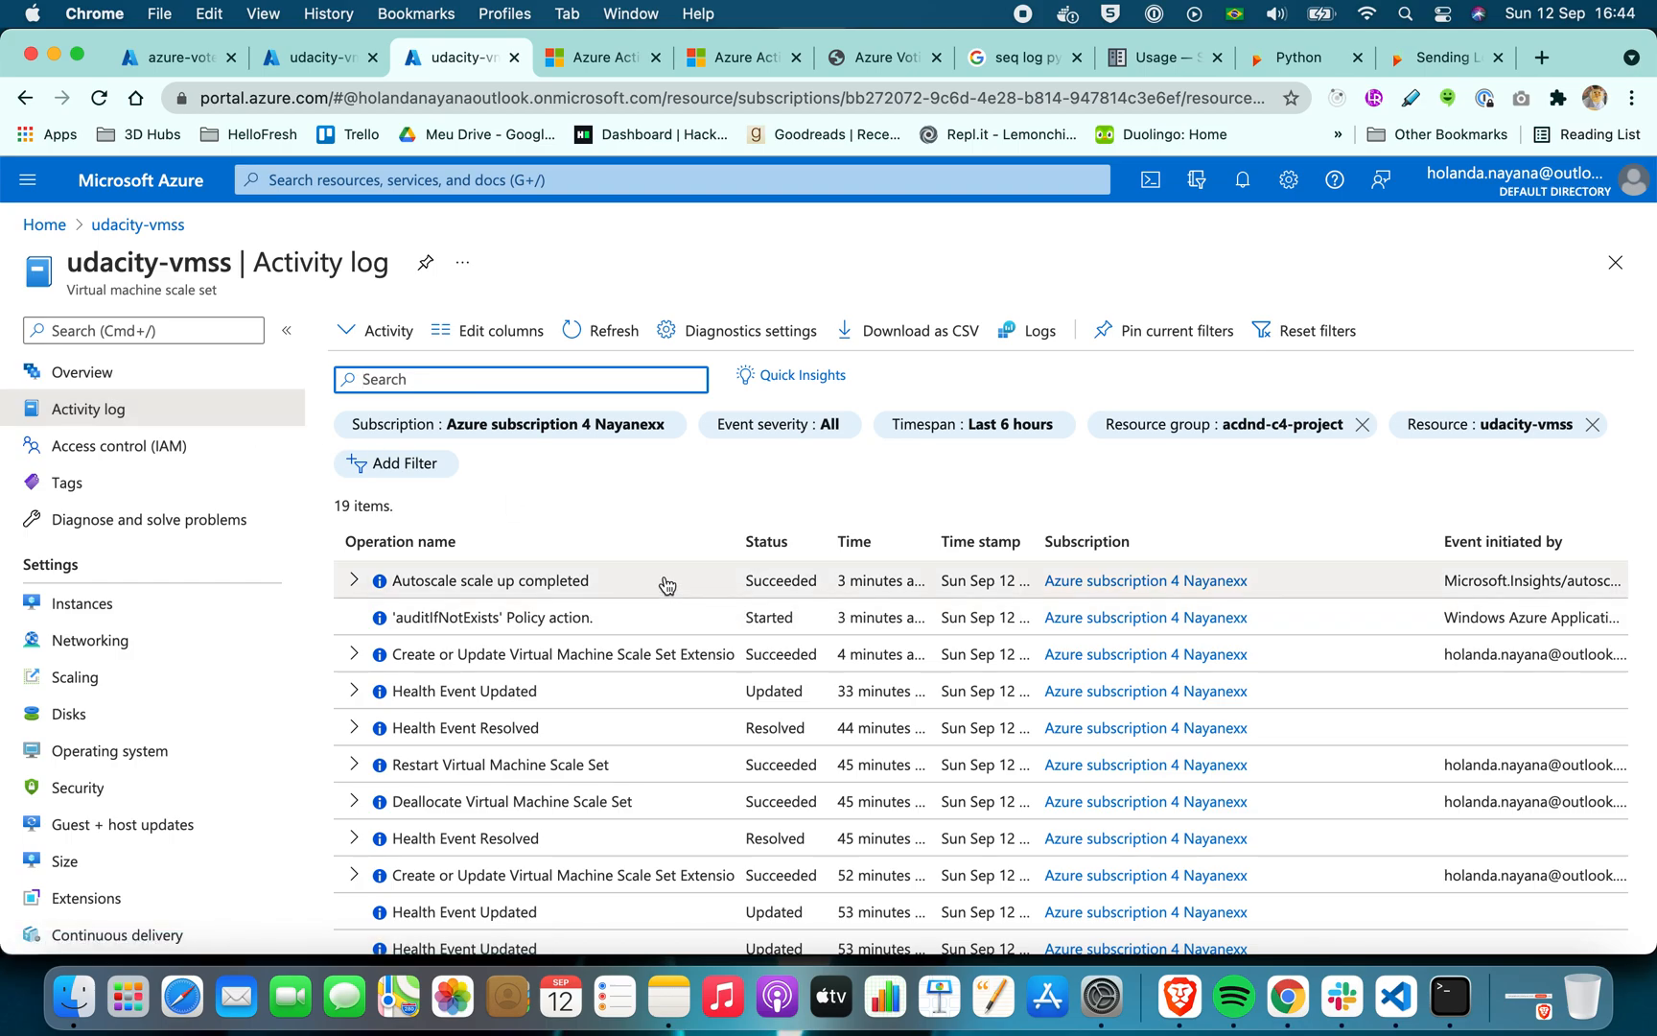
click(152, 614)
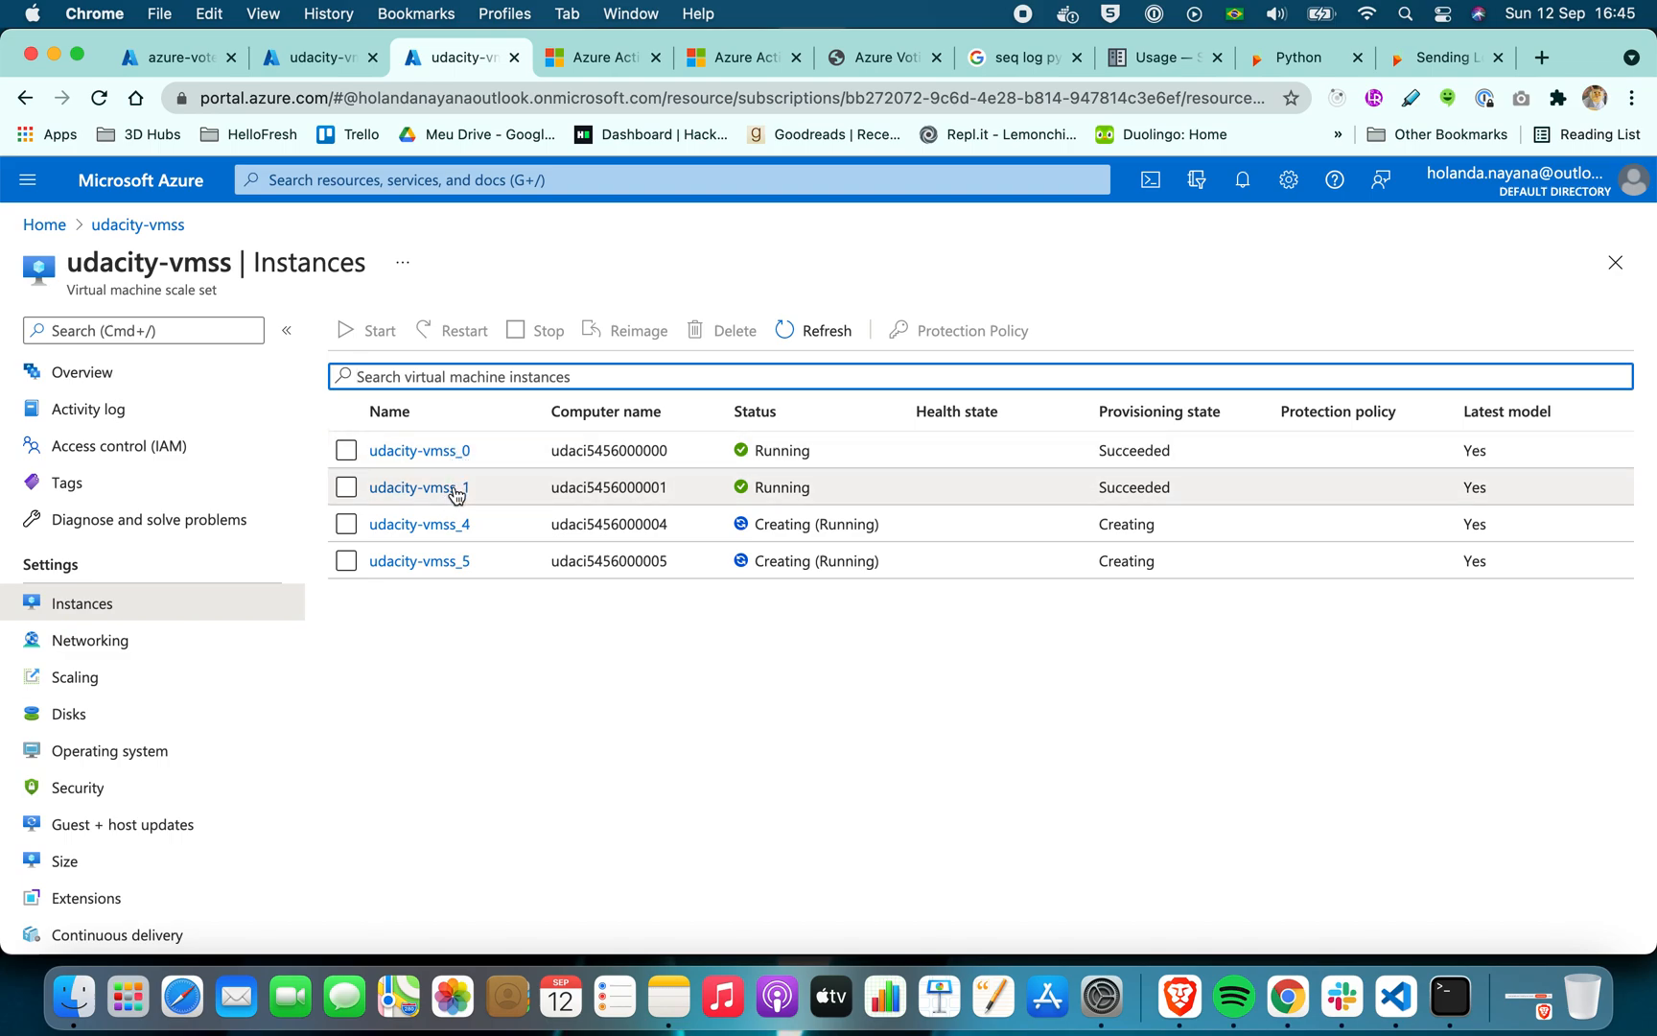
Switch to Terminal and compare the CPU load in top across the SSH sessions on ports 50000 and 50001
click(1450, 997)
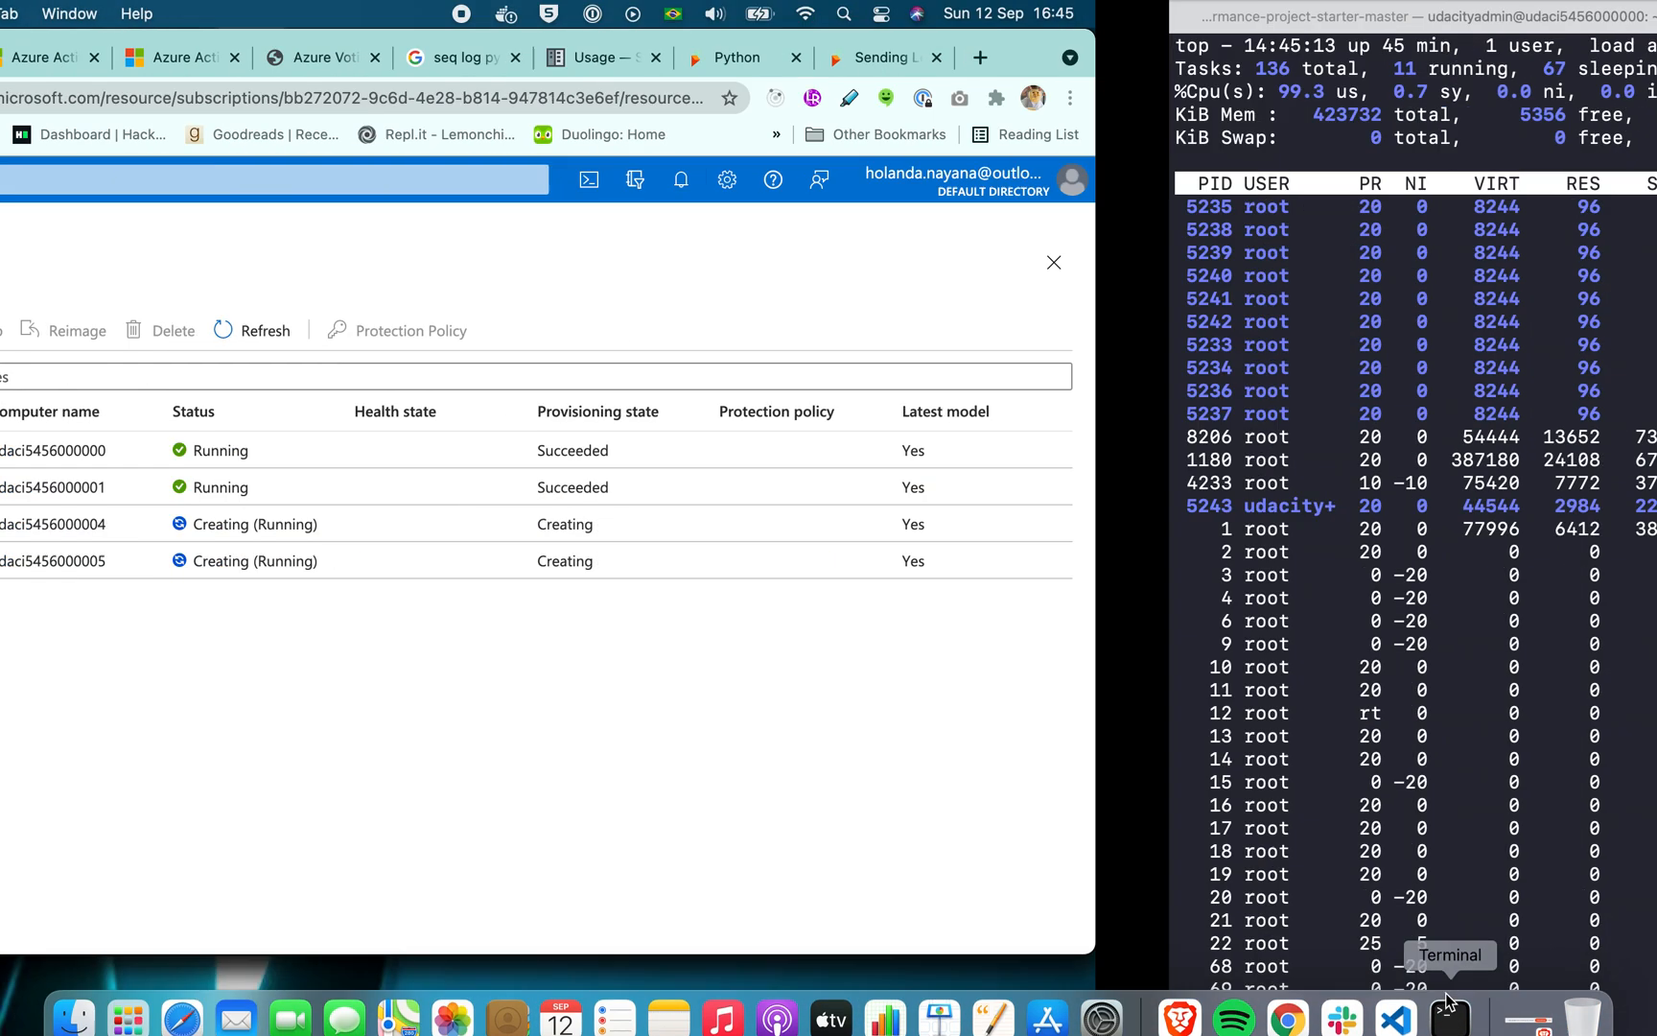
key(ctrl+Left)
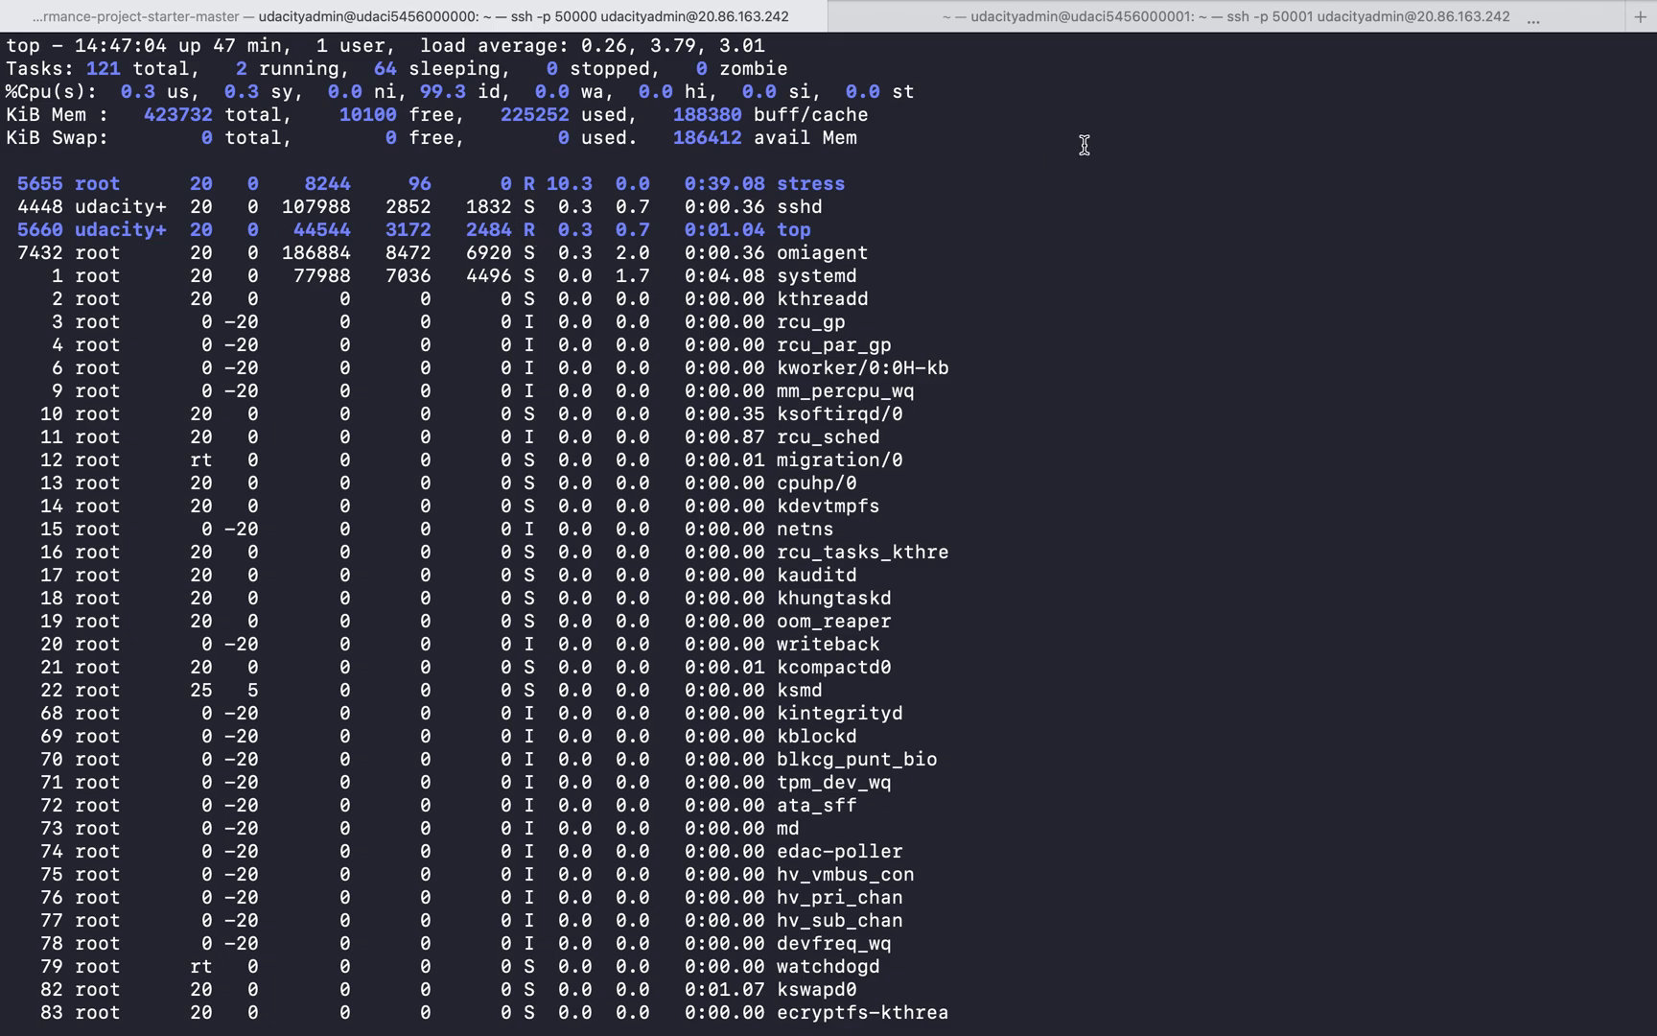
click(983, 27)
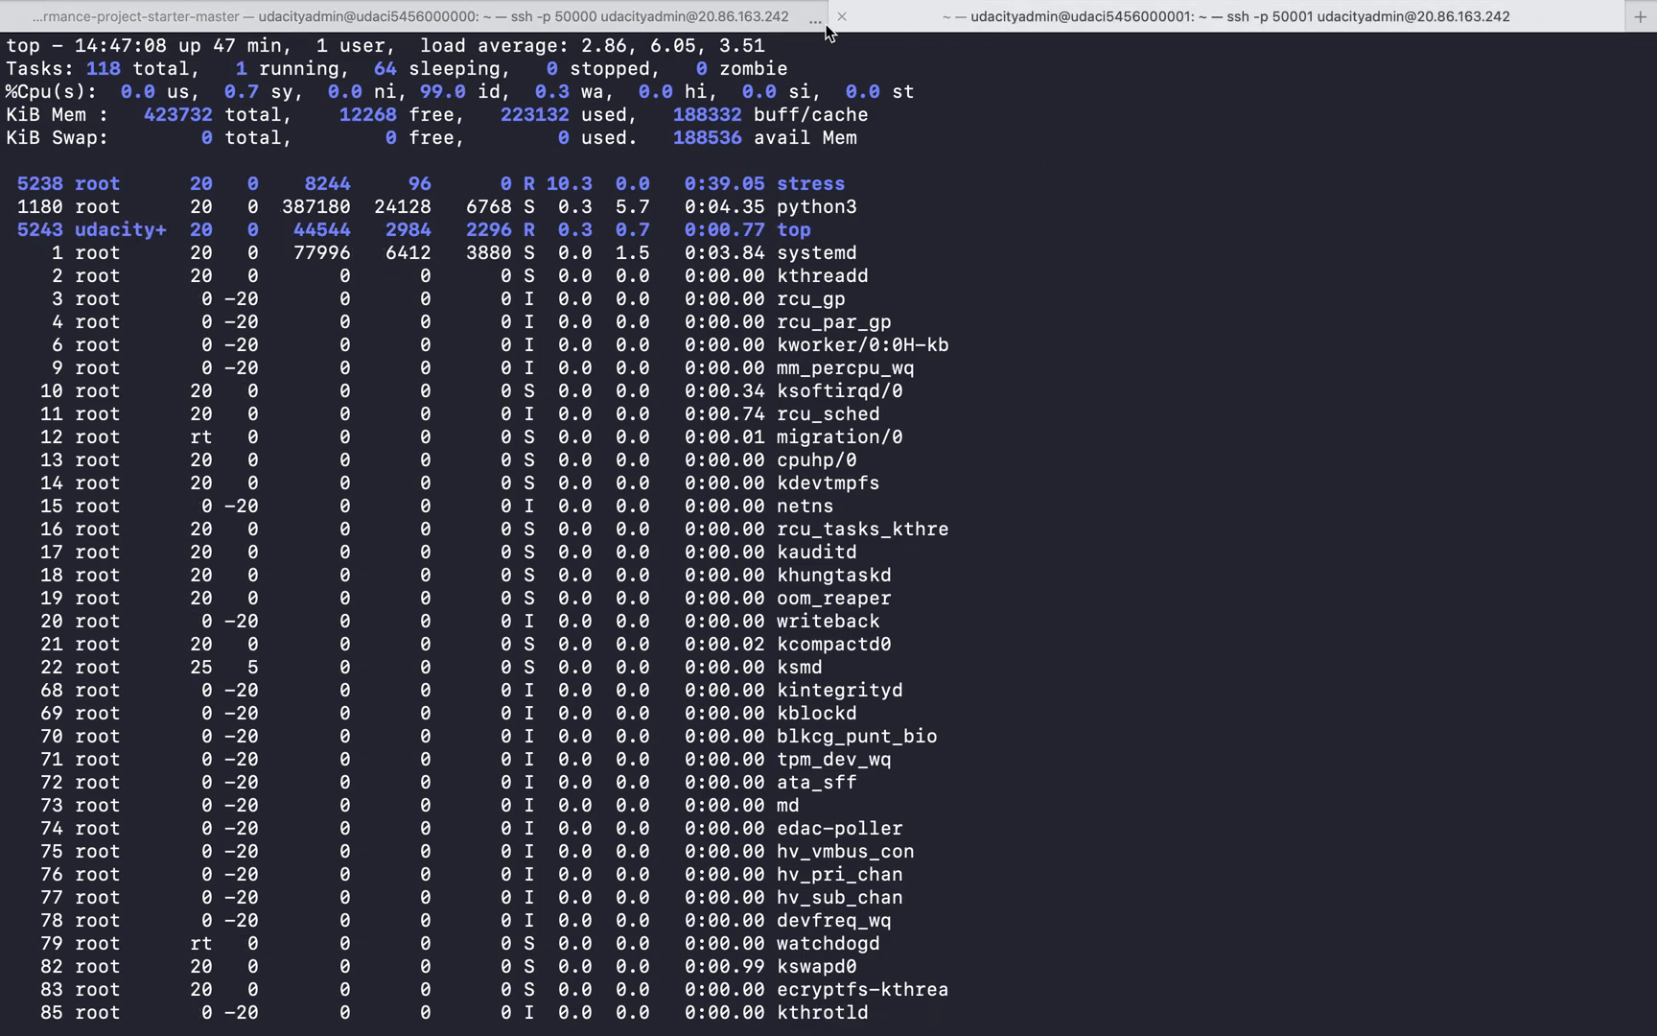
click(986, 15)
click(988, 15)
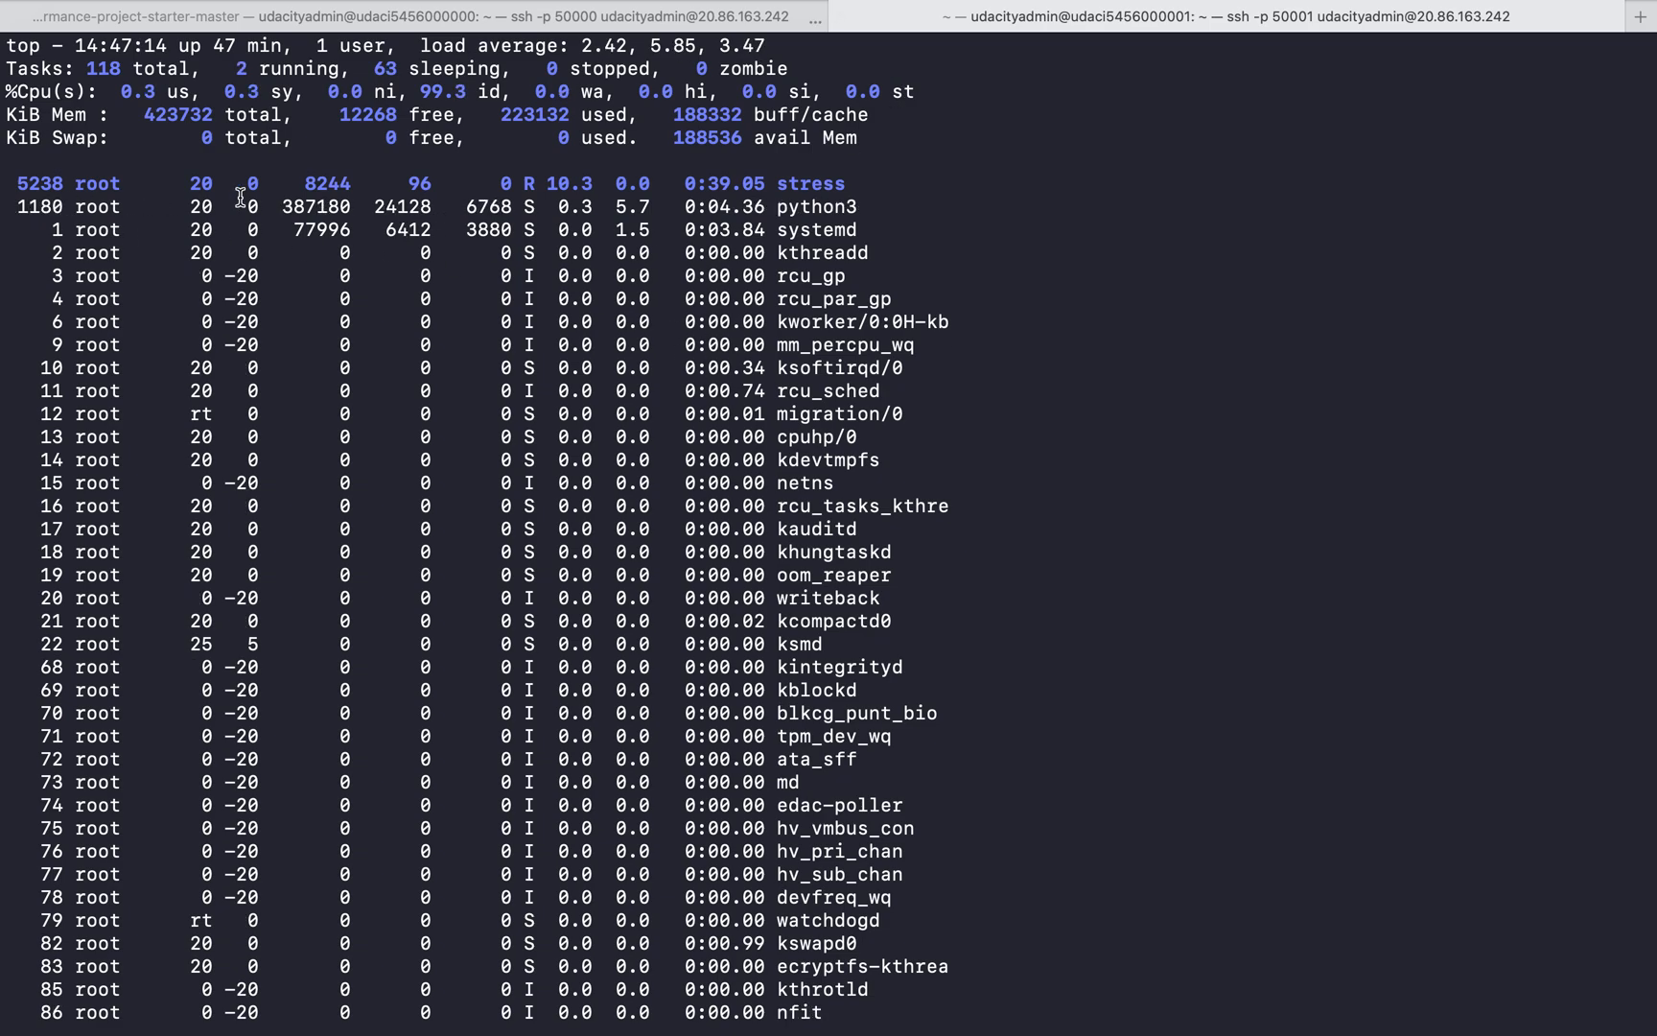
click(403, 17)
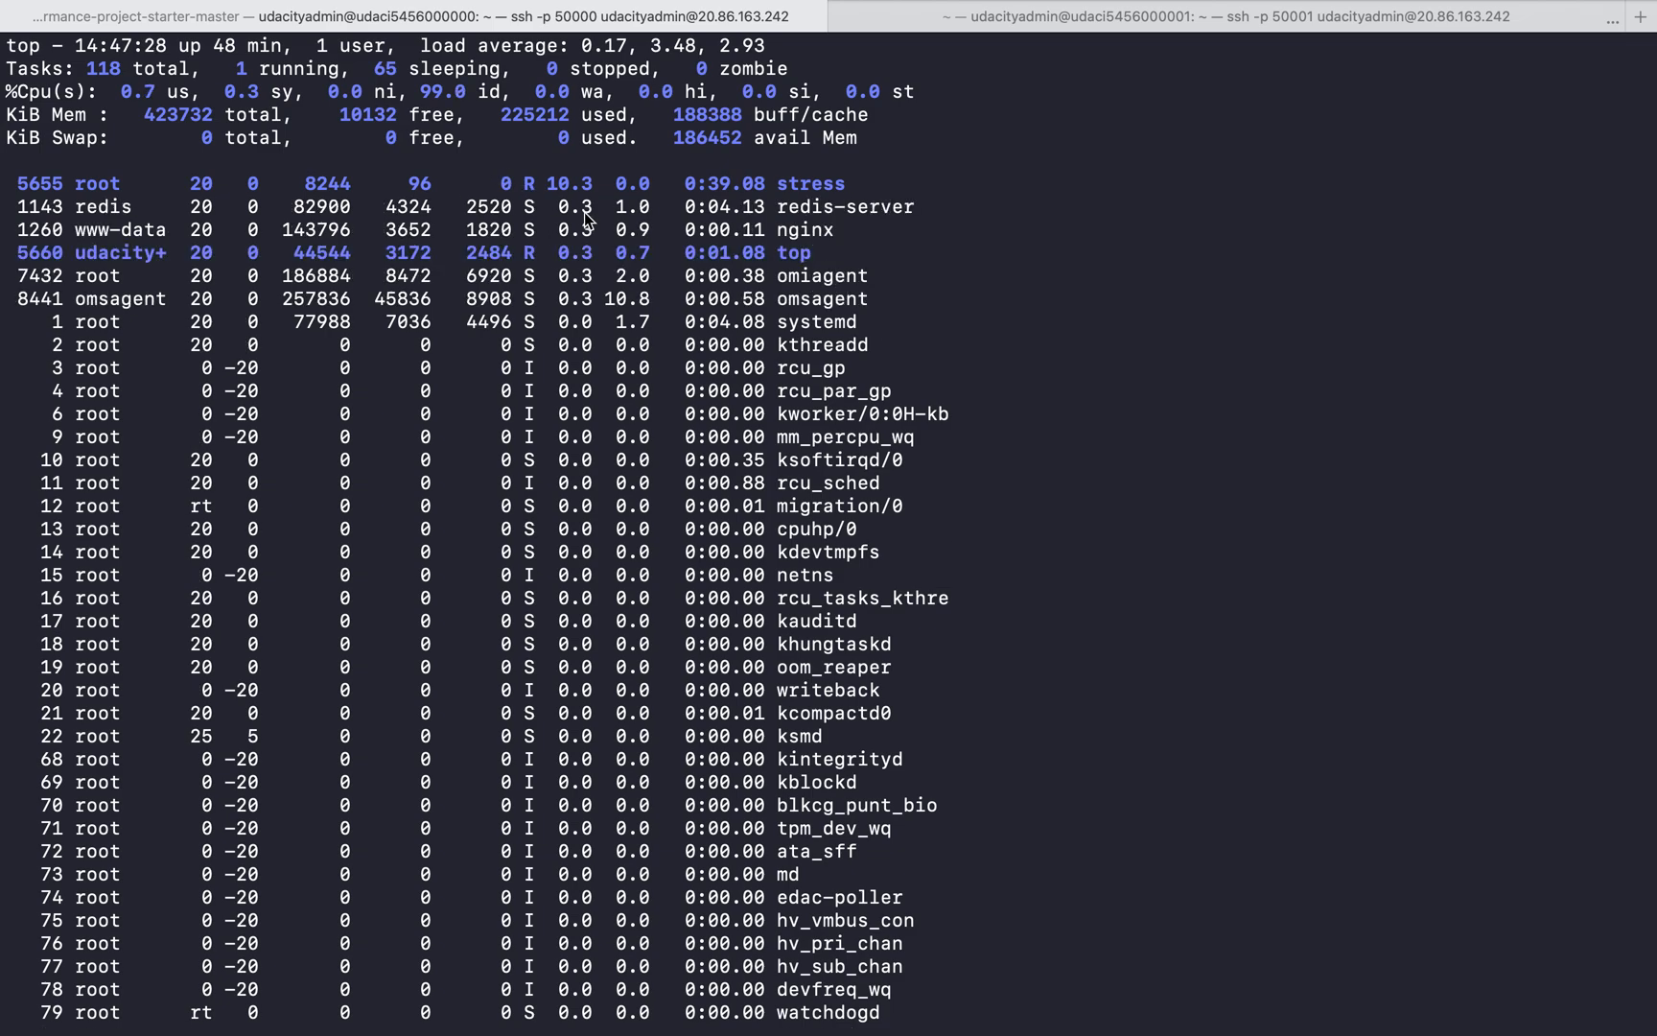
click(1007, 16)
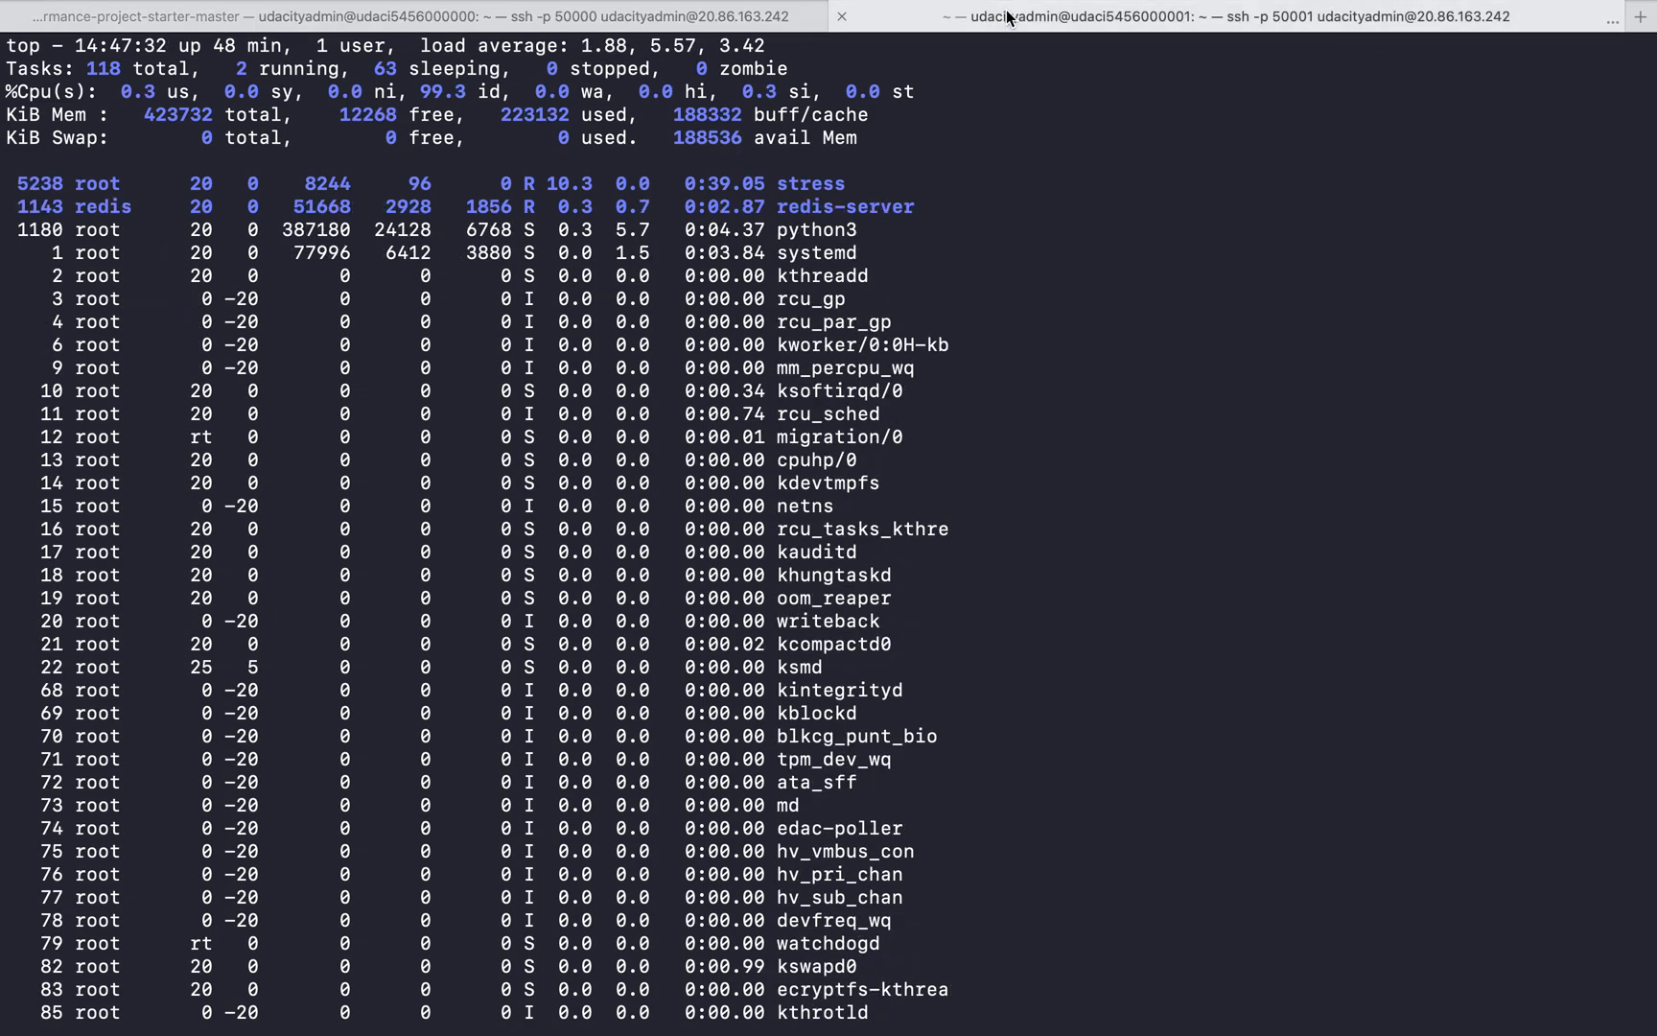
mouse_move(1007, 16)
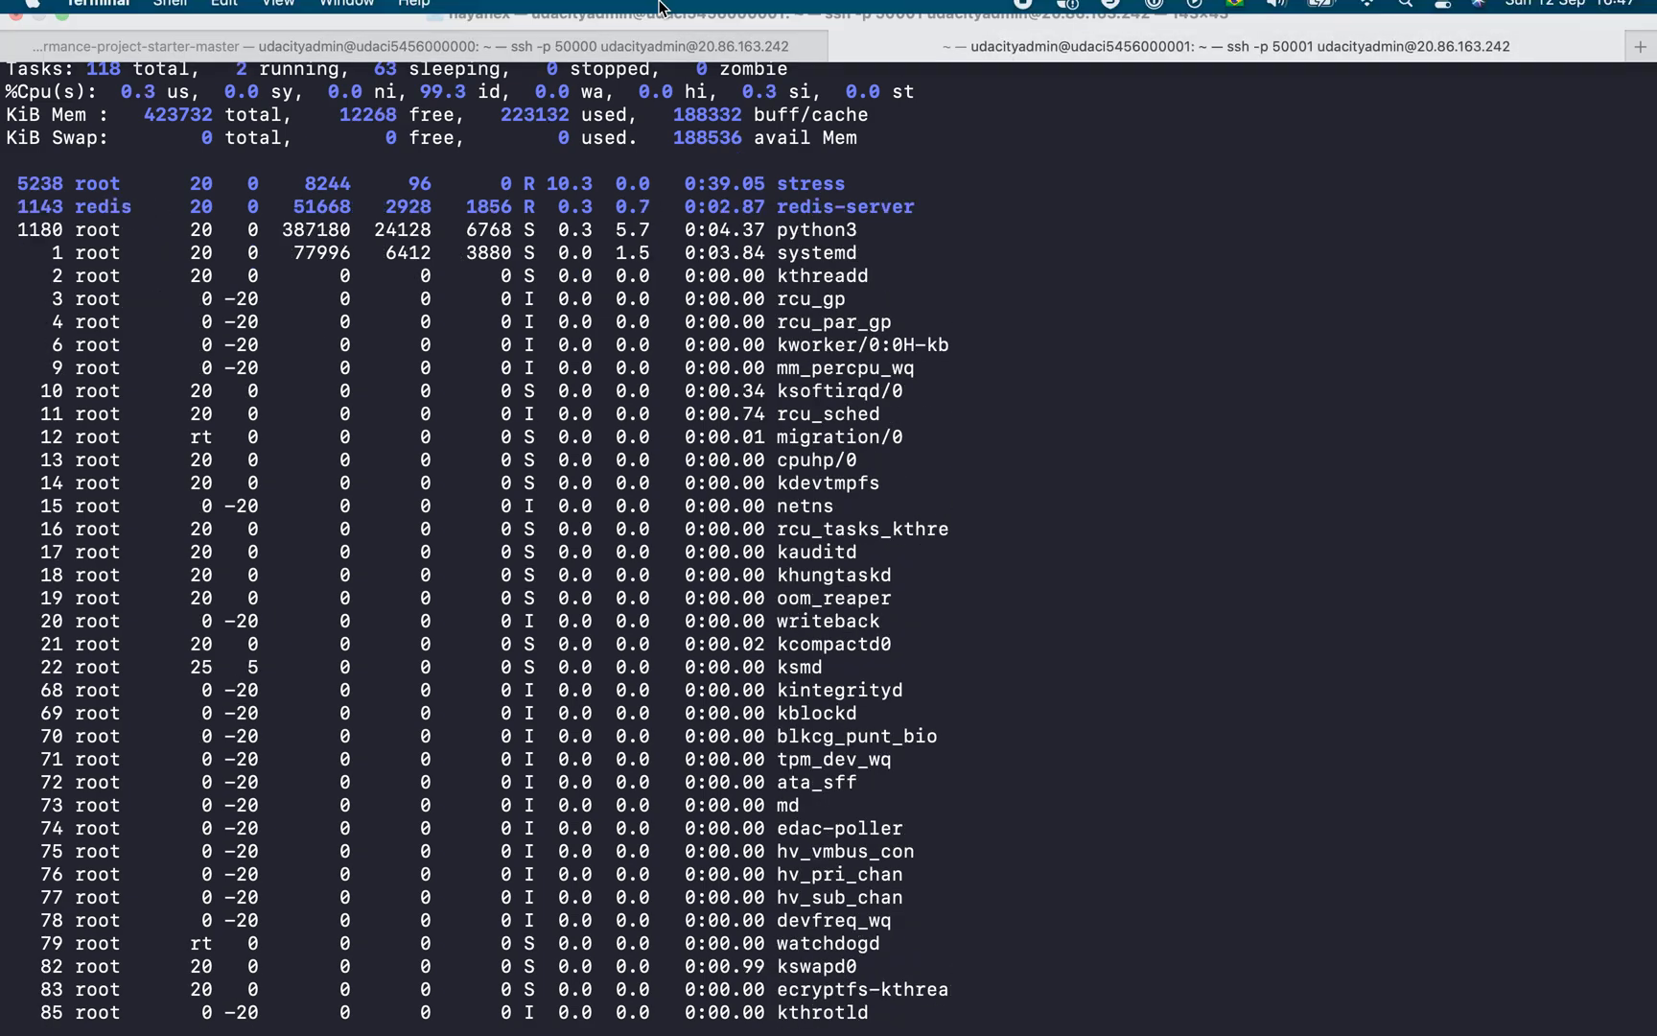
click(678, 81)
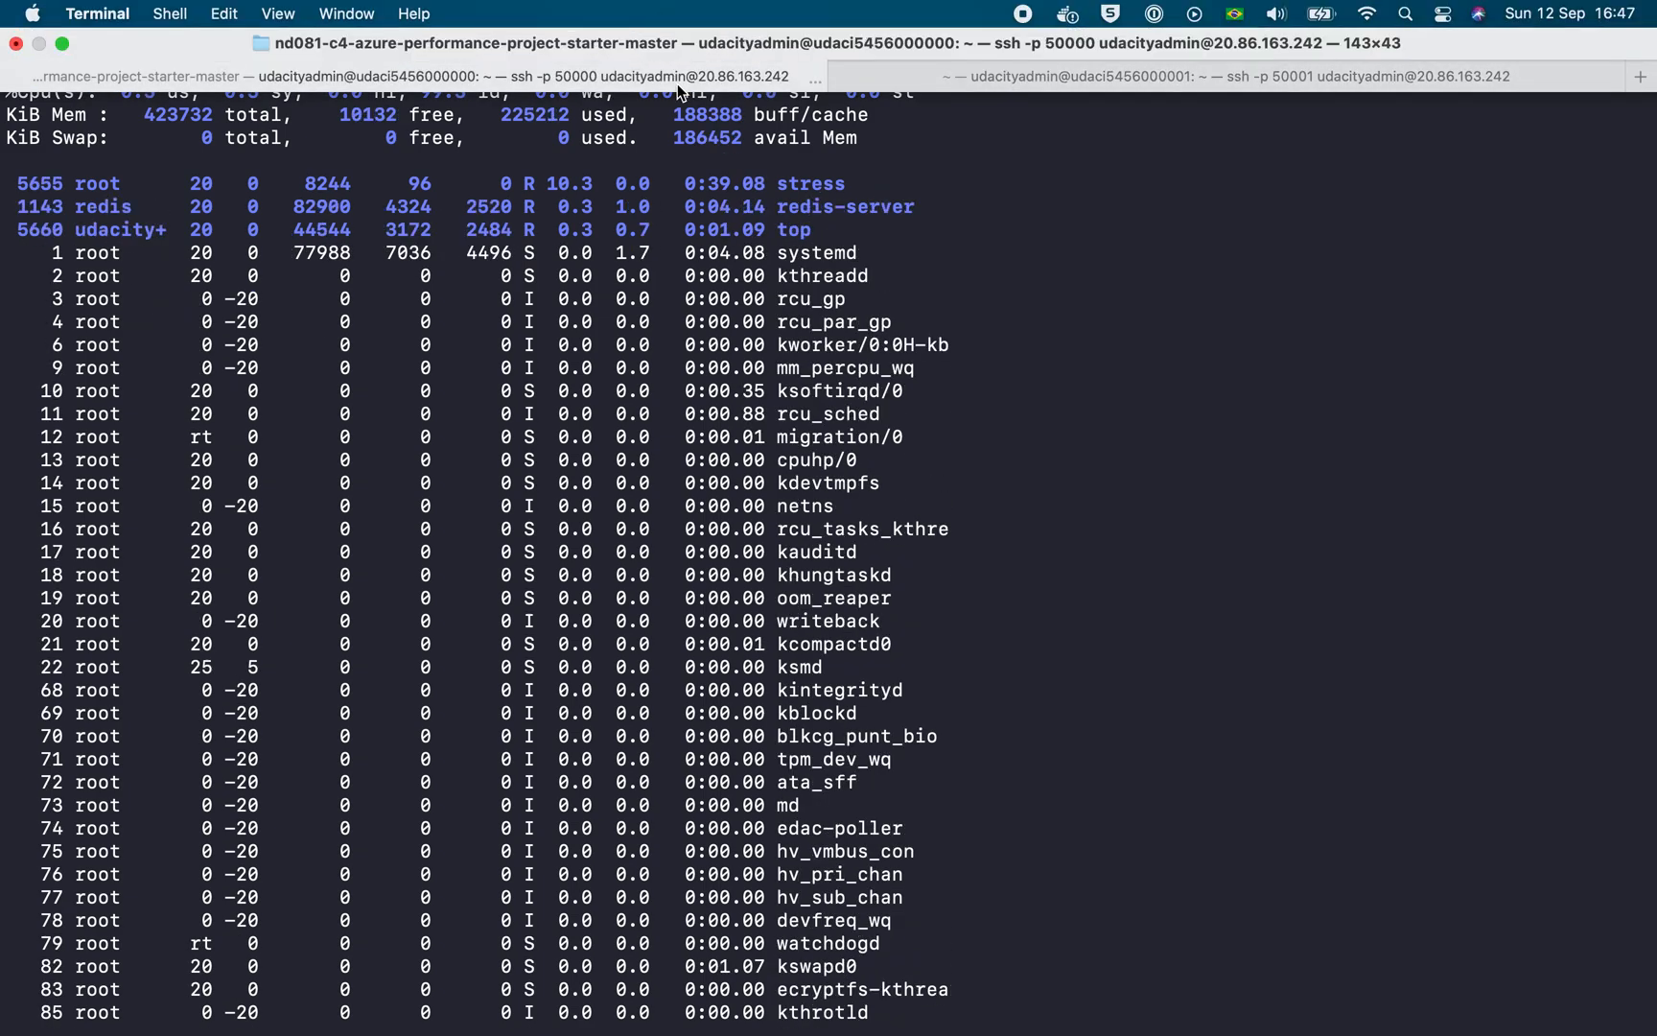
click(958, 82)
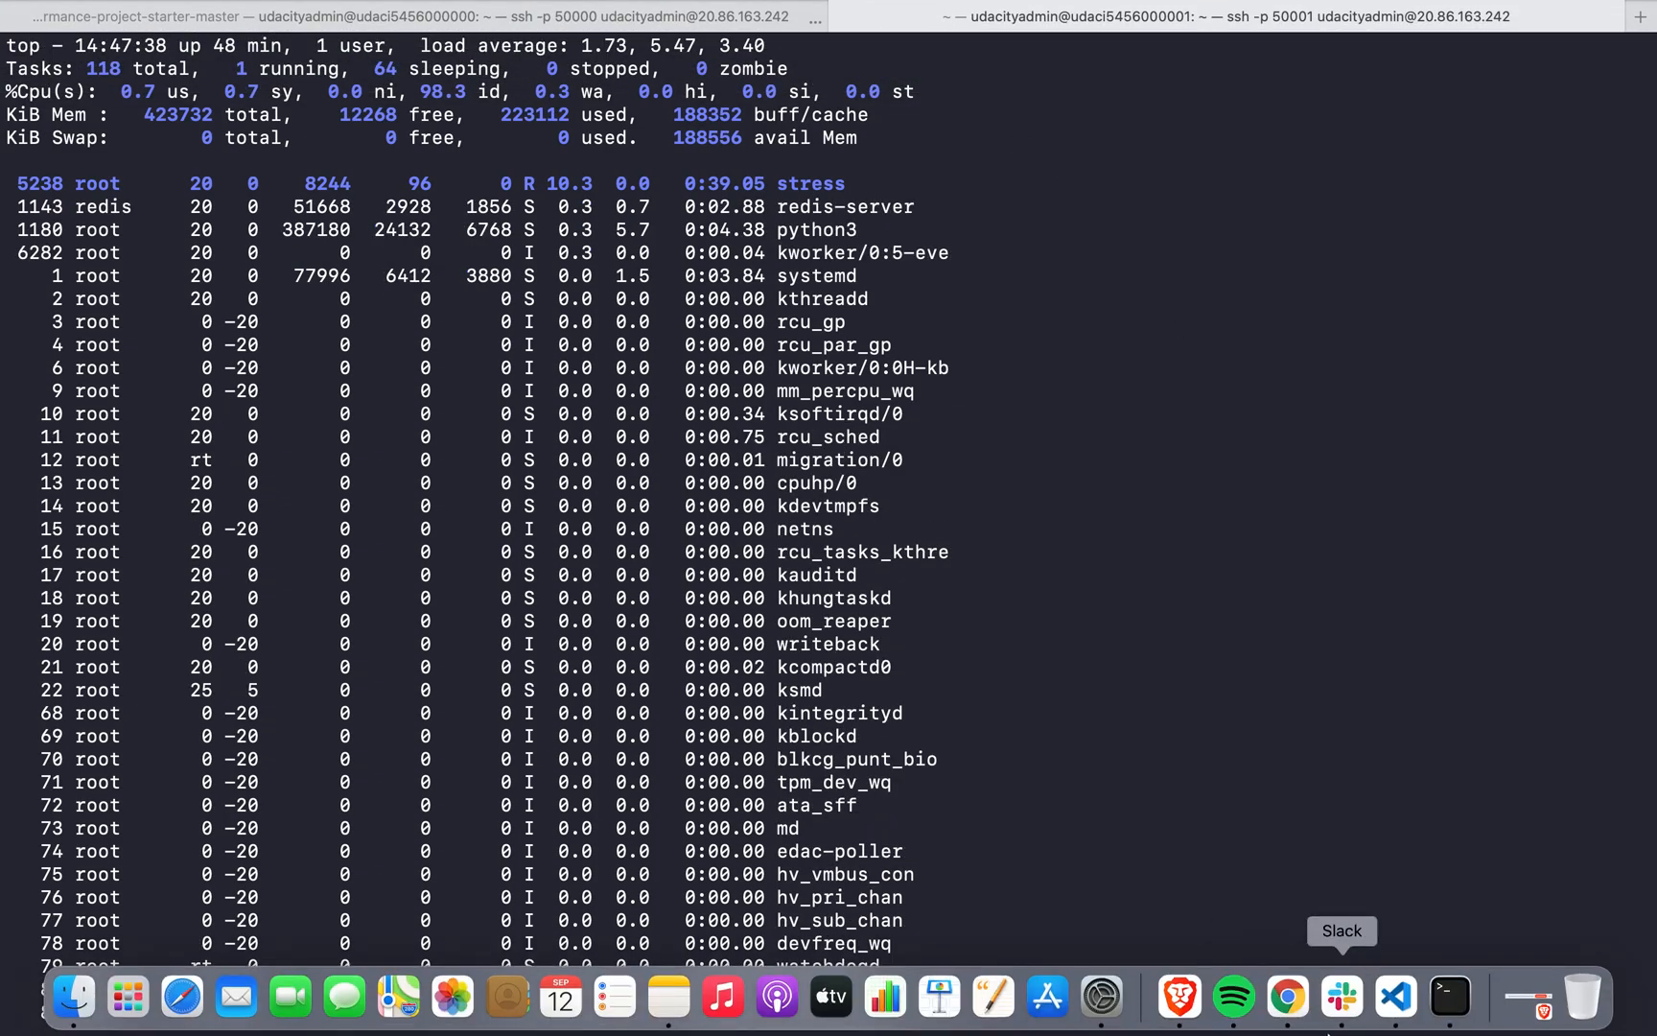
Switch back to Chrome and refresh the udacity-vmss instance list
click(1286, 997)
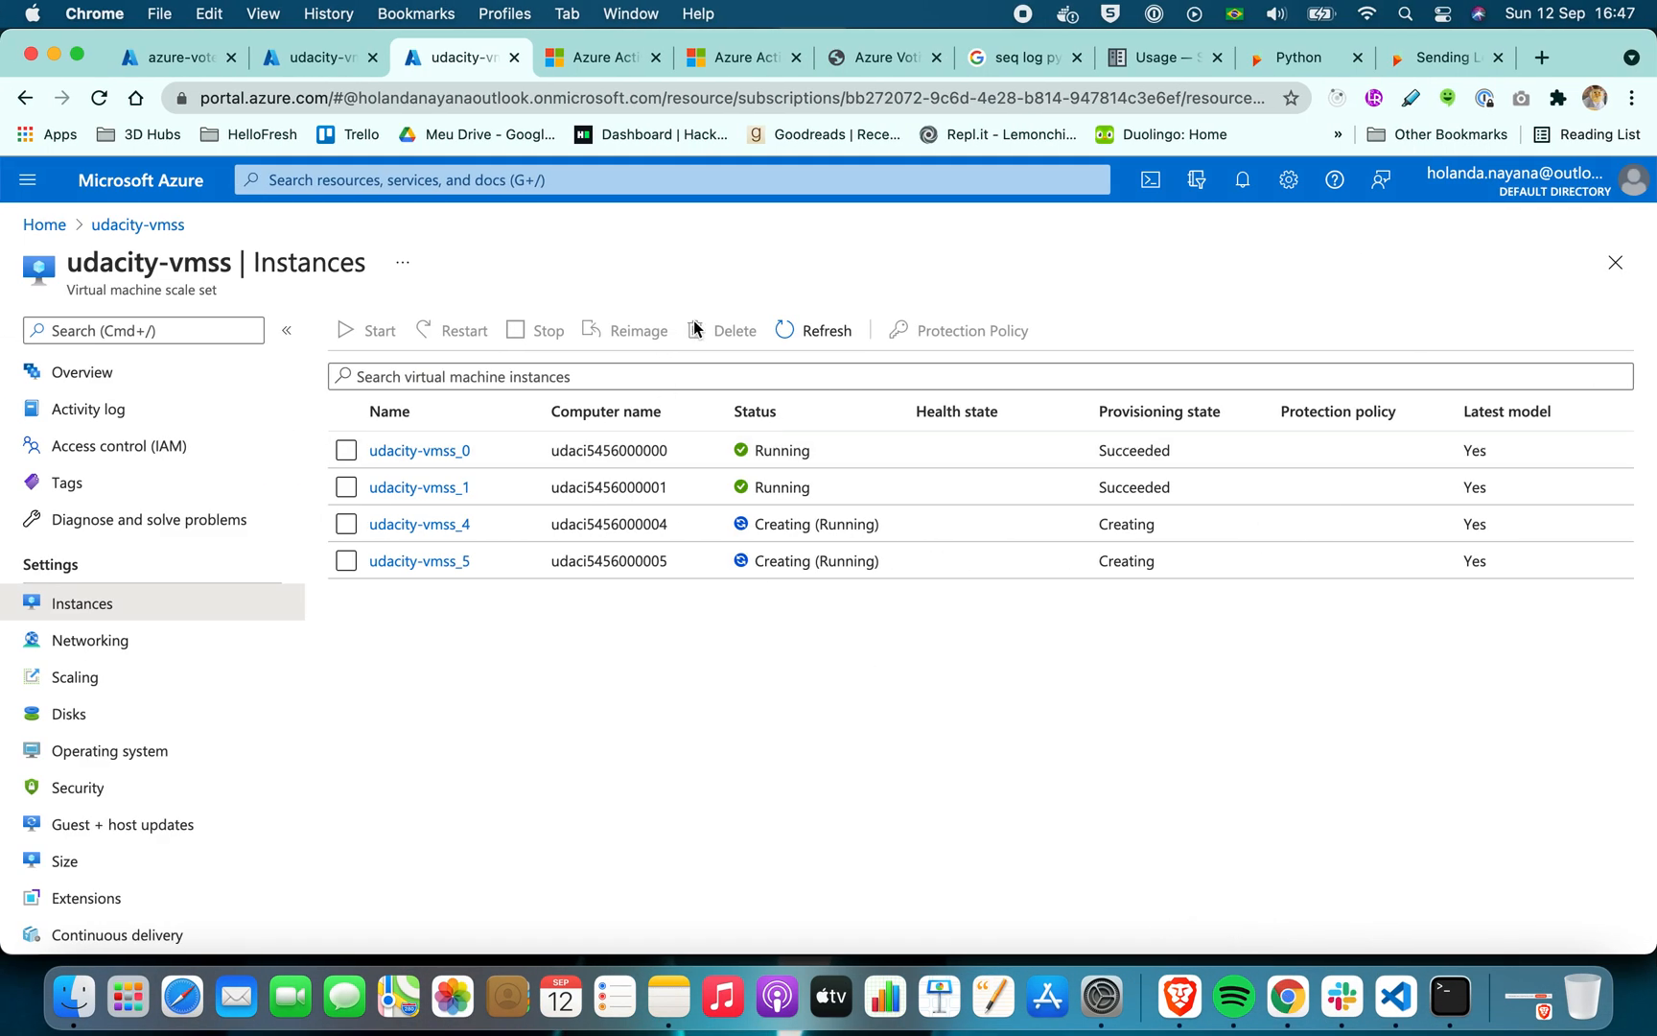
click(826, 330)
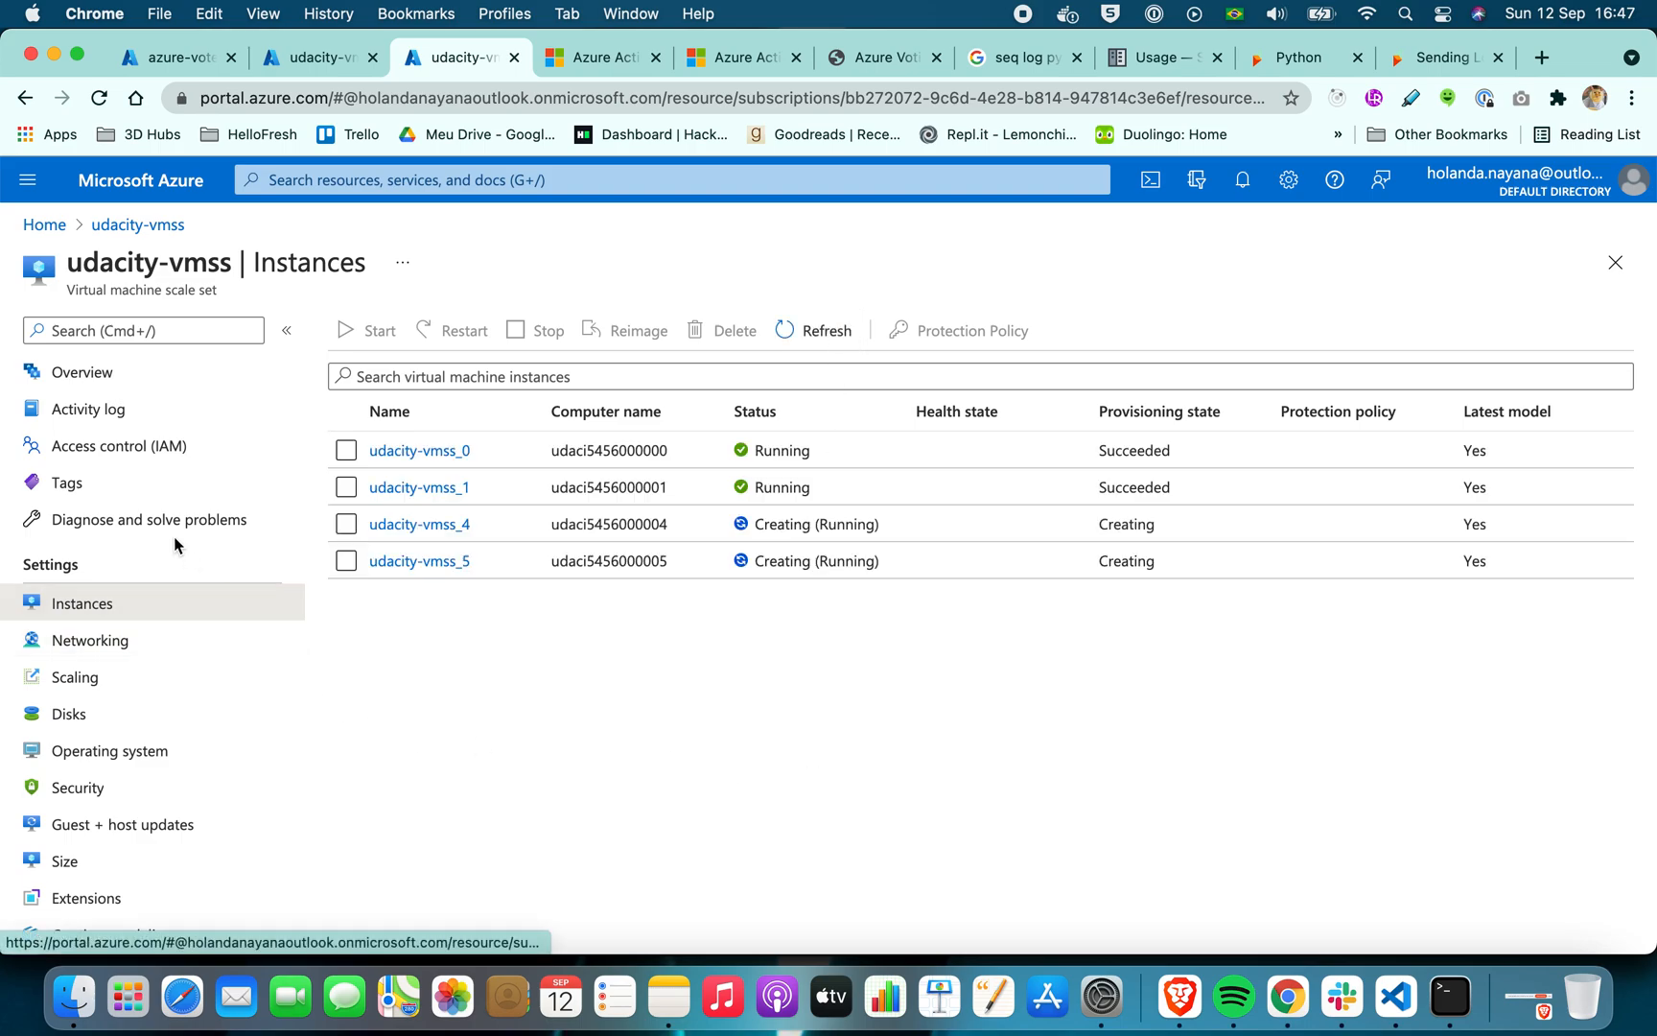
Check udacity-vmss Insights, the portal notifications and the activity log for the autoscale event, and return to the scale set's instance list
scroll(174, 544, down, 3)
scroll(175, 545, down, 8)
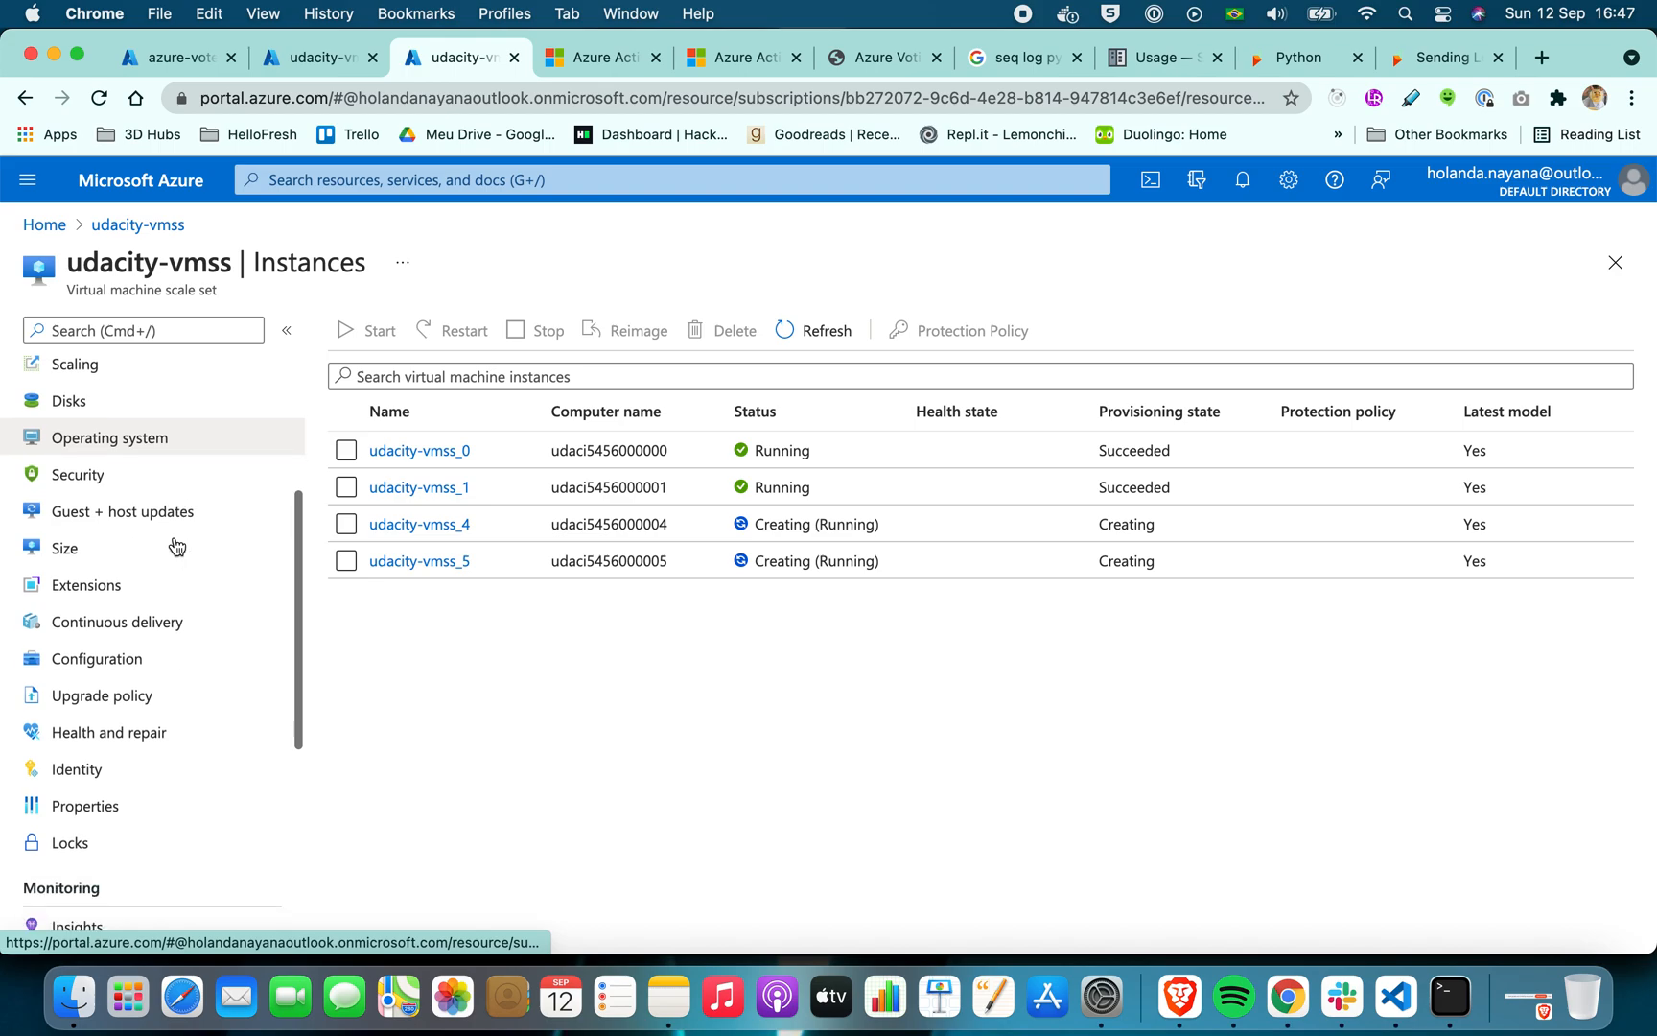
click(140, 671)
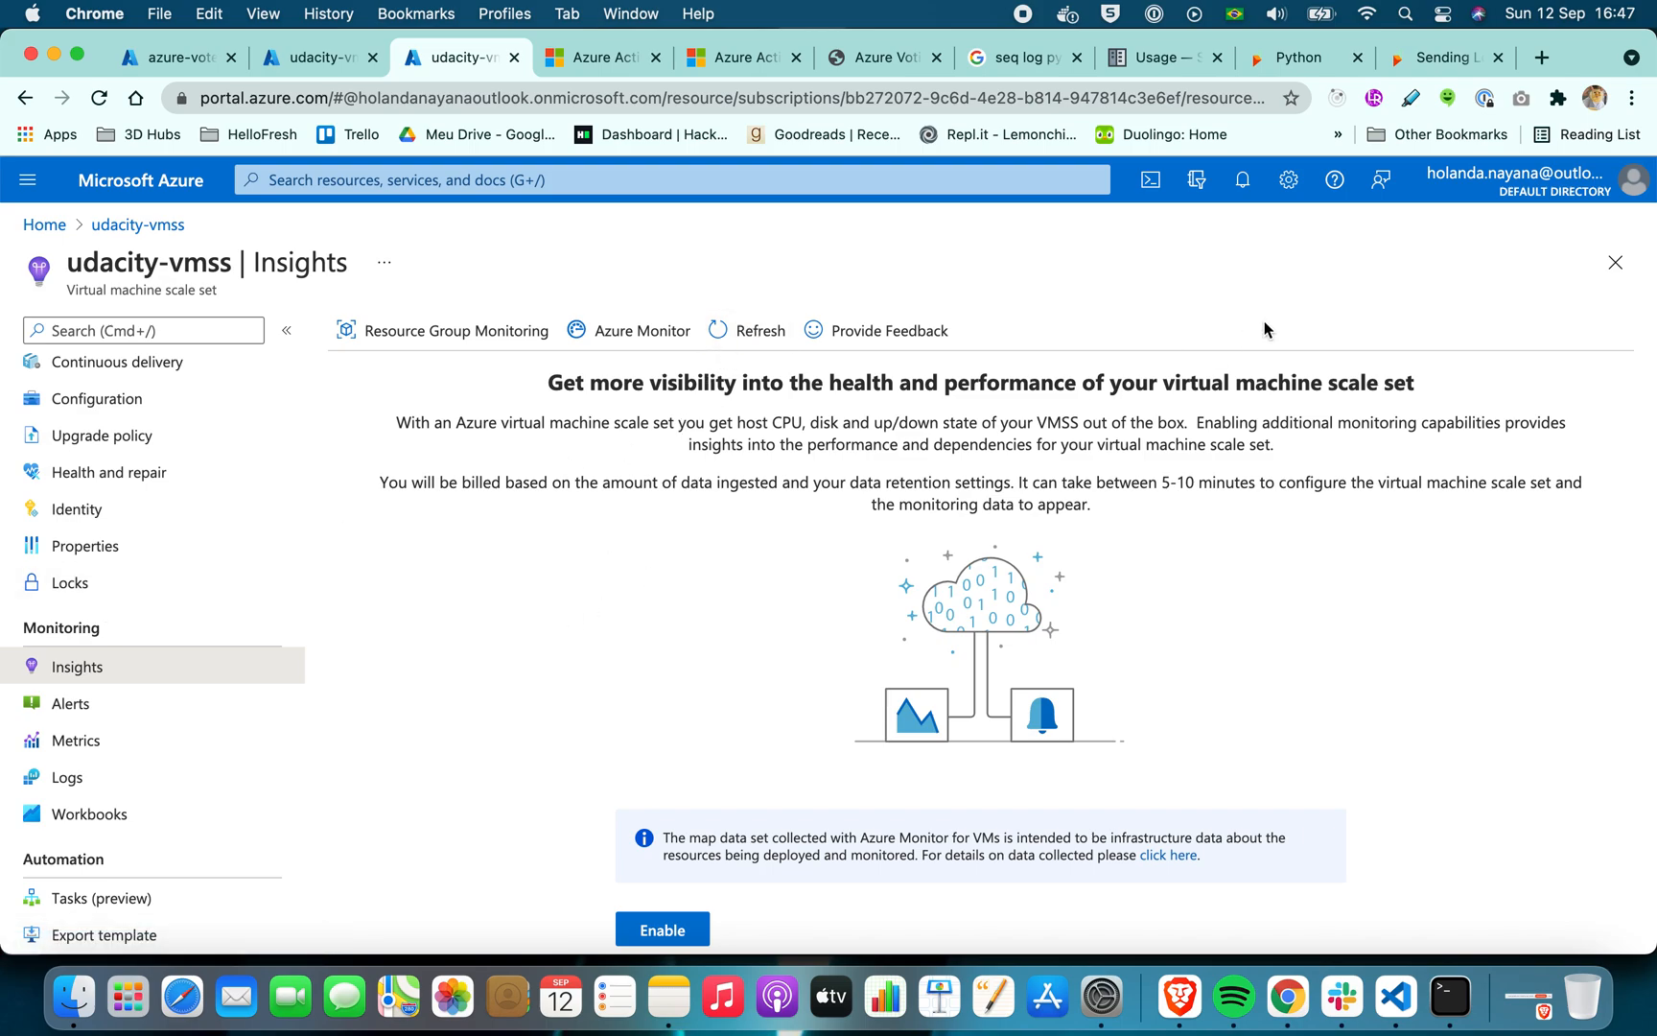
click(1244, 180)
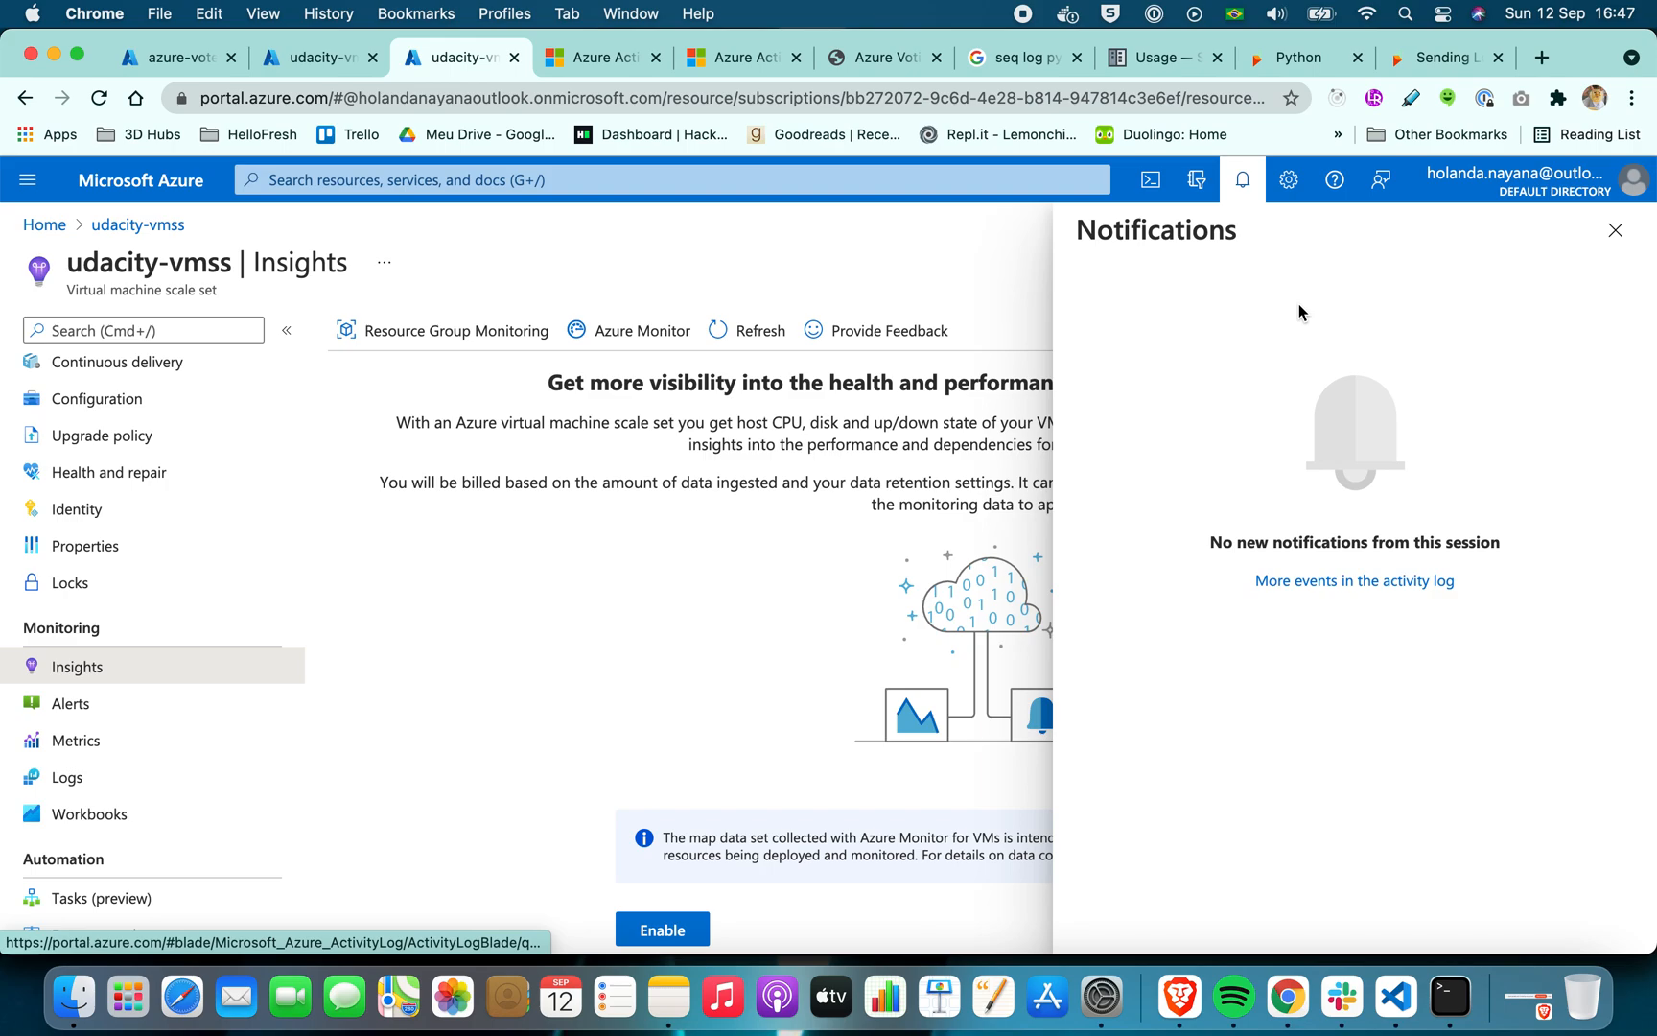
click(1616, 230)
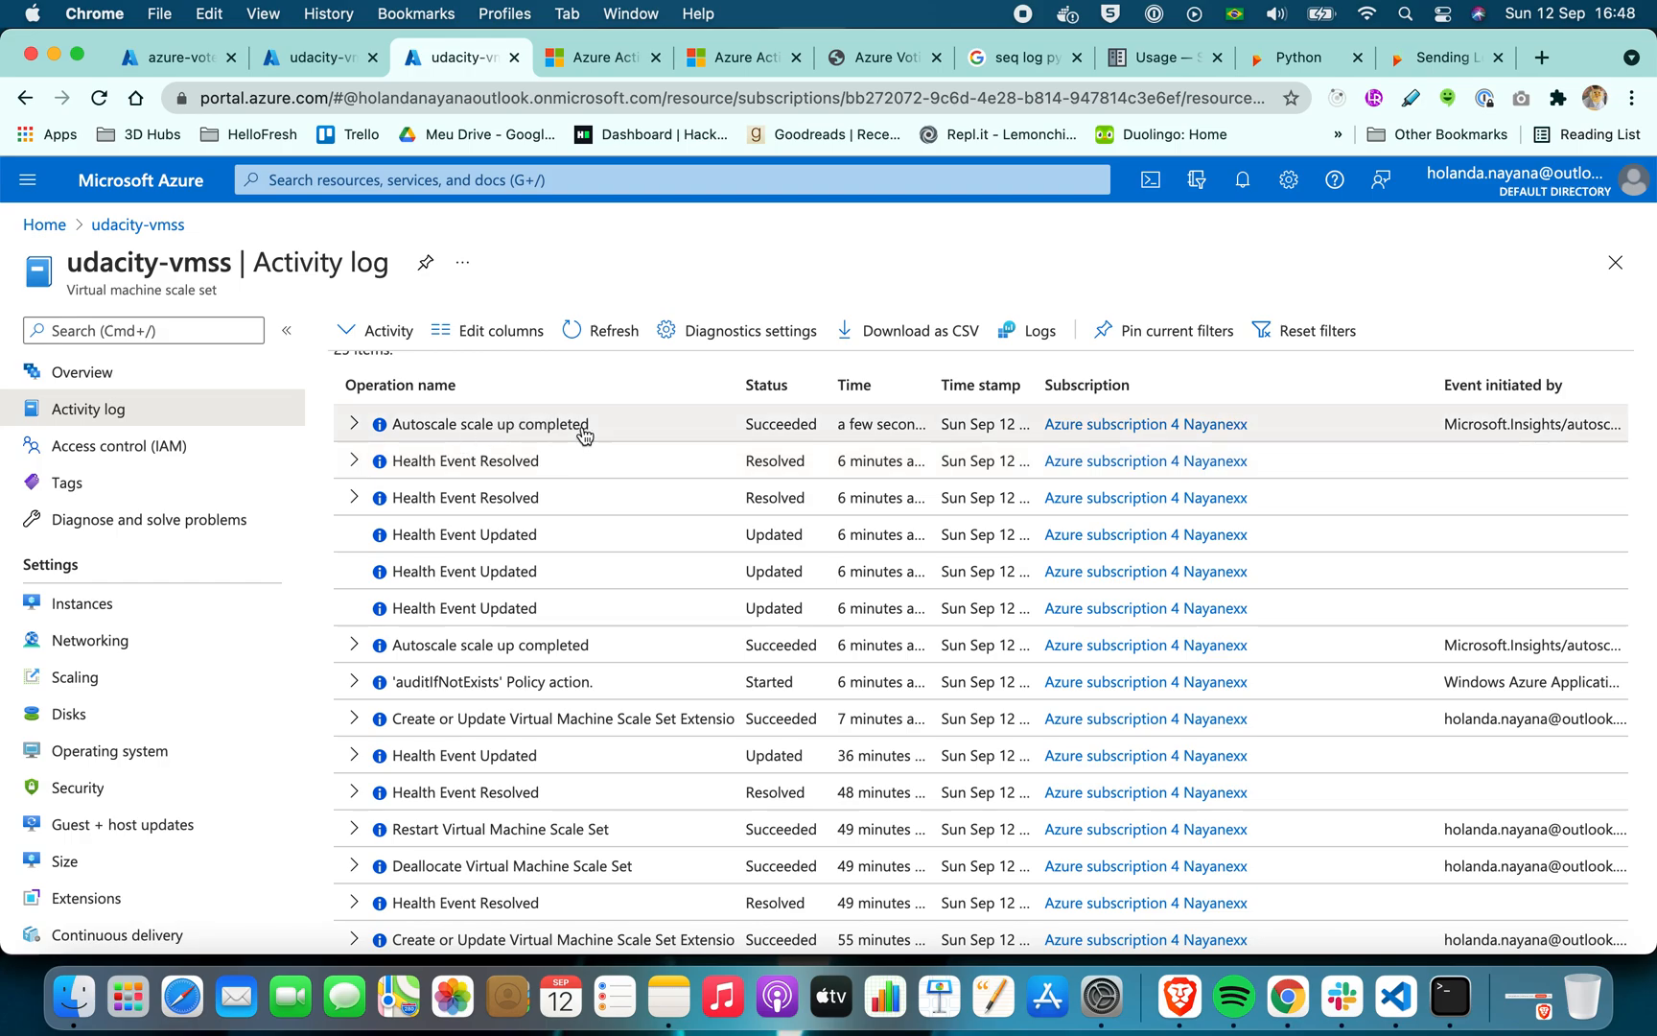
click(131, 611)
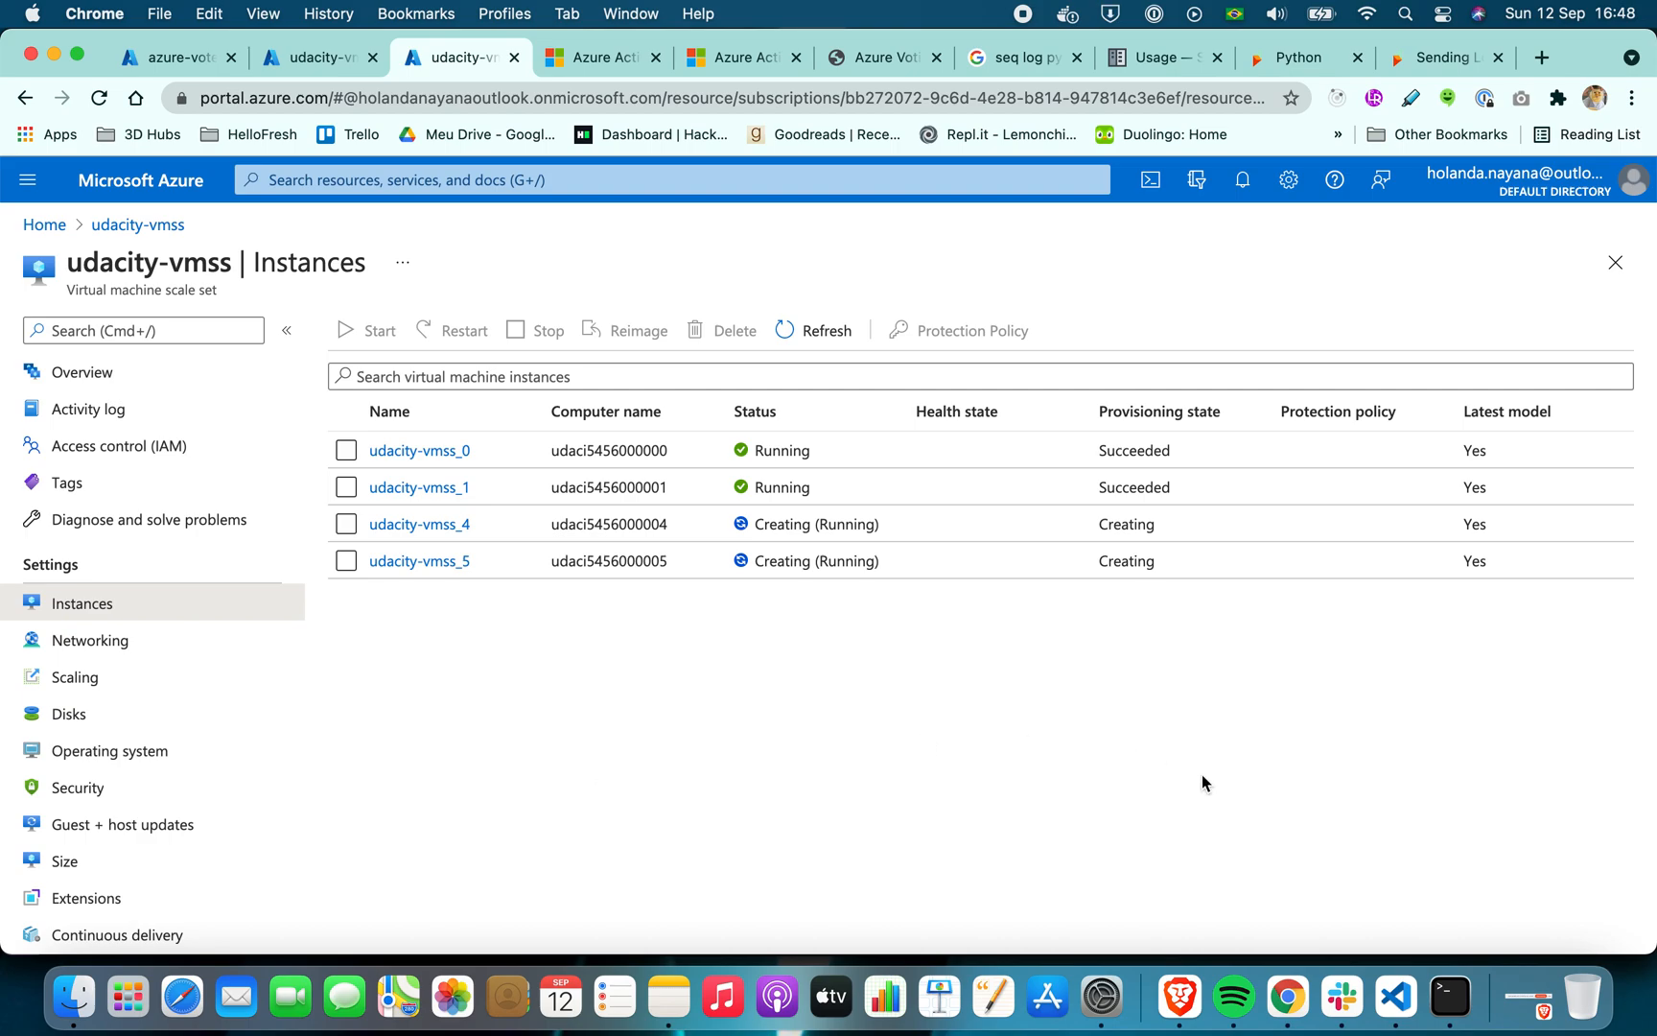
Switch to Brave and read the Udacity Project Instructions from Step 3 - Deploy to VMSS through Step 6 - Runbook
click(1179, 998)
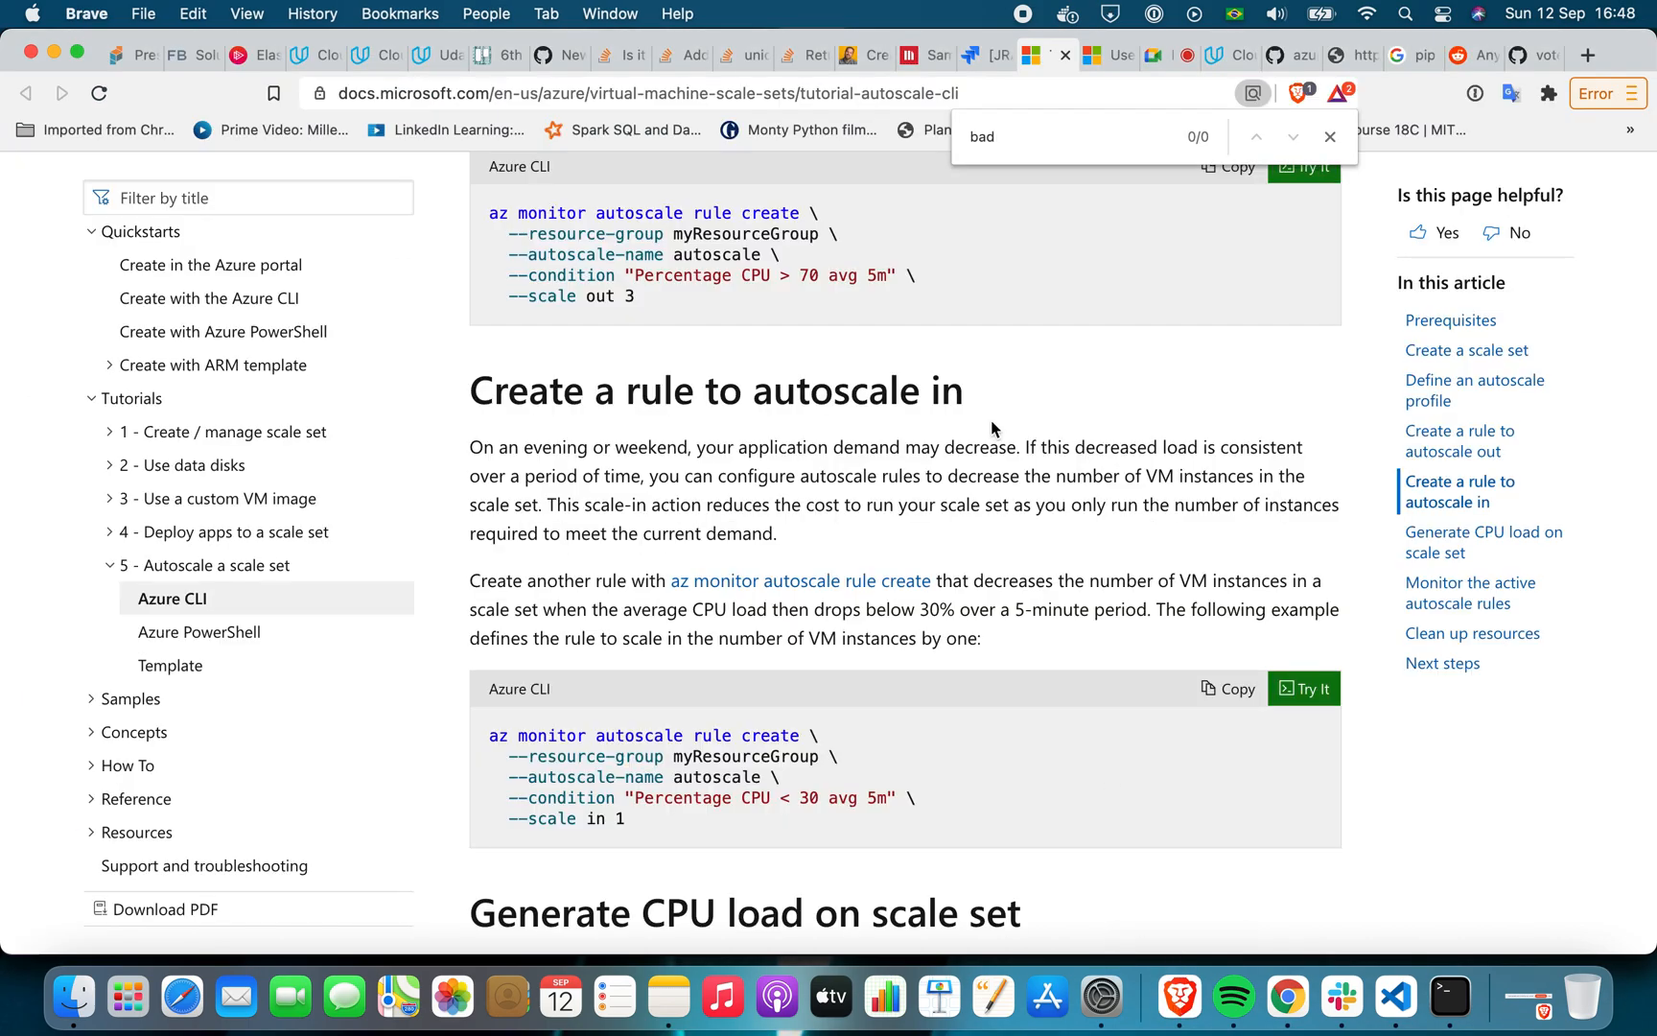
click(1214, 56)
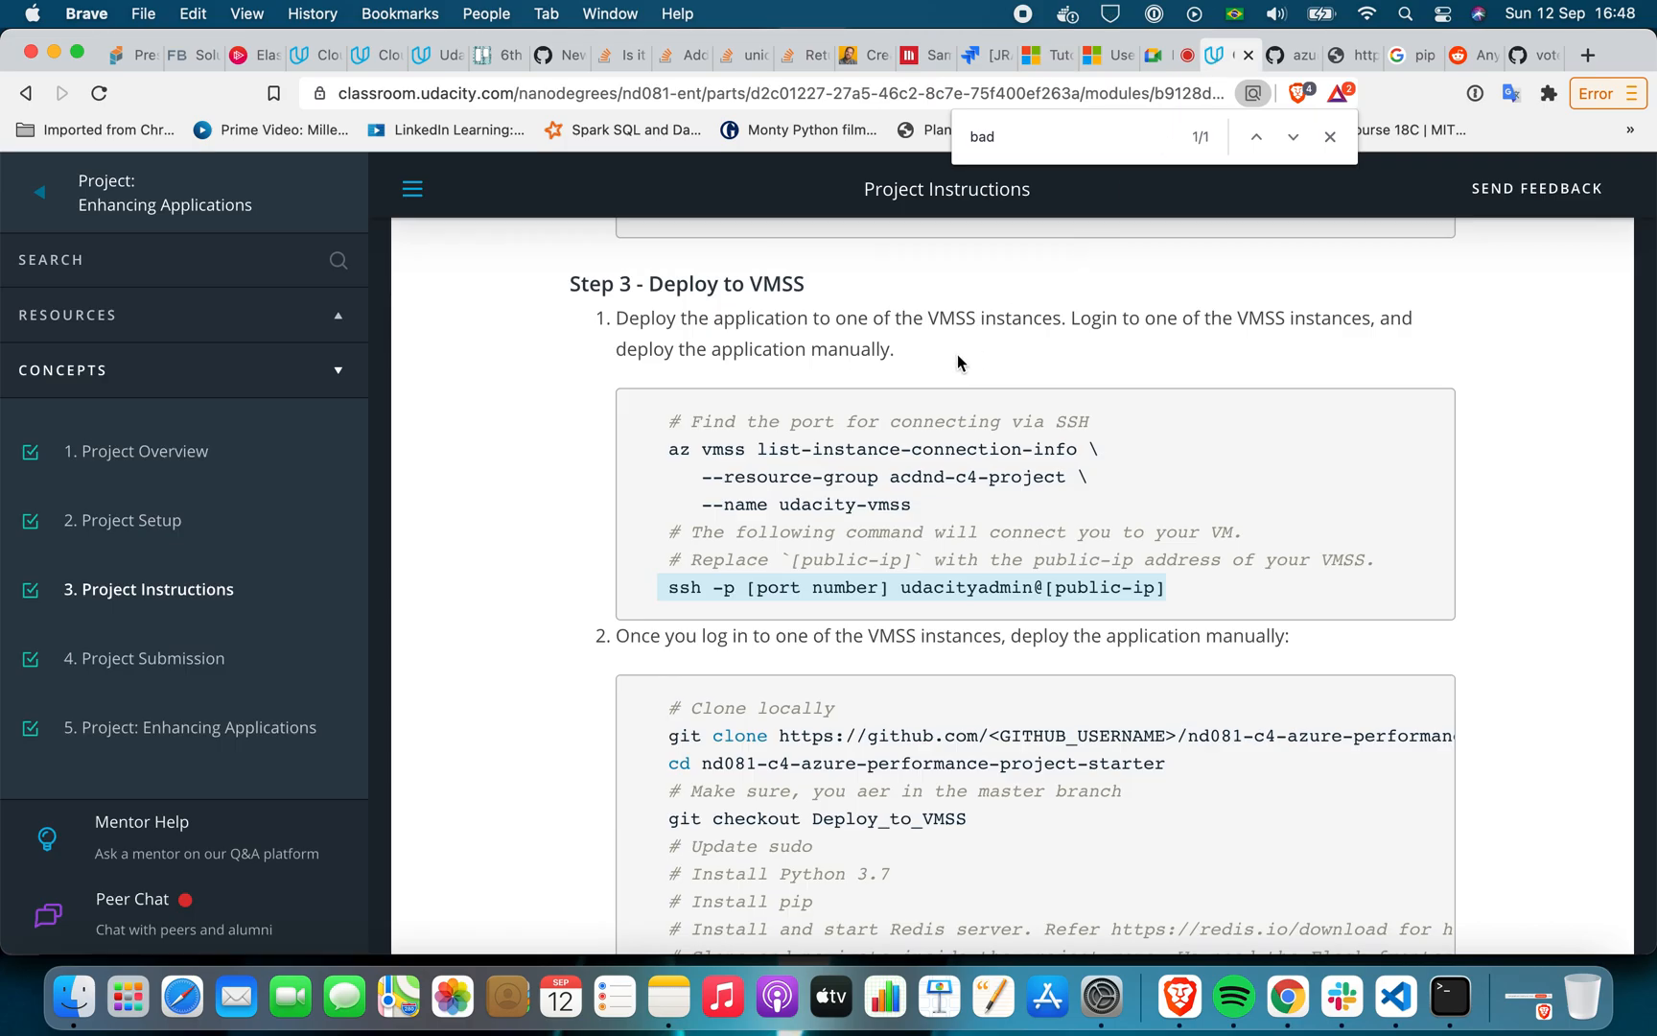
scroll(521, 419, down, 3)
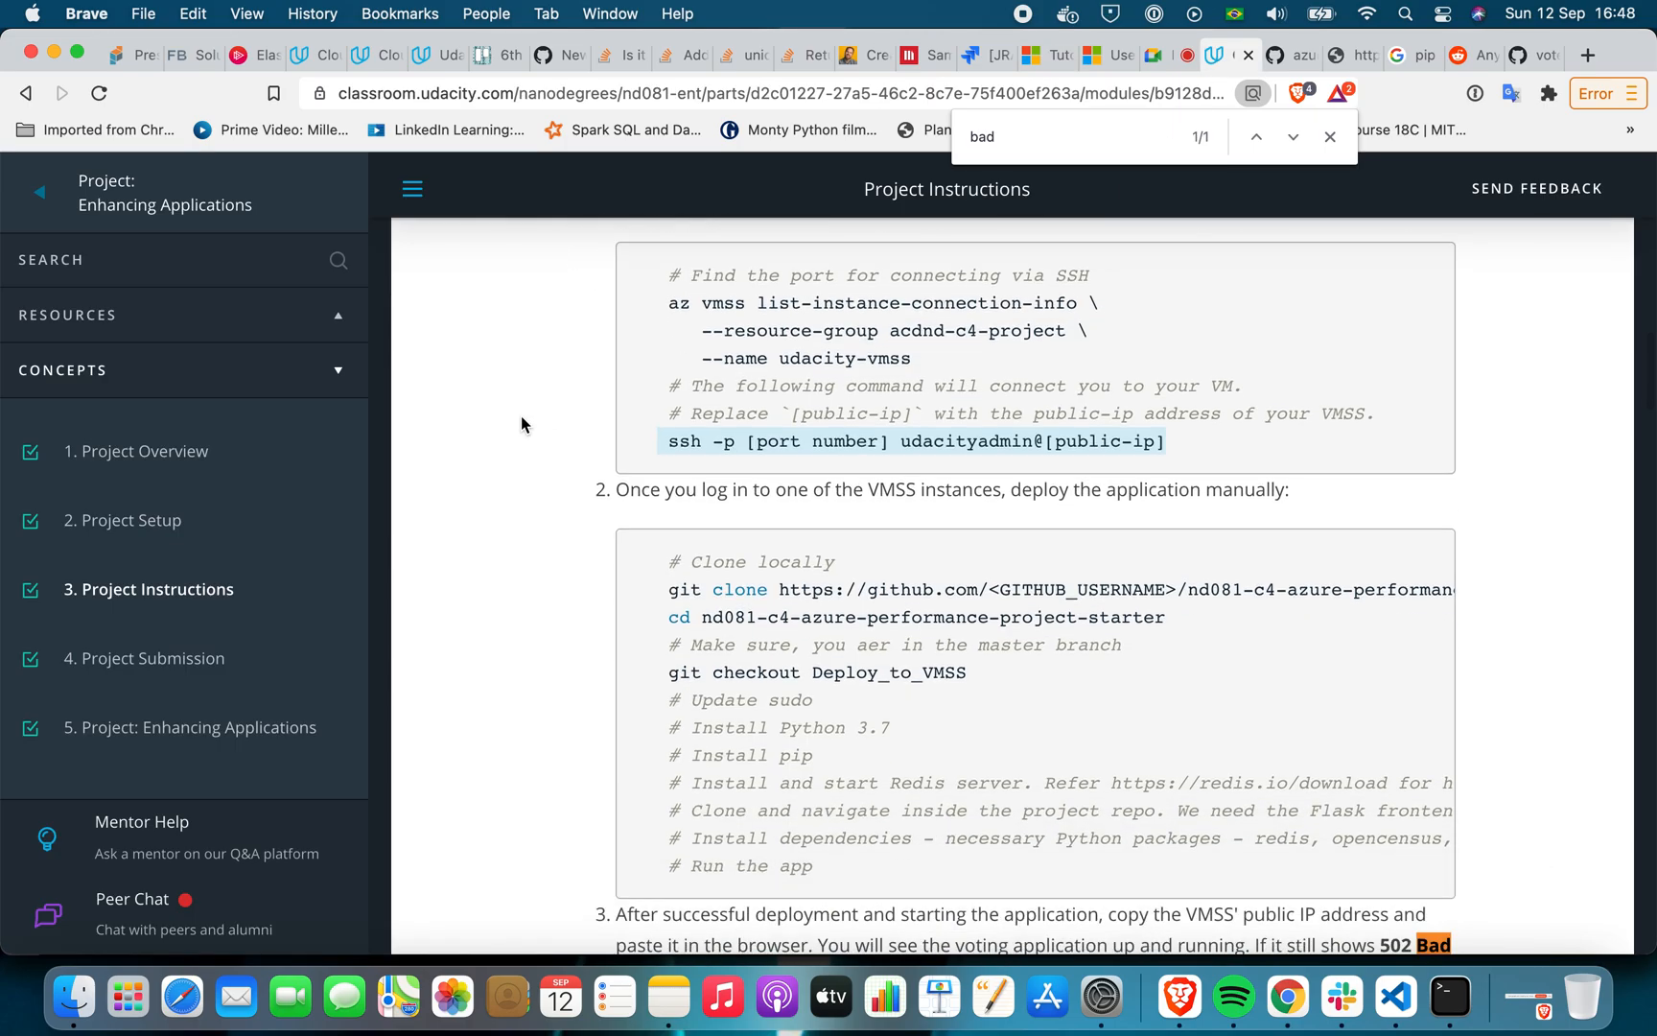
scroll(521, 417, down, 10)
scroll(522, 423, down, 15)
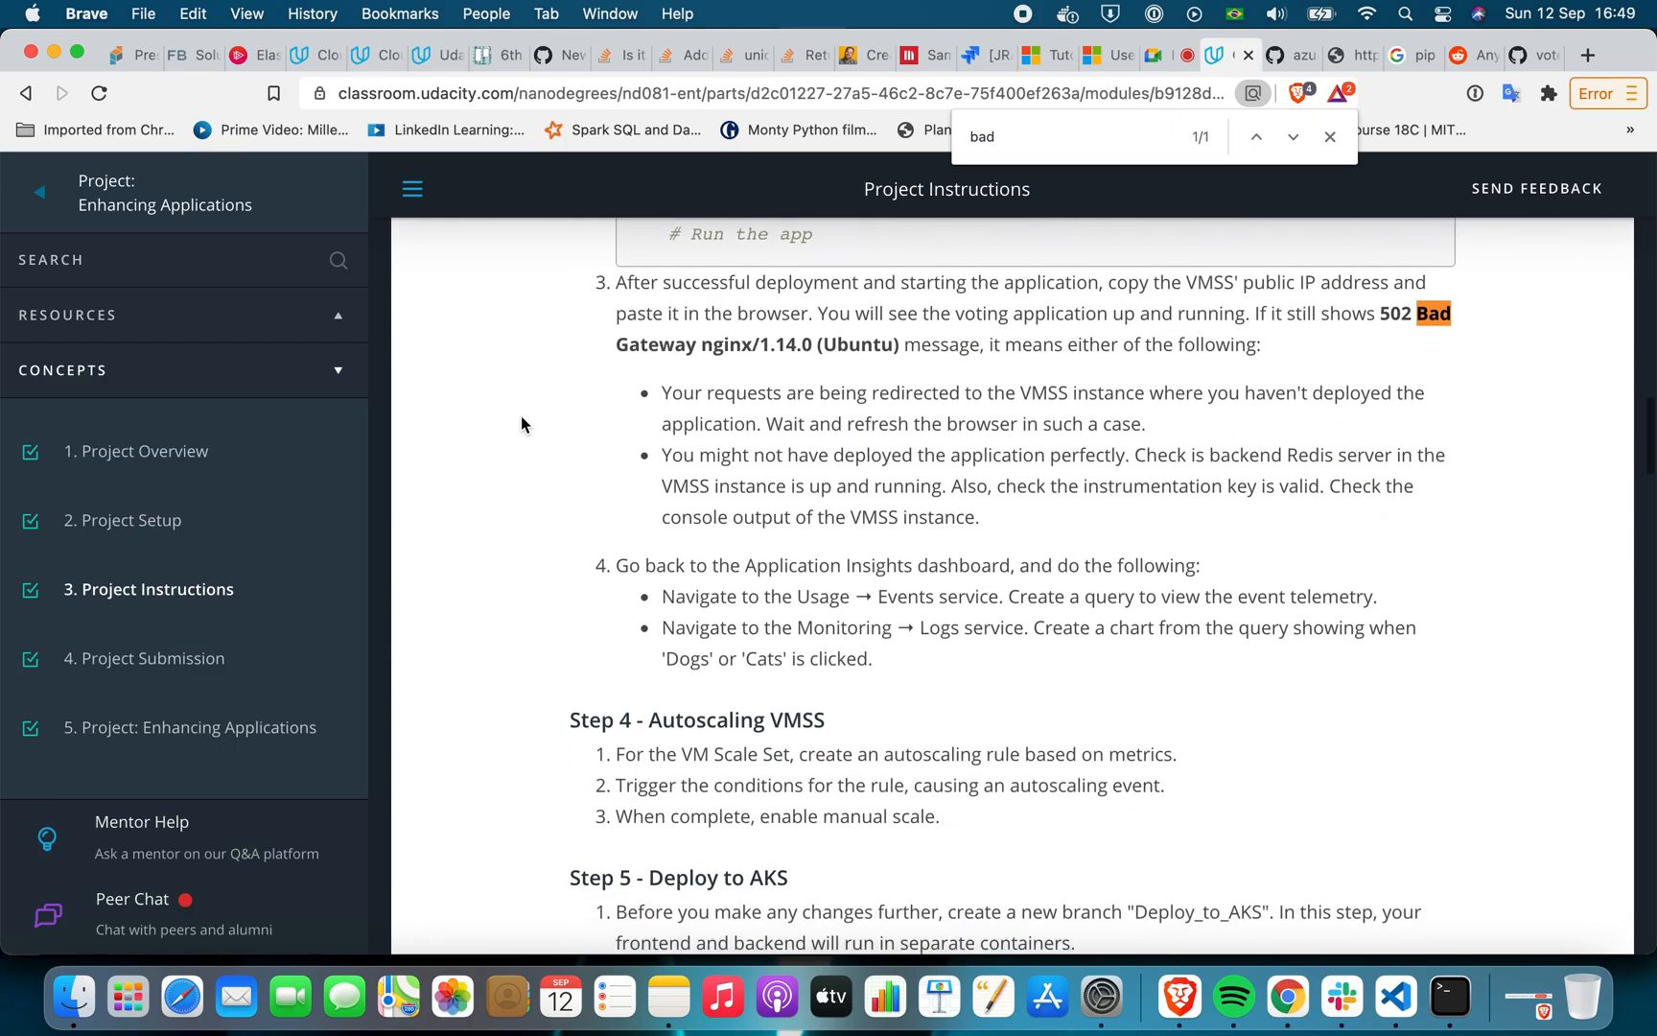
scroll(521, 418, down, 20)
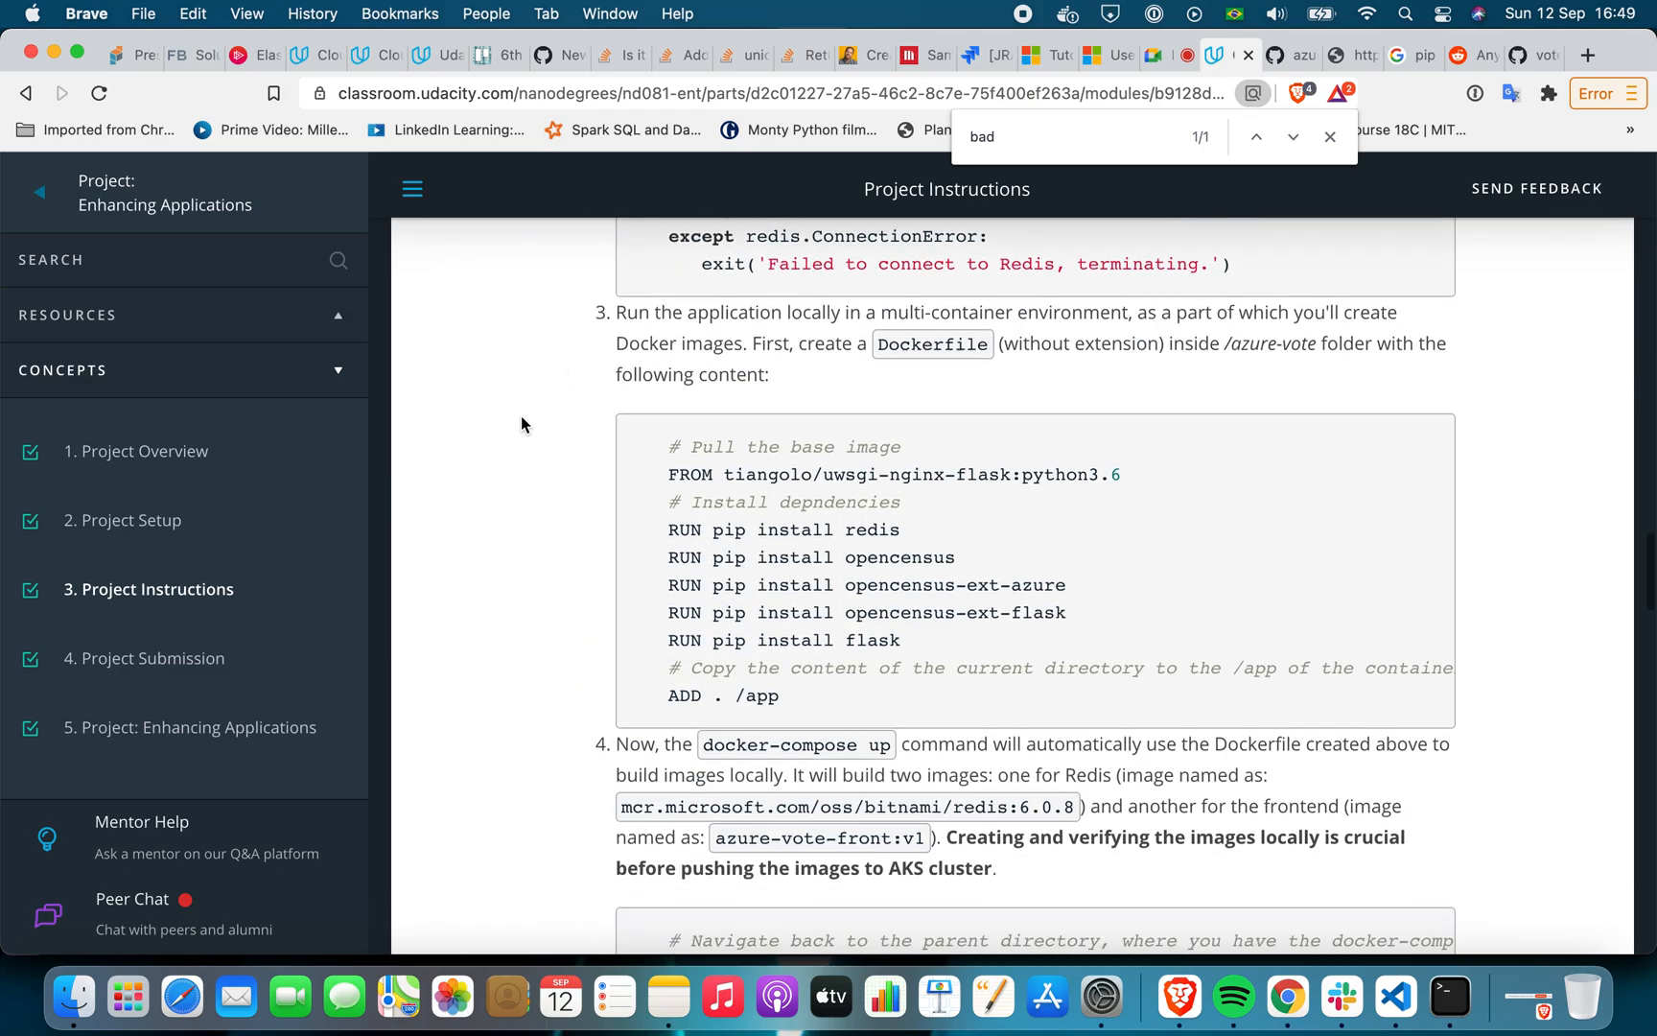
scroll(522, 418, down, 20)
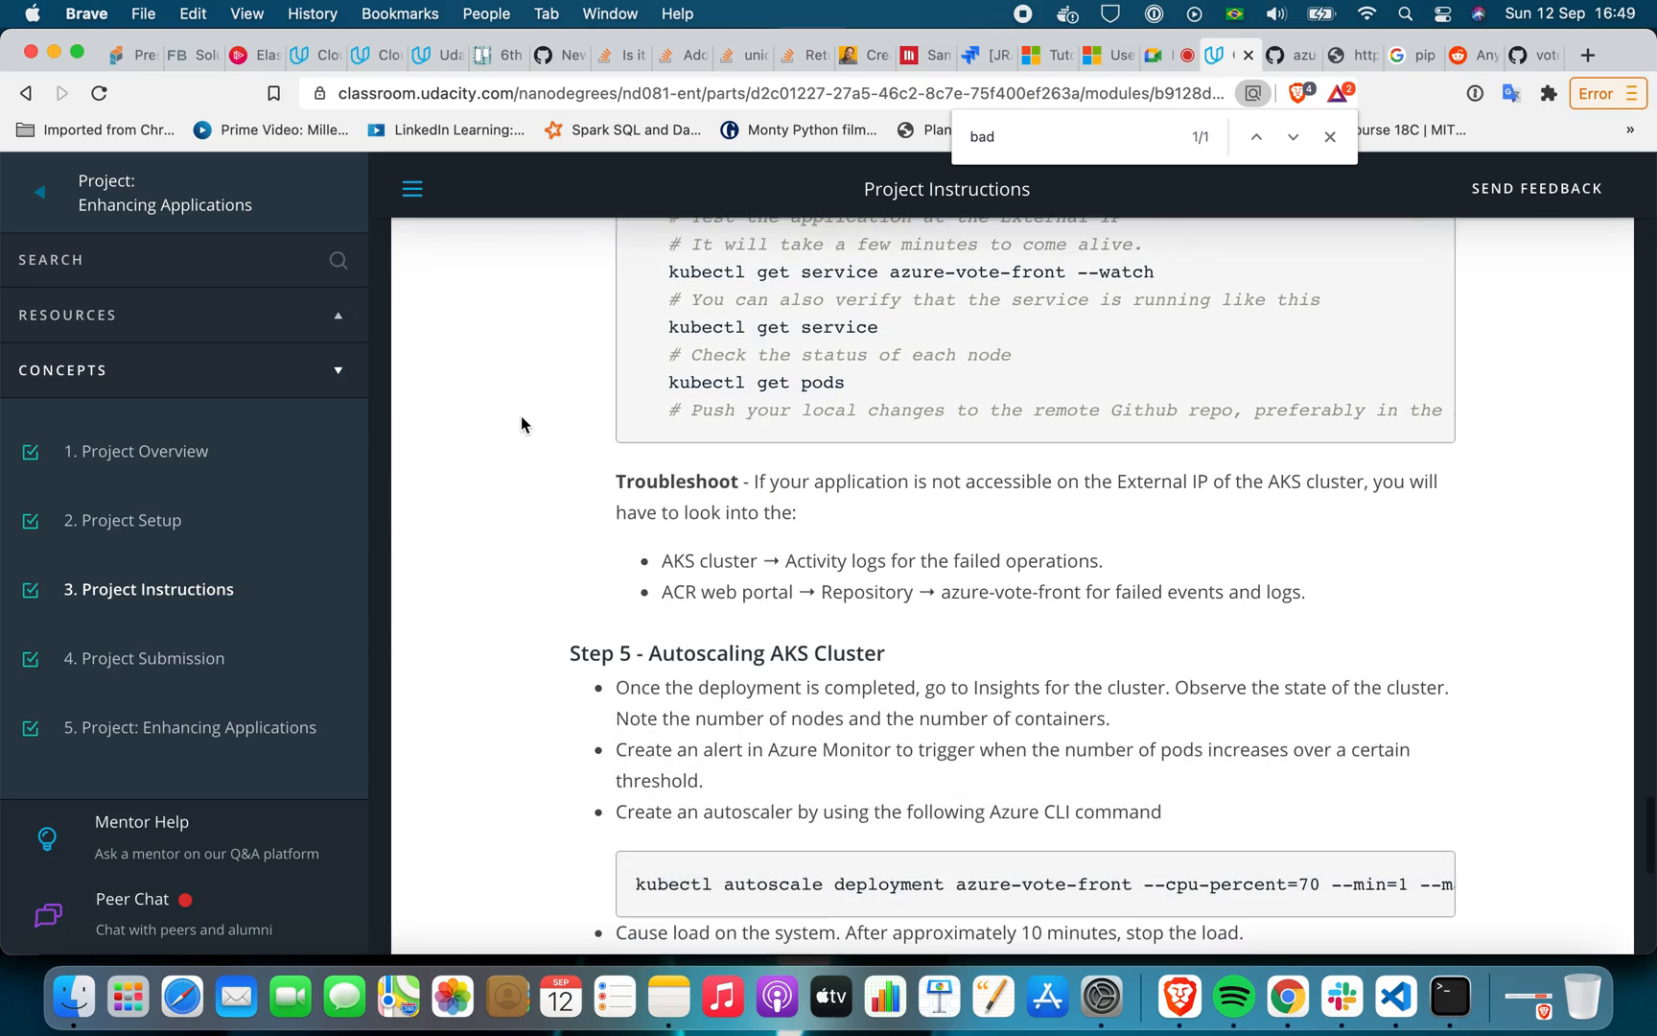
scroll(521, 423, down, 5)
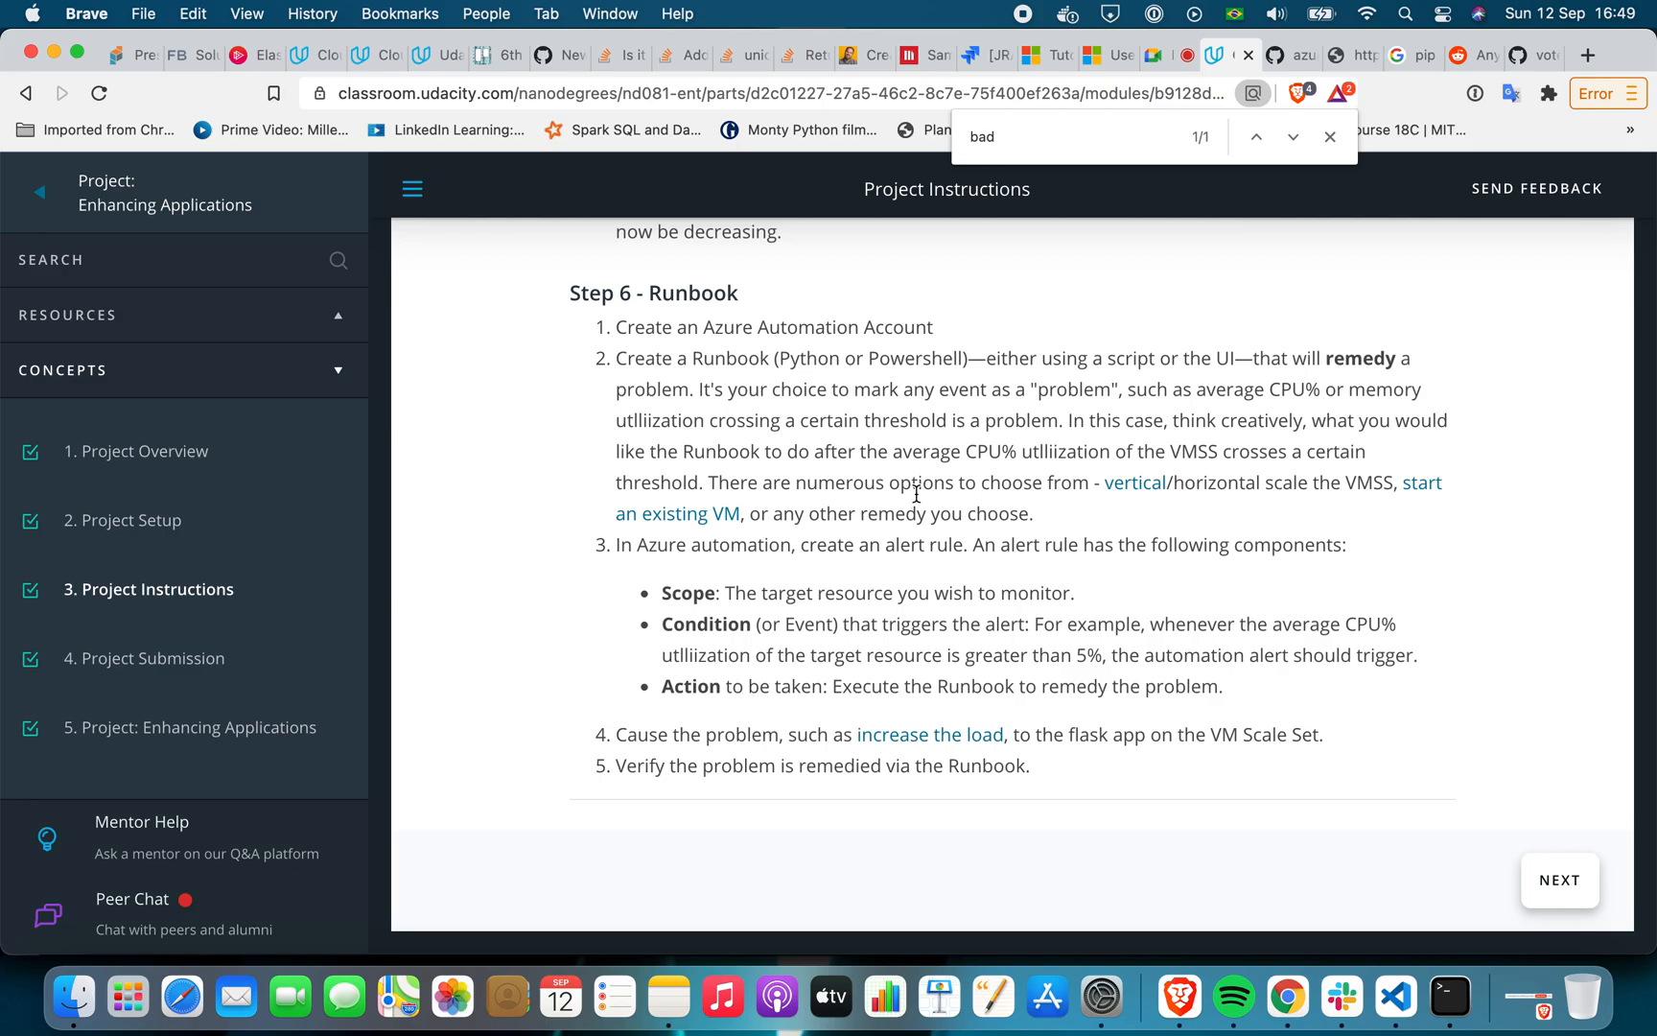
Switch back to Chrome and open Automation Accounts from the Azure portal's home page
click(1403, 1009)
click(1285, 1000)
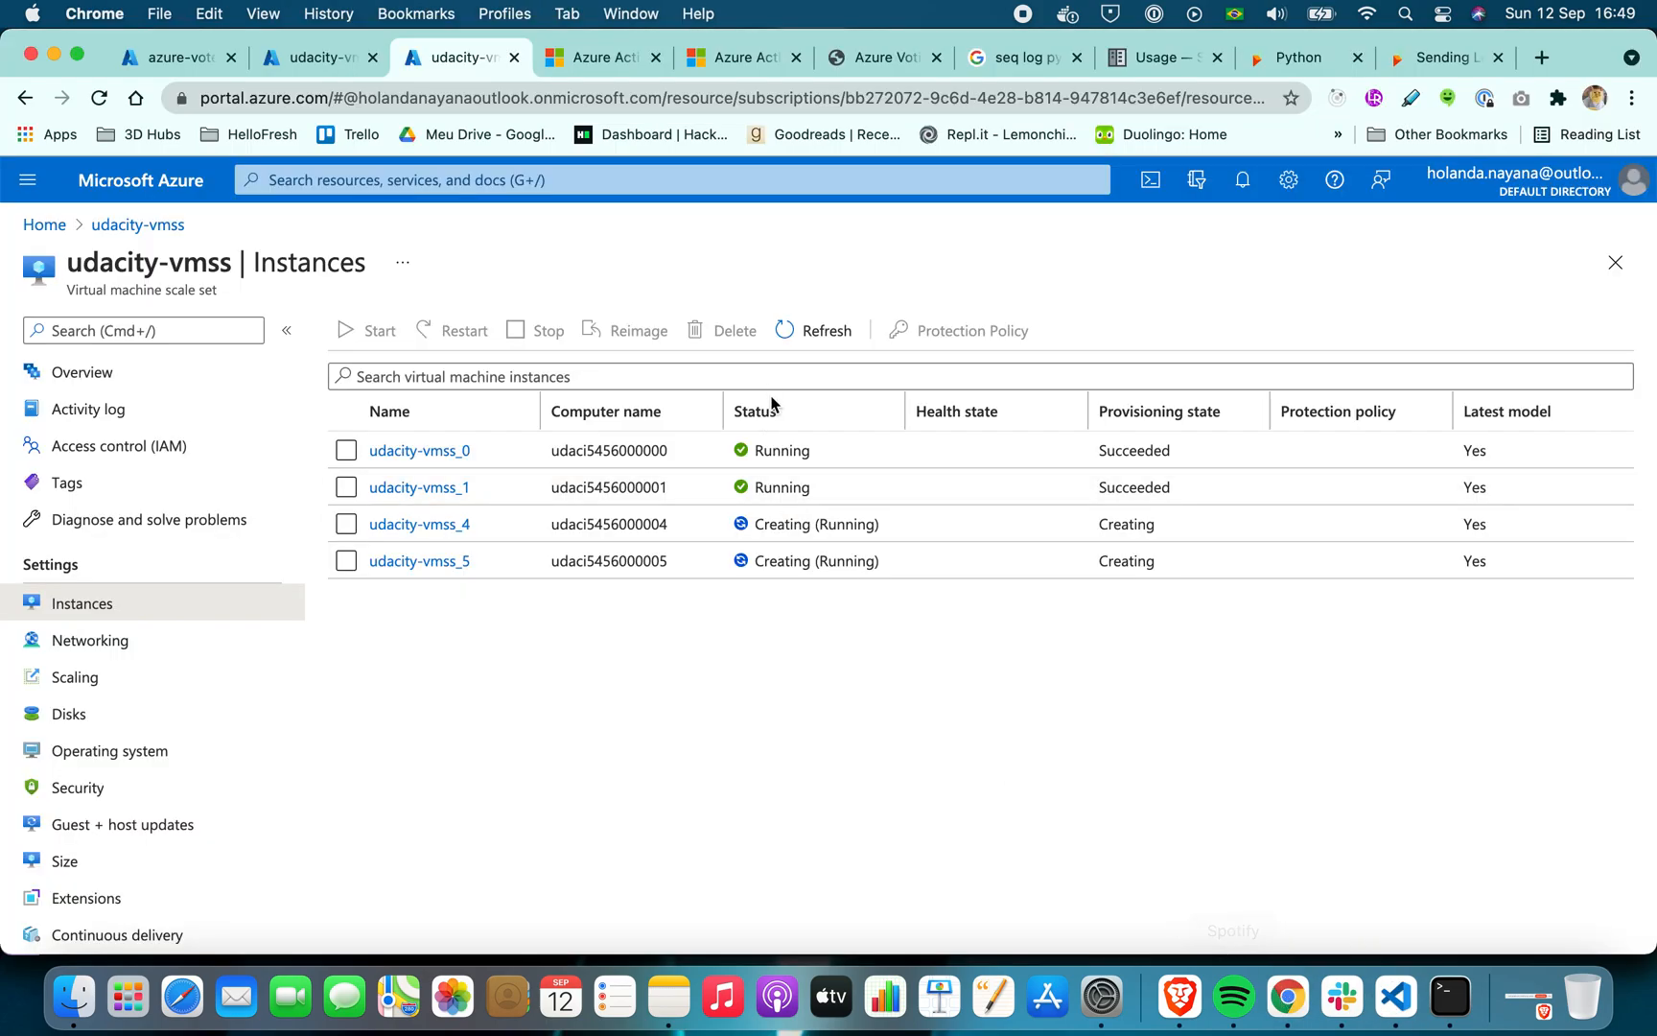
click(44, 224)
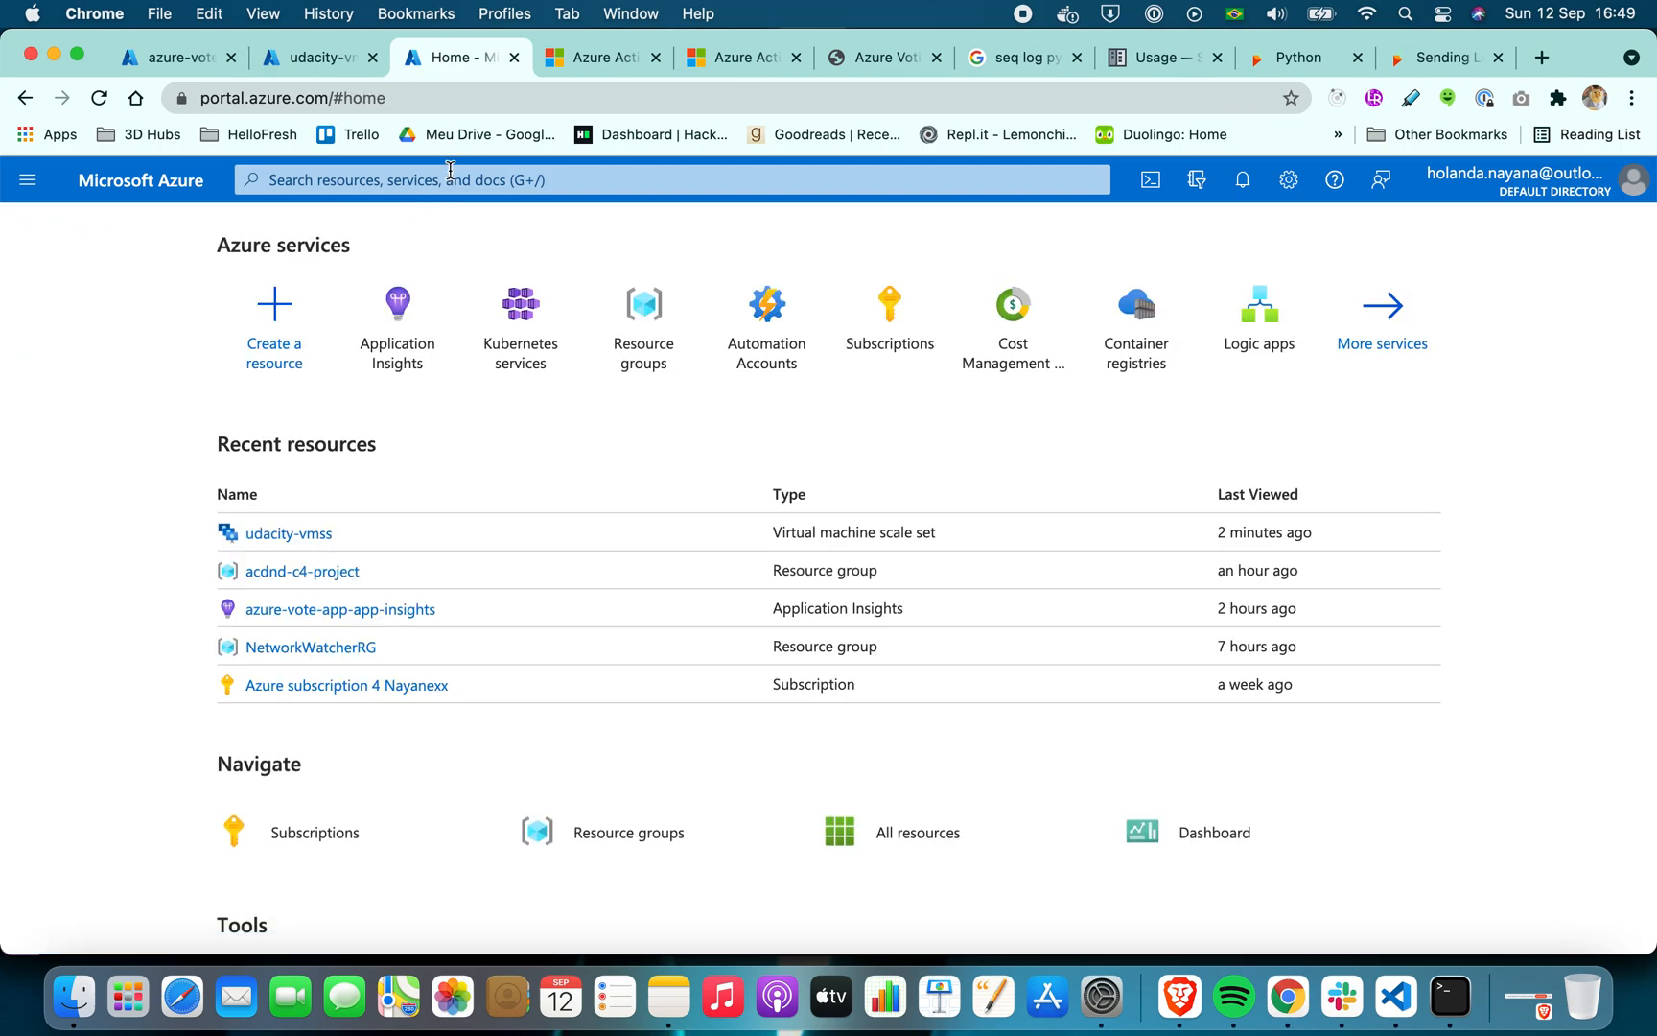
click(449, 179)
click(174, 401)
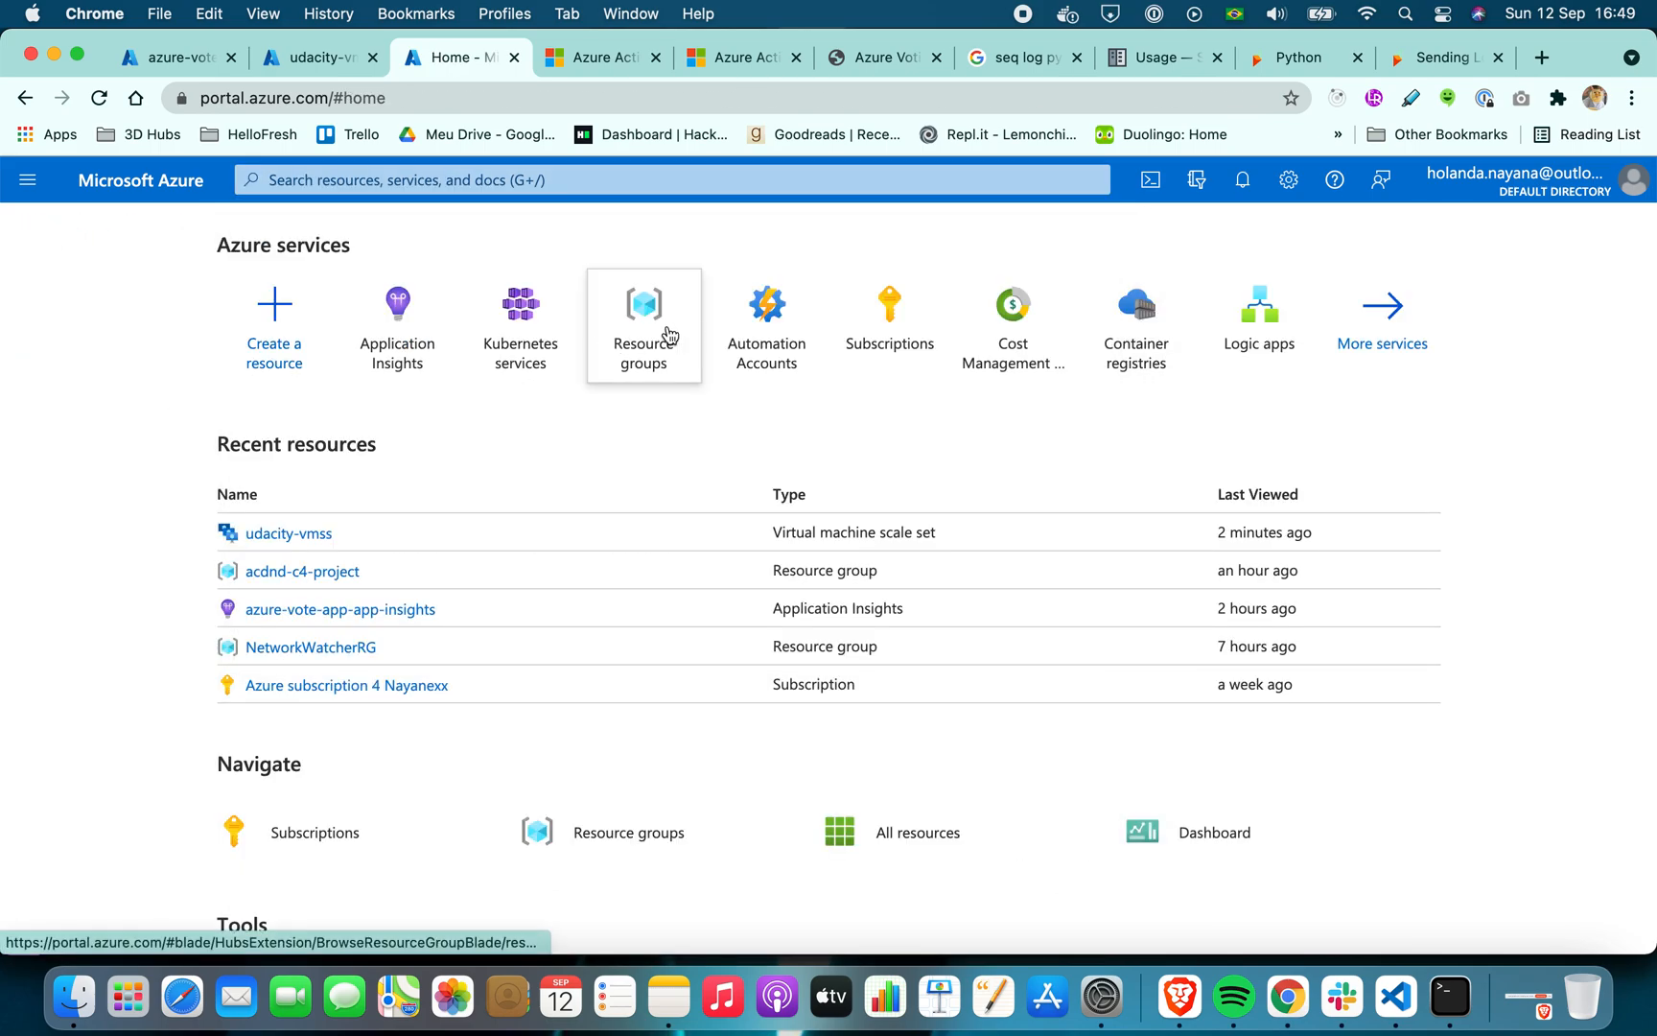
click(773, 319)
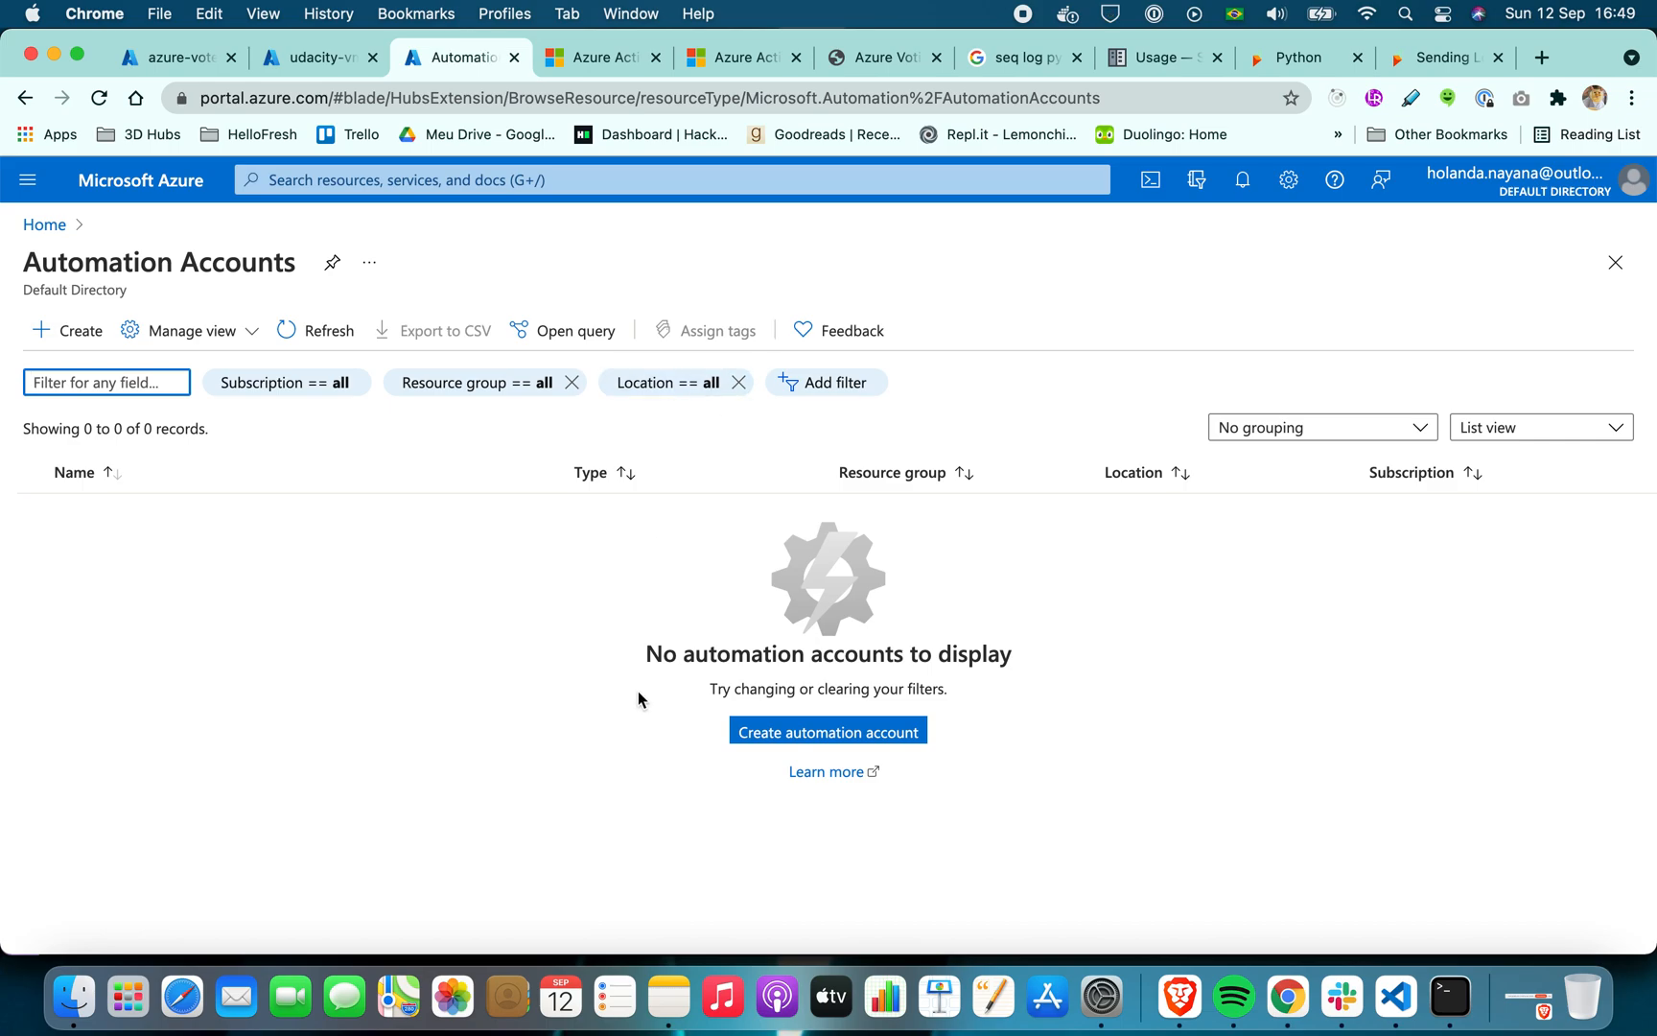
Create an automation account named vote-app-automation-acc in the acdnd-c4-project resource group
click(766, 738)
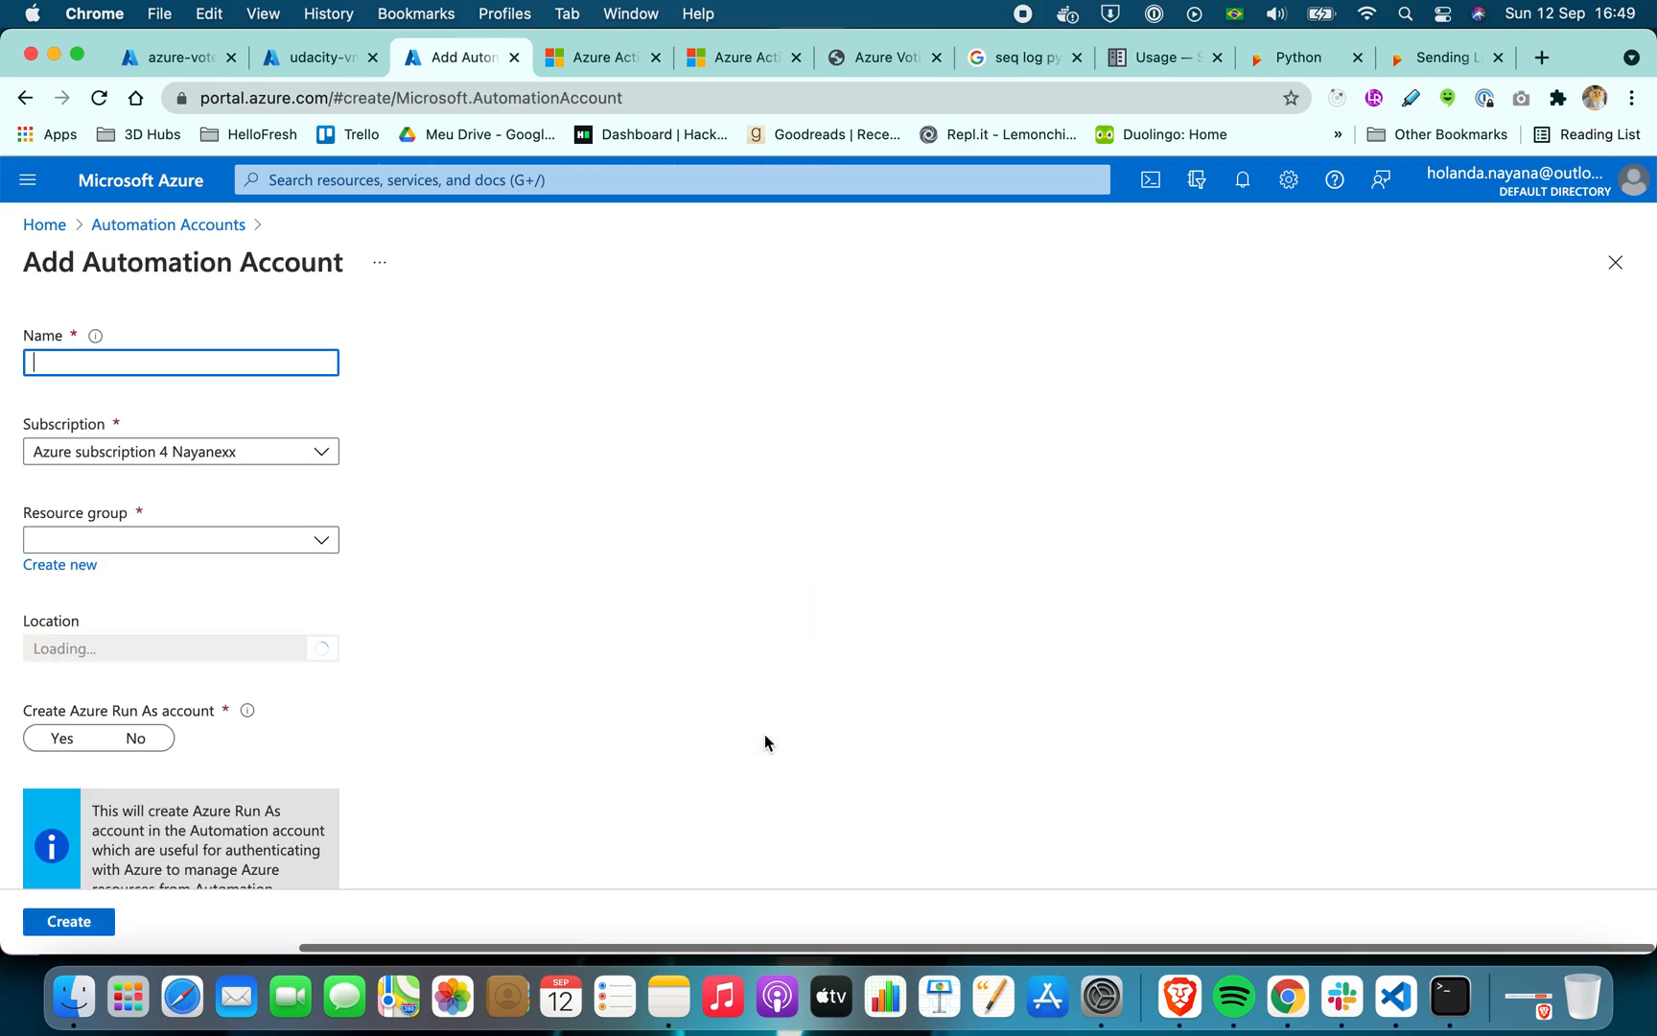
click(259, 362)
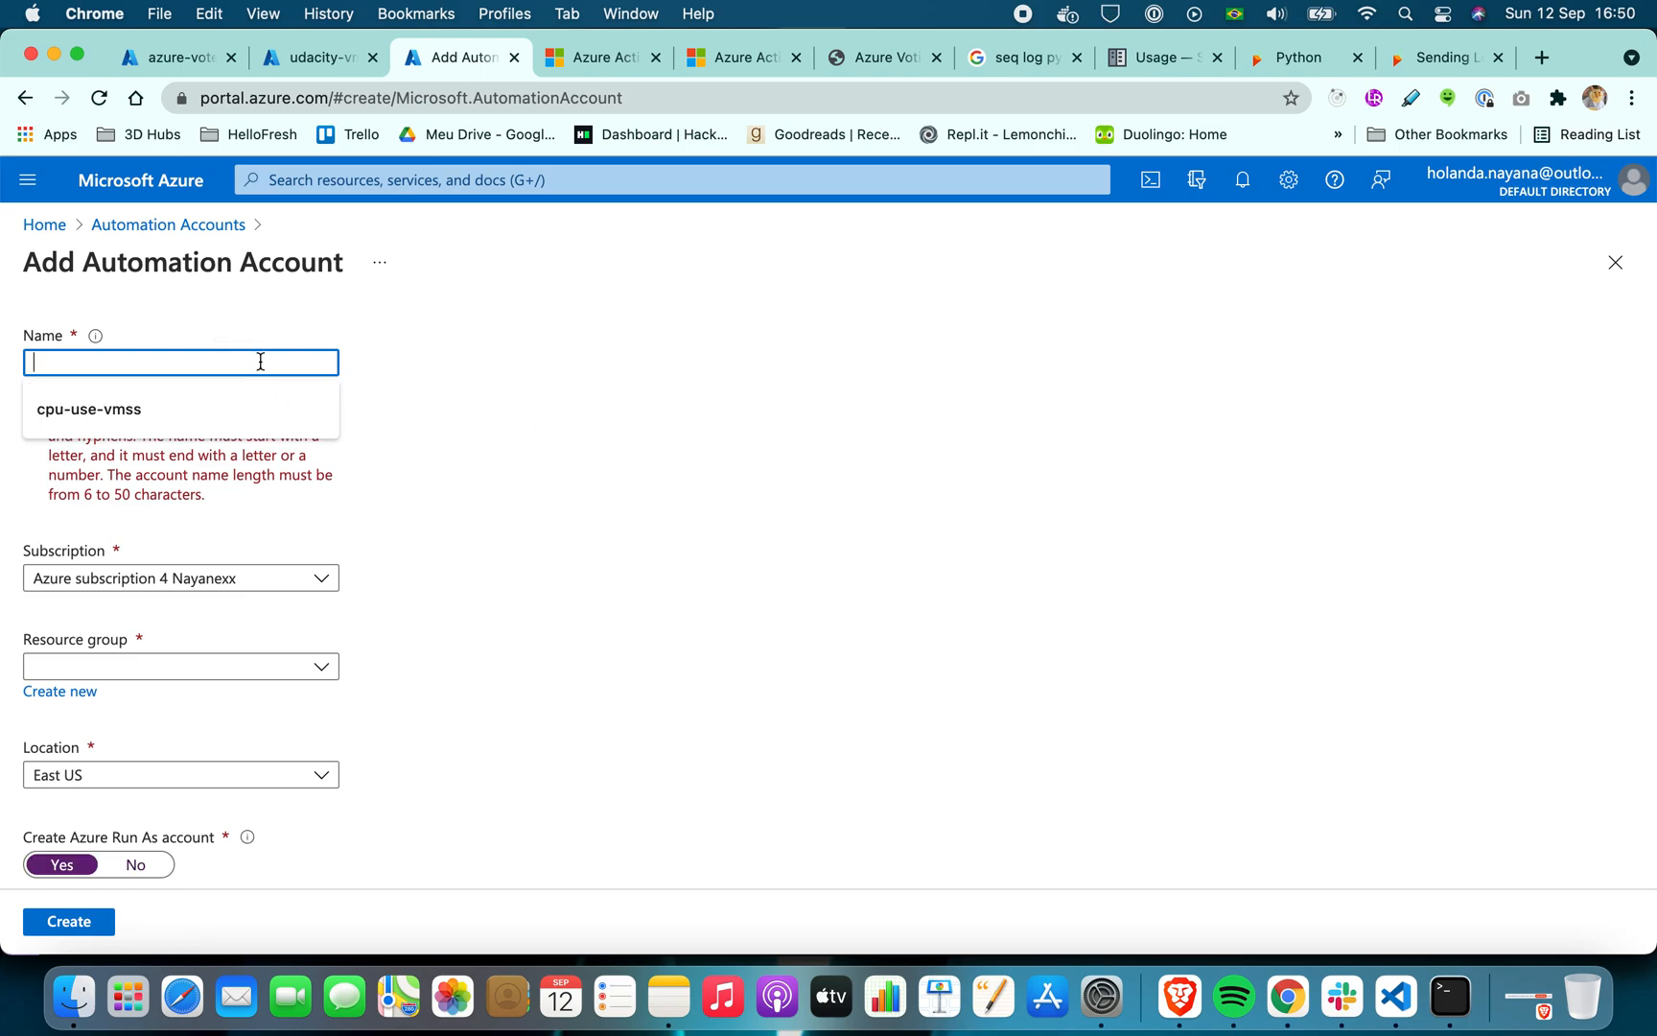
text(vote-app-automation-acc)
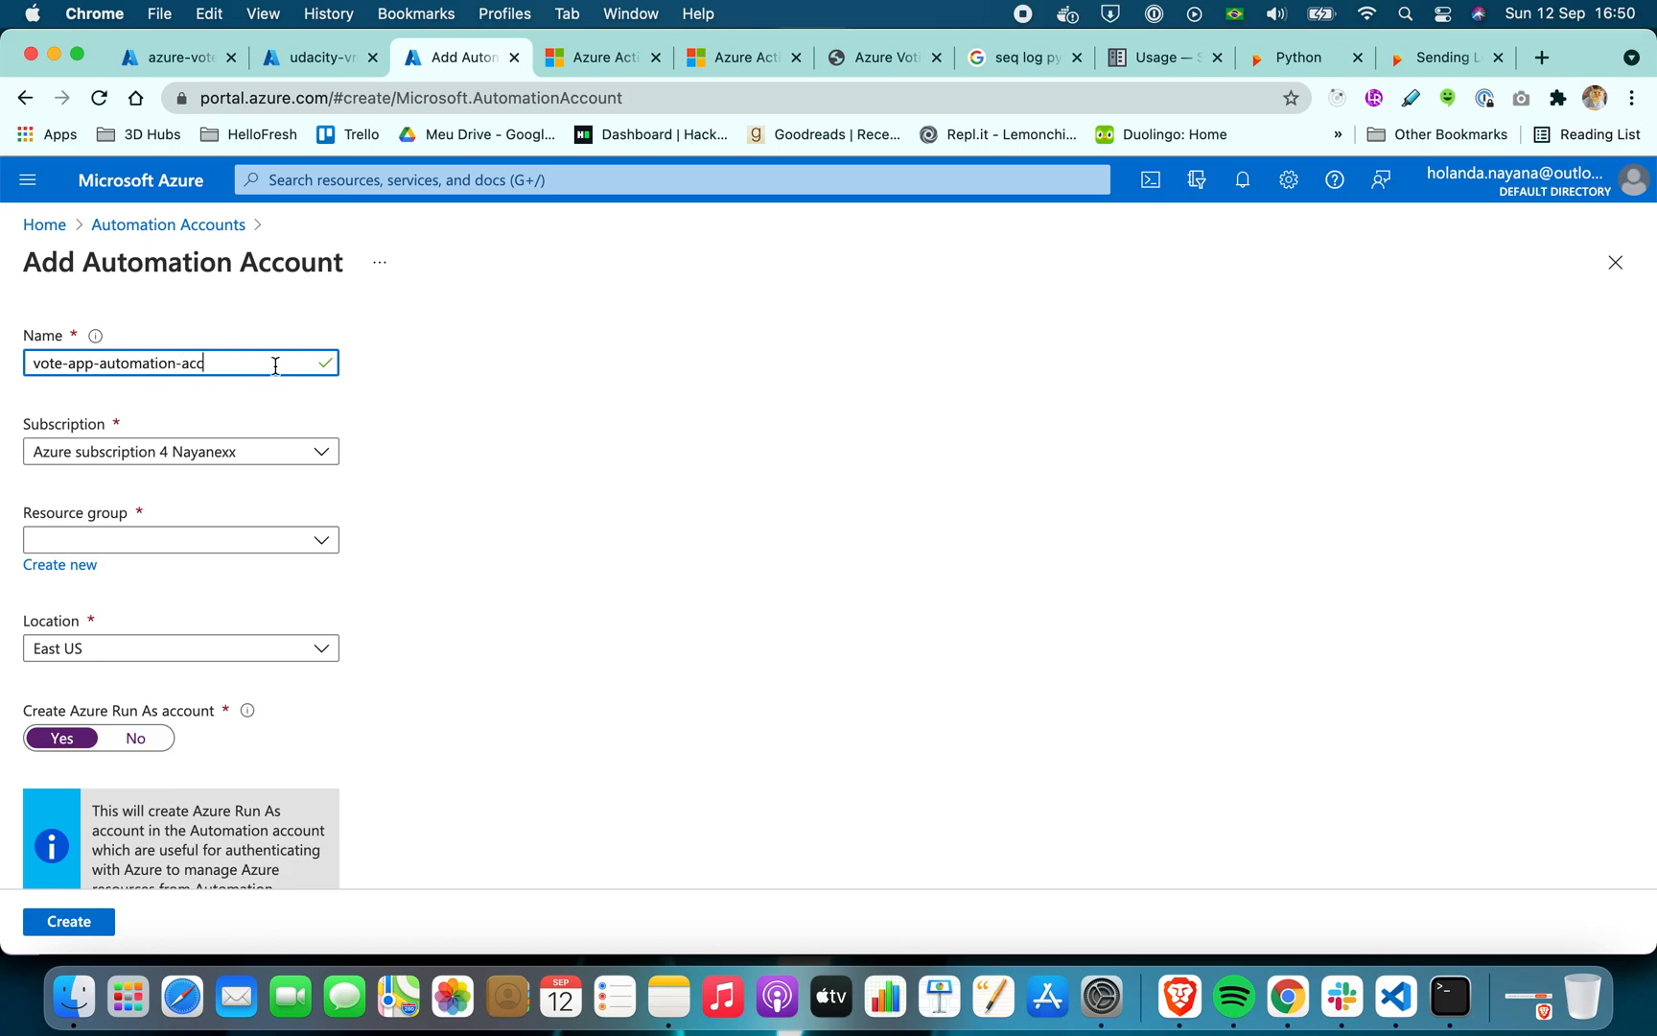
click(434, 539)
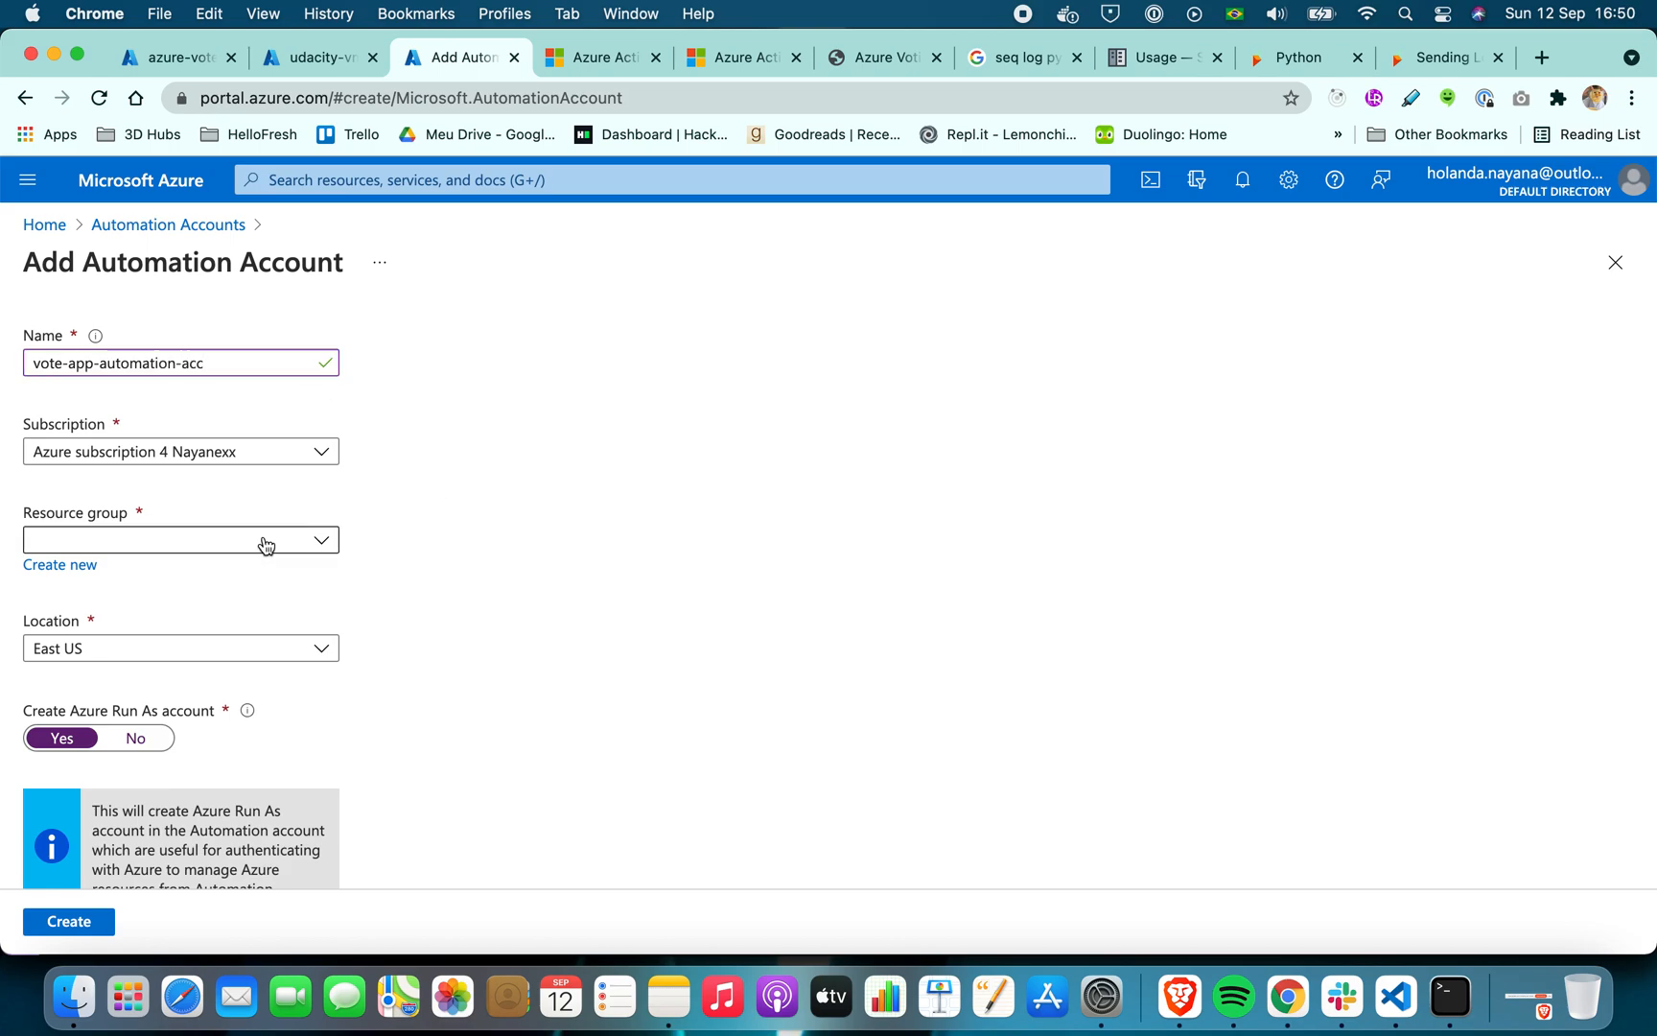
click(196, 542)
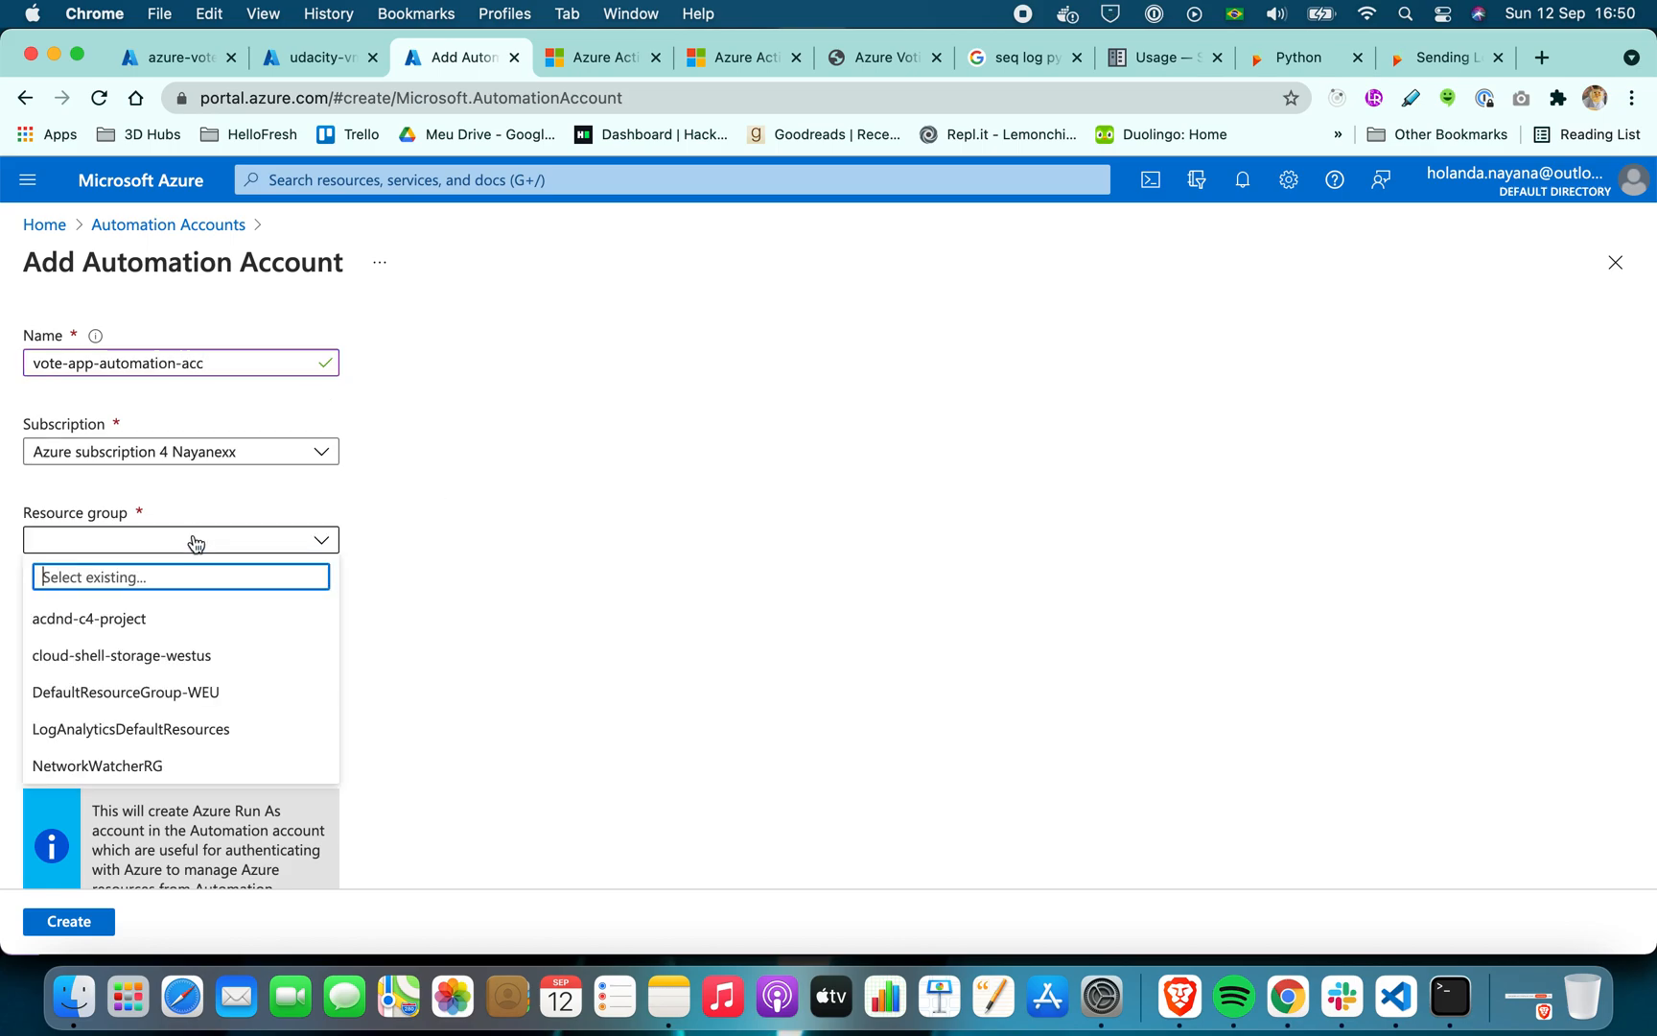
click(182, 621)
scroll(485, 585, down, 5)
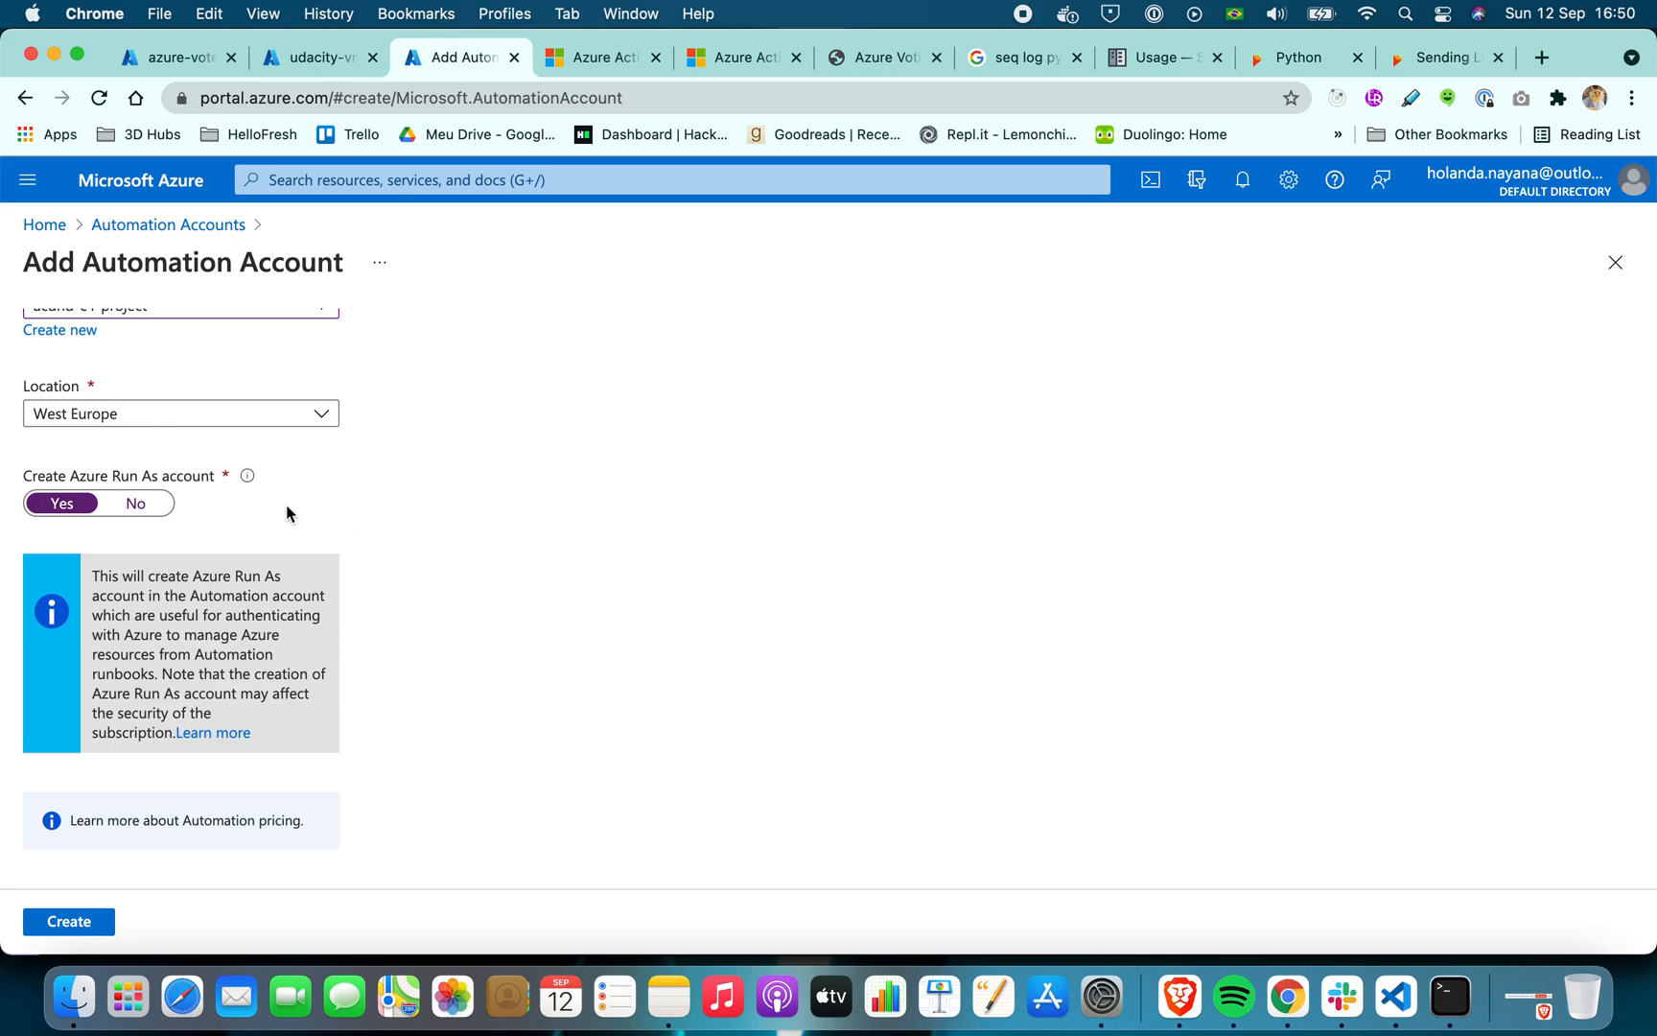
click(93, 920)
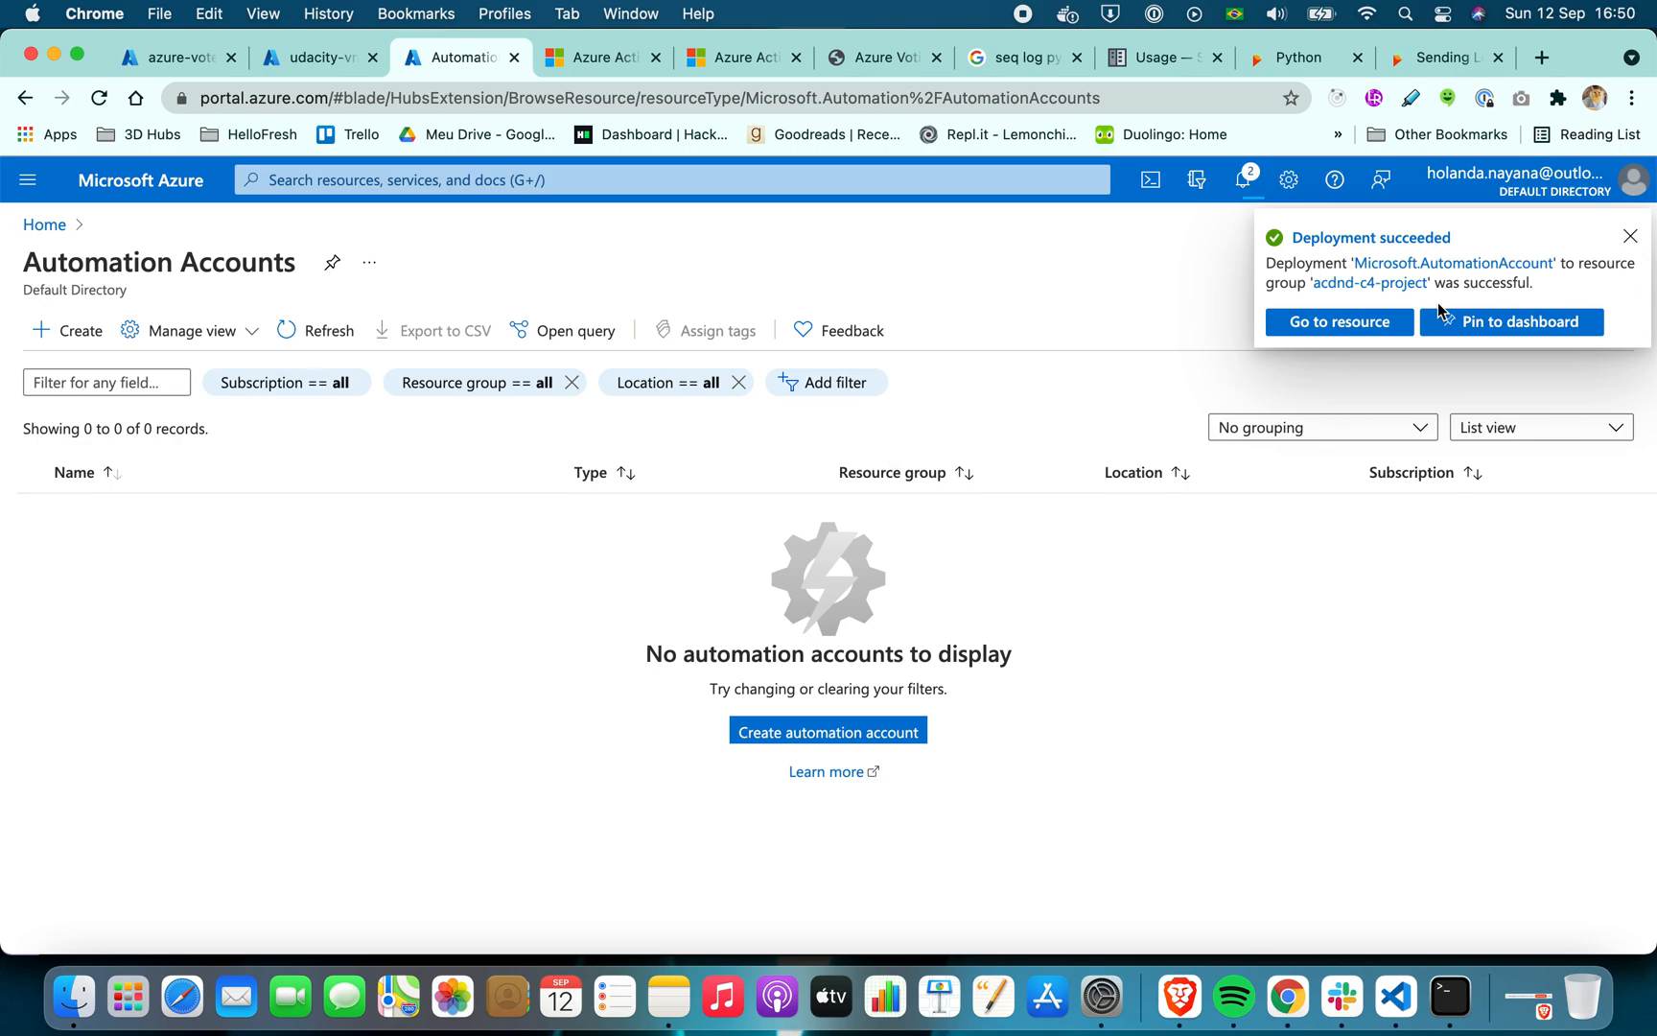
Open the runbooks of the vote-app-automation-acc account and browse the runbook gallery
click(1387, 324)
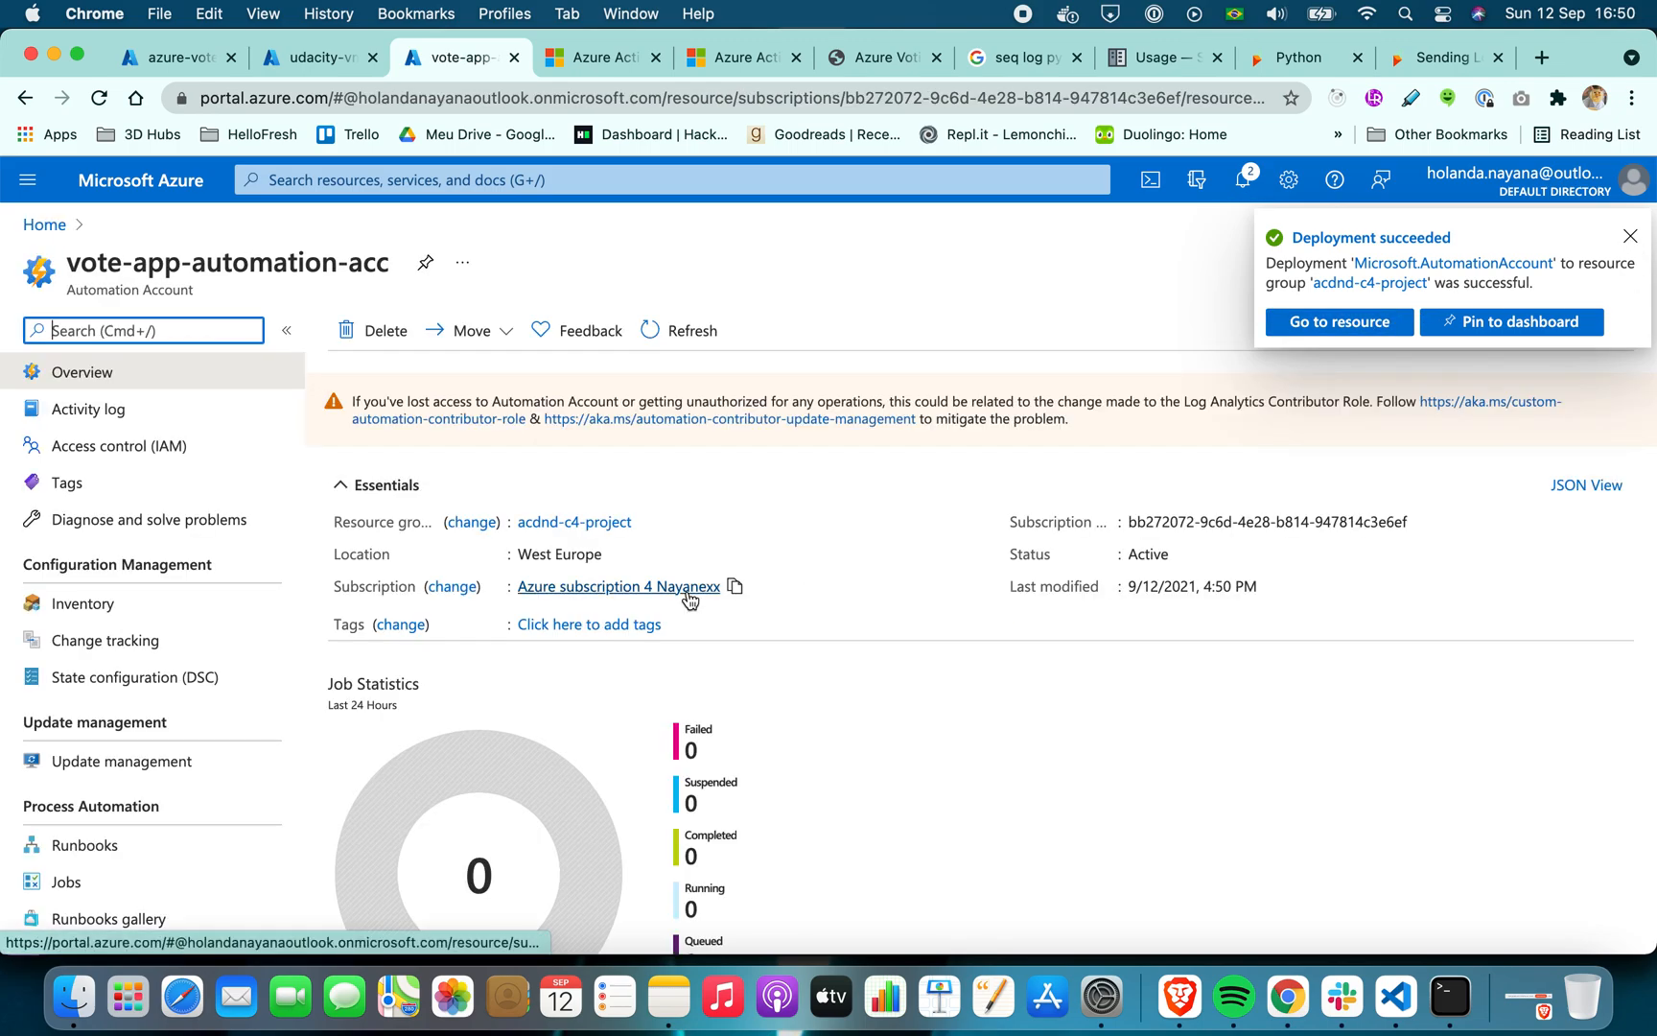
scroll(122, 581, down, 5)
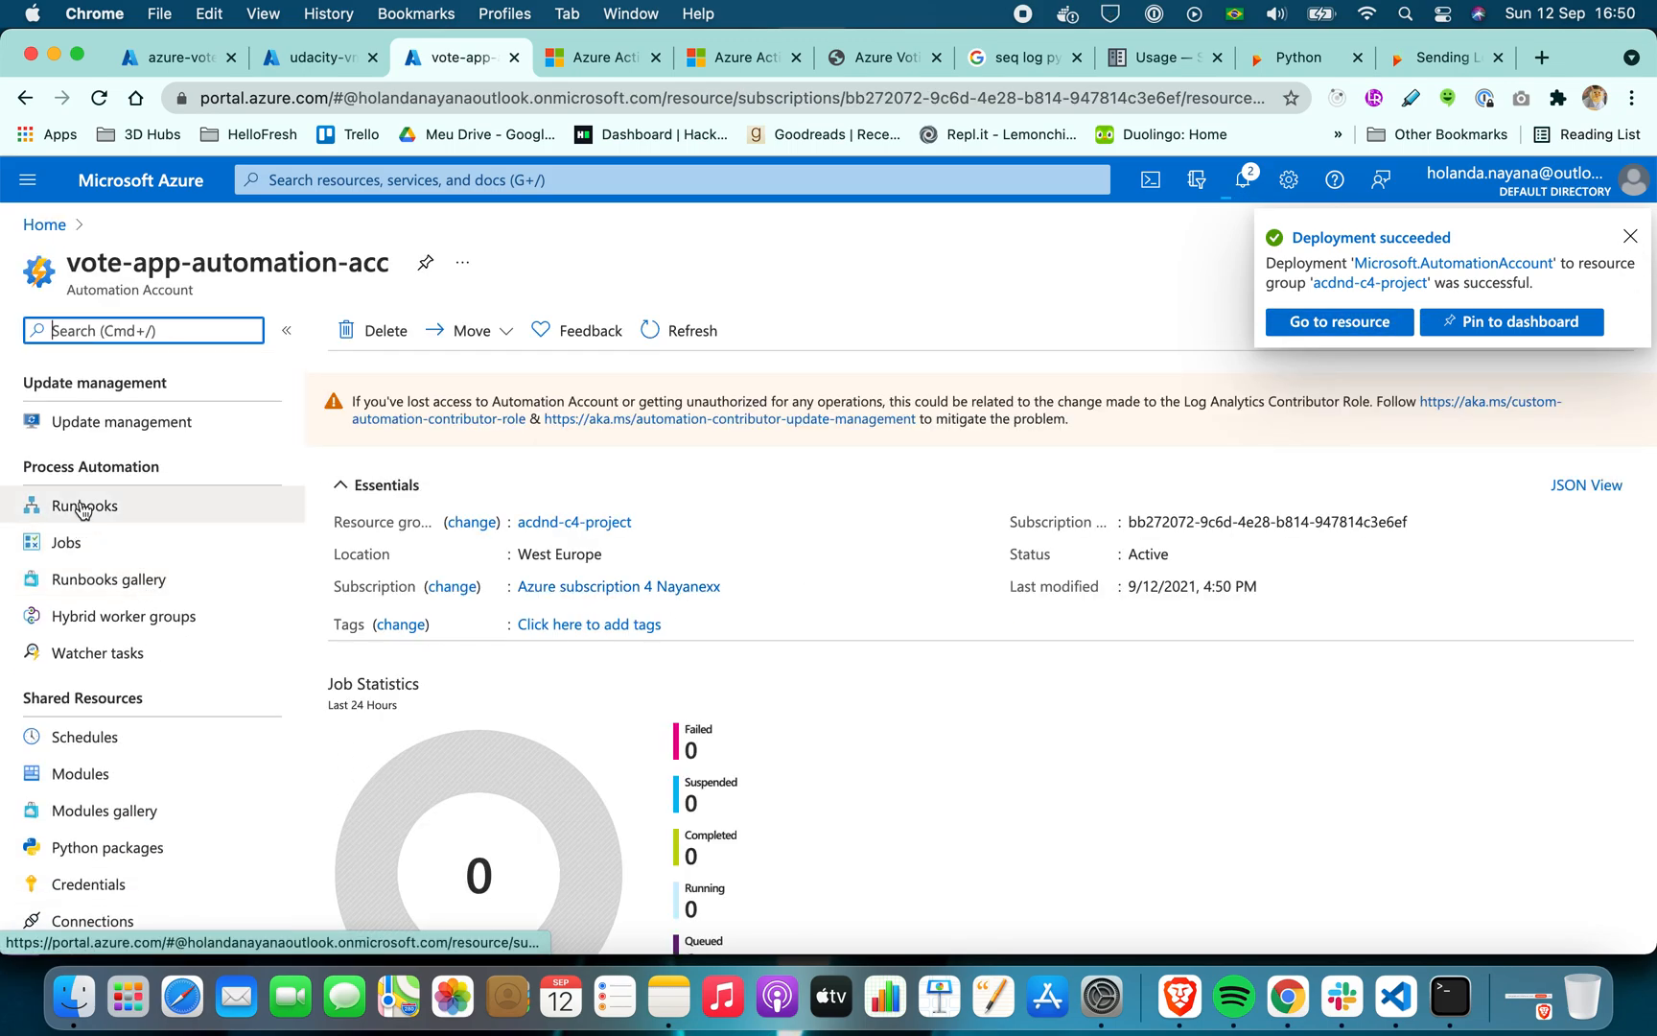
click(80, 507)
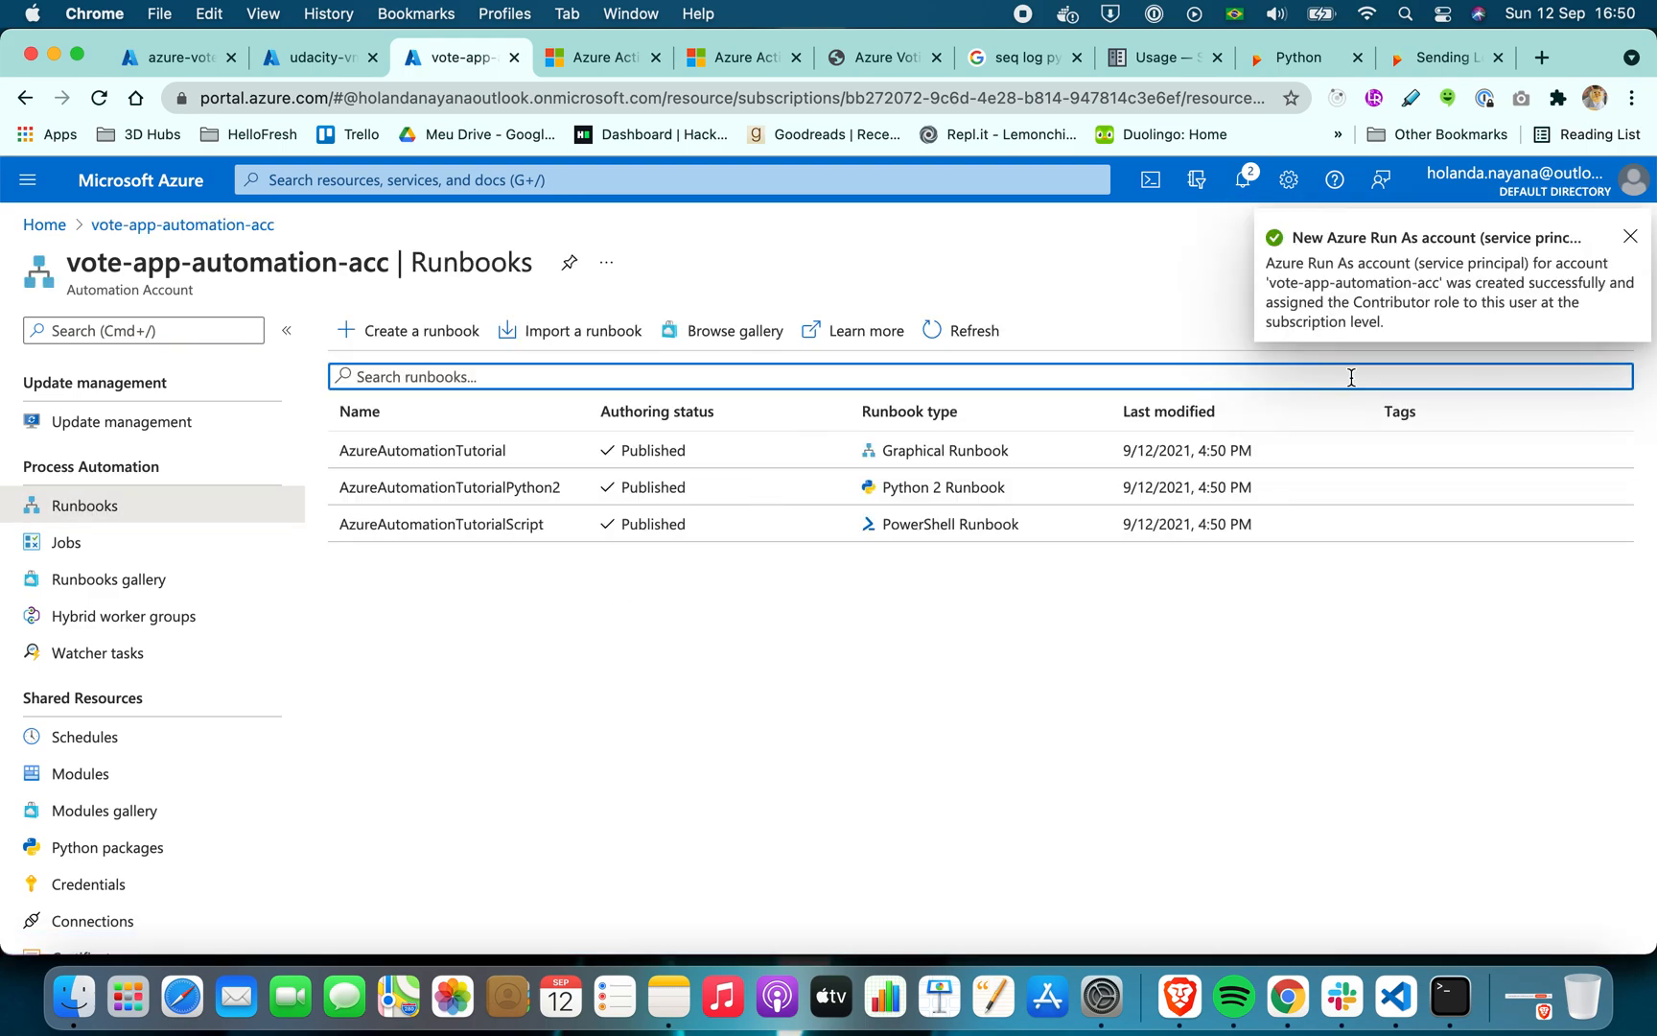
click(1630, 238)
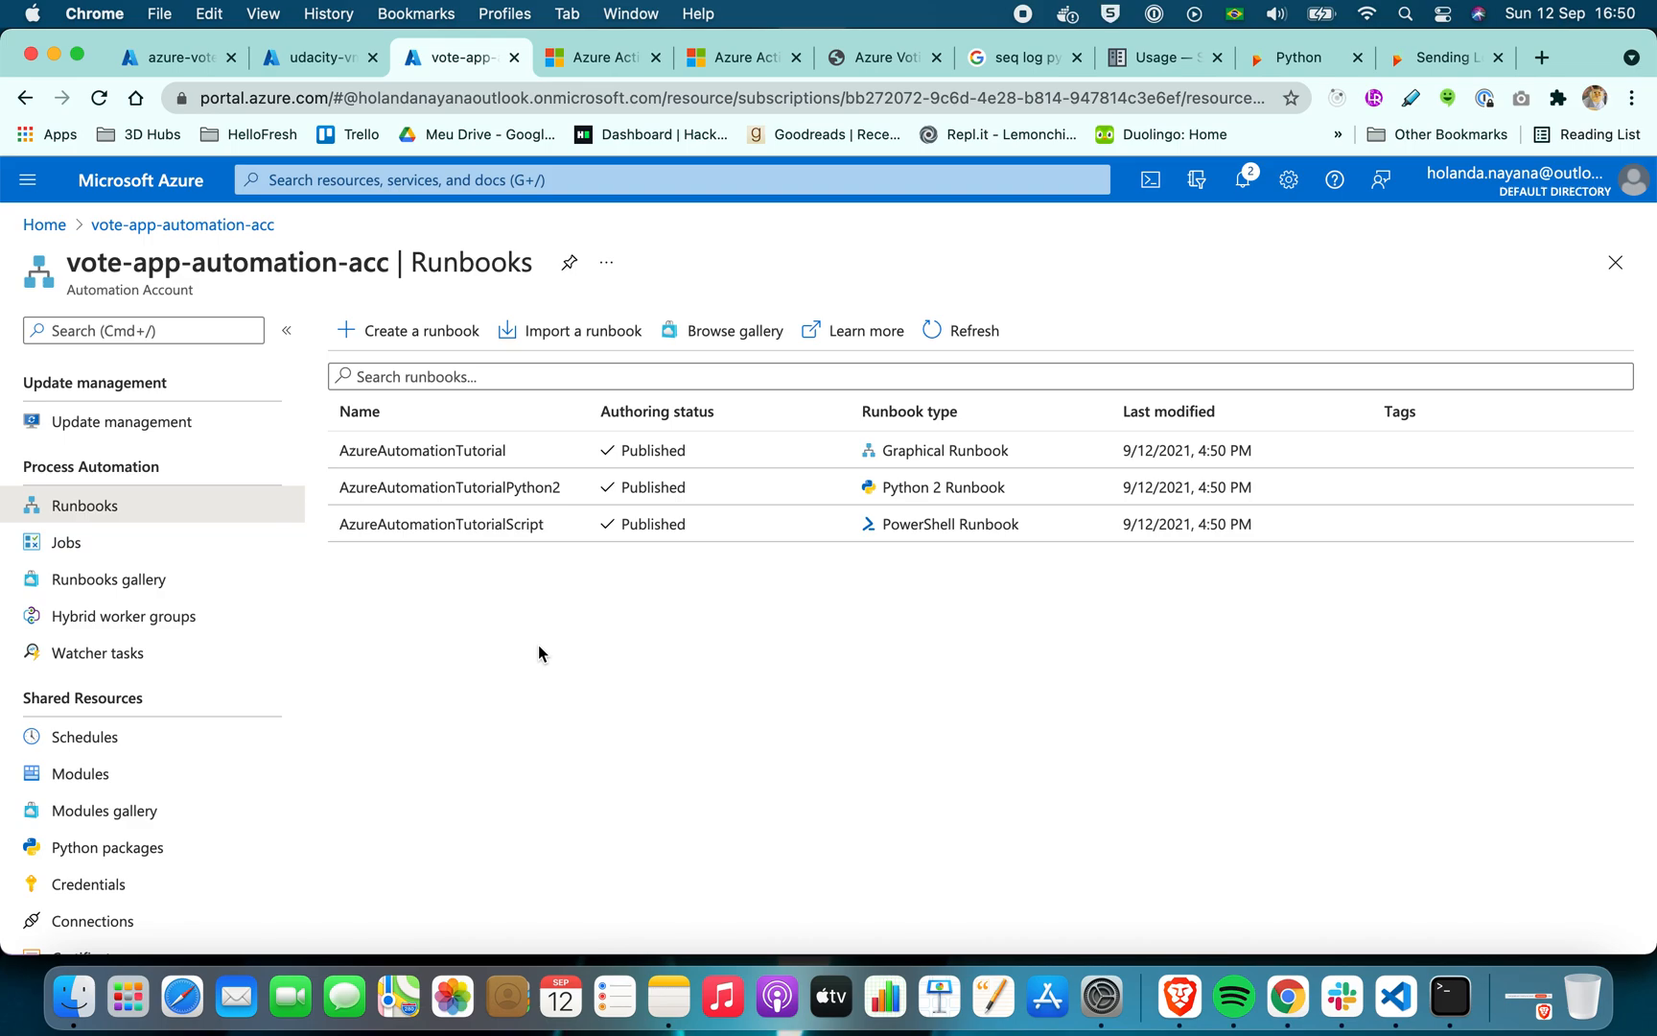
click(748, 330)
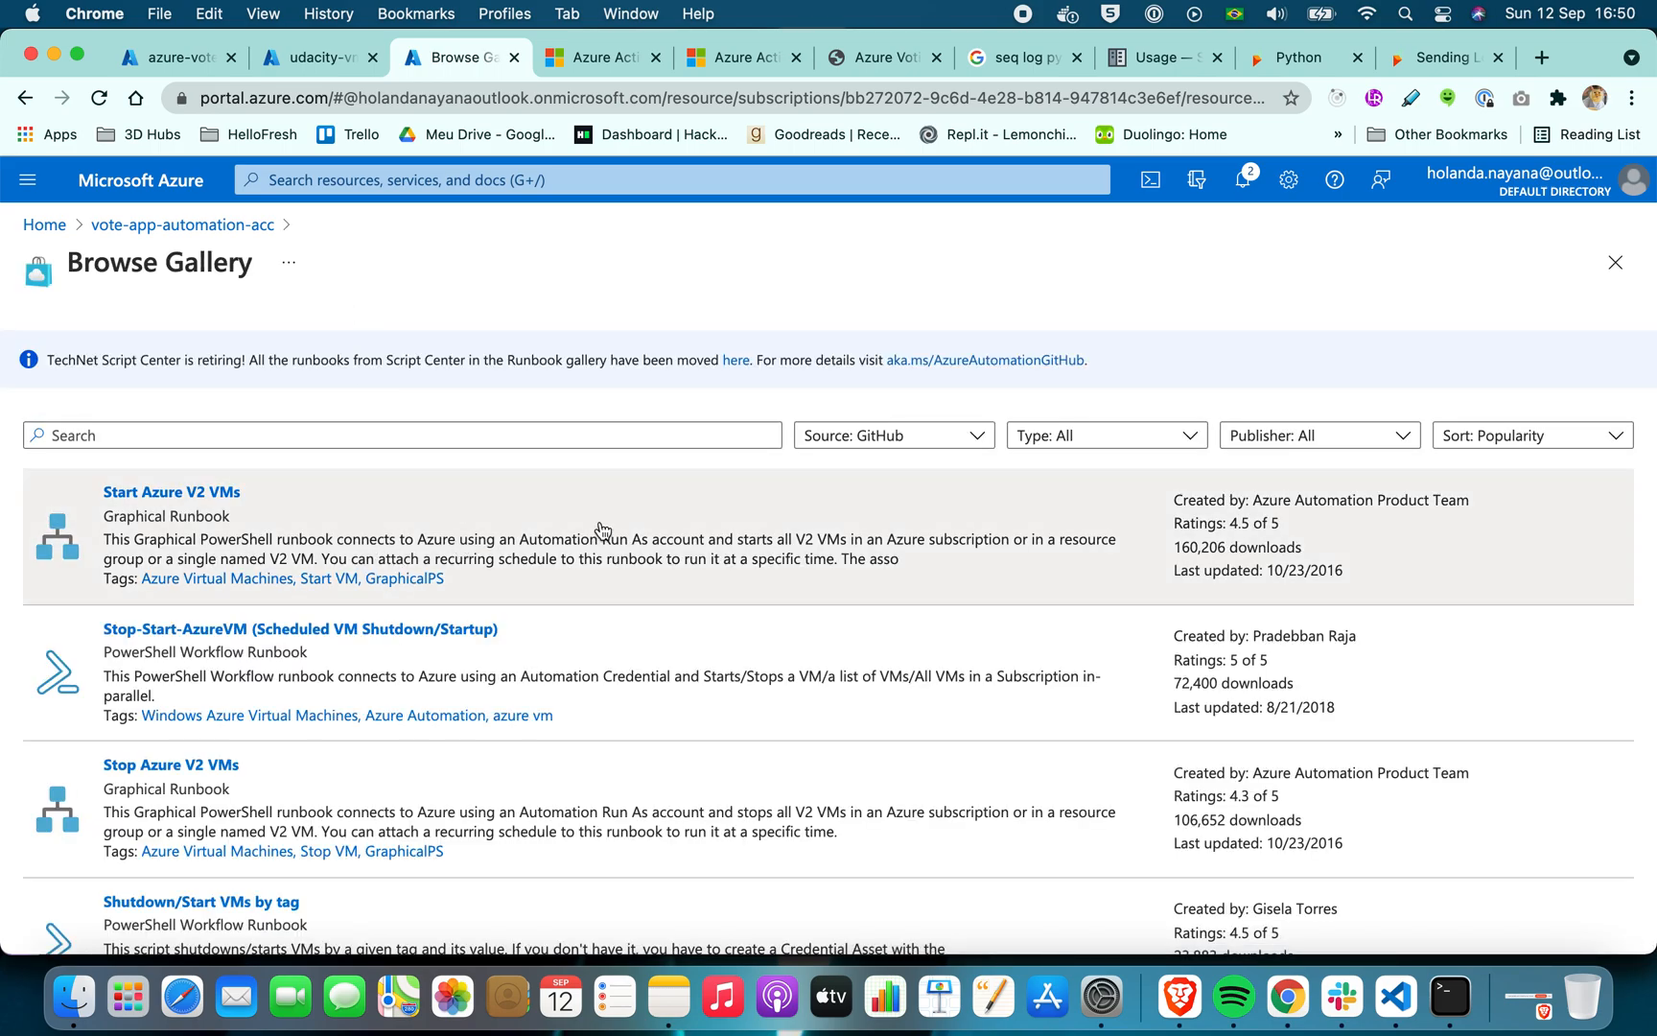
Search the runbook gallery for vmss and set the source to PowerShell Gallery
click(681, 435)
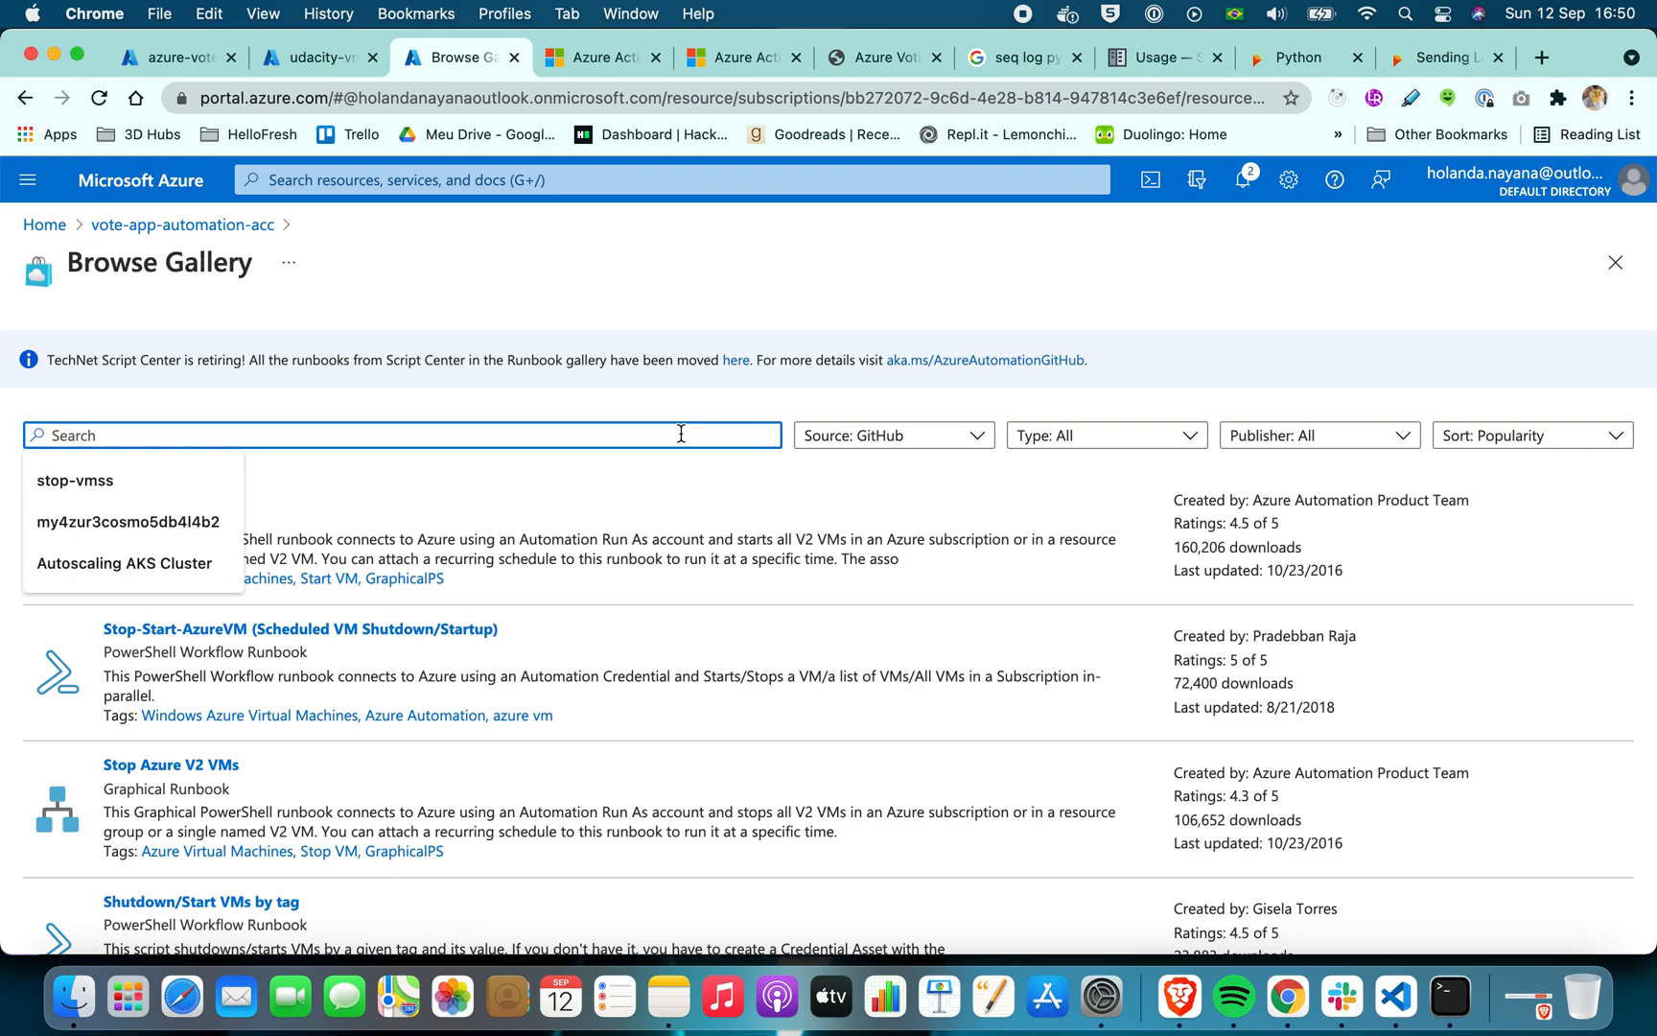
text(vmss)
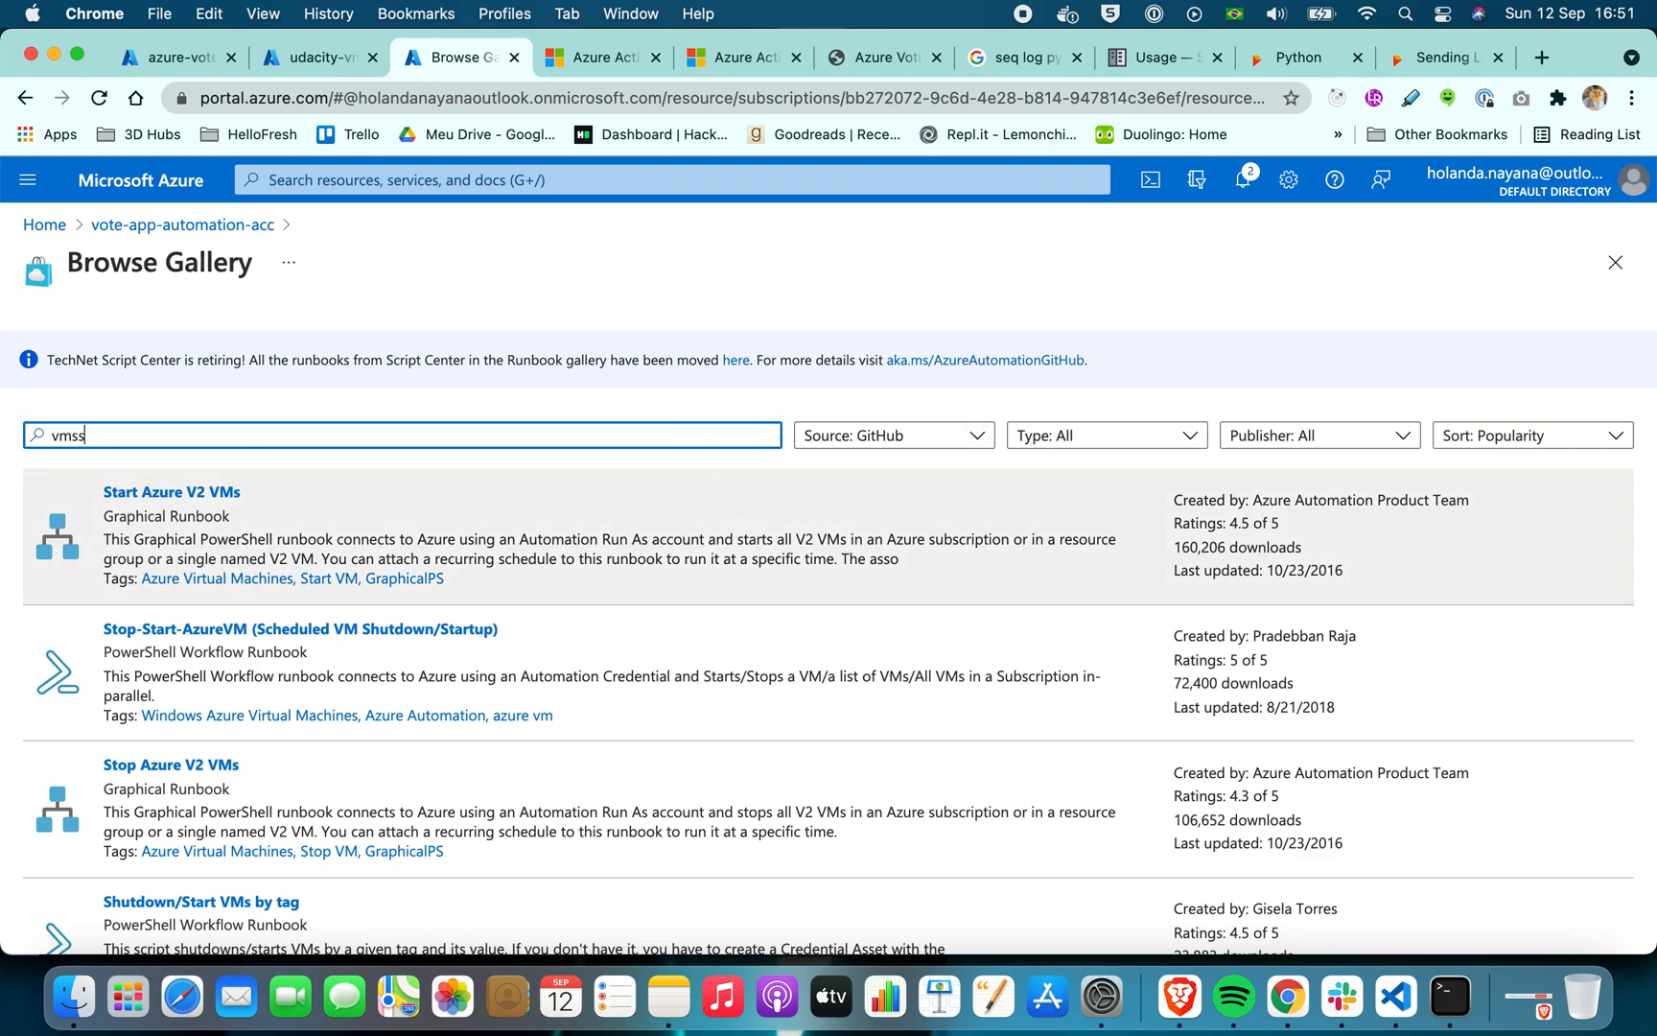
scroll(732, 715, down, 1)
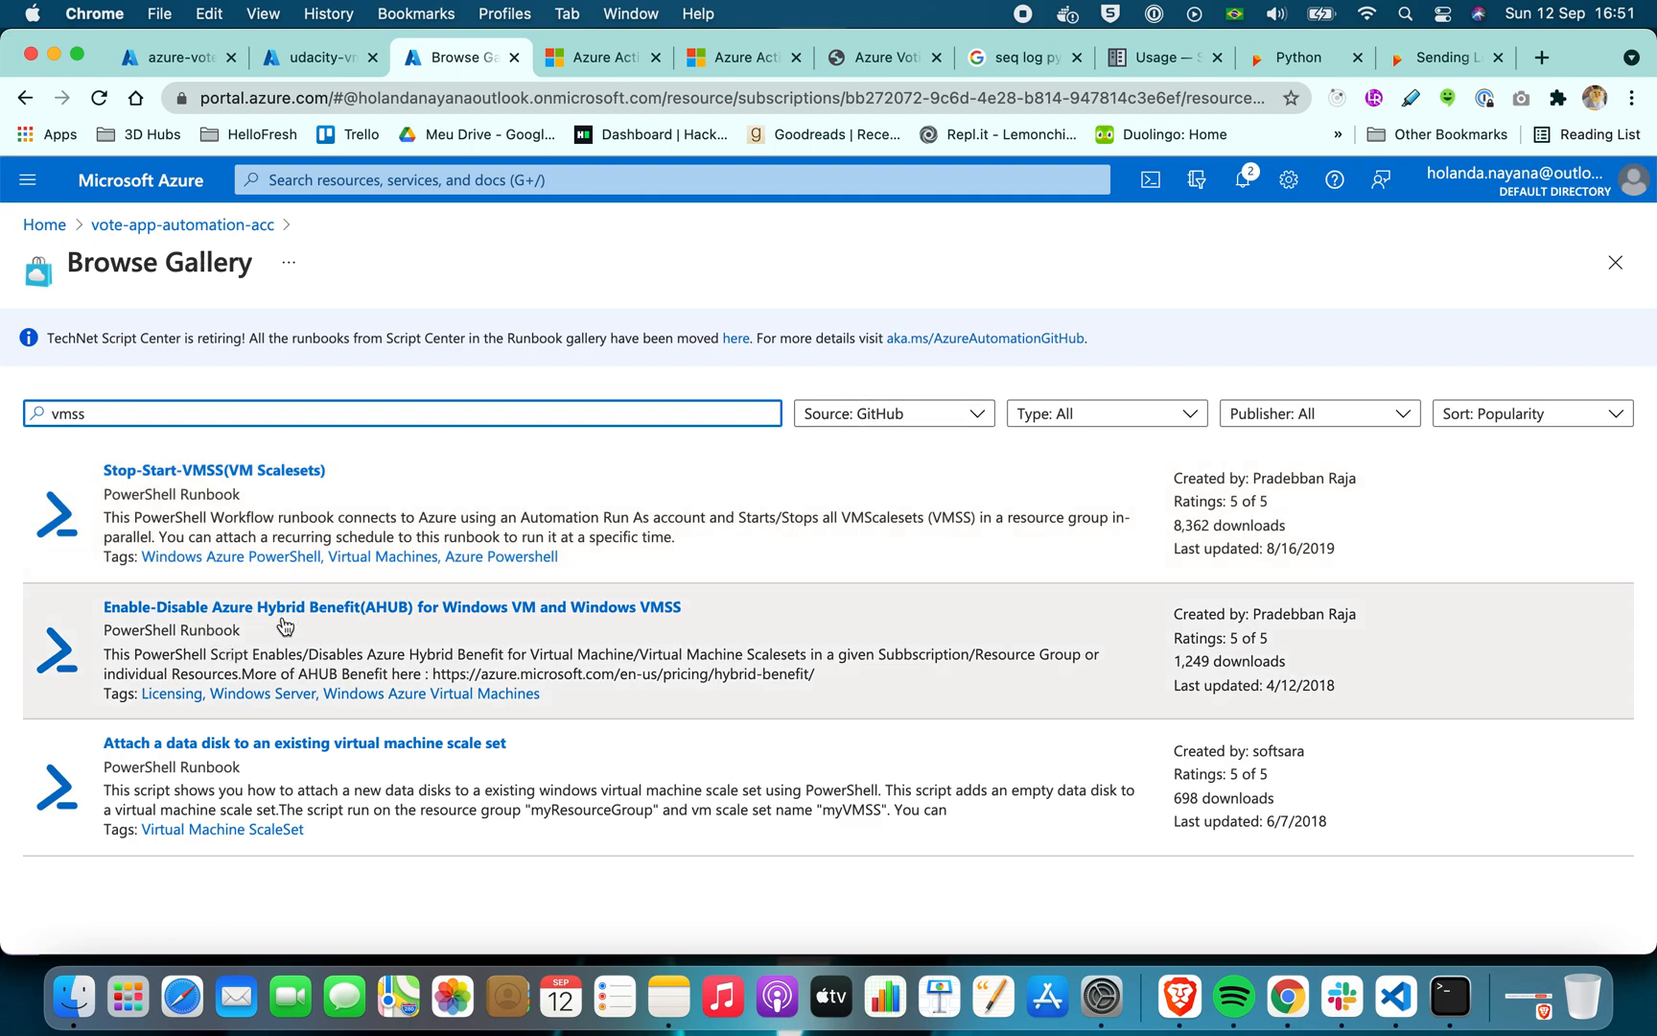
click(848, 423)
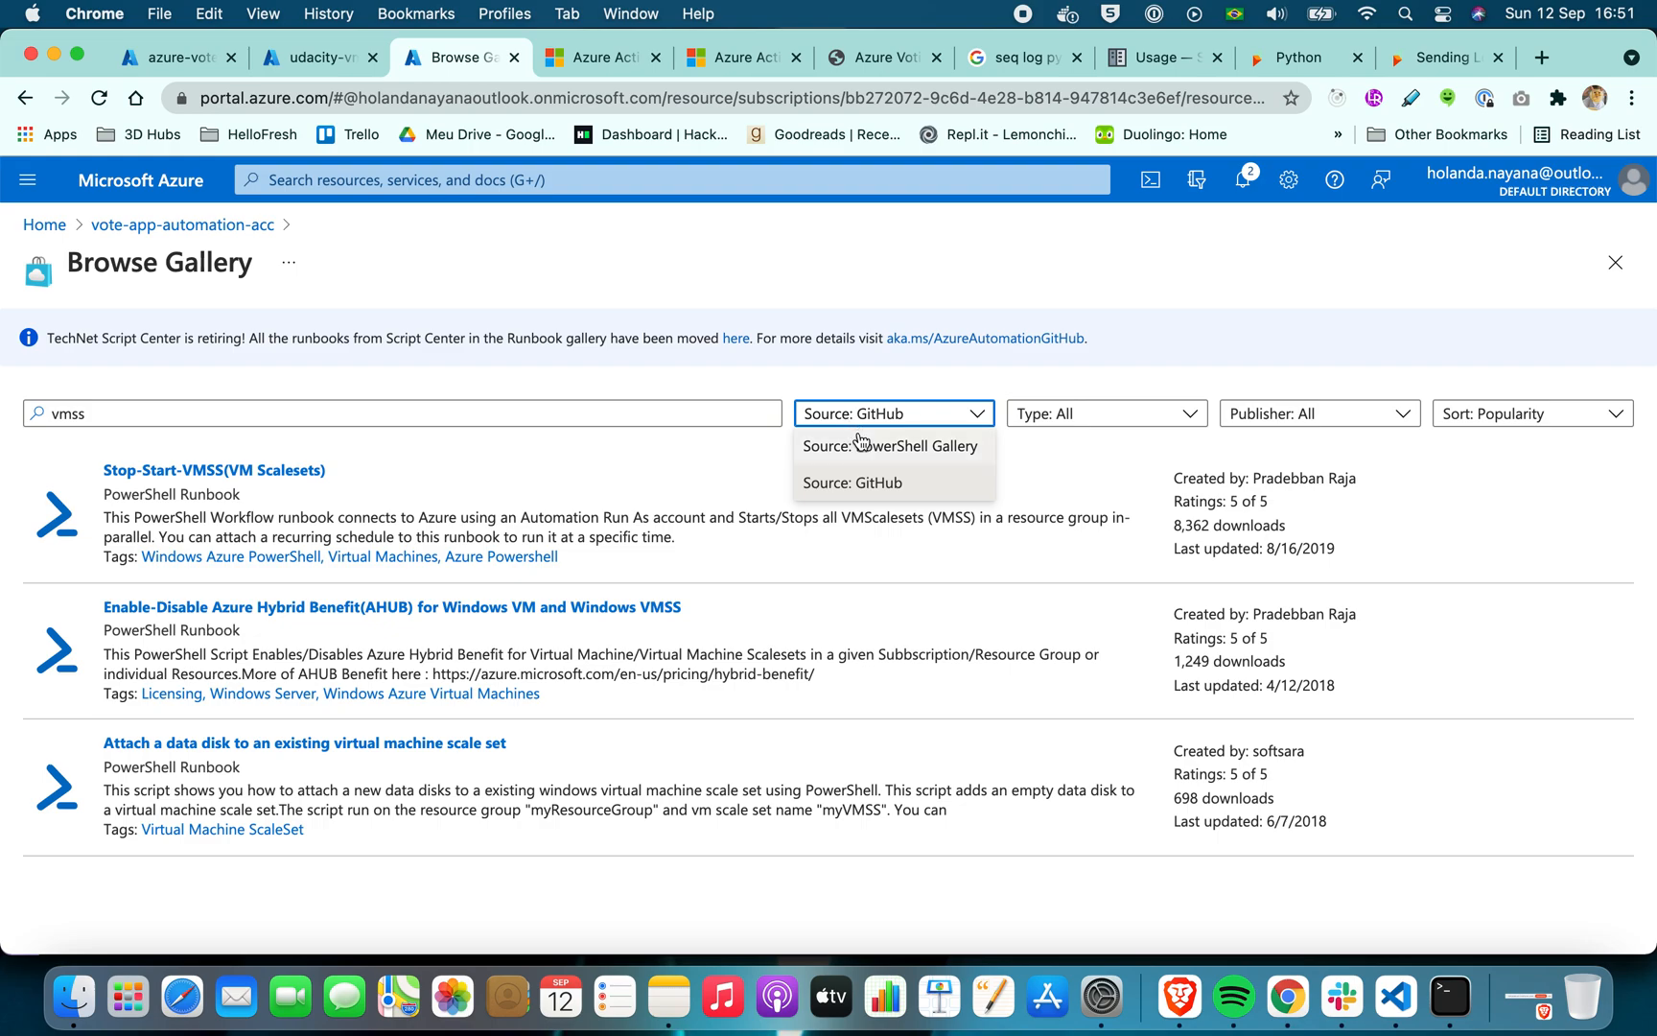
click(887, 452)
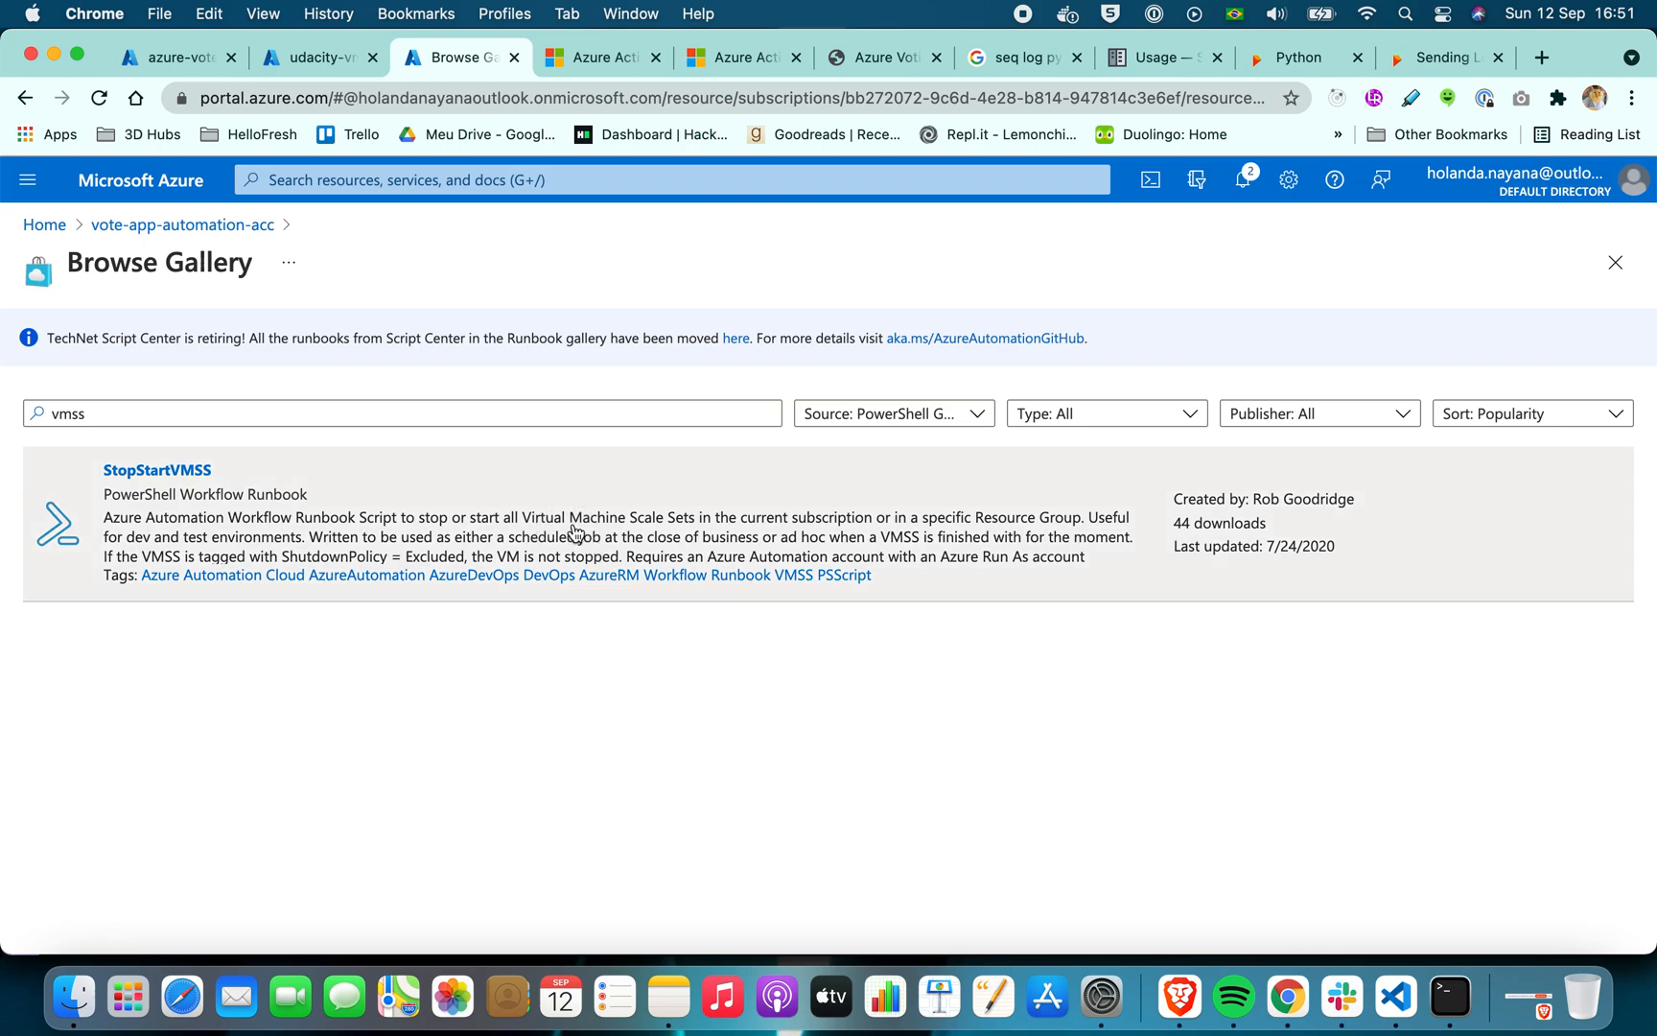
Import the StopStartVMSS gallery runbook into the automation account under the name stop-start-vmss
click(575, 534)
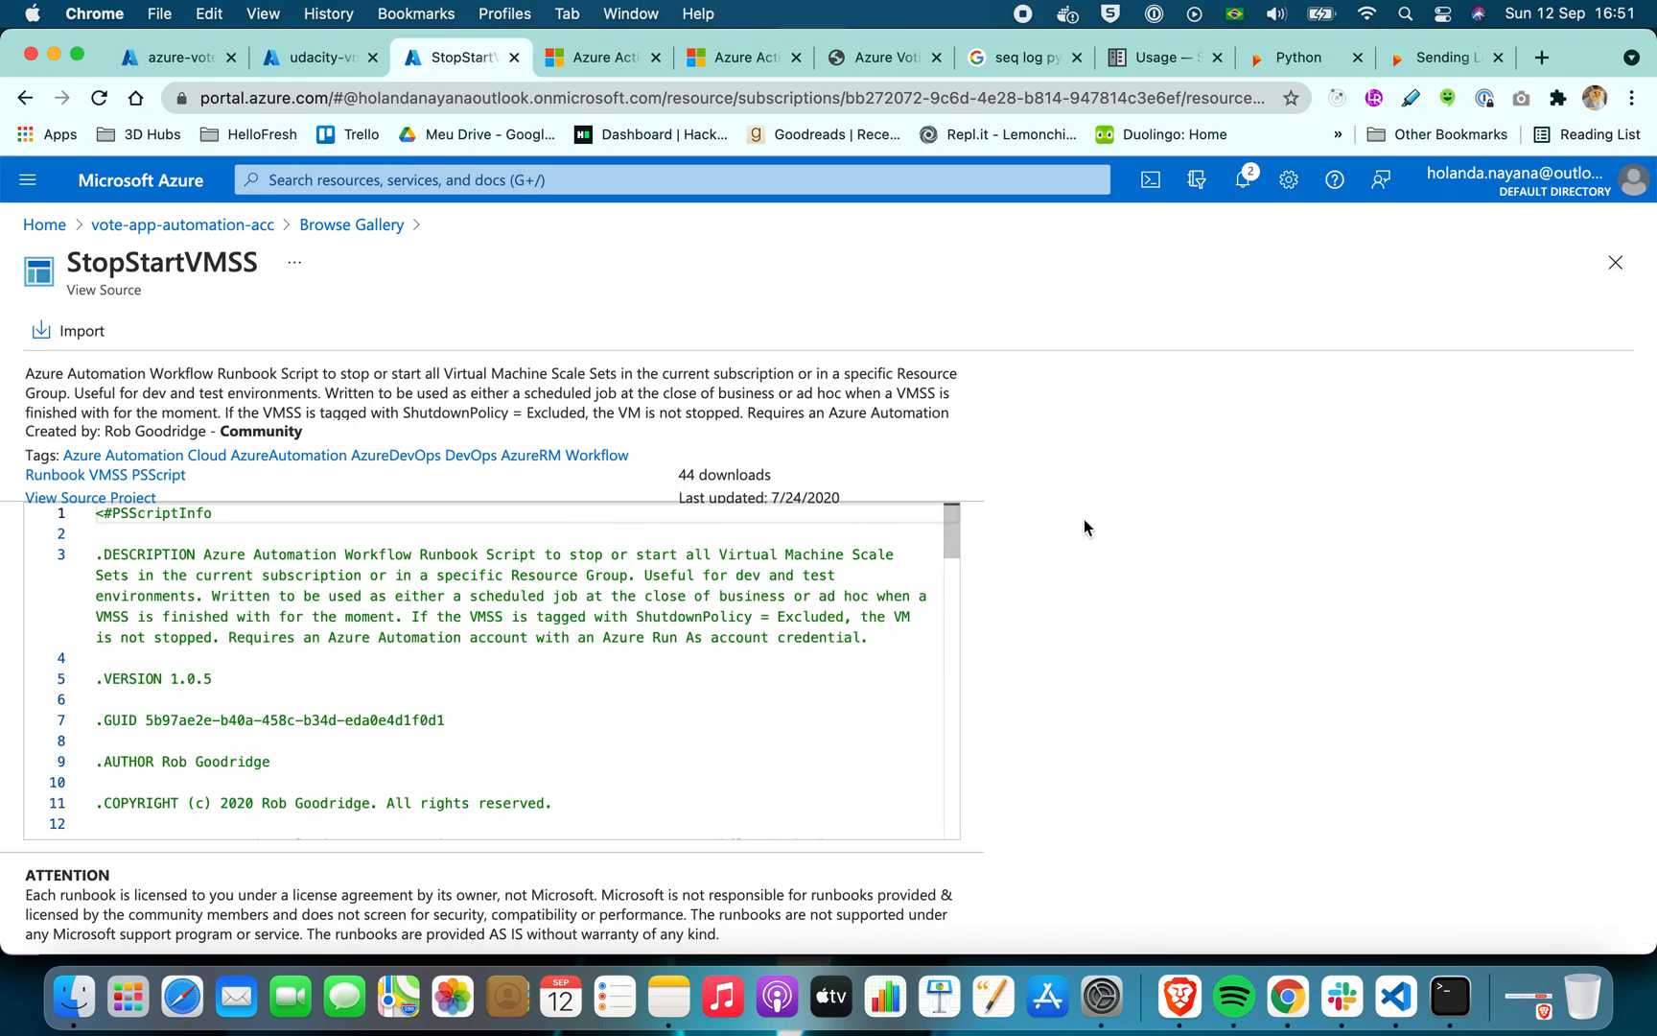
click(96, 338)
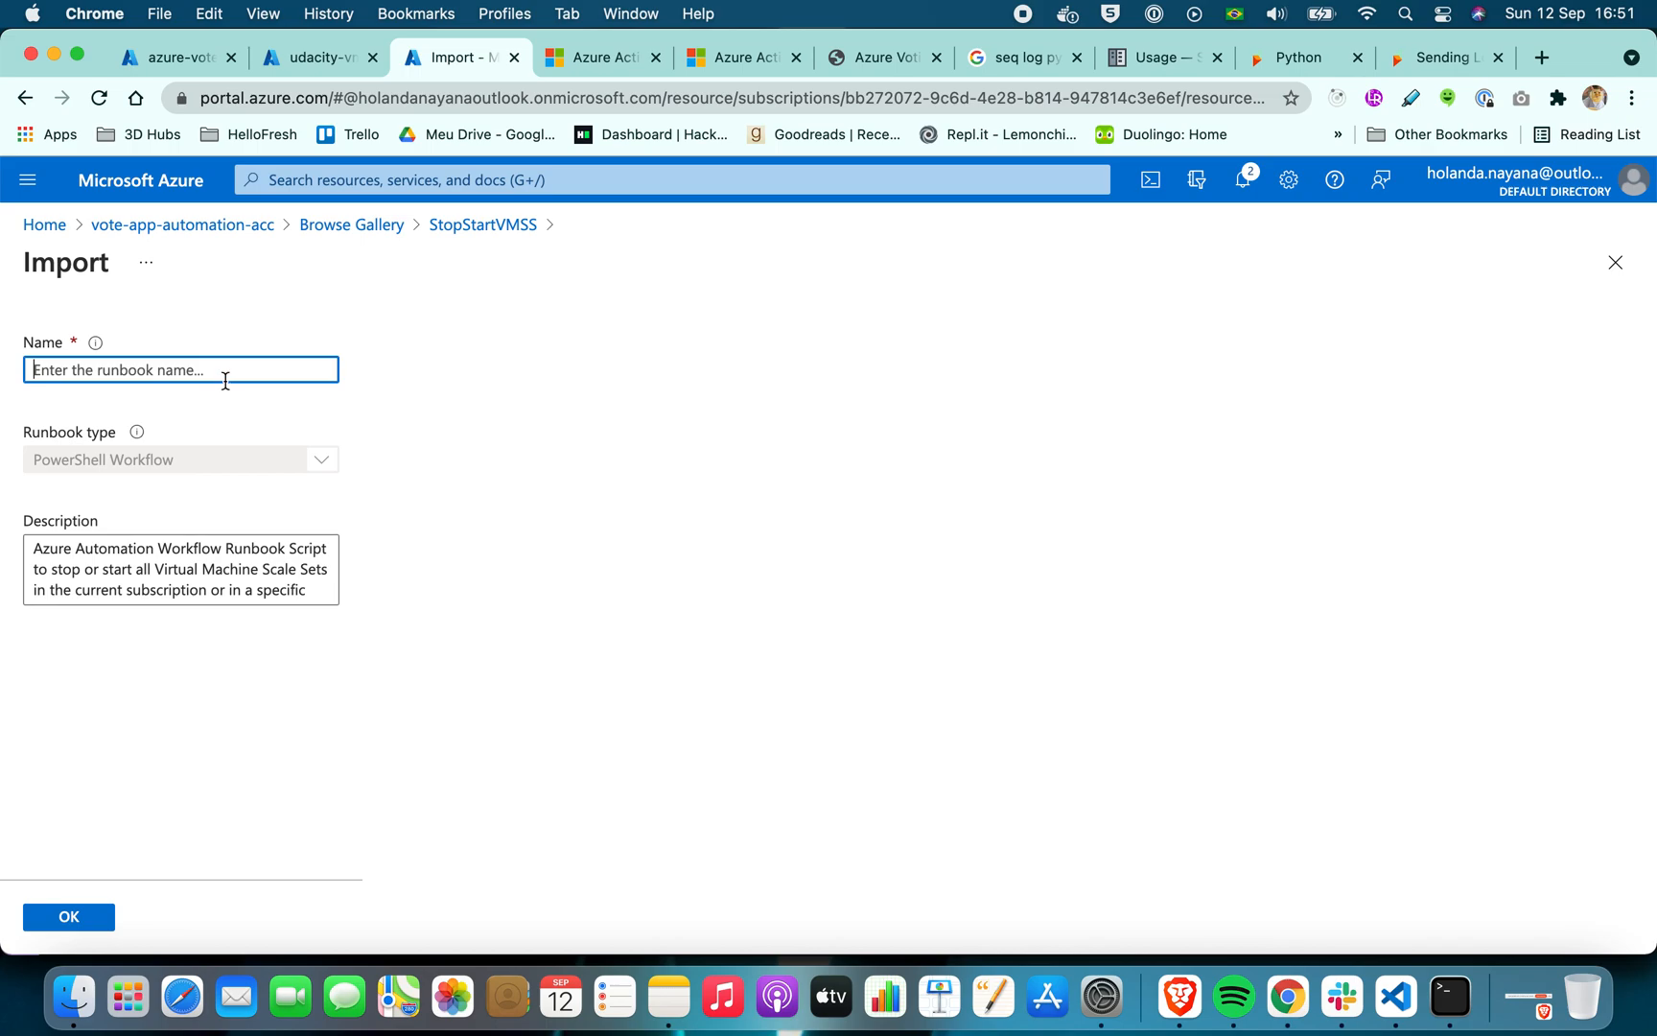
click(211, 369)
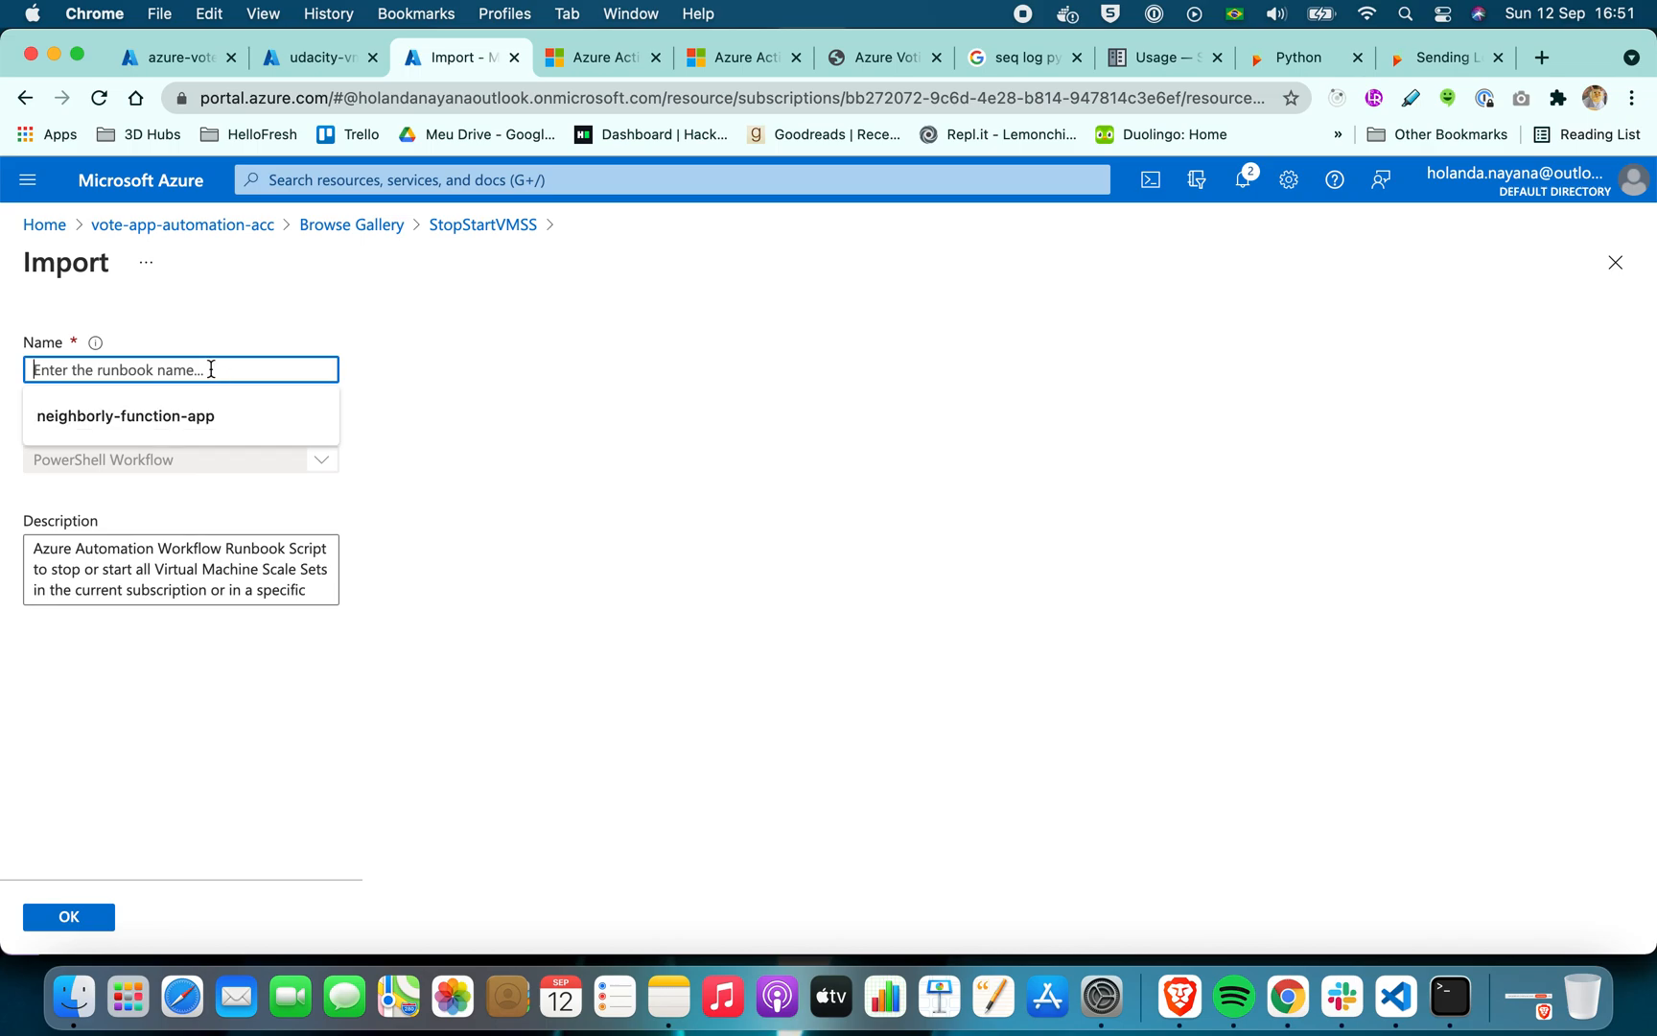
text(az)
key(BackSpace)
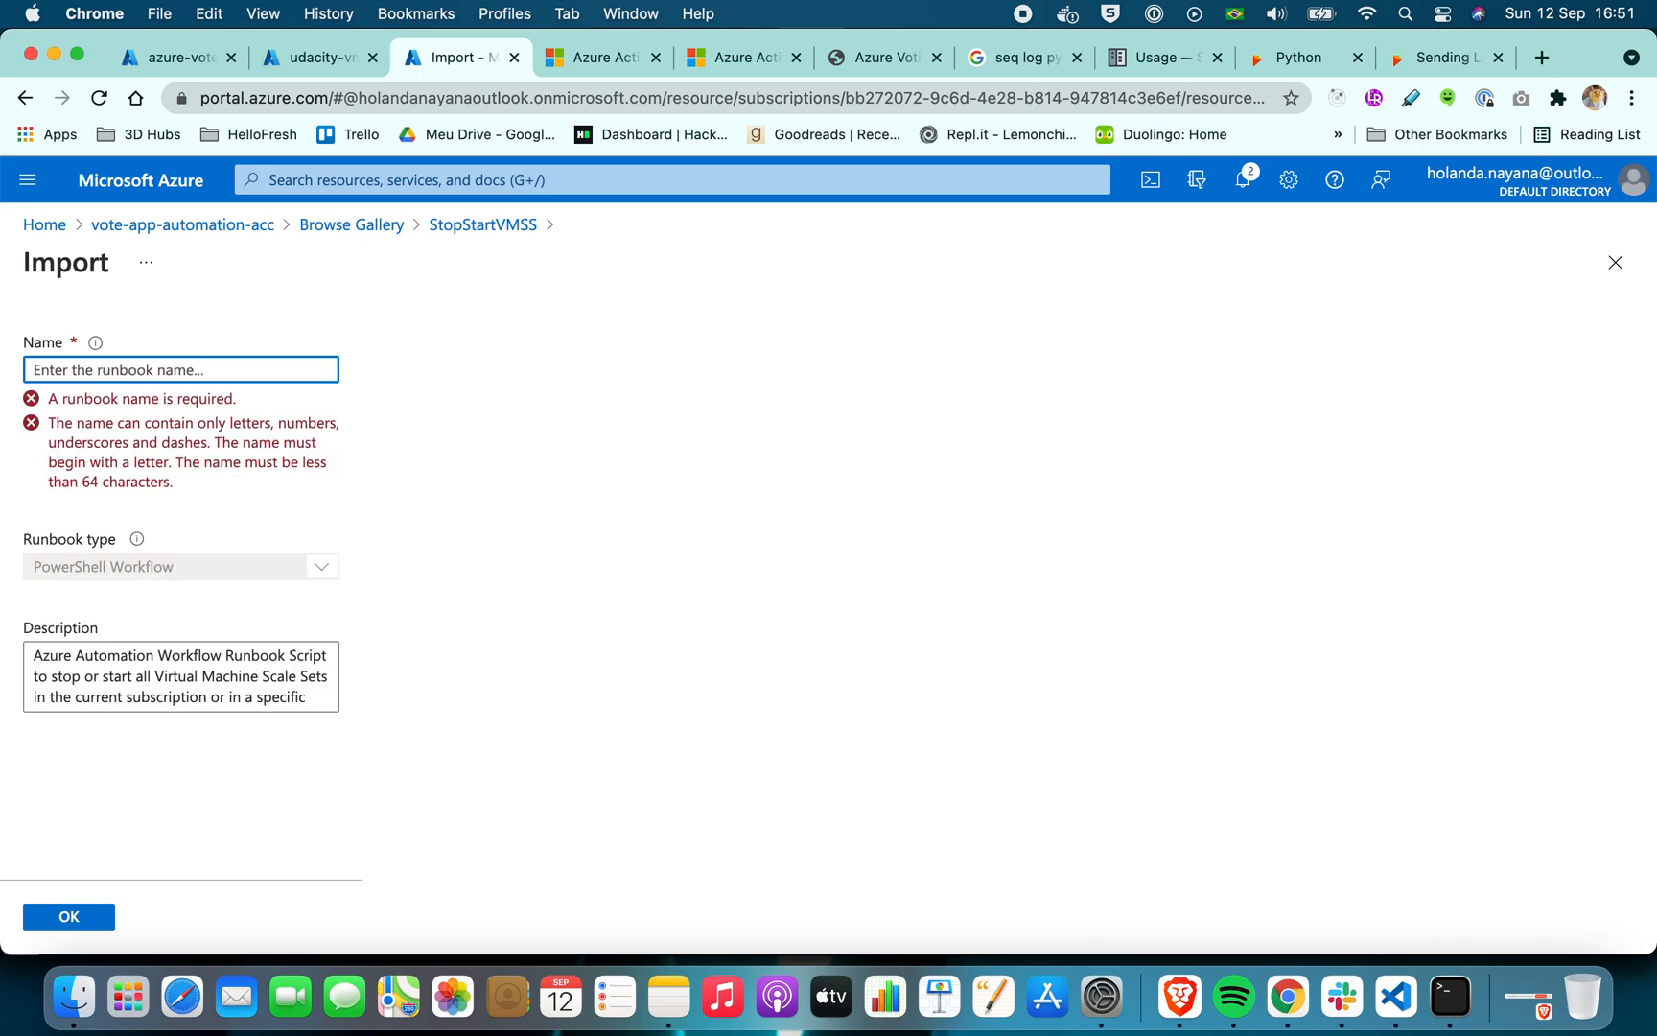
text(stop-start-vmss)
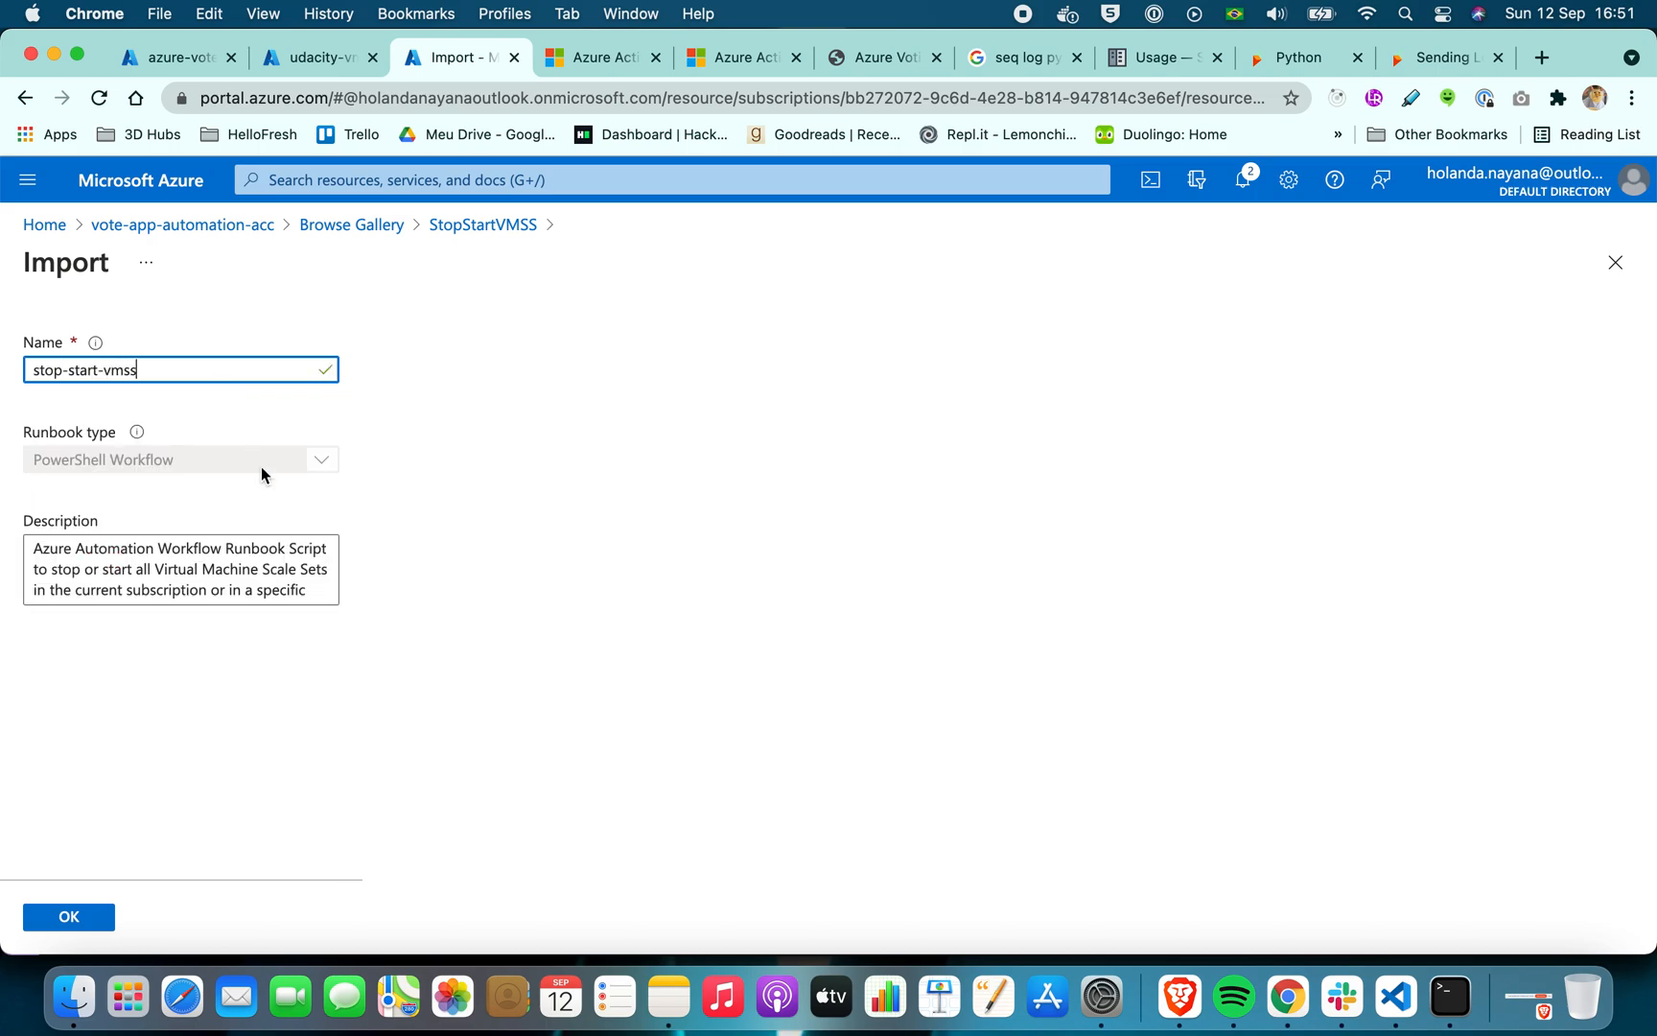
click(229, 650)
click(119, 464)
click(213, 705)
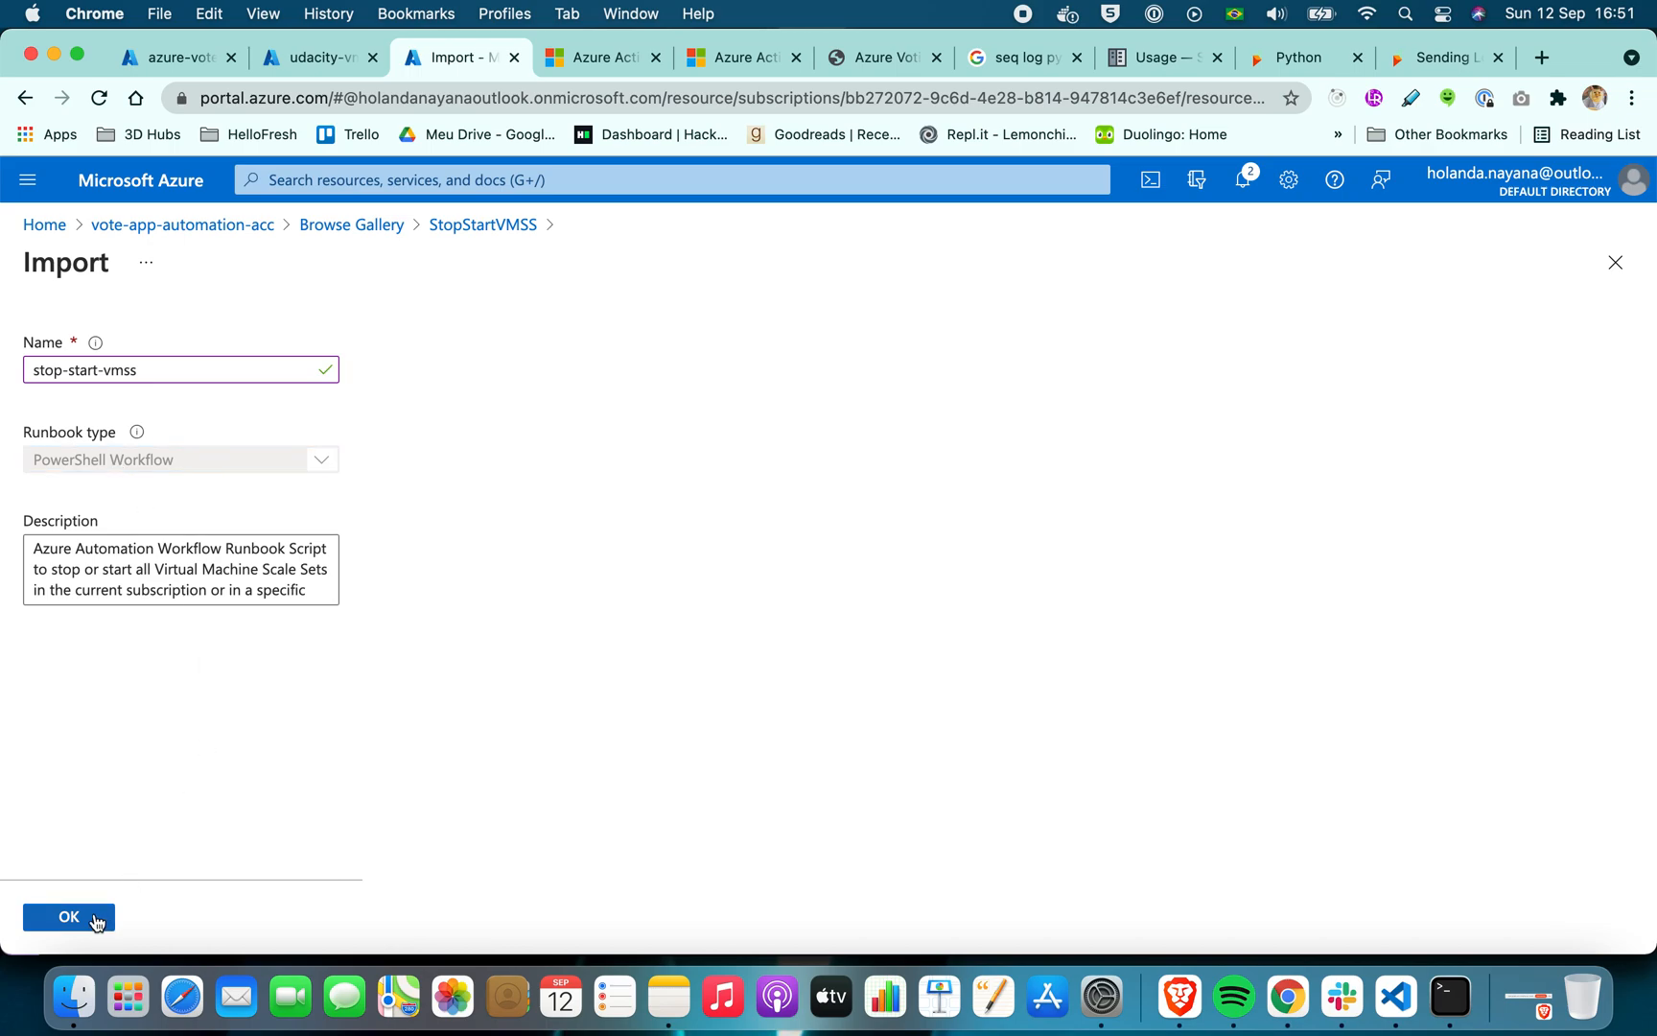
click(69, 917)
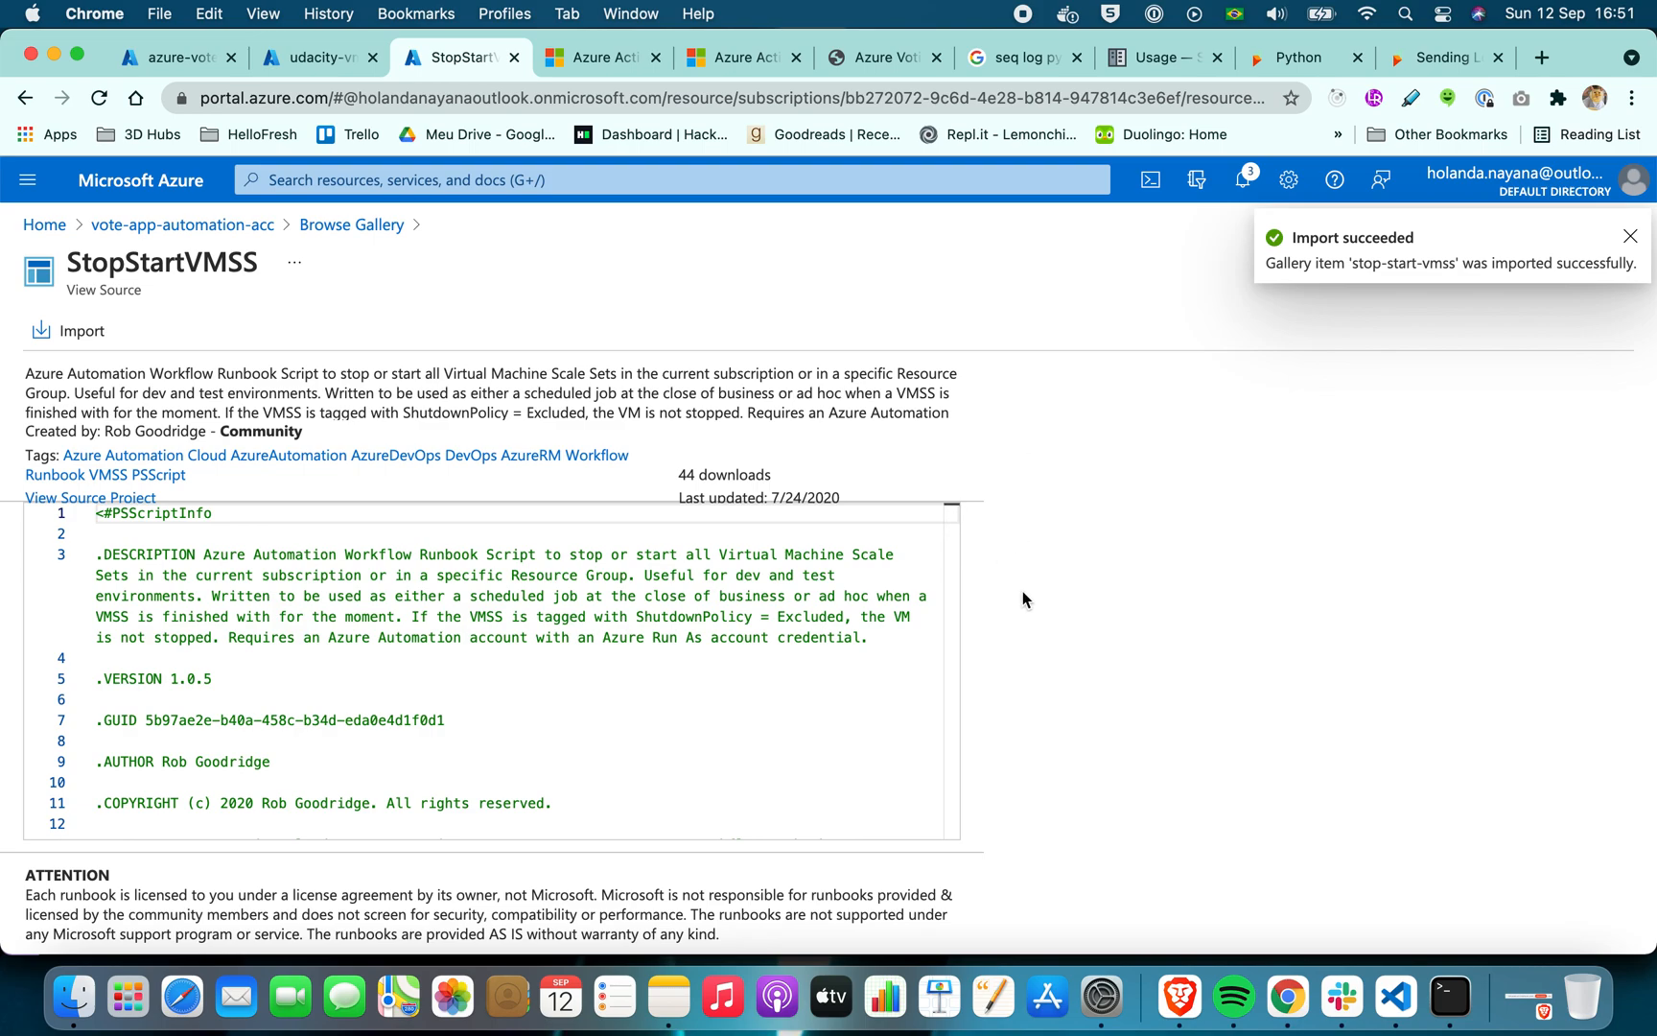
click(1630, 236)
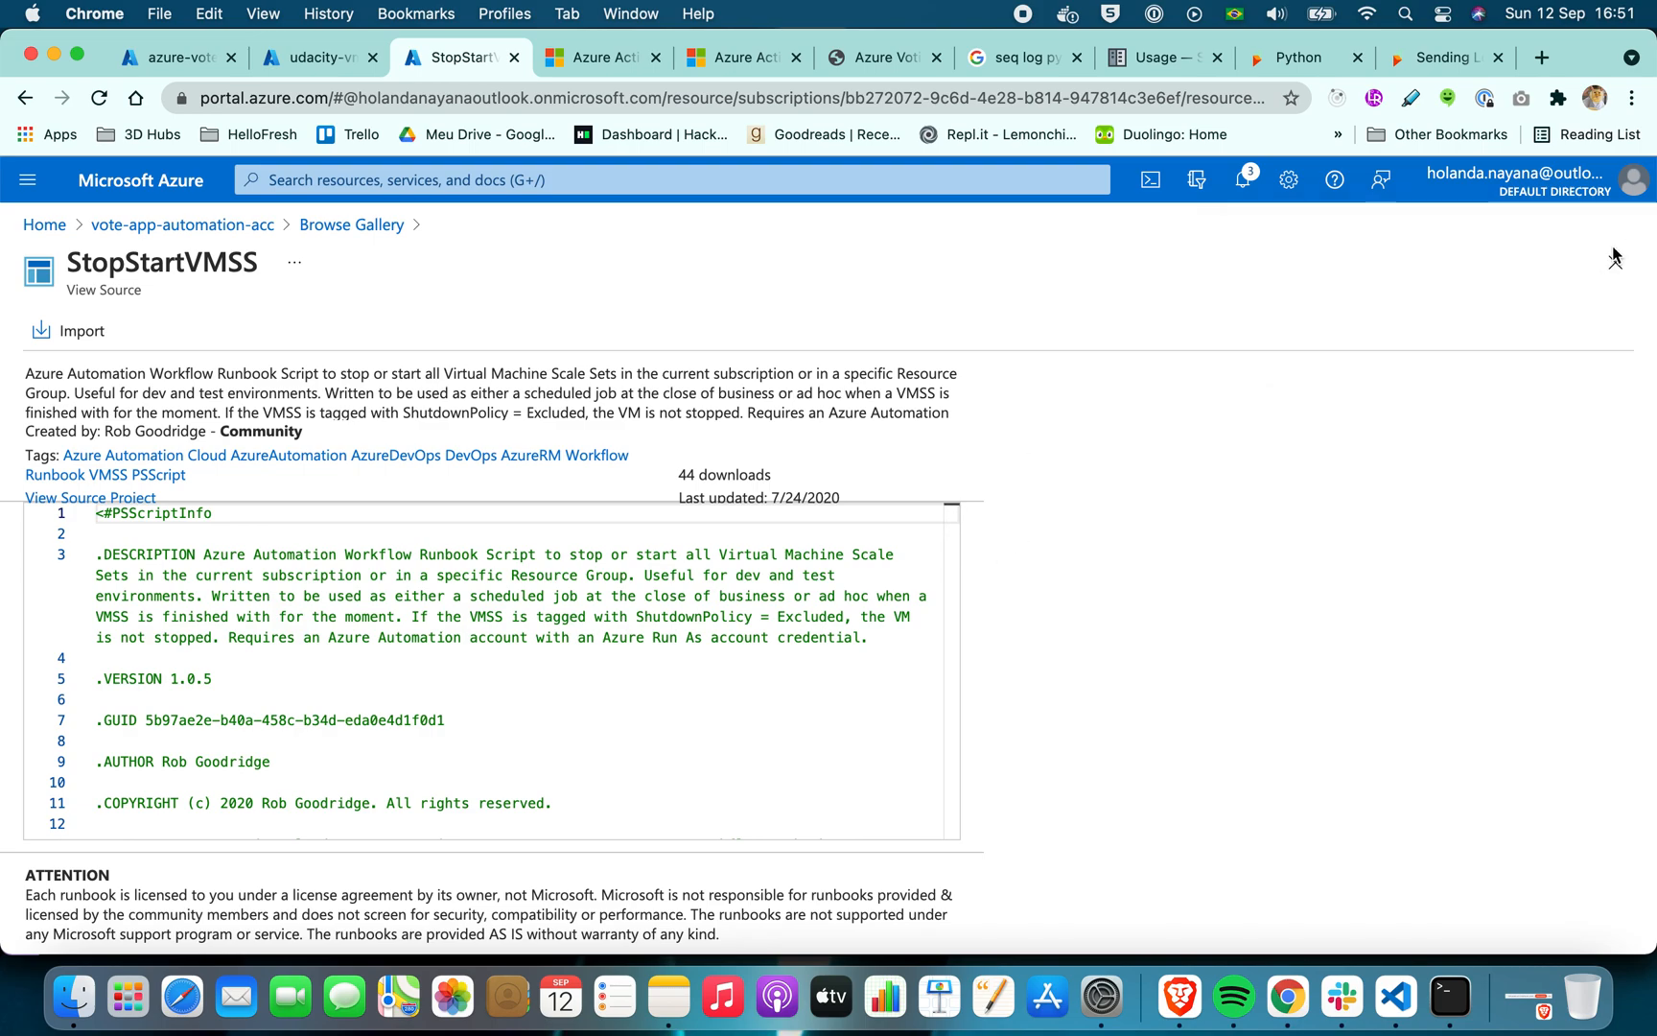
Refresh the runbooks list of vote-app-automation-acc and open the stop-start-vmss runbook in its editor
click(230, 228)
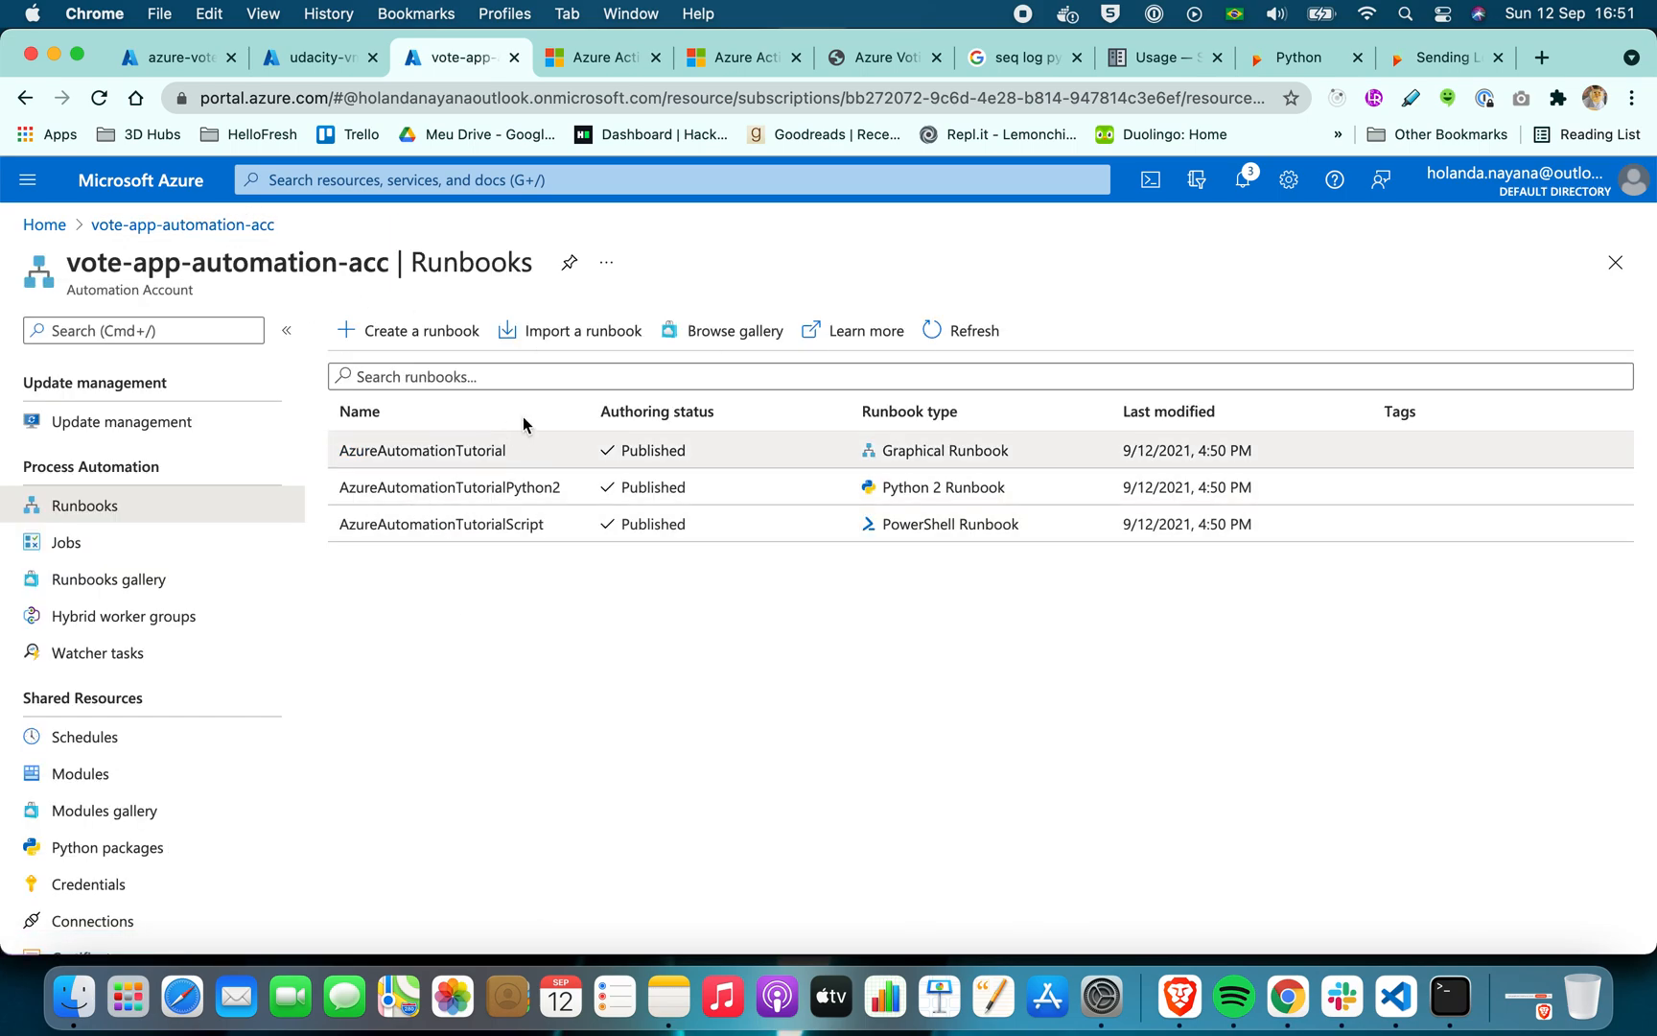
click(946, 347)
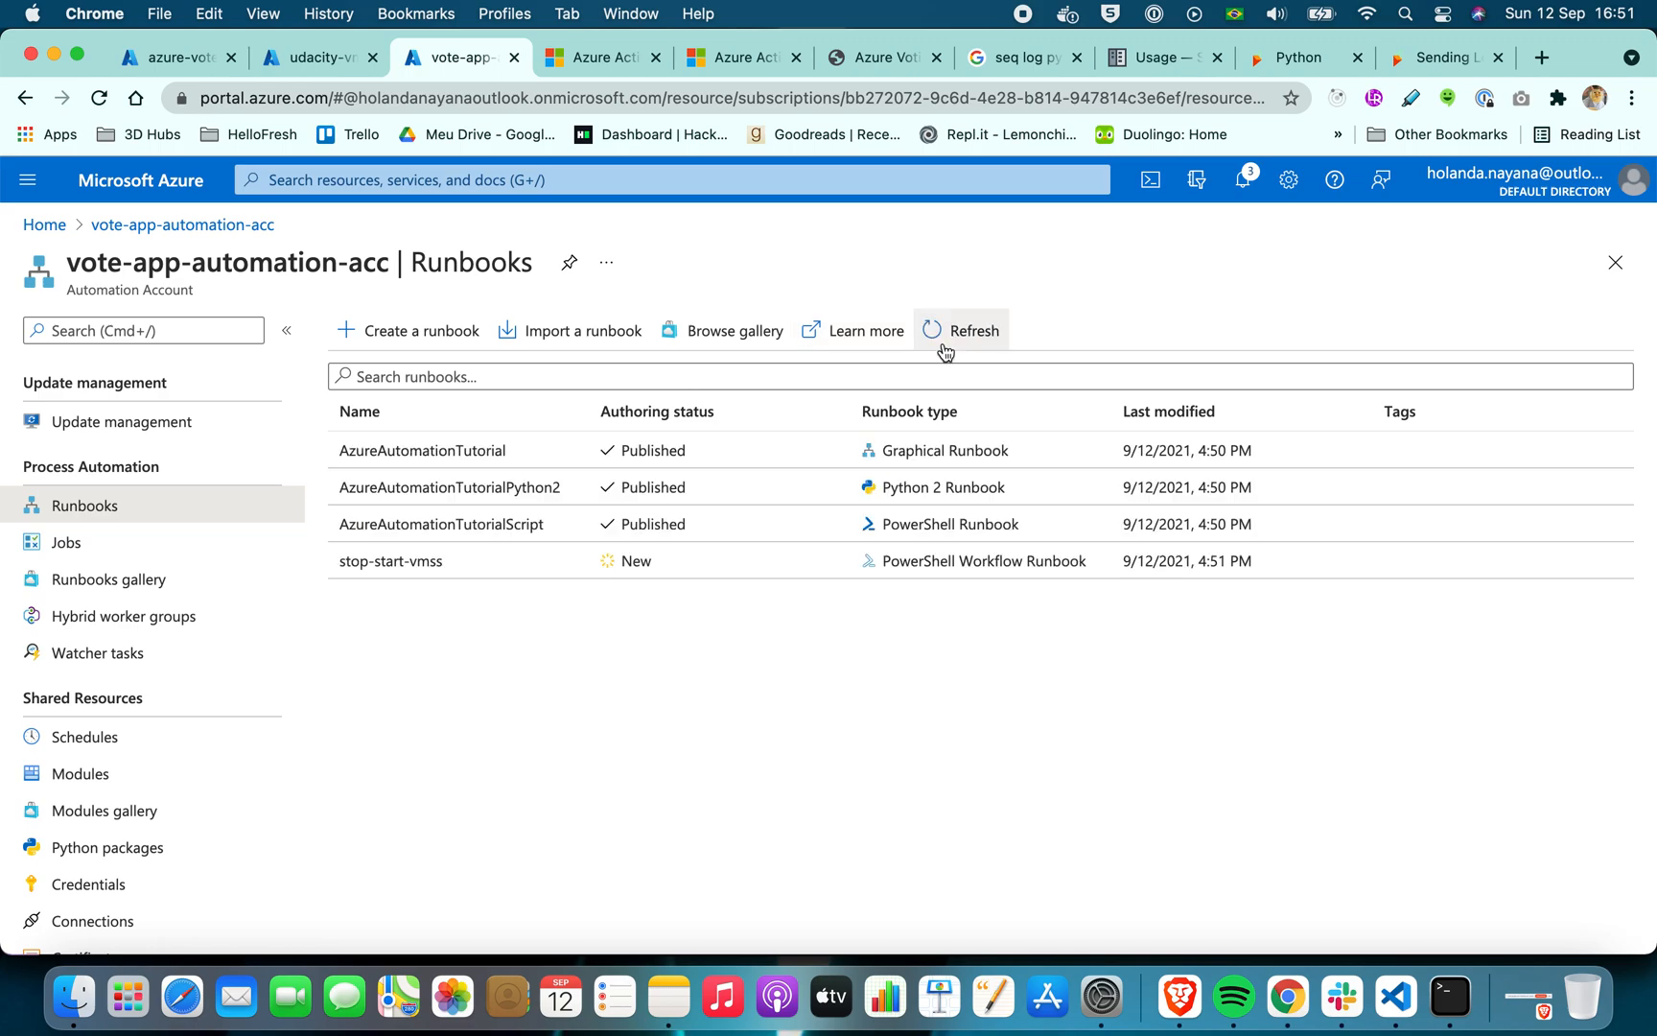
click(413, 561)
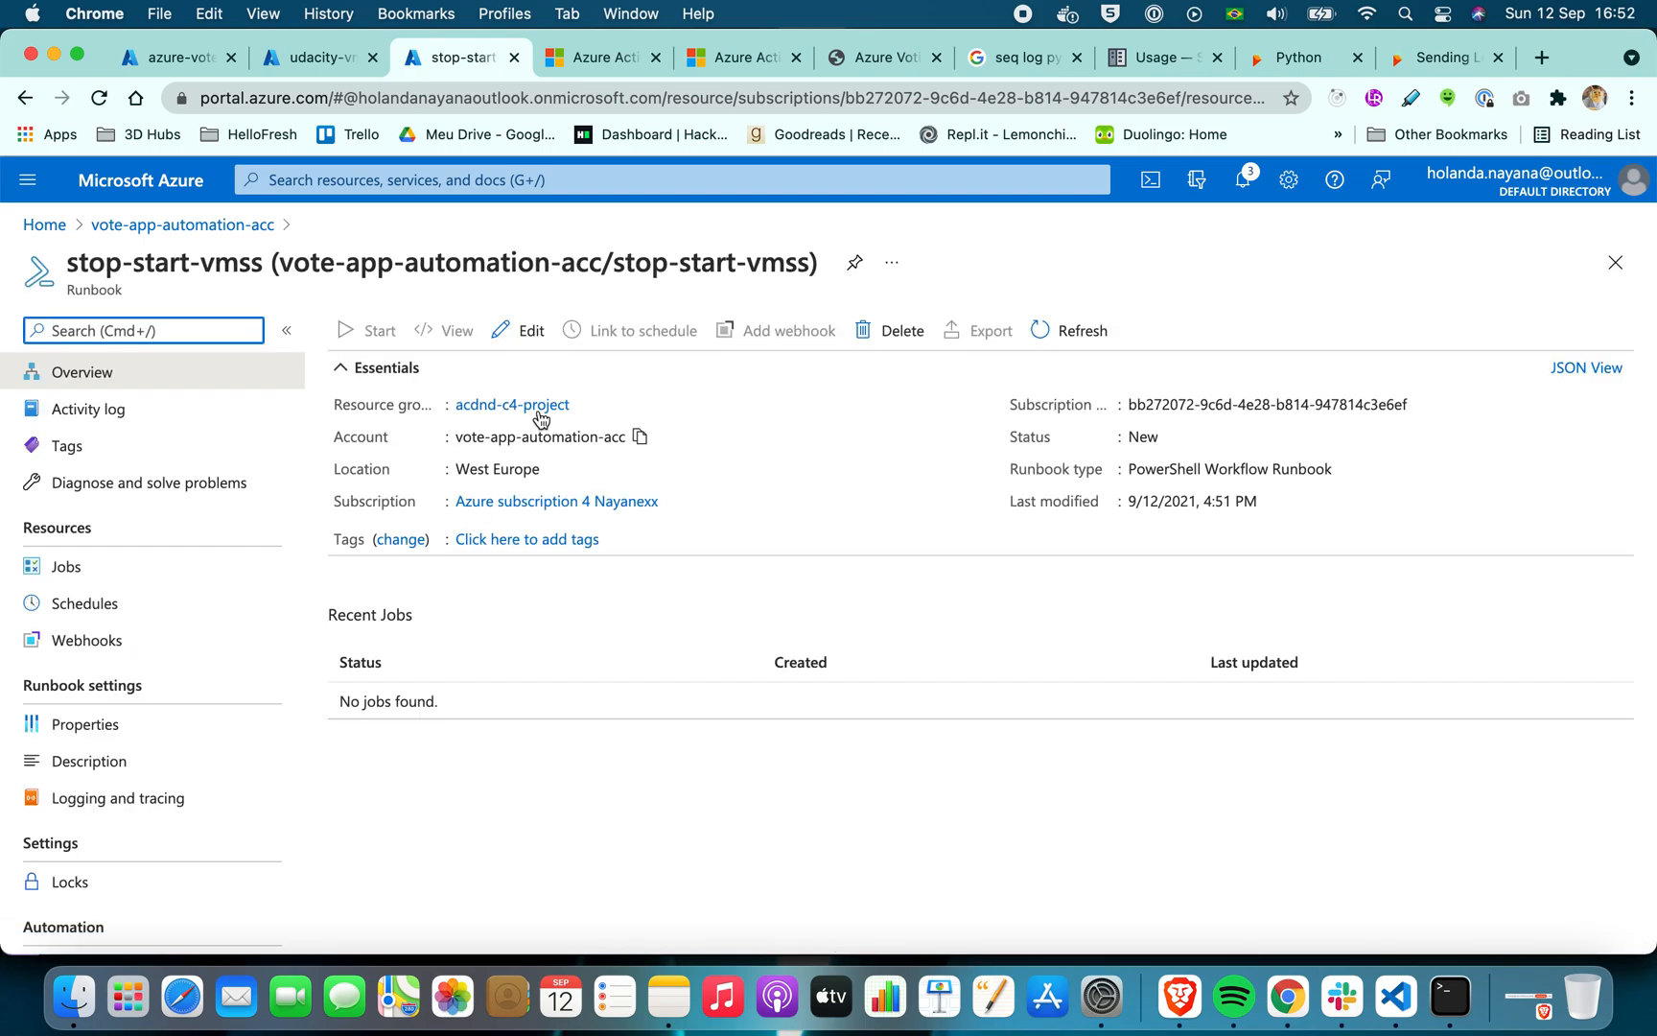
click(530, 330)
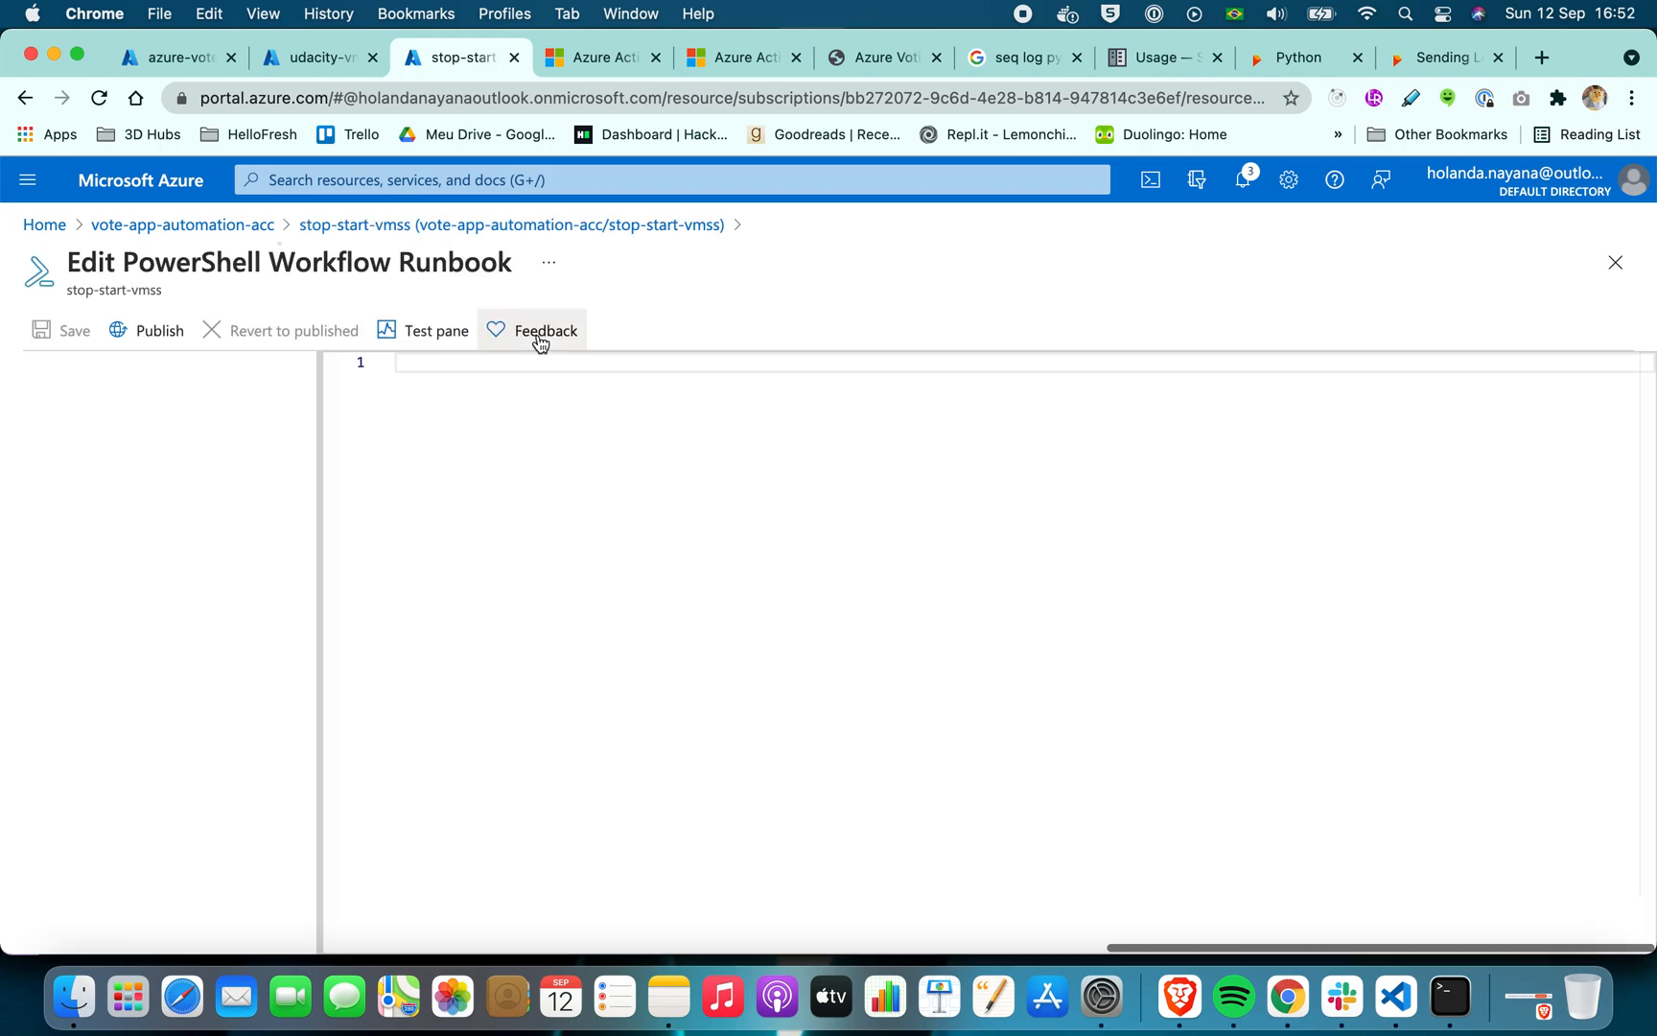
Examine the stop-start-vmss script's parameters and its stop and start branches, and close the editor without changes
click(699, 543)
scroll(699, 545, down, 15)
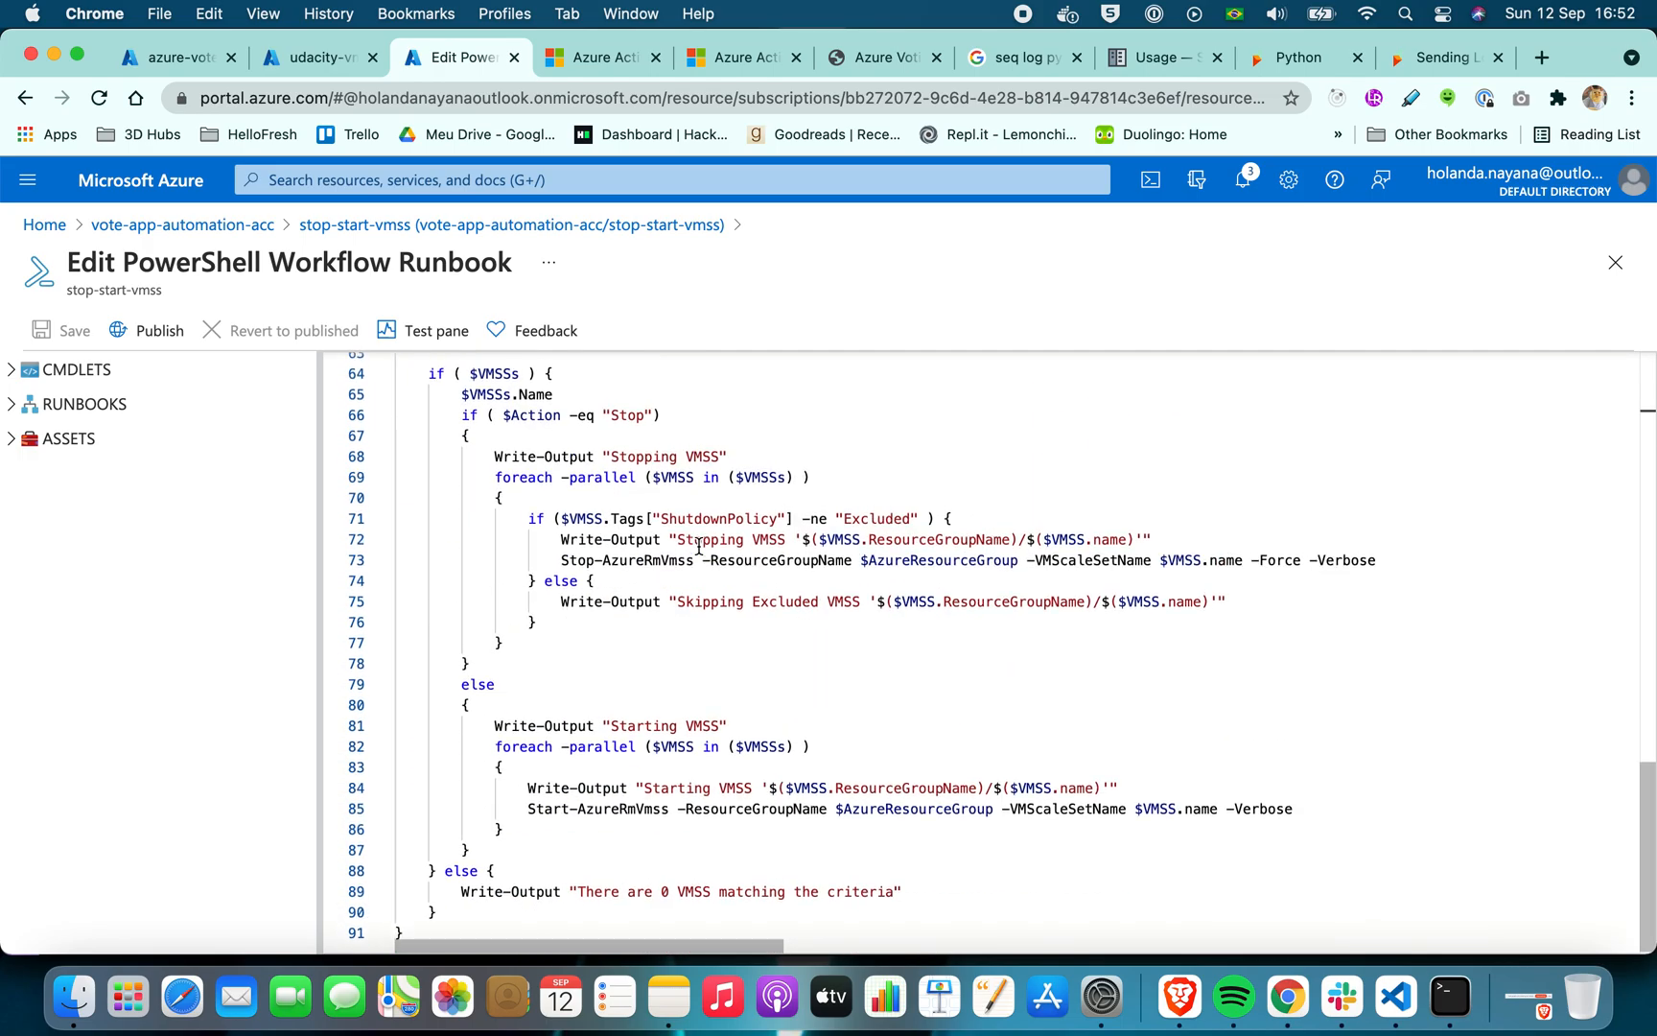
scroll(699, 545, up, 15)
scroll(699, 545, down, 10)
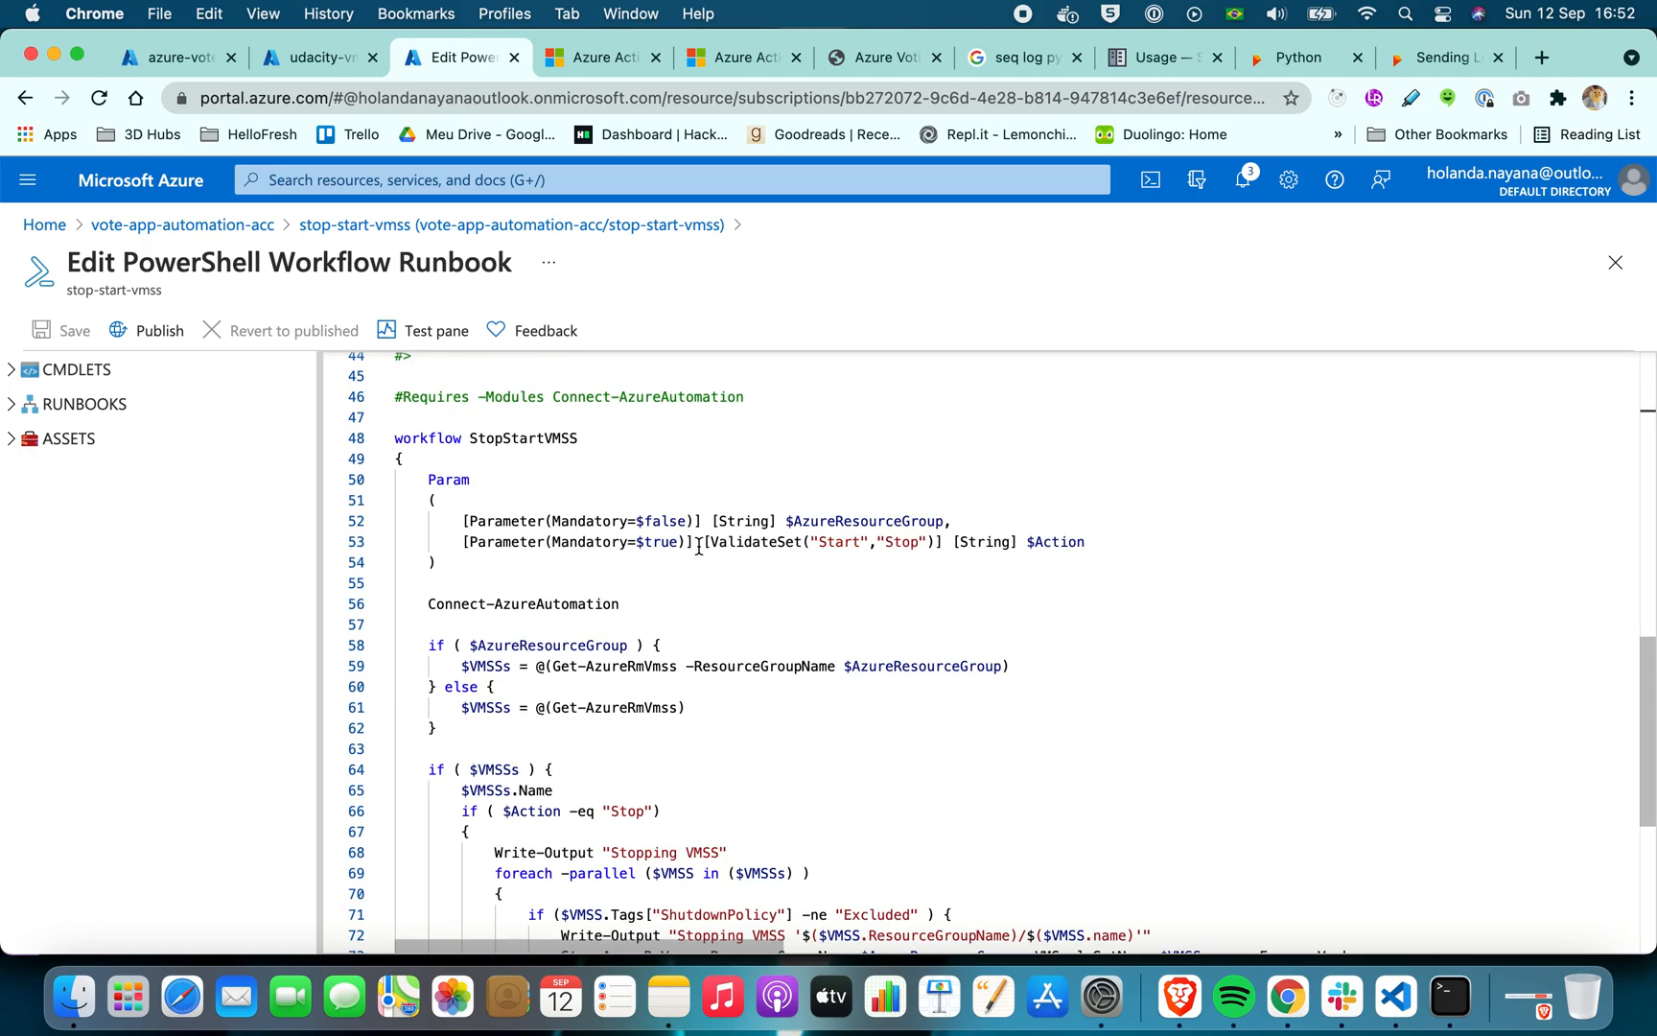
scroll(699, 545, down, 3)
scroll(700, 545, up, 5)
scroll(699, 544, down, 7)
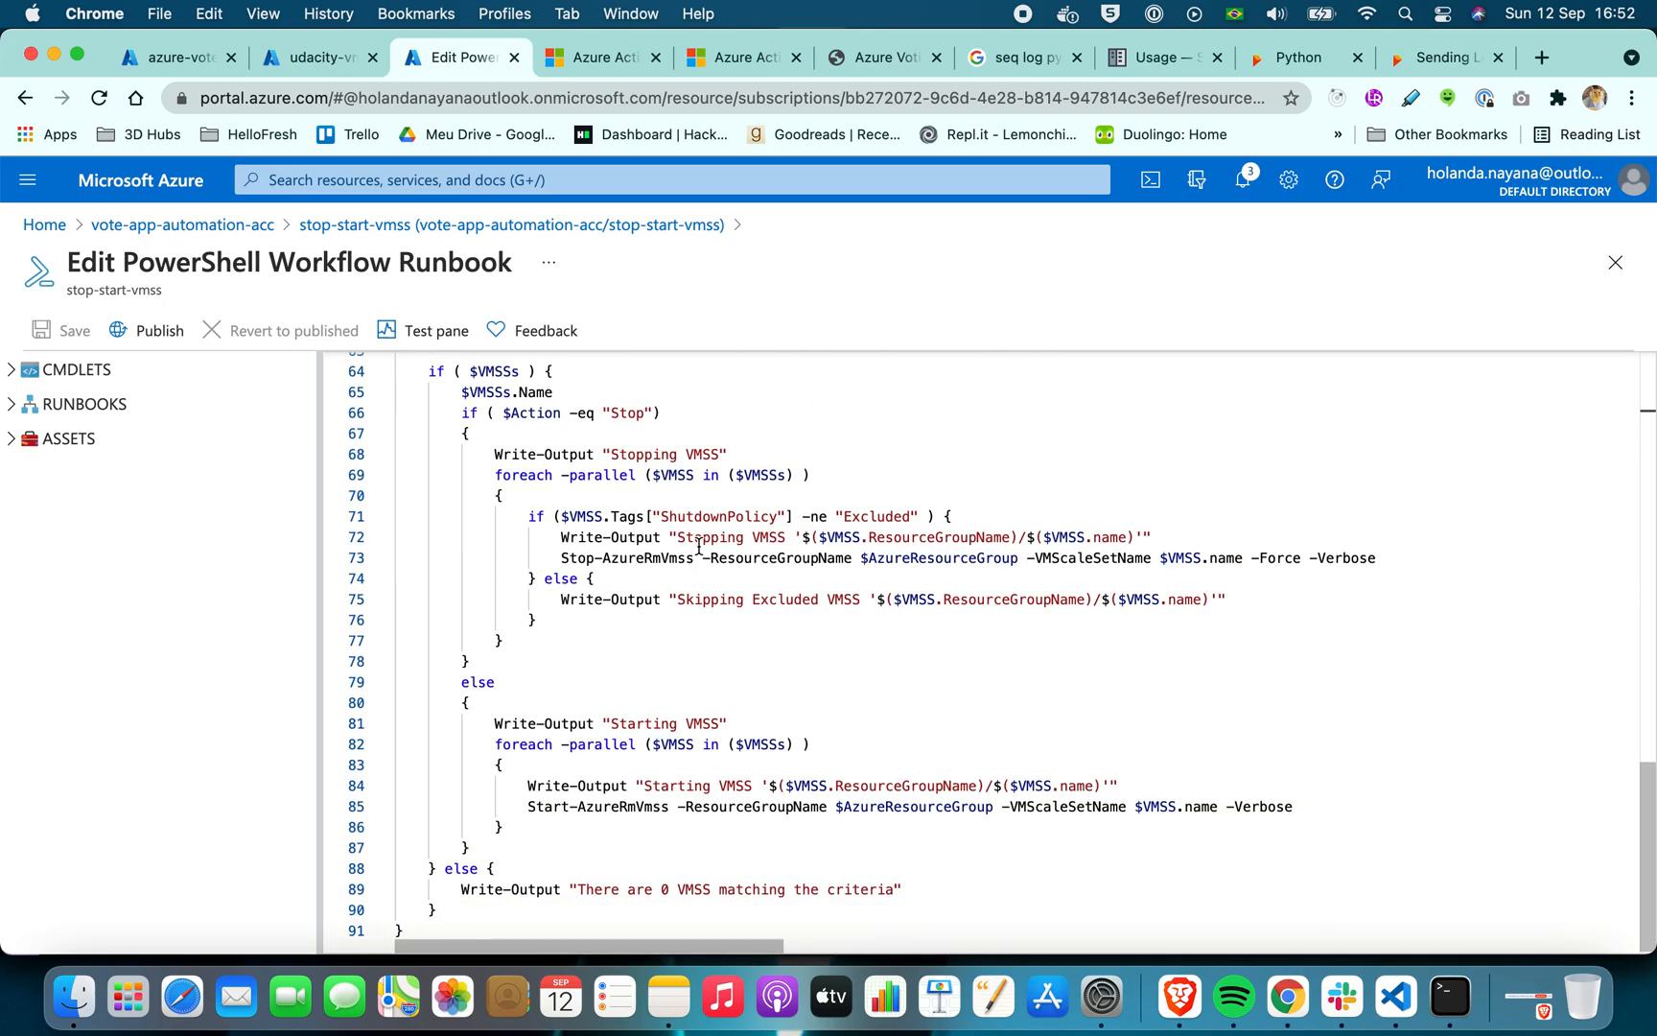
scroll(699, 544, up, 15)
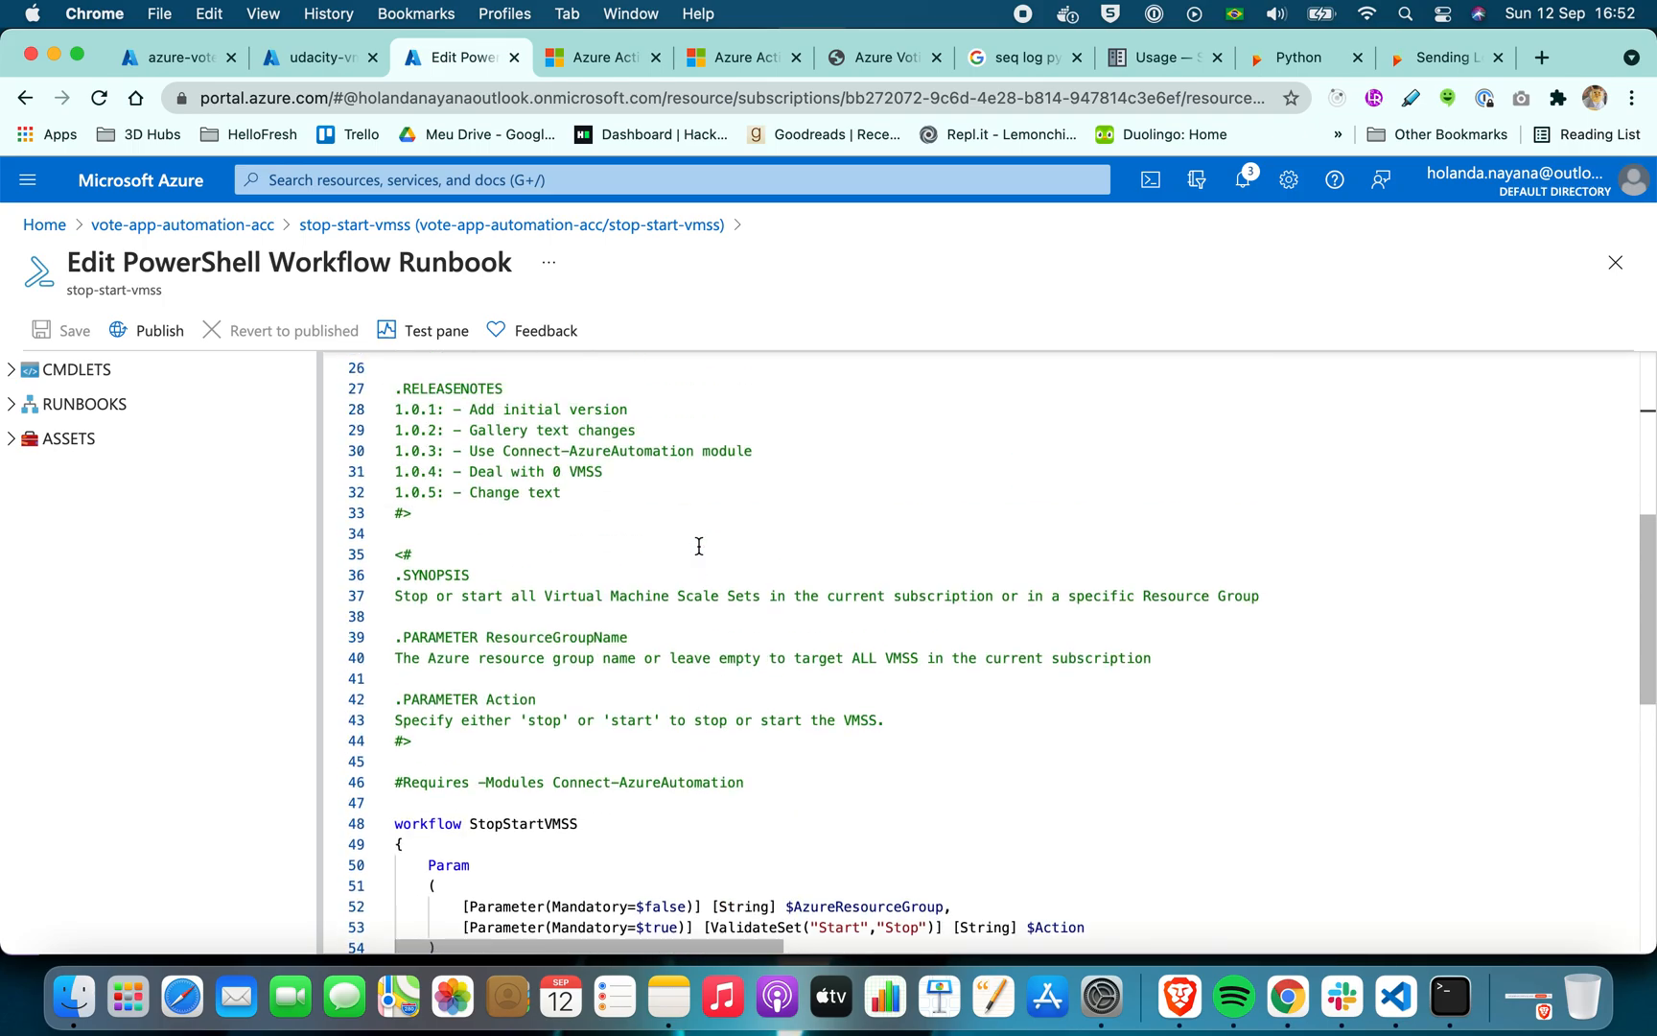
click(699, 545)
scroll(699, 545, down, 15)
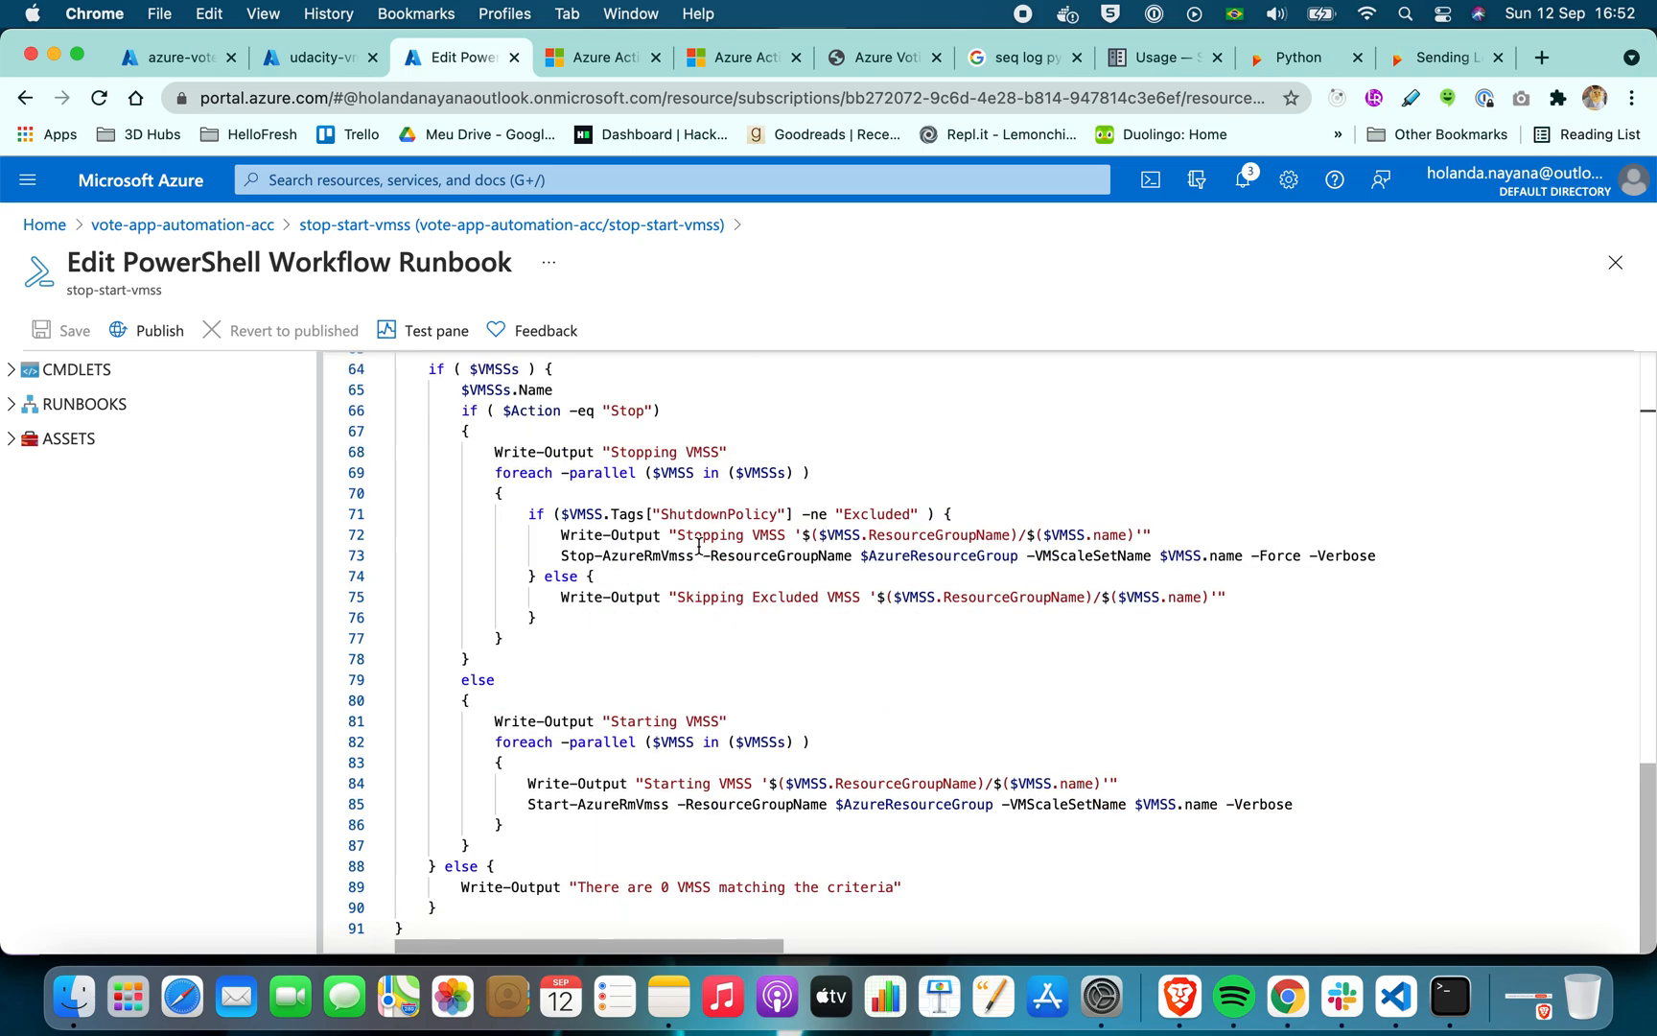
click(735, 549)
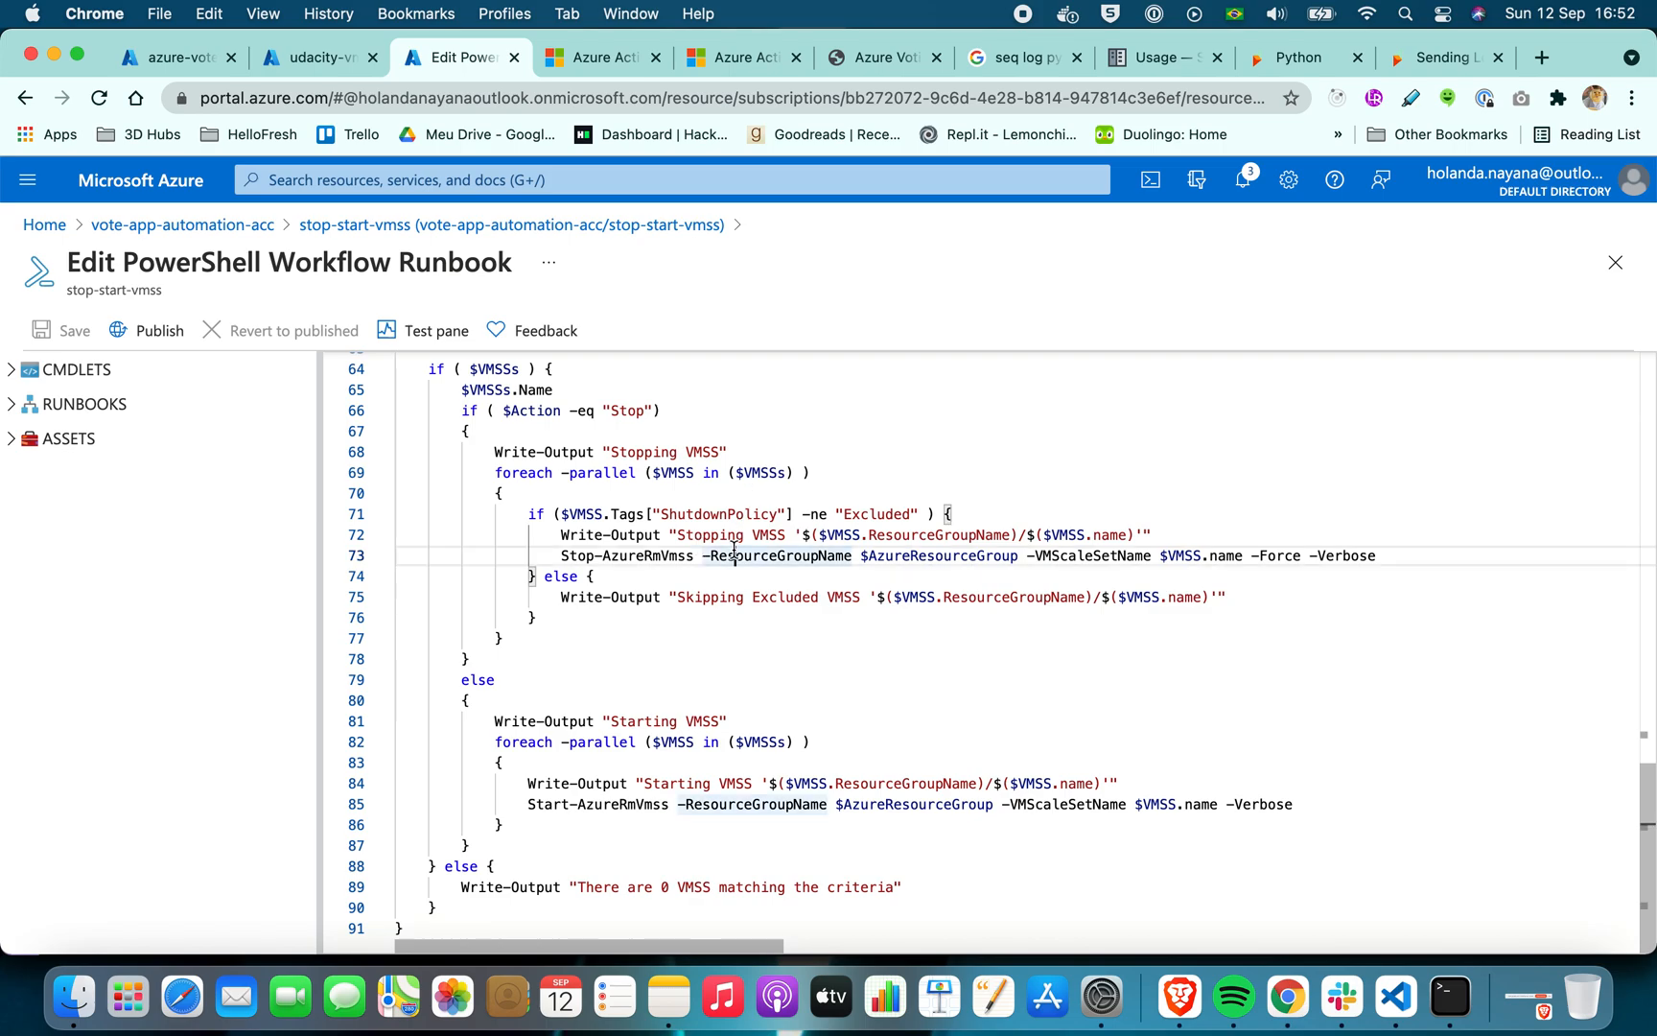
key(Down)
key(Down)
key(Down)
key(Down)
key(Down)
key(Down)
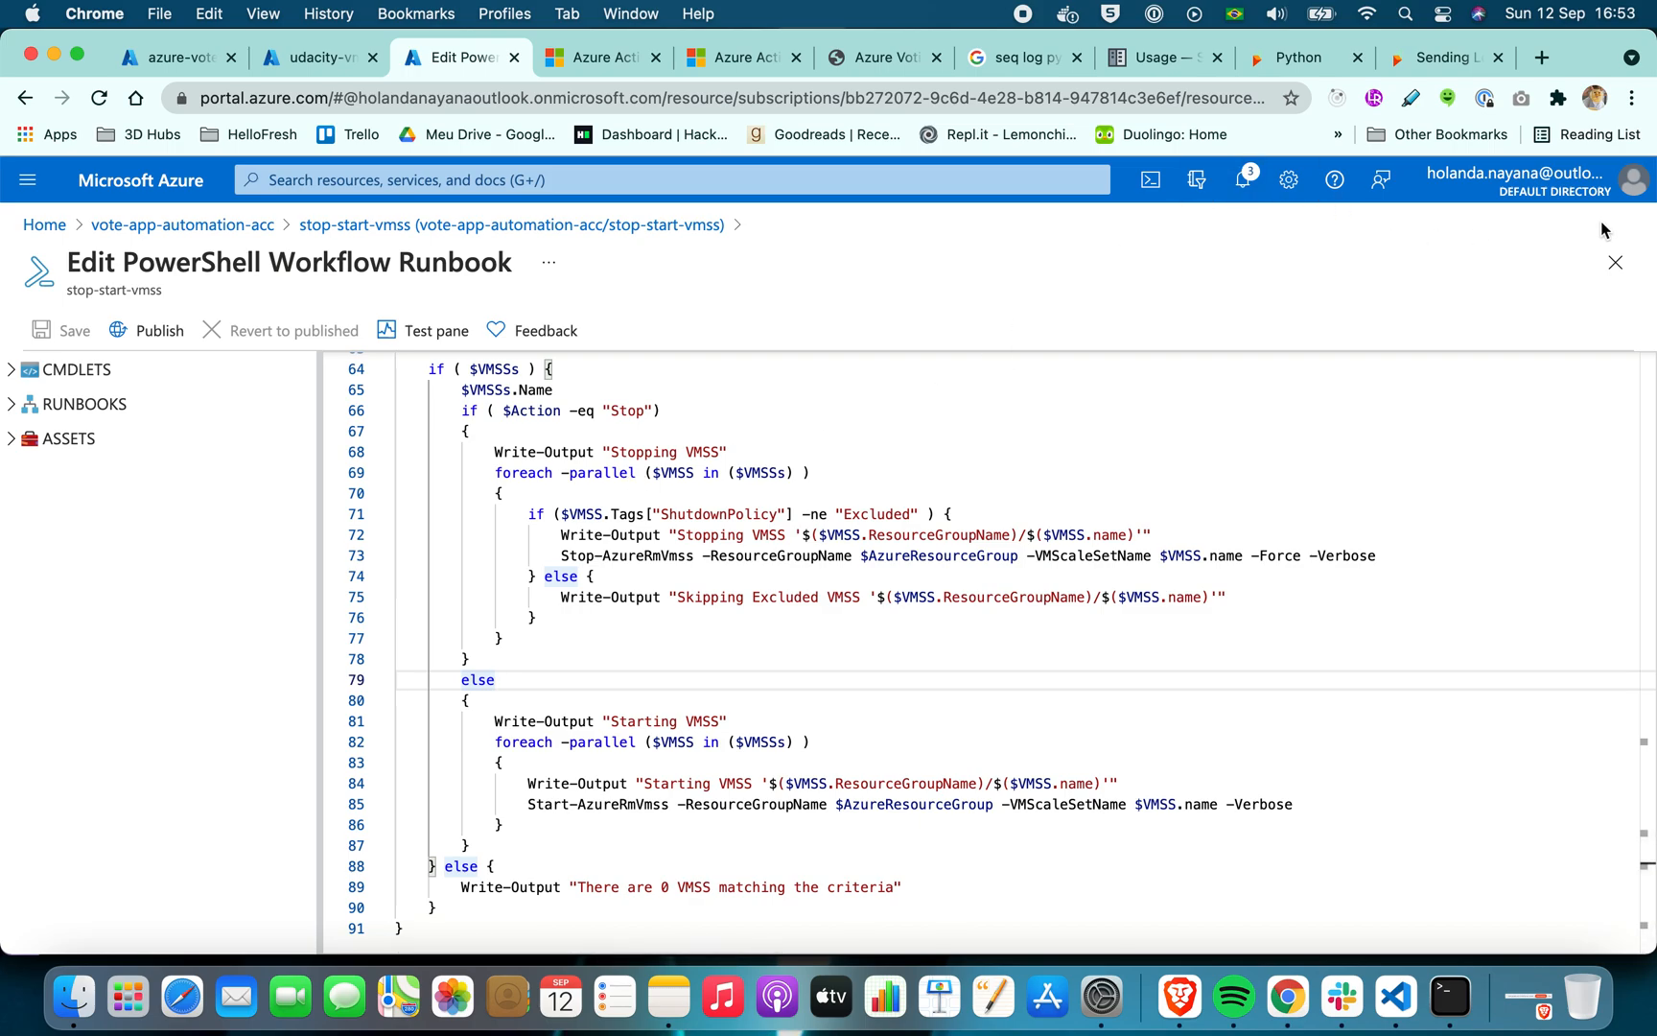
click(1615, 263)
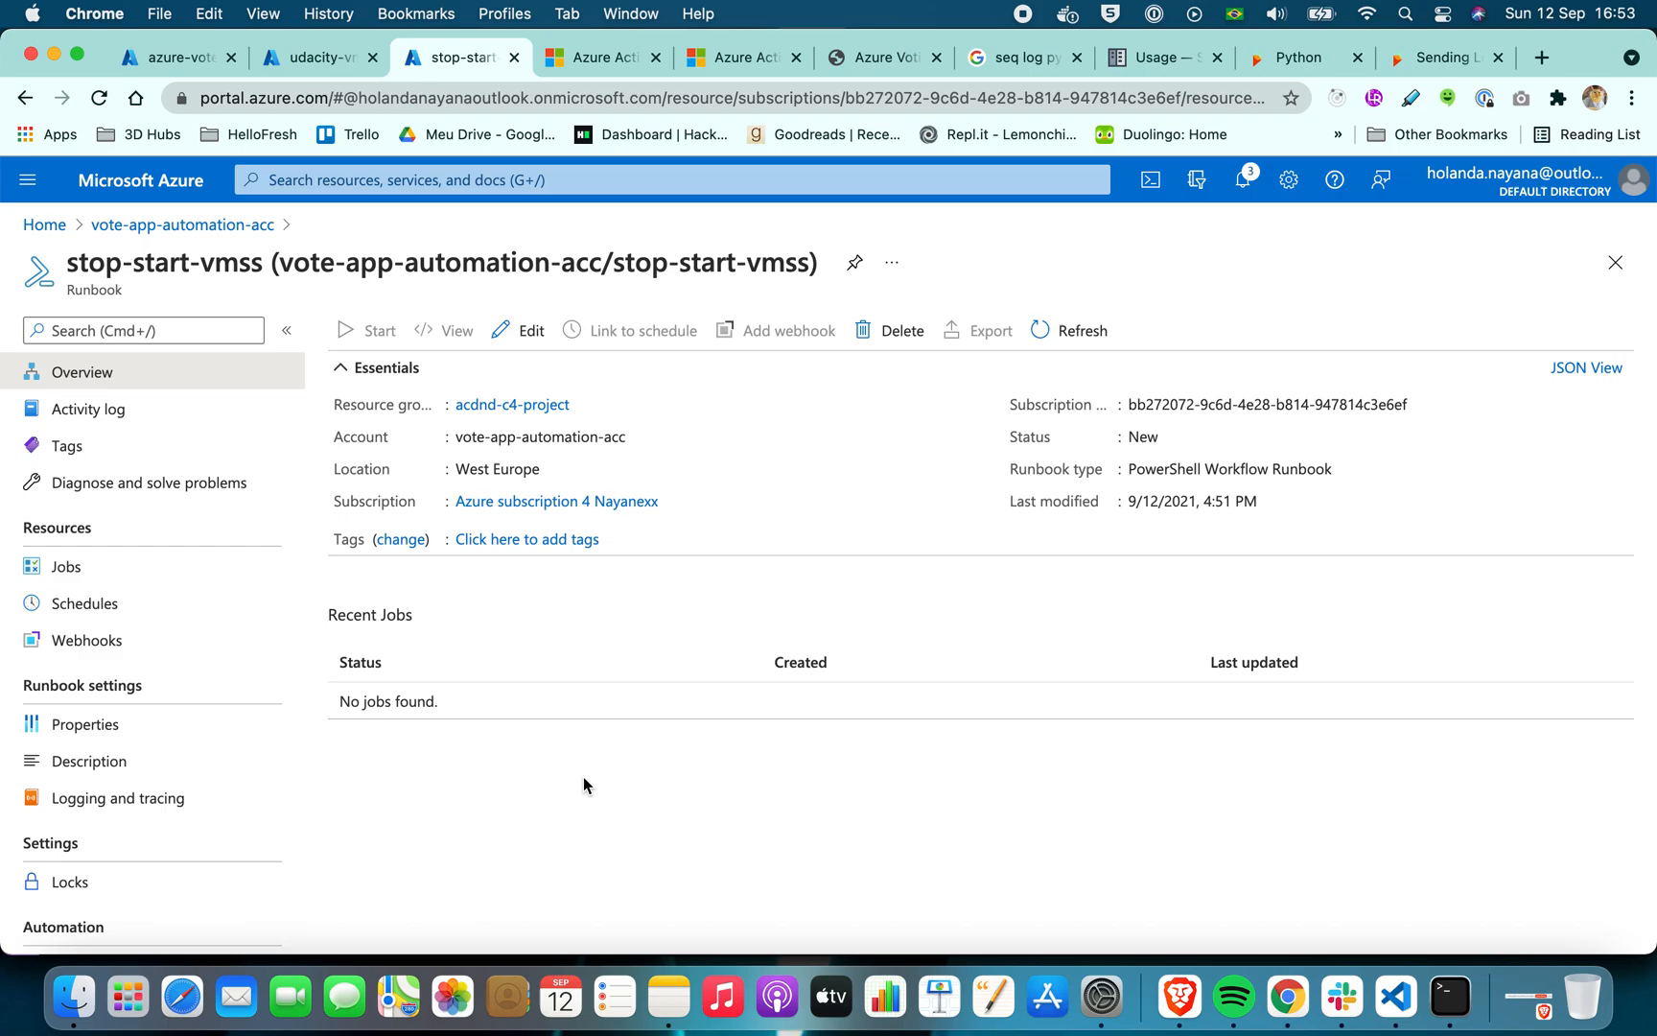
Open the personal GitHub profile in a new browser tab and show its starred repositories
click(1542, 57)
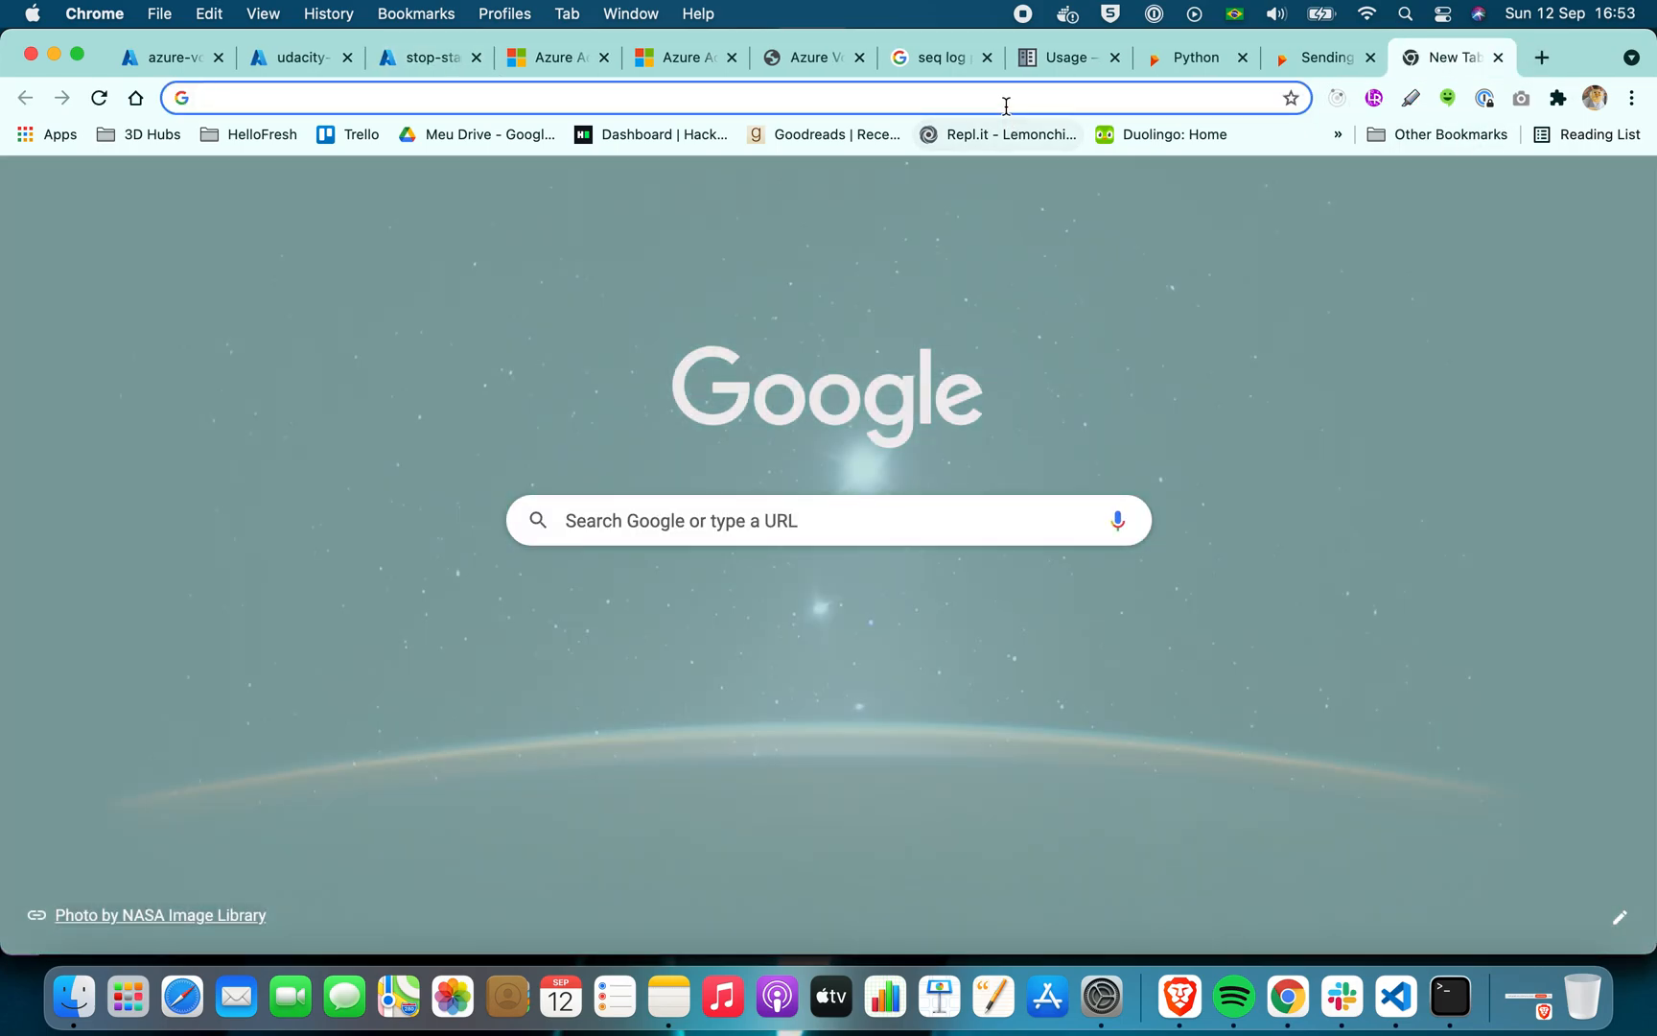
text(git)
key(Return)
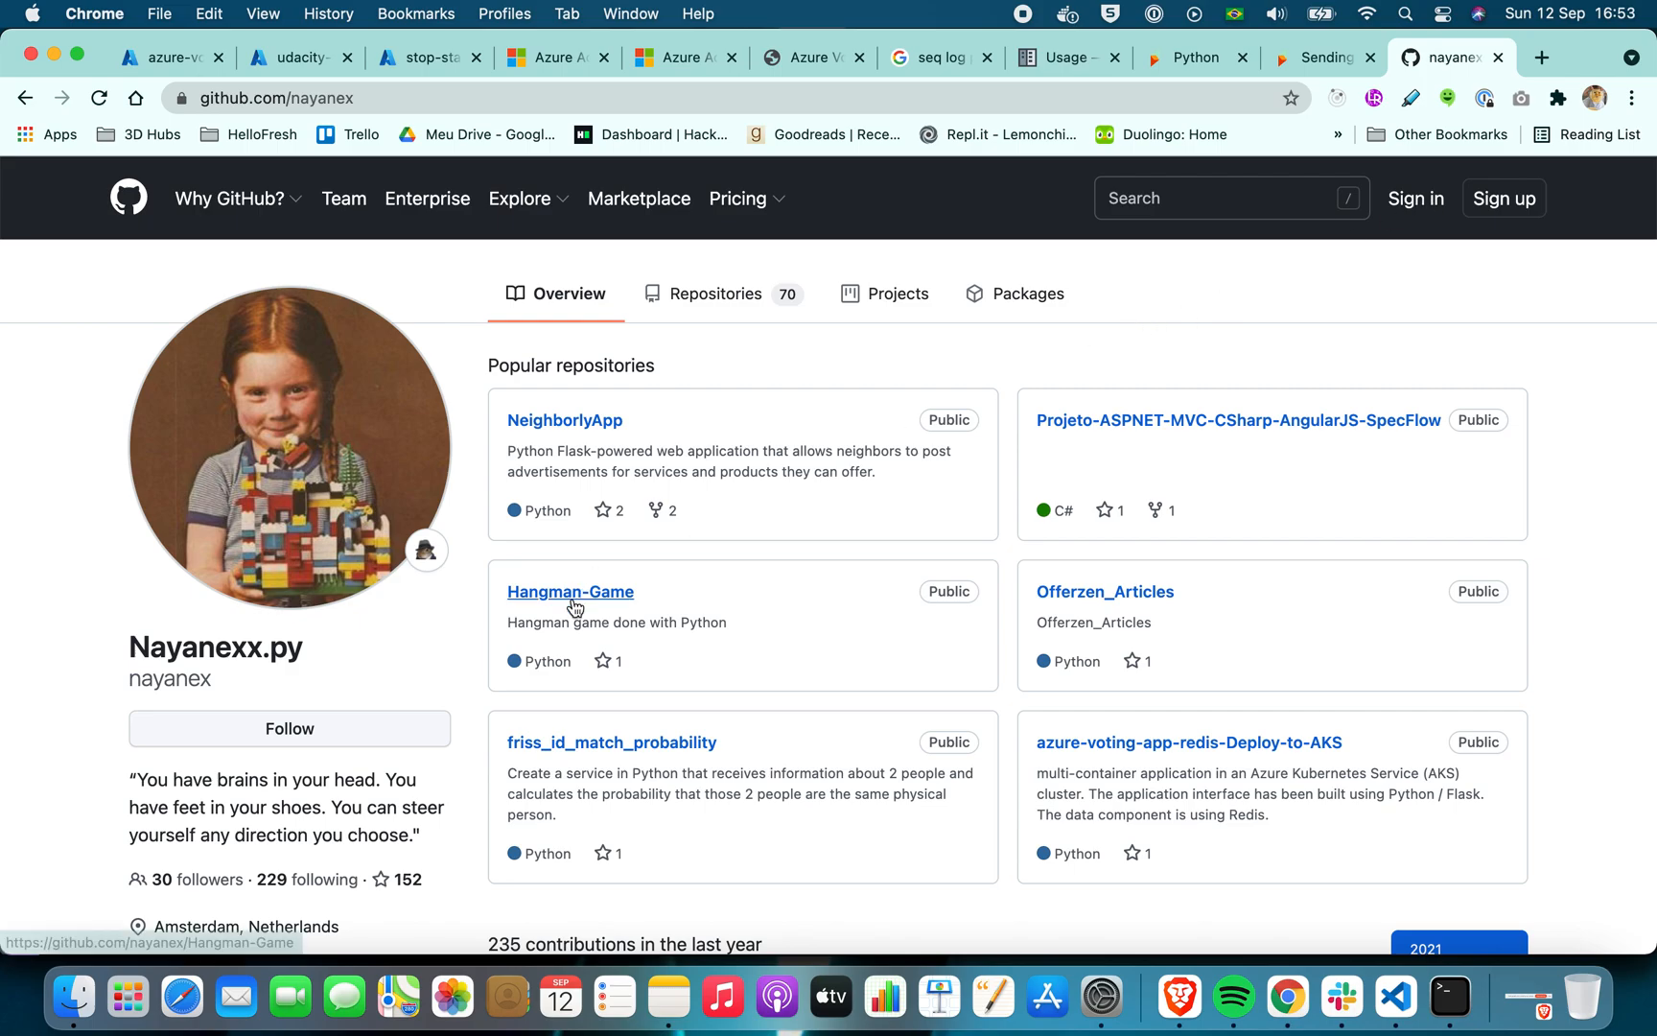
click(404, 883)
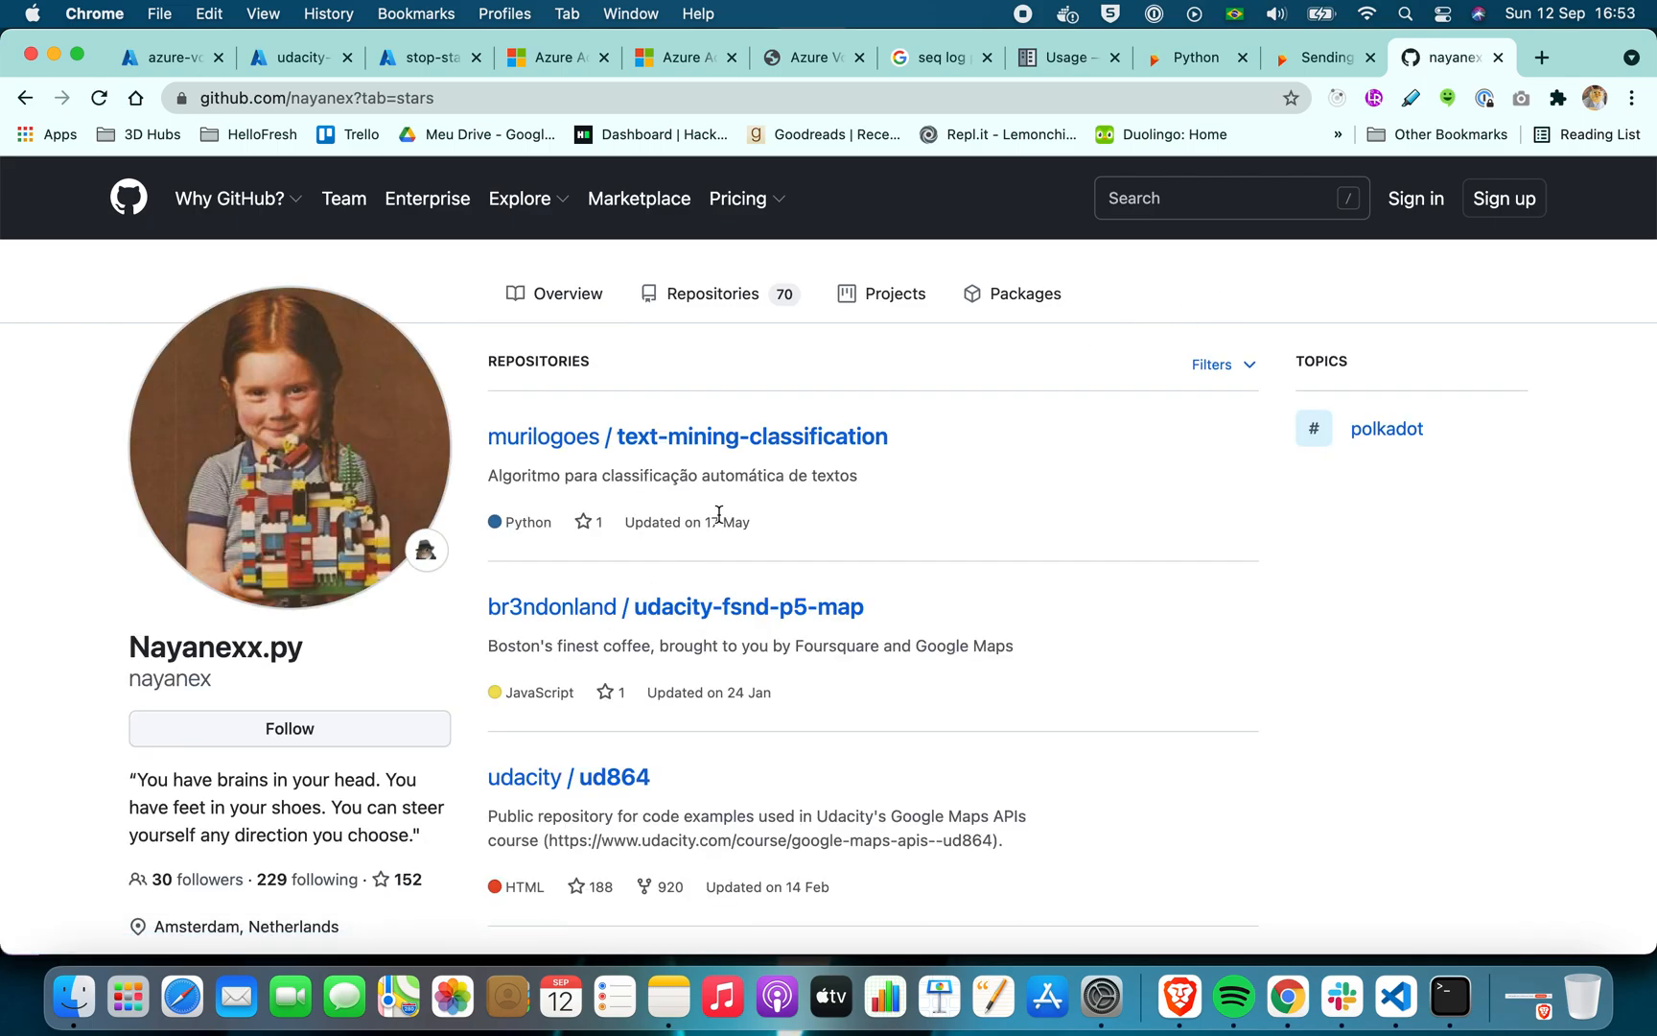
Find the azureautomation/runbooks repository among the starred repositories and open it in a new tab
scroll(719, 518, down, 8)
scroll(721, 522, down, 3)
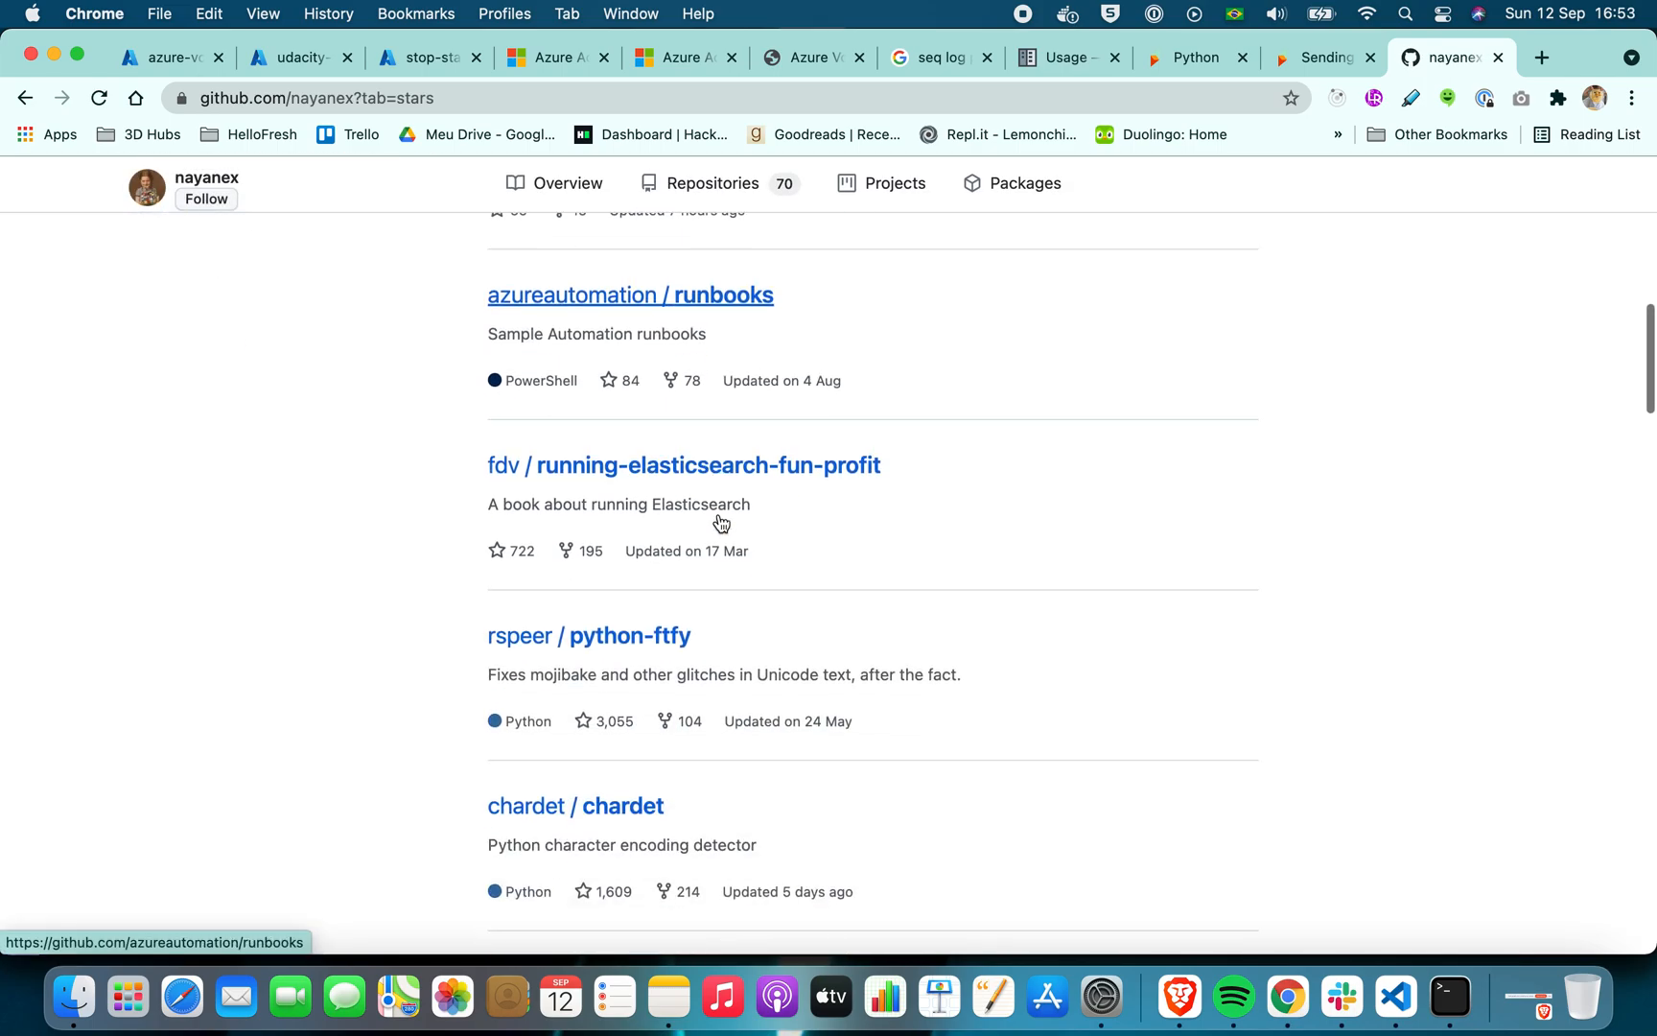
right_click(711, 281)
click(290, 532)
scroll(308, 532, down, 5)
scroll(308, 532, down, 9)
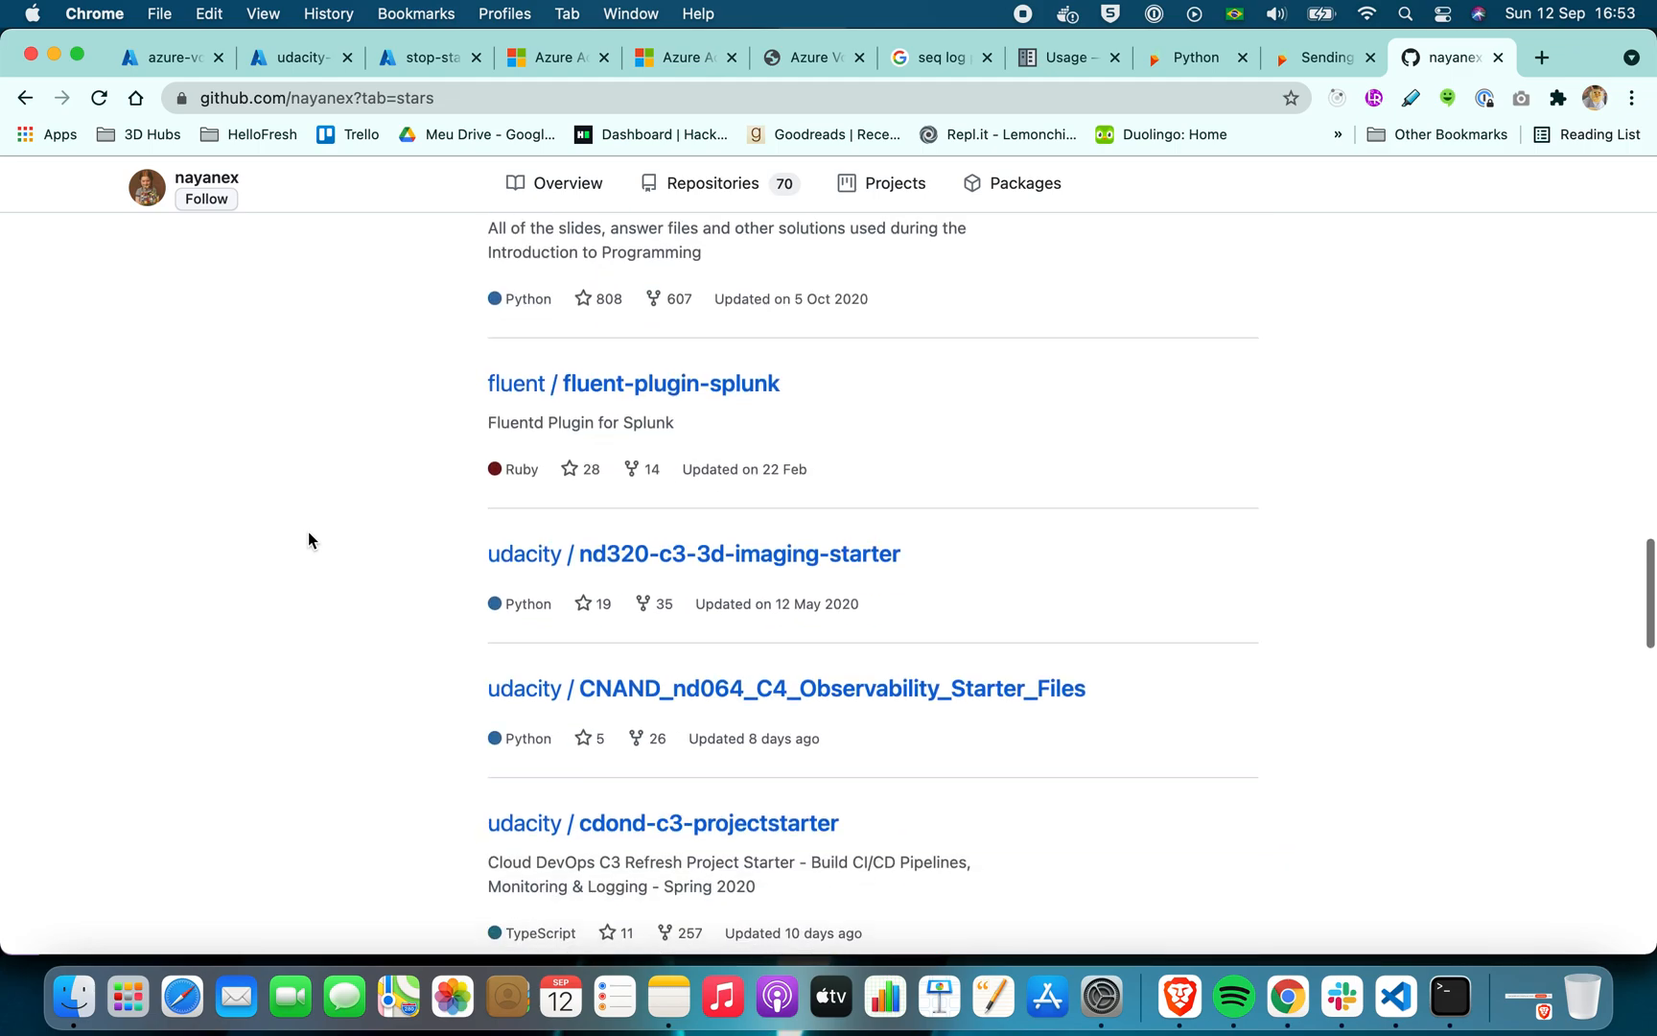
scroll(308, 531, up, 15)
scroll(308, 532, up, 5)
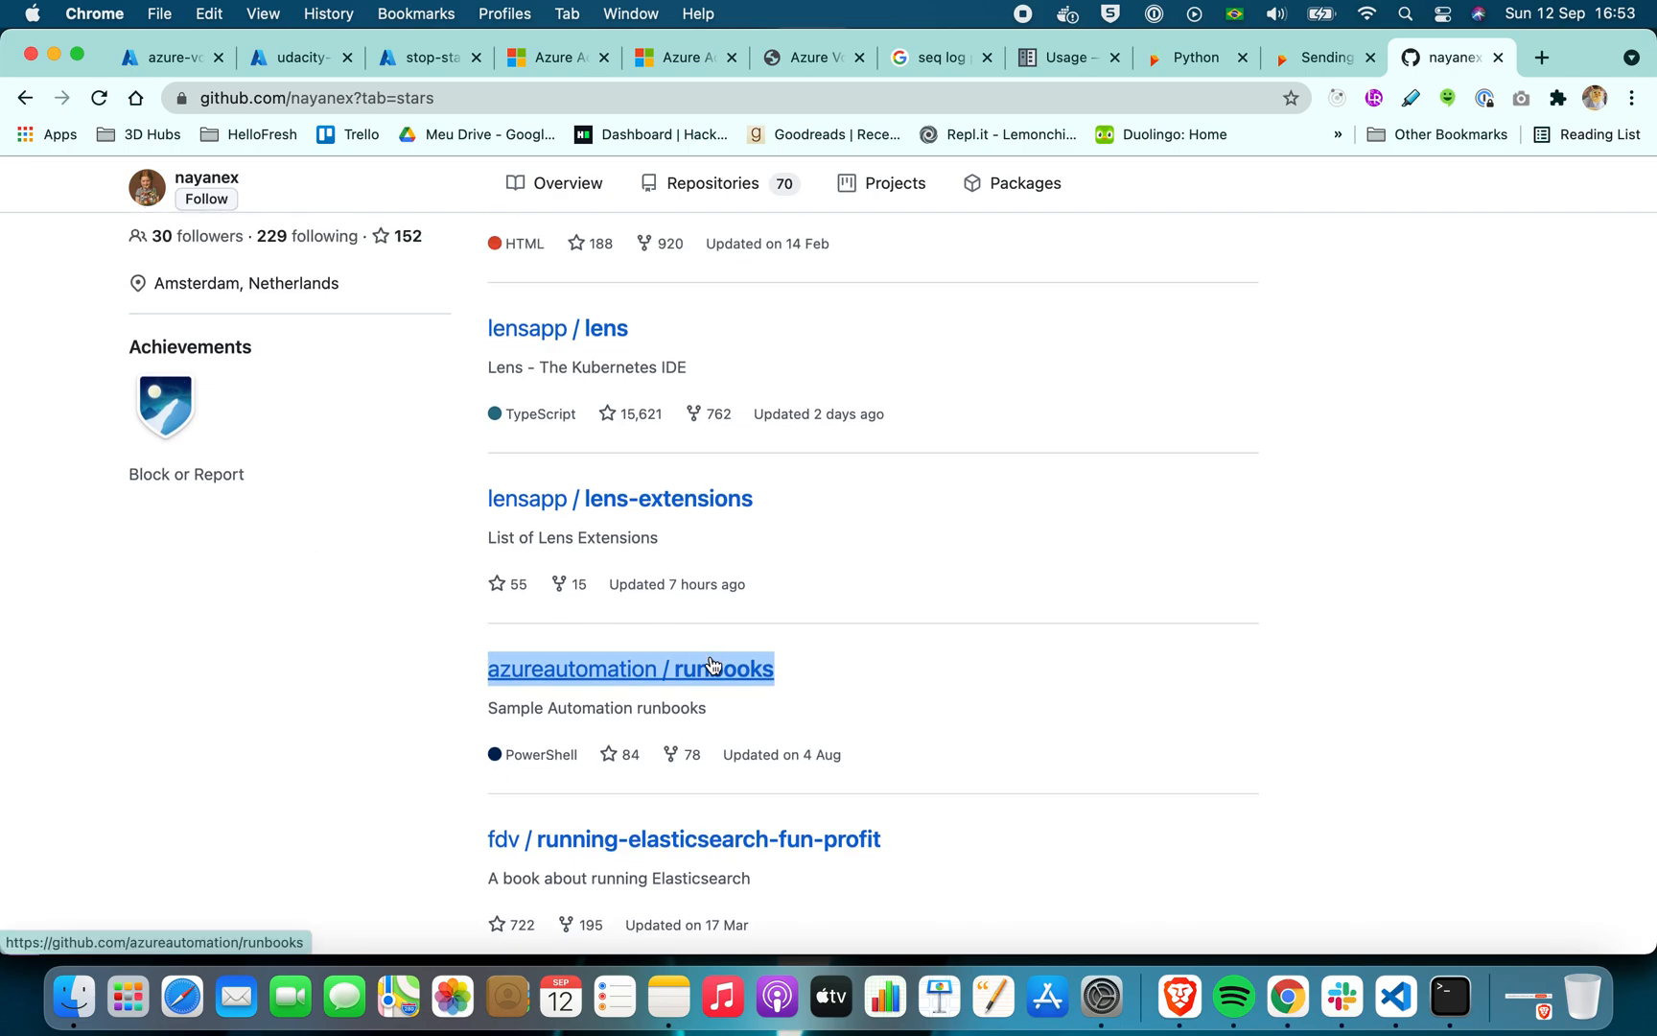
right_click(711, 656)
click(788, 486)
Look through the starred repositories from the start of the list for further runbook sources
scroll(949, 468, up, 10)
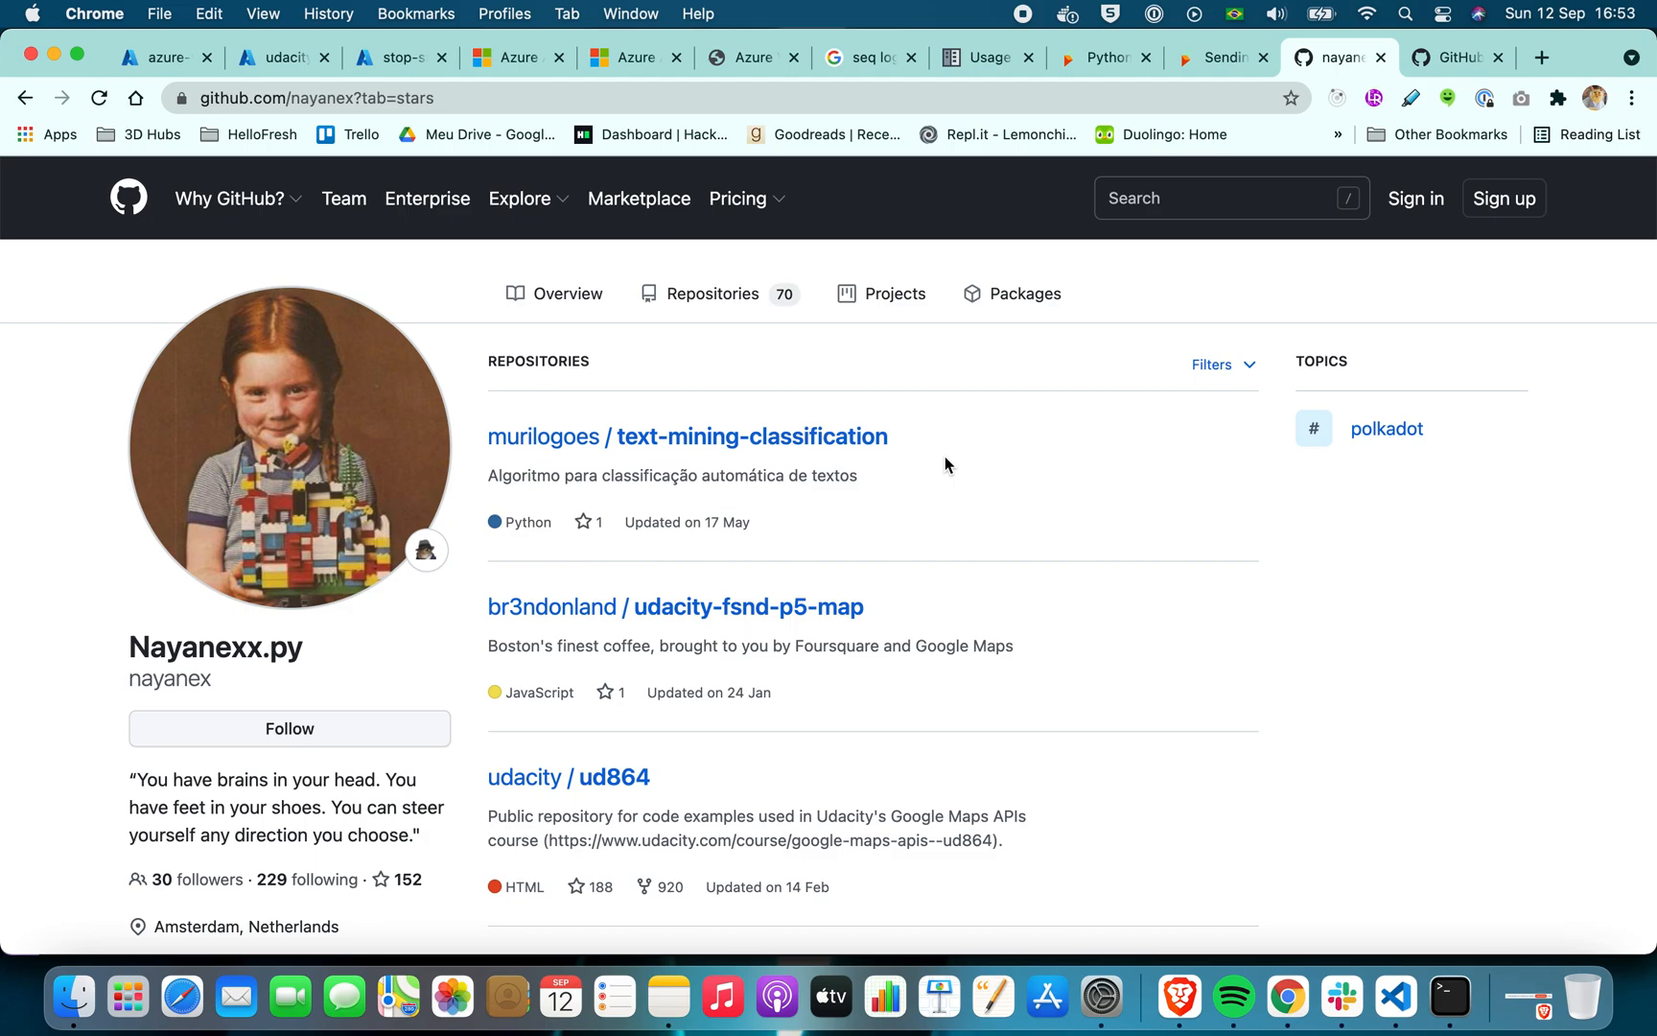
scroll(944, 465, down, 10)
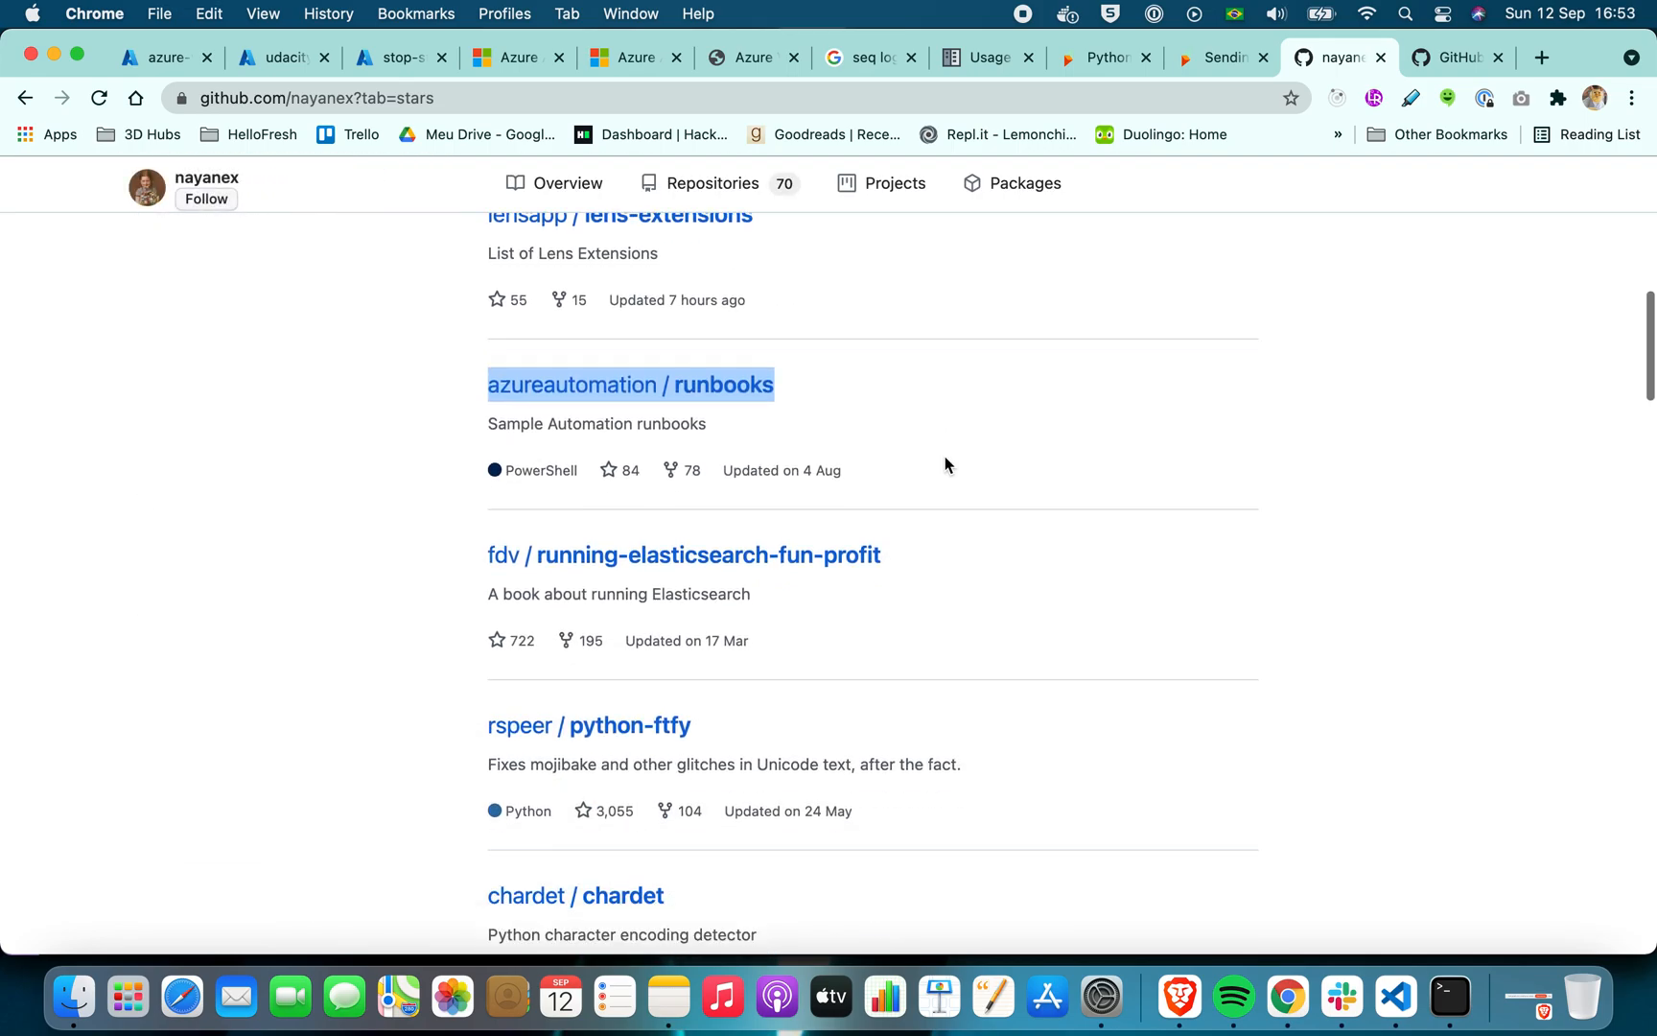
scroll(944, 464, down, 2)
scroll(945, 464, down, 3)
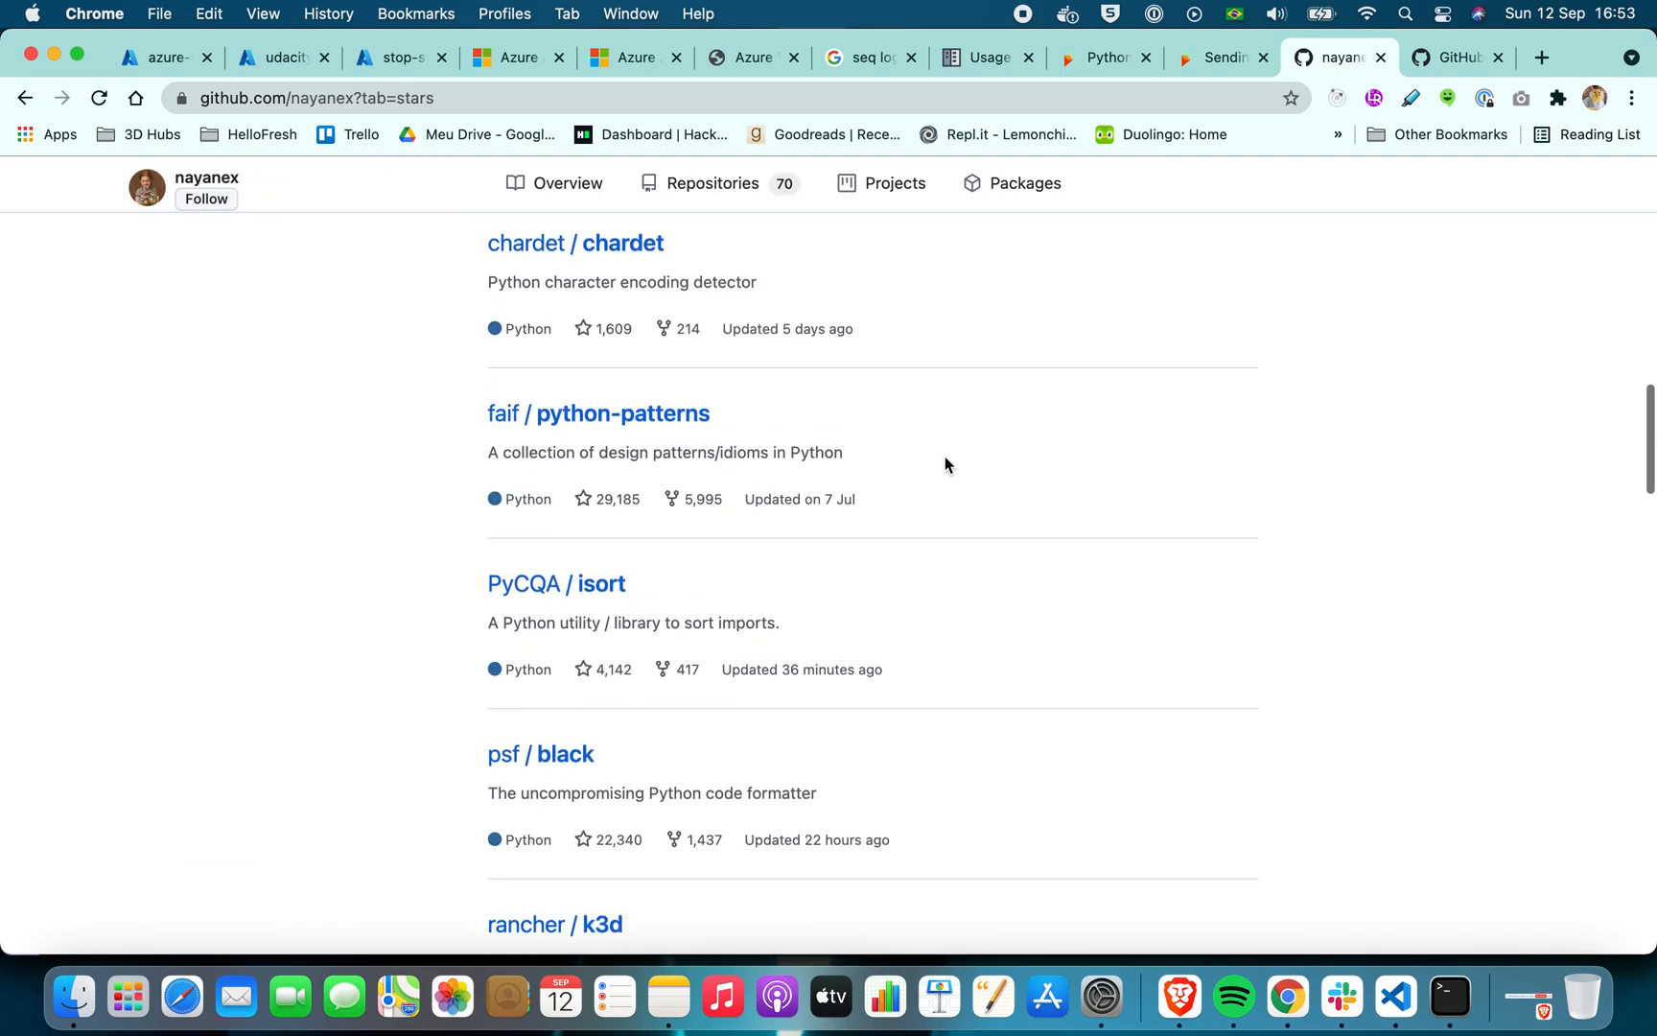
scroll(945, 465, down, 3)
scroll(945, 464, down, 10)
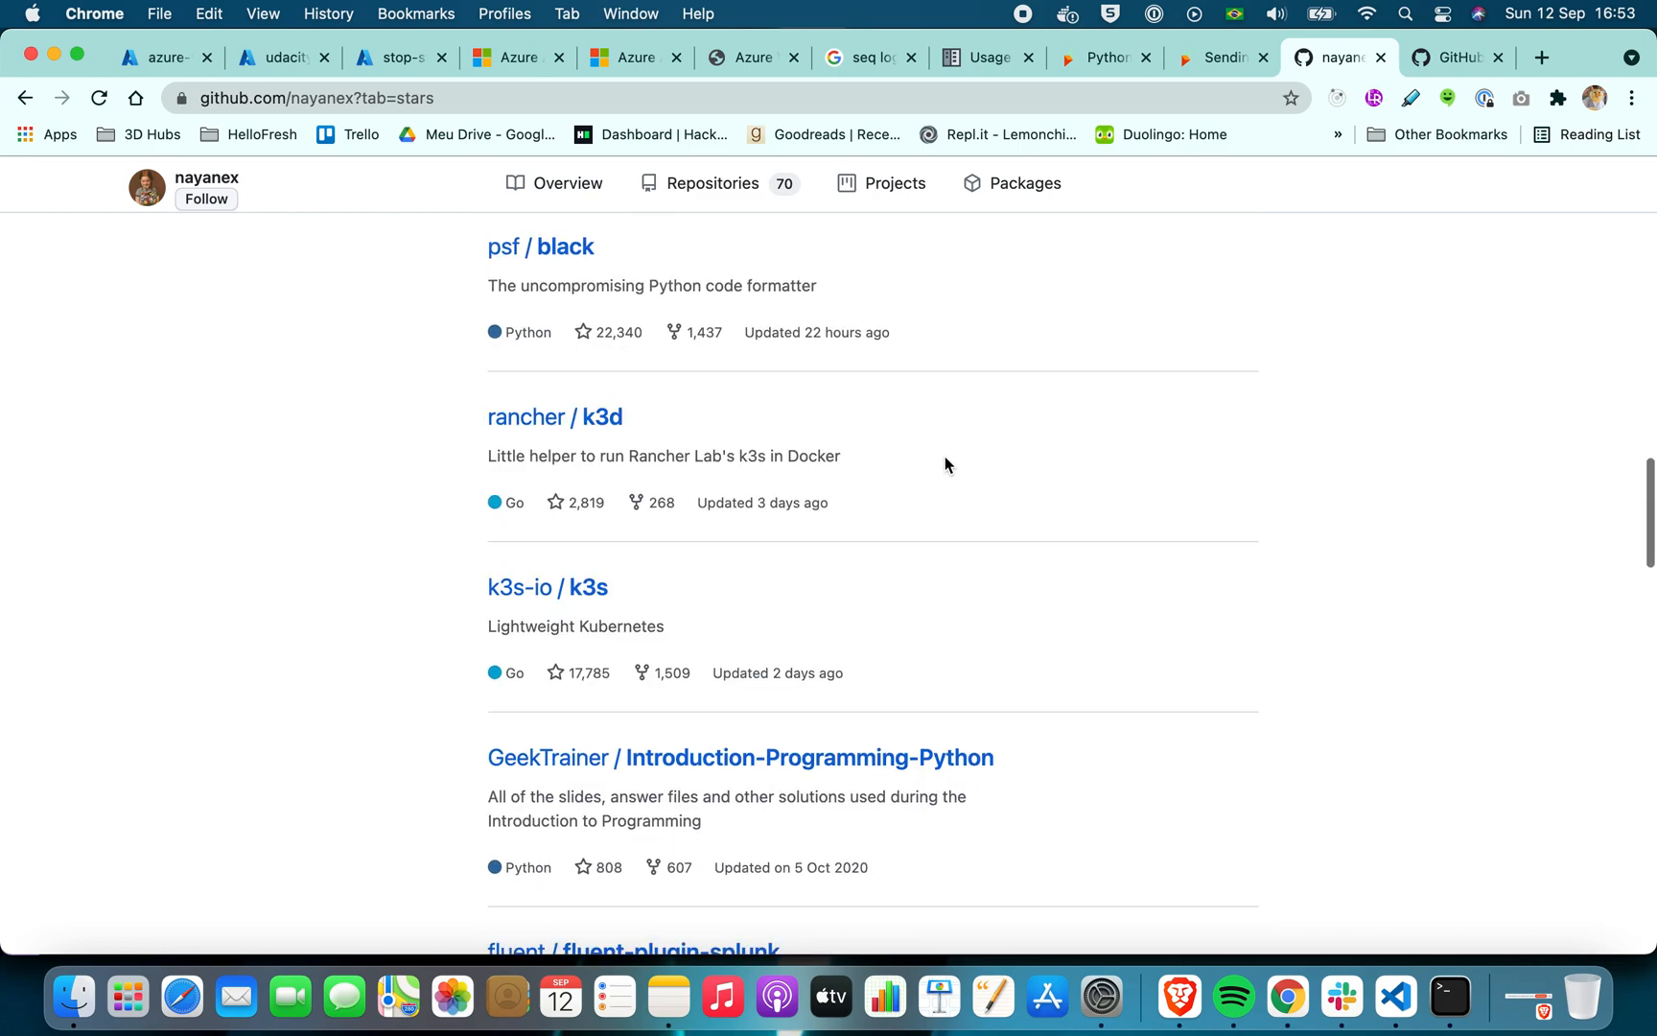
scroll(944, 464, down, 6)
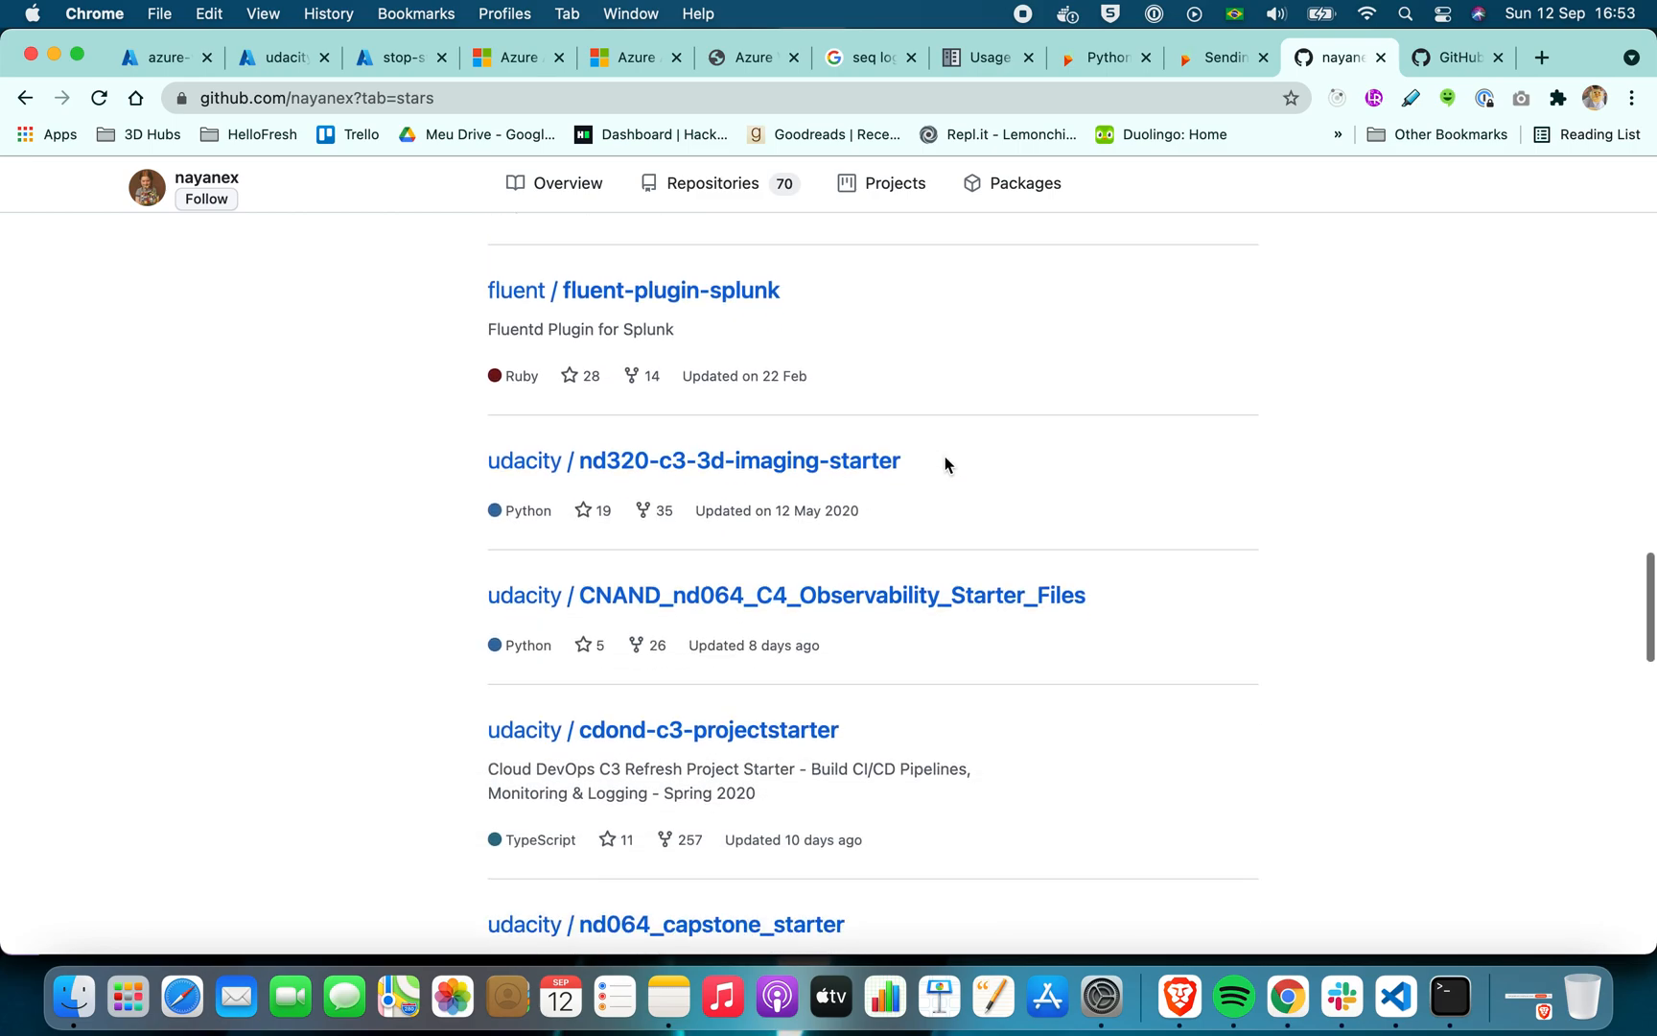
Switch to the azureautomation/runbooks repository and open the second listed contributor's profile in a new tab
click(1453, 58)
scroll(473, 518, down, 5)
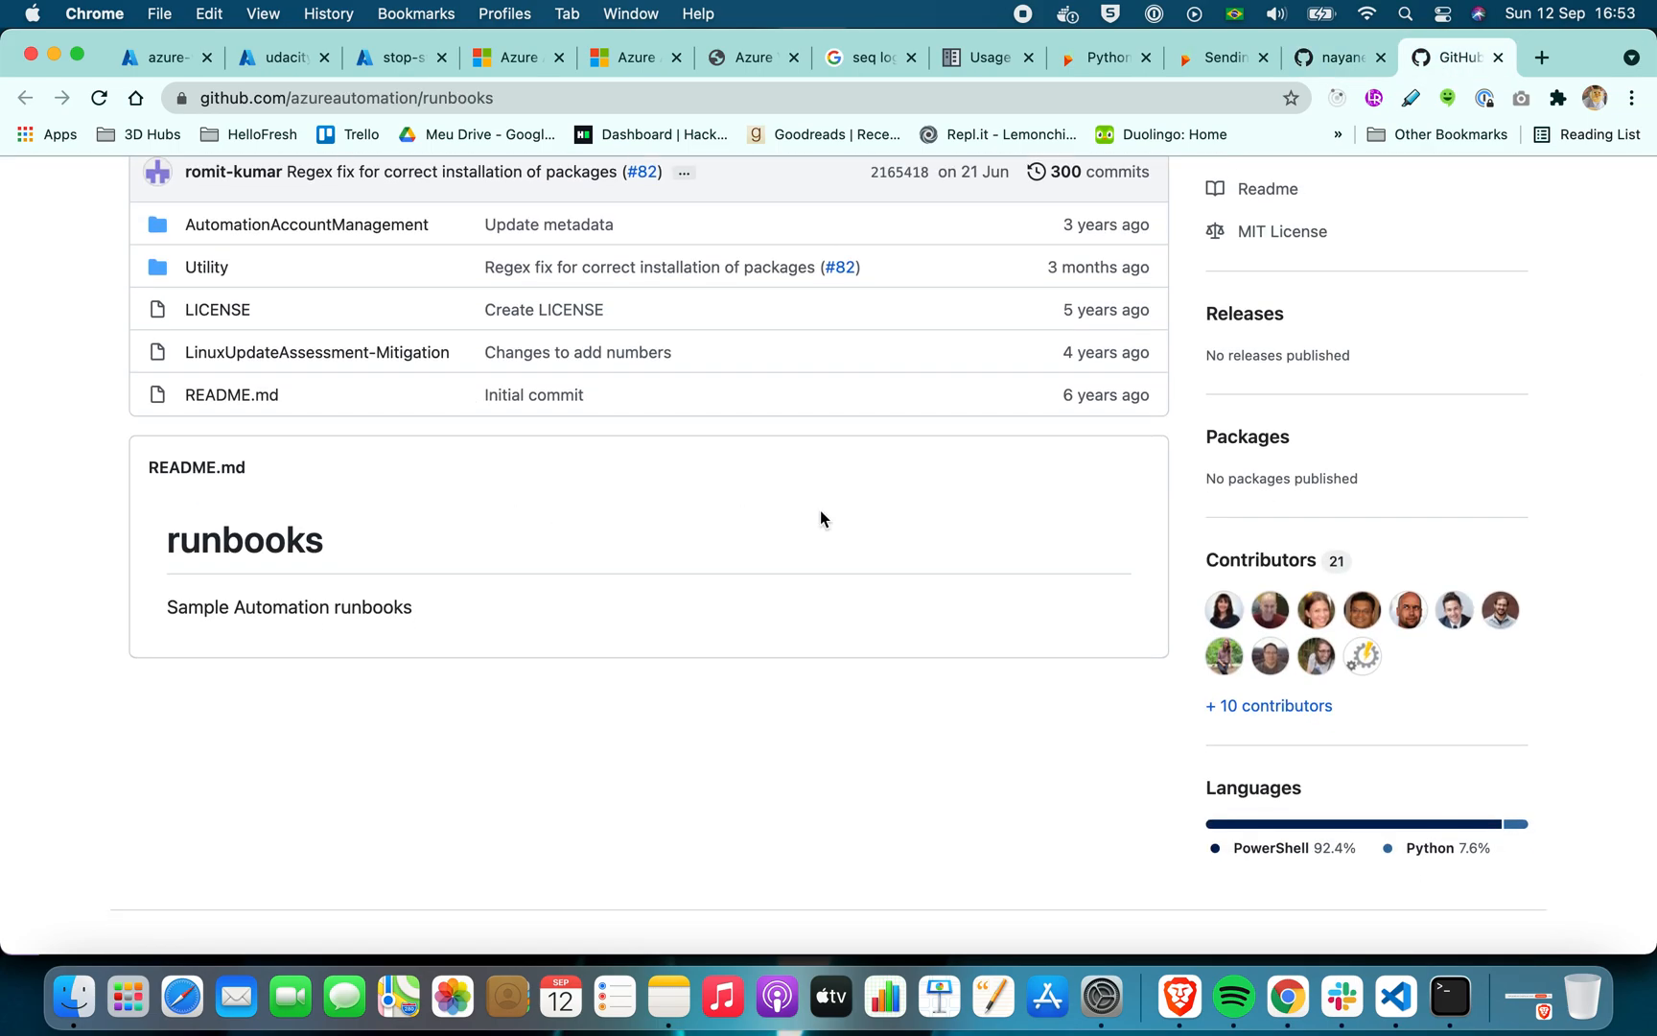
right_click(1268, 612)
click(1316, 523)
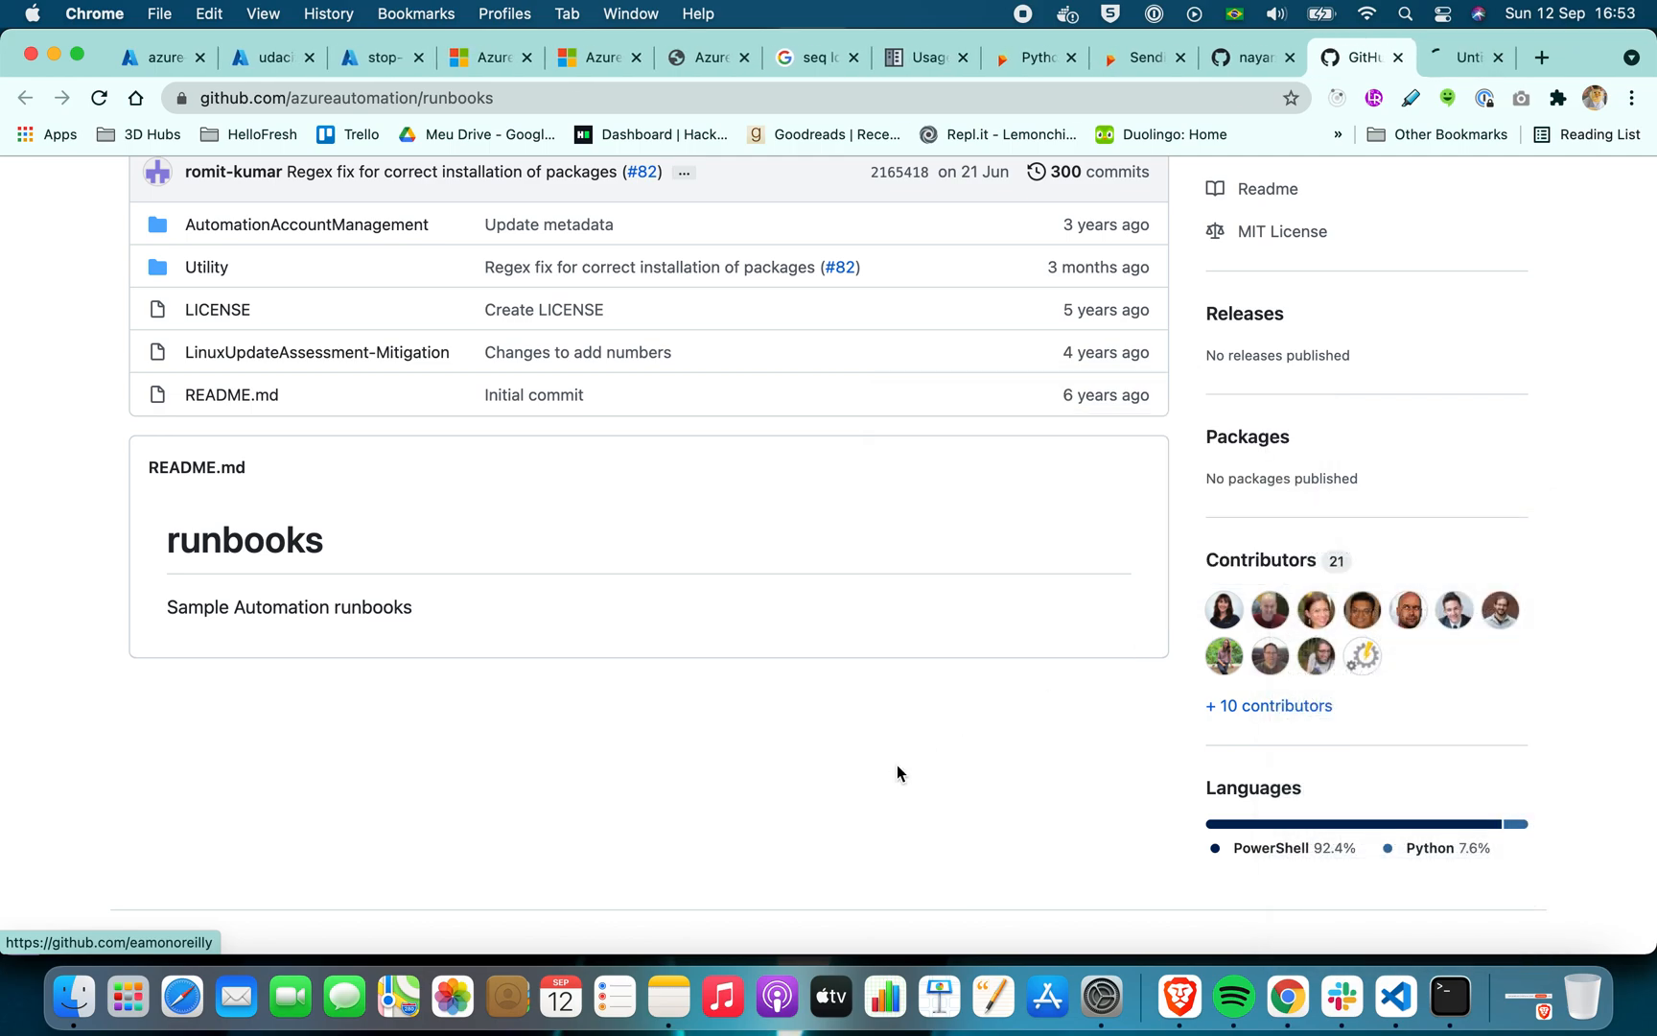
Open the AutomationAccountManagement folder of the runbooks repository
scroll(898, 764, up, 3)
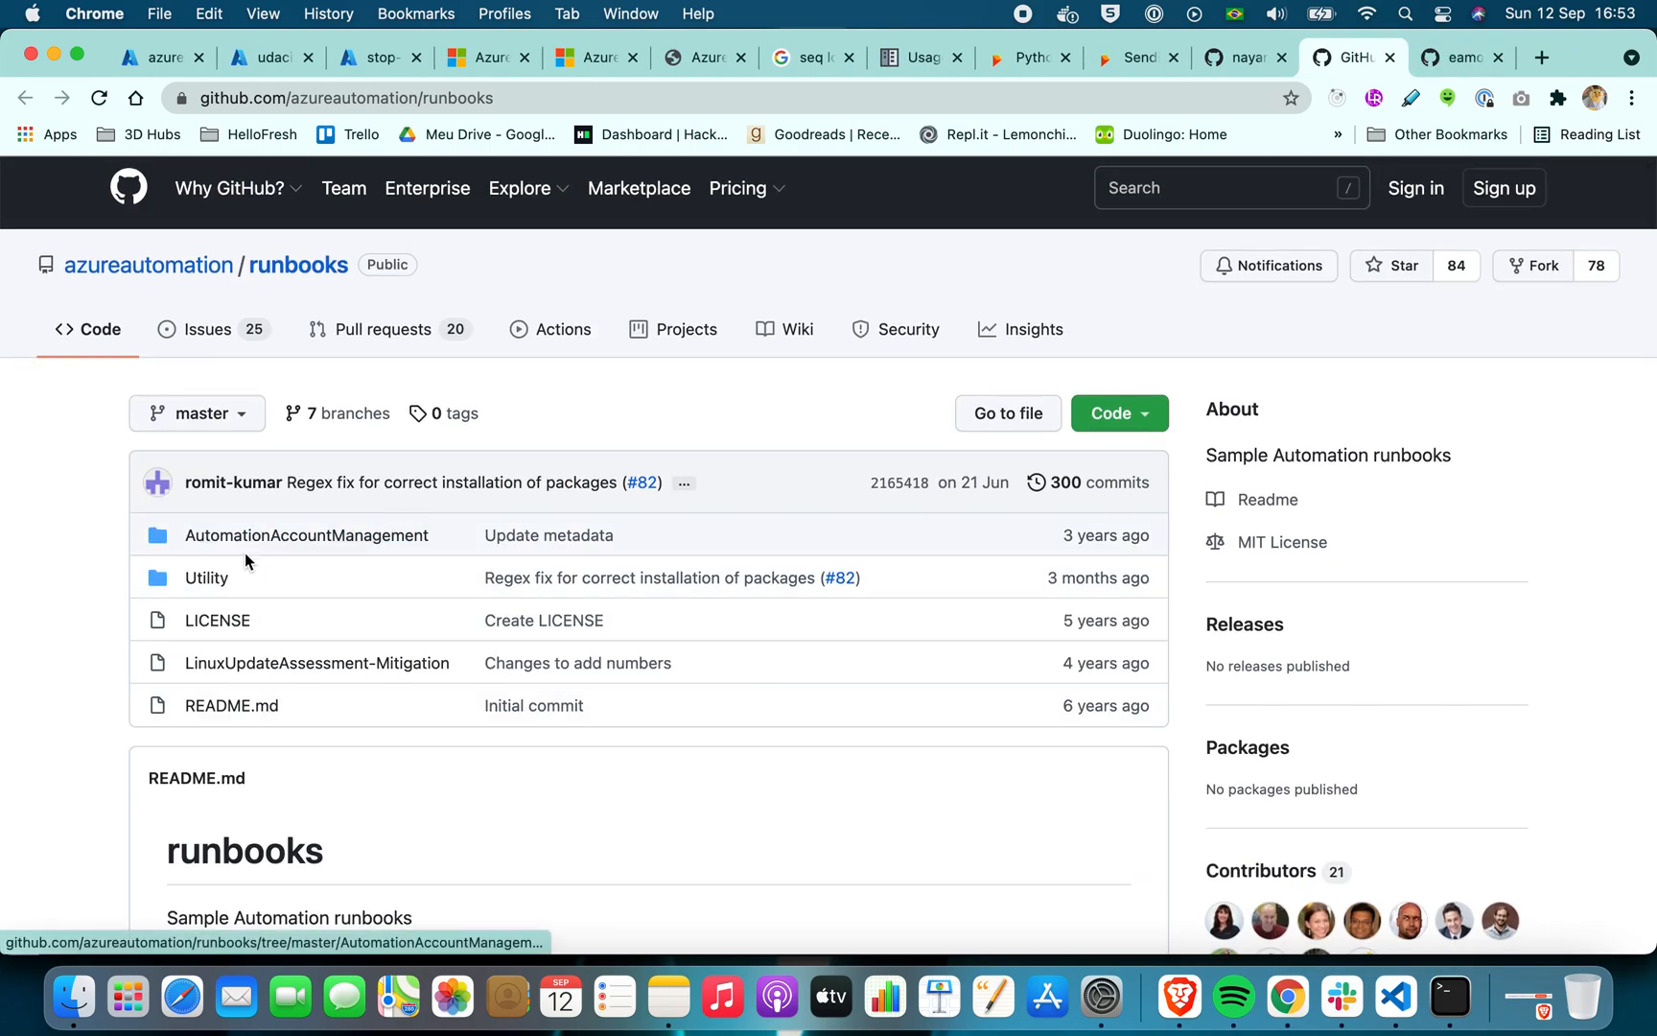
click(278, 536)
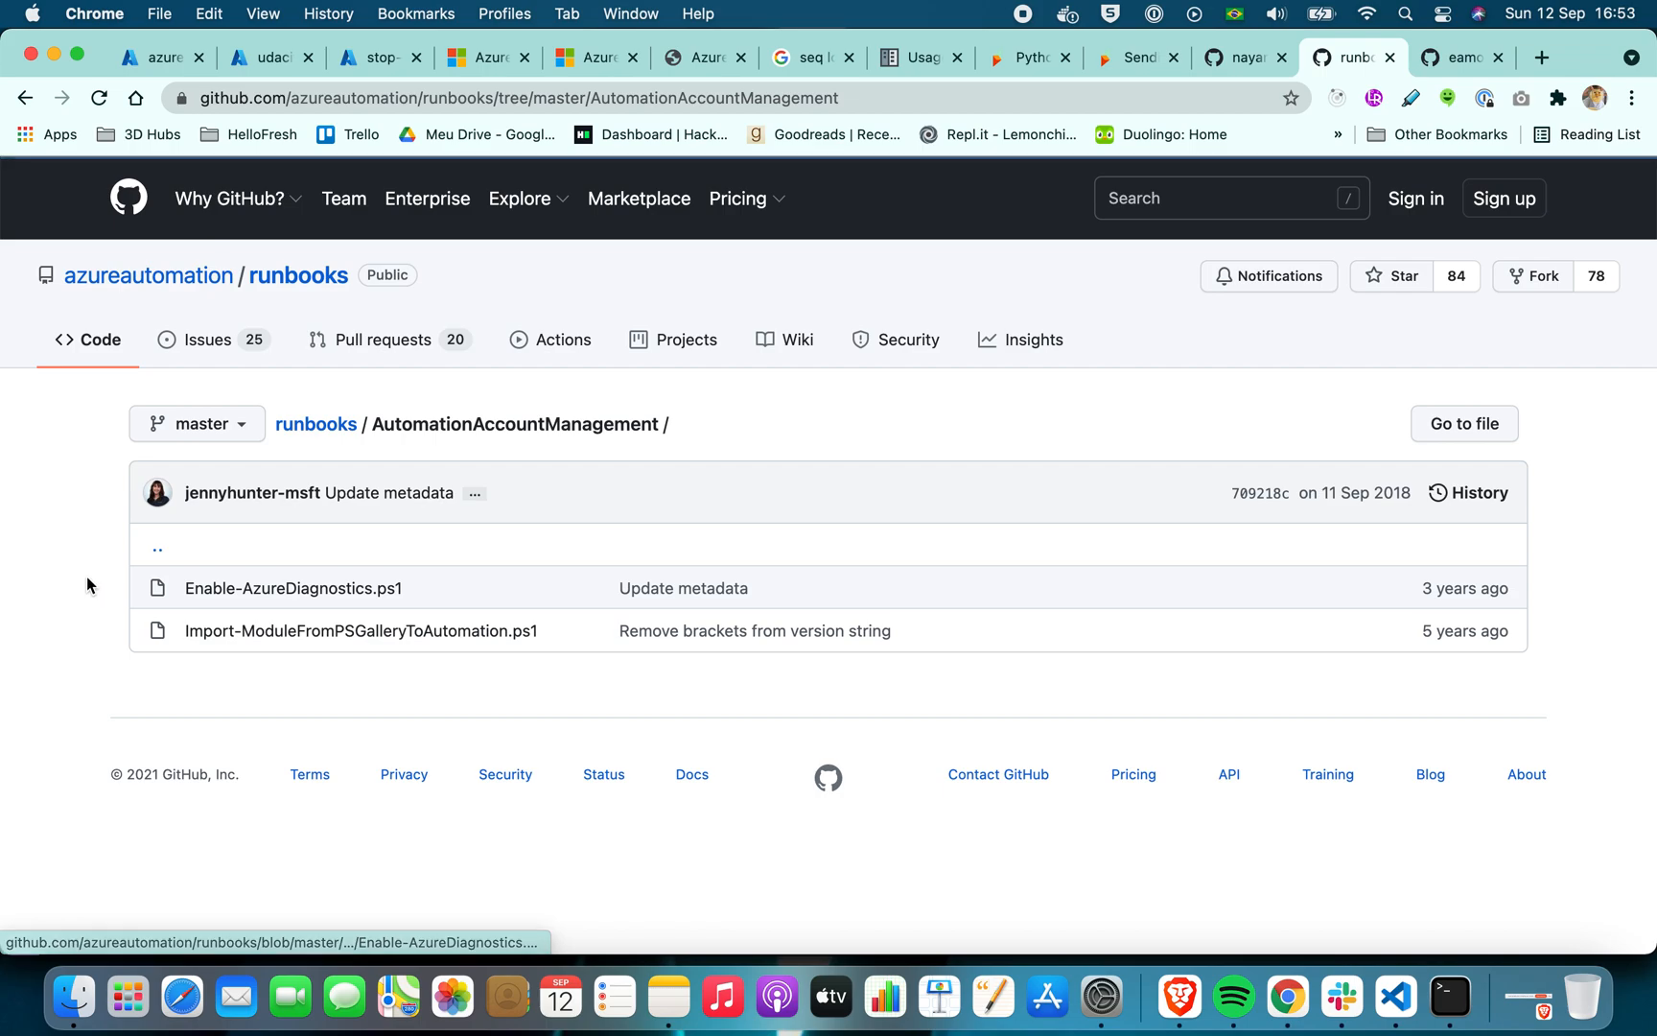
Return to the root of the runbooks repository and open the Python folder inside Utility
click(25, 98)
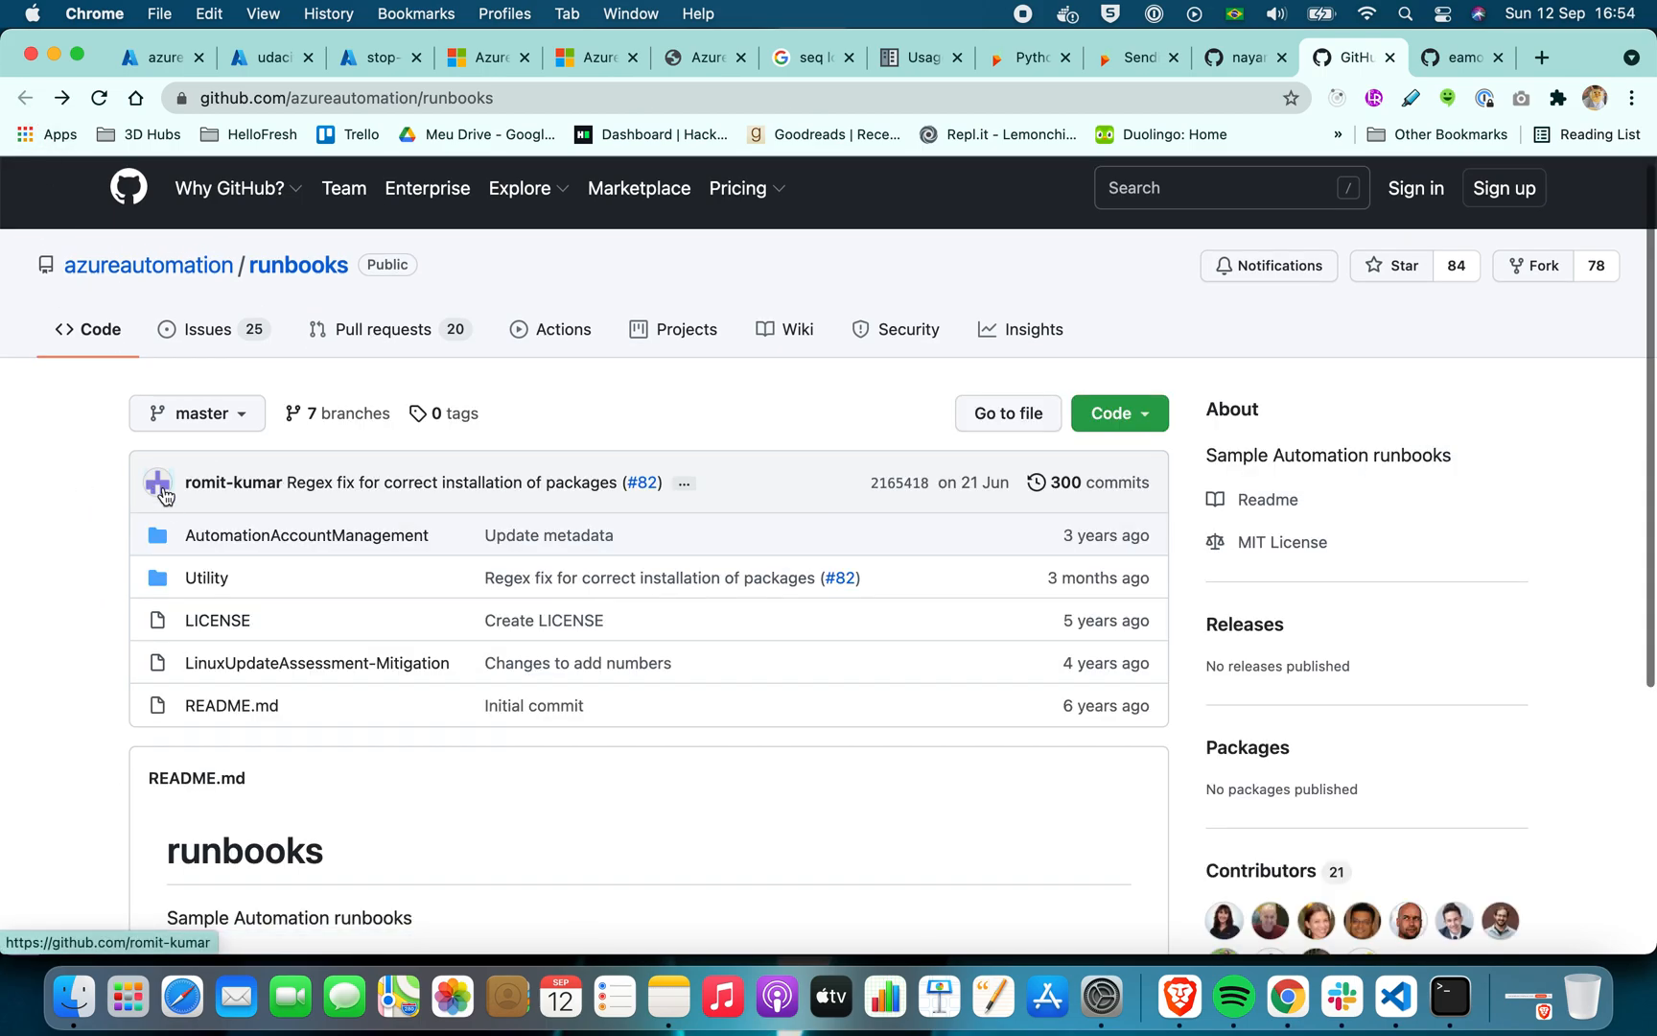
click(203, 579)
scroll(118, 583, down, 1)
scroll(118, 591, down, 1)
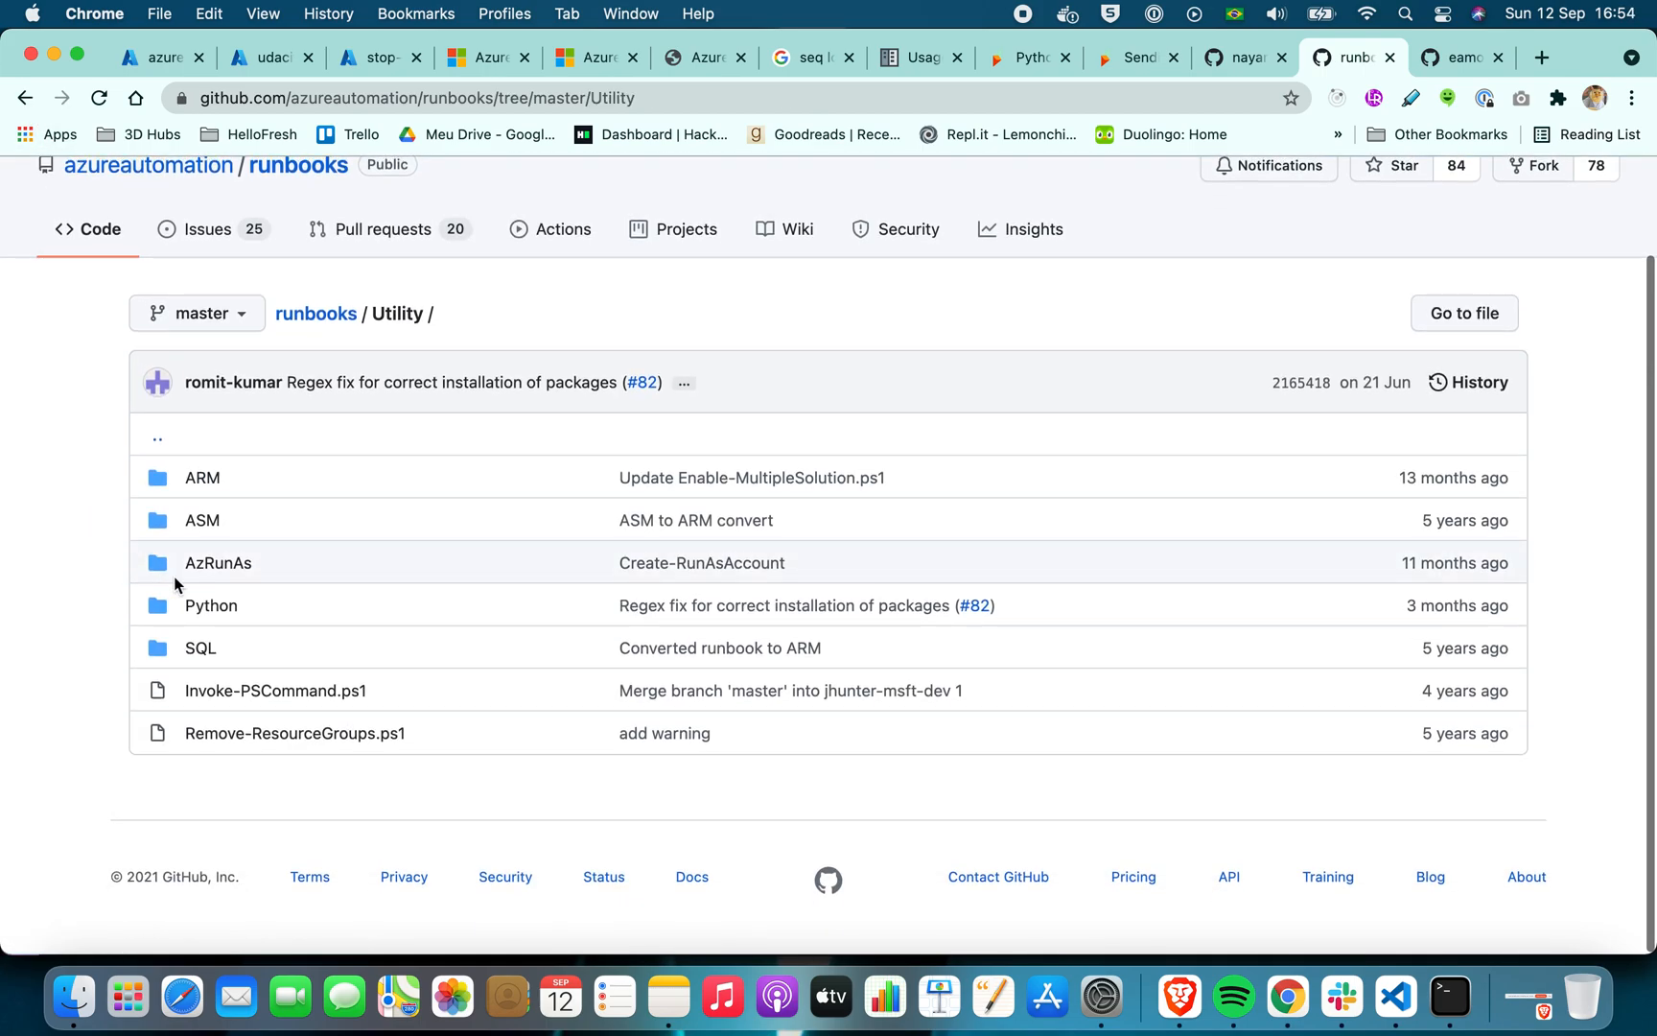
click(209, 606)
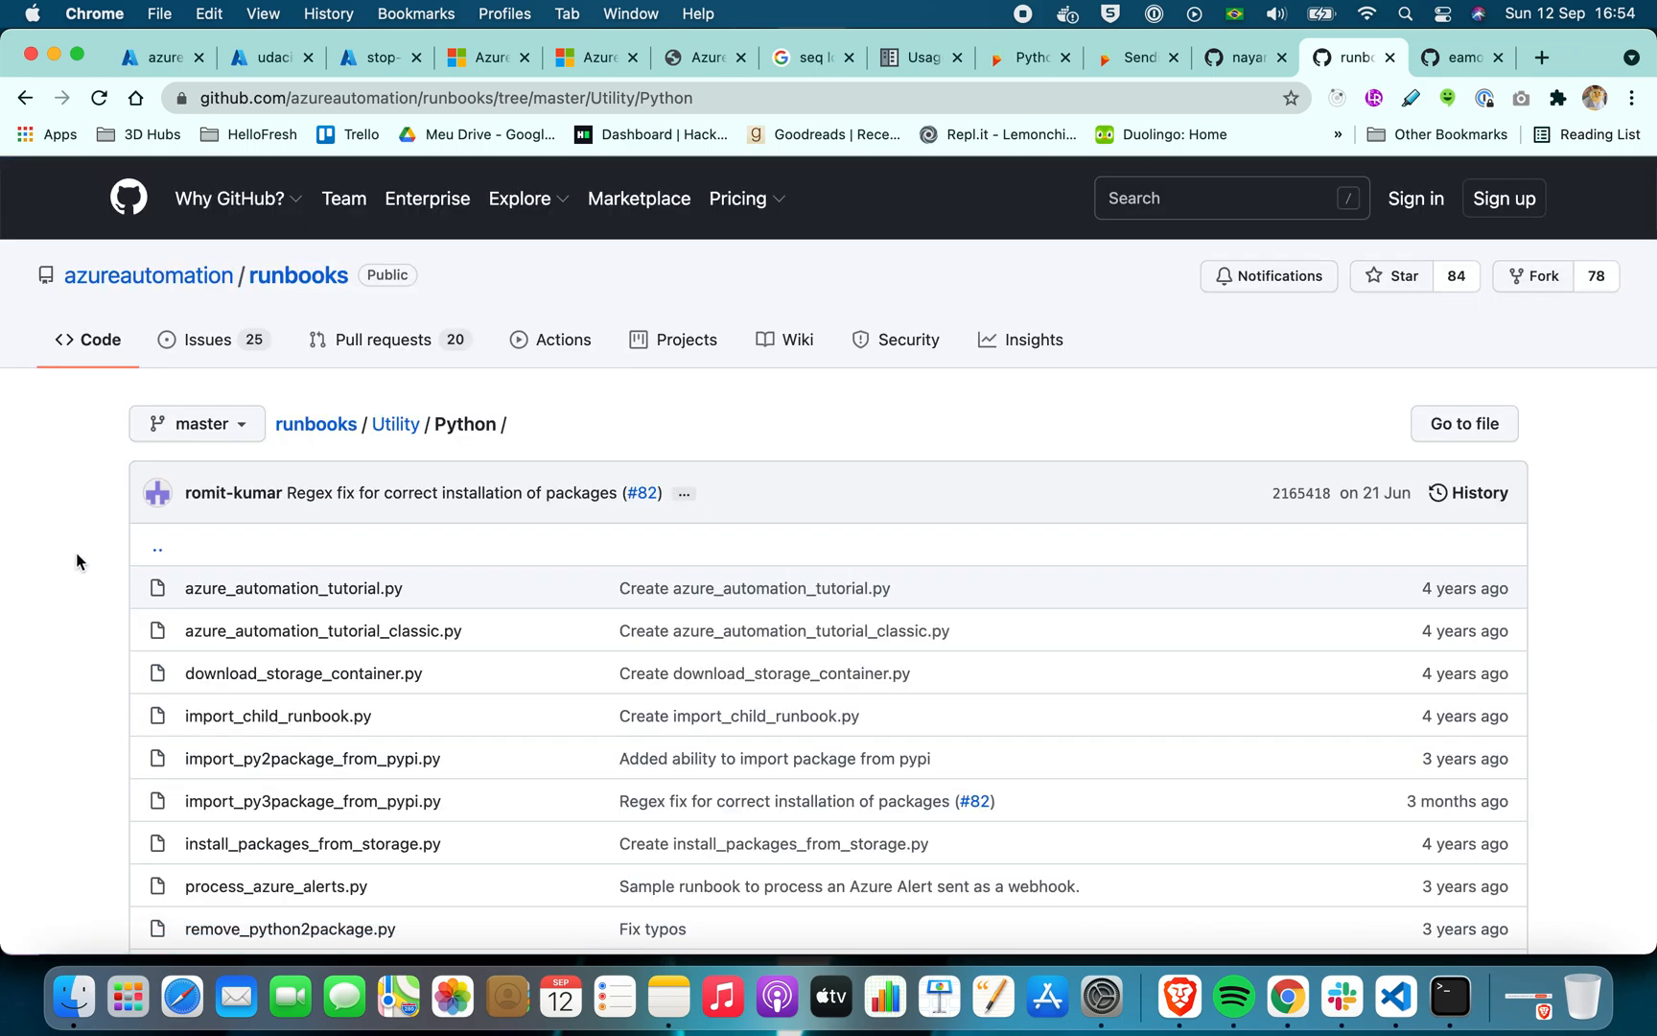
Open stop_azure_vm.py from the Python folder in a new tab and switch to it
scroll(76, 556, down, 5)
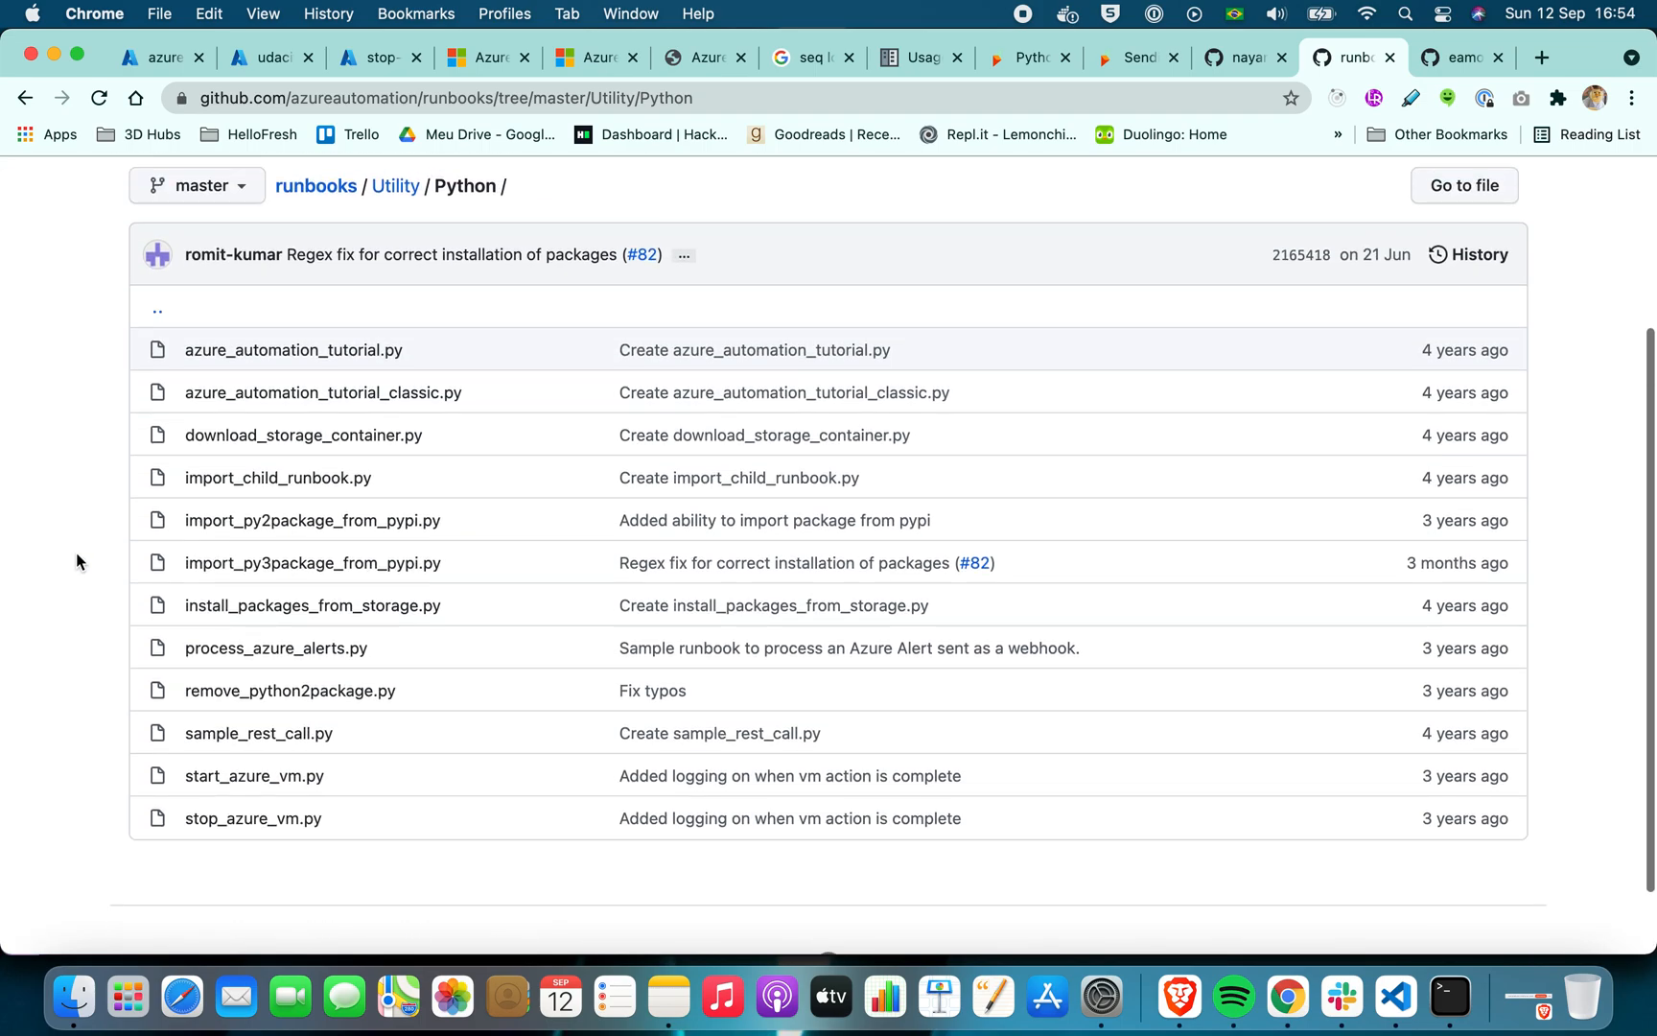
right_click(261, 824)
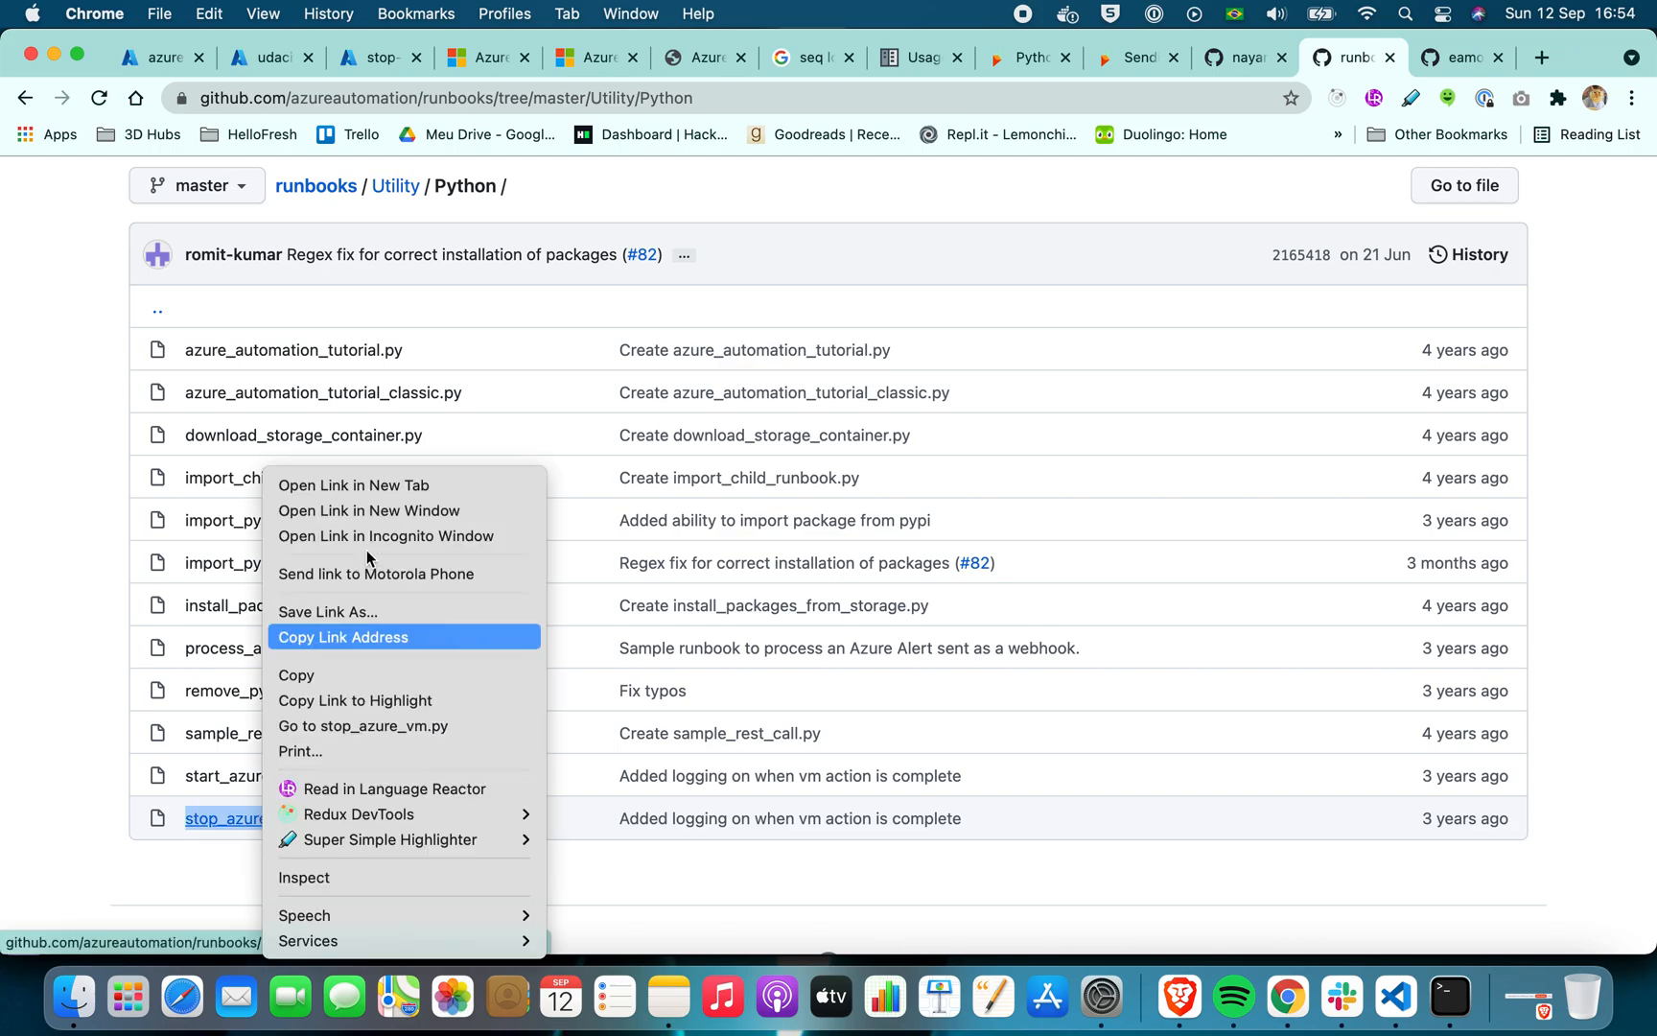
click(396, 483)
click(1467, 58)
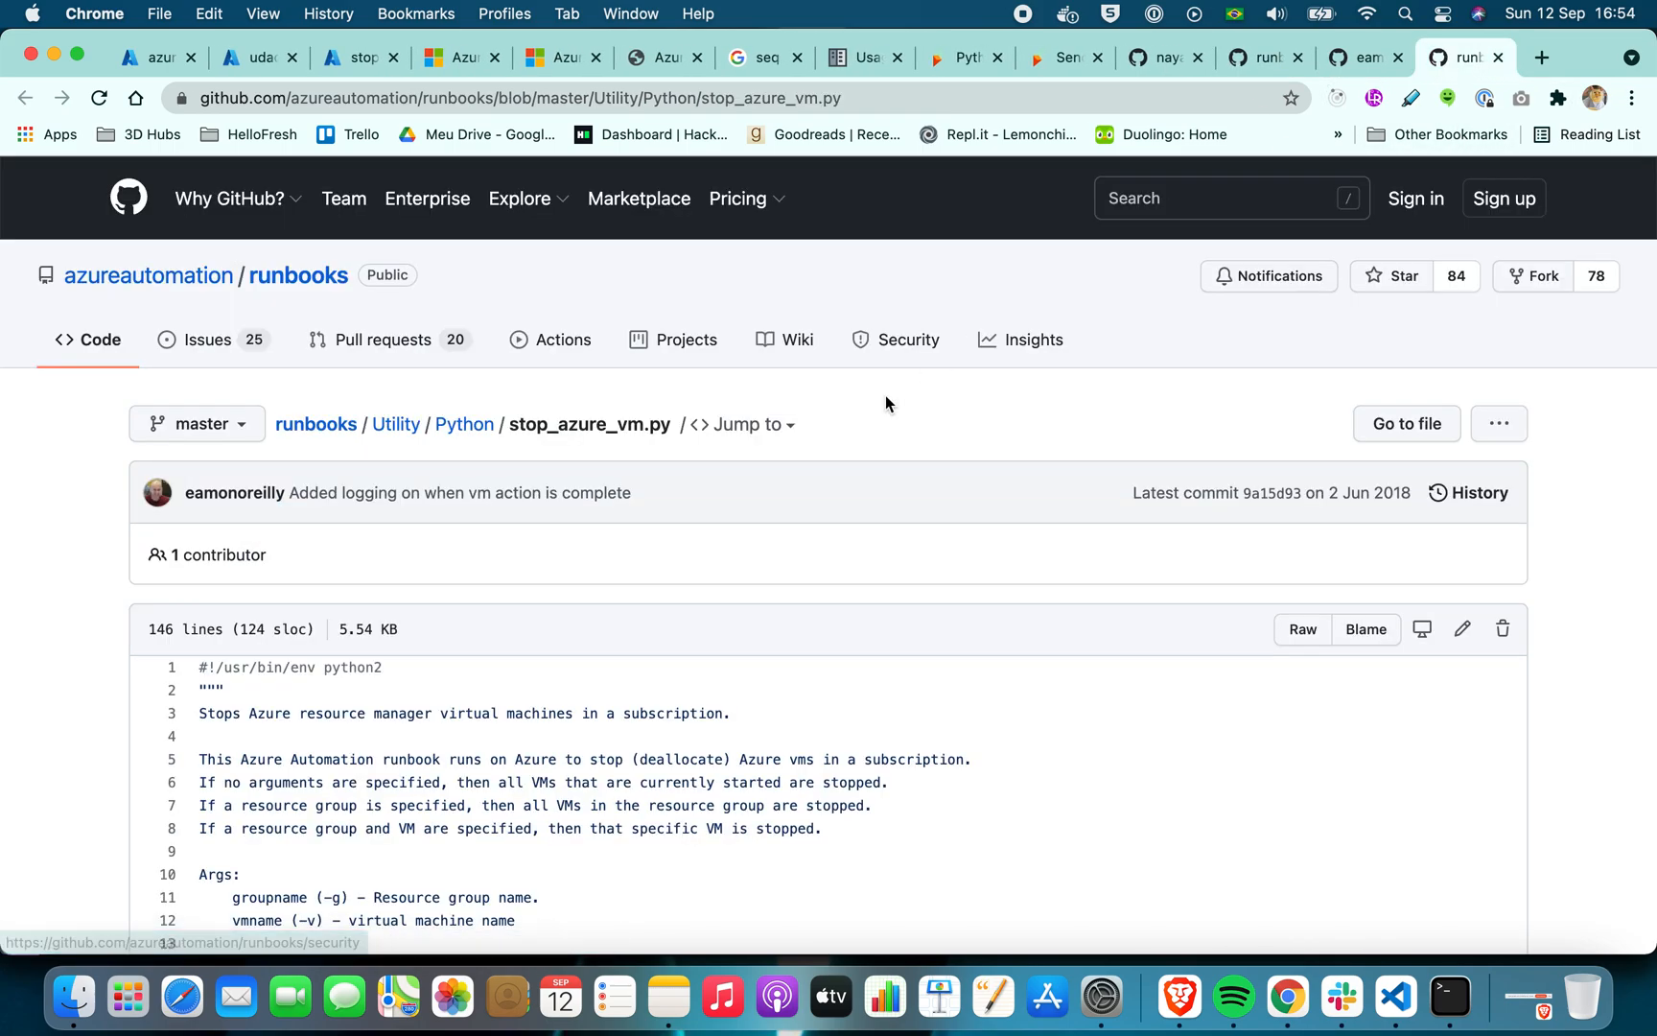
Examine the usage description and import statements of stop_azure_vm.py, including the azure.mgmt modules and automationassets
scroll(58, 578, down, 1)
scroll(58, 578, down, 6)
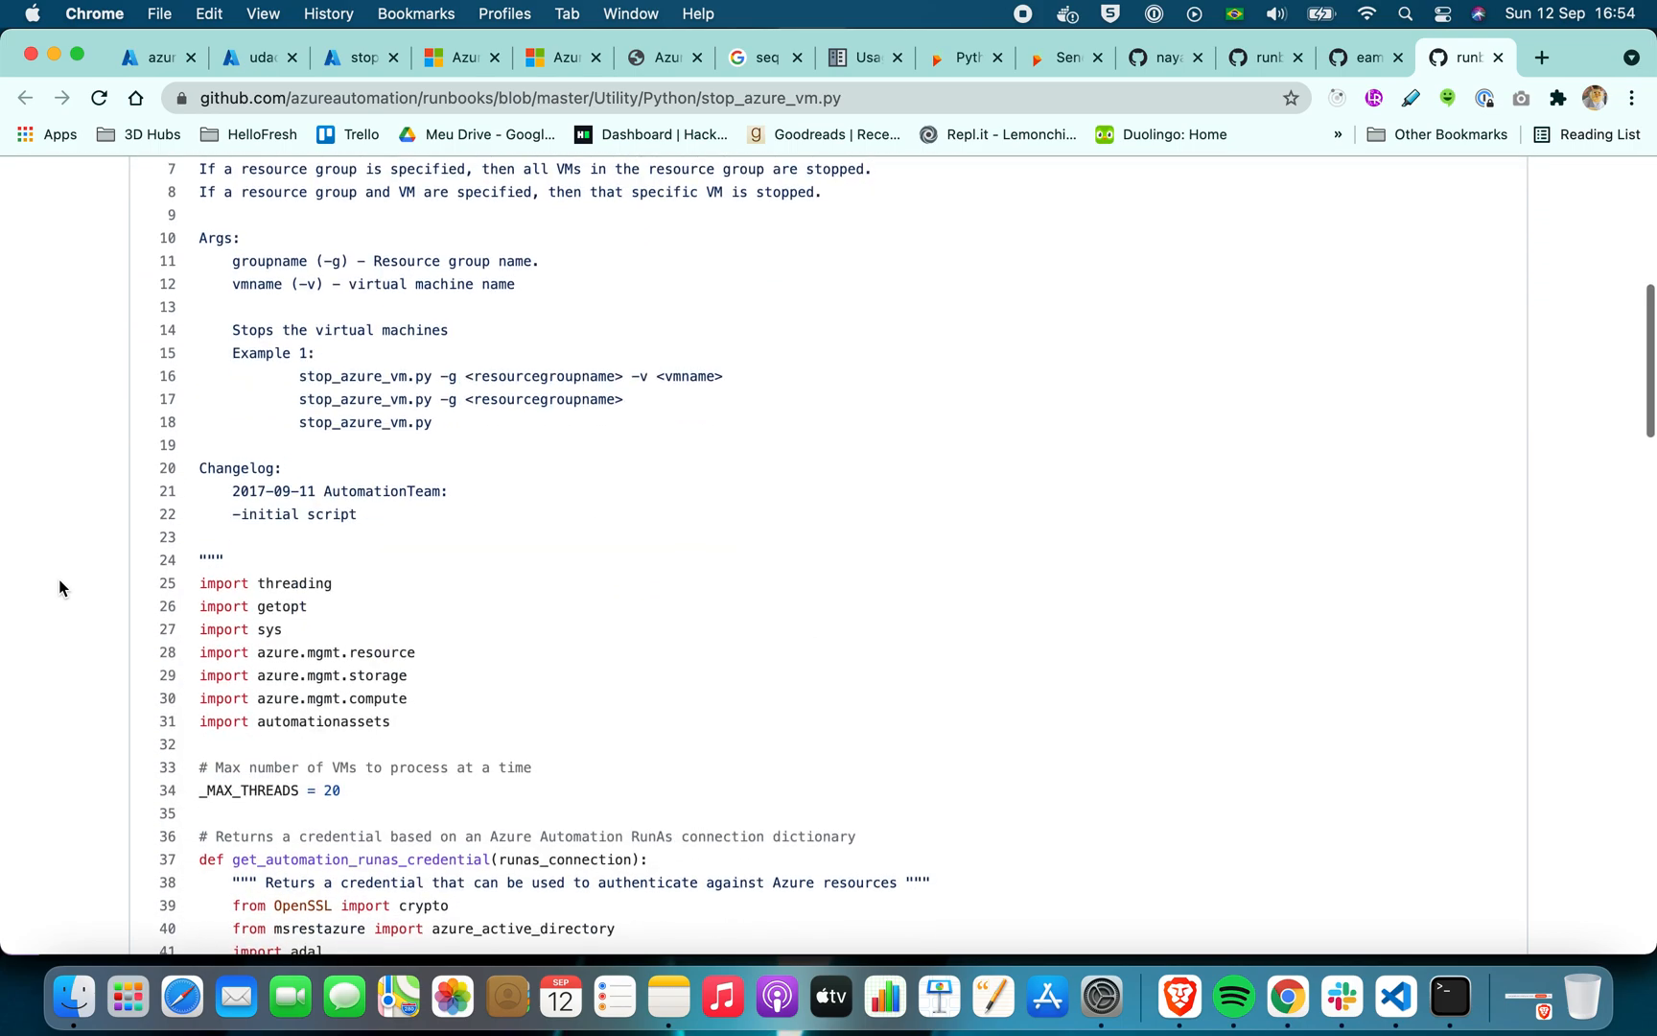
scroll(58, 578, up, 1)
scroll(58, 578, down, 3)
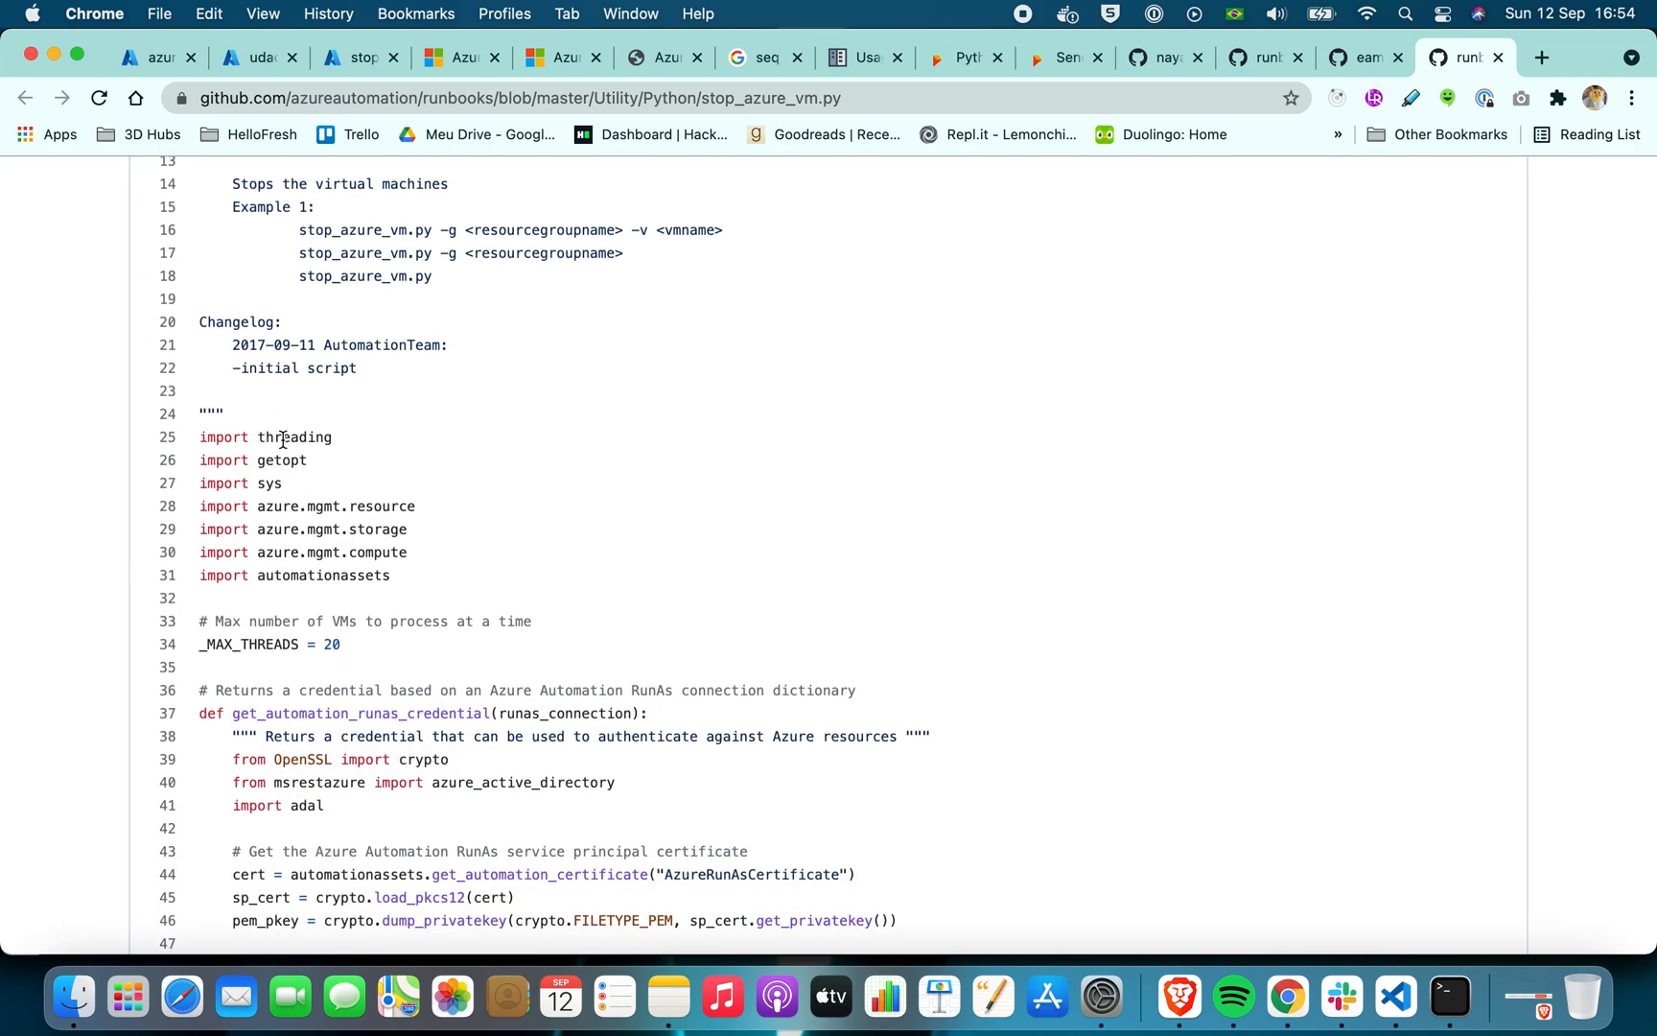
drag(258, 505, 413, 505)
drag(264, 528, 401, 529)
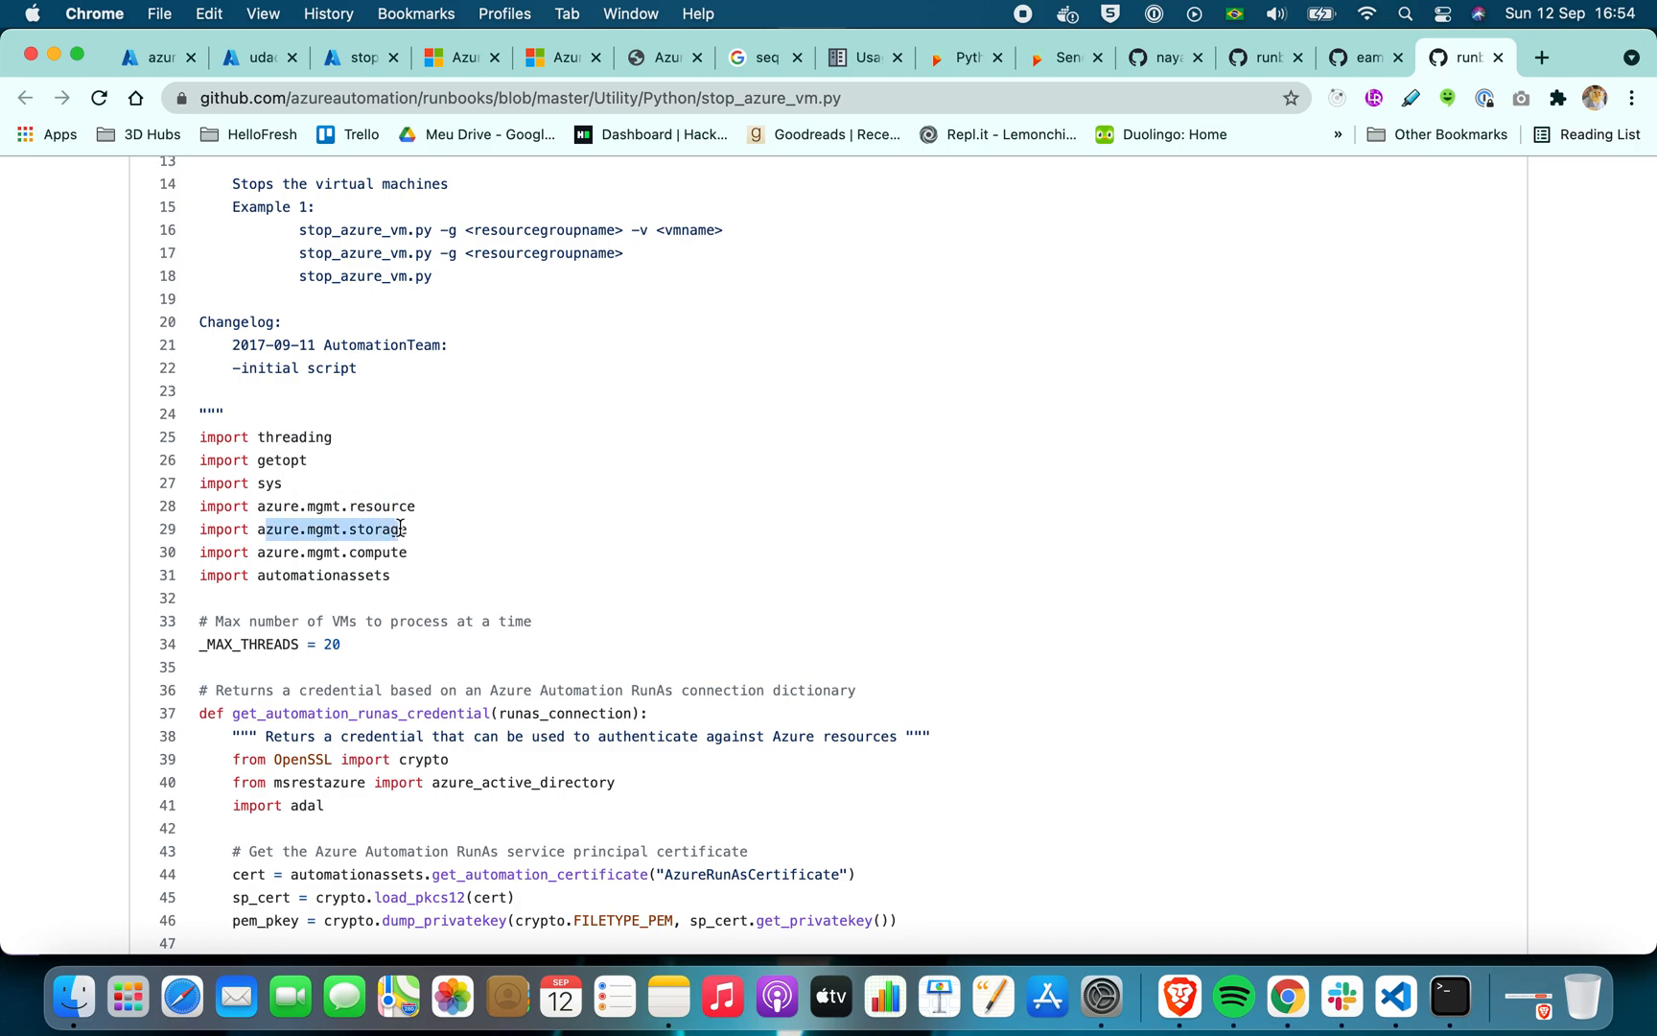
click(262, 545)
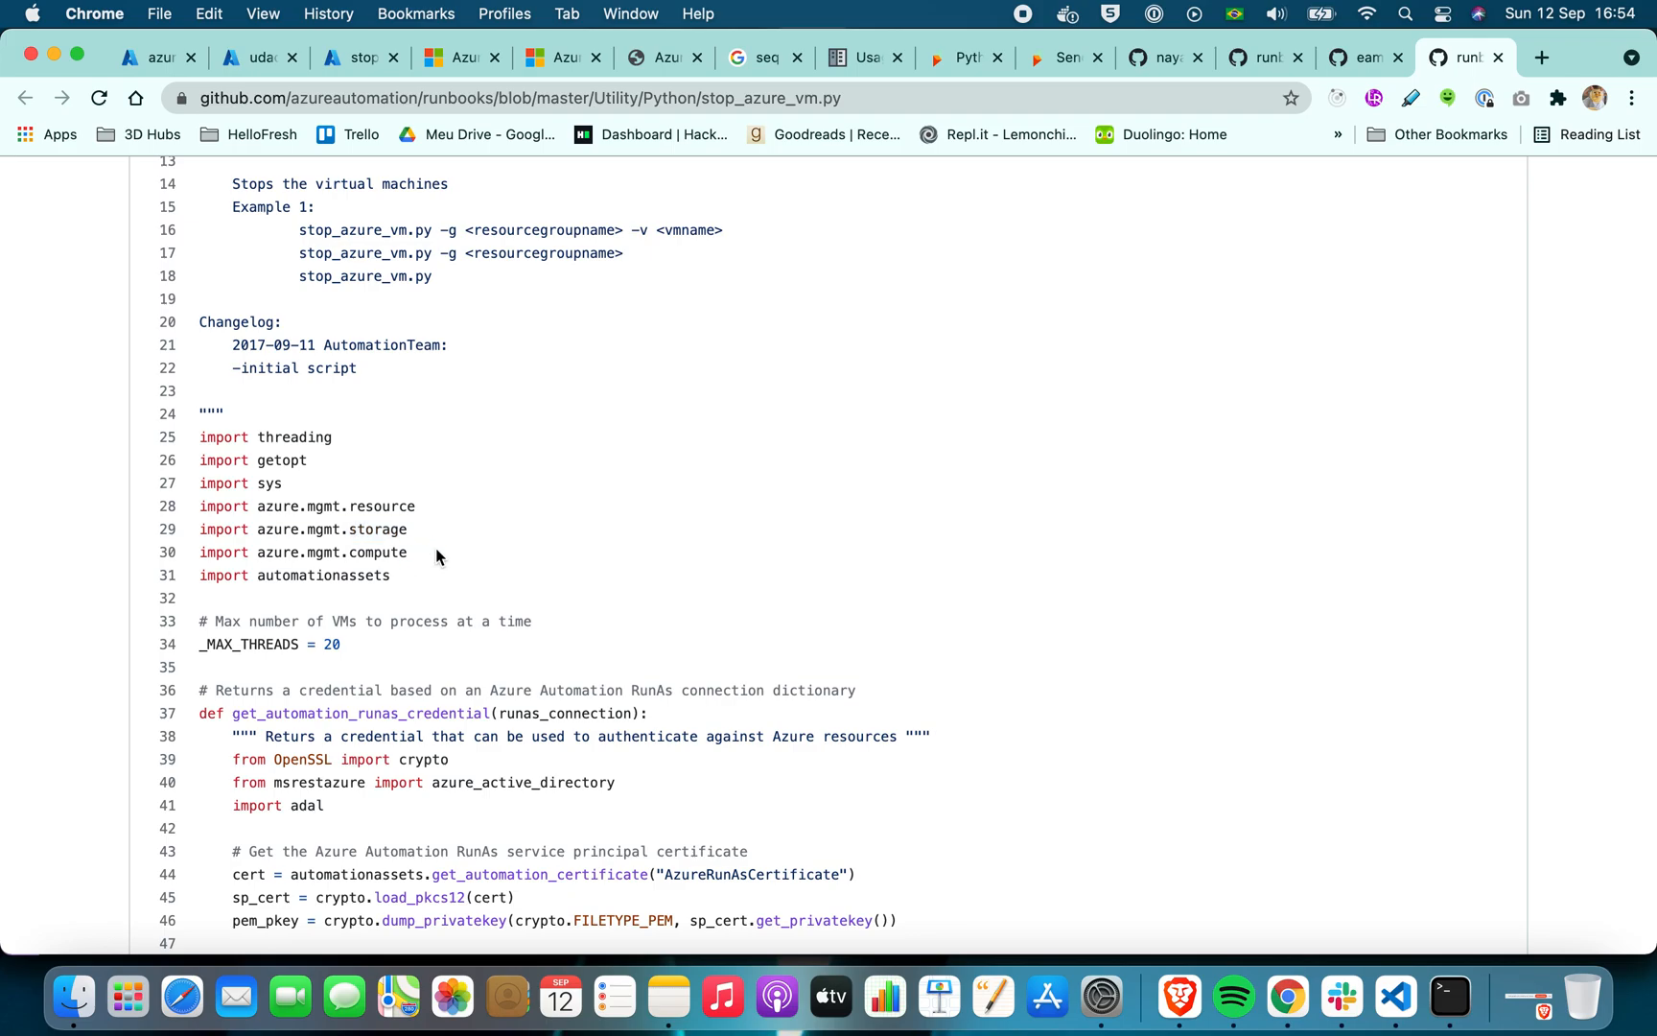
double_click(299, 577)
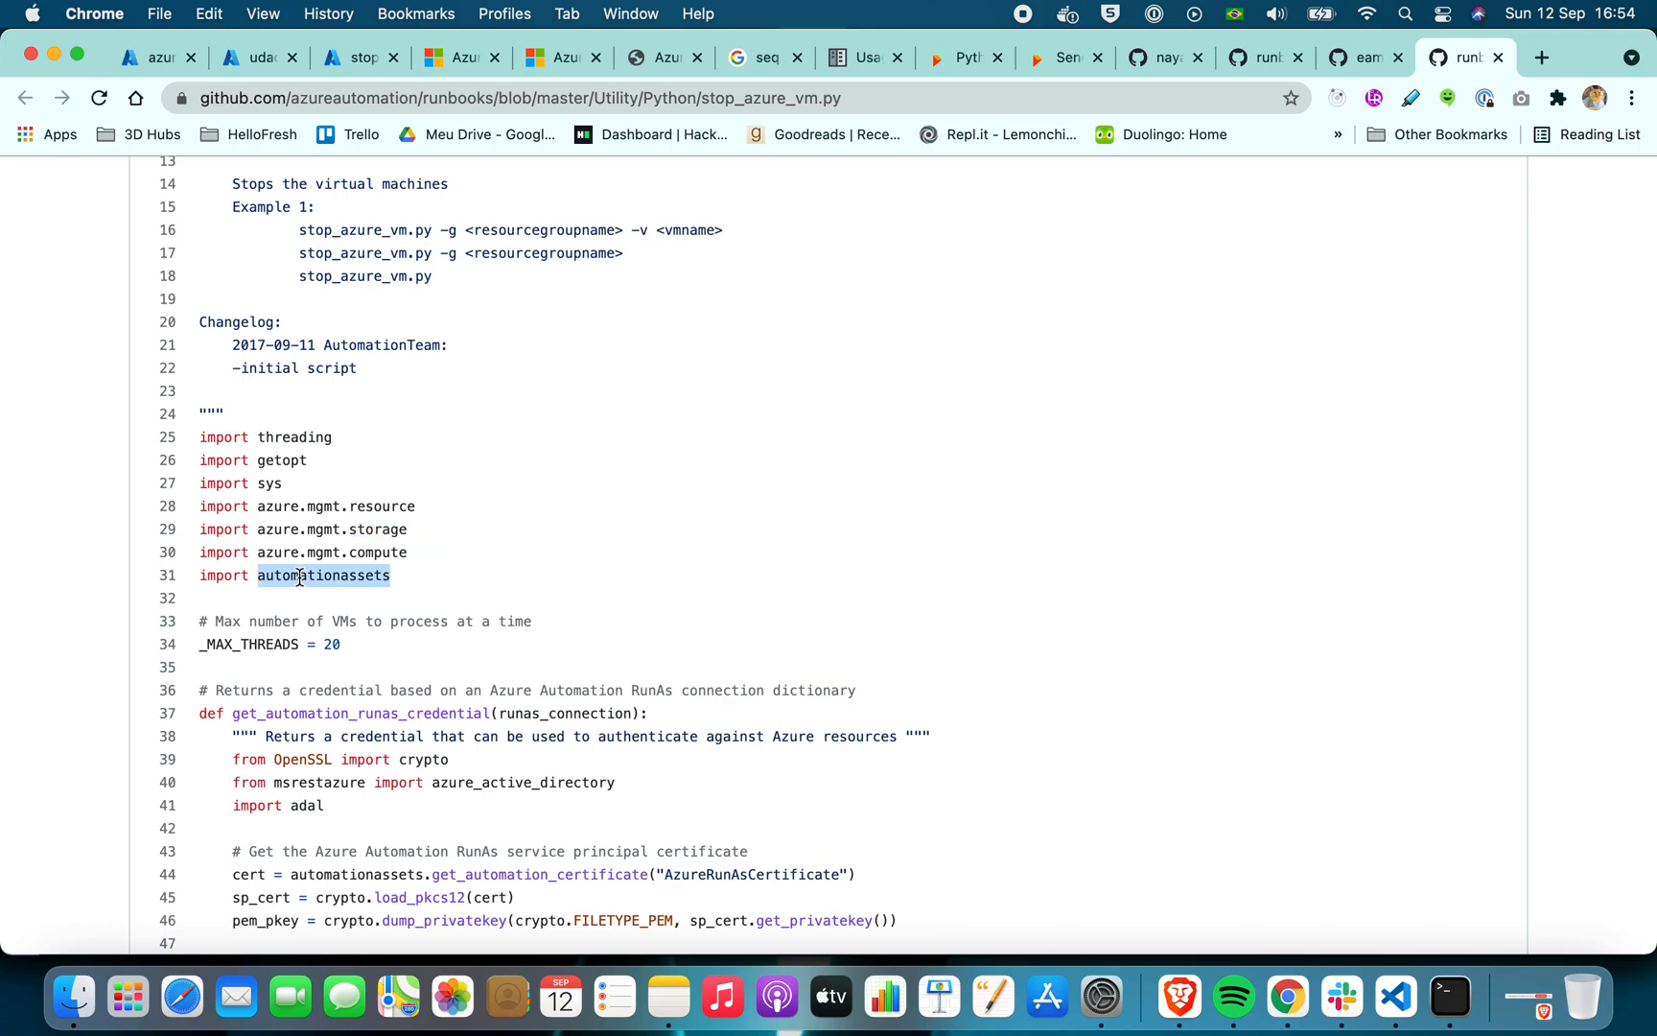
Read through the RunAs authentication and resource group handling code in stop_azure_vm.py
scroll(299, 576, up, 5)
scroll(300, 581, down, 10)
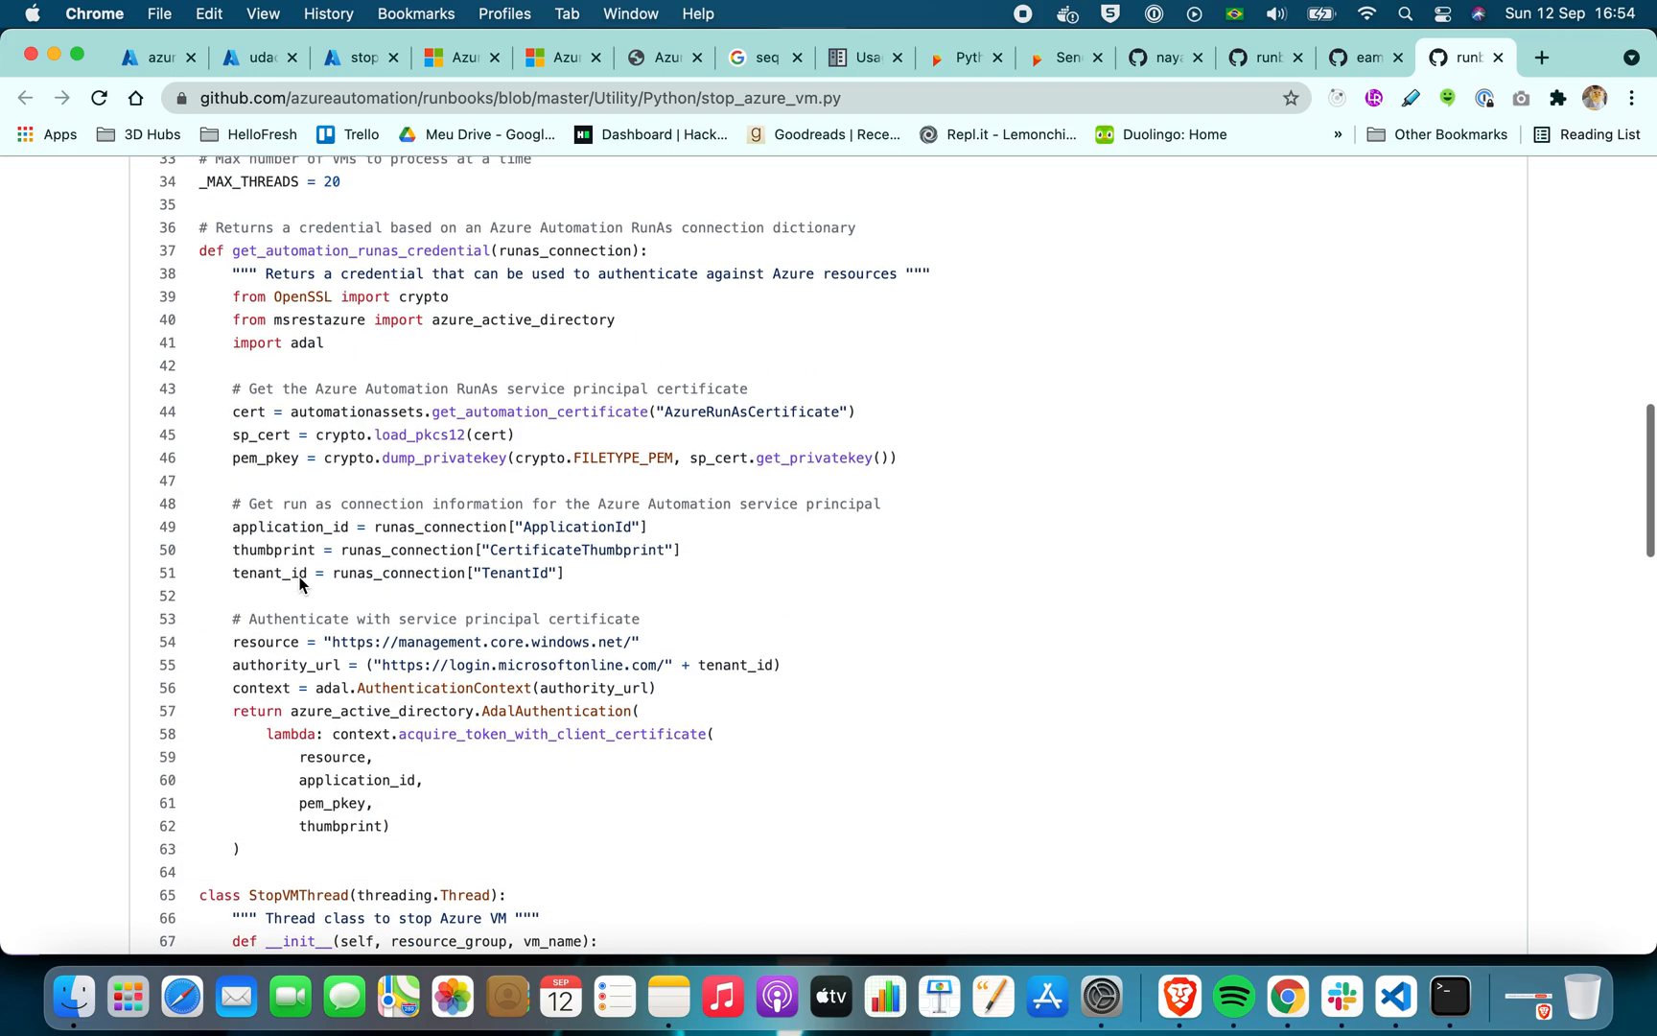
scroll(300, 583, up, 2)
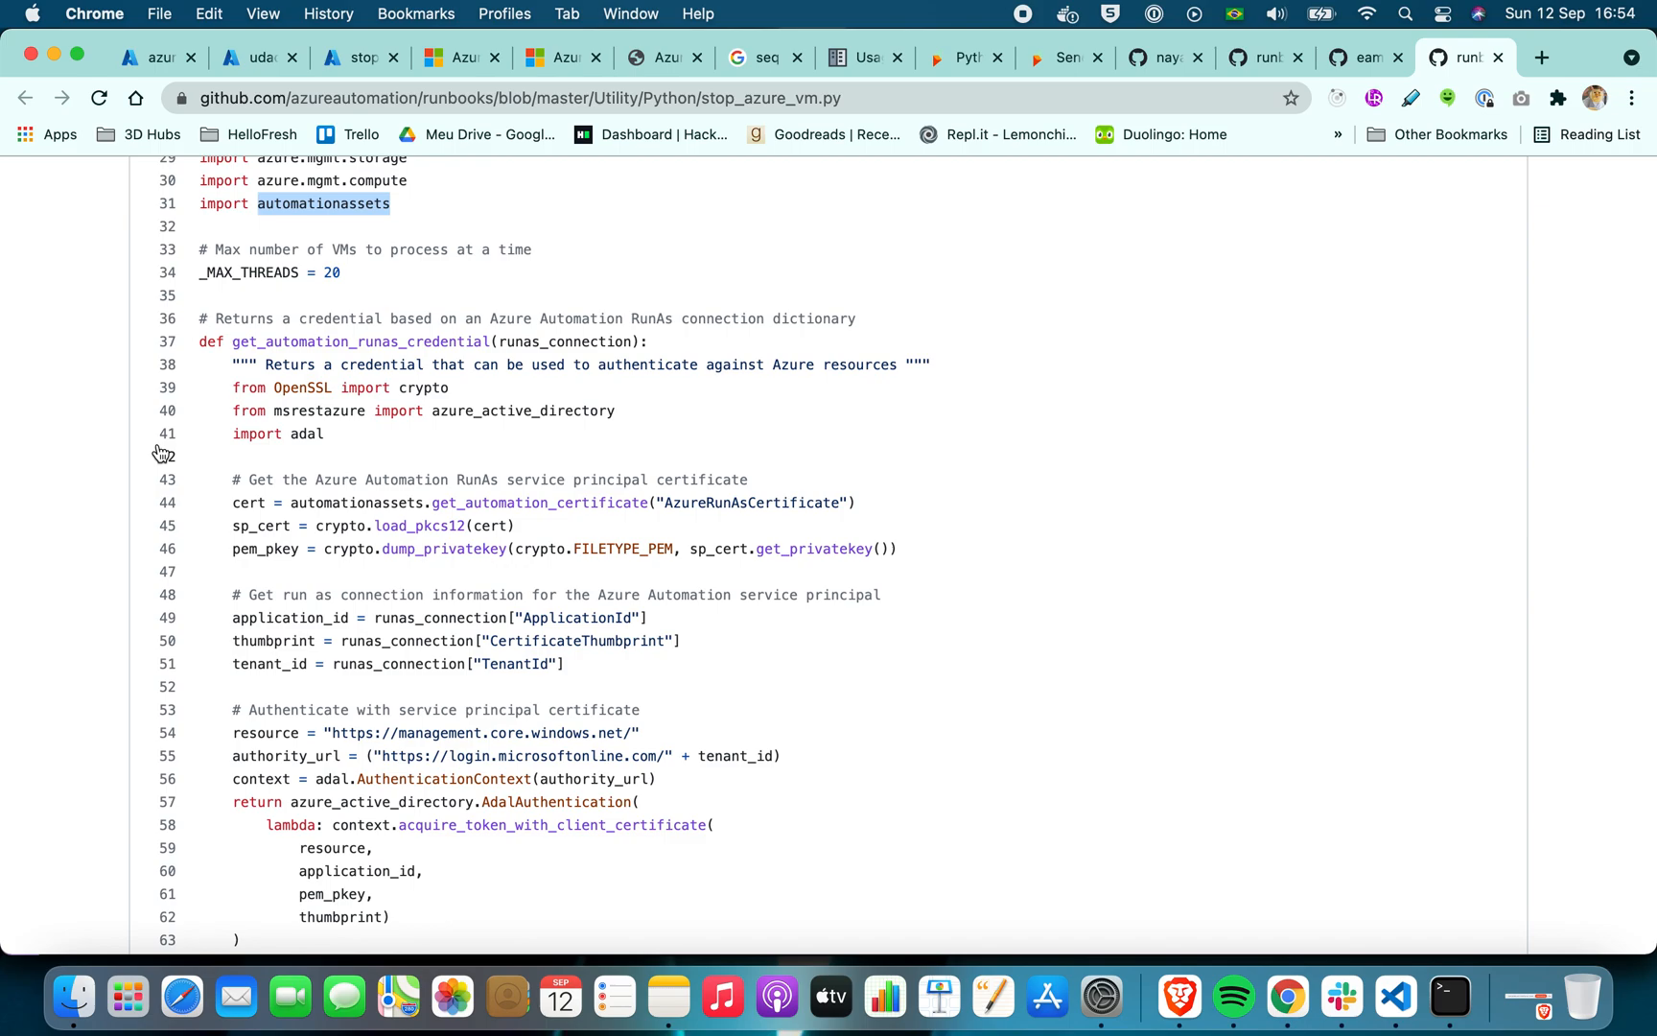
scroll(161, 452, down, 2)
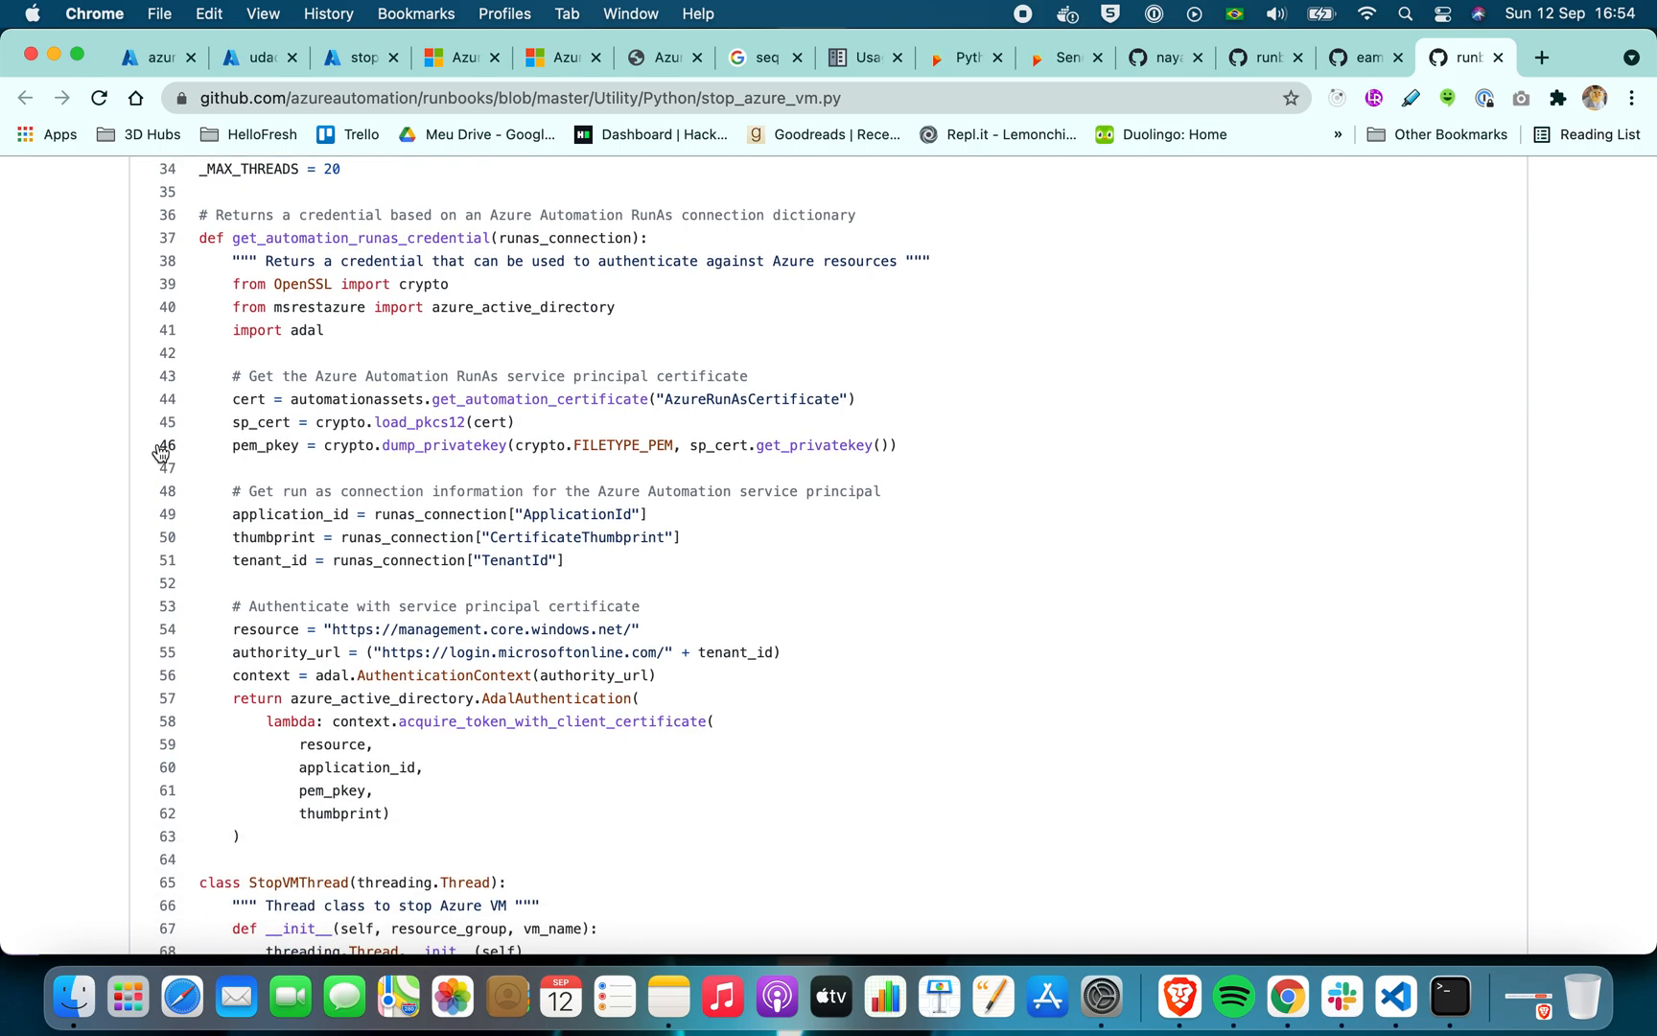
scroll(1292, 574, down, 15)
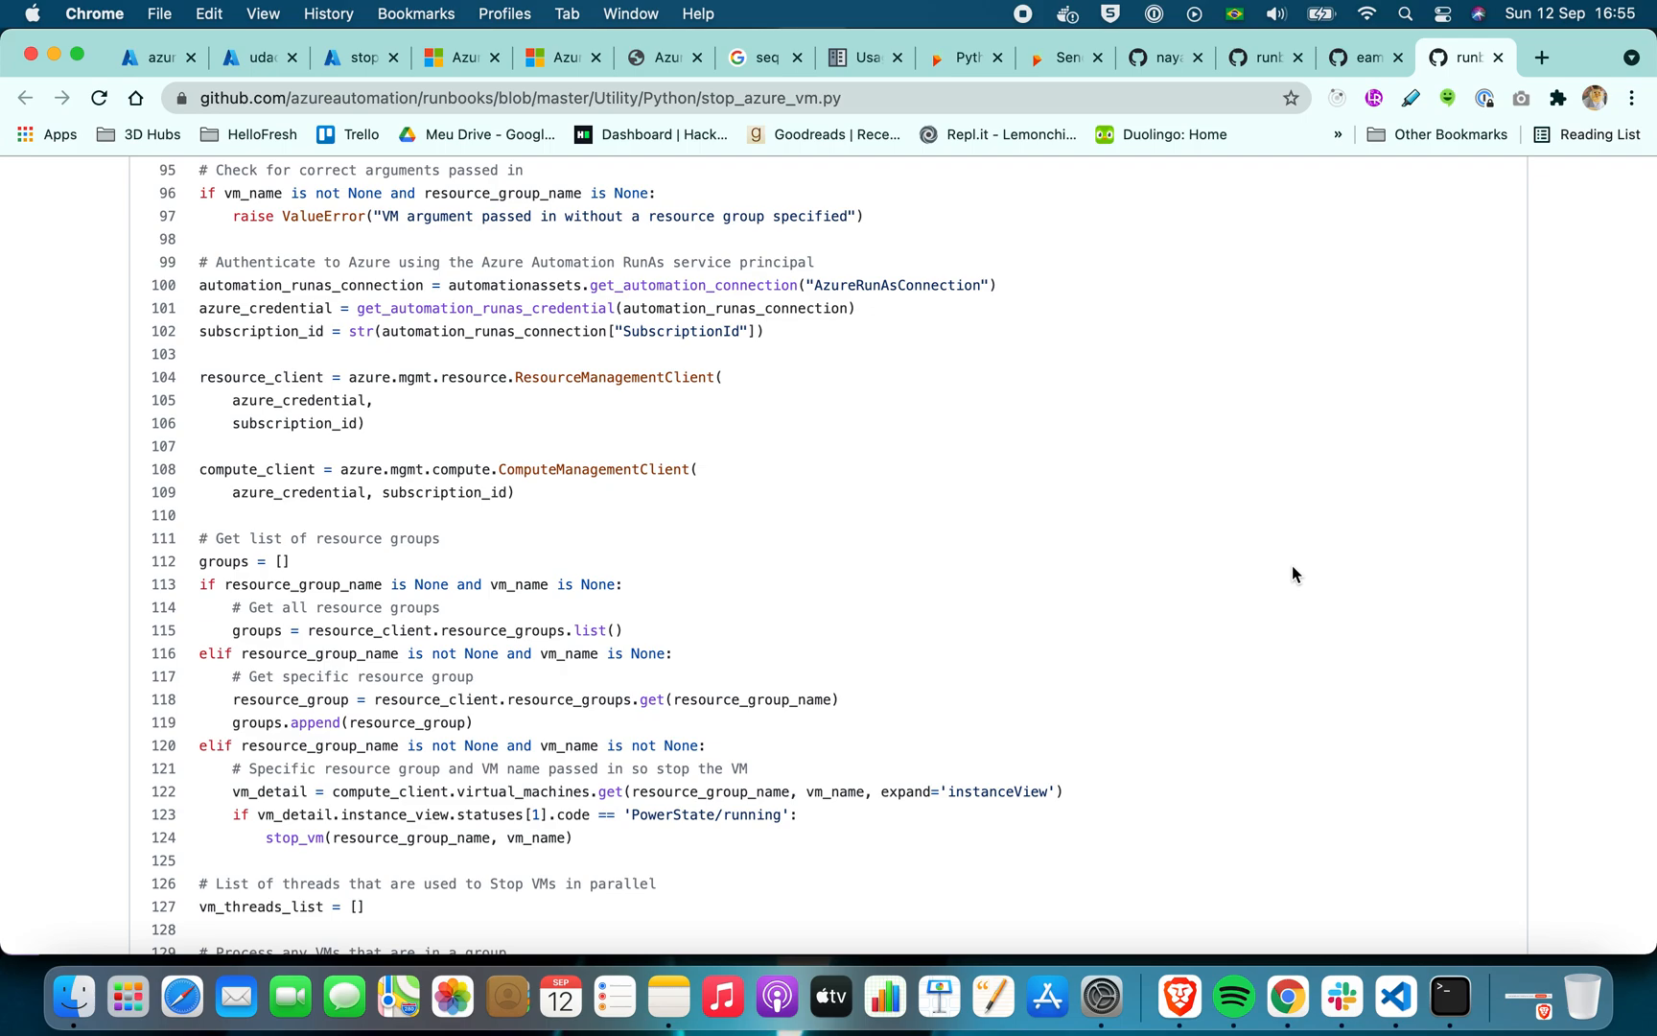
scroll(1291, 565, down, 6)
scroll(1292, 565, up, 12)
scroll(1286, 540, up, 15)
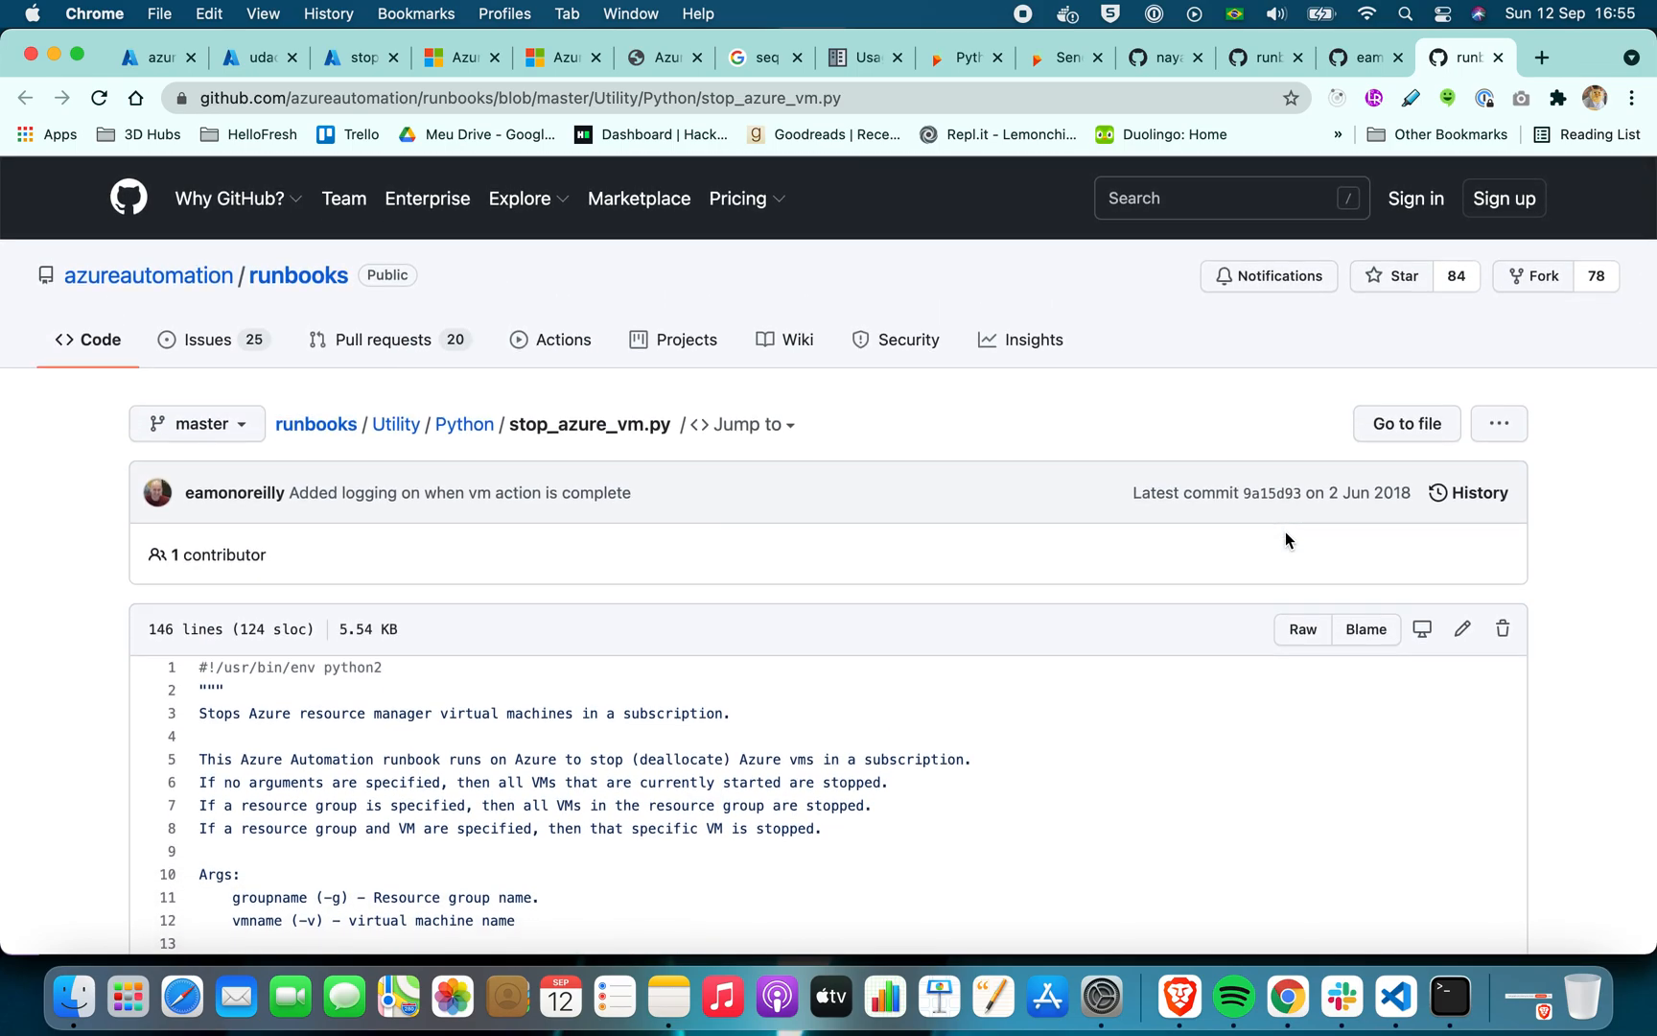
Check the latest commit date and the interpreter line of stop_azure_vm.py, and review the code that stops VMs in parallel
mouse_move(1401, 497)
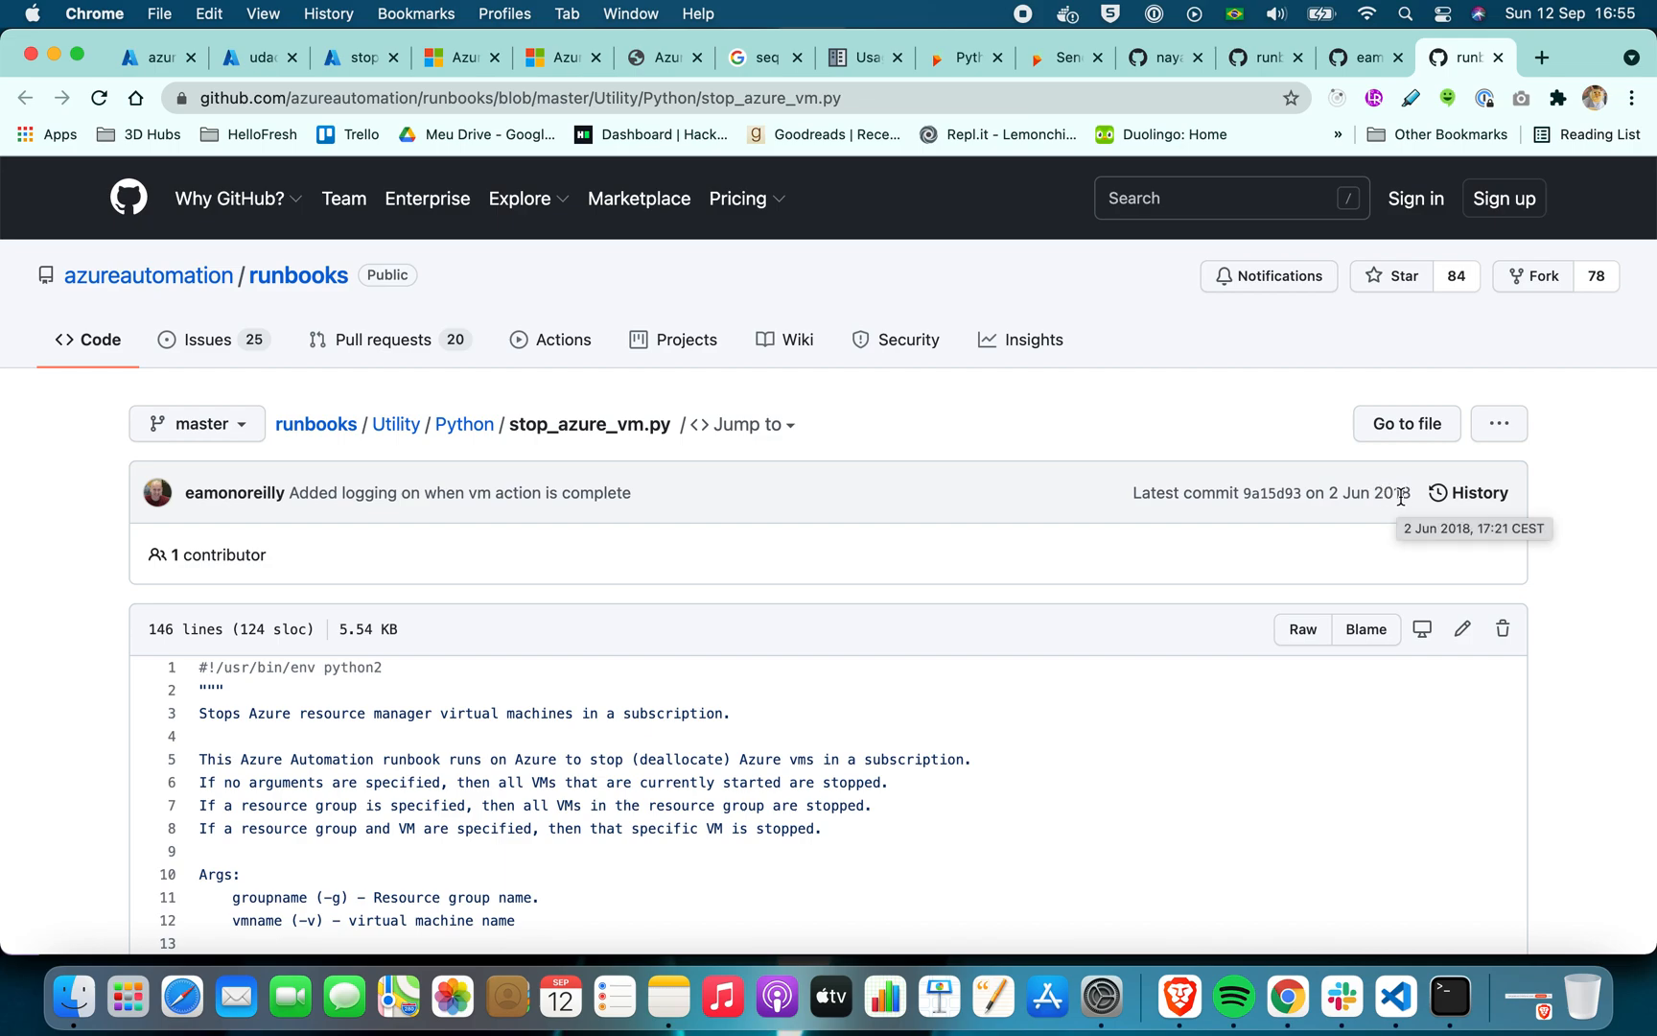
scroll(992, 737, down, 5)
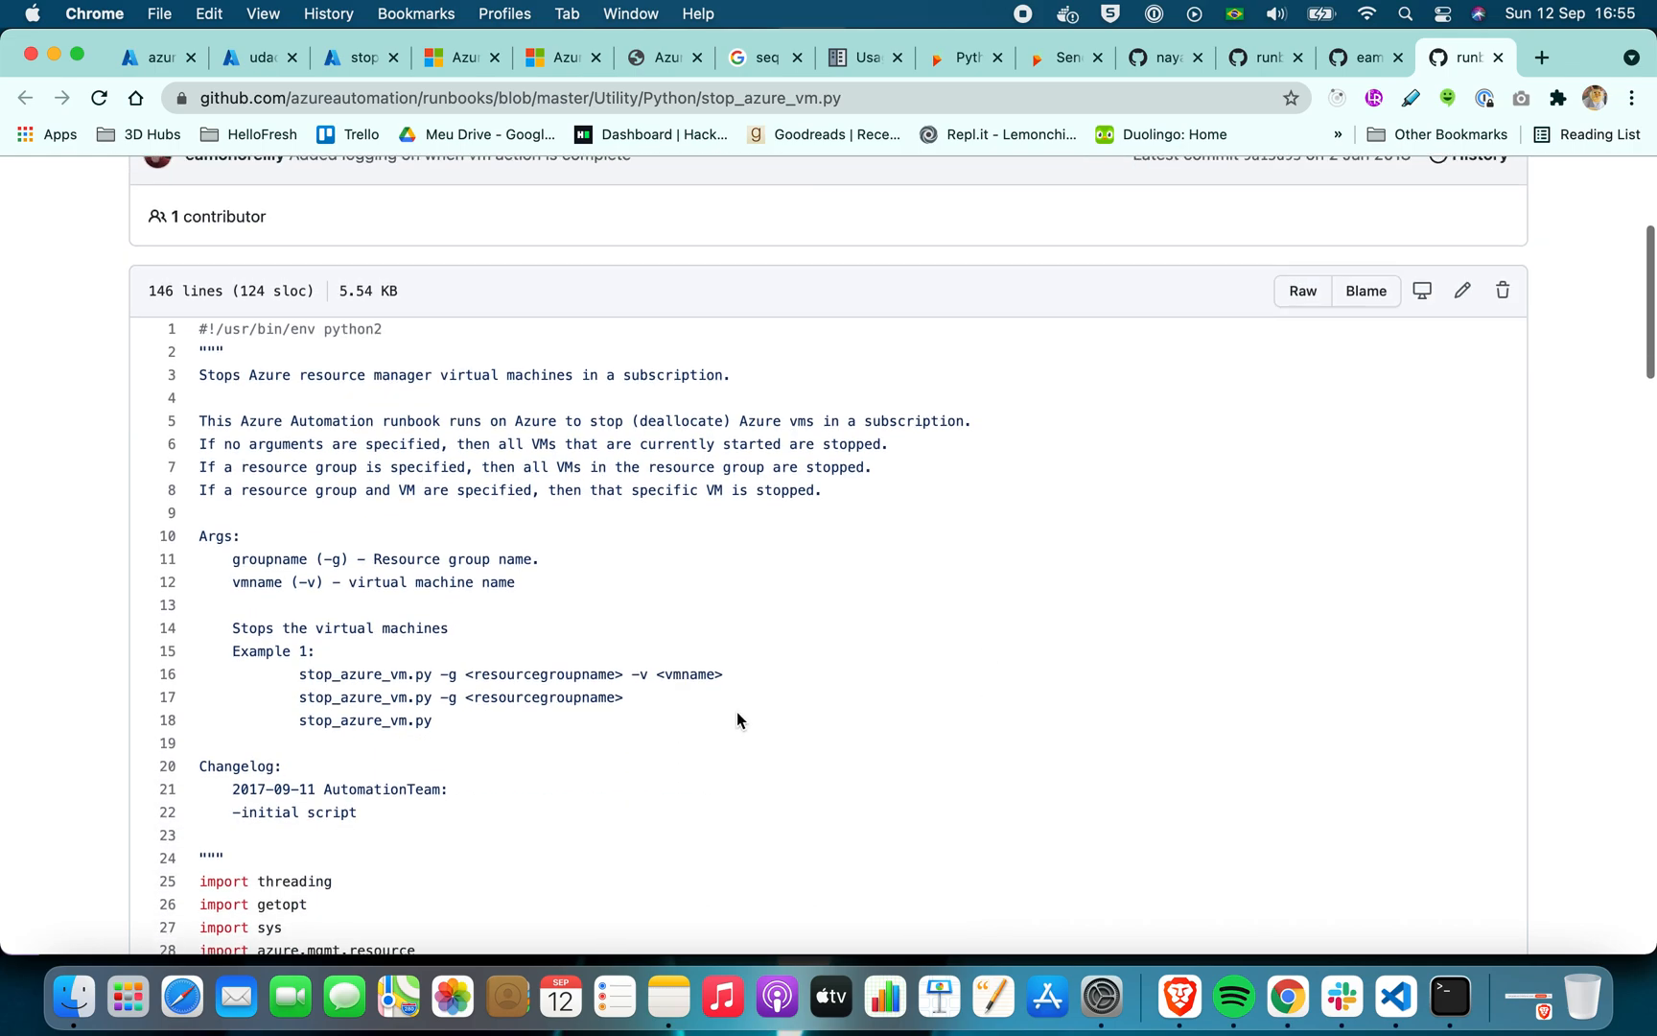
drag(397, 325, 206, 330)
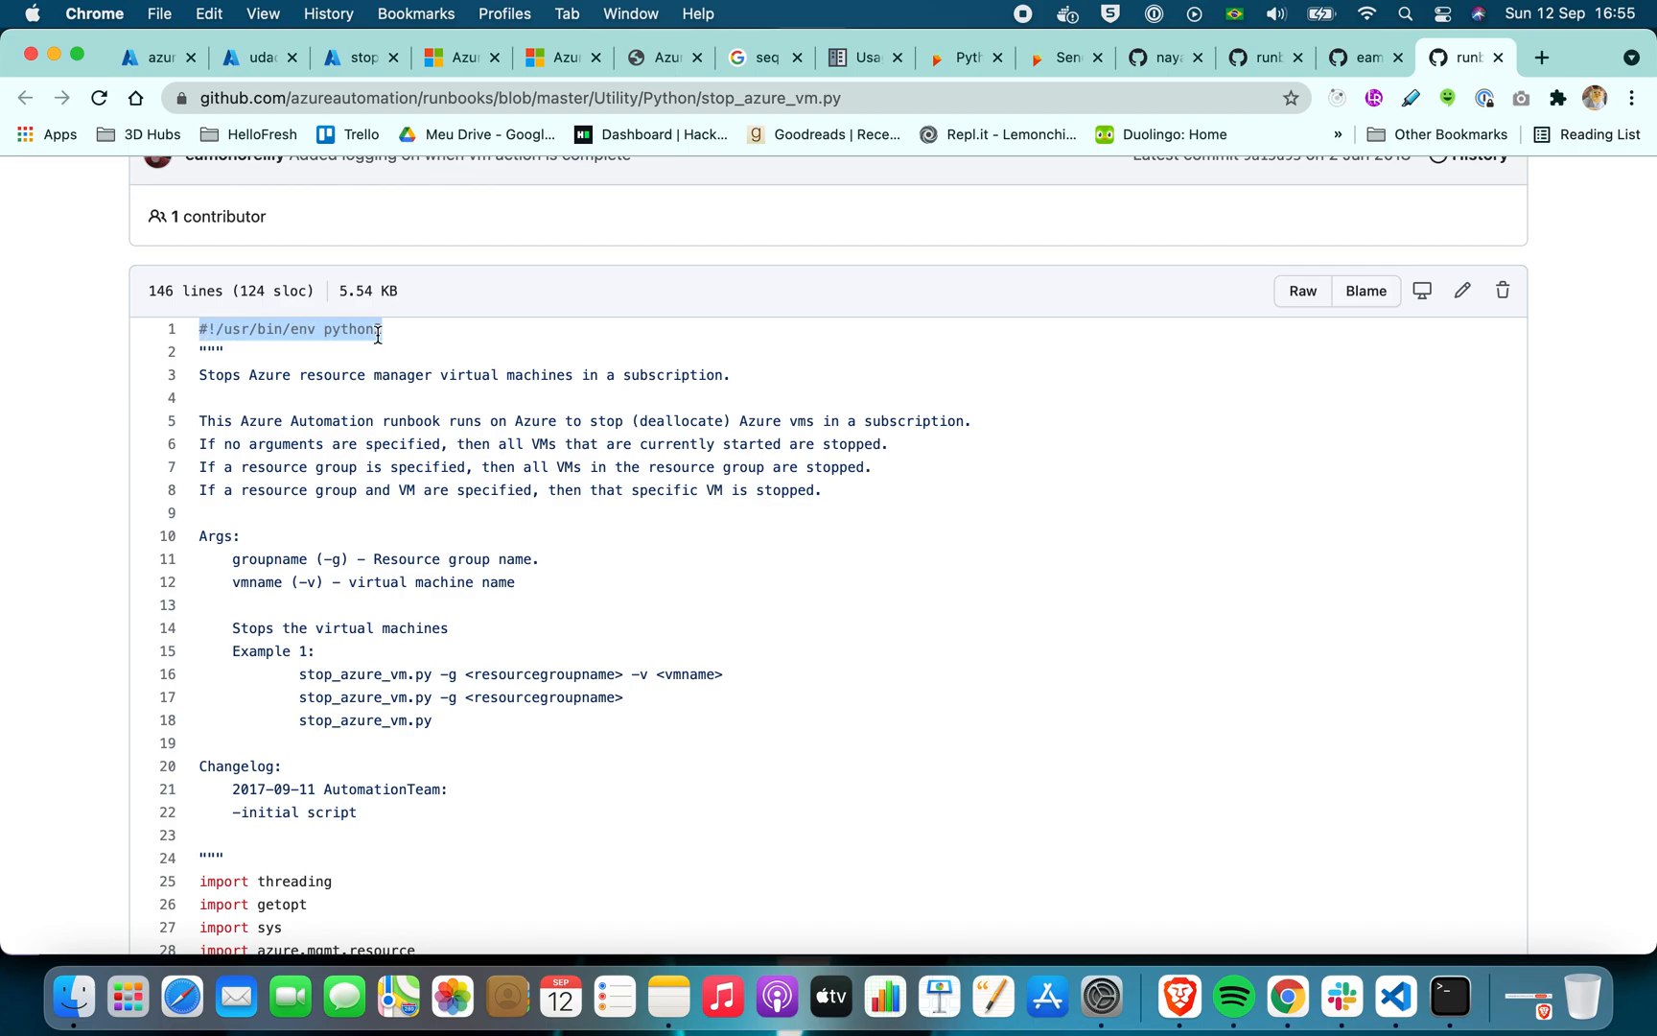
click(393, 380)
scroll(392, 381, down, 14)
scroll(392, 380, down, 15)
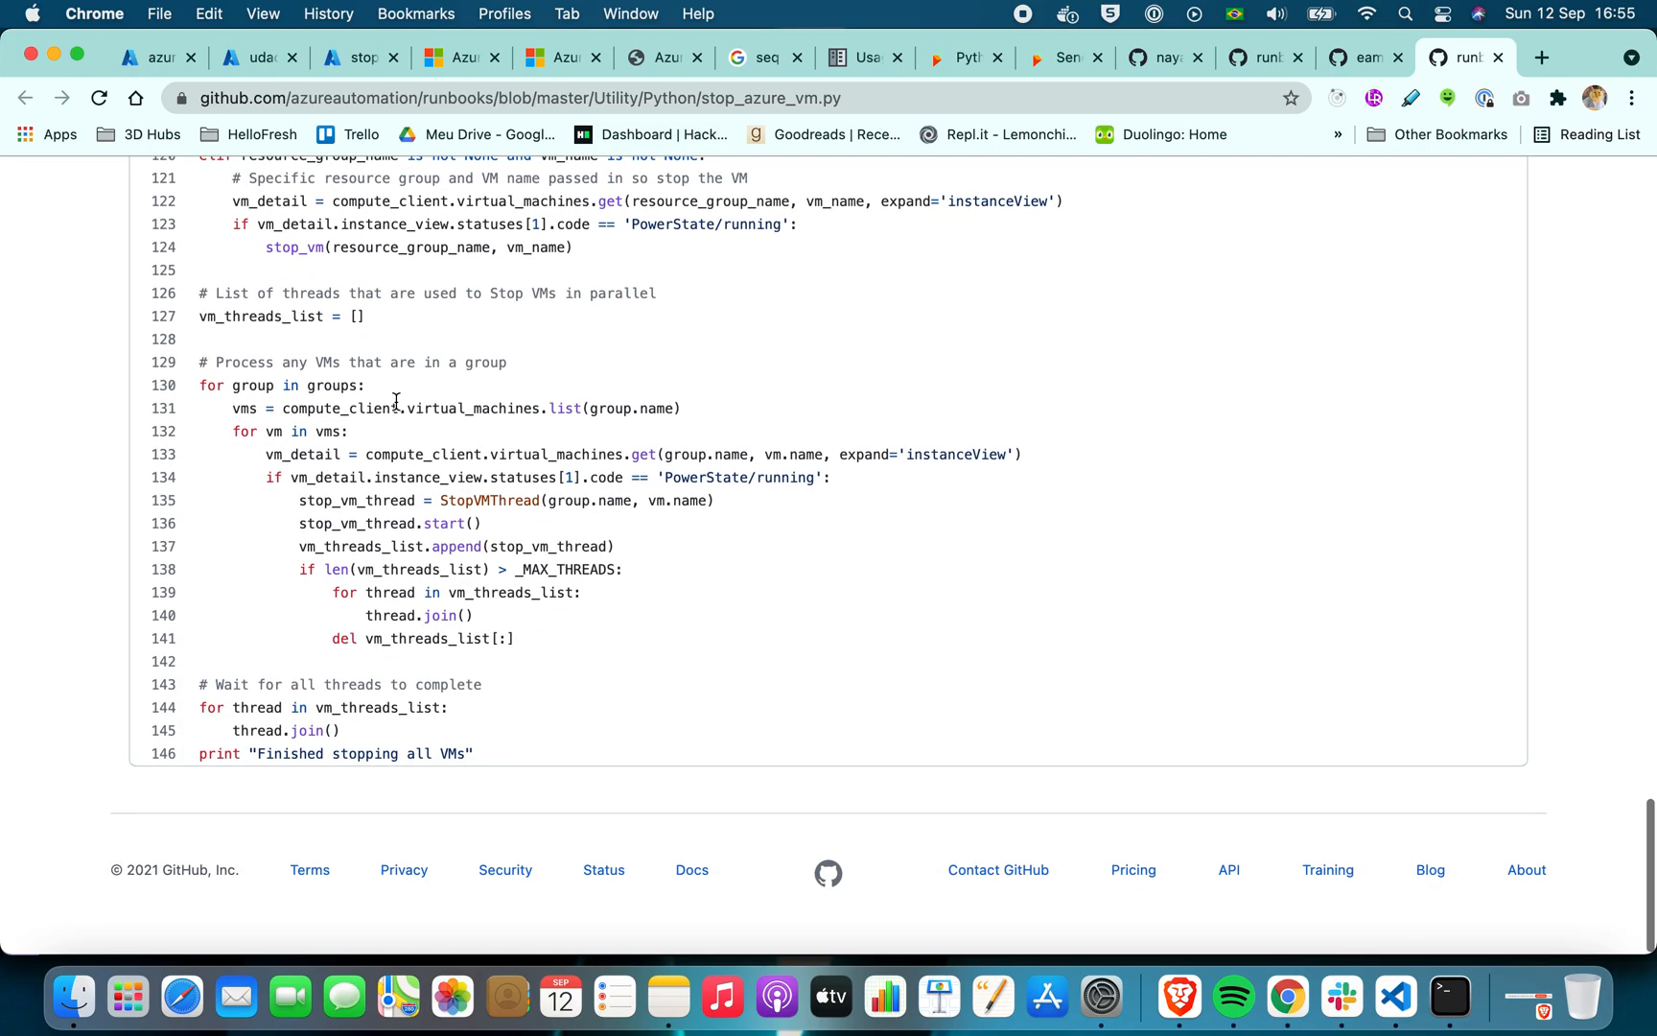
scroll(396, 401, up, 20)
scroll(395, 400, down, 20)
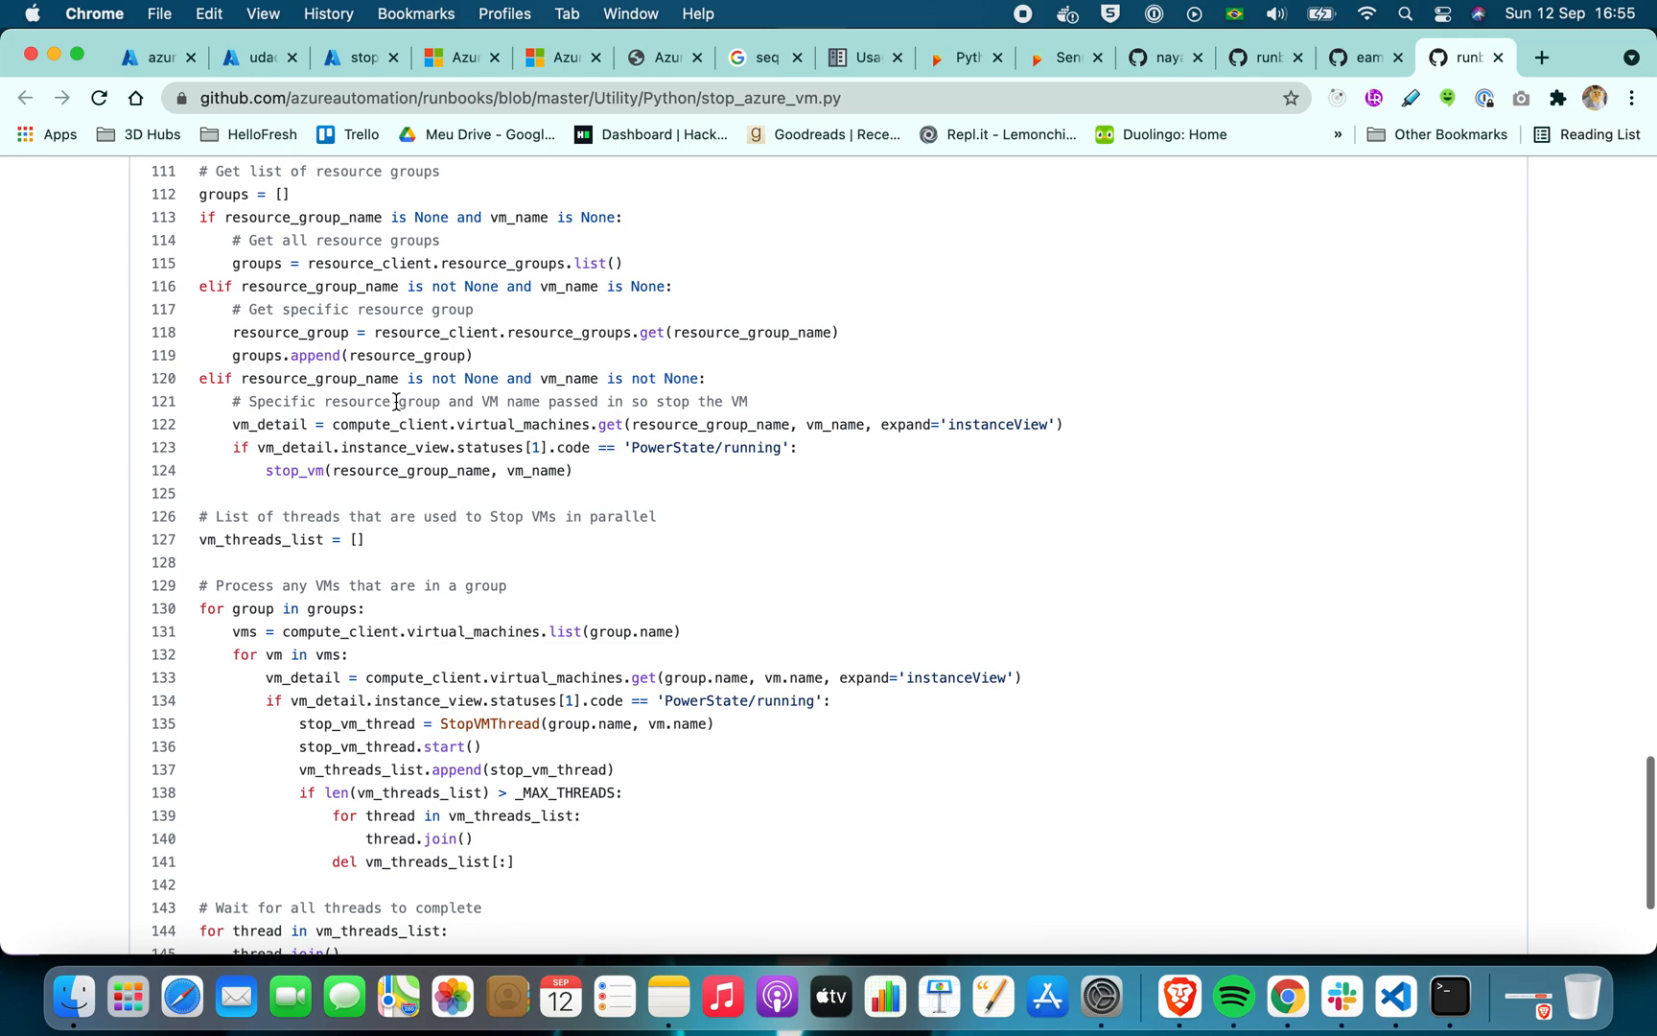
Switch to the udacity-vmss Insights page in the Azure portal, refresh it and try to enable Insights
click(156, 58)
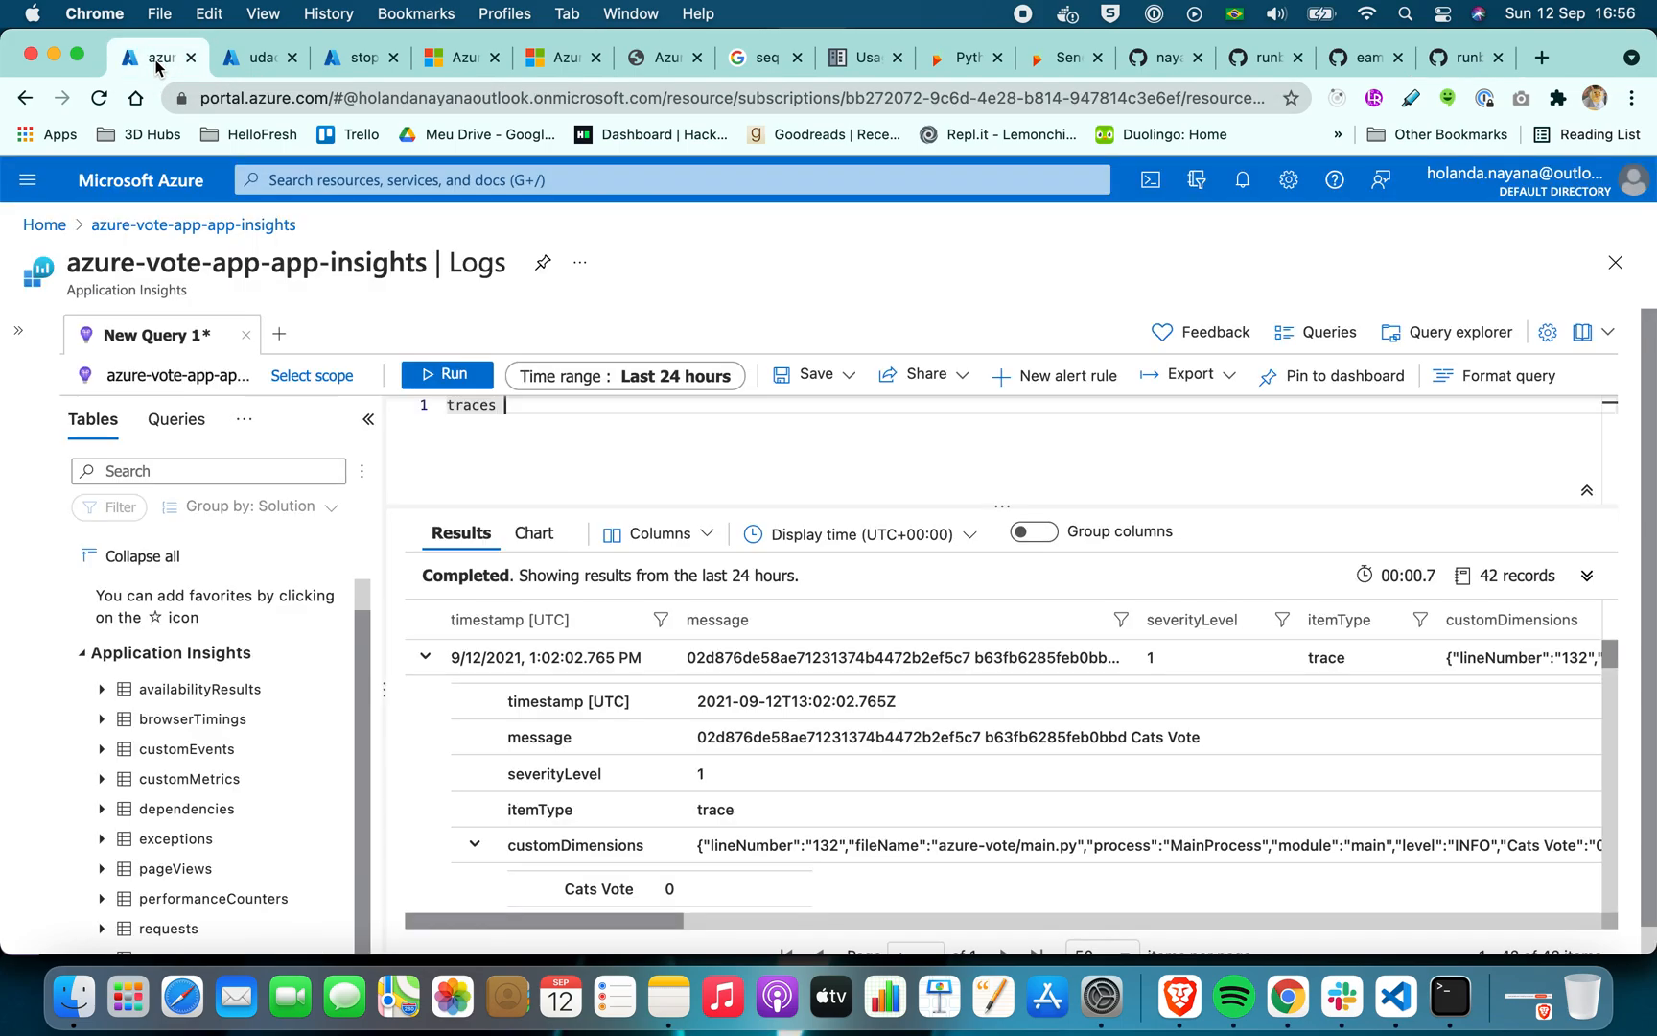
click(249, 60)
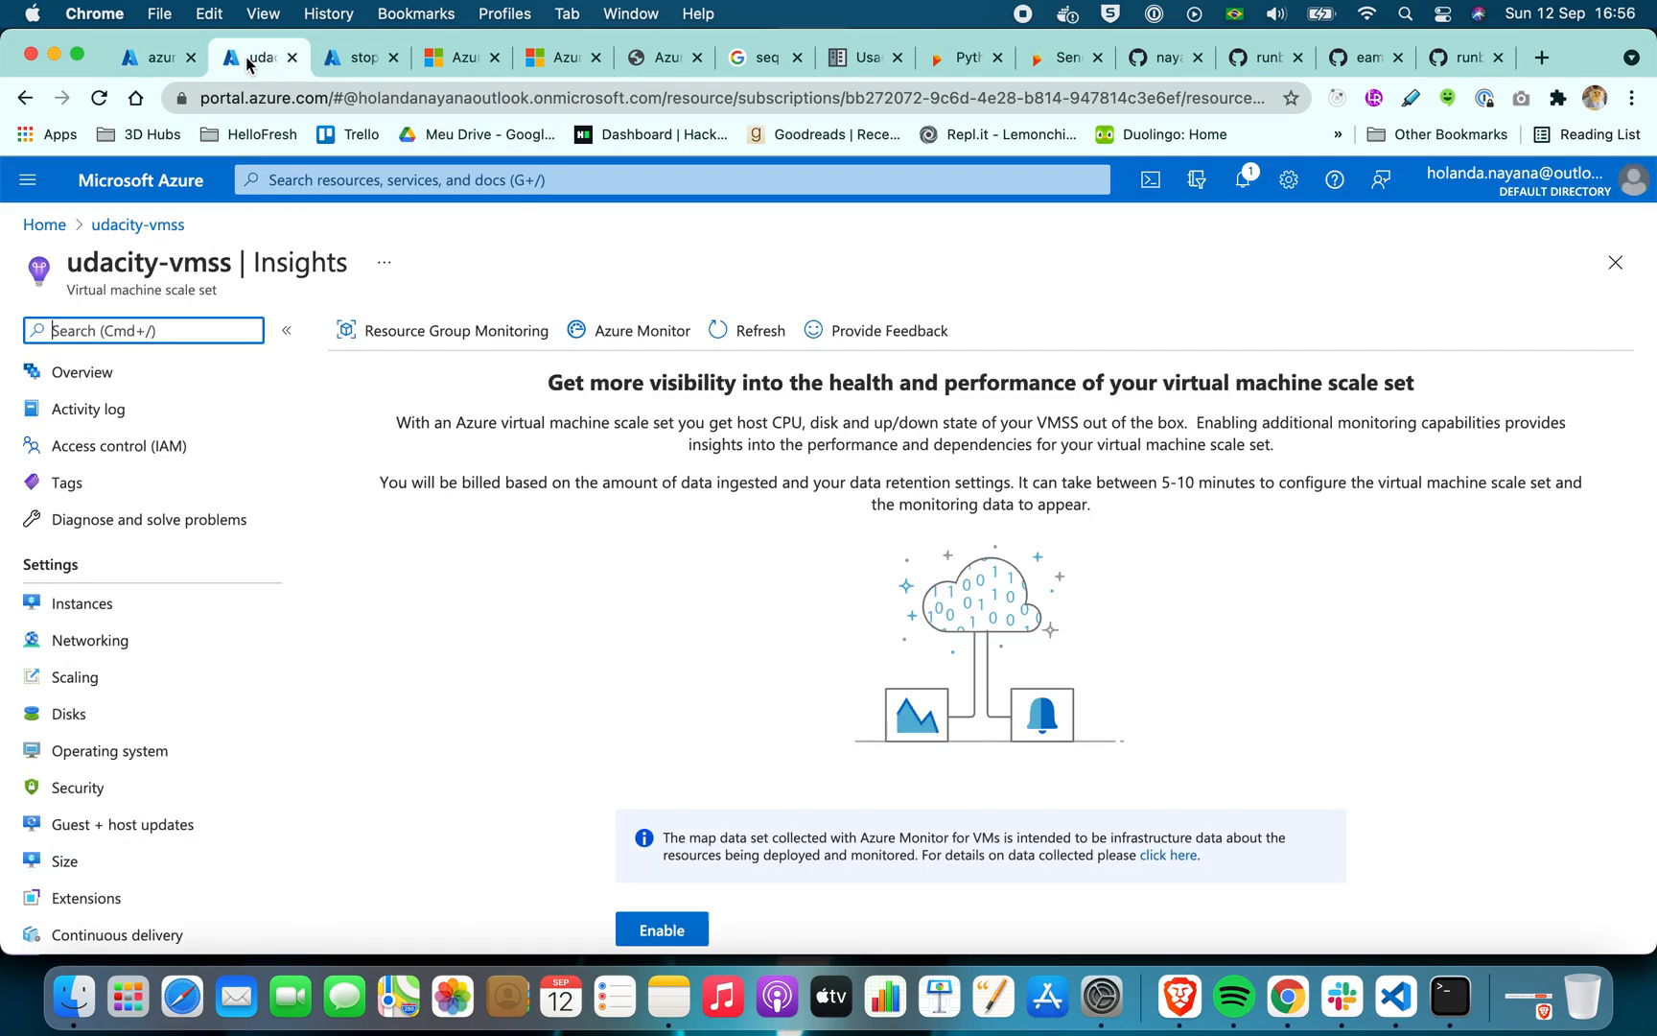
click(757, 331)
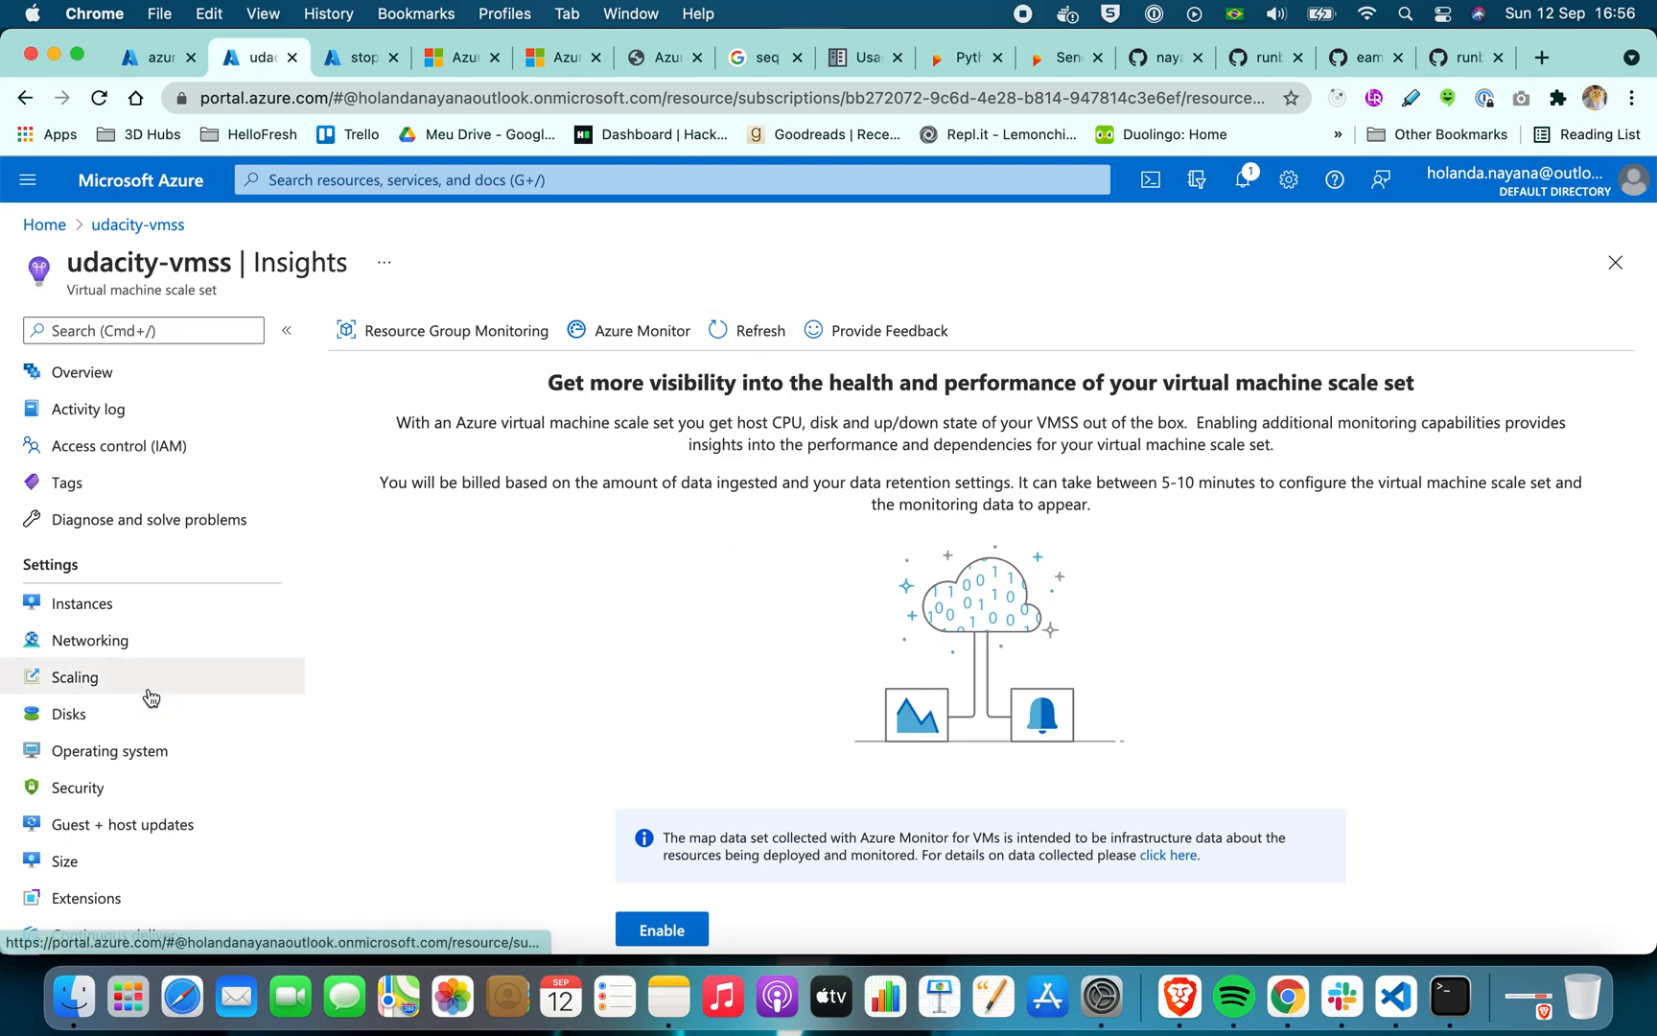
scroll(150, 652, down, 8)
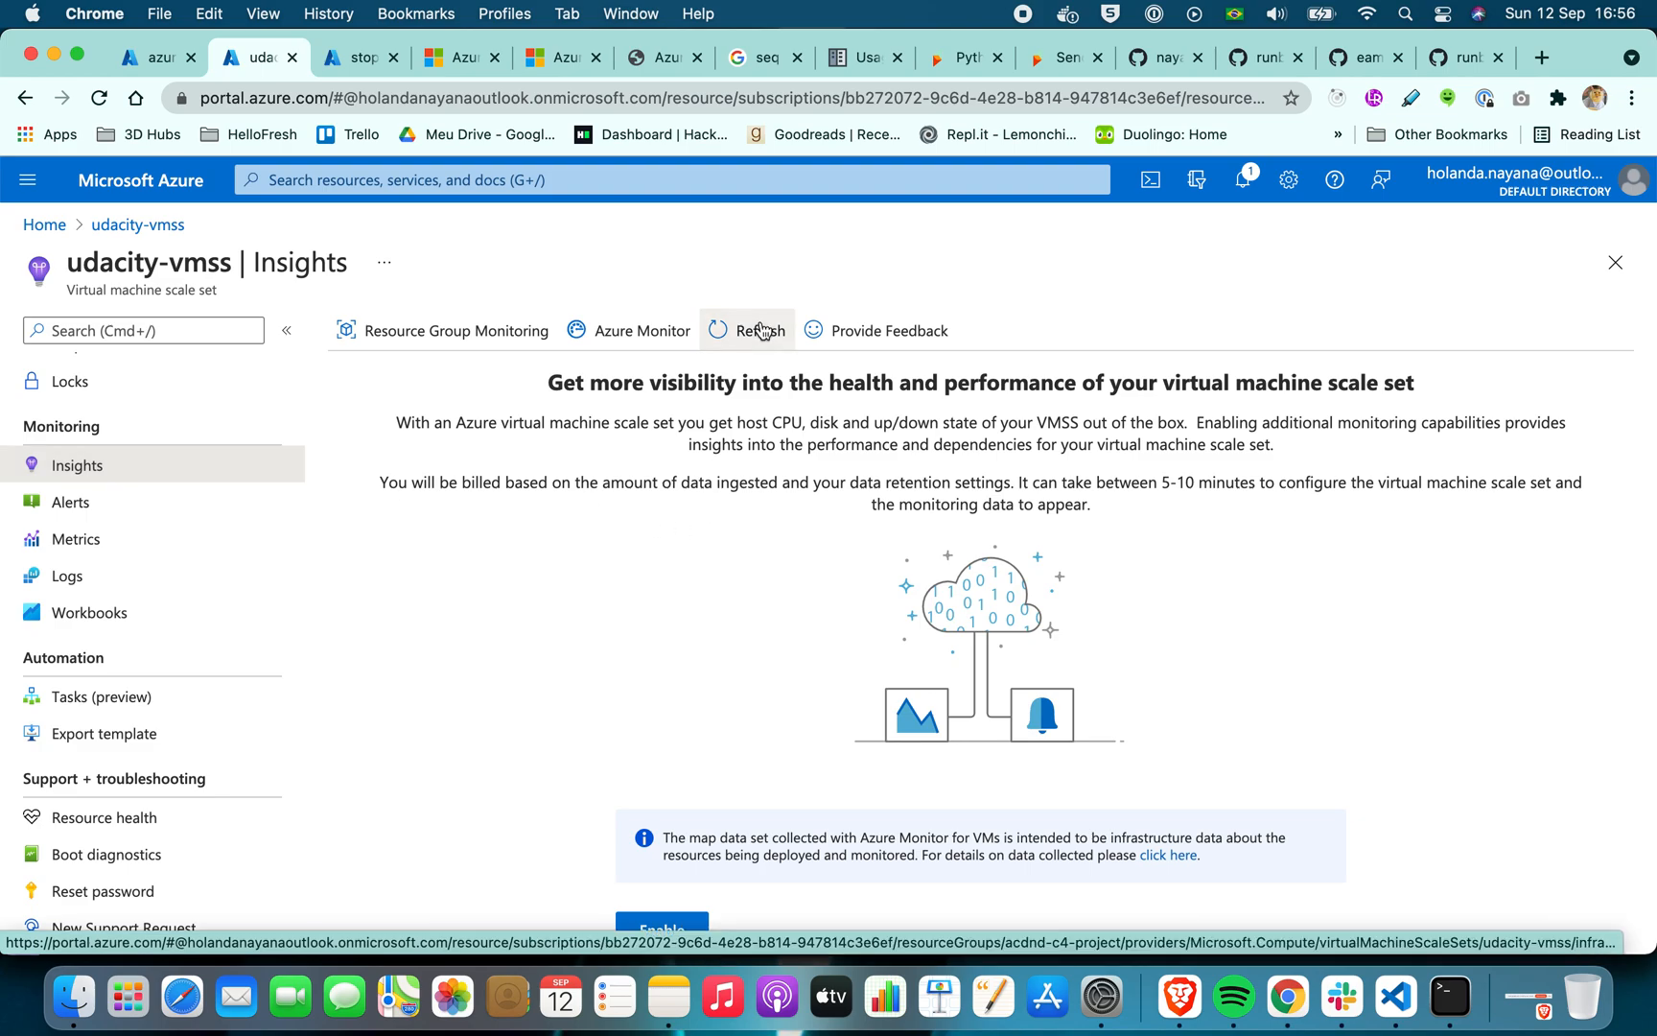
scroll(725, 659, down, 5)
click(671, 693)
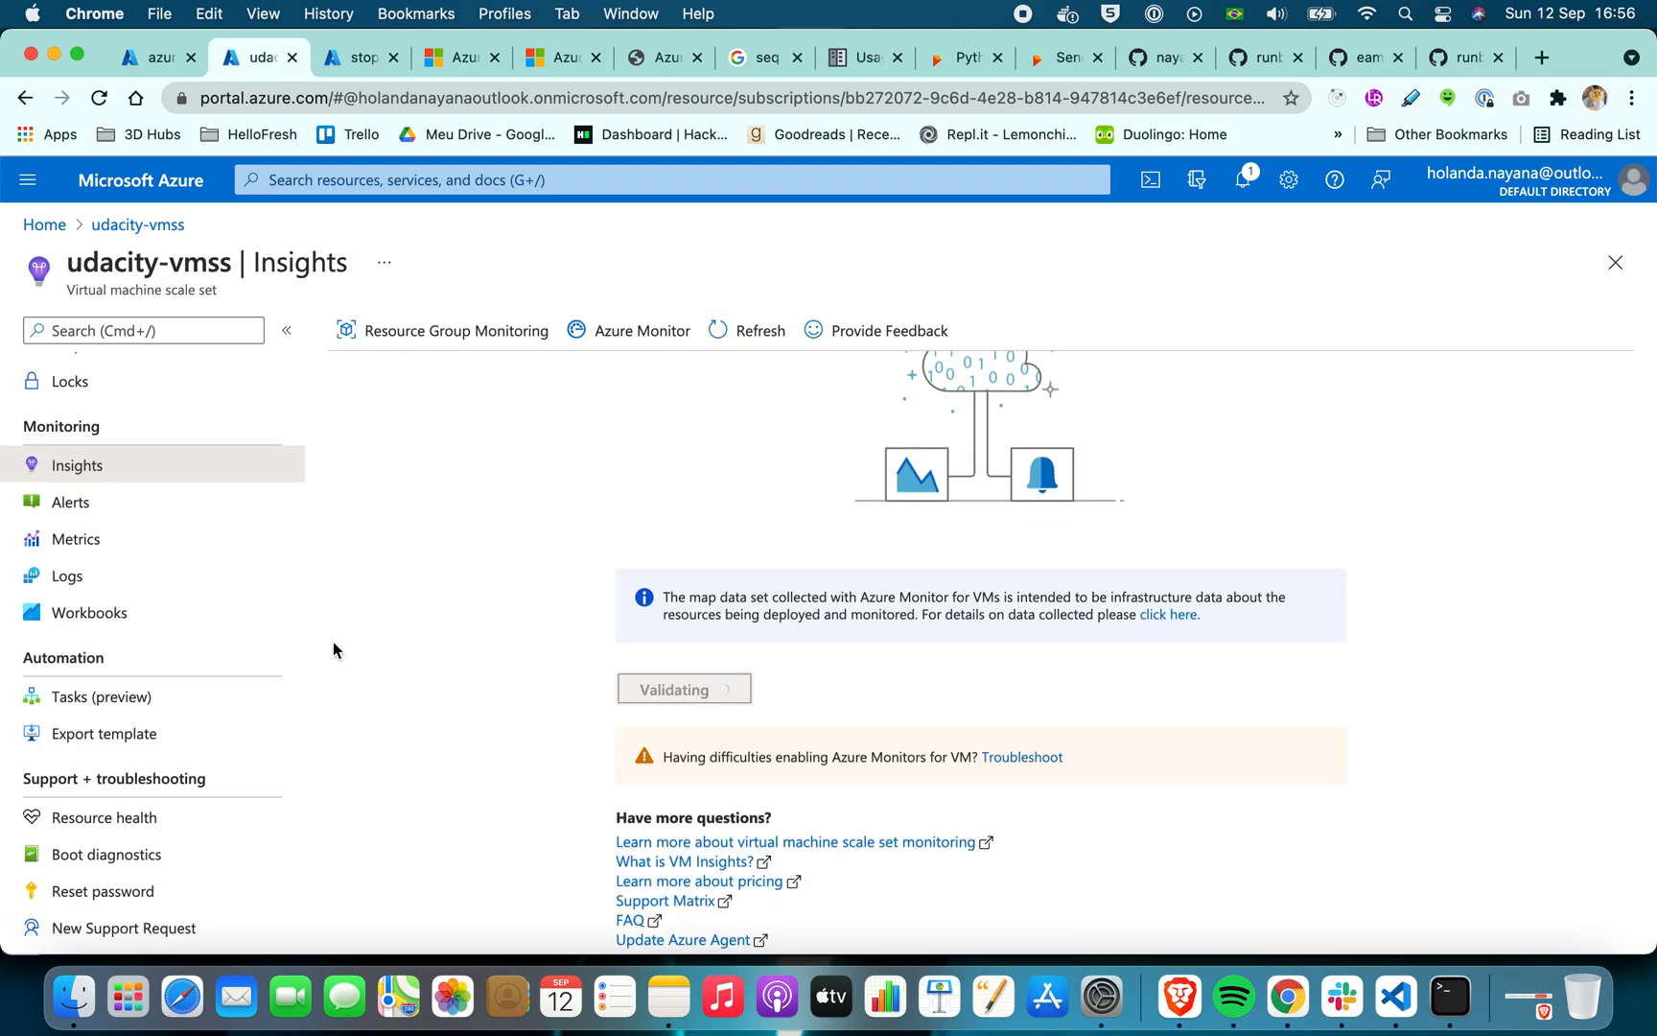
Open the Instances page of the udacity-vmss scale set to check the status of its virtual machines
scroll(115, 614, up, 5)
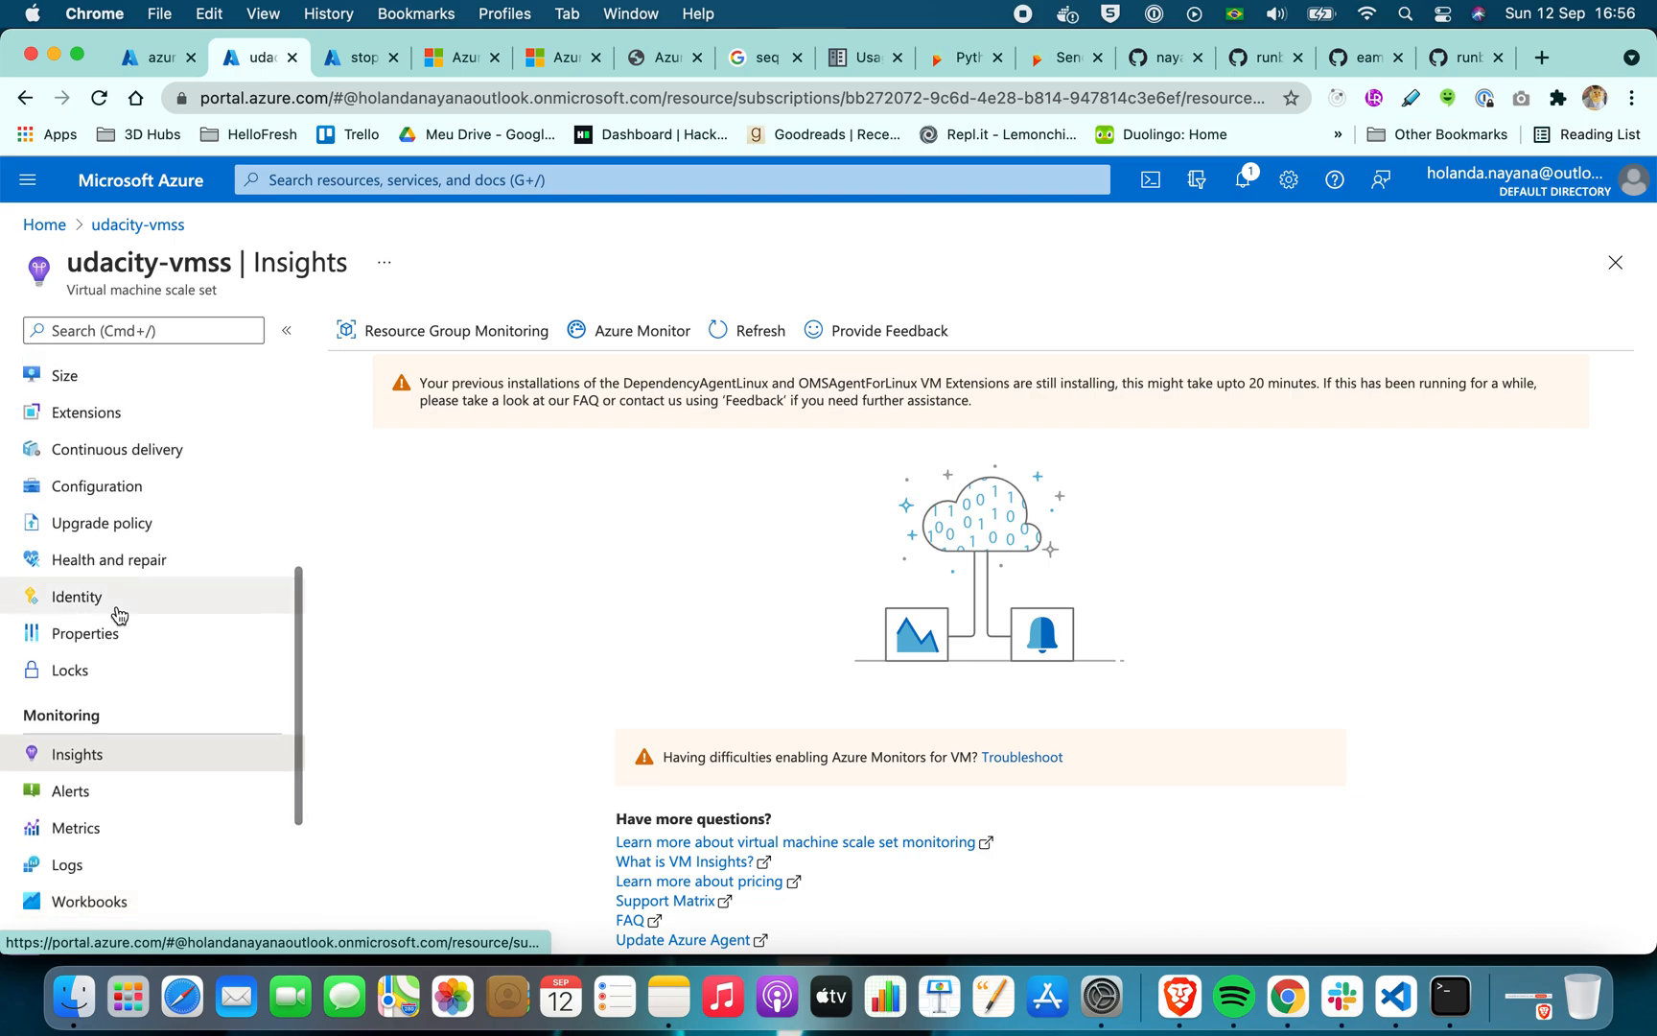
scroll(118, 613, up, 5)
scroll(119, 614, down, 1)
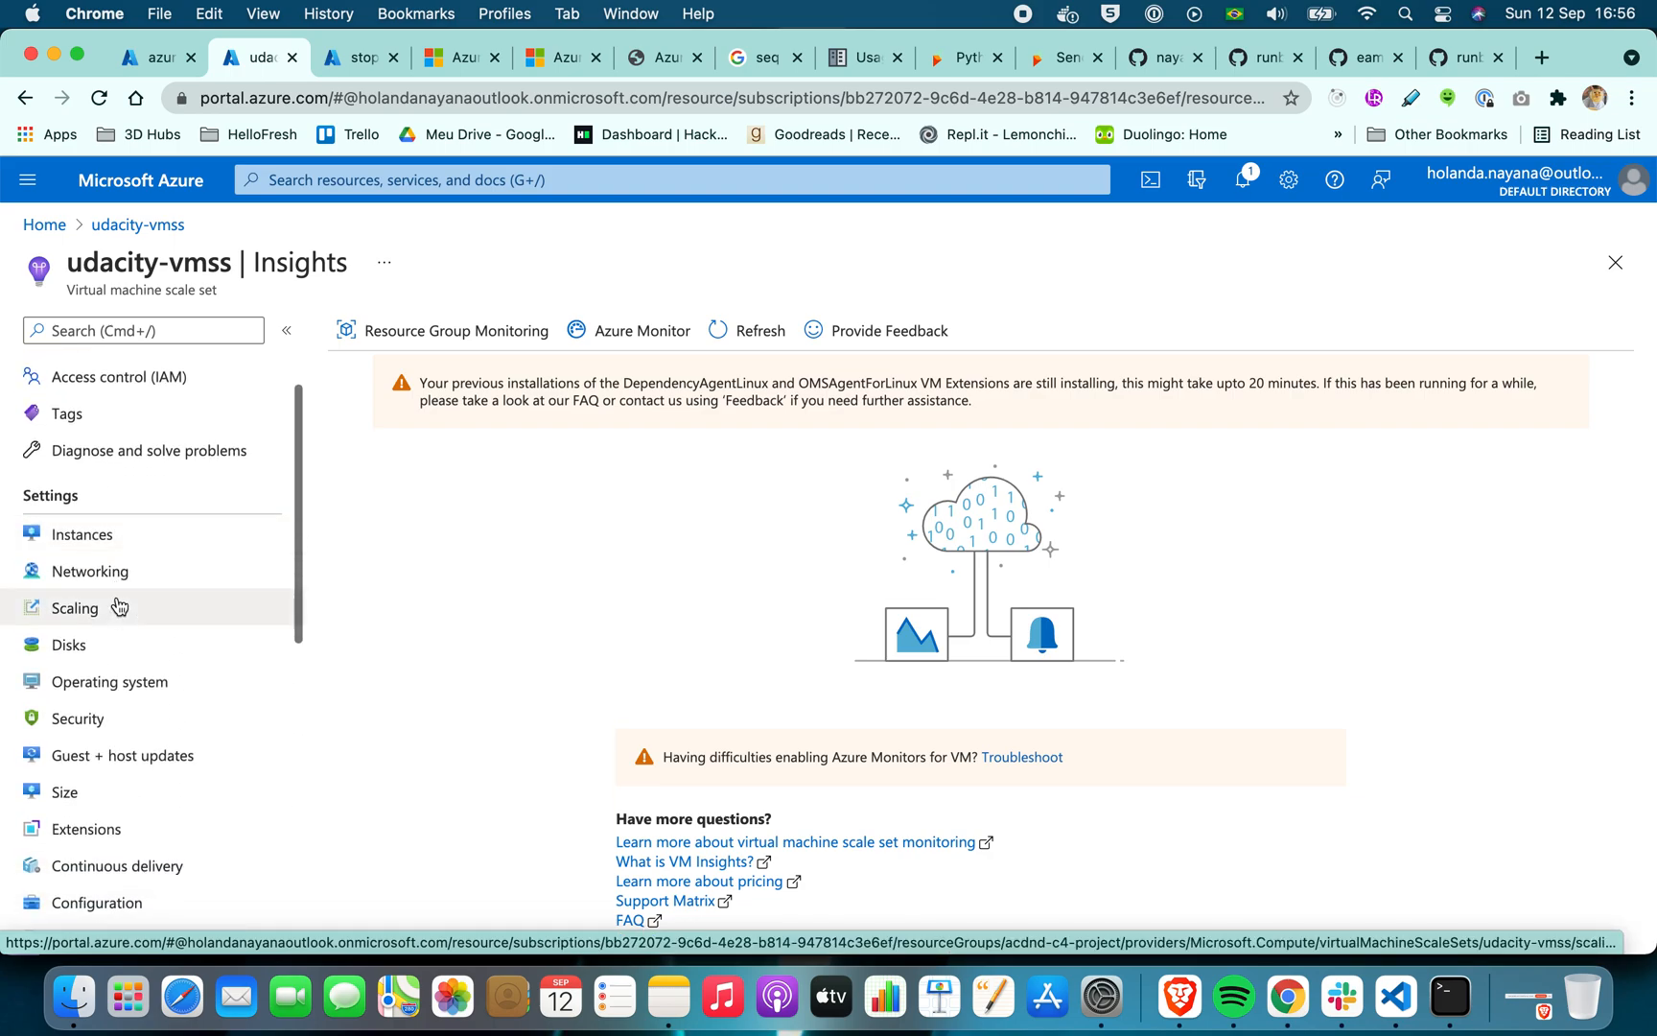
click(122, 537)
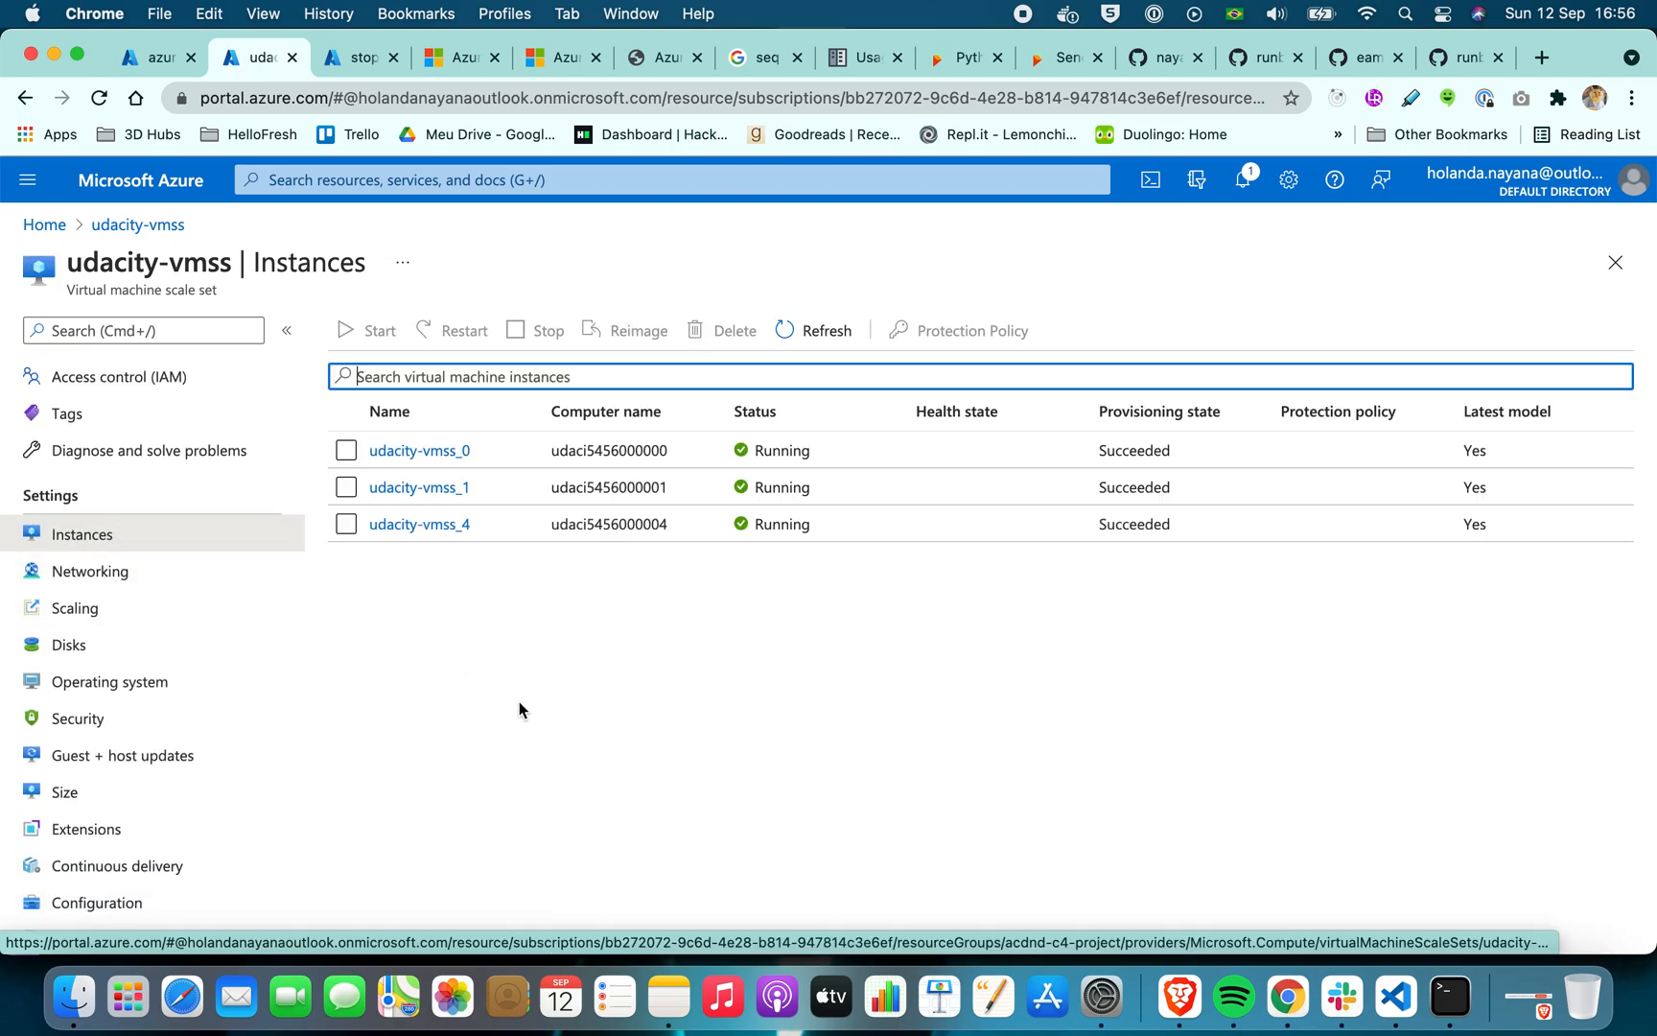
click(629, 716)
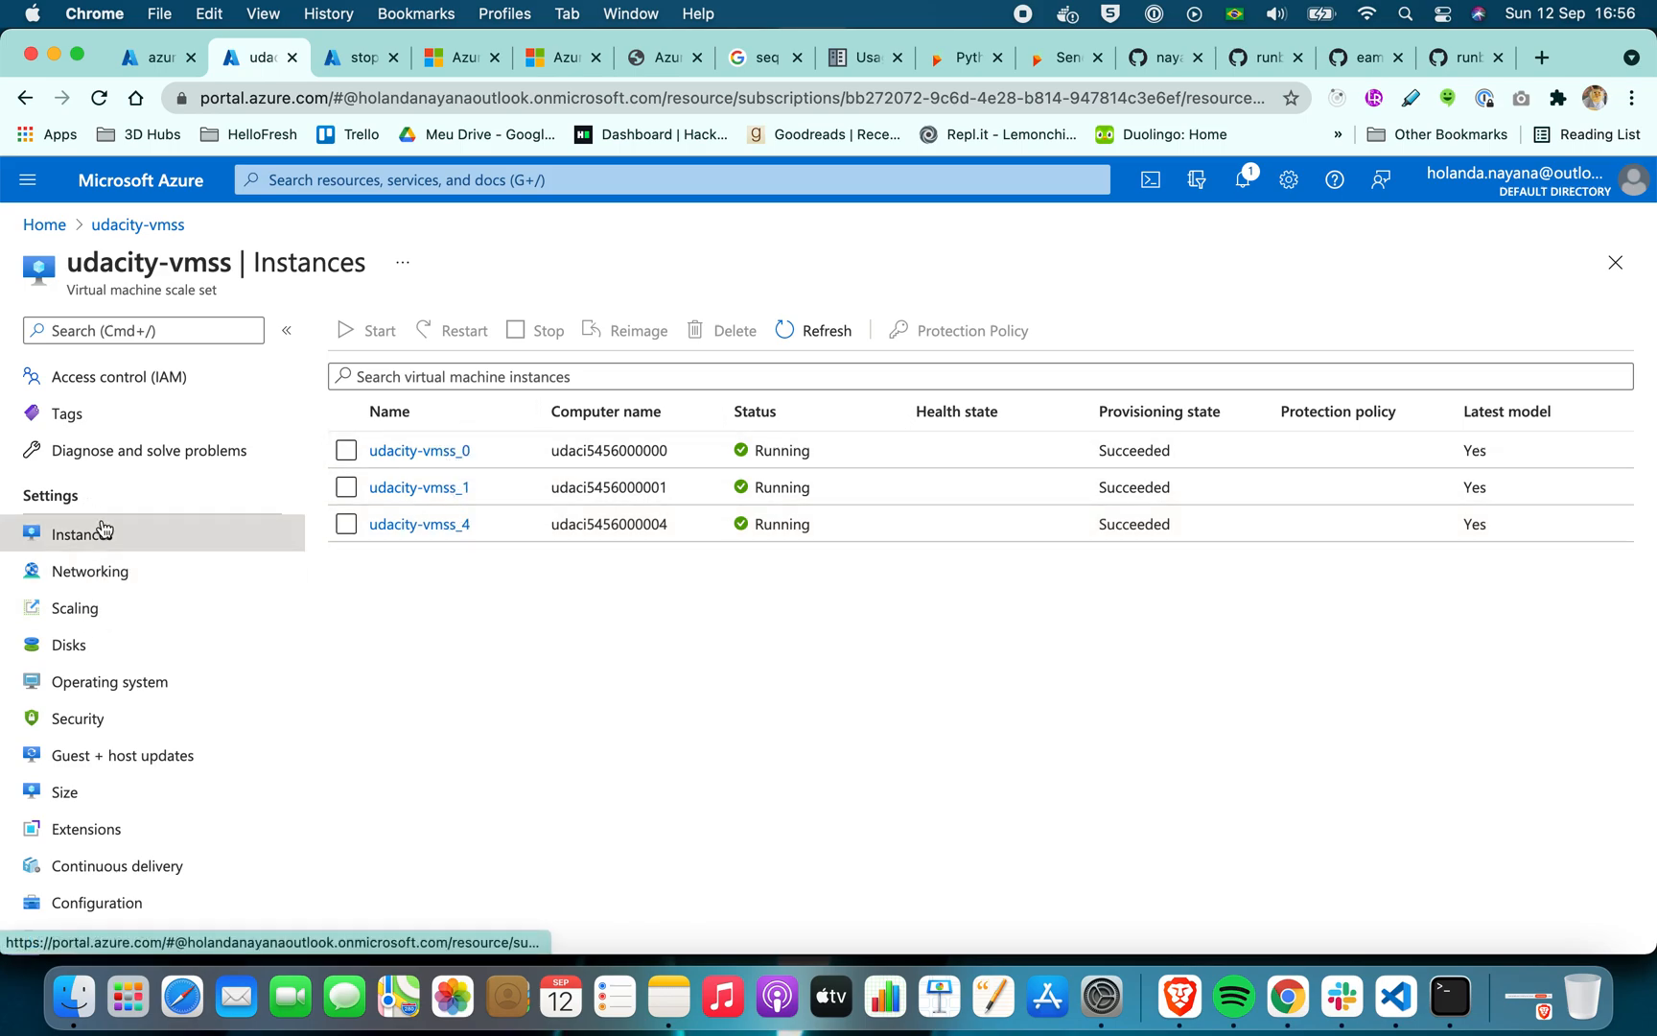
Open the udacity-vmss activity log and look through the recent scaling and health operations
scroll(102, 532, up, 2)
click(106, 410)
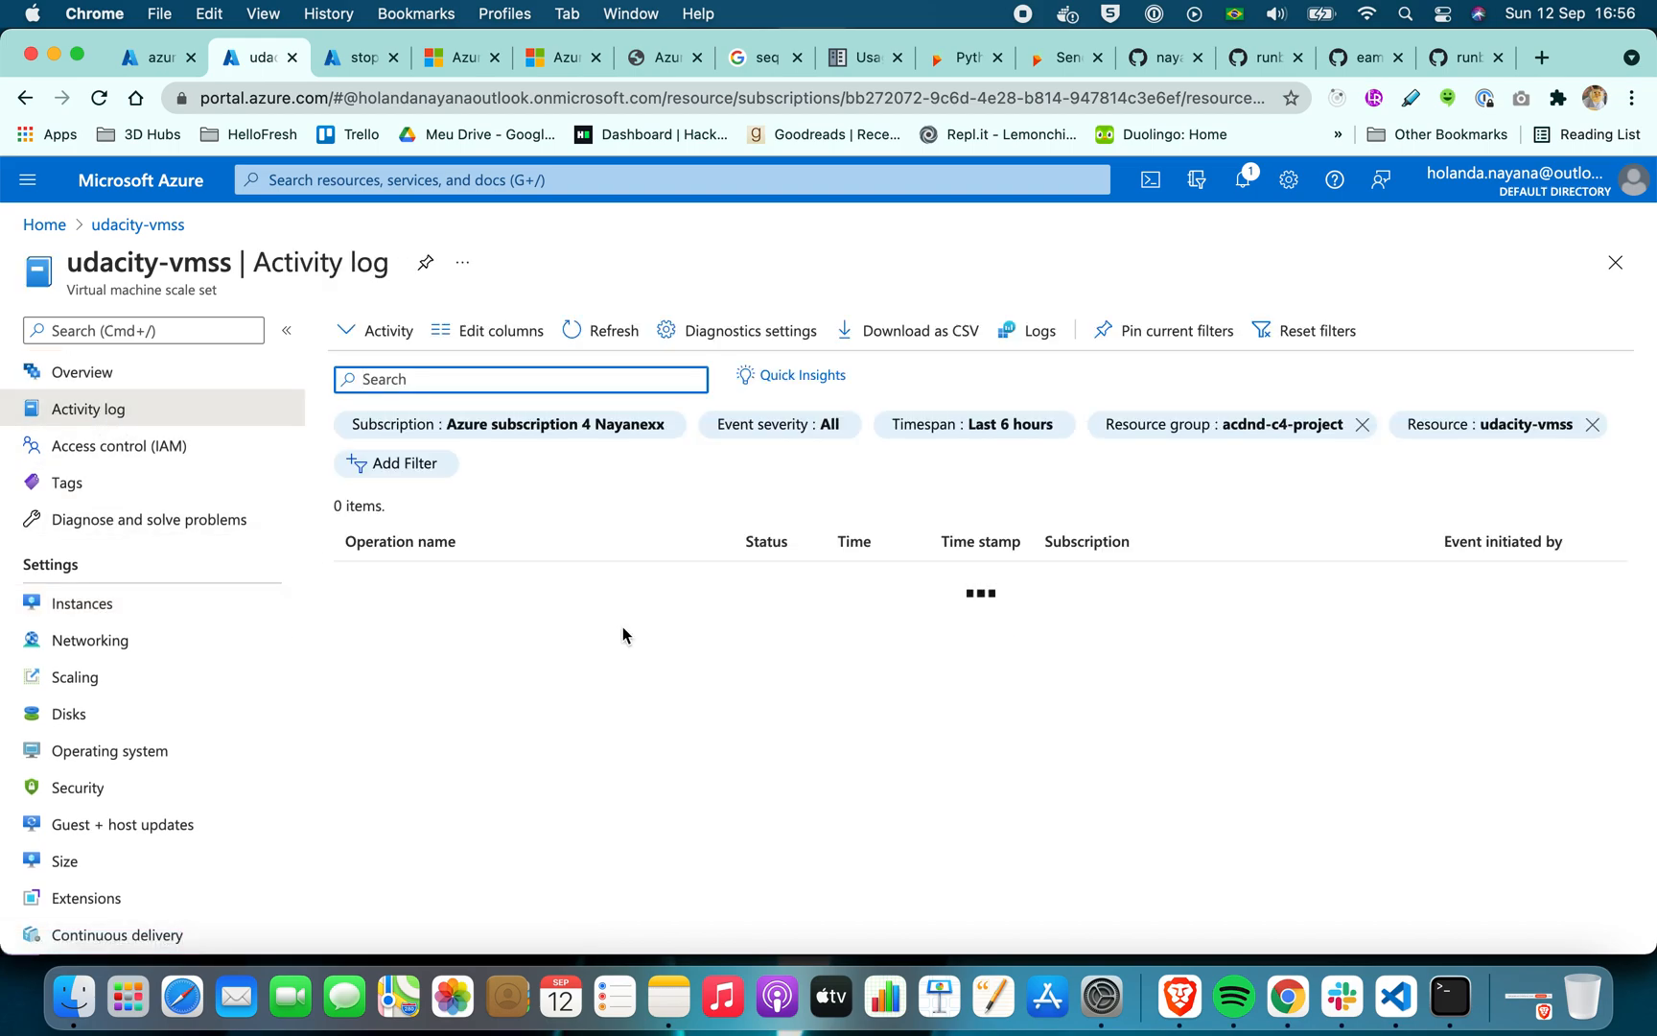
scroll(623, 631, down, 2)
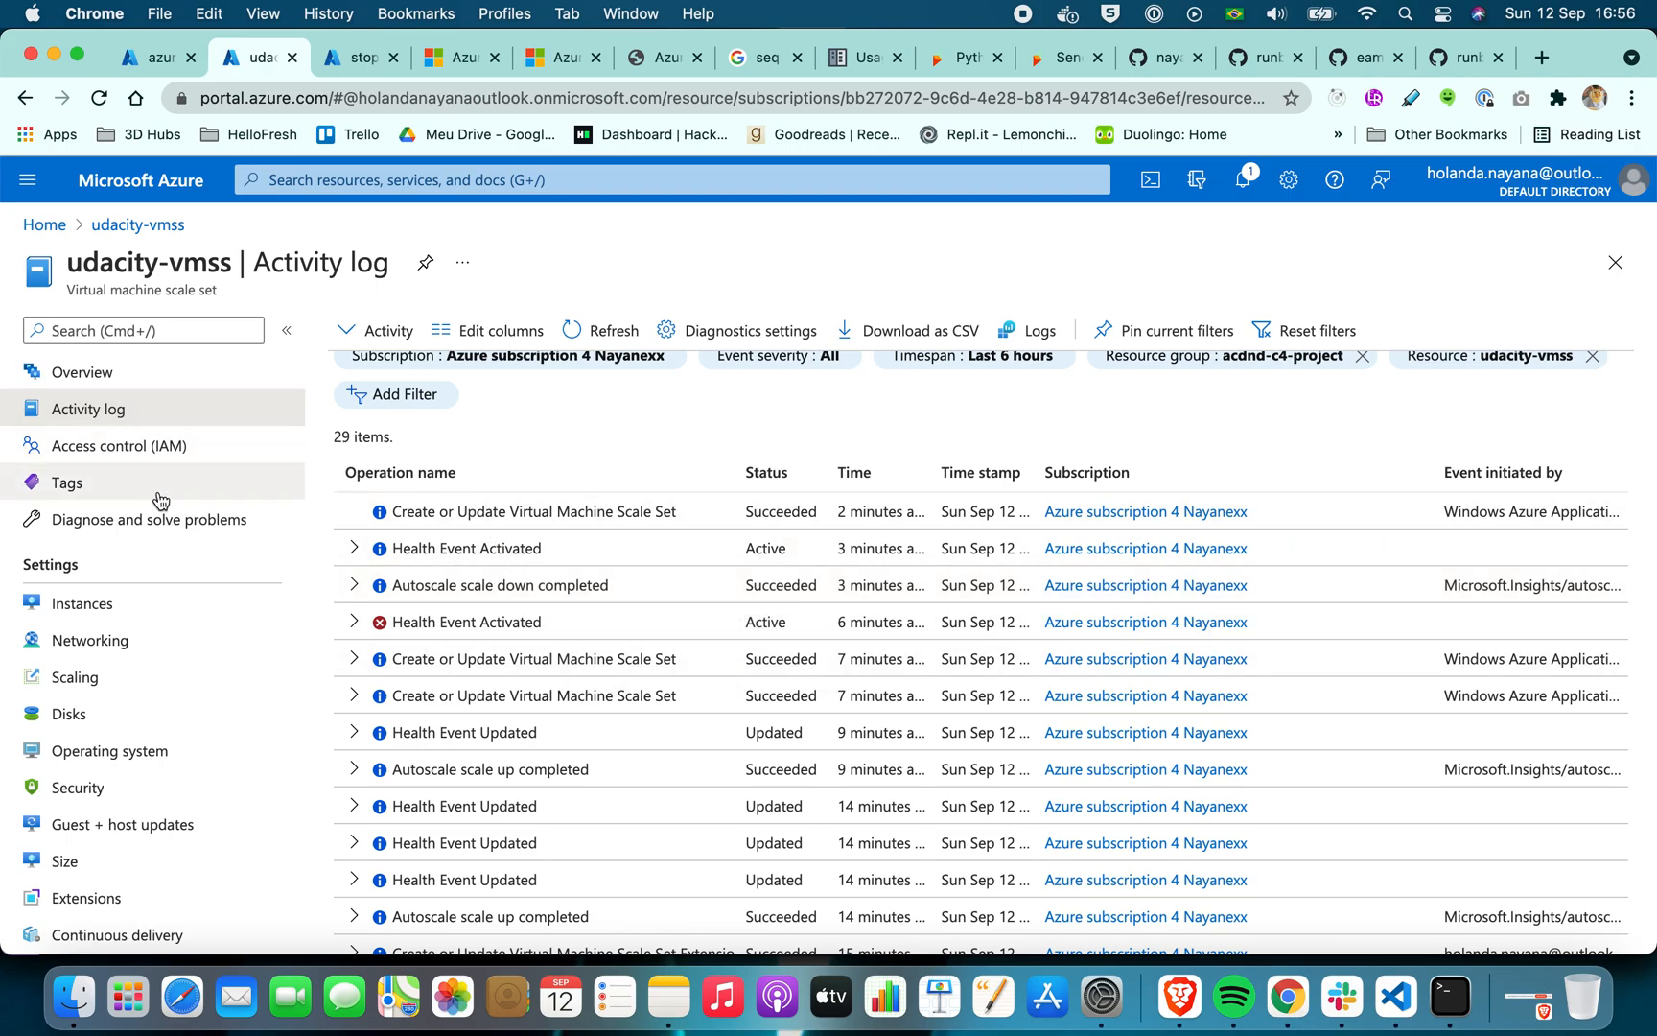
Check the status of the udacity-vmss instances, and open the scale set's Insights page
click(116, 603)
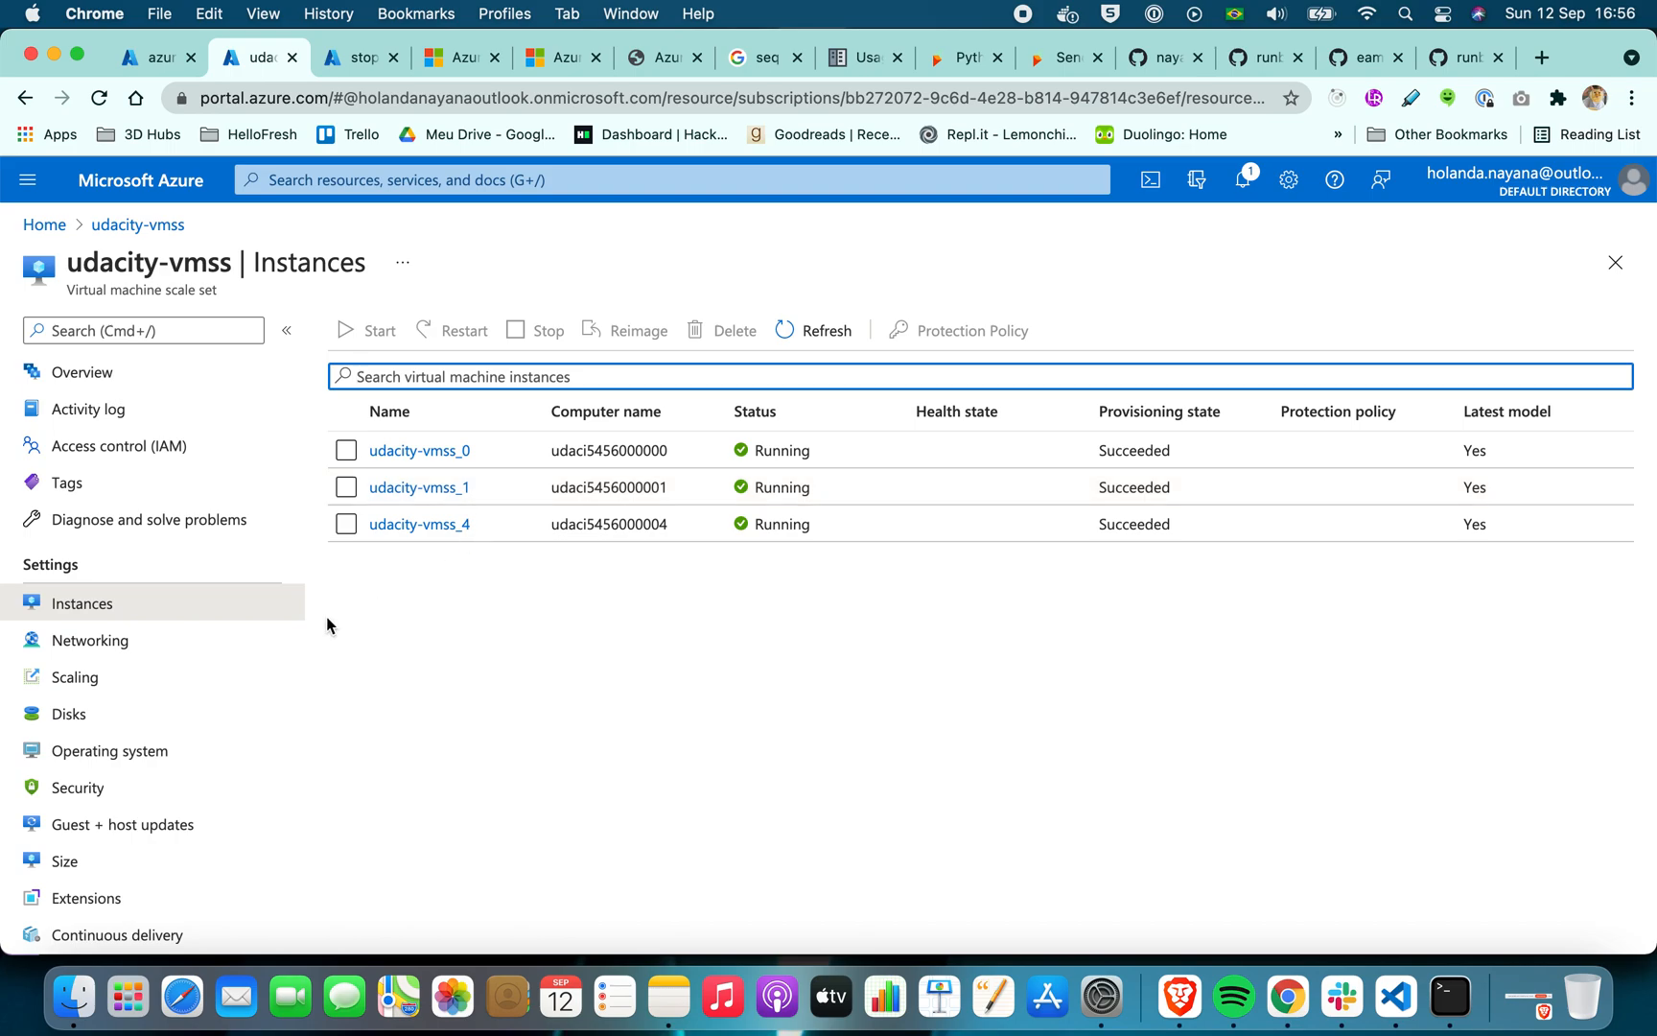
scroll(108, 651, down, 5)
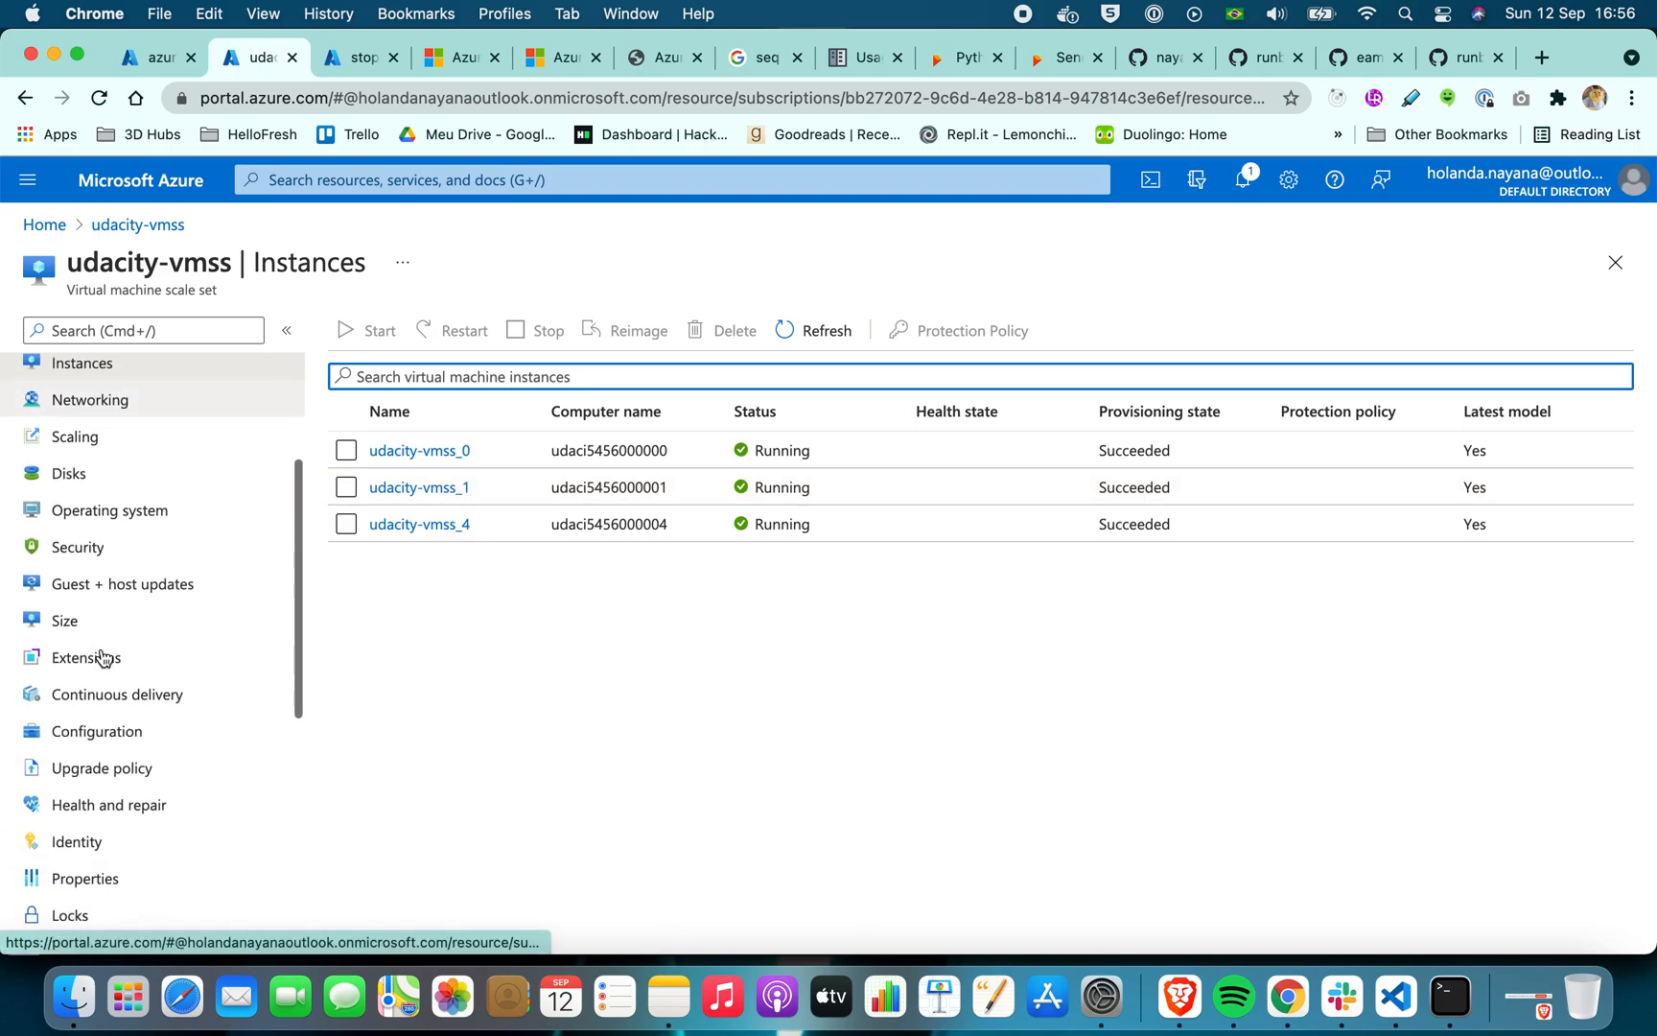
scroll(103, 657, down, 2)
scroll(102, 657, up, 4)
scroll(103, 657, down, 7)
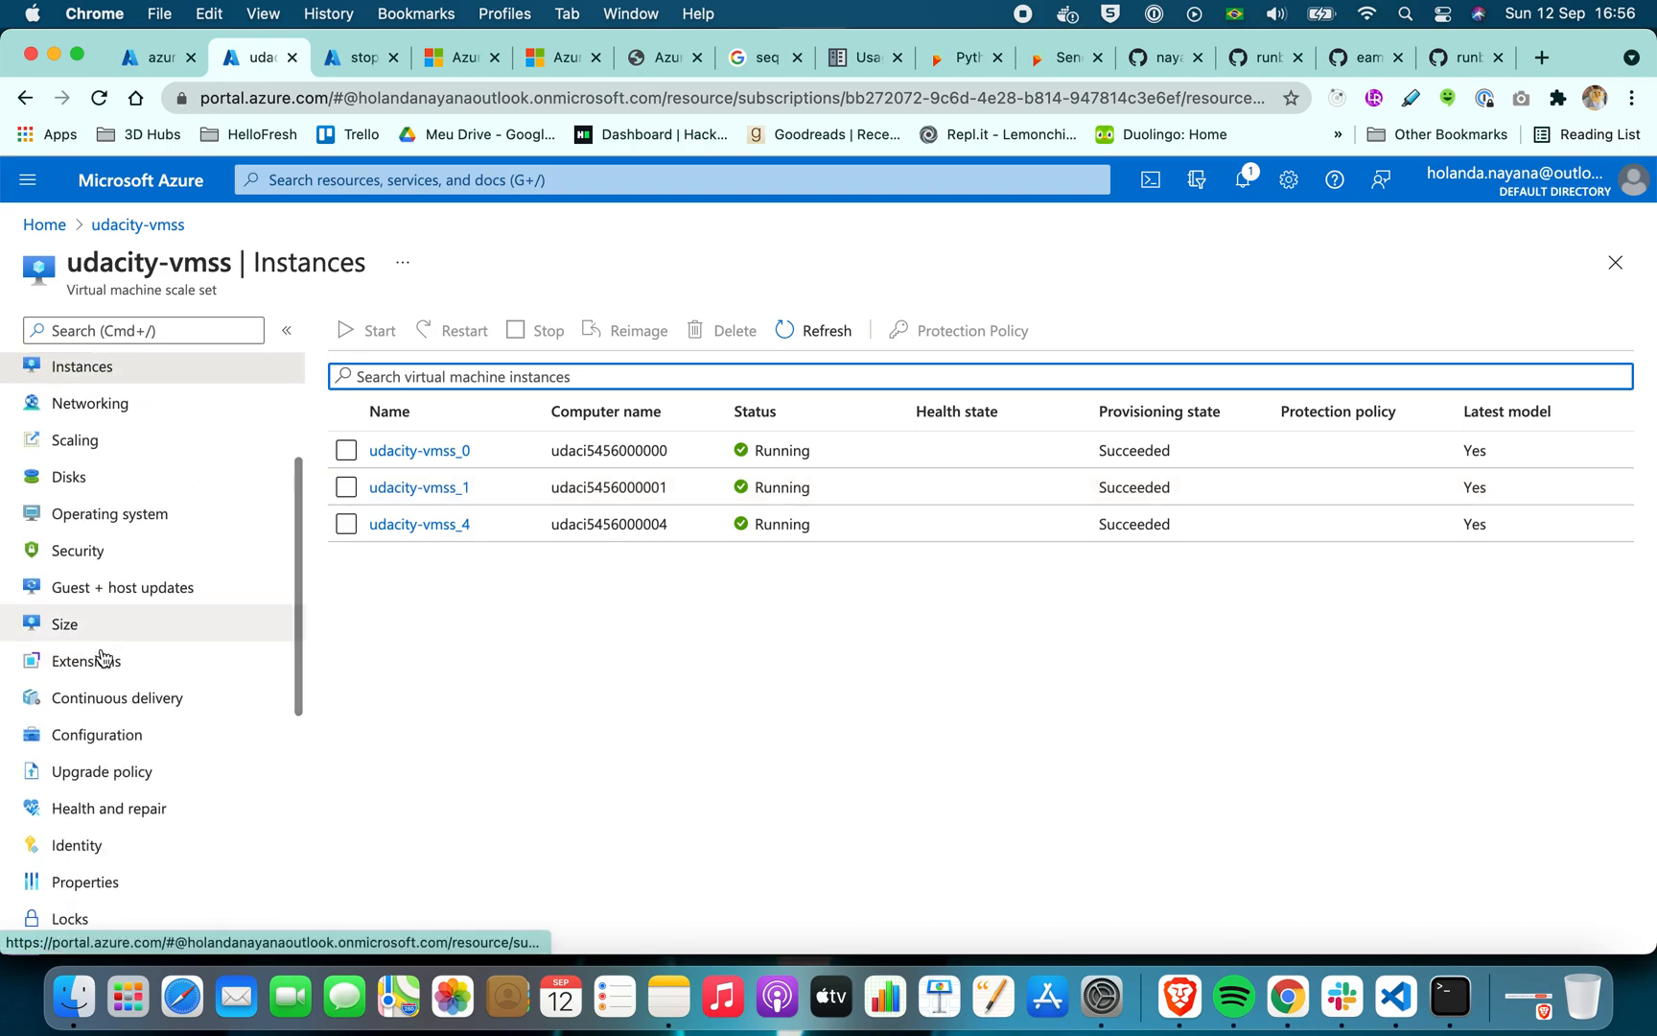
click(108, 568)
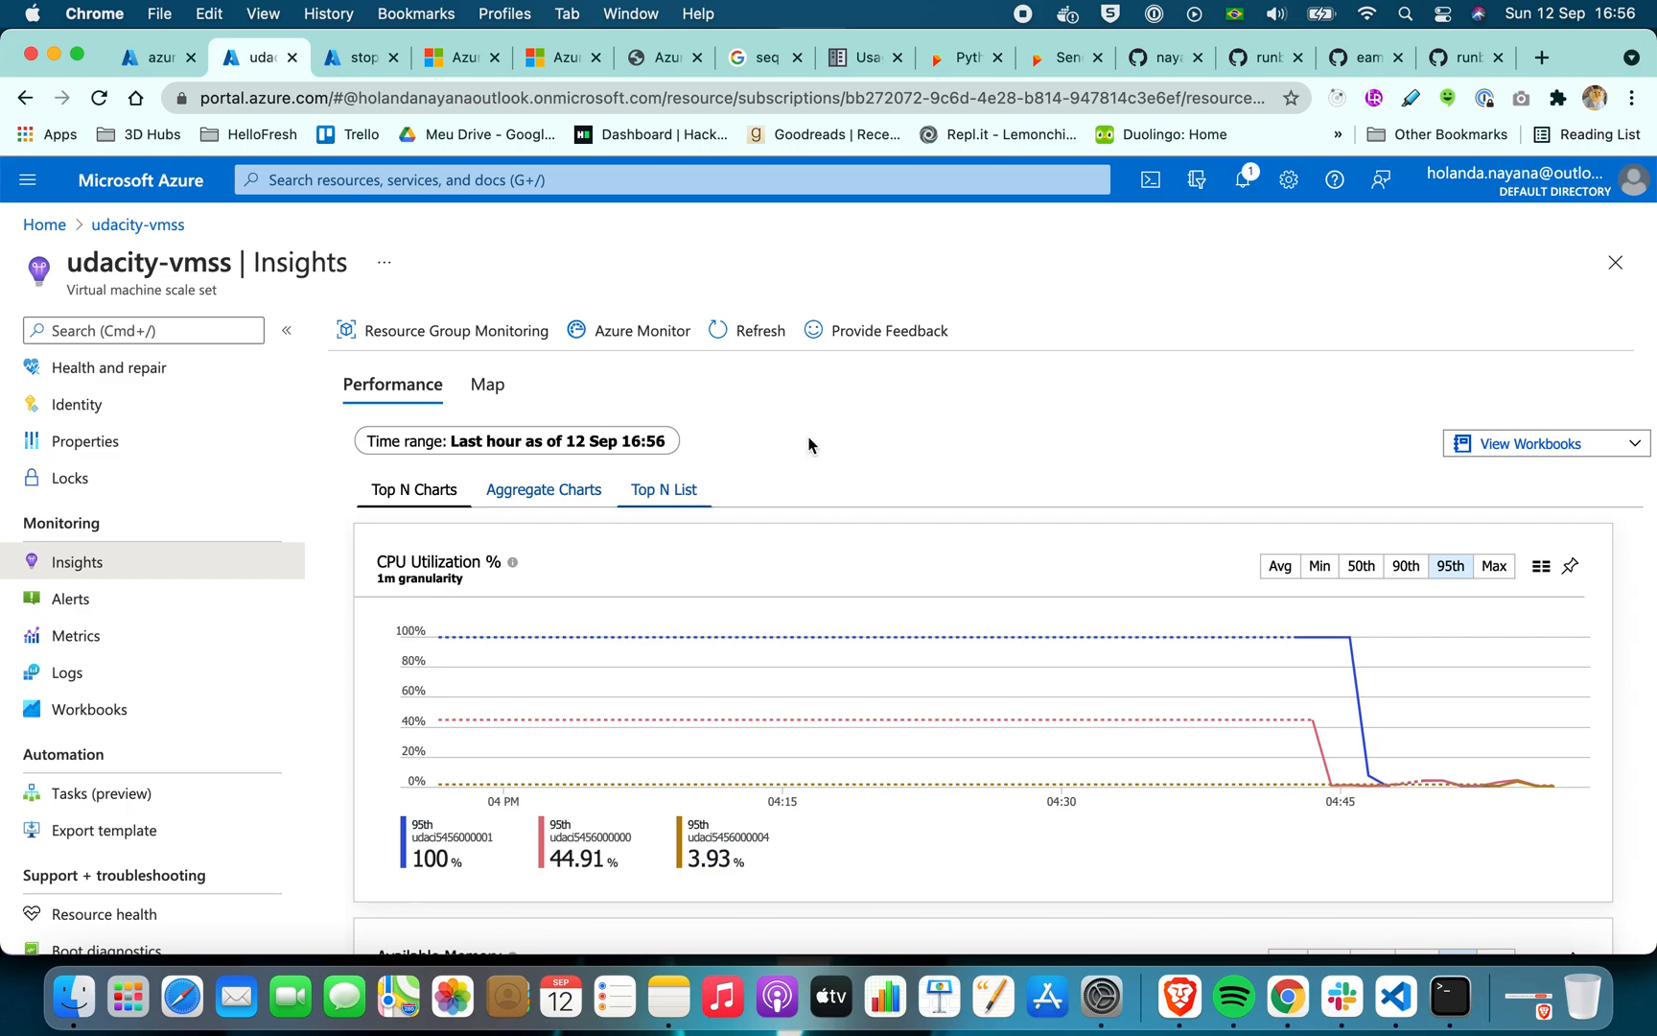
Examine the udacity-vmss performance charts for CPU utilization, available memory, bytes sent and received, and logical disk space used
scroll(1001, 457, down, 15)
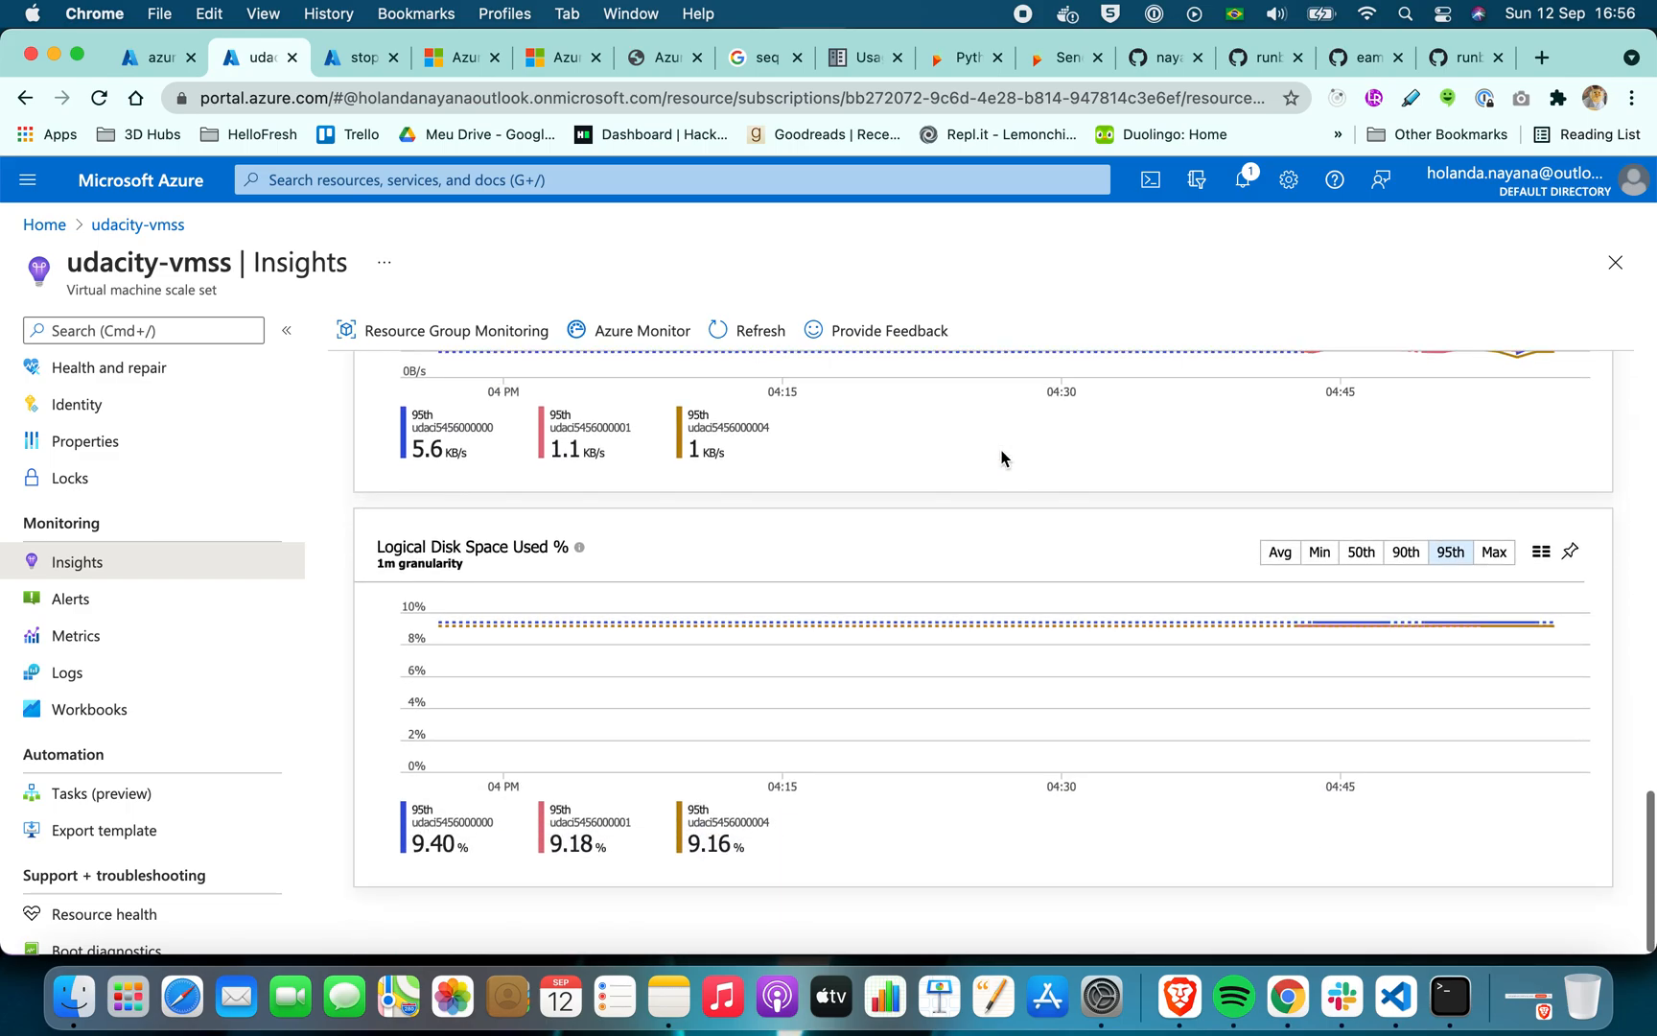
scroll(1001, 457, up, 15)
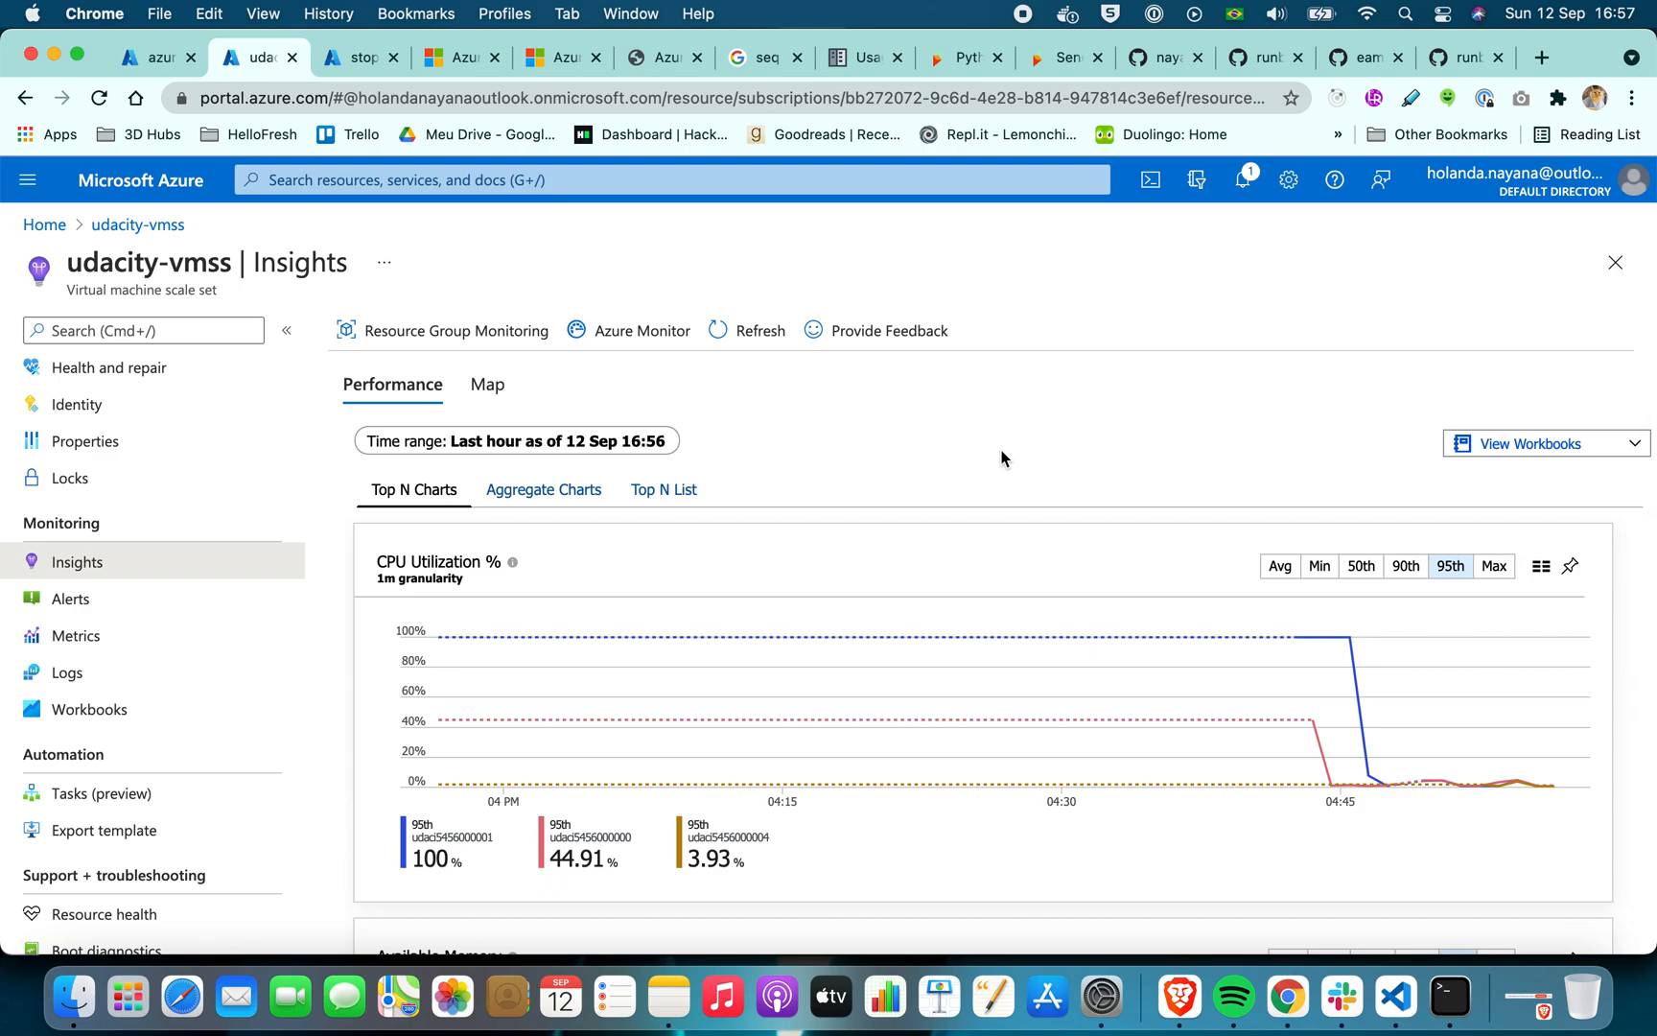
scroll(1001, 458, down, 3)
scroll(1001, 457, up, 2)
scroll(1001, 458, up, 2)
scroll(998, 458, down, 2)
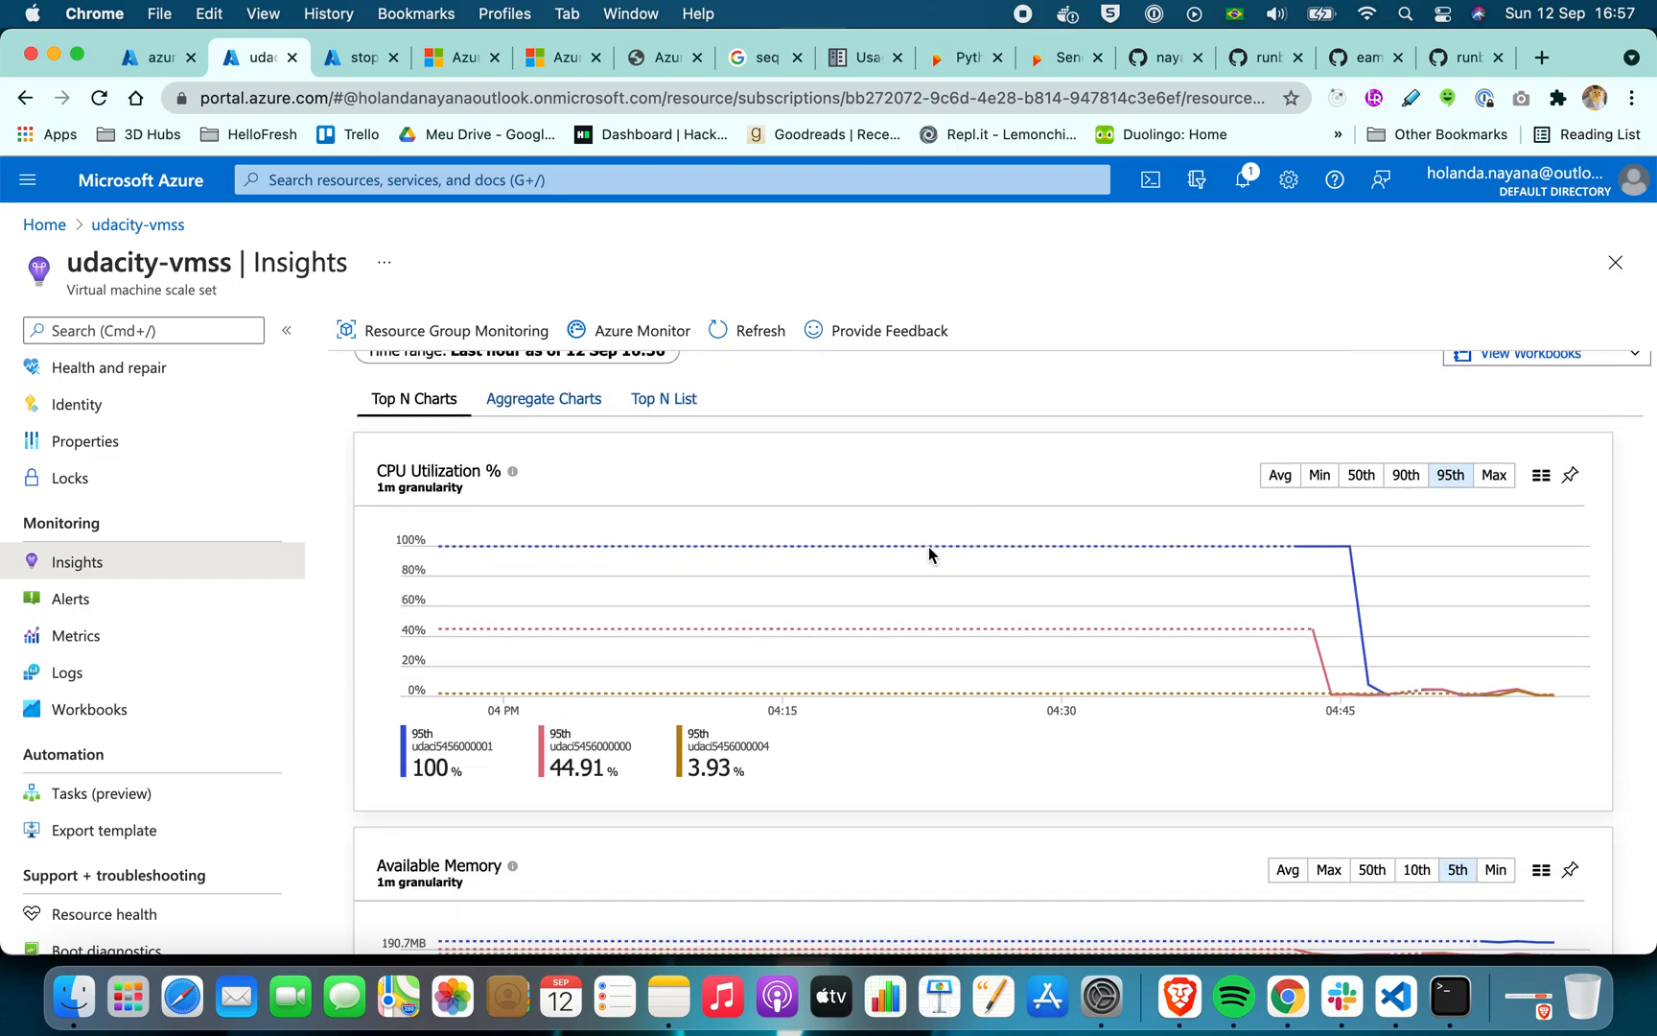
mouse_move(905, 569)
scroll(818, 629, down, 8)
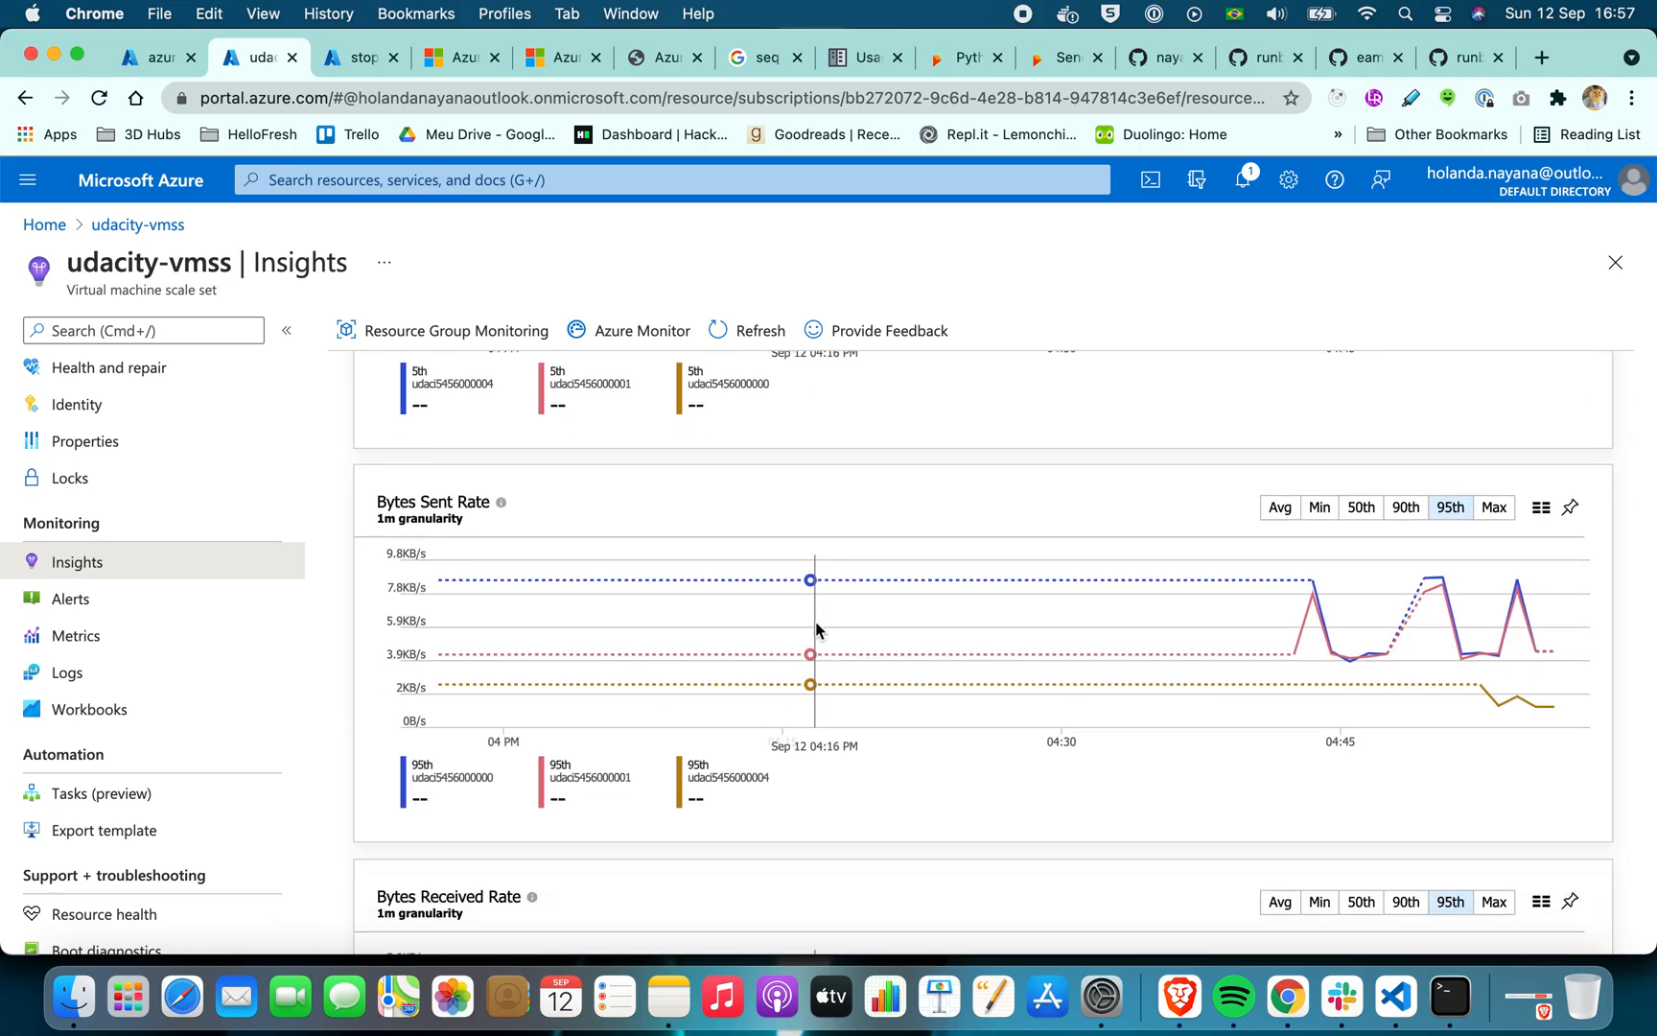
scroll(816, 629, down, 6)
scroll(816, 629, up, 4)
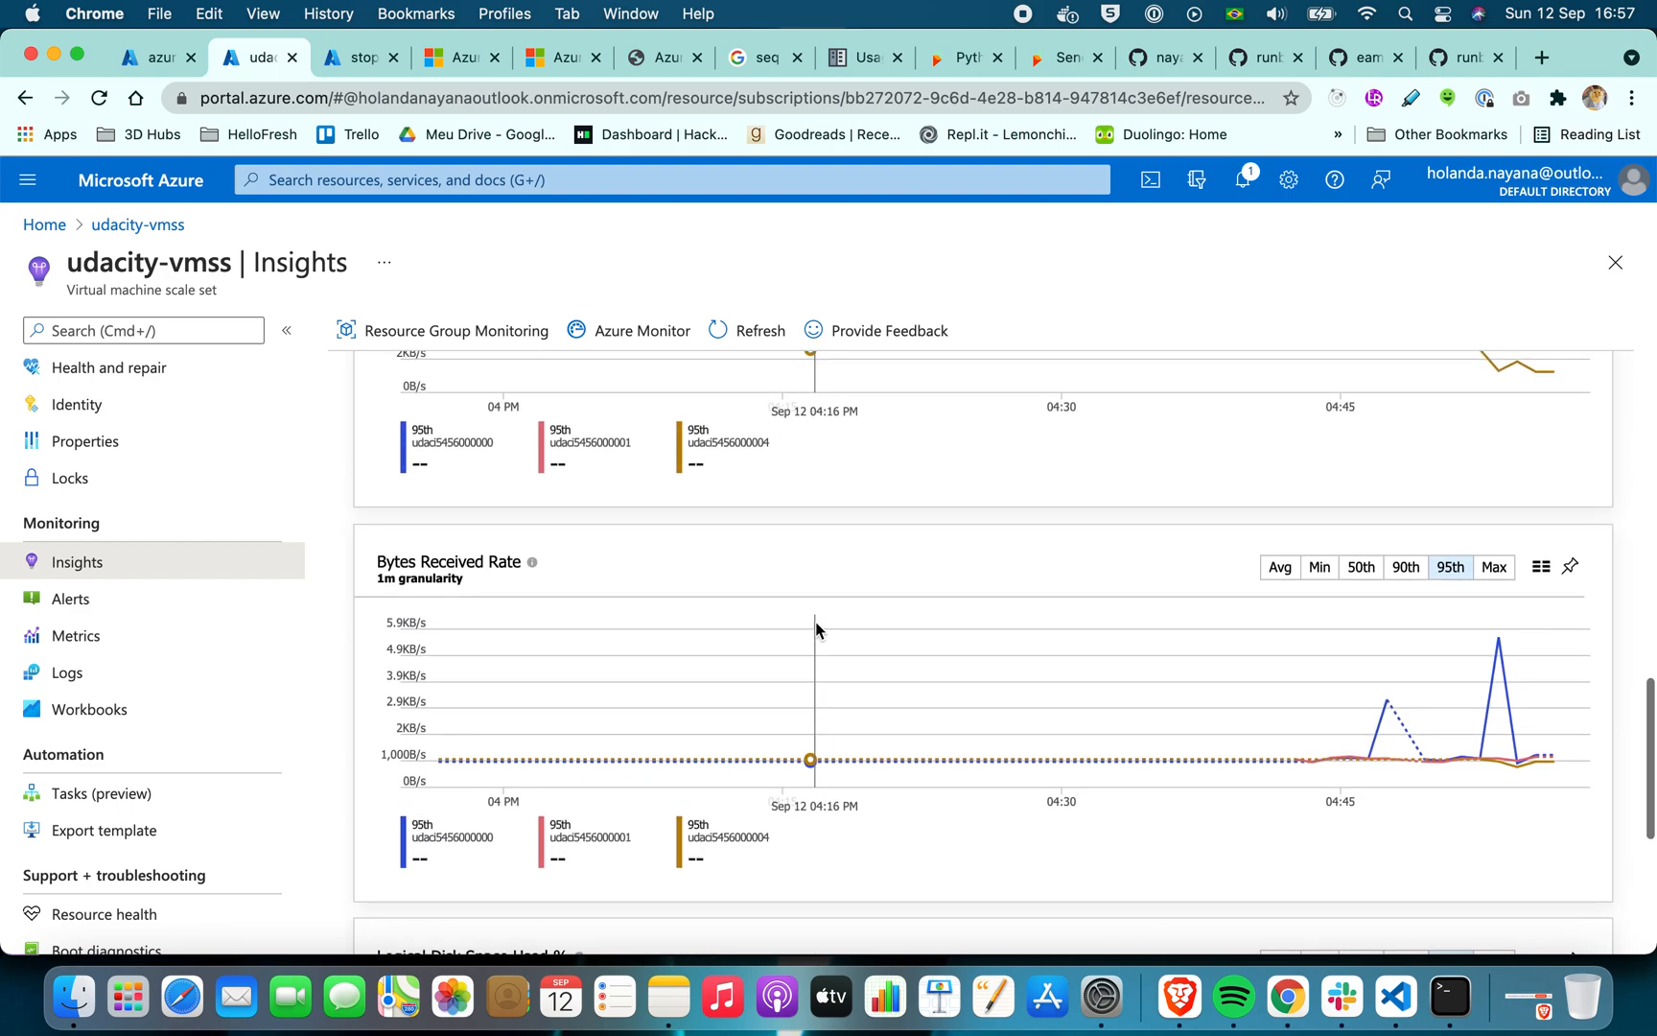
scroll(816, 629, down, 5)
scroll(816, 629, up, 15)
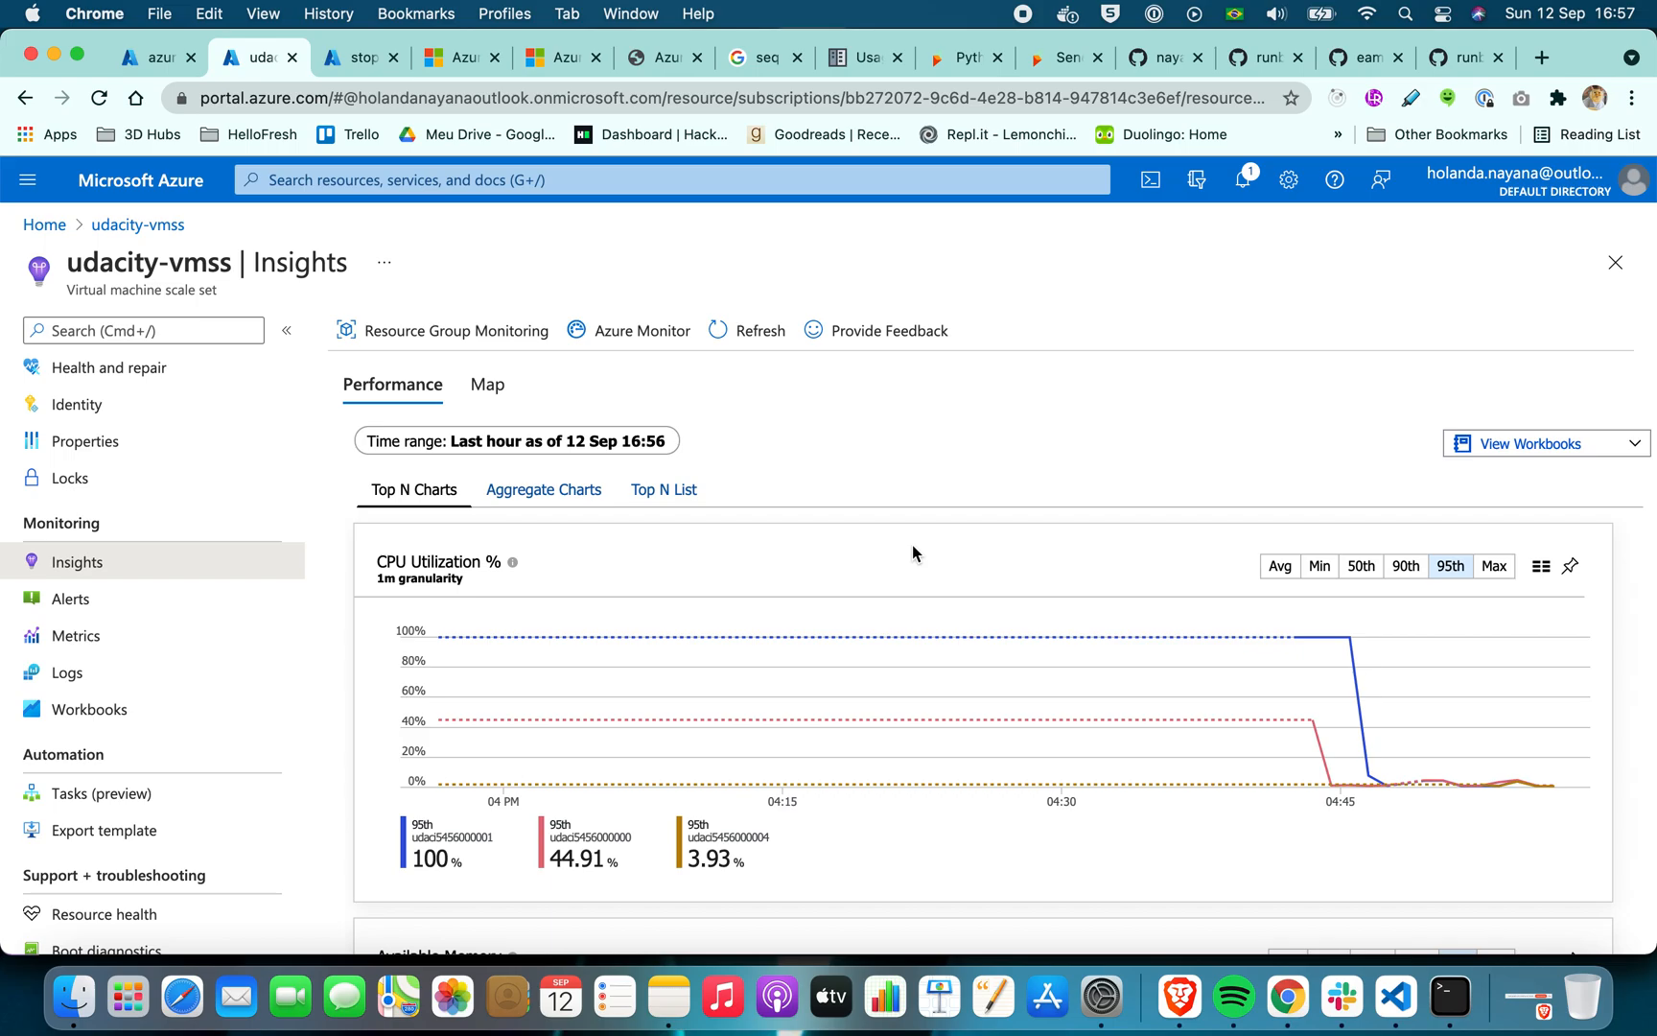
scroll(912, 551, down, 8)
scroll(912, 552, up, 8)
scroll(912, 552, down, 8)
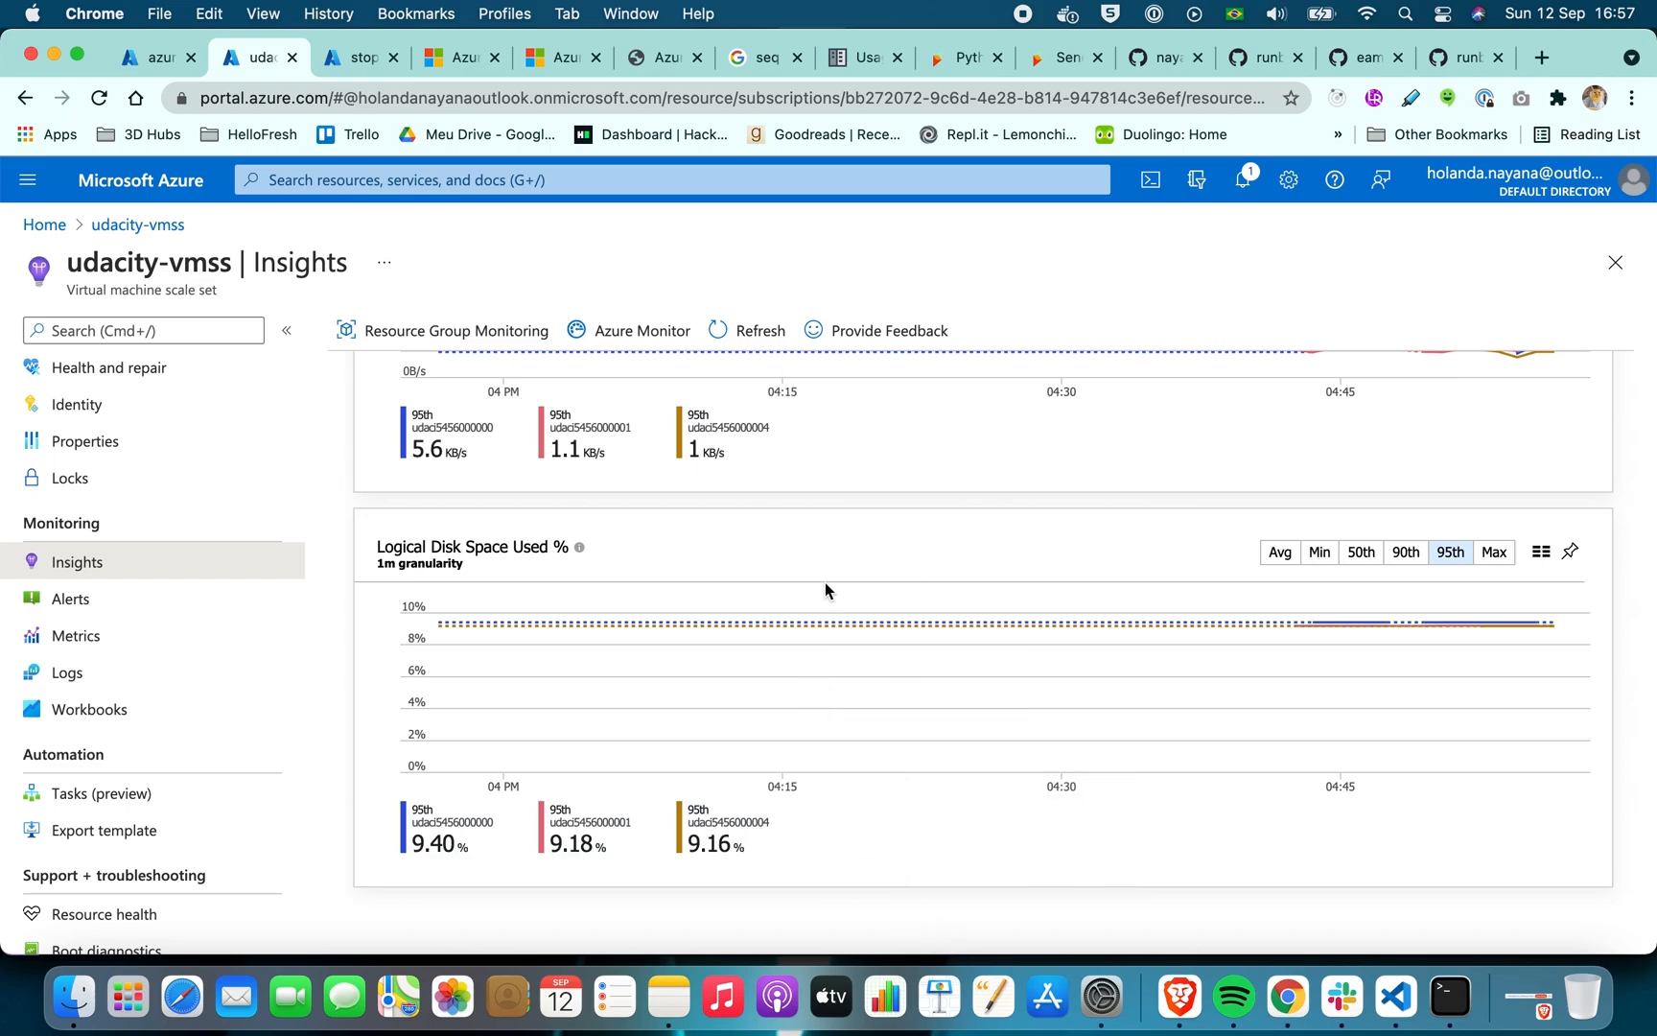
scroll(827, 589, up, 8)
scroll(830, 619, up, 3)
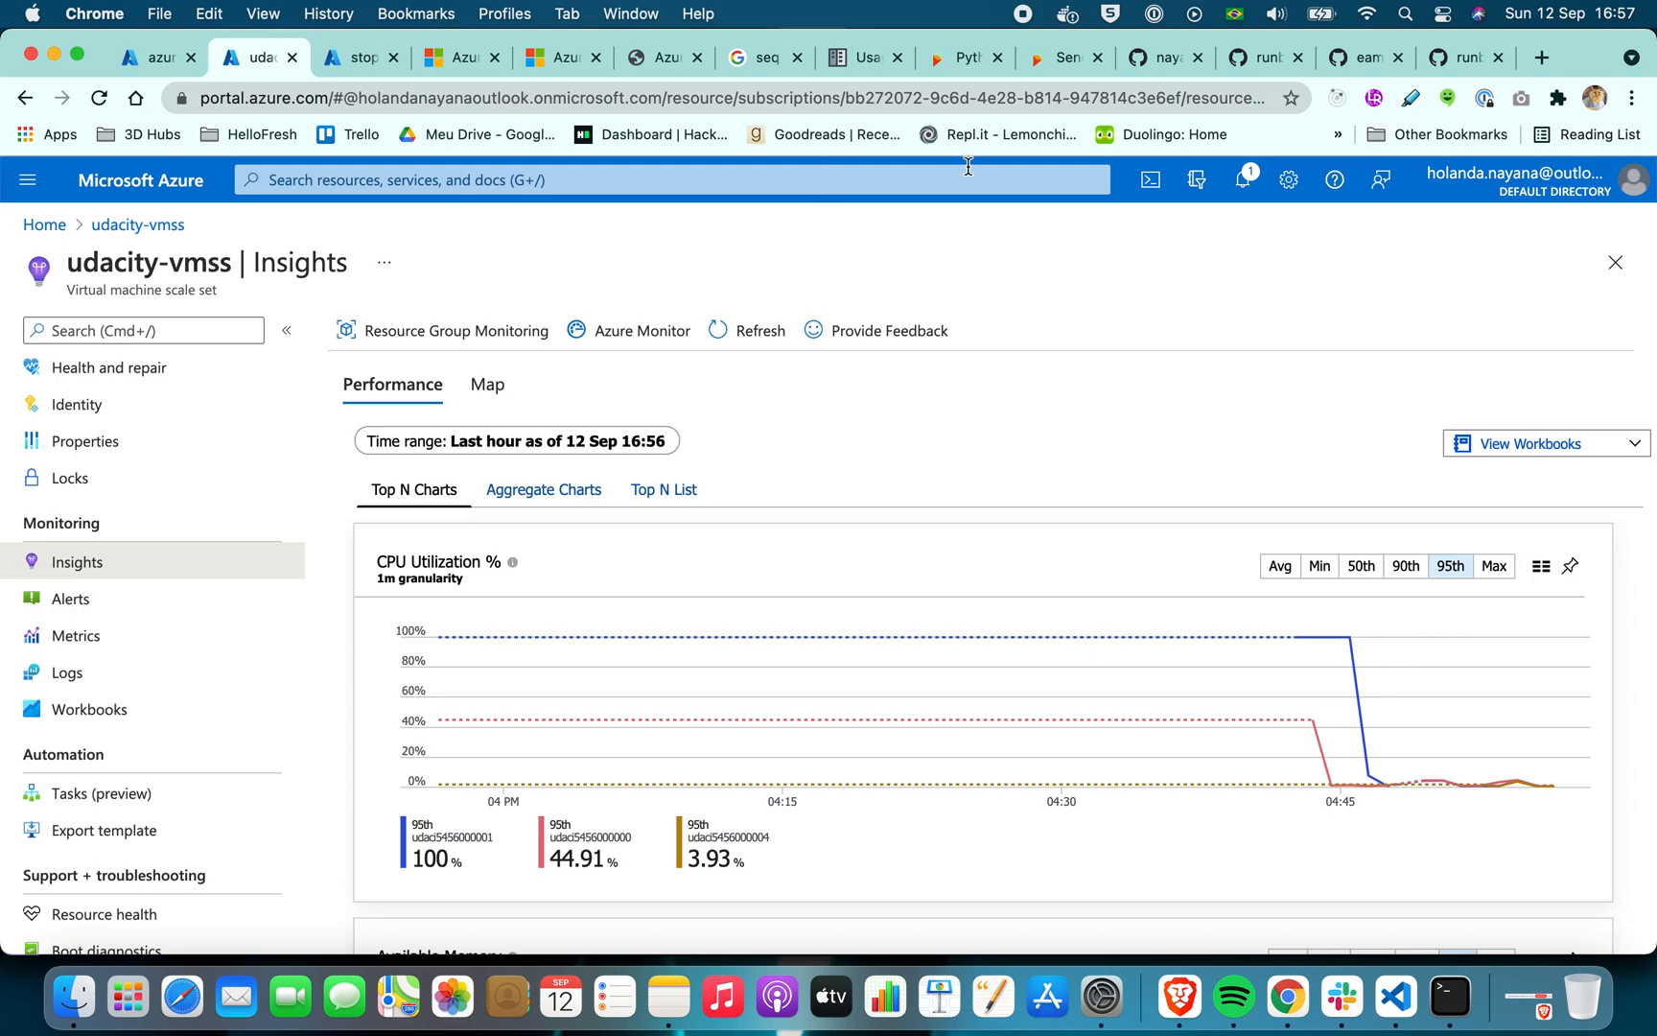
Return to the overview of the stop-start-vmss runbook in vote-app-automation-acc
click(158, 58)
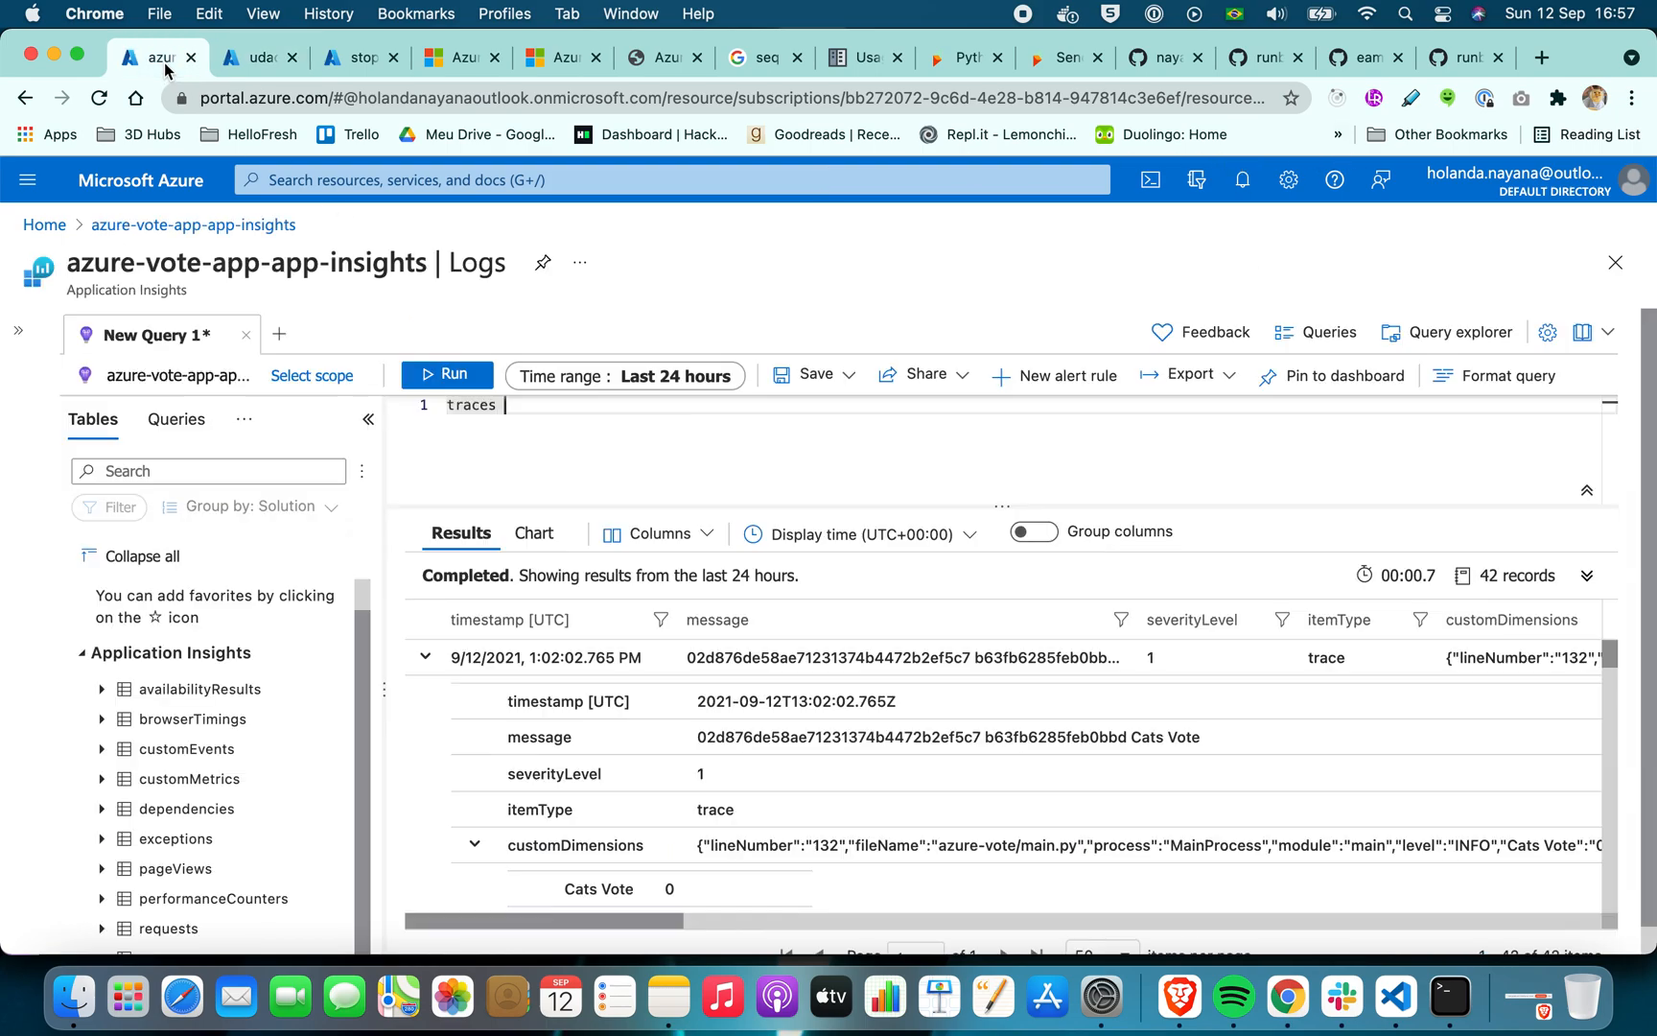
click(247, 57)
click(336, 61)
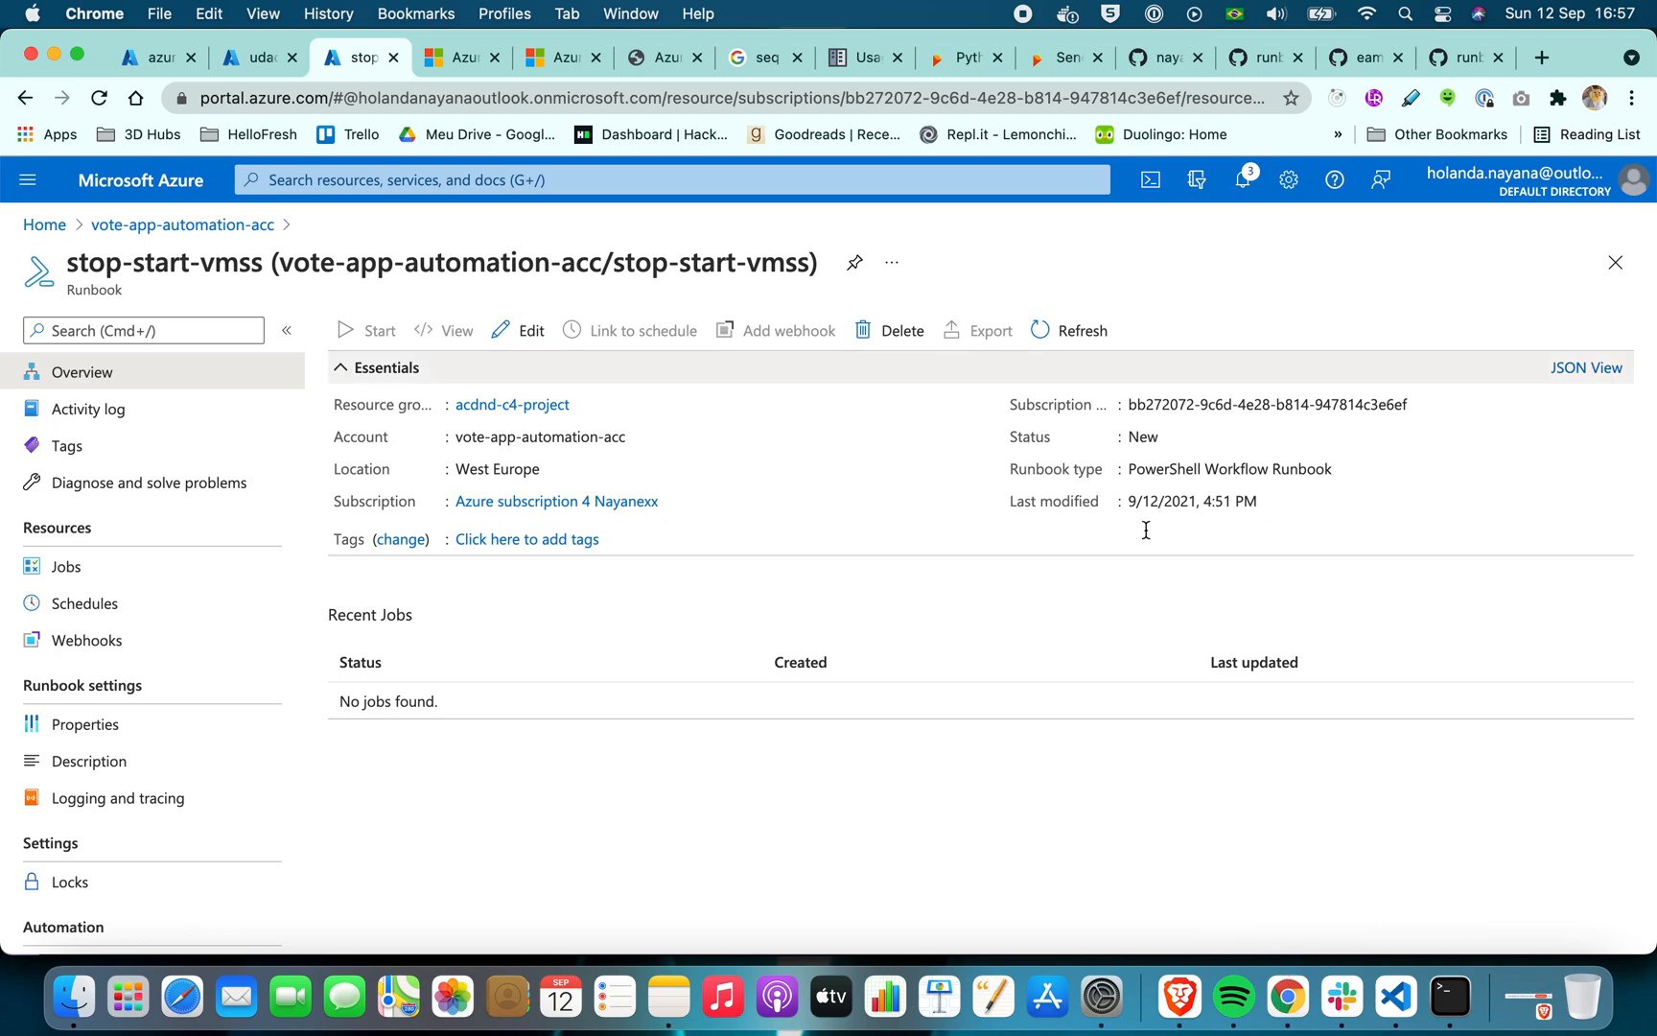
Switch to Brave and go from the azure-vote main.py file on GitHub up to the root of the azure-performance repository
click(1183, 998)
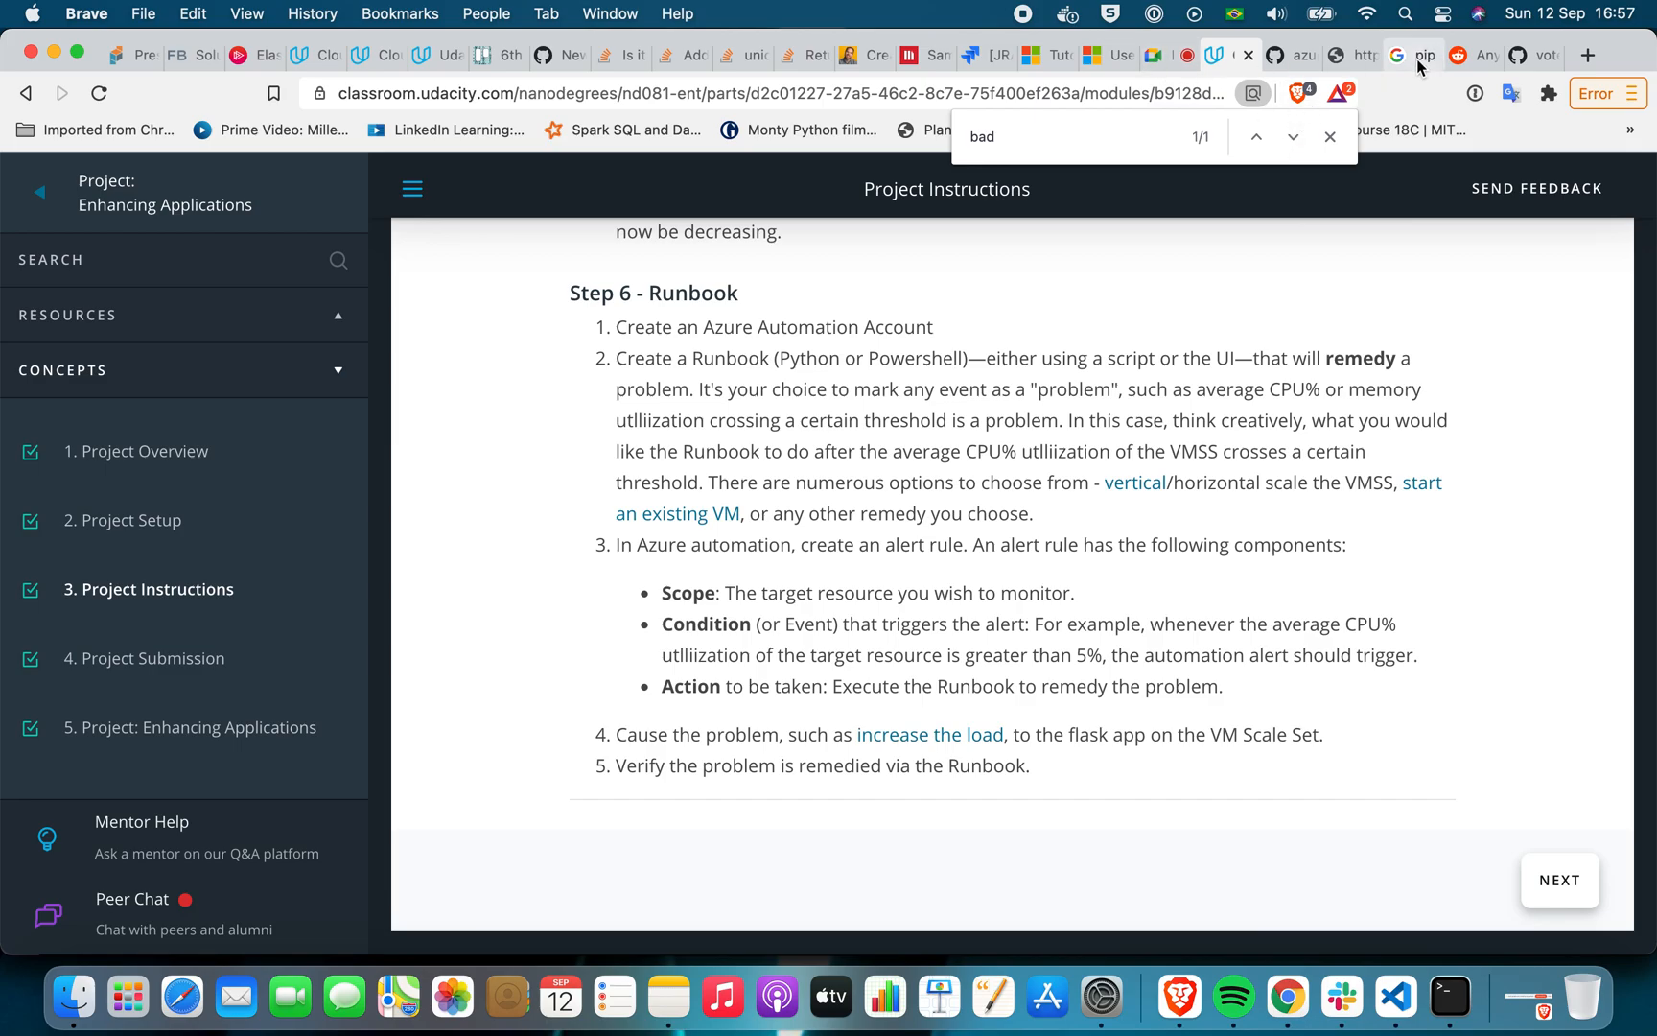
click(1522, 55)
scroll(722, 348, up, 20)
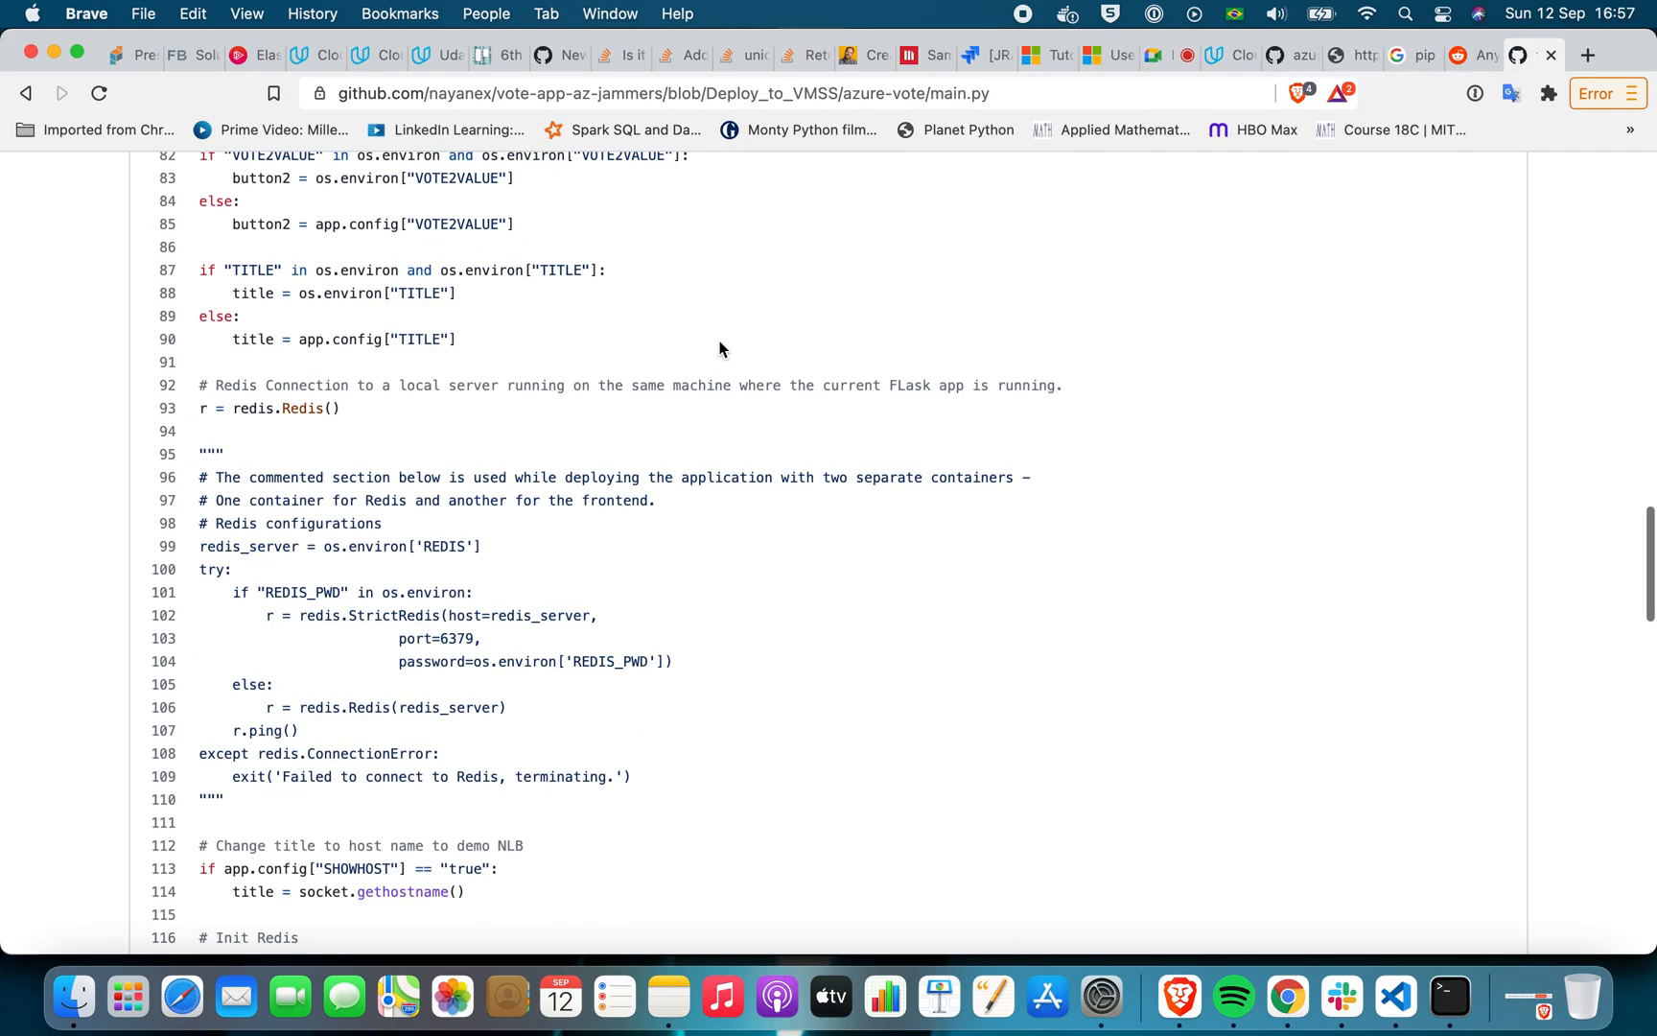
click(1290, 55)
scroll(436, 570, up, 20)
scroll(416, 490, up, 2)
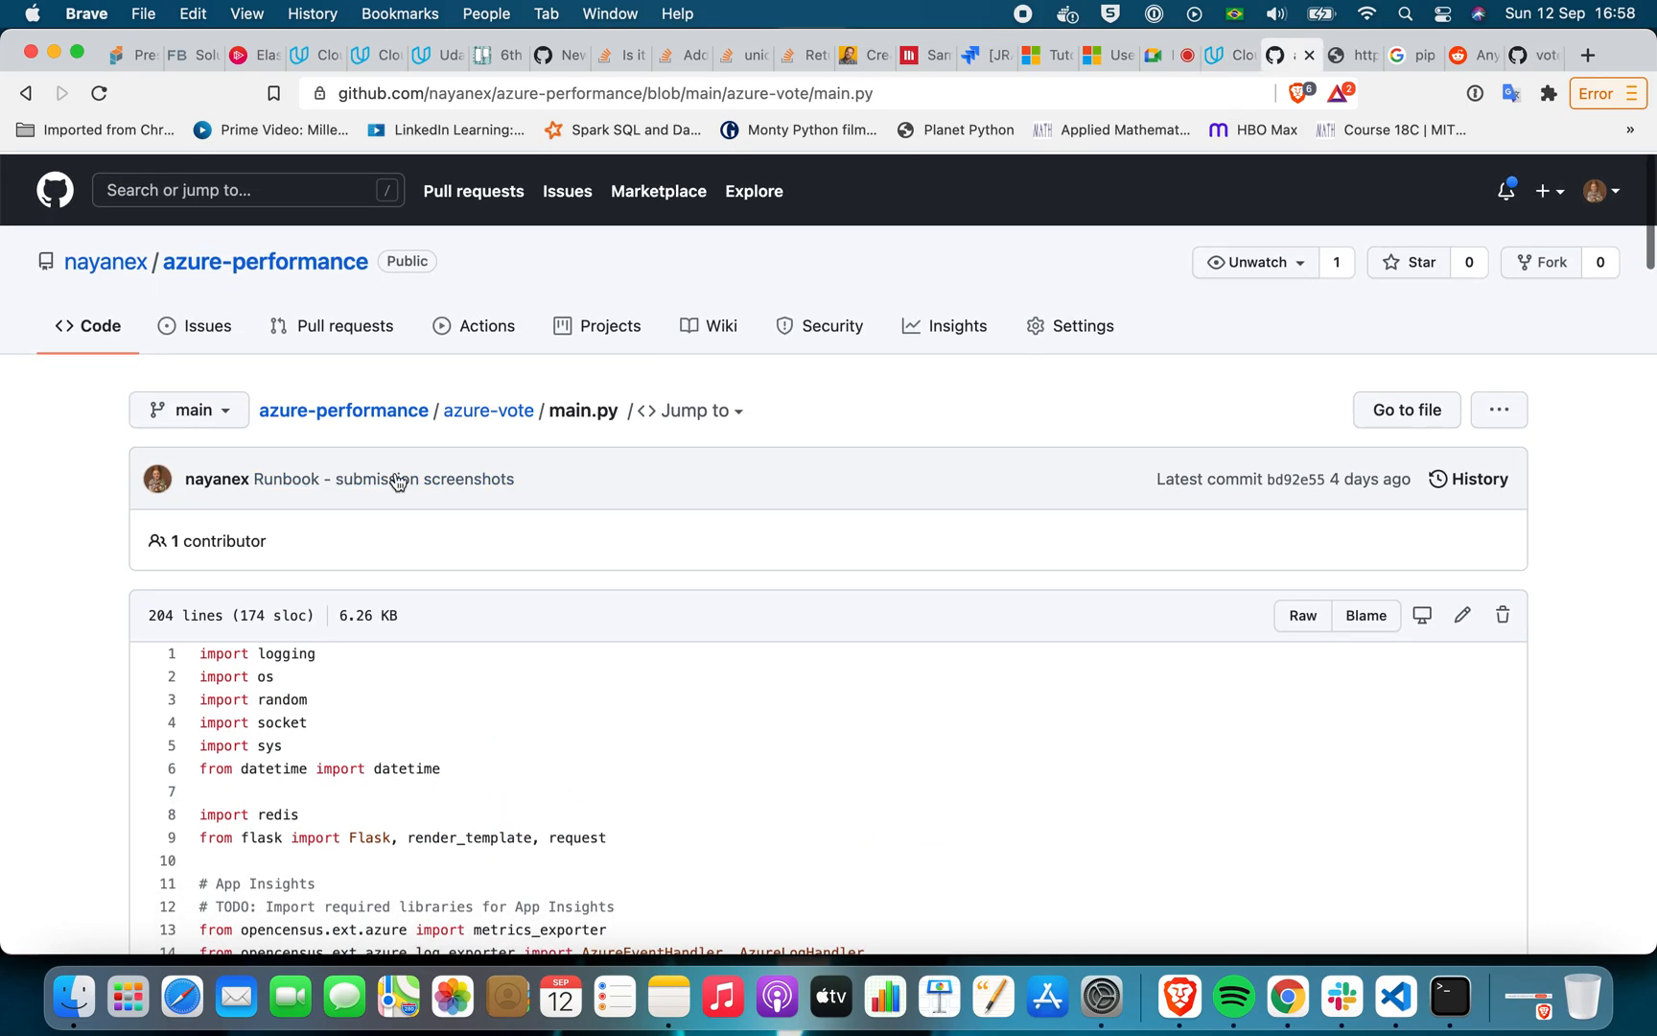
click(464, 411)
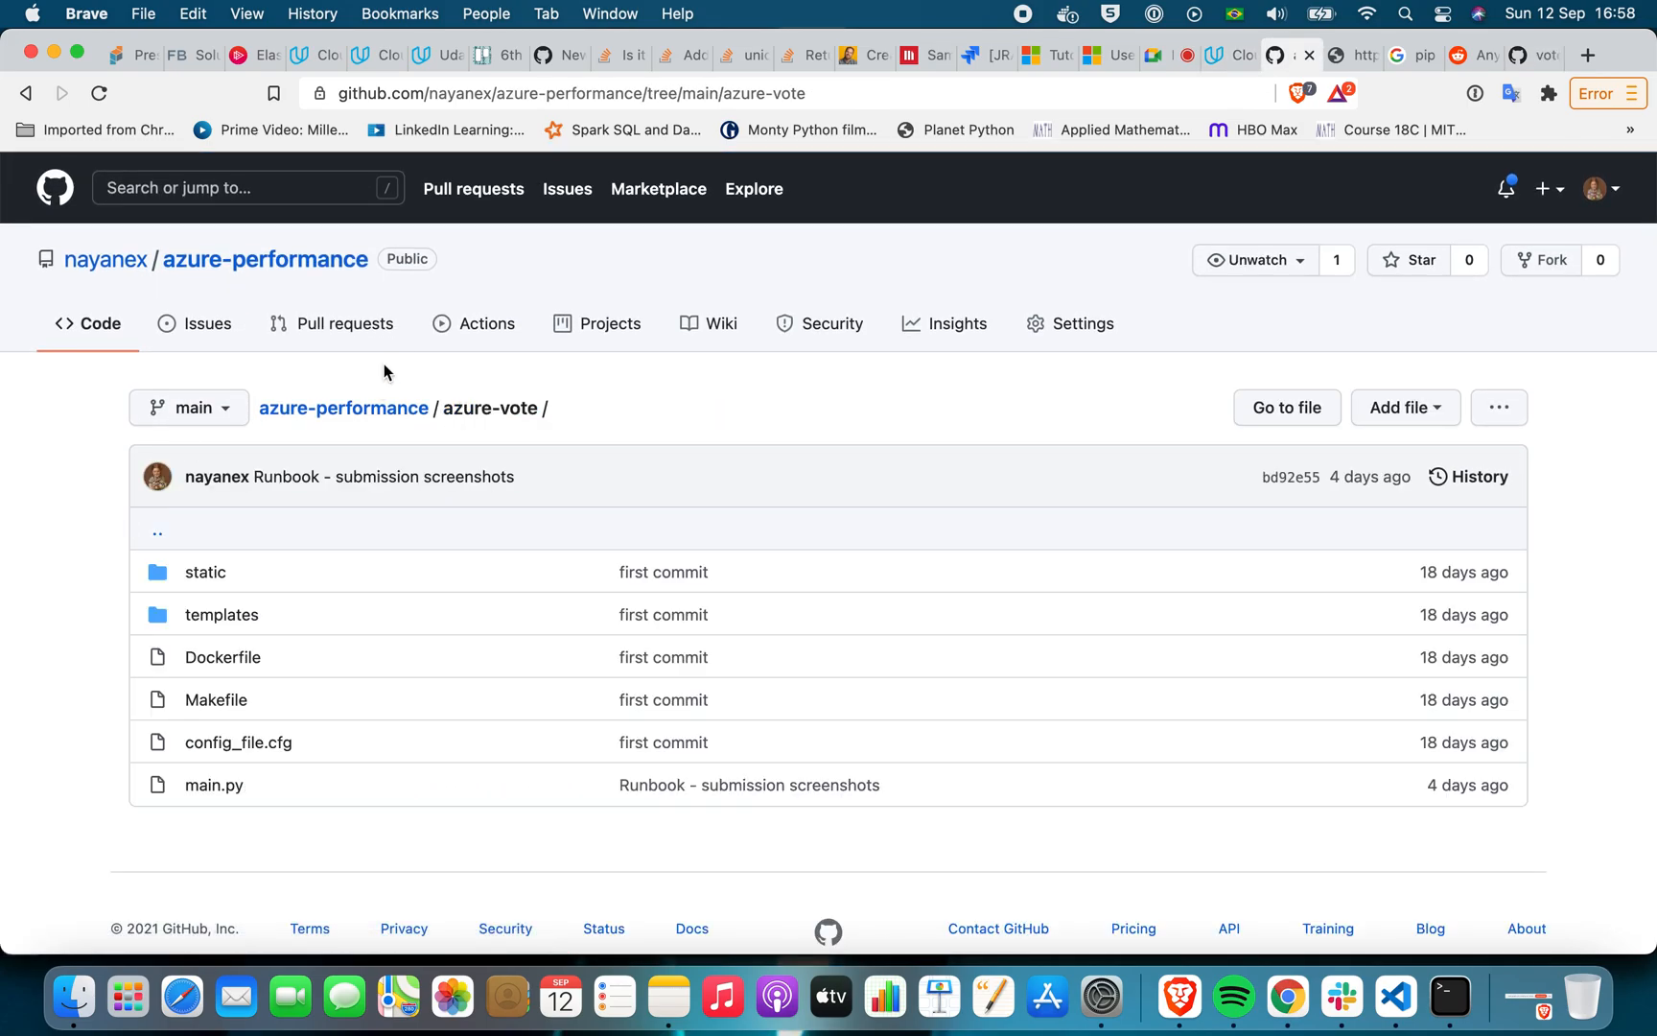
click(383, 409)
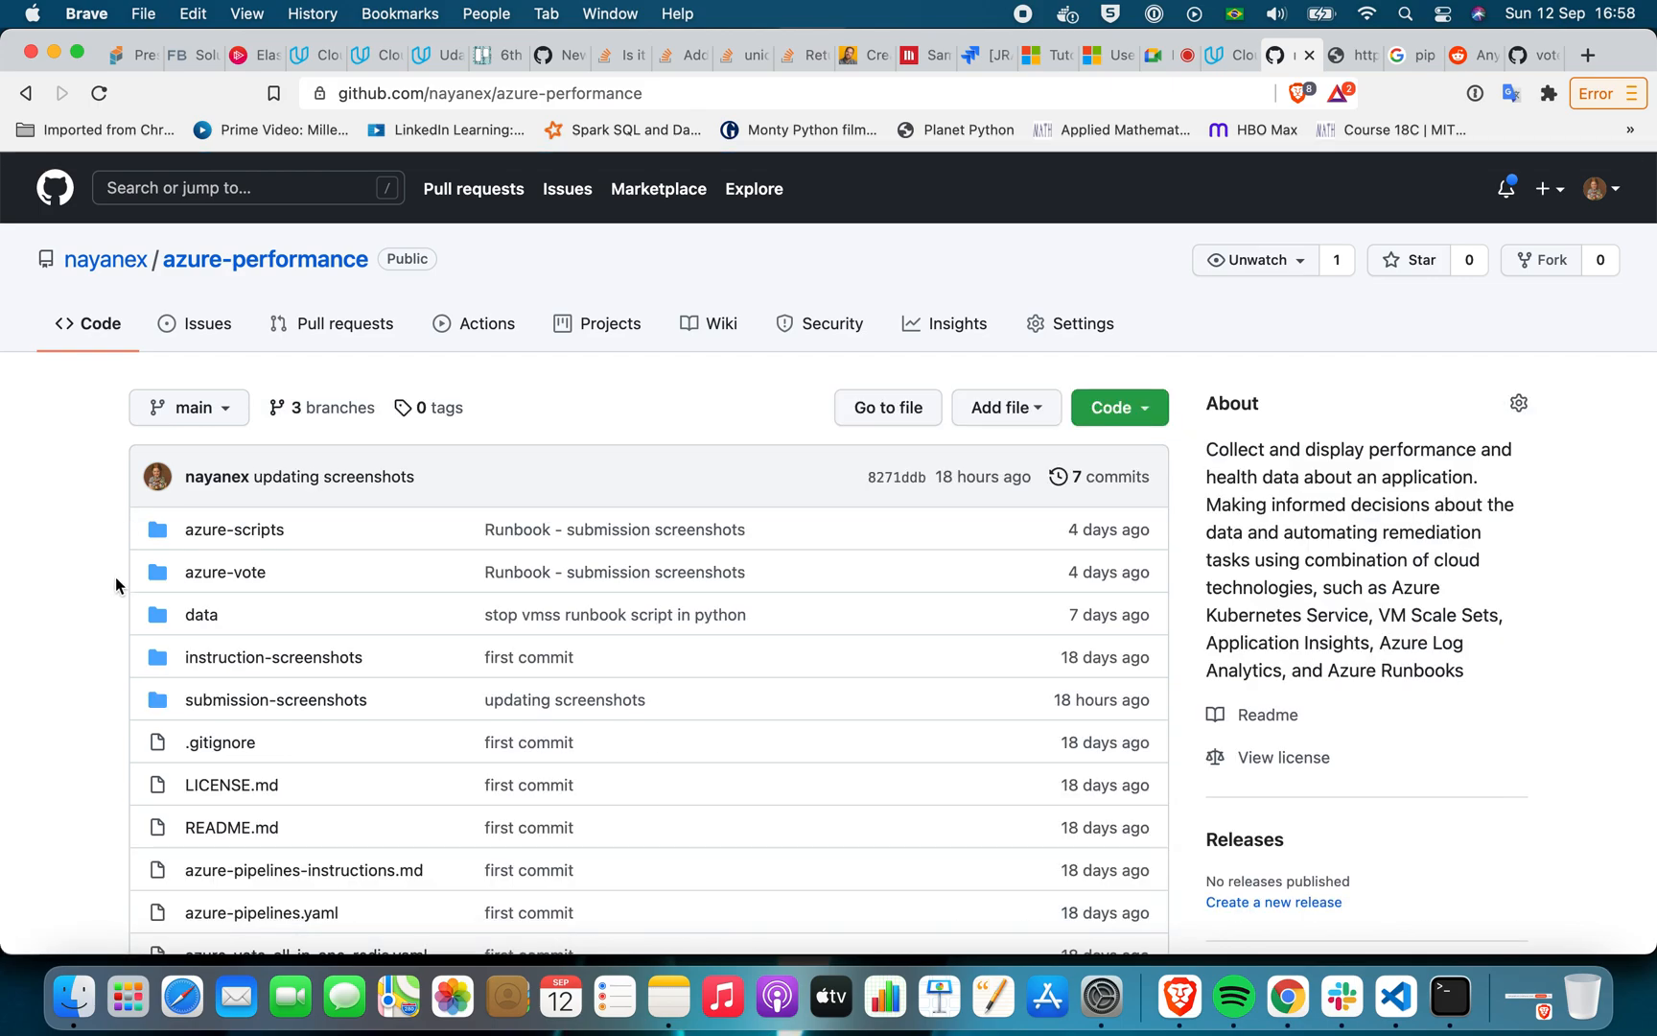
Look into the azure-scripts folder on the main branch and return to the azure-performance repository root
scroll(14, 647, down, 3)
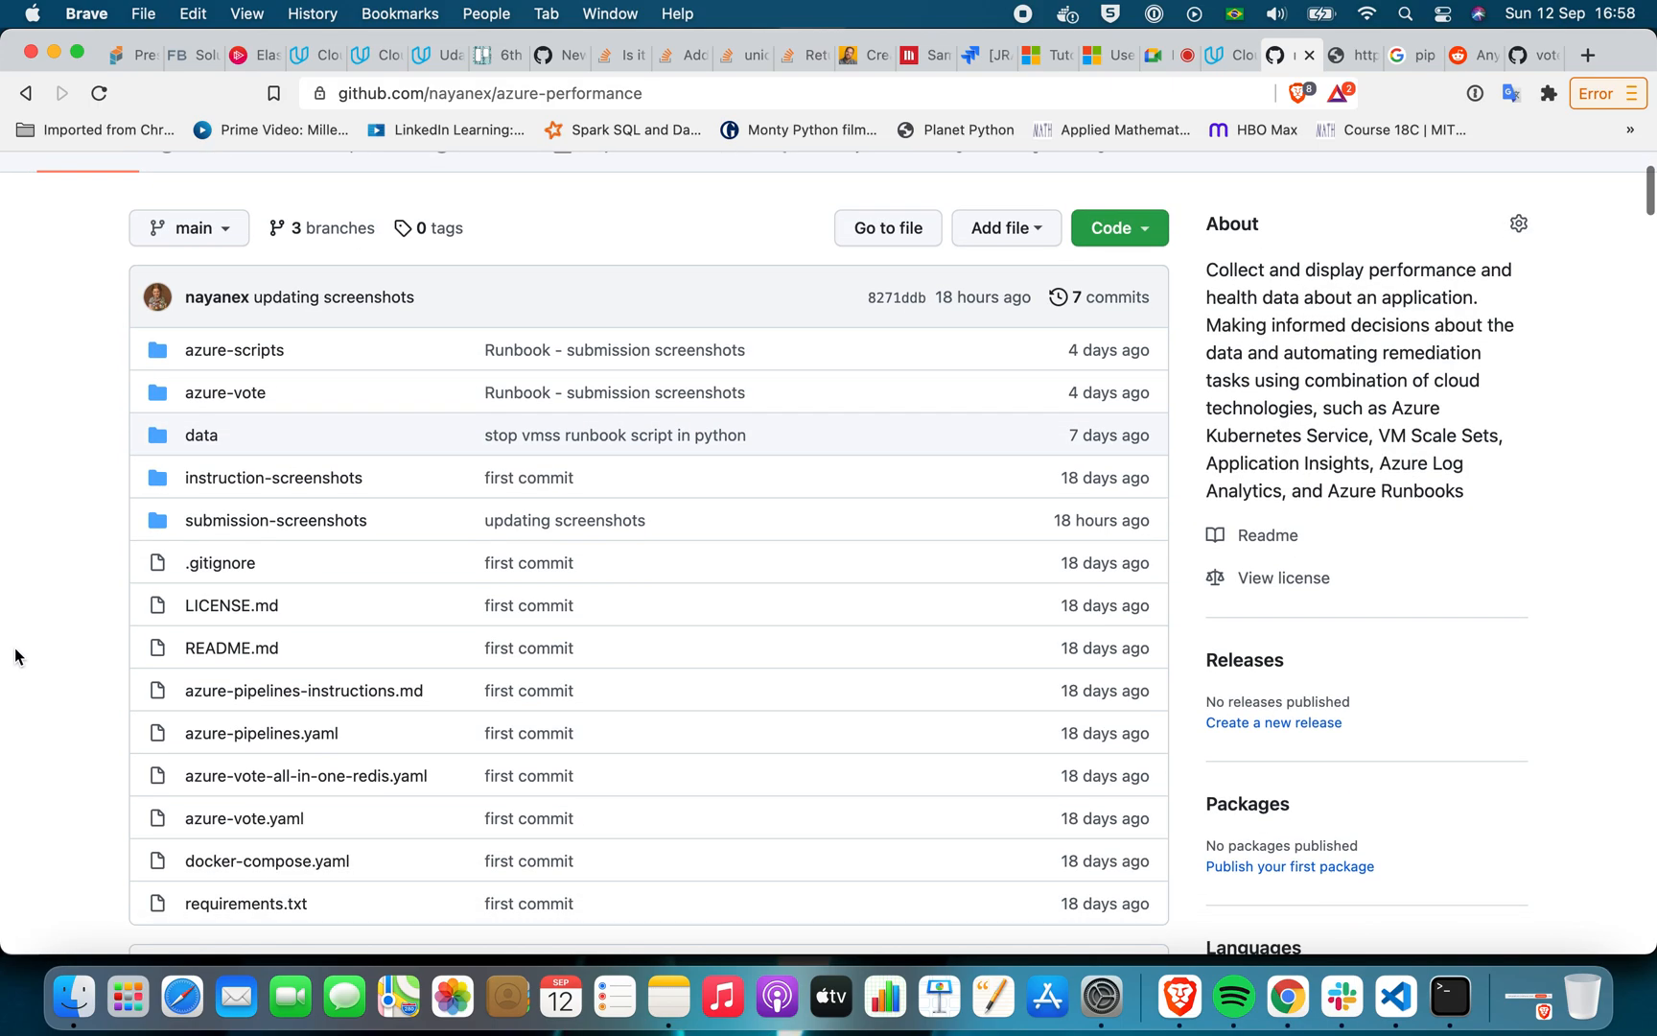
click(270, 355)
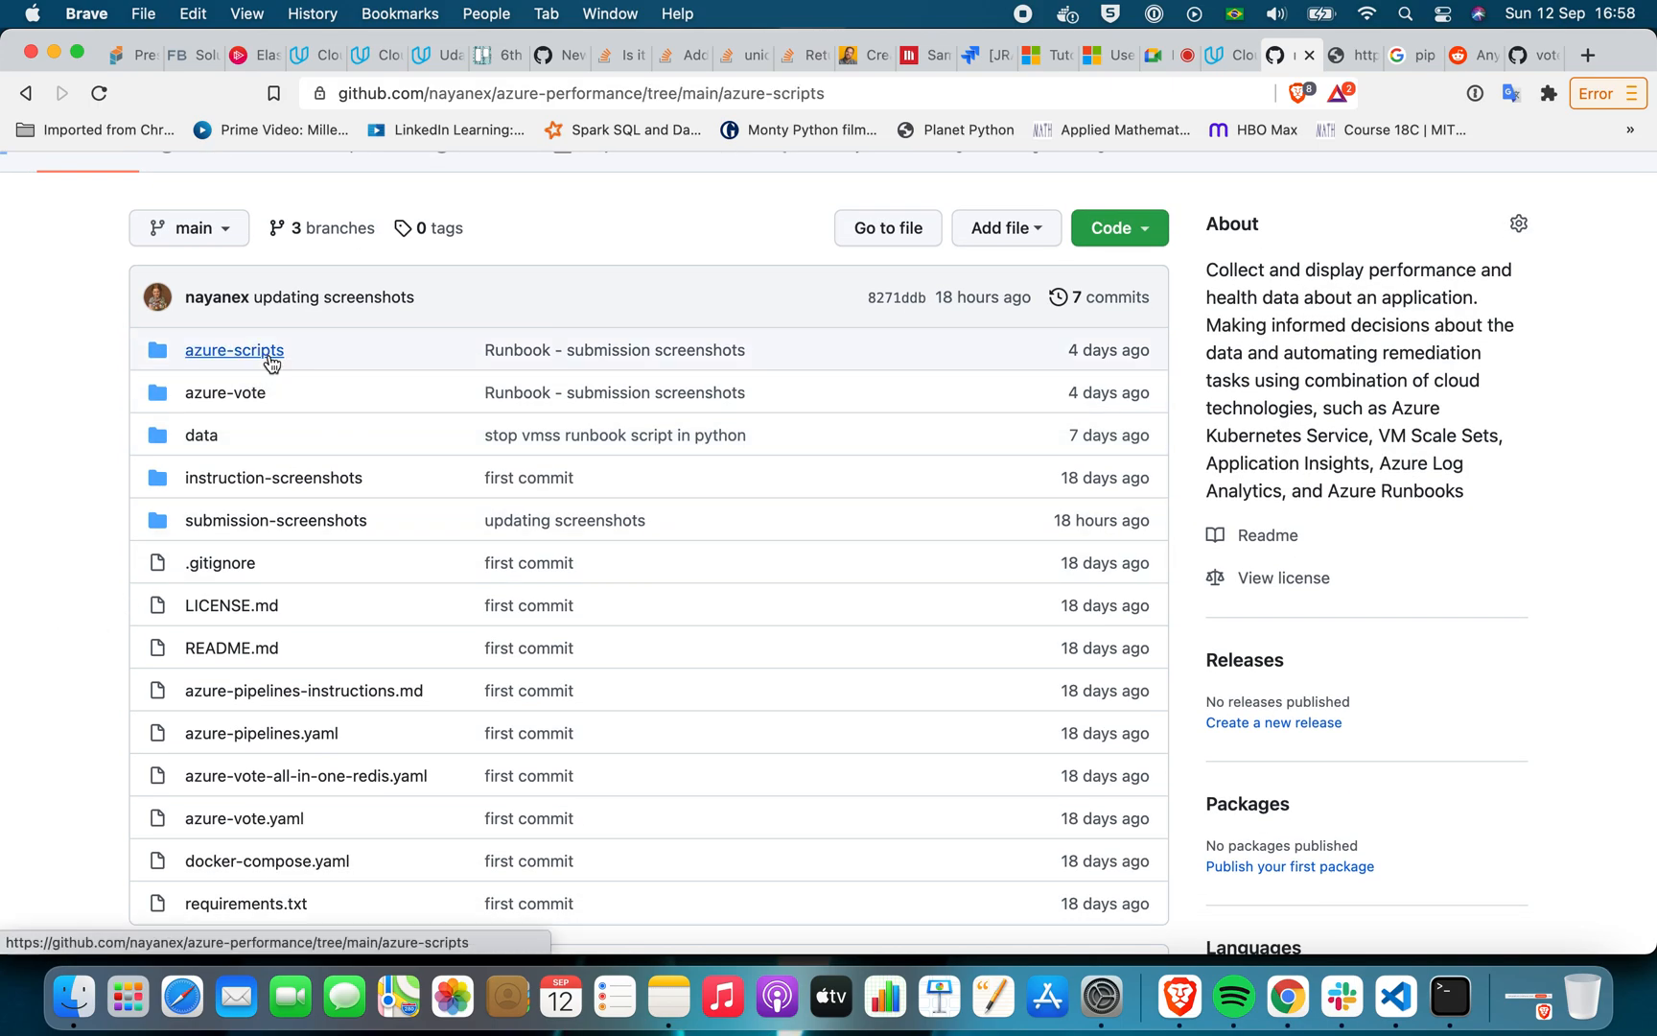
click(21, 93)
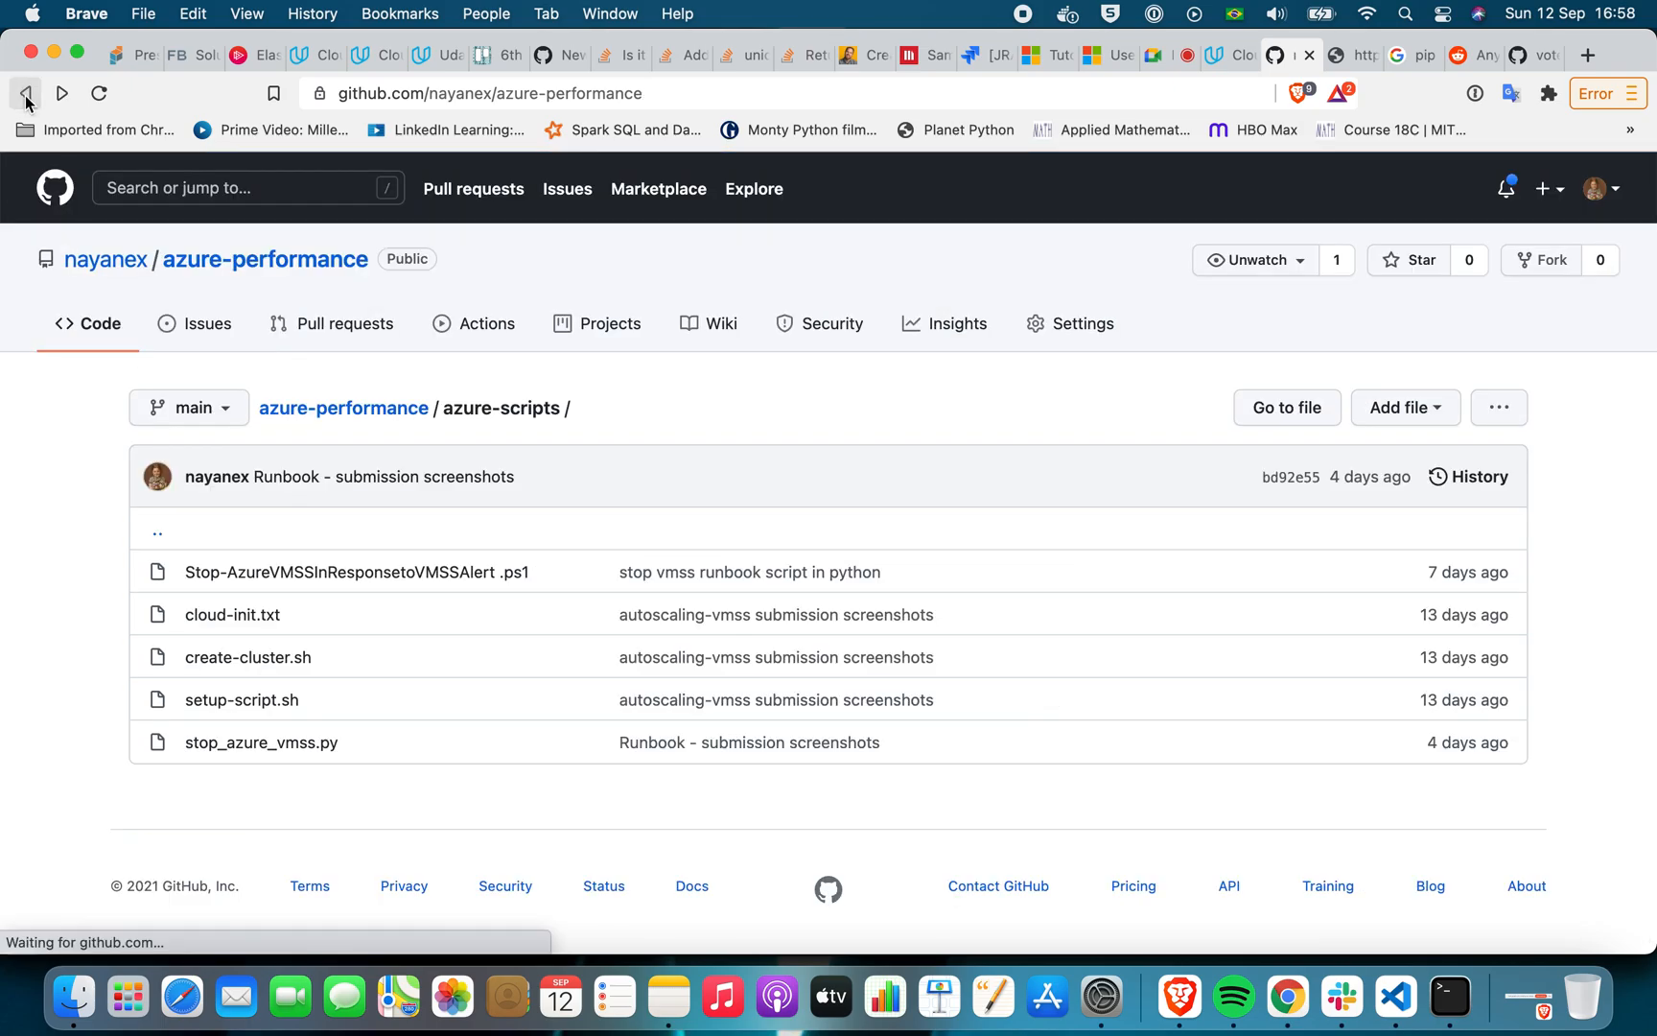
scroll(86, 472, down, 3)
scroll(86, 472, up, 7)
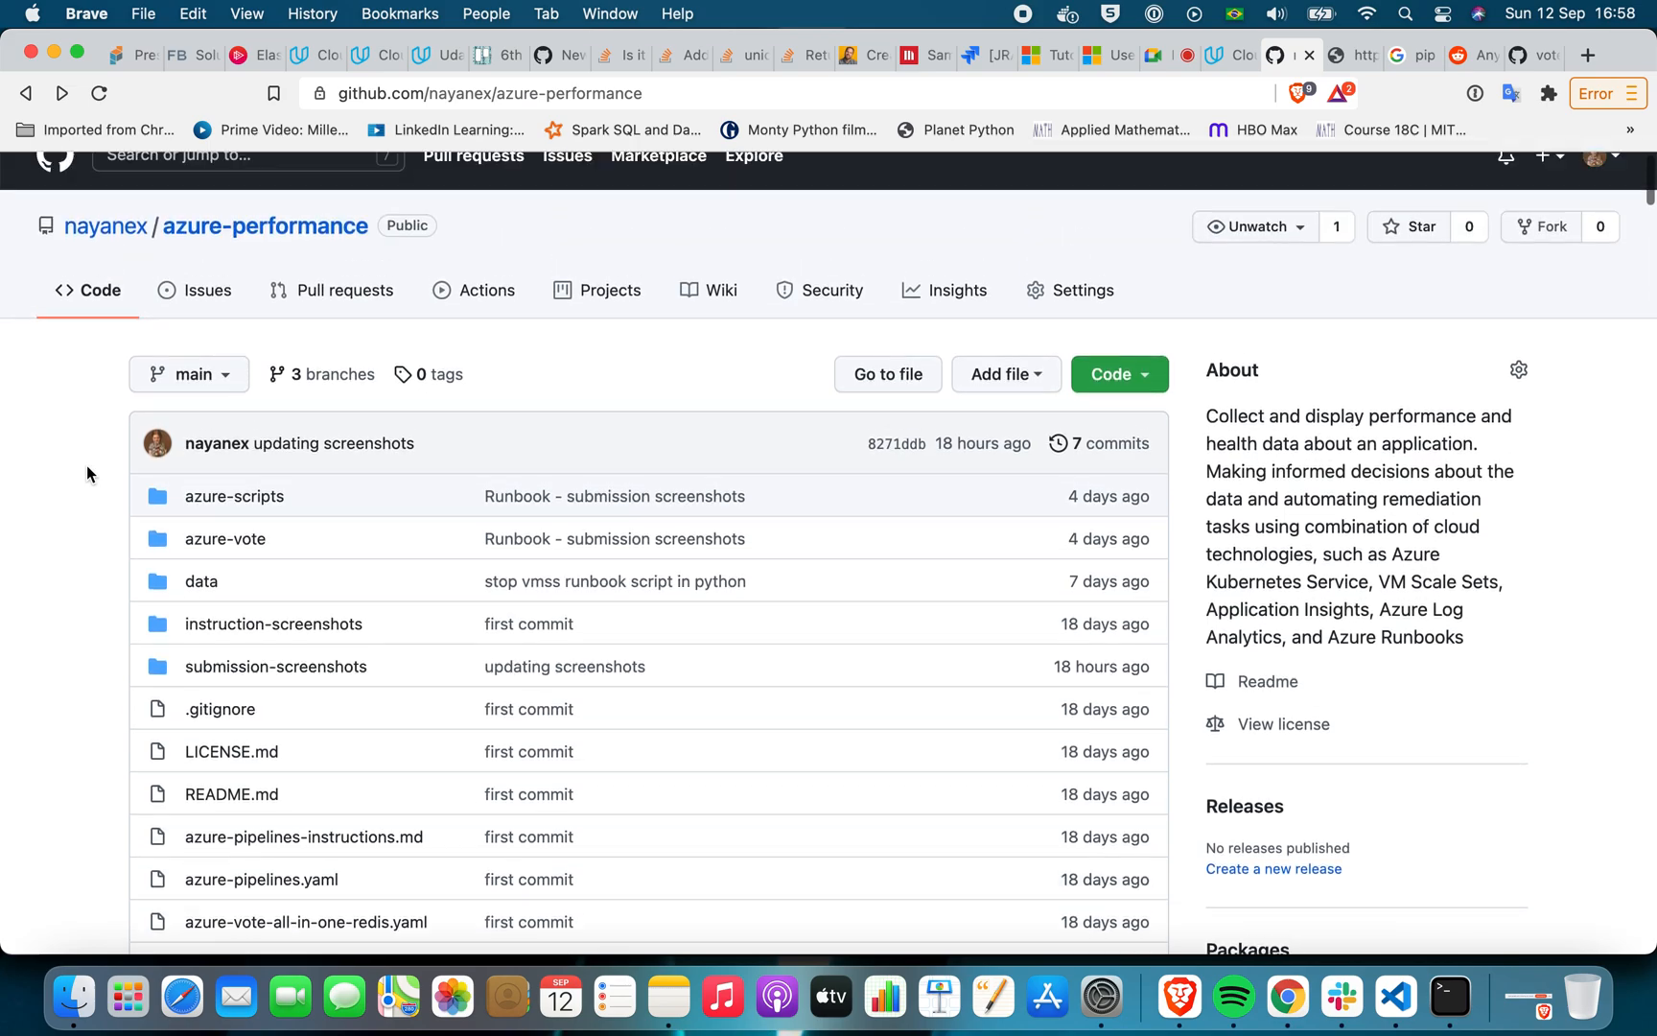
Switch the azure-performance repository to the Deploy_to_VMSS branch and look through its files for the runbook scripts
click(211, 374)
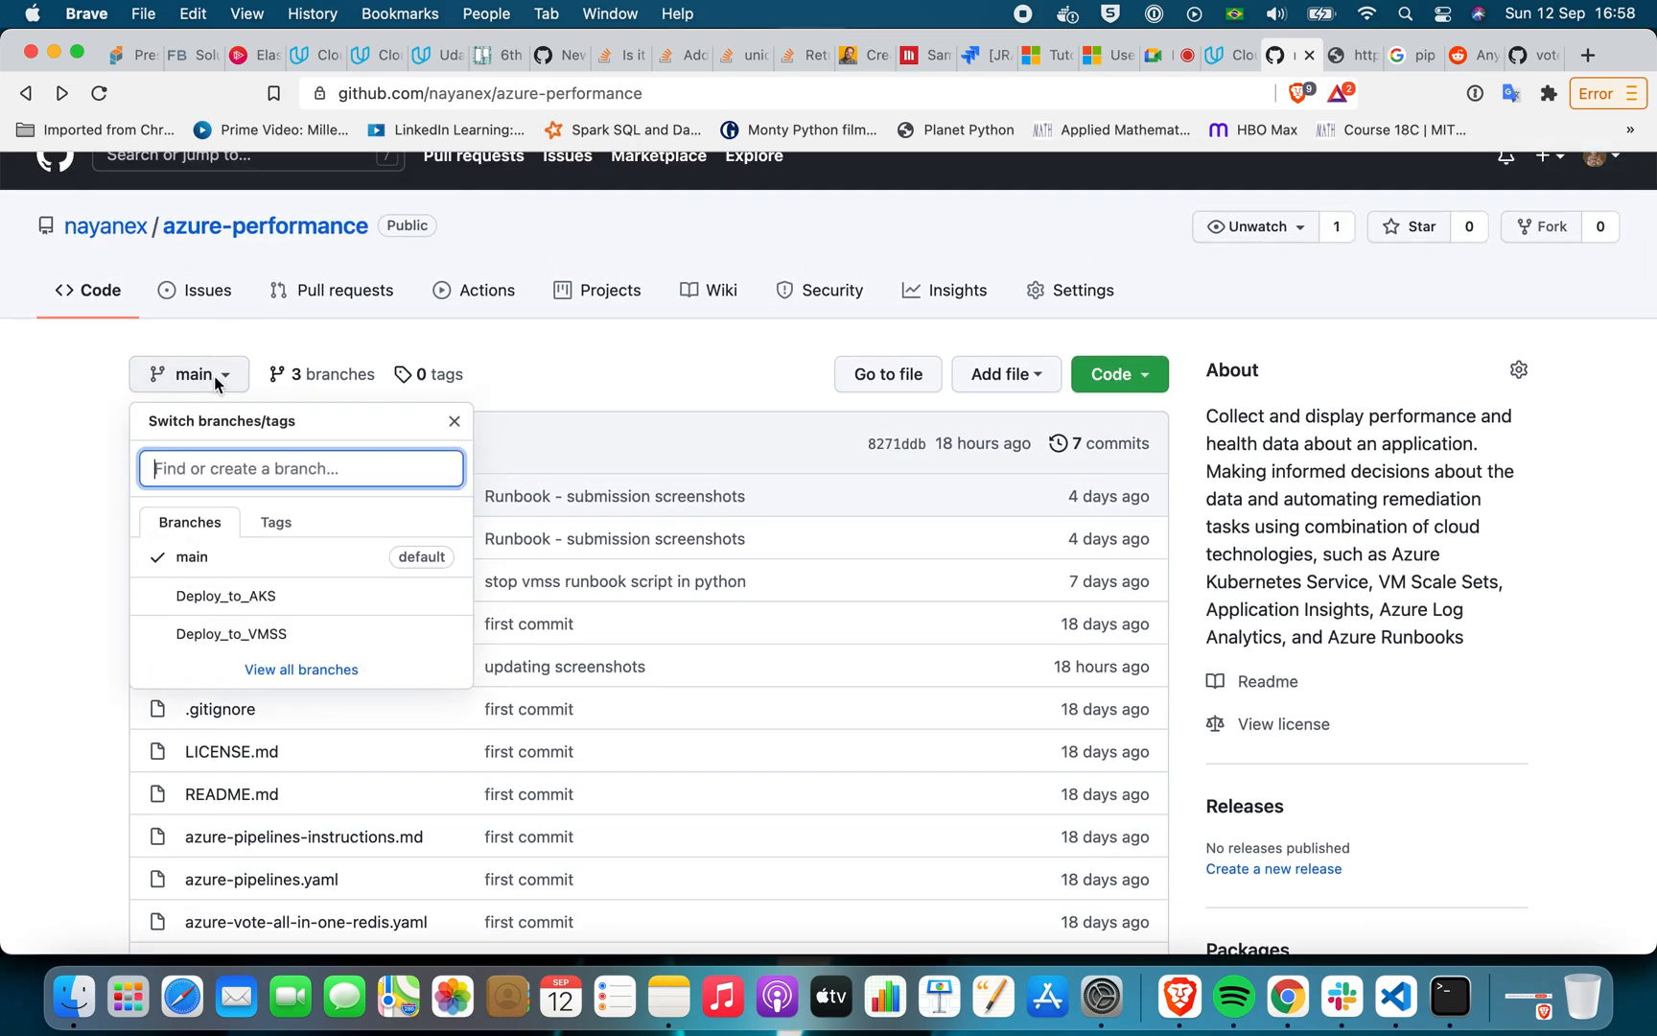
click(217, 633)
scroll(42, 596, down, 3)
scroll(41, 596, down, 1)
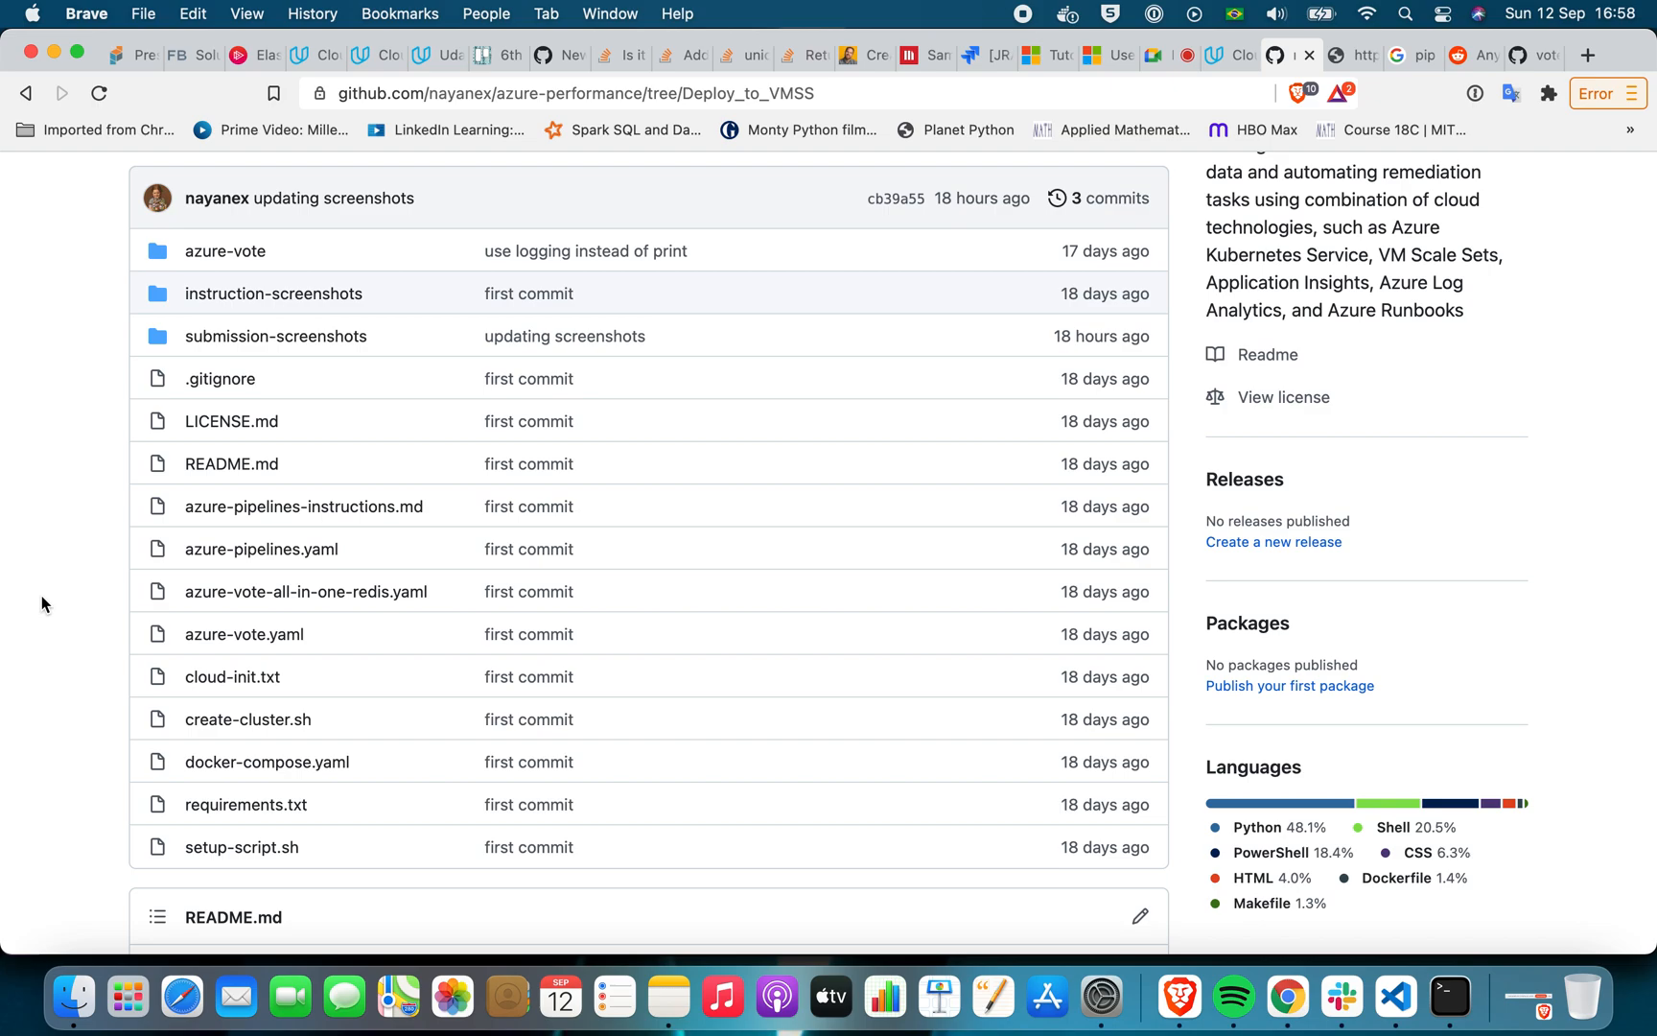
scroll(41, 603, down, 4)
scroll(41, 604, up, 8)
click(257, 475)
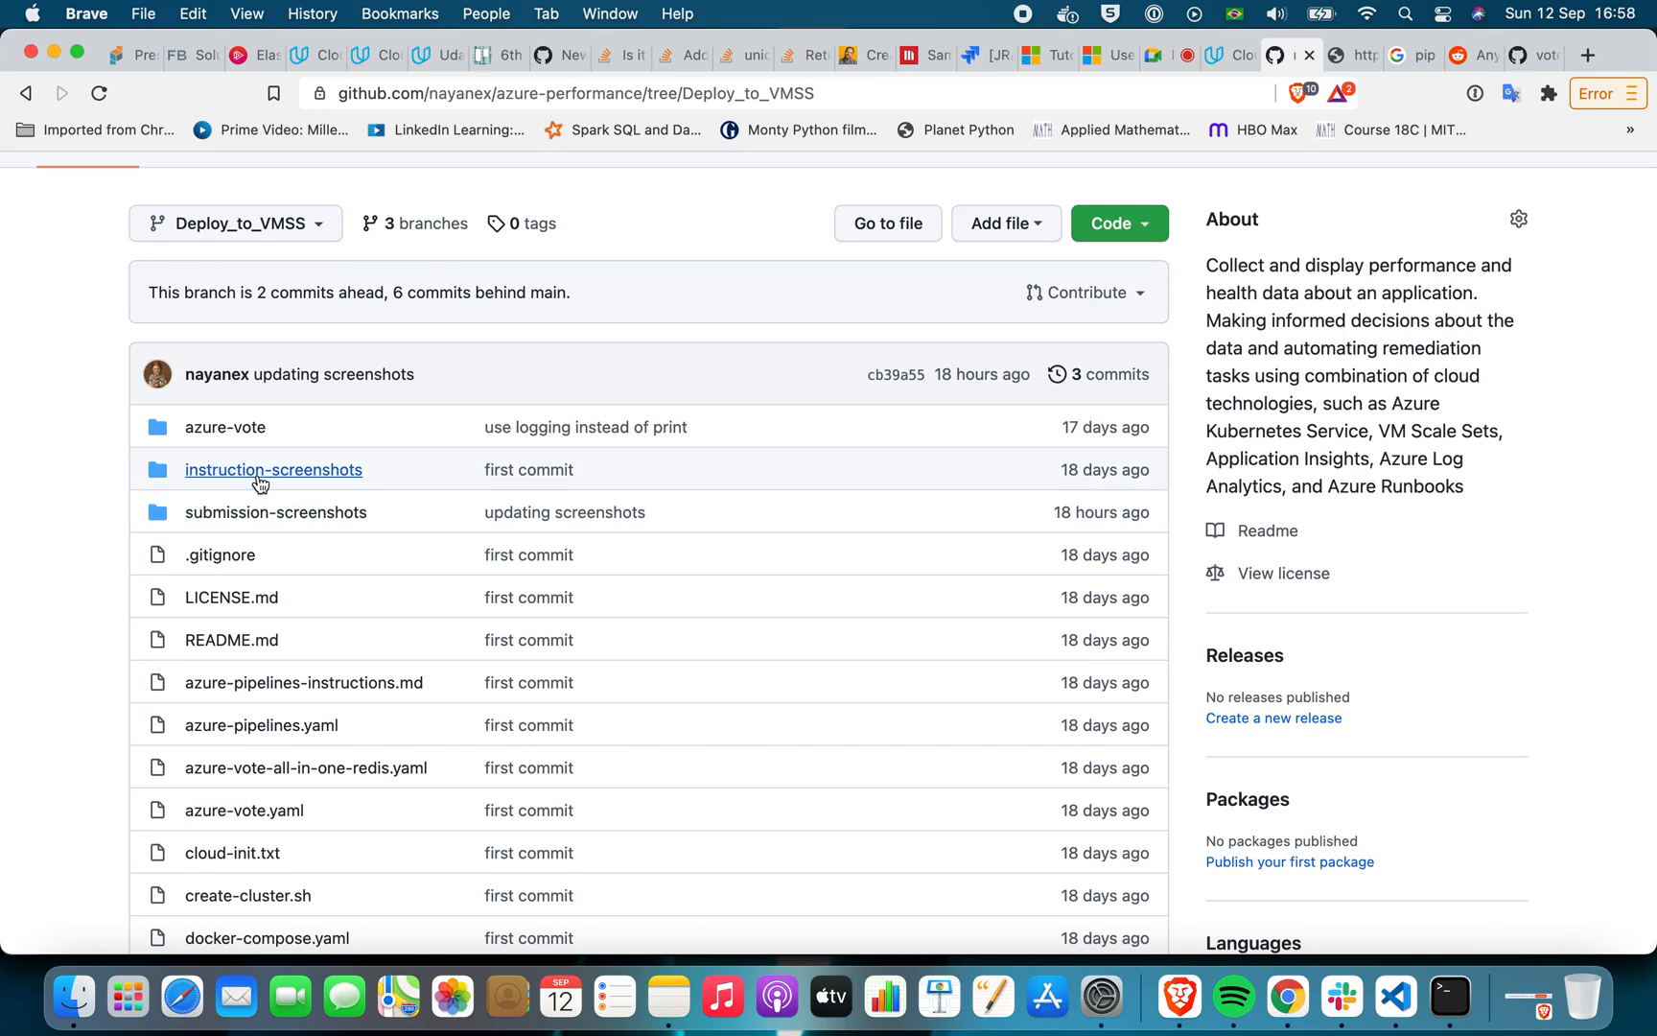
scroll(265, 498, down, 2)
scroll(265, 496, down, 1)
scroll(267, 458, up, 7)
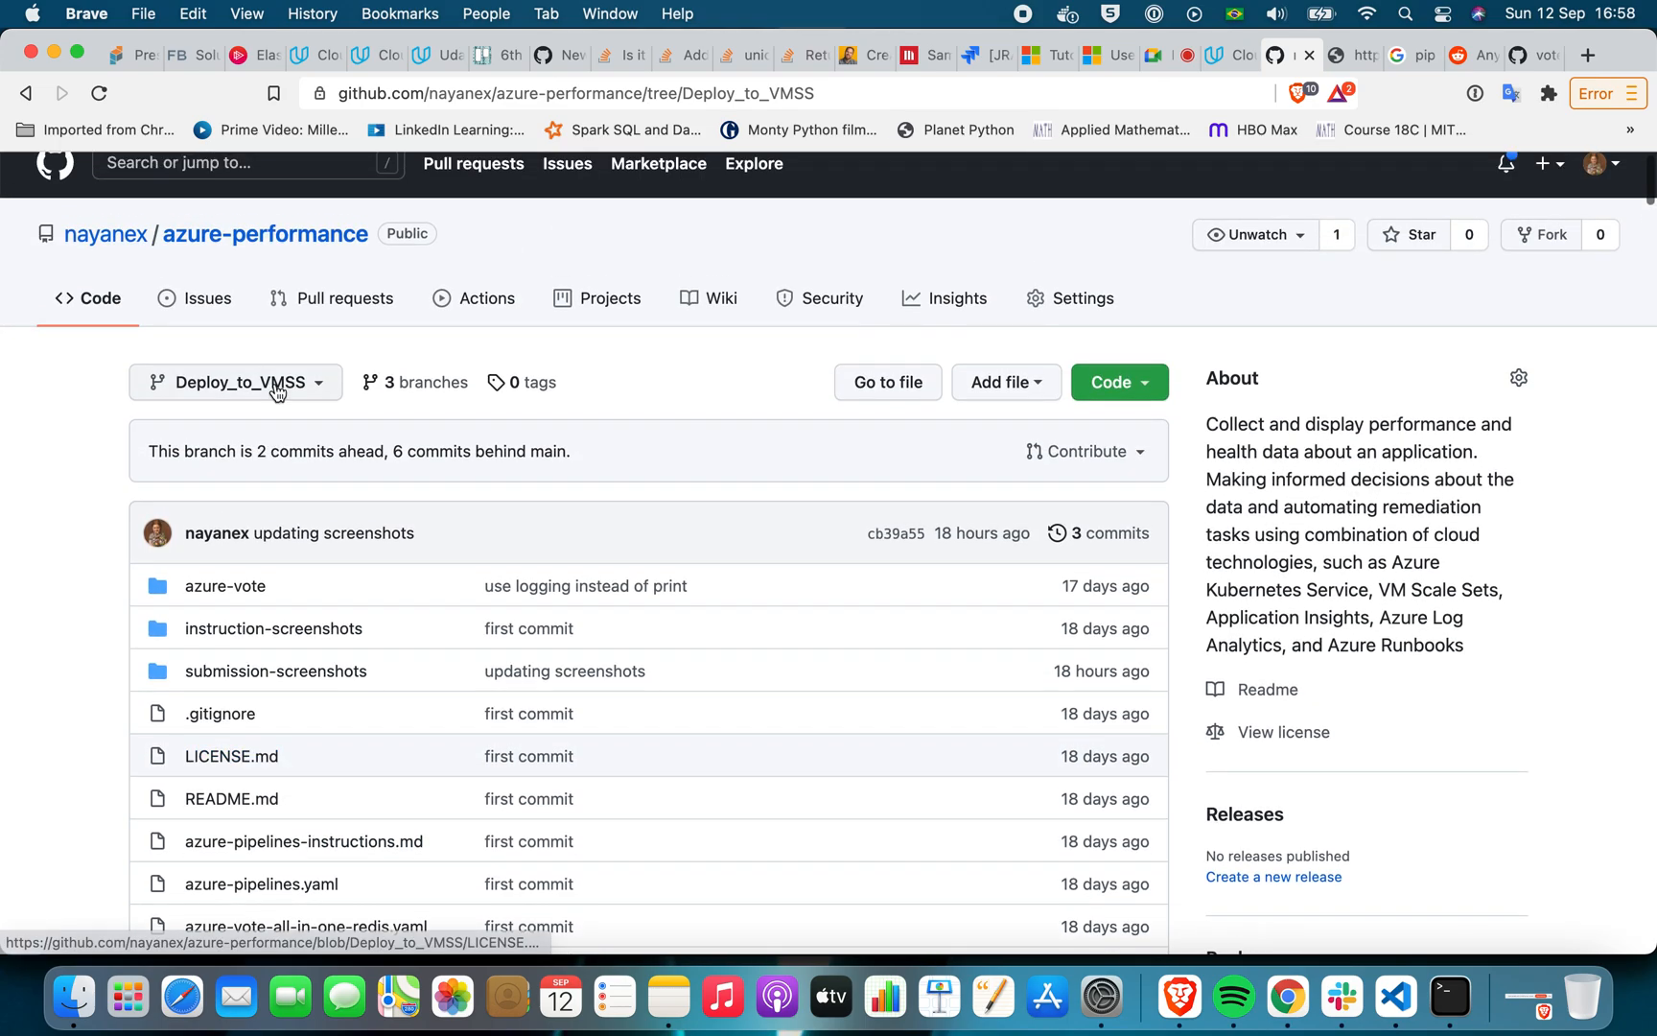
Switch the repository to the Deploy_to_AKS branch and open its azure-scripts folder
click(276, 387)
click(220, 603)
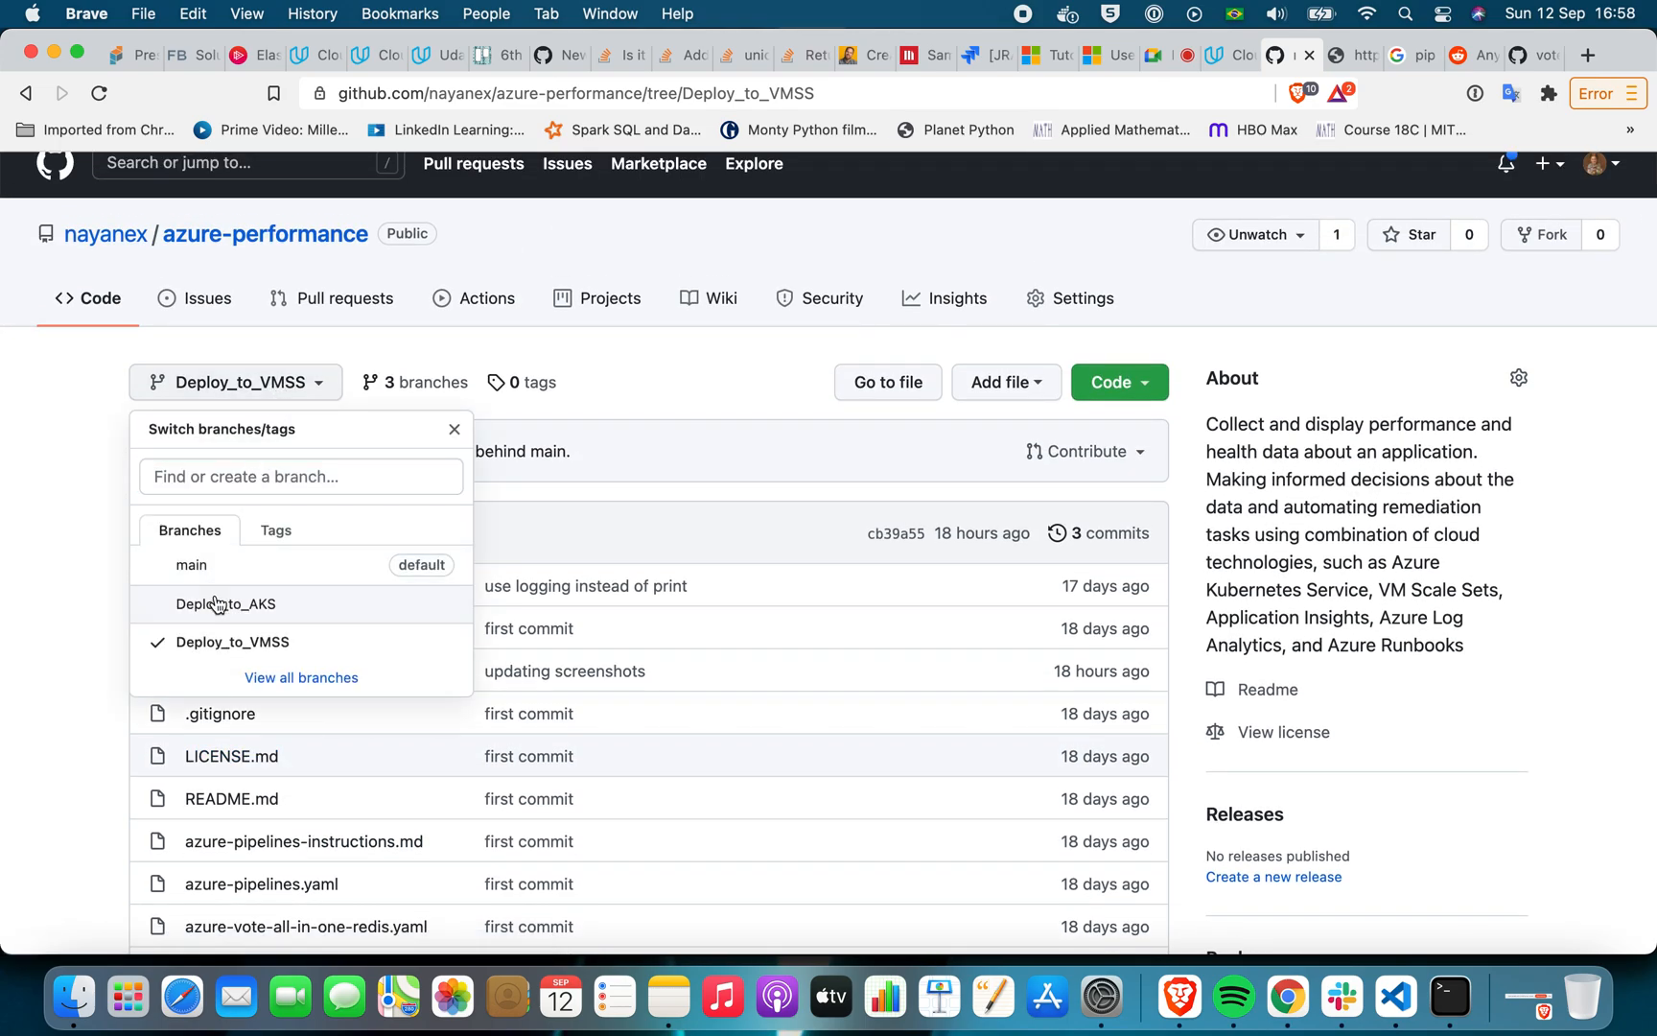
scroll(92, 640, down, 4)
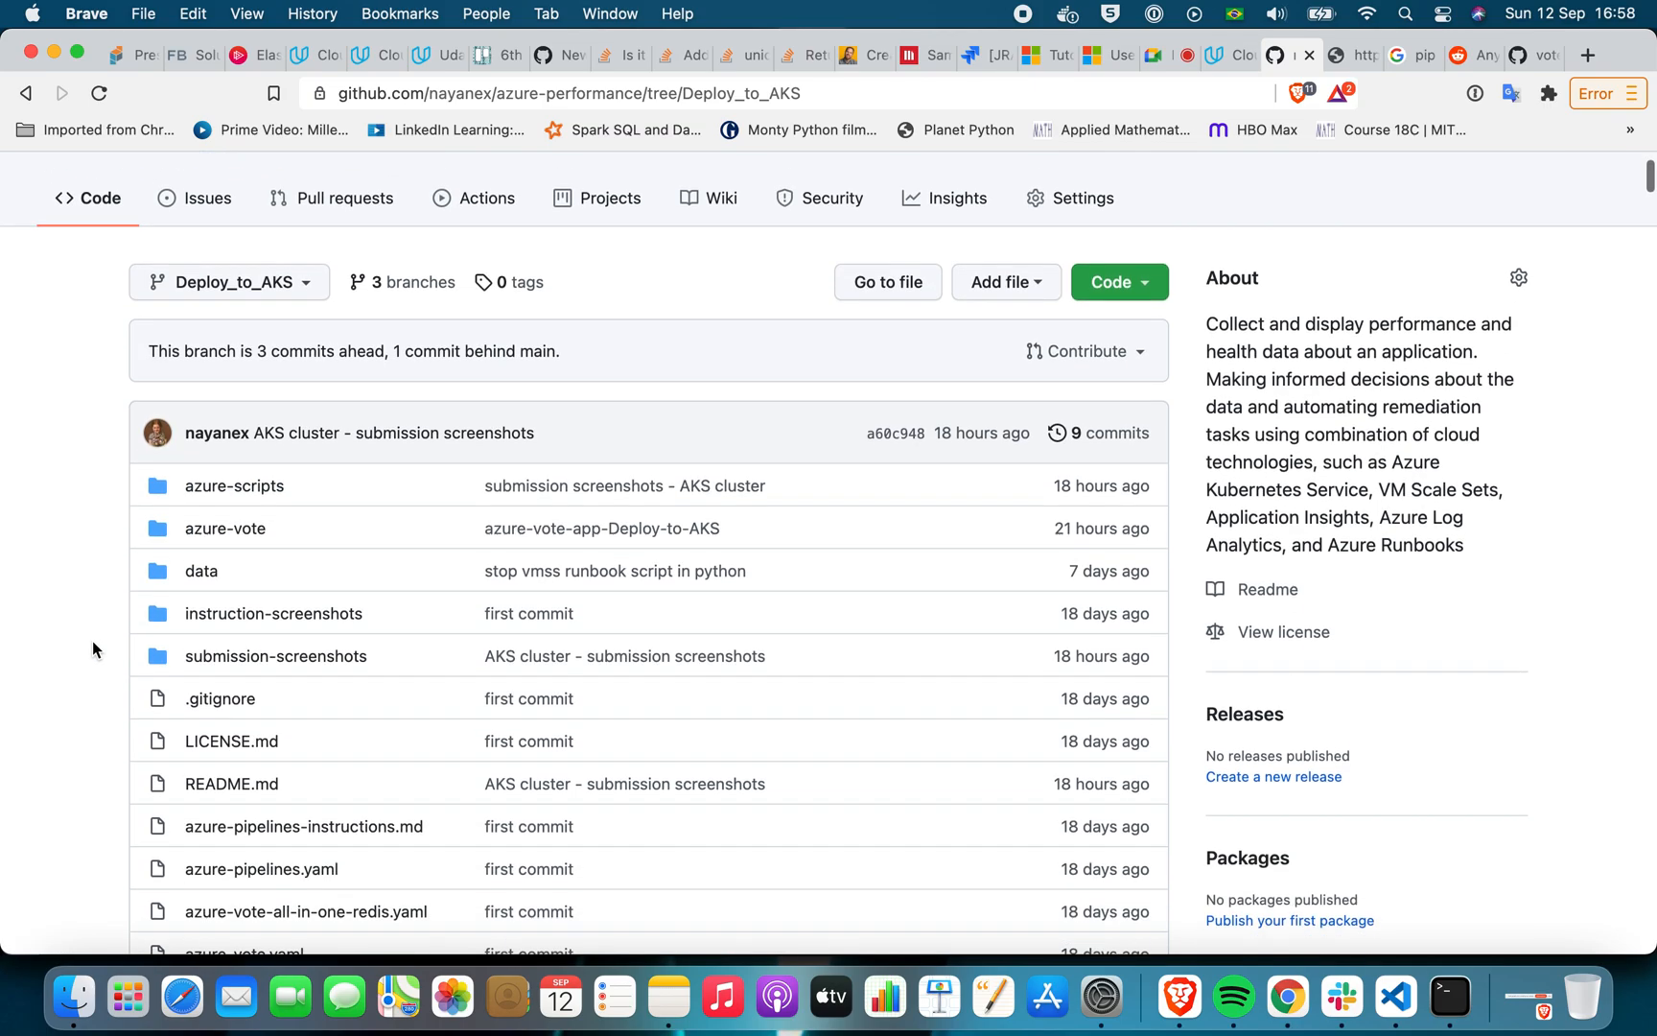
scroll(92, 649, down, 2)
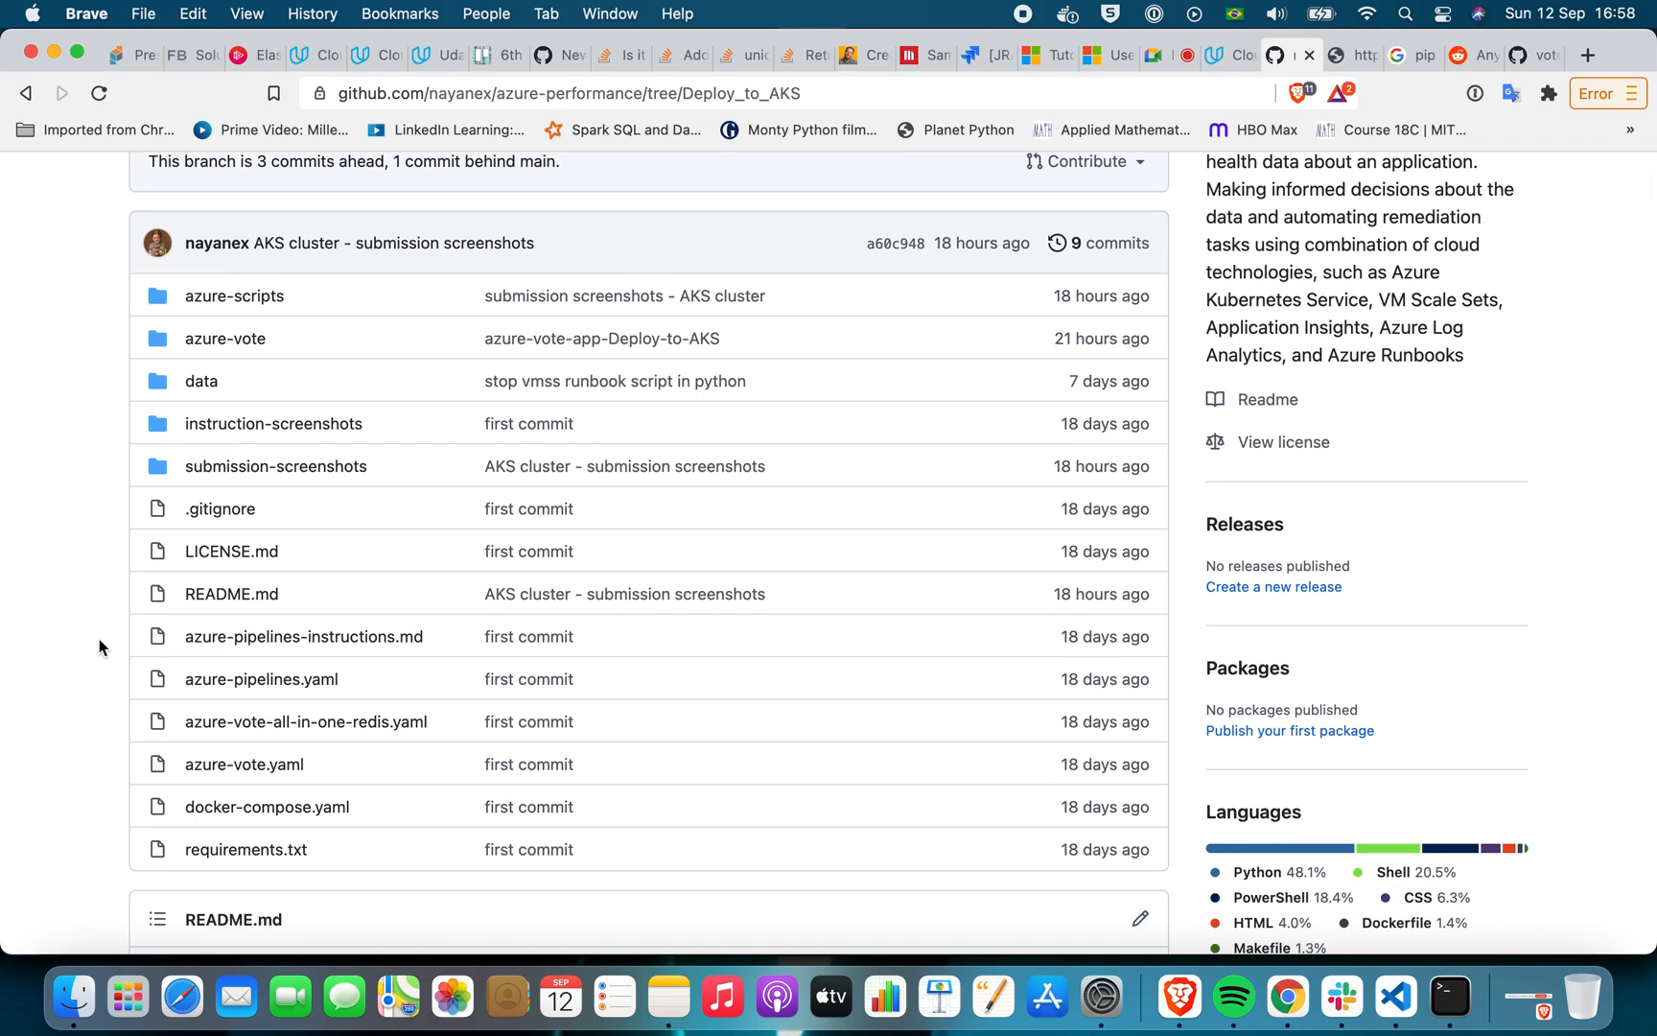
click(230, 297)
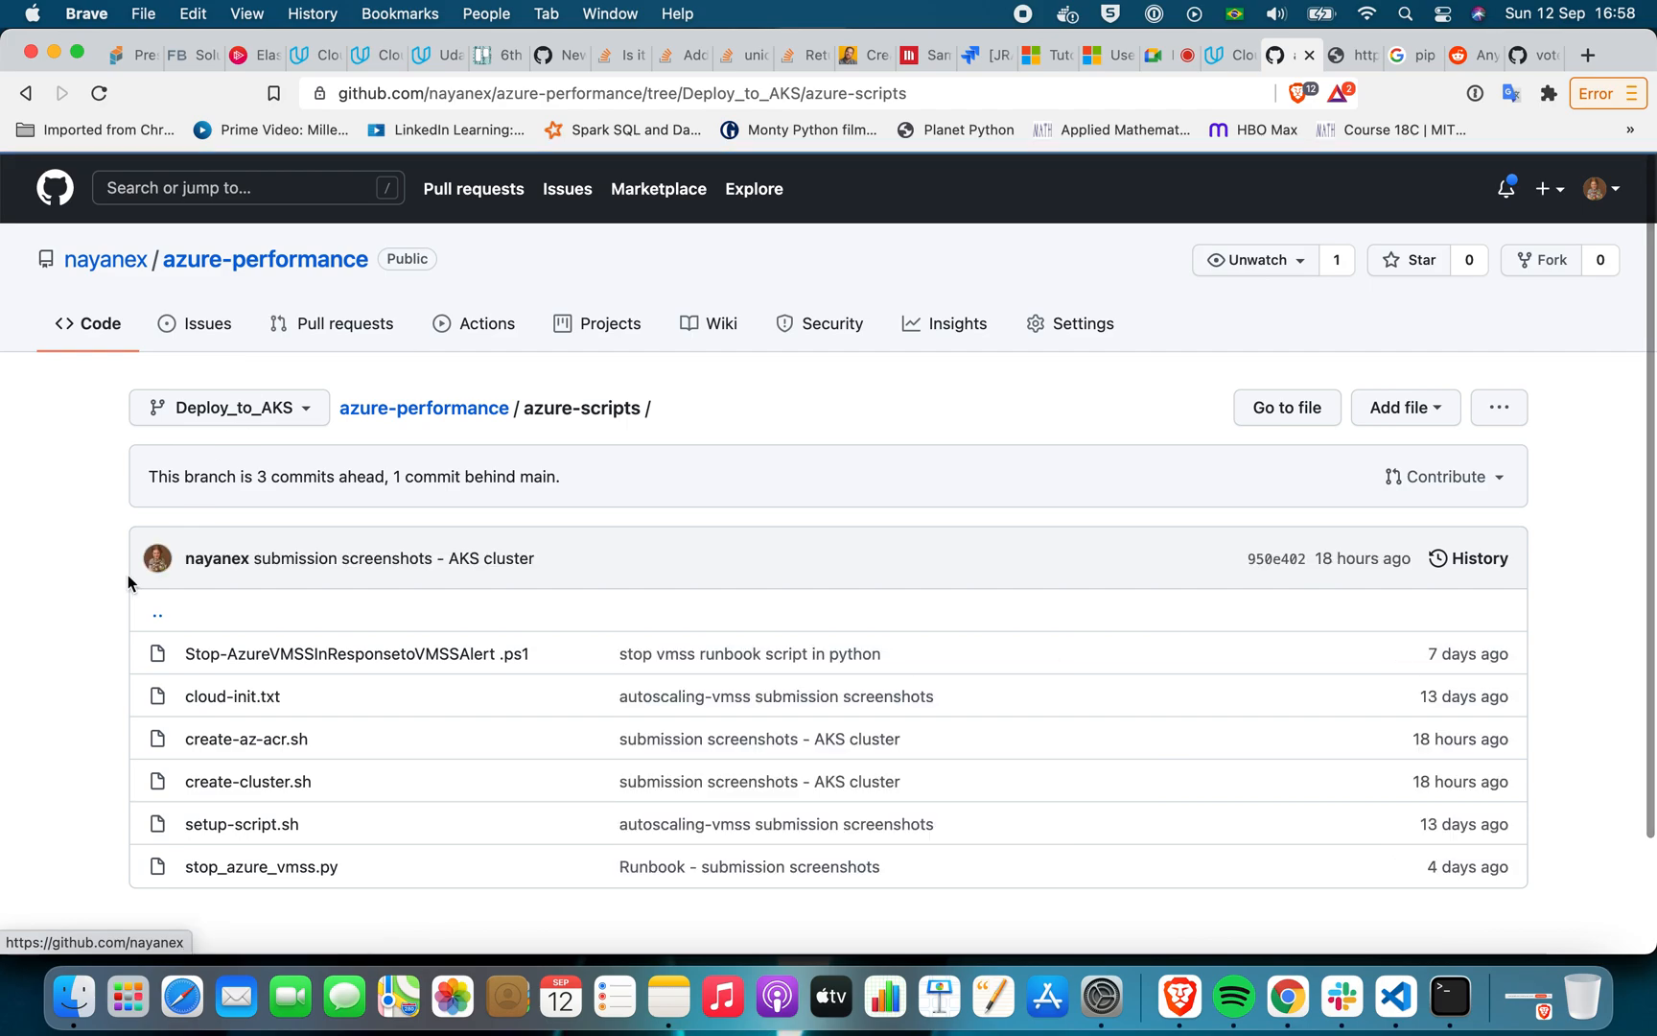
scroll(123, 574, down, 3)
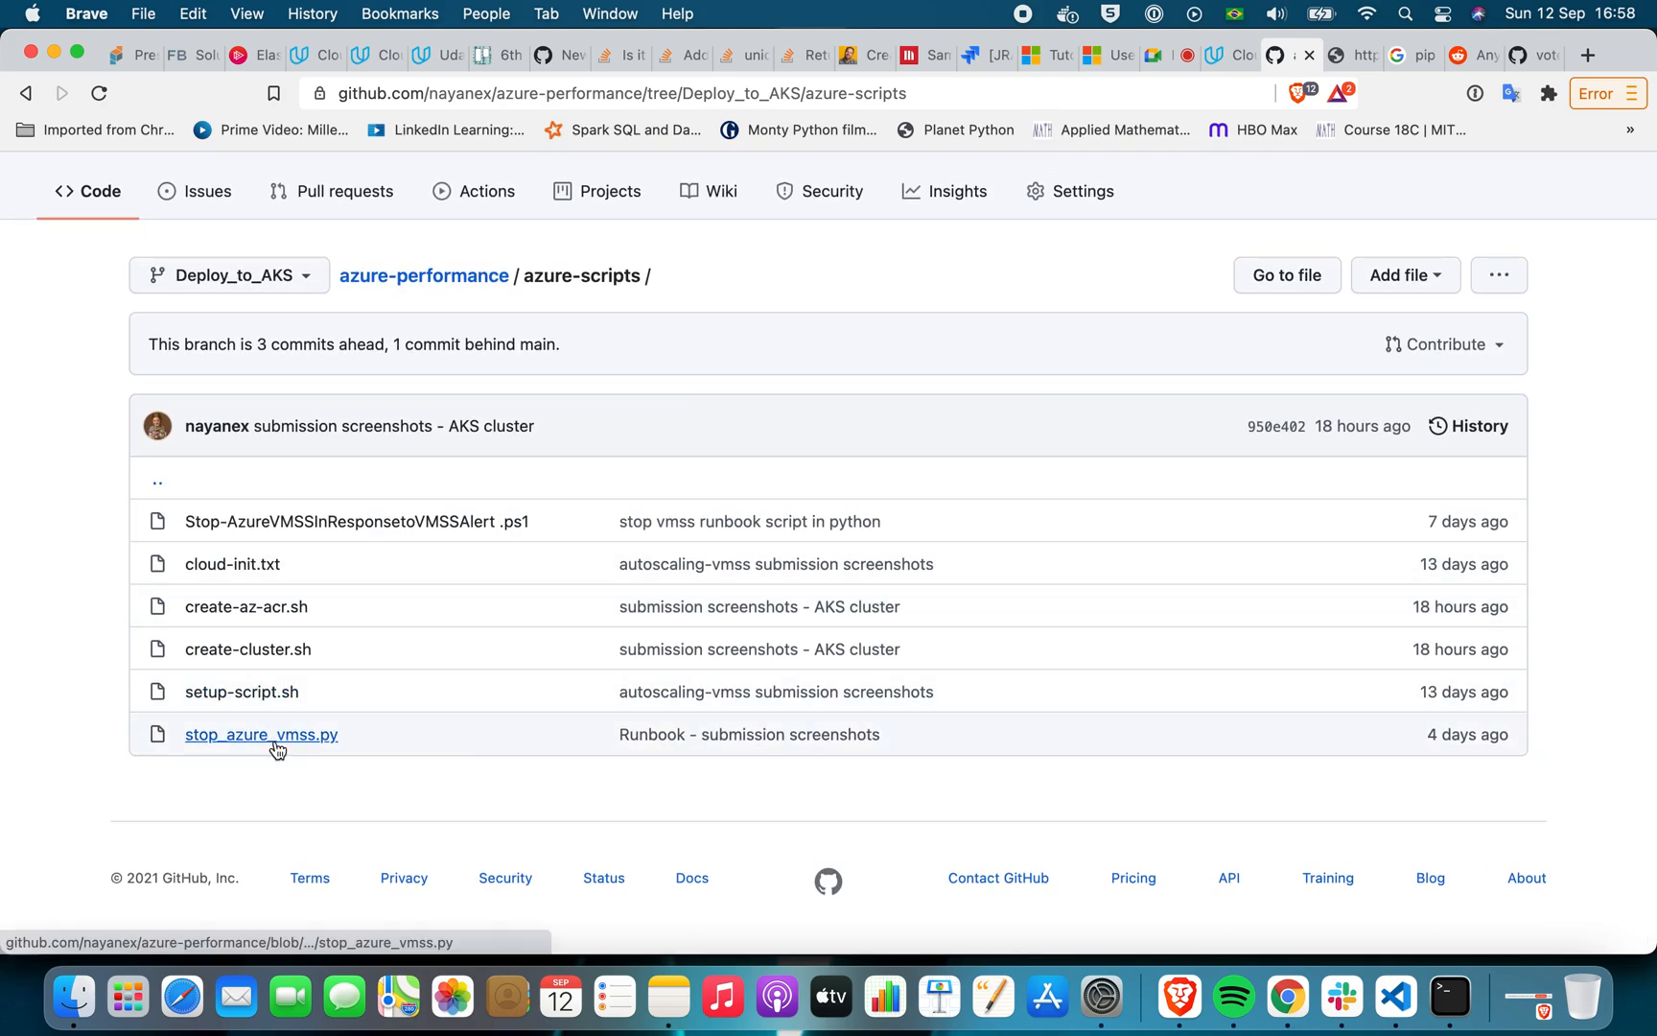
Open stop_azure_vmss.py and Stop-AzureVMSSInResponsetoVMSSAlert .ps1 in separate new browser tabs, keeping the azure-scripts folder open
right_click(274, 746)
click(362, 501)
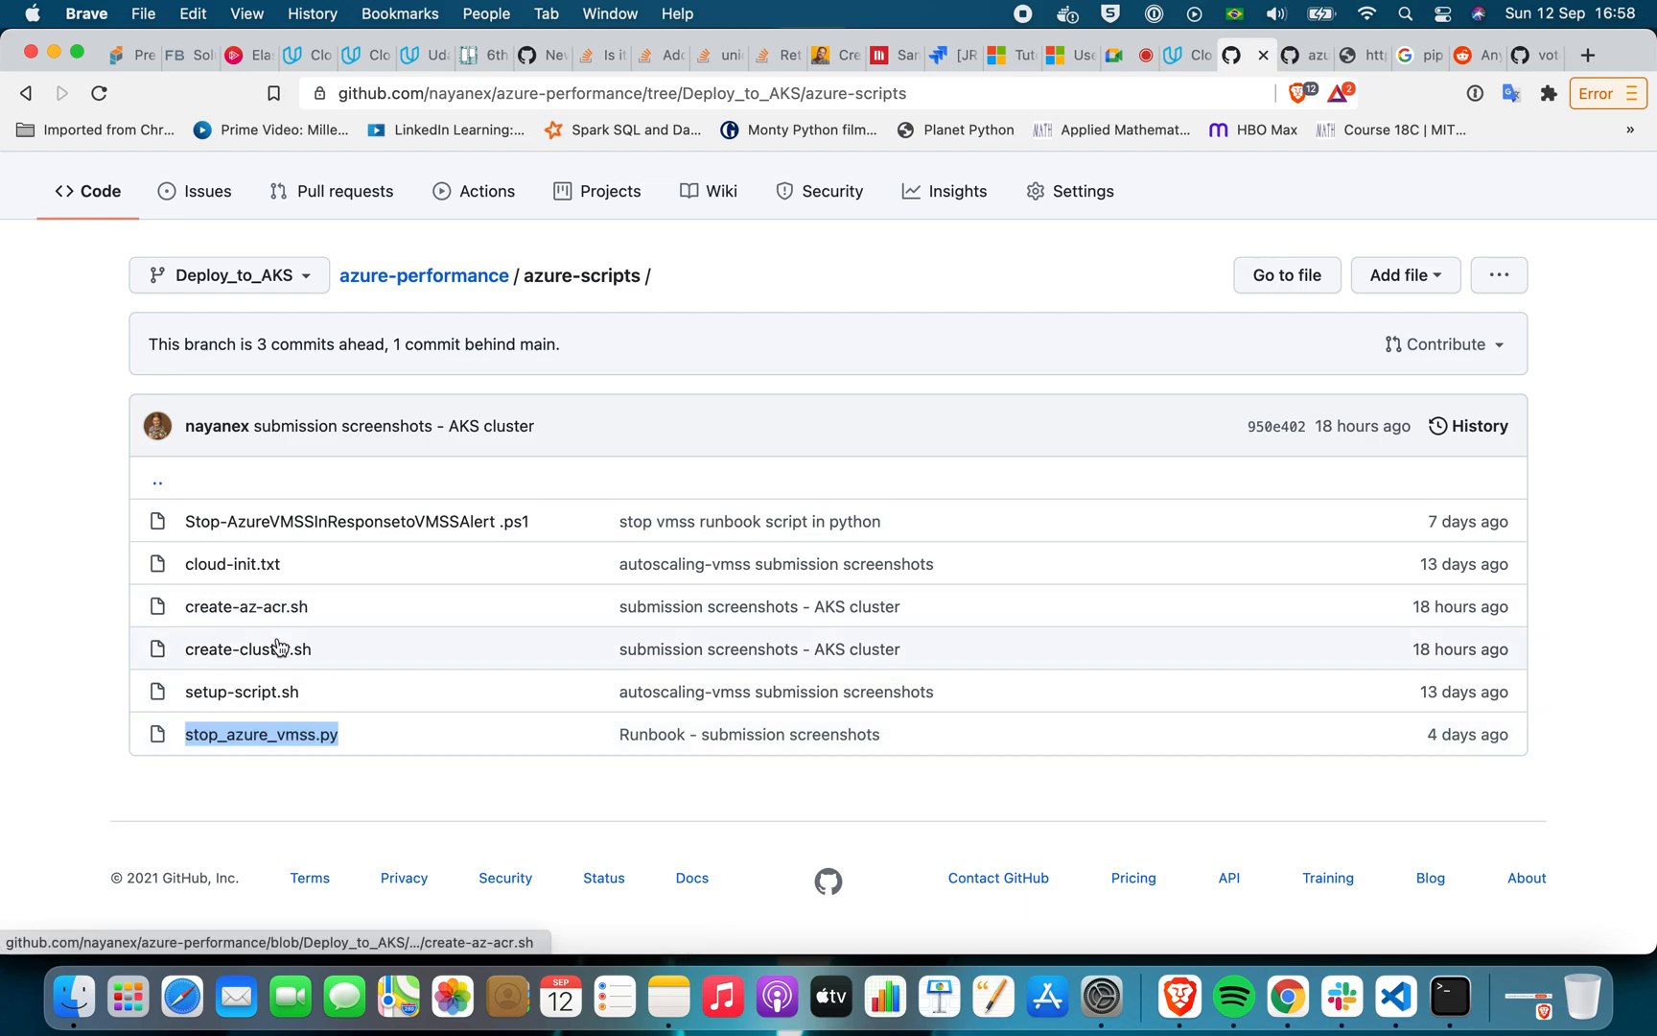
right_click(362, 522)
click(409, 491)
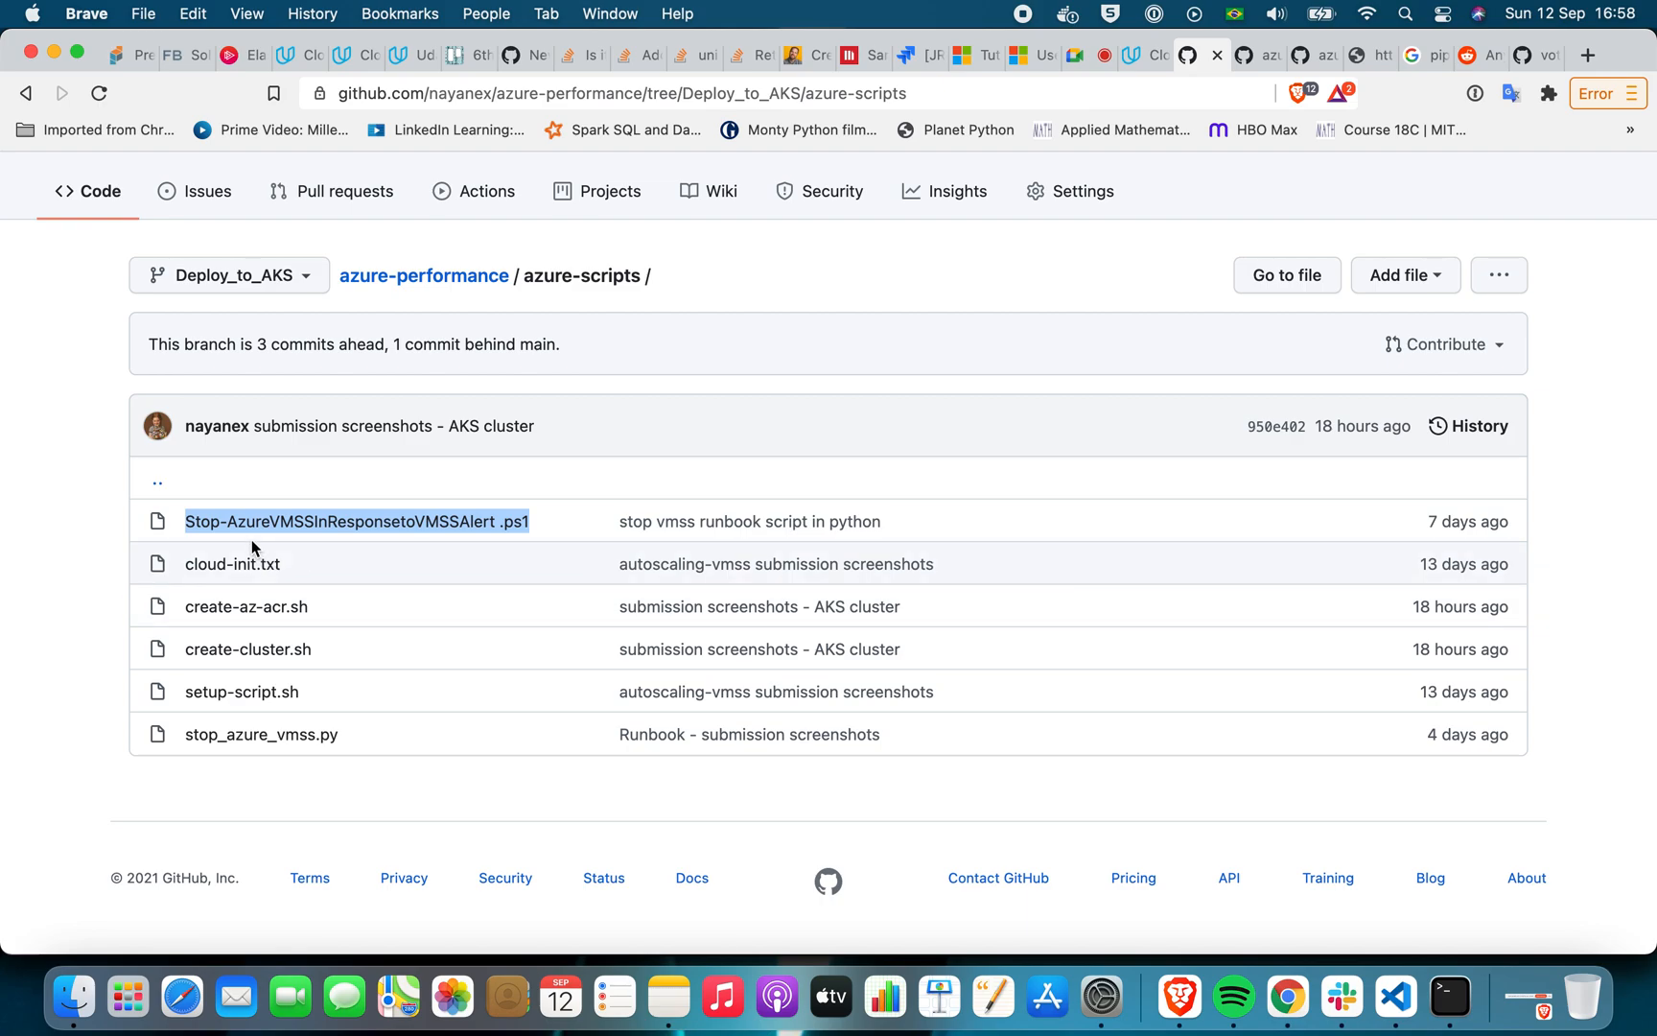
click(102, 540)
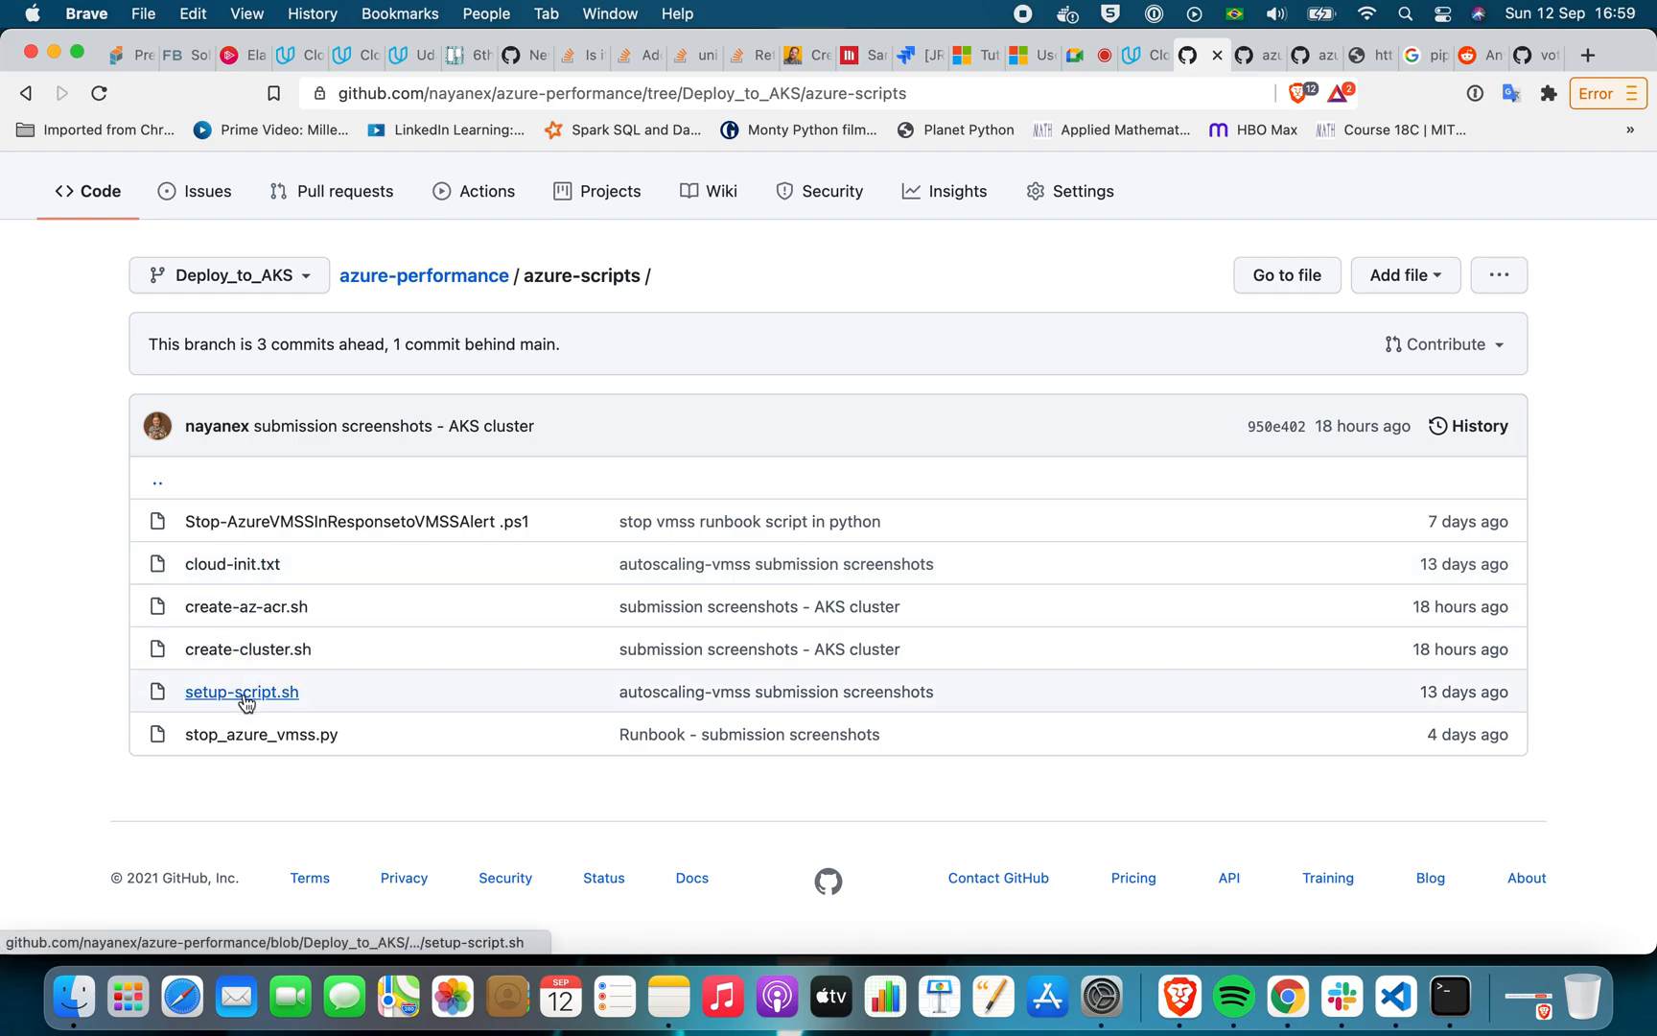
Read through the stop_azure_vmss.py runbook script in the azure-performance repository down to its thread-handling code
click(1260, 59)
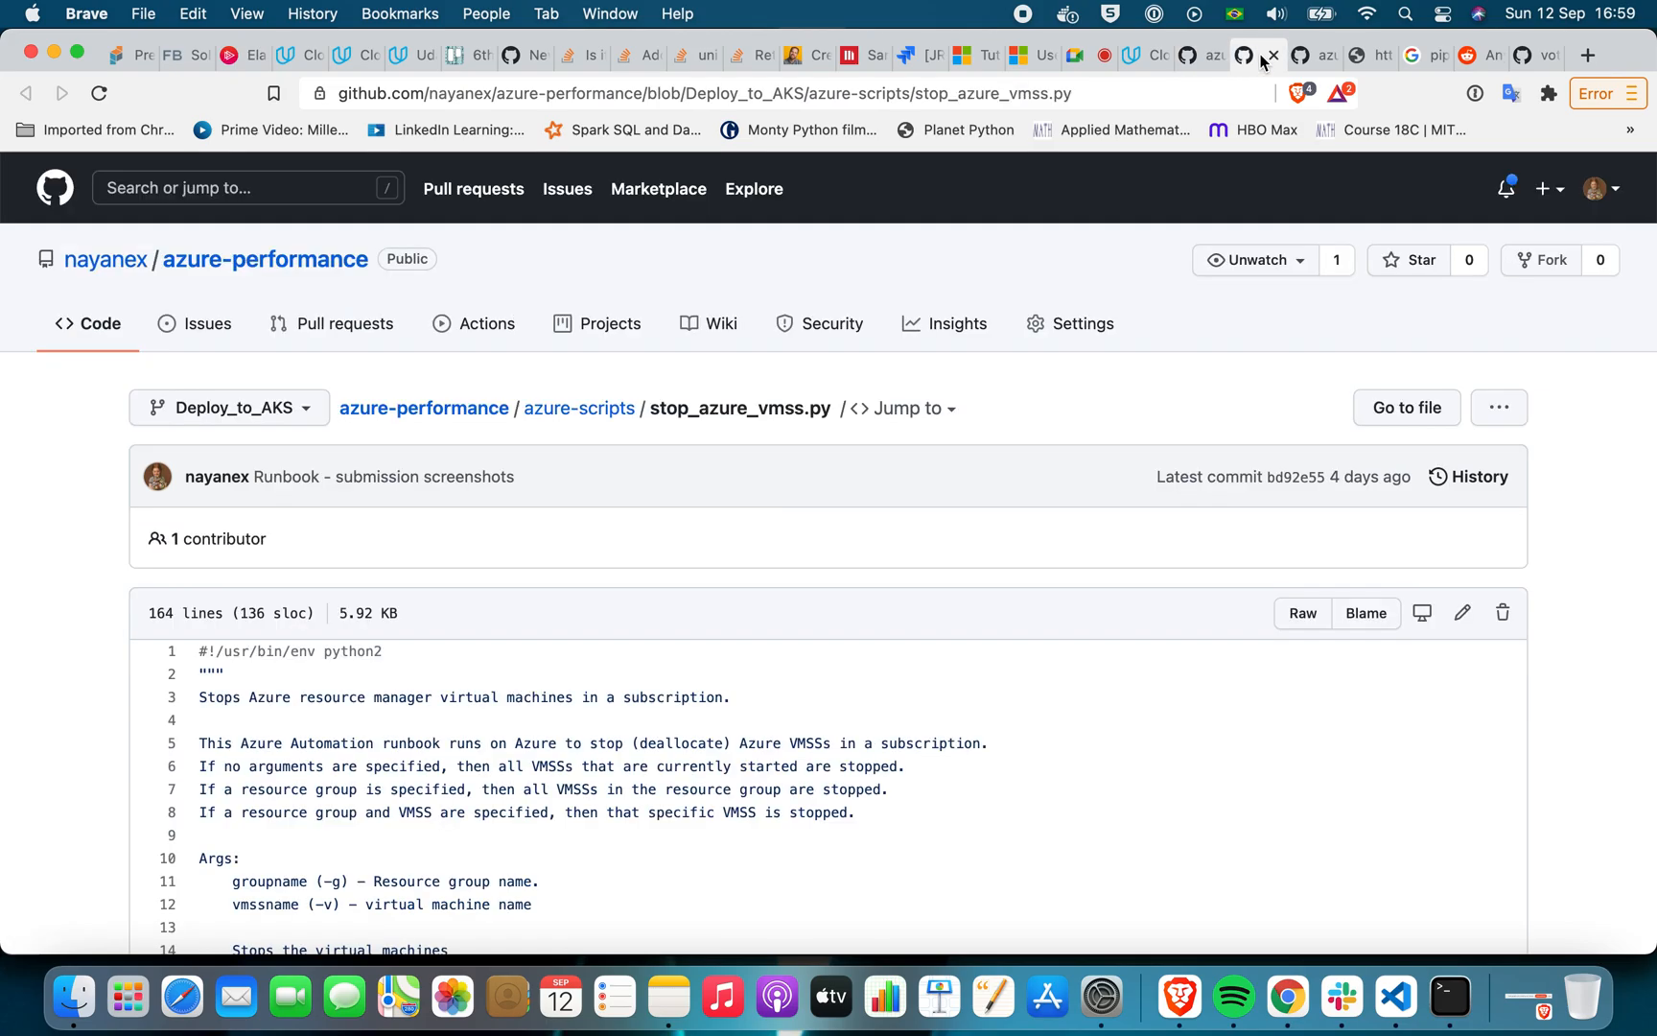
scroll(953, 548, down, 15)
scroll(953, 549, up, 20)
scroll(954, 549, down, 5)
scroll(954, 548, up, 4)
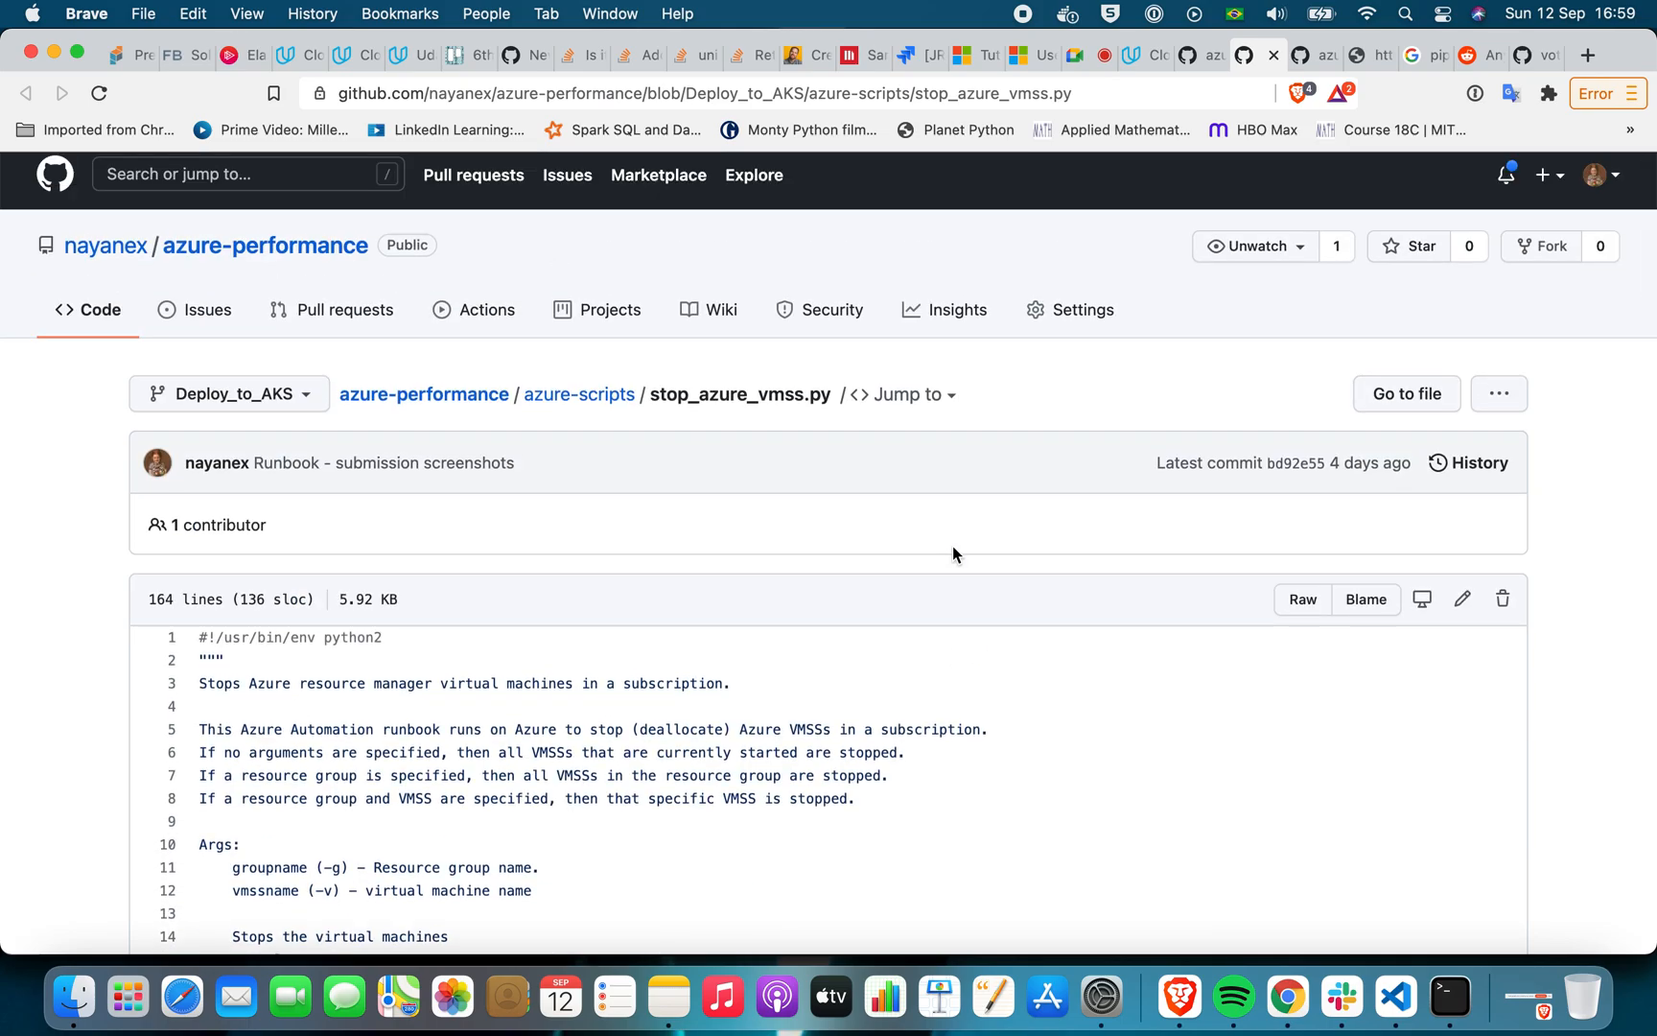
scroll(953, 549, down, 3)
scroll(953, 548, up, 3)
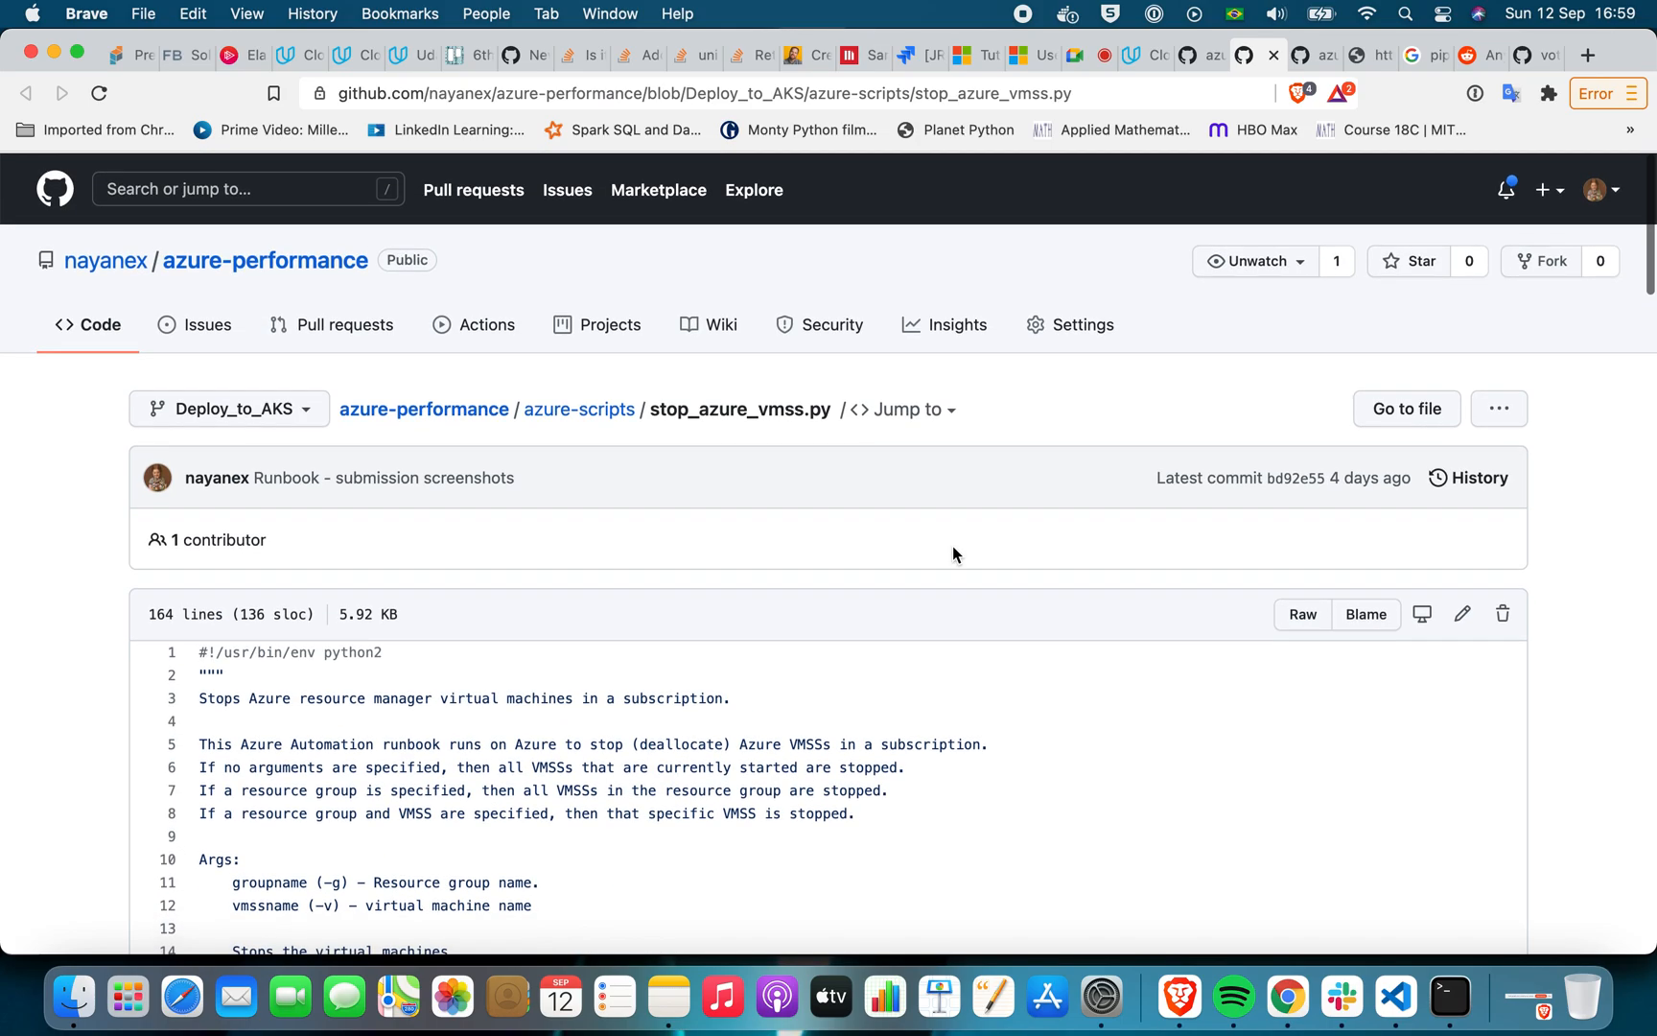
scroll(953, 553, down, 20)
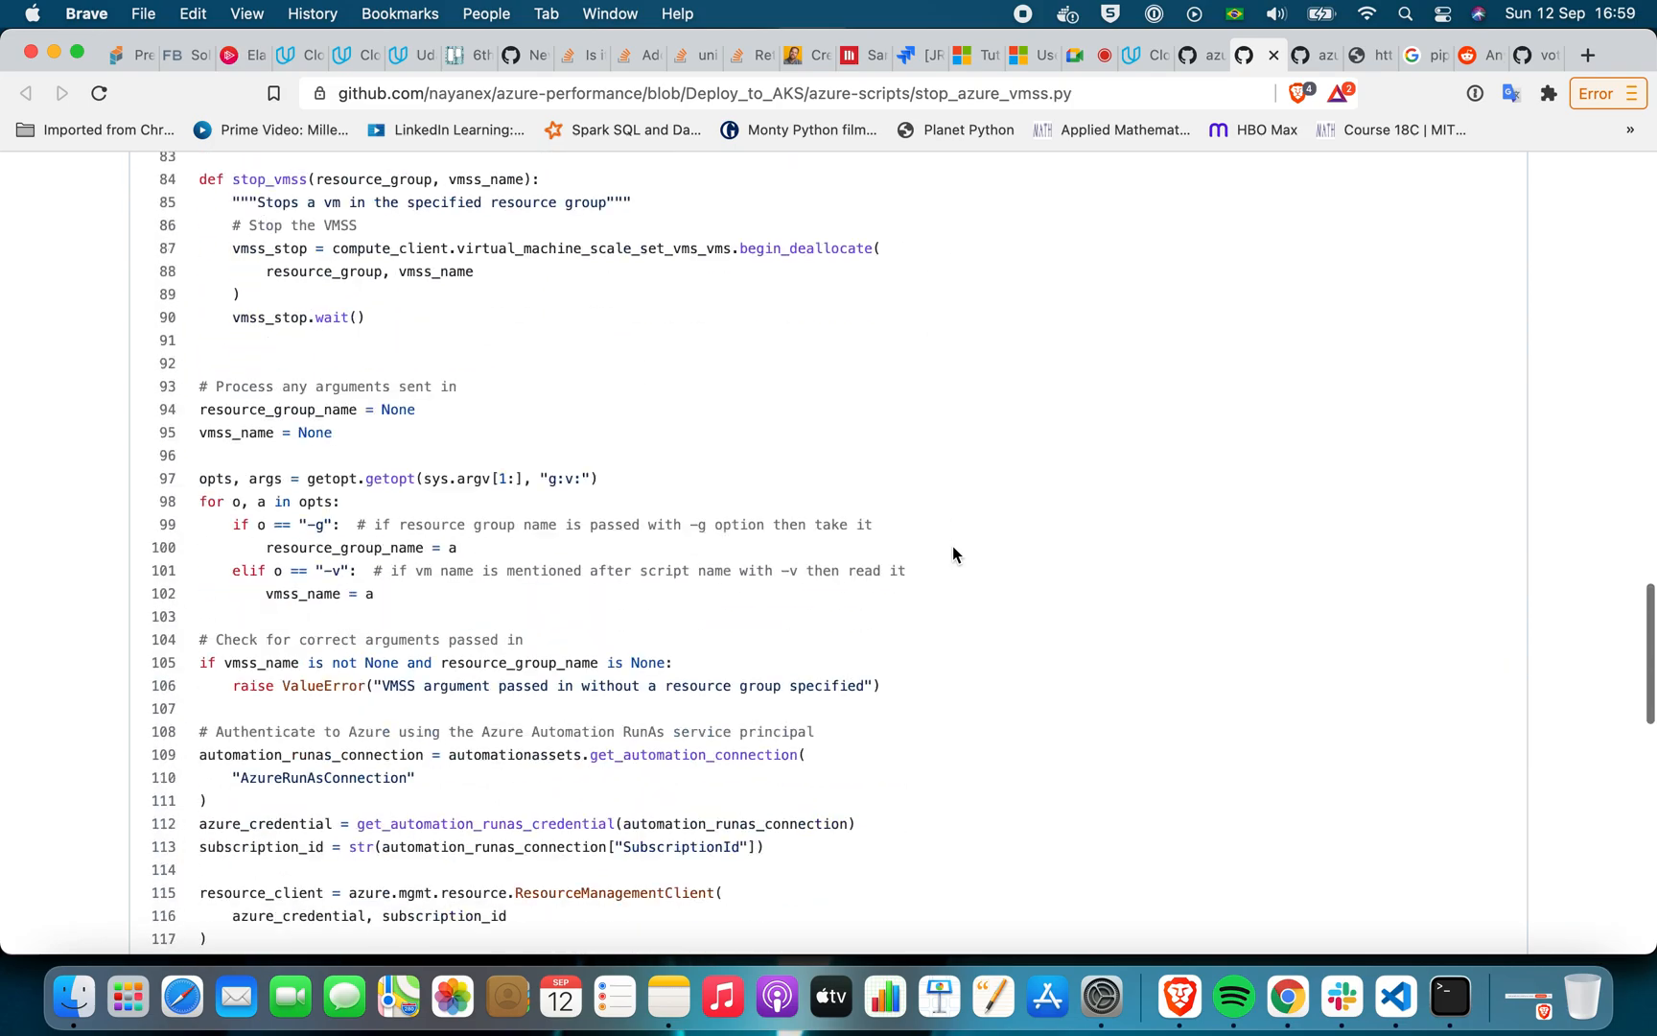
Check the stop-start-vmss runbook in Chrome, then review the alert rule's Action requirement under Step 6 - Runbook in Brave's Udacity project instructions
click(1310, 1001)
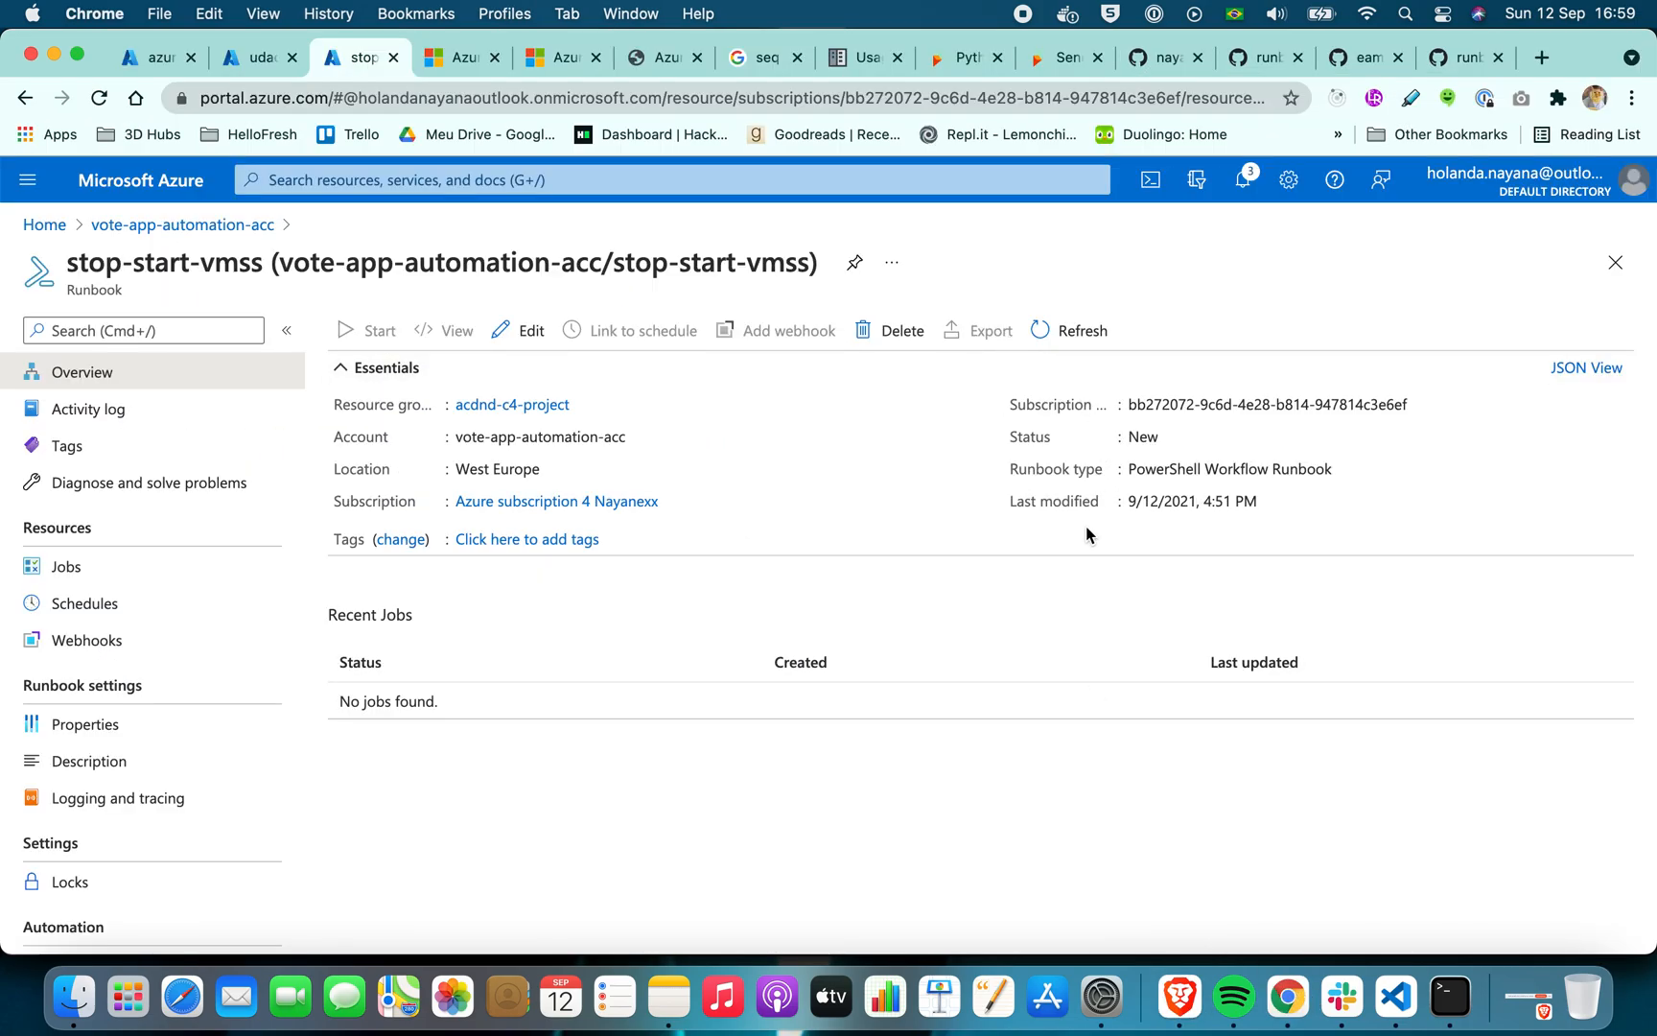
click(1179, 997)
key(super+f)
click(1141, 50)
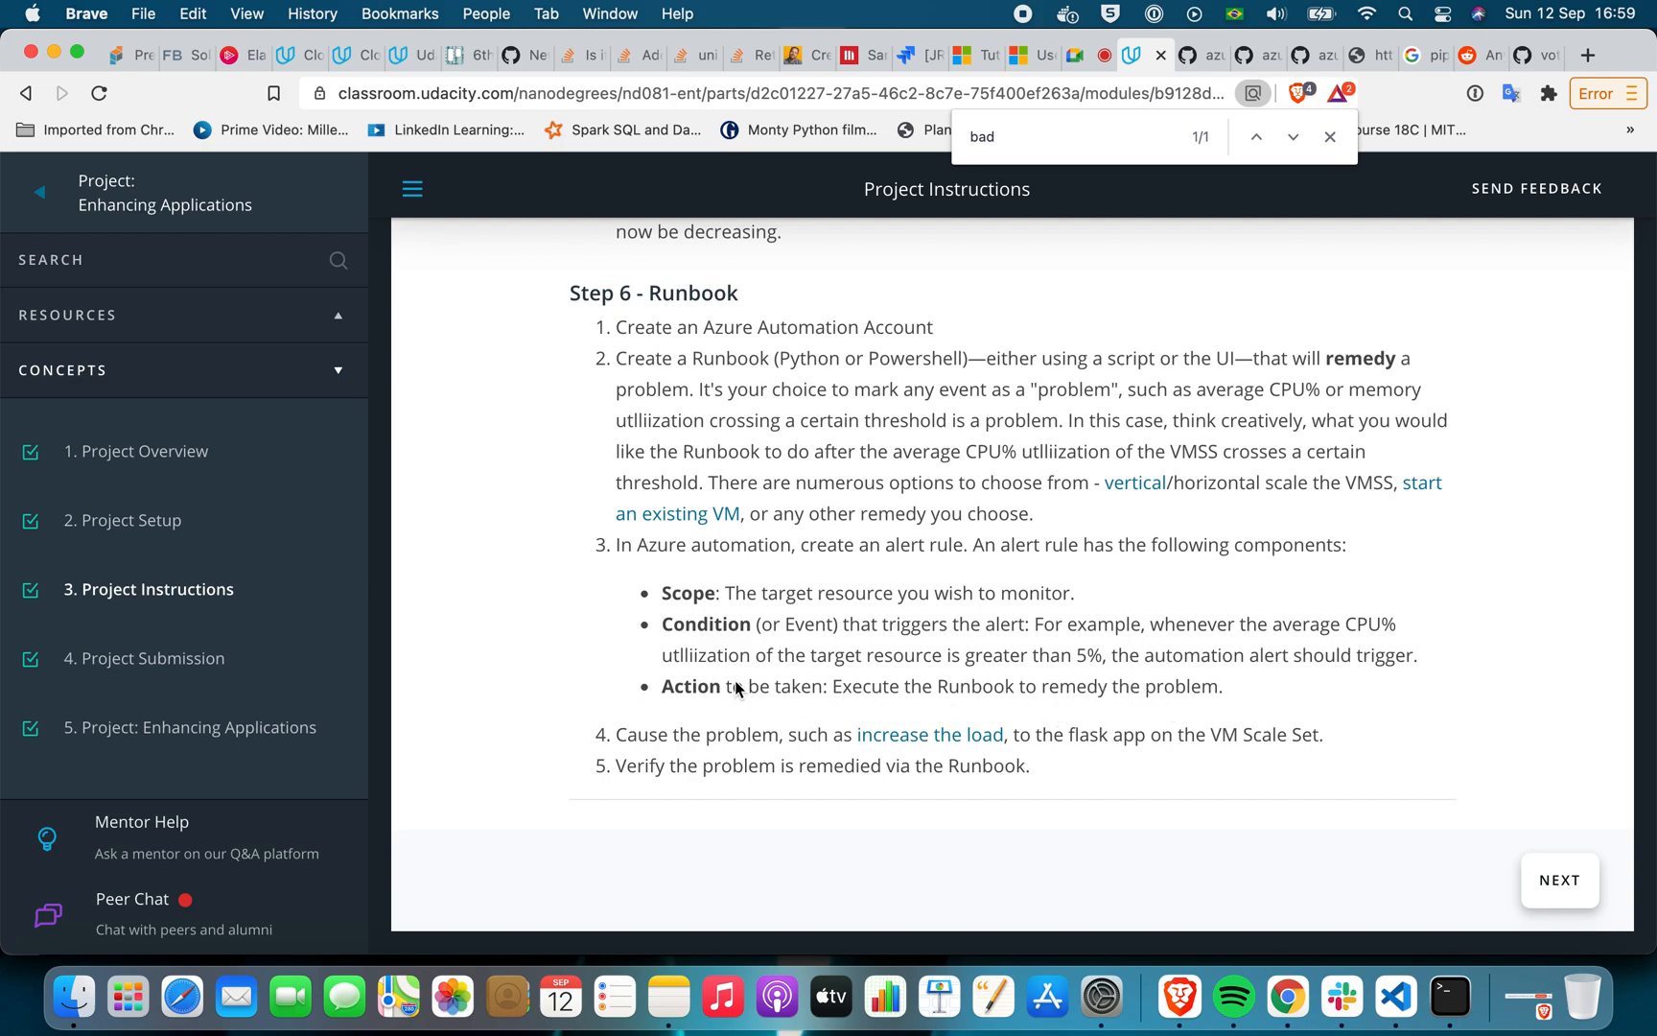
drag(1225, 690, 721, 682)
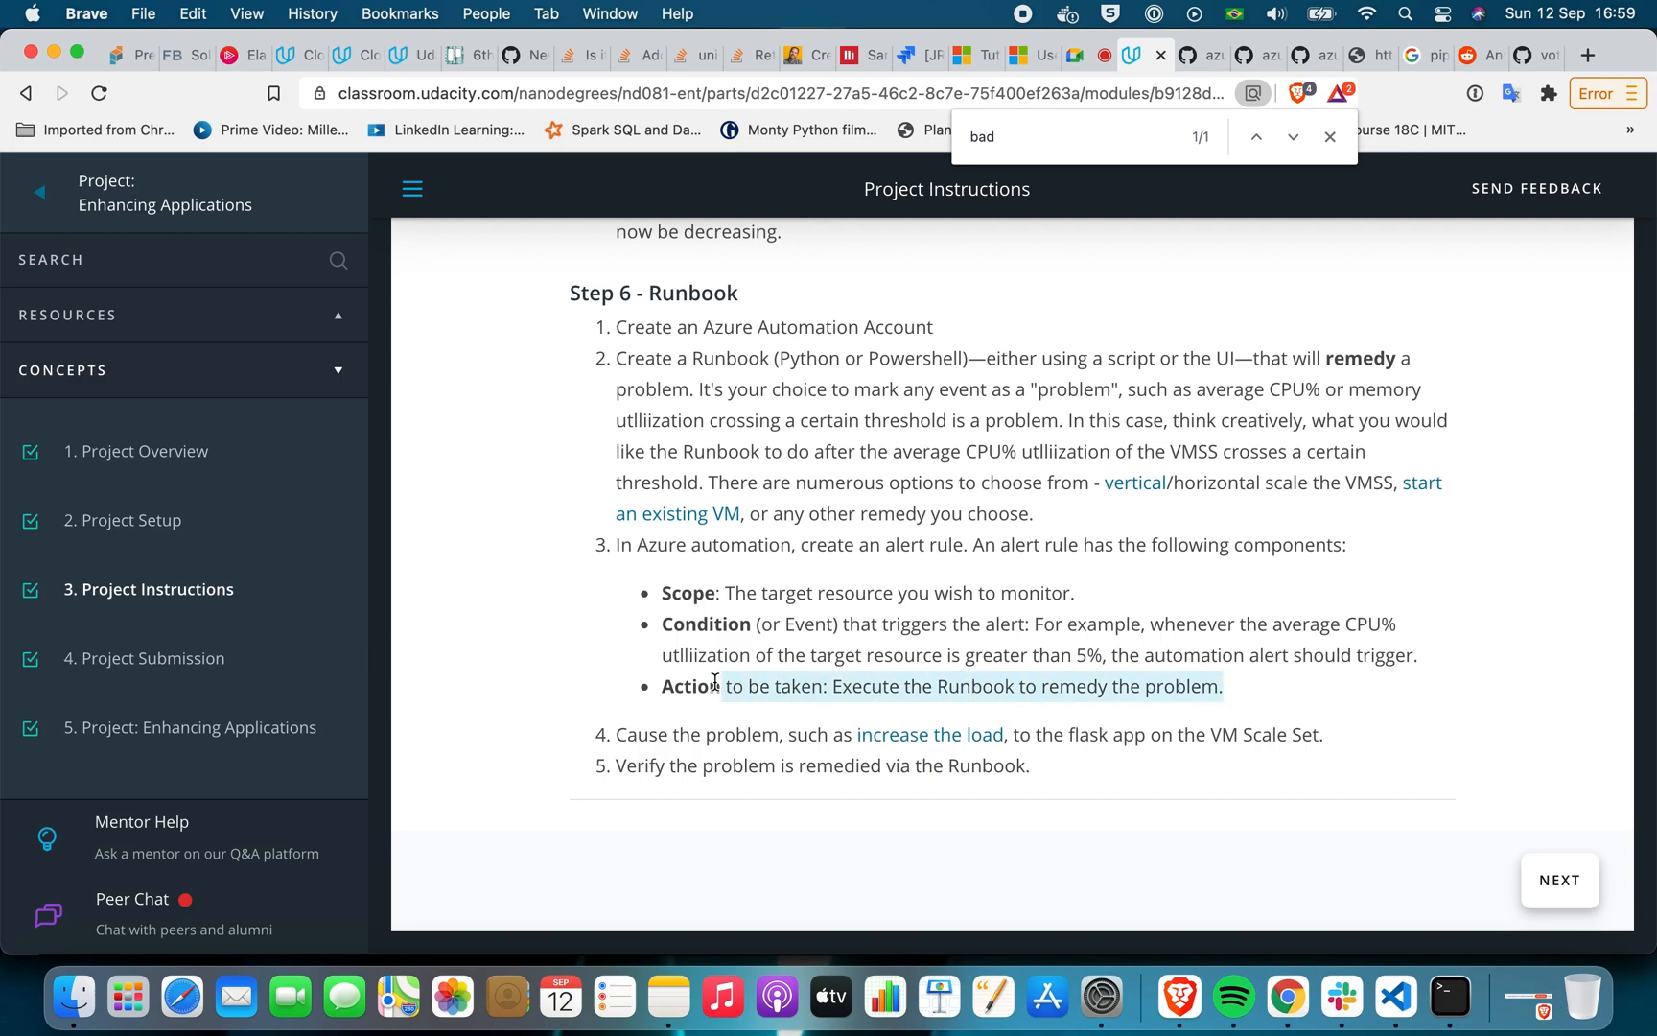
click(981, 689)
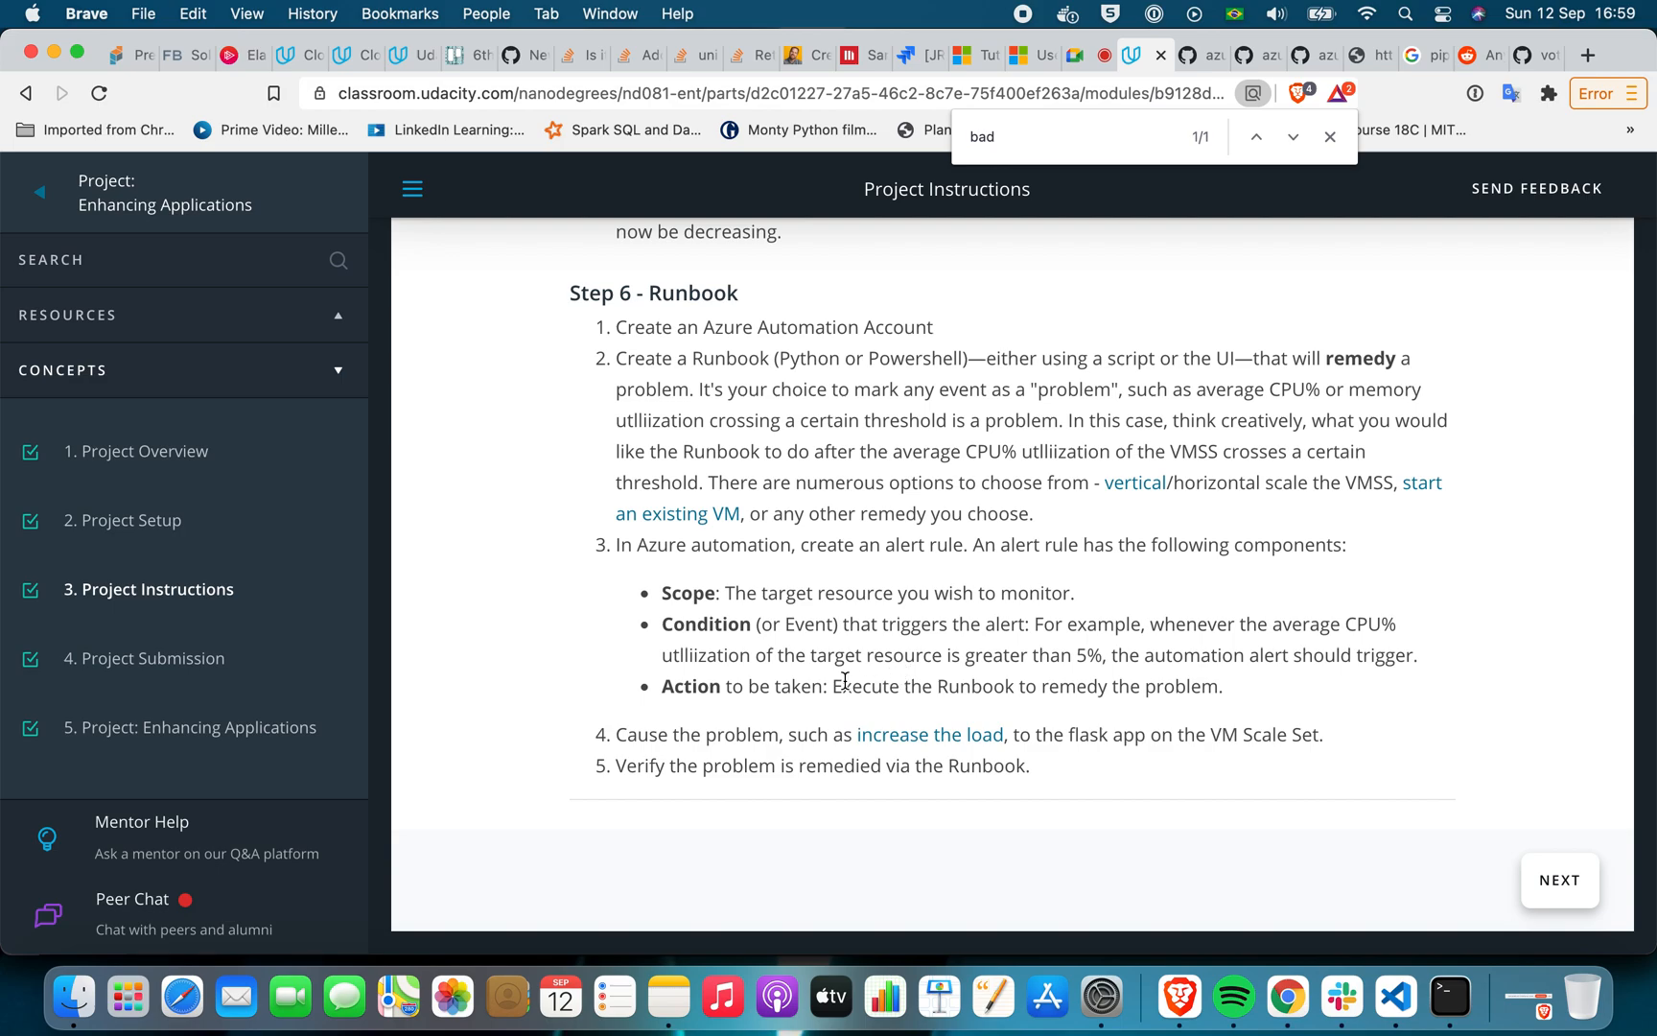
drag(750, 689, 854, 714)
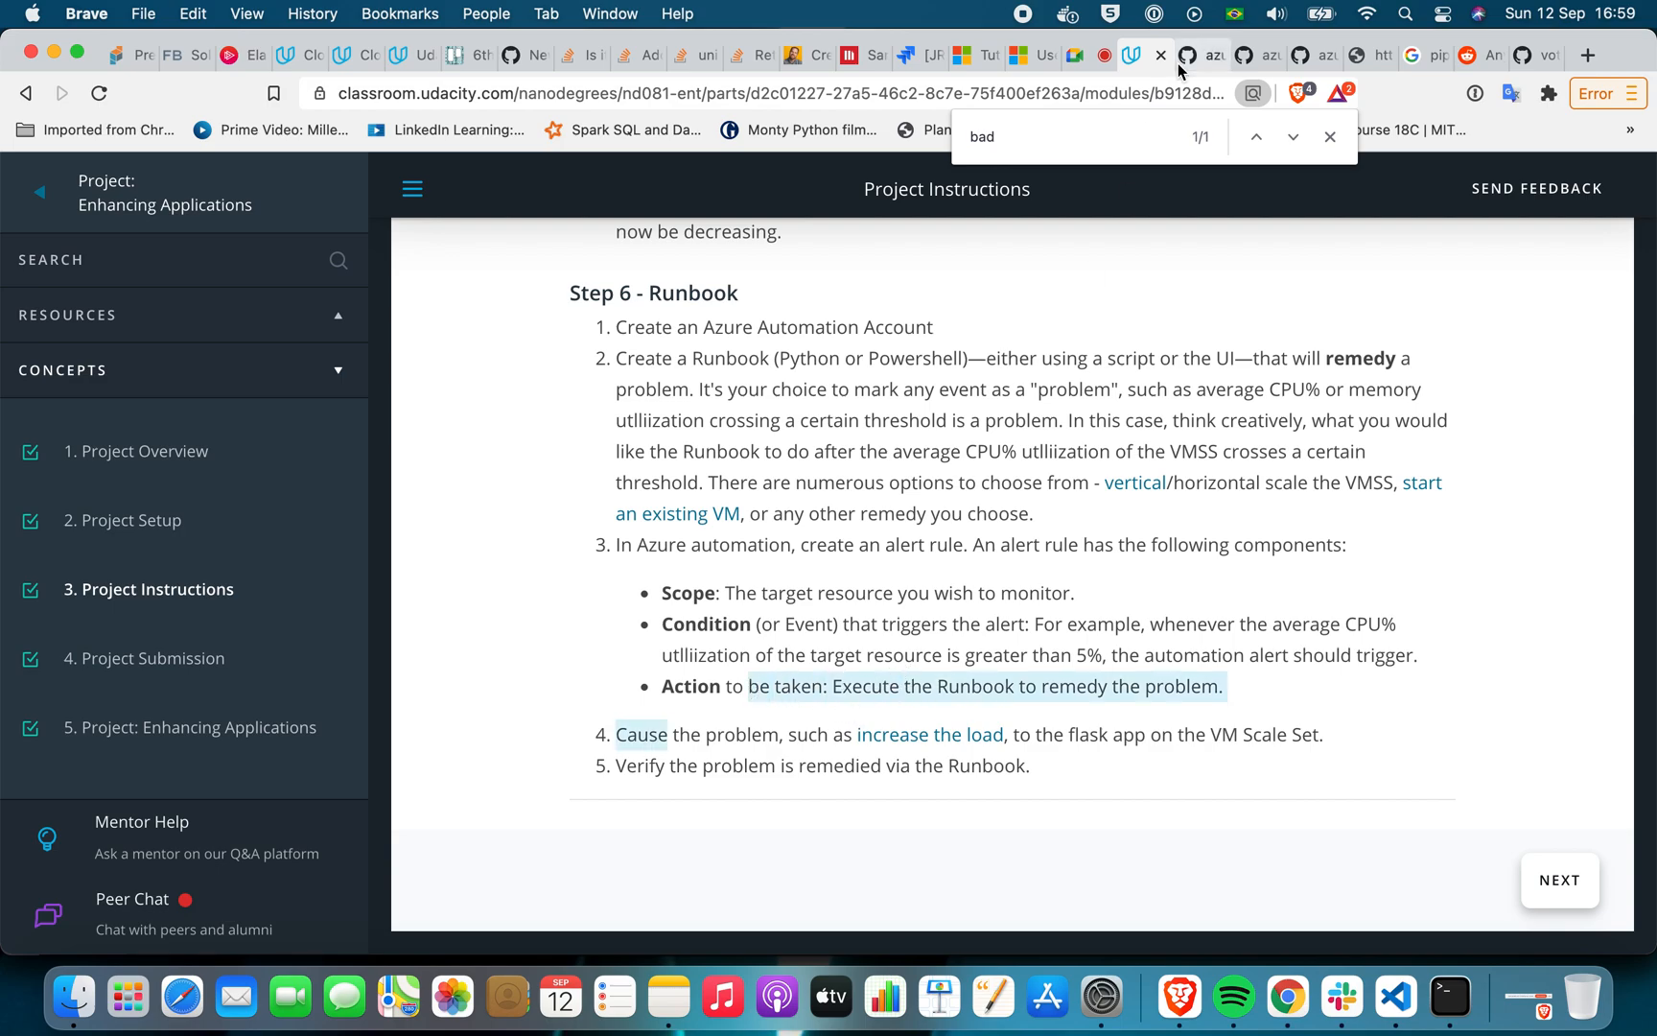
Examine the PowerShell runbook script in the Microsoft Docs article on alert-triggered runbooks, highlighting the full Add-AzAccount authentication line
click(1031, 63)
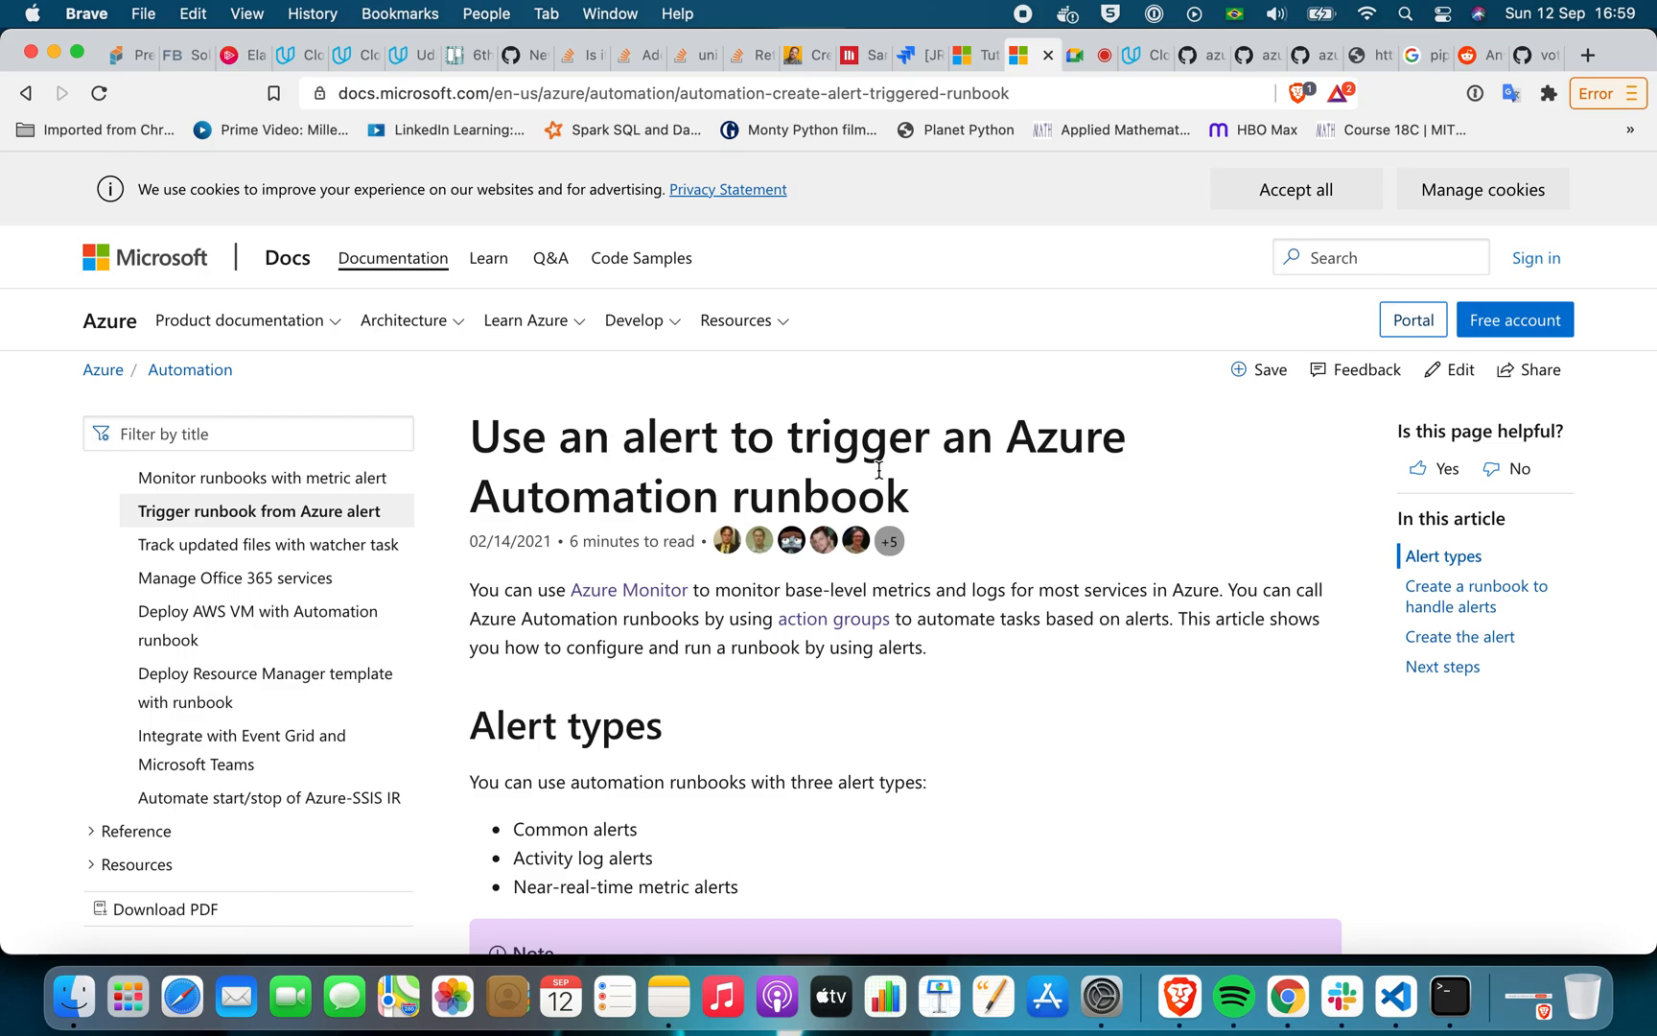
scroll(901, 537, down, 15)
scroll(927, 597, up, 15)
scroll(927, 599, down, 8)
scroll(926, 598, down, 20)
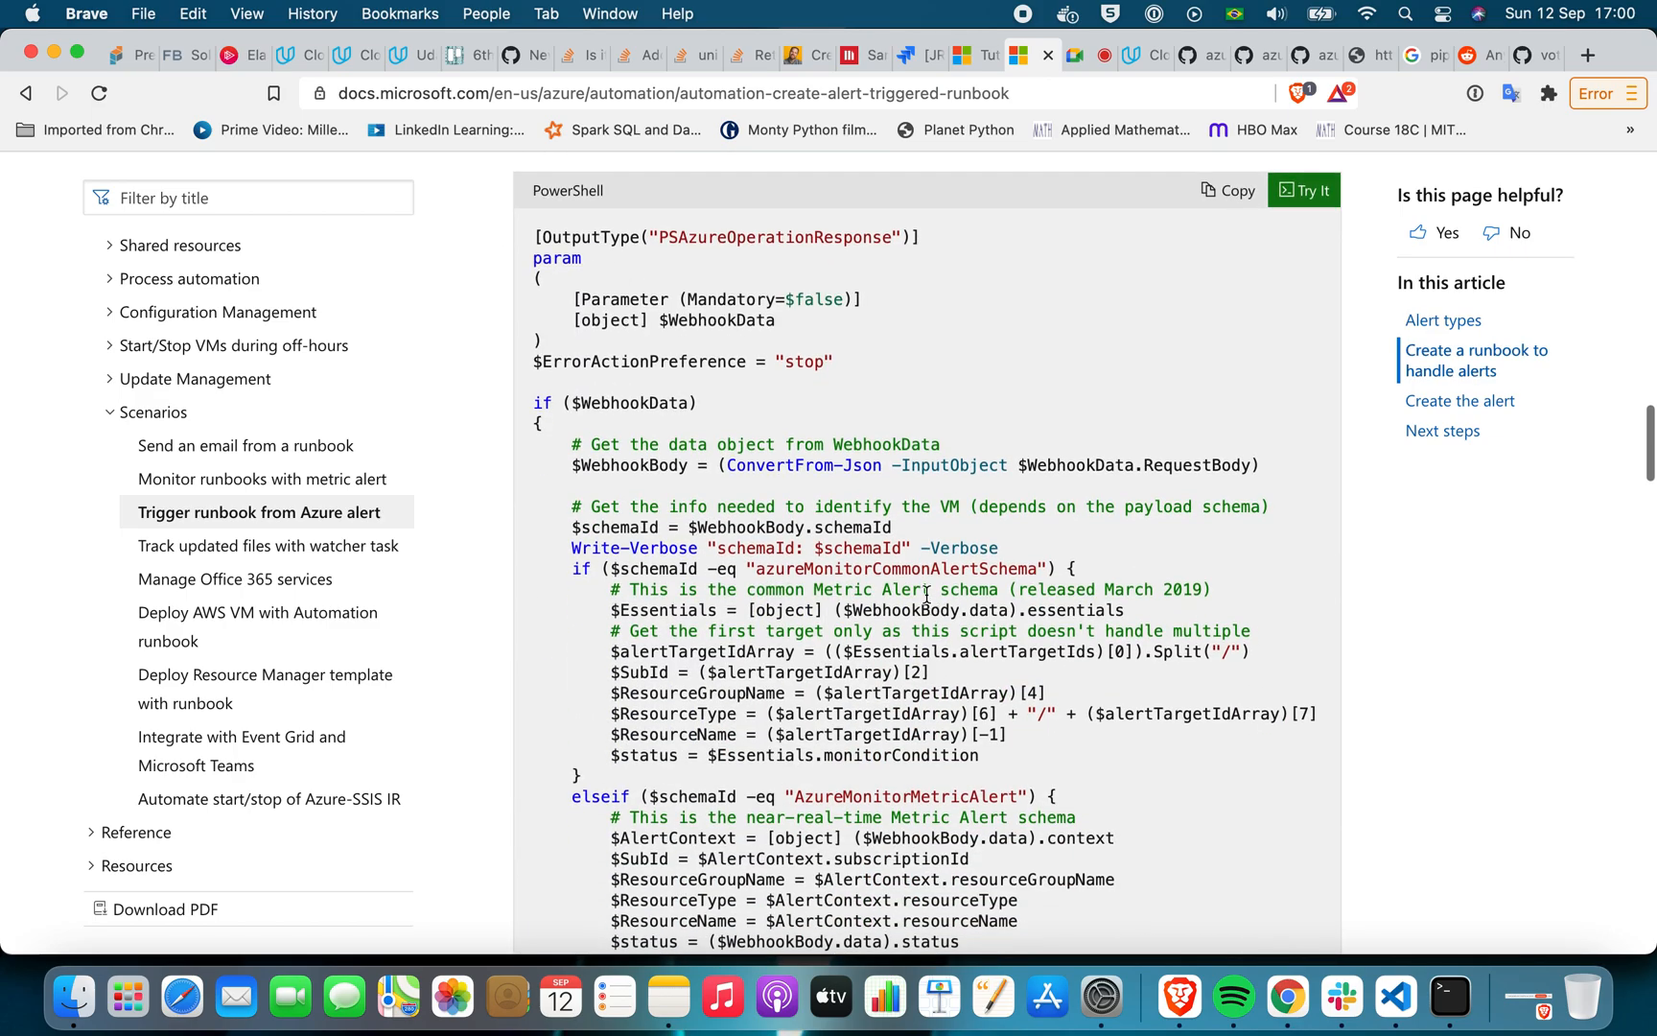
scroll(927, 594, down, 15)
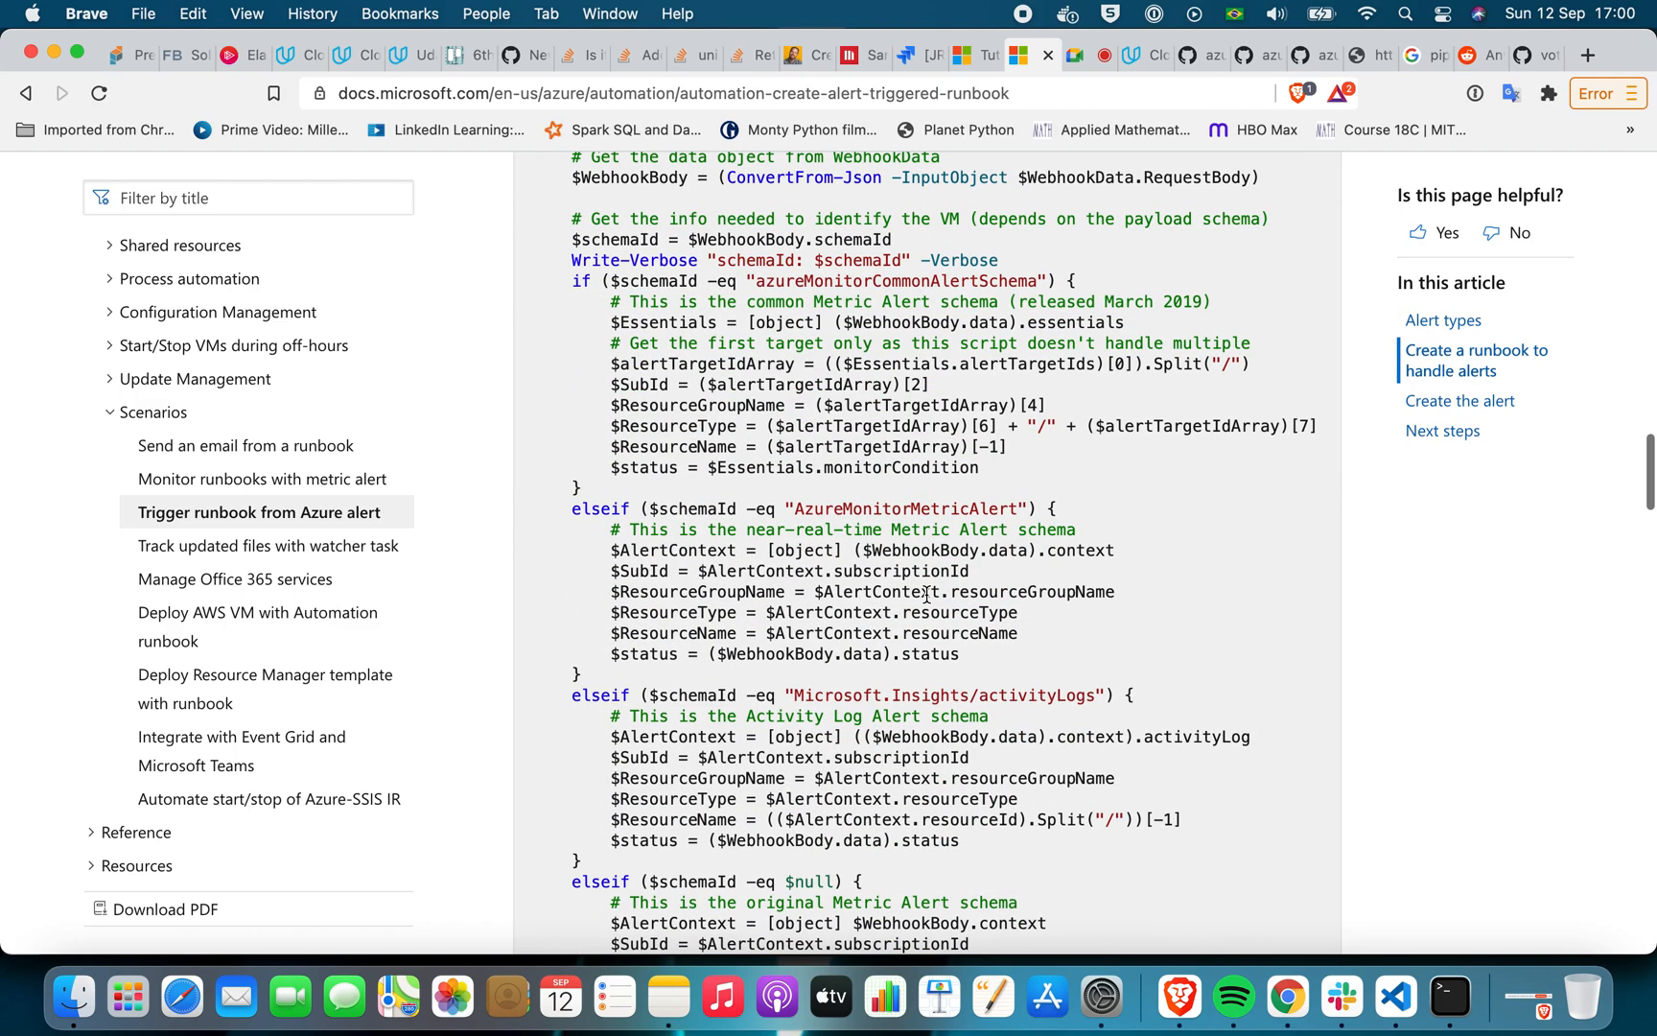
scroll(928, 595, down, 15)
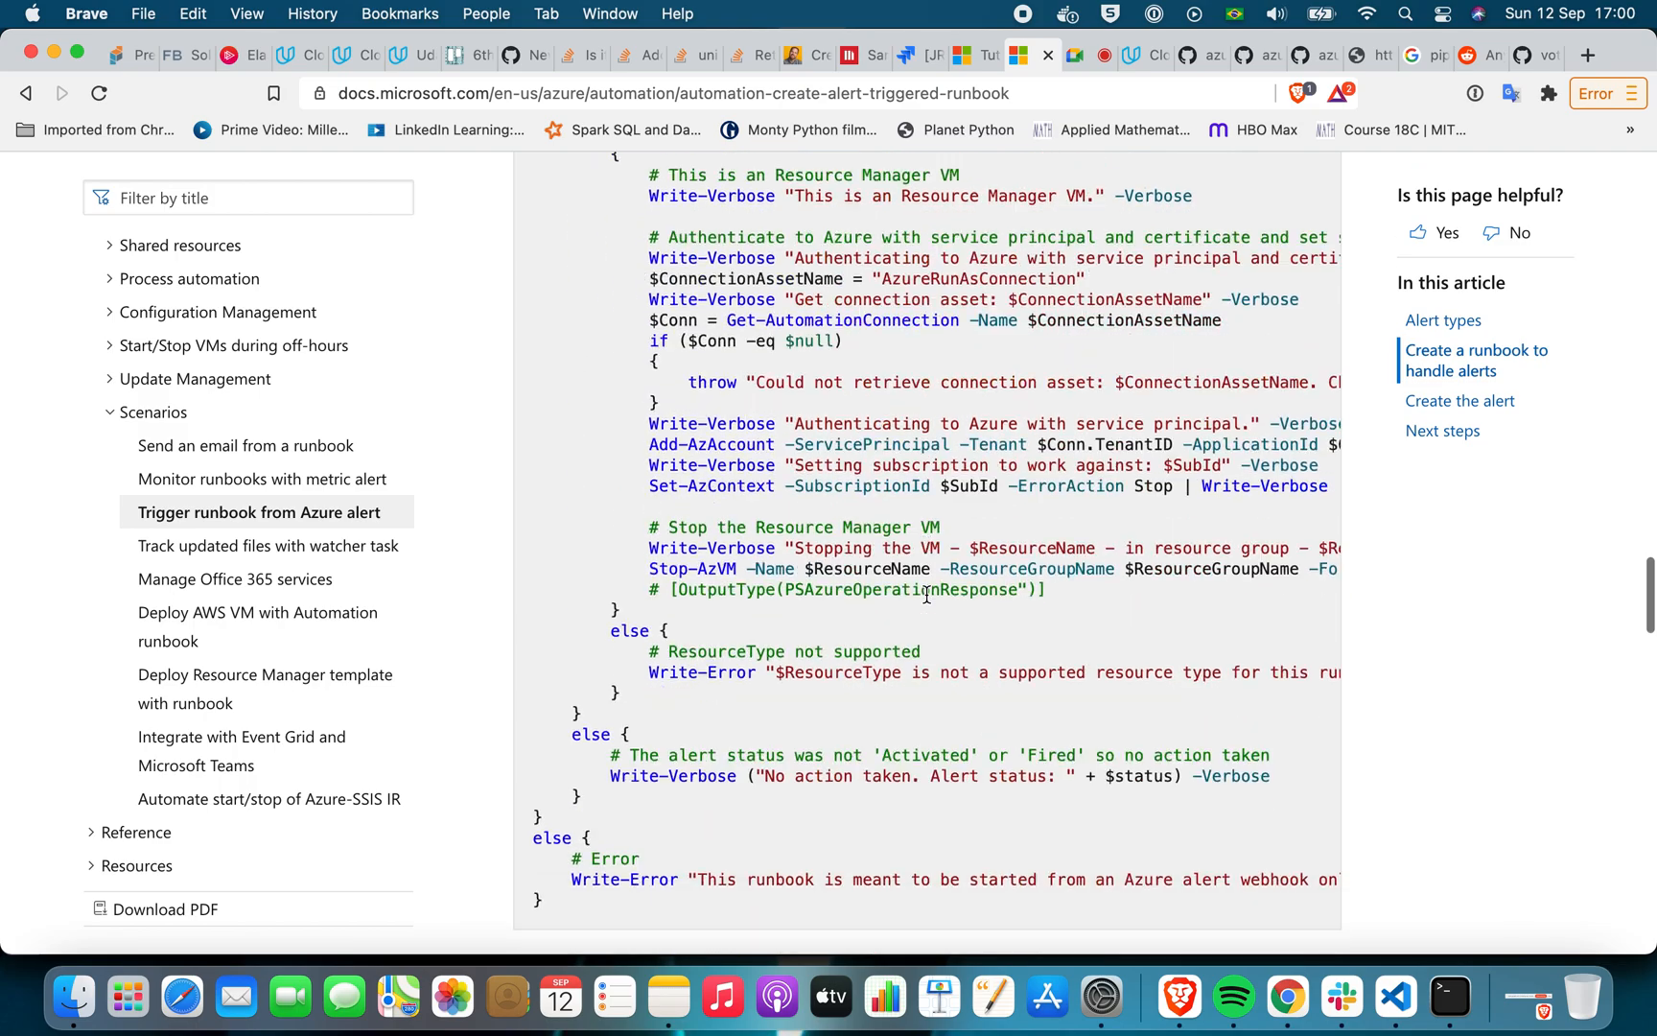
scroll(927, 601, up, 5)
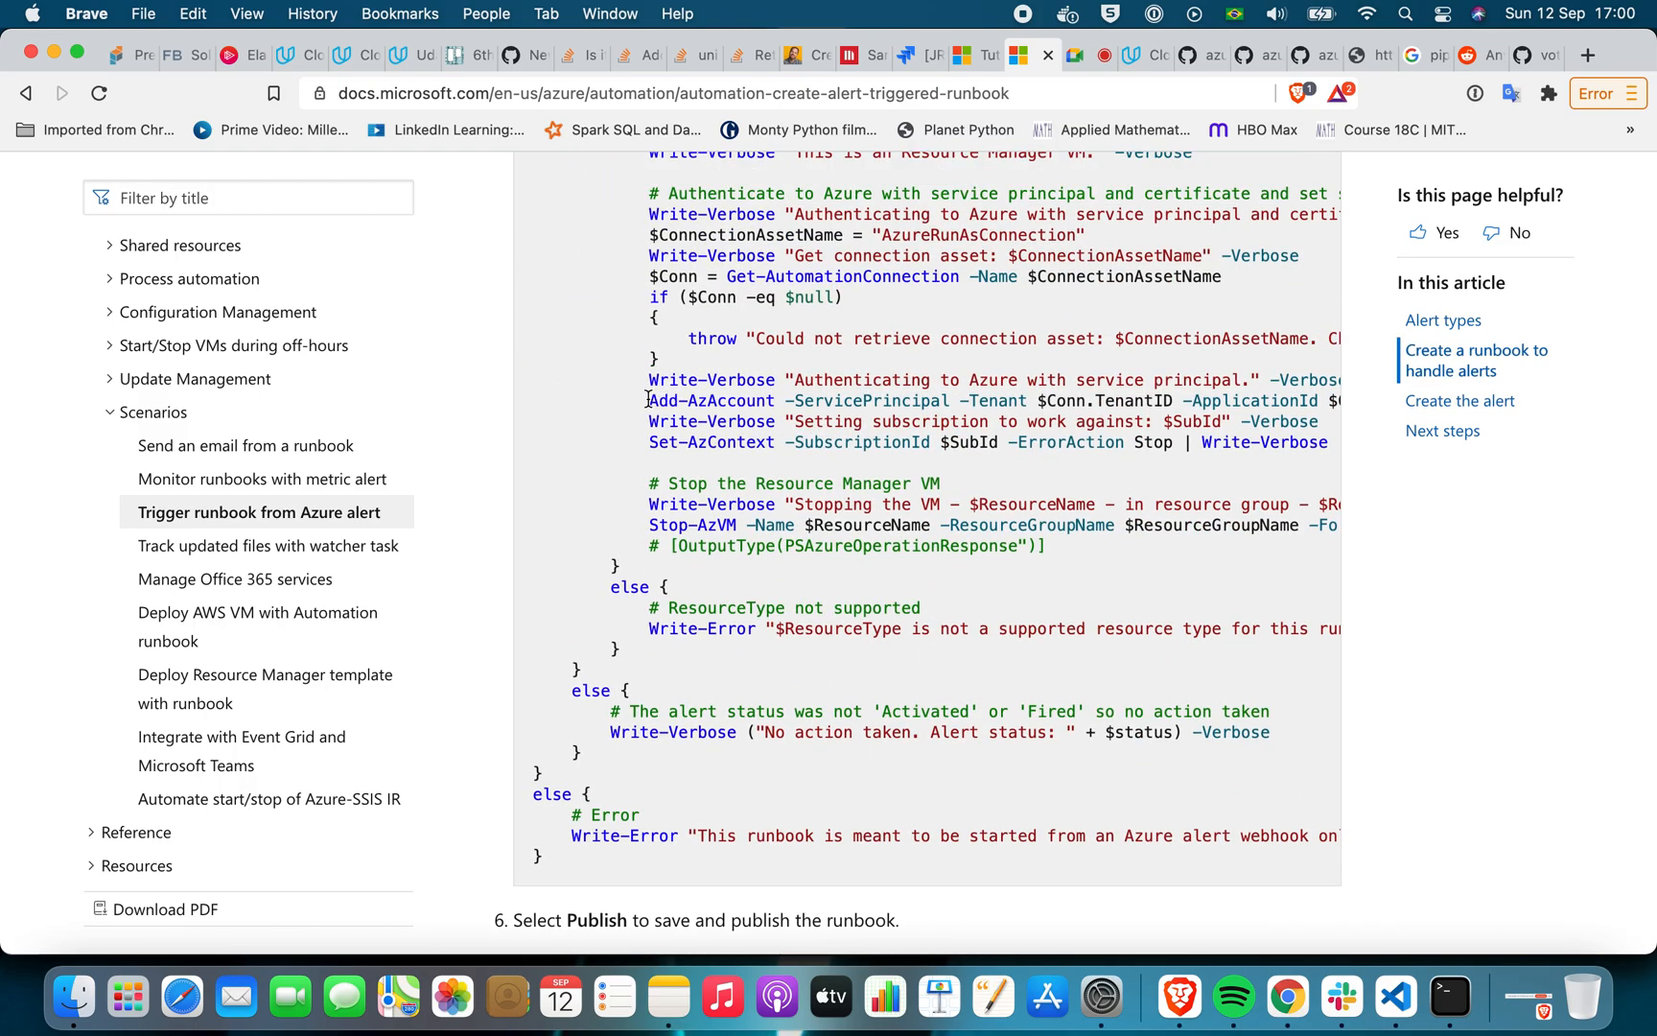
drag(648, 400, 784, 404)
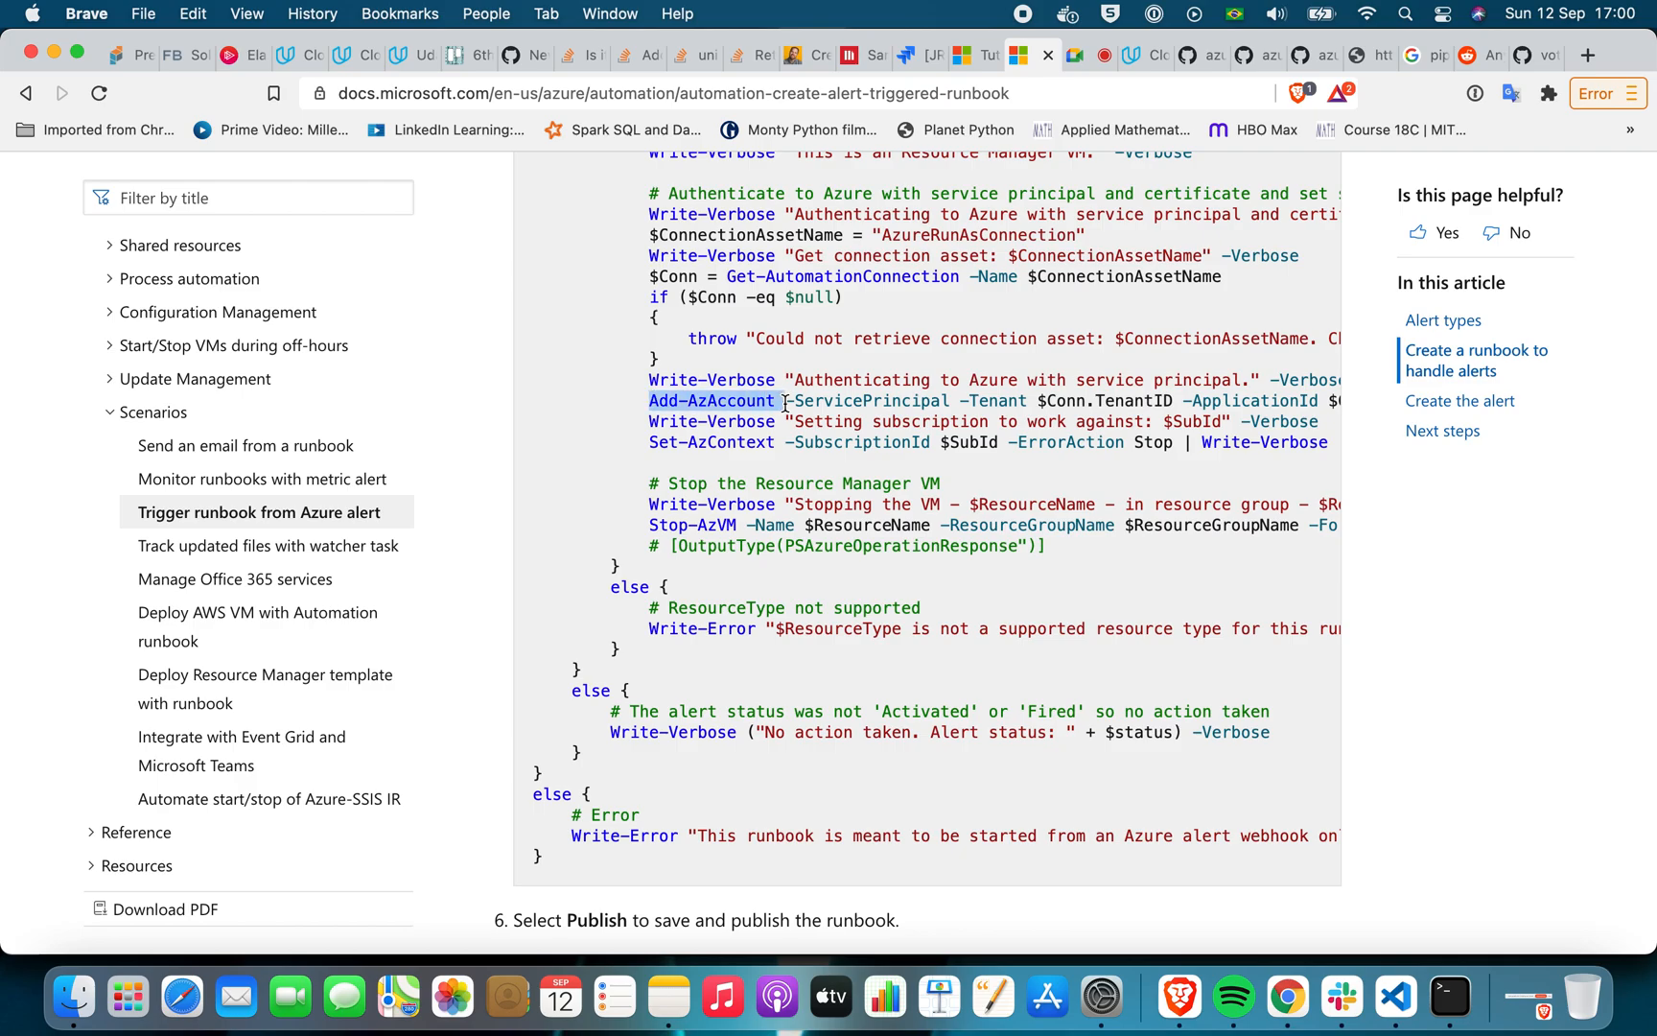
drag(810, 403, 1303, 398)
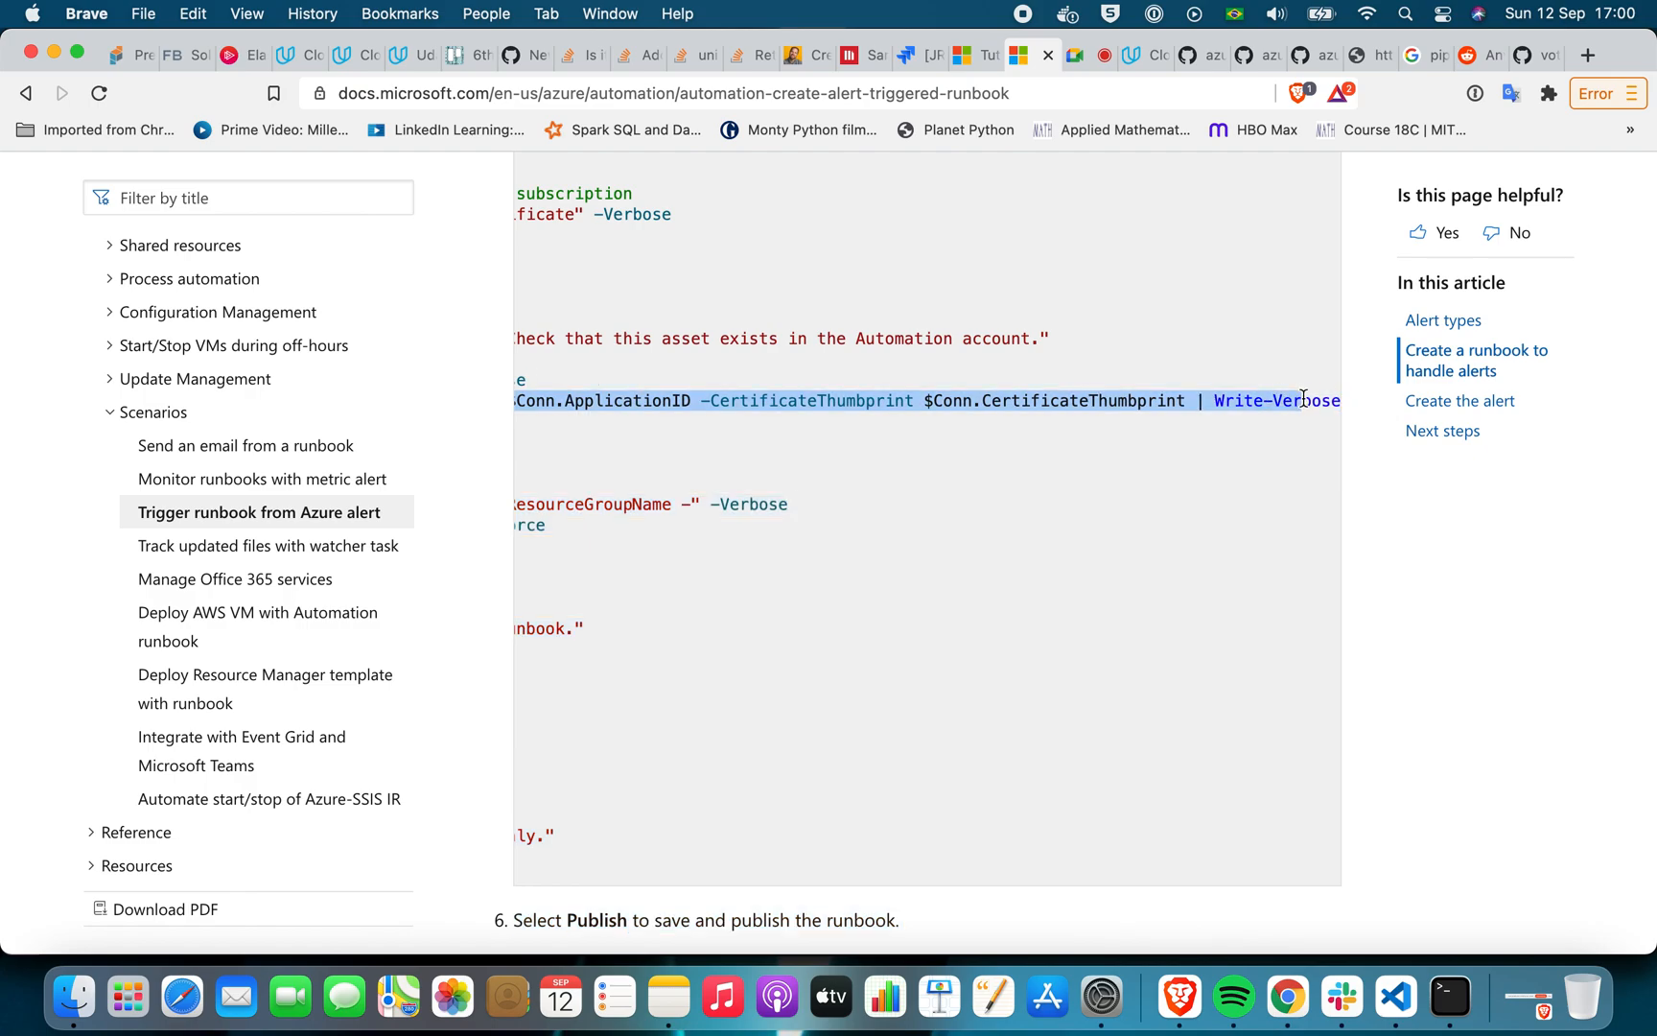
scroll(1187, 574, left, 10)
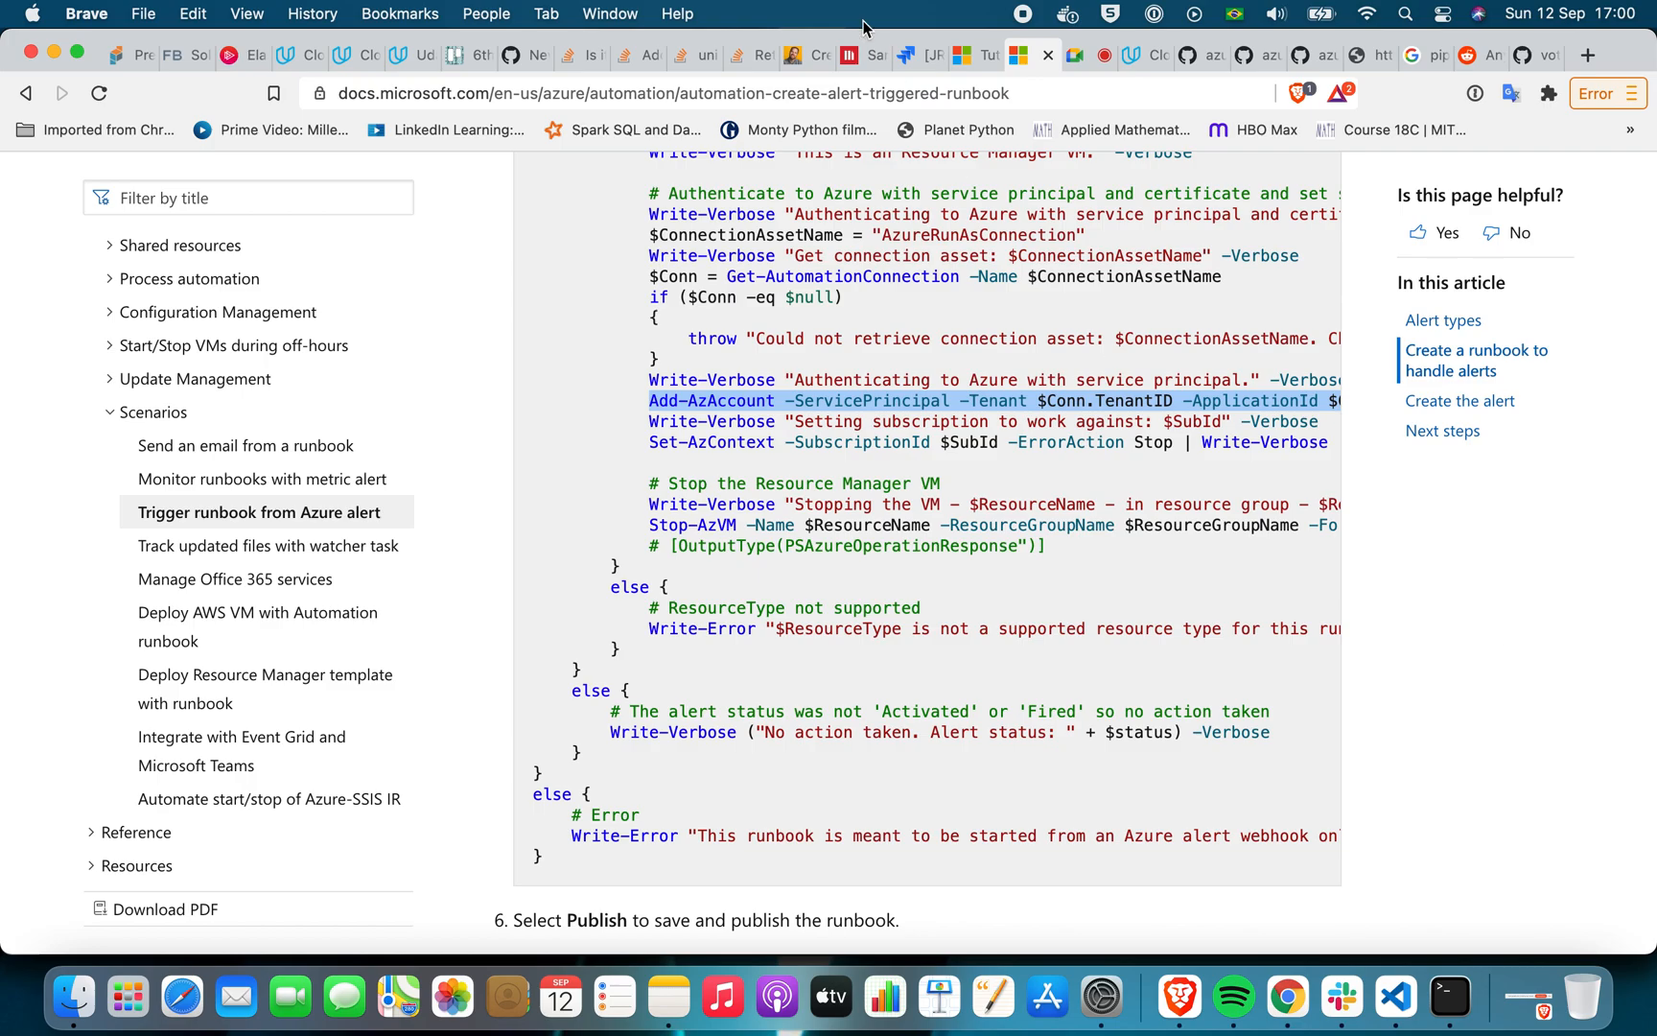
Check the draft azure-docs issue on GitHub and return to the Microsoft Docs article on alert-triggered runbooks
click(518, 62)
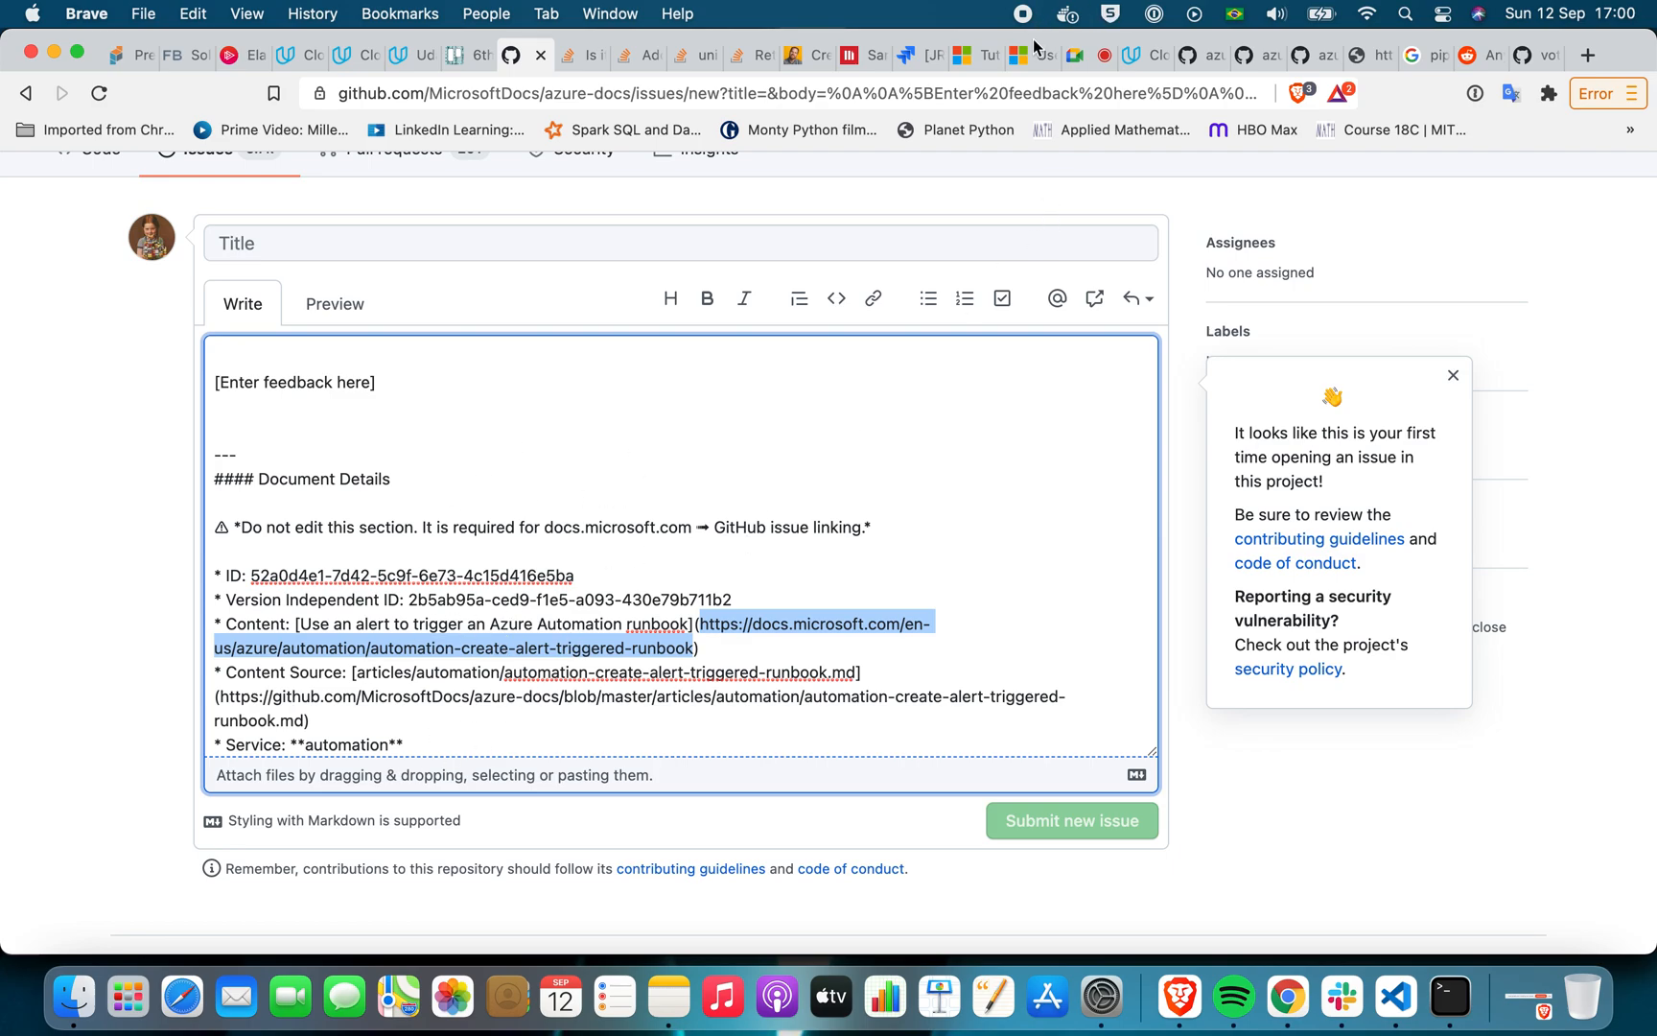
click(1035, 54)
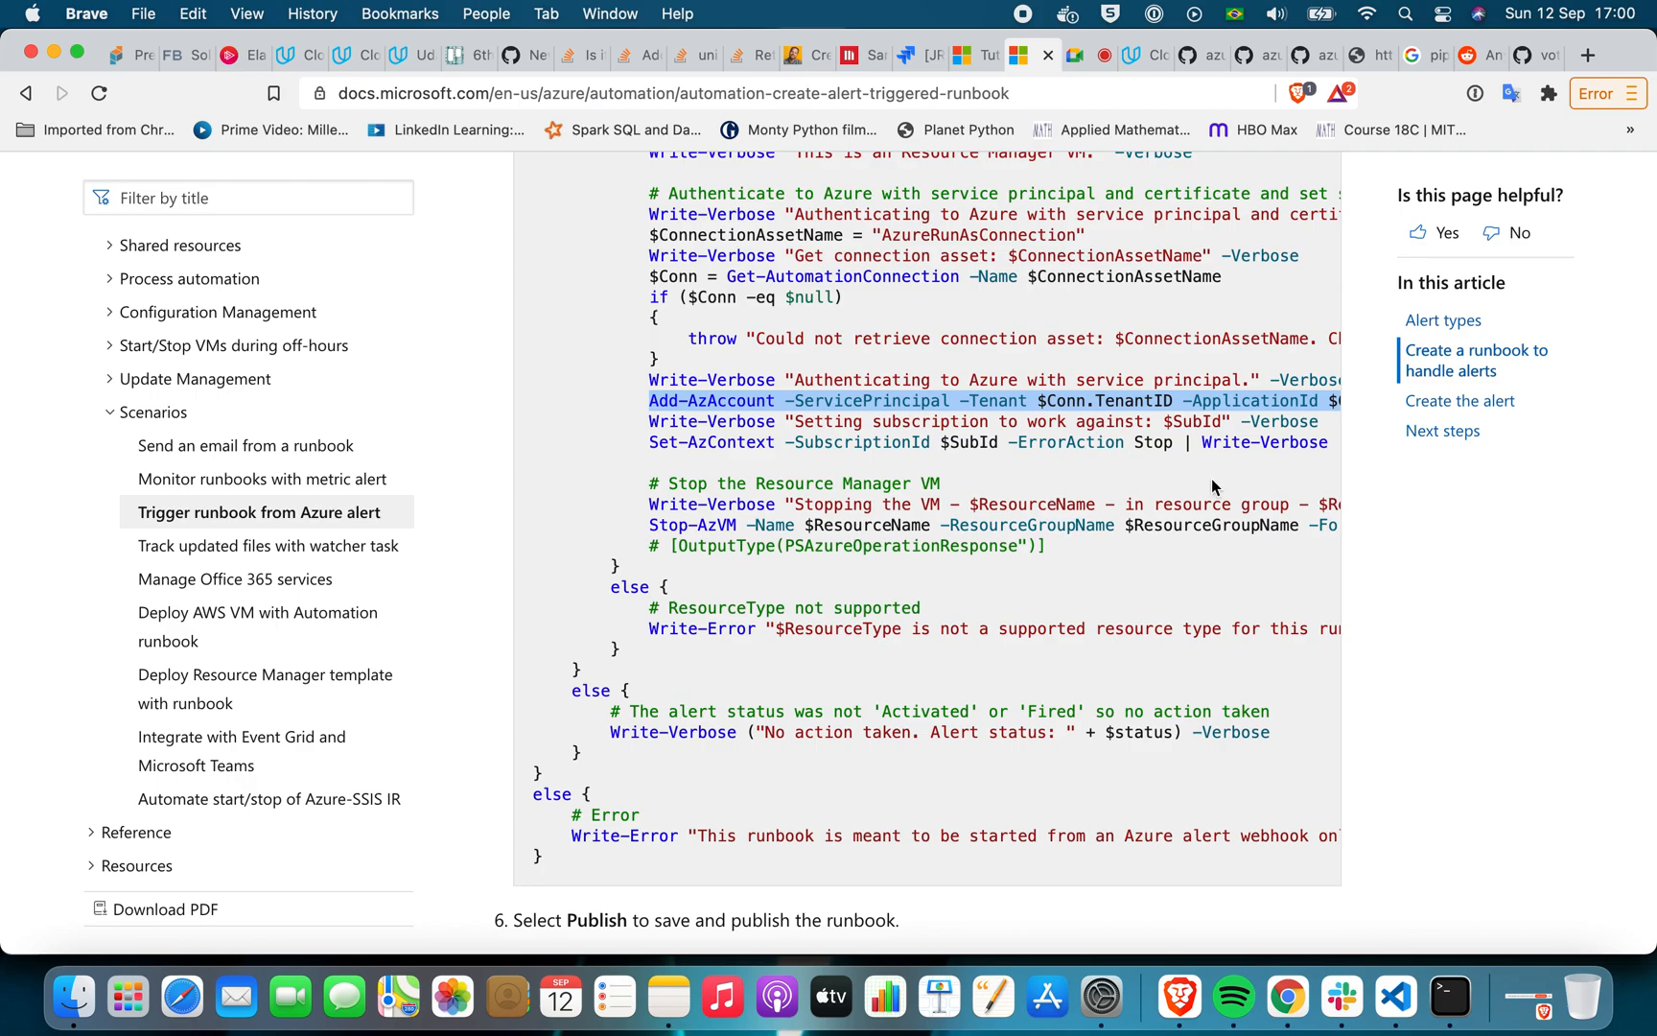
scroll(1212, 479, left, 5)
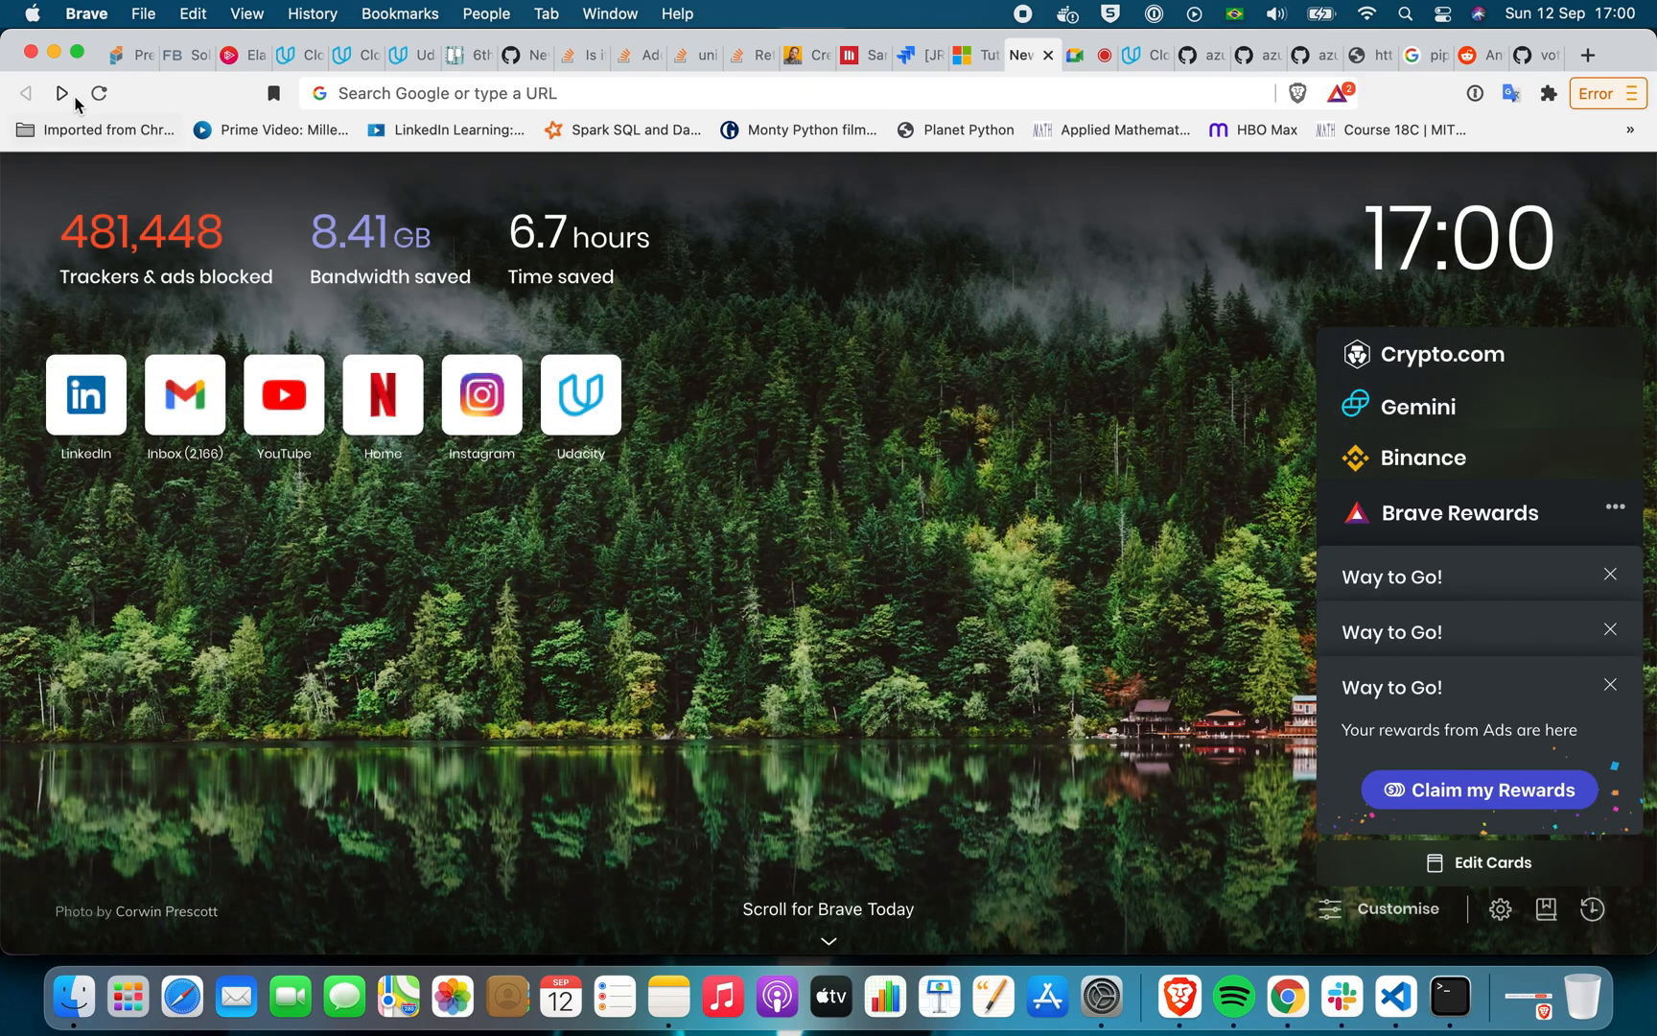
click(62, 93)
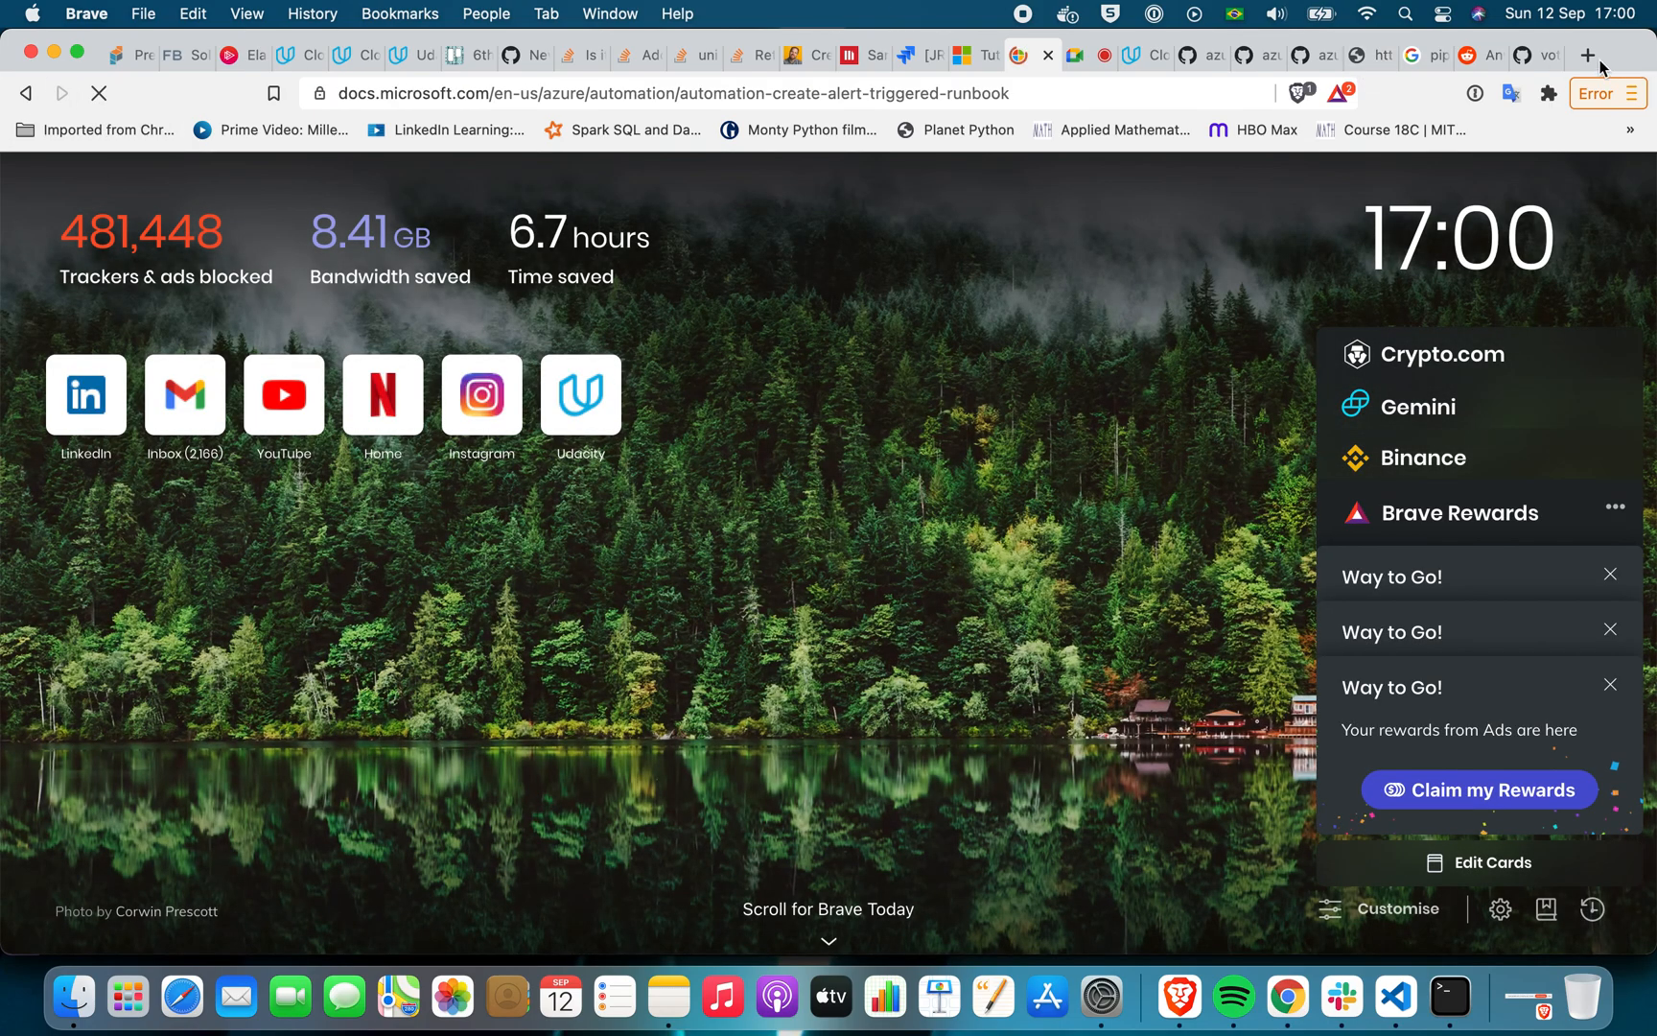
Switch to Chrome and read the sample stop_azure_vm.py script in the azureautomation/runbooks repository through to its end
click(1539, 58)
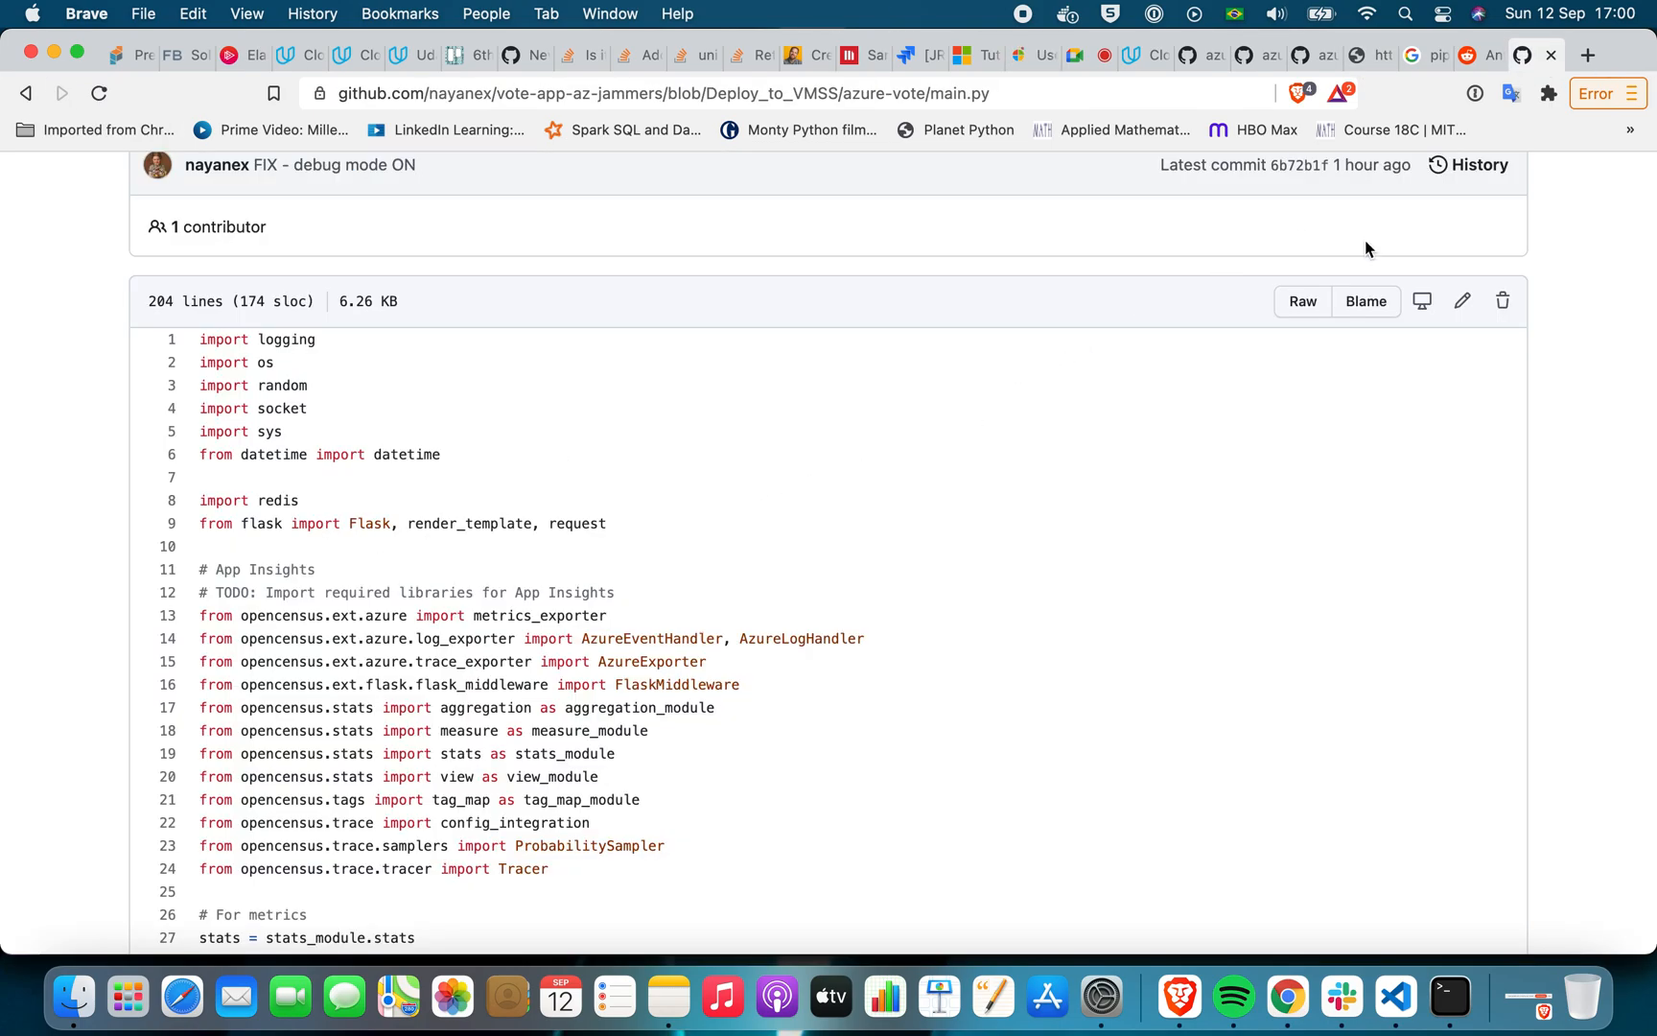
click(1288, 997)
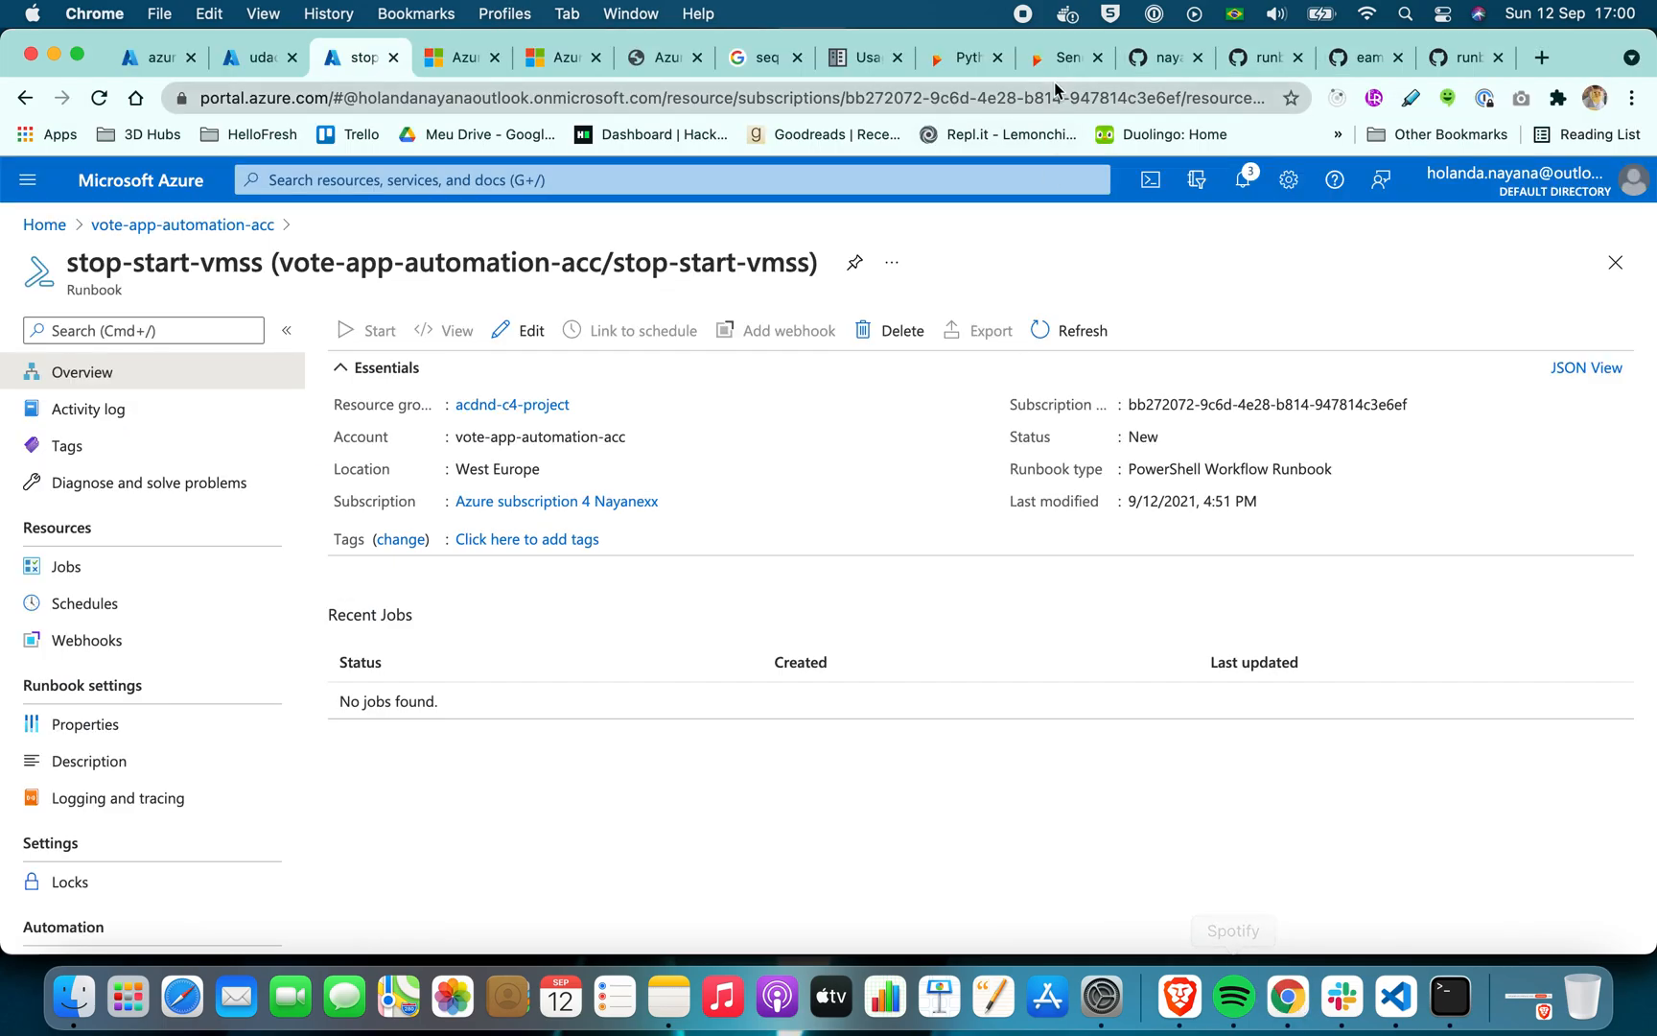
click(1455, 60)
scroll(784, 423, up, 20)
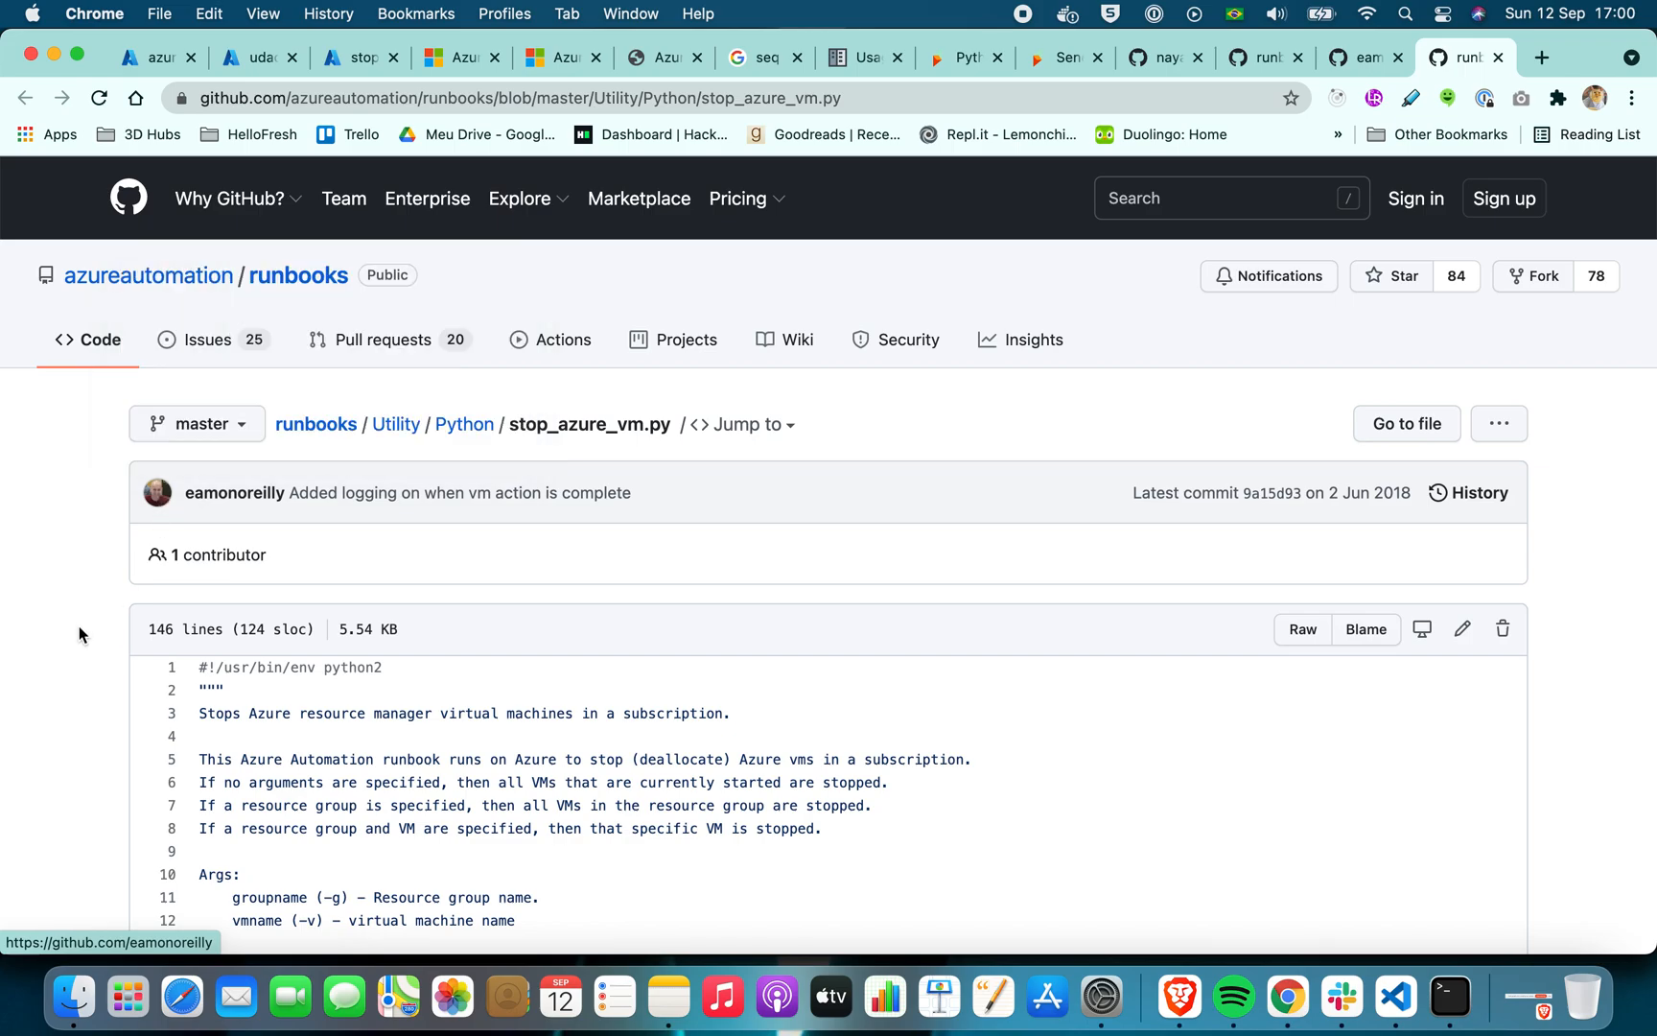
scroll(77, 633, down, 12)
scroll(77, 633, down, 15)
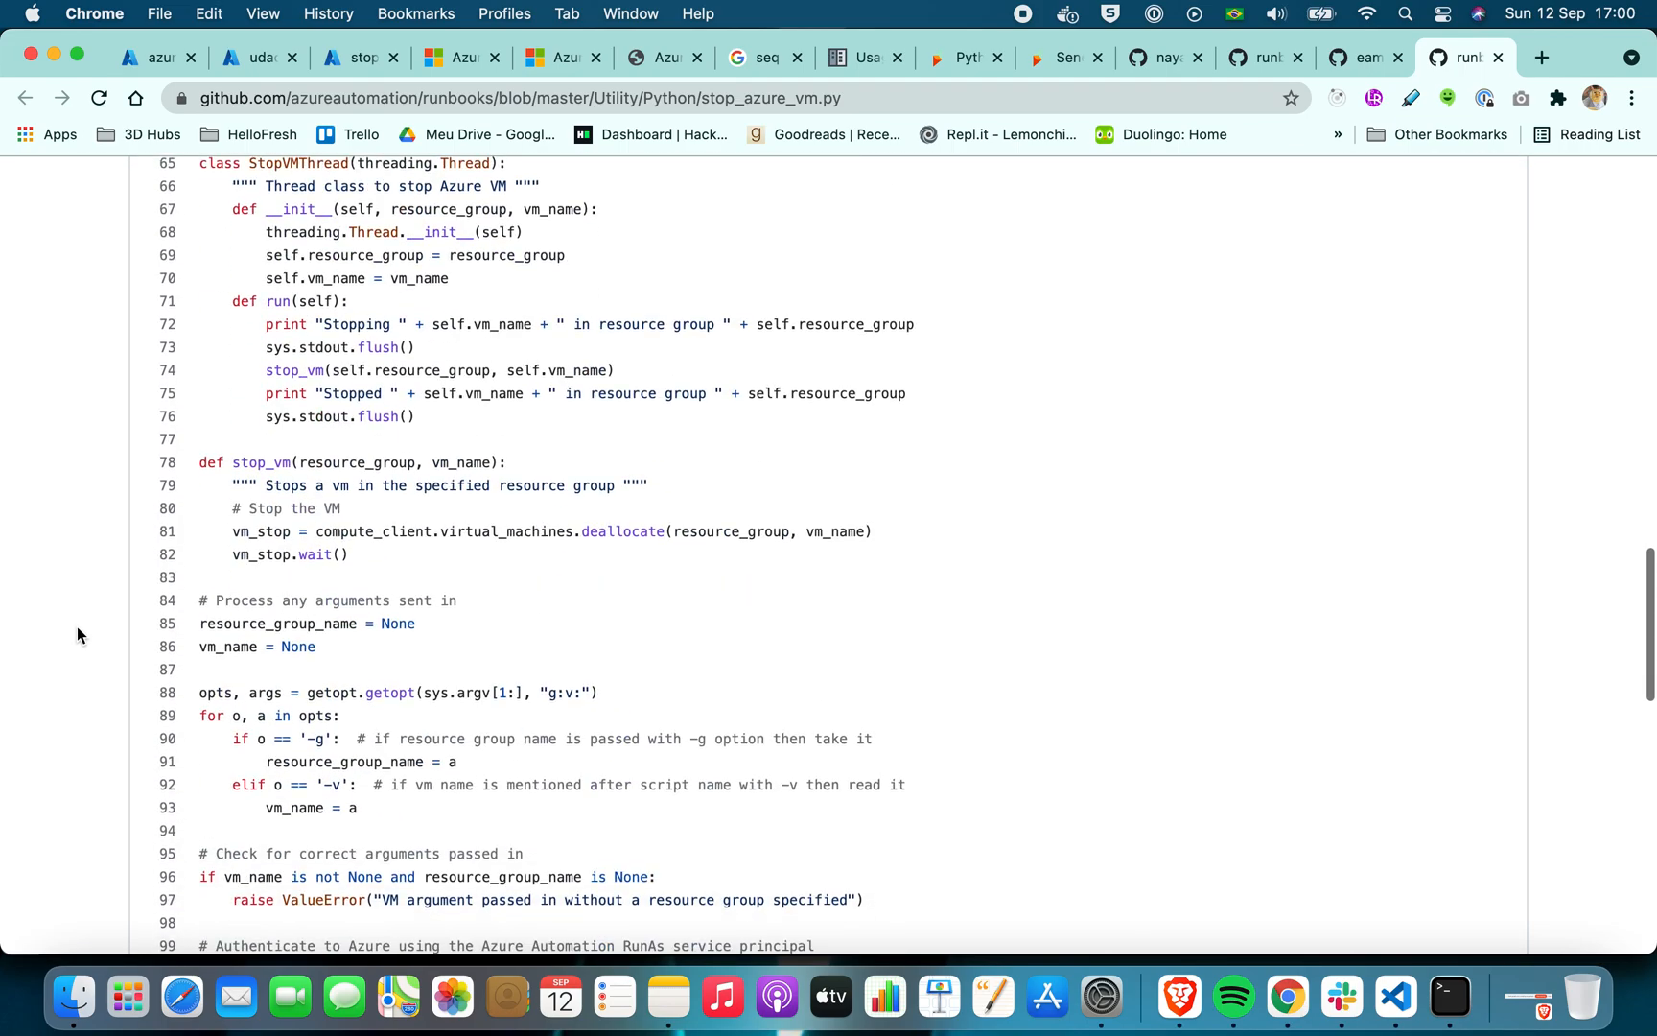
scroll(77, 626, up, 20)
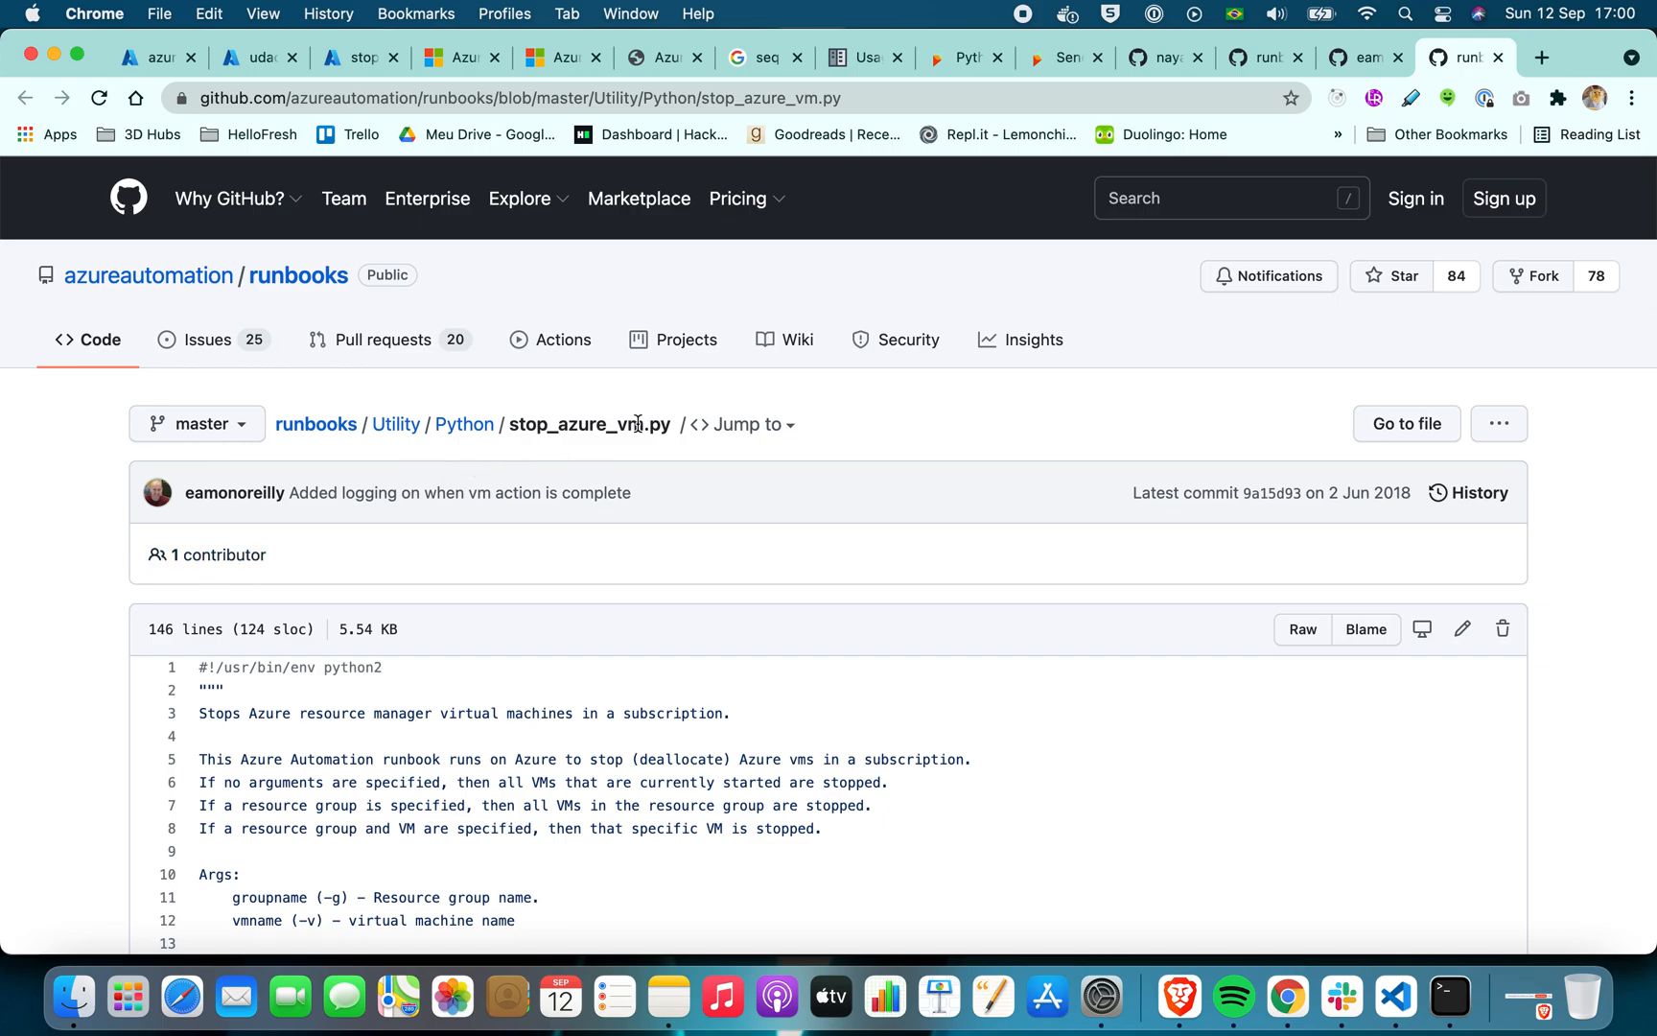
scroll(73, 602, down, 20)
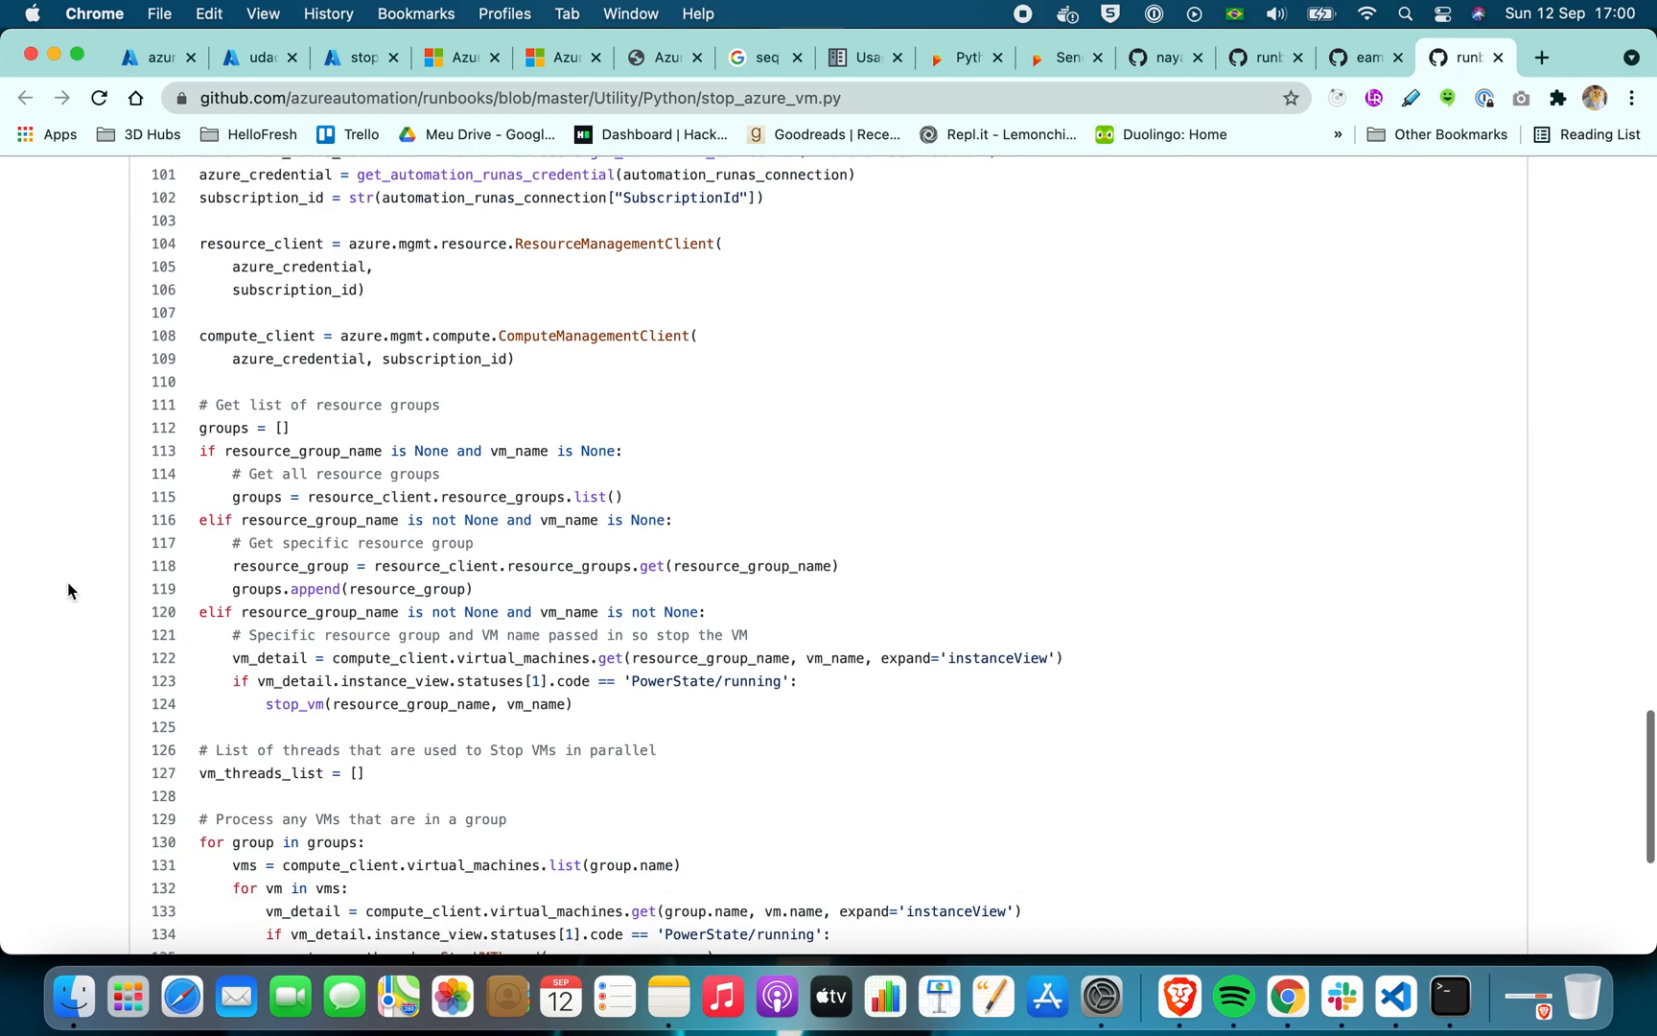
scroll(67, 581, up, 20)
scroll(67, 566, down, 10)
scroll(67, 566, down, 15)
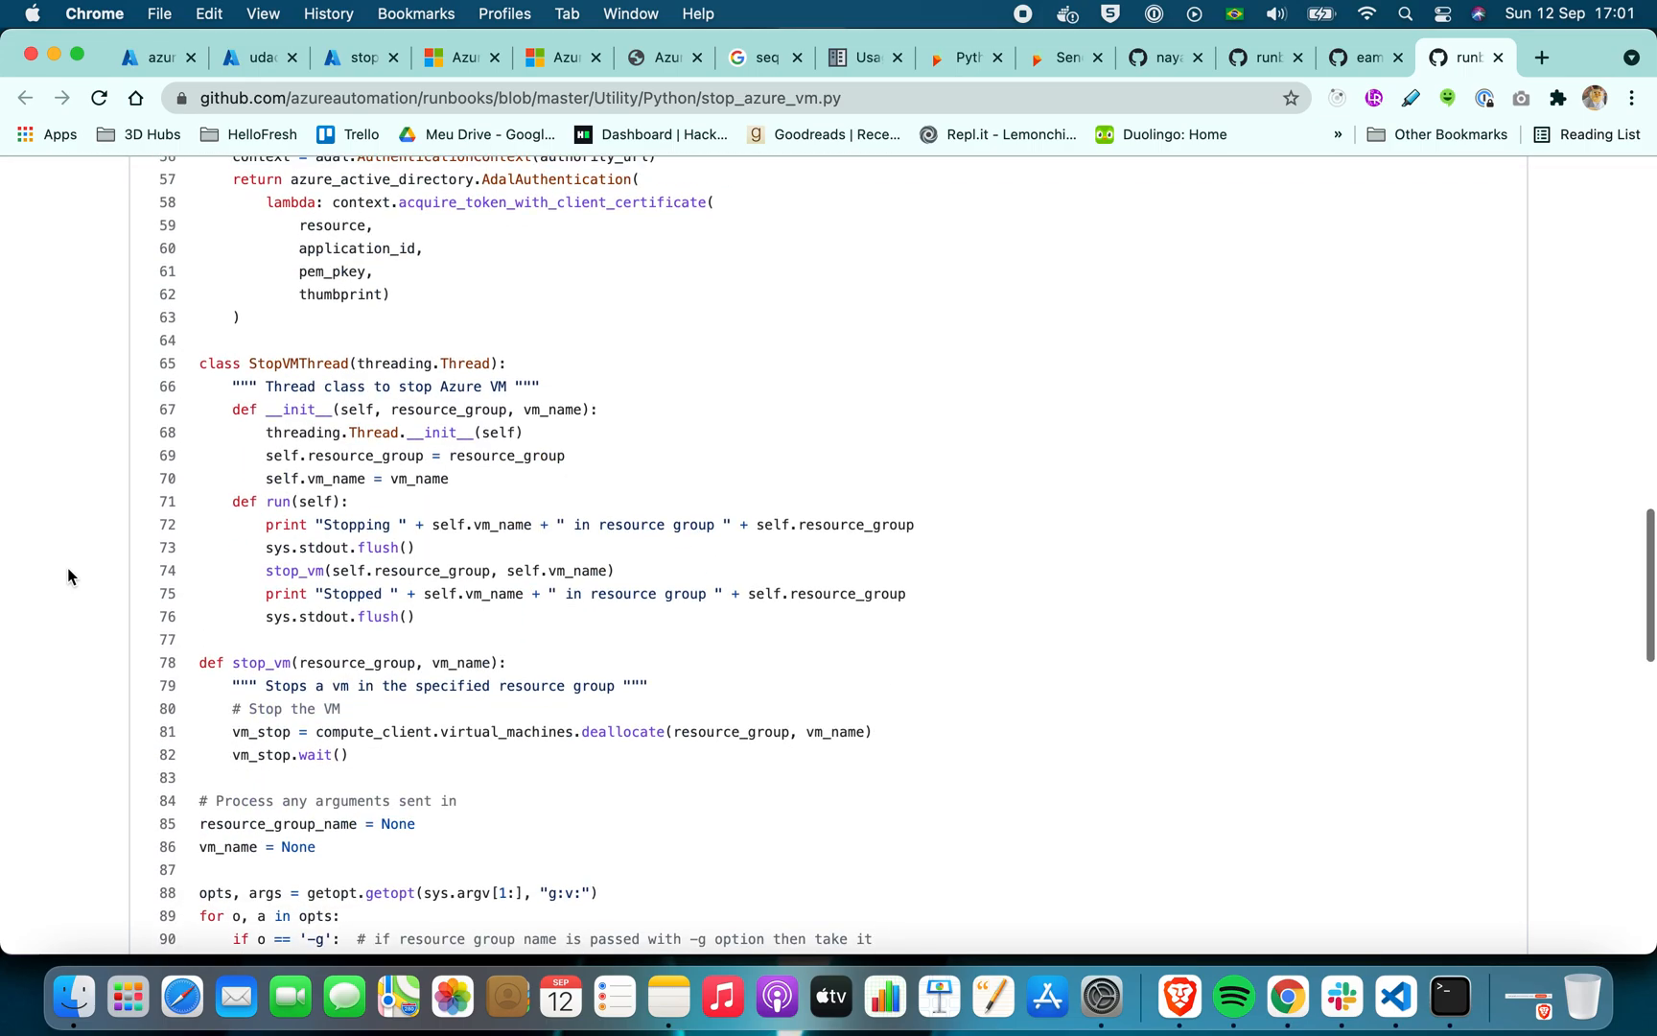
scroll(68, 578, down, 8)
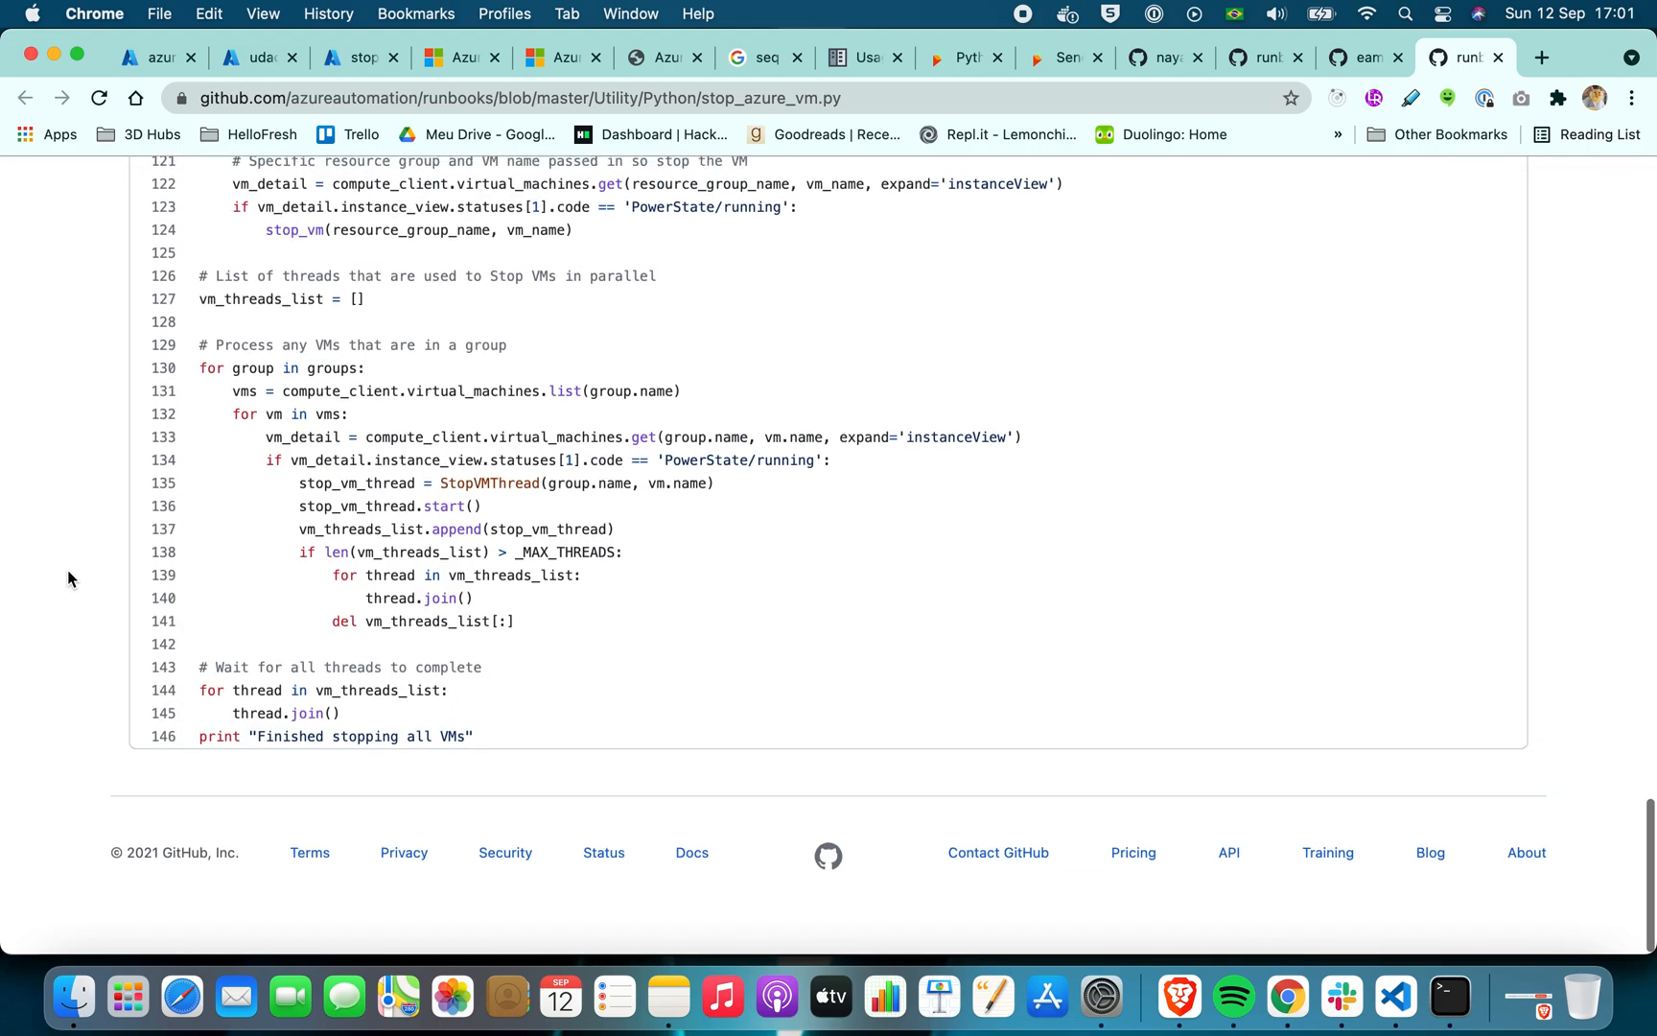
Switch to Visual Studio Code and look through the project's setup-script.sh, cloud-init.txt and main.py files
click(1396, 997)
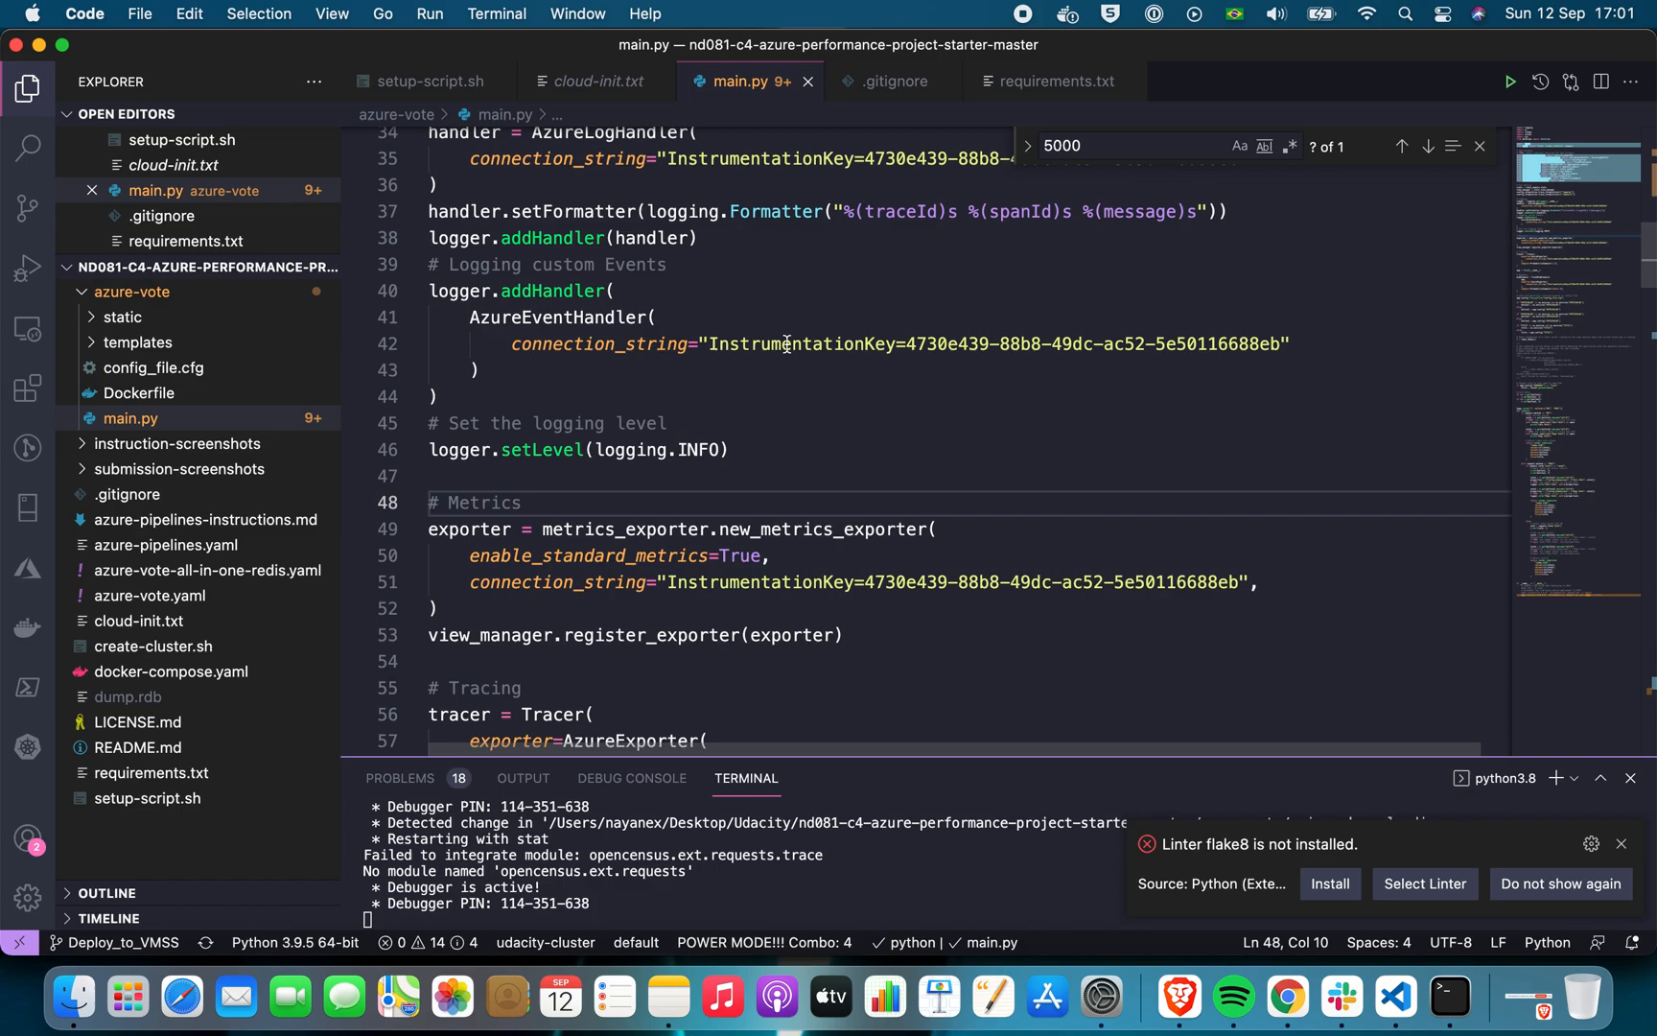
click(432, 84)
click(602, 82)
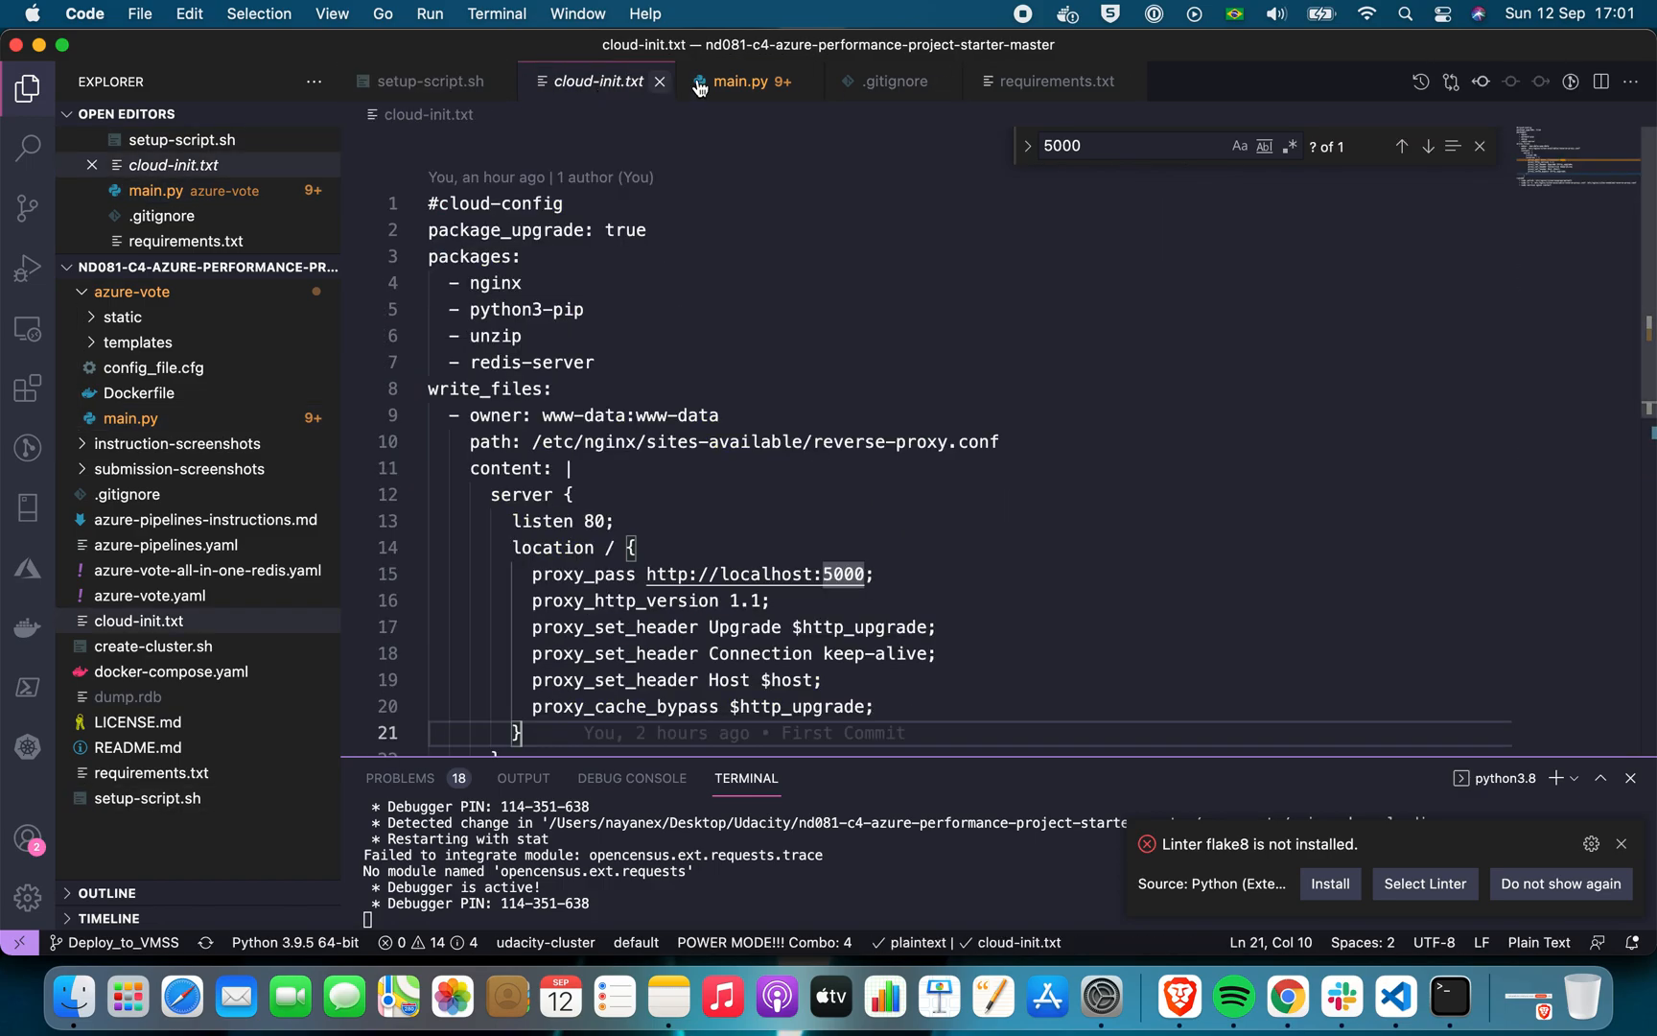
click(743, 80)
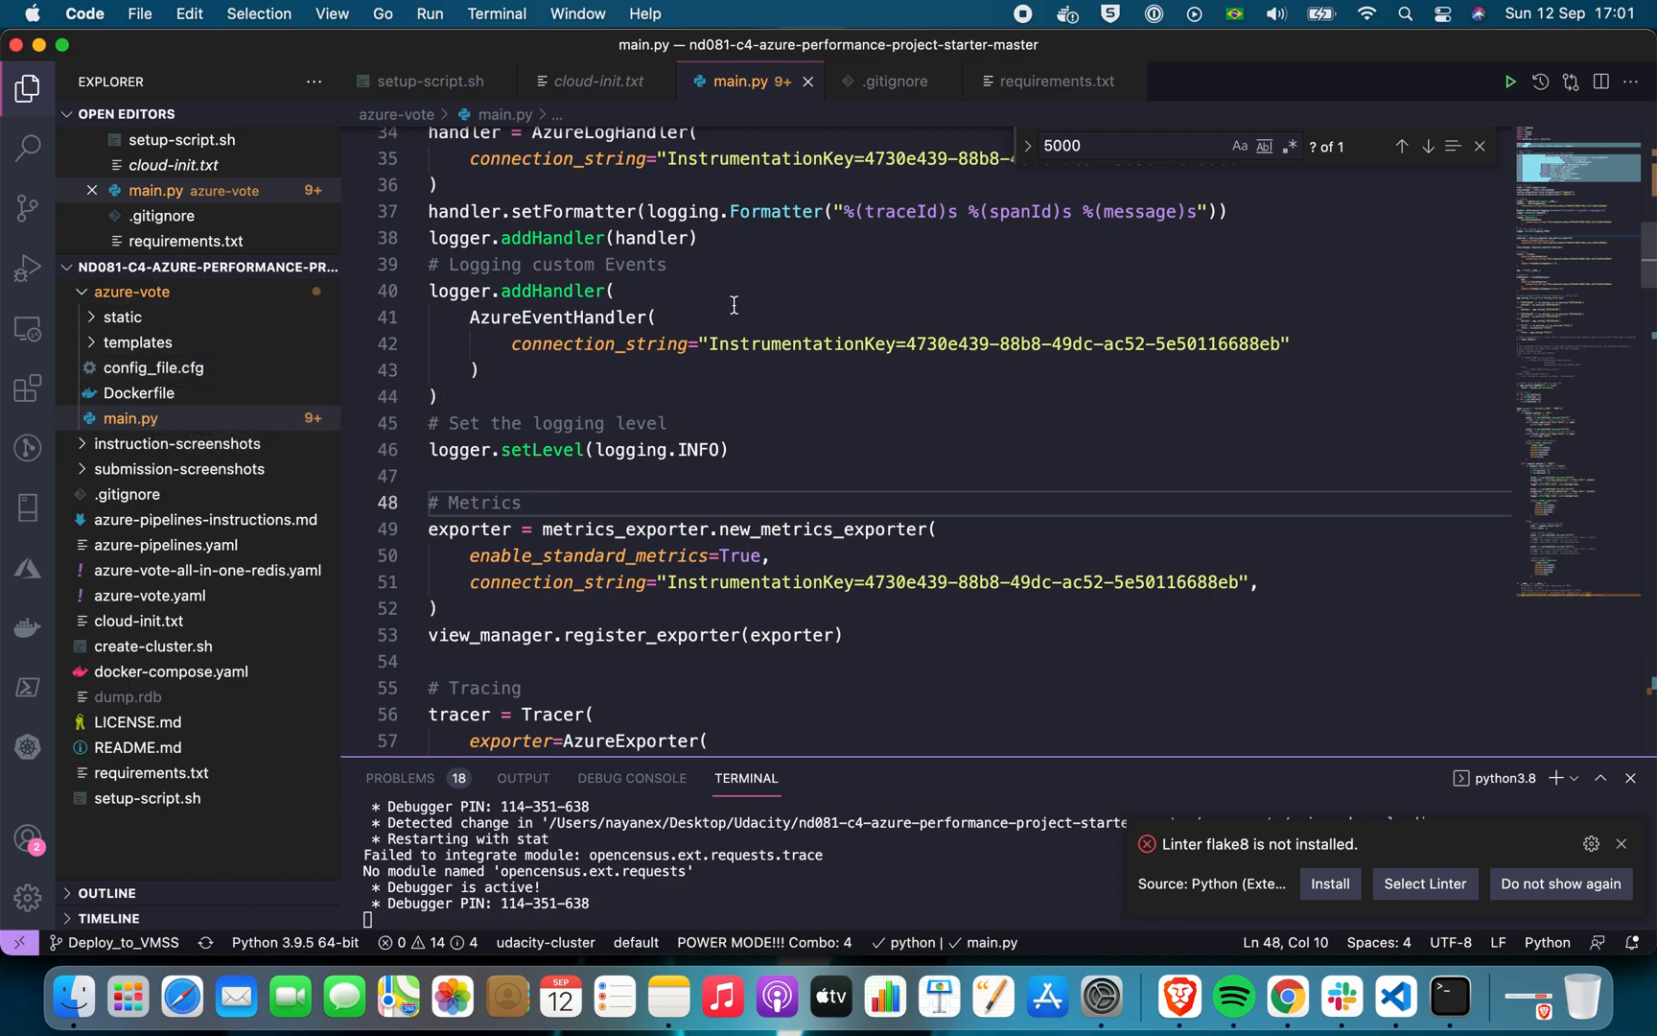
click(792, 316)
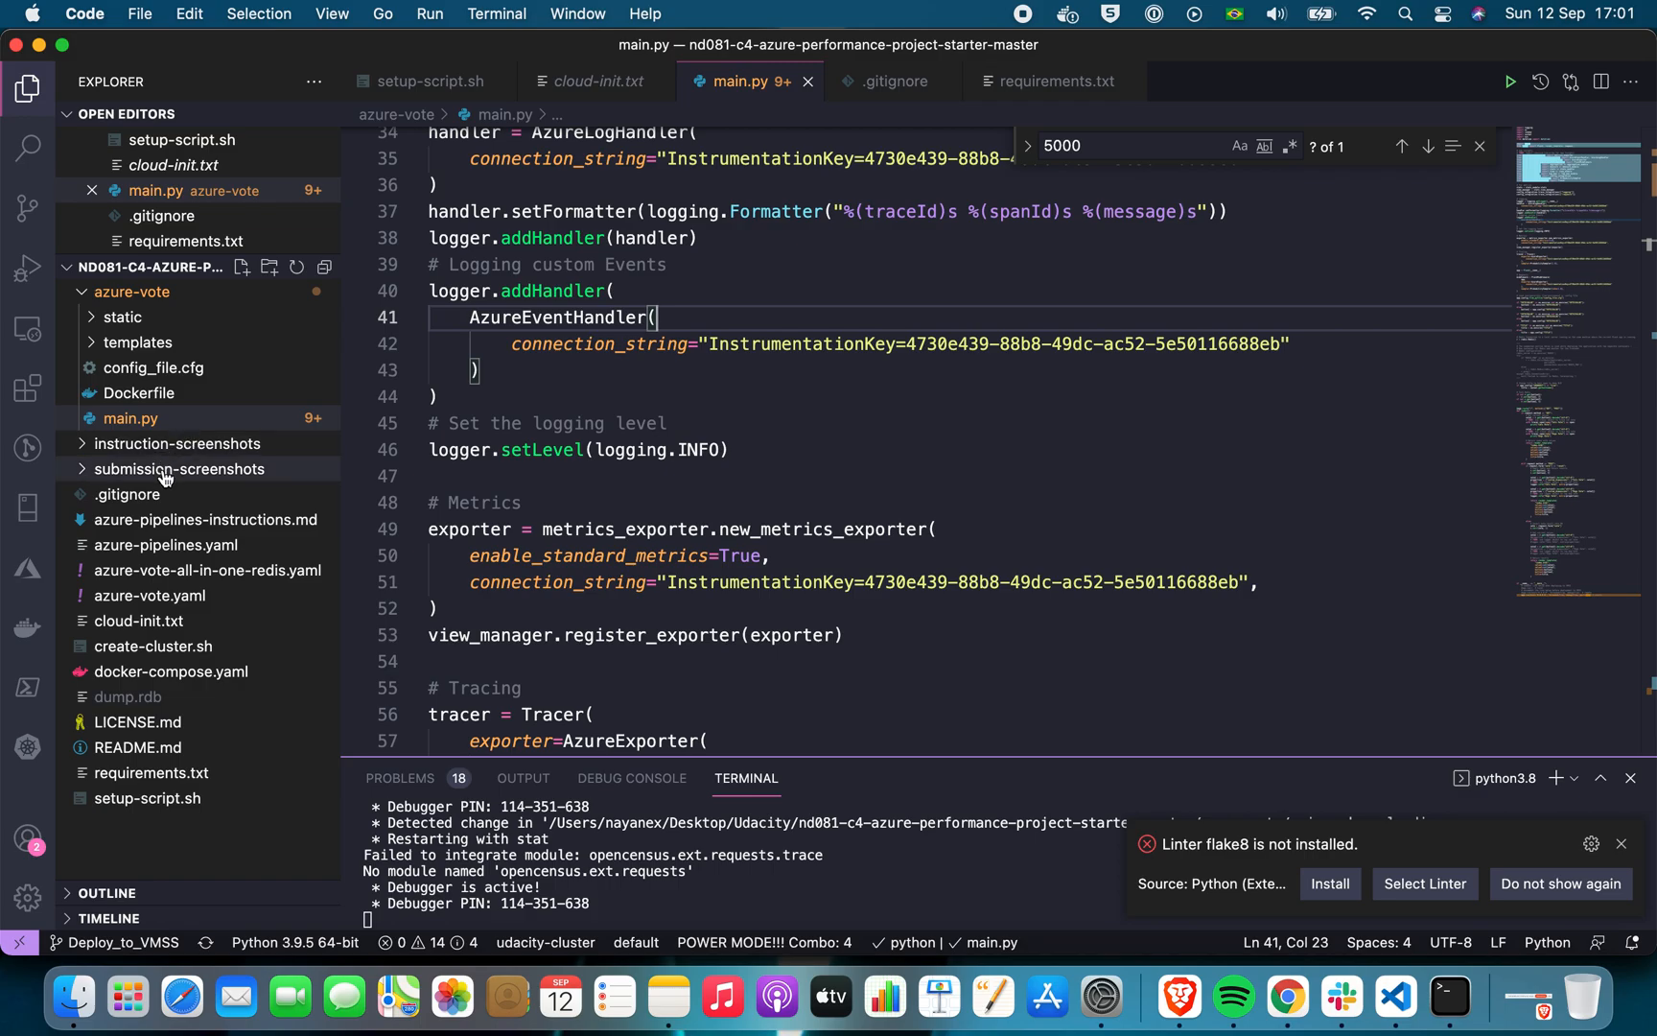
Switch back to Brave and look through azure-vote/main.py on the Deploy_to_VMSS branch of vote-app-az-jammers
click(1291, 1008)
click(1179, 997)
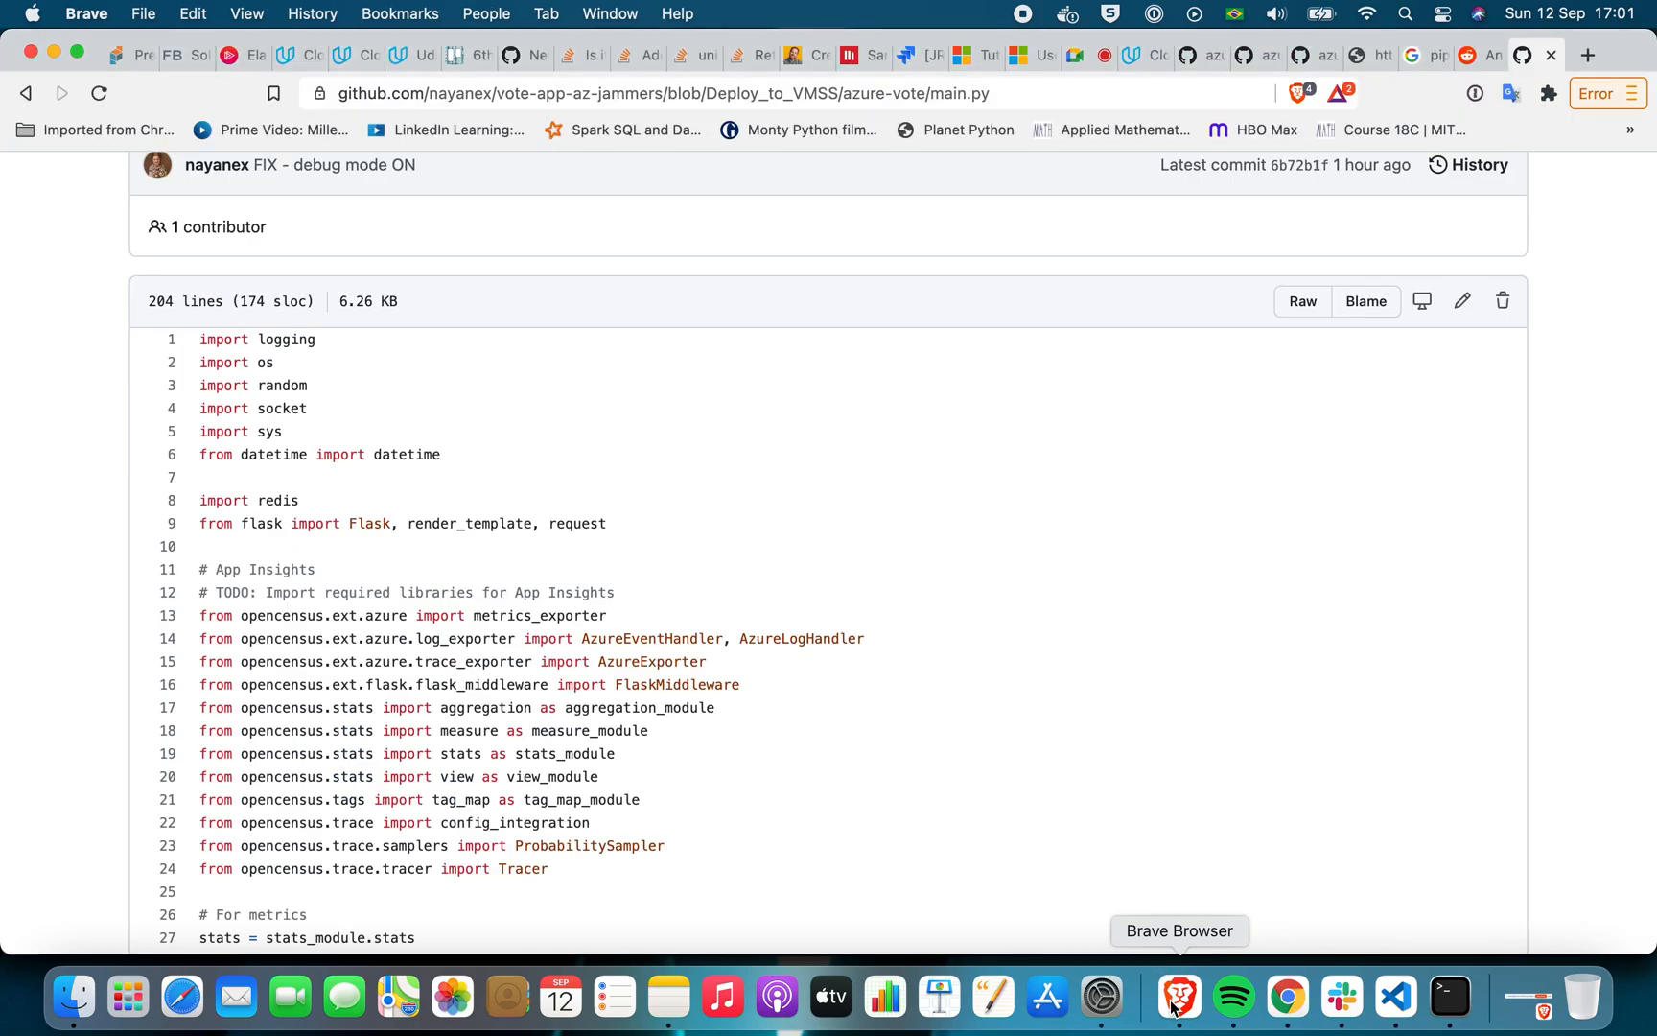
scroll(1067, 538, down, 20)
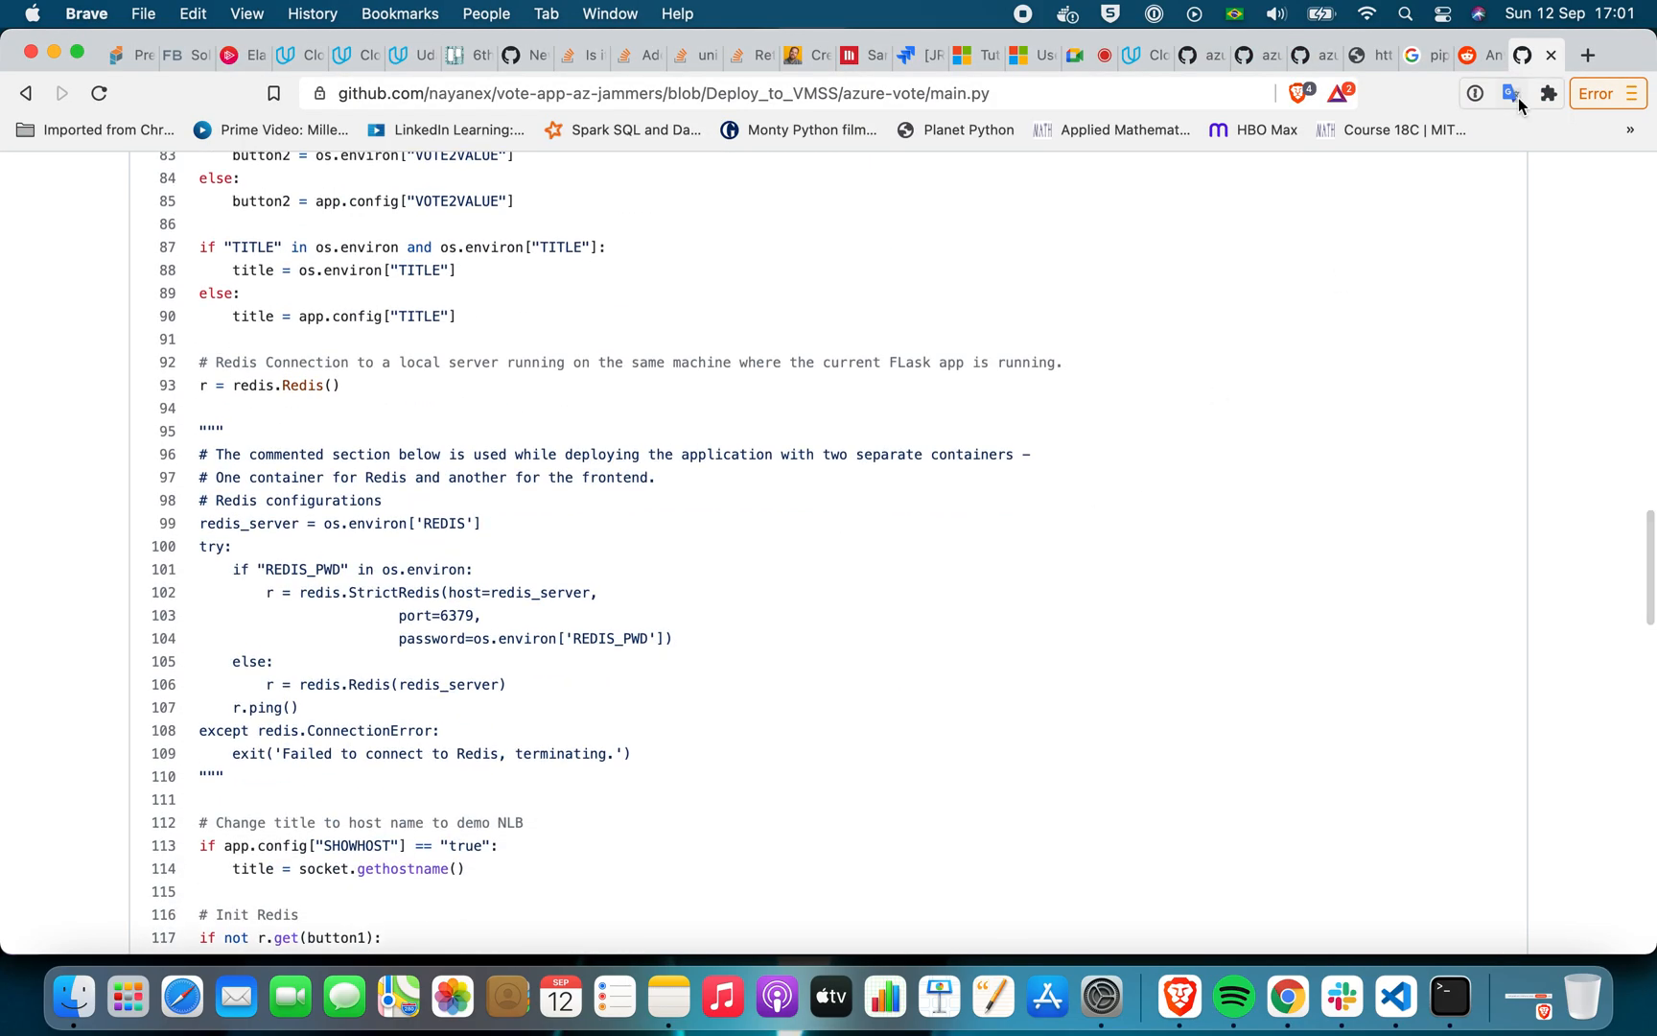
Switch to Chrome and search stop_azure_vm.py for "deal", going on to the deallocate call in the stop_vm function
click(1288, 997)
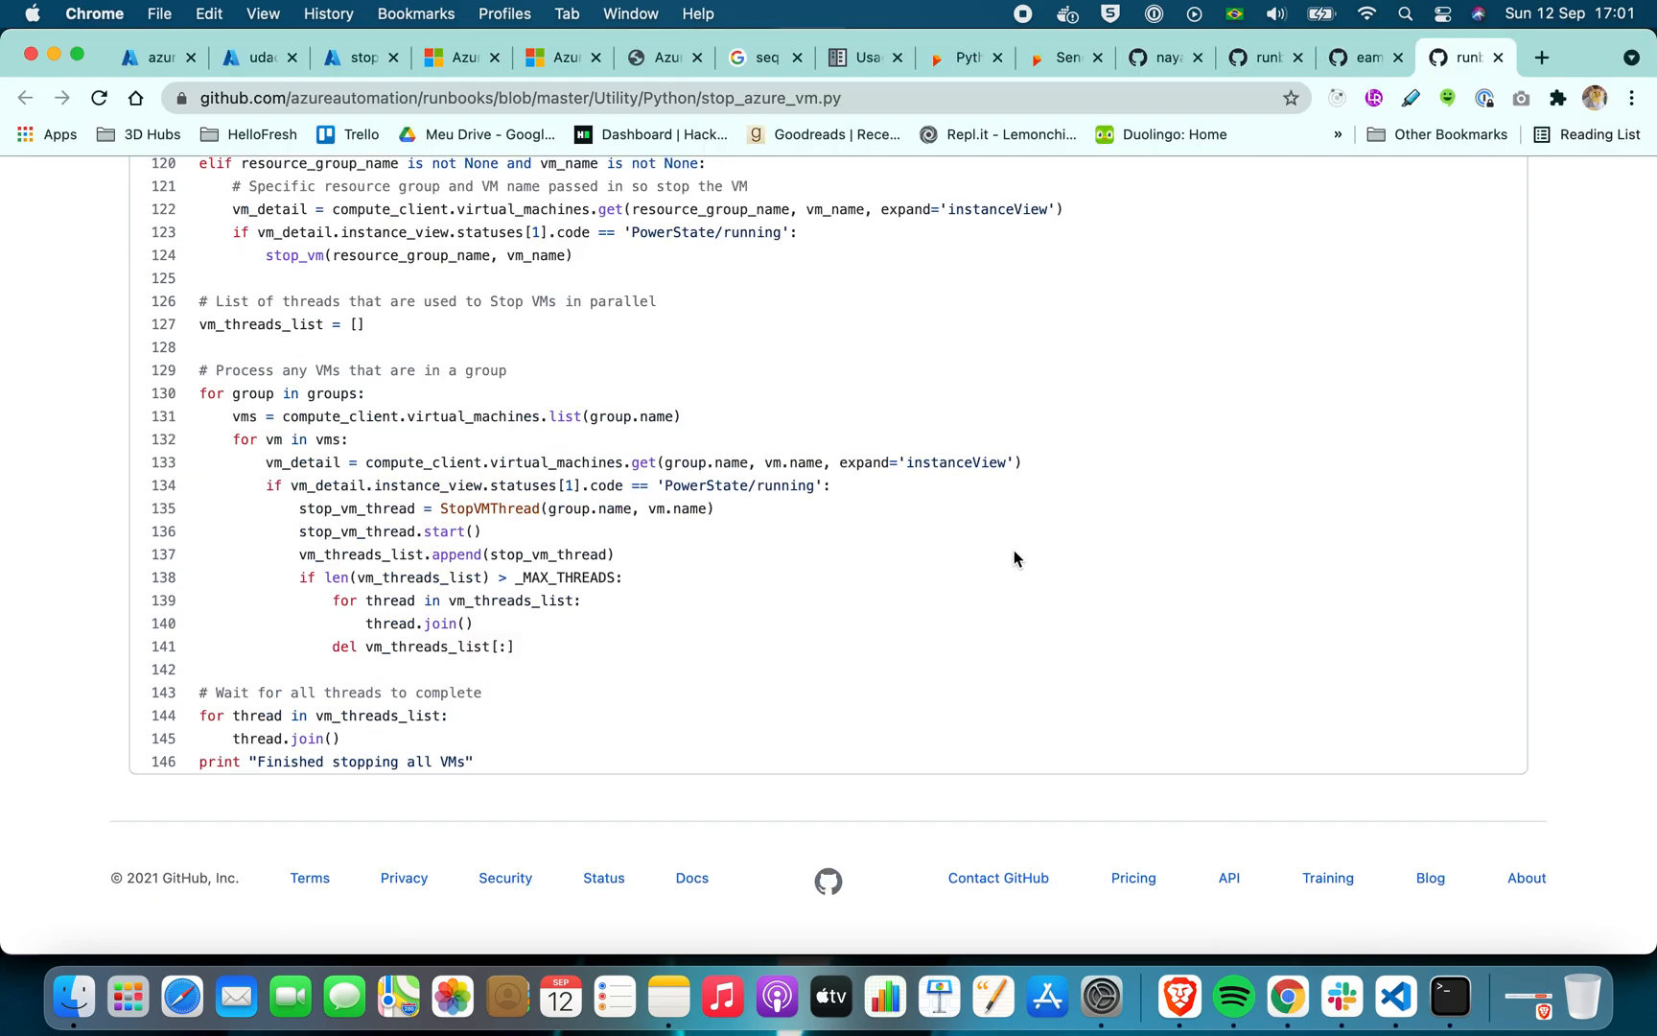
key(super+f)
text(deal)
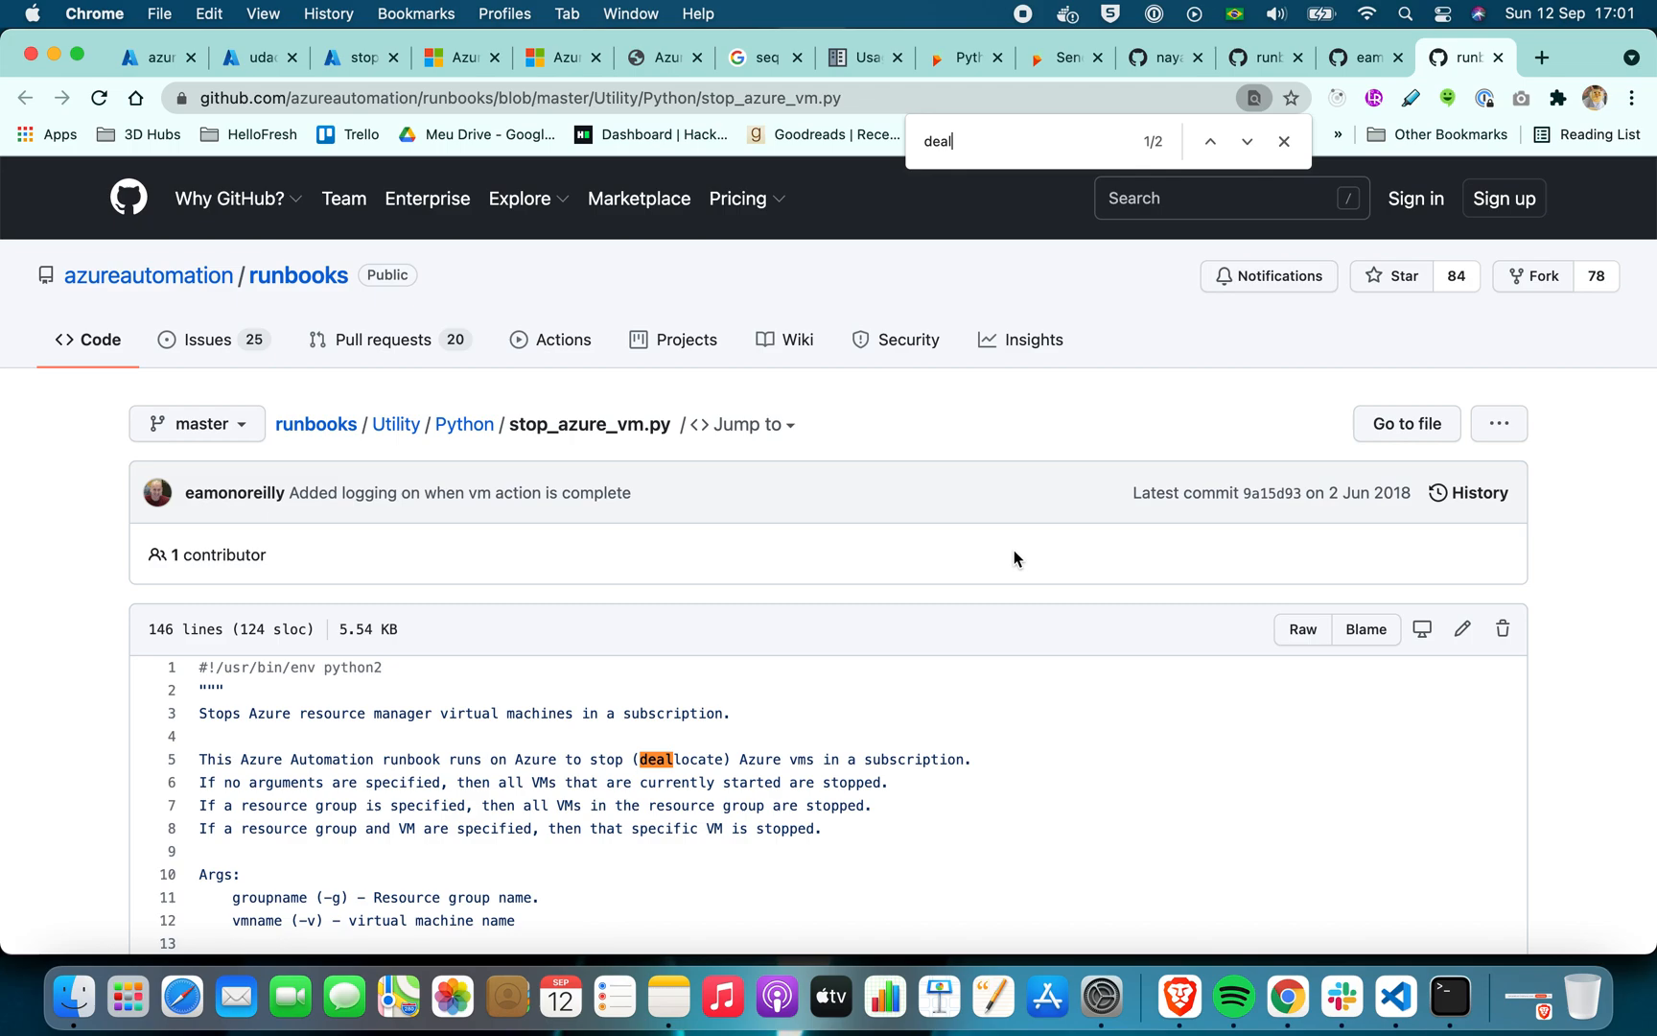
key(Return)
scroll(877, 579, down, 3)
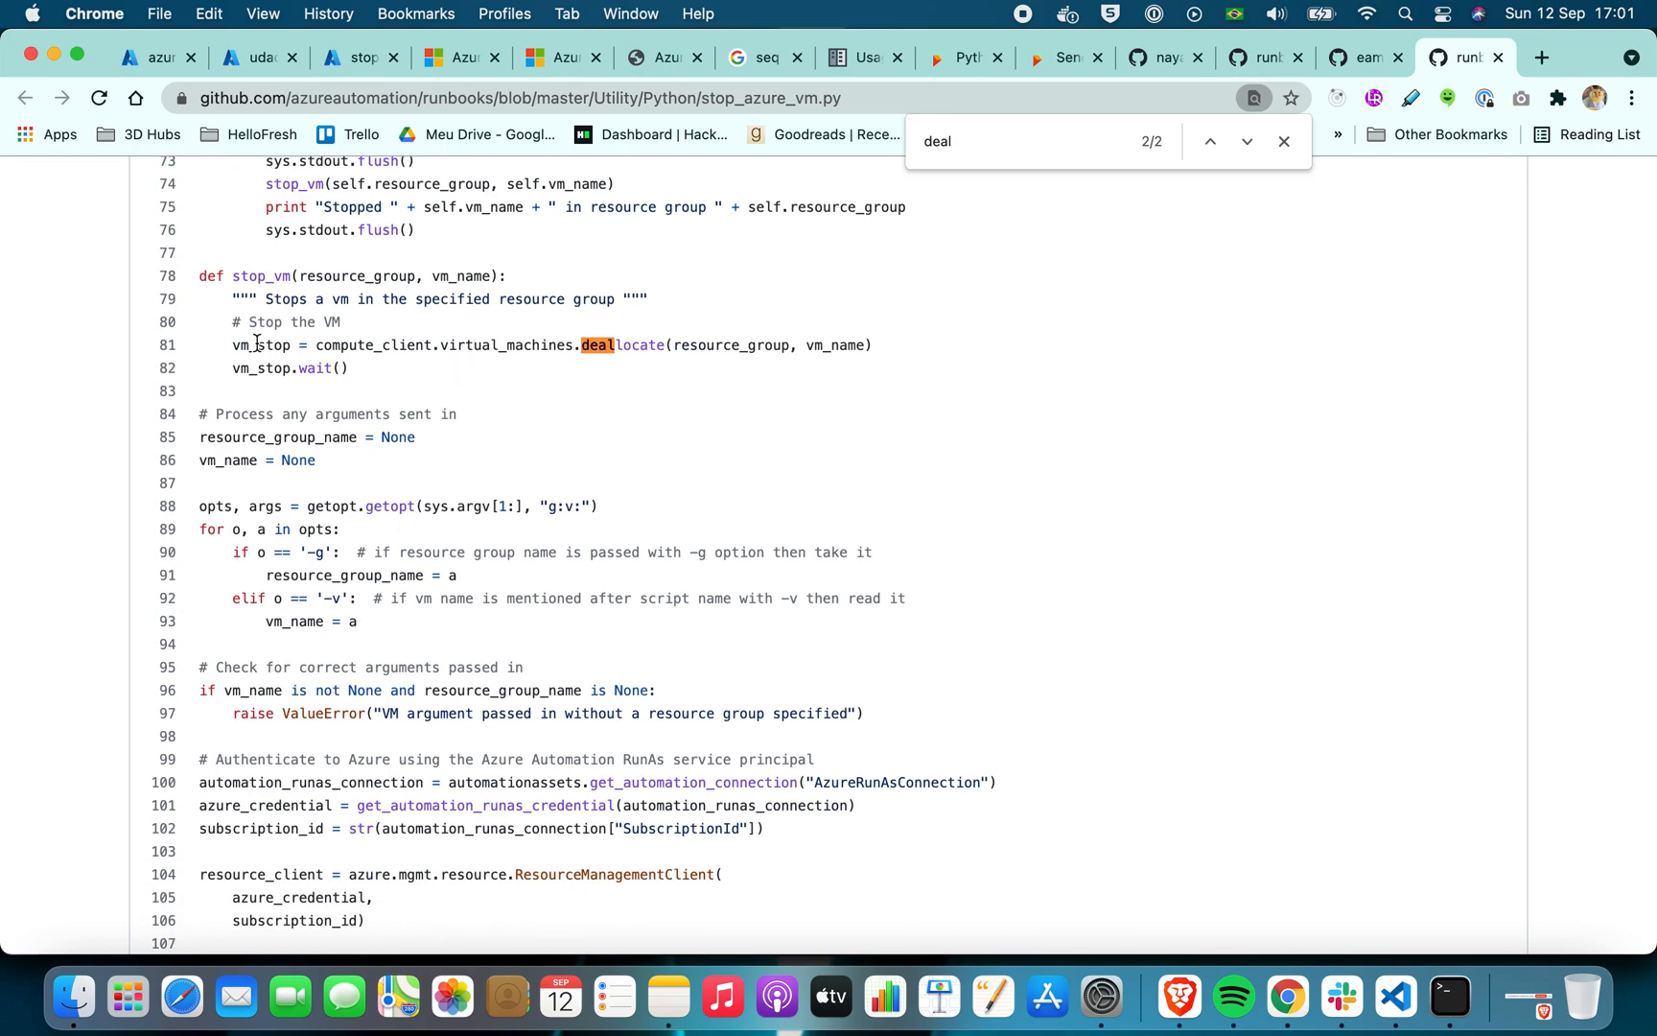
Switch to Brave, open stop_azure_vmss.py from the azure-performance repository and search it for "deallo"
click(1182, 999)
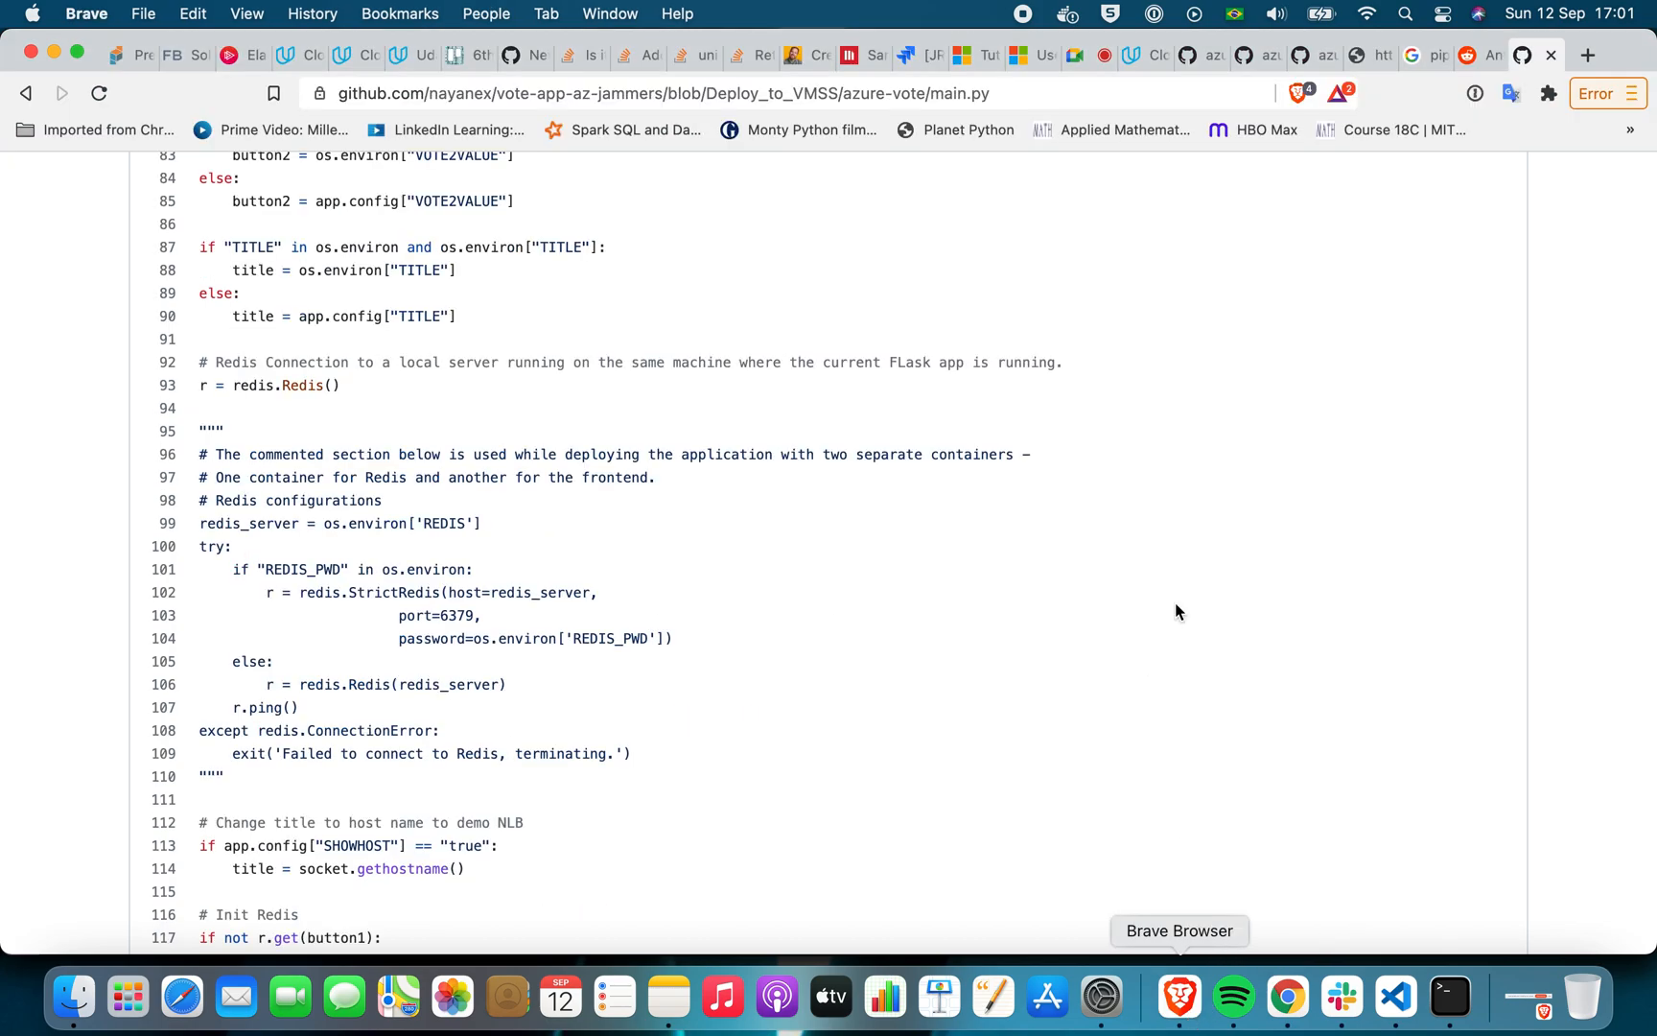
click(1196, 62)
click(1253, 57)
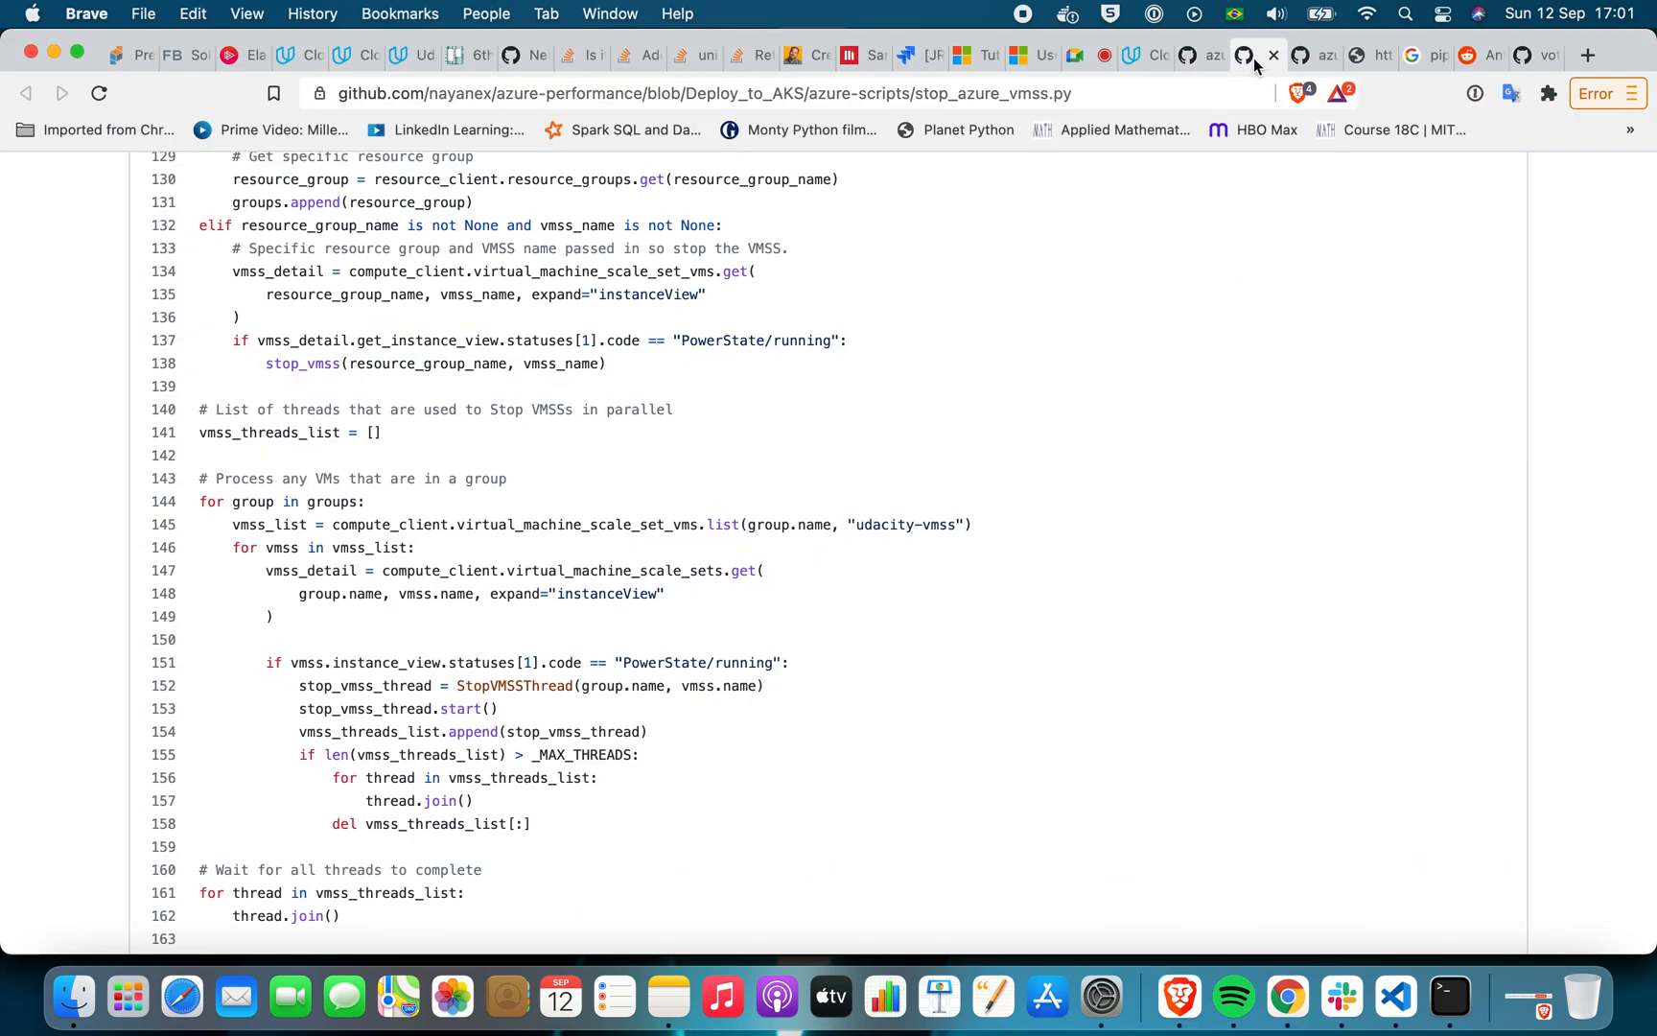
key(super+f)
text(deallo)
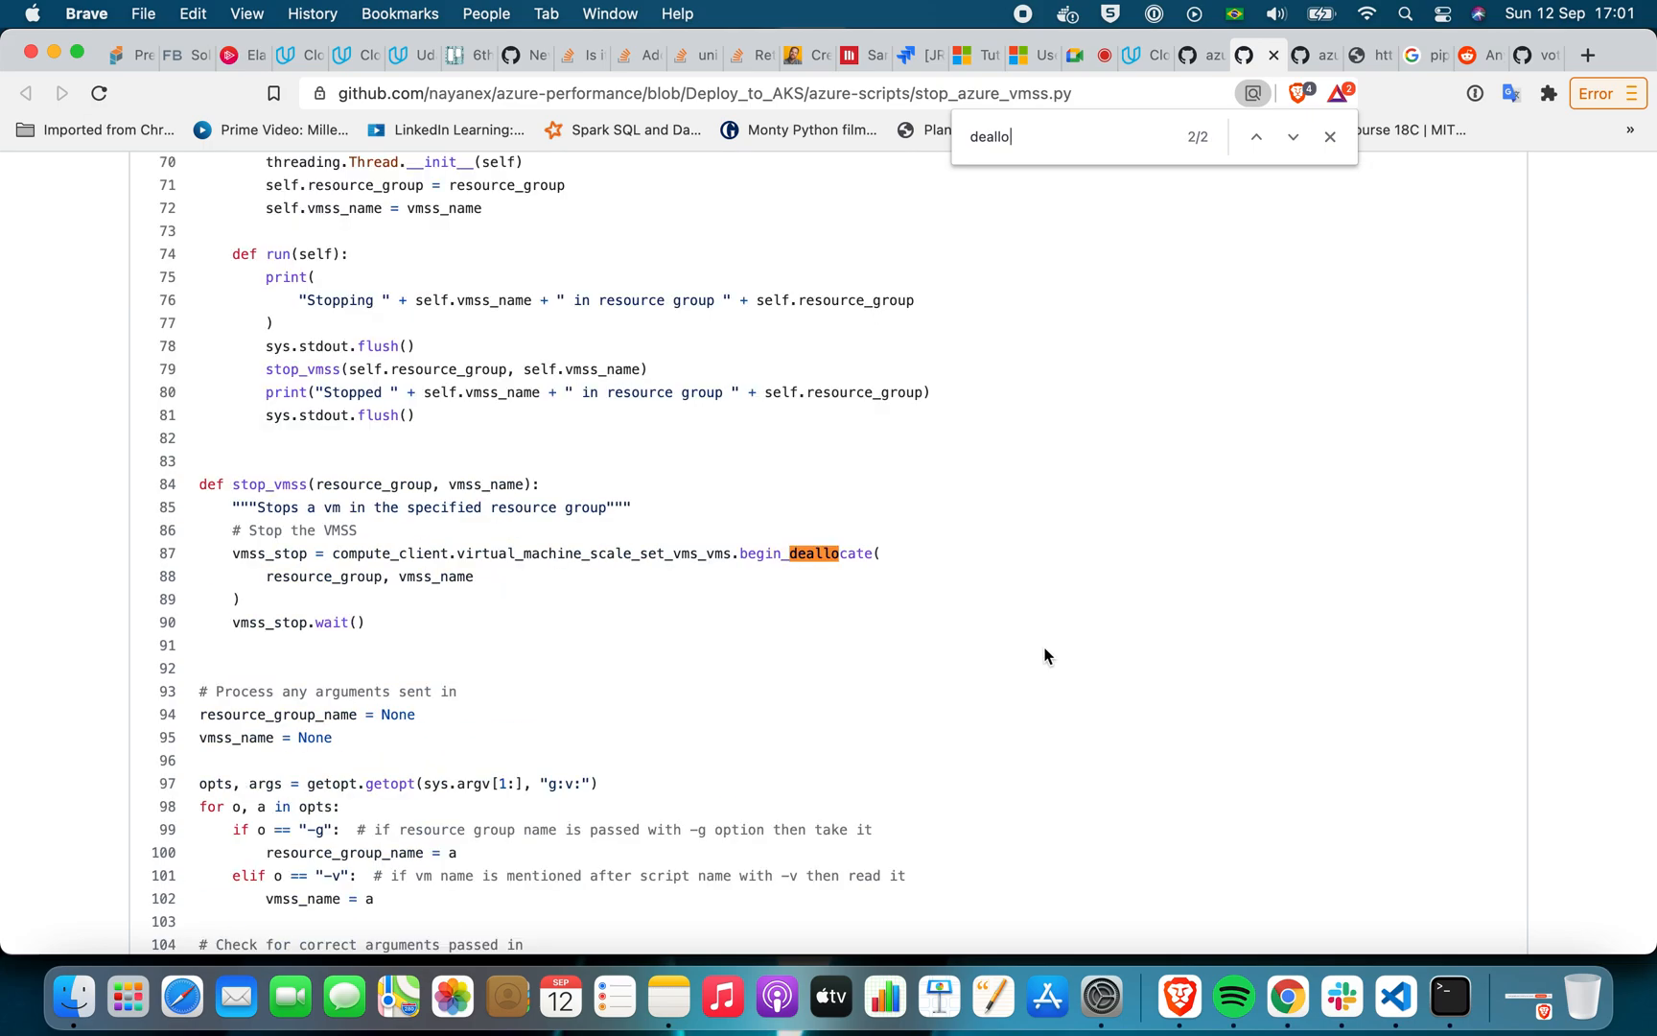
Examine the whole stop_vmss function in stop_azure_vmss.py, including its begin_deallocate call
scroll(1048, 657, down, 3)
drag(237, 317, 484, 337)
click(511, 317)
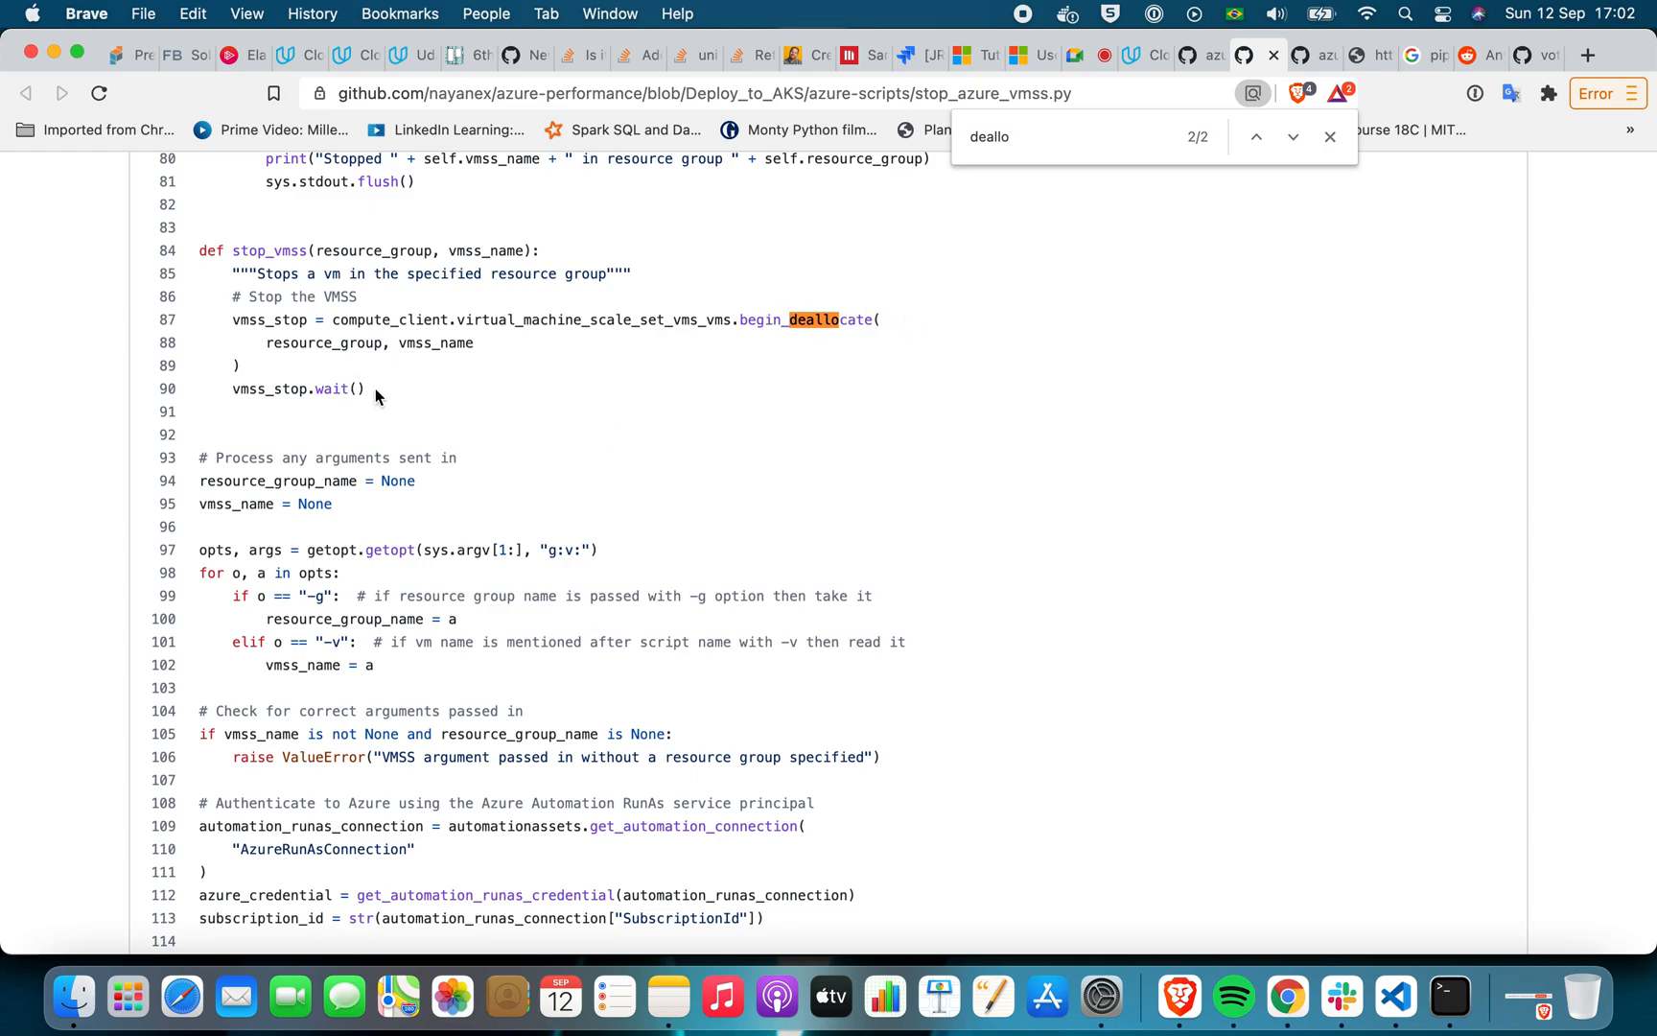
drag(200, 251, 388, 385)
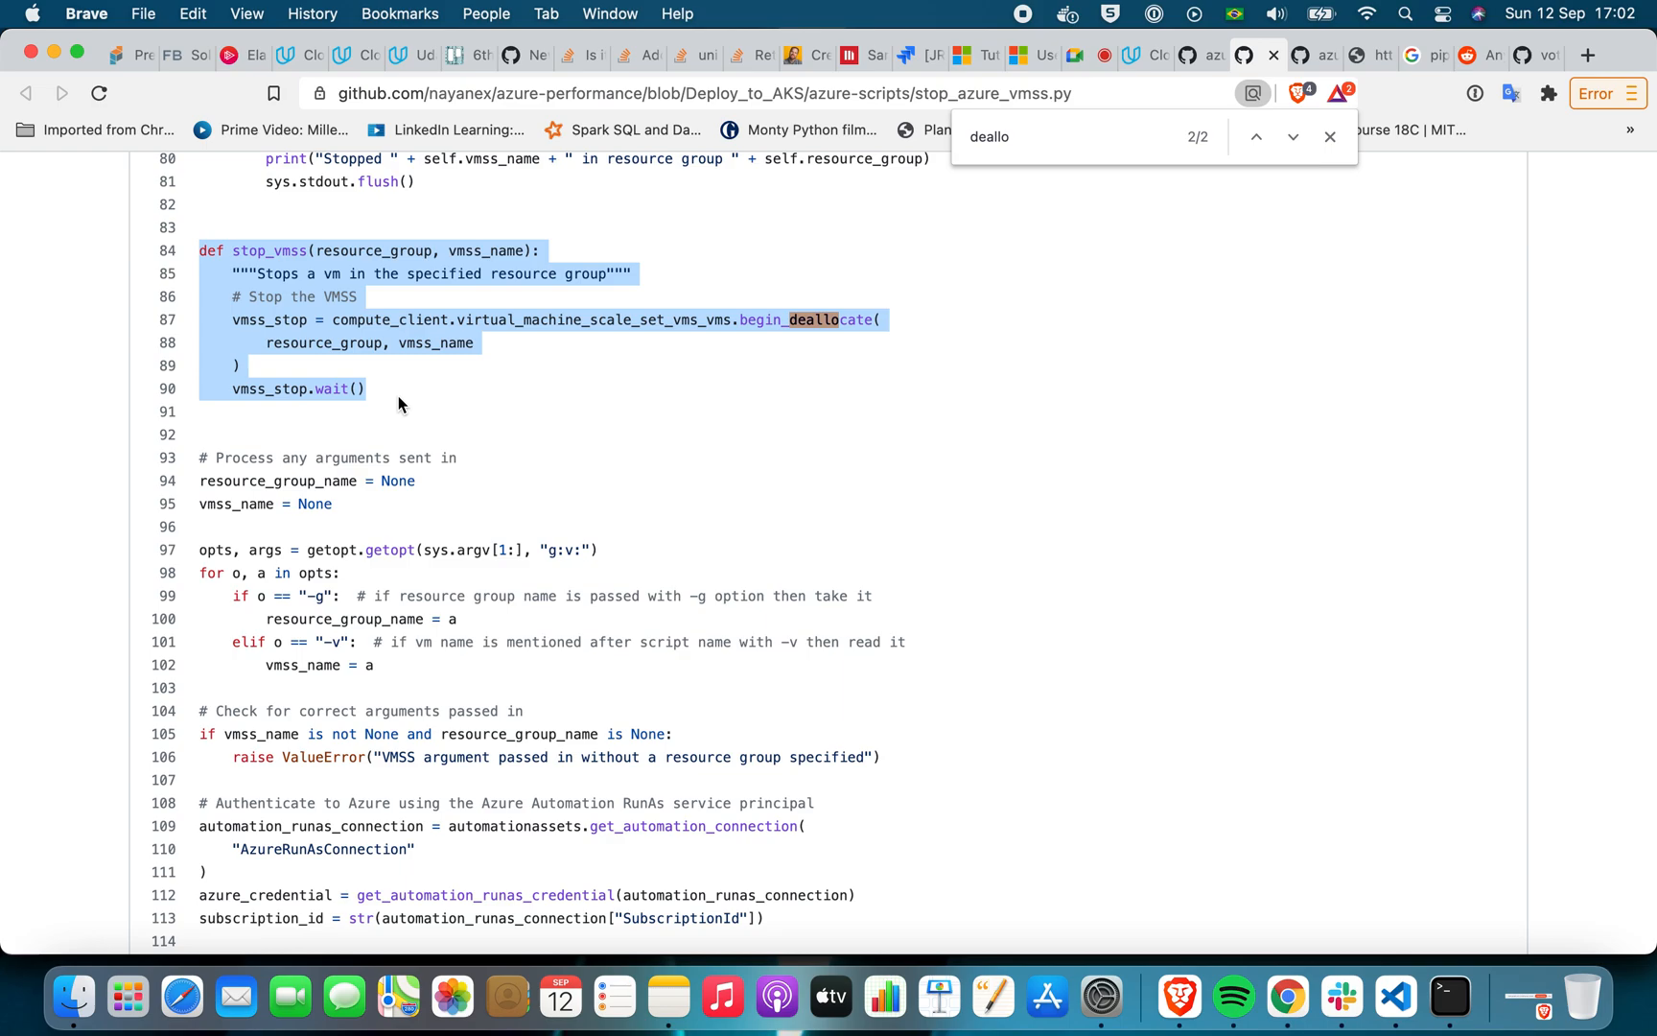
click(399, 404)
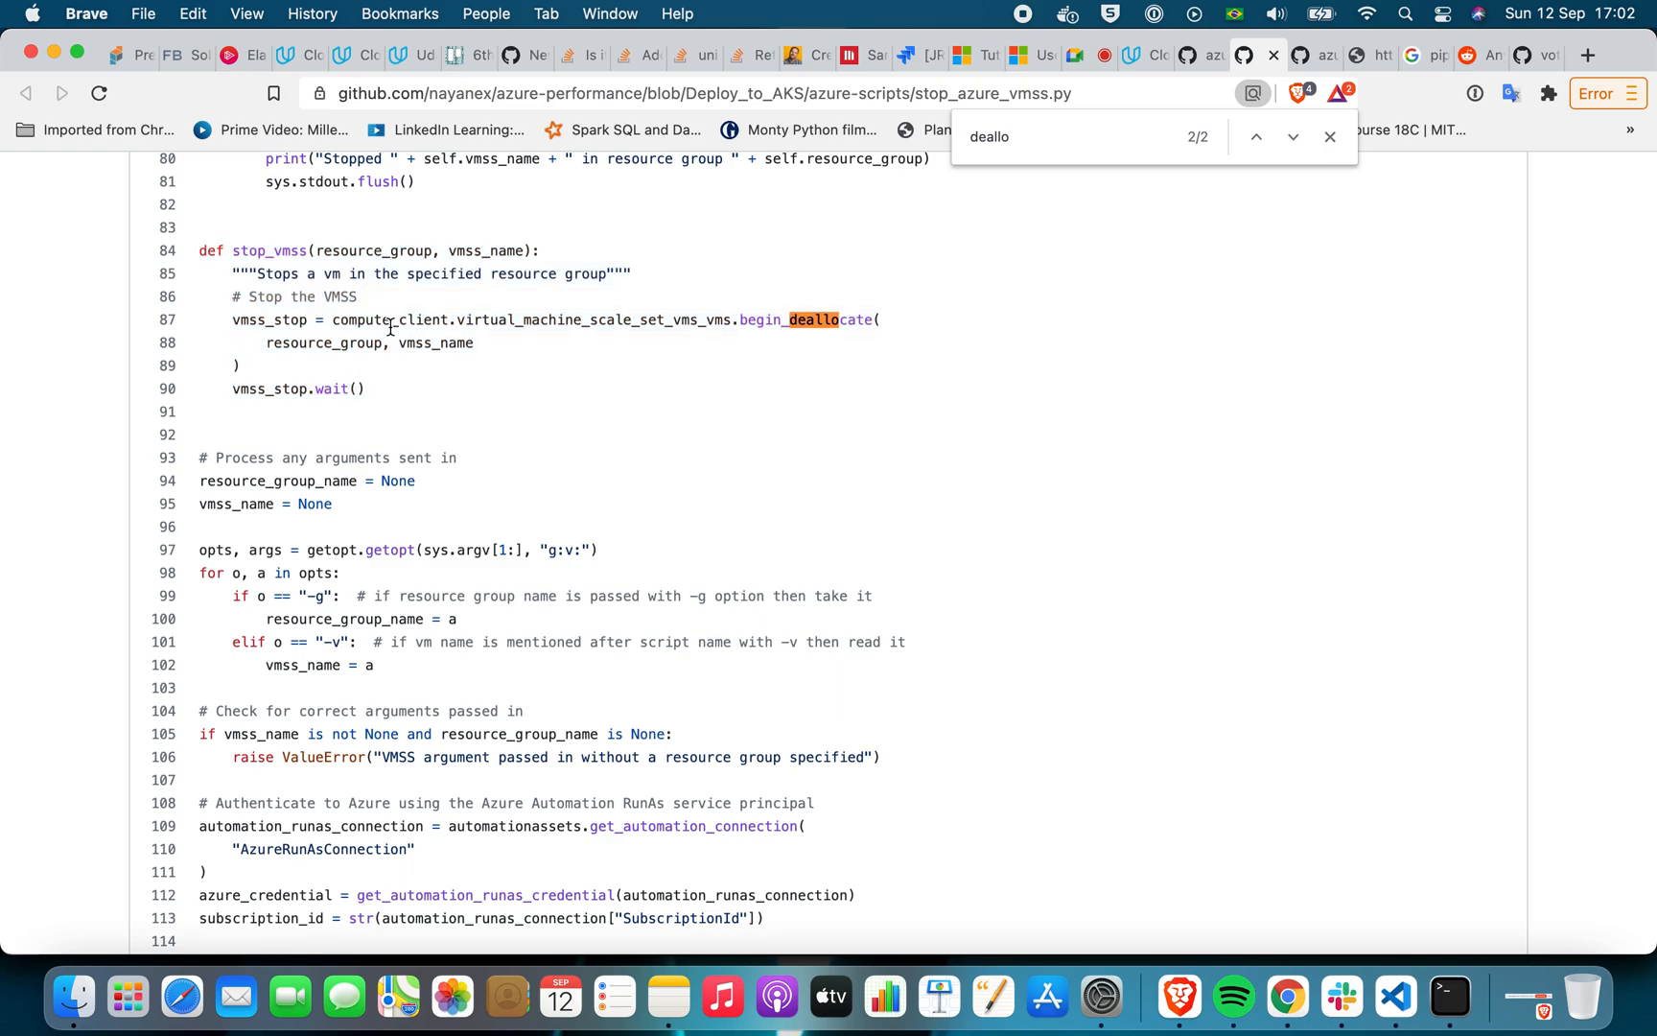
Read the imports, credential function, StopVMSSThread class and argument handling in stop_azure_vmss.py, ending back at stop_vmss
scroll(472, 380, down, 10)
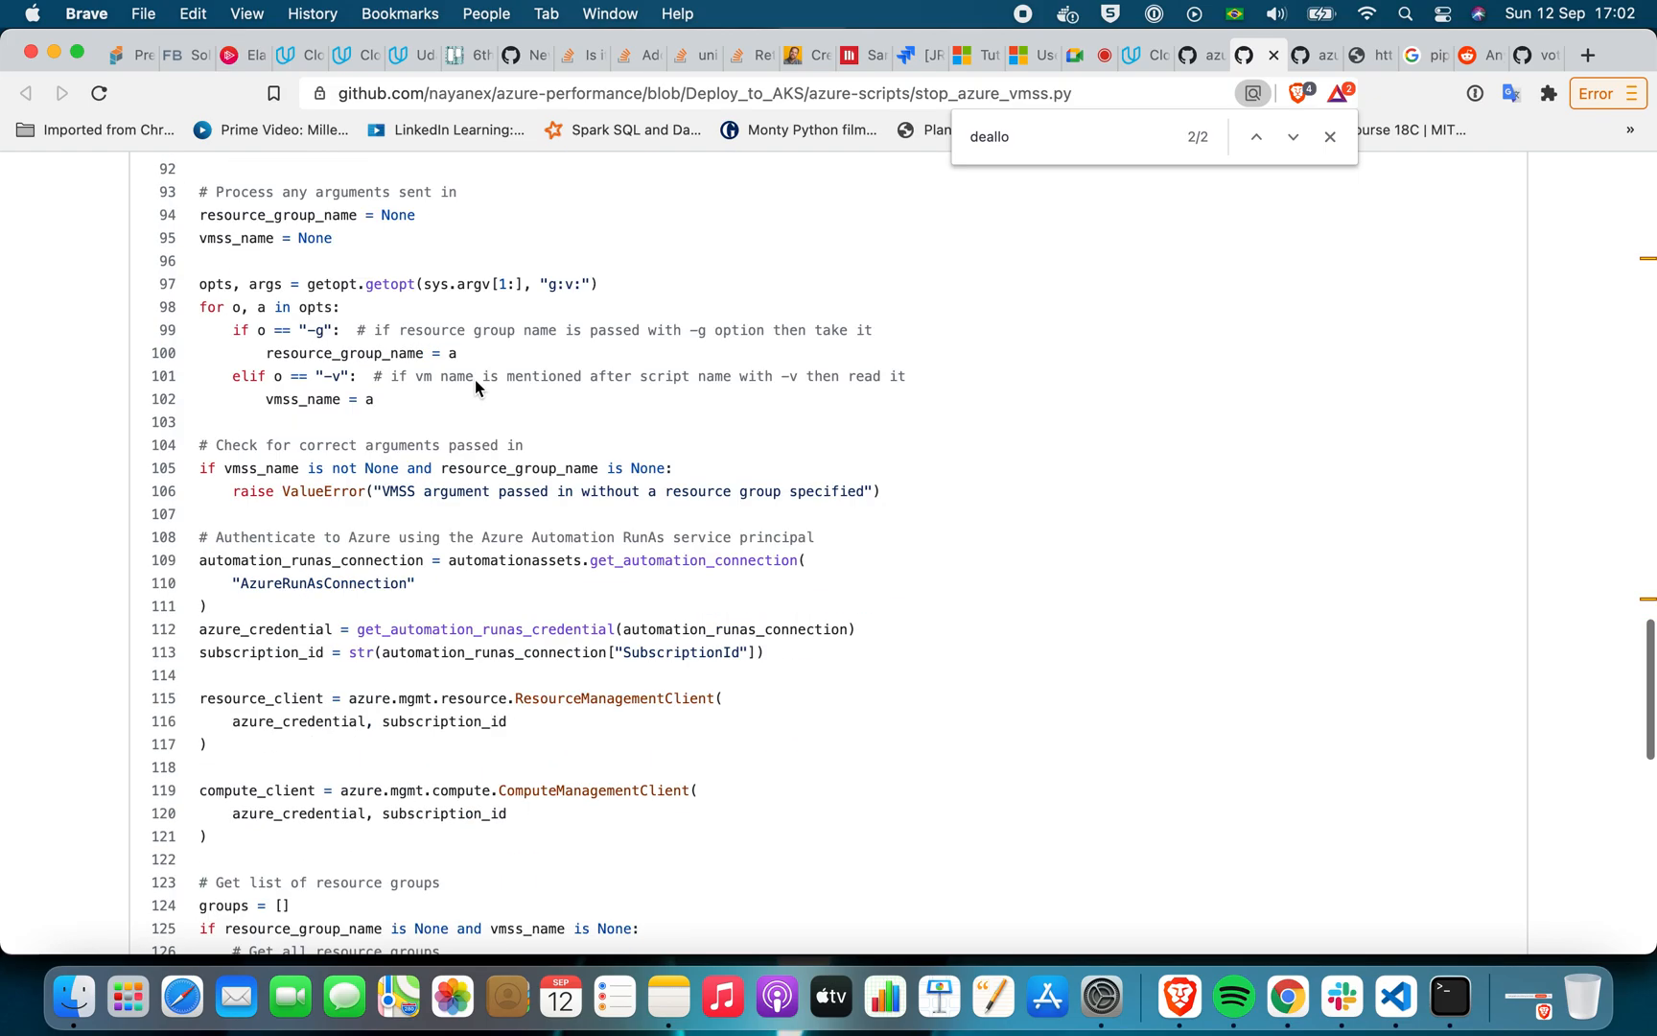
scroll(475, 380, down, 3)
scroll(475, 380, up, 20)
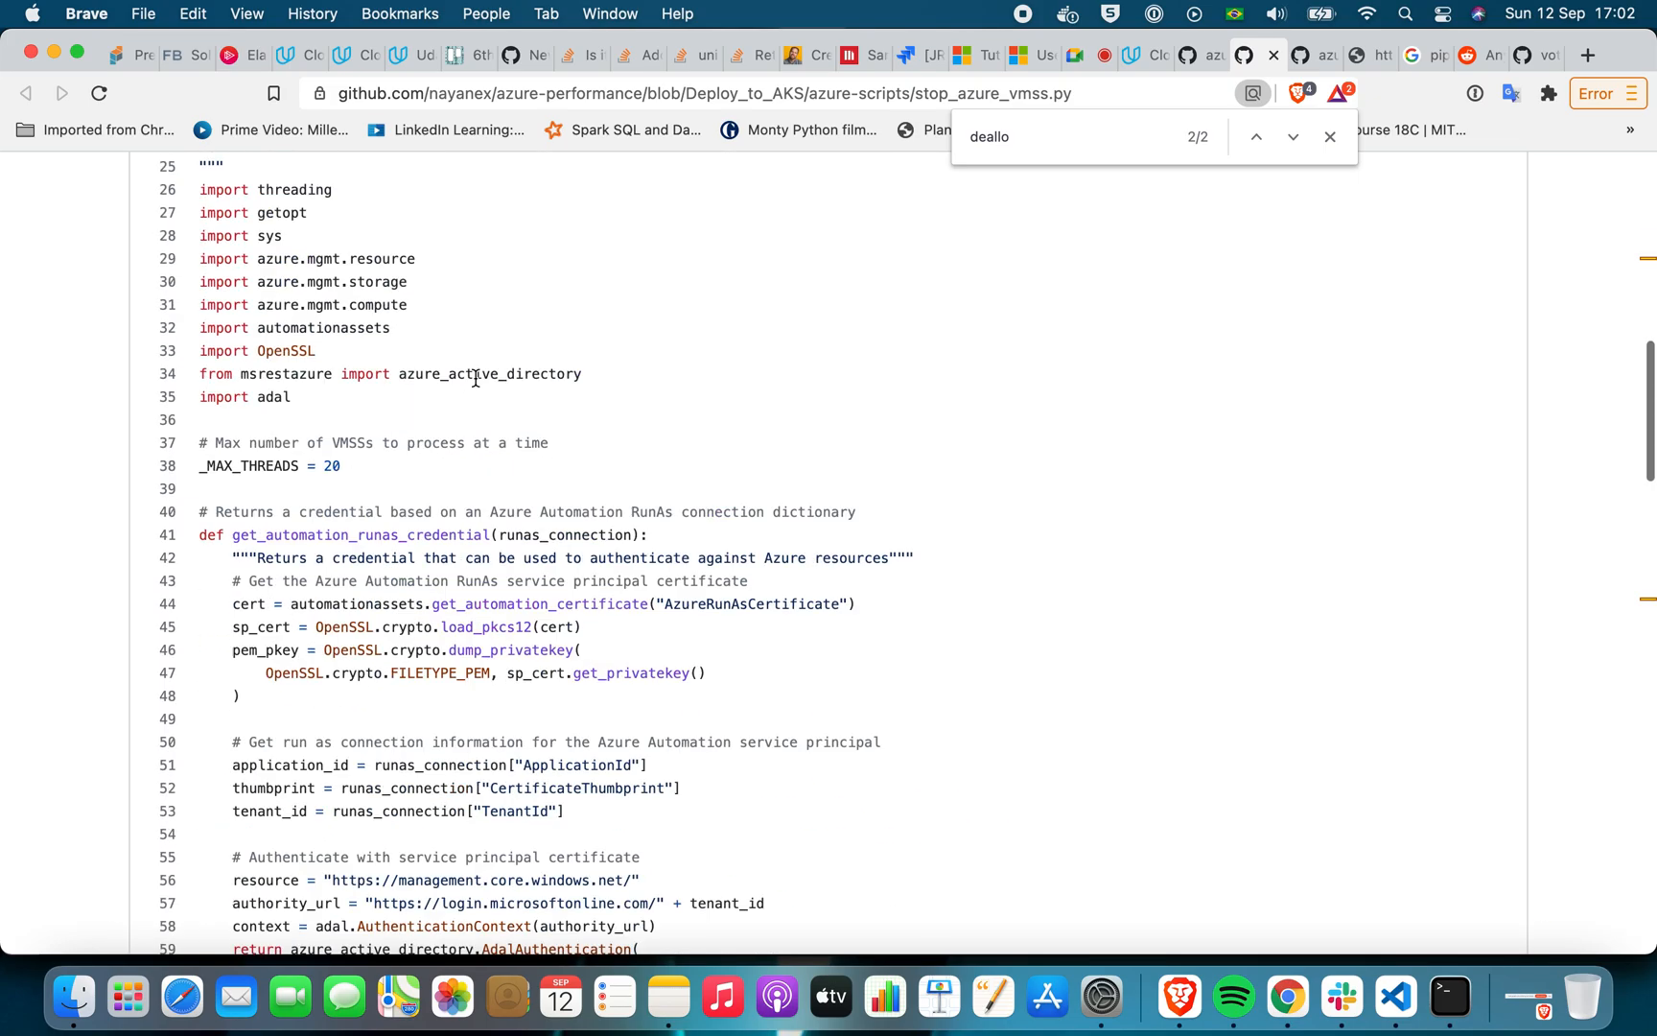
scroll(474, 383, down, 18)
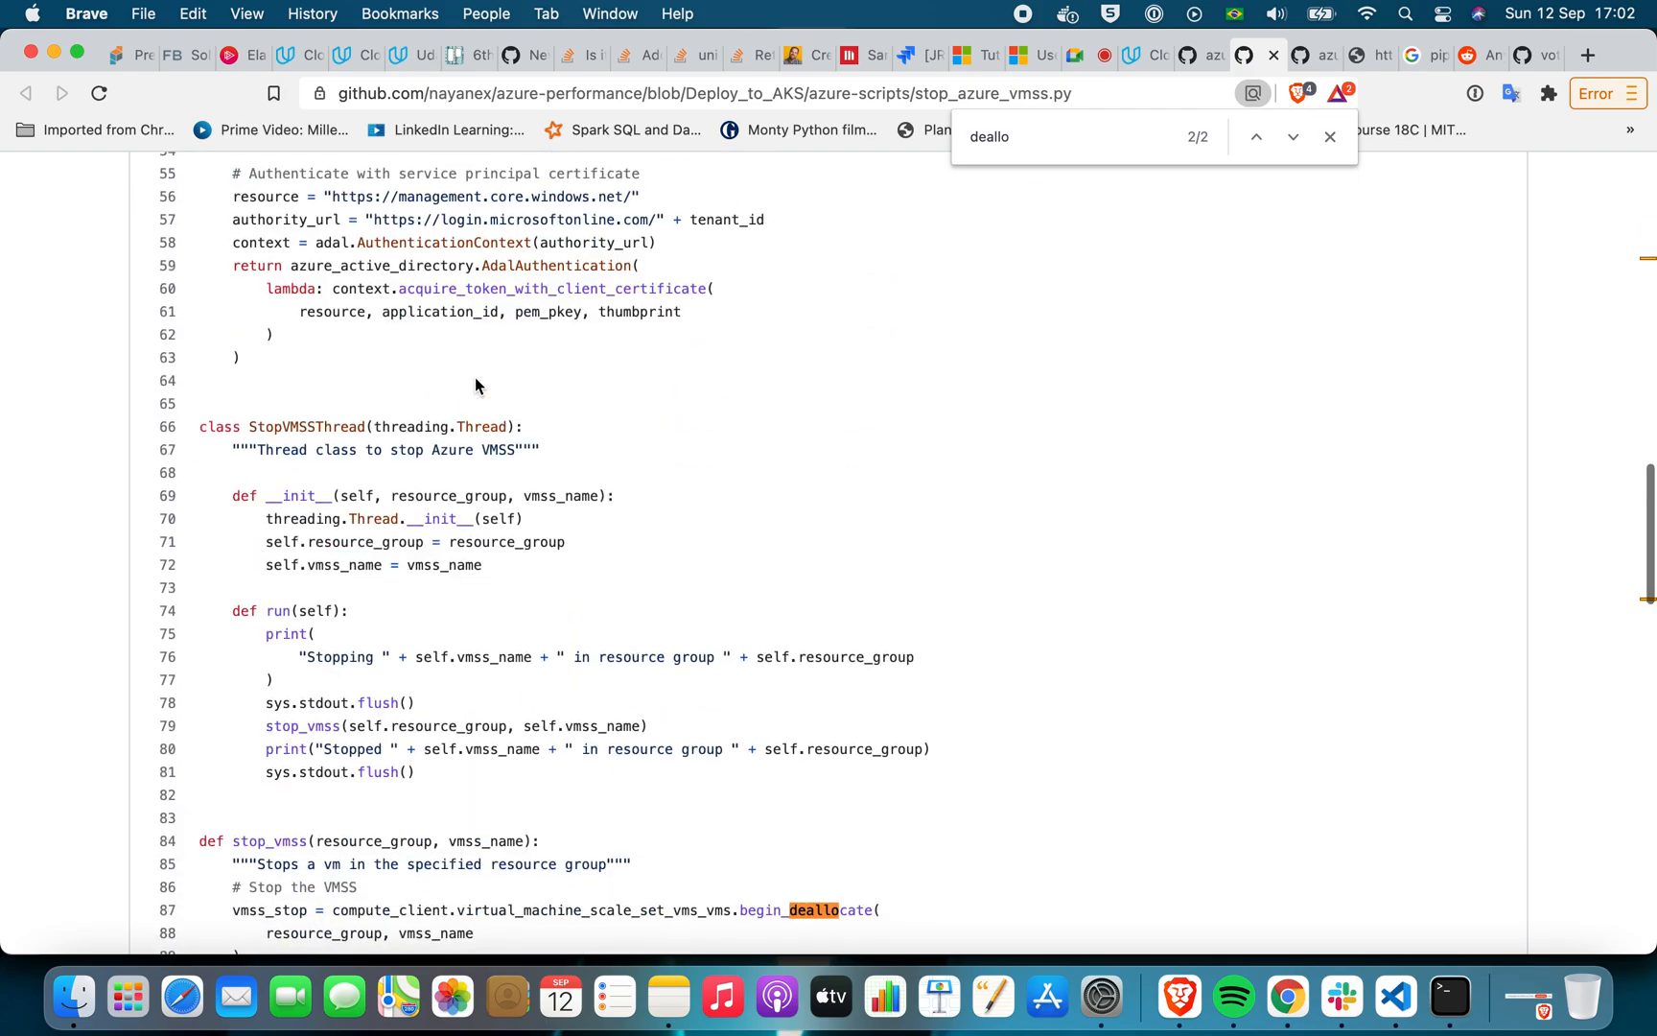
scroll(475, 380, down, 5)
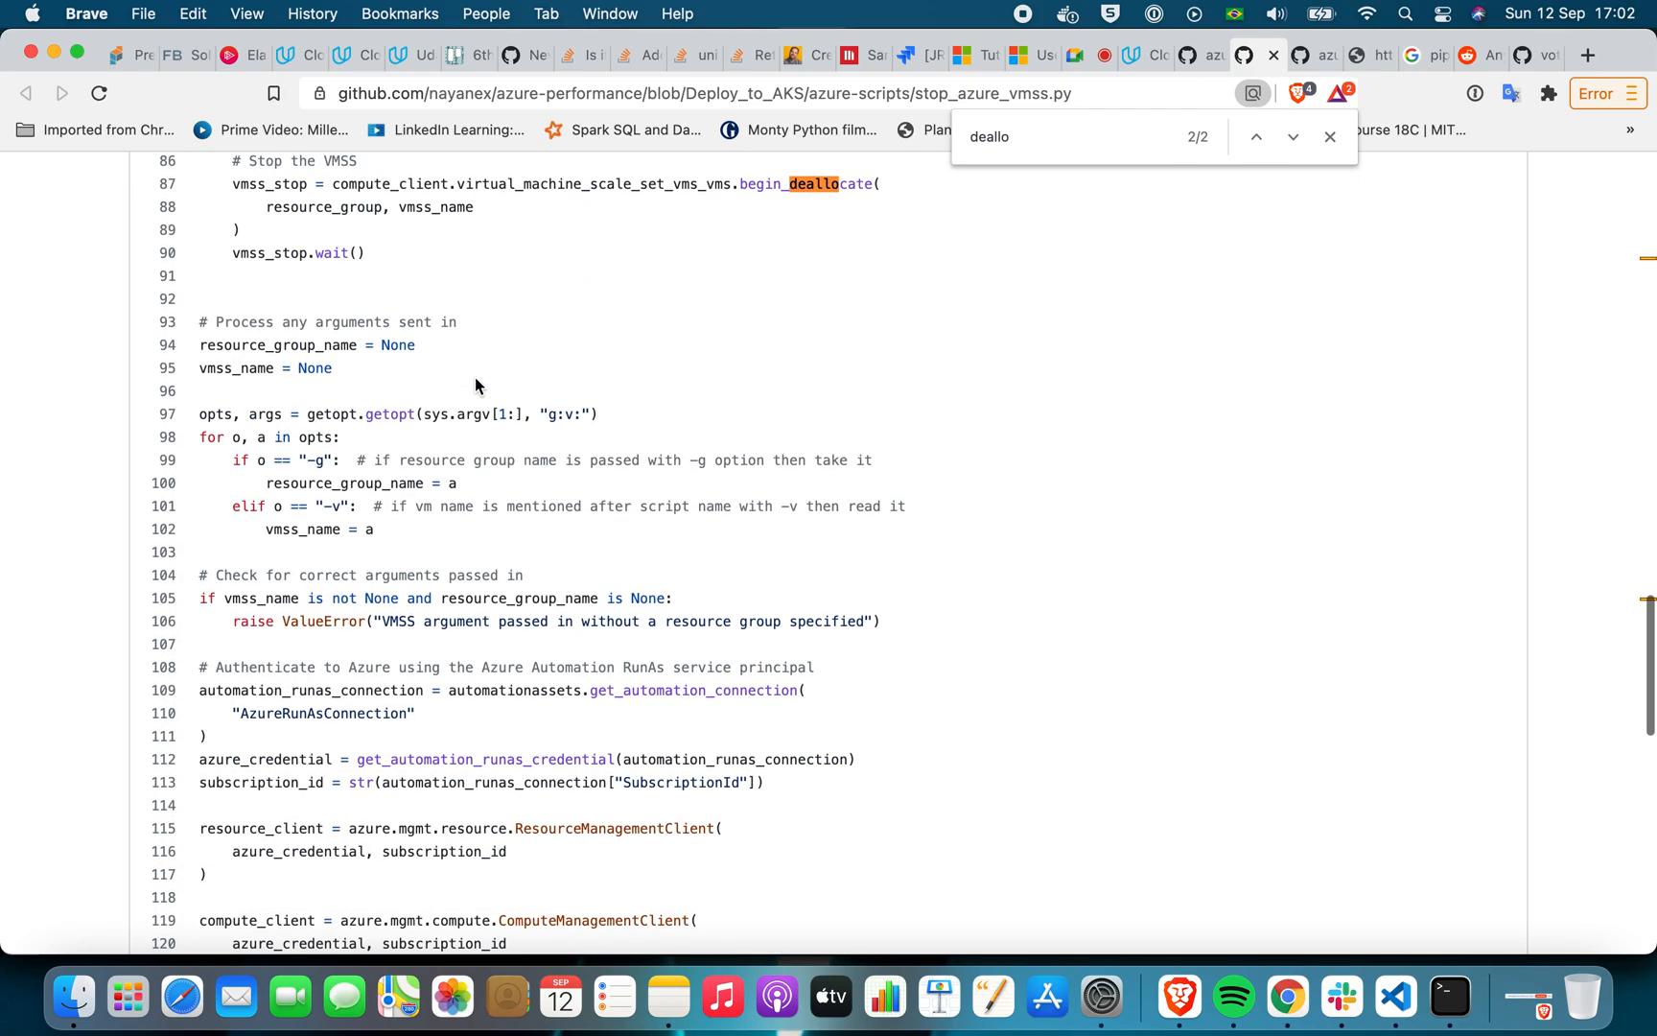
scroll(475, 379, down, 7)
scroll(474, 380, up, 9)
scroll(475, 381, up, 7)
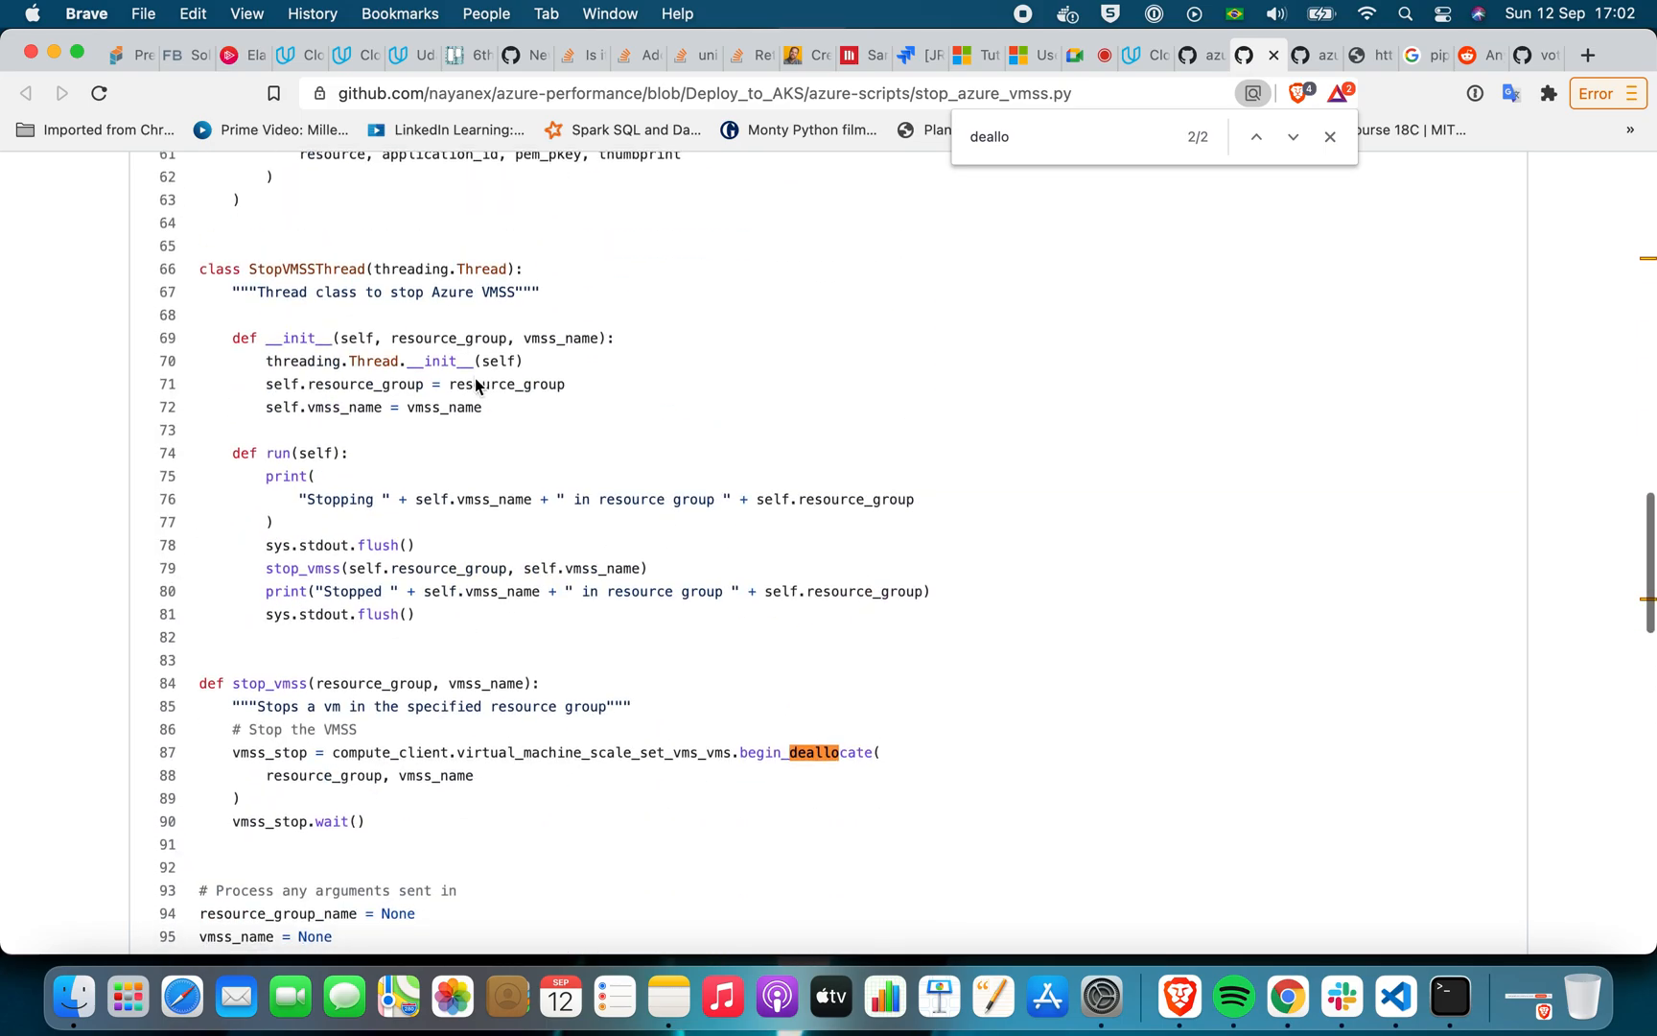
scroll(477, 386, down, 3)
scroll(477, 386, down, 2)
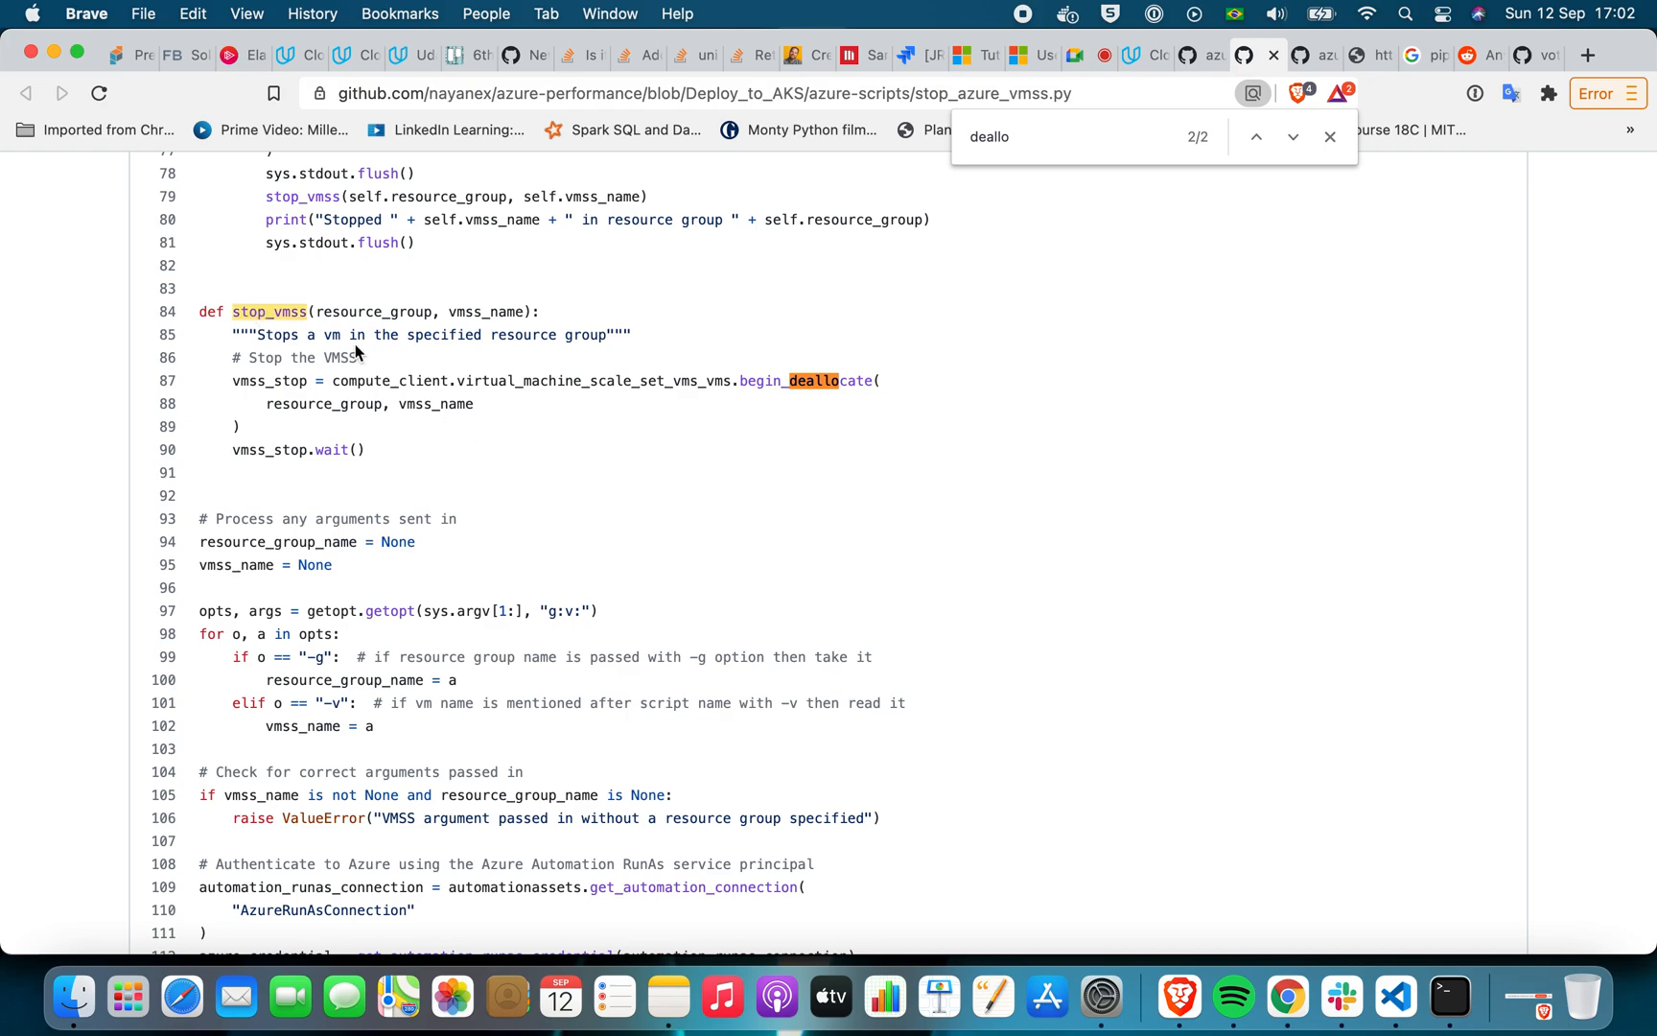
Select compute_client in the stop_vmss function and reopen the page search
double_click(411, 378)
key(super+f)
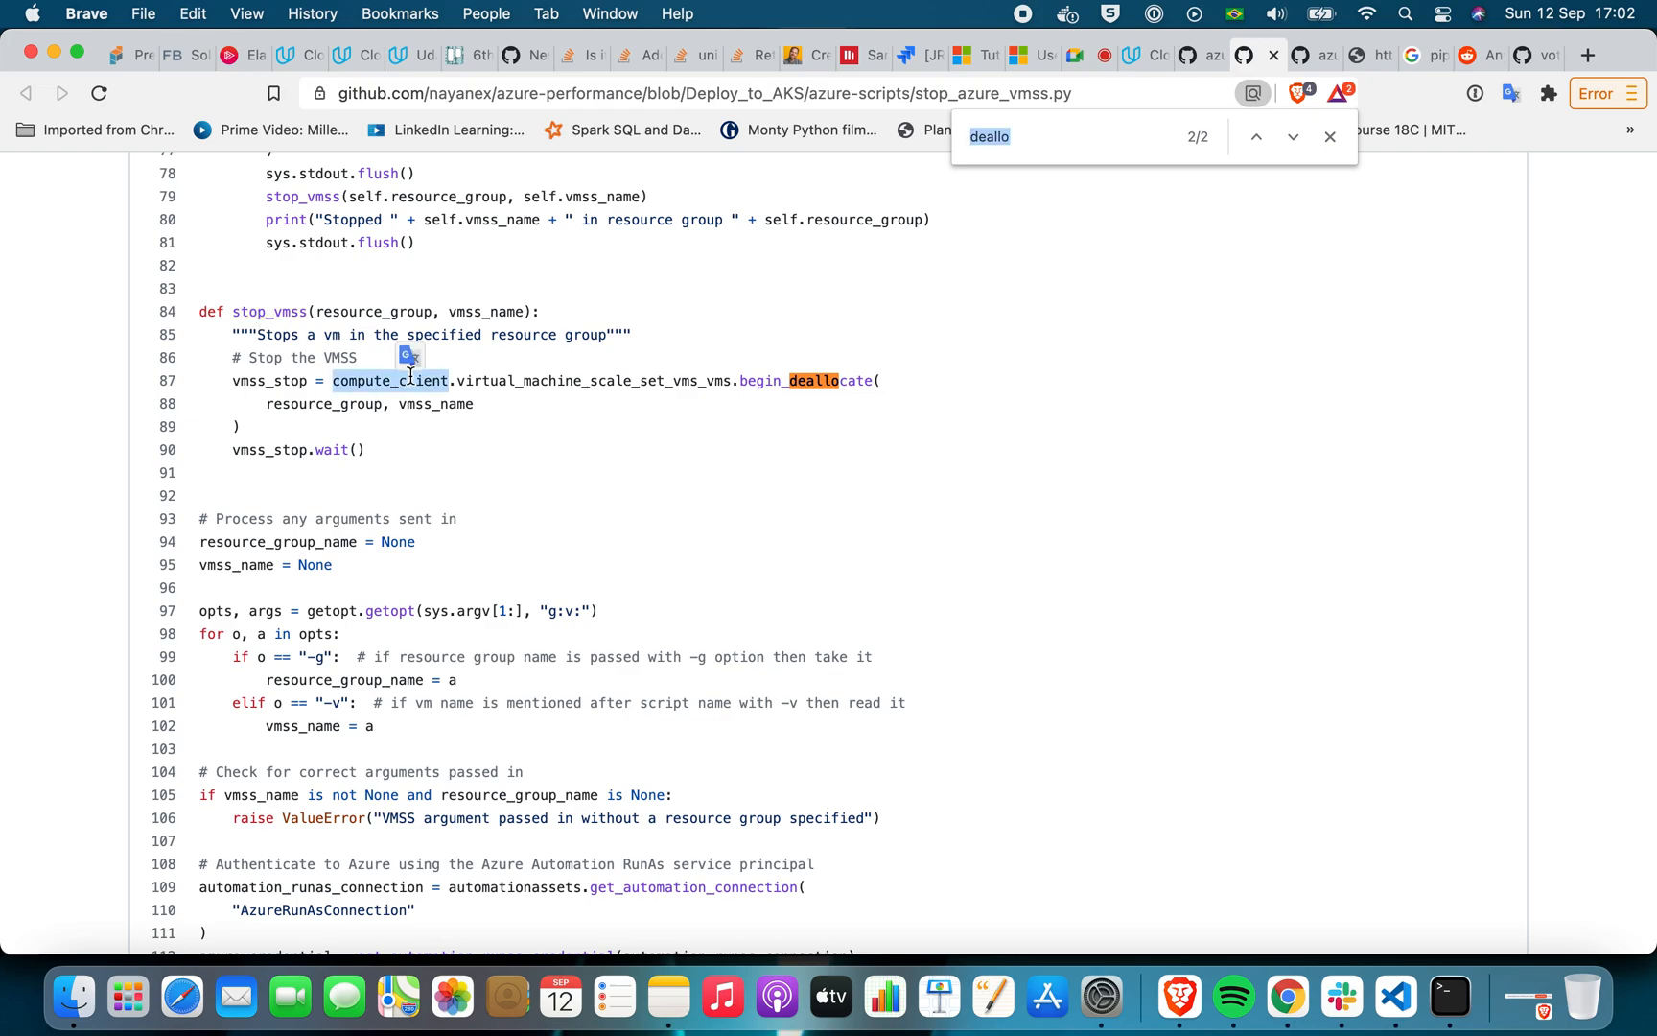